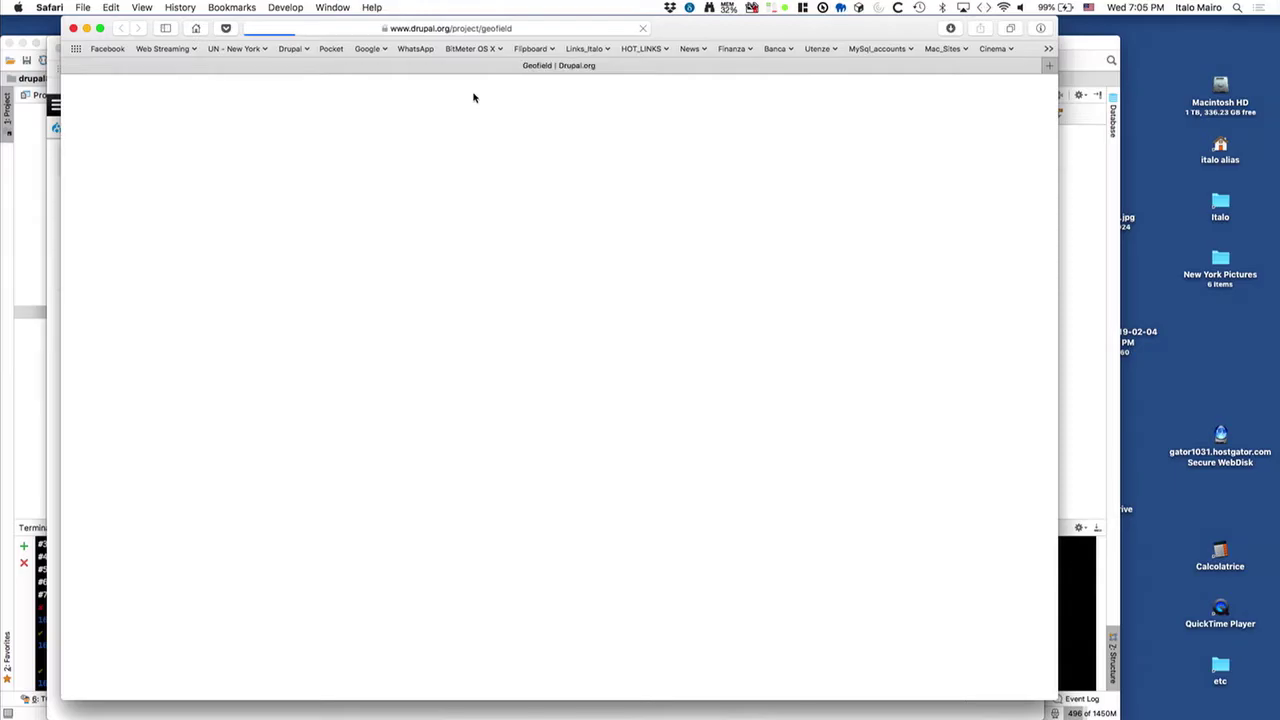
Step: Review the Geofield project page on drupal.org, including its widgets, compatible modules, maintainers, project information and downloads
scroll(153, 384, "down", 10)
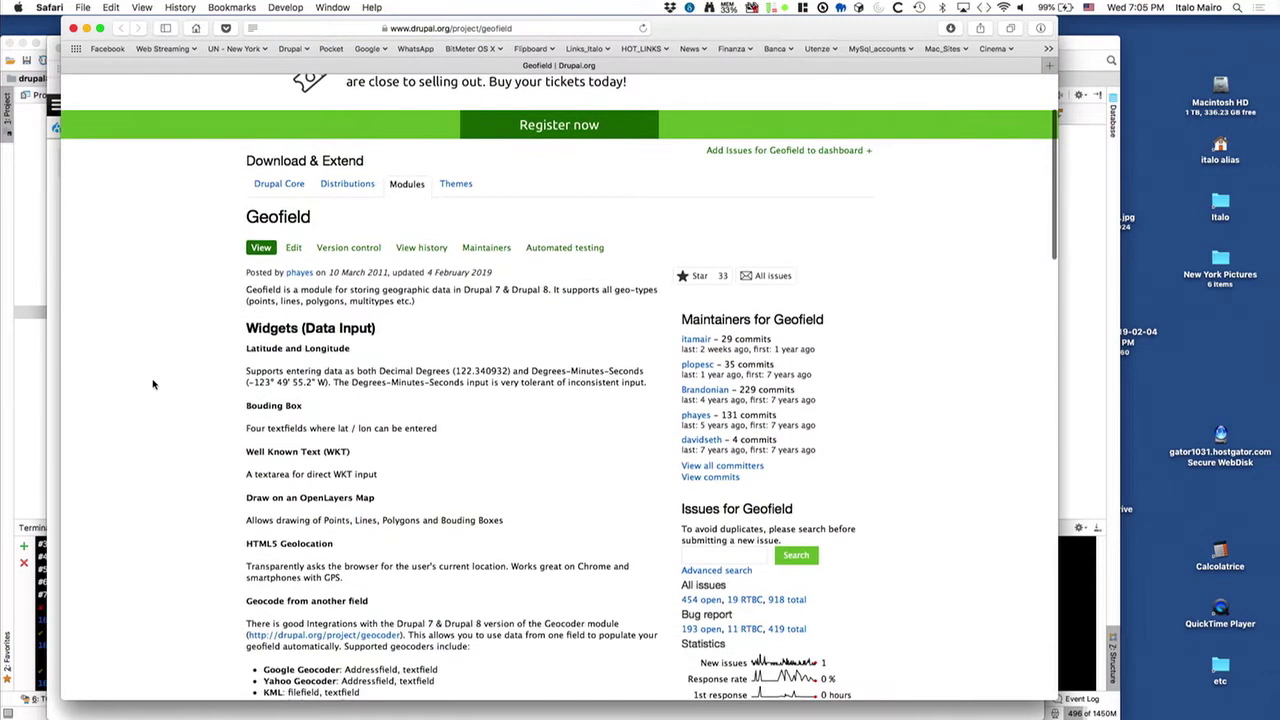
scroll(155, 382, "down", 5)
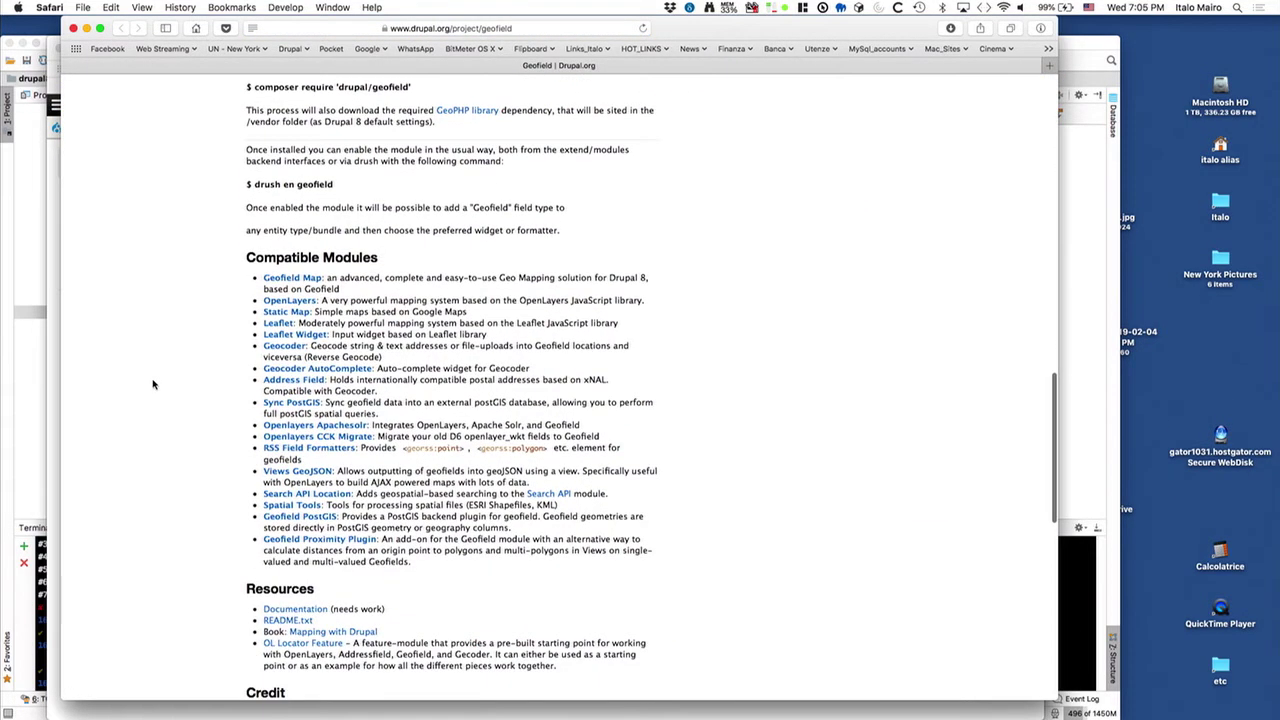
scroll(157, 380, "up", 15)
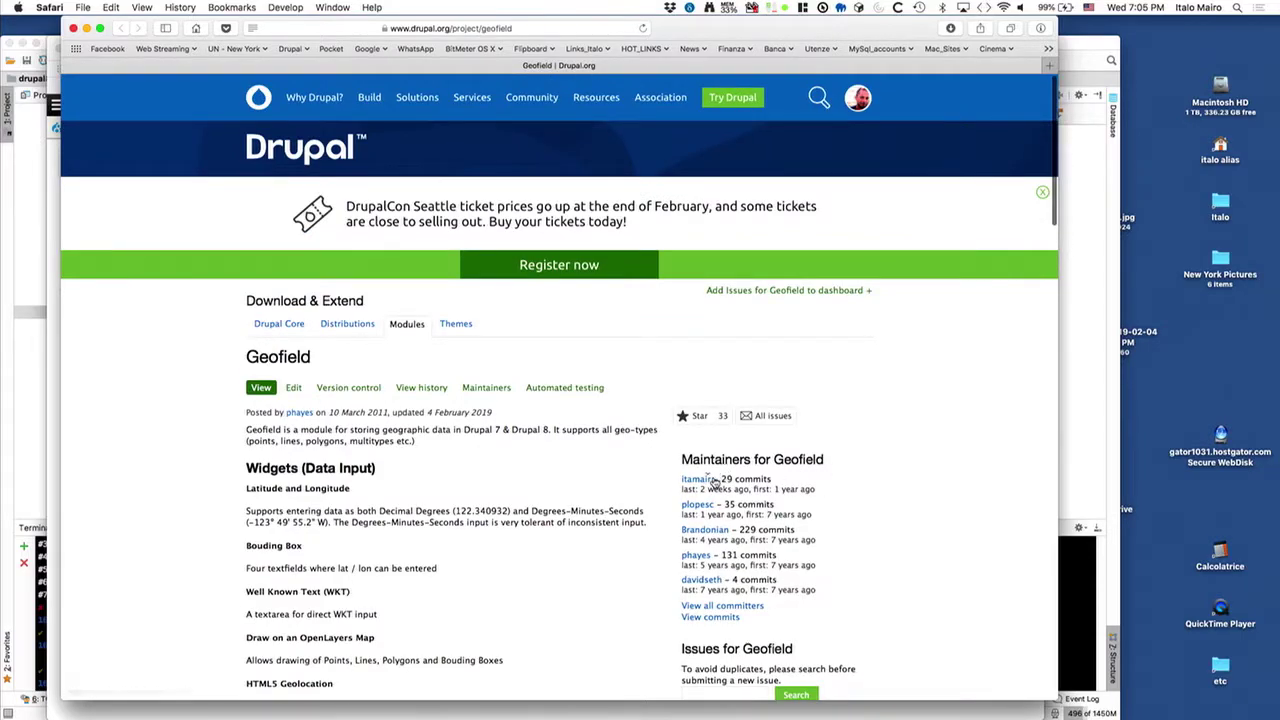
scroll(138, 479, "down", 3)
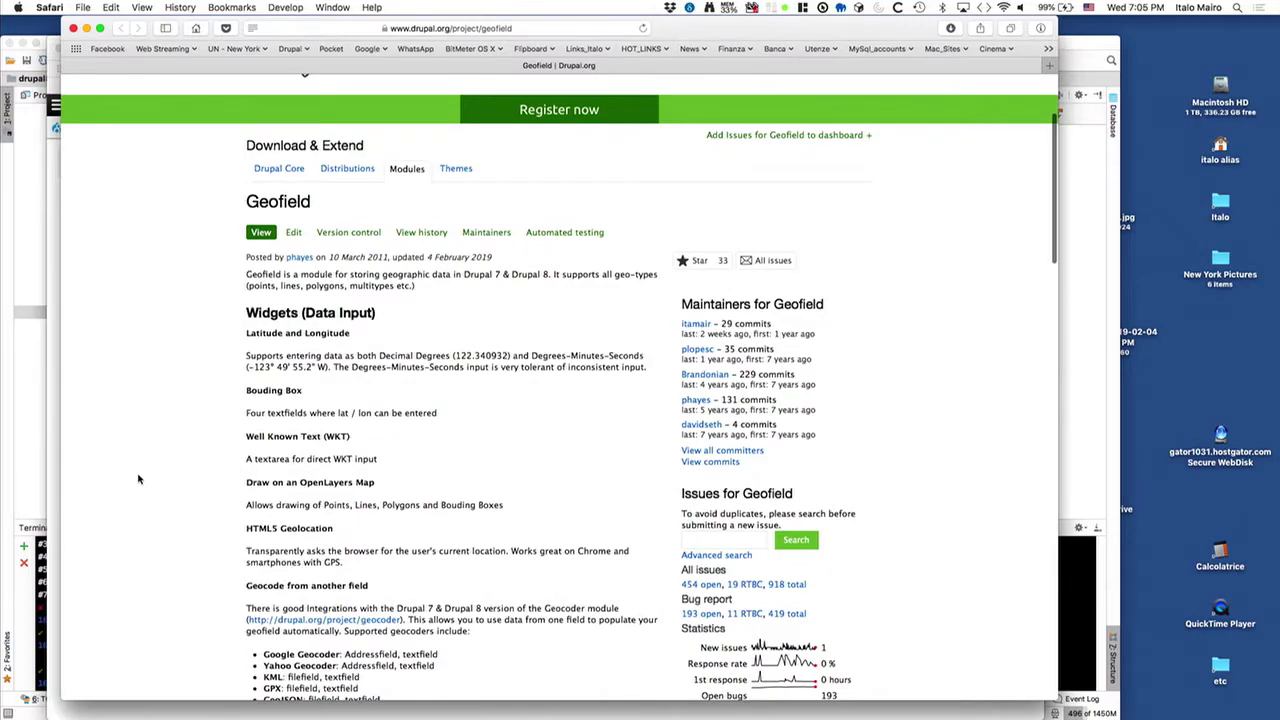
scroll(138, 479, "down", 10)
scroll(138, 479, "down", 10)
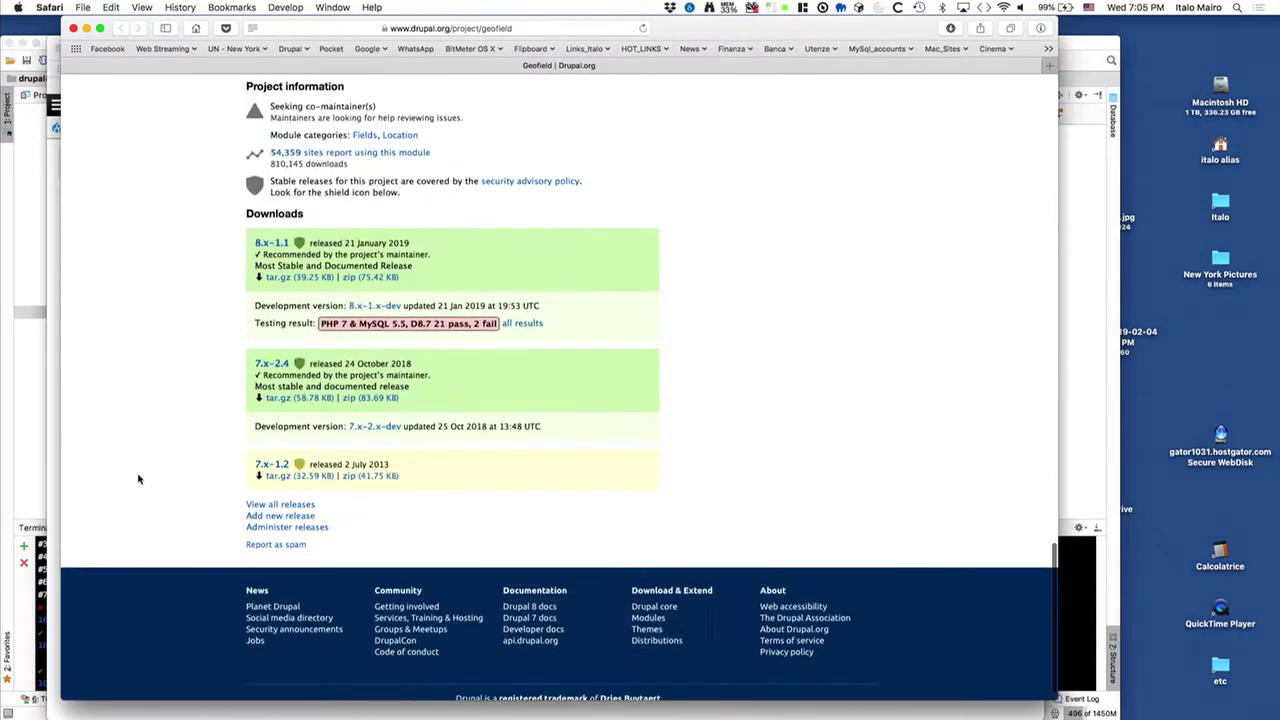
scroll(138, 479, "up", 3)
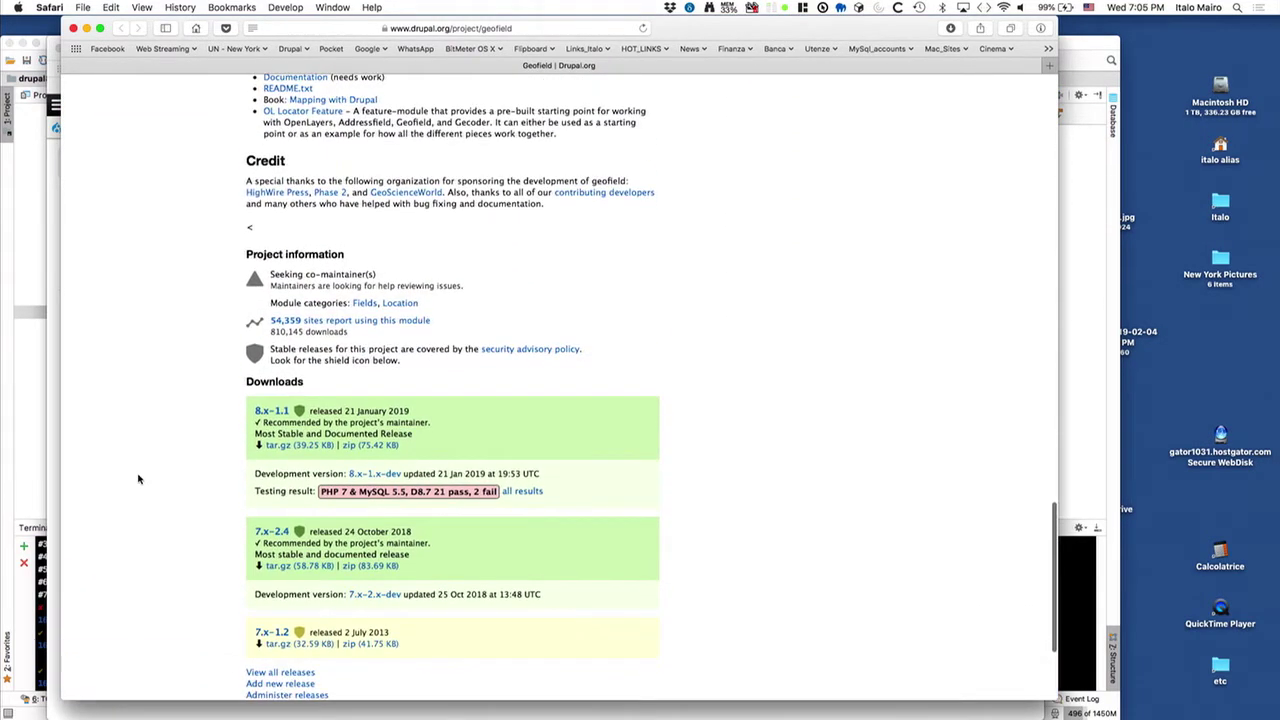
scroll(139, 467, "up", 2)
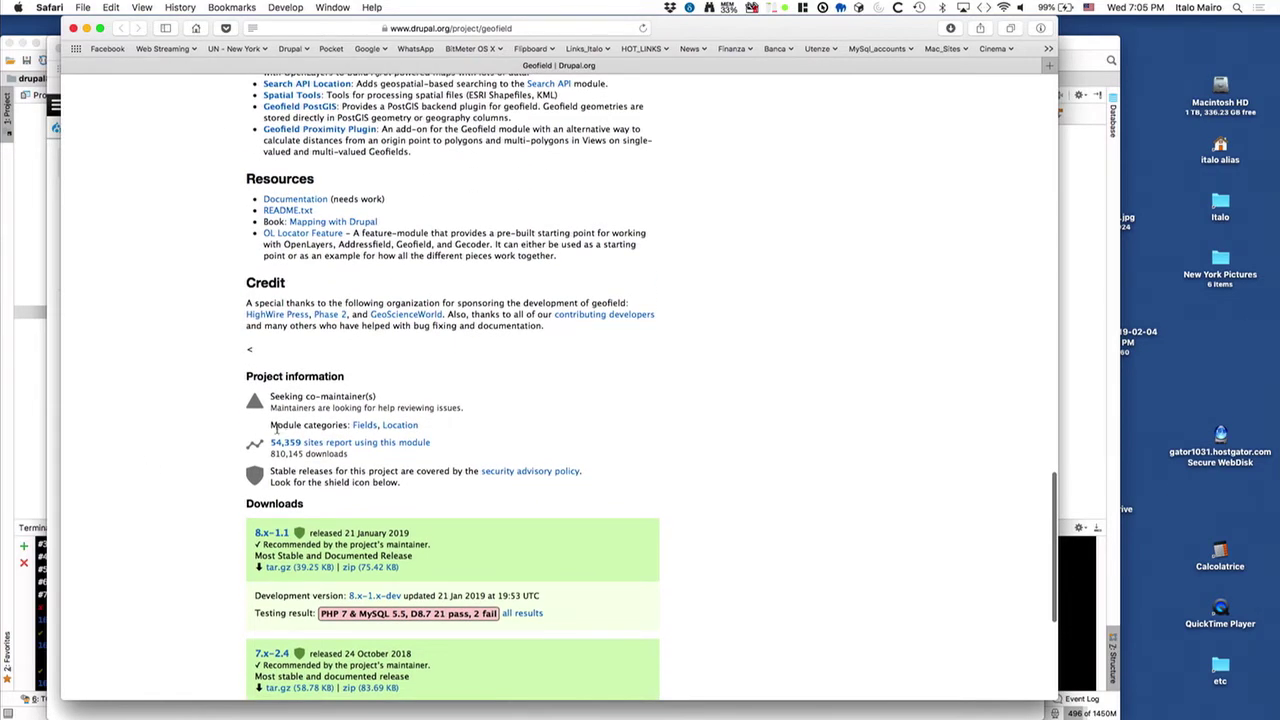
Step: Go to the local drupal8 site in the browser
left_click(450, 30)
type("drupal8")
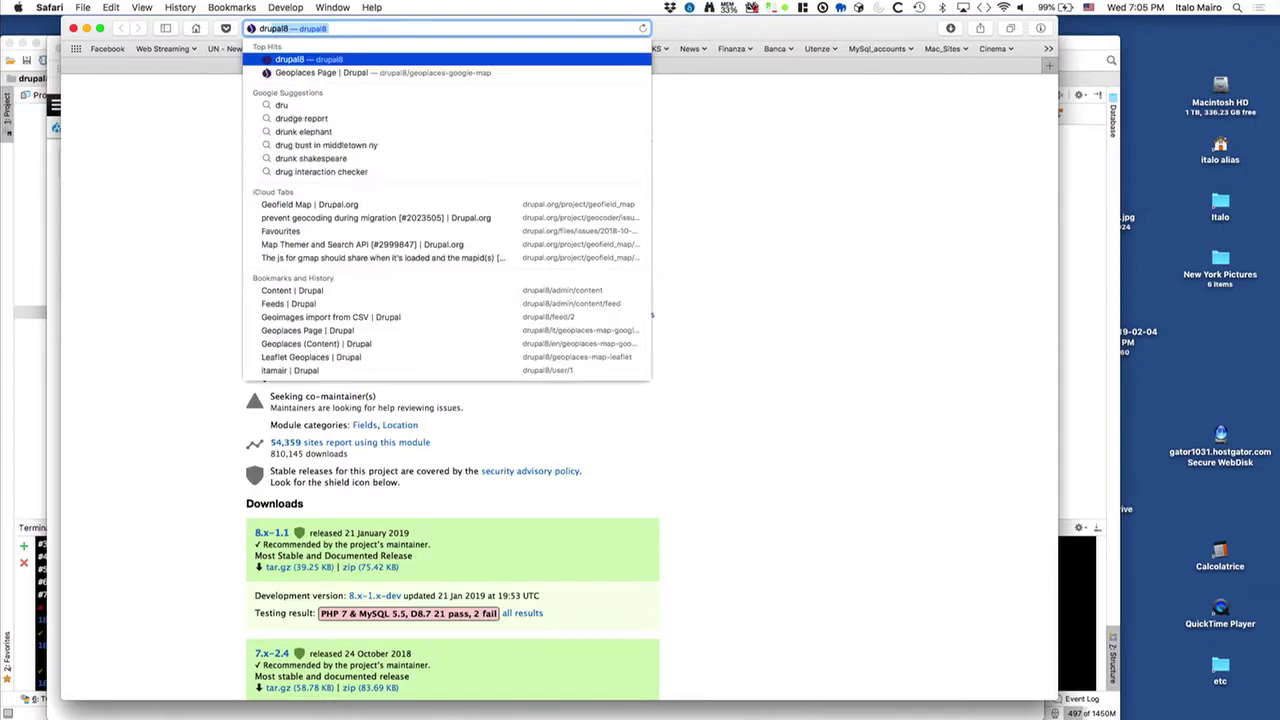
key("Return")
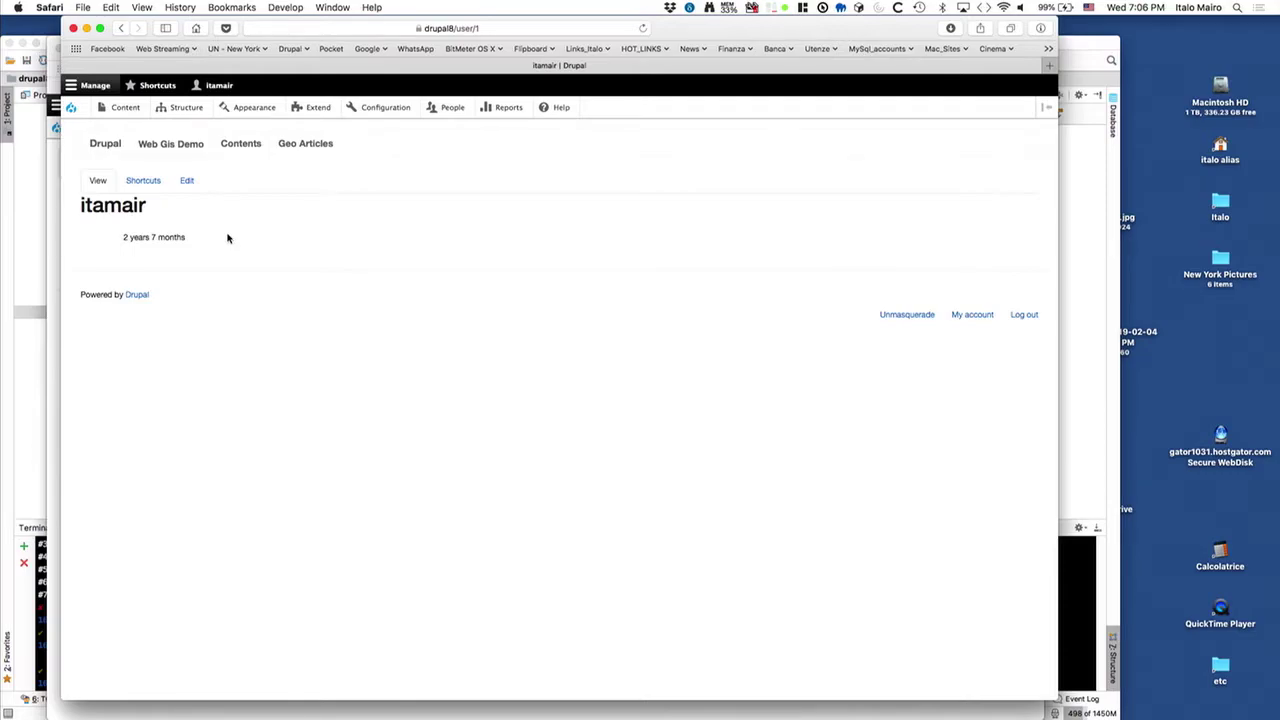
Step: Open the field management page of the Article content type
mouse_move(132, 114)
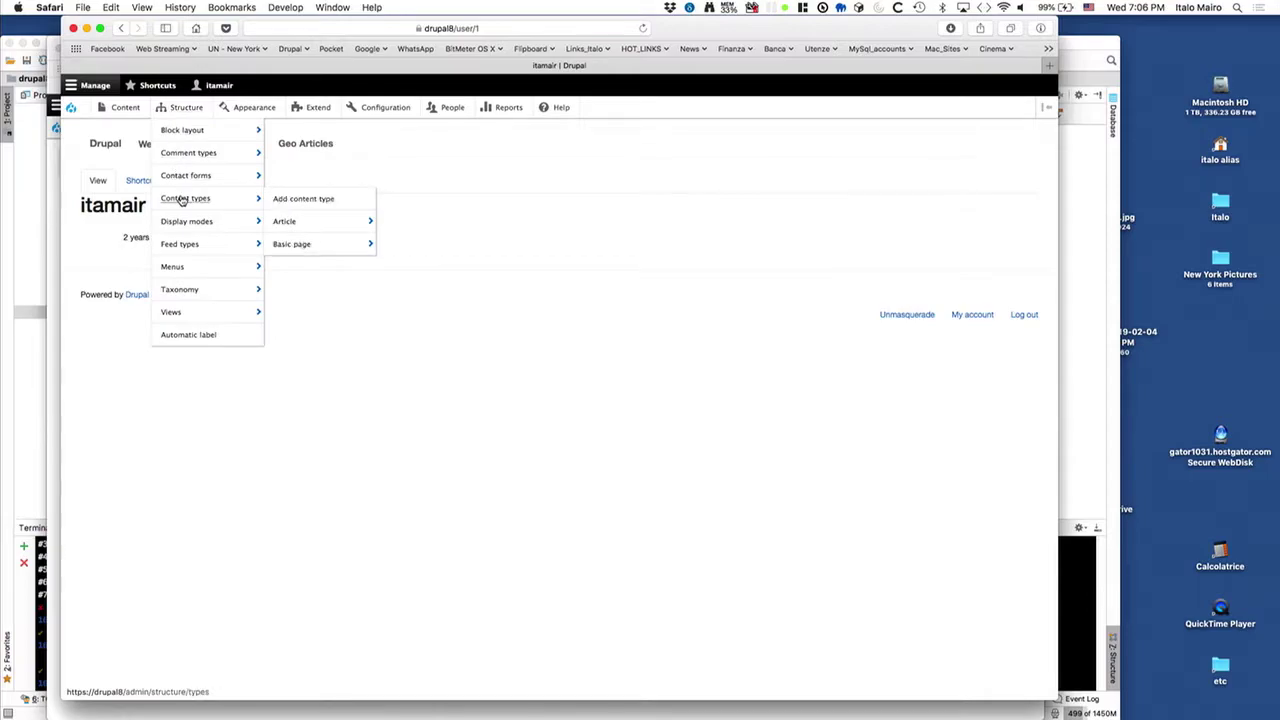
left_click(204, 200)
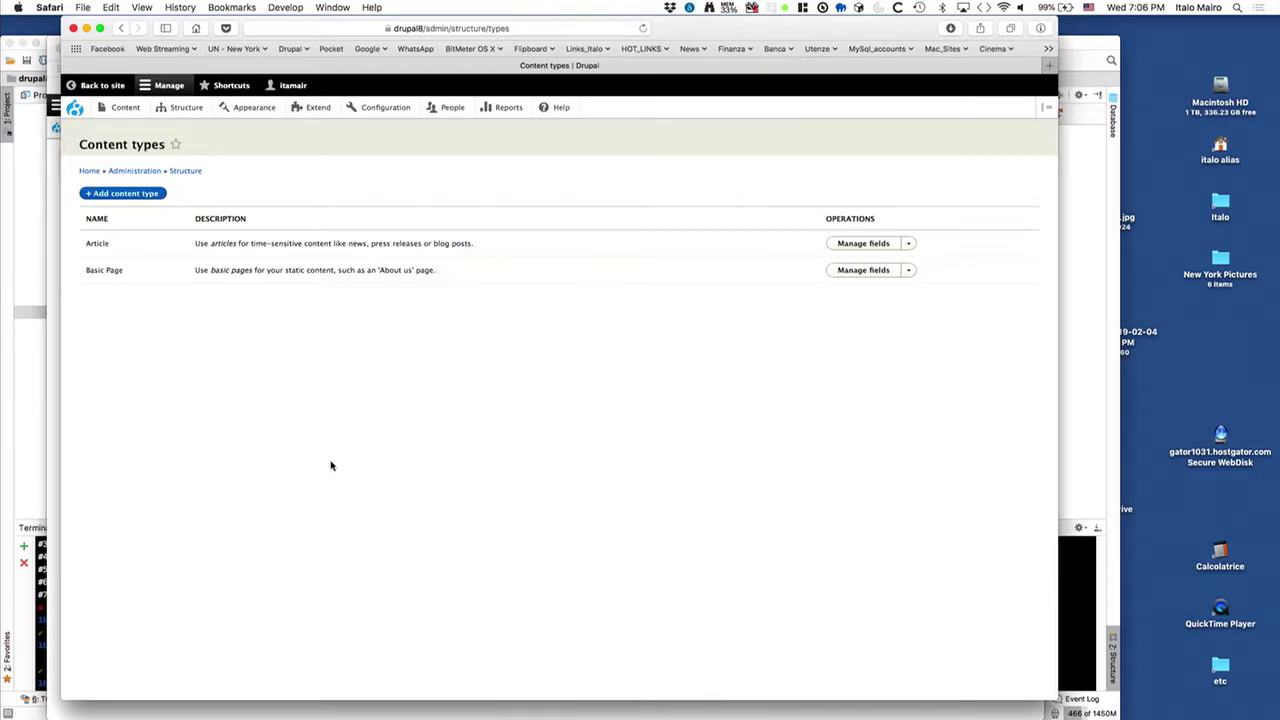
left_click(863, 245)
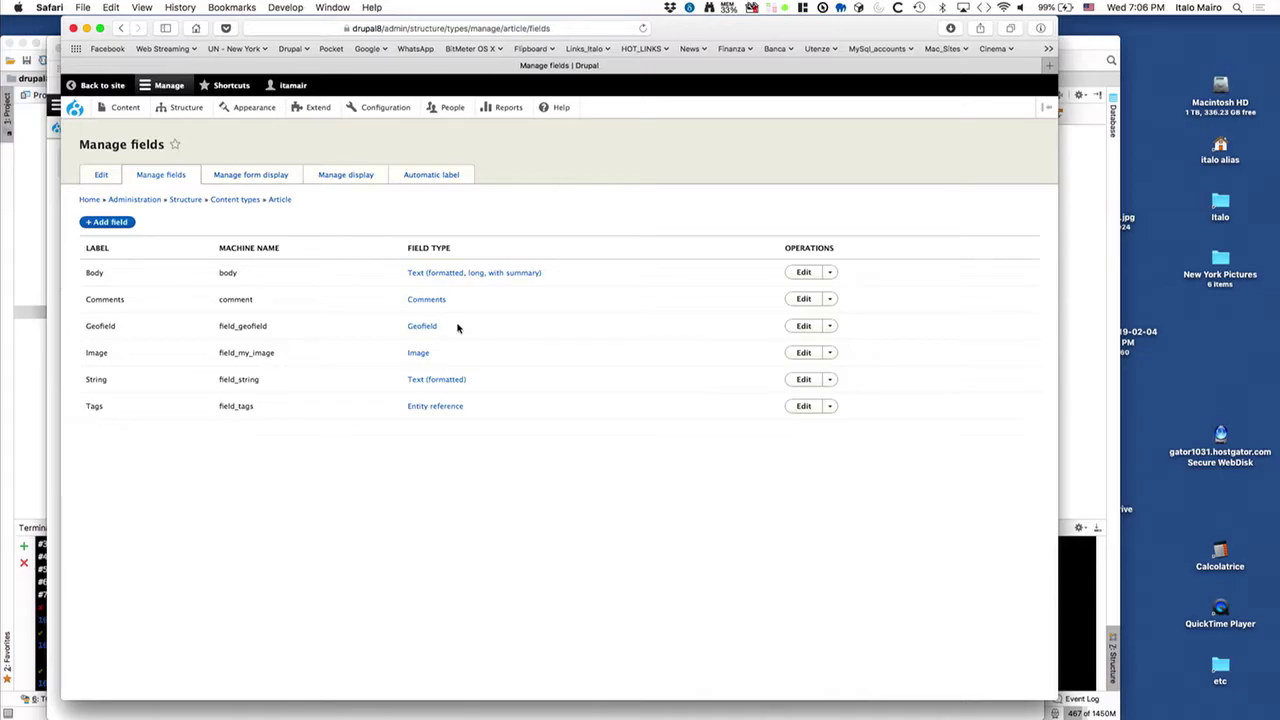
Step: Examine the widget options offered for the Geofield in the Article form display, keeping the Latitude/Longitude widget
left_click(277, 180)
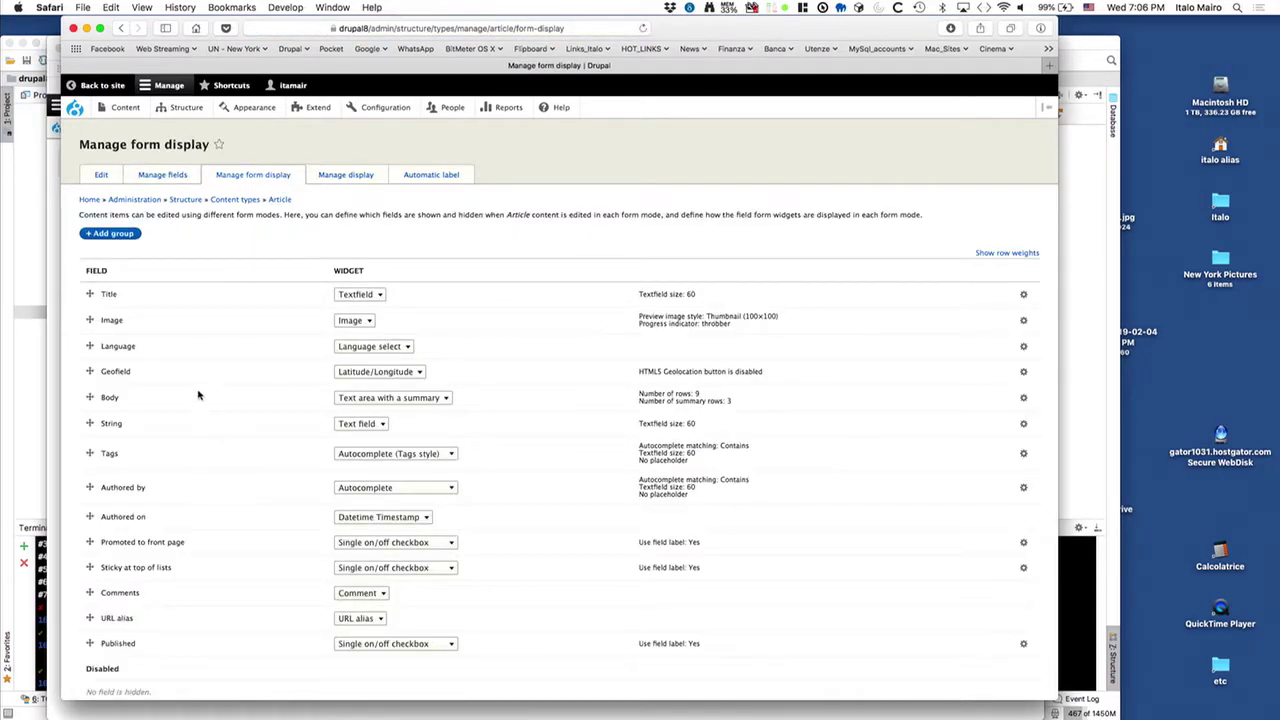
left_click(408, 375)
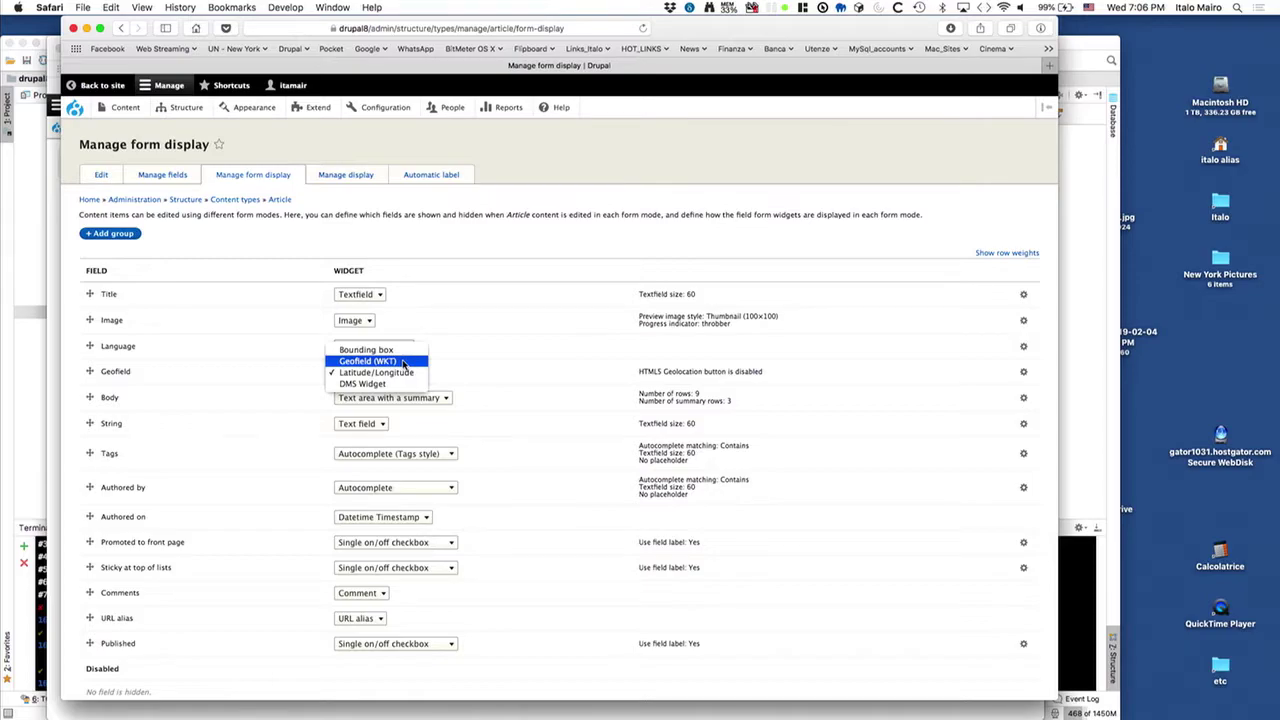
left_click(458, 238)
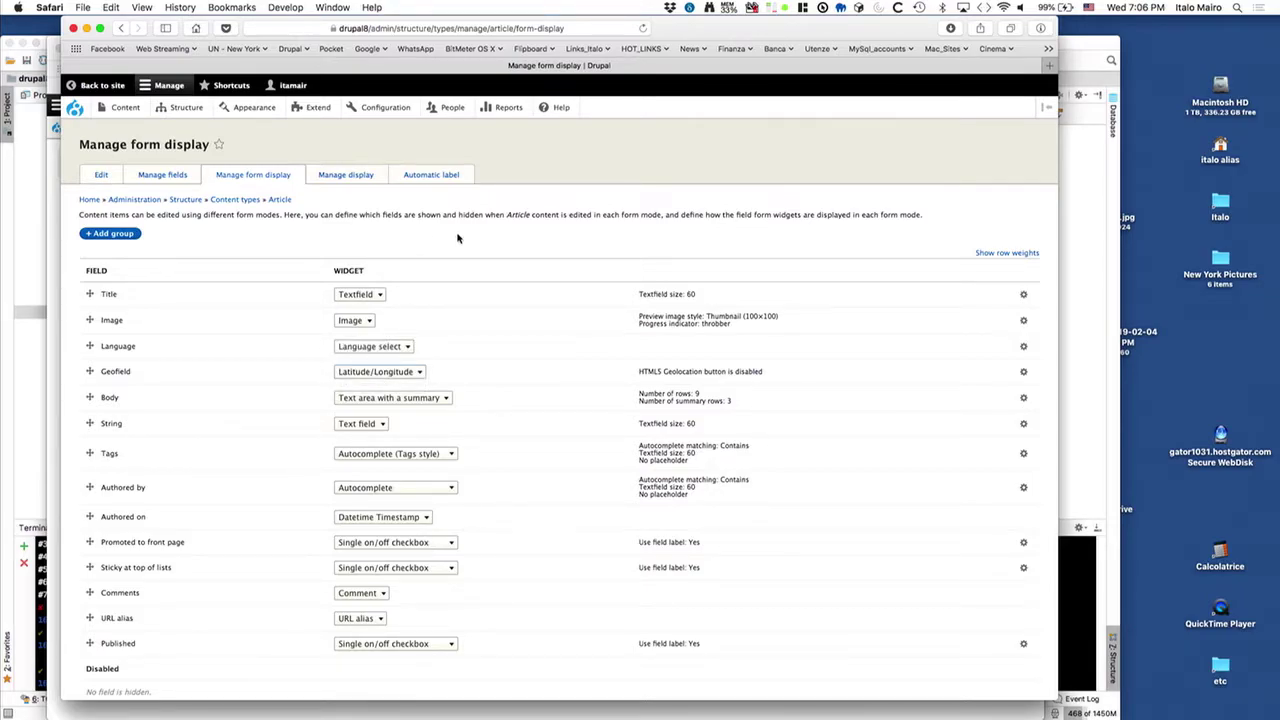
Step: Examine the format options offered for the Geofield in the Article's default display, keeping Lat/Lon
left_click(366, 184)
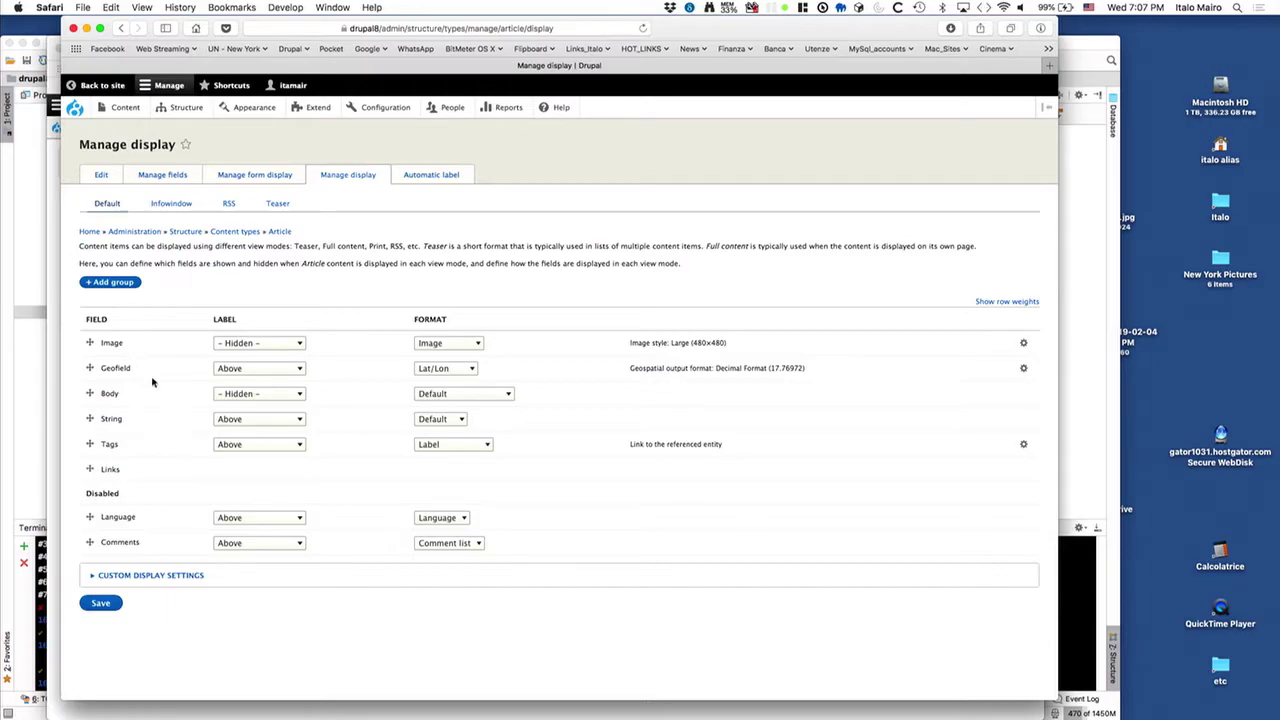
left_click(430, 368)
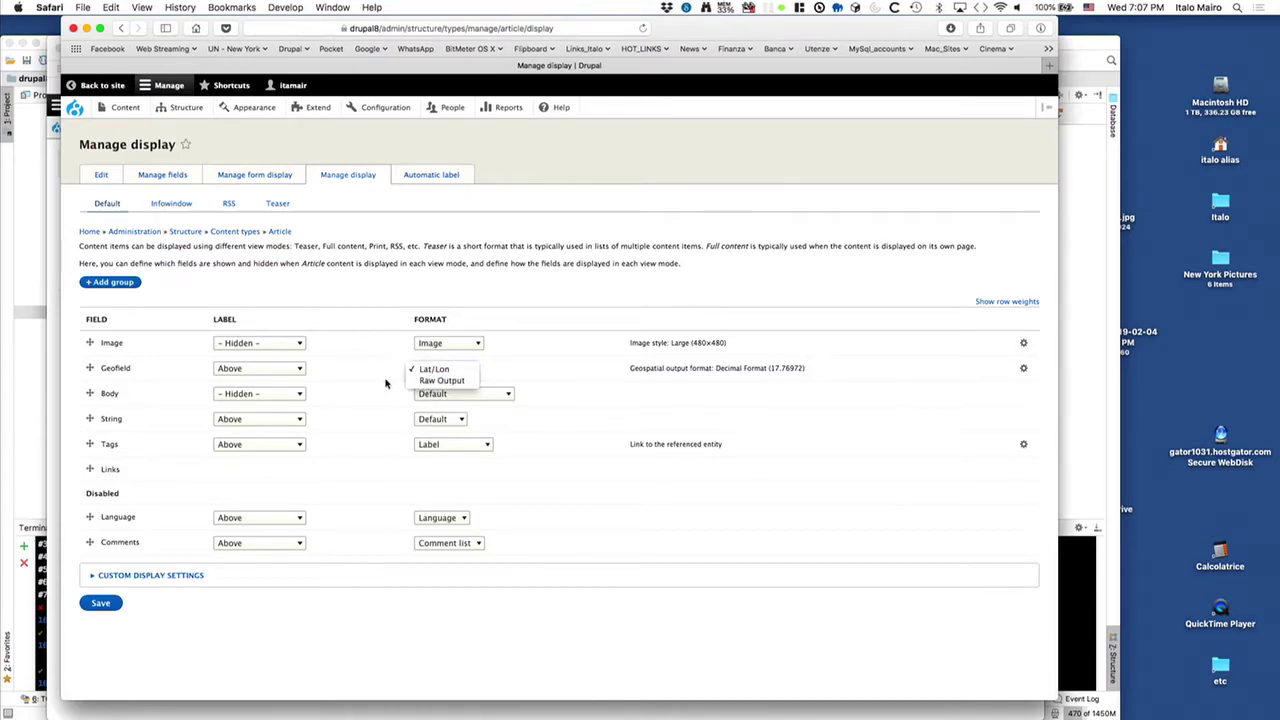
left_click(376, 297)
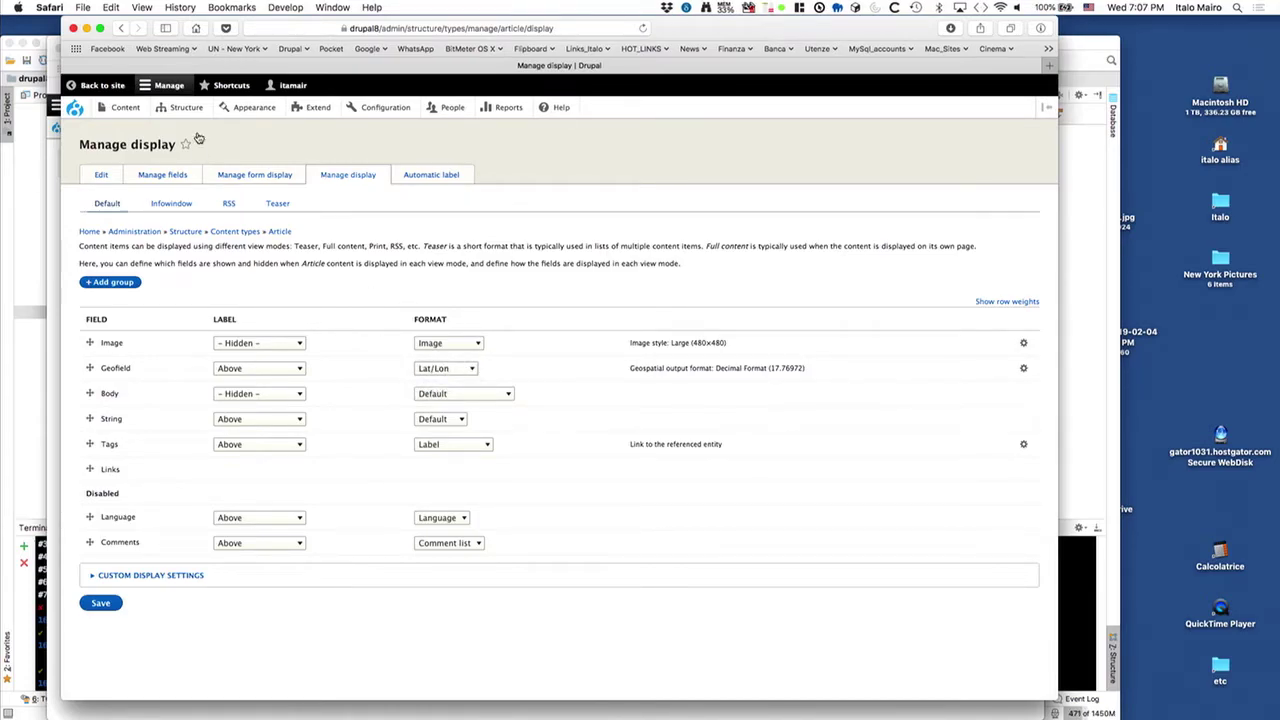
Step: Start a new Article and title it "Test Geo Article"
mouse_move(132, 114)
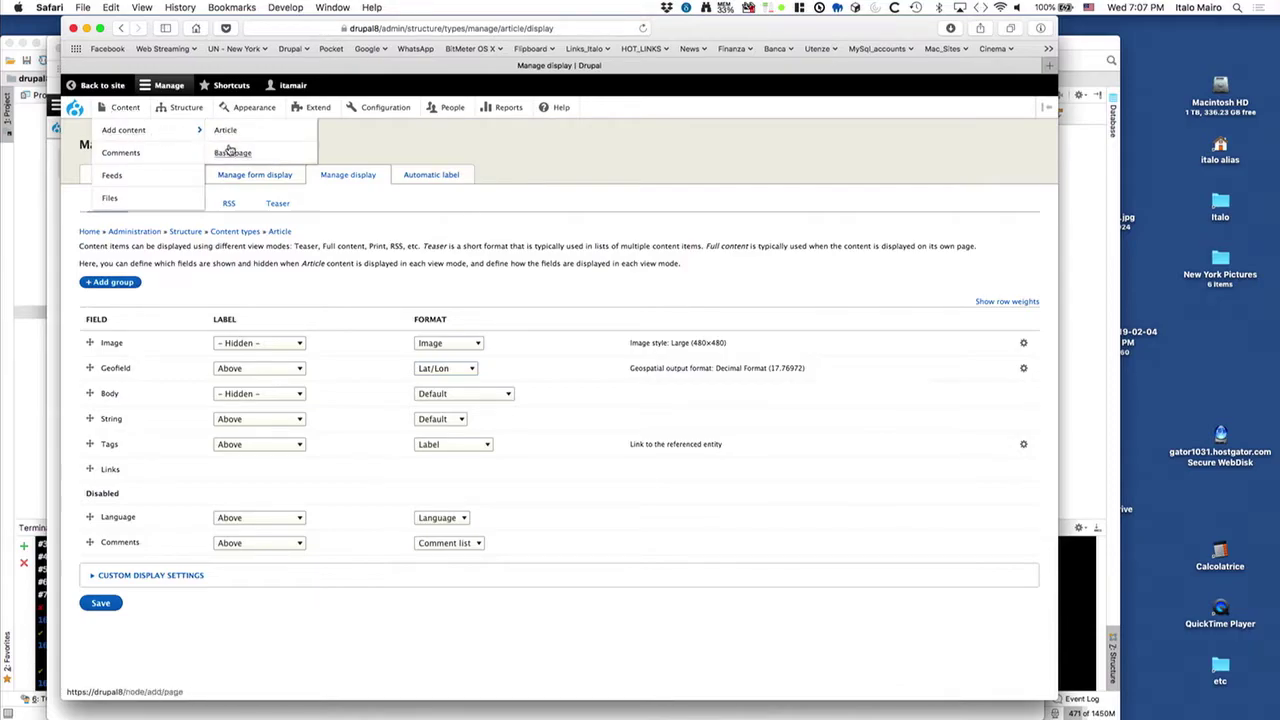
left_click(228, 136)
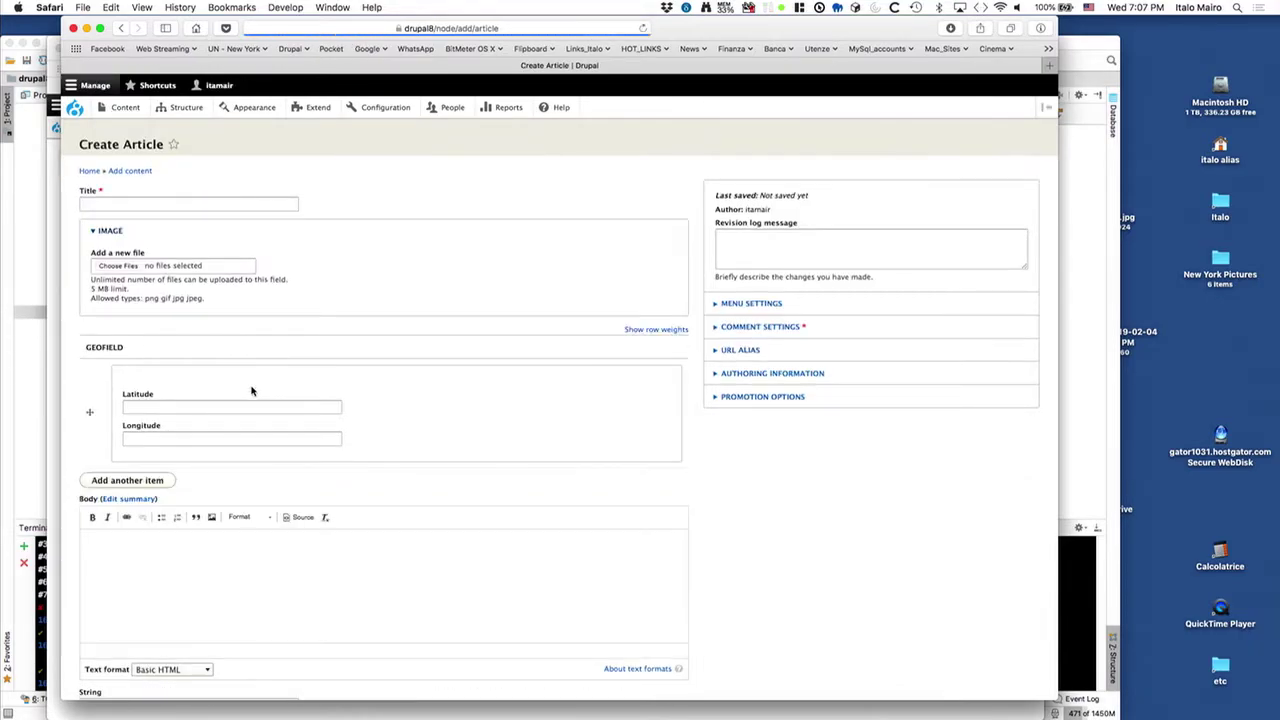
left_click(232, 203)
type("T")
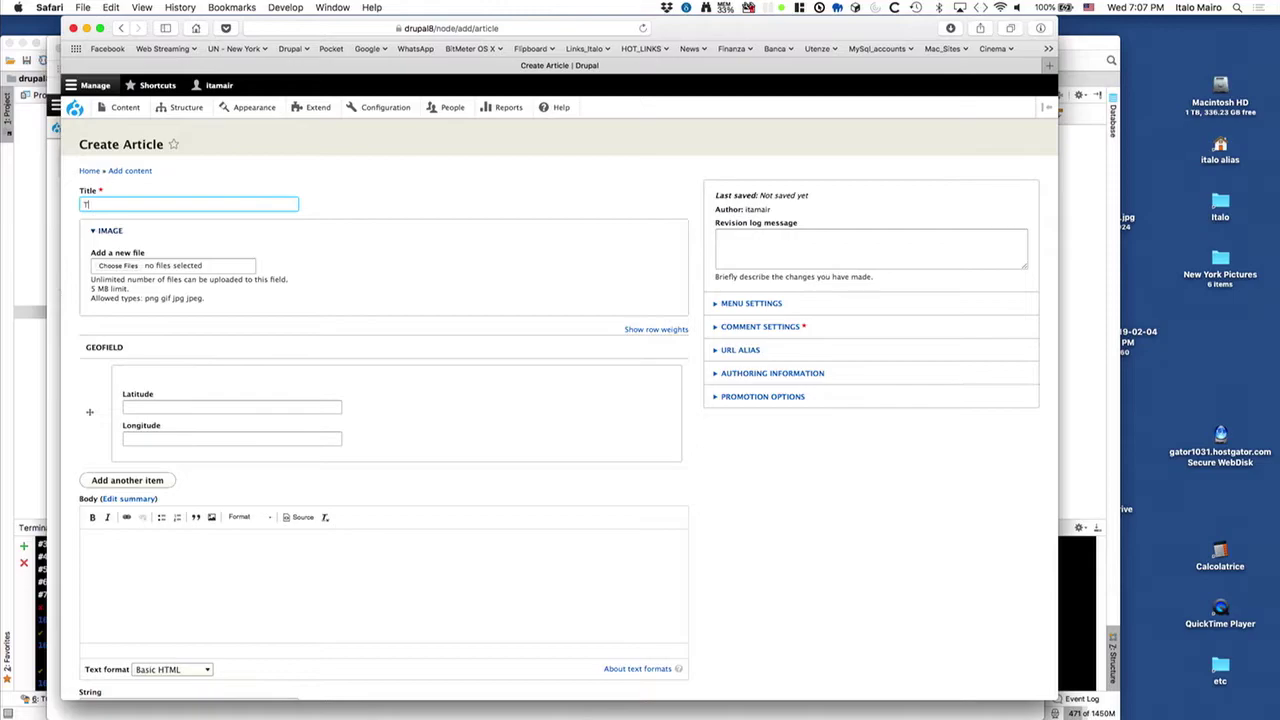
type("est")
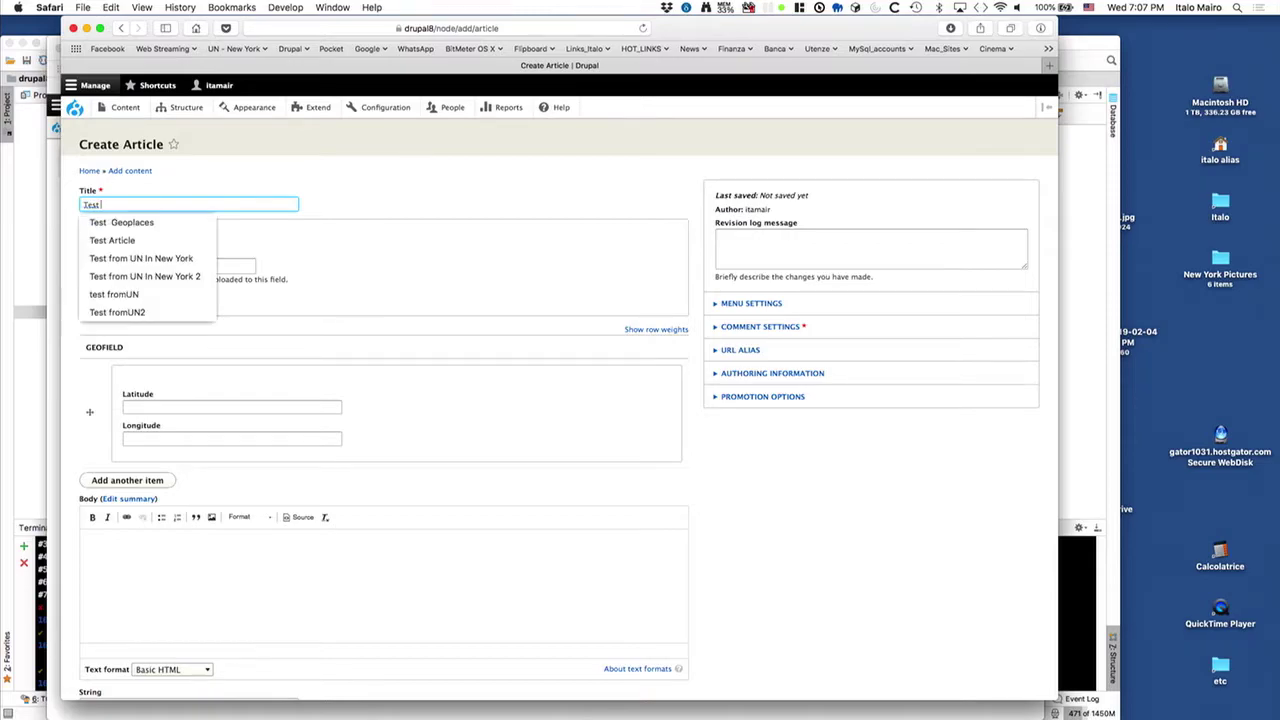
type(" Geo Art")
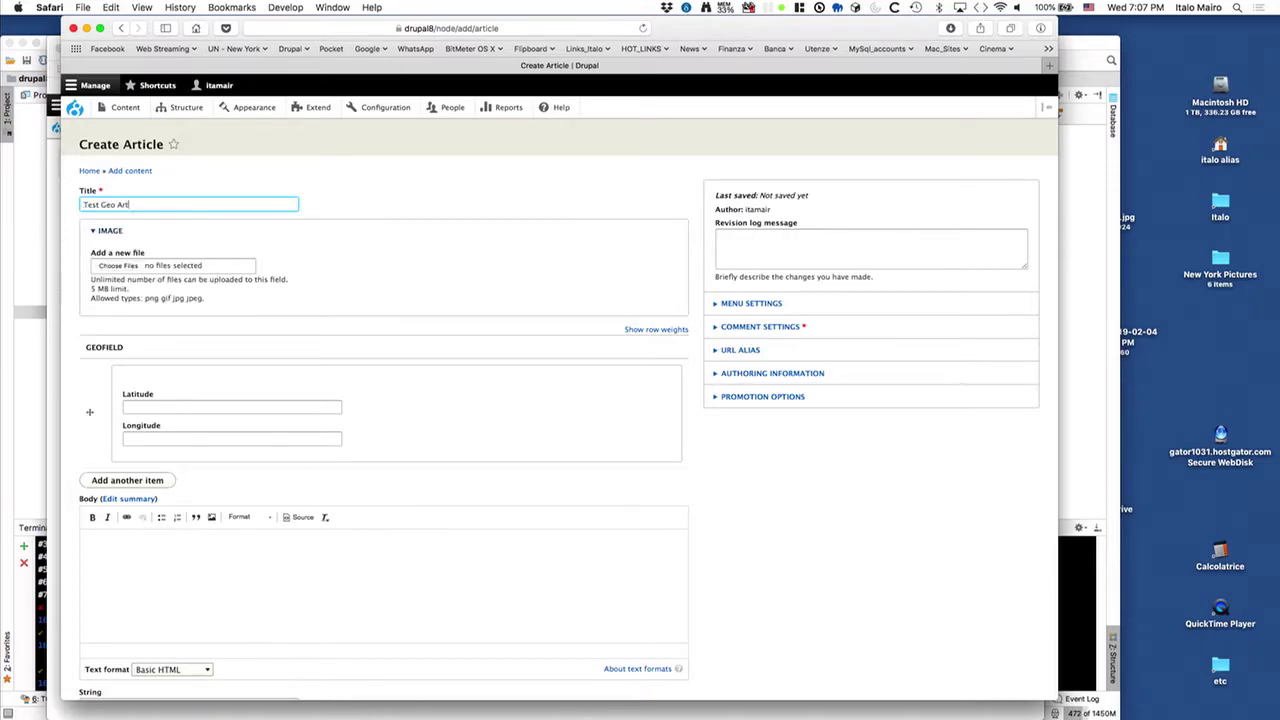
type("icle")
Step: Set the article's Geofield to latitude 47 and longitude 12, and save the article
left_click(184, 401)
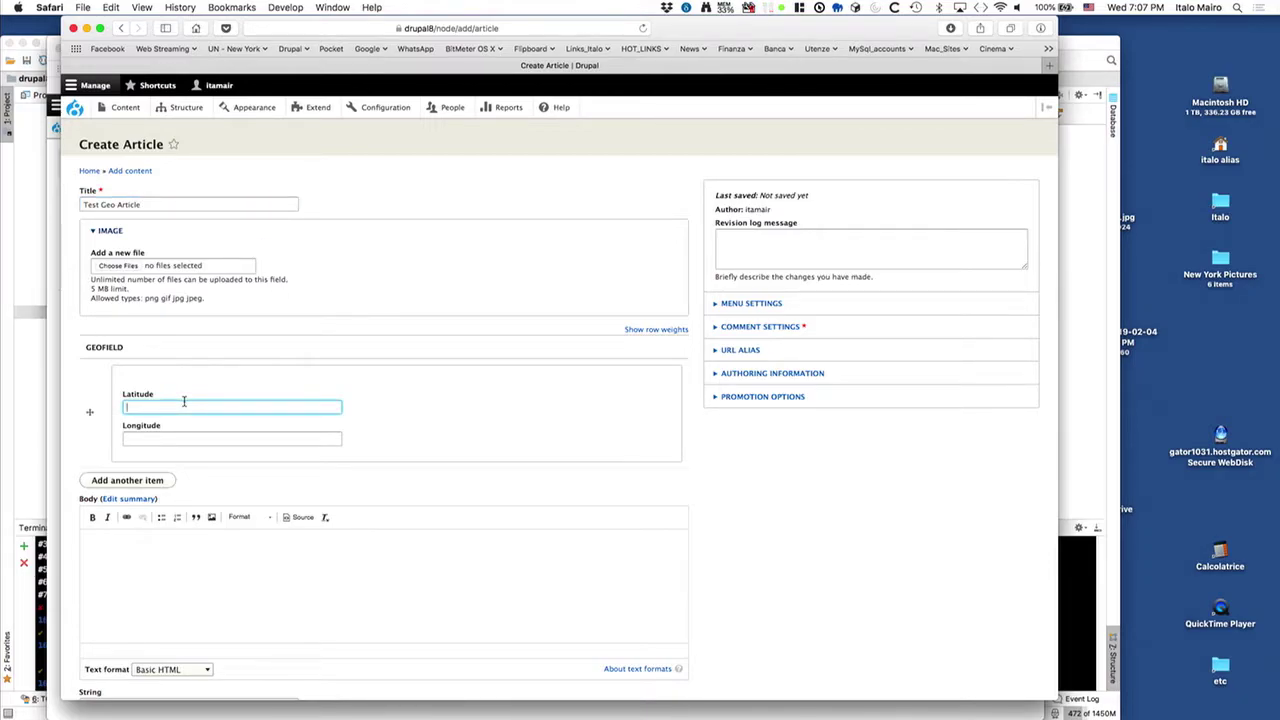
type("57")
key("Tab")
key("shift+Tab")
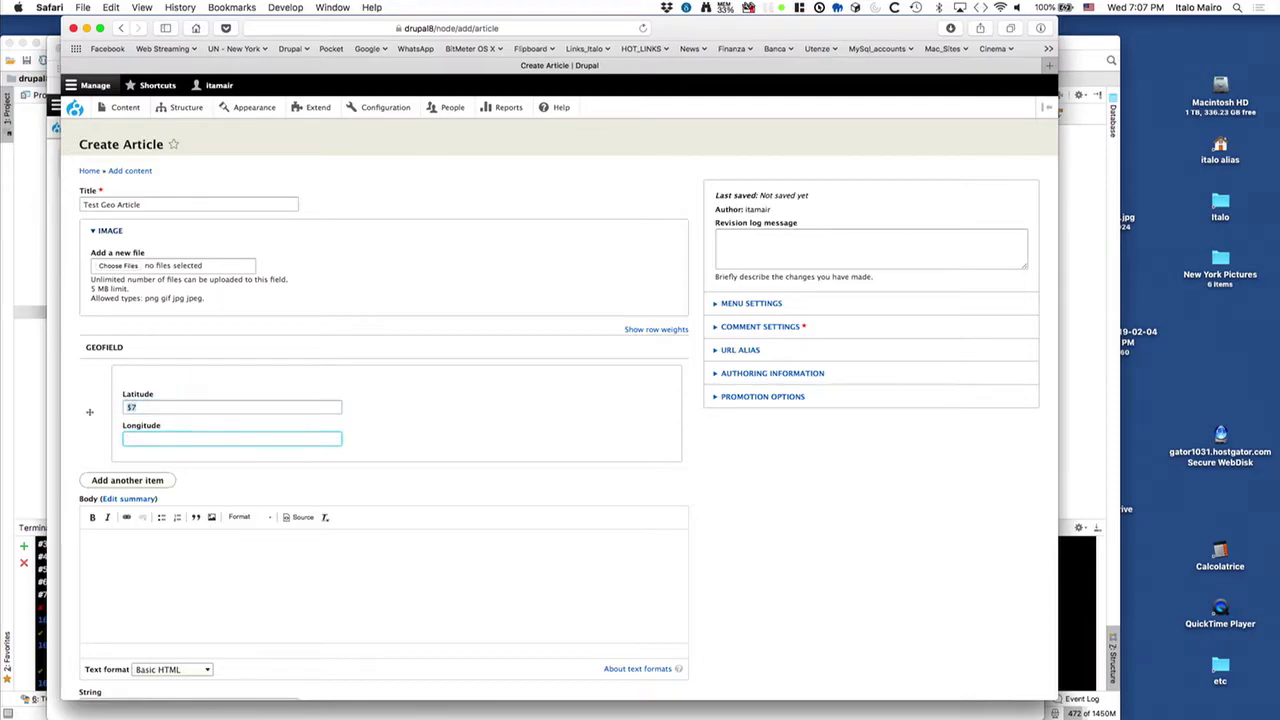
type("47")
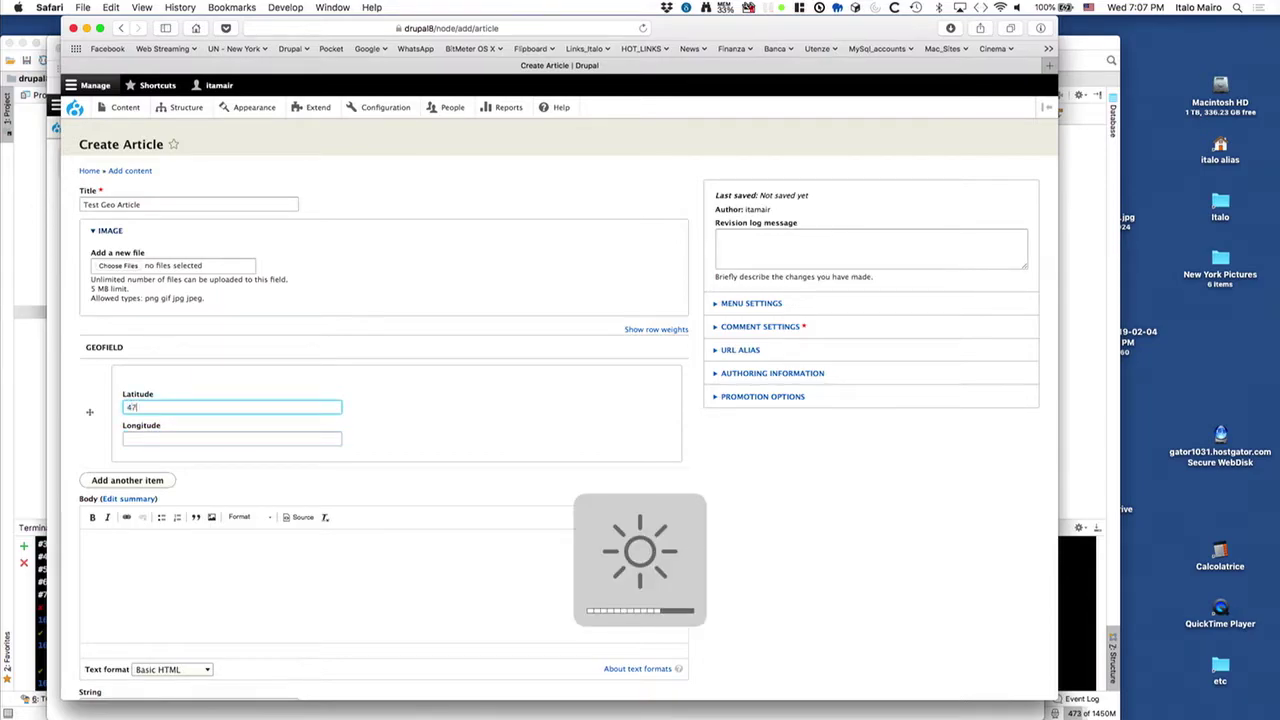
key("Tab")
type("1")
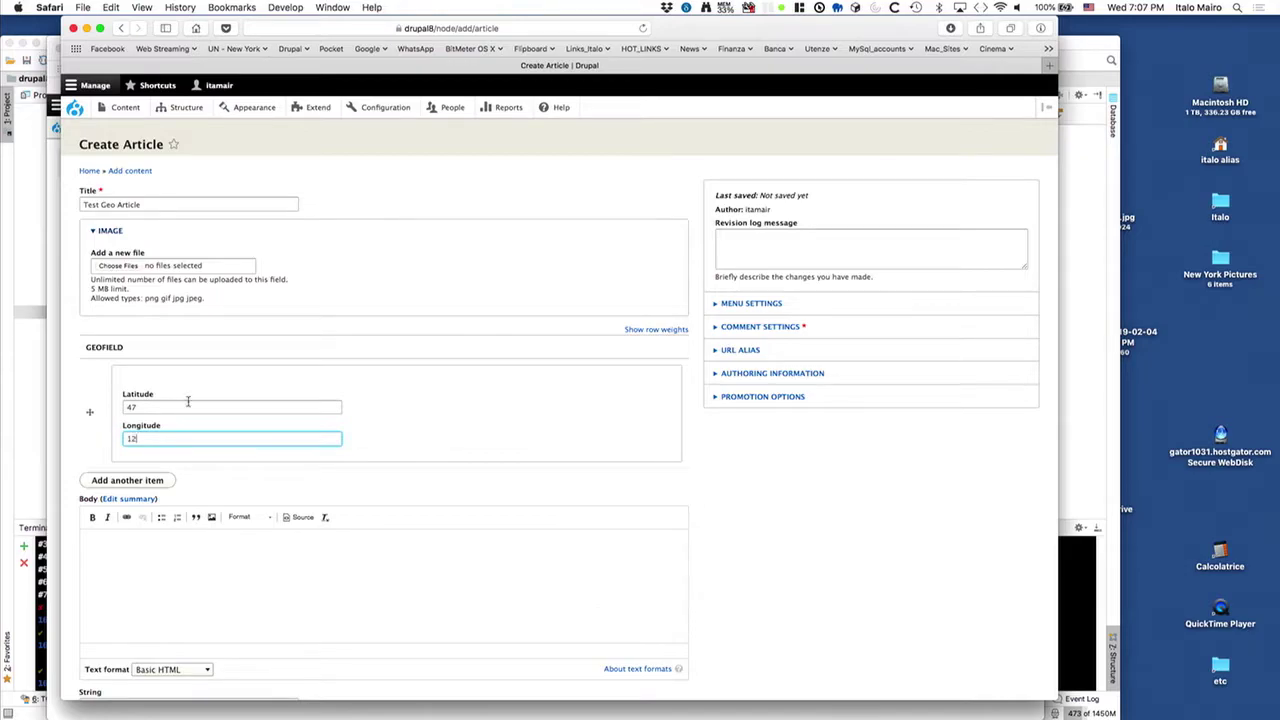
scroll(528, 491, "down", 5)
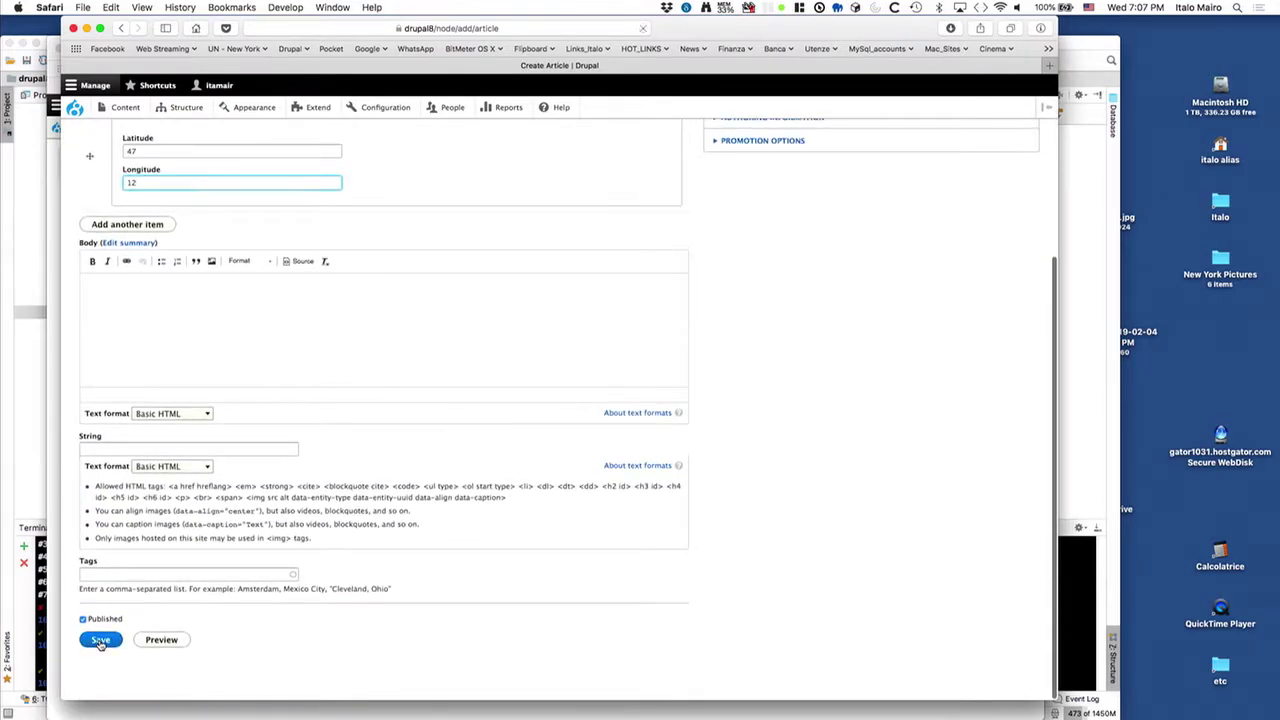
left_click(100, 641)
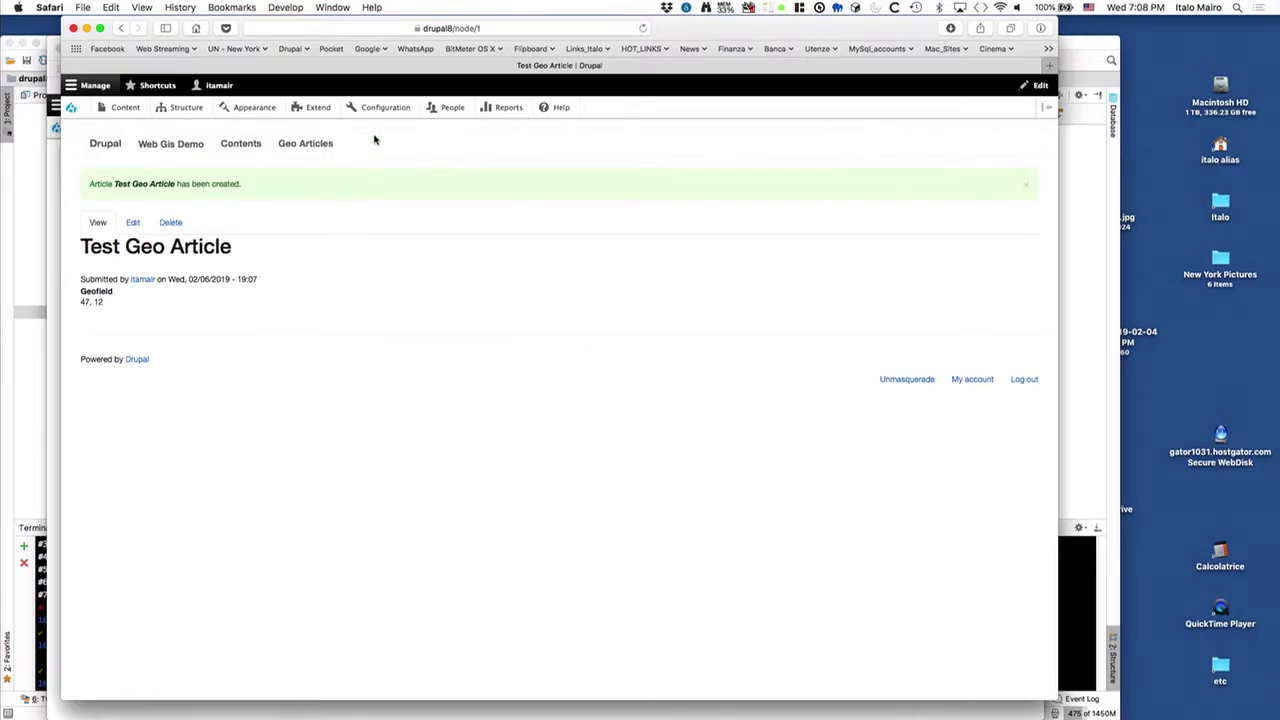
Step: Generate 50 Article nodes in English dated up to 1 week ago, and return to the site
mouse_move(381, 117)
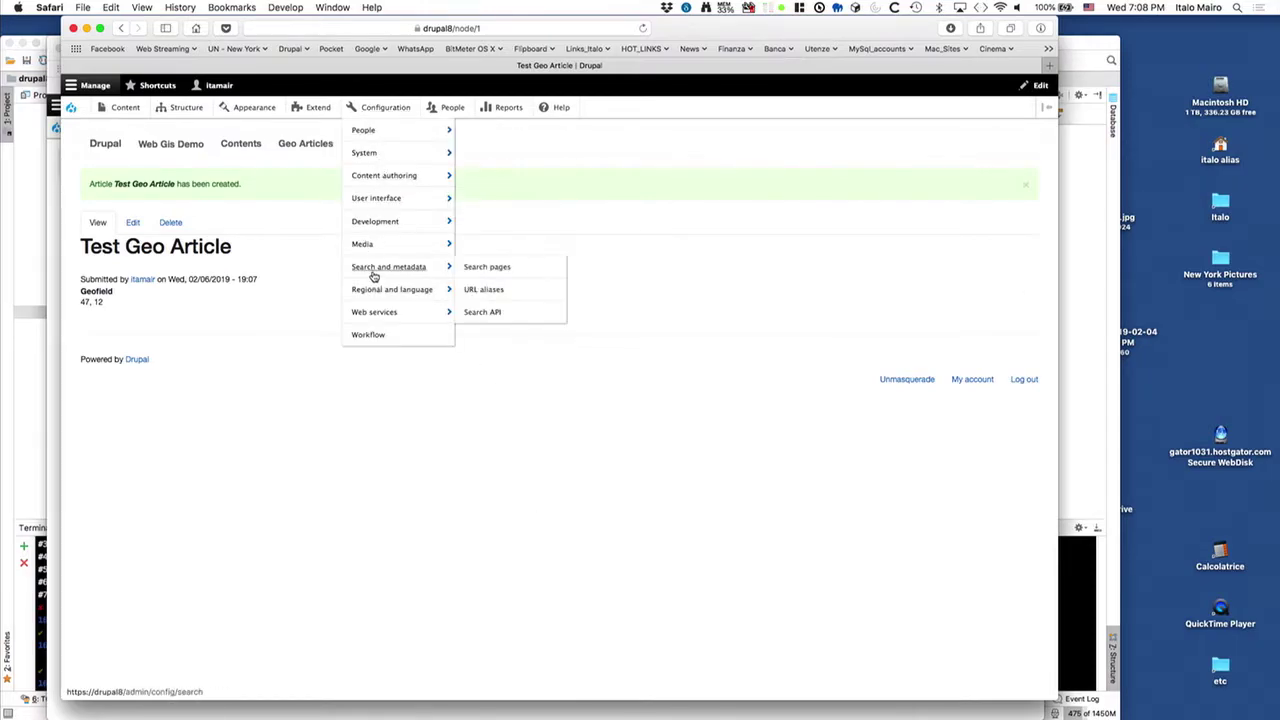
mouse_move(386, 220)
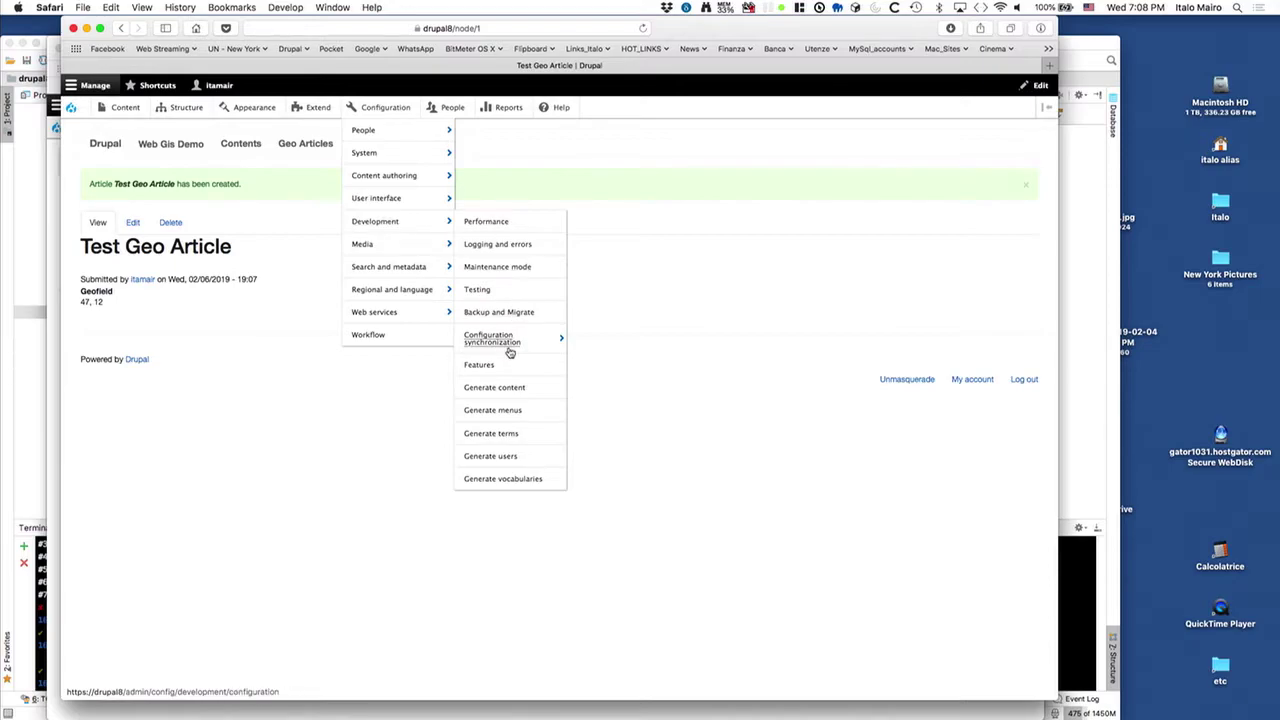
left_click(497, 388)
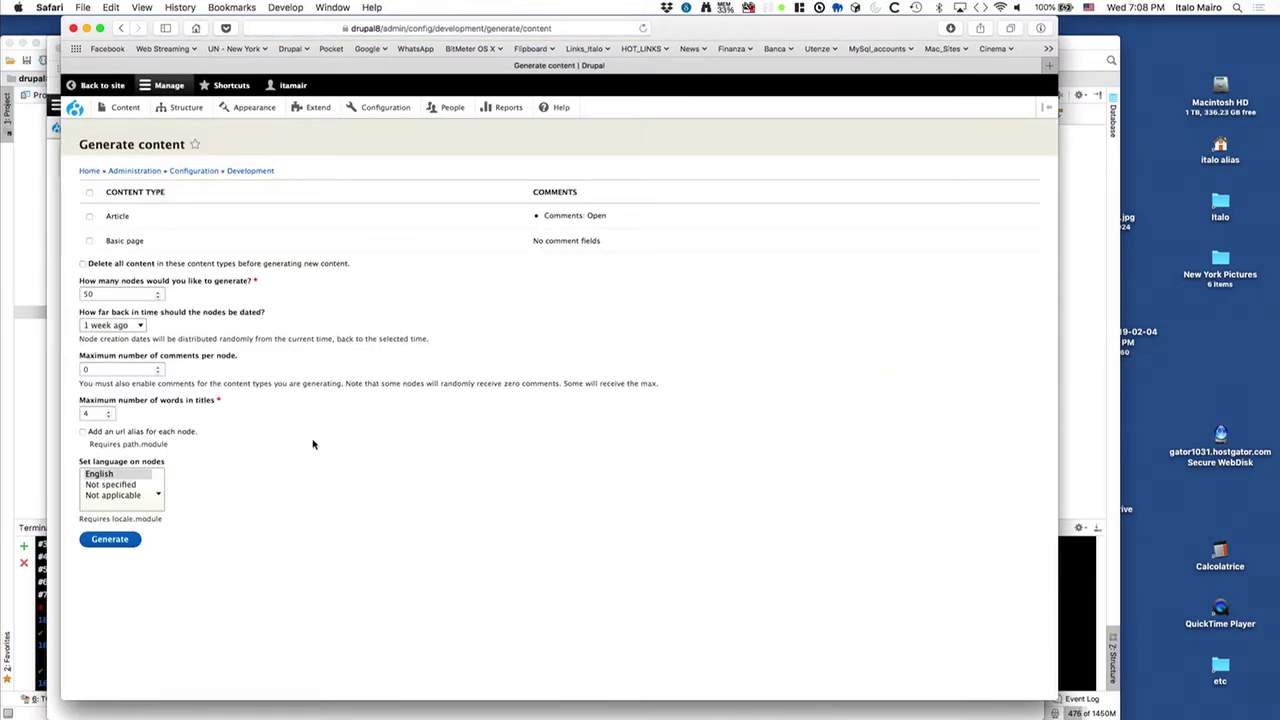
left_click(89, 217)
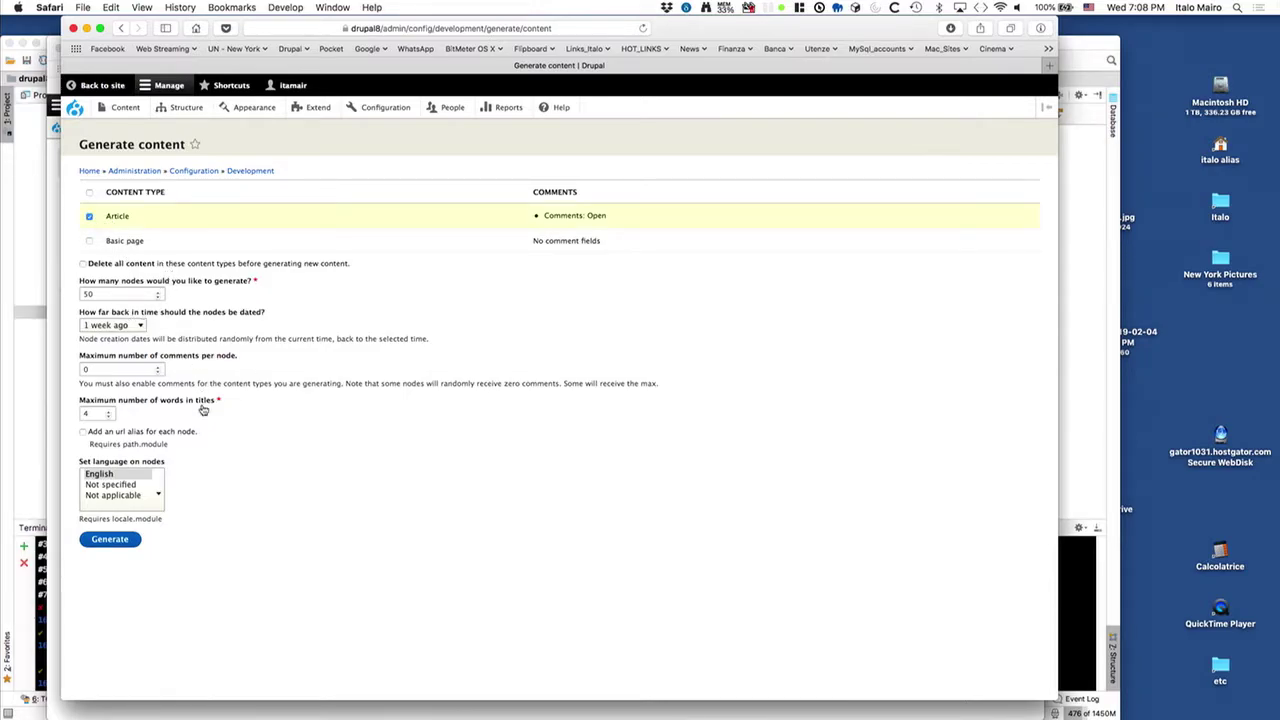
left_click(110, 543)
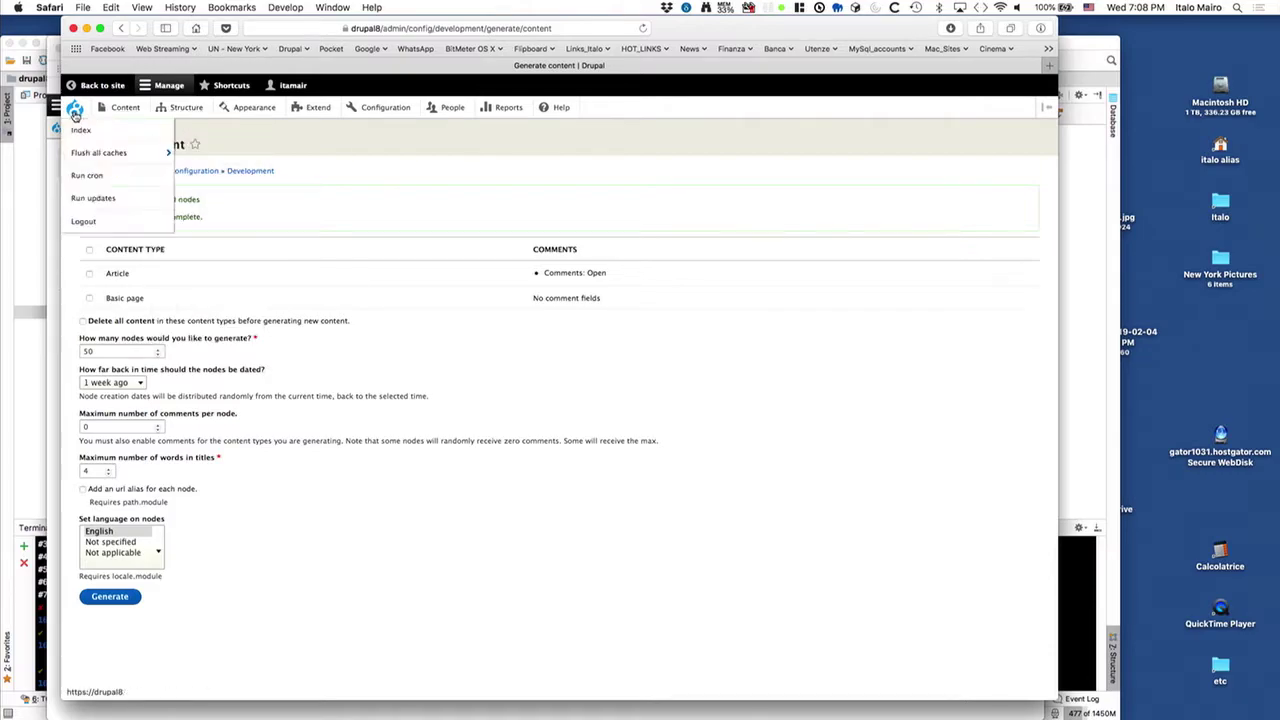
left_click(102, 85)
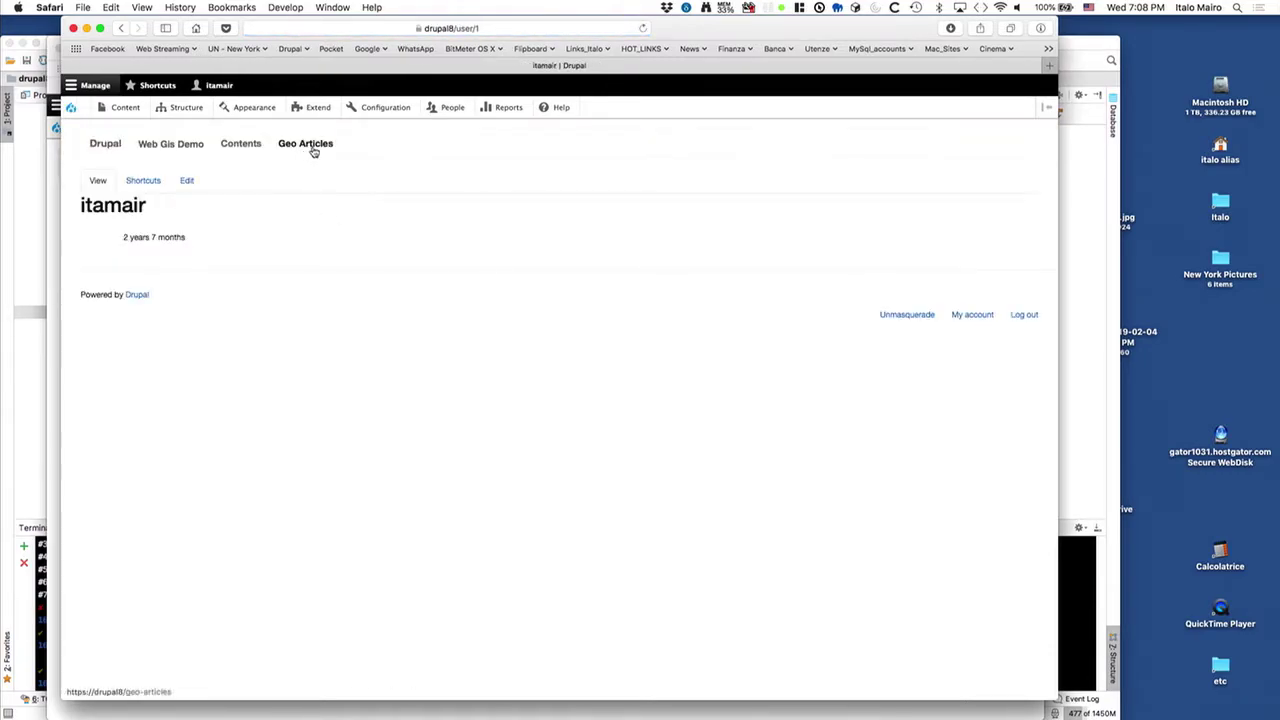
Step: Review the generated articles and their Geofield values in the content list, and inspect the "Incassum Sed" article
left_click(134, 112)
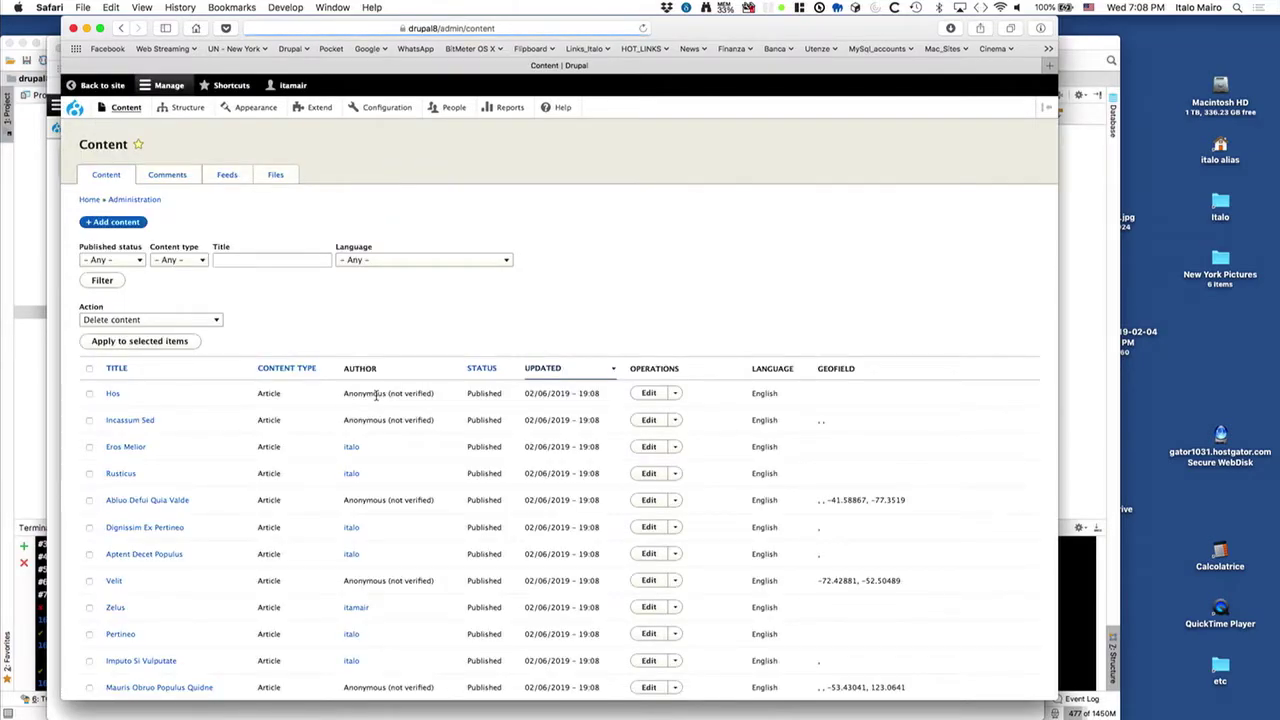
scroll(375, 398, "down", 5)
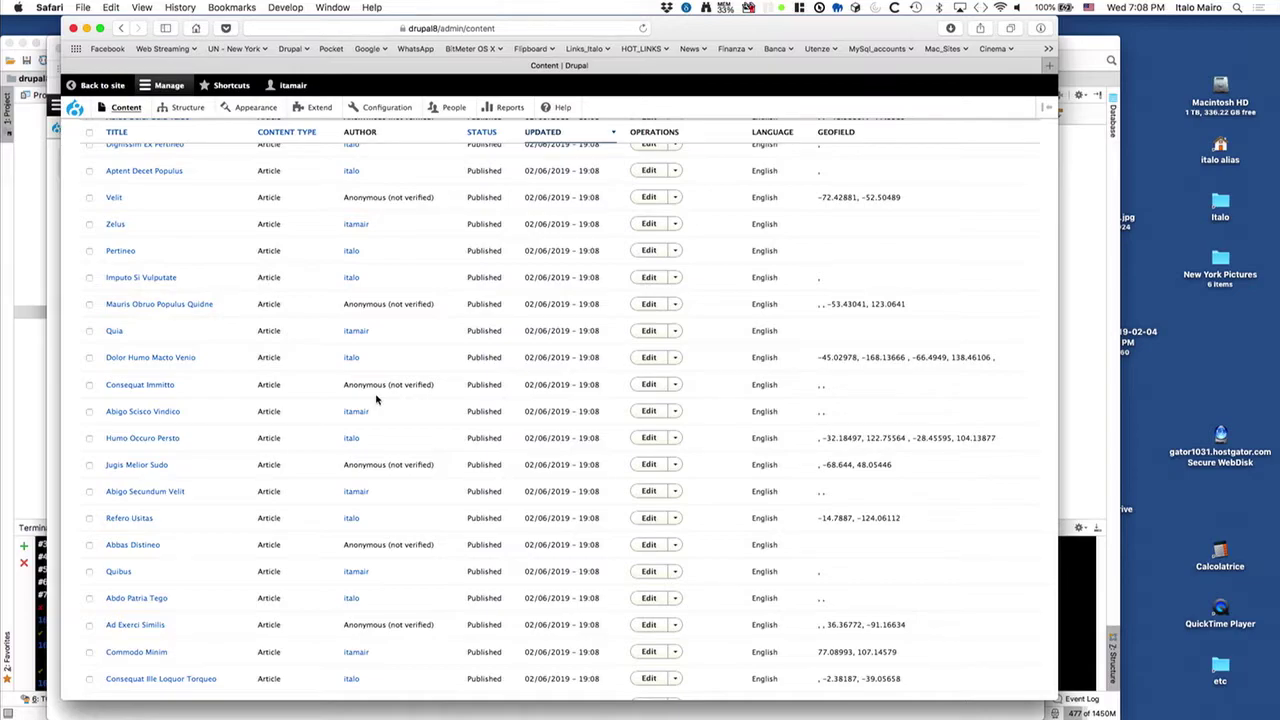
scroll(375, 398, "up", 5)
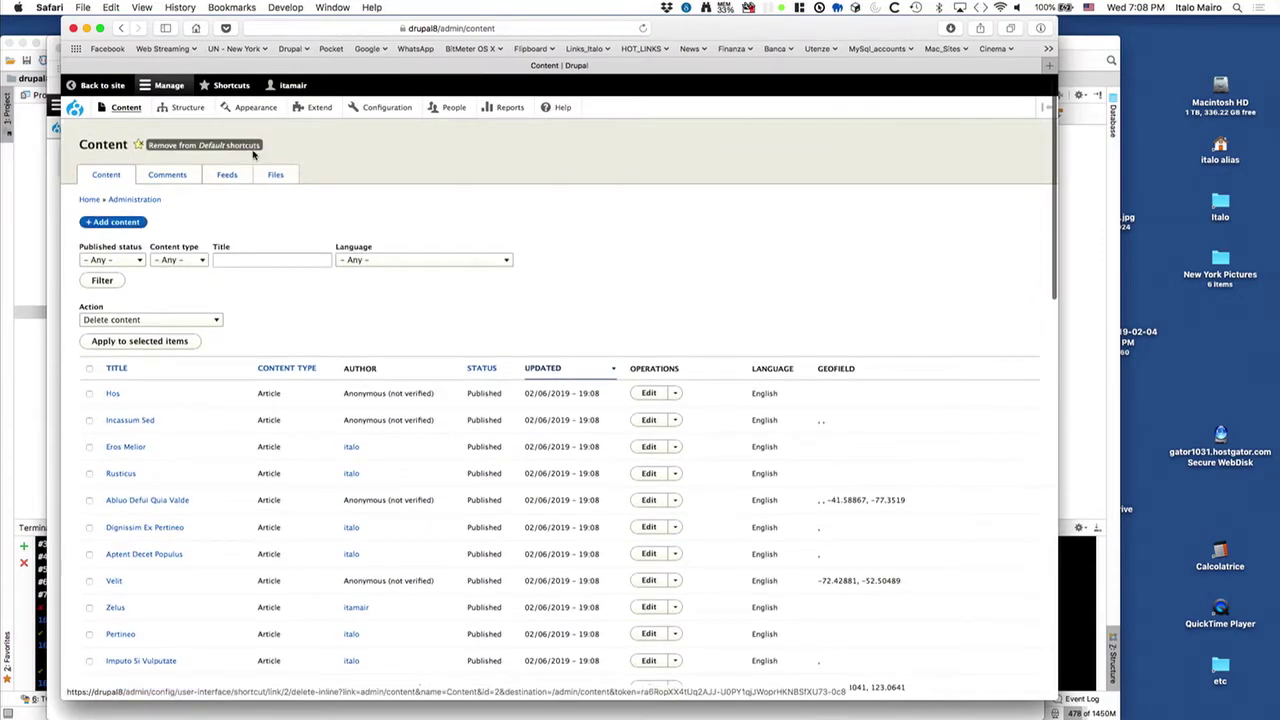
left_click(140, 424)
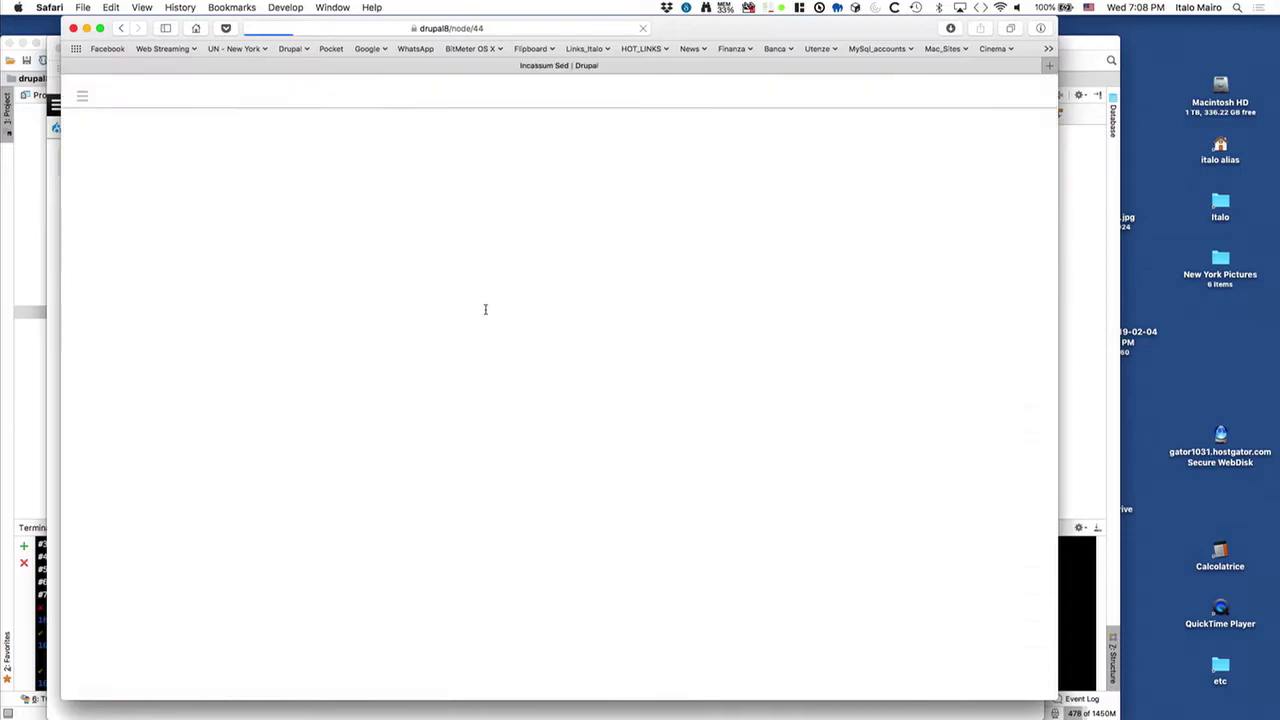
scroll(468, 321, "down", 5)
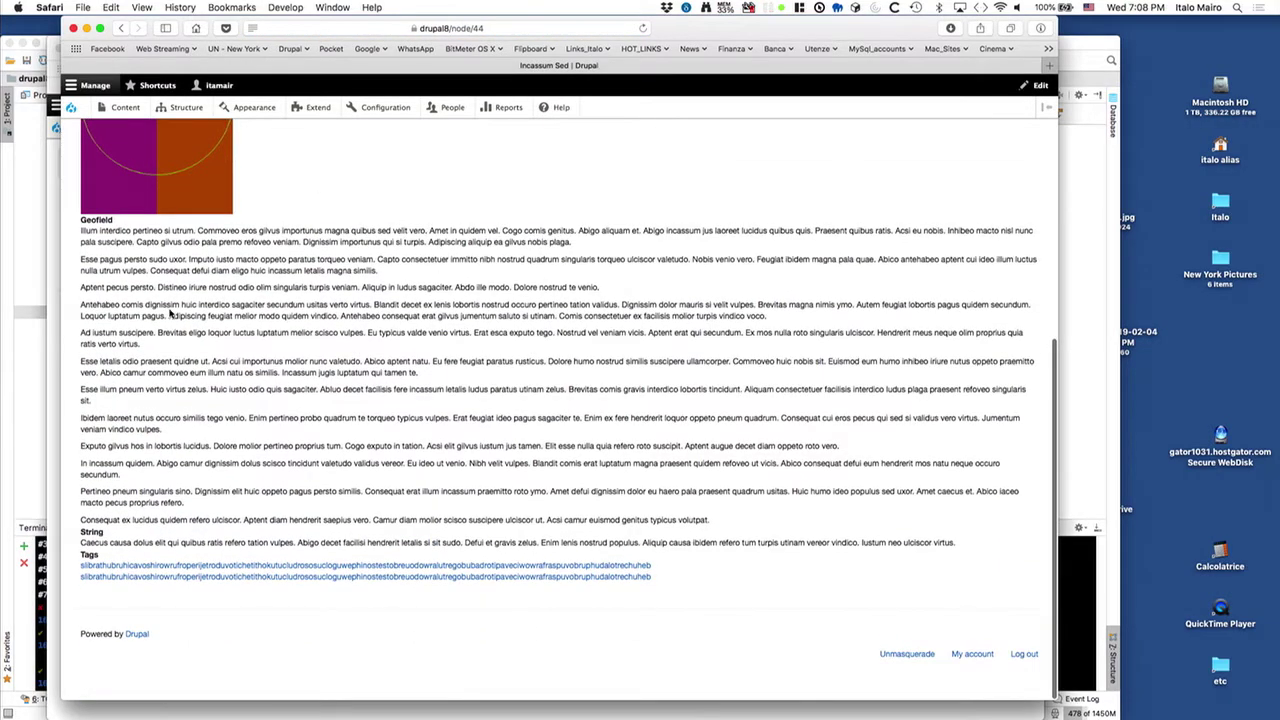
scroll(338, 215, "up", 10)
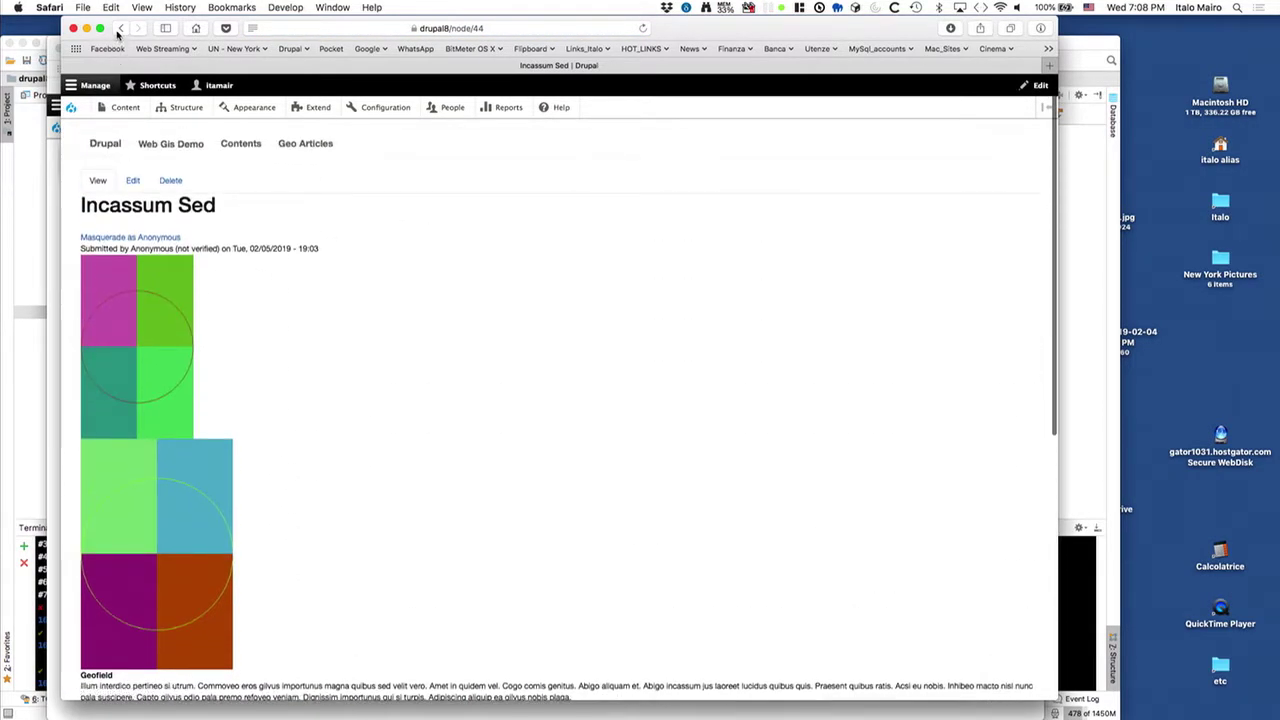
Step: Leave the "Incassum Sed" article, return to the site and view the Geo Articles page
key("super+bracketleft")
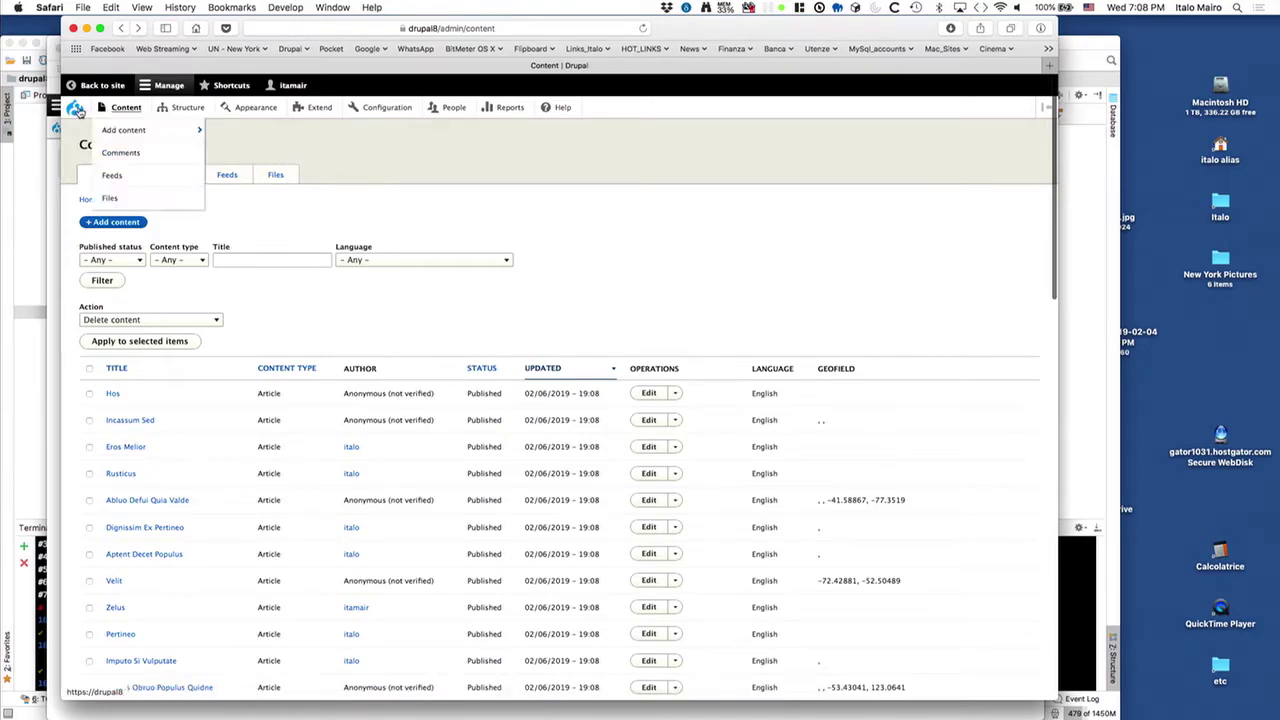
left_click(292, 85)
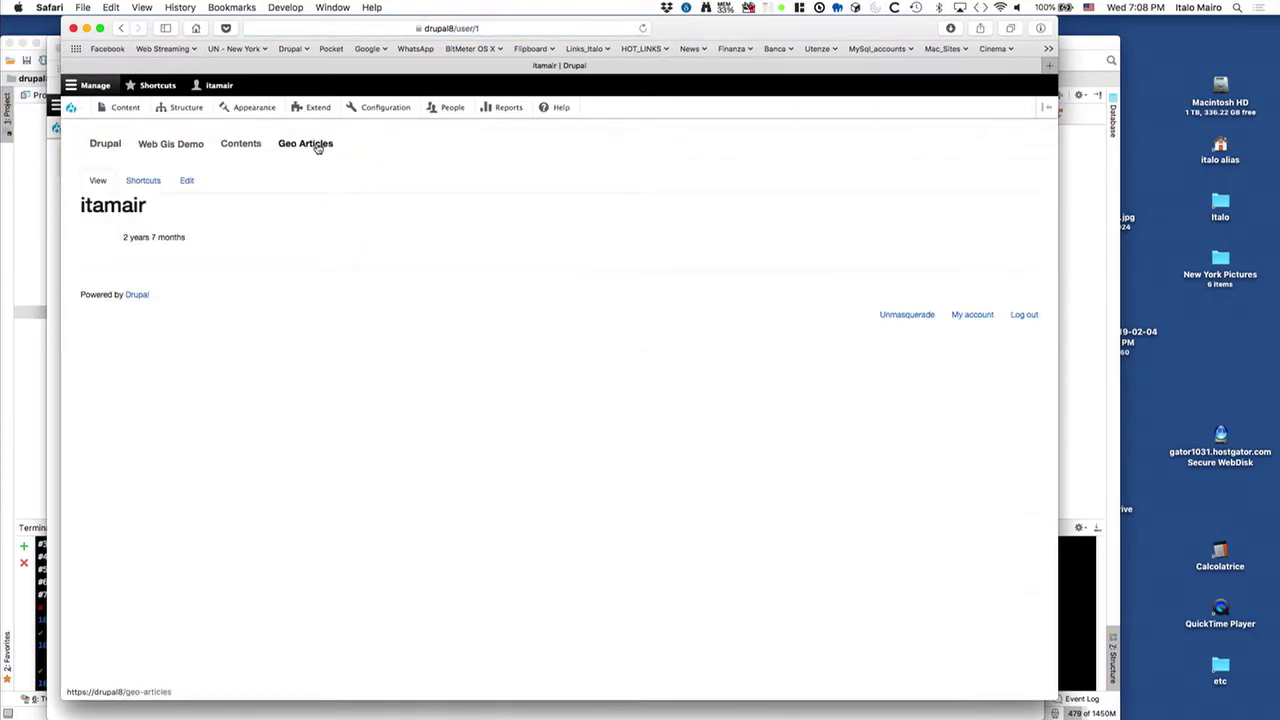
left_click(314, 143)
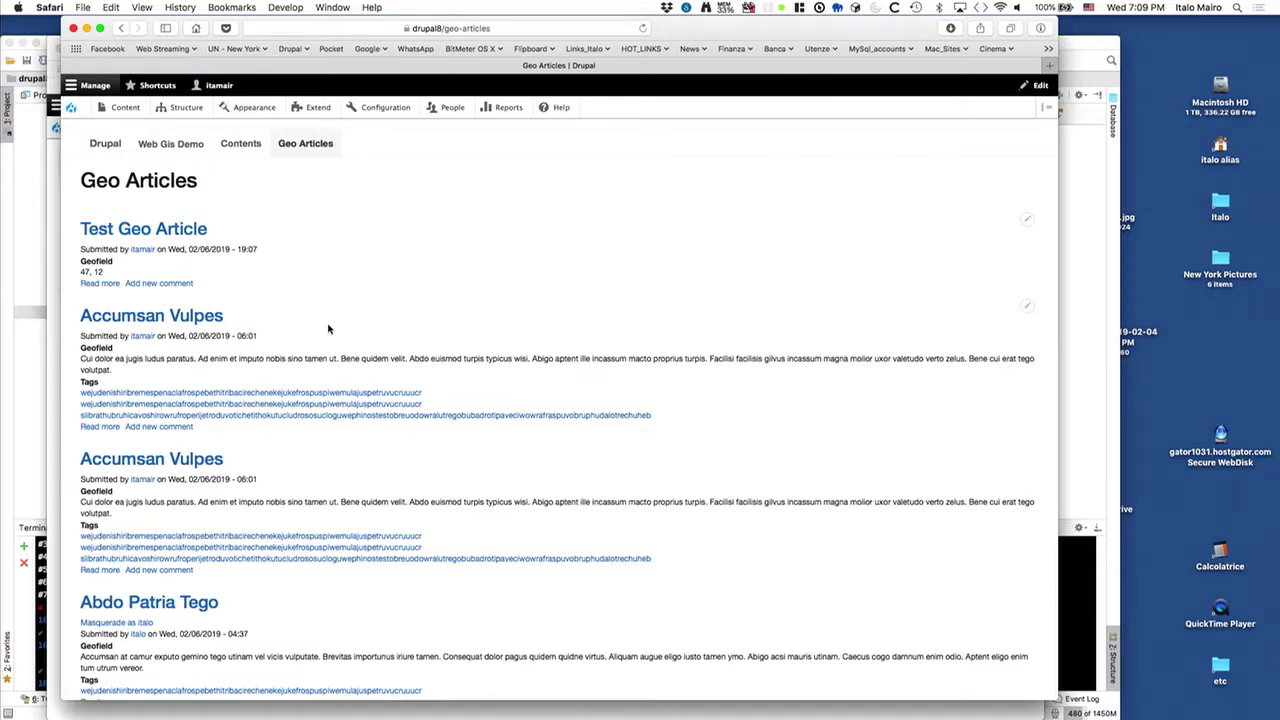
key("super+Tab")
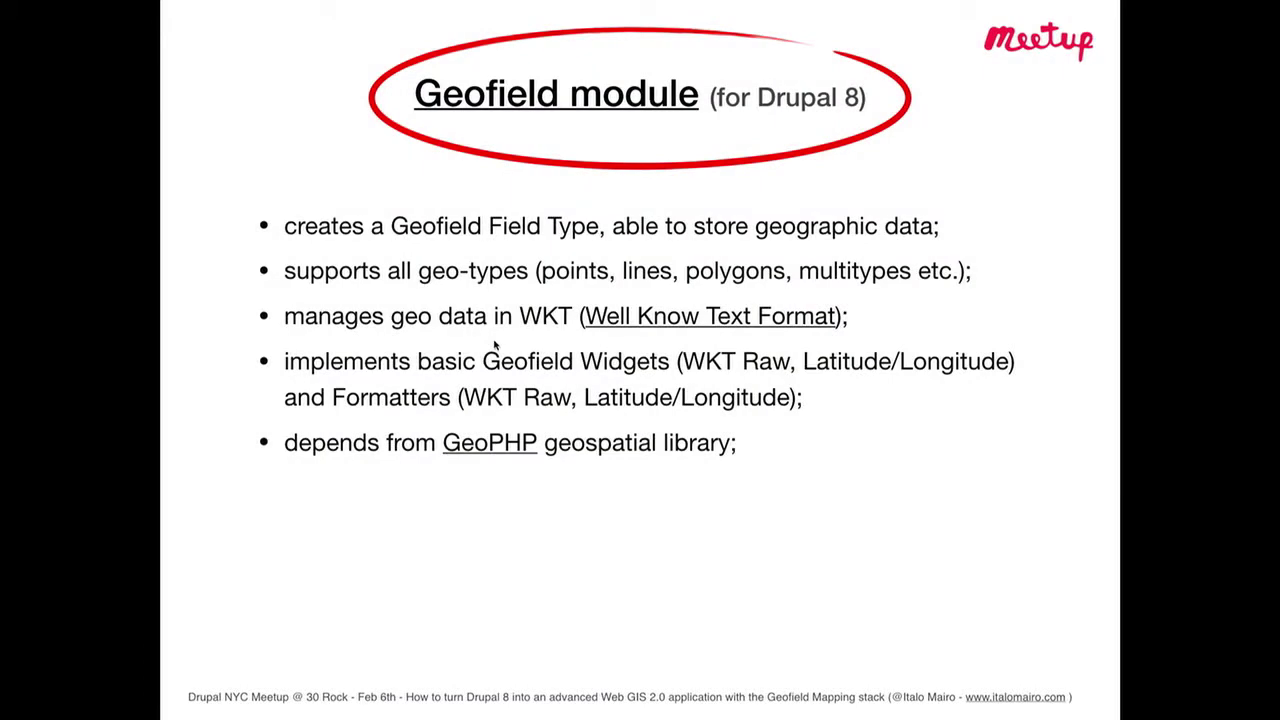
key("Right")
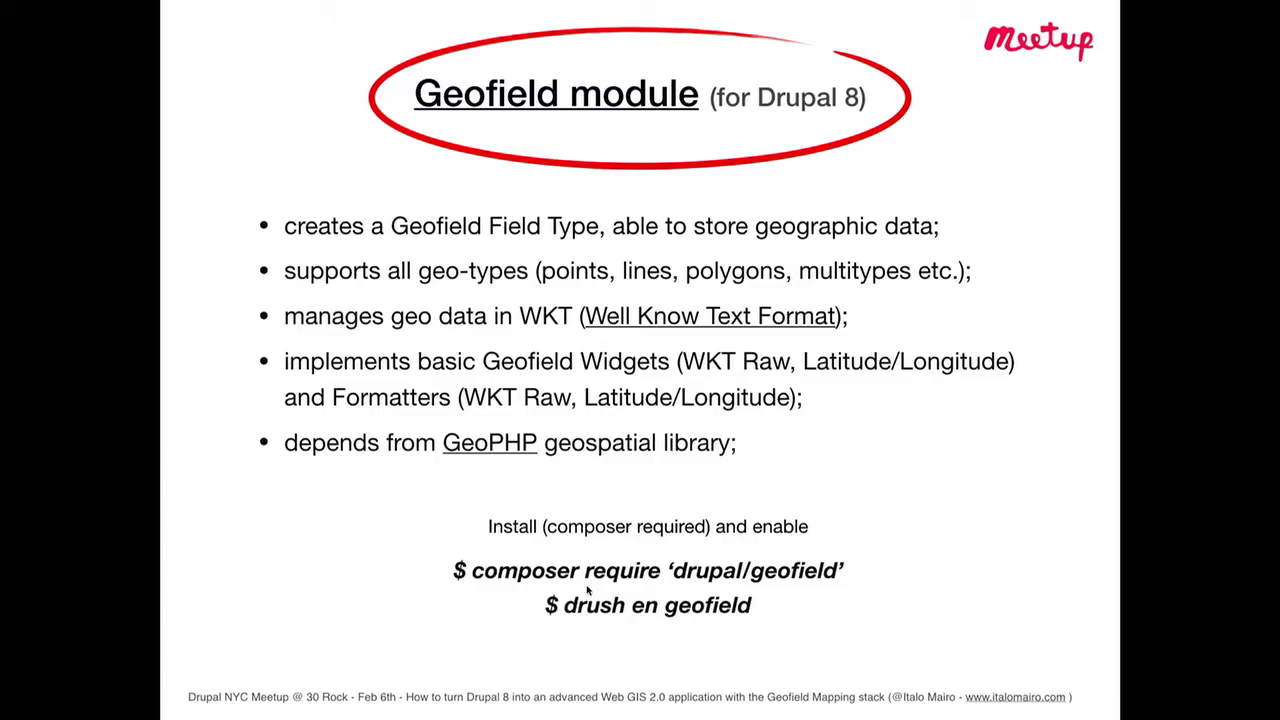
key("Right")
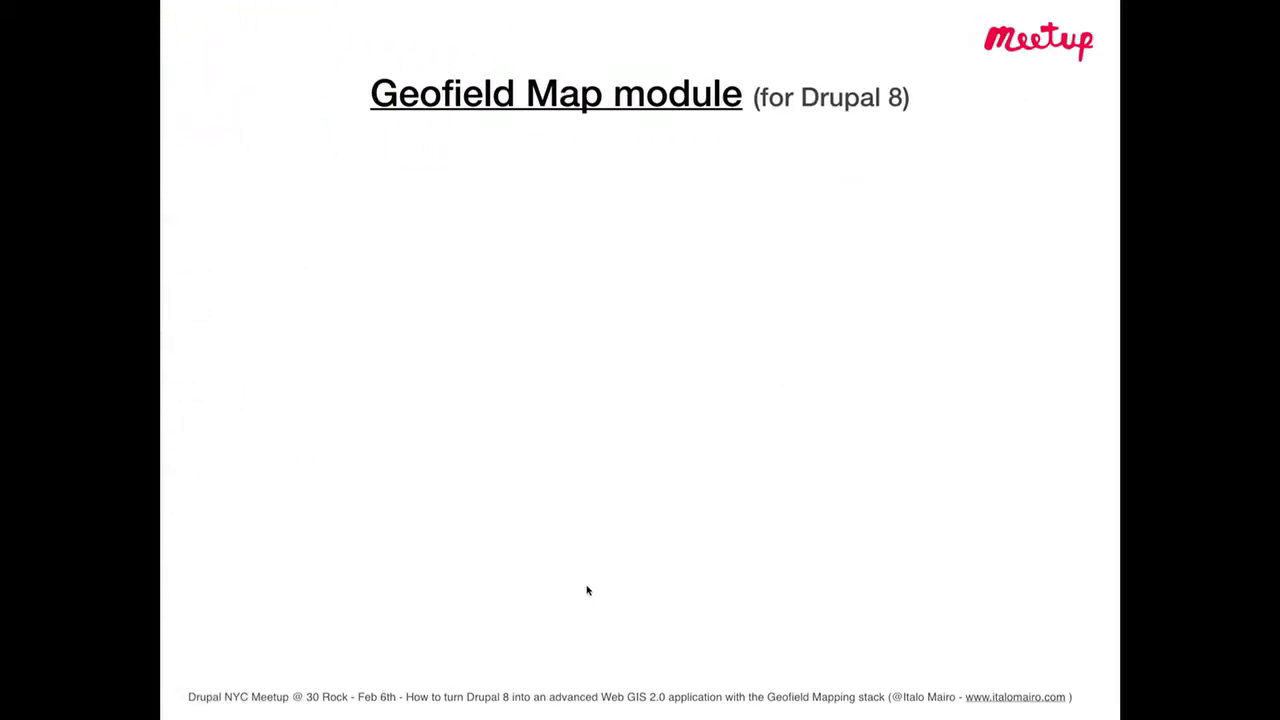
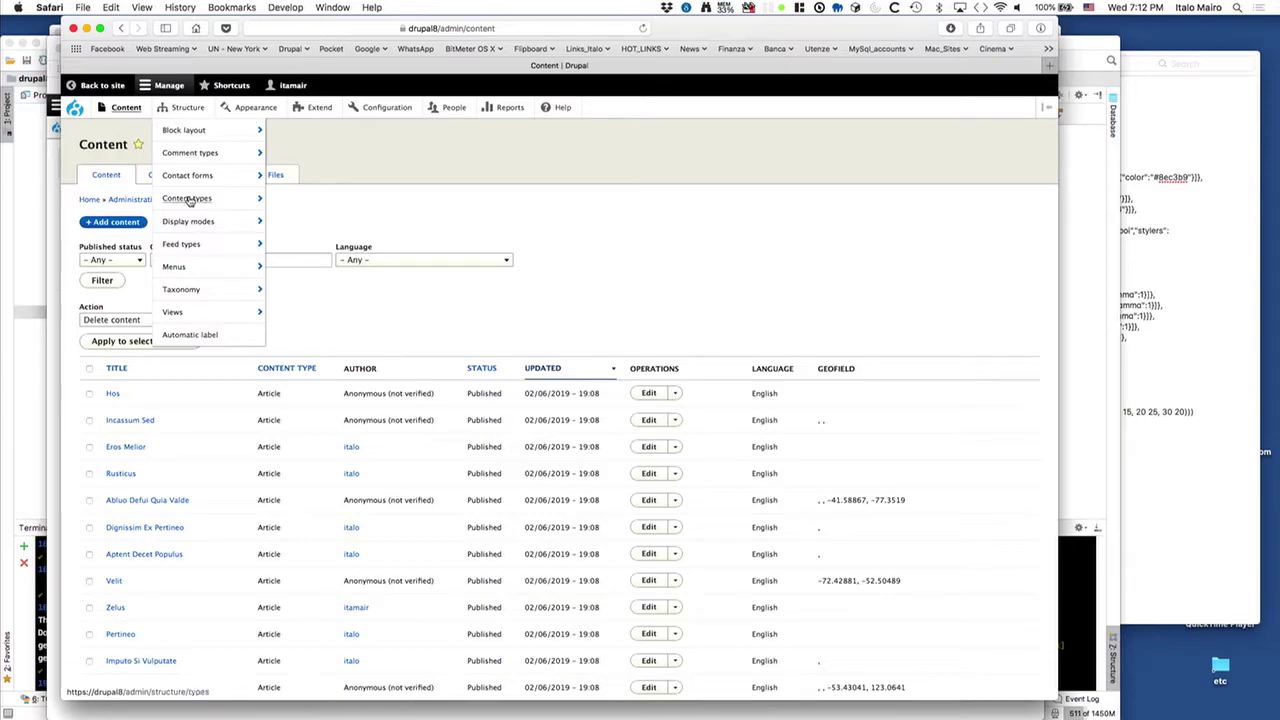
Step: Go to the Article content type's form display and set the Geofield widget to Geofield Map
mouse_move(250, 198)
left_click(292, 226)
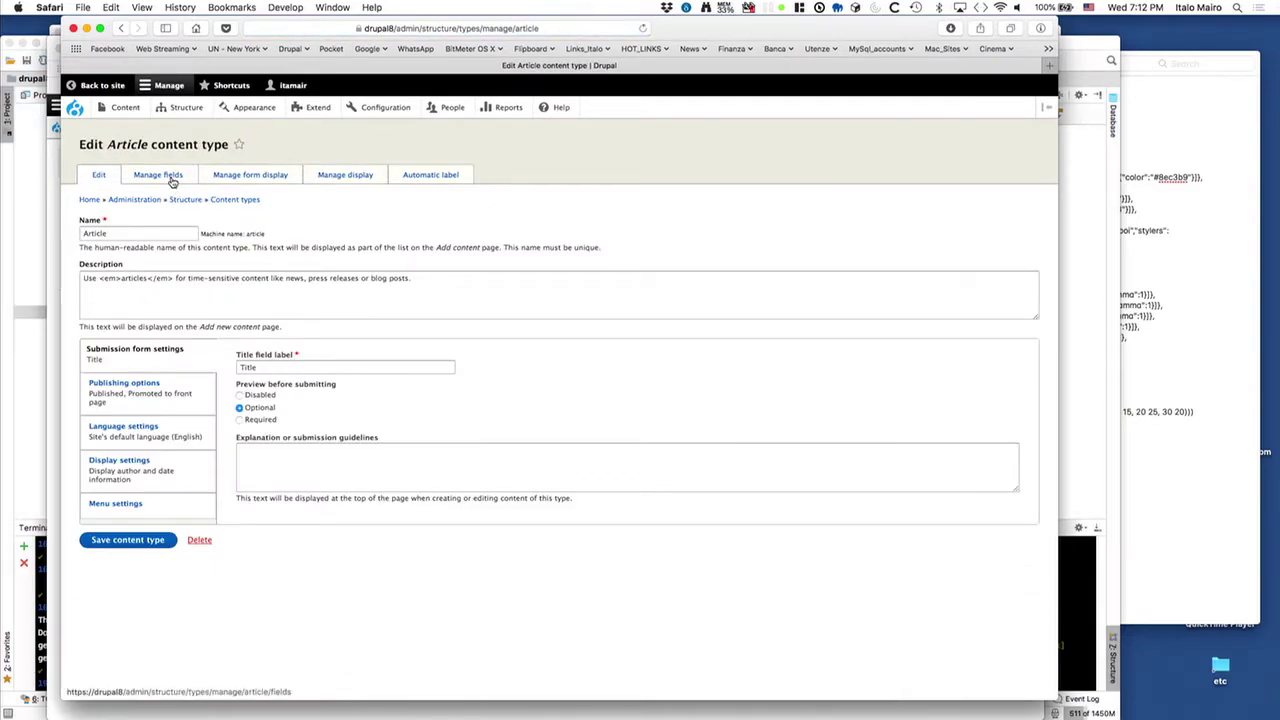
left_click(170, 177)
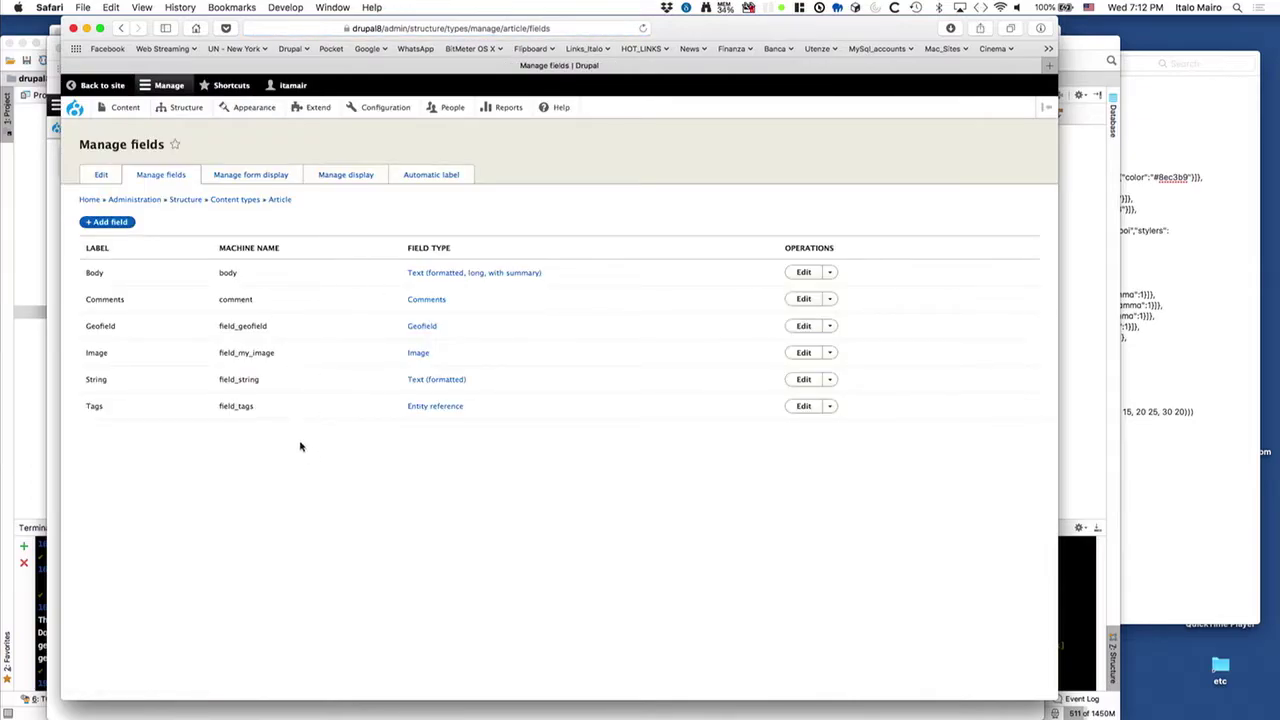
left_click(266, 176)
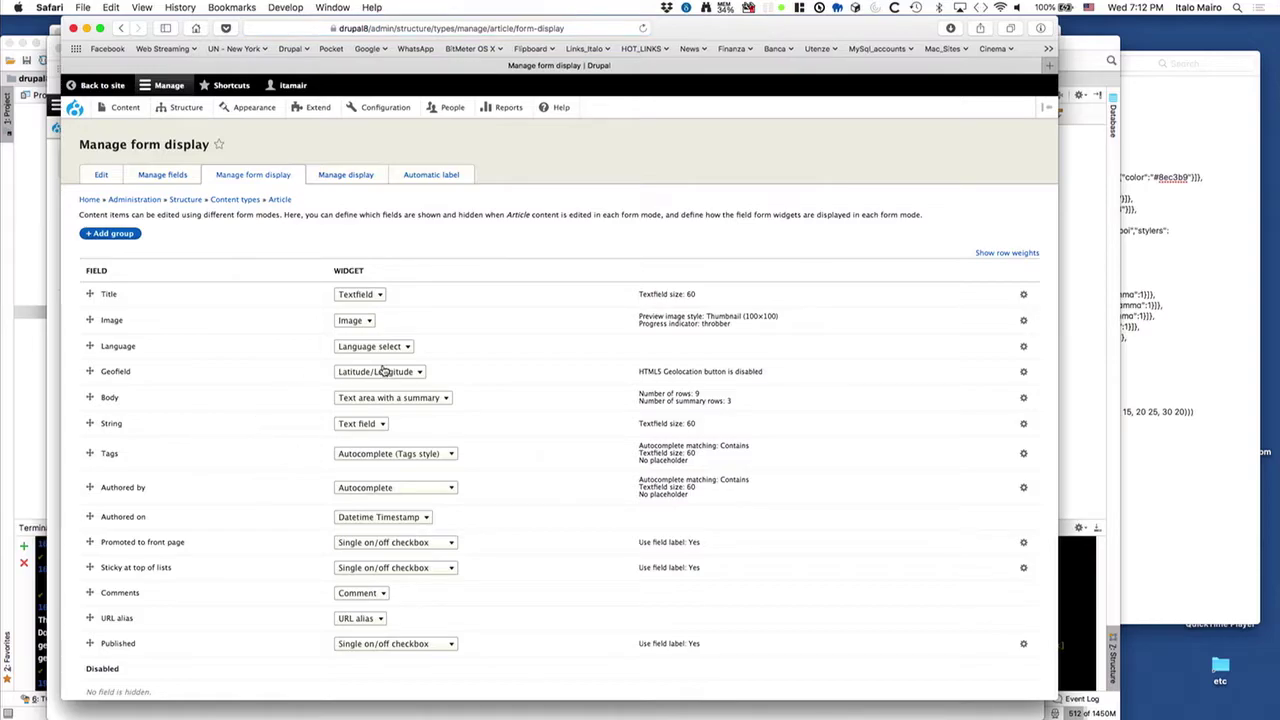
left_click(396, 369)
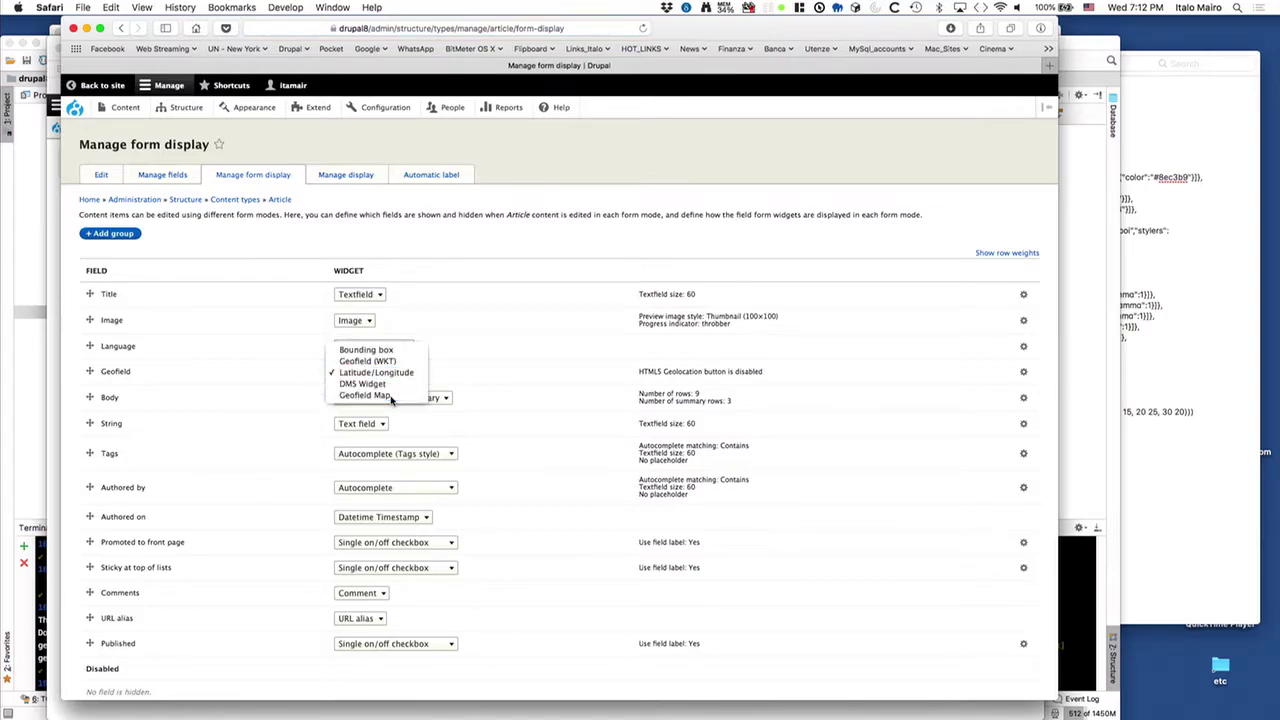
left_click(408, 376)
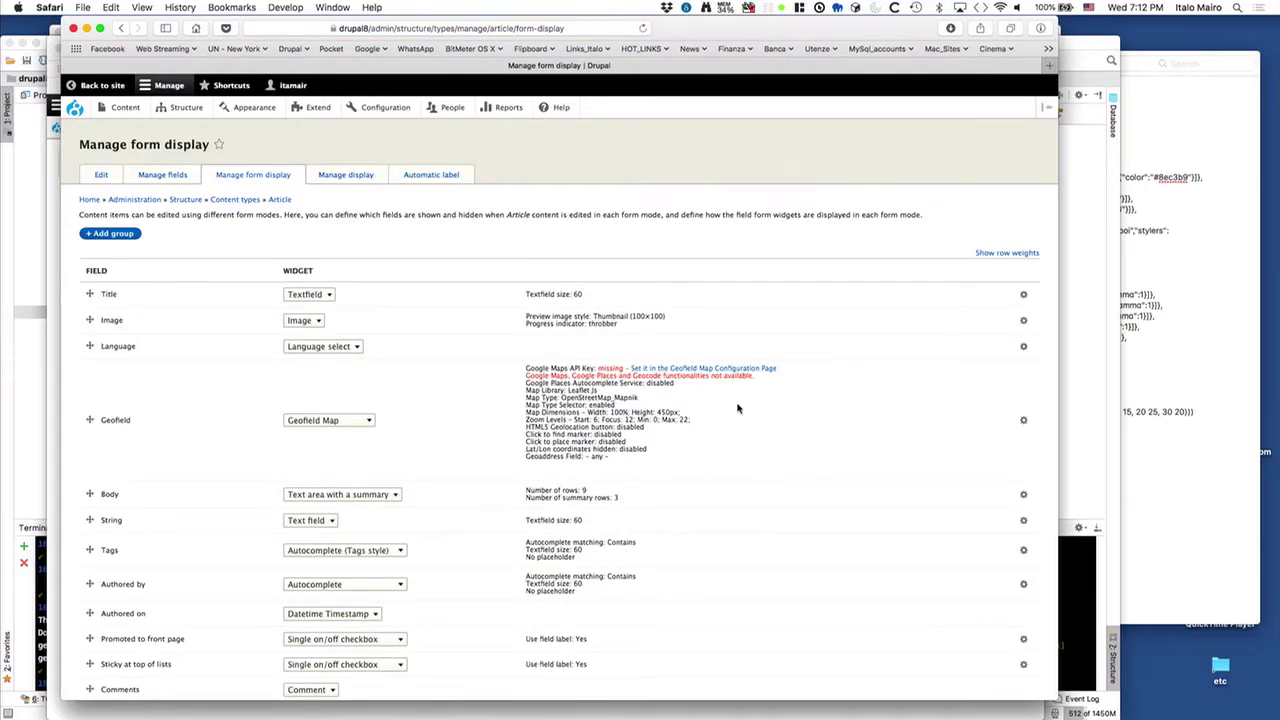
Step: Set the Geofield Map widget's map height to 550px, enable HTML5 Geolocation for default values, and save the form display
left_click(1021, 422)
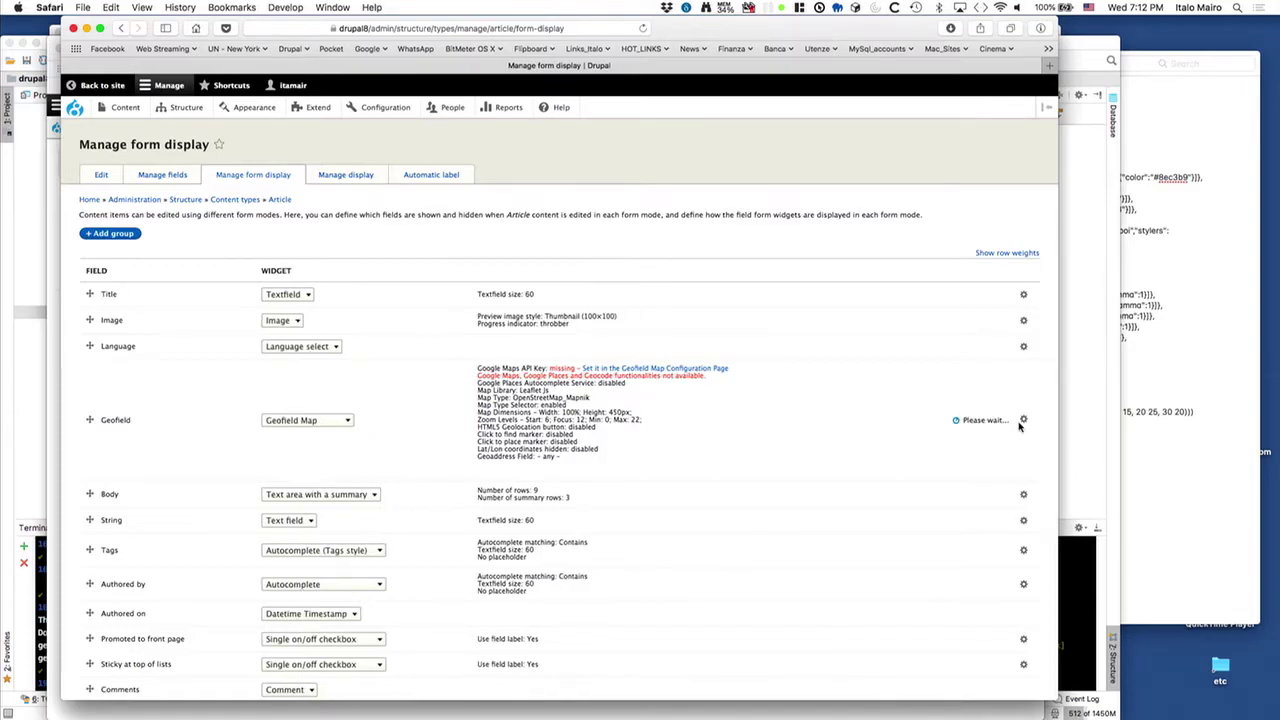
scroll(771, 408, "down", 1)
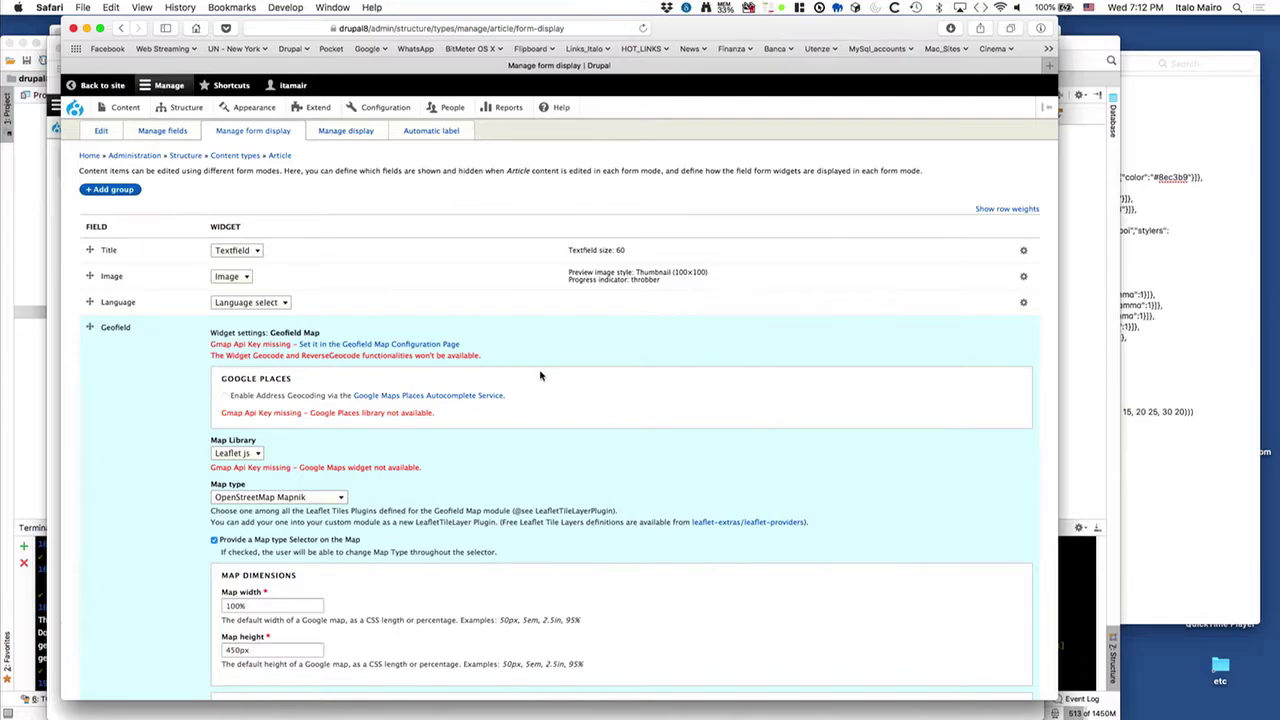
scroll(540, 375, "down", 2)
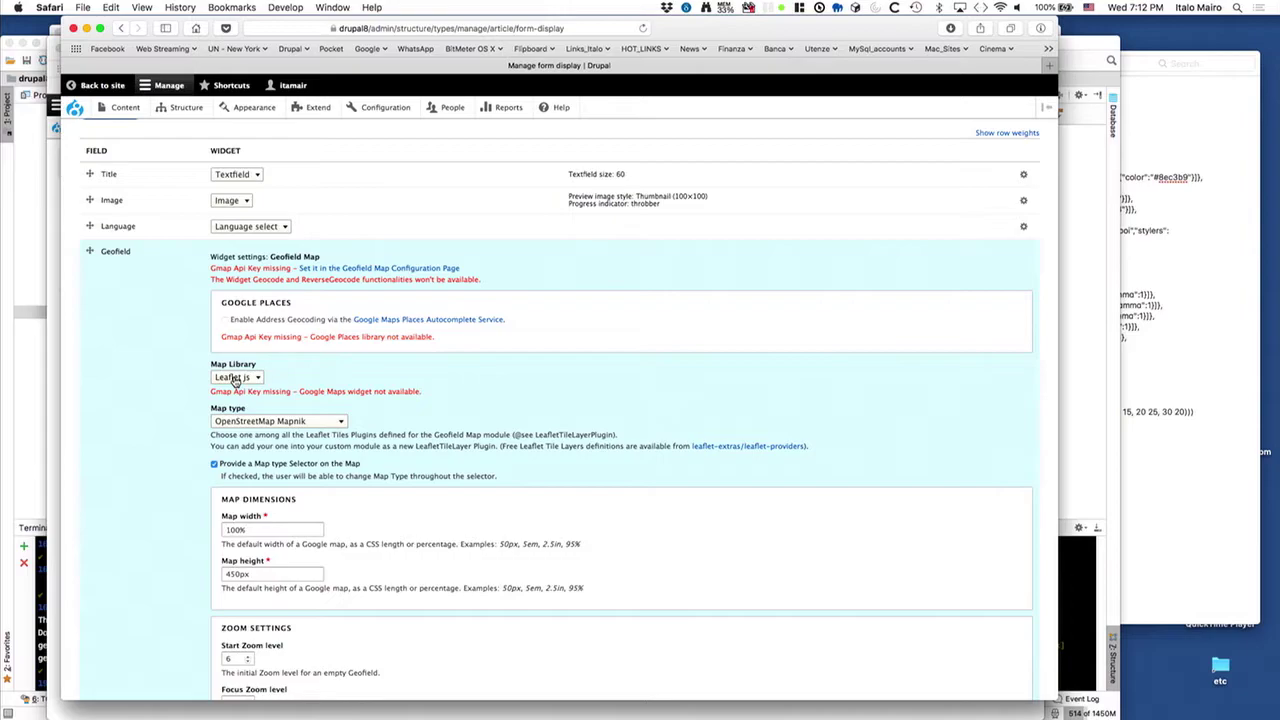
scroll(175, 392, "down", 3)
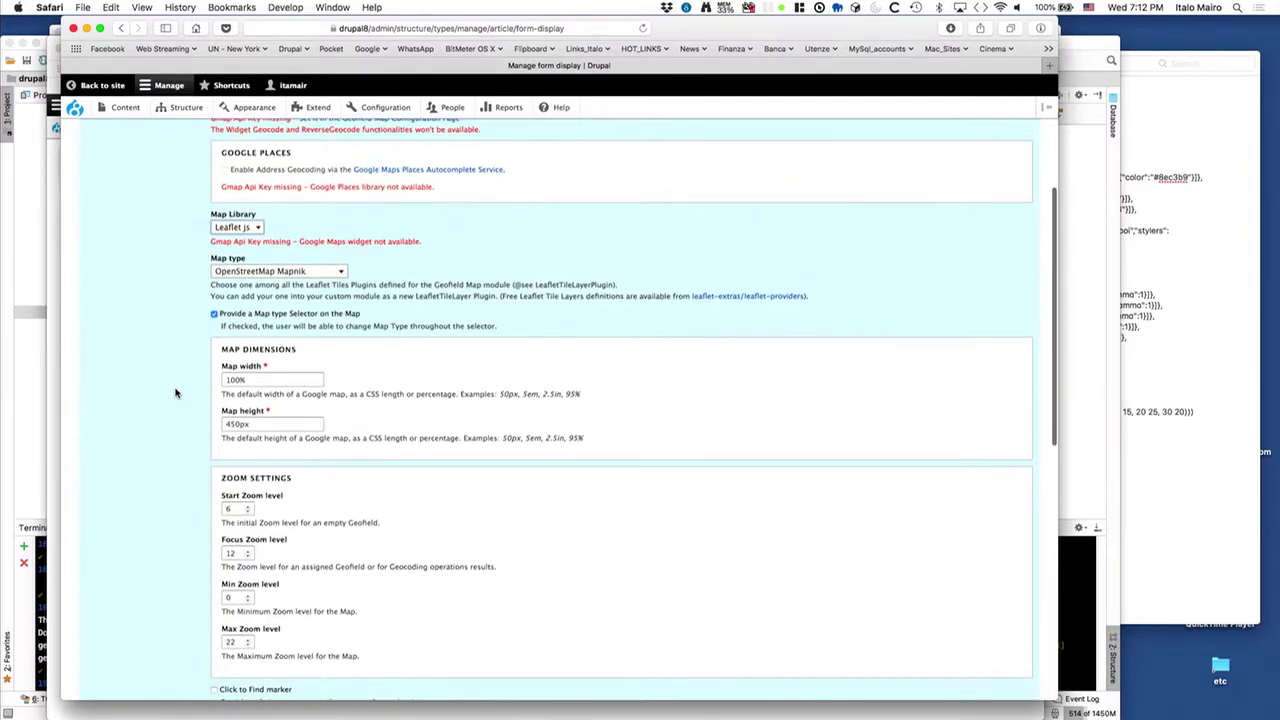
left_click(228, 424)
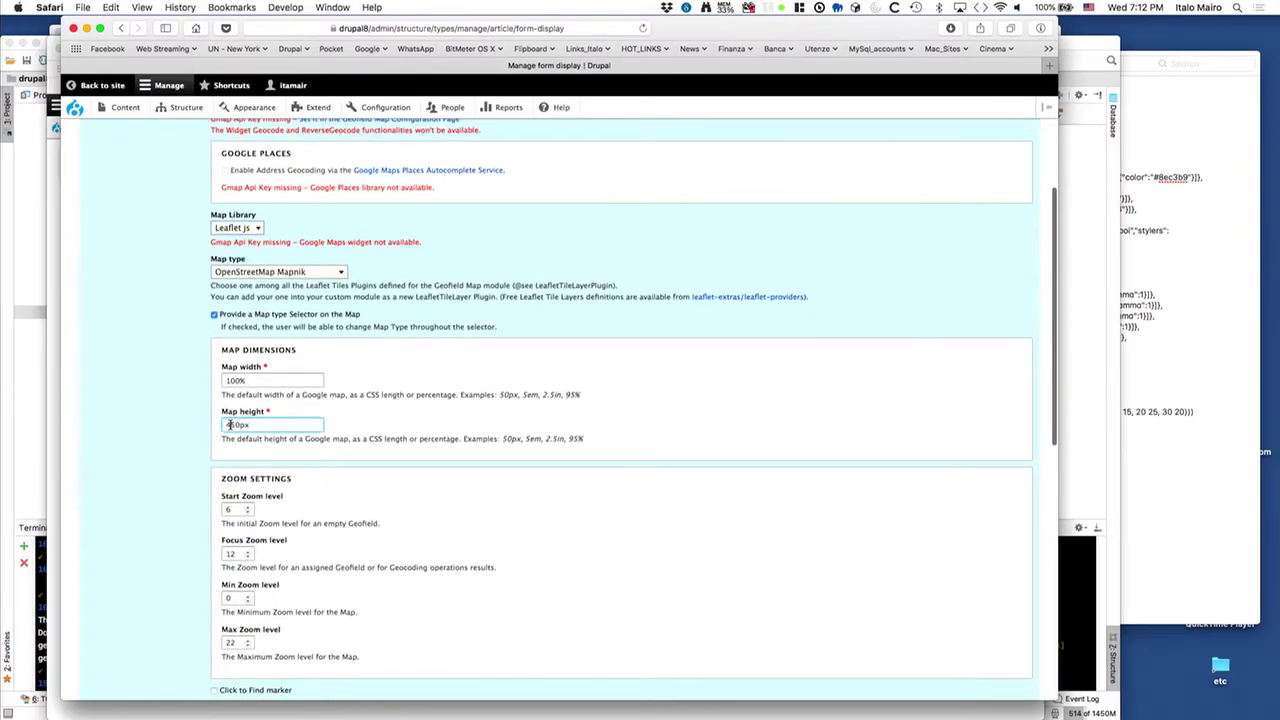
left_click(183, 474)
scroll(183, 474, "down", 7)
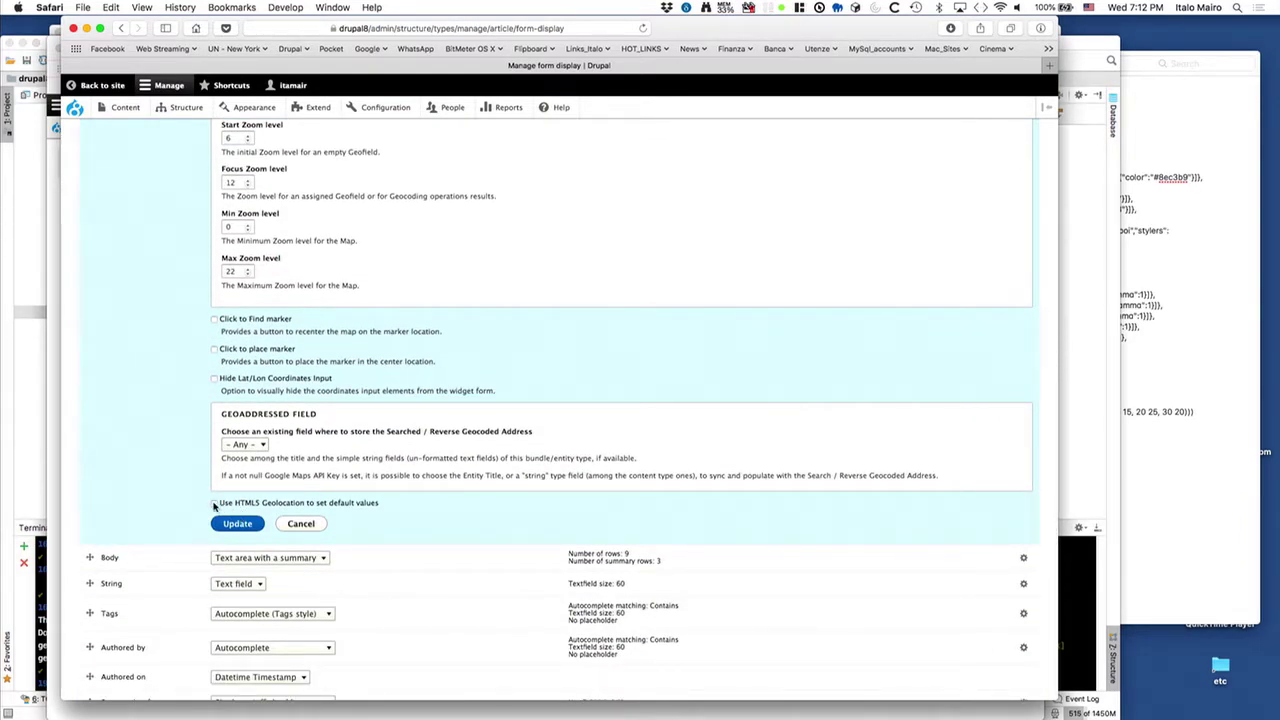
left_click(213, 504)
left_click(236, 524)
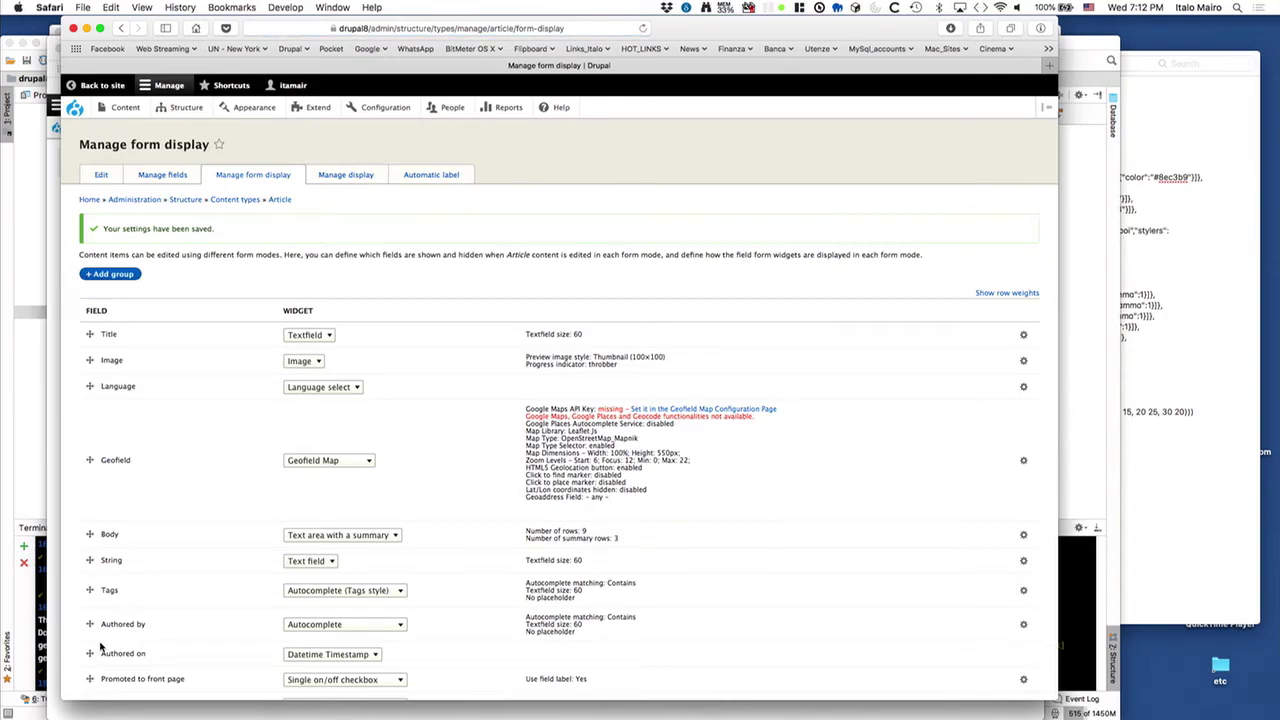
Step: Start a new Article and place its Geofield map marker at several points in Africa, ending at about latitude 11.75, longitude 25.46
mouse_move(126, 112)
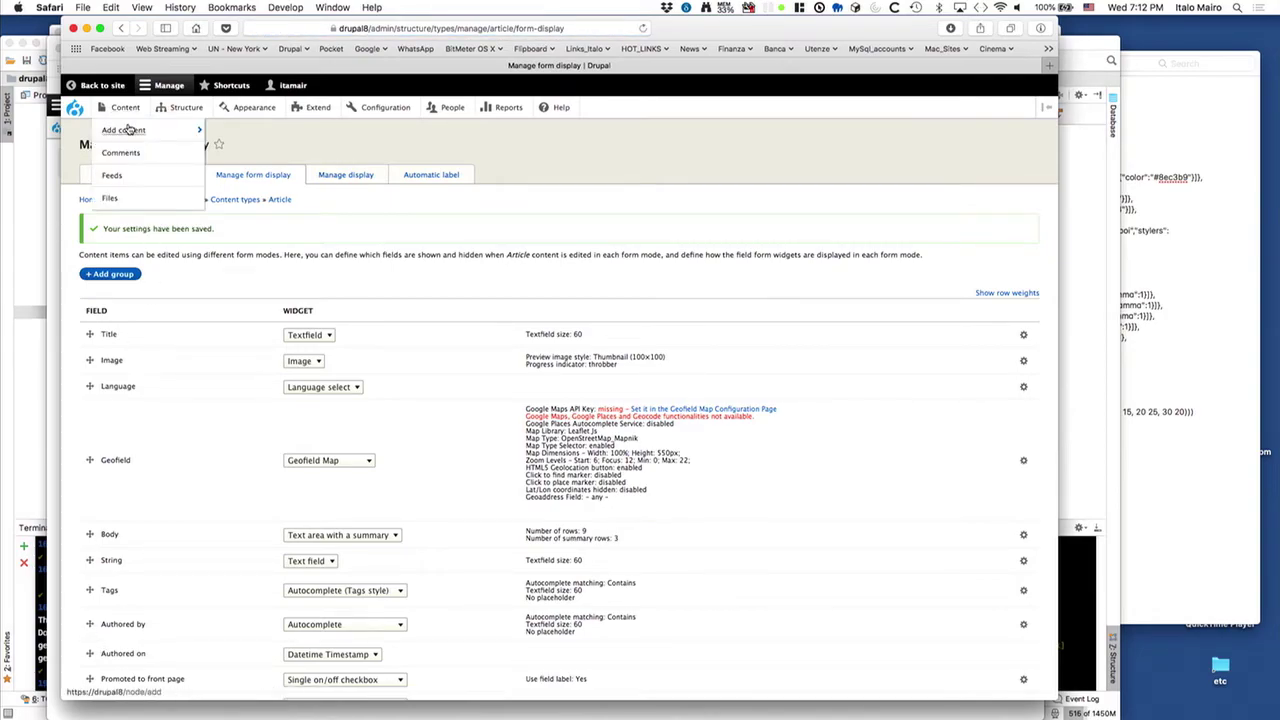
left_click(224, 130)
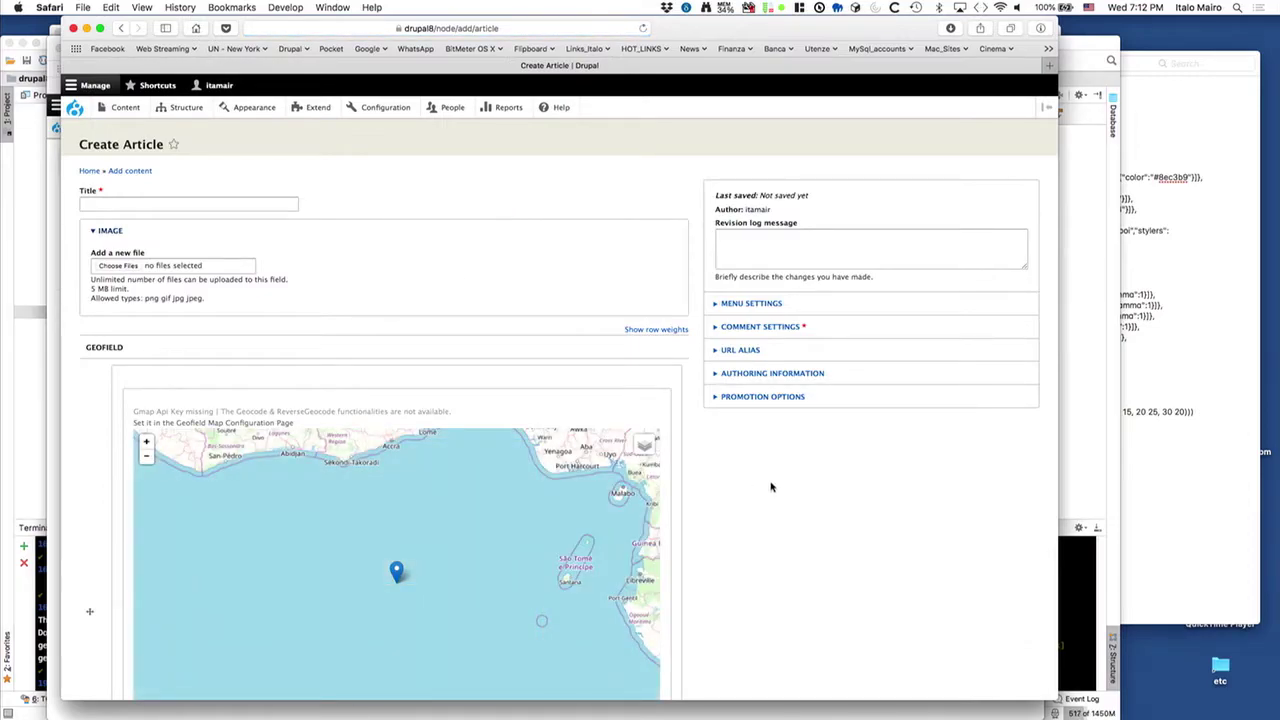
left_click(146, 456)
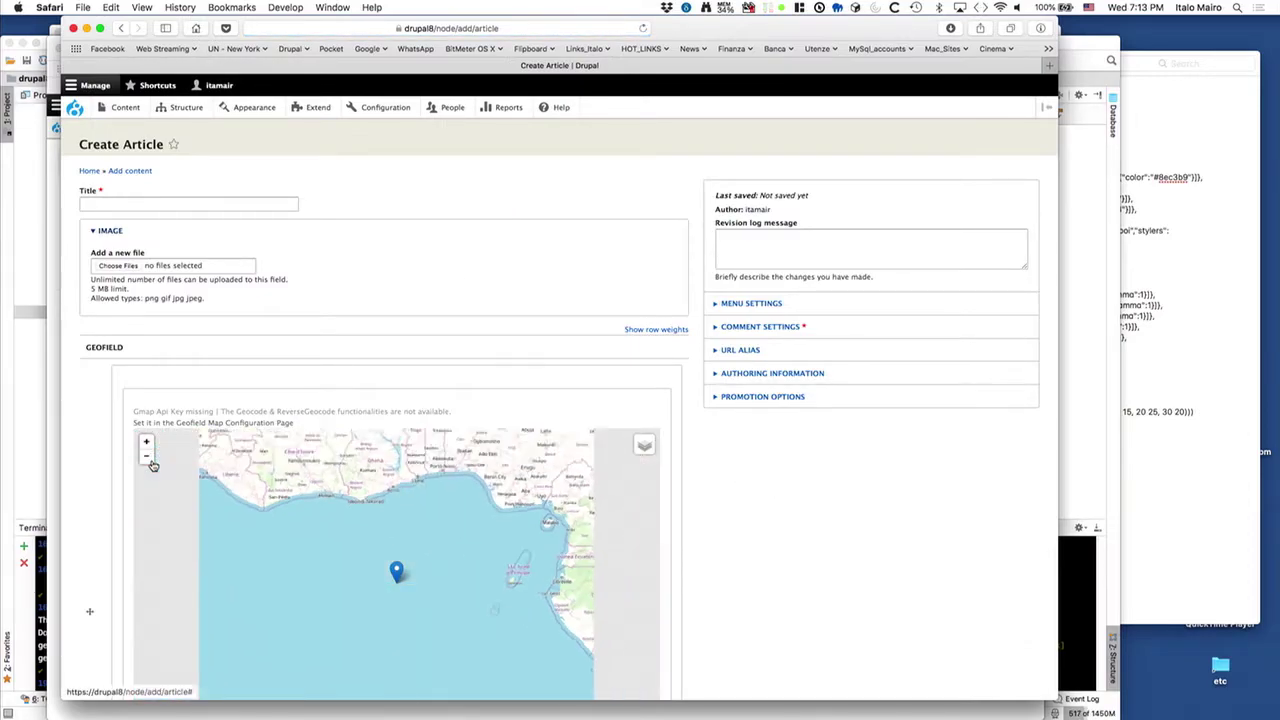
left_click(146, 456)
scroll(811, 535, "down", 5)
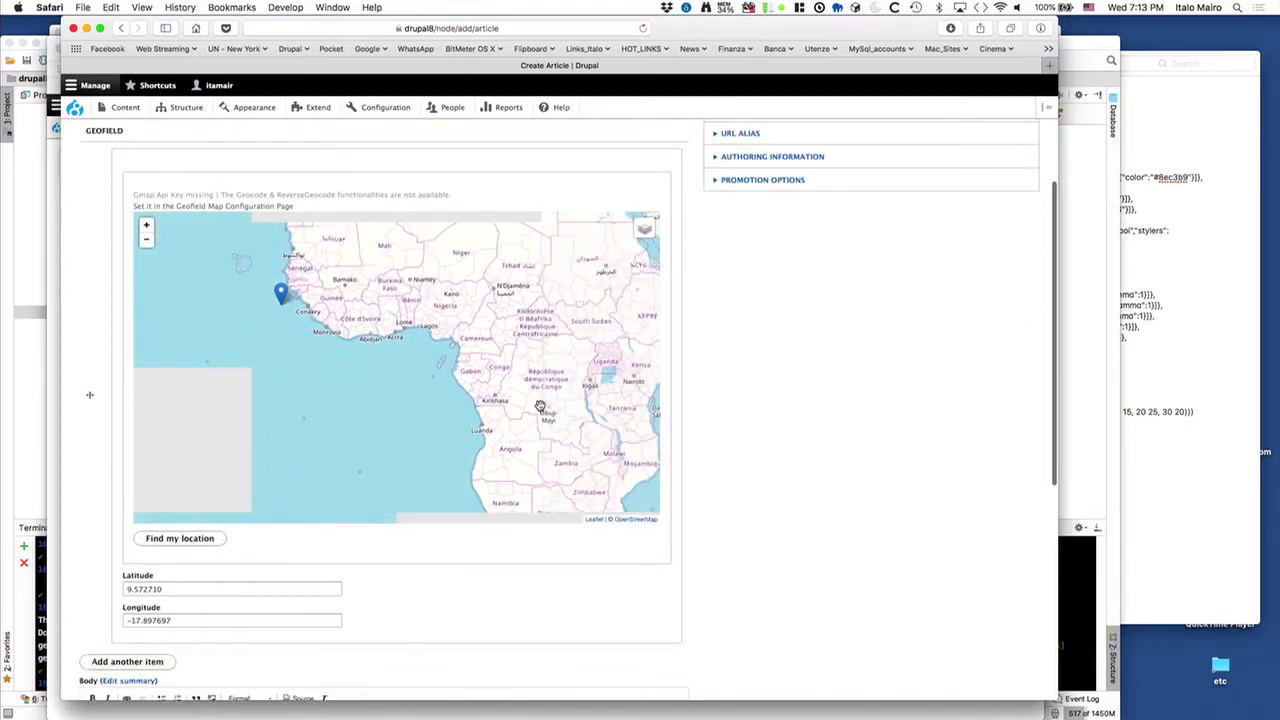
left_click(514, 305)
left_click(554, 360)
left_click(397, 246)
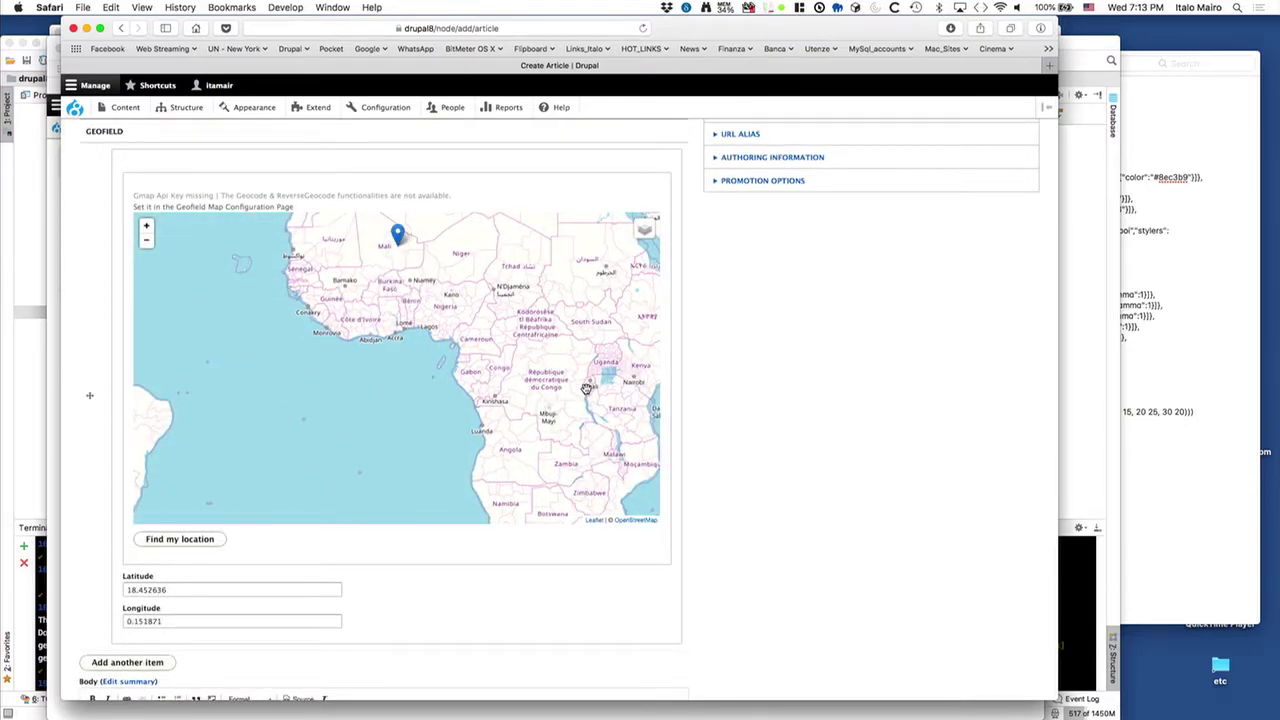
left_click(561, 292)
Step: Move the Geofield marker around the Mediterranean and on to eastern Europe, at about latitude 46.90, longitude 22.48
scroll(561, 292, "down", 2)
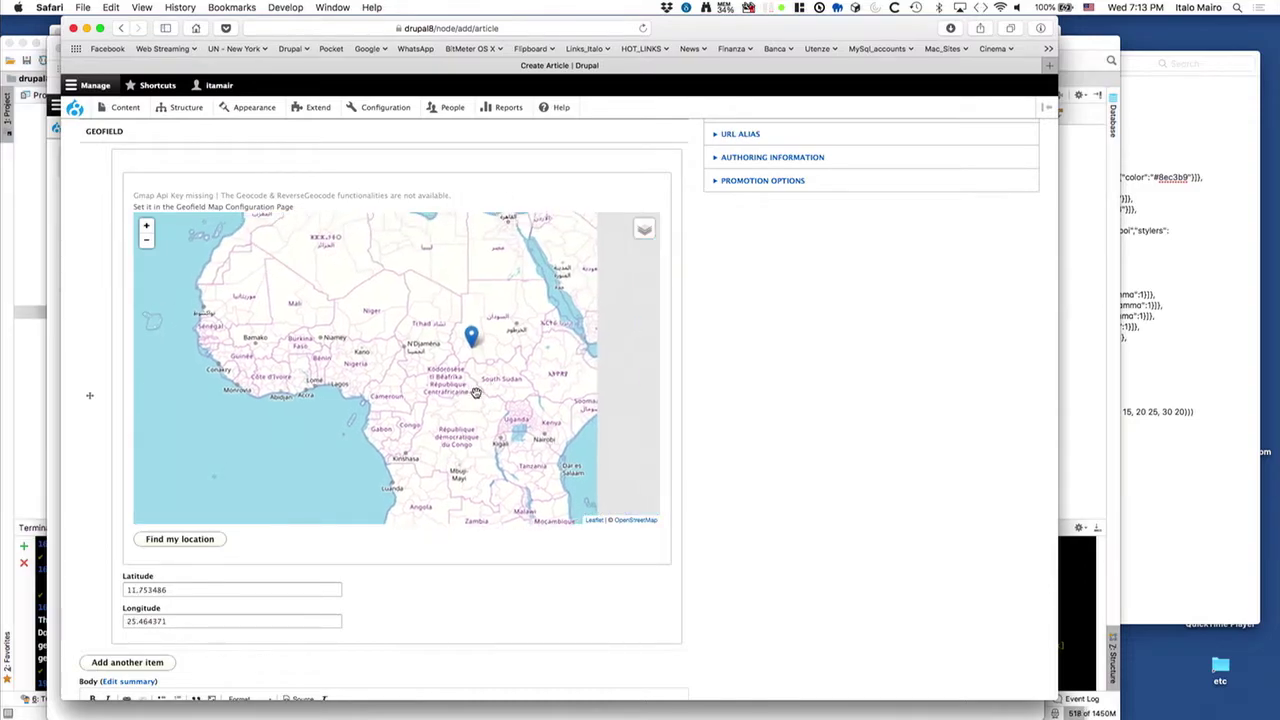
scroll(473, 437, "up", 2)
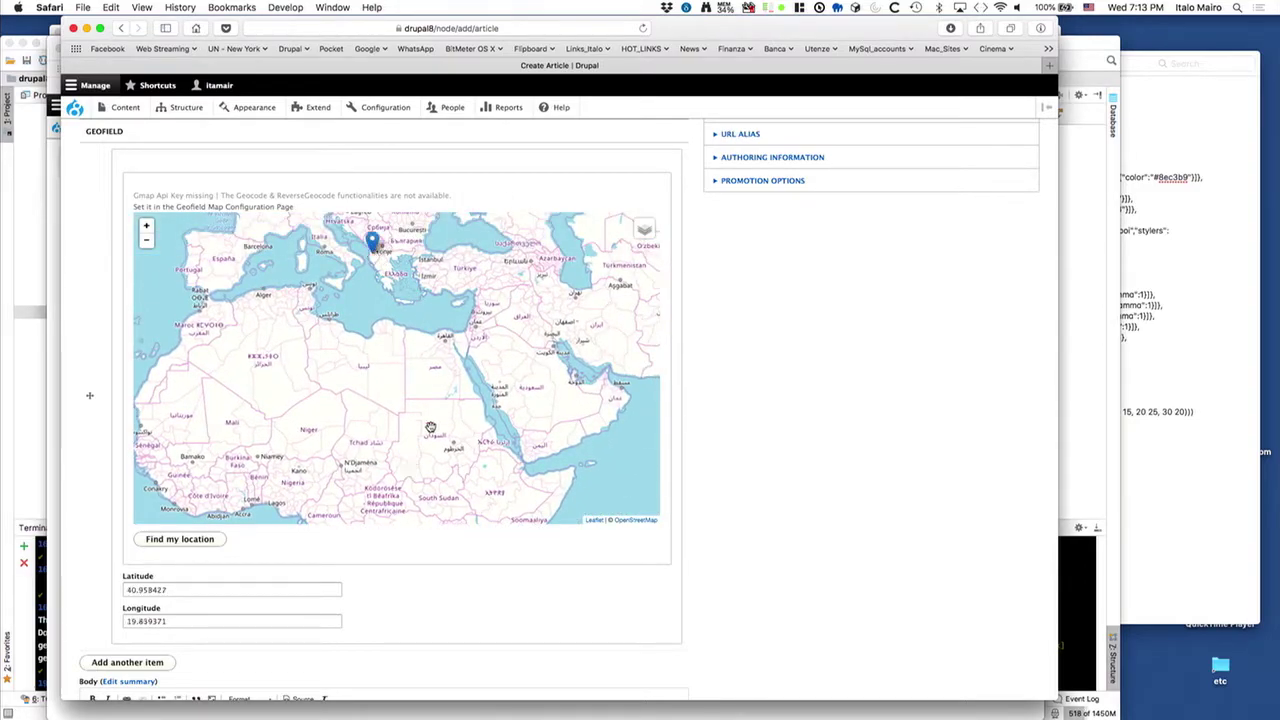
left_click_drag(430, 423, 433, 461)
left_click(407, 450)
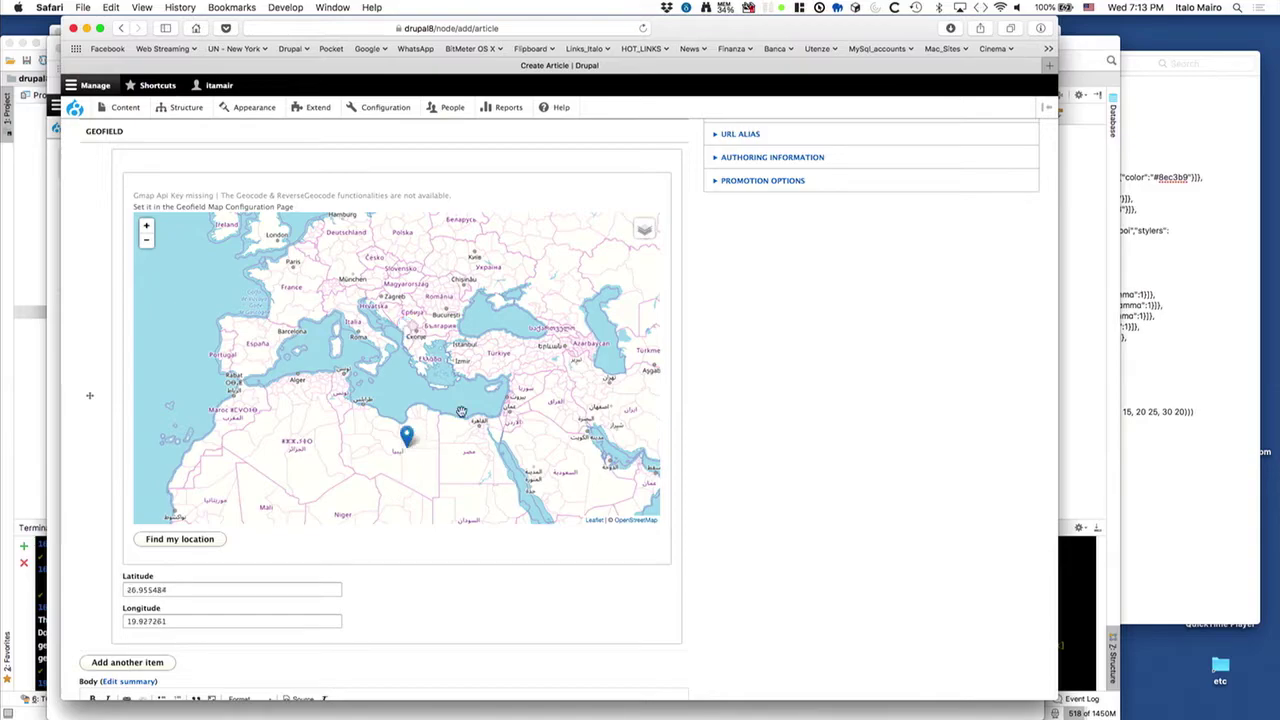
left_click(490, 355)
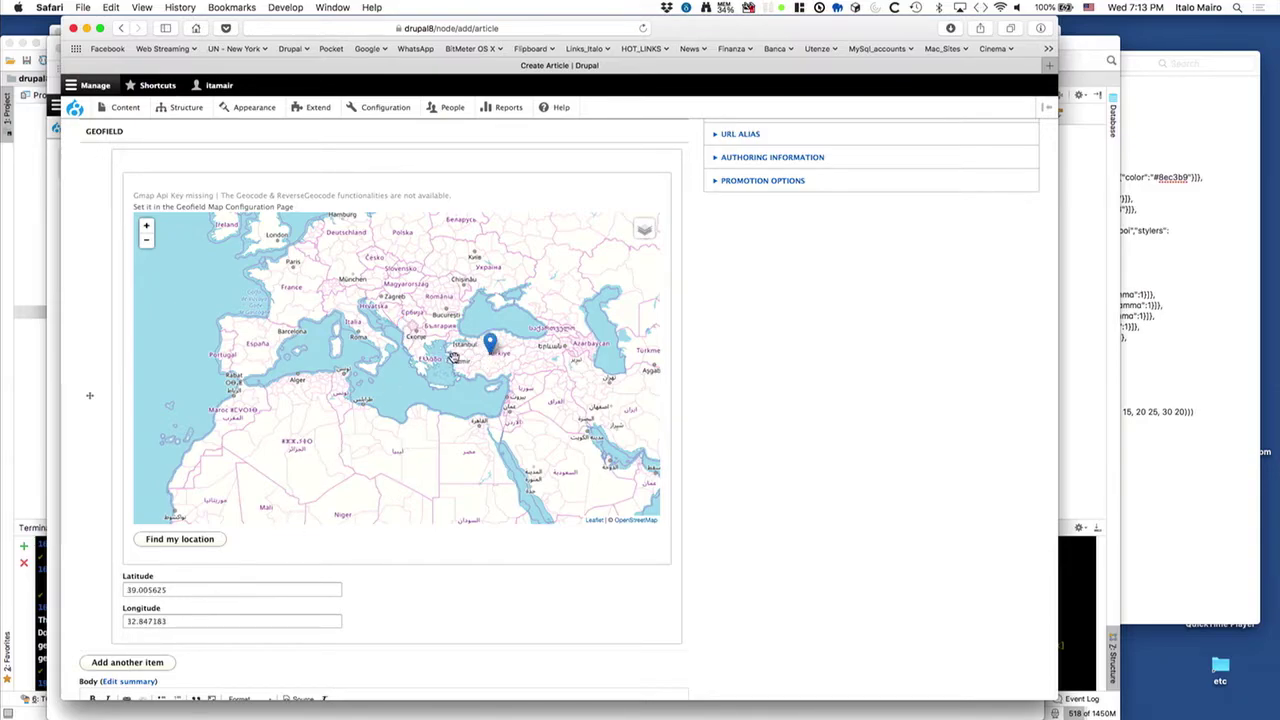
left_click(423, 284)
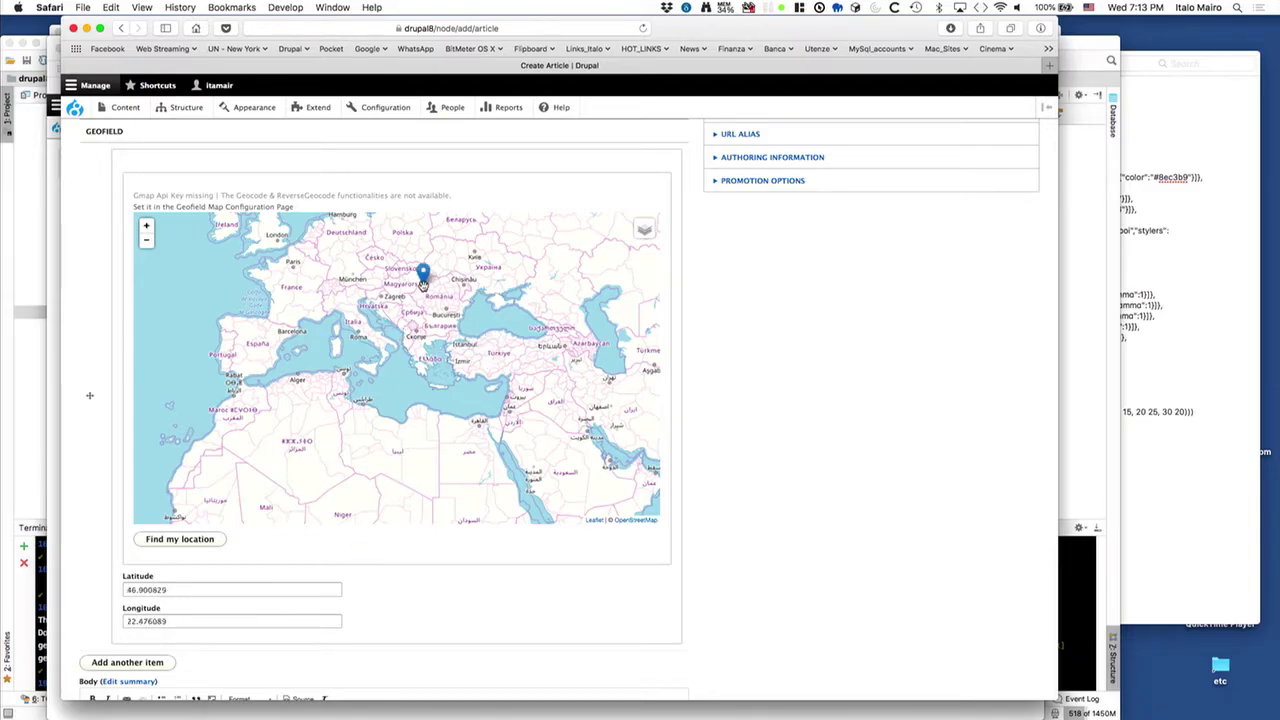
Step: Move the Geofield marker through several points on the map, ending in western Turkey at about latitude 38.75, longitude 28.74
left_click(319, 284)
left_click(500, 366)
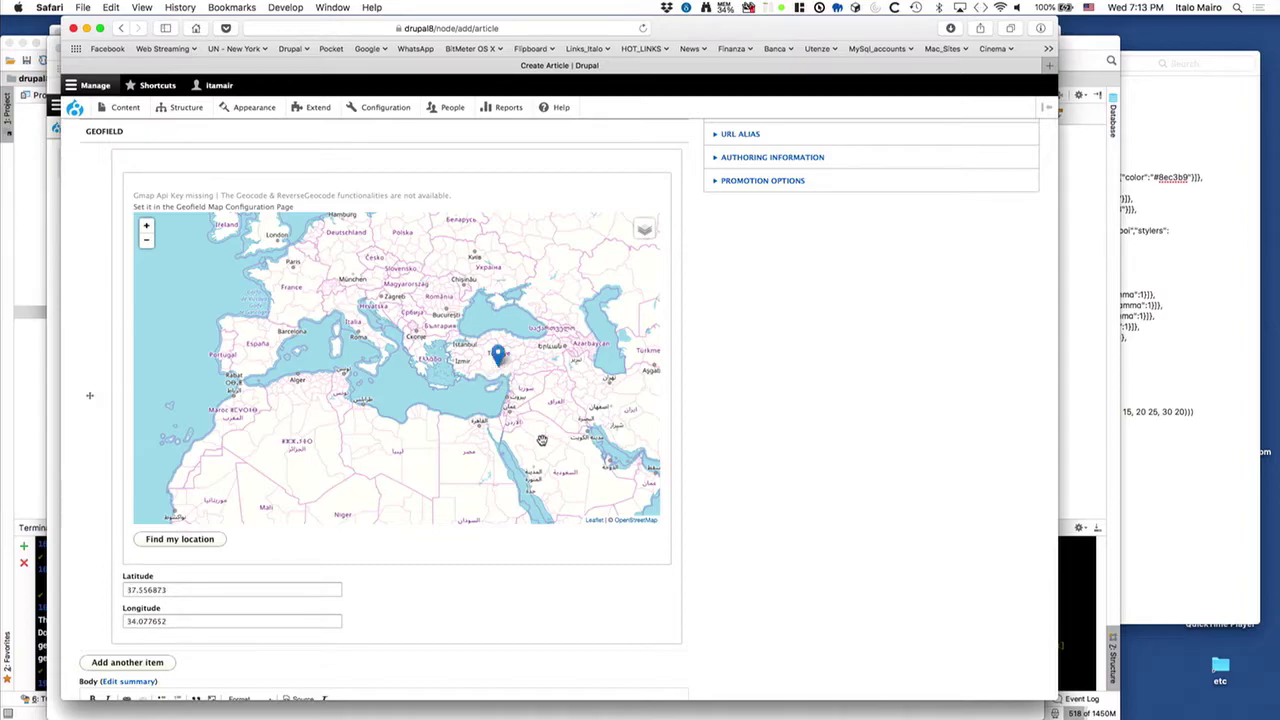
left_click(541, 438)
left_click(463, 353)
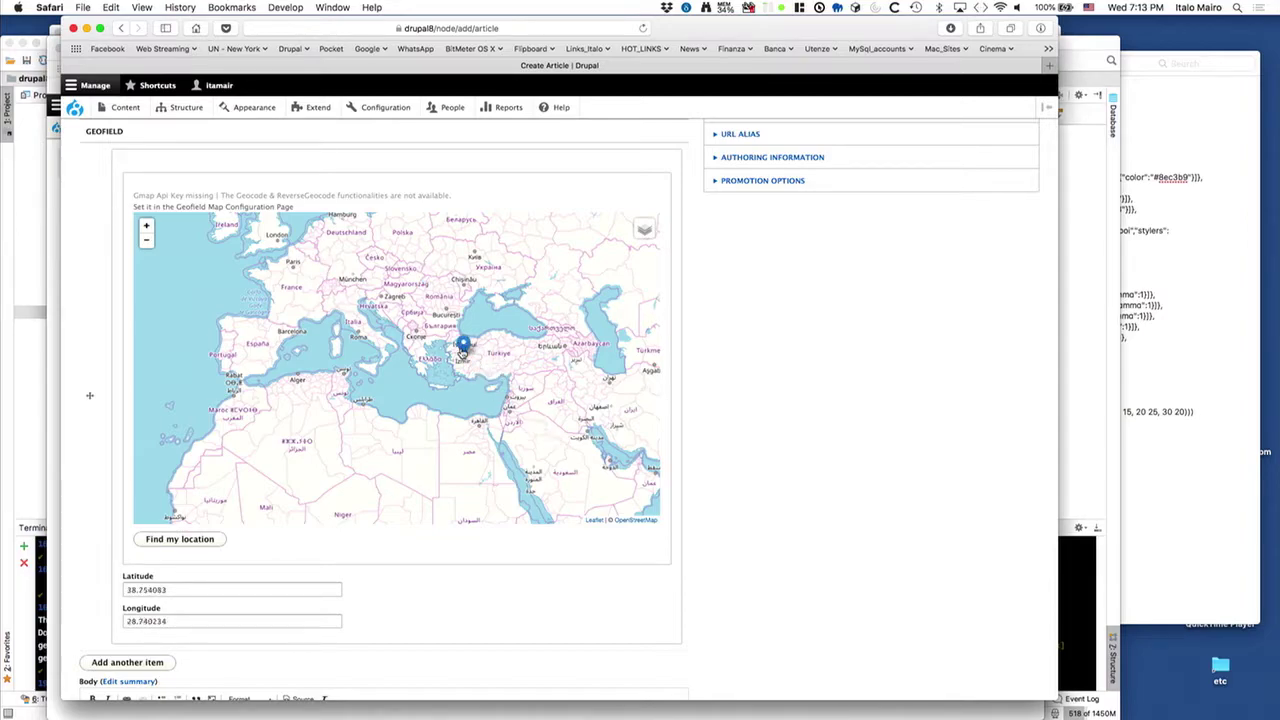
Step: Switch to Notes and copy the gmap_api_key value from the NYC MEETUP note
key("super+Tab")
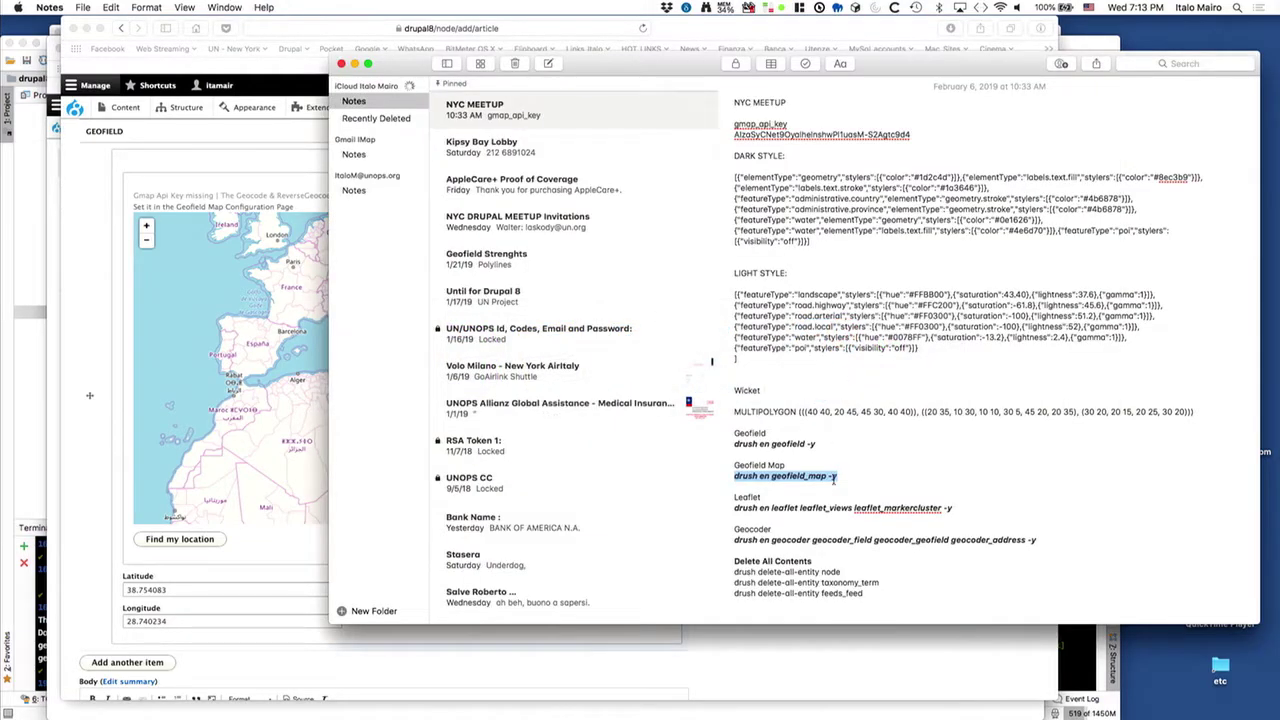
left_click(911, 462)
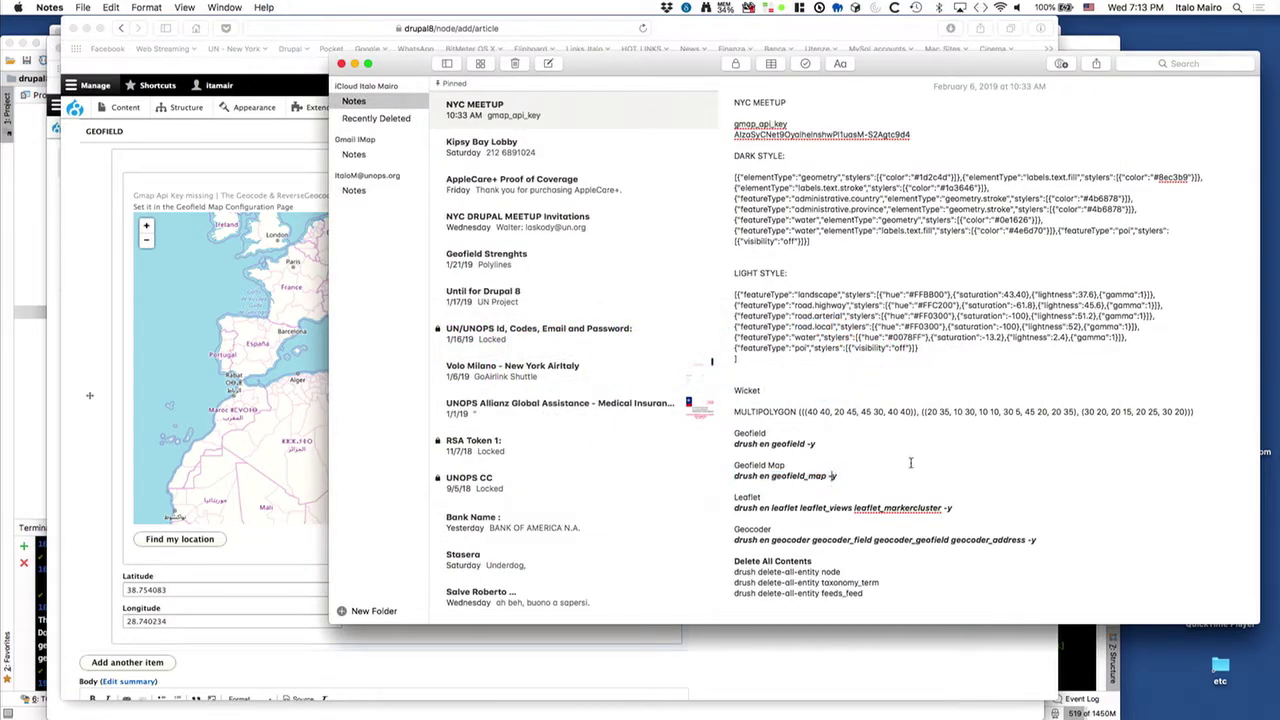
triple_click(868, 134)
key("super+c")
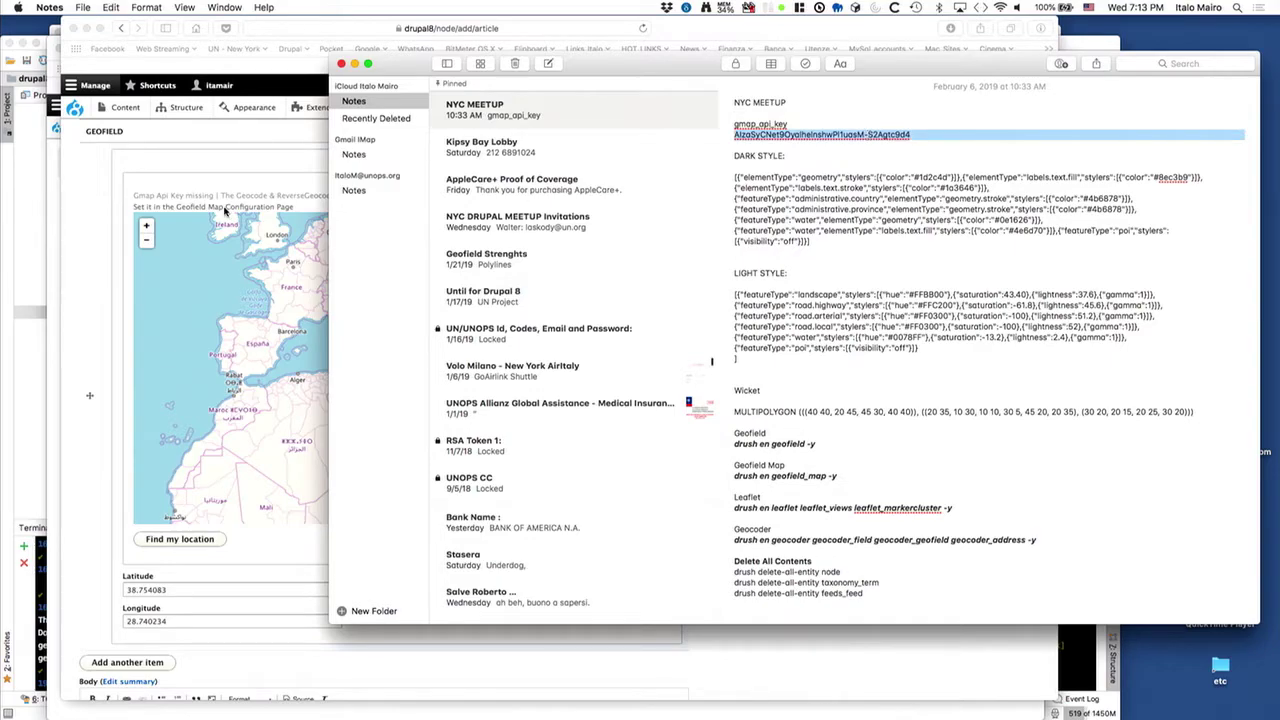
Step: Back in Safari, open the Geofield Map settings, paste the copied API key as the Gmap Api Key, and save the configuration
left_click(81, 286)
scroll(347, 176, "up", 5)
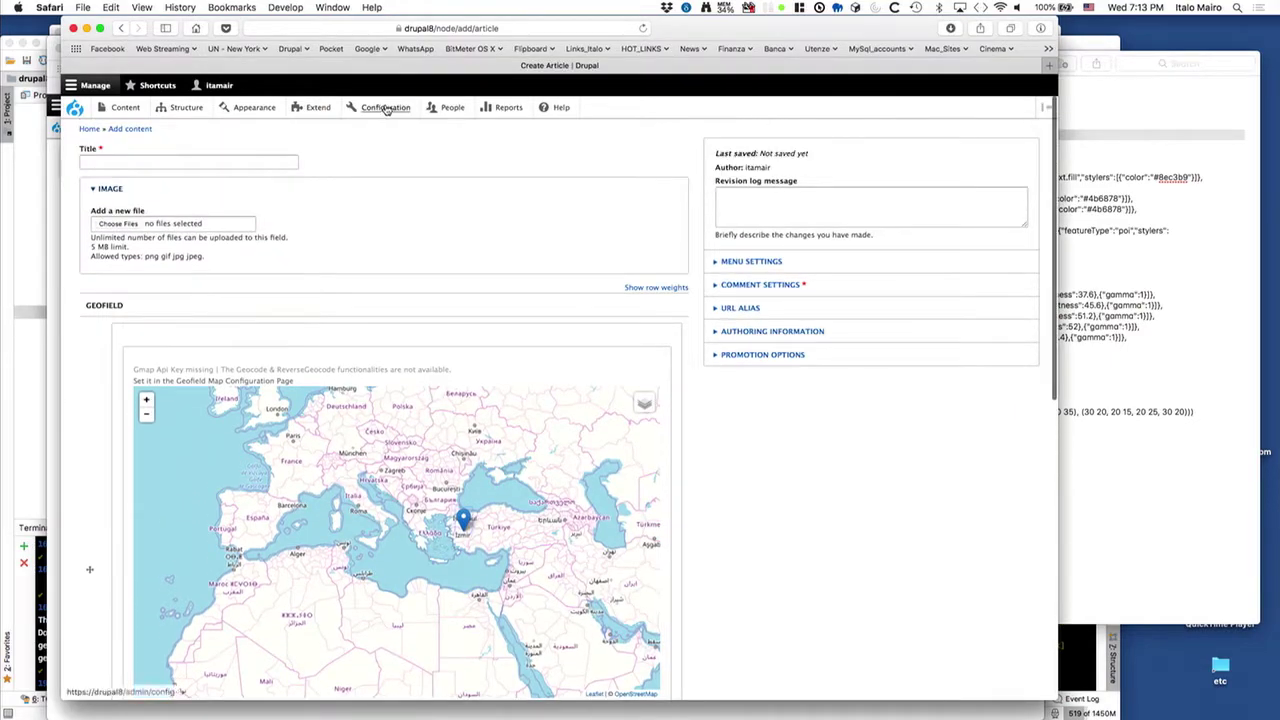
mouse_move(380, 107)
mouse_move(366, 155)
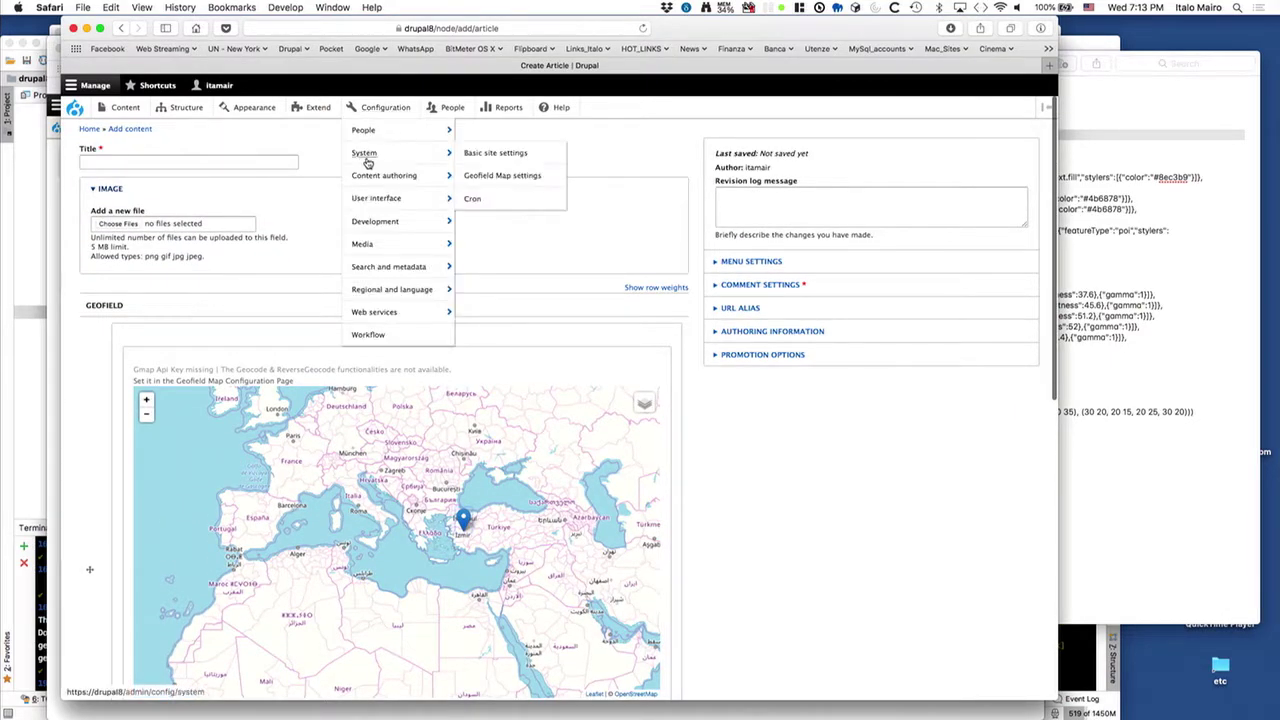
left_click(478, 175)
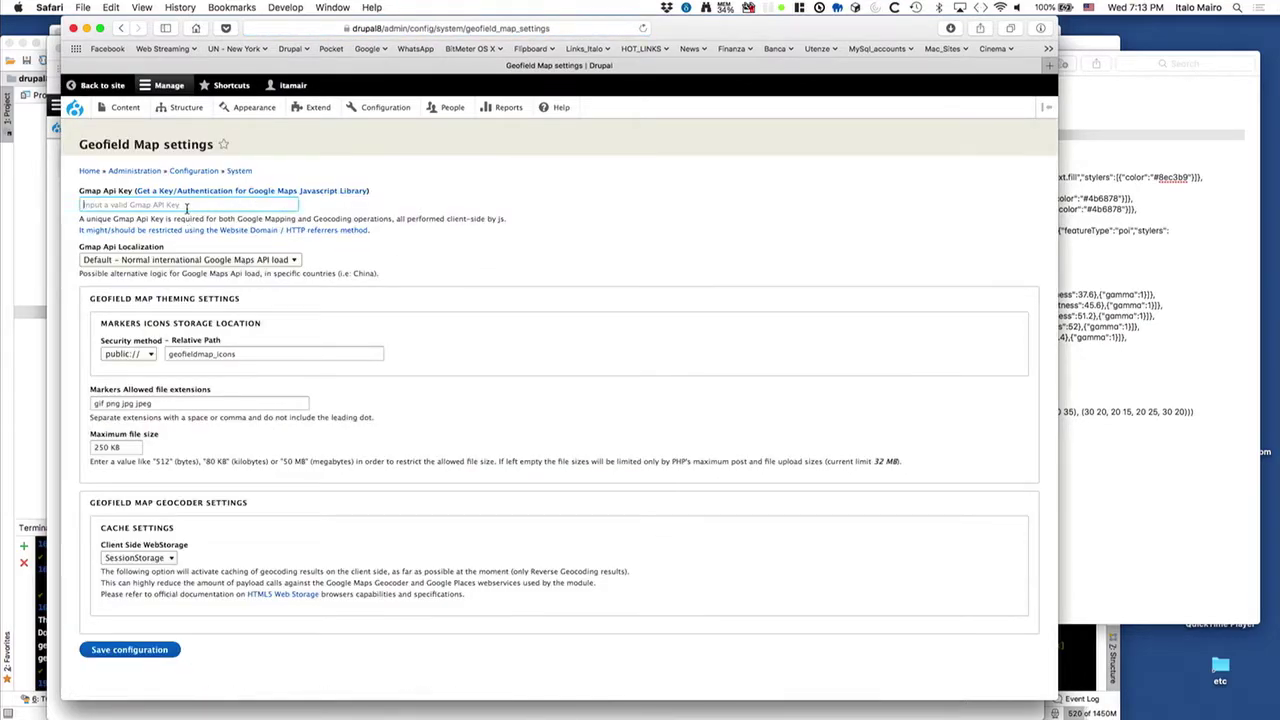
key("super+v")
left_click(136, 650)
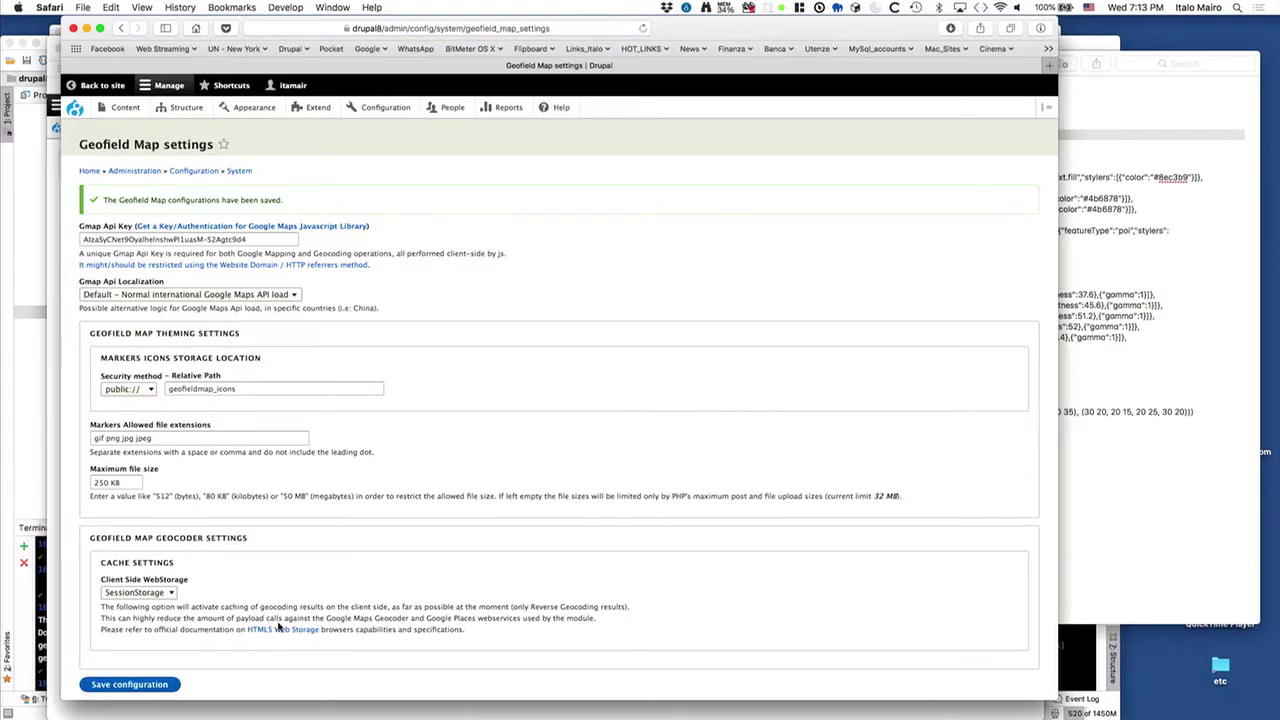
Step: Return to the site, go to the Geo Articles listing, and open Test Geo Article for editing at its Geofield map
mouse_move(122, 114)
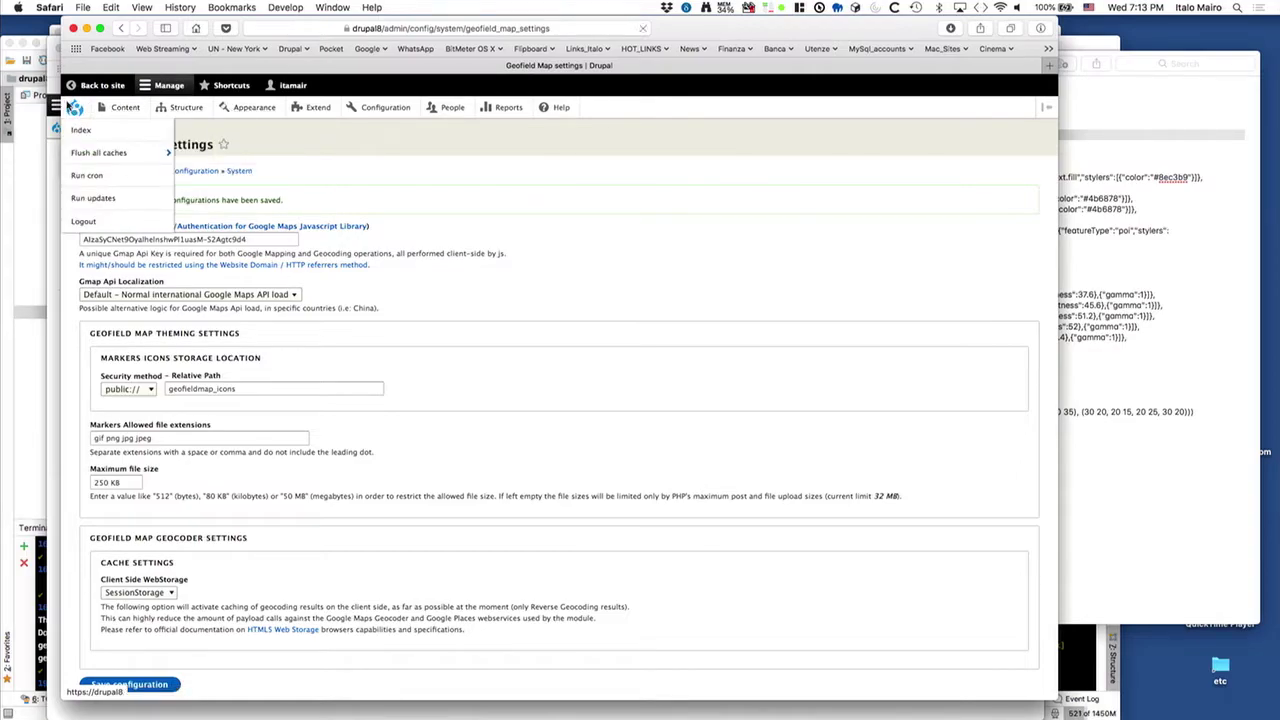
left_click(72, 106)
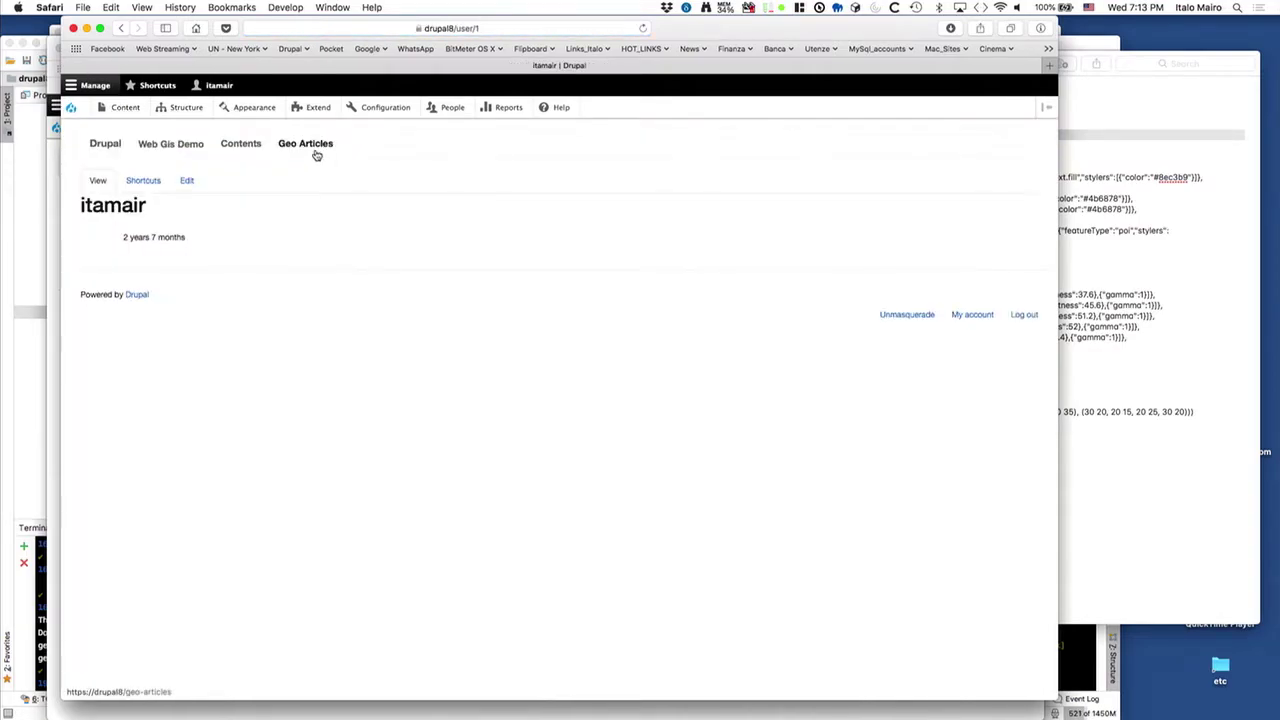
left_click(316, 155)
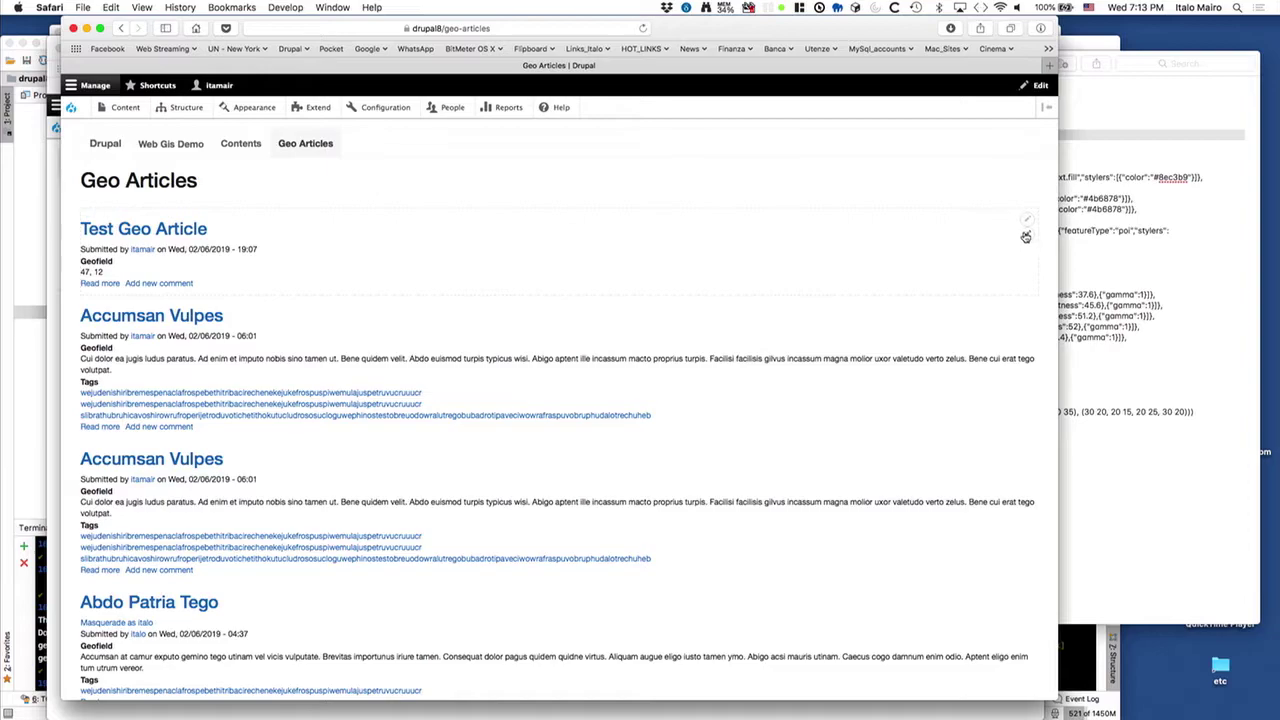
left_click(1025, 236)
left_click(1008, 264)
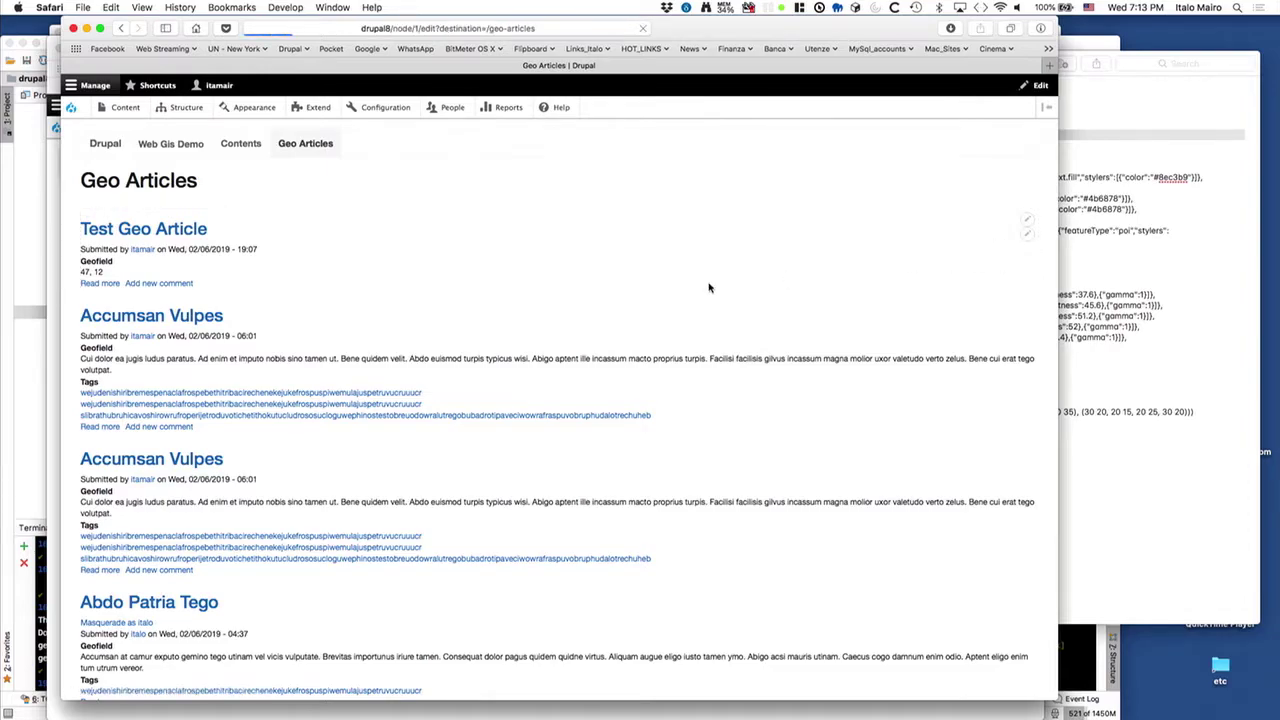
scroll(786, 505, "down", 3)
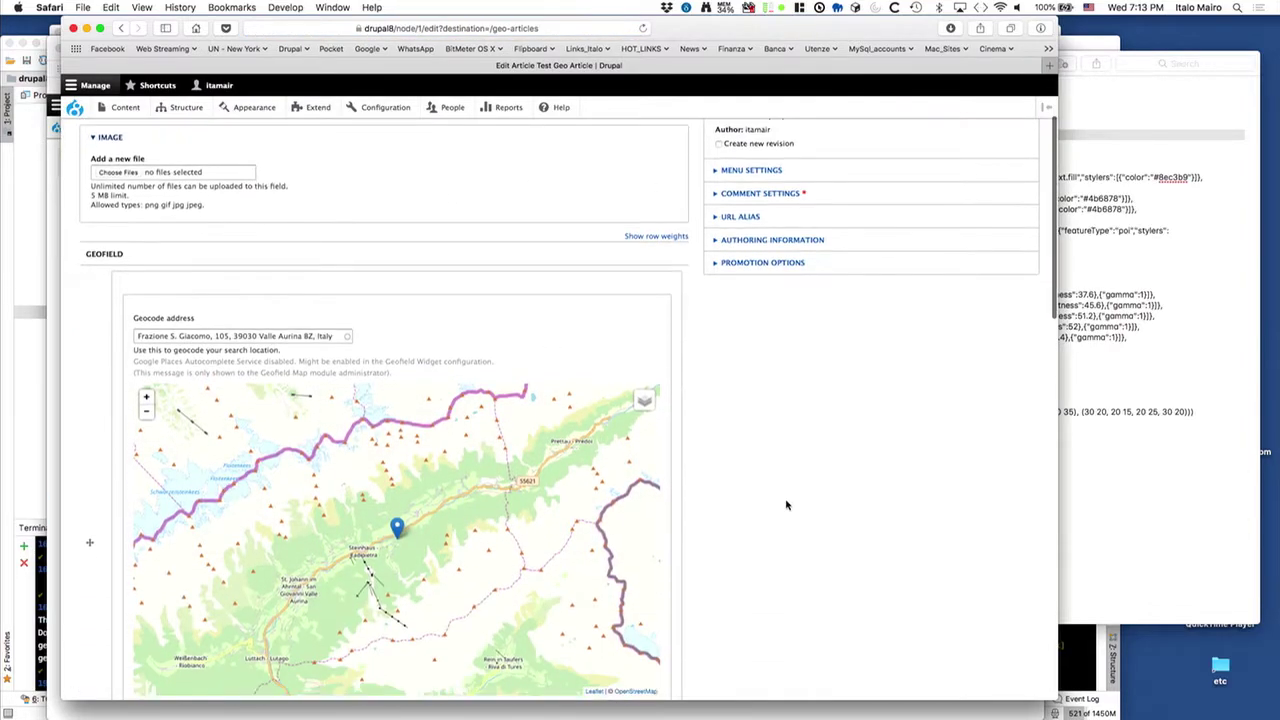
Step: Geocode "Empire State" as the article's Geofield address, choose the suggested New York location, and save the article
left_click(206, 335)
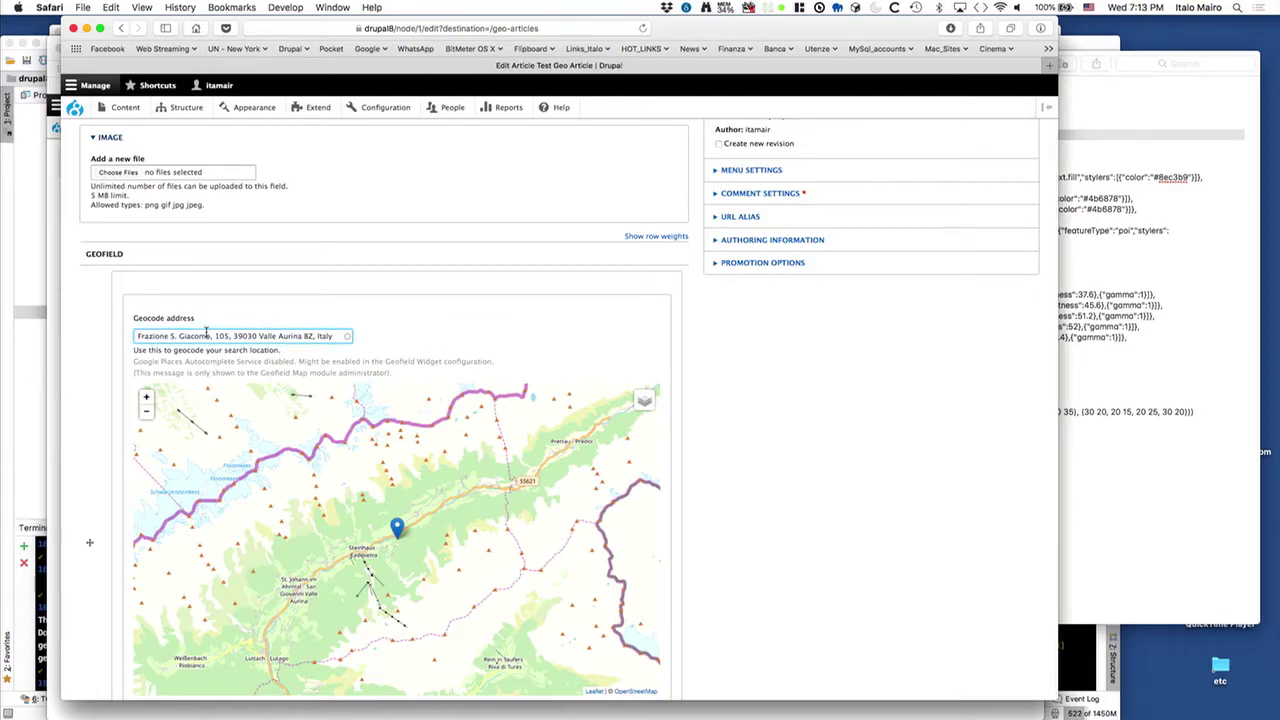
key("super+a")
key("BackSpace")
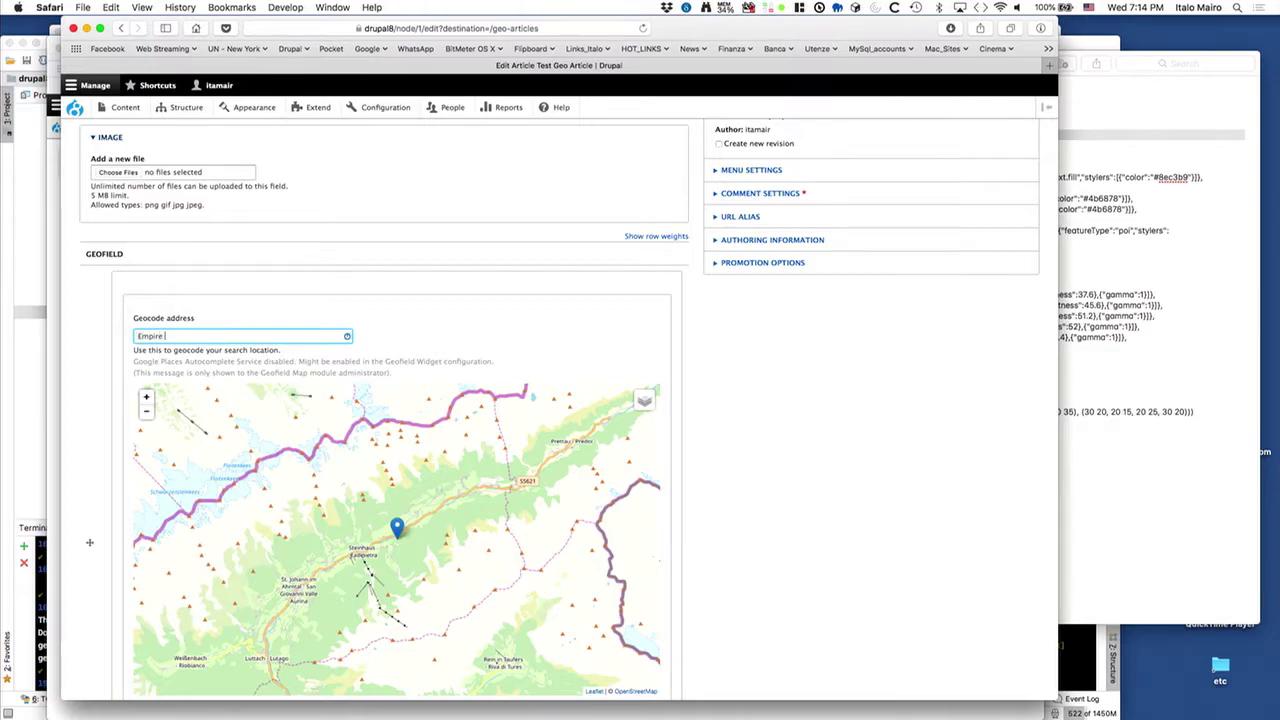
type("Empire ")
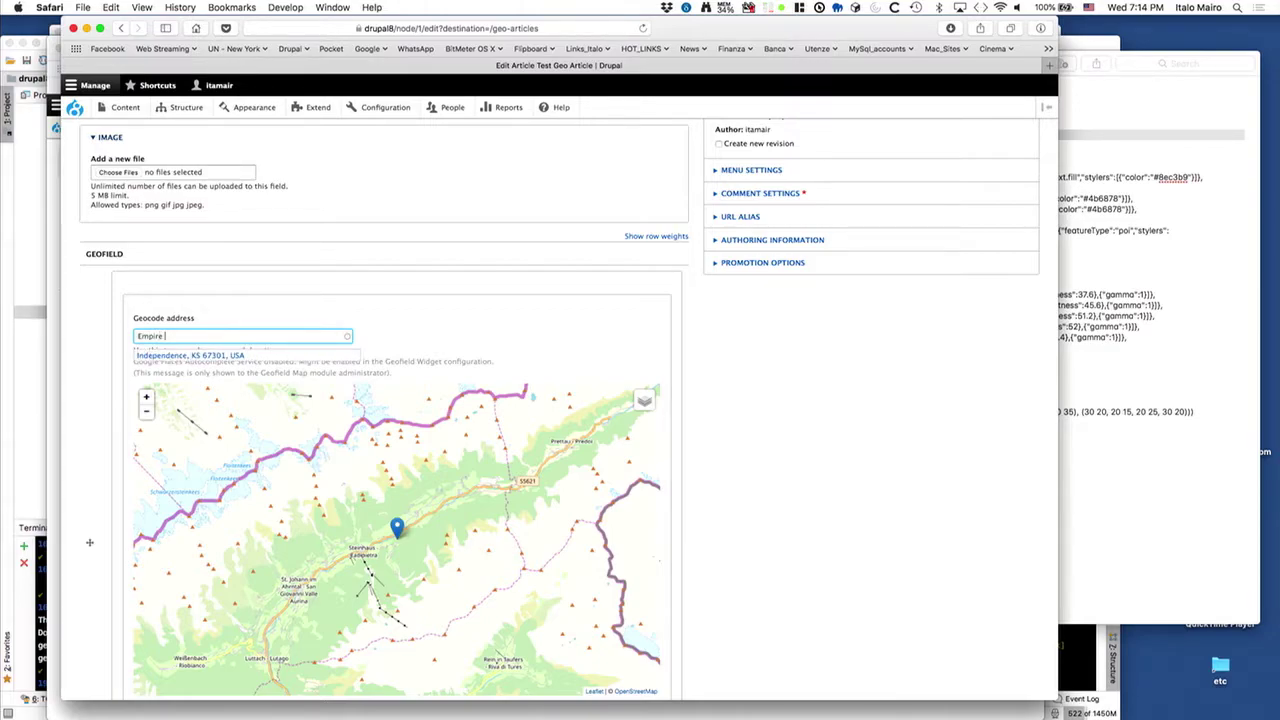
type("State")
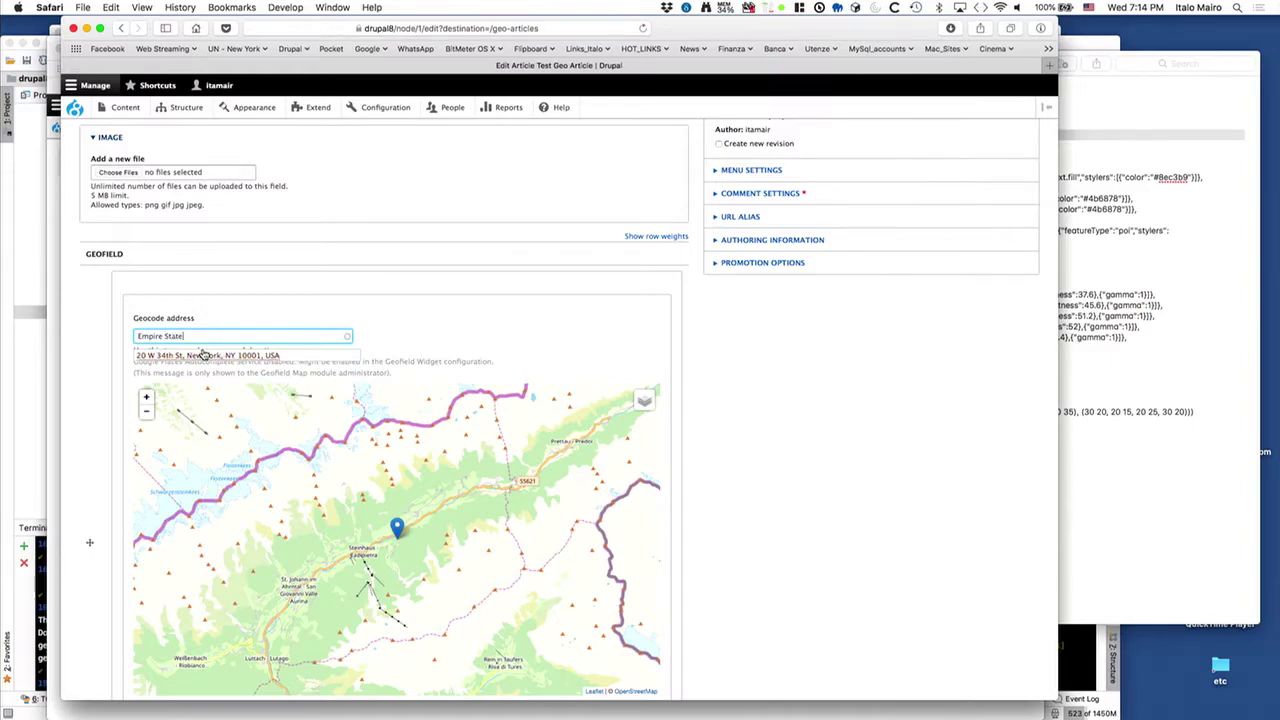
left_click(207, 356)
scroll(731, 458, "down", 4)
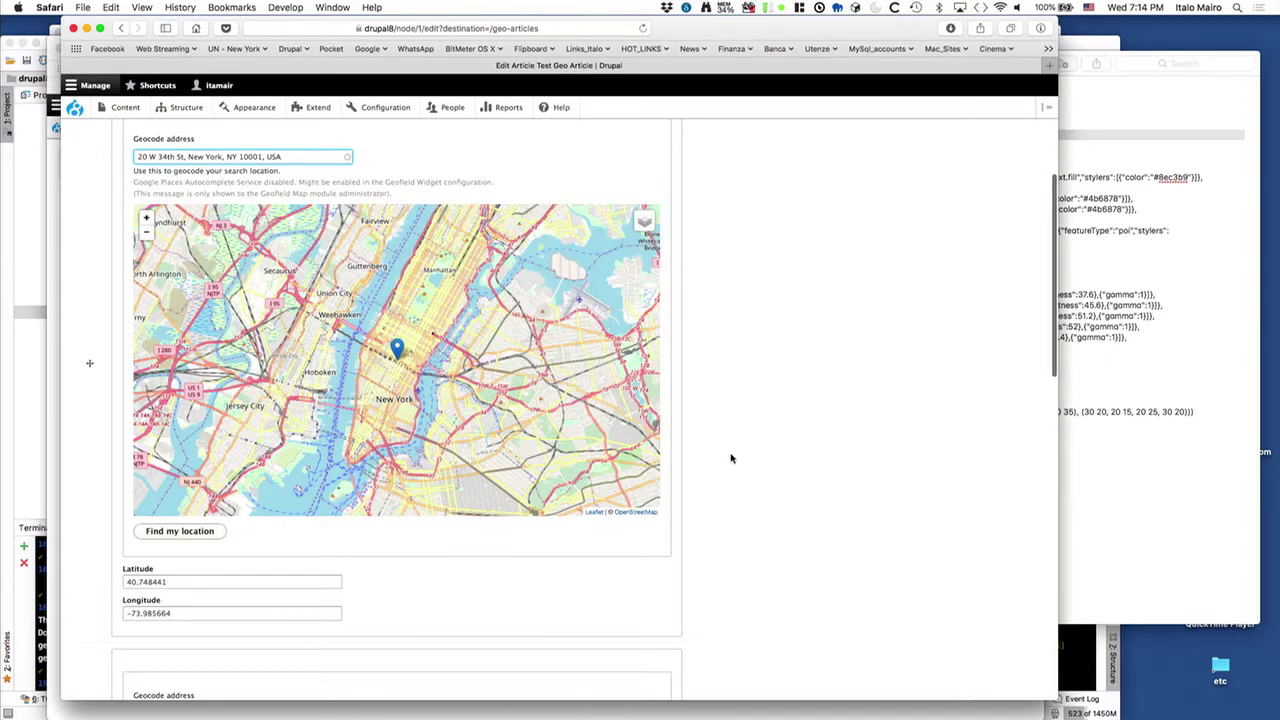
scroll(731, 458, "down", 10)
left_click(100, 639)
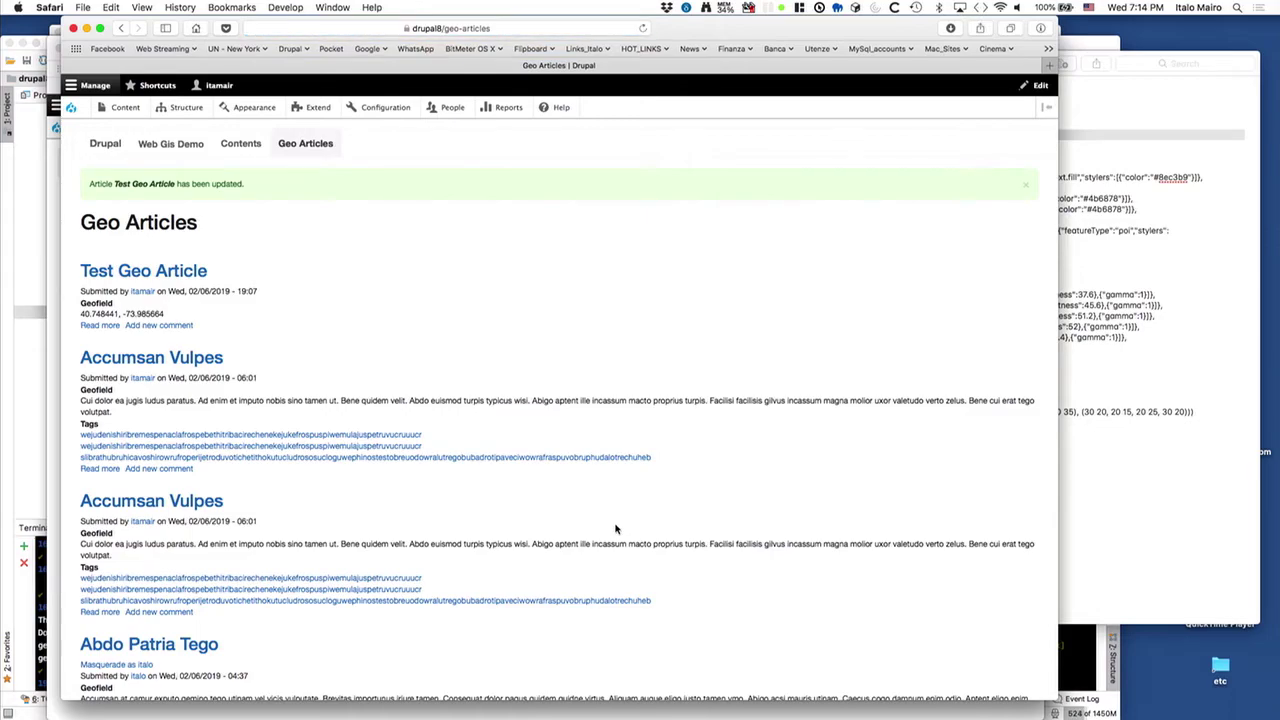
Step: Go to the Article content type's form display and open the Geofield Map widget's settings
mouse_move(195, 110)
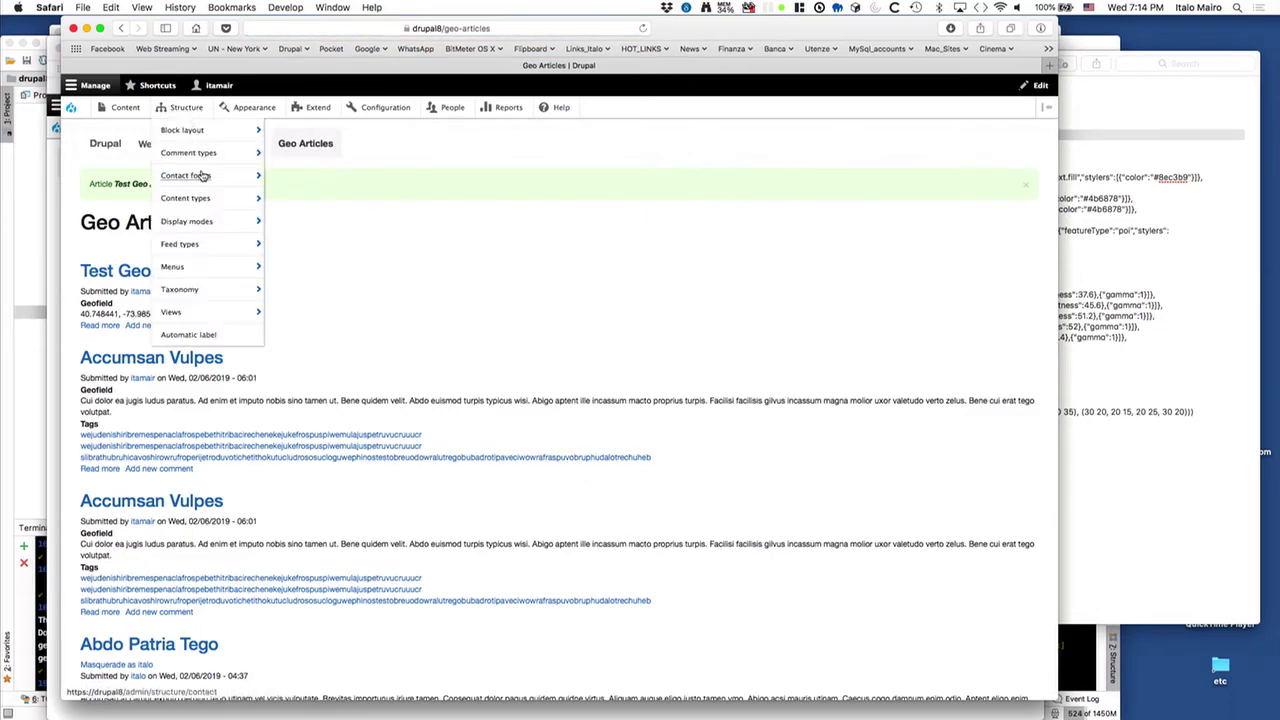
mouse_move(211, 203)
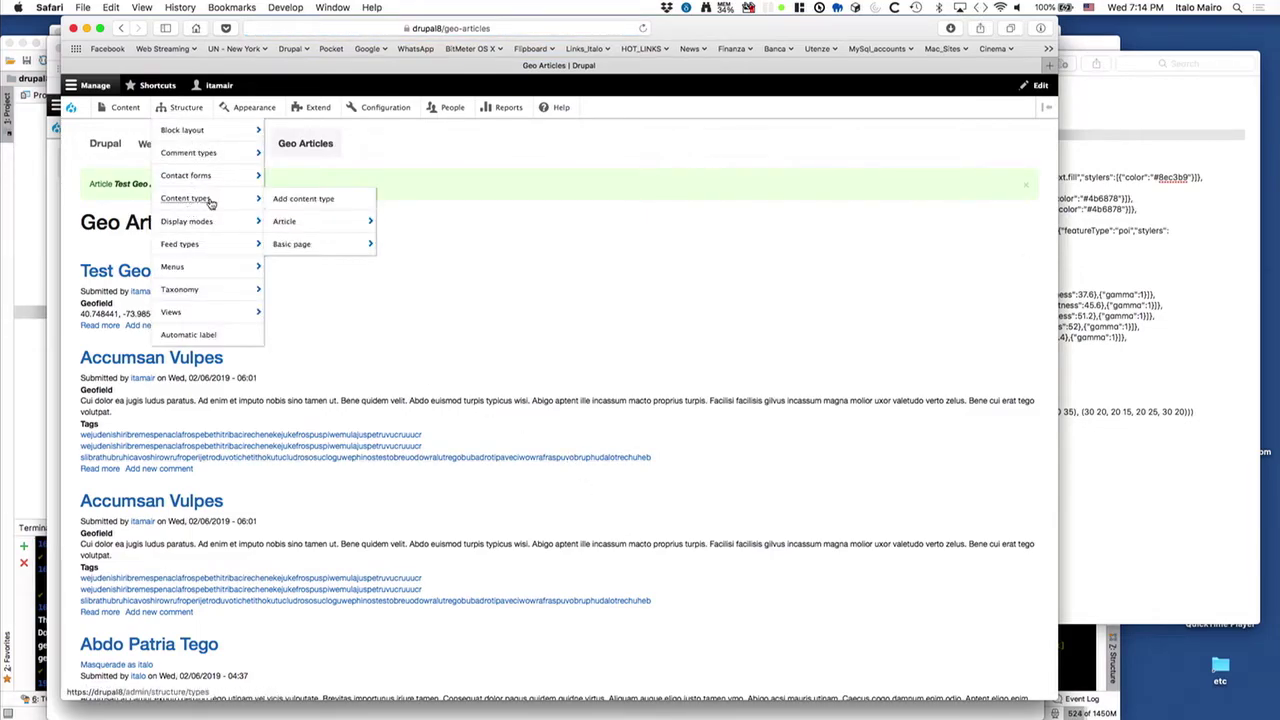
mouse_move(286, 221)
left_click(440, 245)
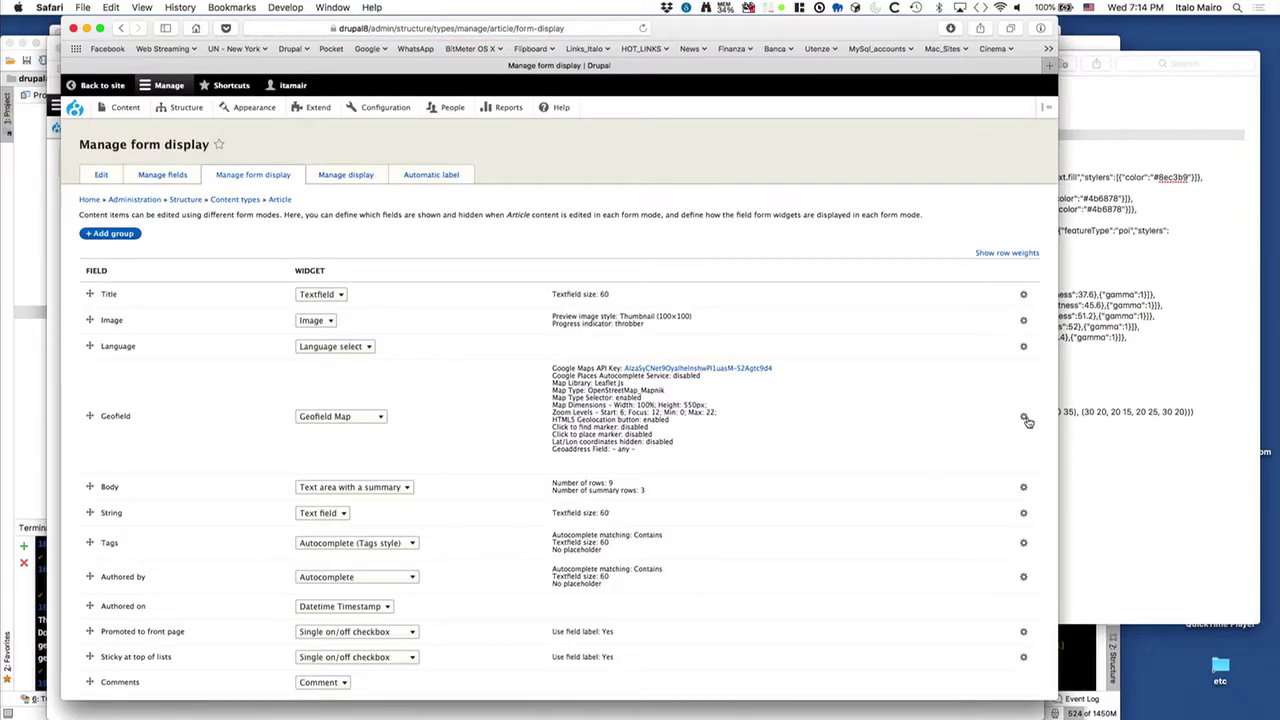
left_click(1024, 417)
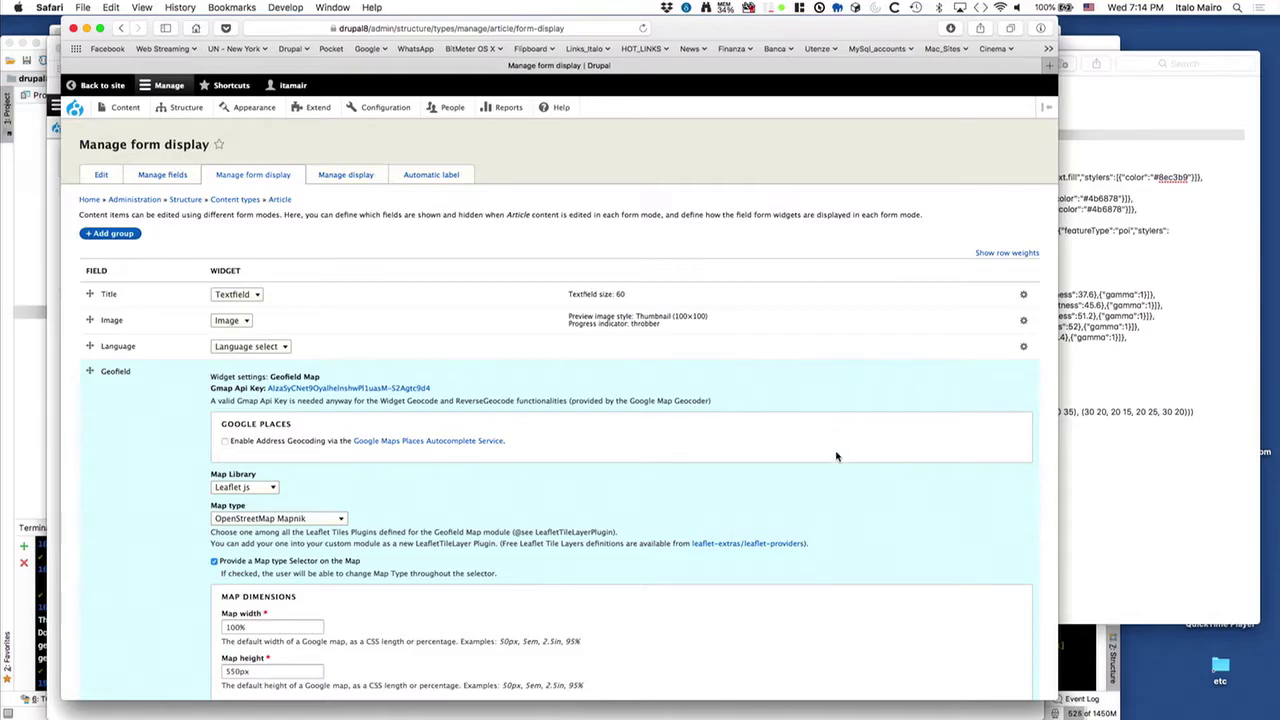
Step: Set the widget's Map Library to Google Maps and enable address geocoding via the Google Maps Places Autocomplete Service
left_click(245, 487)
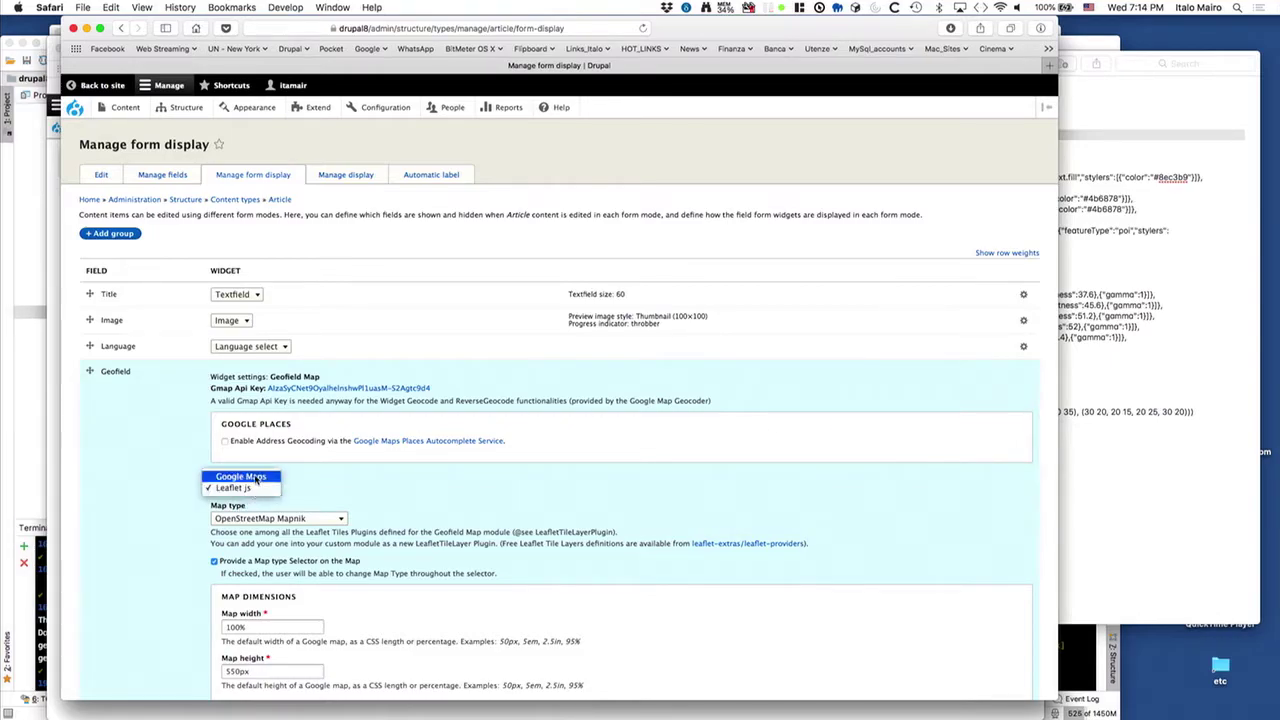
left_click(240, 477)
scroll(192, 430, "down", 5)
scroll(194, 428, "up", 3)
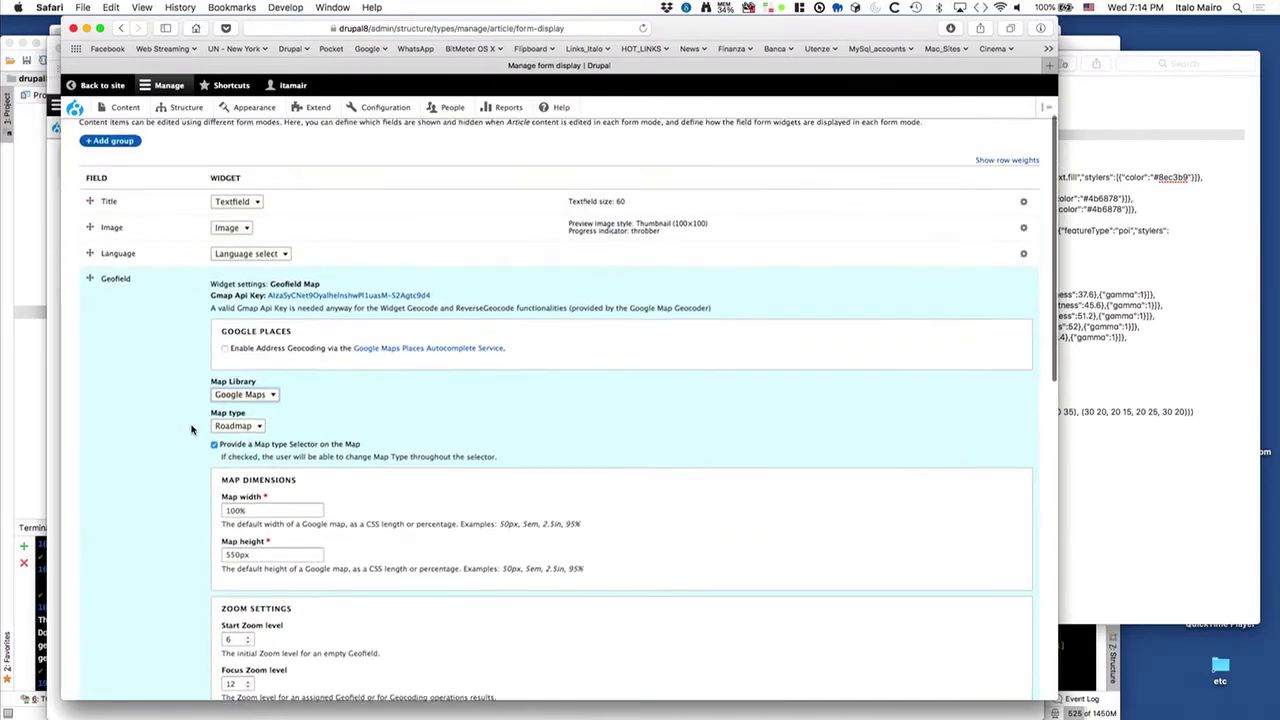
left_click(225, 355)
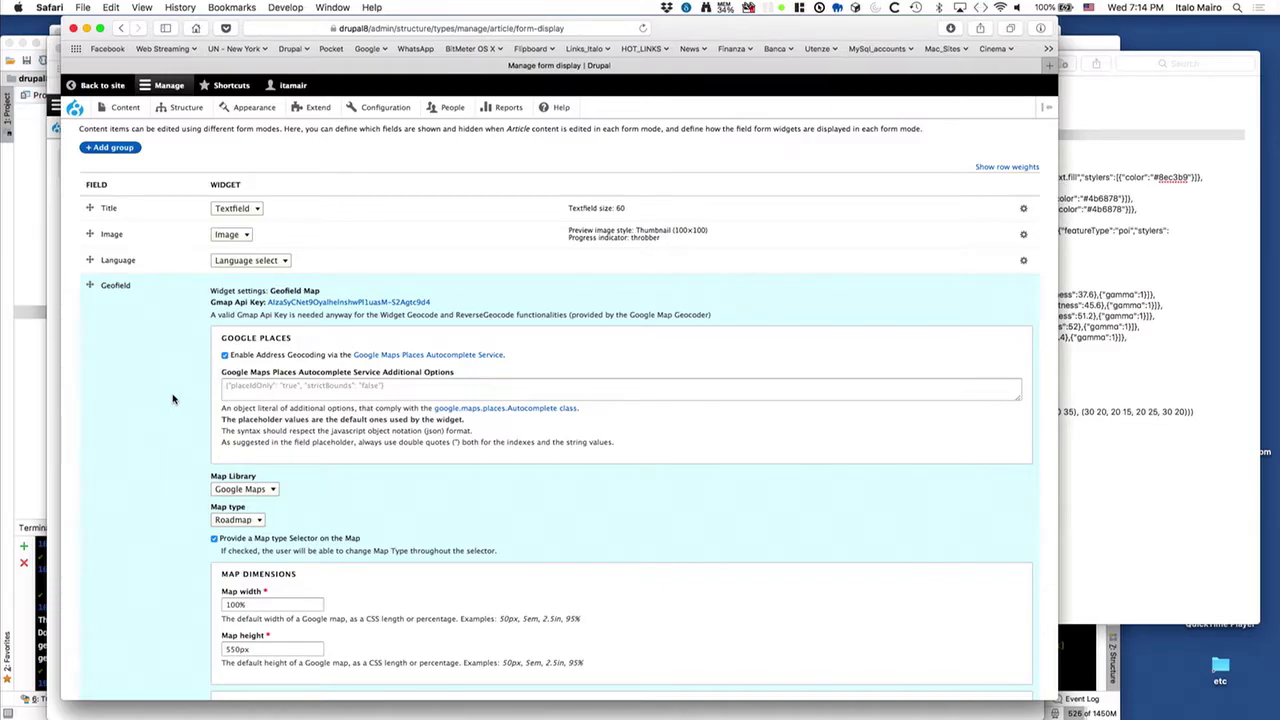
Step: Review the remaining Geofield Map widget options, update the widget, and save the Article form display
scroll(172, 399, "down", 3)
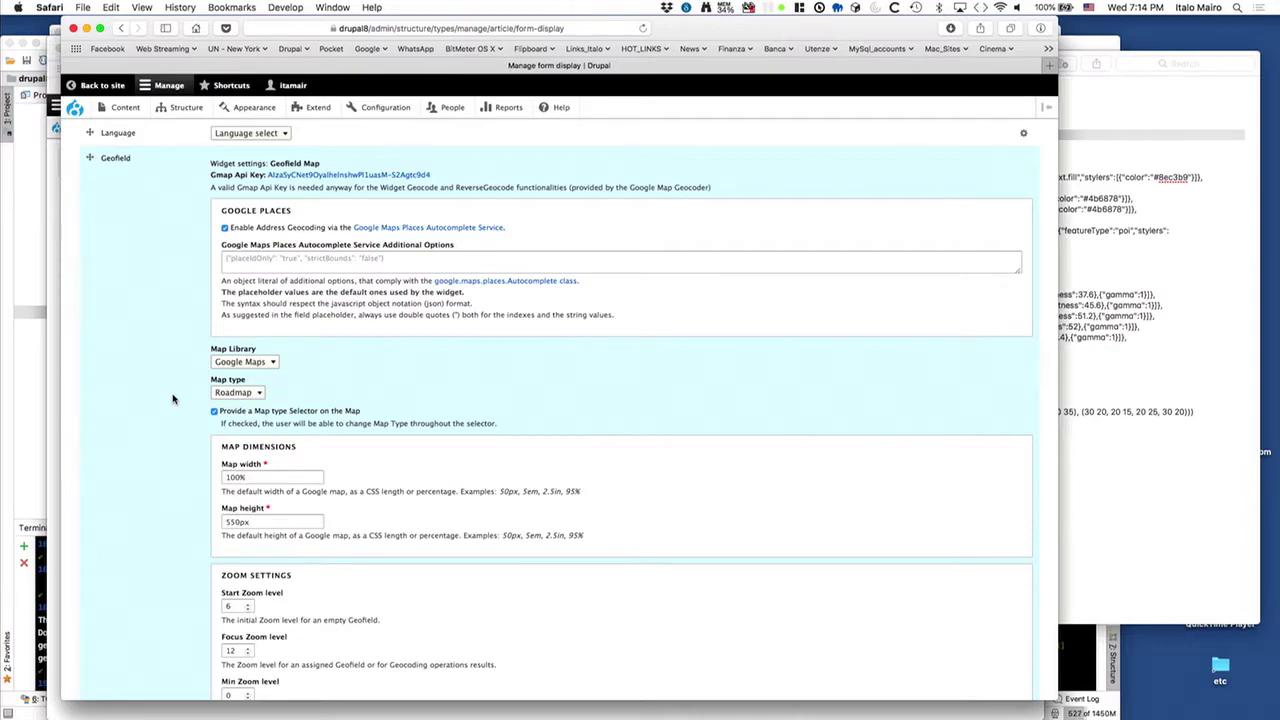
scroll(172, 399, "down", 2)
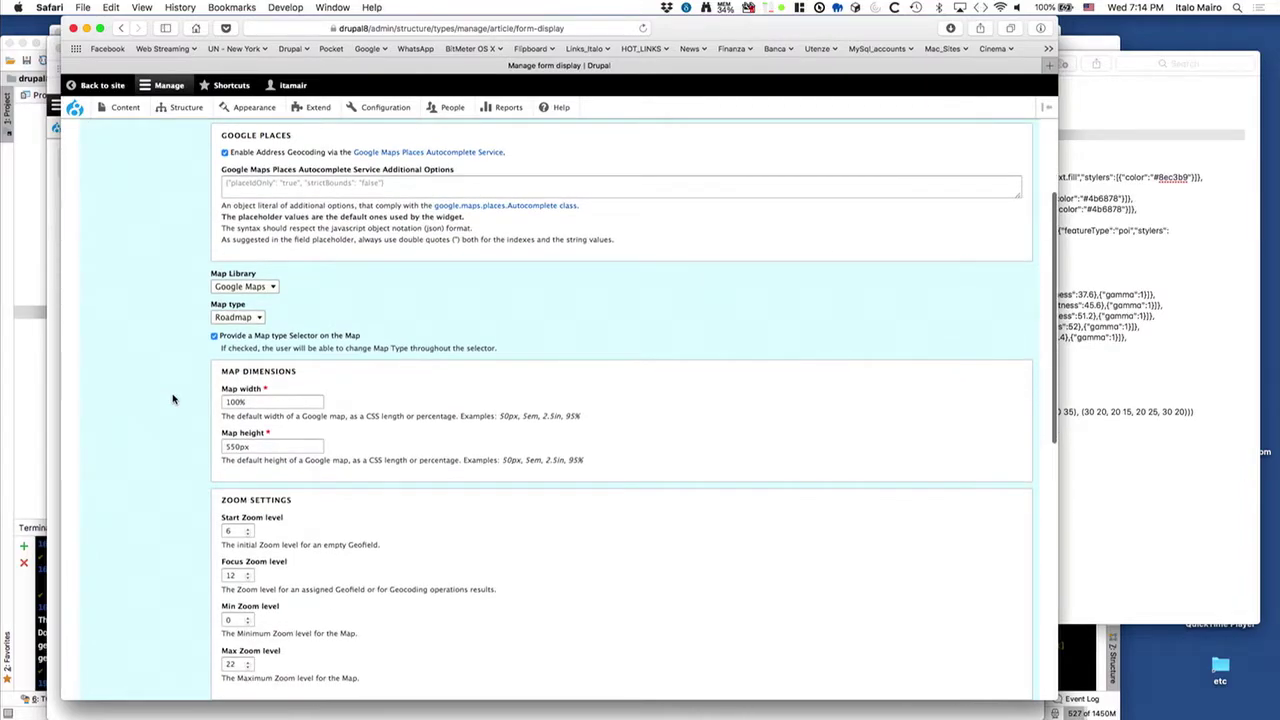
scroll(172, 399, "down", 5)
scroll(172, 399, "up", 3)
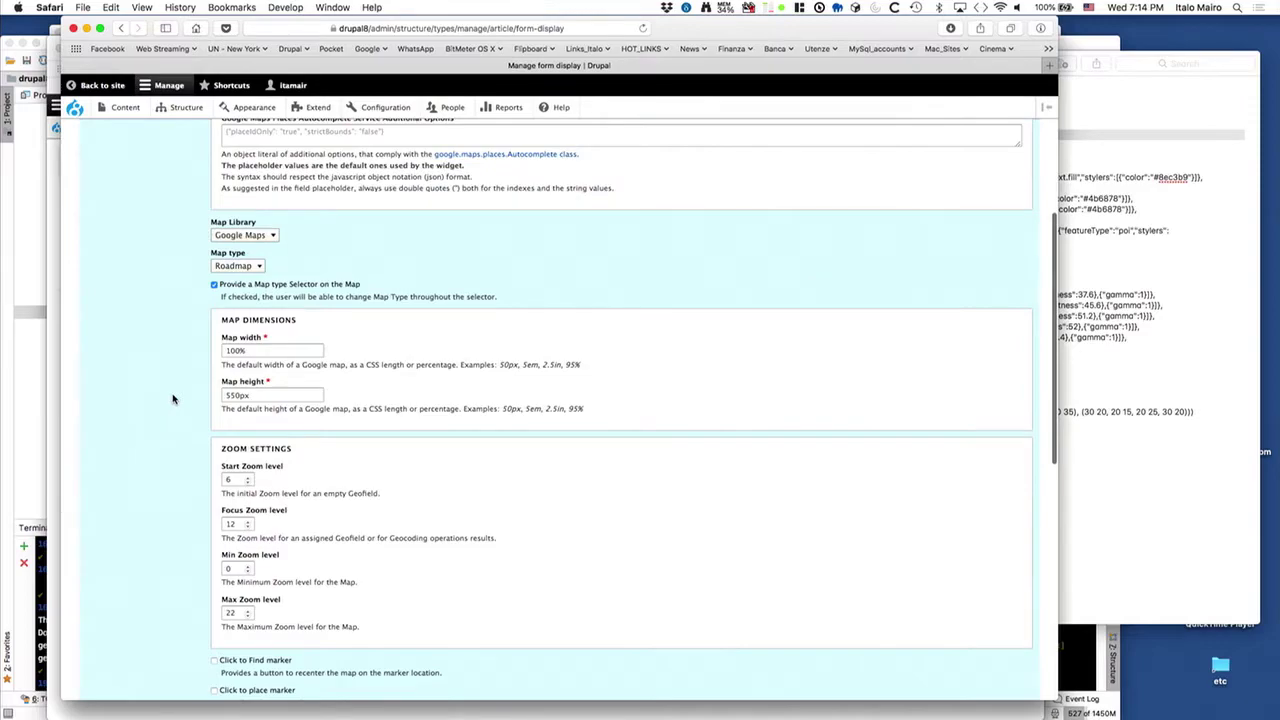
scroll(172, 399, "down", 10)
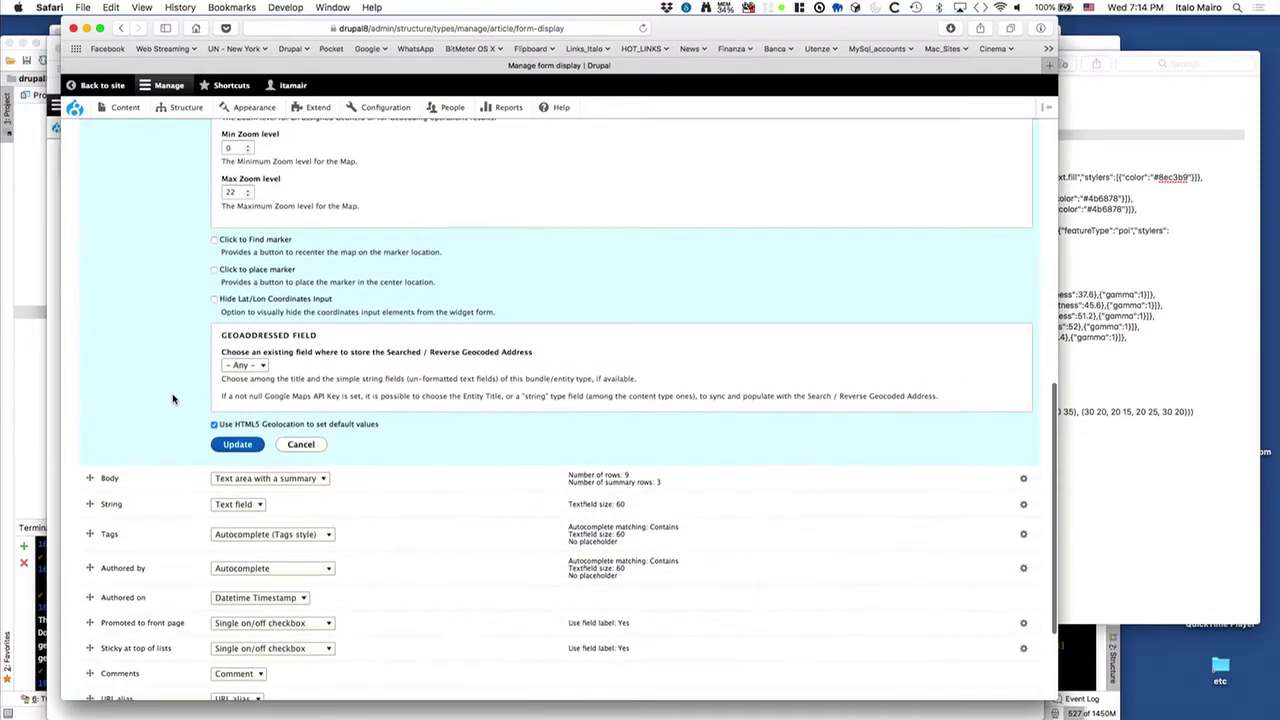
left_click(243, 447)
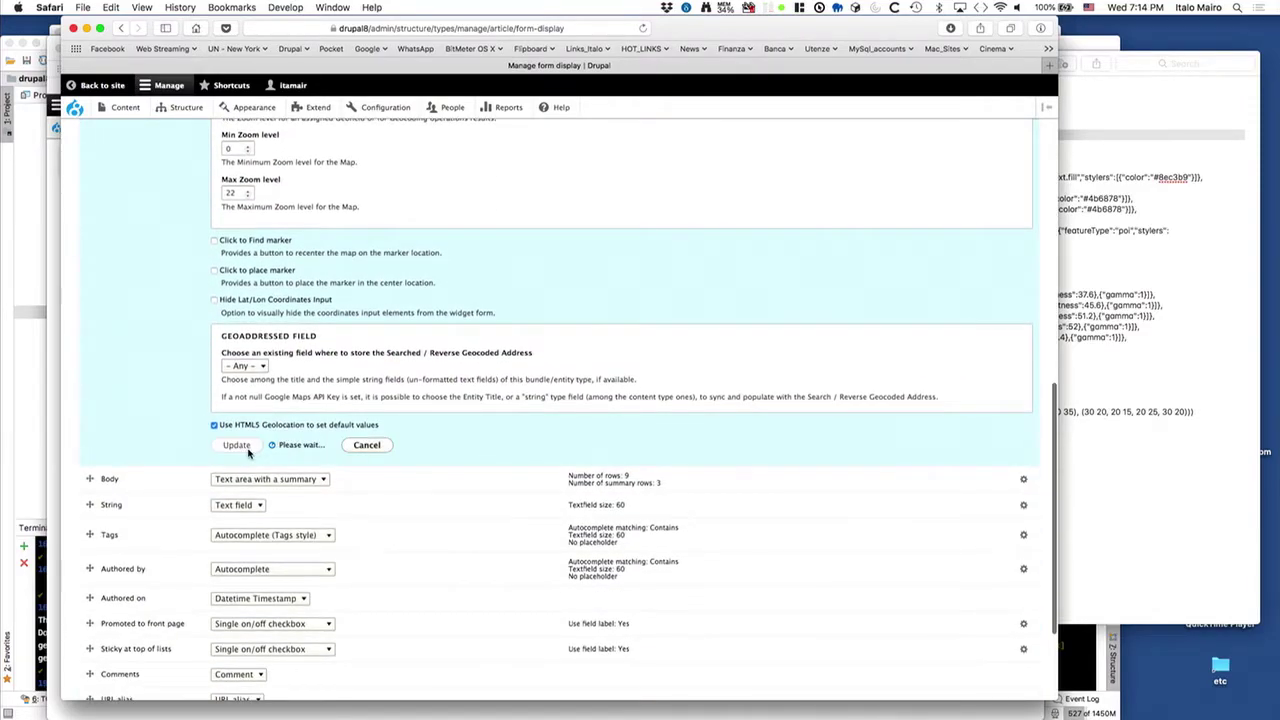
left_click(104, 640)
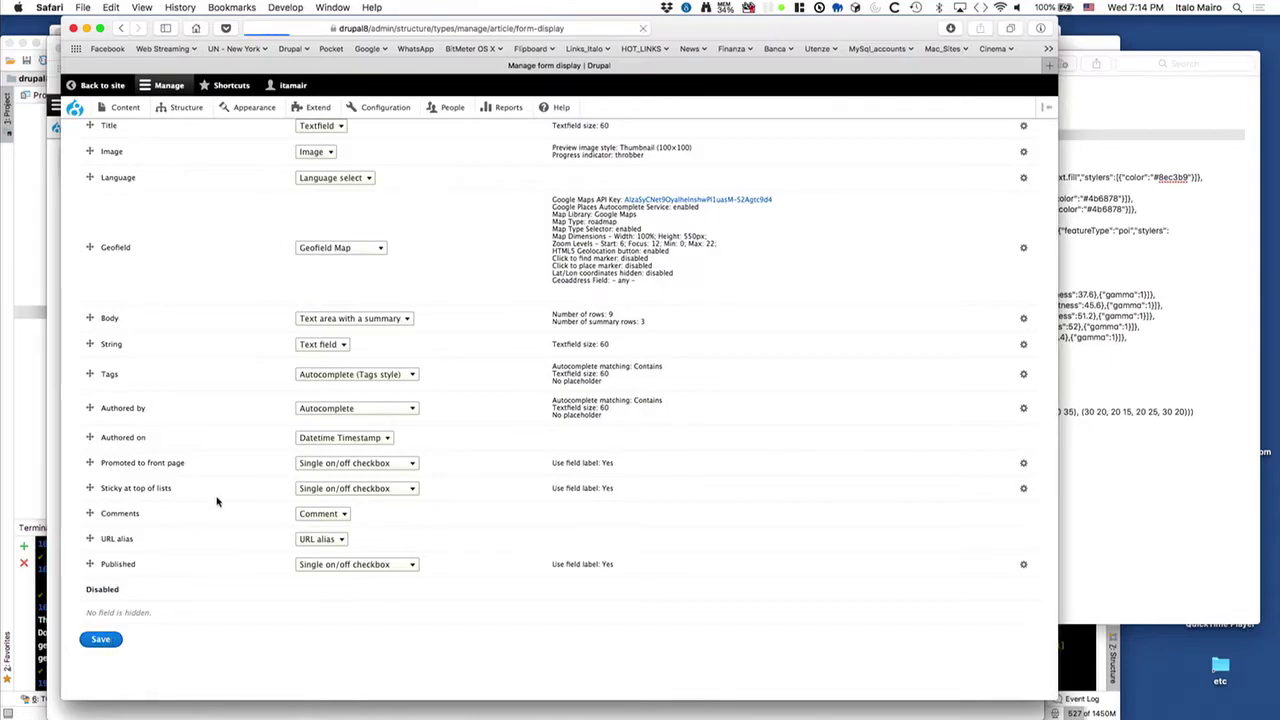
Step: Open Test Geo Article for editing and set its first Geofield location with the map widget's Find my location option
left_click(126, 108)
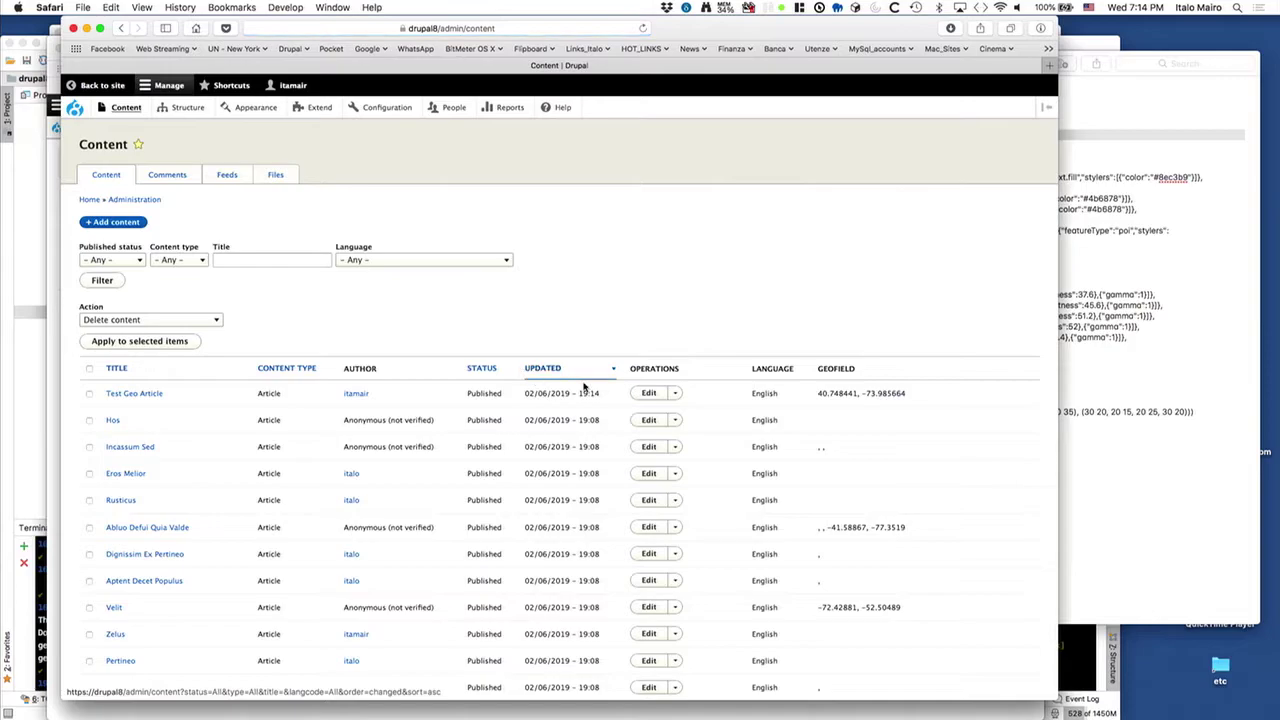
left_click(649, 393)
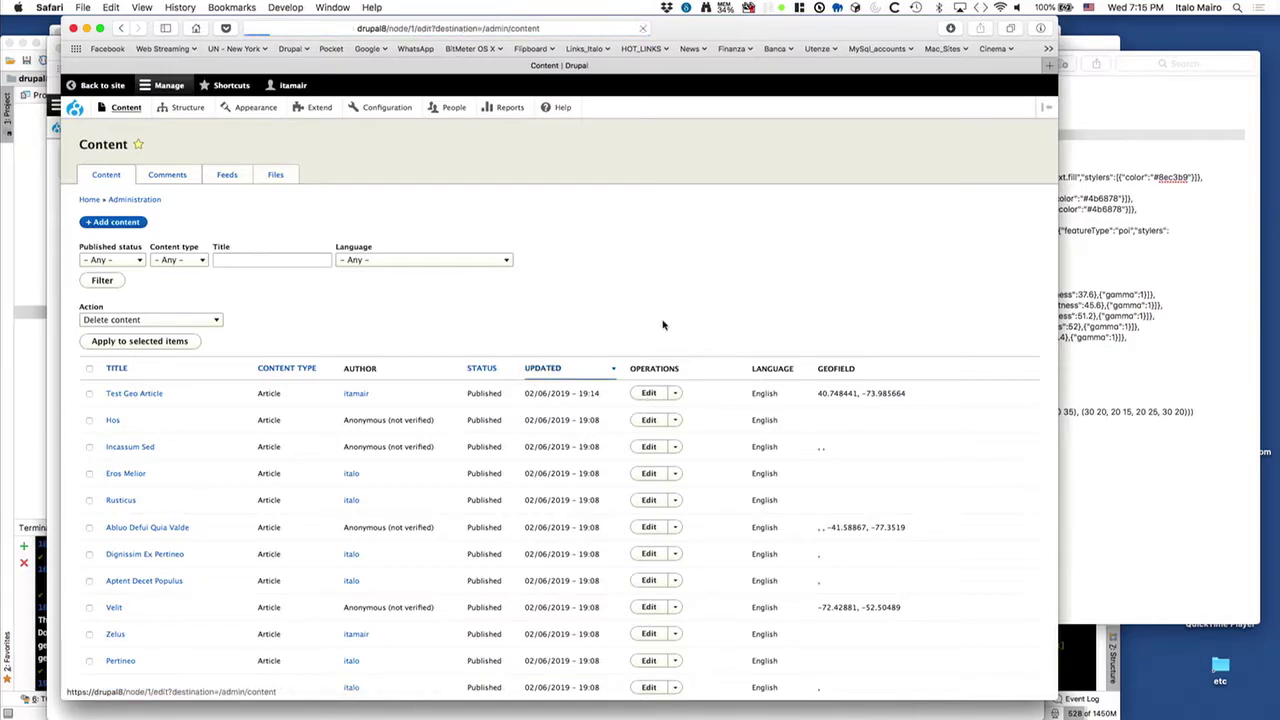
scroll(790, 520, "down", 10)
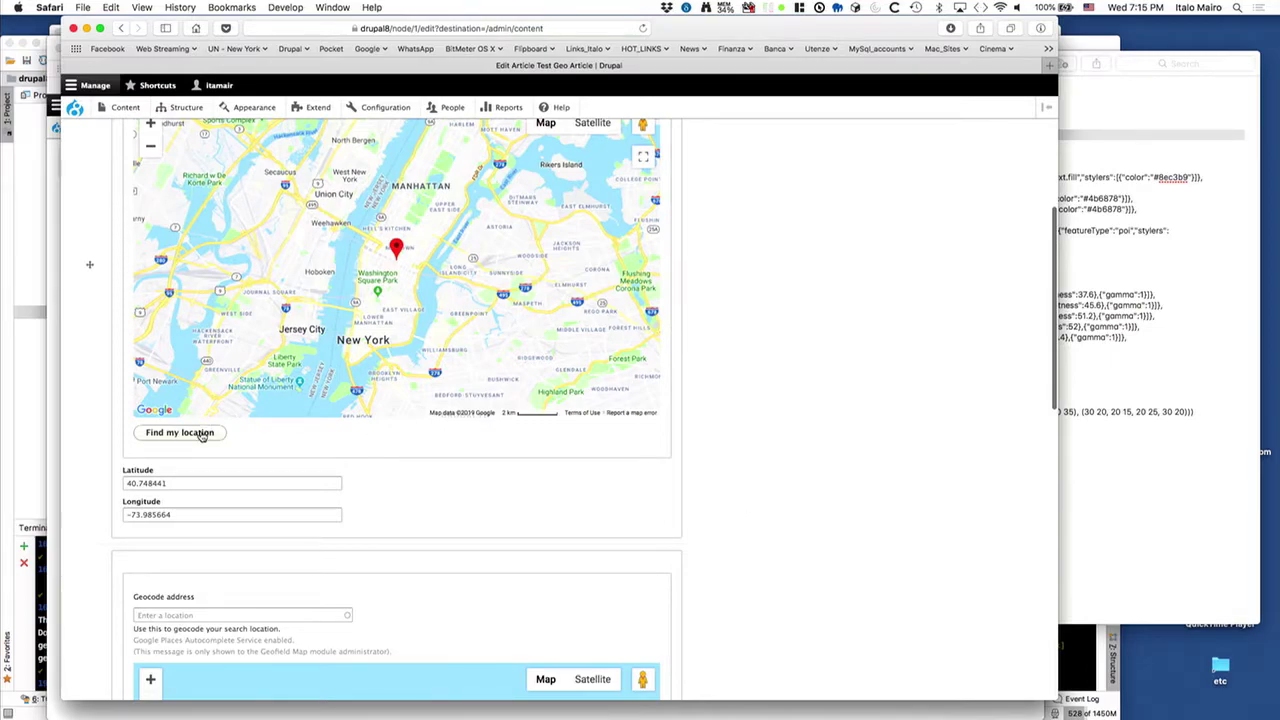
left_click(200, 432)
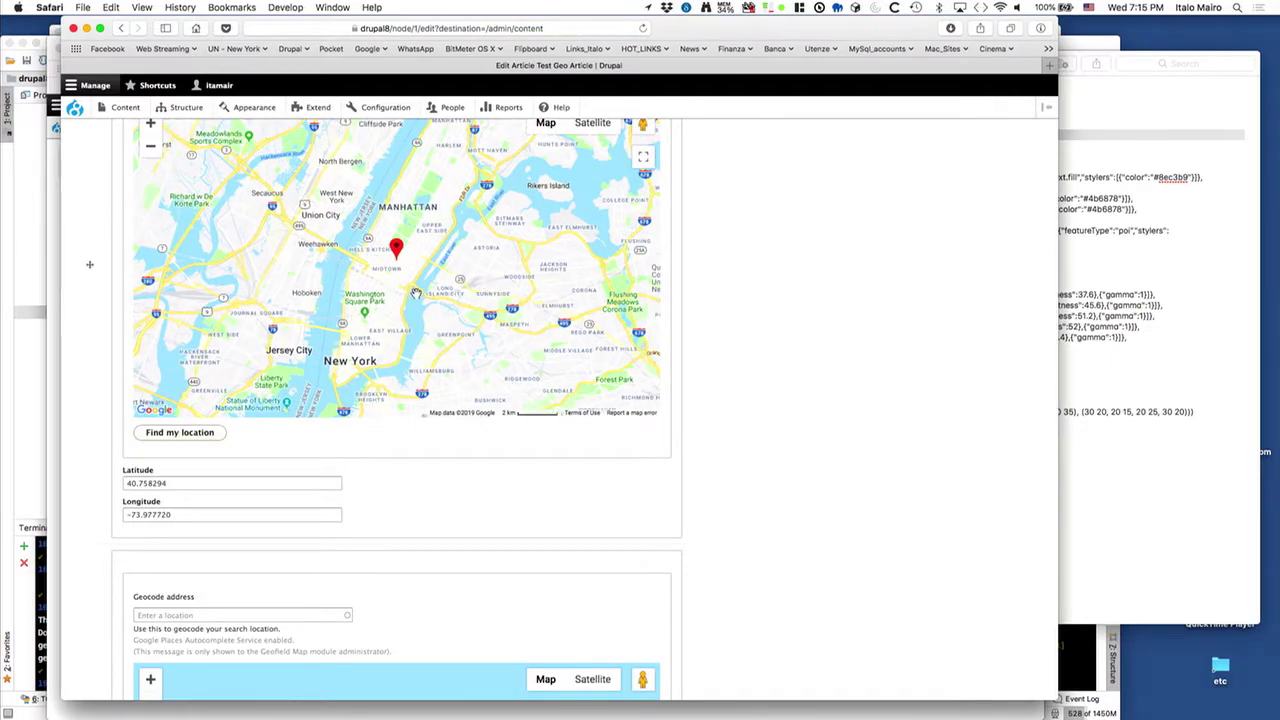
scroll(868, 378, "up", 10)
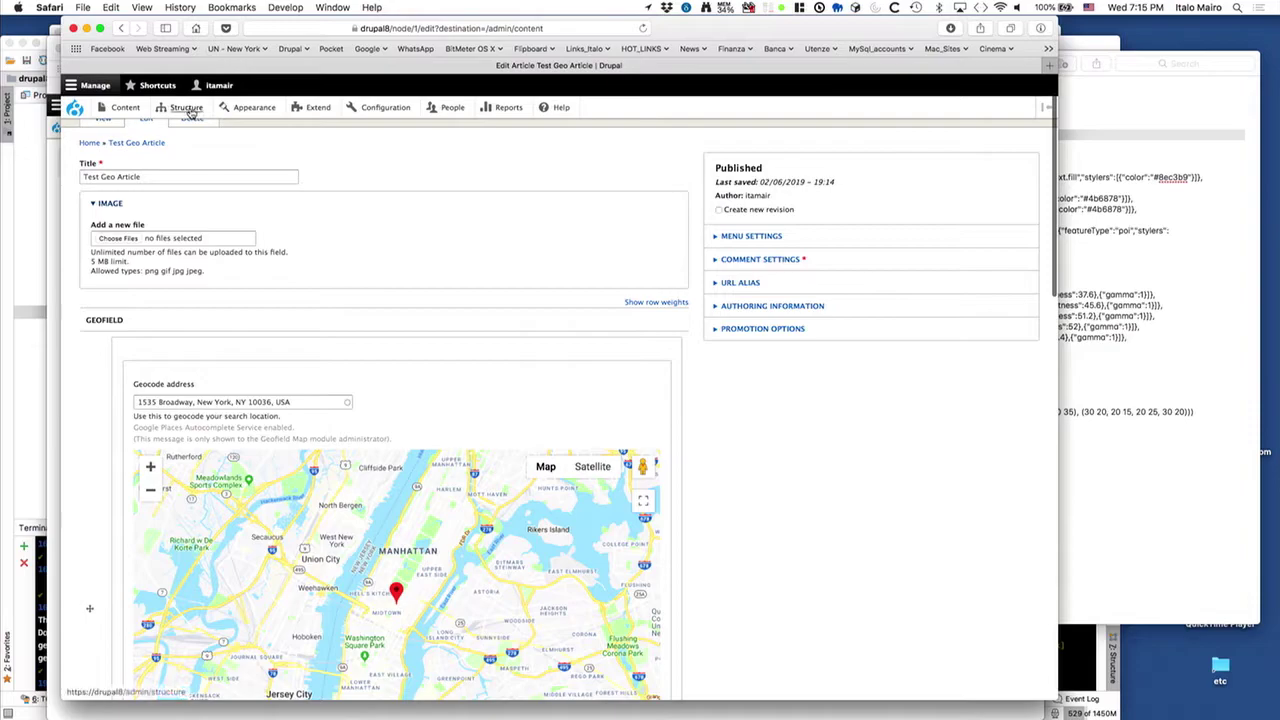
Step: Go to the Article content type's Manage display page and set the Geofield format to Geofield Google Map
mouse_move(182, 109)
mouse_move(195, 178)
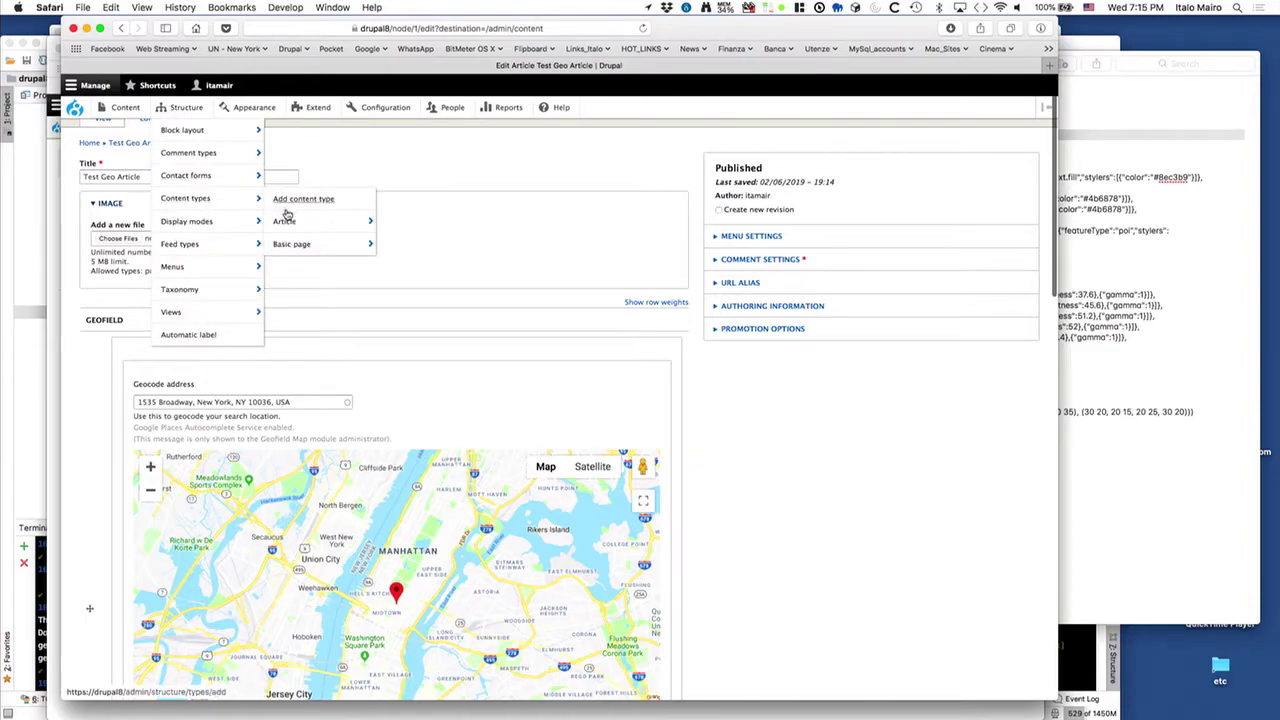
mouse_move(288, 221)
left_click(411, 268)
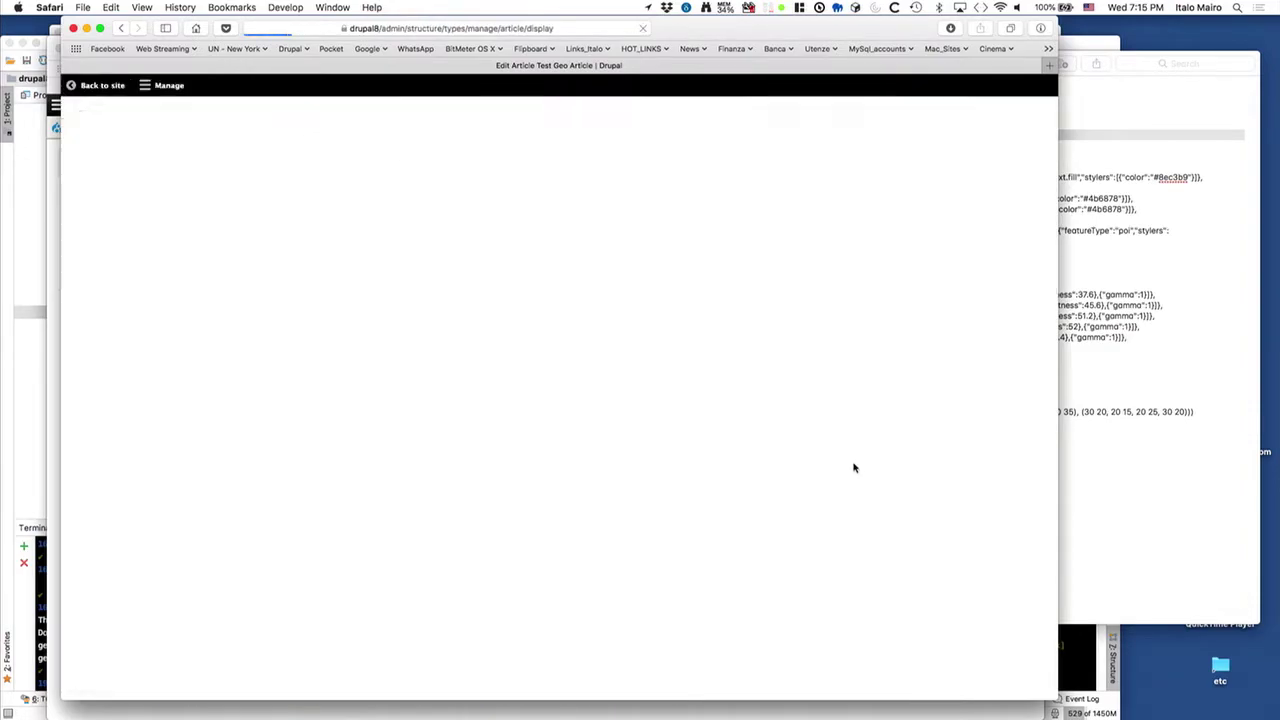
left_click(486, 372)
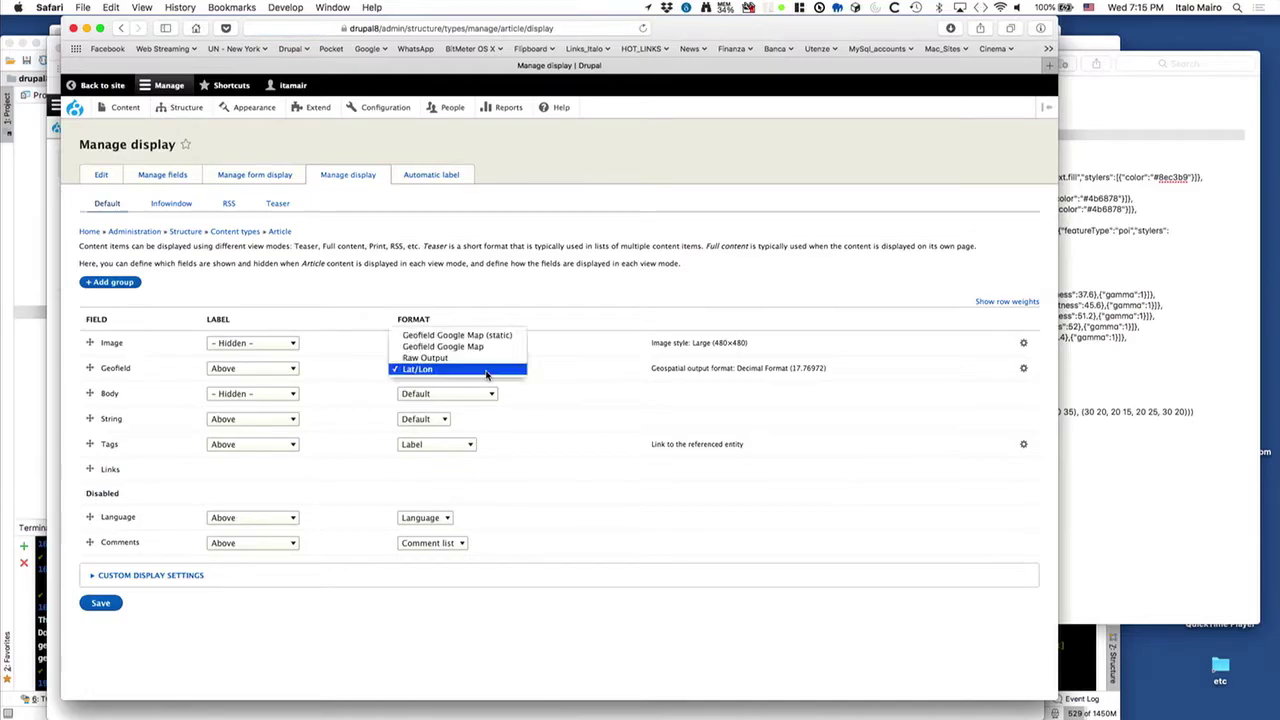
left_click(485, 349)
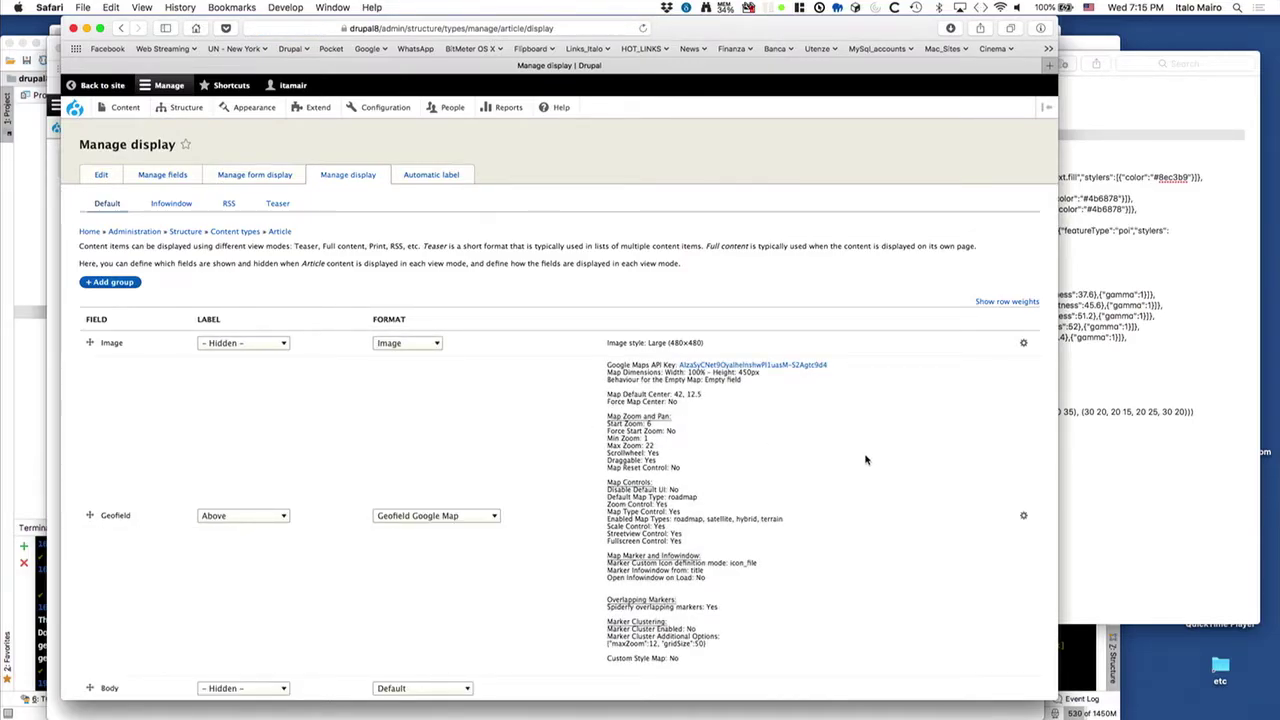
Step: Open the Geofield Google Map format settings and review the dimensions, default center, zoom, controls, marker and infowindow options
left_click(1023, 516)
scroll(553, 443, "down", 5)
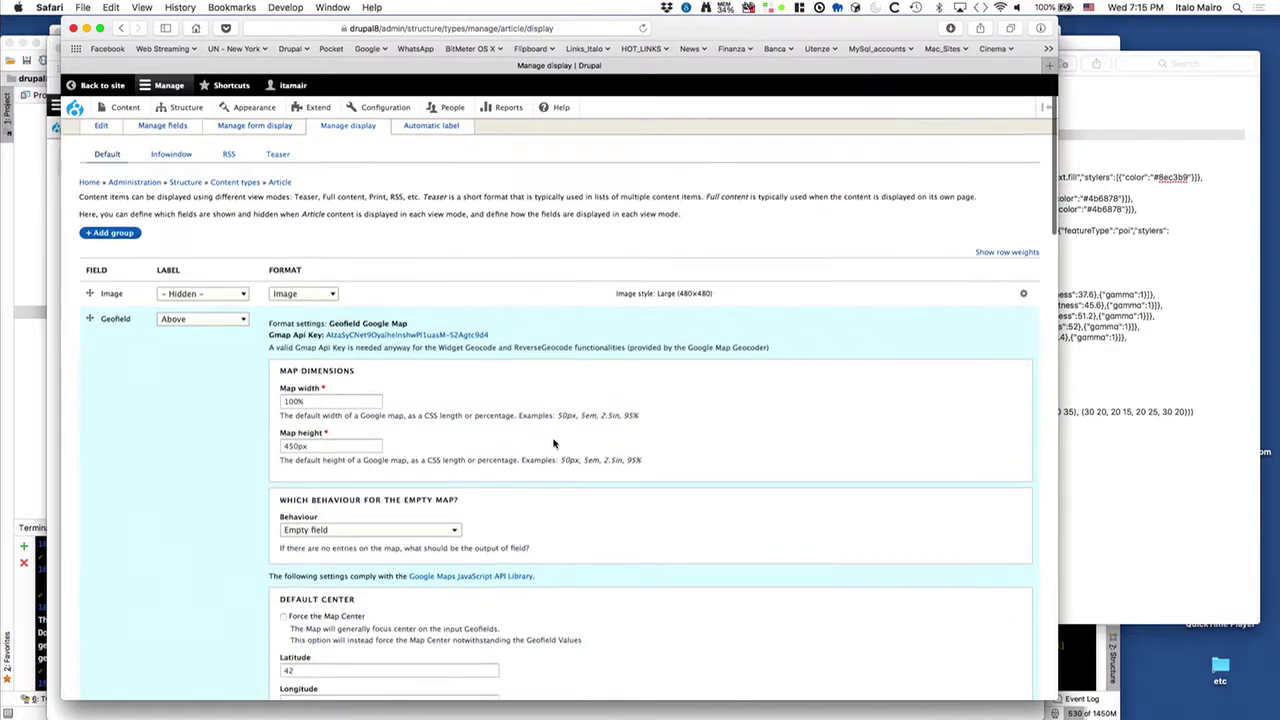
scroll(557, 443, "down", 5)
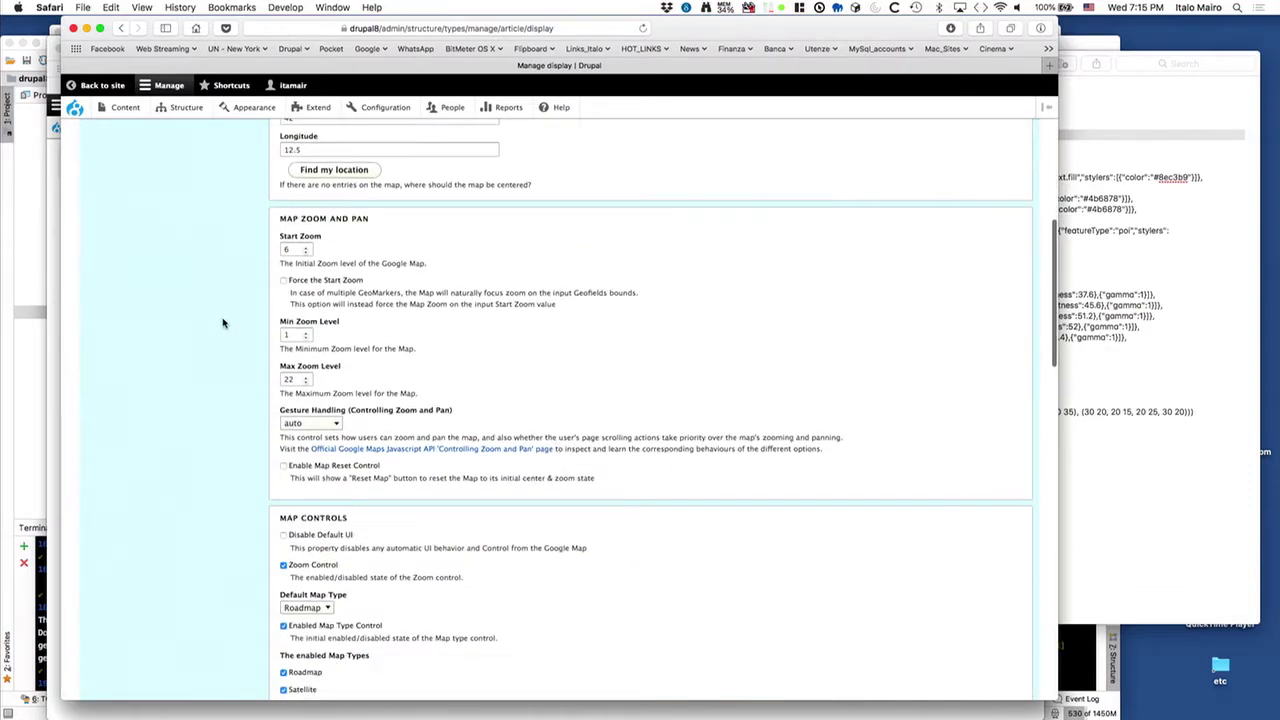
scroll(223, 323, "down", 3)
scroll(223, 323, "up", 8)
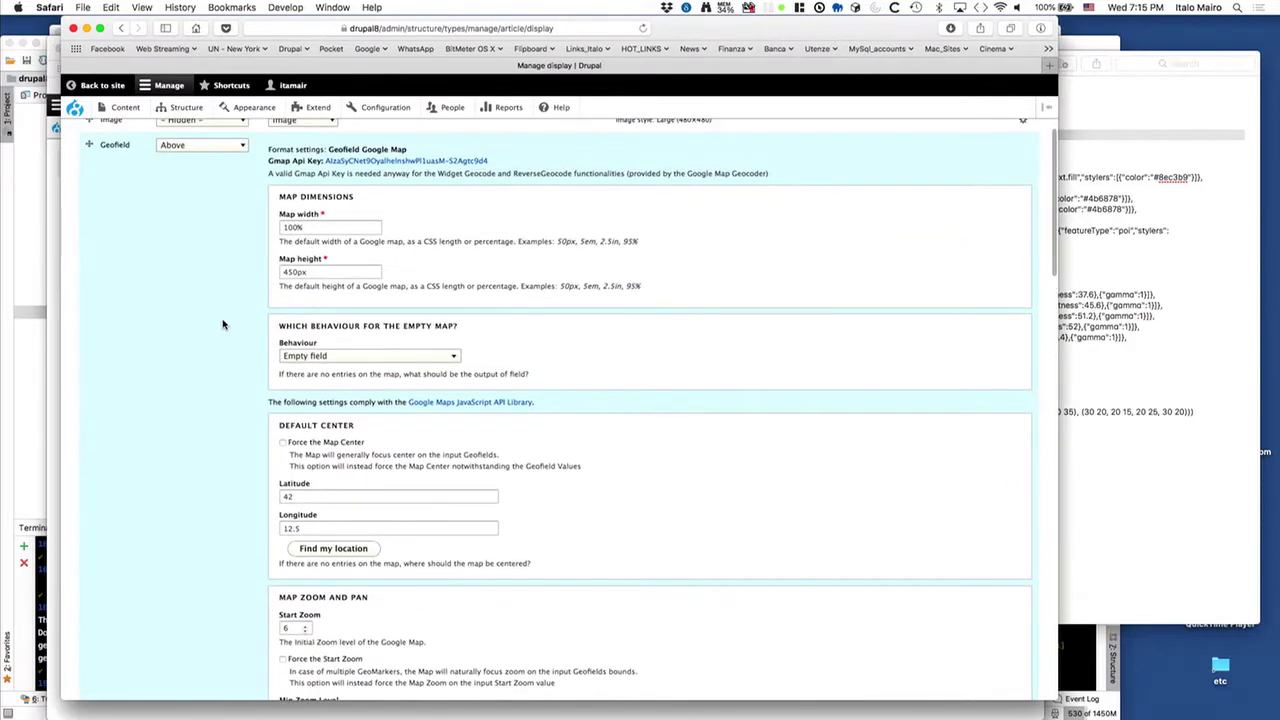
scroll(223, 323, "down", 12)
scroll(223, 324, "down", 7)
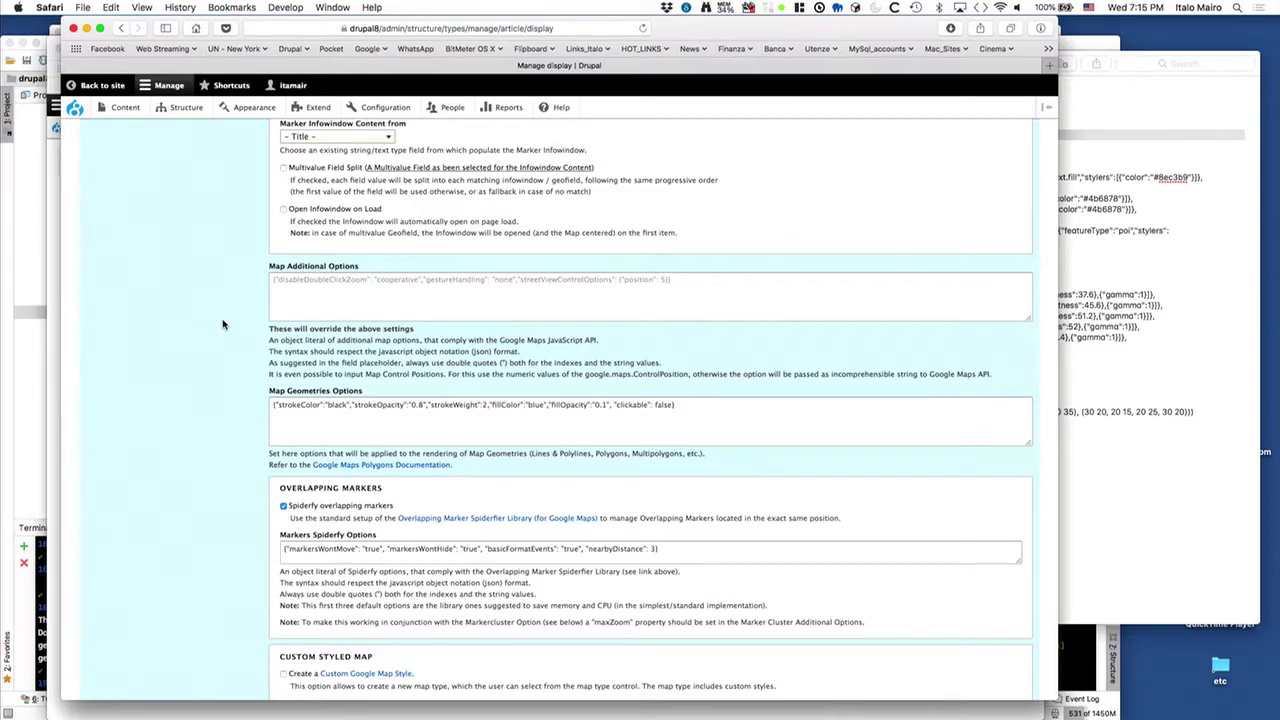
scroll(223, 325, "up", 5)
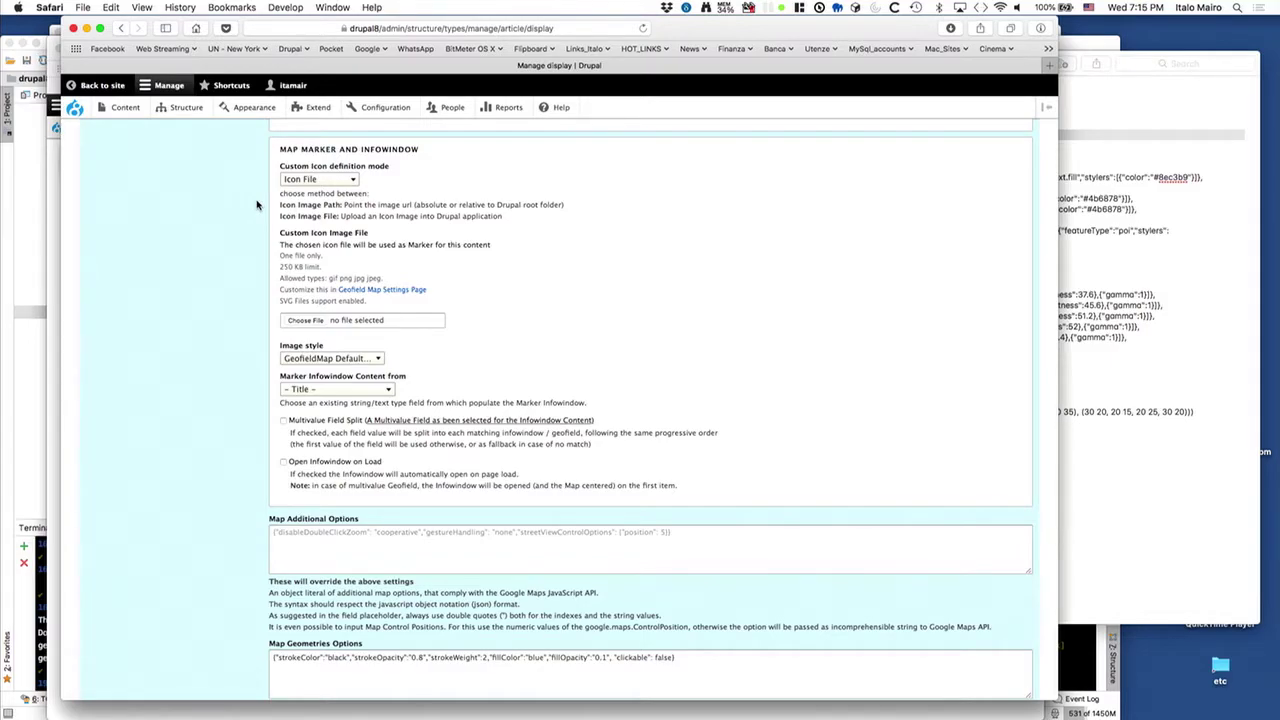
Step: Examine the Map Additional Options and Map Geometries Options in the Geofield format settings
scroll(260, 205, "down", 8)
left_click(354, 173)
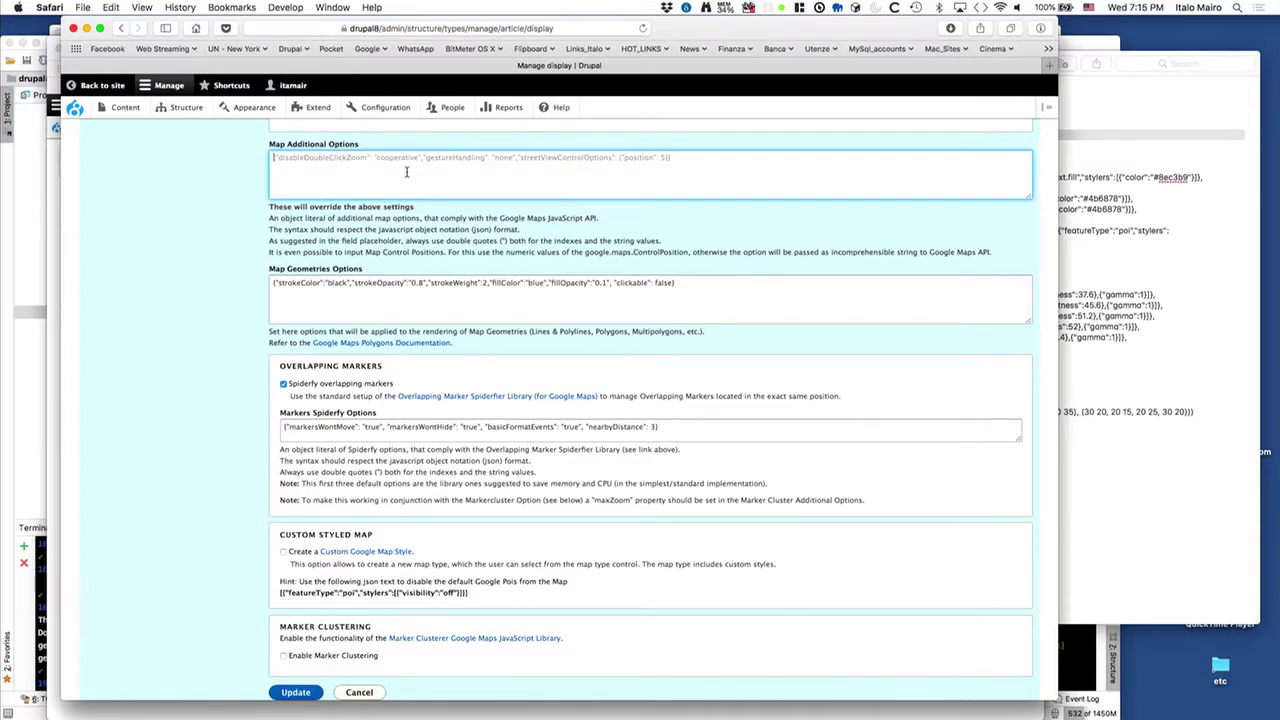
left_click(361, 295)
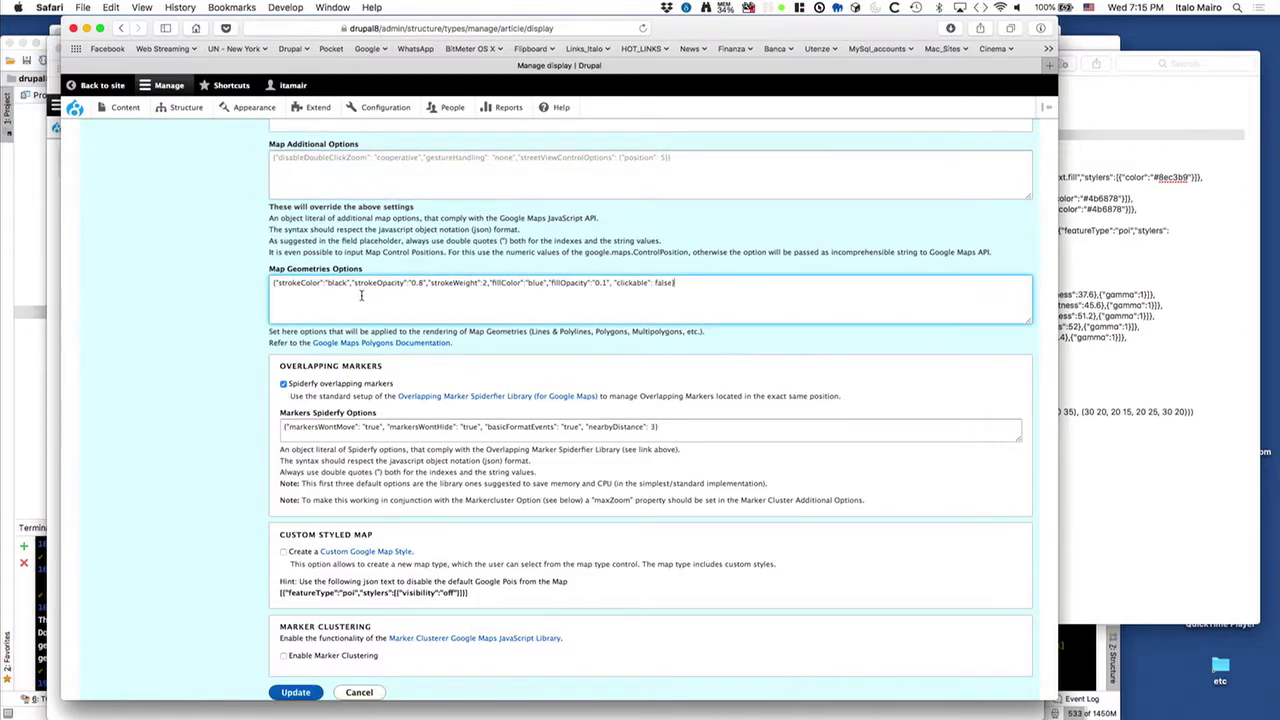
left_click(337, 163)
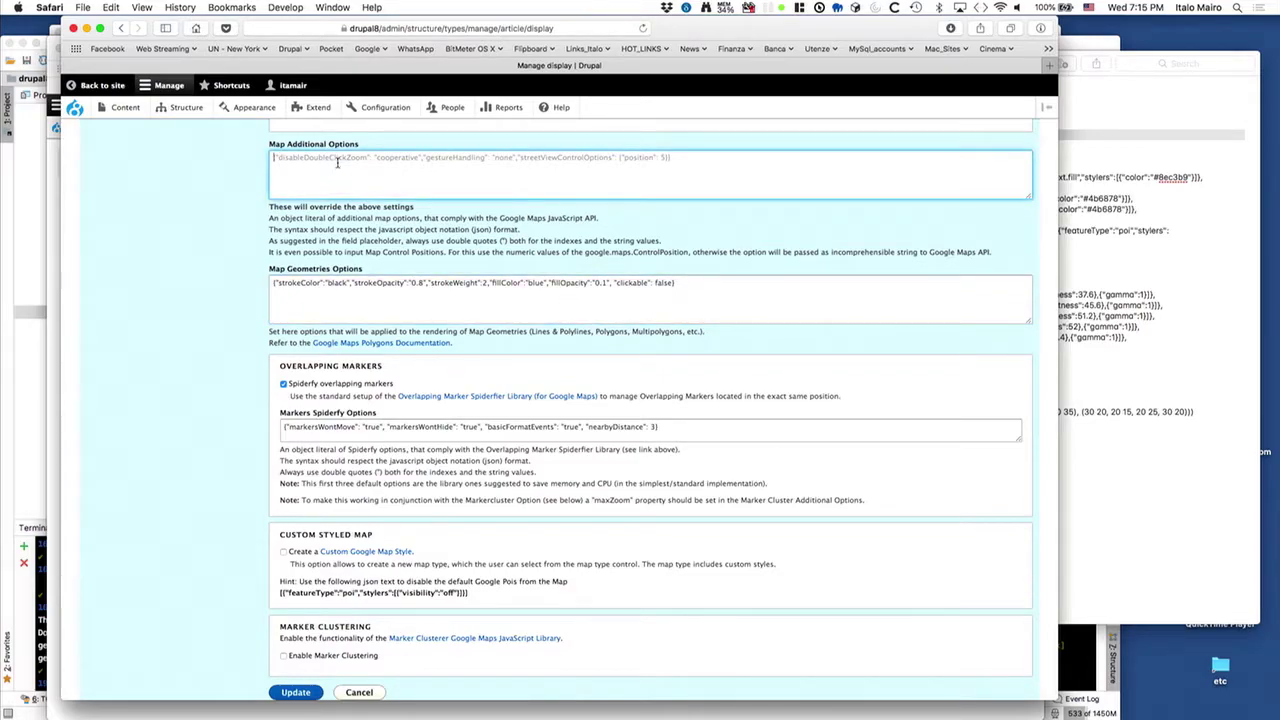
left_click(337, 296)
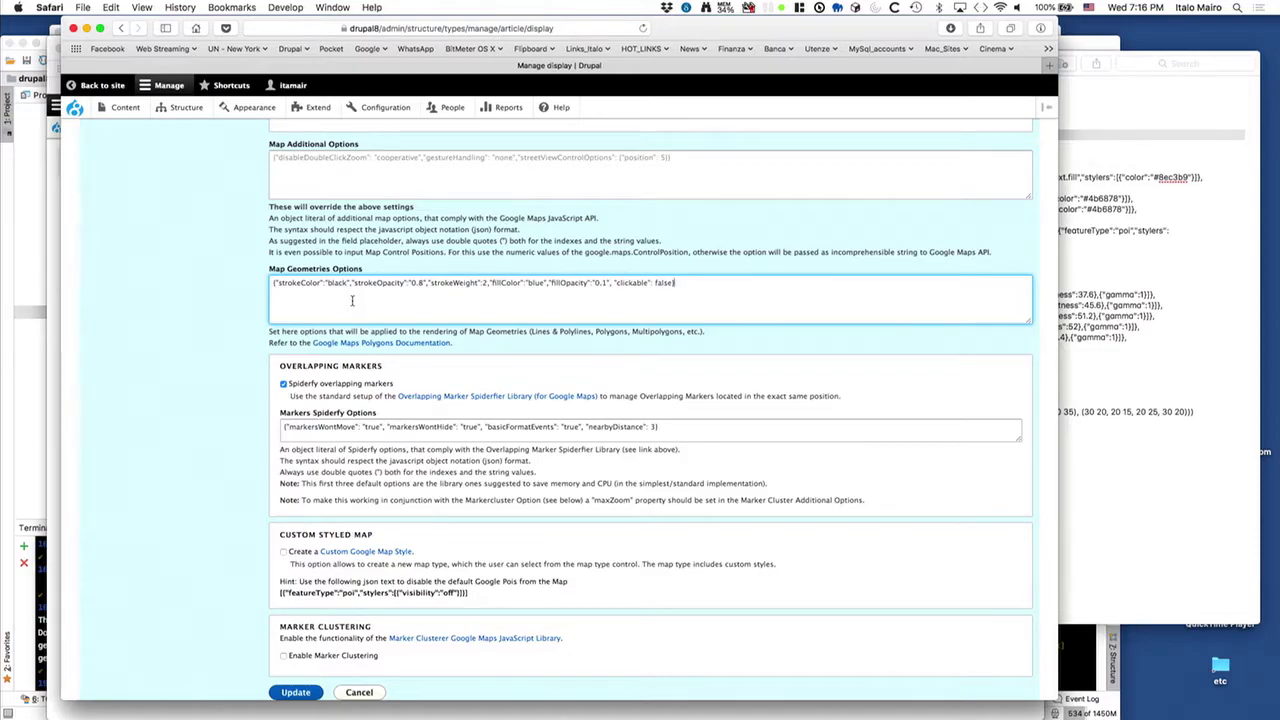
Step: Enable creating a custom Google Map Style, then switch to Notes and copy the DARK STYLE JSON from the NYC MEETUP note
scroll(212, 362, "down", 3)
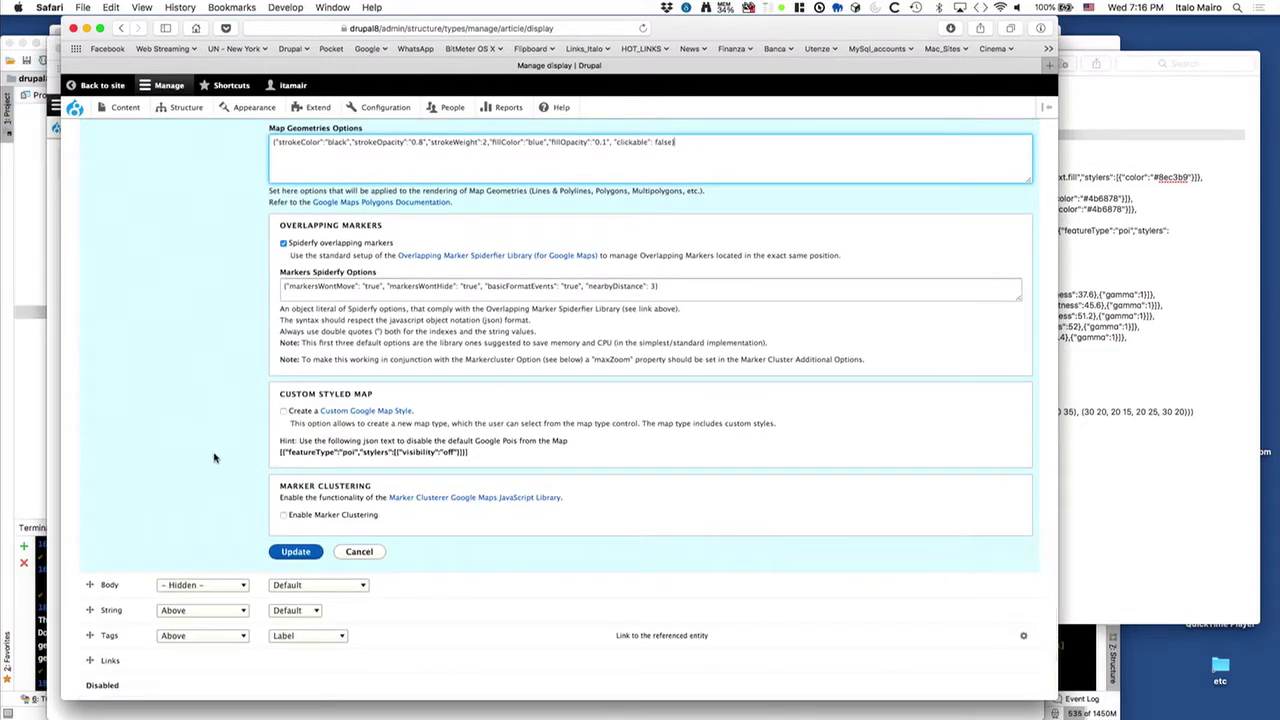
left_click(283, 411)
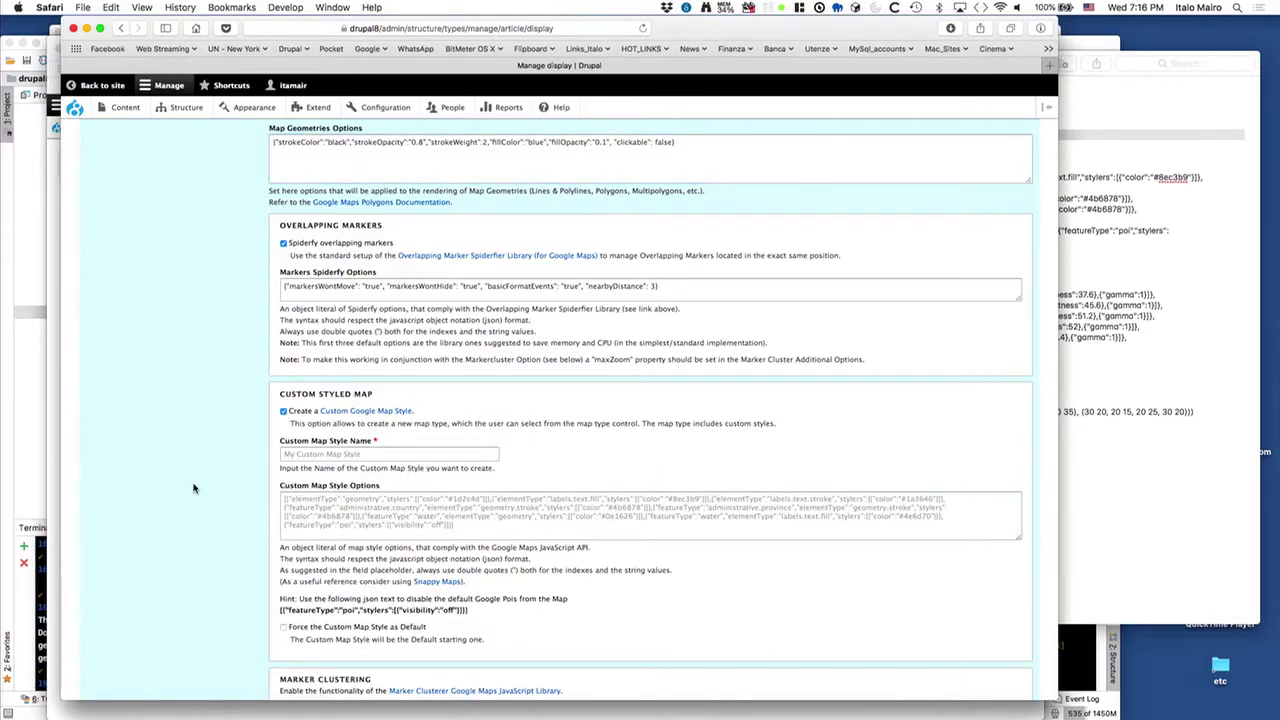
scroll(194, 487, "down", 2)
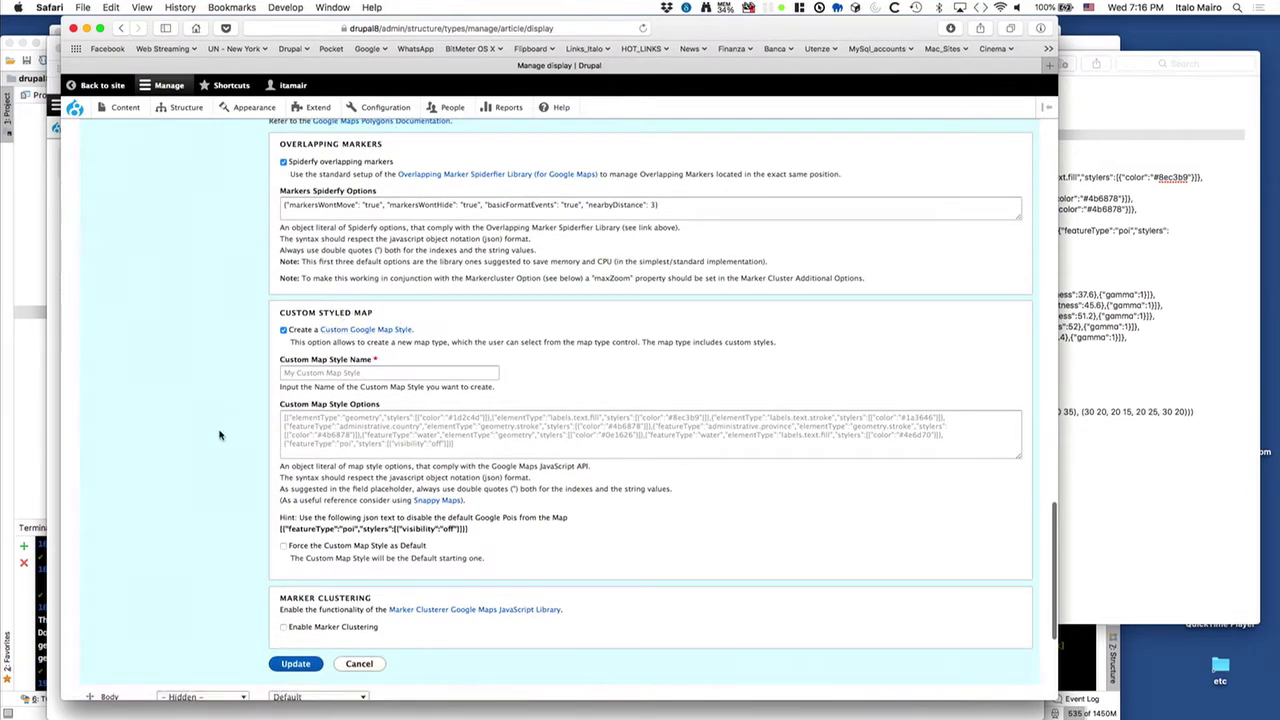
left_click(330, 372)
key("super+Tab")
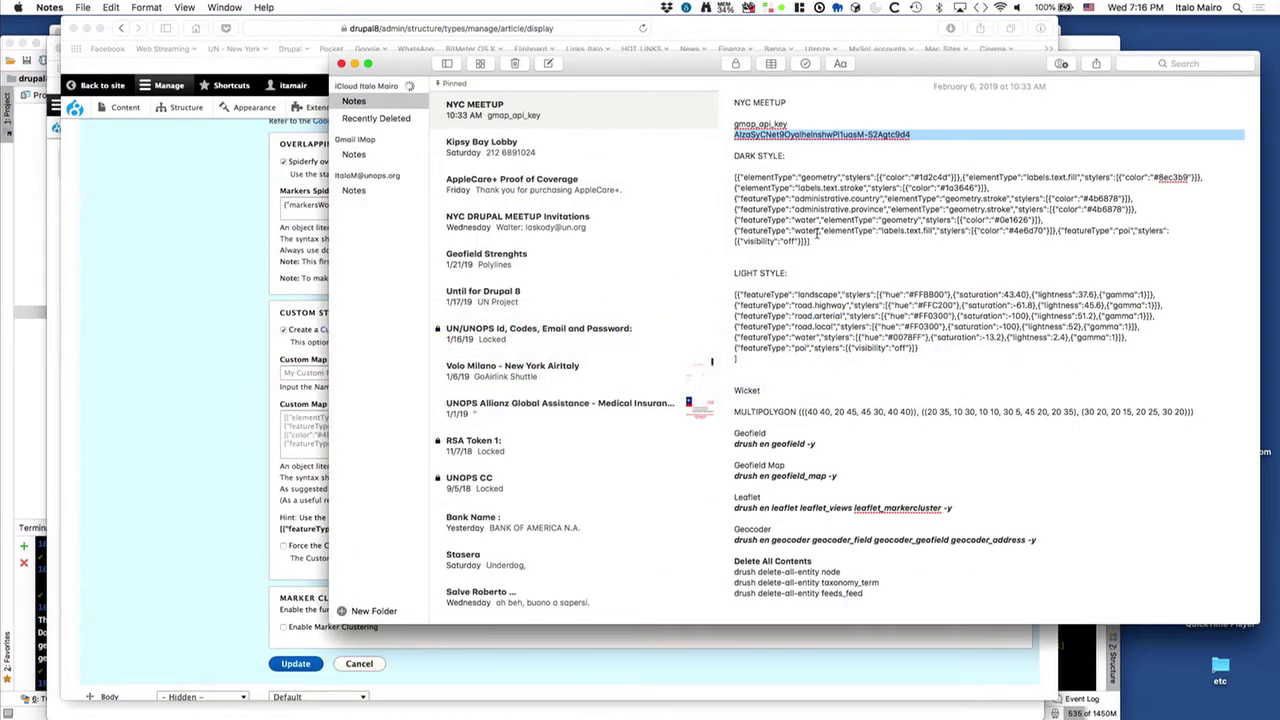
left_click_drag(825, 242, 728, 180)
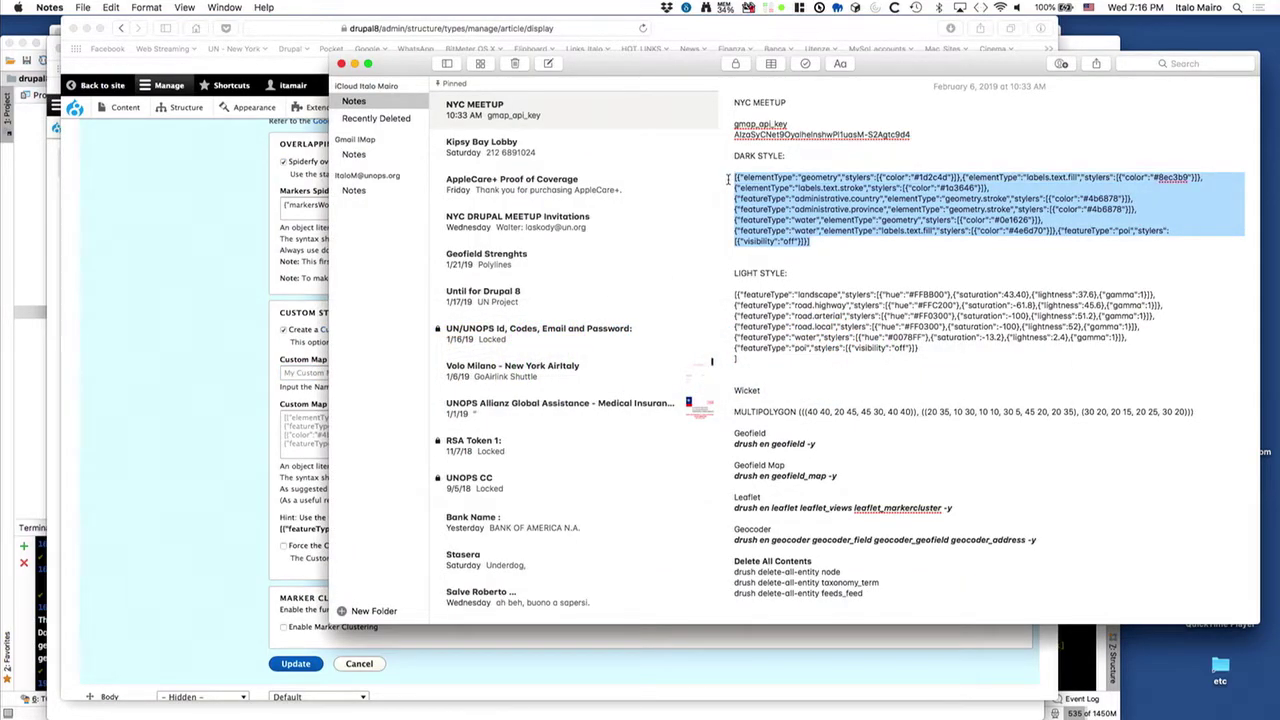
Step: Back in Safari, paste the copied JSON into Custom Map Style Options and name the custom map style Dark Style
left_click(254, 366)
left_click(325, 425)
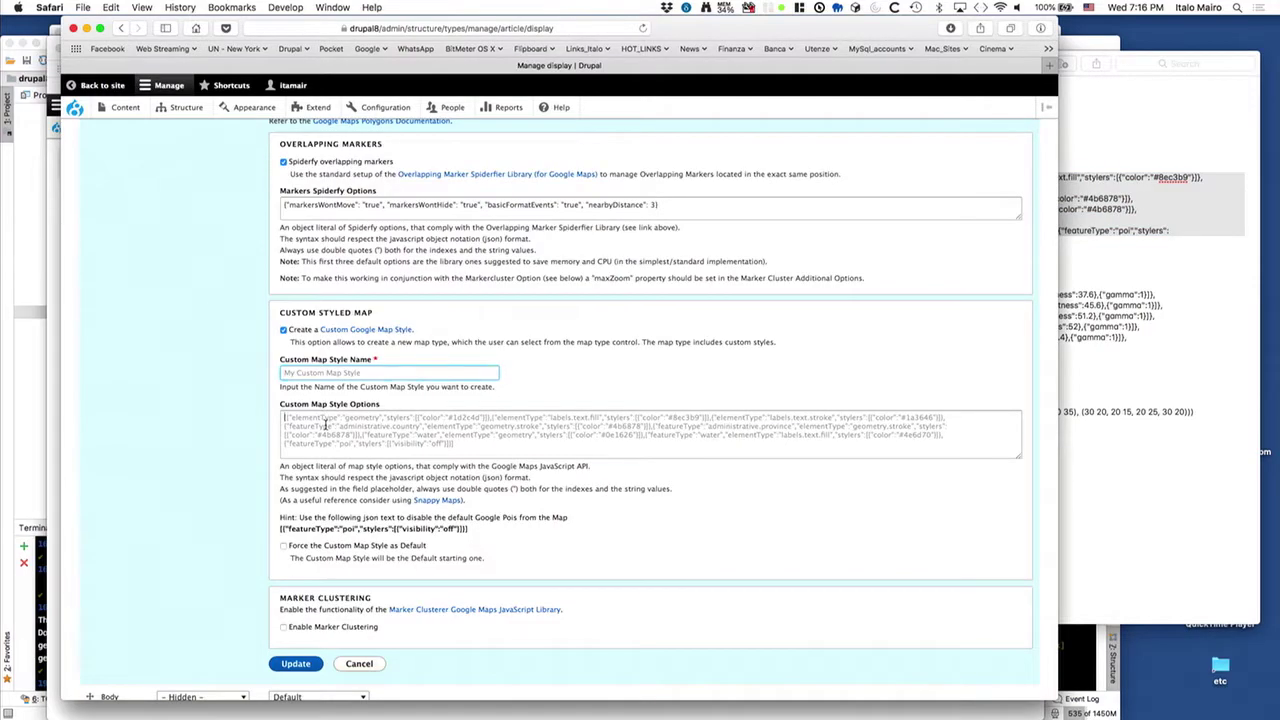
type("[{\"elementType\":\"geometry\",\"stylers\":[{\"color\":\"#1d2c4d\"}]},{\"elementType\":\"labels.text.fill\",\"stylers\":[{\"color\":\"#8ec3b9\"}]},{\"elementType\":\"labels.text.stroke\",\"stylers\":[{\"color\":\"#1a3646\"}]},{\"featureType\":\"administrative.country\",\"elementType\":\"geometry.stroke\",\"stylers\":[{\"color\":\"#4b6878\"}]},{\"featureType\":\"administrative.province\",\"elementType\":\"geometry.stroke\",\"stylers\":[{\"color\":\"#4b6878\"}]},{\"featureType\":\"water\",\"elementType\":\"geometry\",\"stylers\":[{\"color\":\"#0e1626\"}]},{\"featureType\":\"water\",\"elementType\":\"labels.text.fill\",\"stylers\":[{\"color\":\"#4e6d70\"}]},{\"featureType\":\"poi\",\"stylers\":[{\"visibility\":\"off\"}]}]")
left_click(325, 370)
type("Dark")
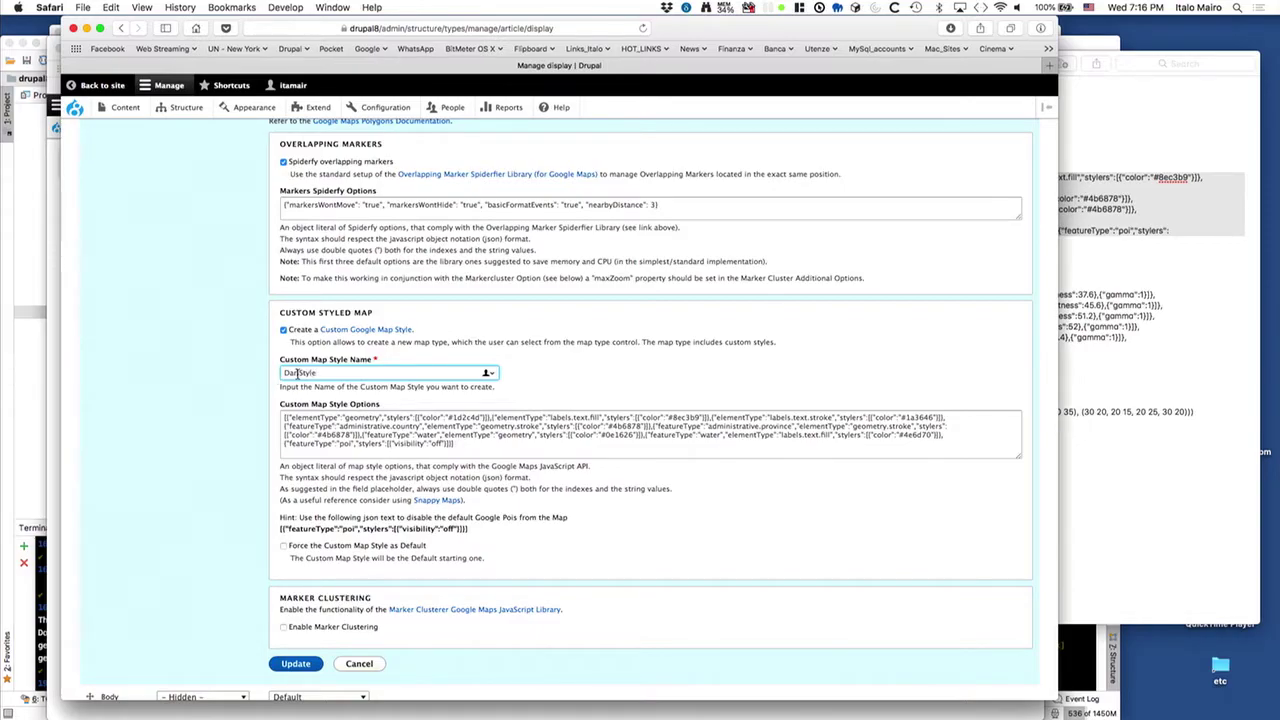
Step: Update the Geofield format settings and save the Article display
left_click(173, 429)
scroll(173, 429, "down", 3)
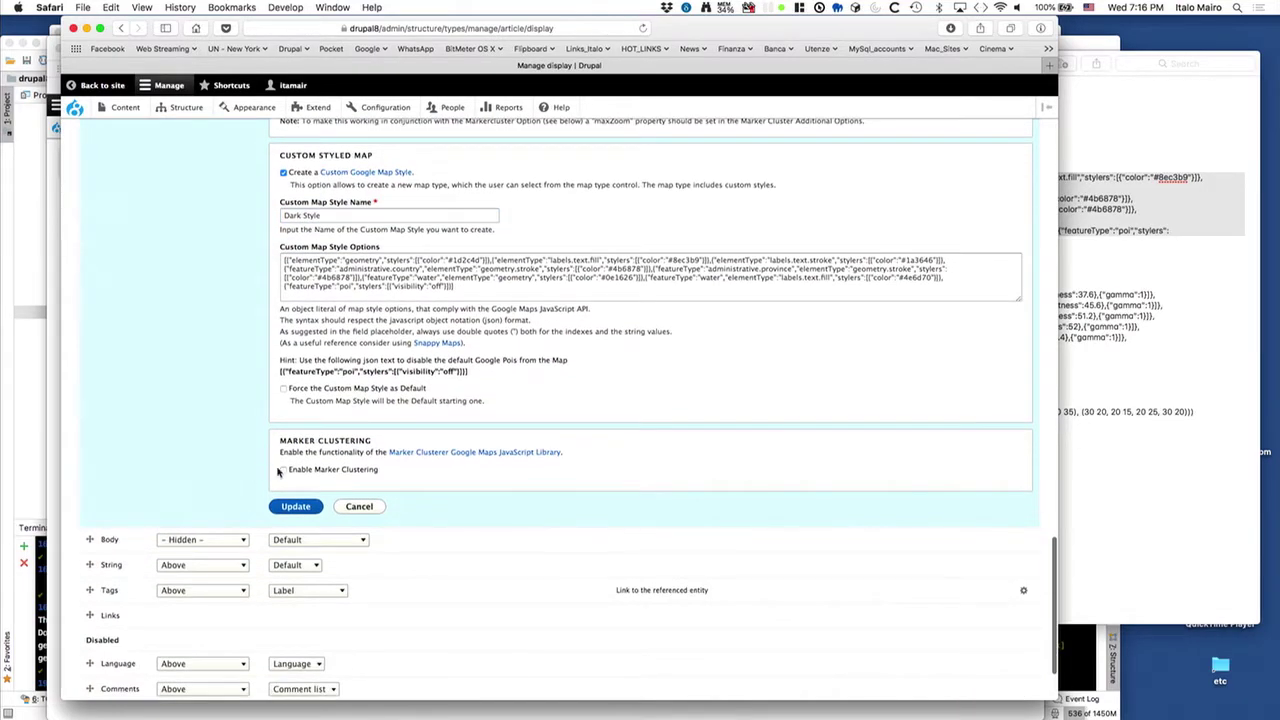
left_click(293, 506)
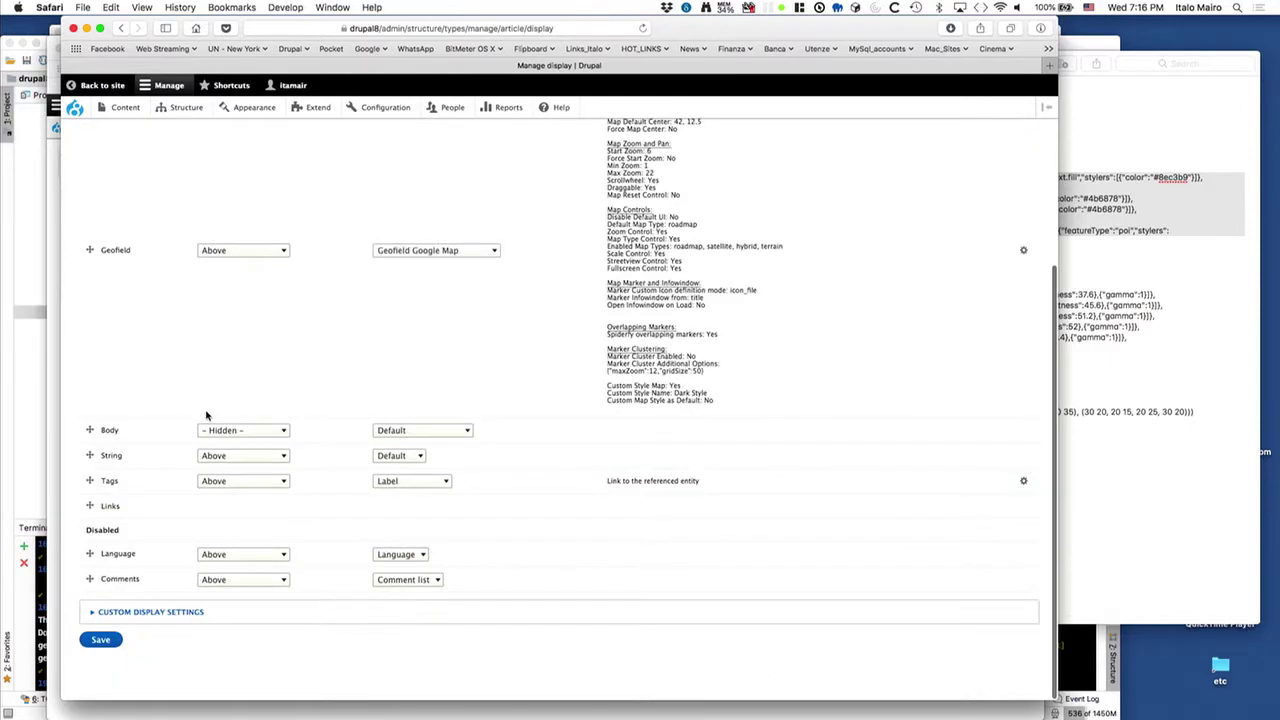
left_click(106, 641)
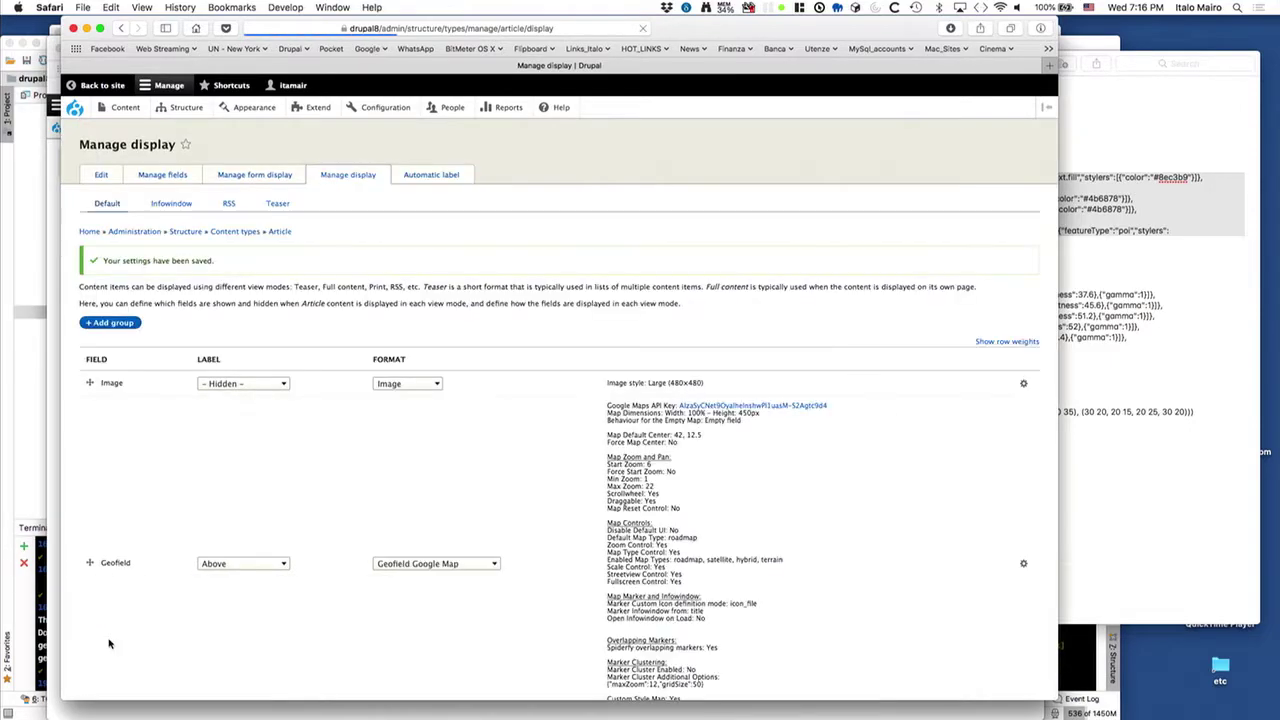
Step: Open Test Geo Article from the content list, view its Geofield map in fullscreen, and return to the page
left_click(125, 107)
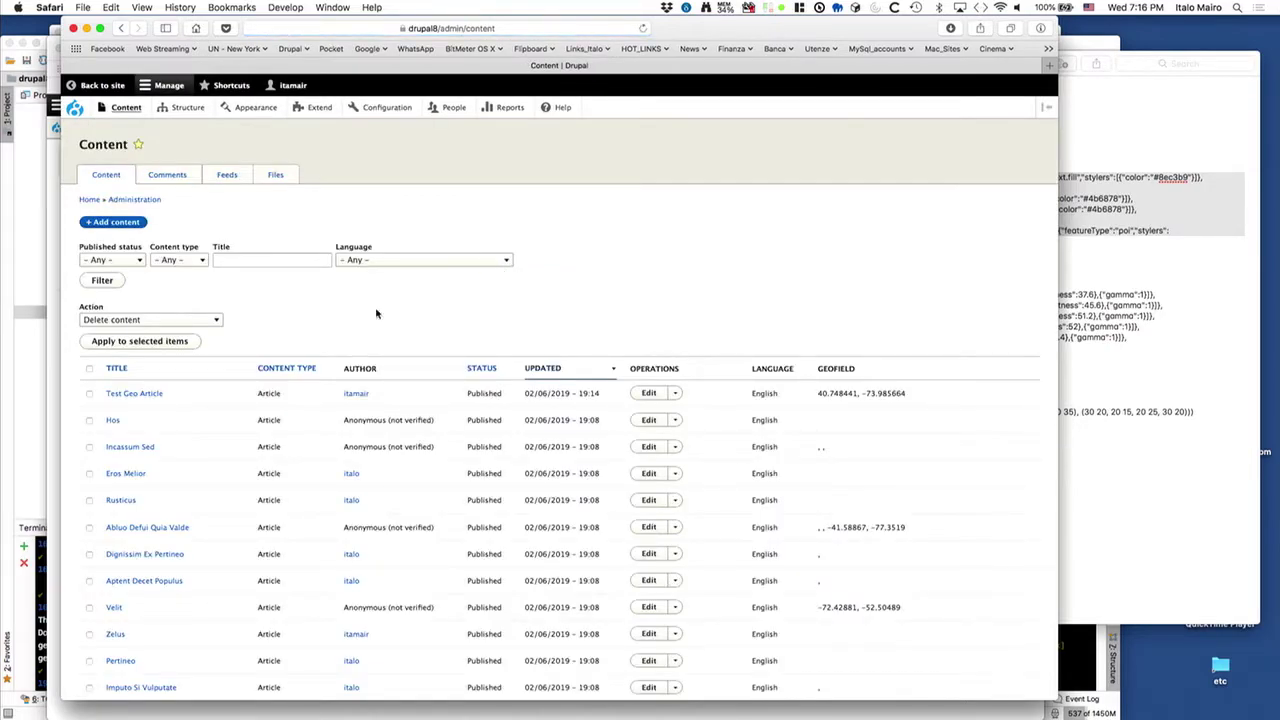
left_click(143, 394)
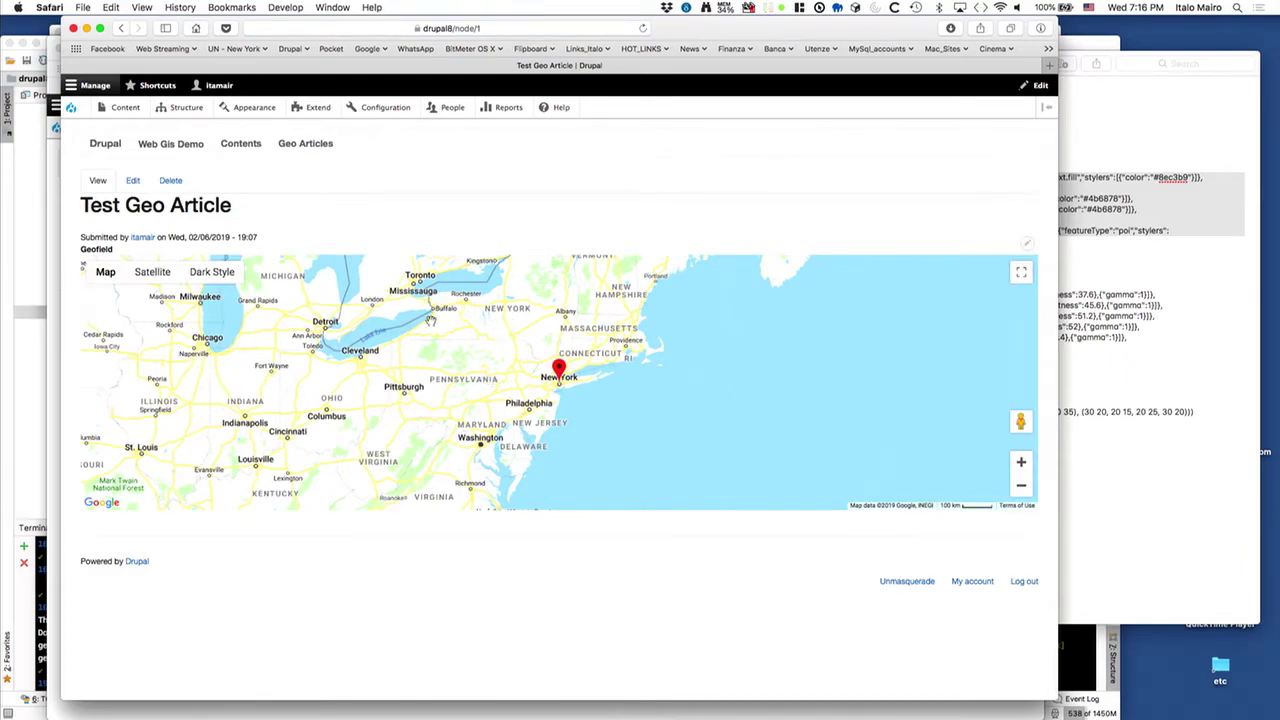
left_click(1021, 272)
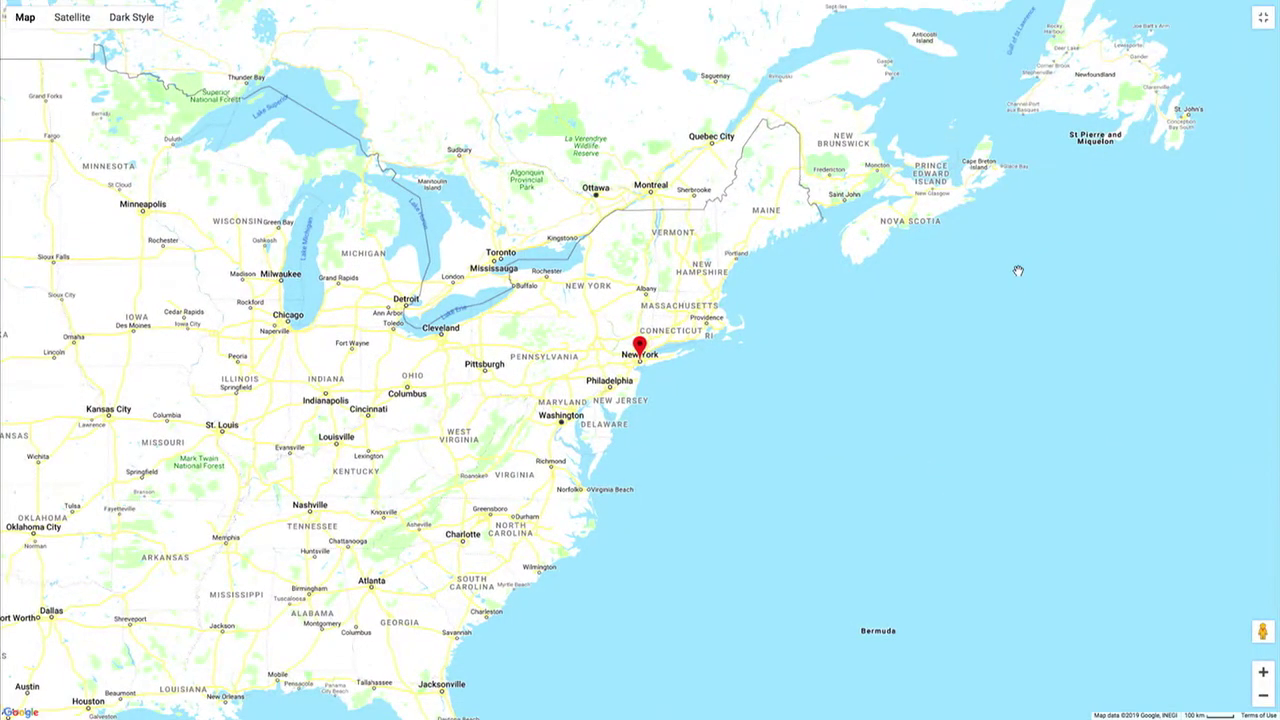
left_click_drag(954, 260, 604, 252)
key("Escape")
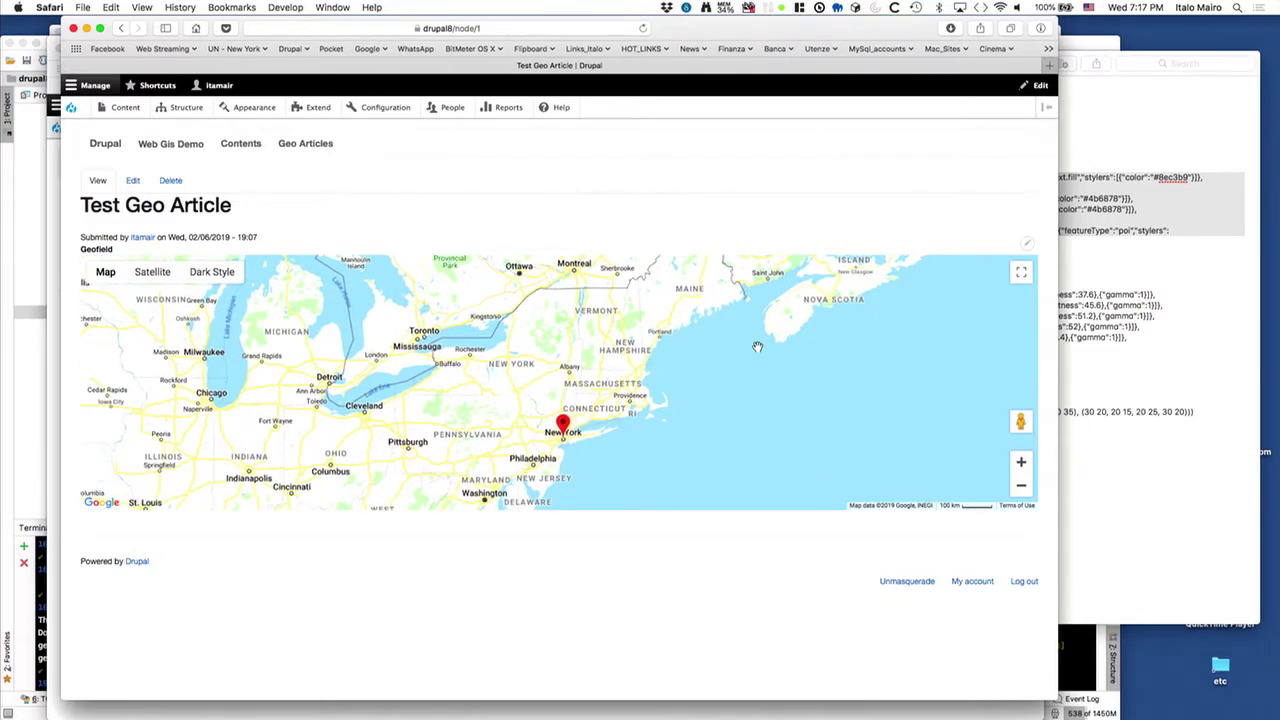
Step: Try Street View near New York on the article's map, return to the map, and switch its type to Dark Style
left_click_drag(1020, 421, 572, 404)
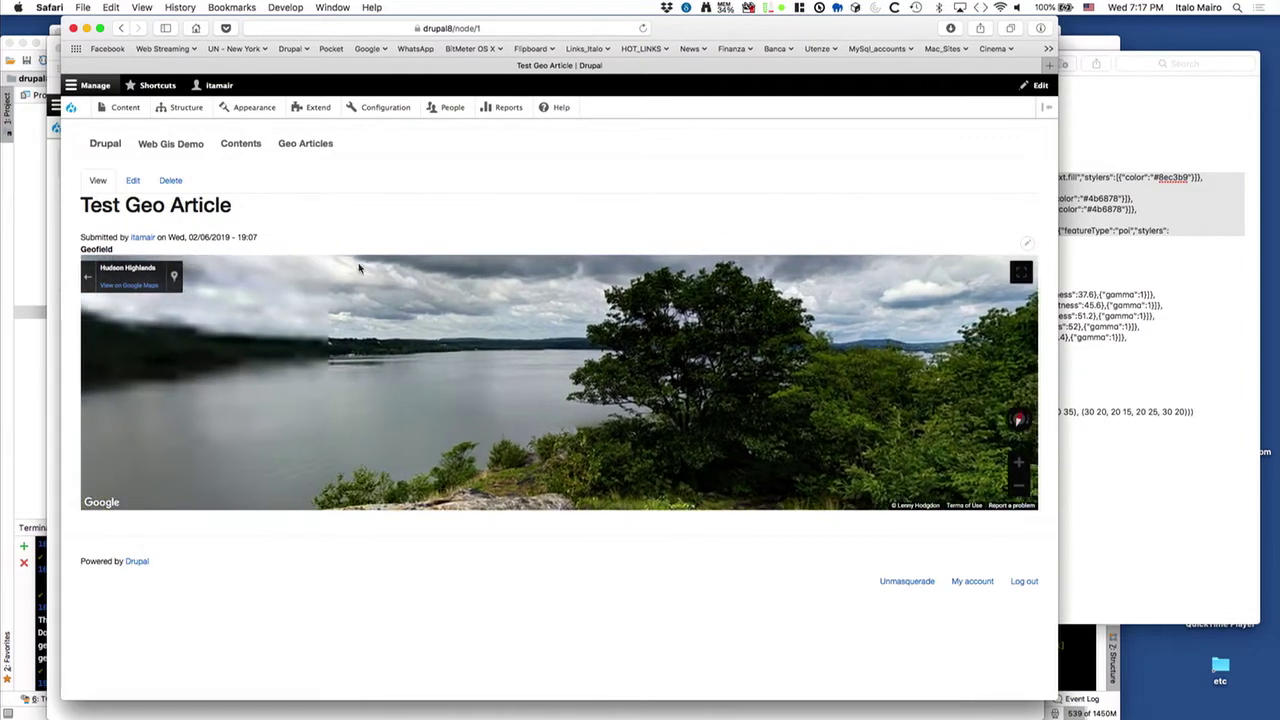
left_click(87, 276)
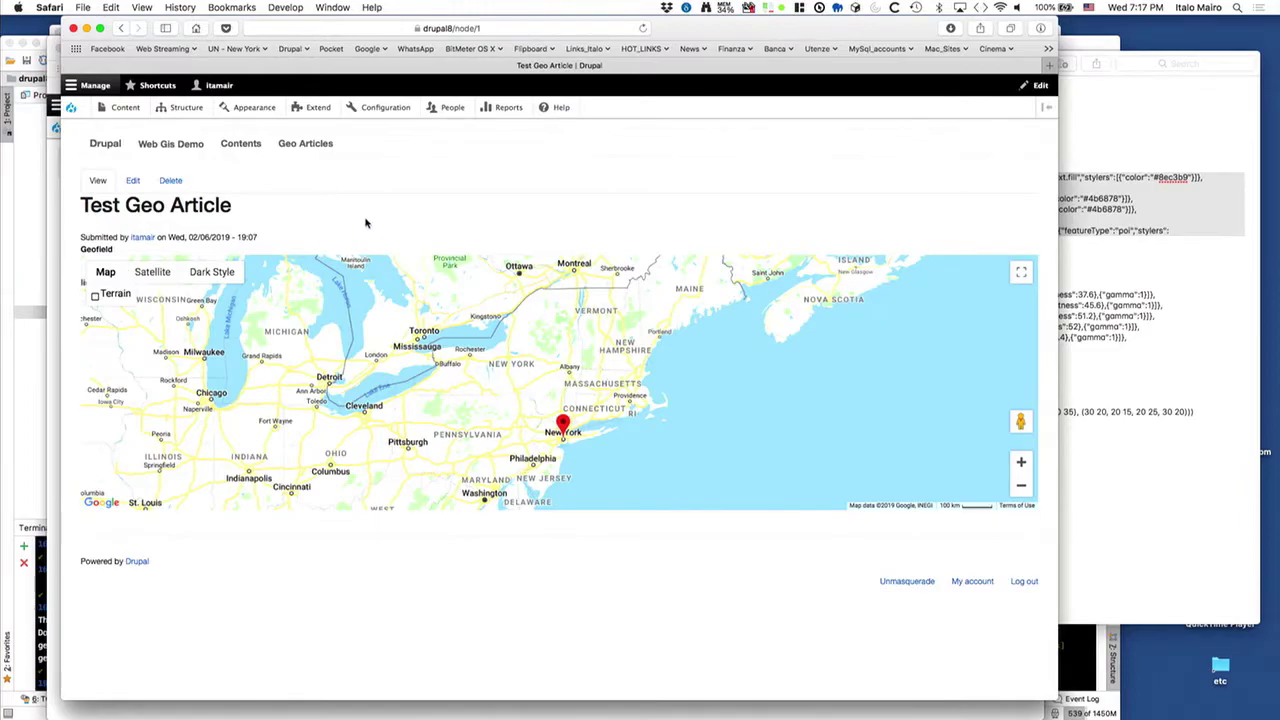
left_click(215, 271)
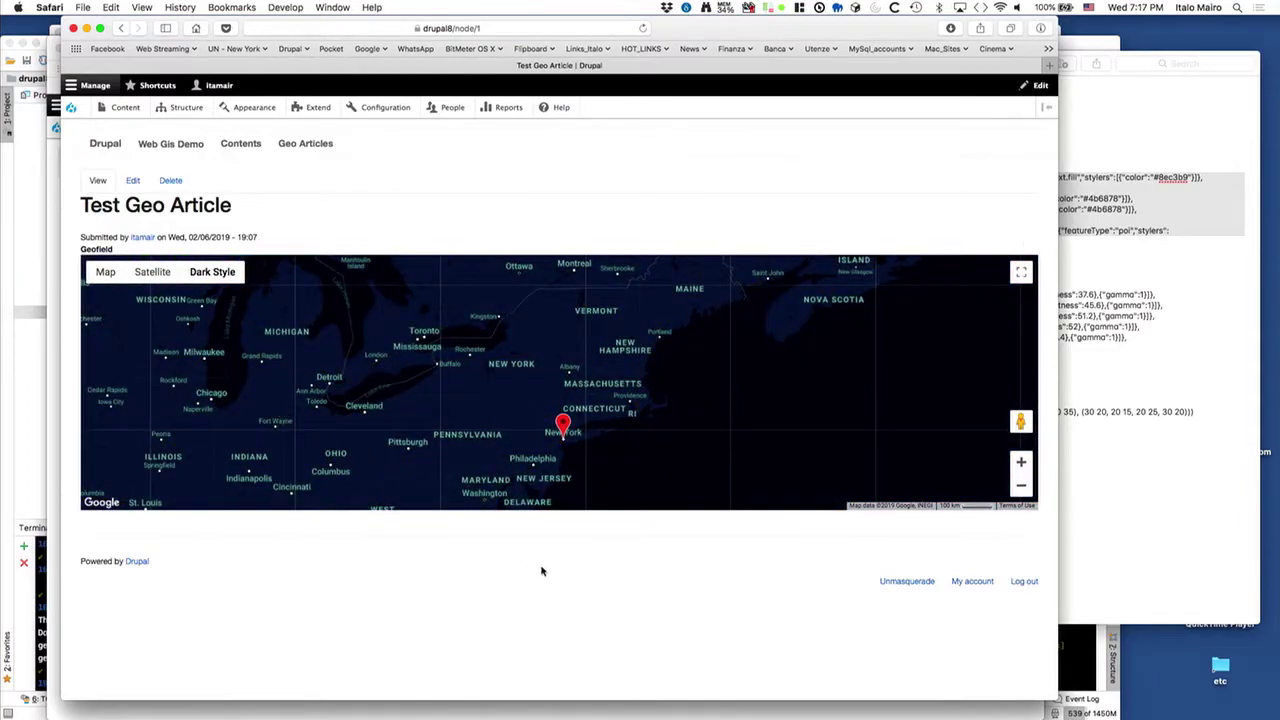
Step: Pan the article's map, then open the Geofield format settings on the Article content type's Manage display page
left_click_drag(442, 333, 360, 272)
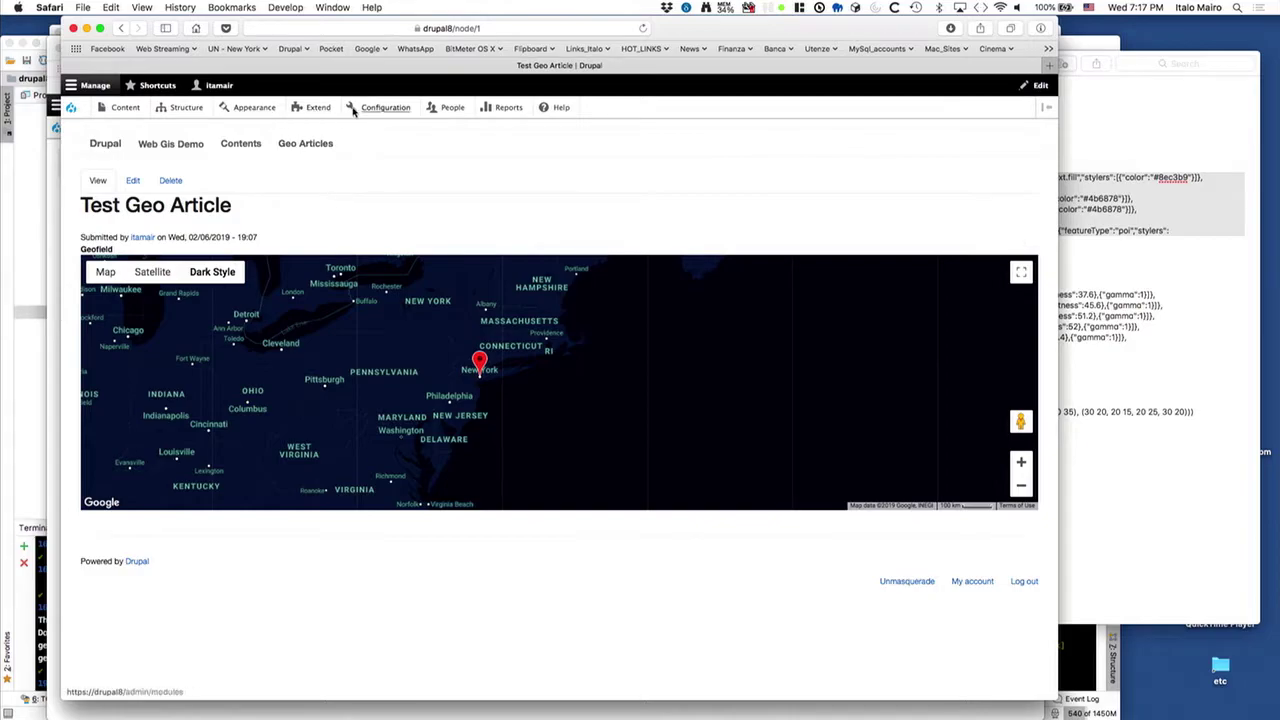
mouse_move(191, 116)
mouse_move(200, 198)
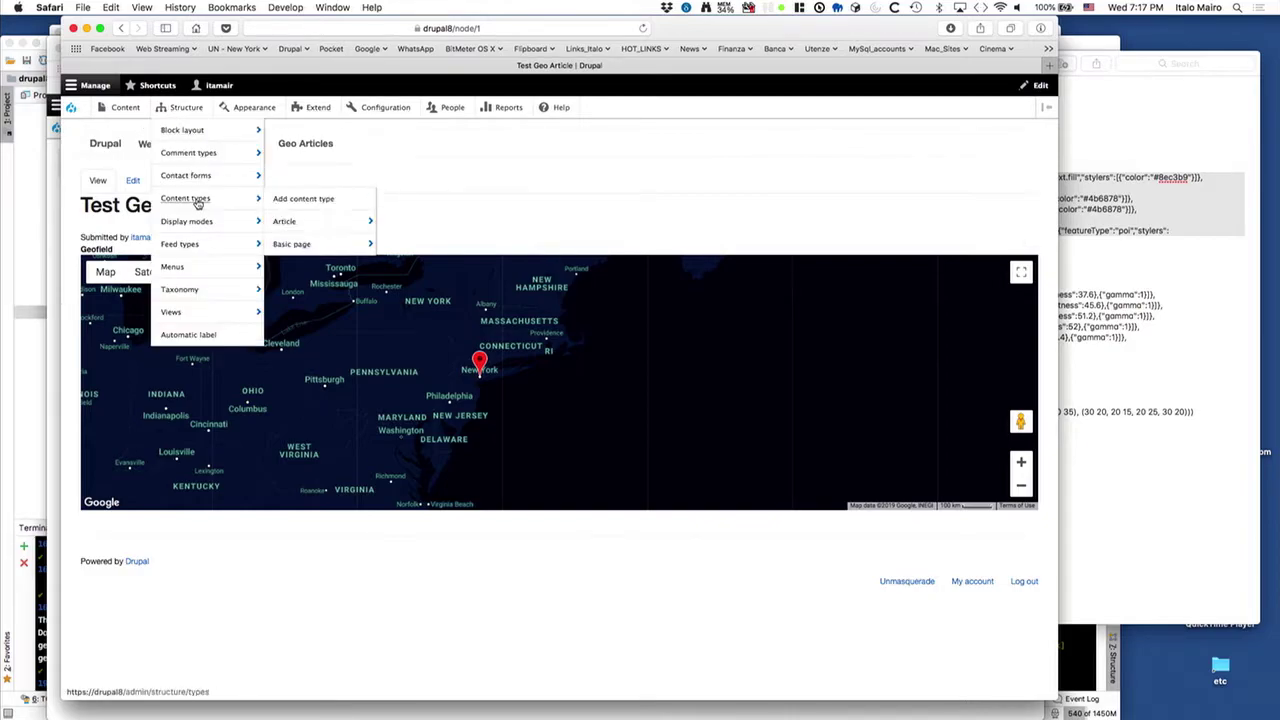
mouse_move(280, 232)
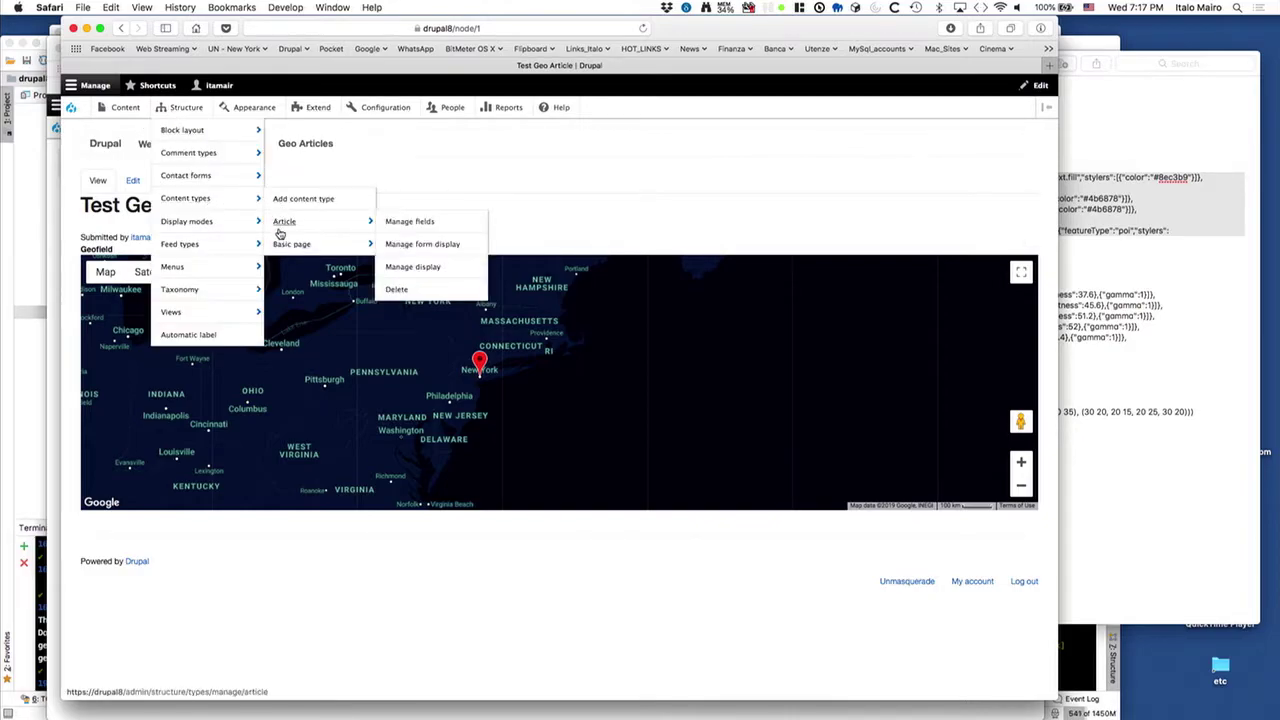
left_click(435, 266)
scroll(820, 466, "down", 2)
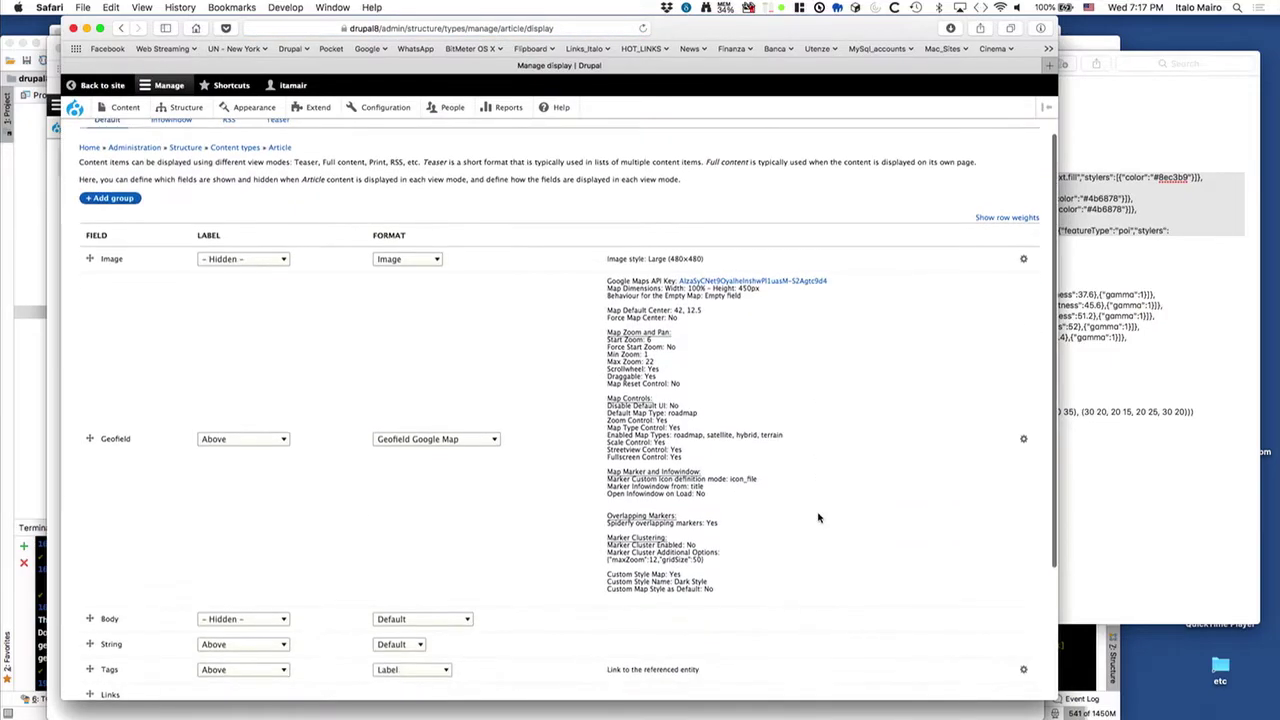
left_click(1022, 443)
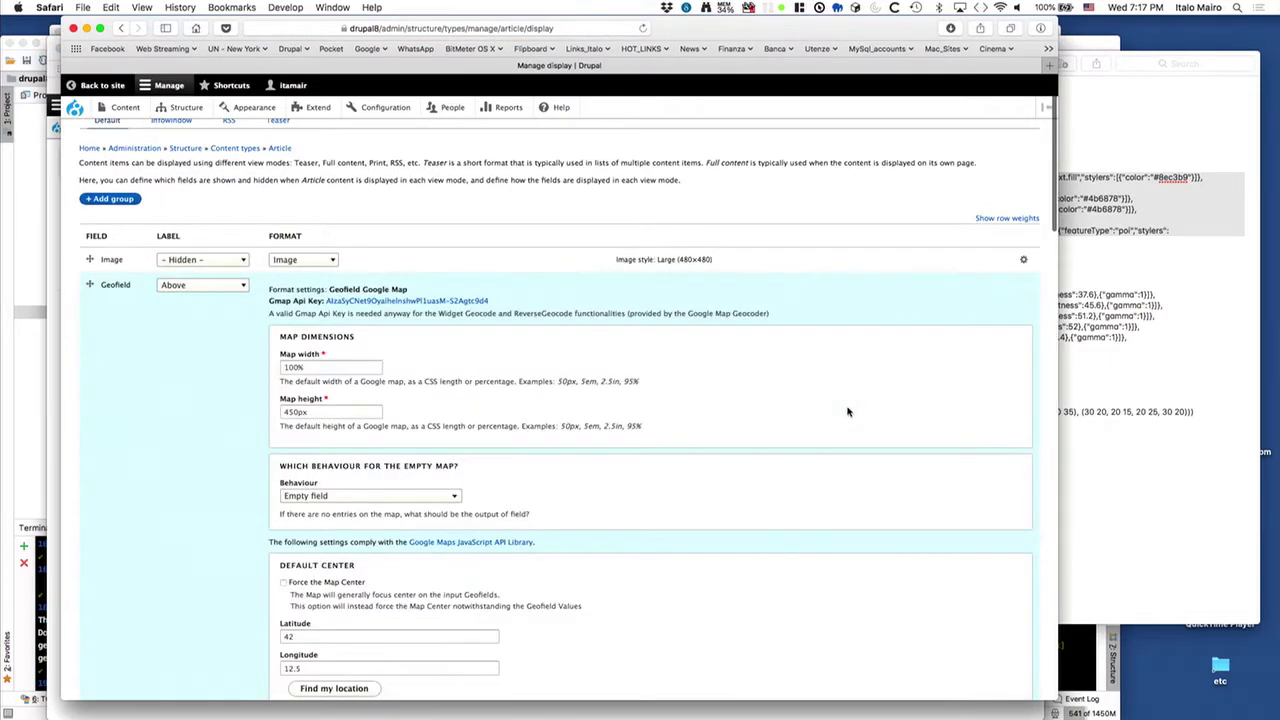
Step: Review the Geofield Google Map format settings, from the map controls and marker options down to the custom styled map
scroll(848, 410, "down", 5)
scroll(846, 410, "down", 10)
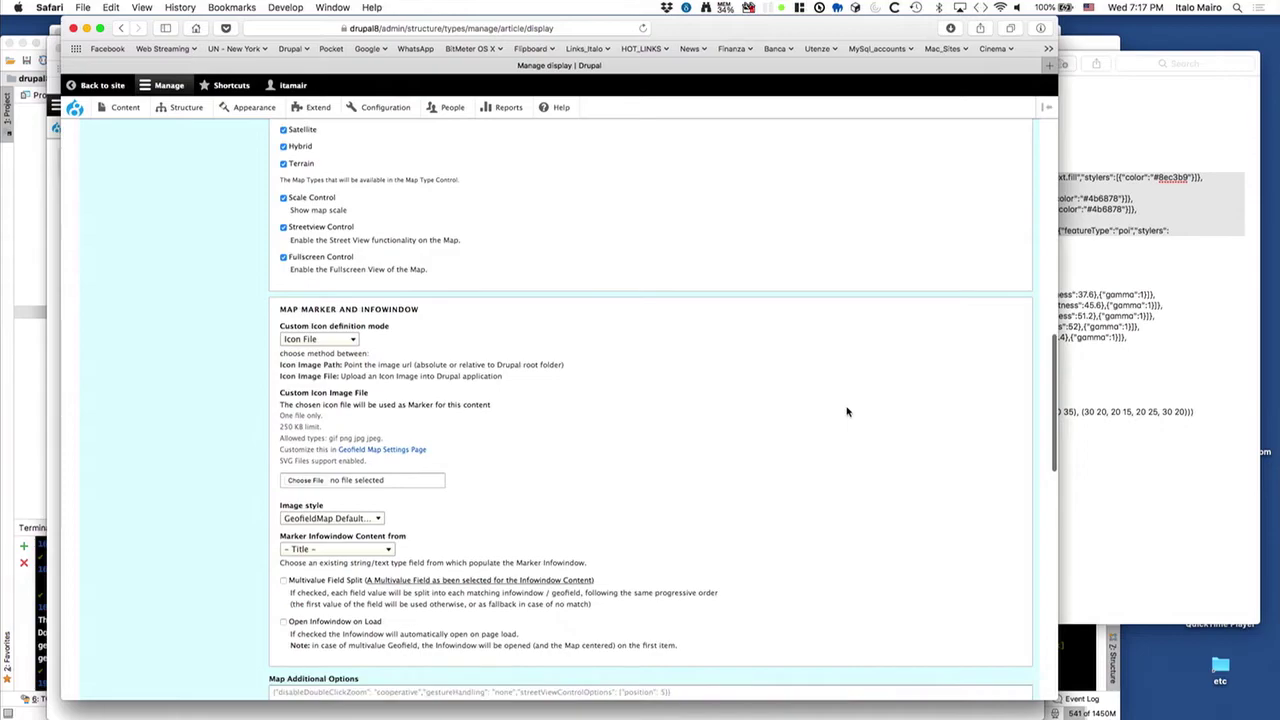
scroll(846, 410, "up", 6)
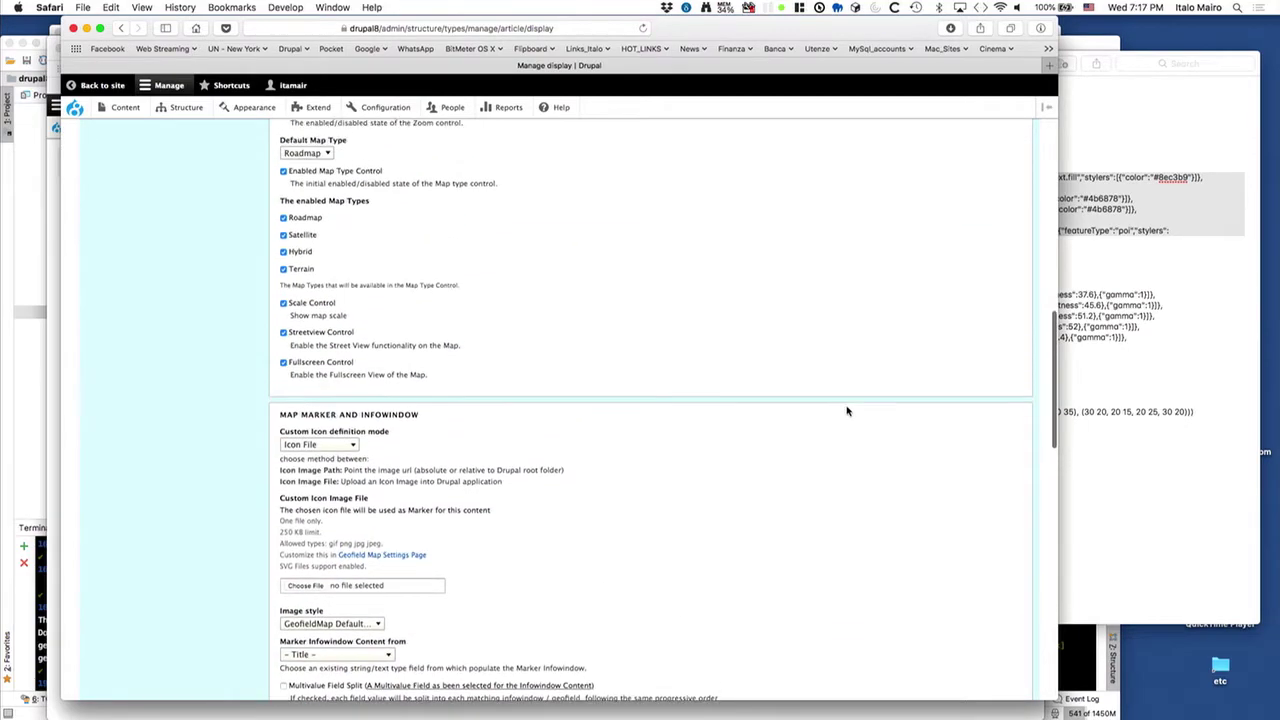
scroll(846, 410, "up", 3)
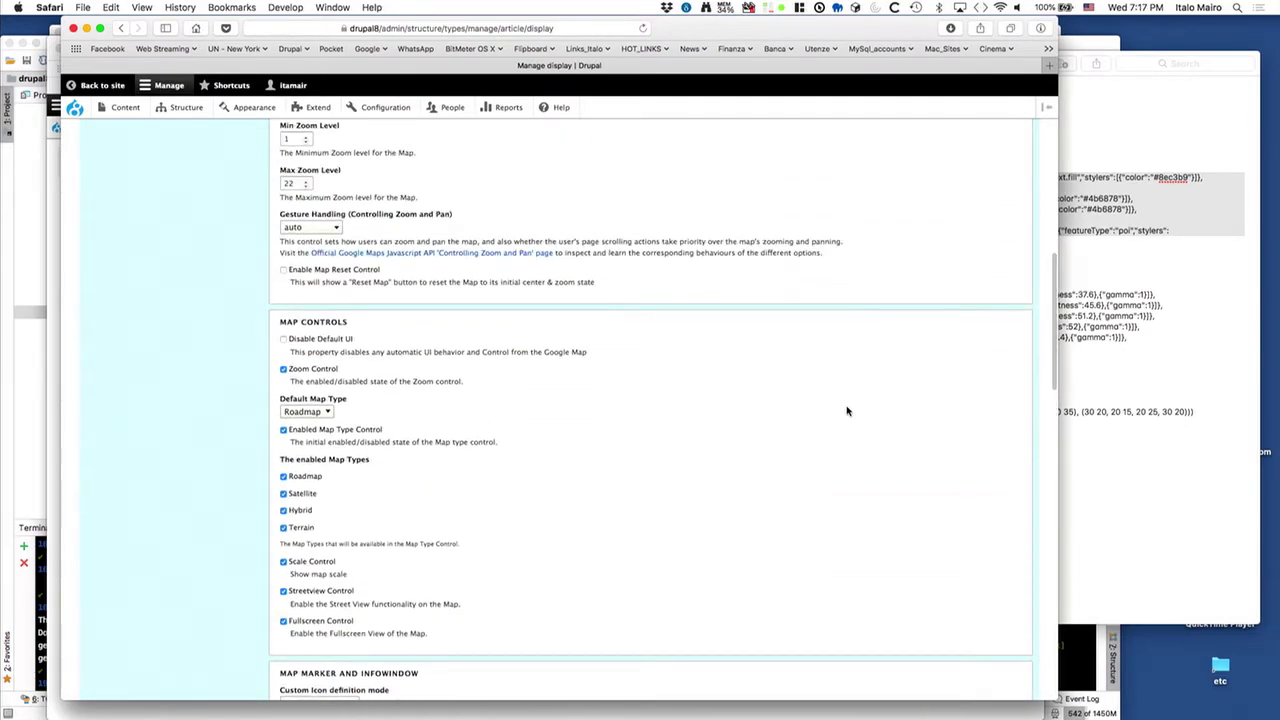
scroll(846, 410, "down", 7)
scroll(846, 410, "down", 4)
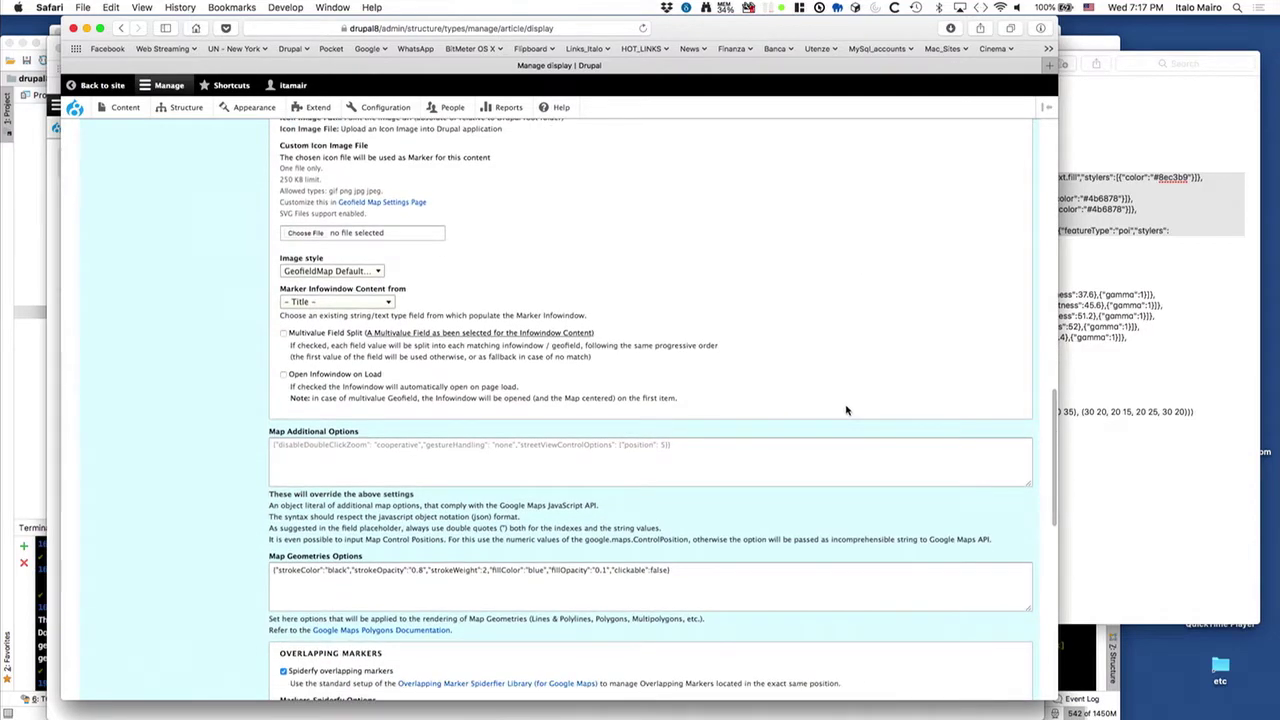
scroll(846, 410, "down", 2)
scroll(840, 418, "down", 8)
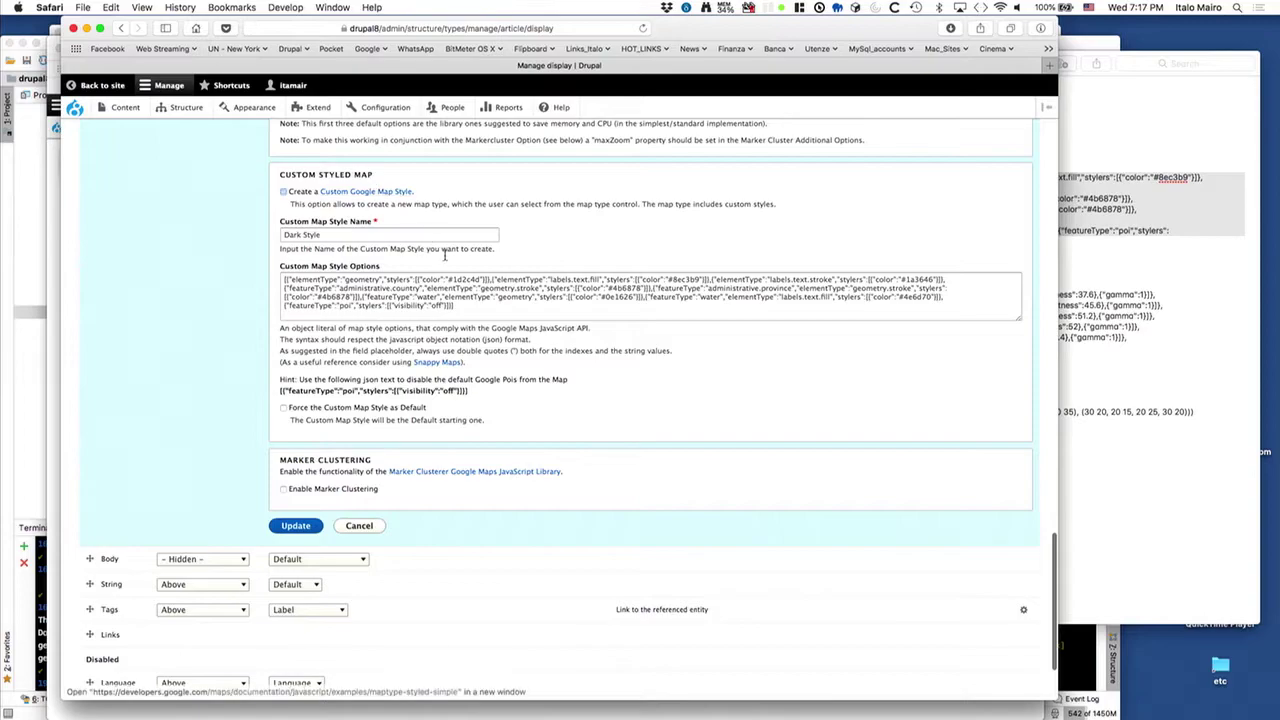
Step: Open the Snazzy Maps site linked under Custom Map Style Options and browse its popular and recent styles
left_click(439, 365)
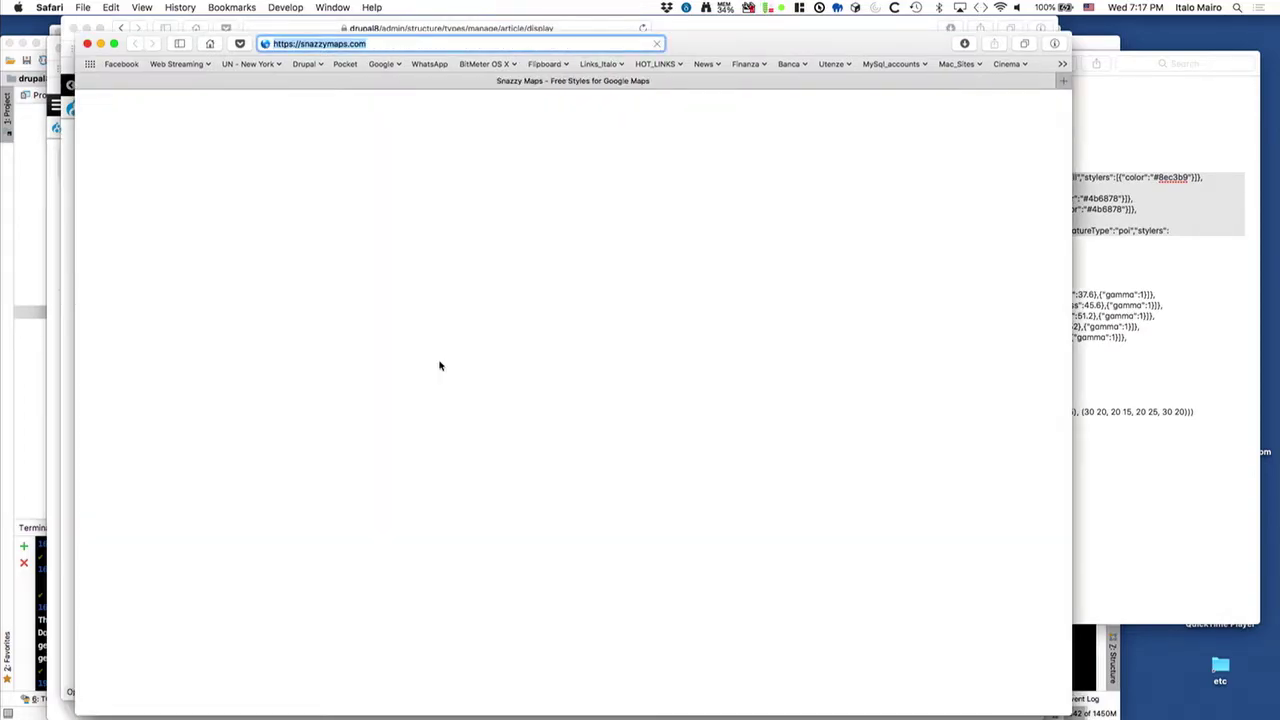
scroll(660, 318, "down", 5)
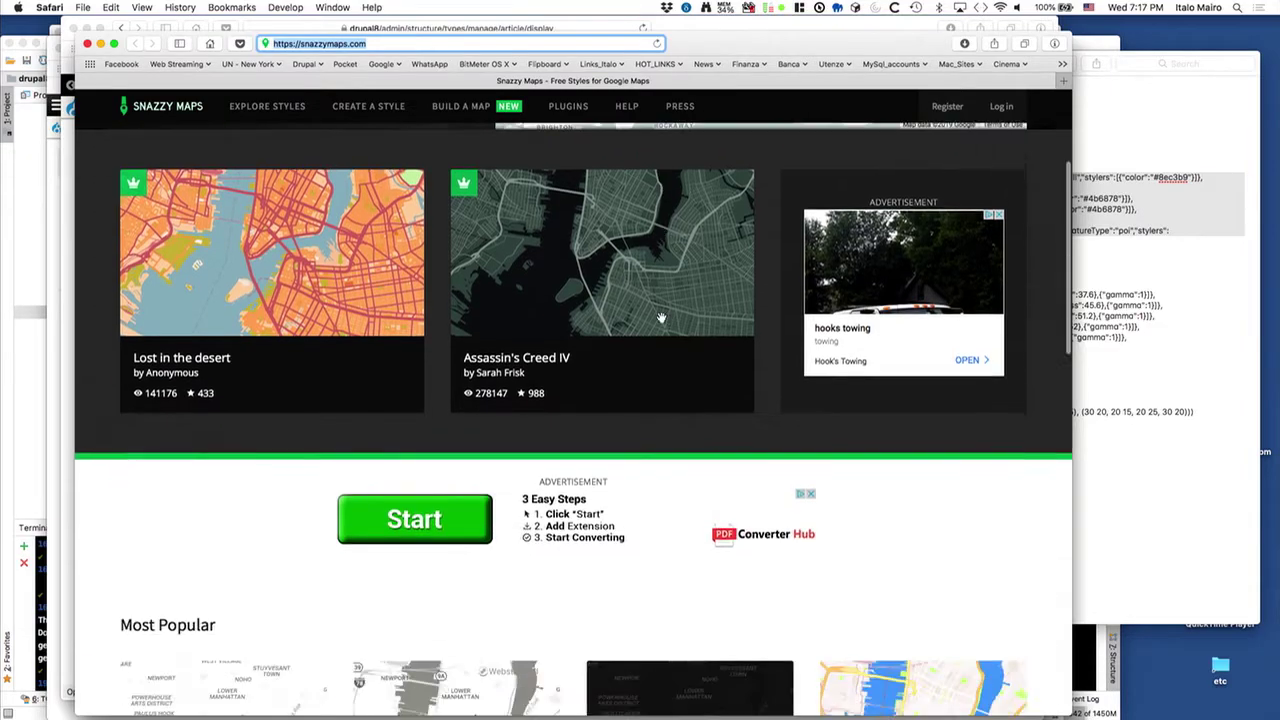
scroll(660, 318, "down", 5)
scroll(660, 318, "up", 4)
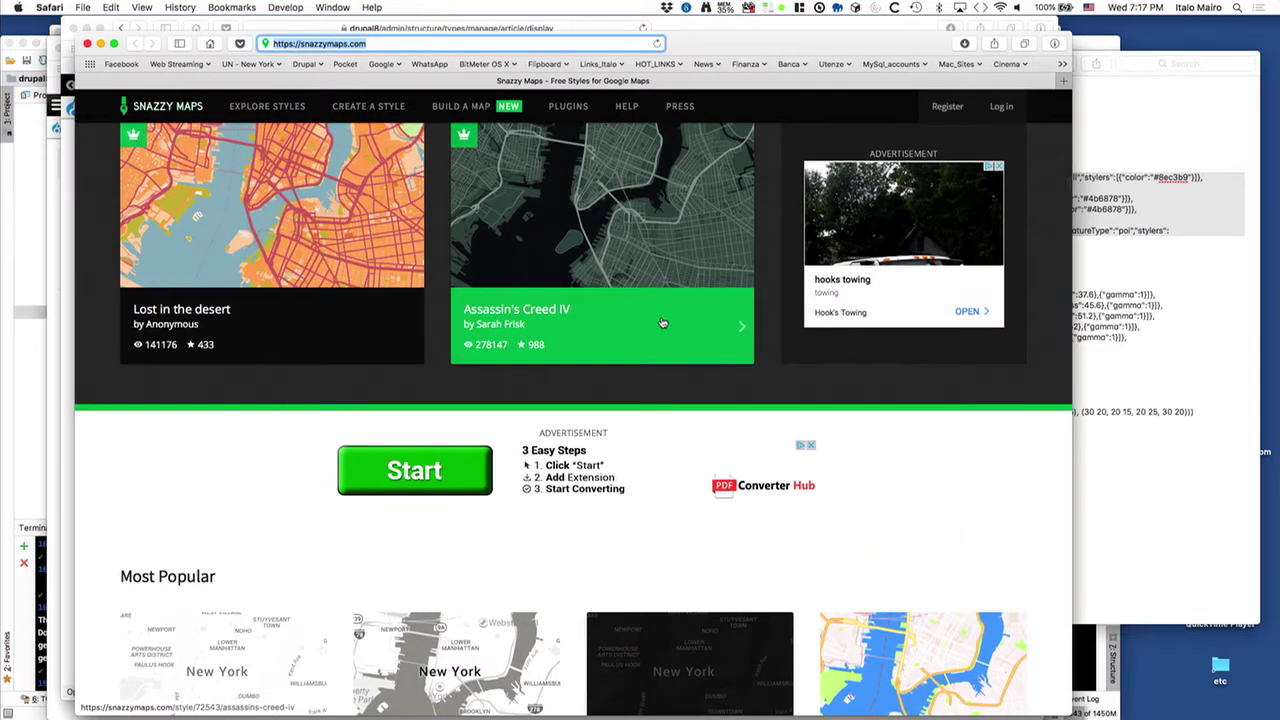
scroll(662, 322, "down", 10)
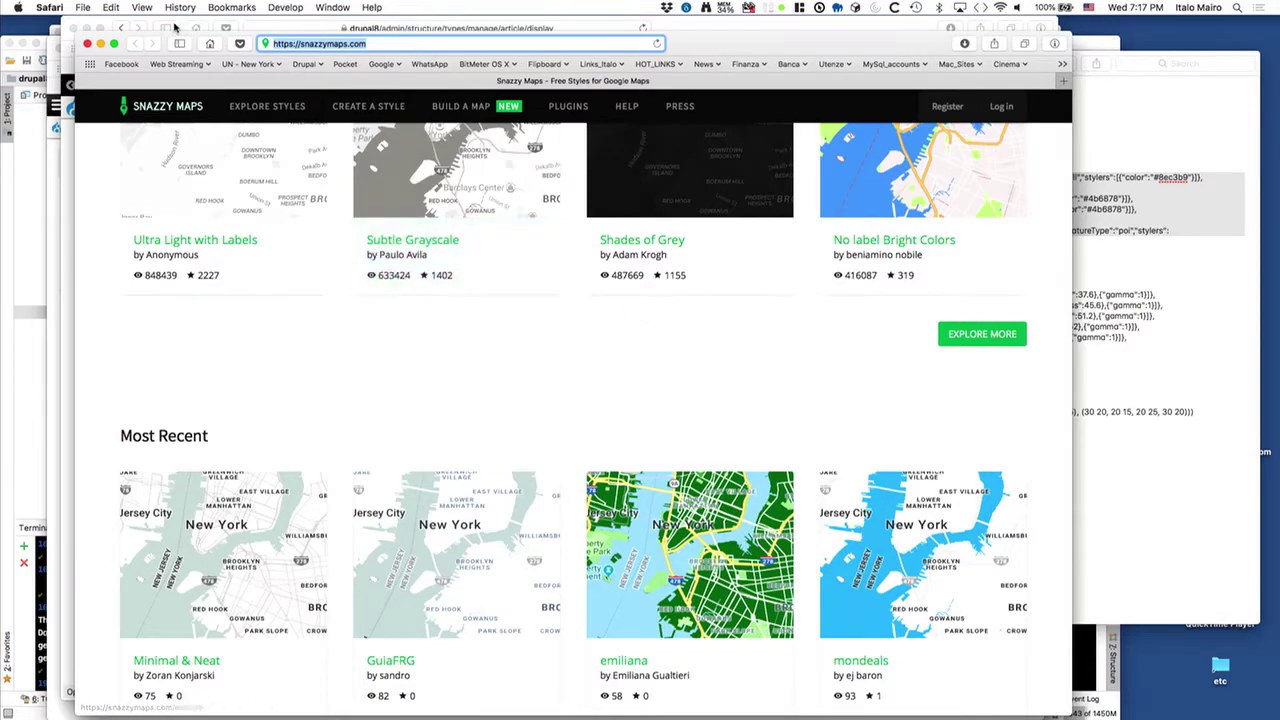
Step: Return to the Drupal window, go back to the site and look over the Geo Articles listing page
left_click(68, 130)
scroll(194, 354, "up", 10)
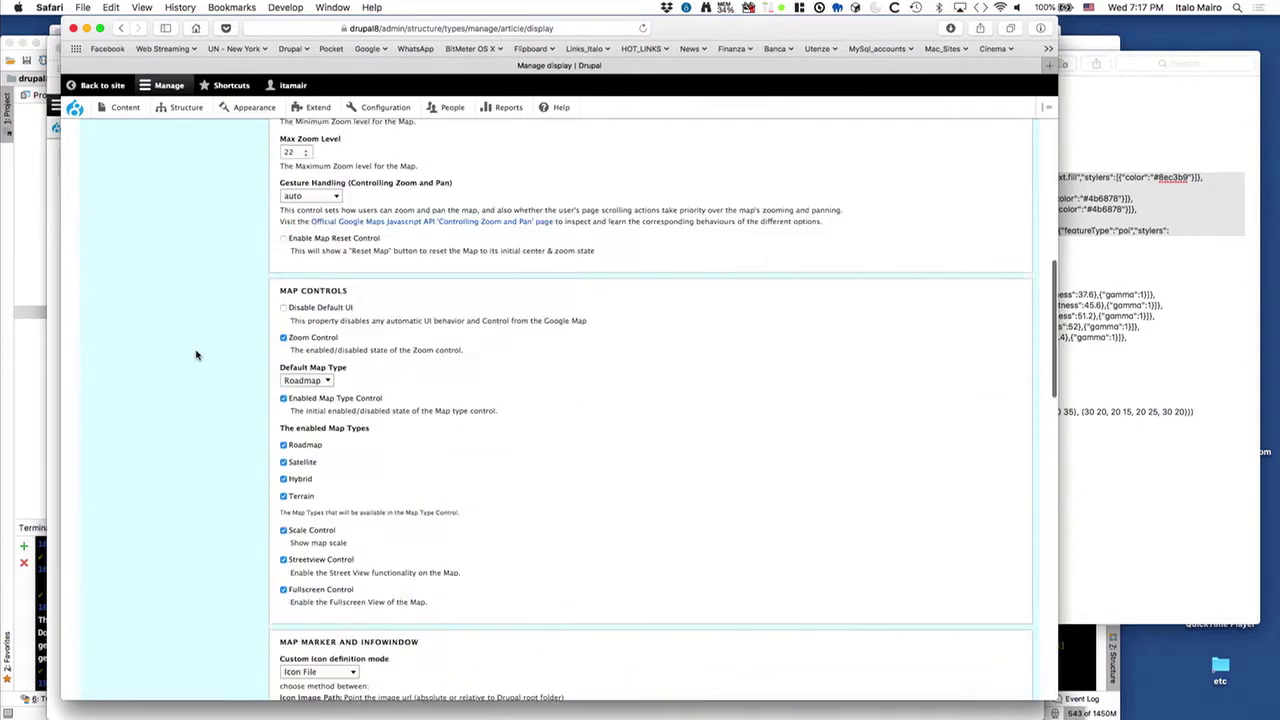
left_click(78, 118)
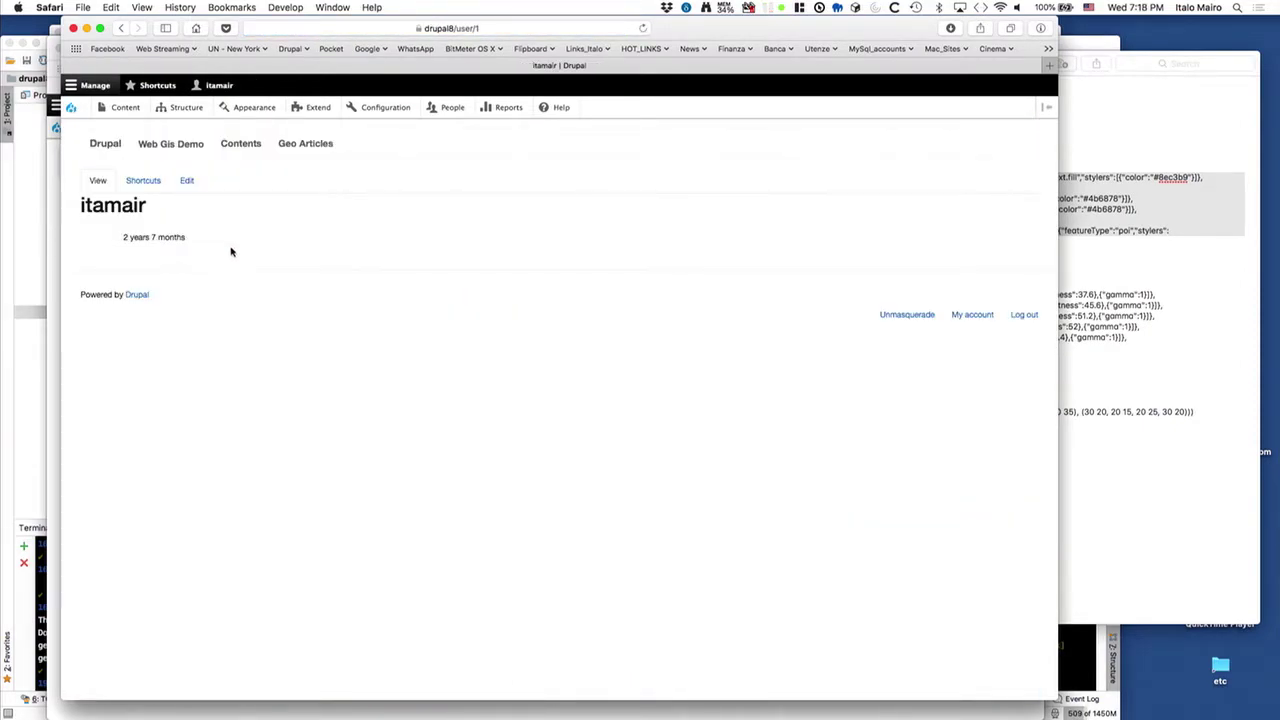
left_click(311, 152)
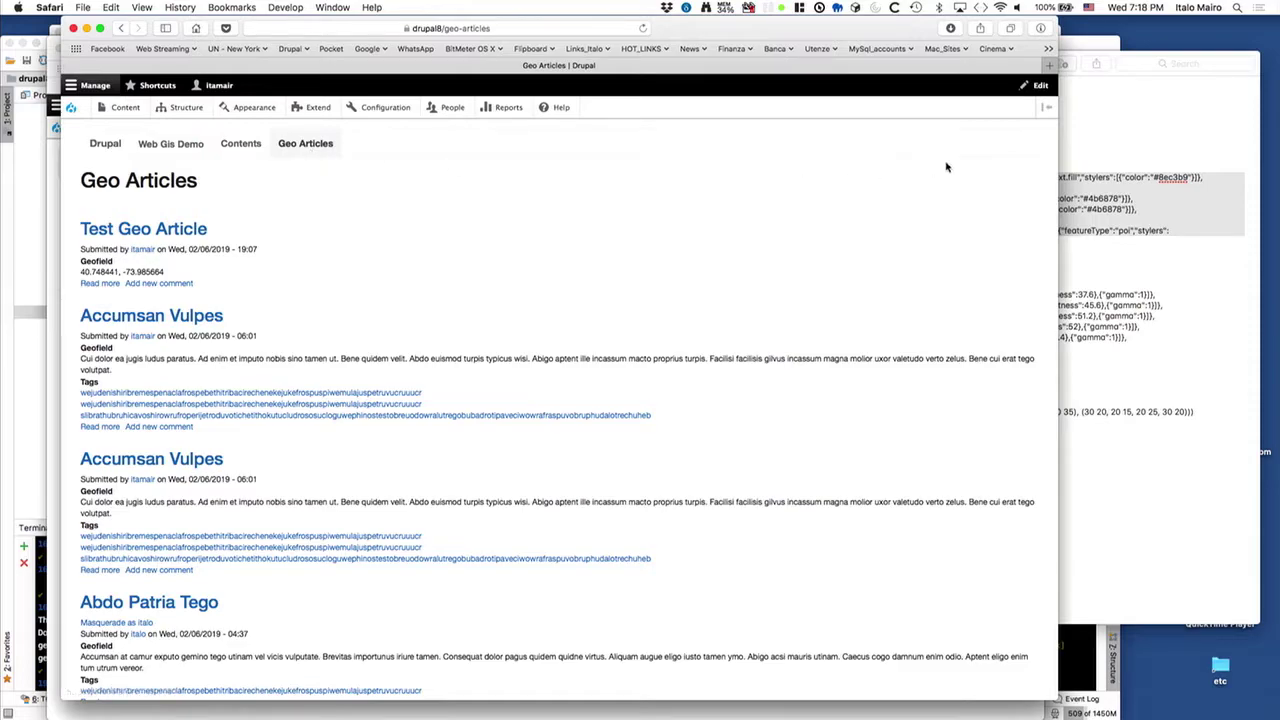
scroll(1028, 189, "down", 2)
scroll(1029, 189, "up", 2)
scroll(1020, 152, "down", 3)
scroll(1022, 153, "up", 3)
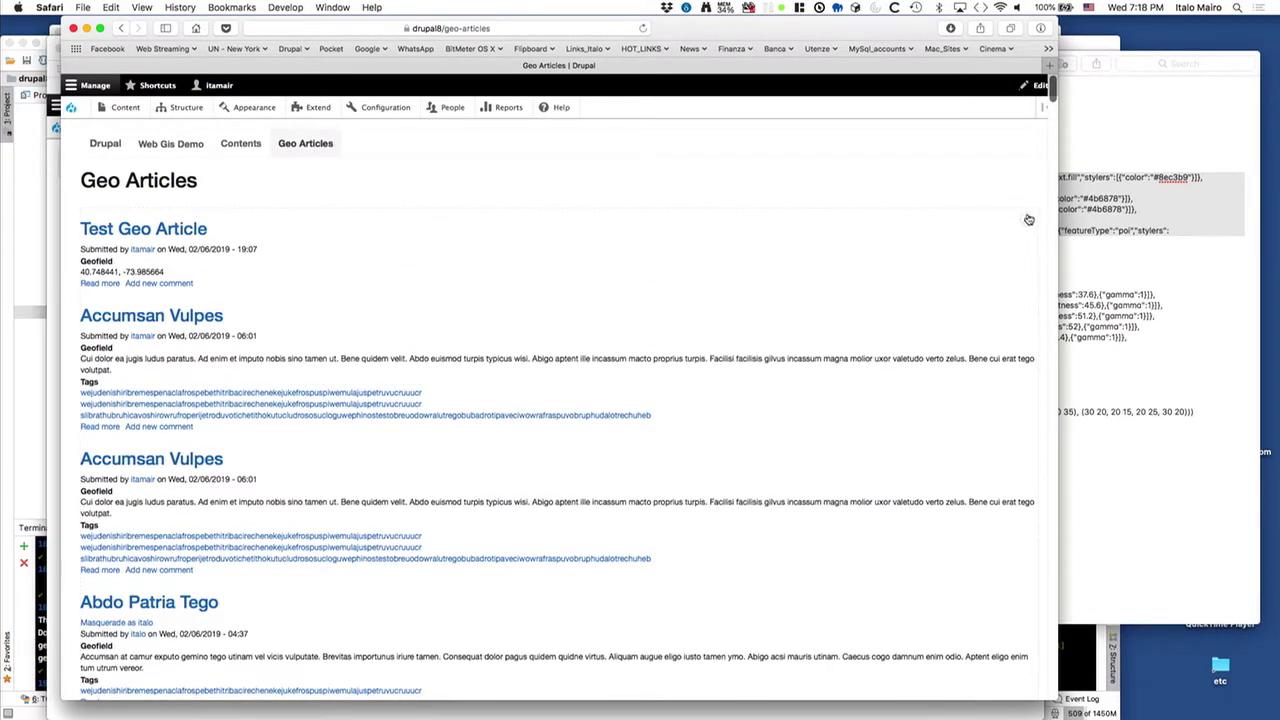
Step: Edit the Geo Articles view and change its format to Geofield Google Map for all displays
left_click(1028, 218)
left_click(1012, 237)
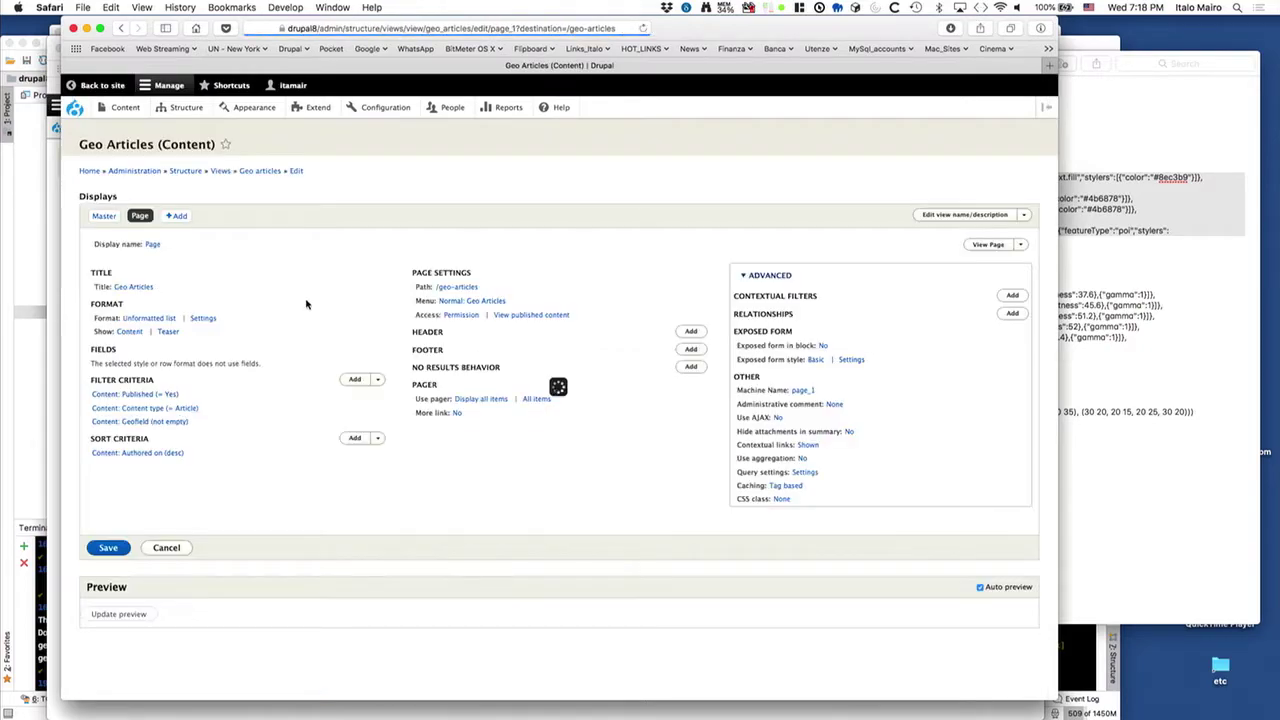
left_click(149, 318)
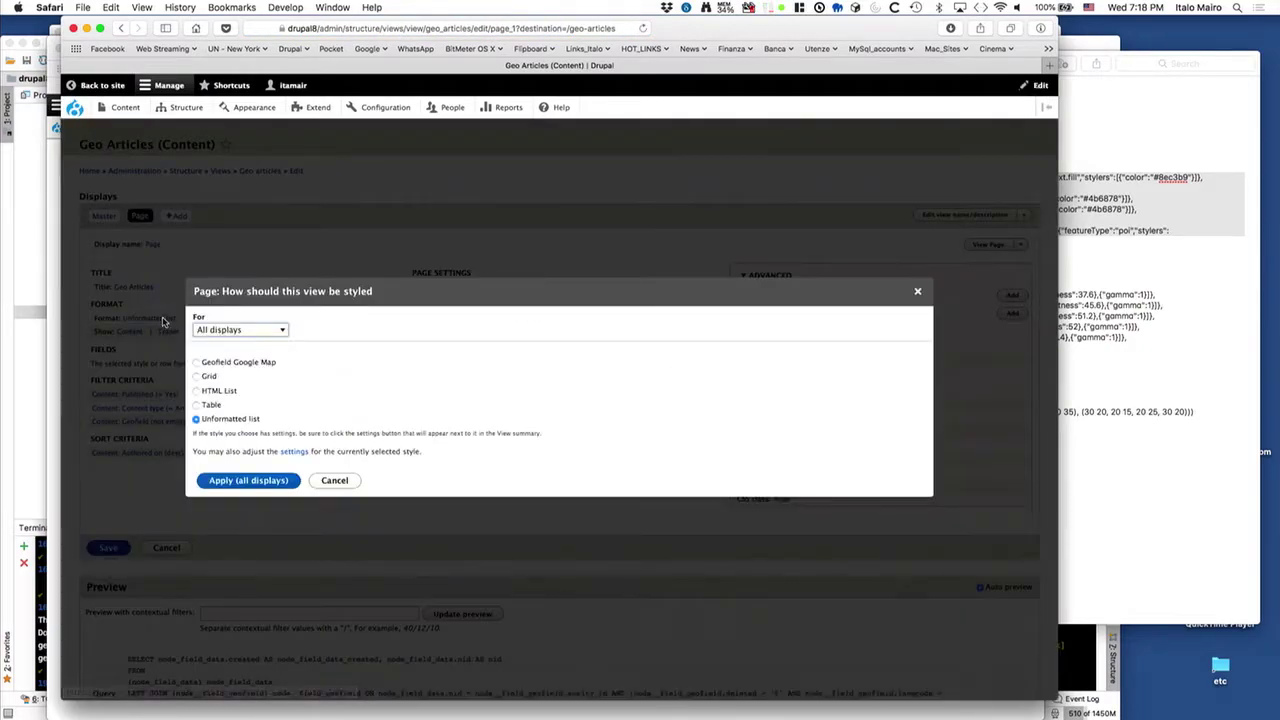
left_click(233, 363)
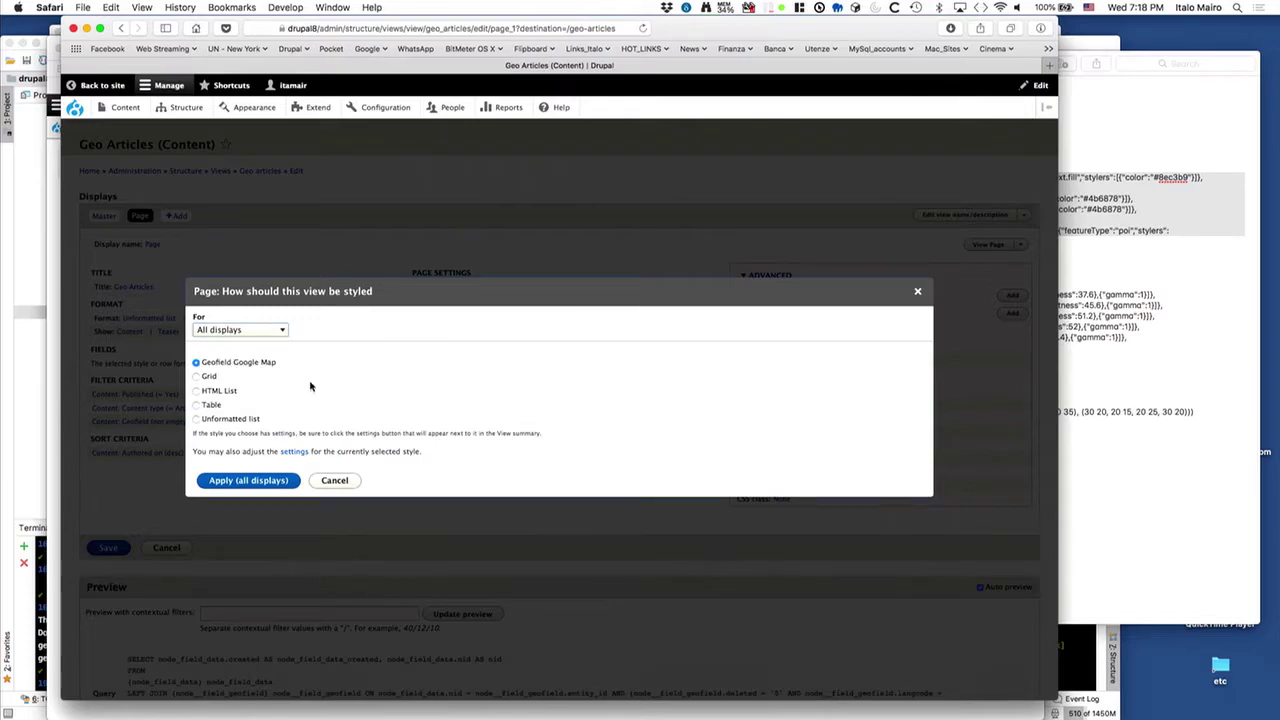
left_click(254, 481)
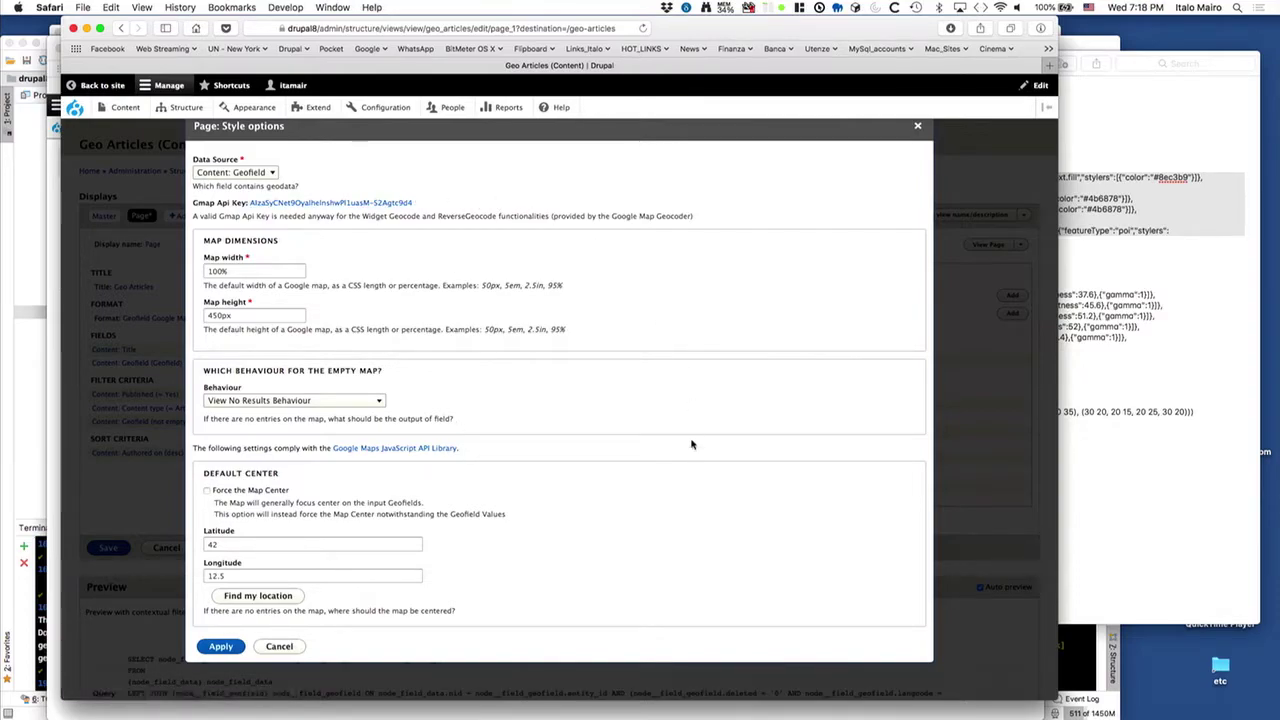
Step: Review the map style options and set Marker Infowindow Content from to Rendered node entity
scroll(689, 443, "down", 8)
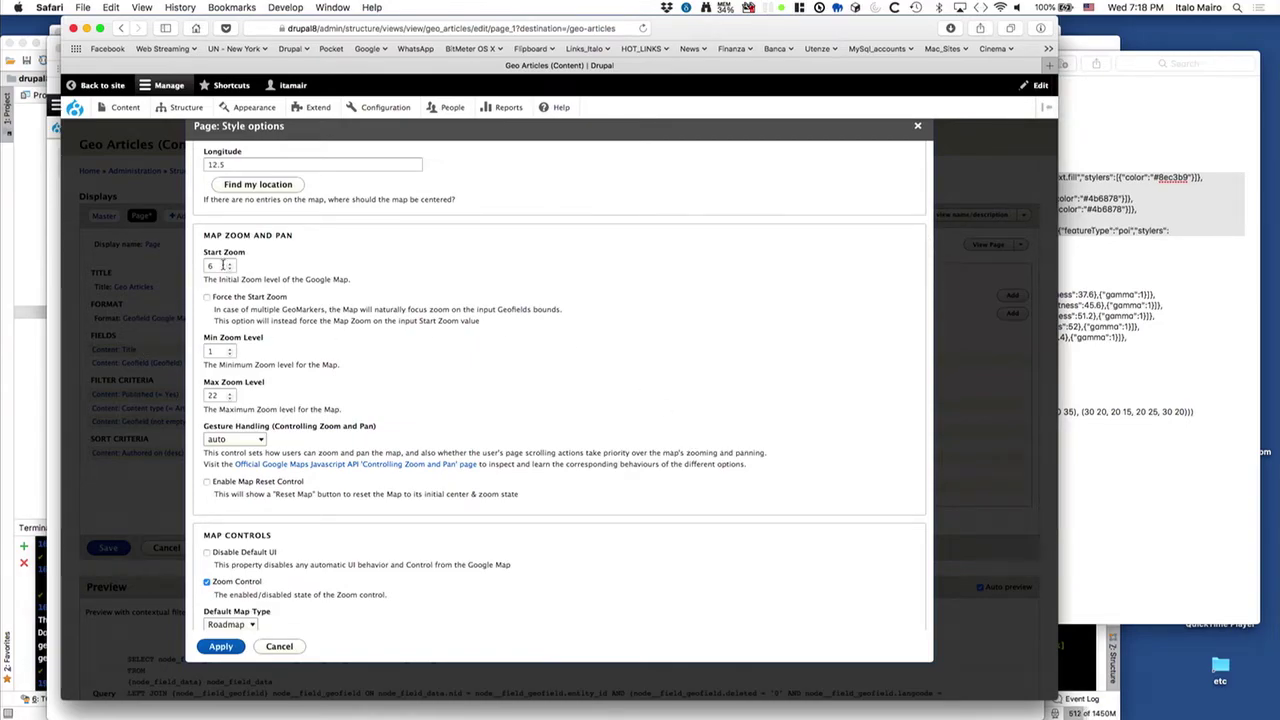
left_click(222, 265)
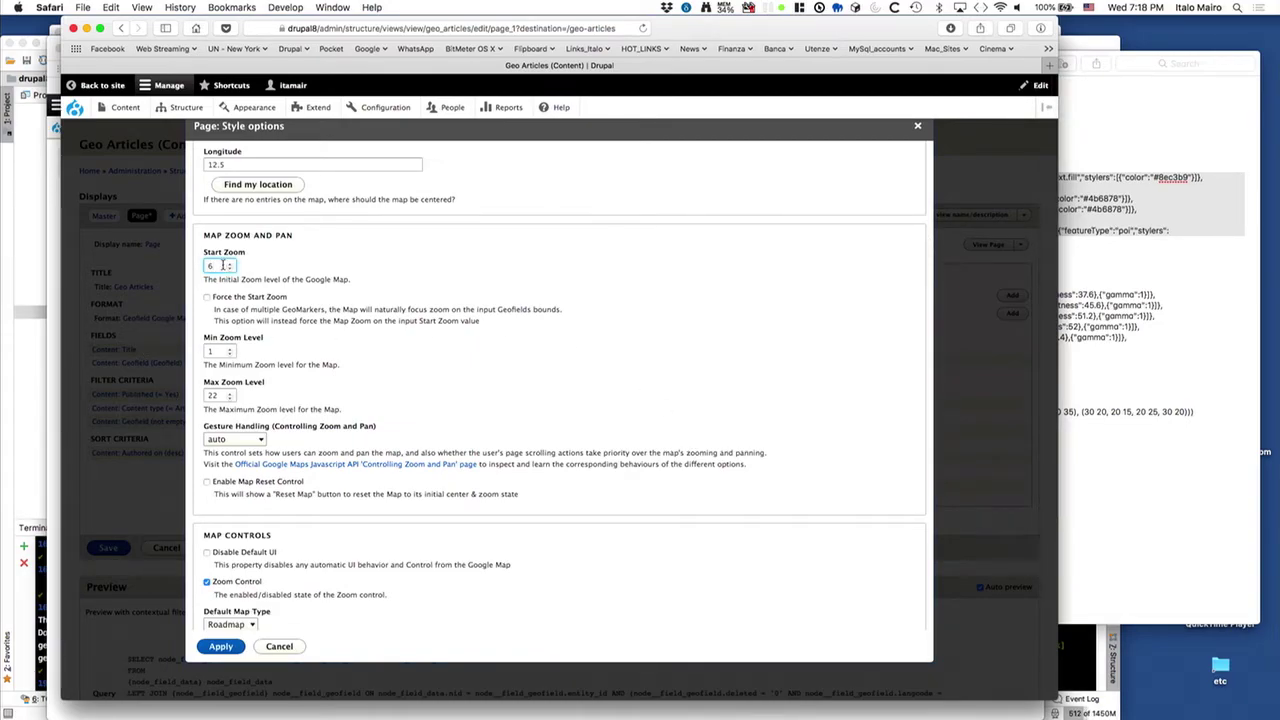
scroll(546, 404, "down", 3)
scroll(546, 404, "down", 6)
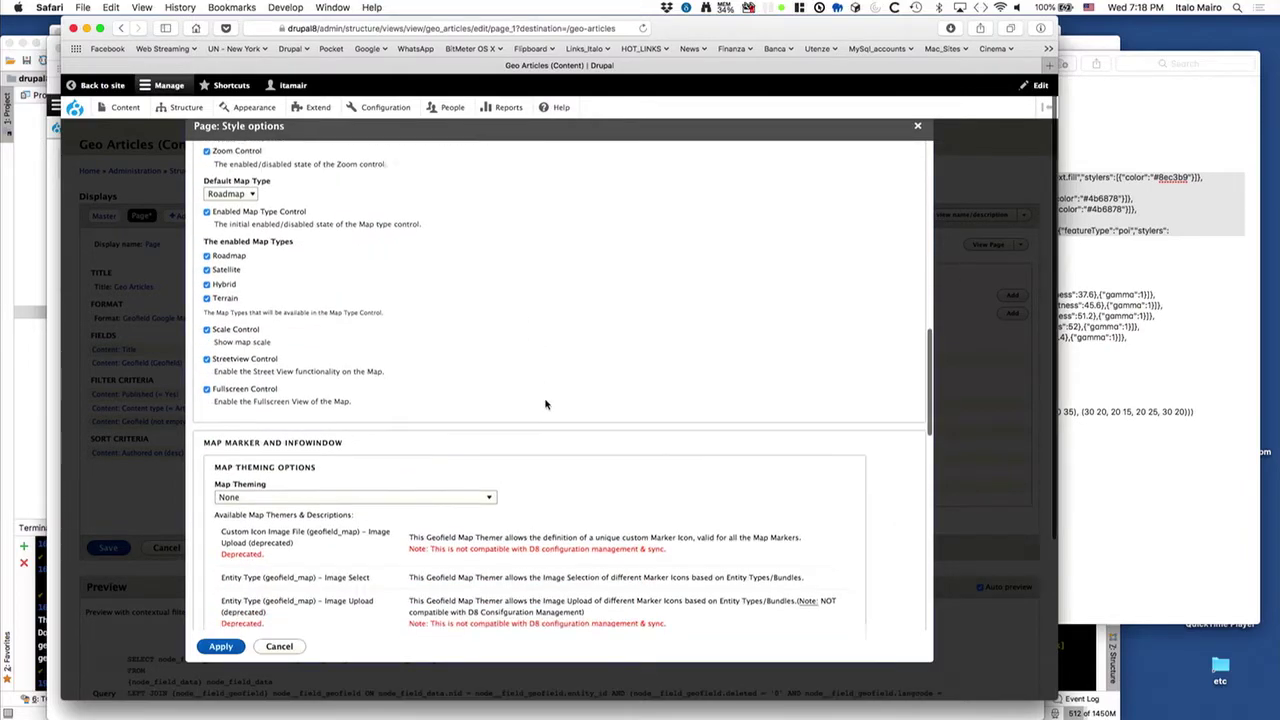
scroll(546, 404, "down", 4)
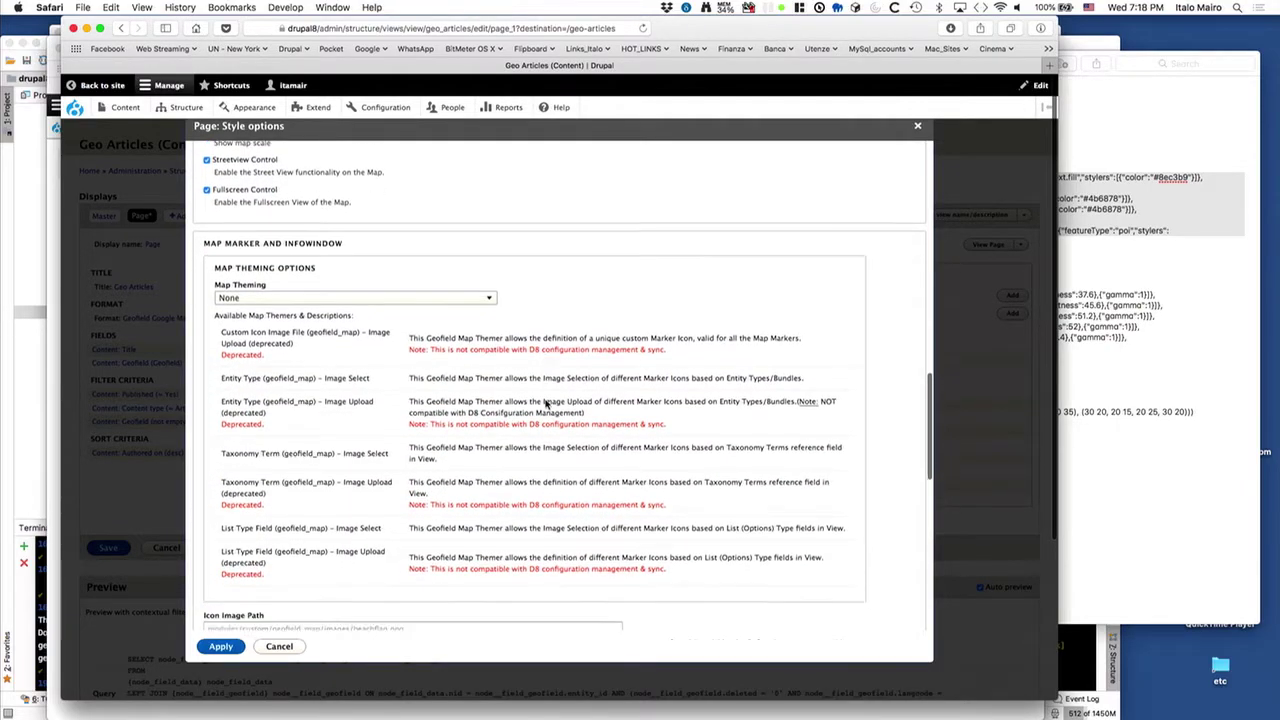
scroll(644, 460, "down", 5)
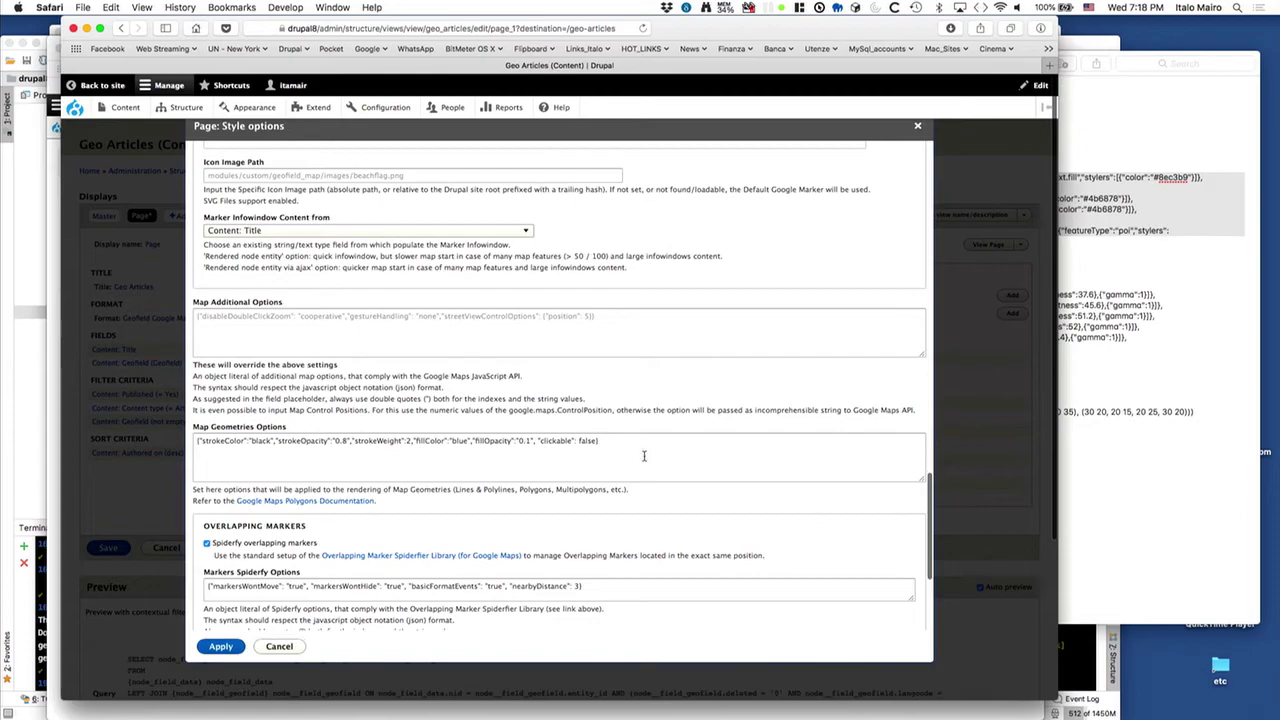
left_click(380, 232)
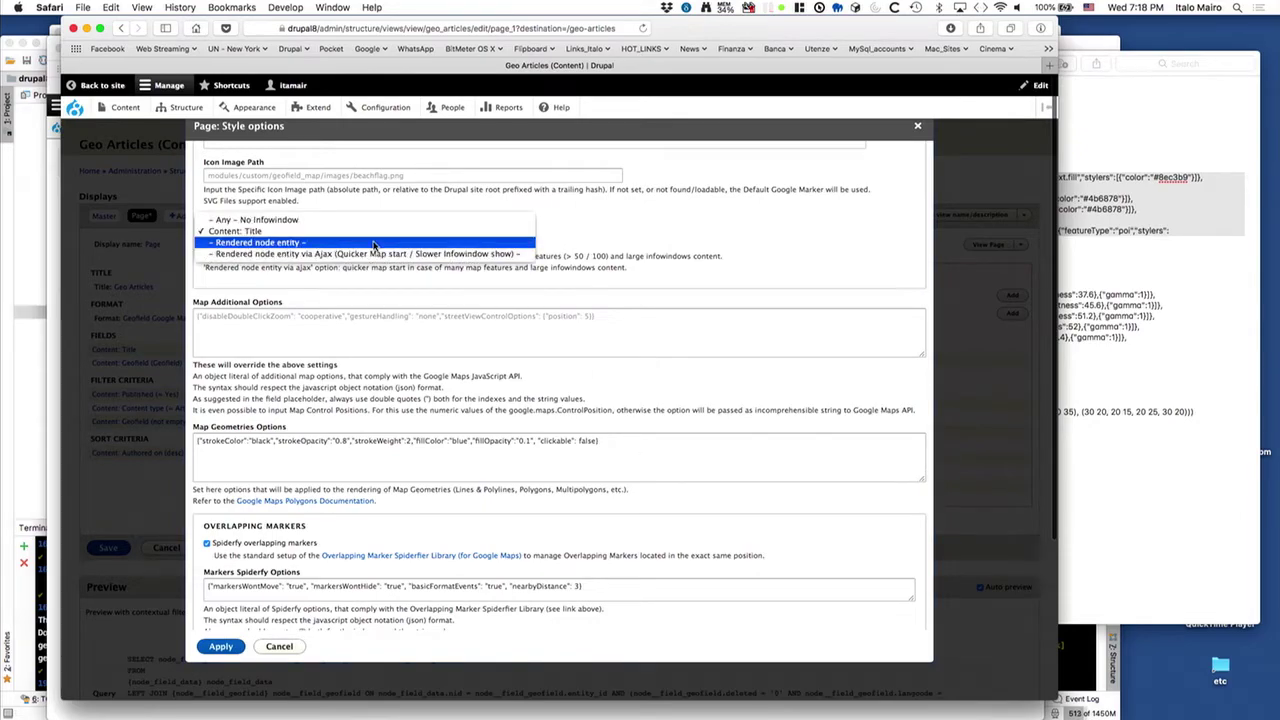
left_click(380, 242)
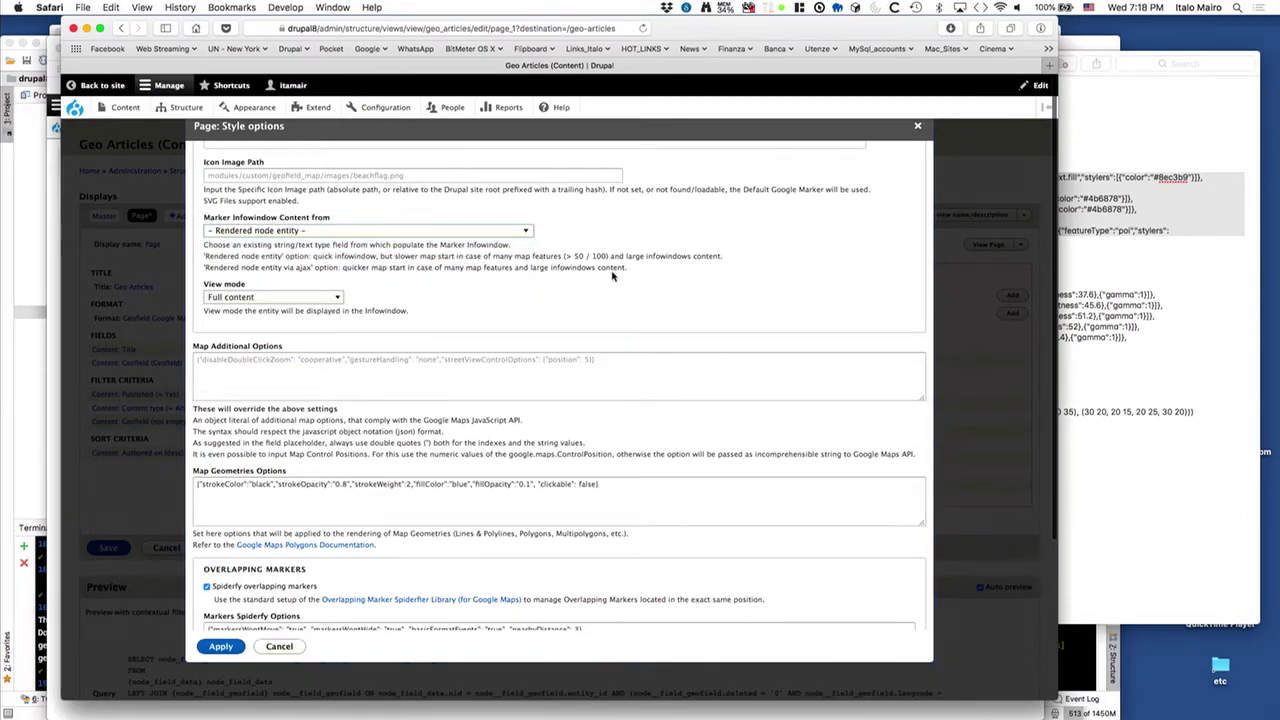
Step: Set the view mode of the rendered node in the marker infowindow to Infowindow
scroll(680, 252, "up", 7)
scroll(680, 565, "down", 3)
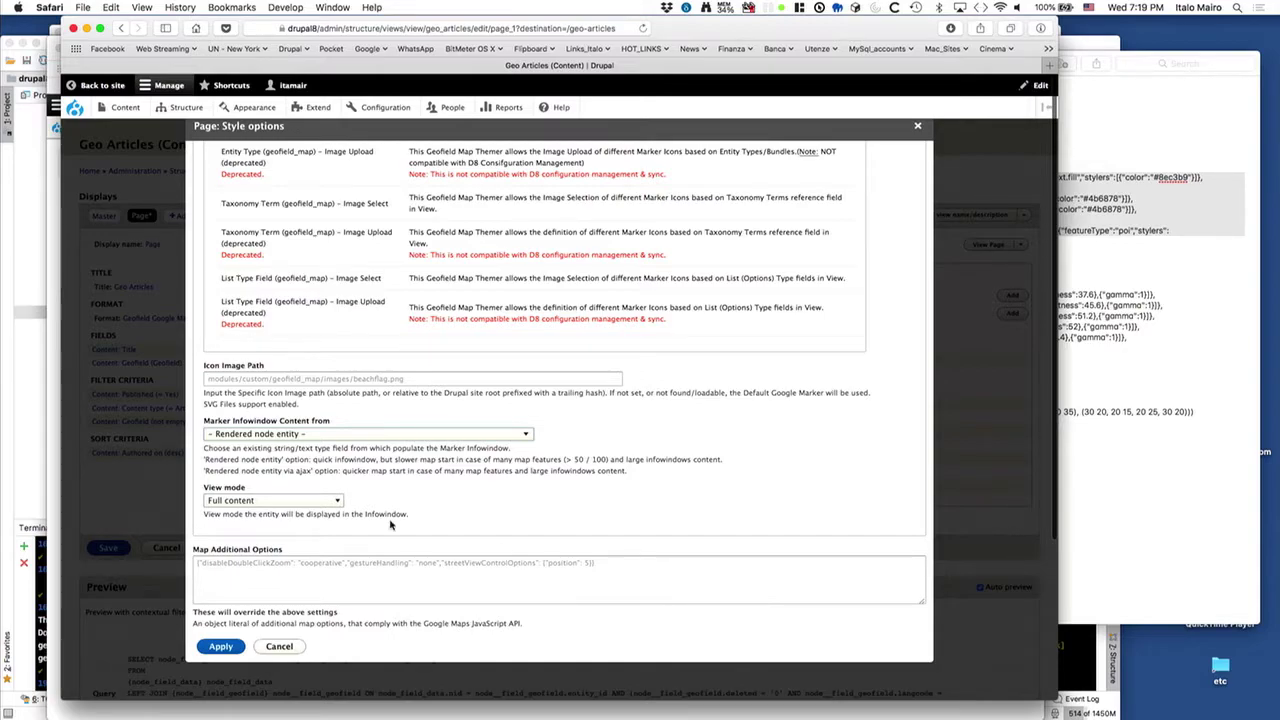
left_click(310, 503)
left_click(297, 524)
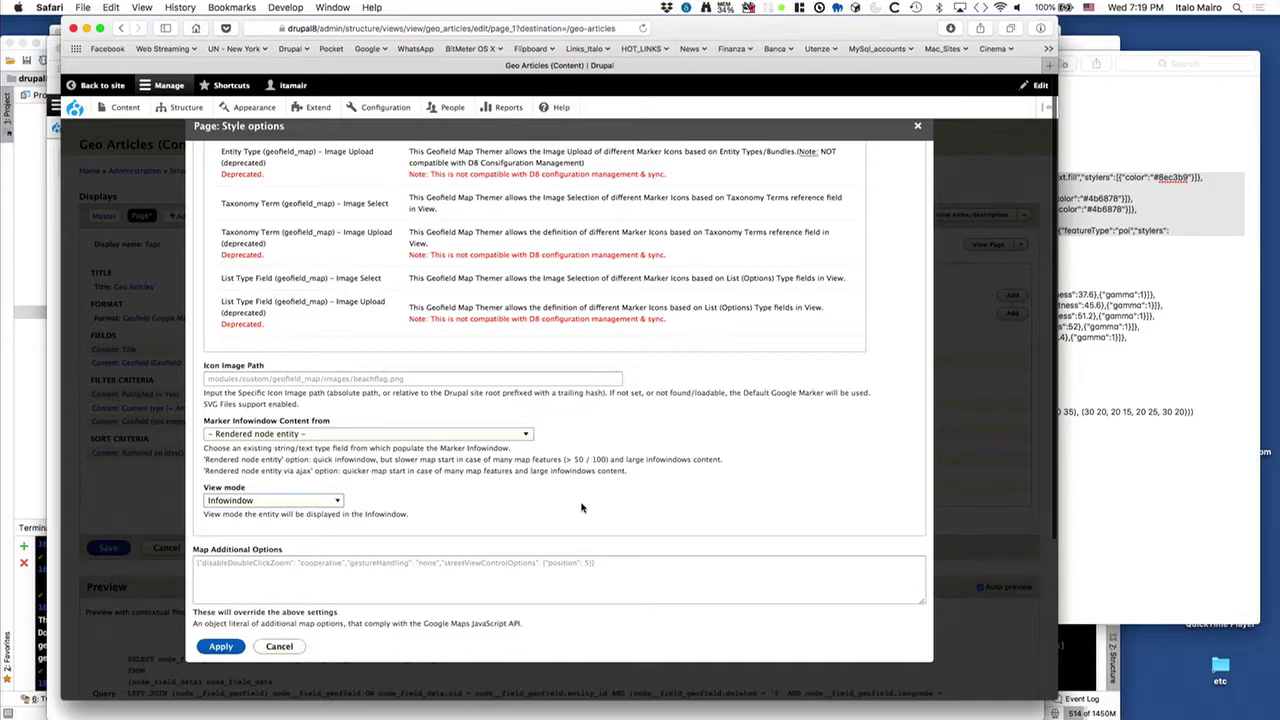
Step: Set Map Theming to Custom Icon Image File (geofield_map) – Image Upload (deprecated) and enable marker clustering
scroll(582, 508, "down", 3)
scroll(586, 503, "up", 6)
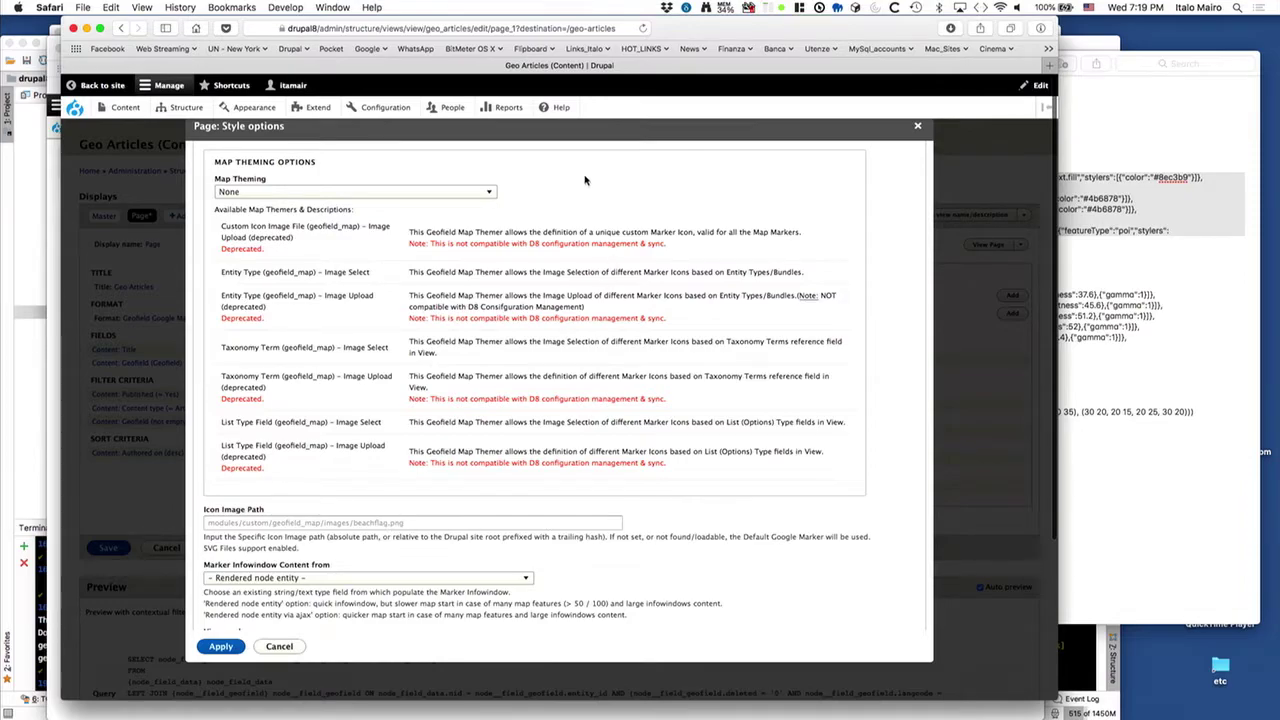
left_click(348, 192)
left_click(350, 204)
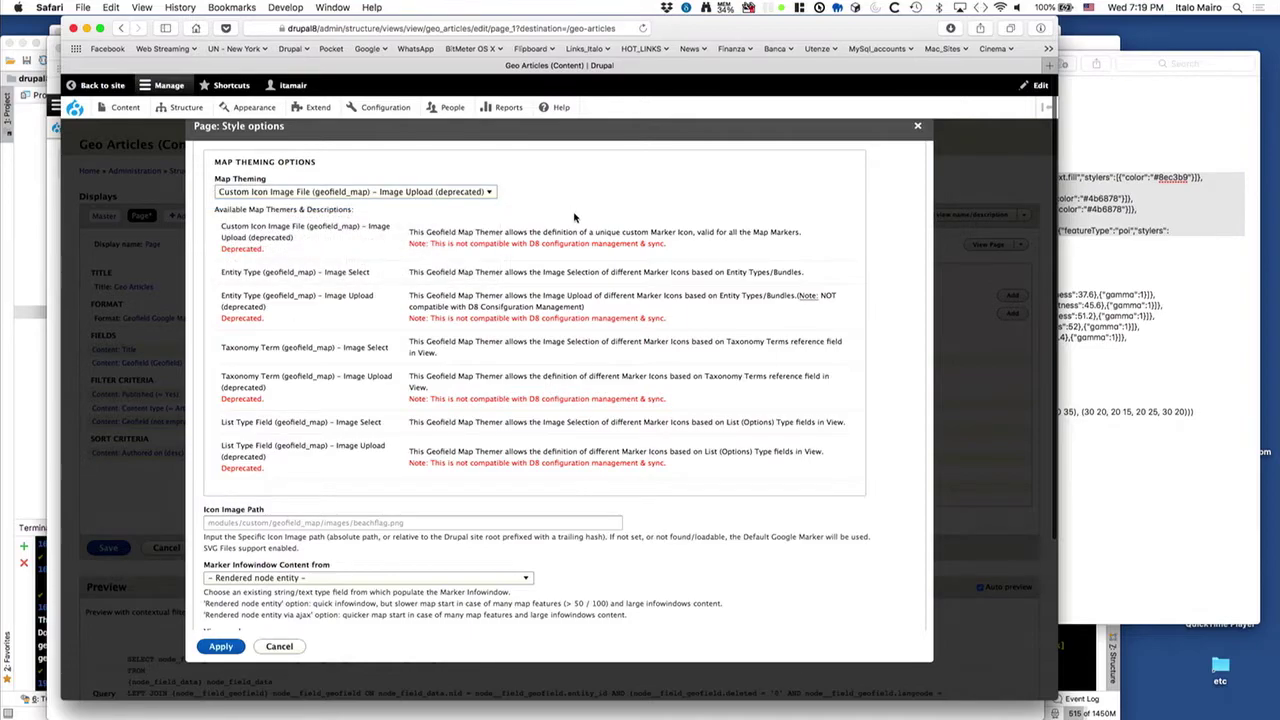
scroll(684, 288, "down", 10)
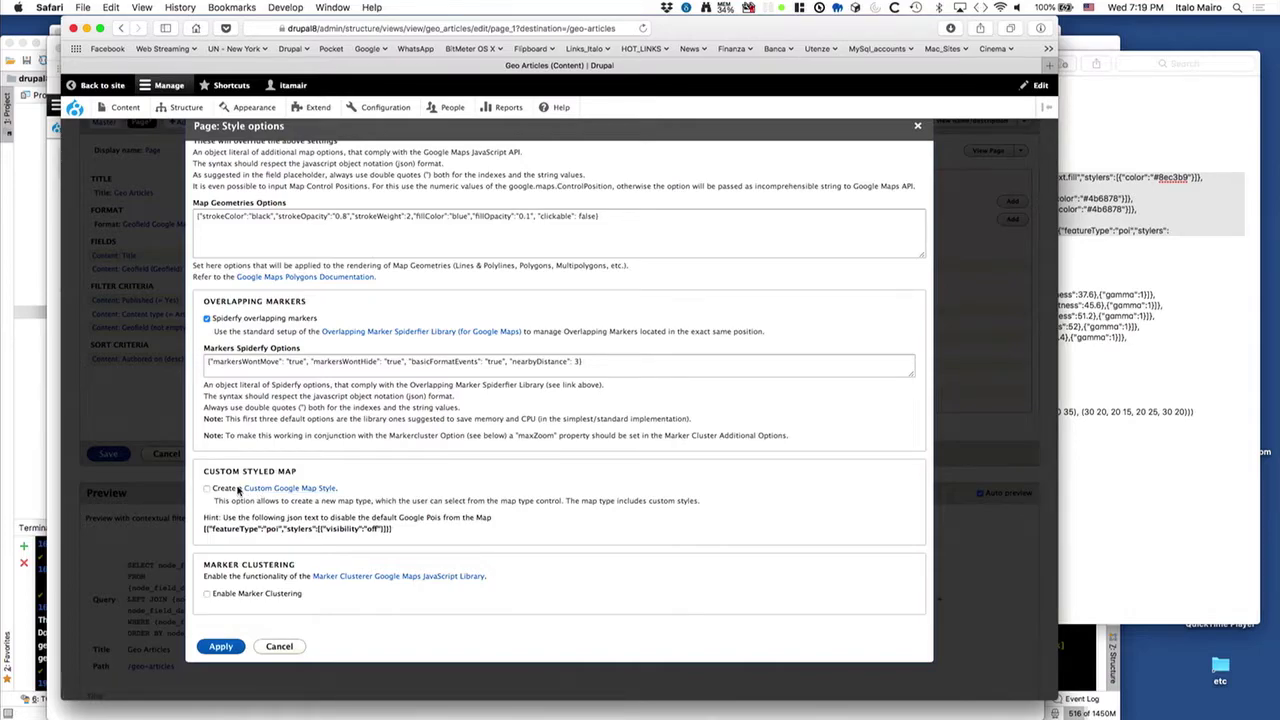
left_click(214, 593)
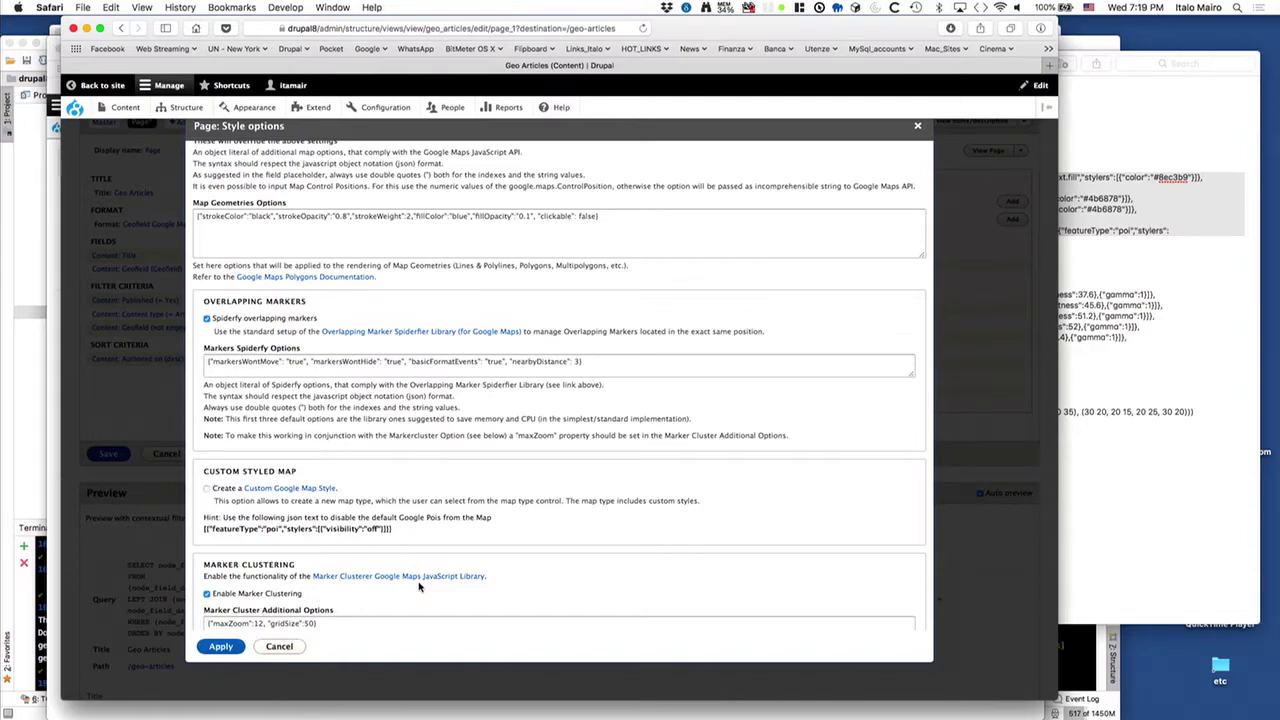
Step: Disable marker clustering in the map style options, apply them and save the Geo Articles view
left_click(207, 594)
left_click(220, 647)
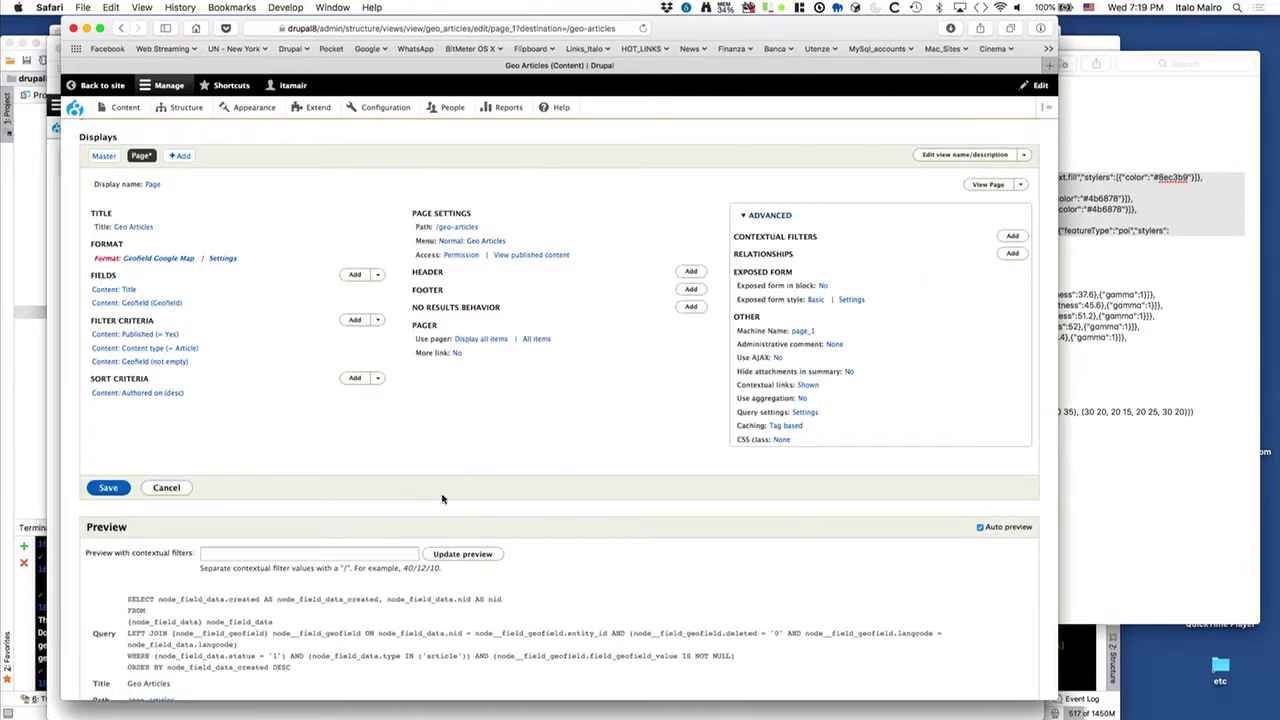
left_click(112, 489)
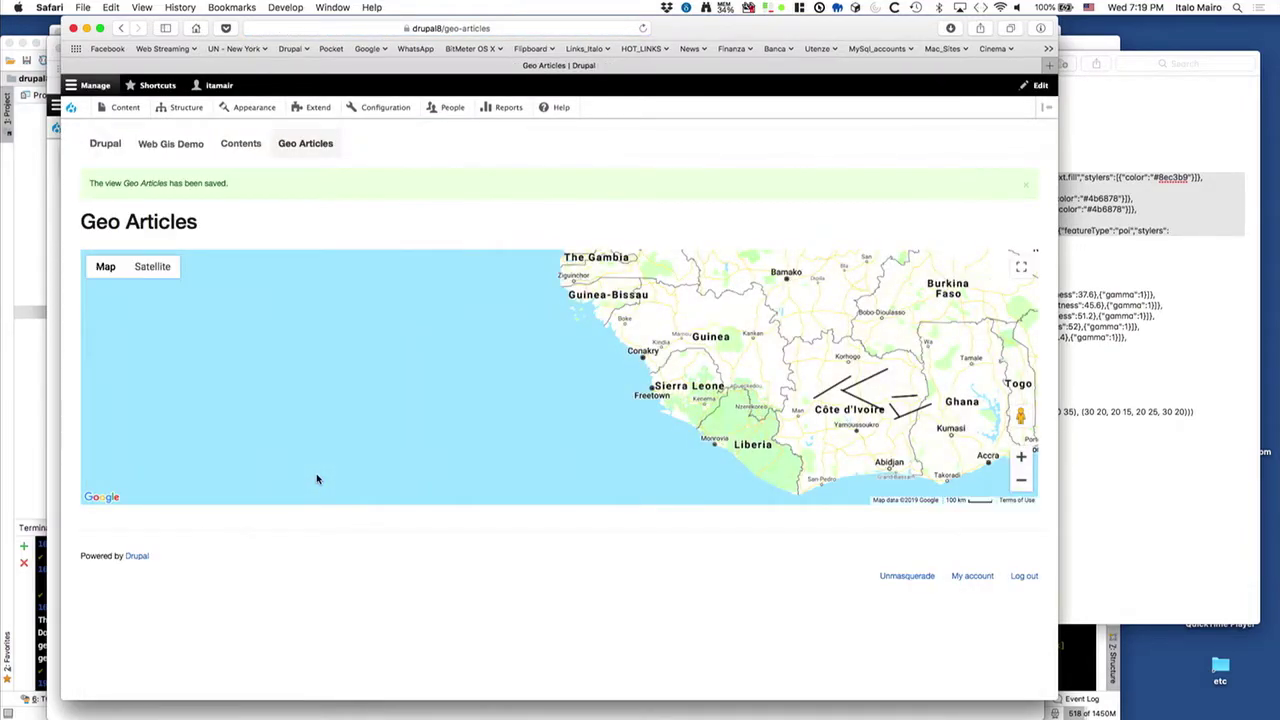
Step: Examine the markers and line geometries on the Geo Articles map at world scale and at close range
left_click(1021, 479)
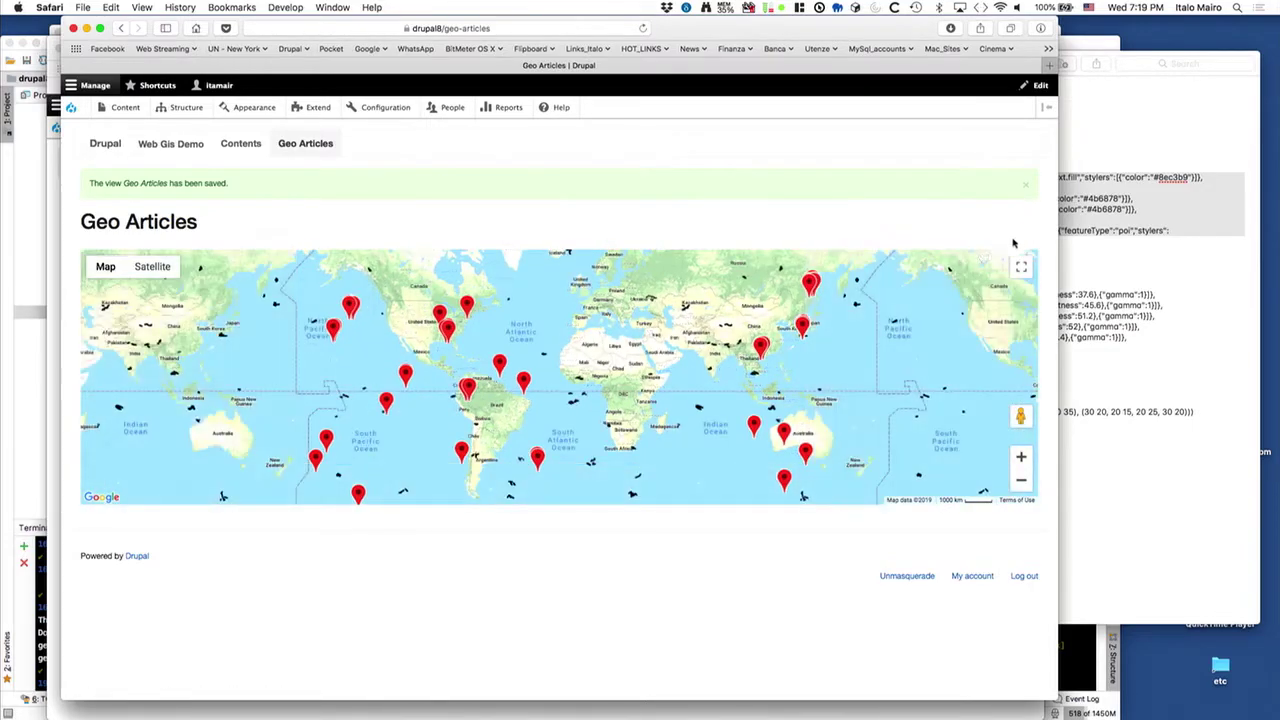
left_click_drag(597, 361, 672, 316)
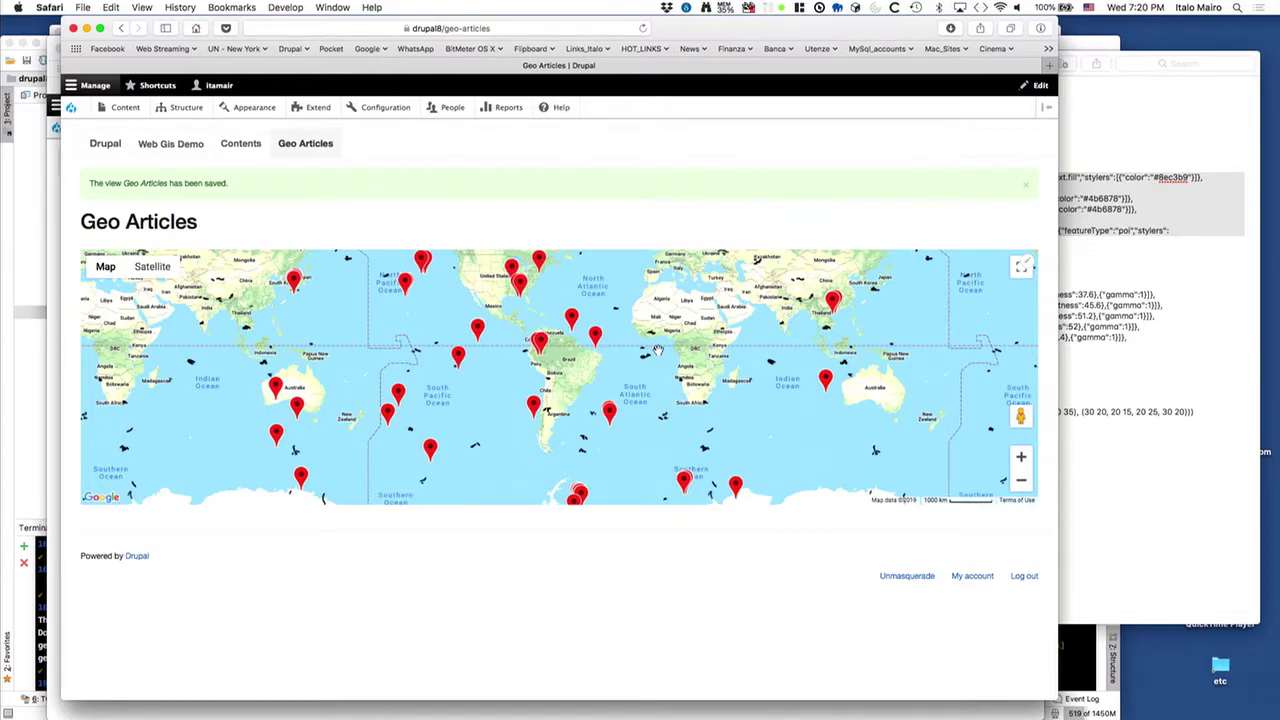
scroll(650, 350, "up", 3)
scroll(652, 347, "up", 5)
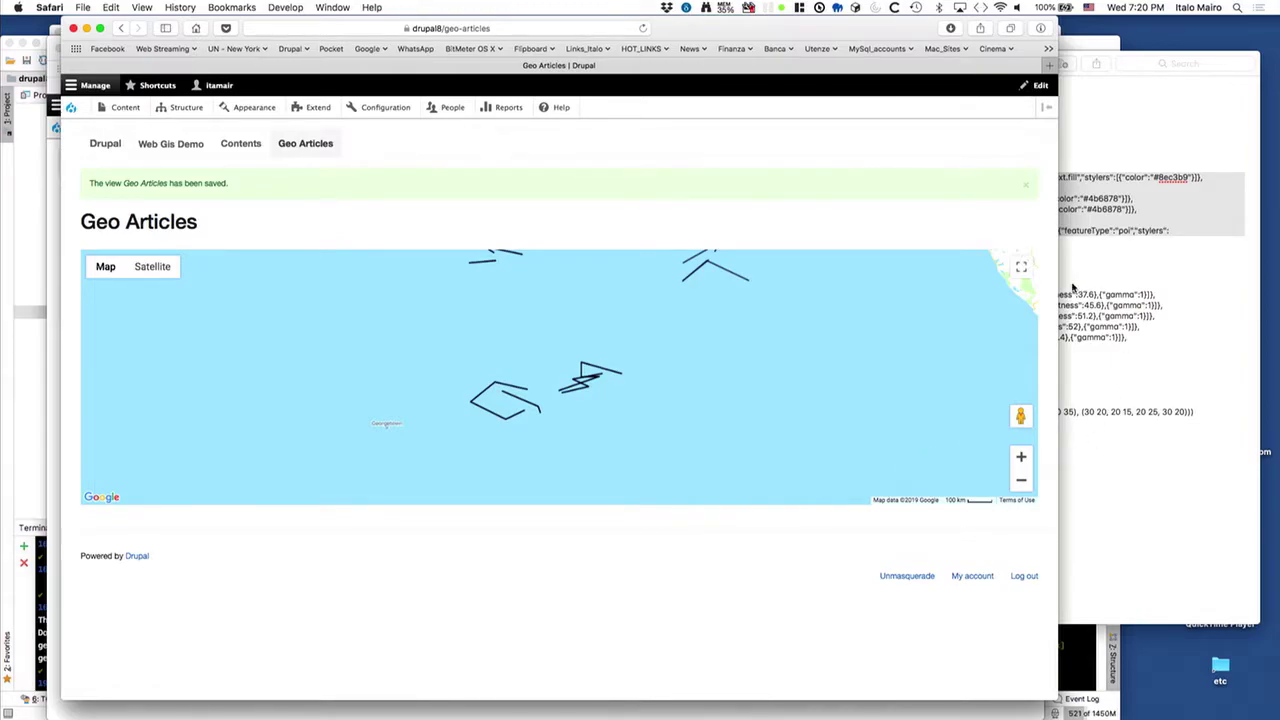
left_click(1027, 265)
left_click_drag(400, 323, 460, 368)
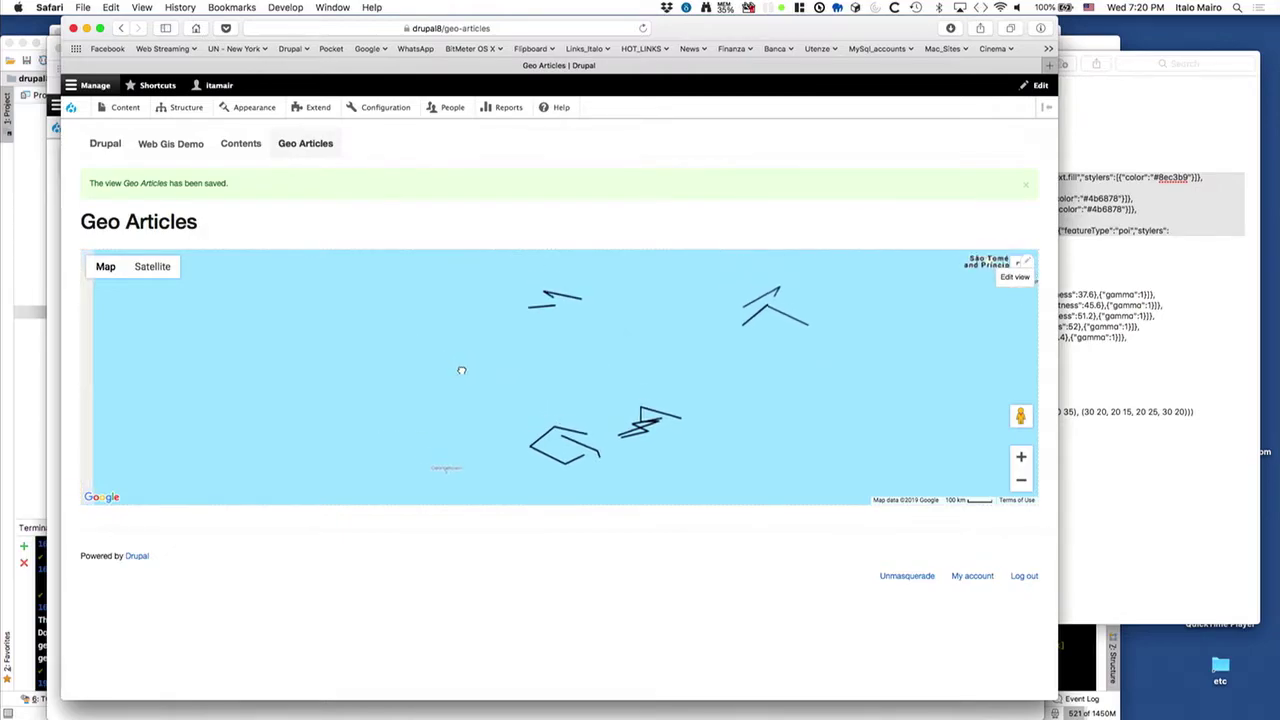
scroll(461, 368, "down", 3)
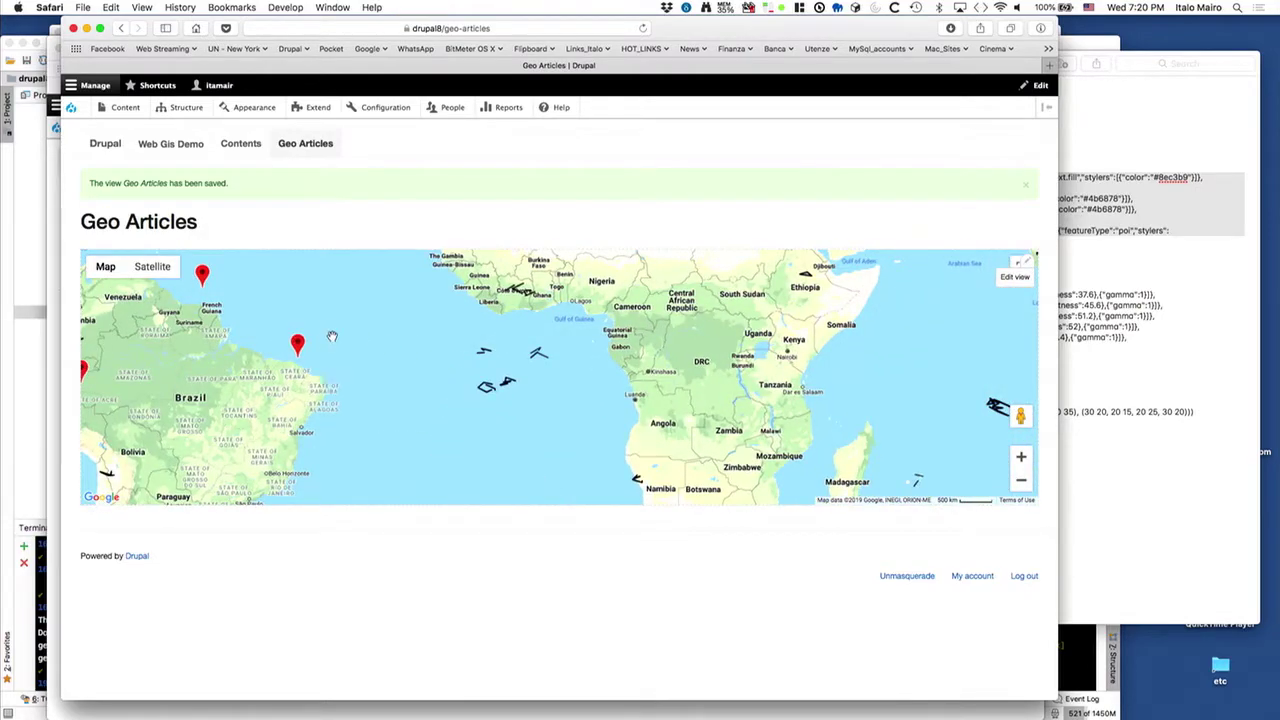
Step: Open the infowindow of the marker off Brazil's northeast coast
left_click_drag(332, 336, 514, 366)
left_click(467, 380)
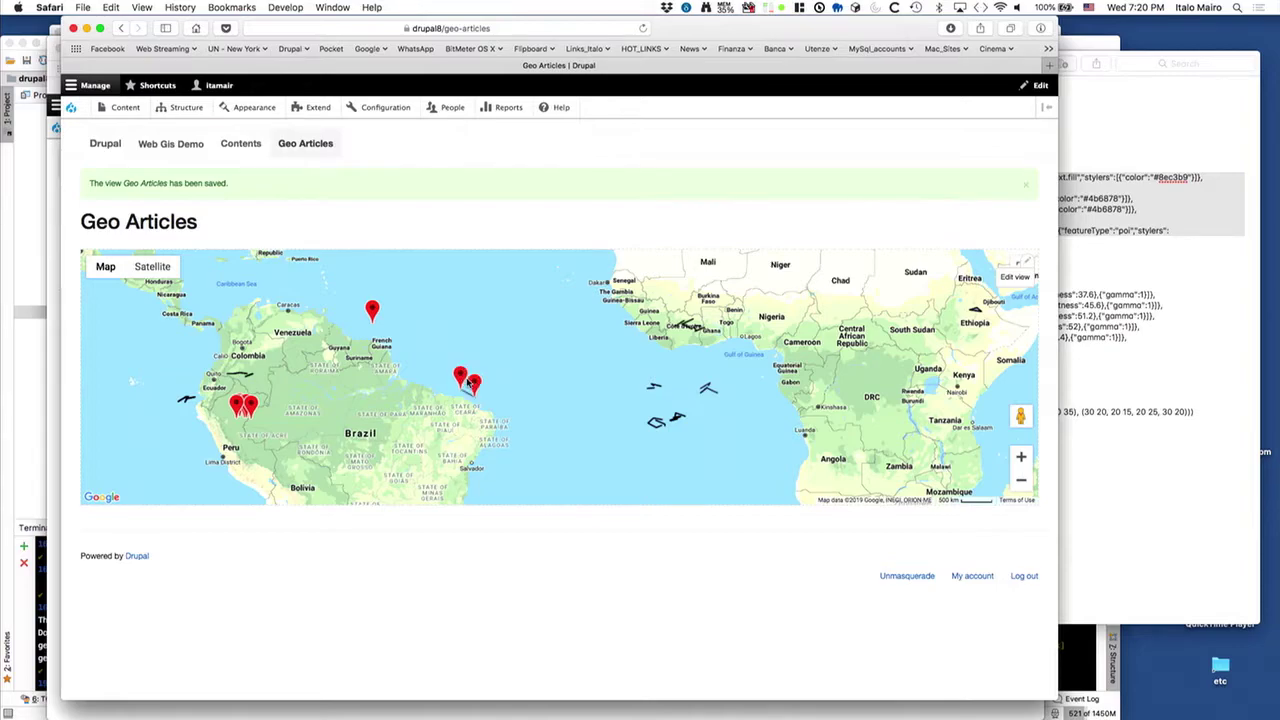
left_click(462, 378)
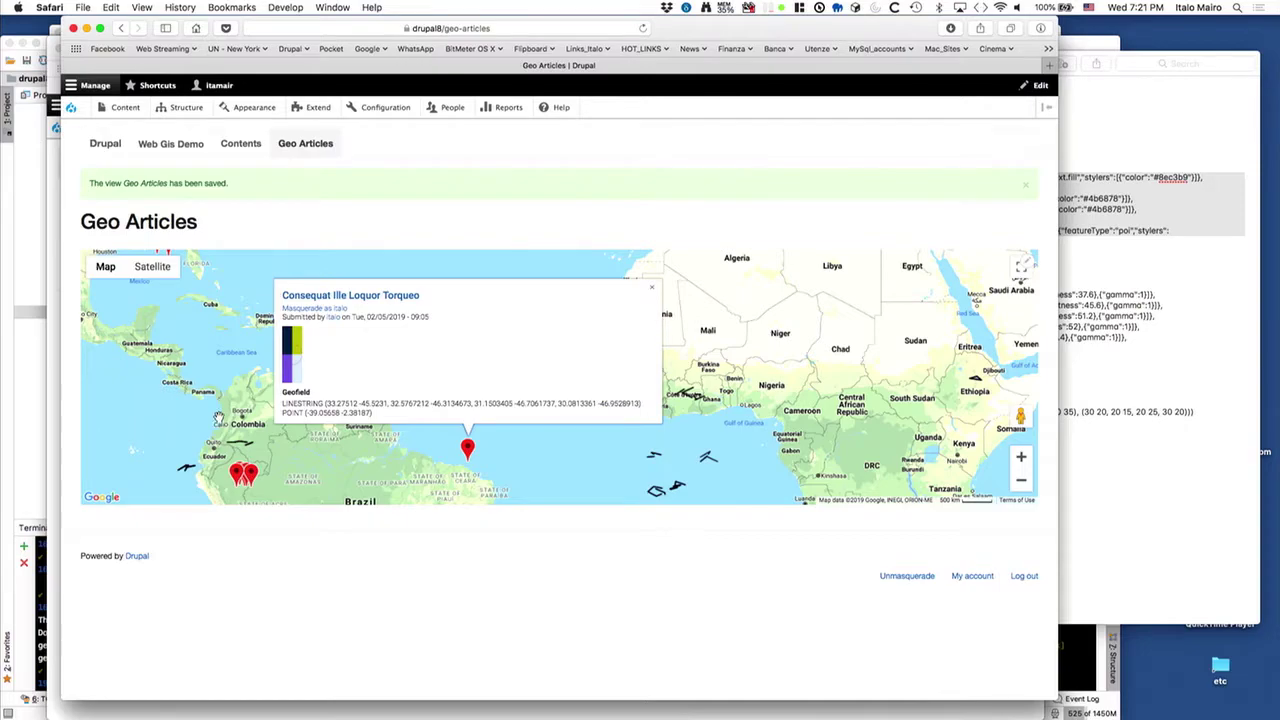
Step: Close the marker's infowindow and inspect the overlapping markers in northern Peru
scroll(218, 418, "down", 1)
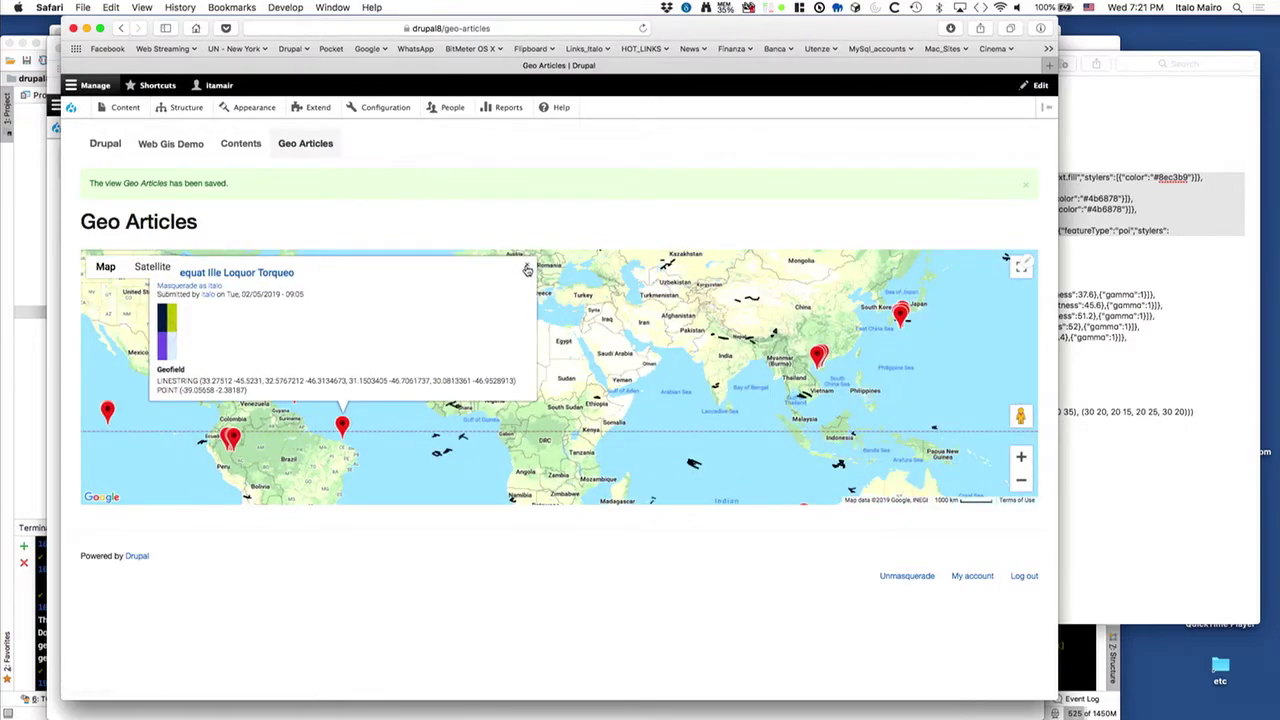
left_click(527, 270)
left_click_drag(218, 406, 464, 396)
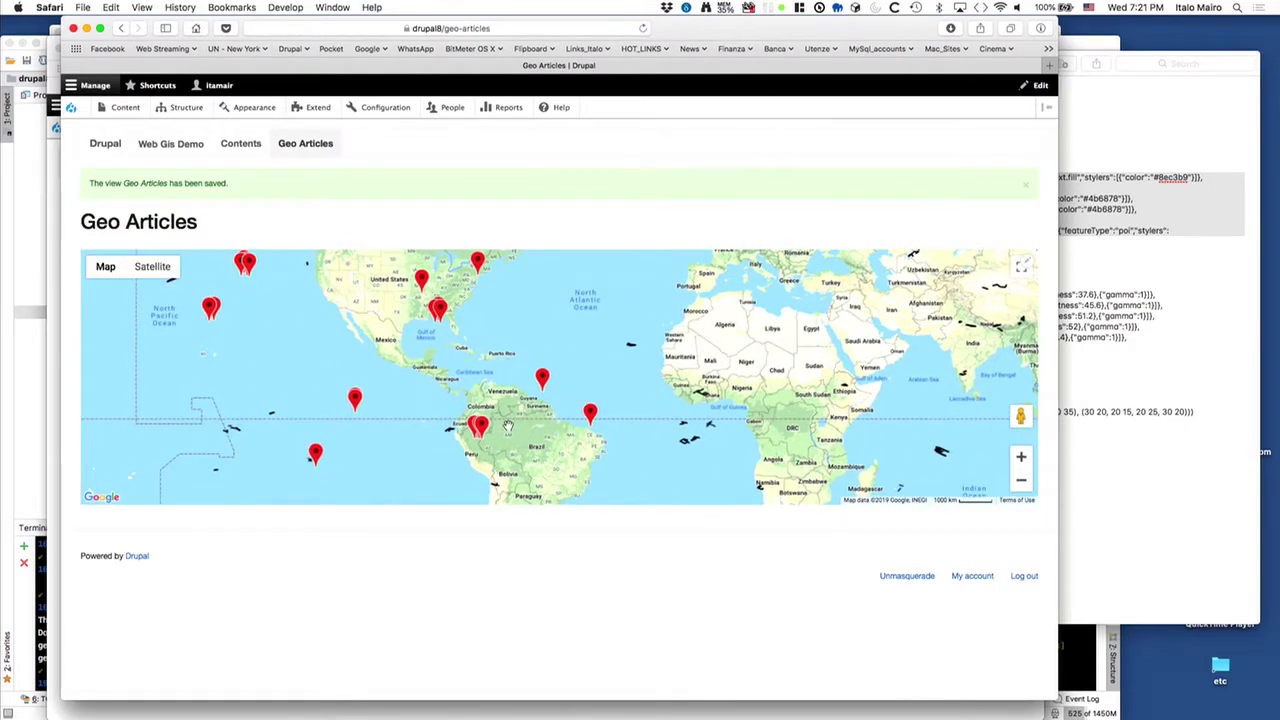
scroll(477, 436, "up", 3)
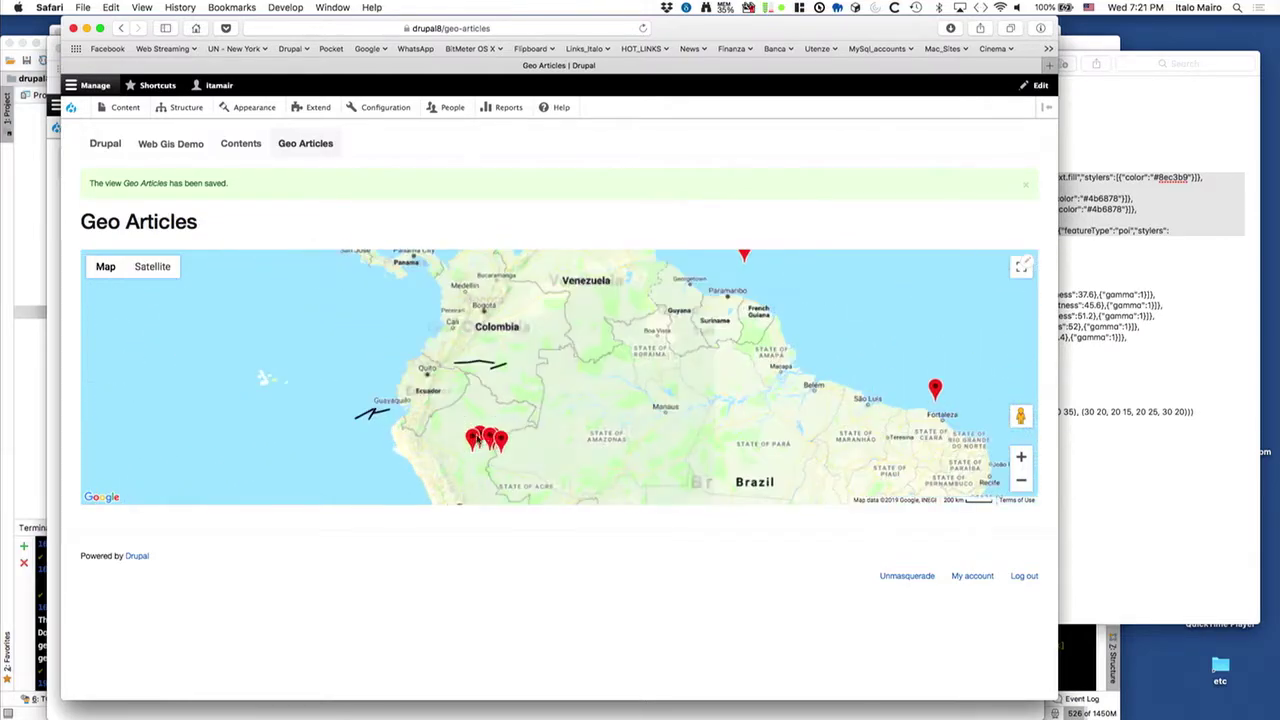
Step: Edit the Geo Articles view and set the map height to 650px in the Geofield Google Map style options
left_click(1032, 264)
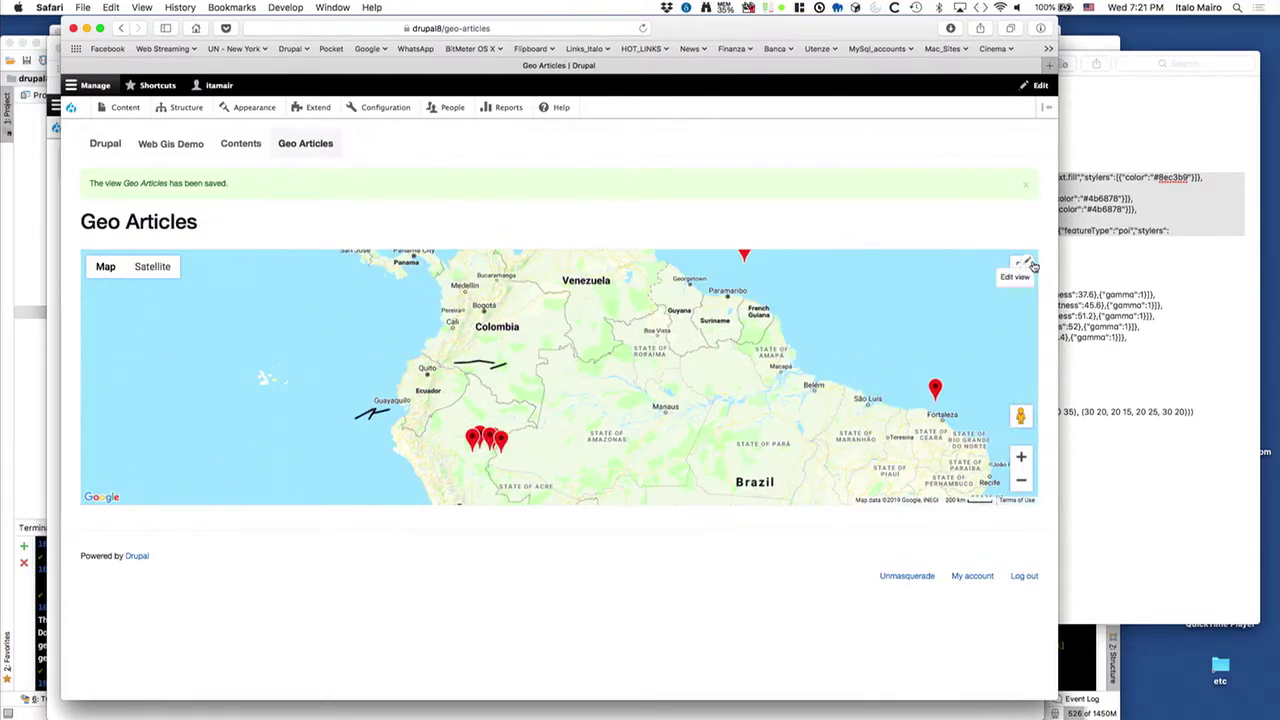
left_click(1015, 277)
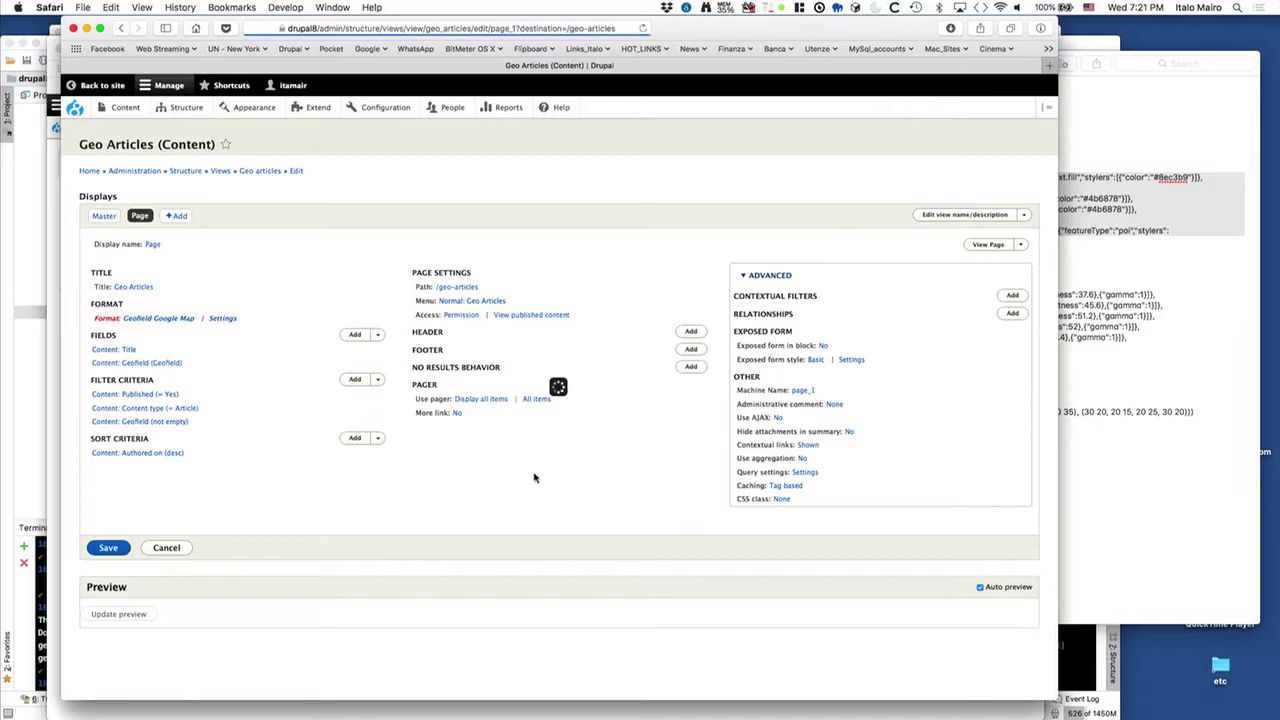
left_click(222, 318)
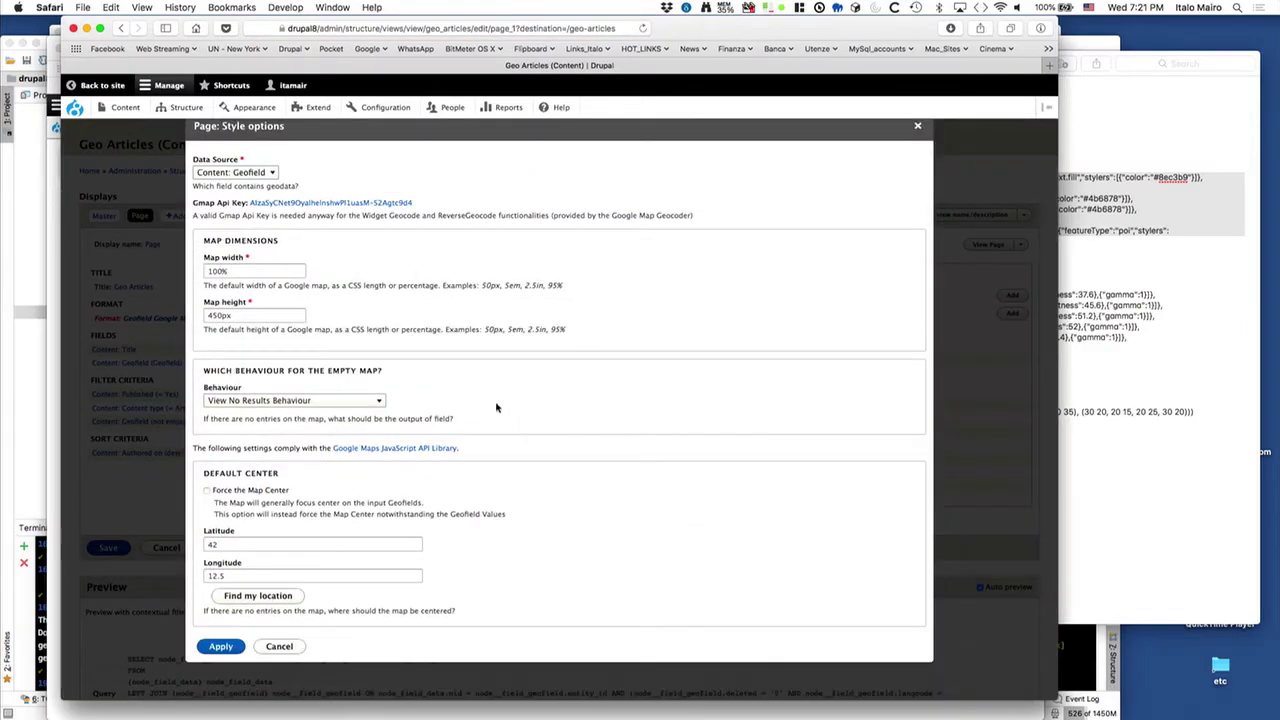
left_click(211, 315)
scroll(570, 426, "down", 5)
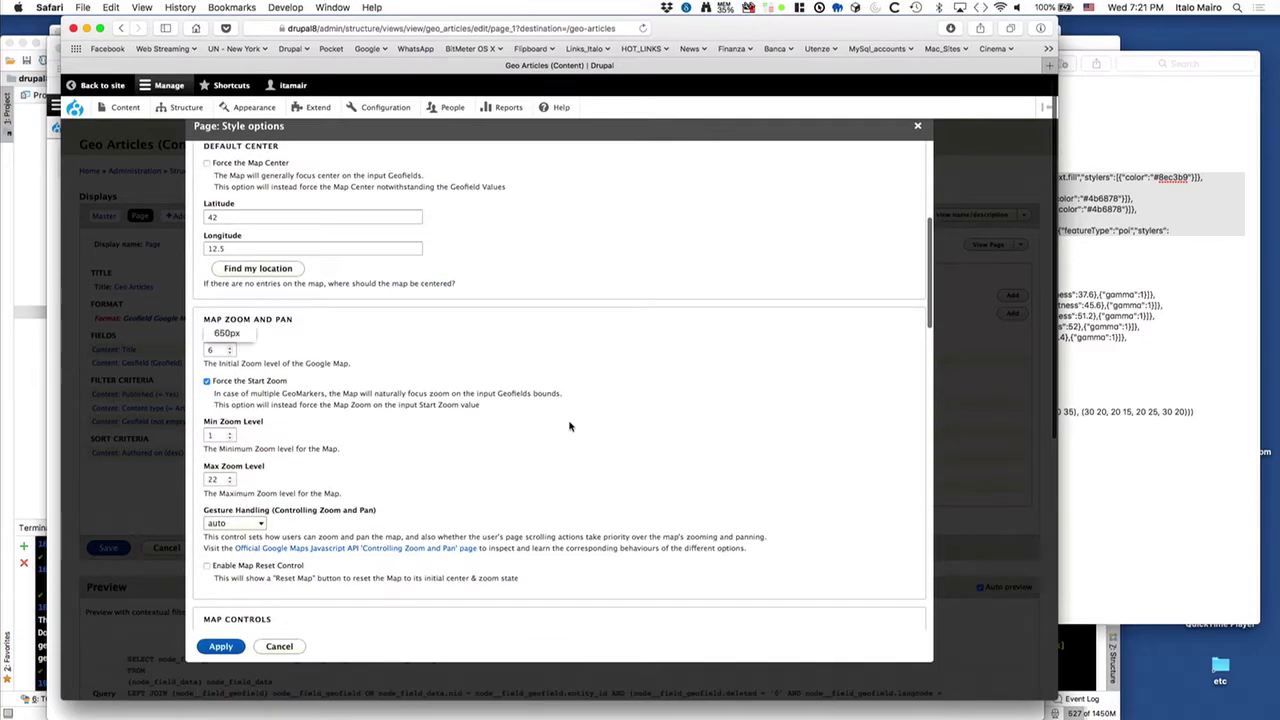
Step: Enable marker clustering in the map style options
scroll(570, 427, "down", 5)
scroll(570, 429, "down", 10)
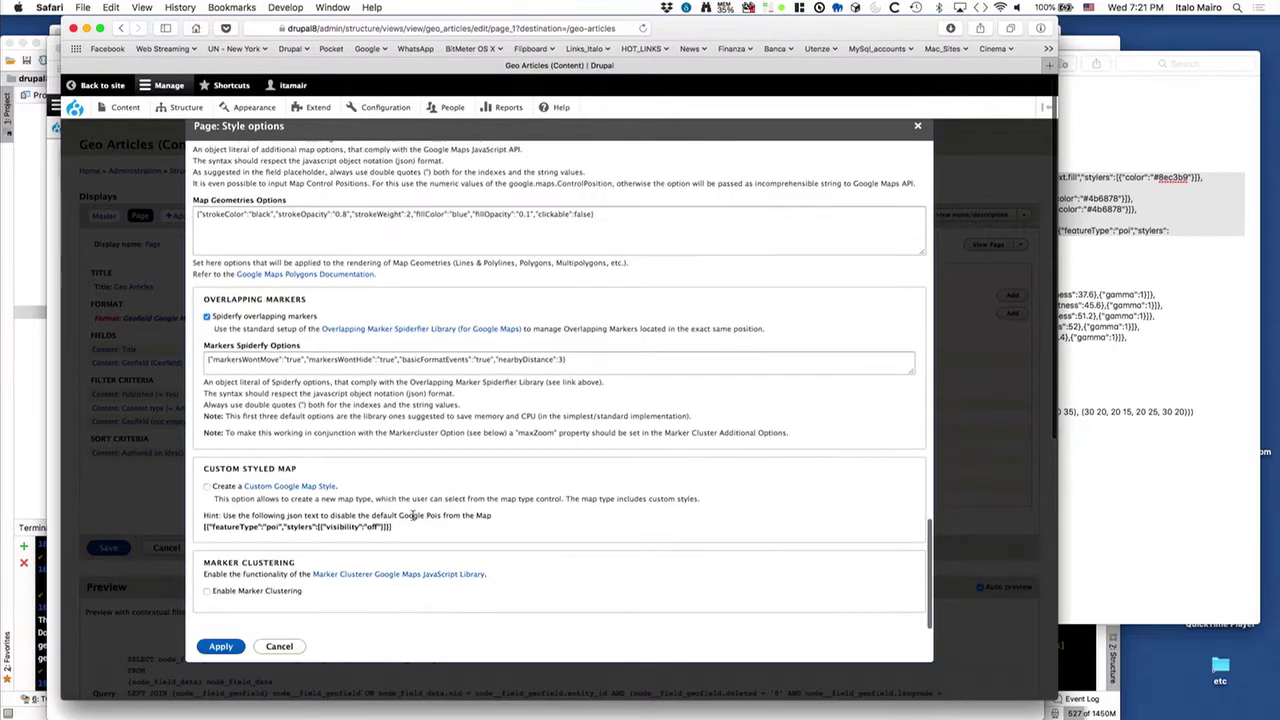
left_click(207, 596)
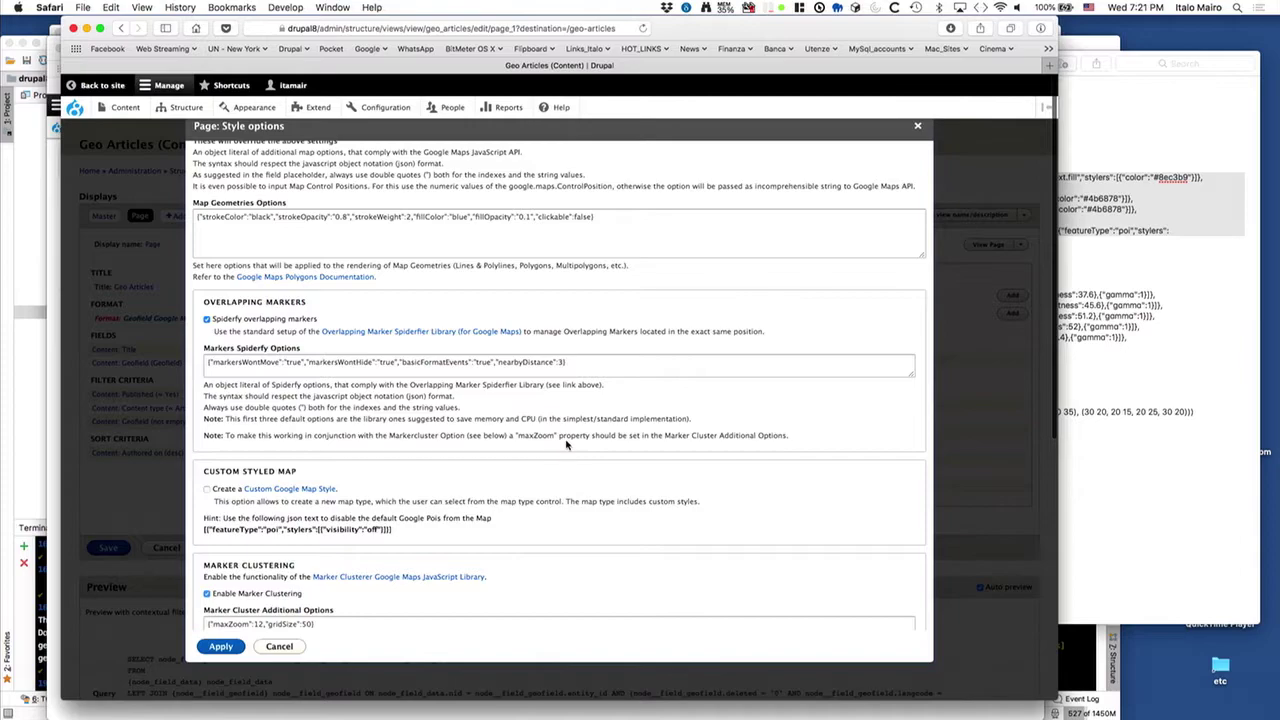
Step: Set clickable to true in Map Geometries Options, apply the style options and save the view
scroll(569, 446, "up", 6)
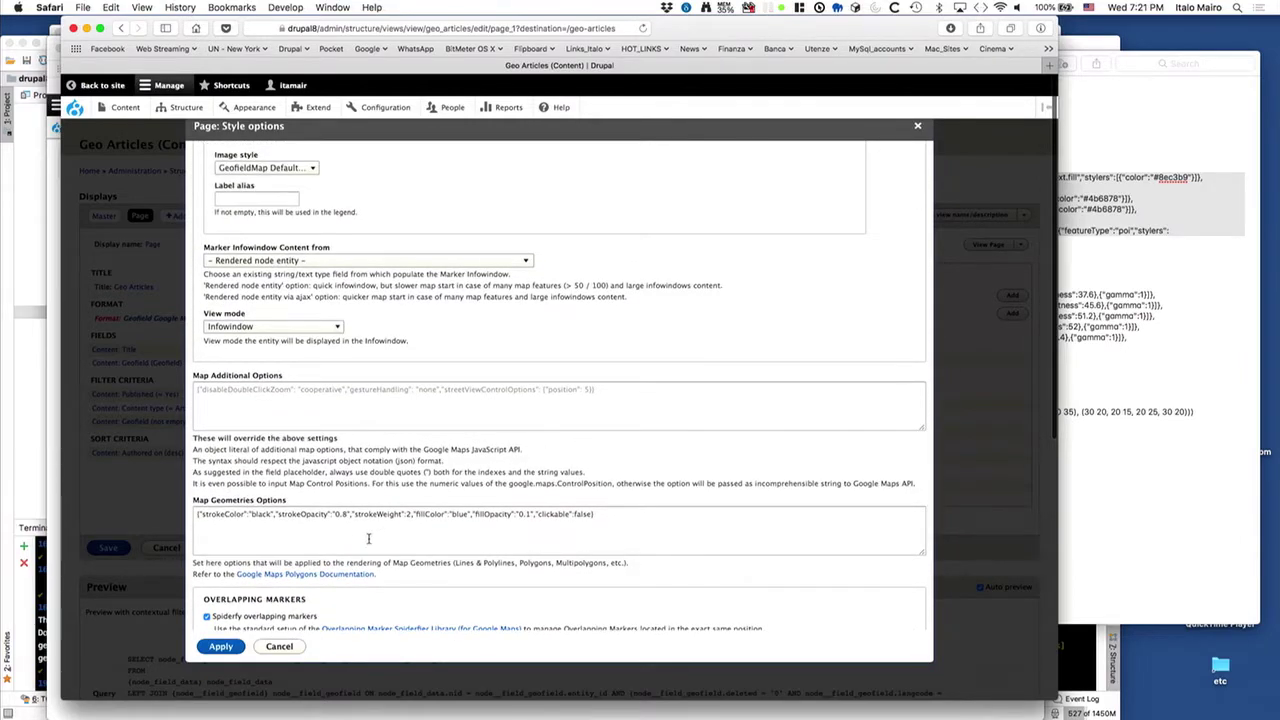
left_click(590, 514)
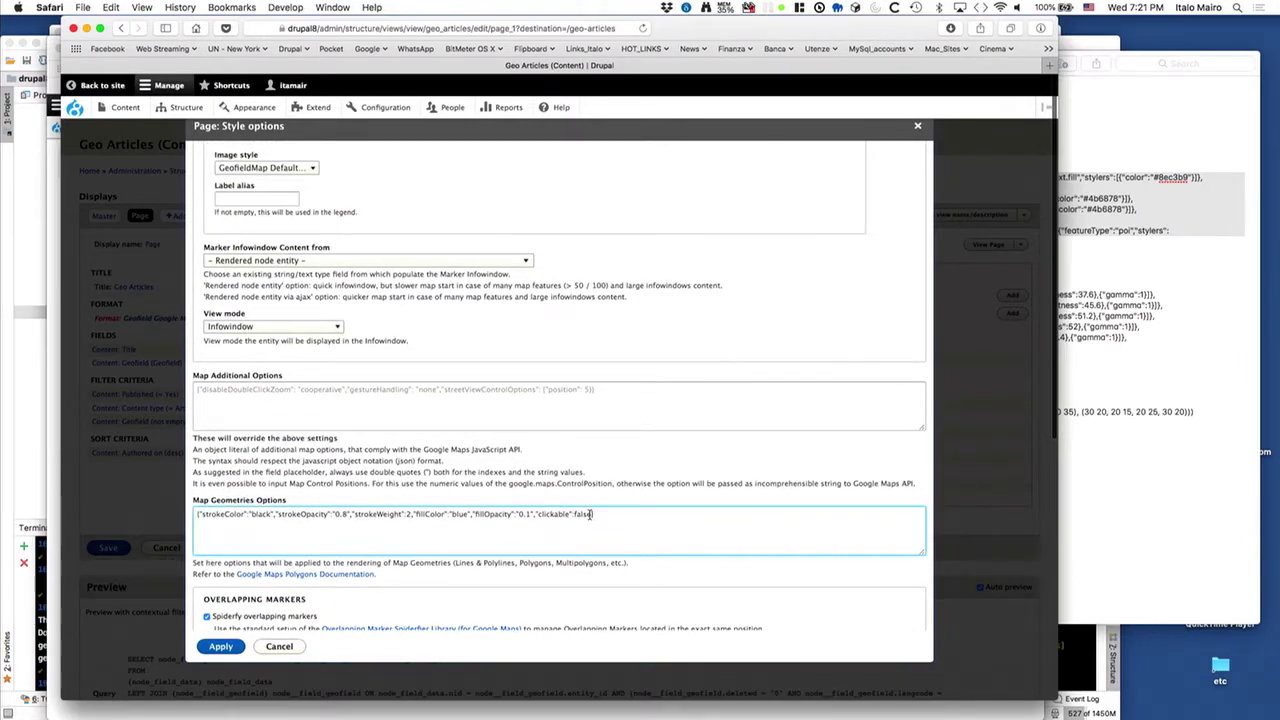
key("BackSpace")
key("BackSpace")
key("BackSpace")
key("BackSpace")
type("true}")
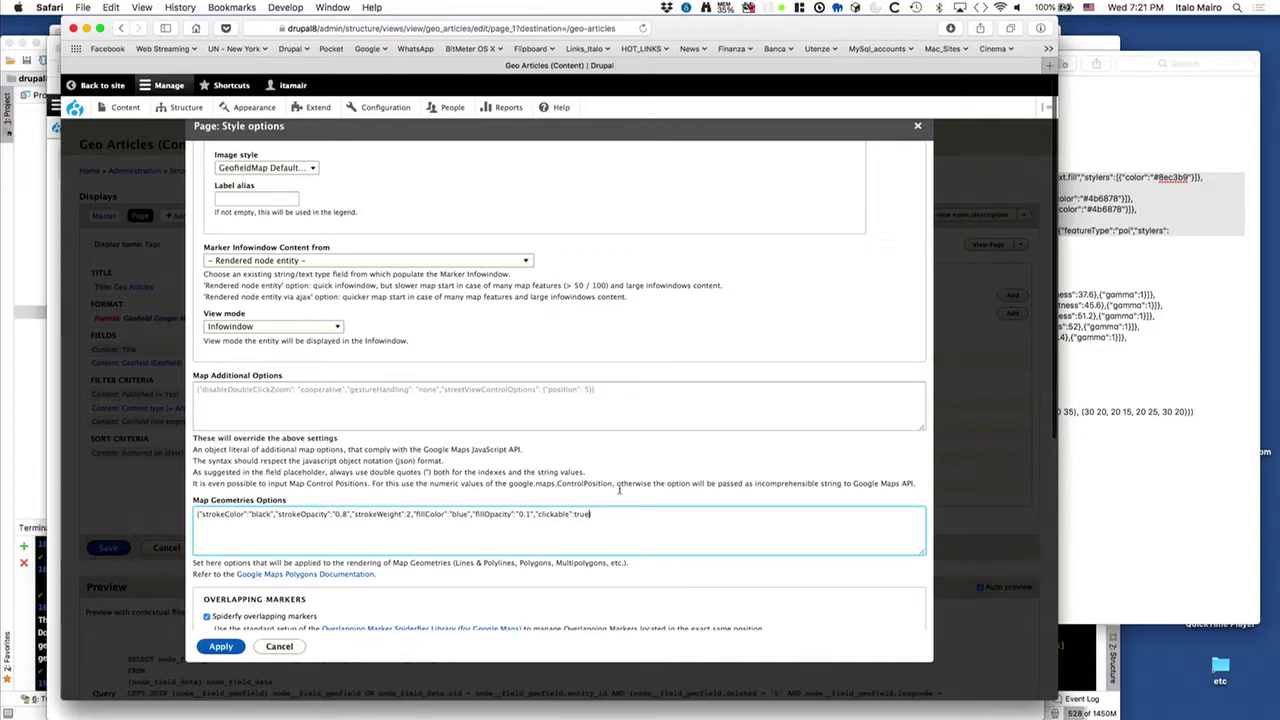
left_click(222, 646)
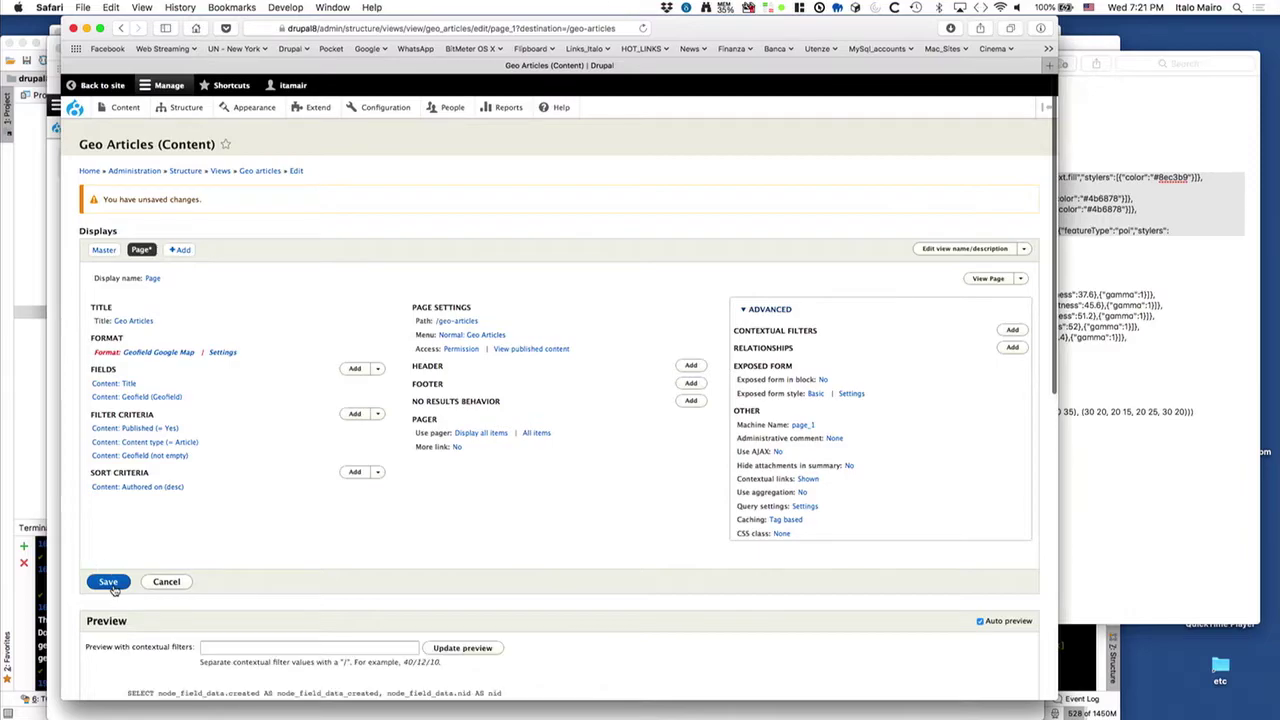
key("Return")
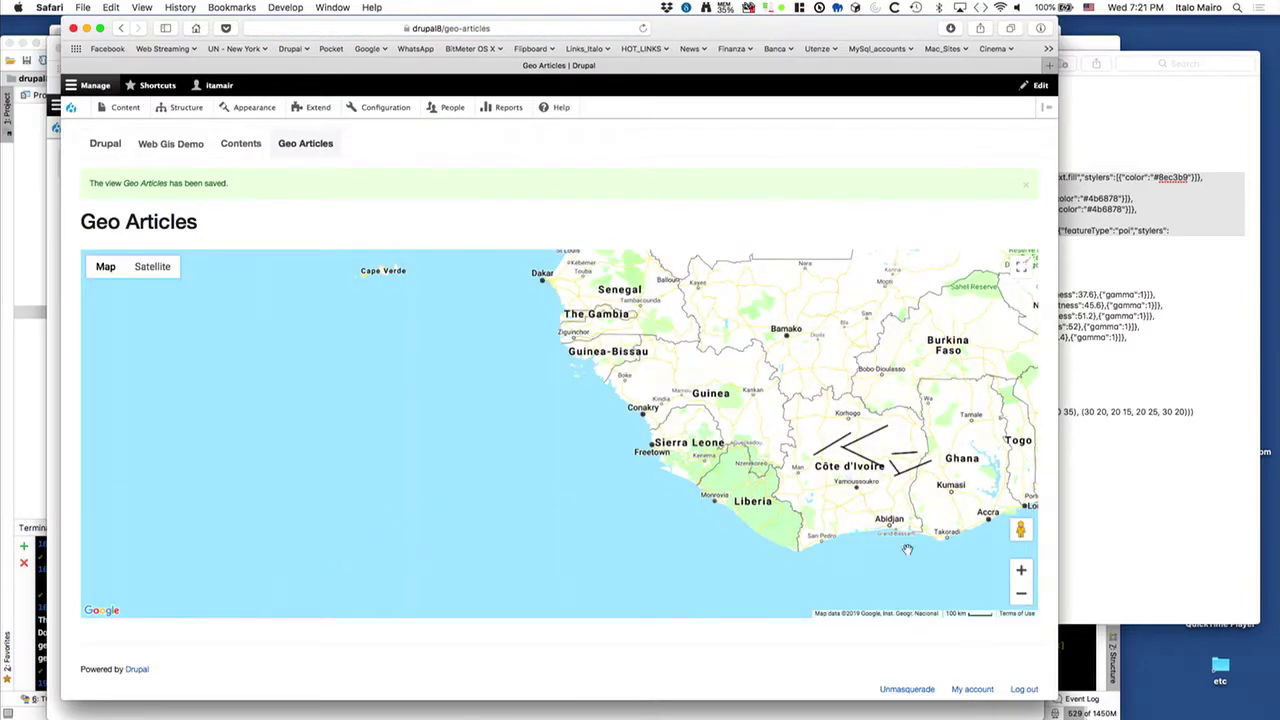
Step: Edit the Geo Articles view again, turn off Force the Start Zoom in the map style options and save the view
left_click(1025, 263)
left_click(1016, 277)
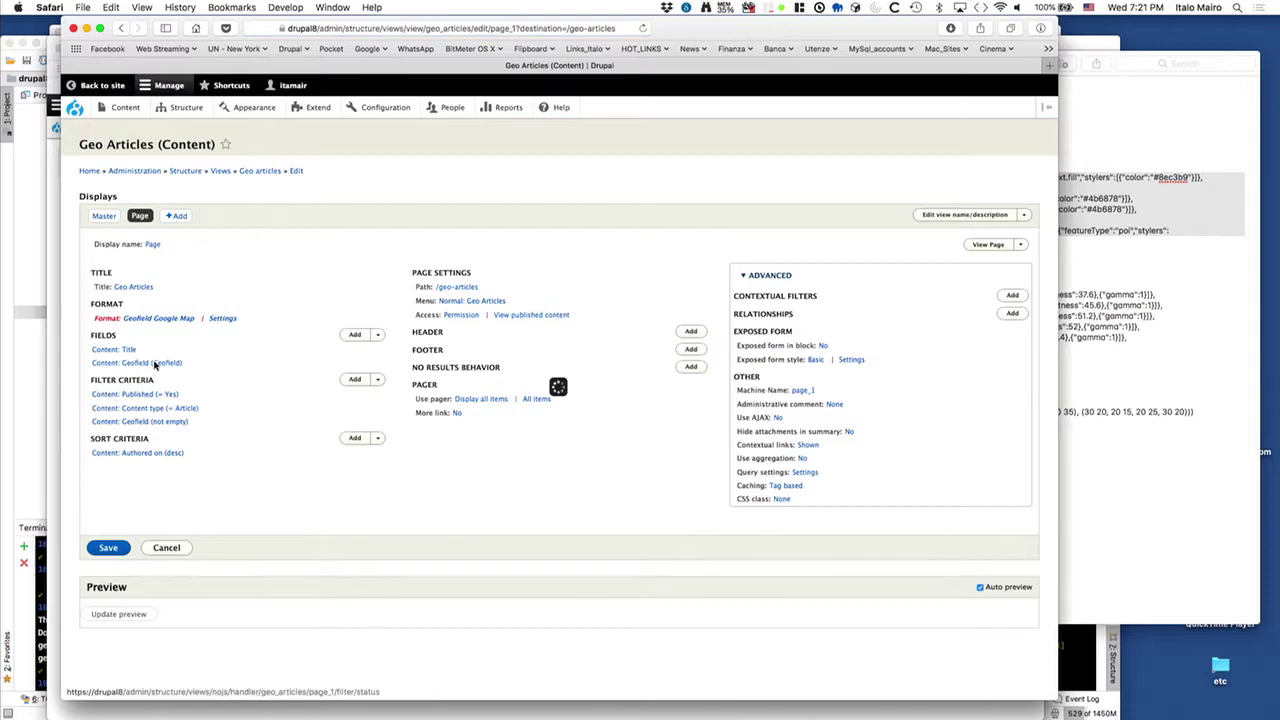
left_click(222, 318)
scroll(308, 392, "down", 10)
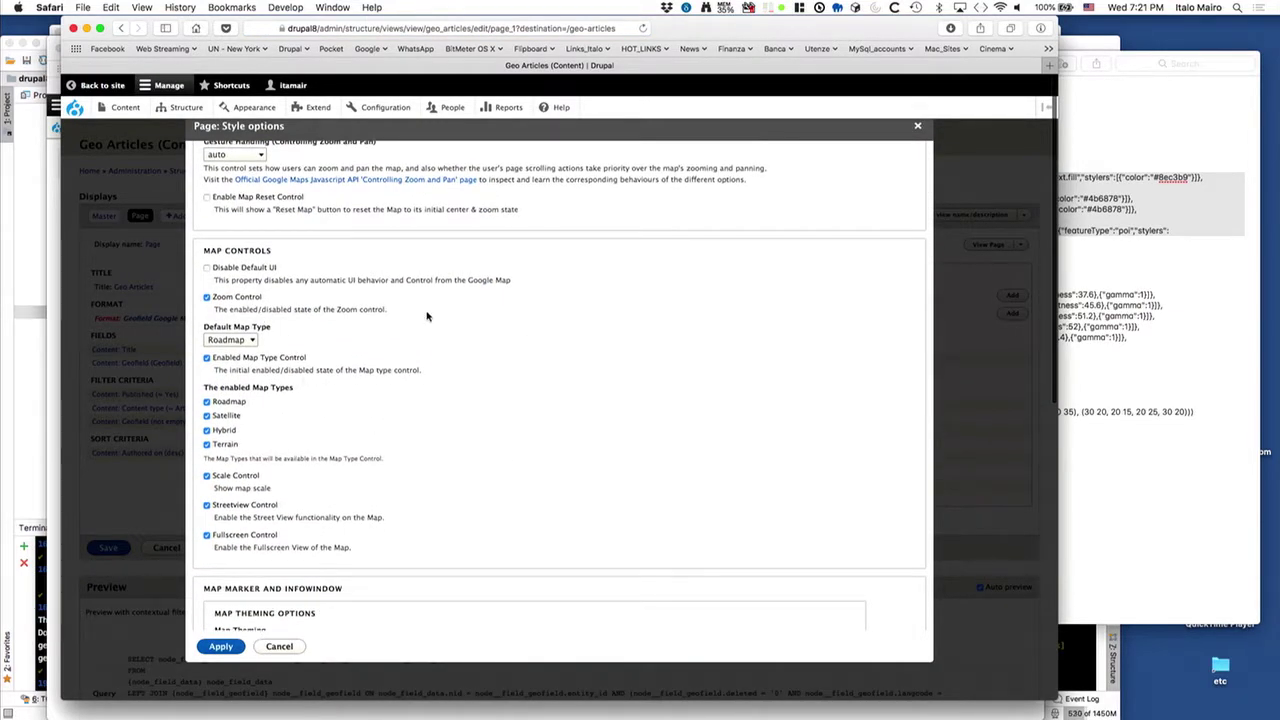
scroll(429, 314, "down", 3)
scroll(429, 314, "up", 8)
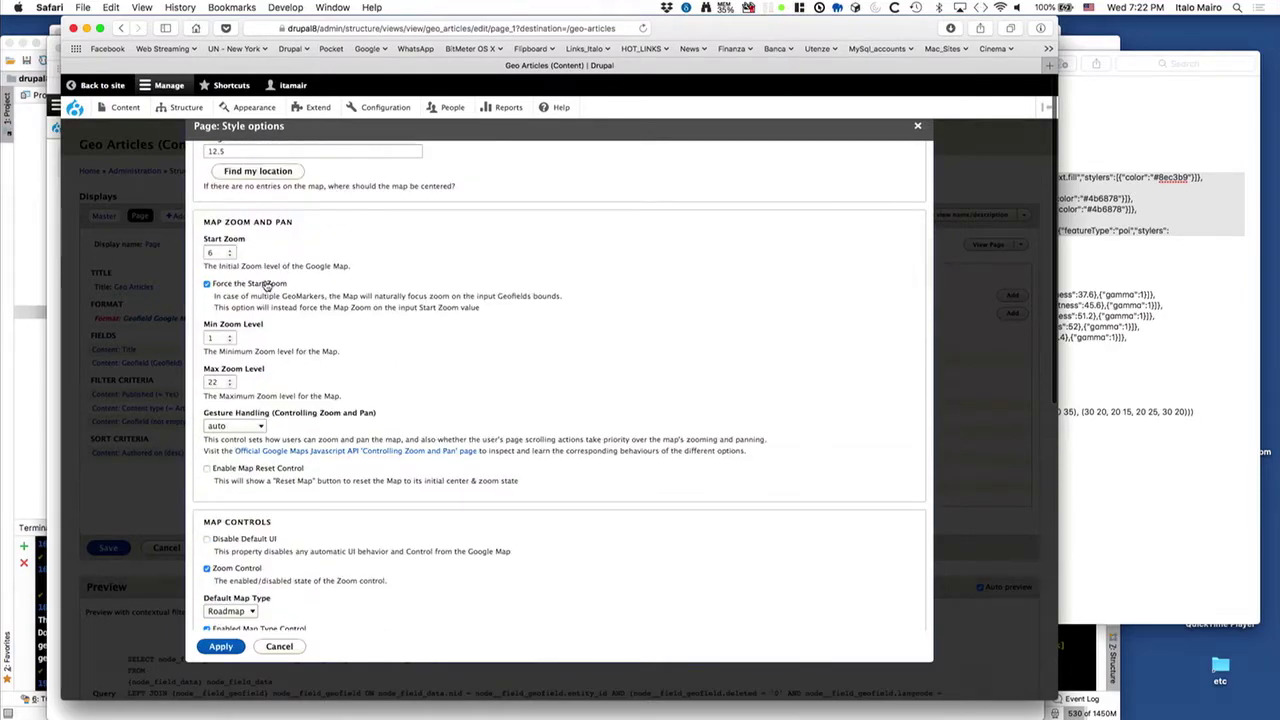
scroll(434, 320, "down", 15)
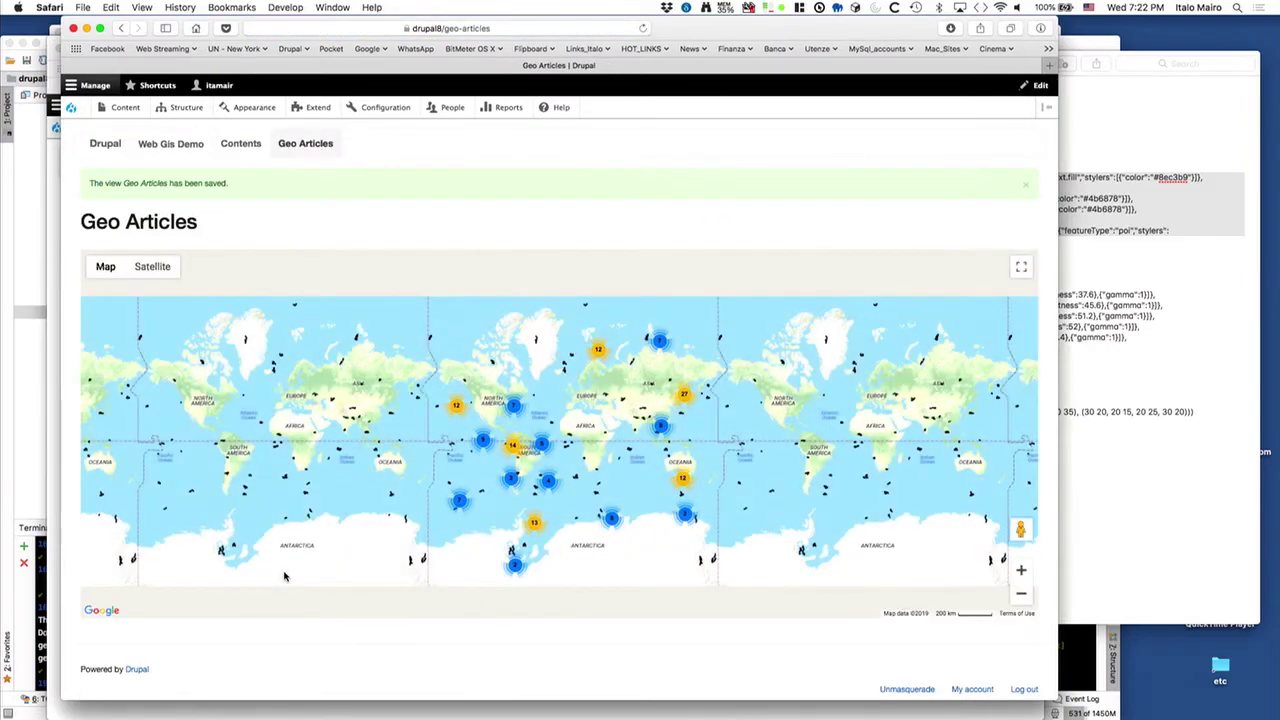
Step: Expand the South America cluster down to the overlapping markers near Tamanco and spread them apart
left_click(516, 445)
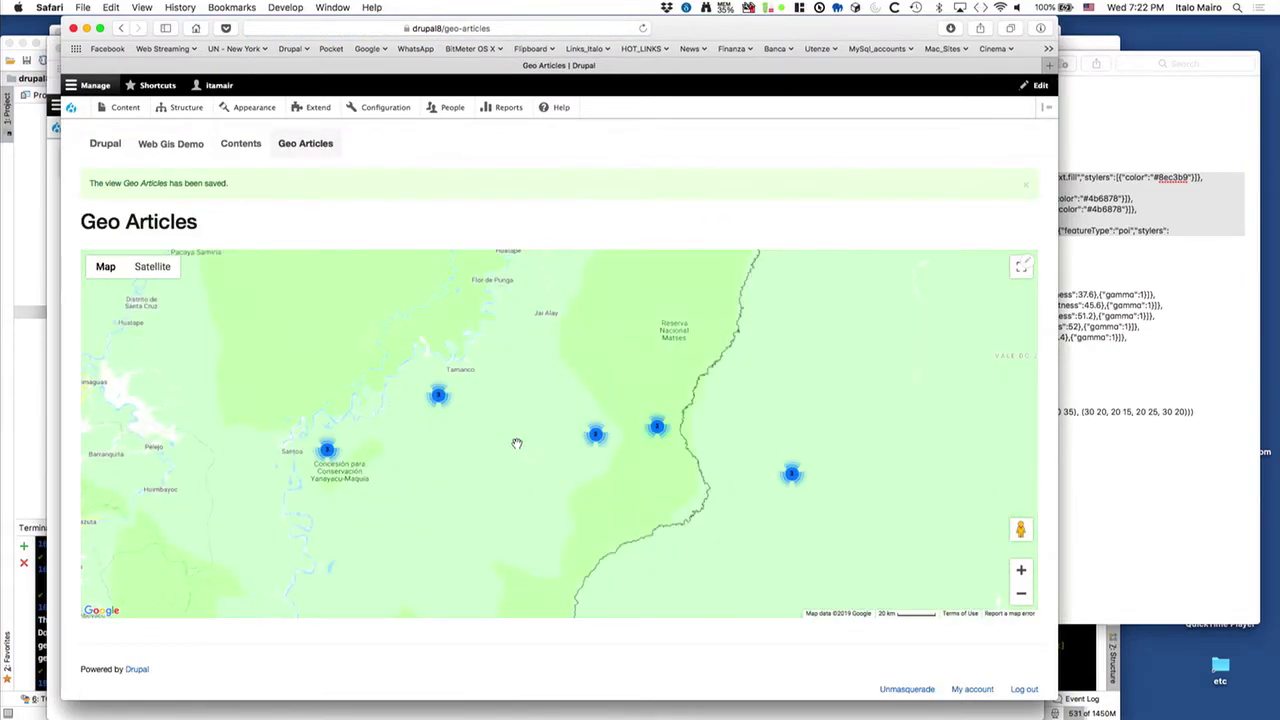
left_click(442, 399)
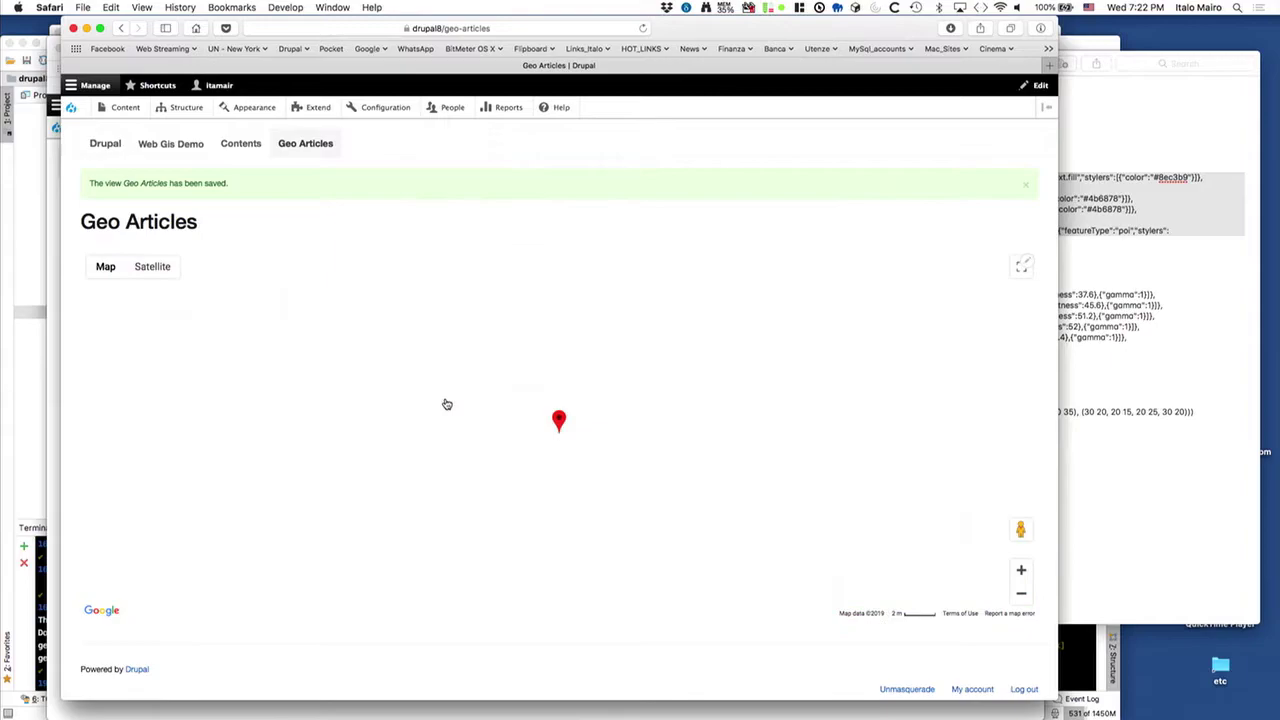
left_click(559, 421)
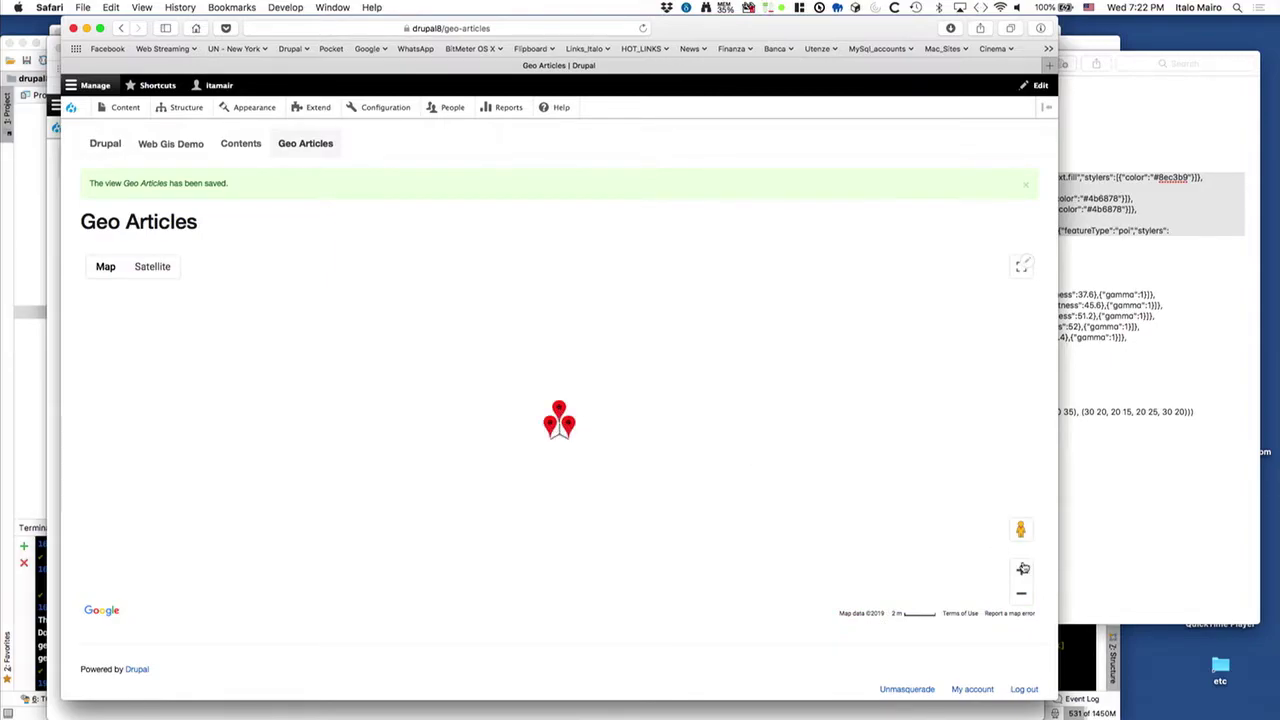
Step: Return to the Americas overview and open and close the infowindow of the single South Pacific marker
left_click(1020, 594)
left_click(1020, 597)
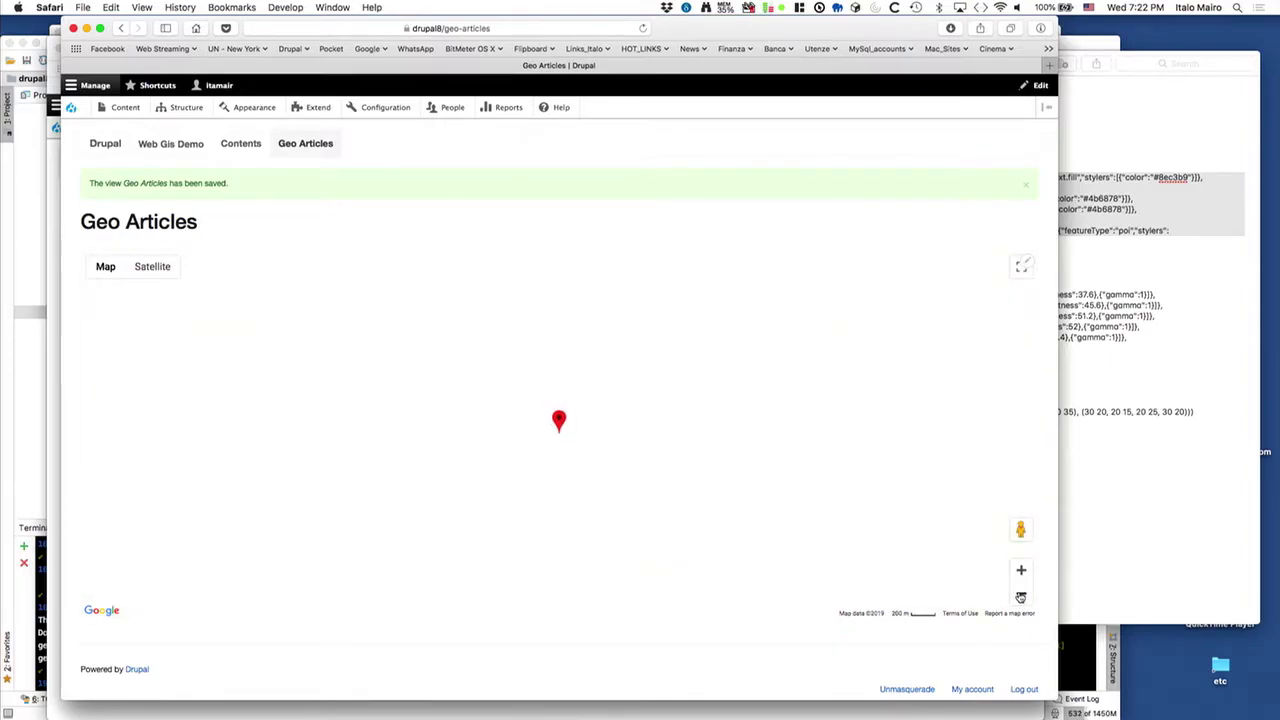
left_click(1020, 597)
left_click(1020, 597)
left_click(1020, 597)
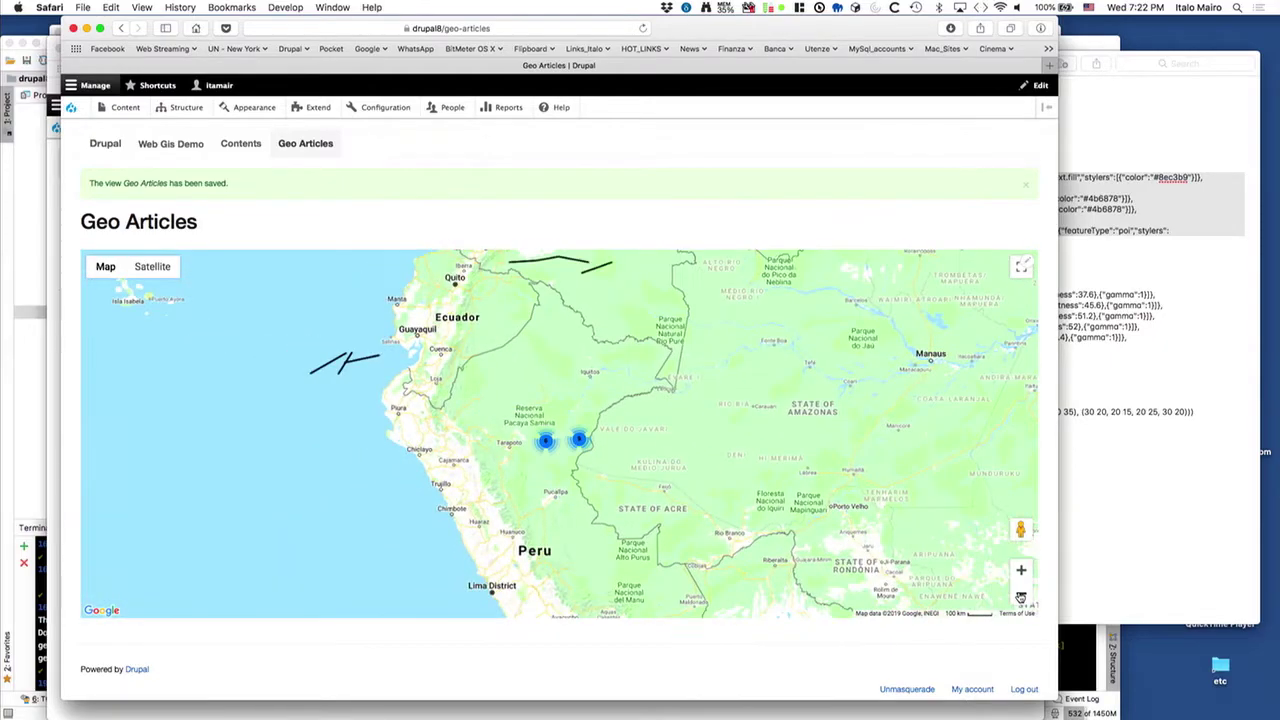
left_click(1020, 597)
left_click(1020, 597)
left_click(1020, 597)
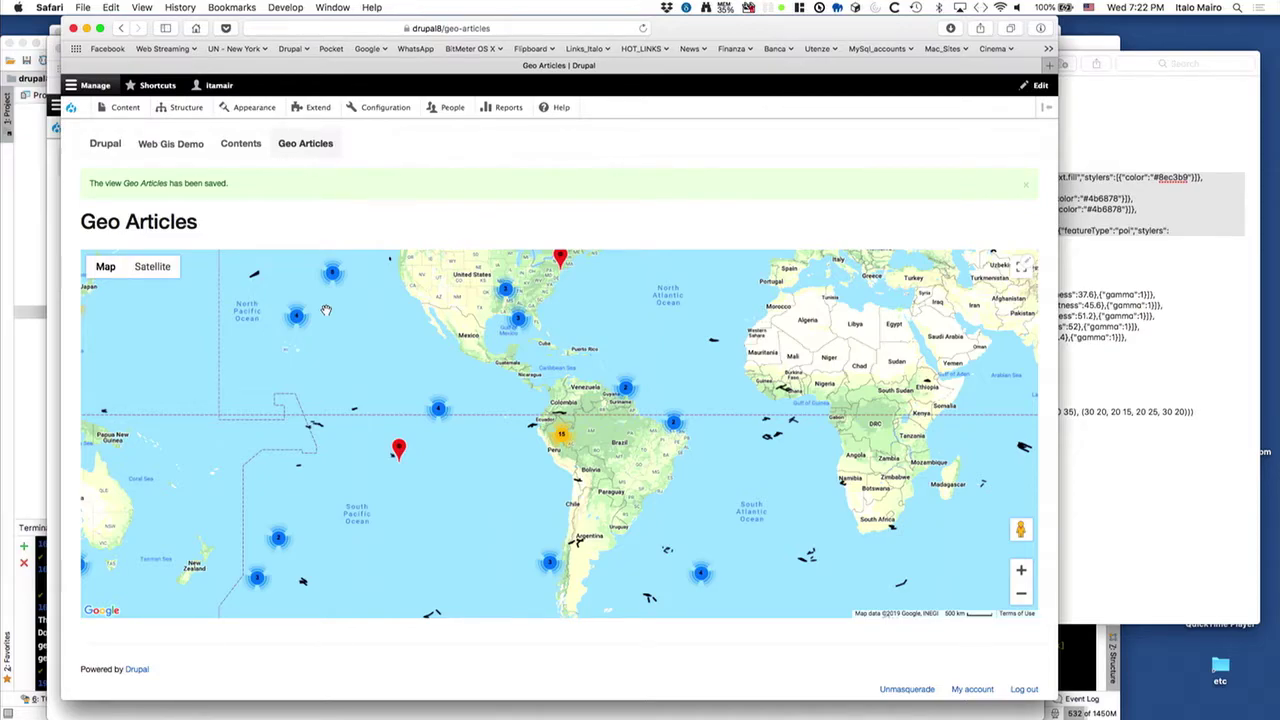
left_click(397, 449)
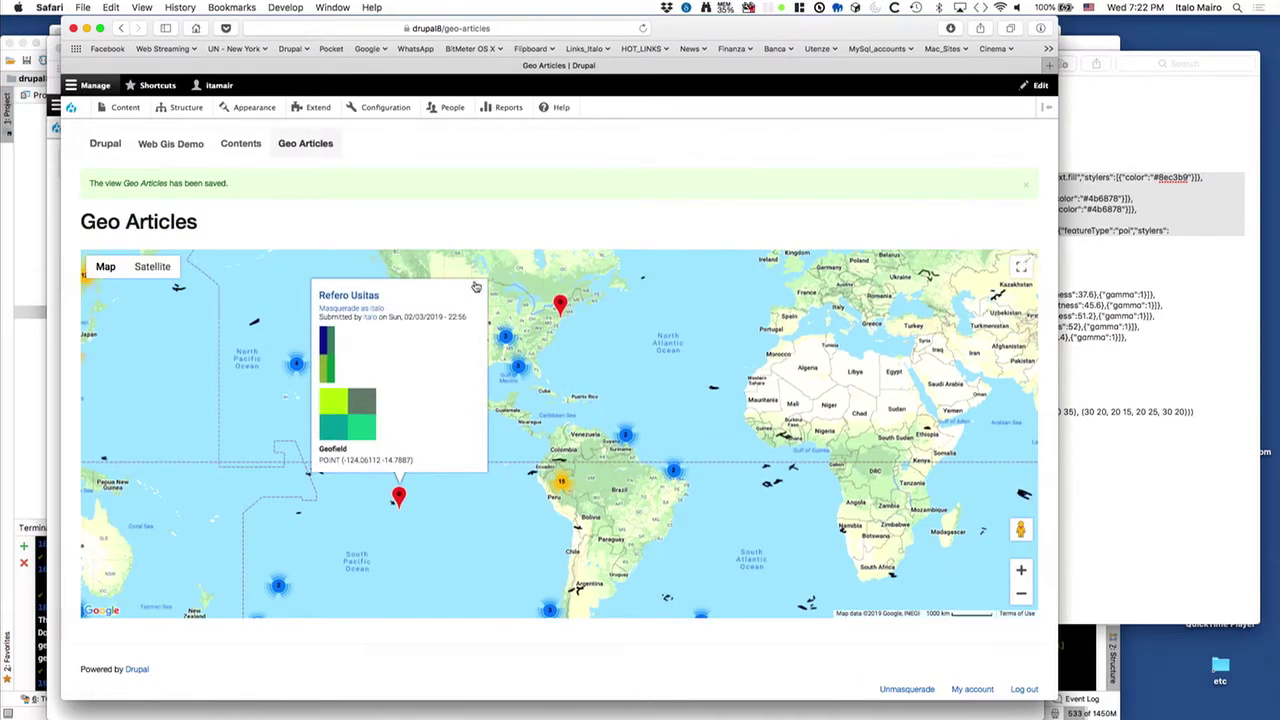
left_click(477, 292)
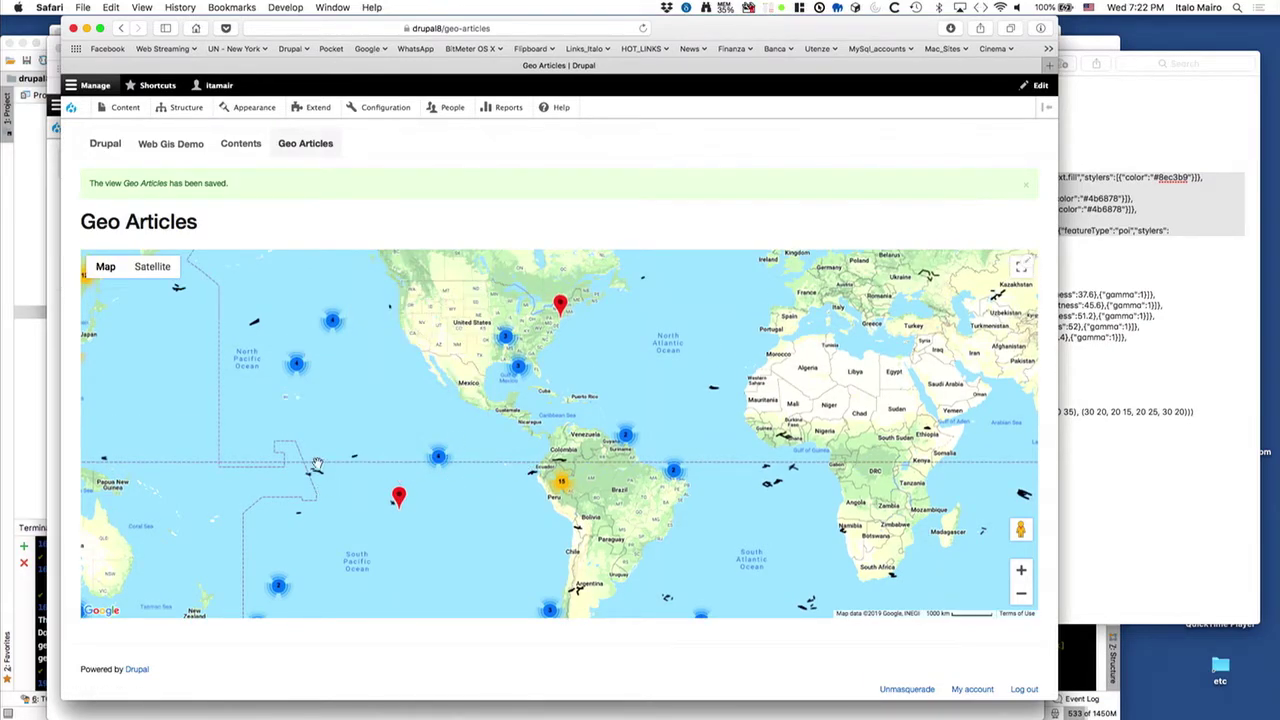
Step: Open the infowindow of a polygon geometry near Kiribati, then zoom the map out to bring the whole infowindow into view
scroll(316, 465, "up", 2)
scroll(316, 465, "up", 2)
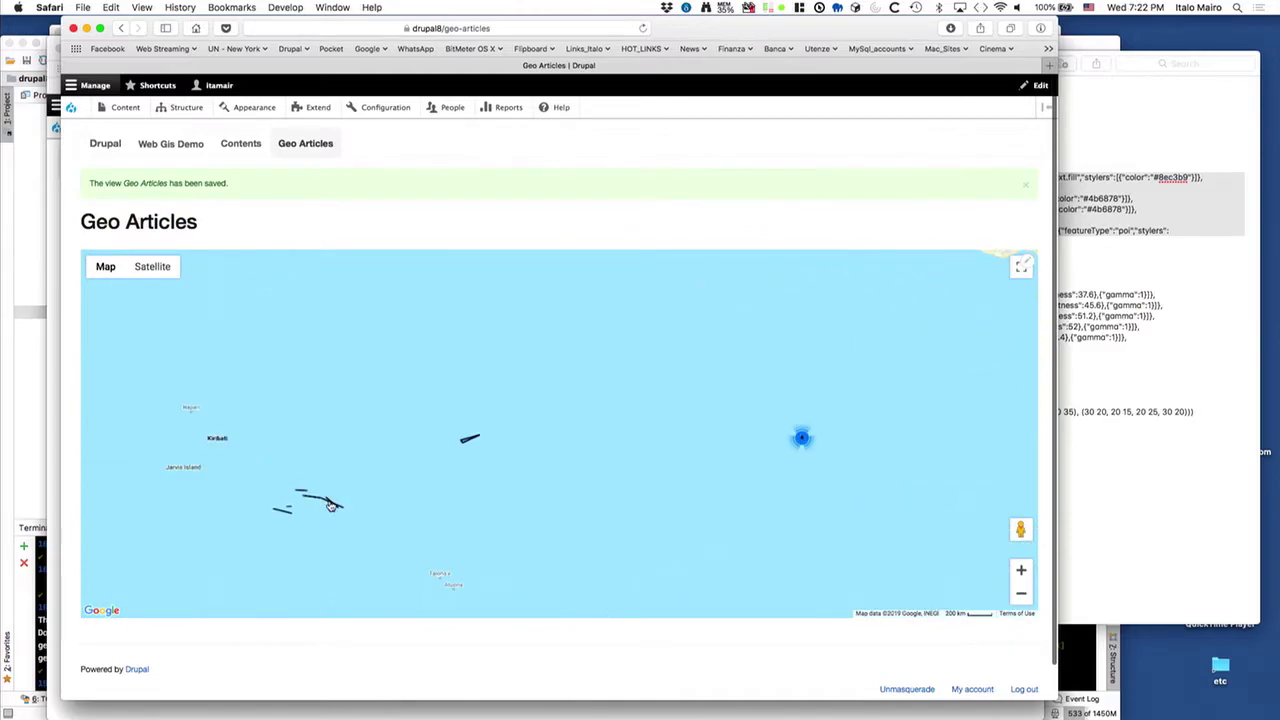
left_click(330, 505)
left_click_drag(531, 494, 380, 349)
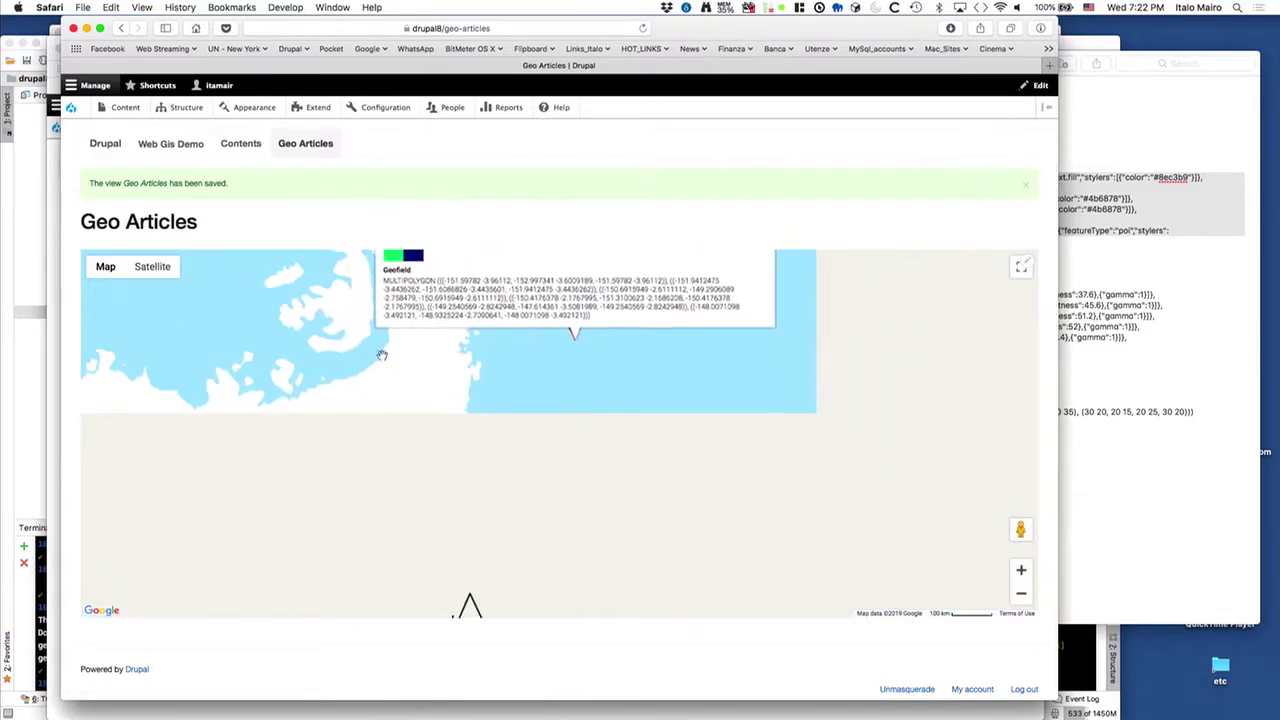
scroll(420, 400, "up", 2)
scroll(496, 378, "down", 2)
left_click(543, 474)
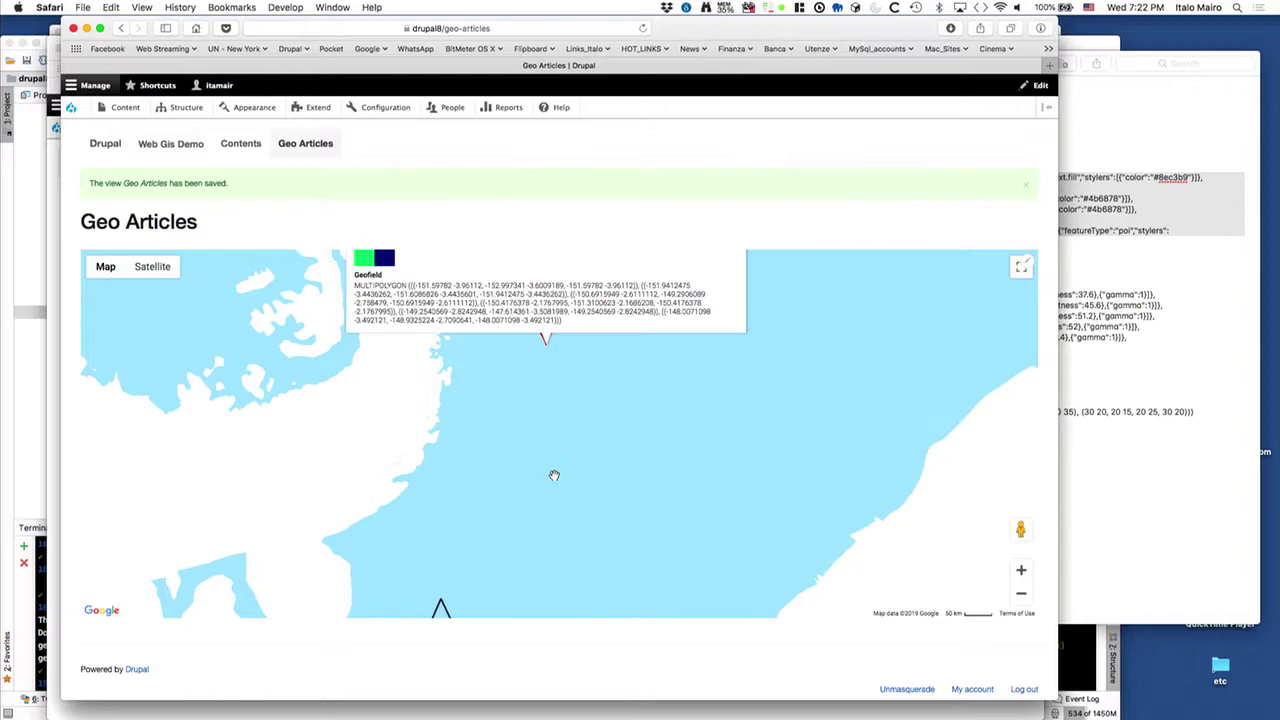
scroll(554, 475, "down", 3)
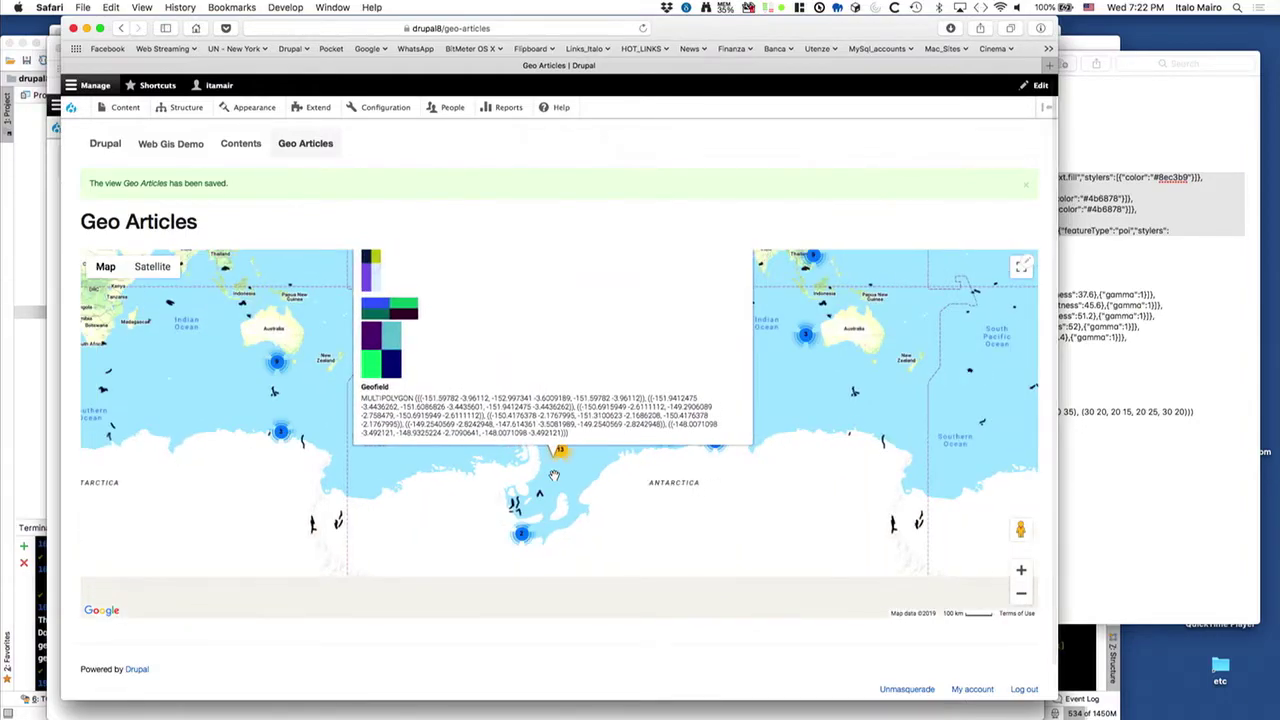
left_click_drag(784, 398, 791, 460)
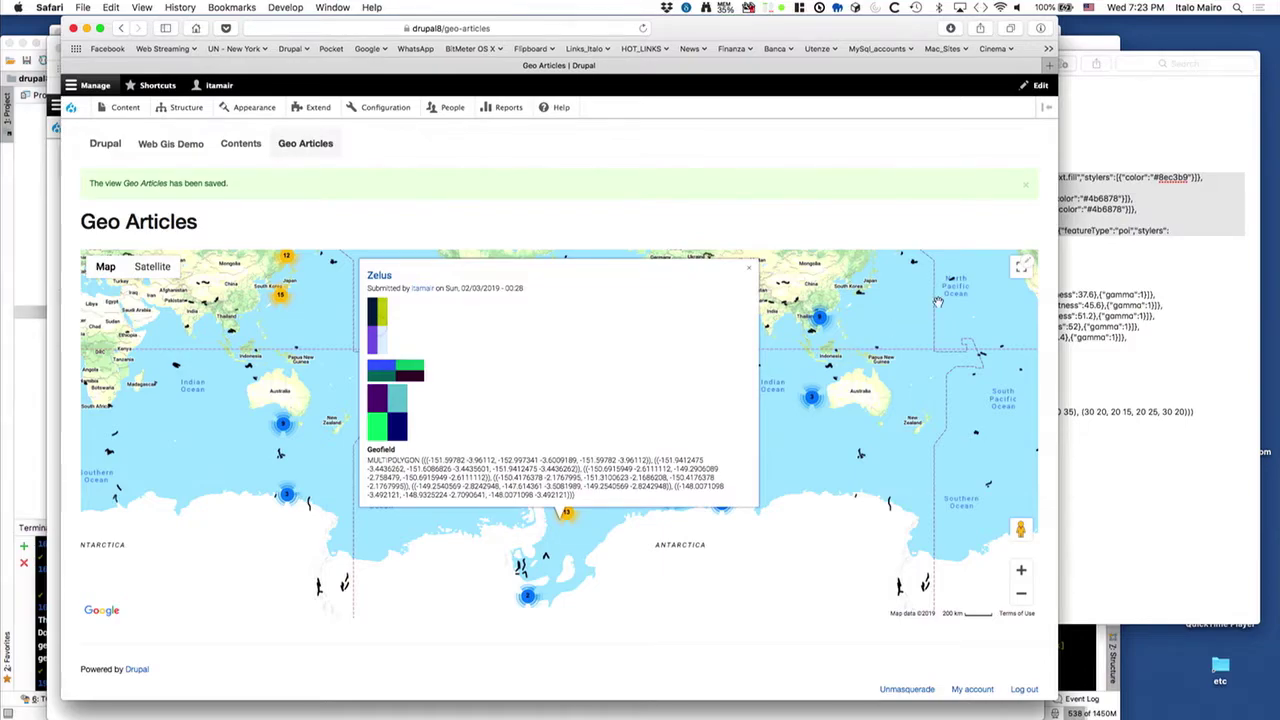
Step: Switch between the Geo Articles map and the Keynote presentation, ending on the Geofield Map module slide
key("super+Tab")
left_click(638, 362)
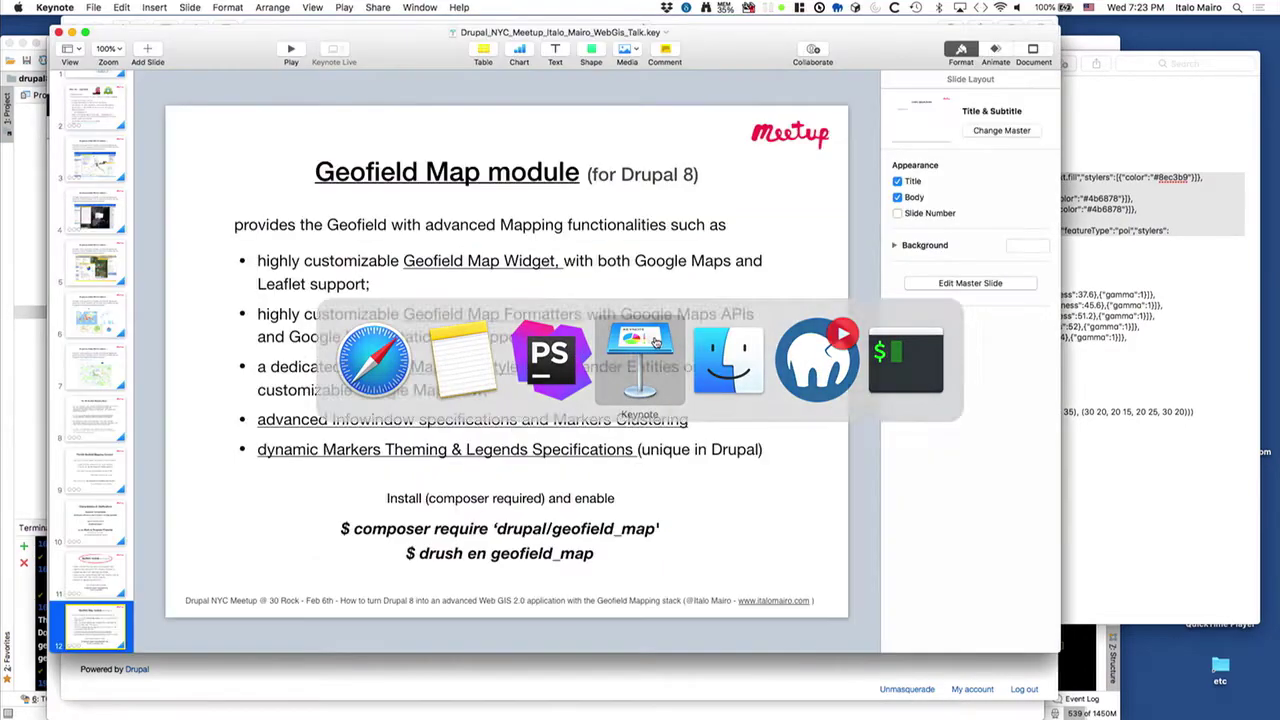
left_click(455, 690)
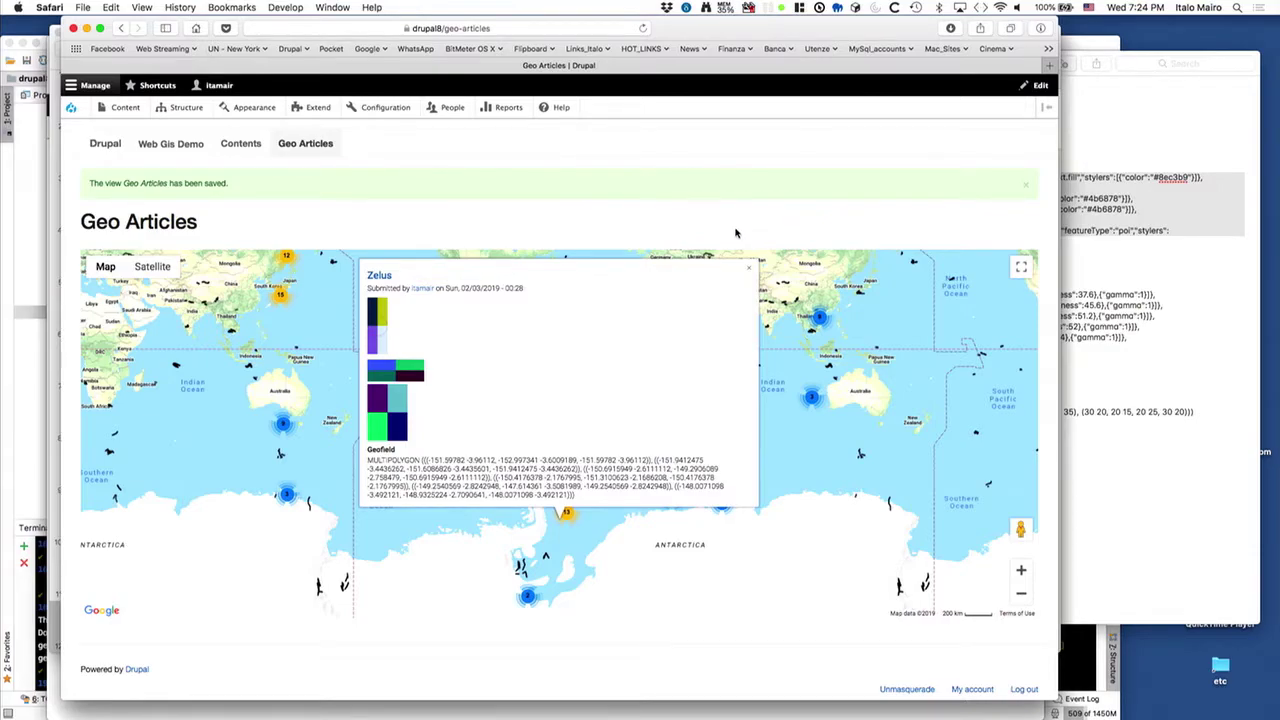
key("super+Tab")
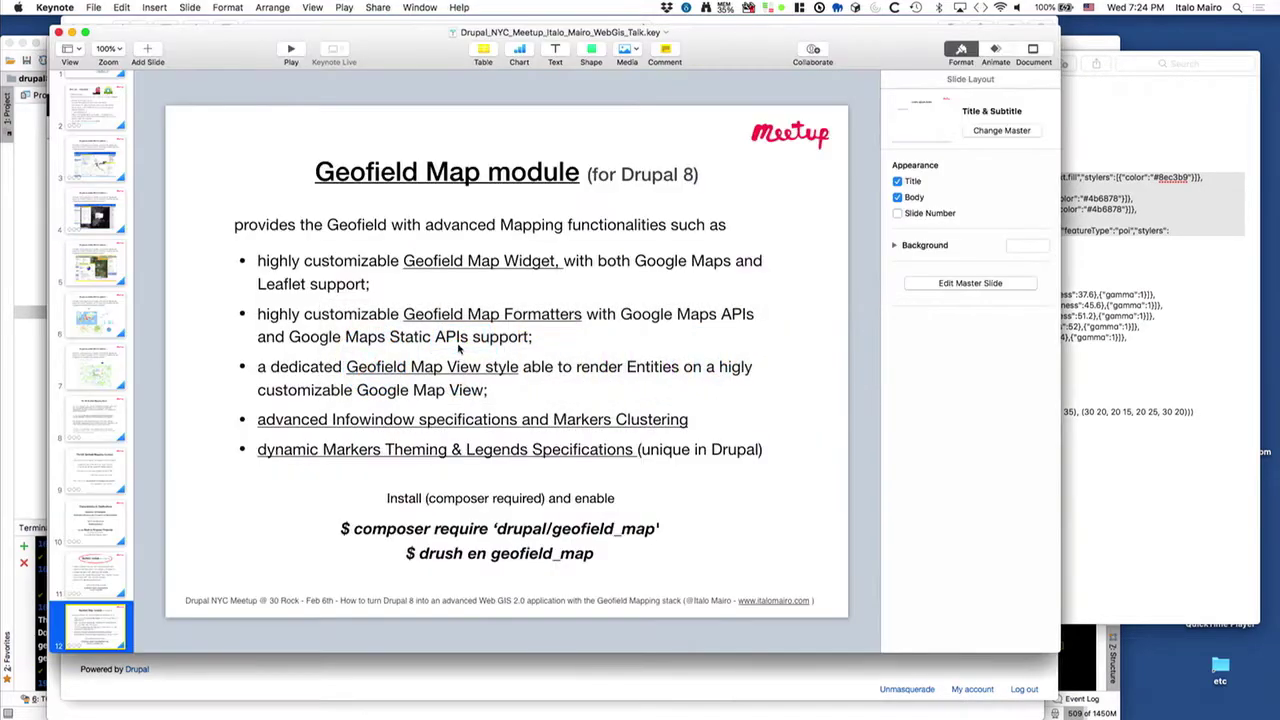
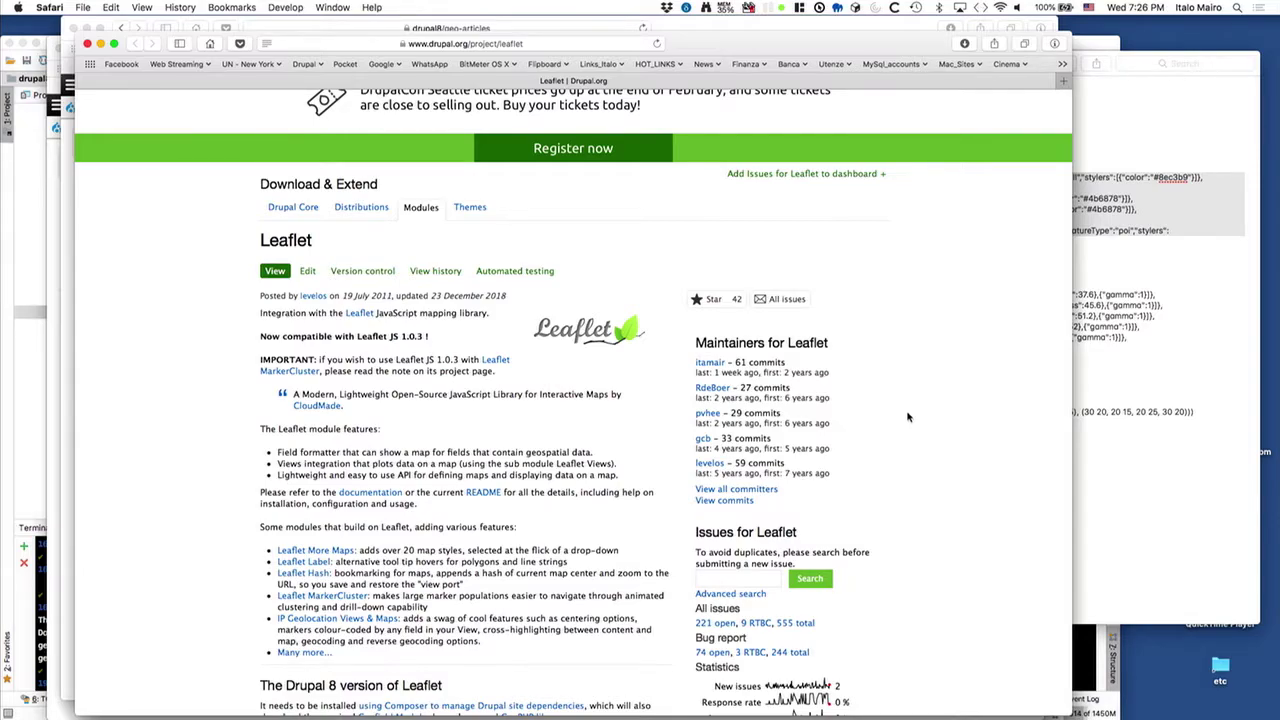
Step: Look through the Leaflet module's project page on drupal.org down to its Drupal 8 section and close that browser window
scroll(906, 418, "down", 3)
scroll(908, 418, "down", 6)
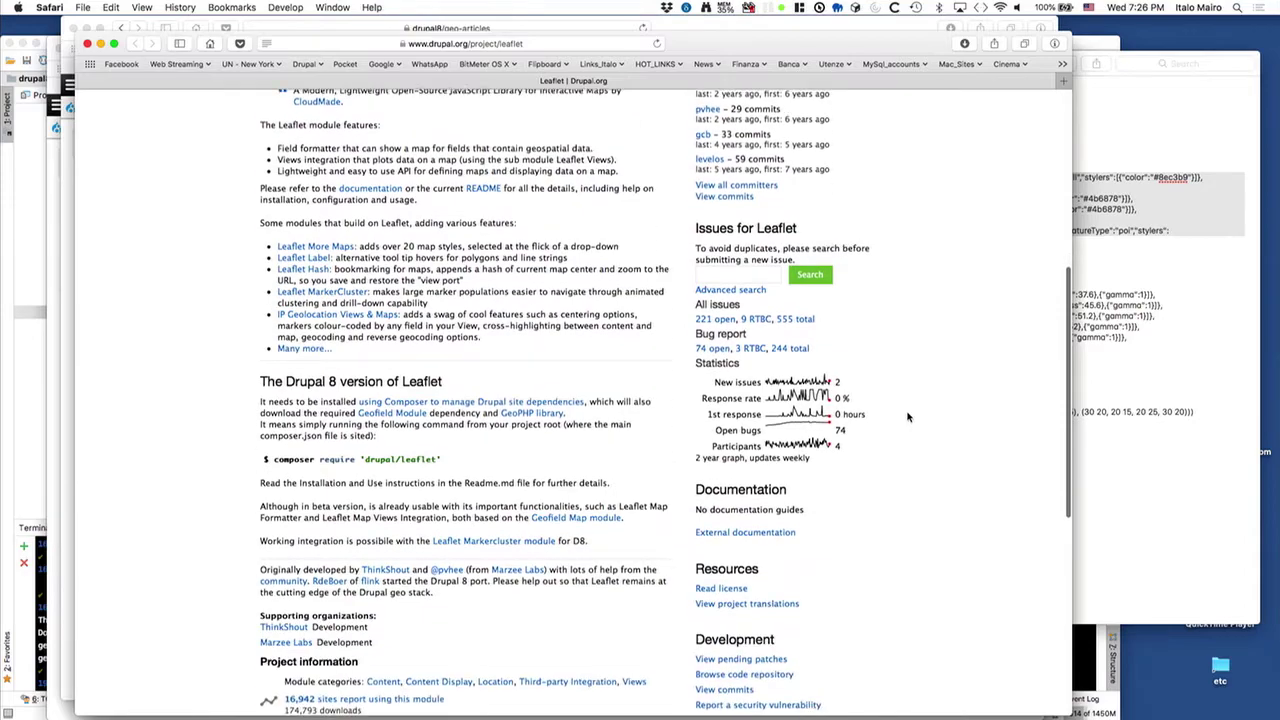
left_click(87, 43)
Step: Switch to Notes and copy the command "drush en leaflet leaflet_views leaflet_markercluster -y" from the NYC MEETUP note
key("super+Tab")
left_click(526, 338)
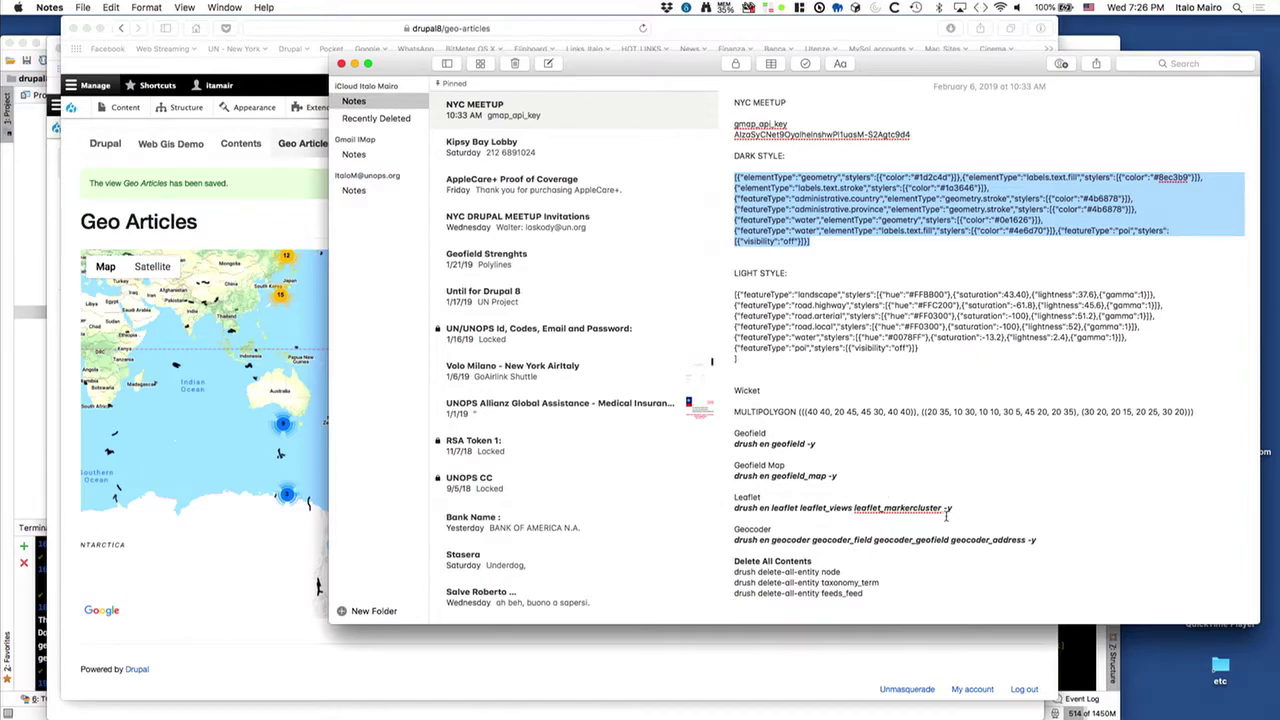
left_click_drag(950, 509, 727, 511)
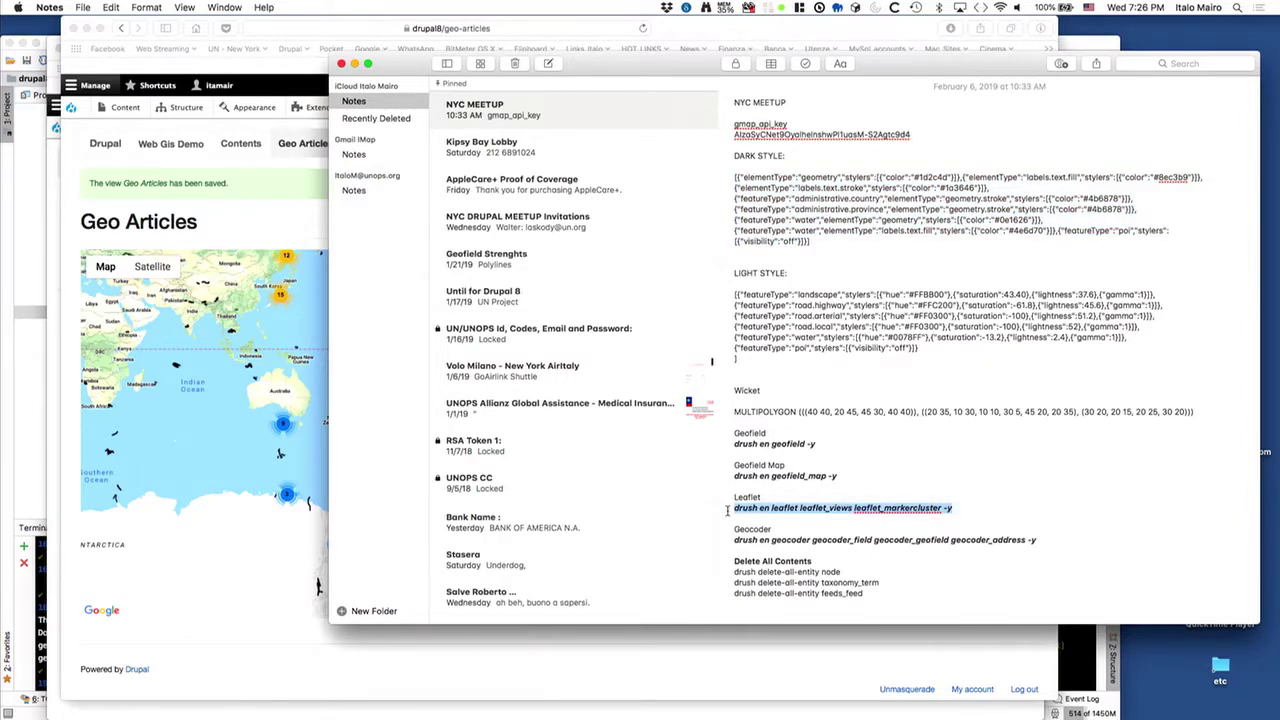
key("super+c")
Step: Return to the Leaflet module slide in Keynote, reveal its install and enable commands, and exit the slideshow
key("super+Tab")
key("super+Tab")
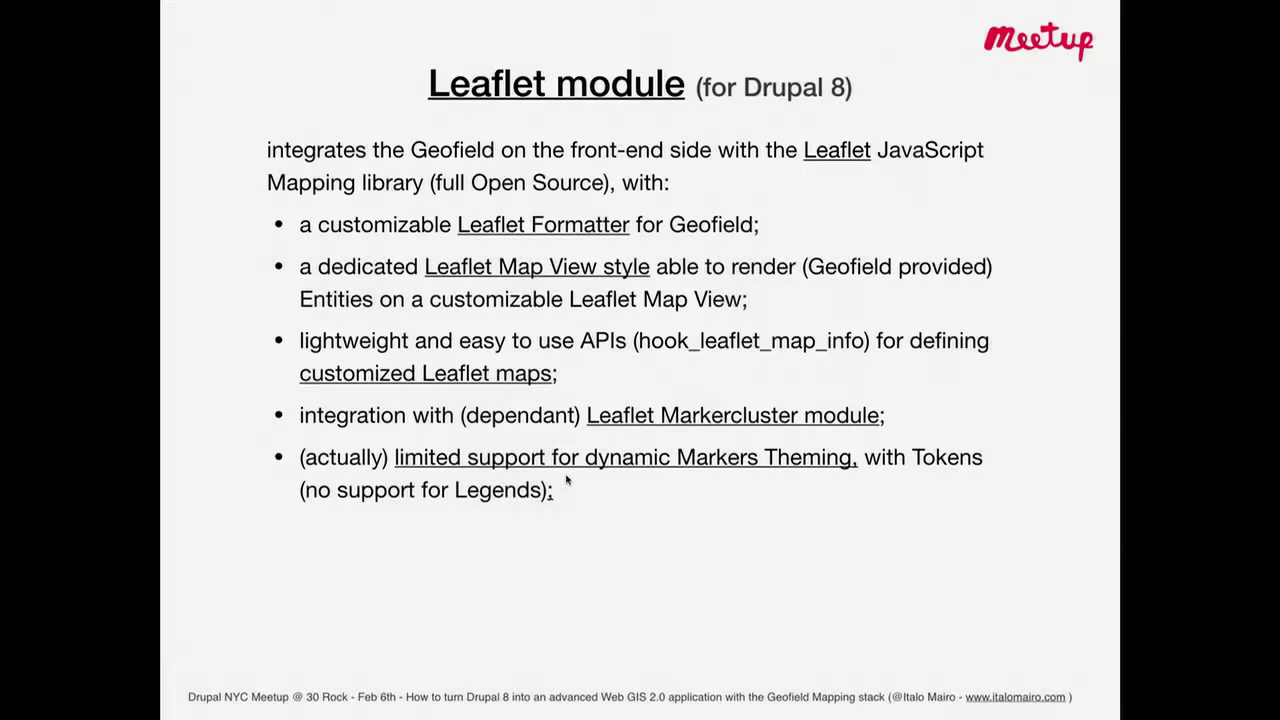
left_click(538, 558)
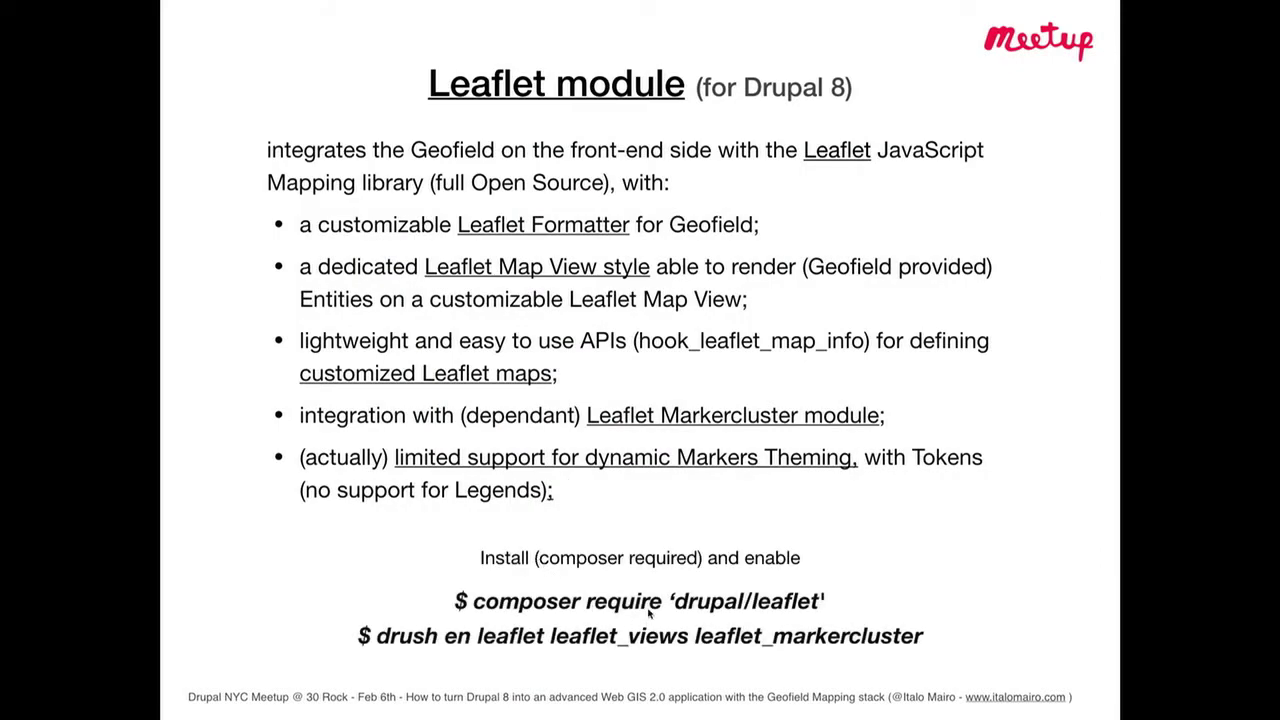
key("Escape")
Step: Switch to the PhpStorm terminal and run "drush en leaflet leaflet_views leaflet_markercluster -y"
key("super+Tab")
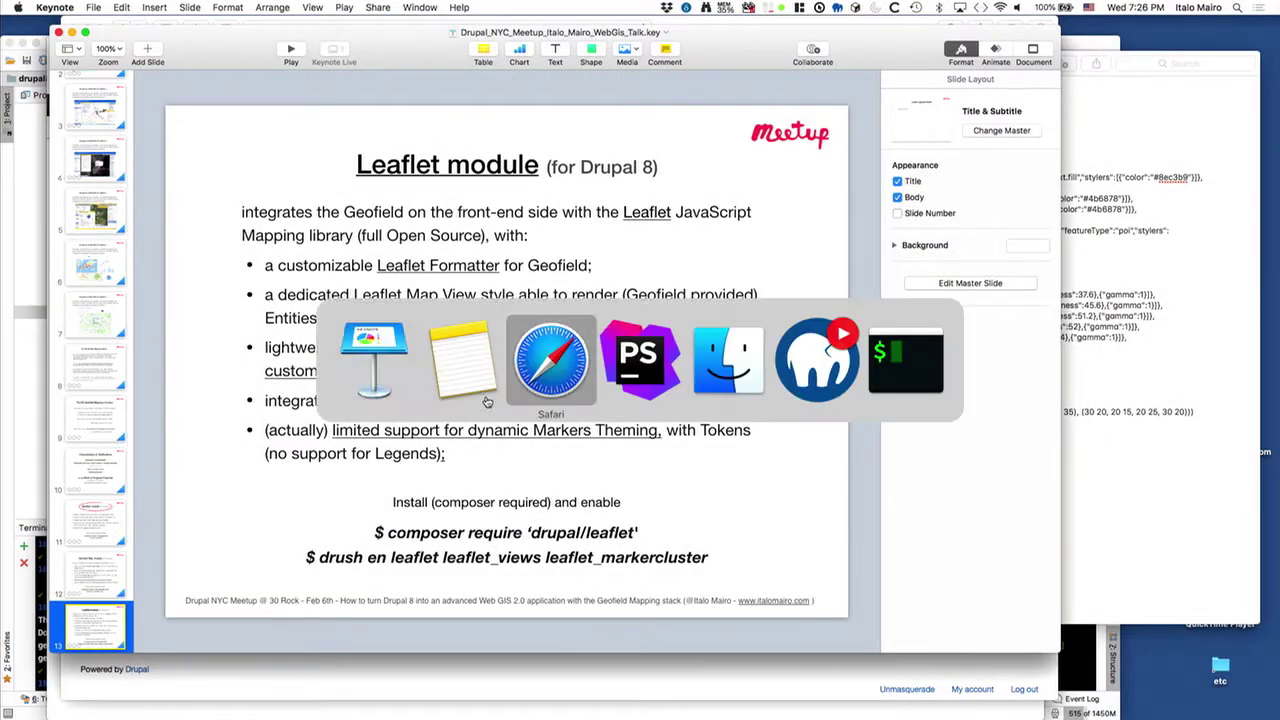
key("super+Tab")
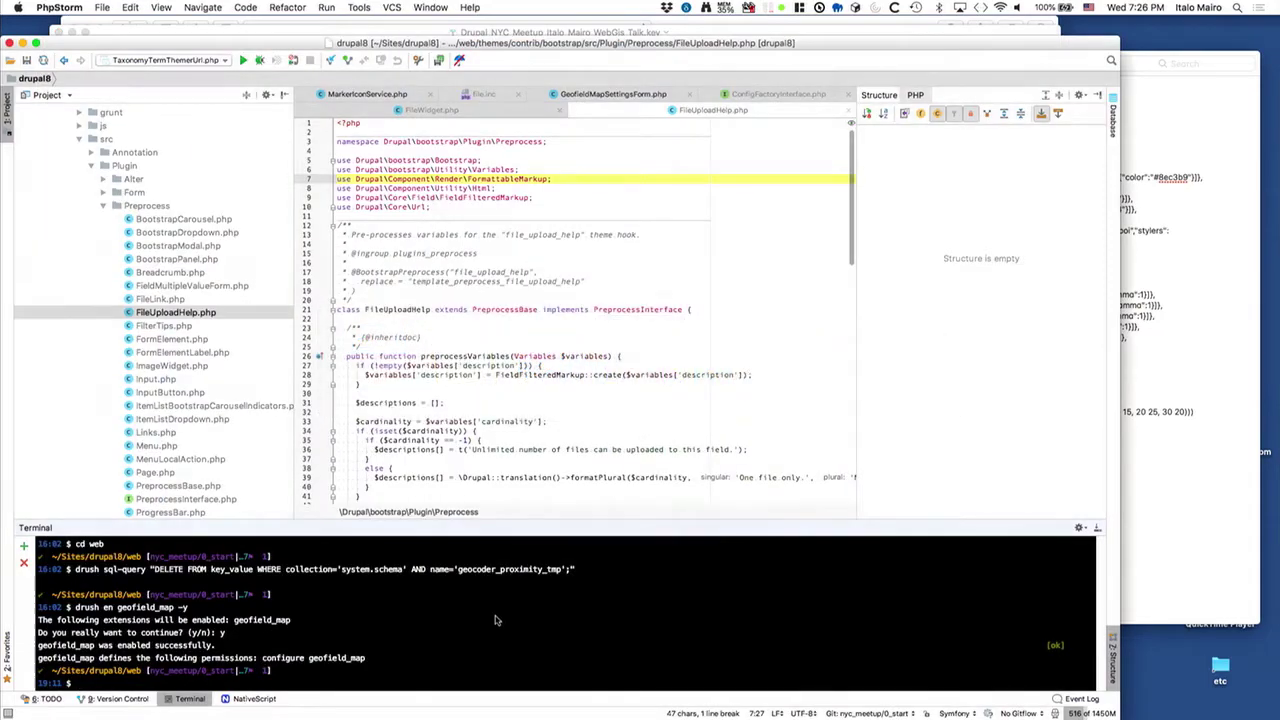
key("super+v")
key("Return")
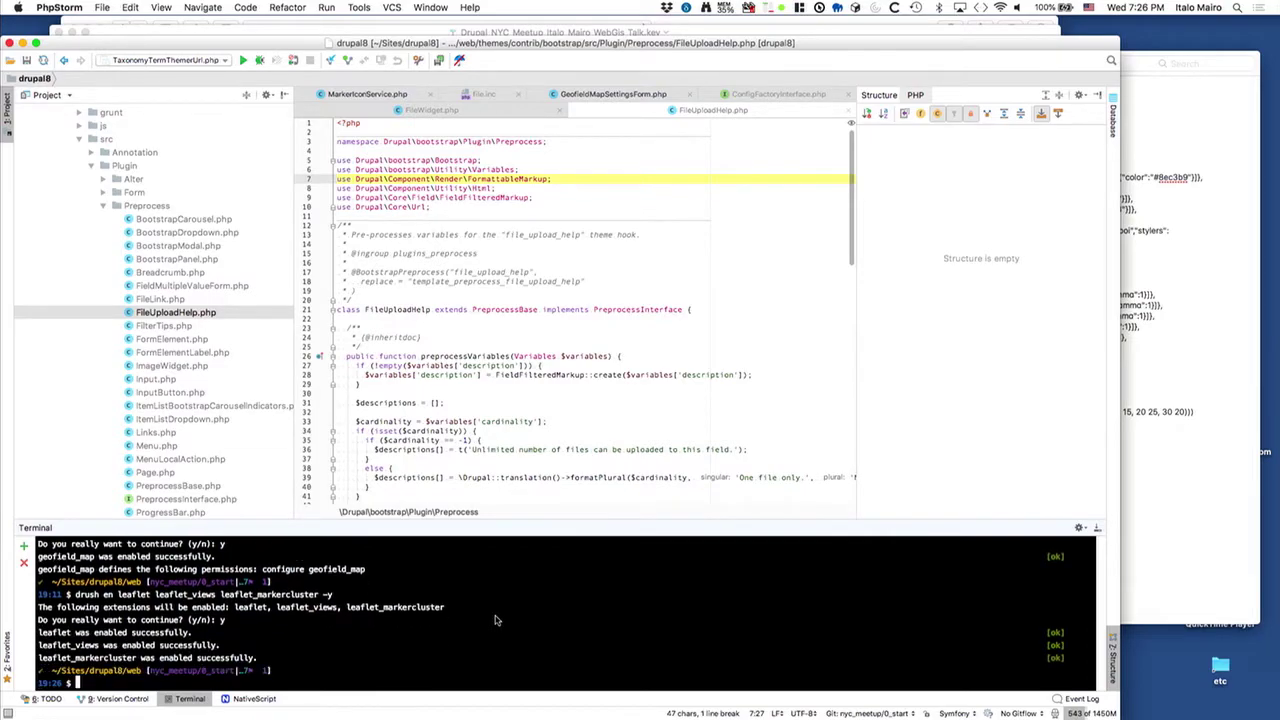
Step: Switch back to Safari and reload the Geo Articles page
key("super+Tab")
key("super+Tab")
key("super+Tab")
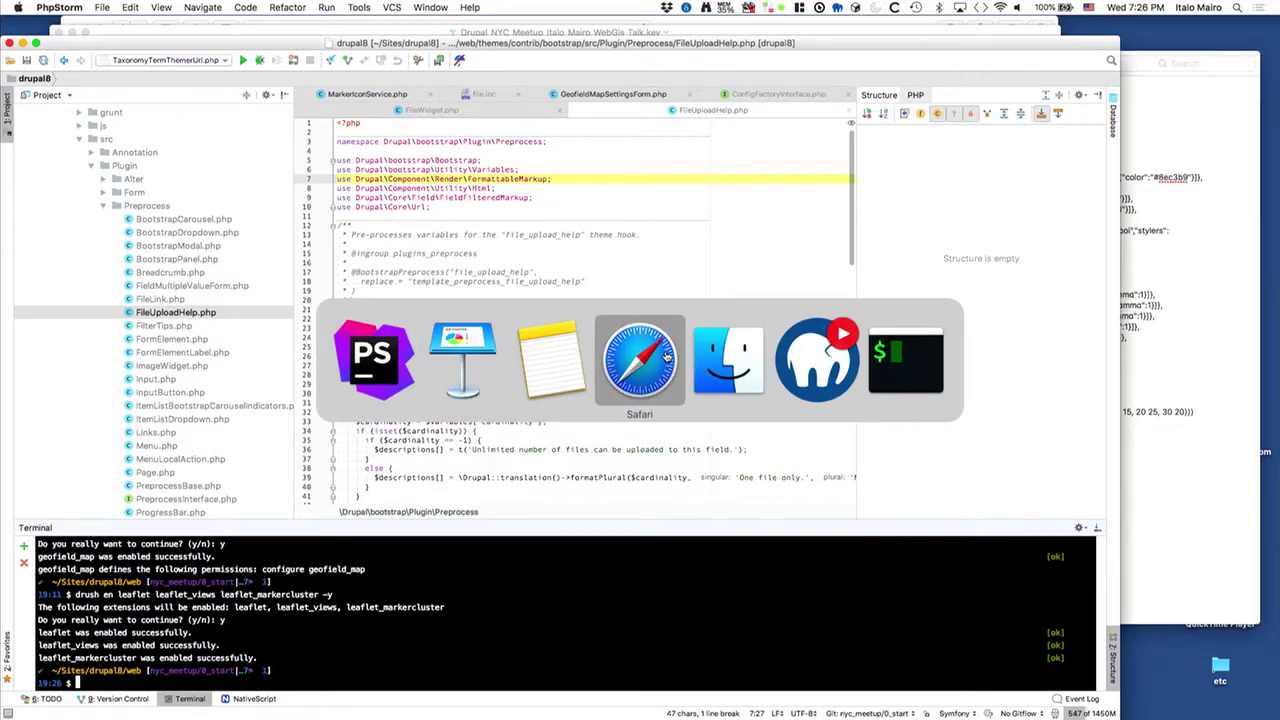
key("super+r")
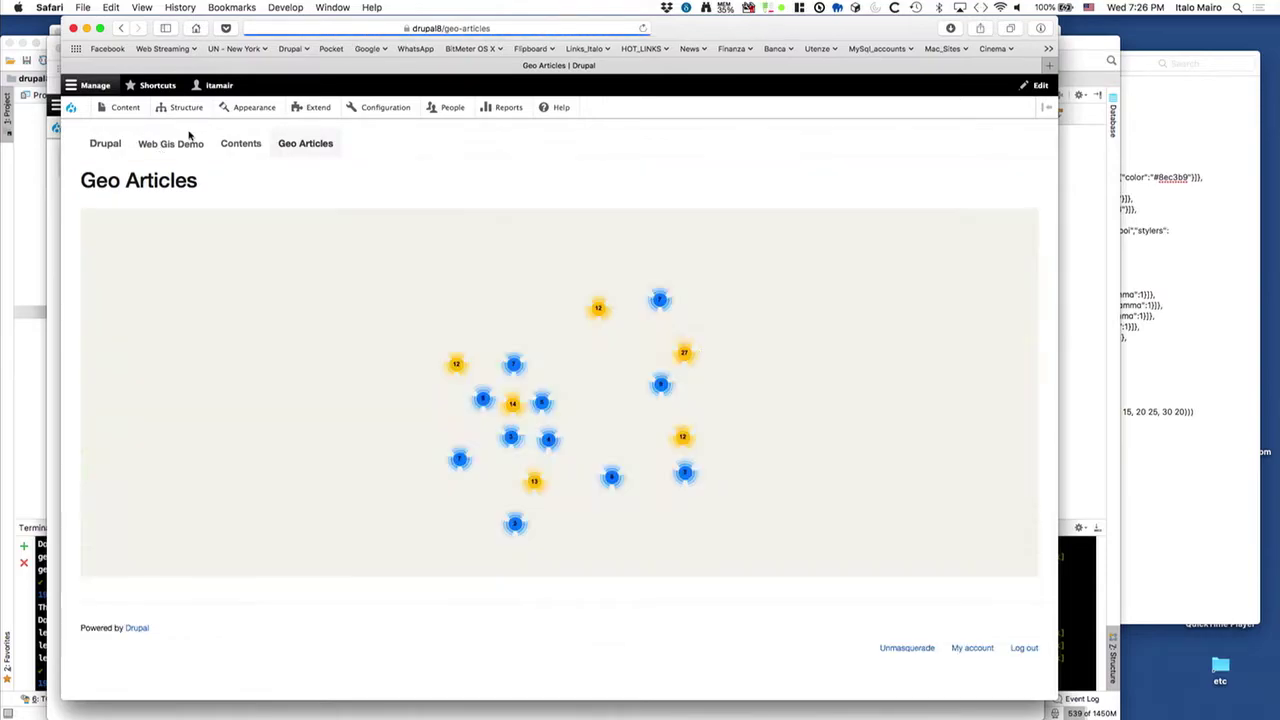
Step: Open the display management page of the Article content type
left_click(165, 118)
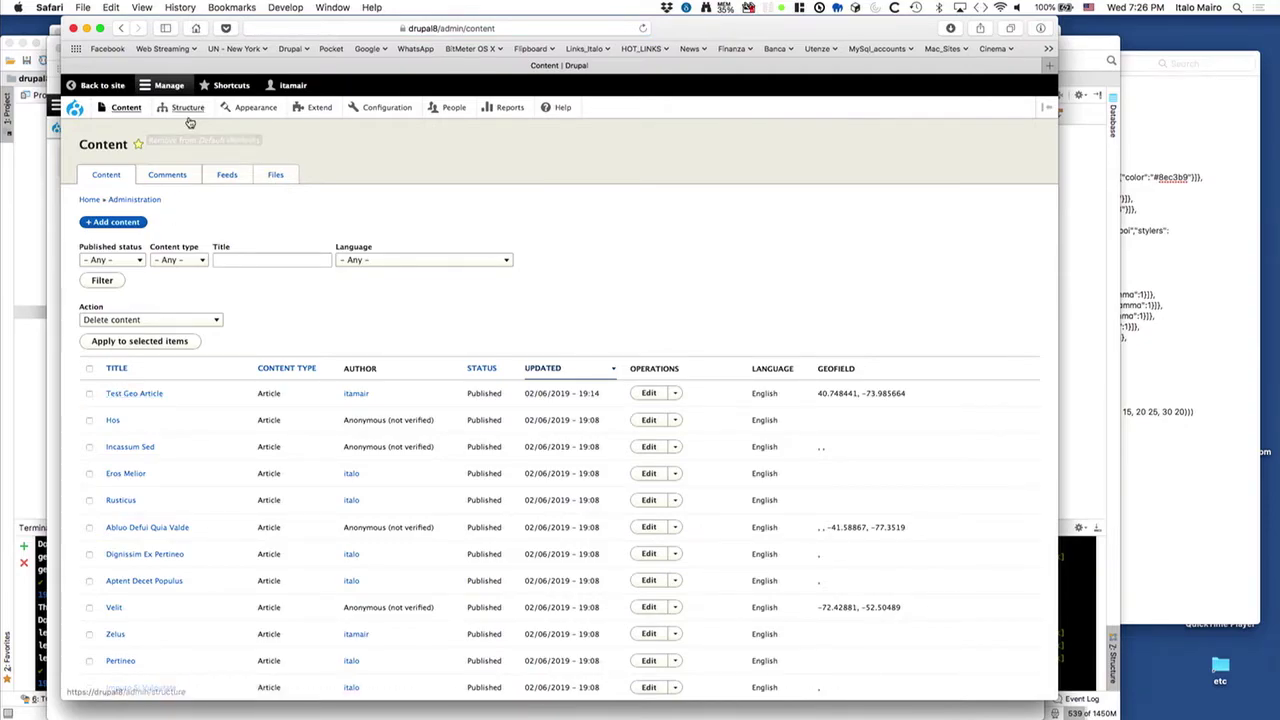
mouse_move(185, 108)
mouse_move(191, 184)
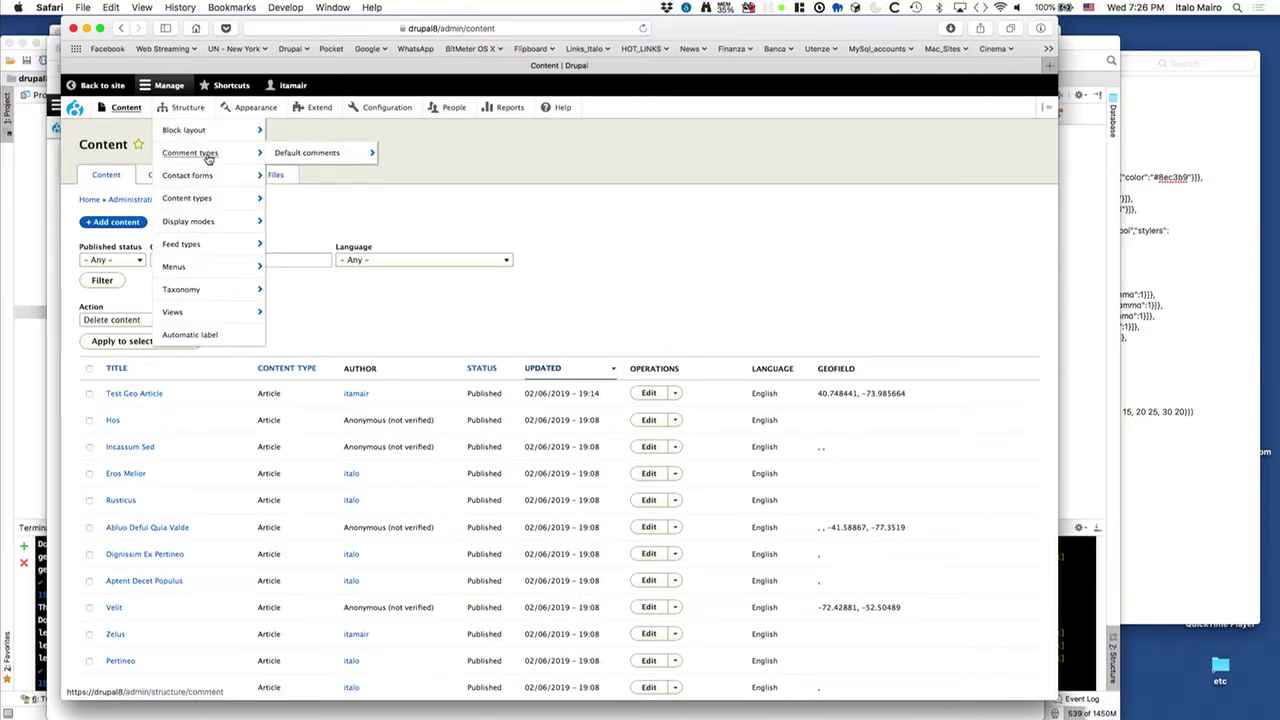
mouse_move(223, 201)
mouse_move(303, 222)
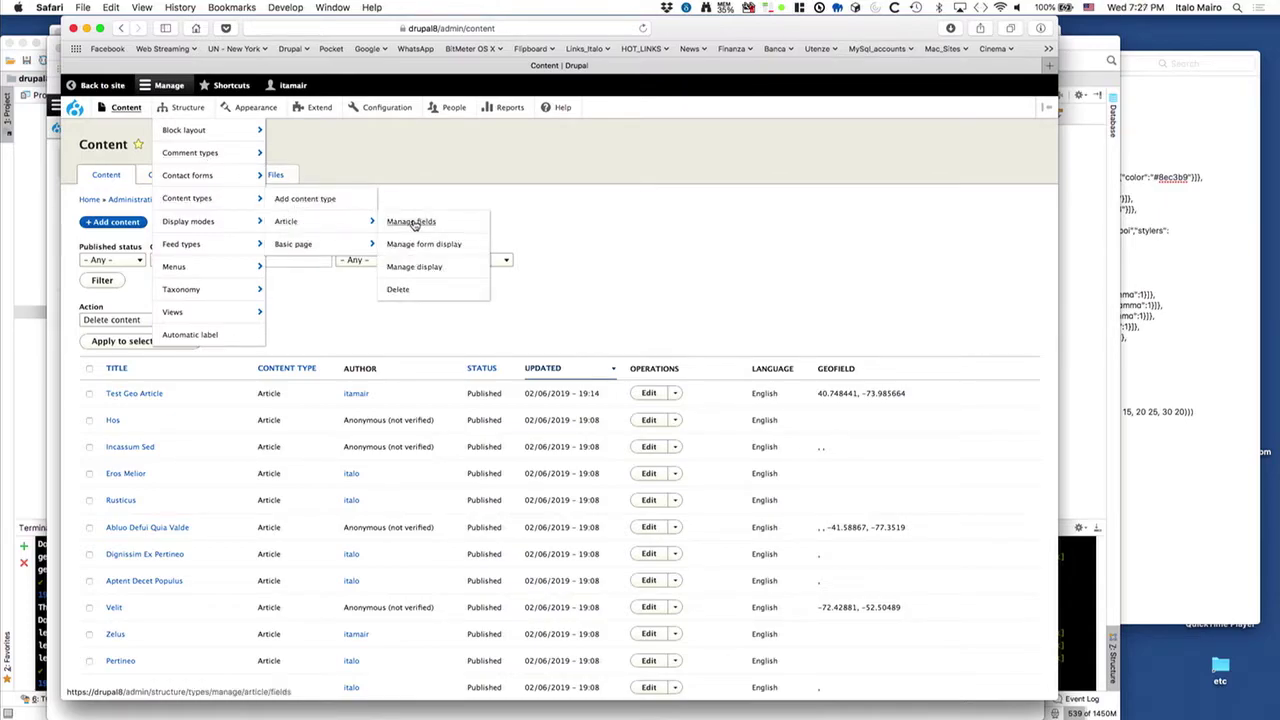
left_click(417, 268)
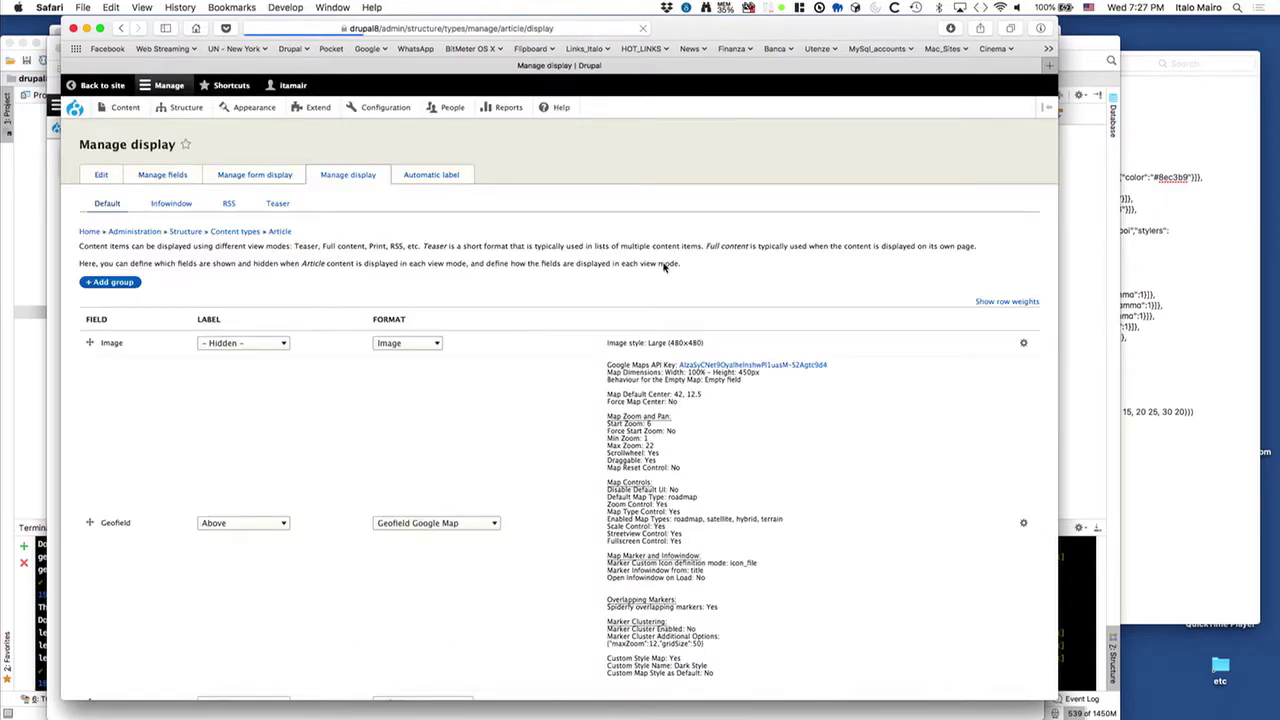
Step: Set the Geofield format to Leaflet Map in the Article's default display and open its format settings
left_click(448, 529)
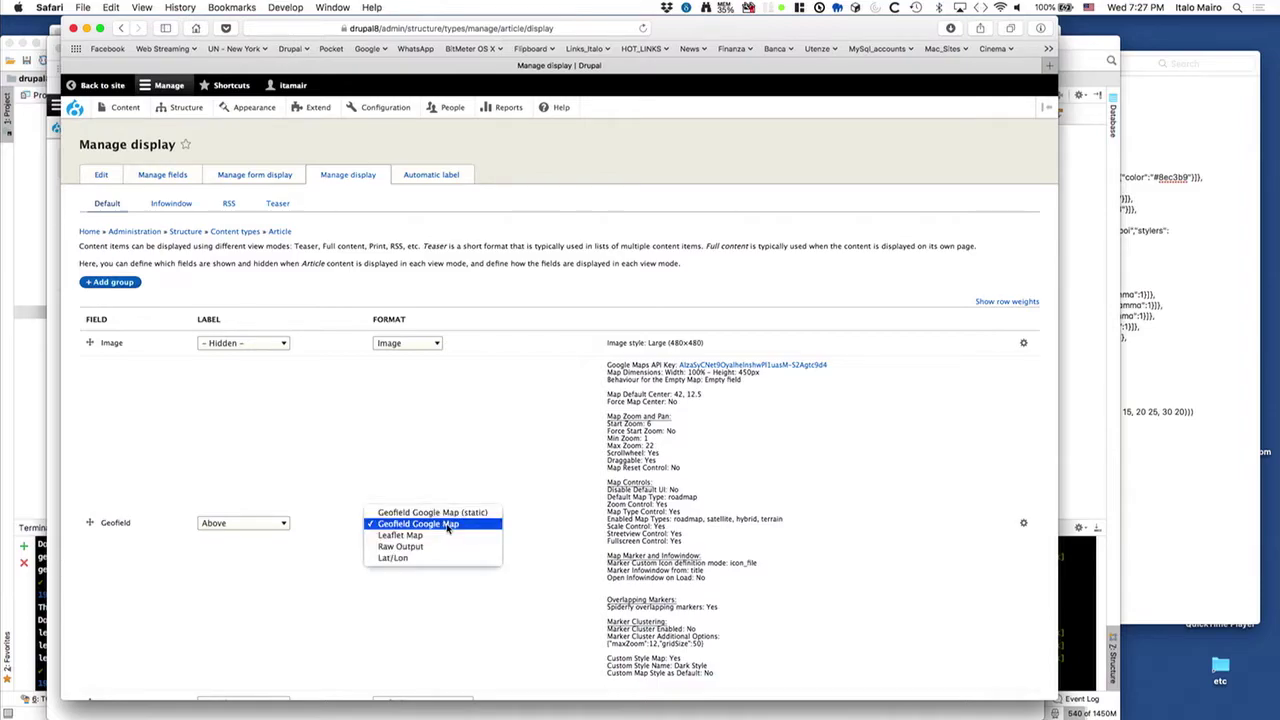
left_click(441, 537)
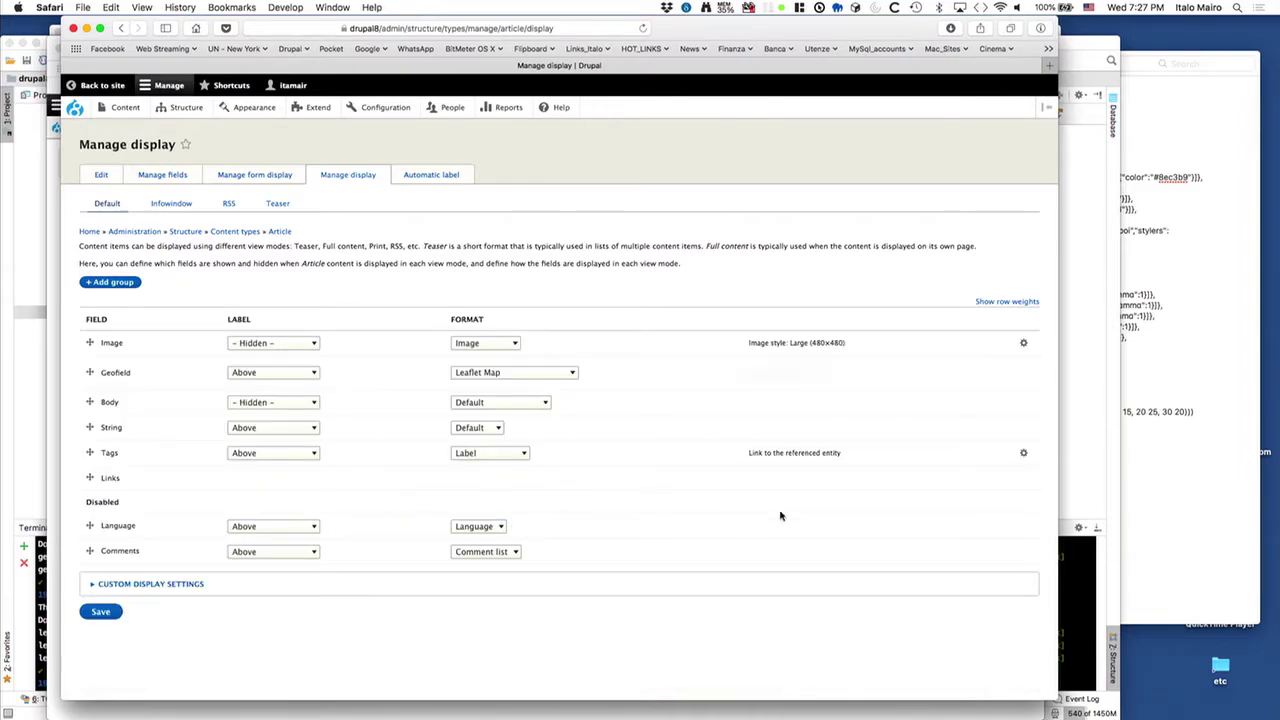
left_click(1021, 375)
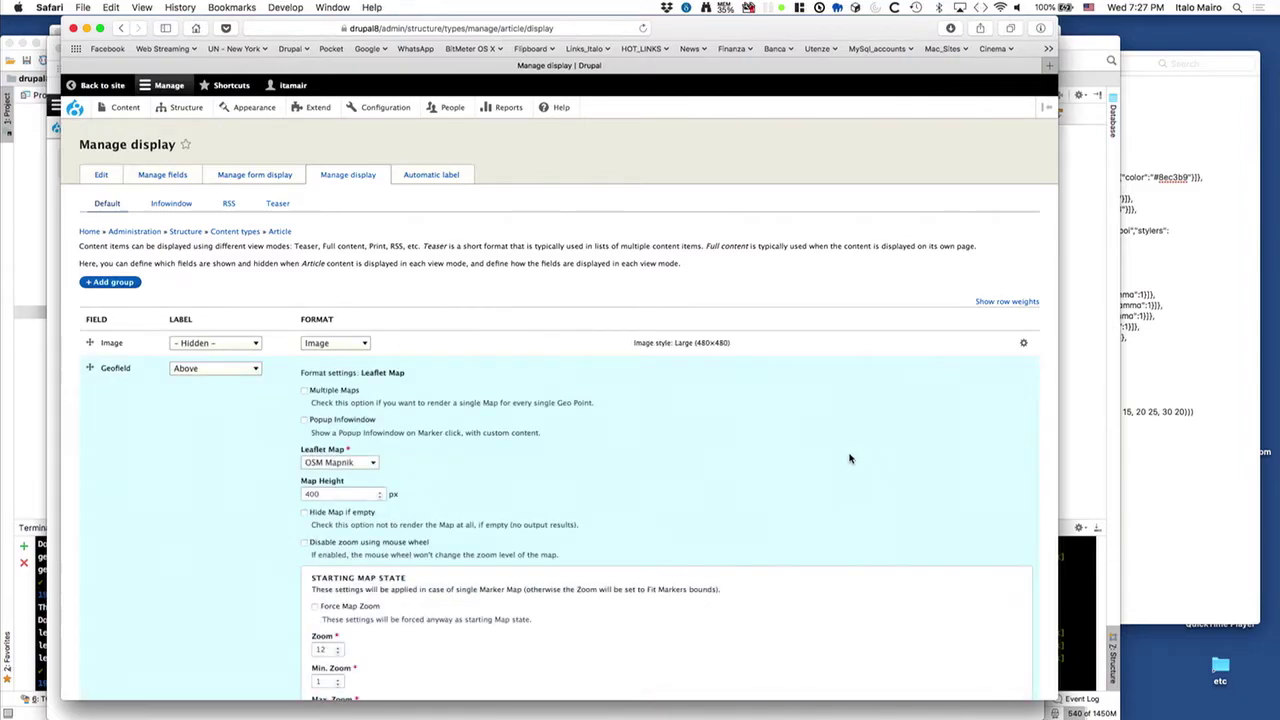
Step: Examine the Leaflet Map format settings: the available base maps, starting map state, and icon, shadow and popup anchor options
scroll(208, 463, "down", 4)
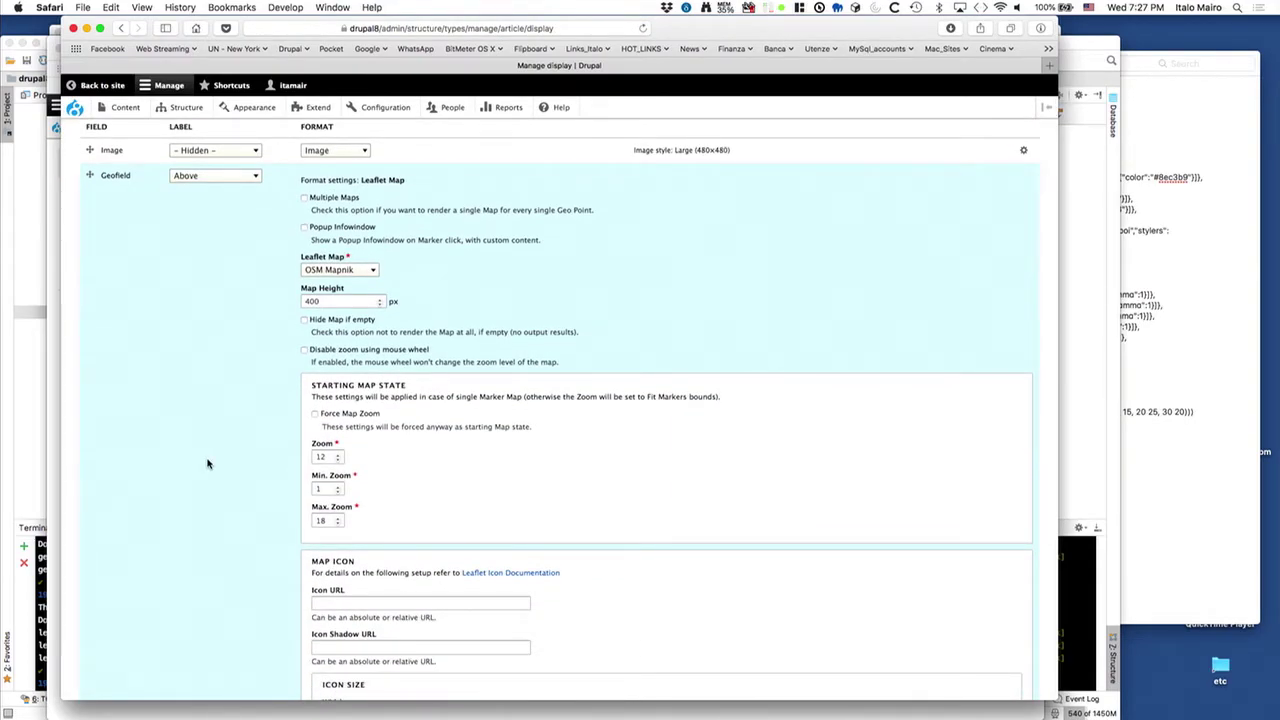
left_click(364, 270)
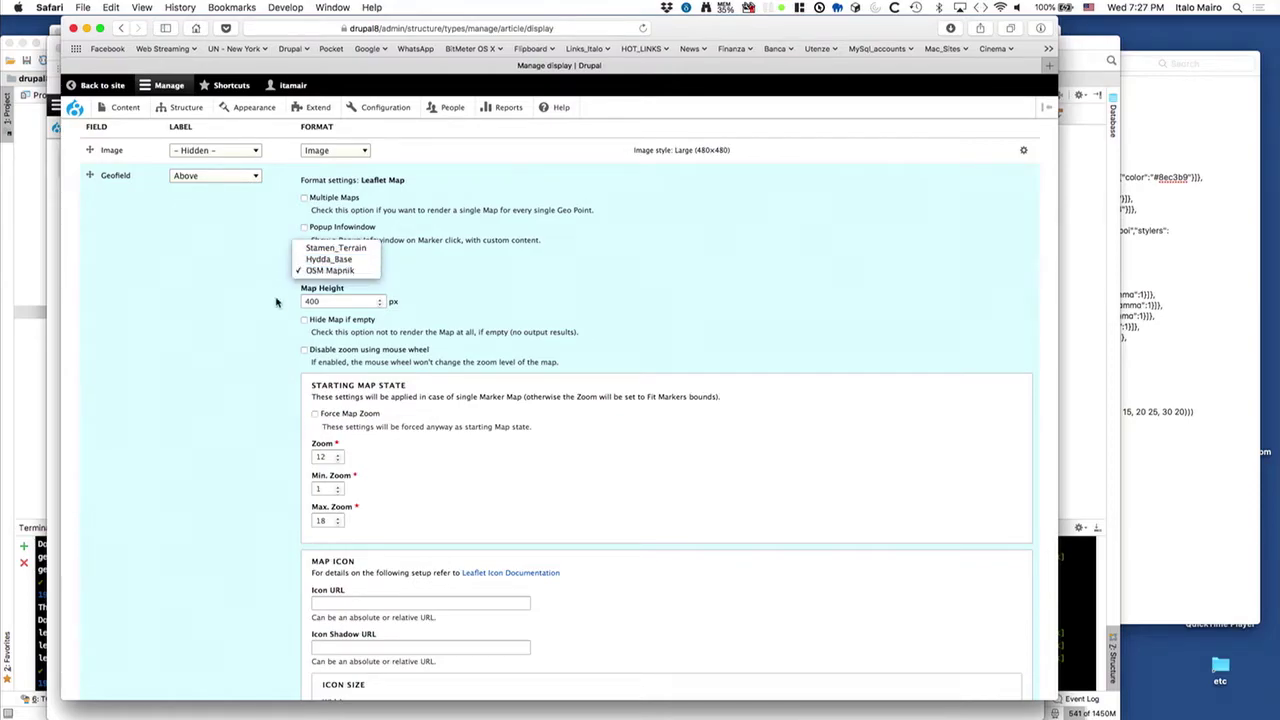
left_click(263, 305)
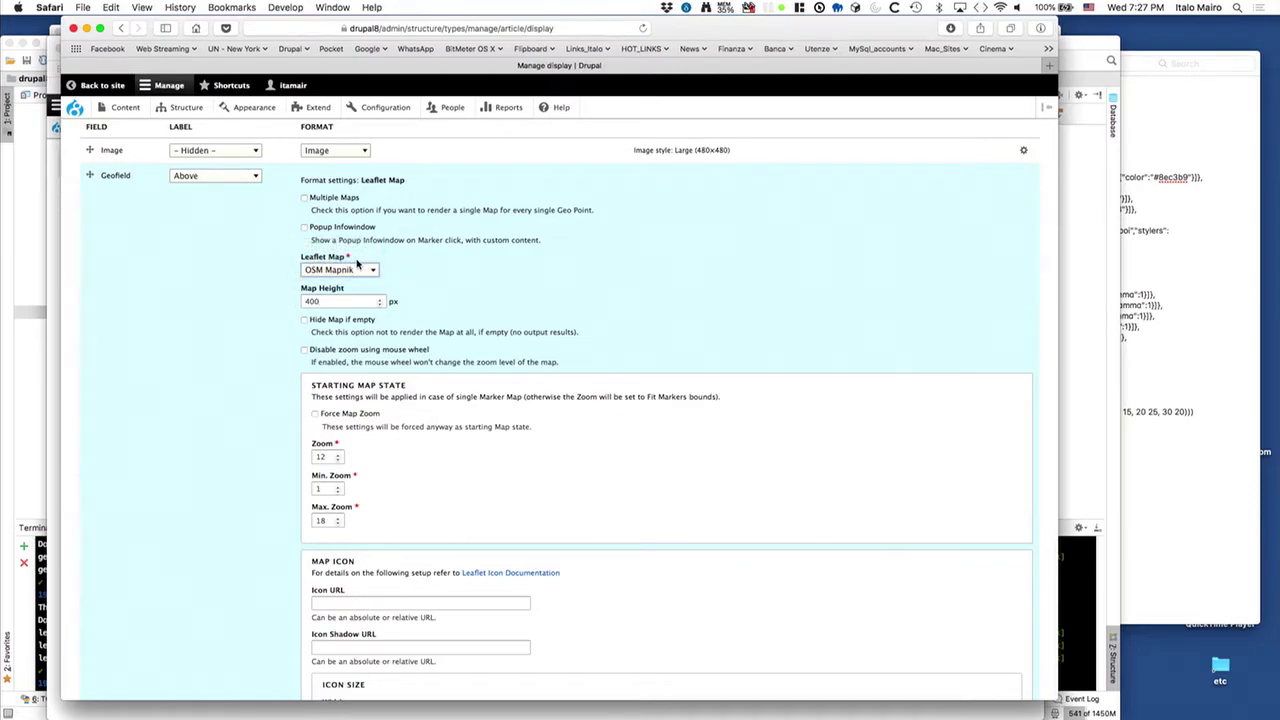
left_click(350, 263)
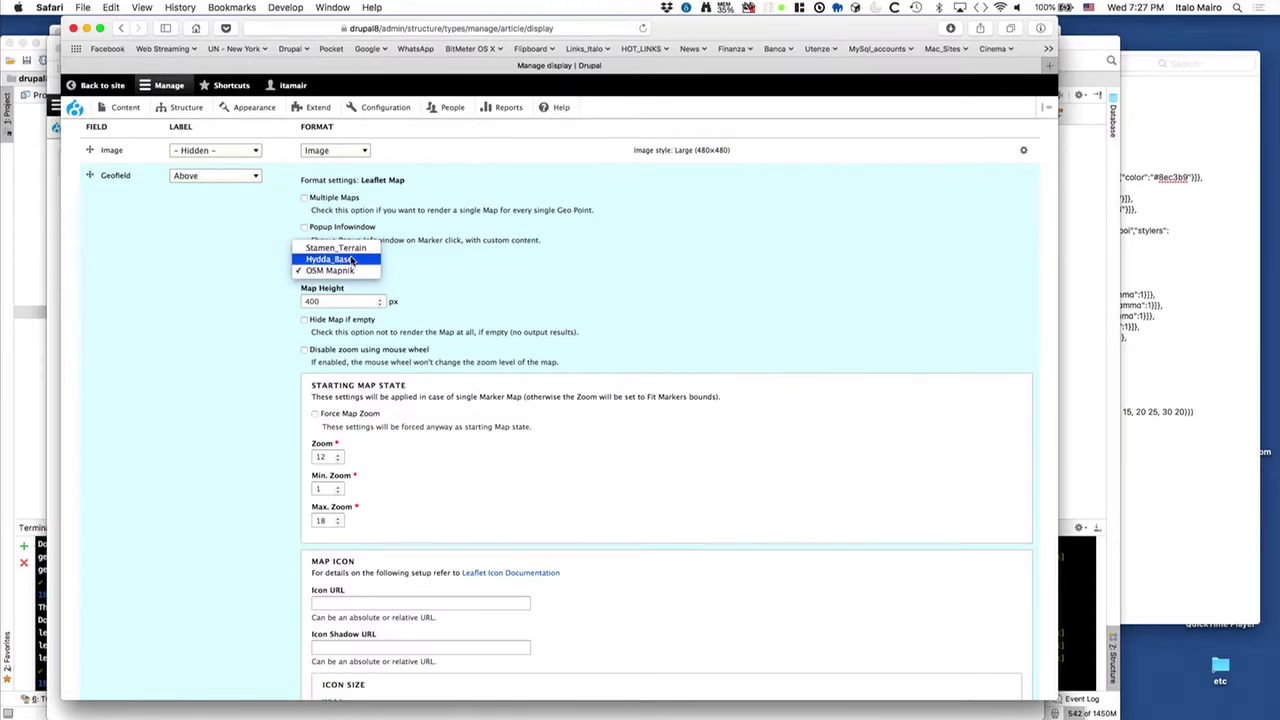
left_click(251, 355)
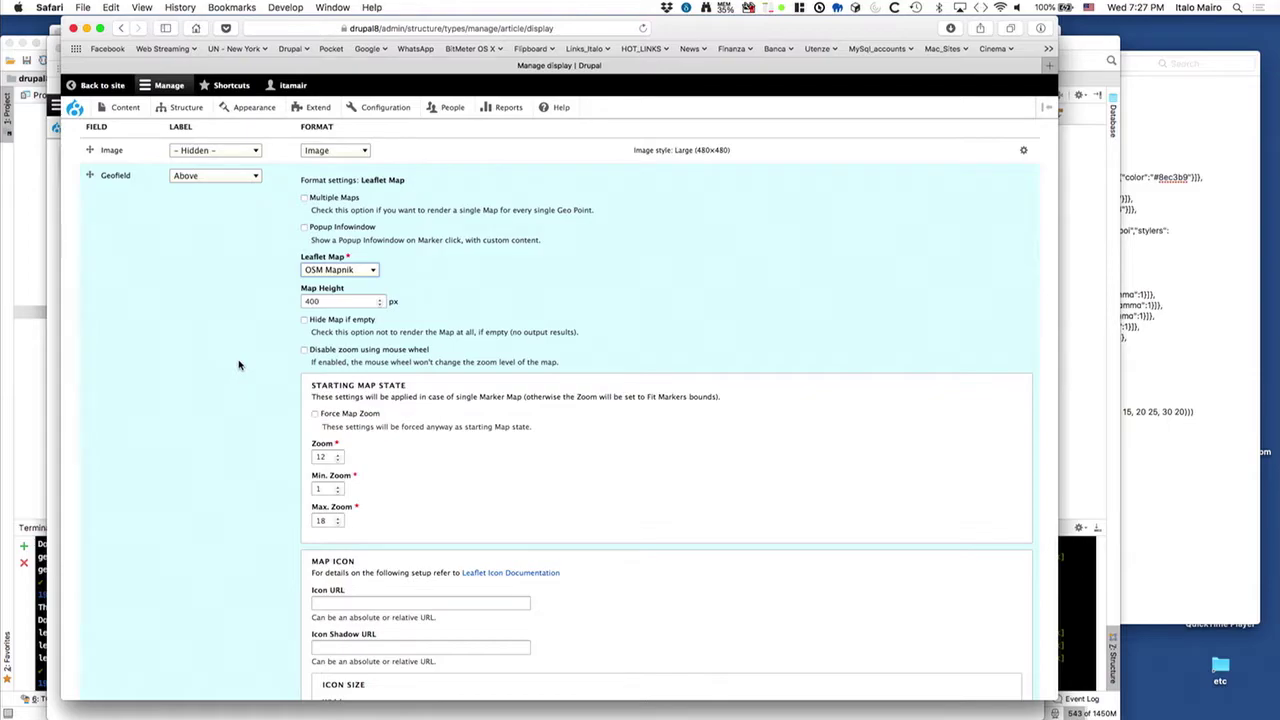
scroll(238, 365, "down", 3)
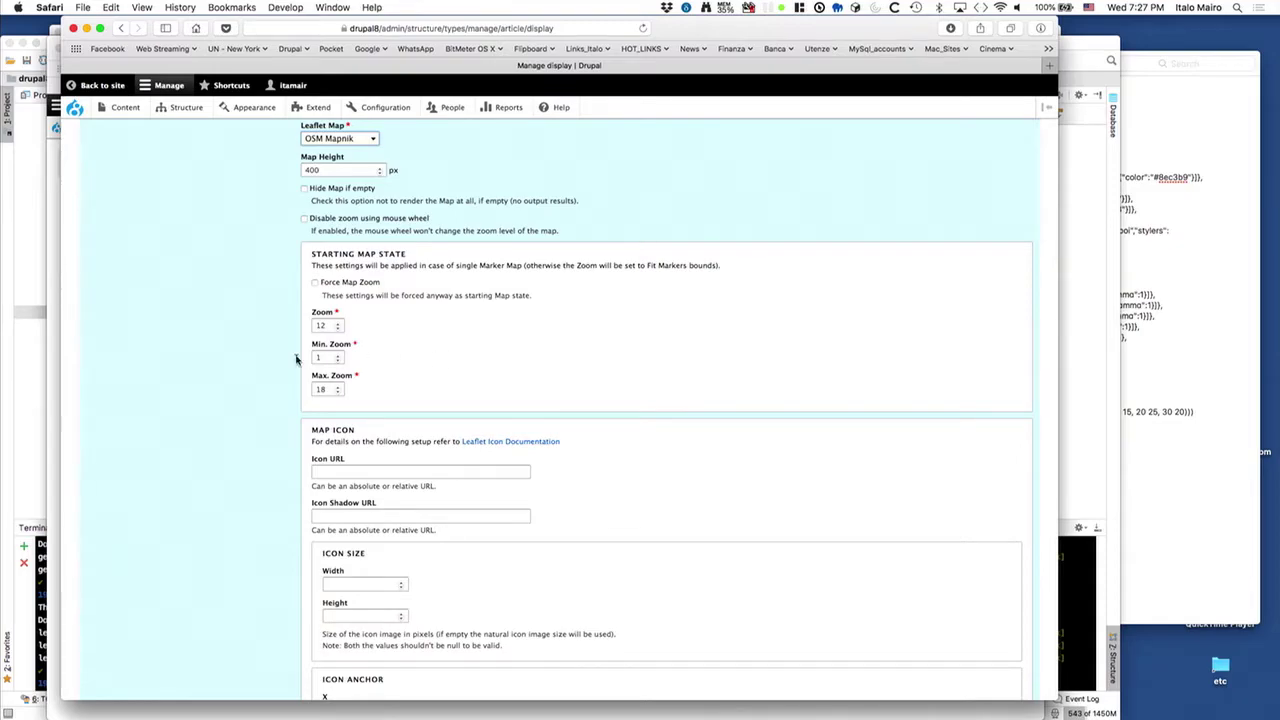
scroll(242, 389, "down", 3)
left_click(356, 313)
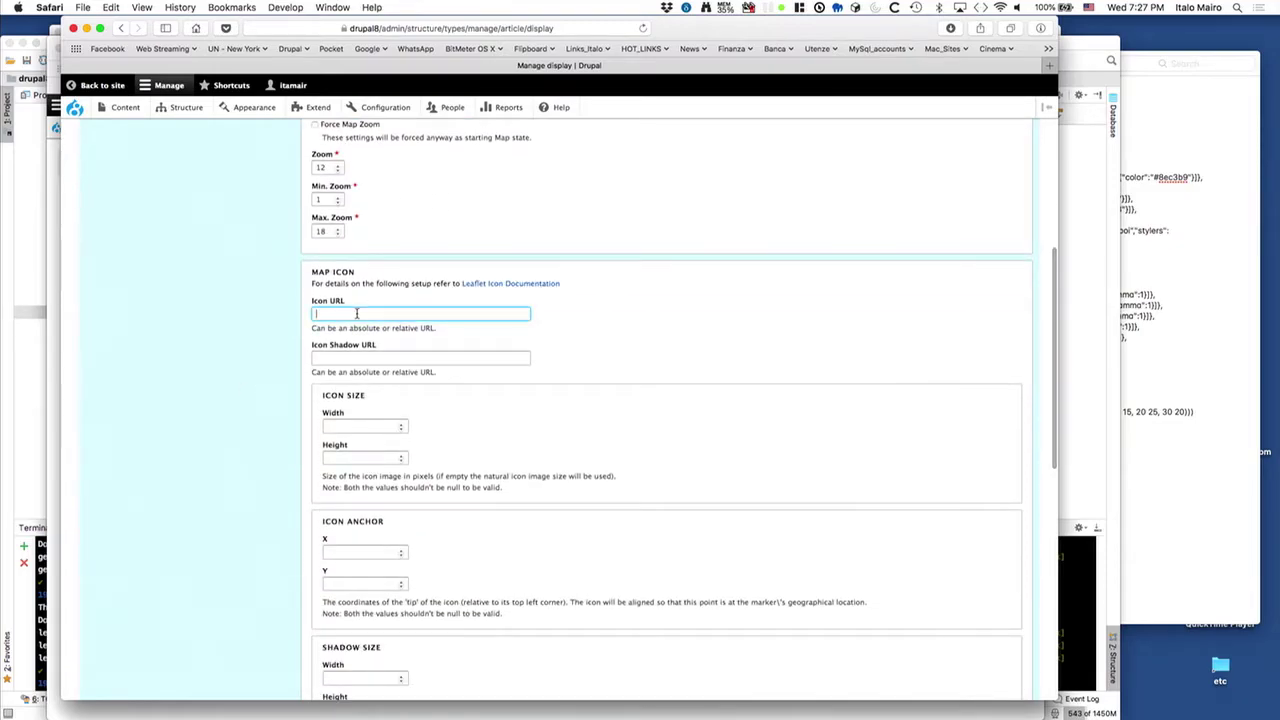
scroll(266, 410, "down", 5)
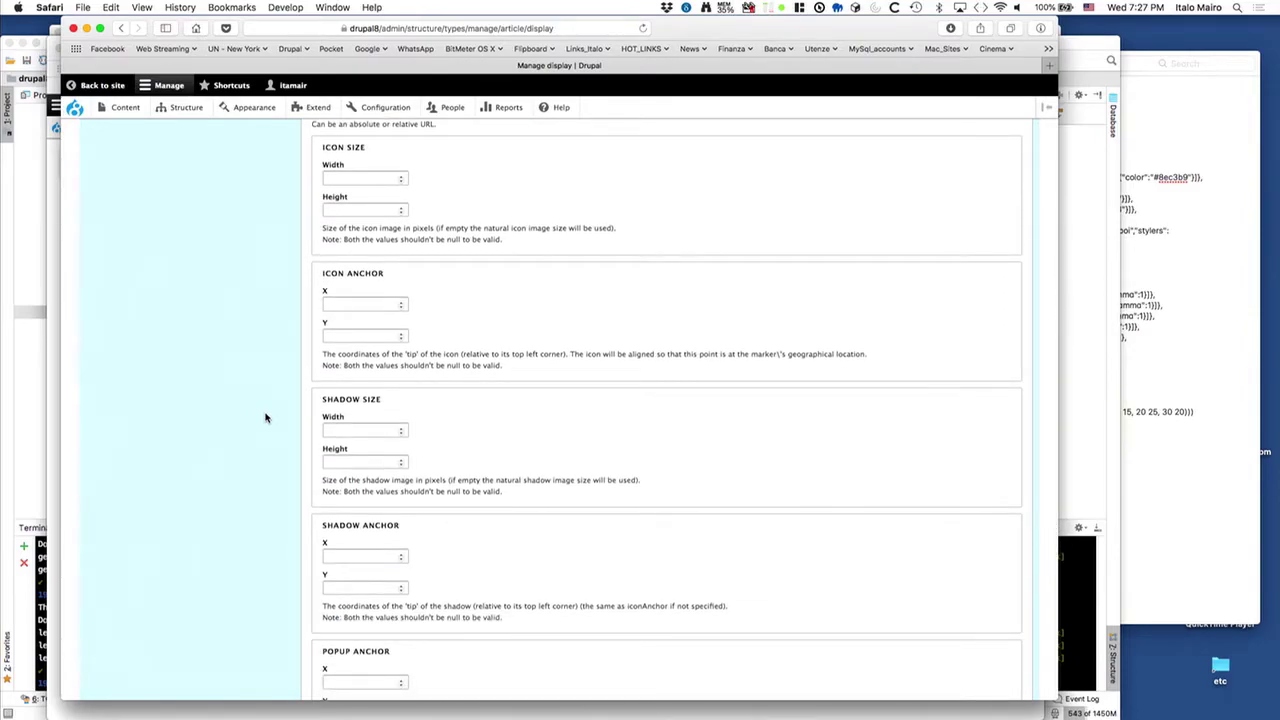
scroll(265, 418, "down", 8)
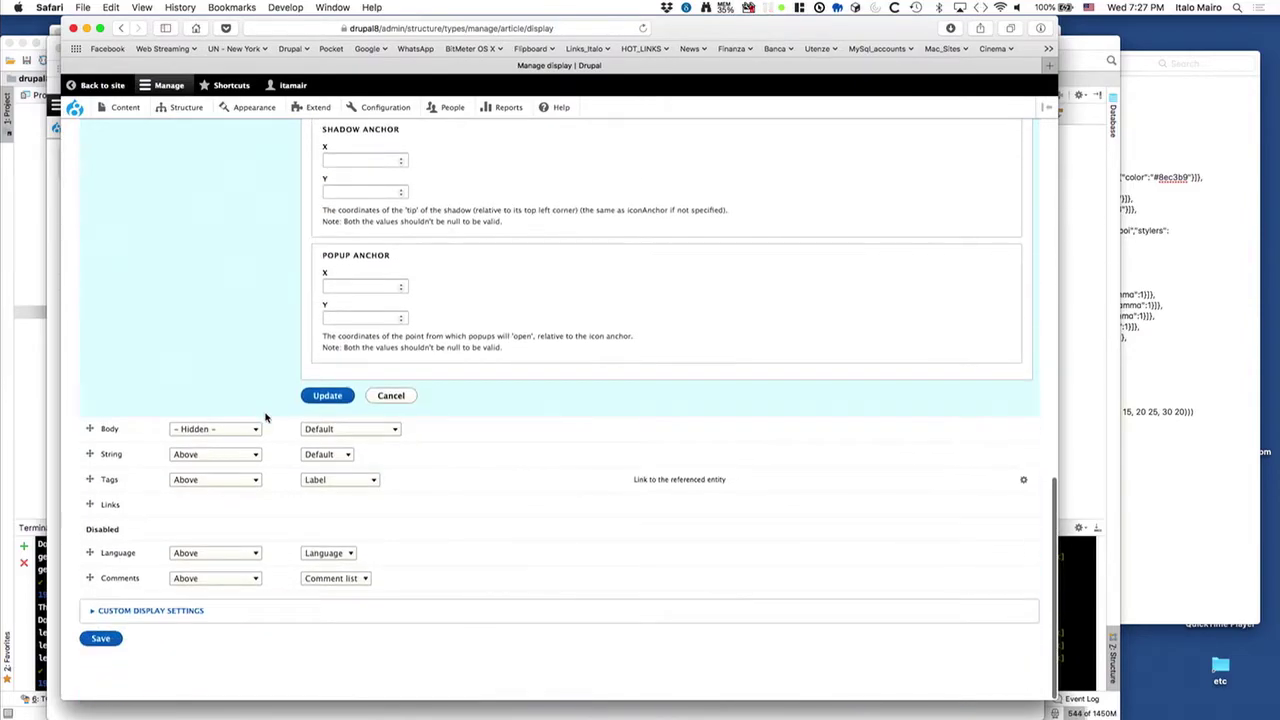
Step: Set the map height to 700 px in the Geofield's Leaflet Map format settings
scroll(265, 418, "up", 6)
scroll(265, 418, "down", 3)
scroll(265, 418, "up", 15)
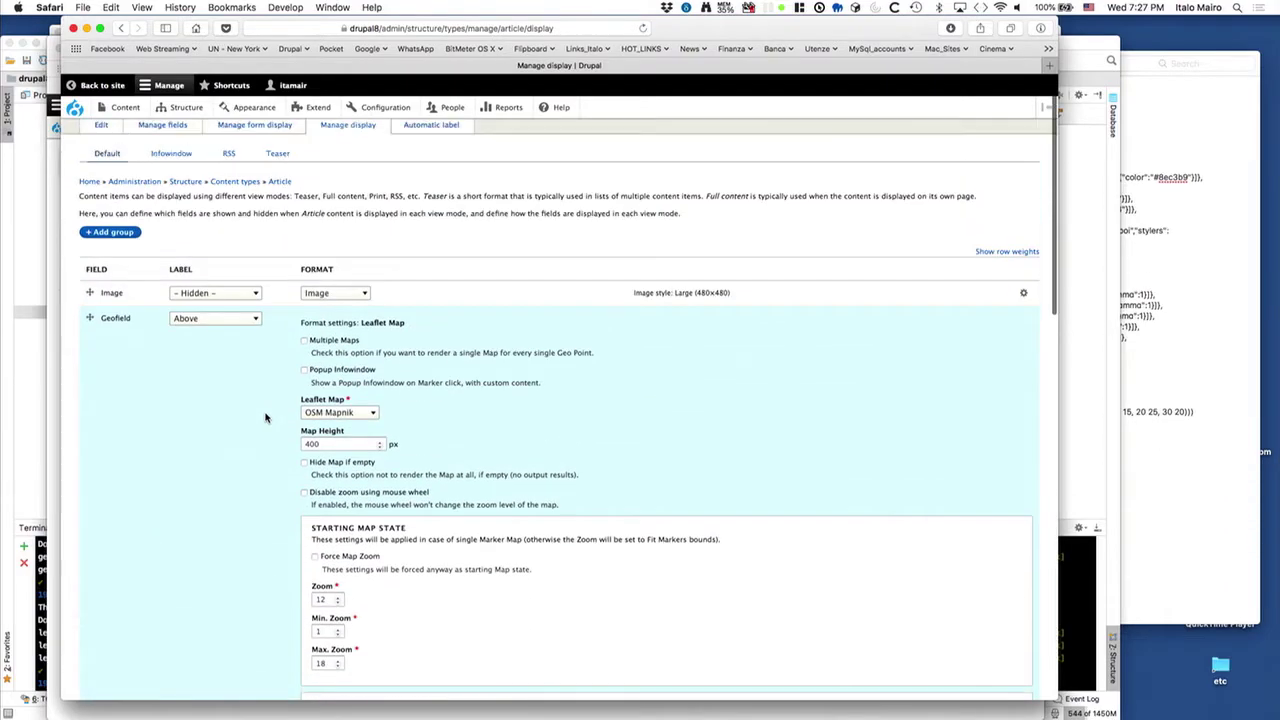
double_click(335, 447)
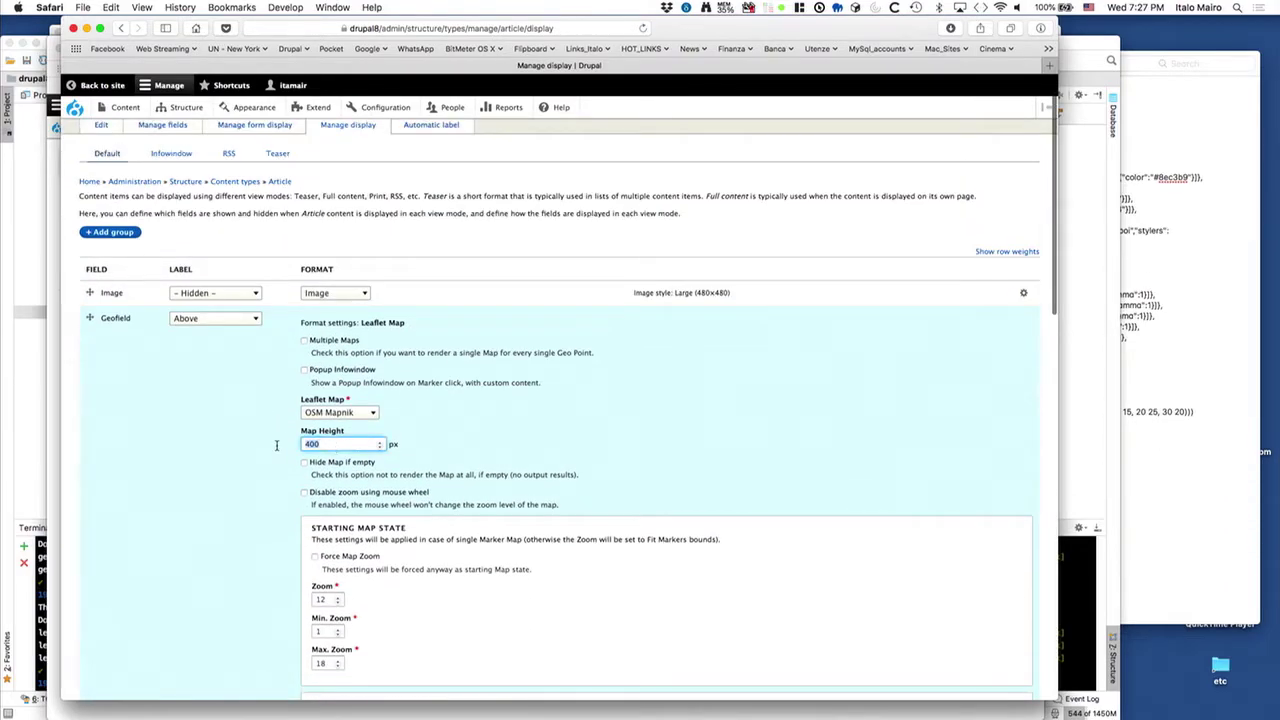
type("700")
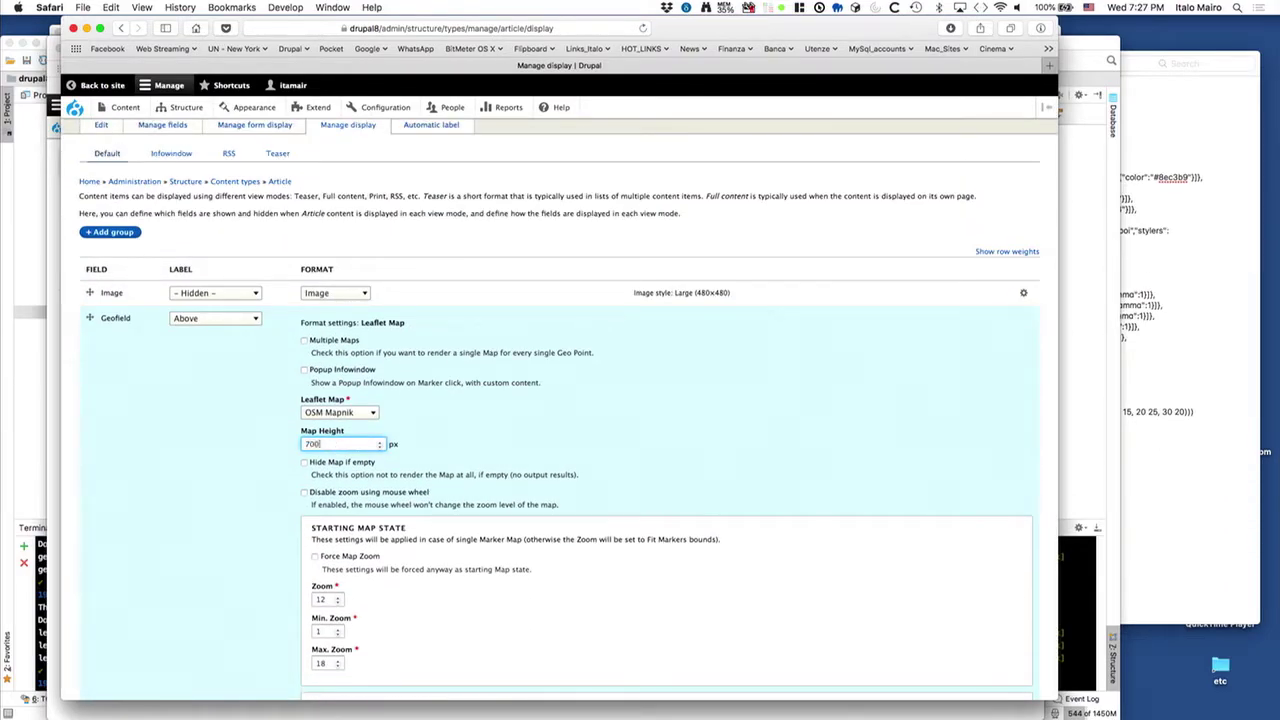
Step: Enable the Popup Infowindow option for the Geofield's Leaflet Map and expand the replacement patterns for its popup content
left_click(184, 477)
left_click(343, 370)
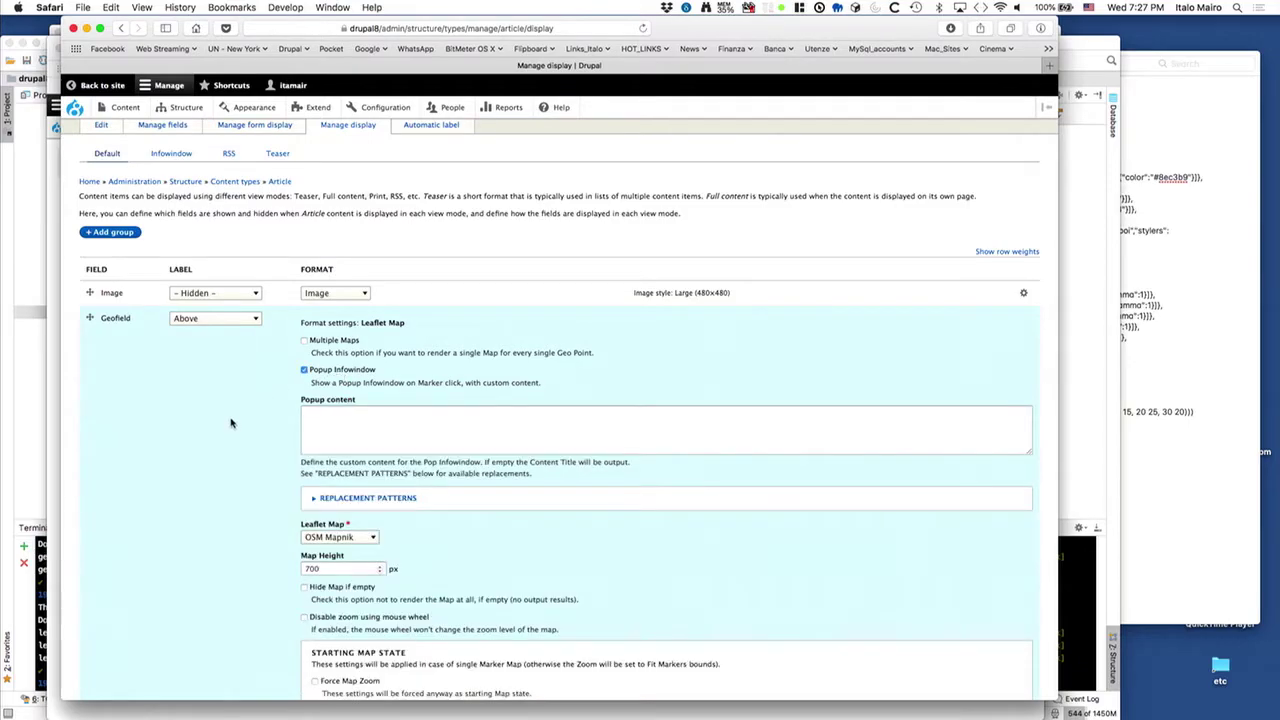
left_click(313, 395)
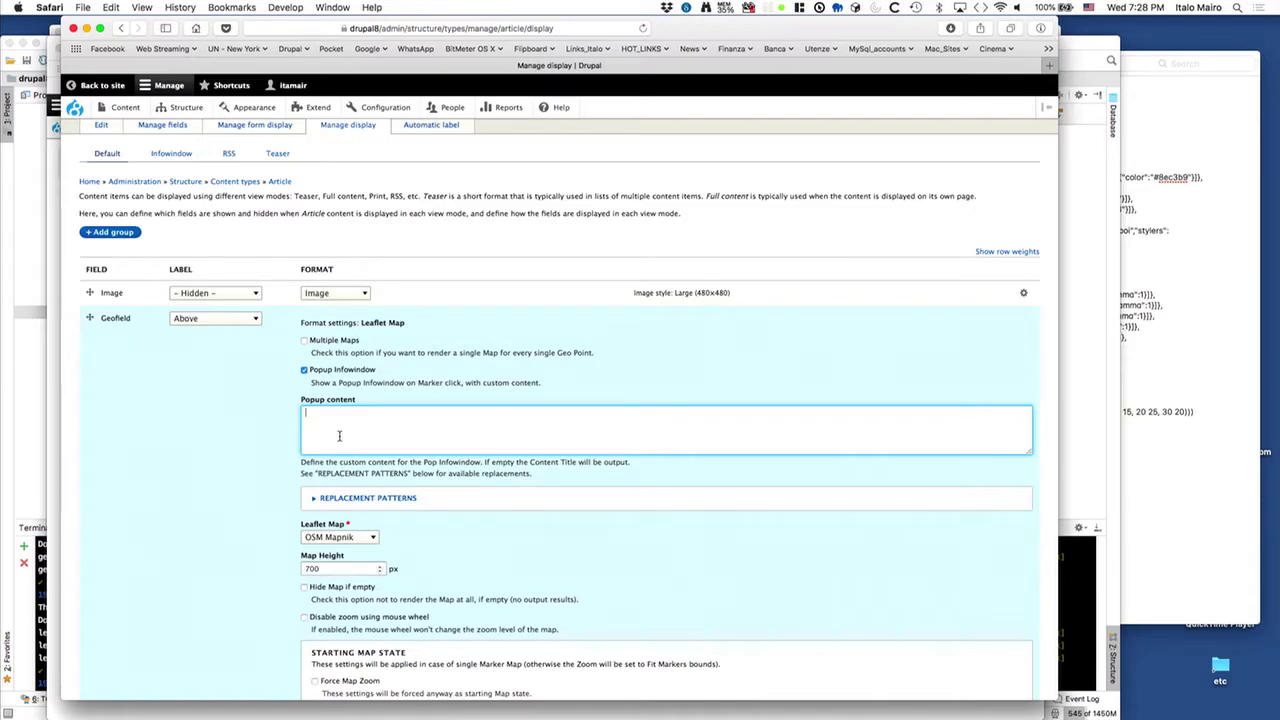
left_click(394, 498)
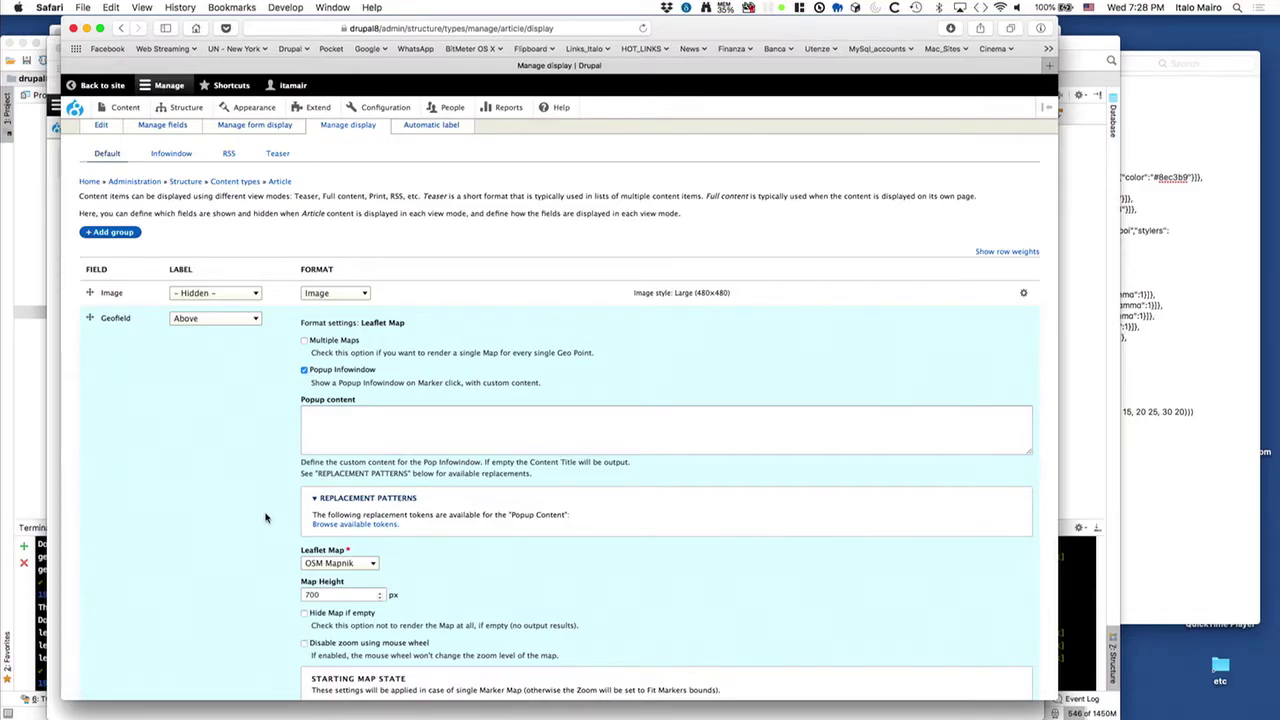
scroll(265, 518, "down", 3)
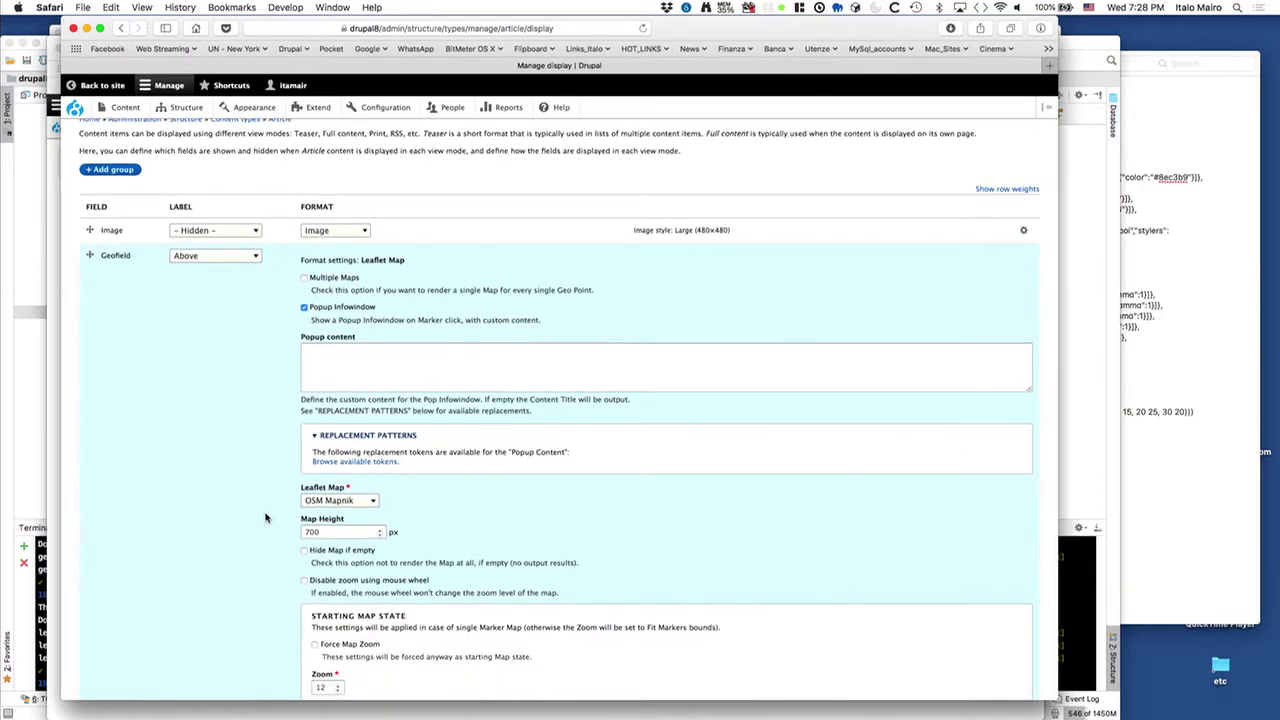
right_click(265, 518)
left_click(240, 446)
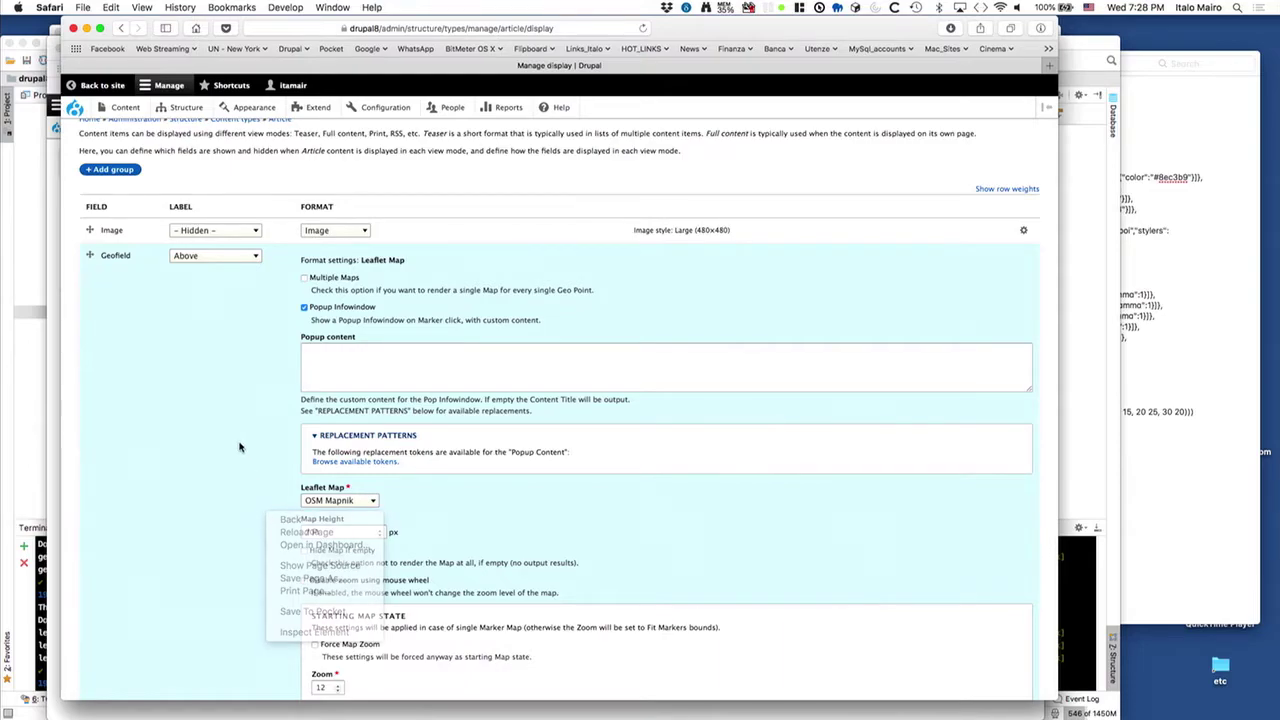
Step: Update the Geofield's format settings and save the Article's default display
scroll(240, 448, "down", 15)
scroll(240, 448, "down", 5)
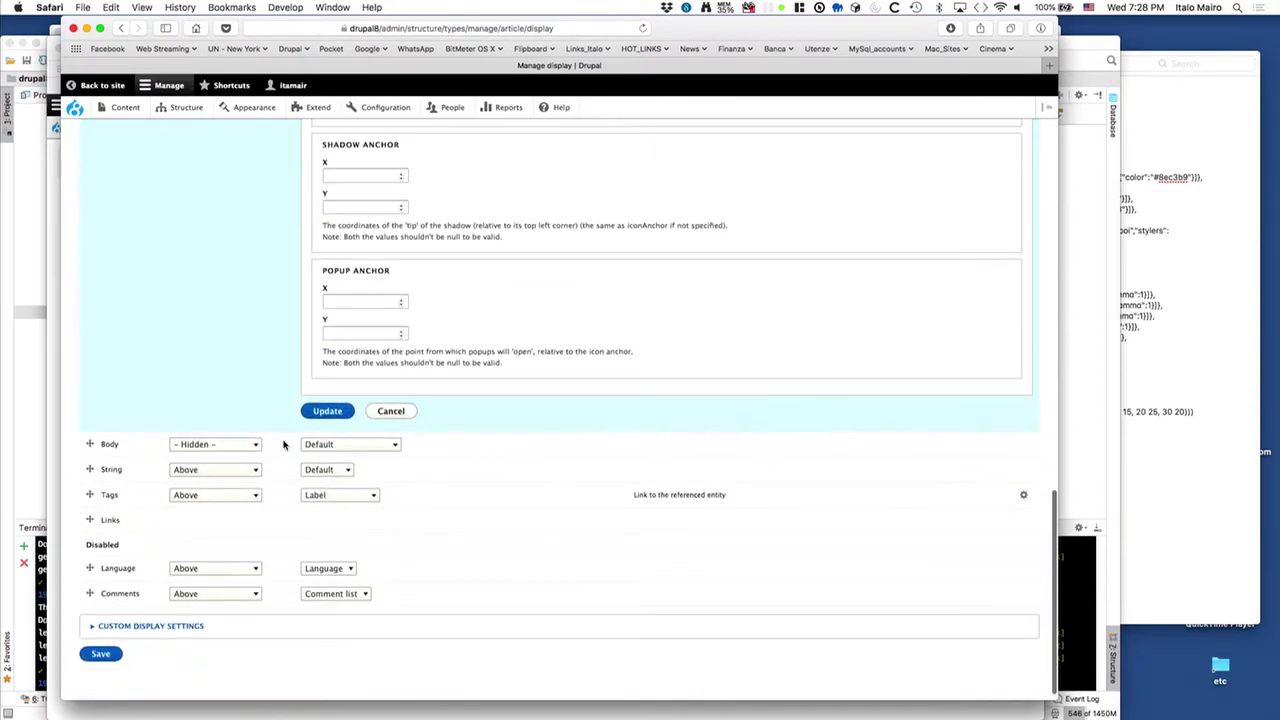
left_click(327, 411)
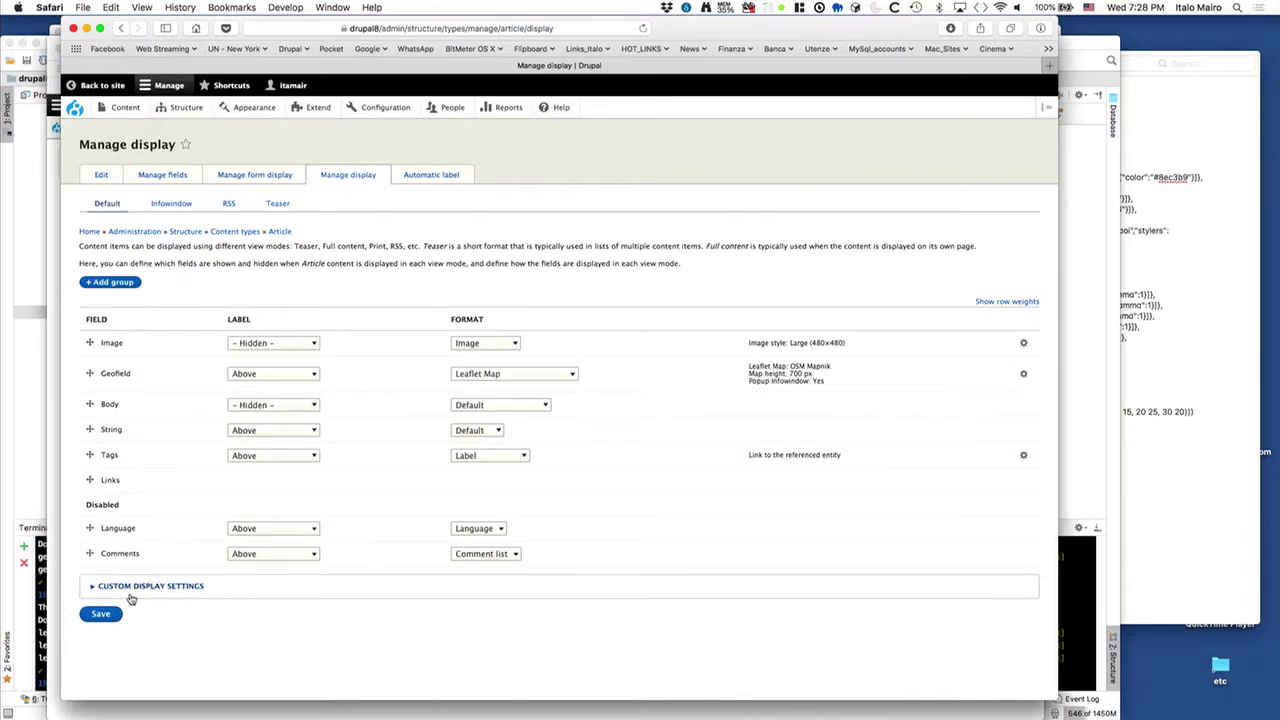
left_click(100, 613)
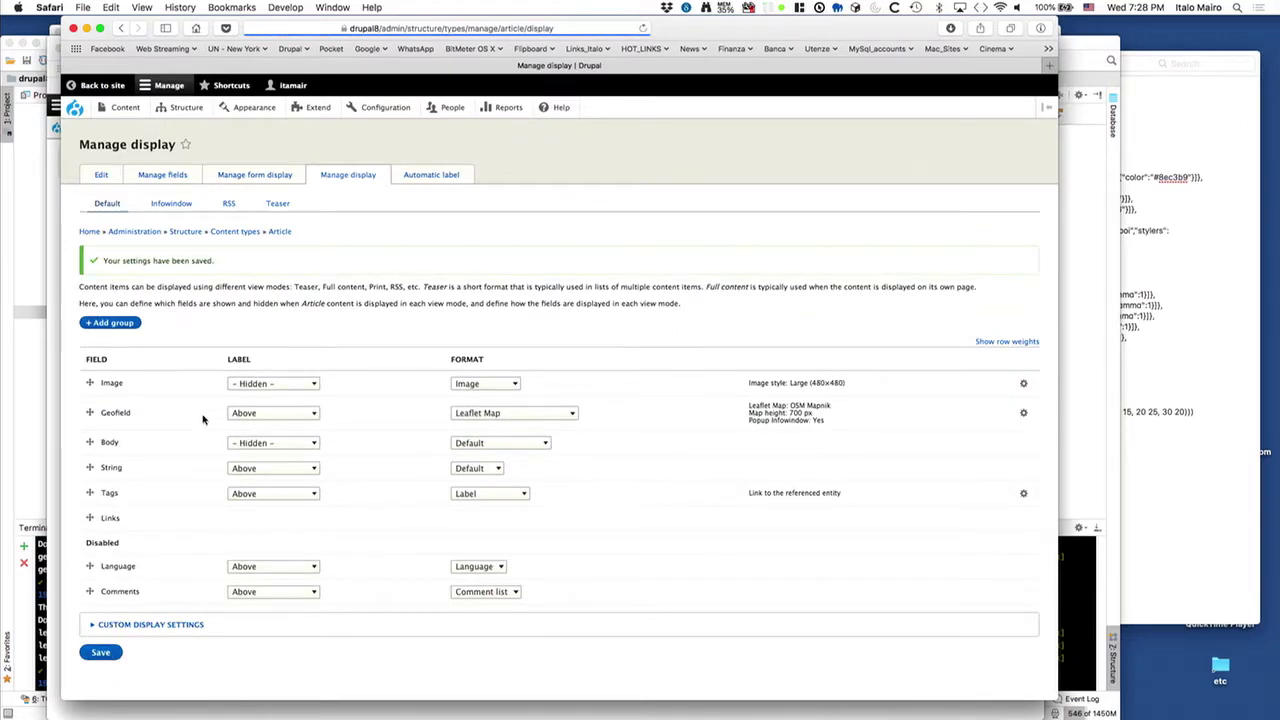
Step: Open the Eros Melior article from the content list and view its Geofield Leaflet map
left_click(118, 107)
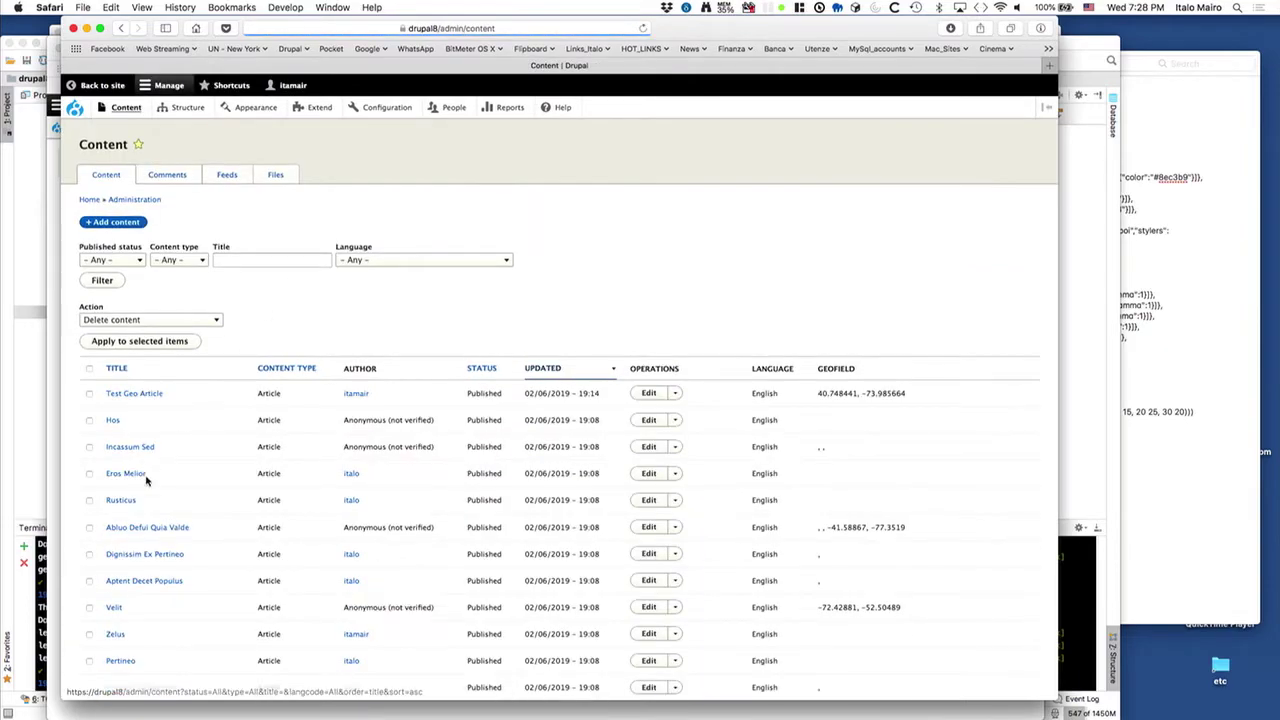
left_click(130, 473)
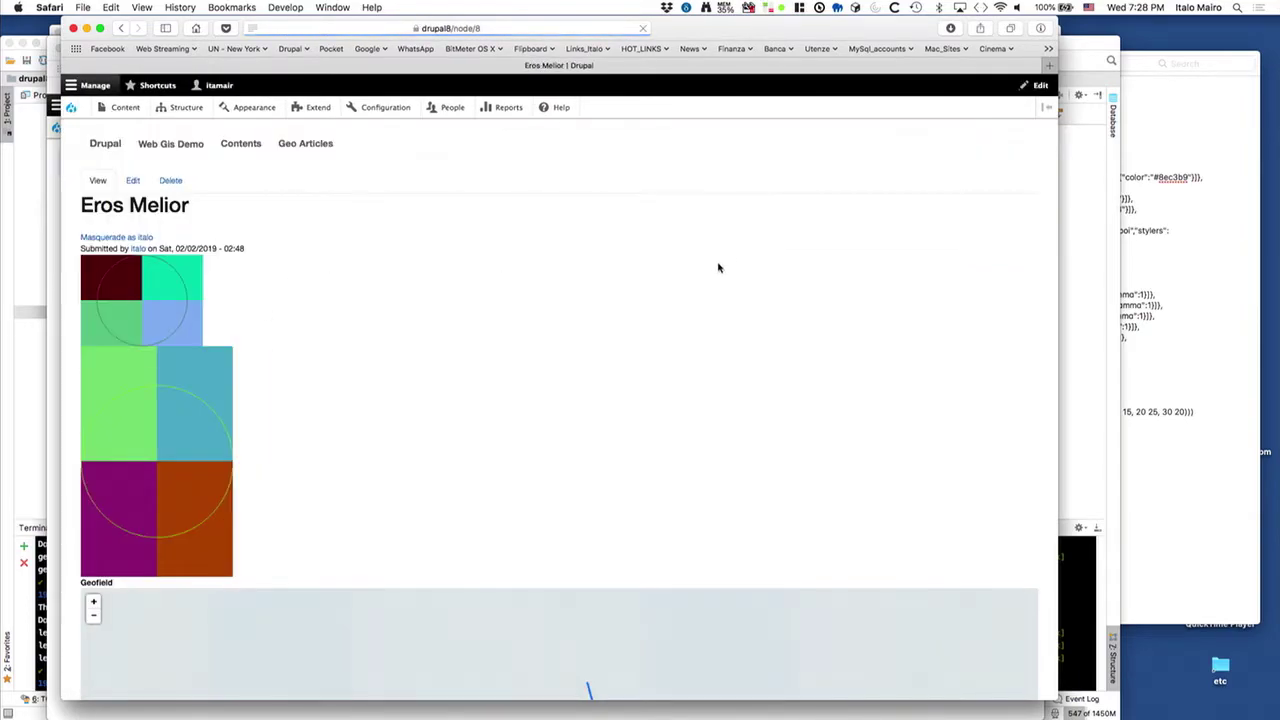
scroll(716, 266, "down", 5)
scroll(716, 268, "down", 2)
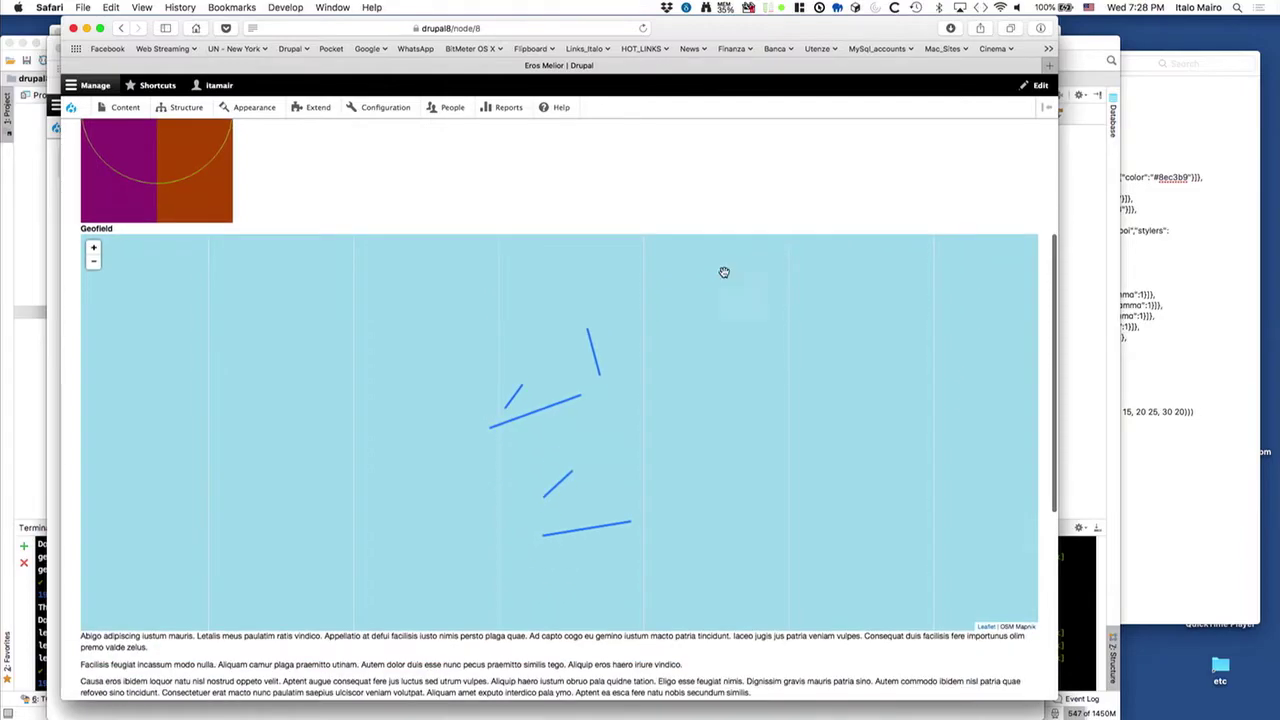
Step: Zoom the article's Leaflet map out to world level and pan it to show the northern continents
left_click(94, 264)
left_click(94, 264)
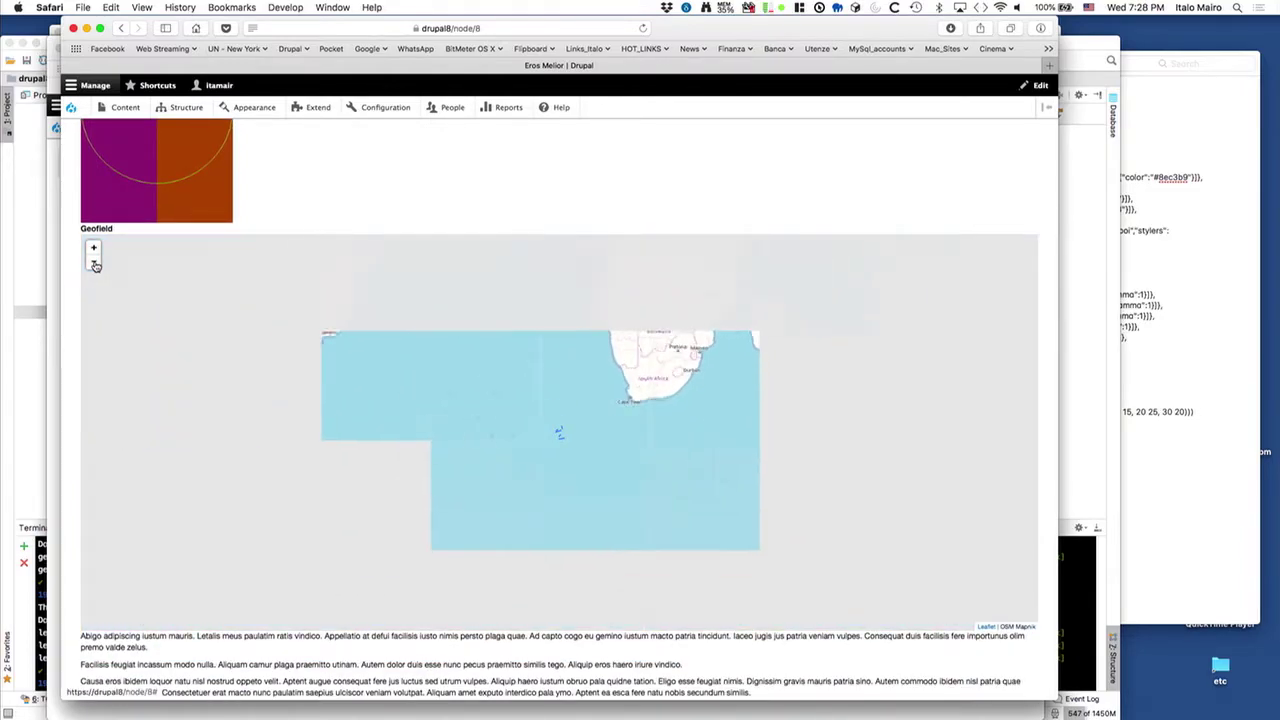
left_click(94, 264)
left_click(94, 264)
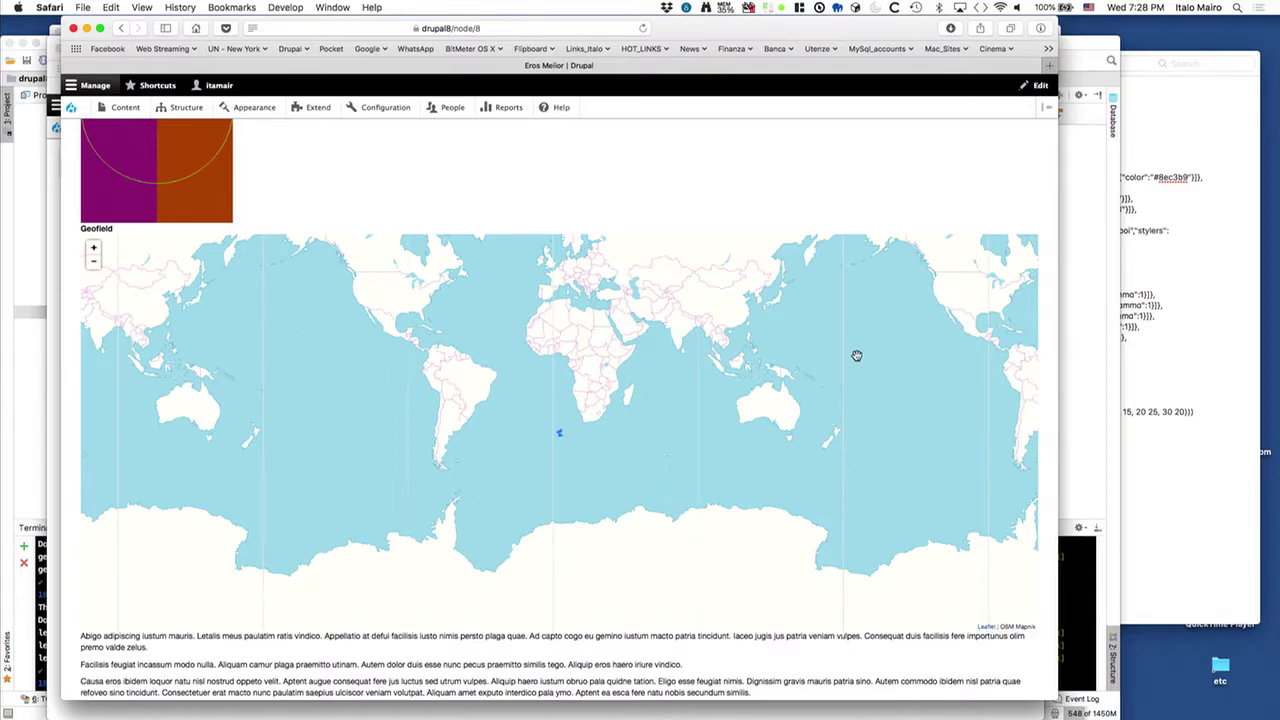
left_click_drag(855, 356, 857, 460)
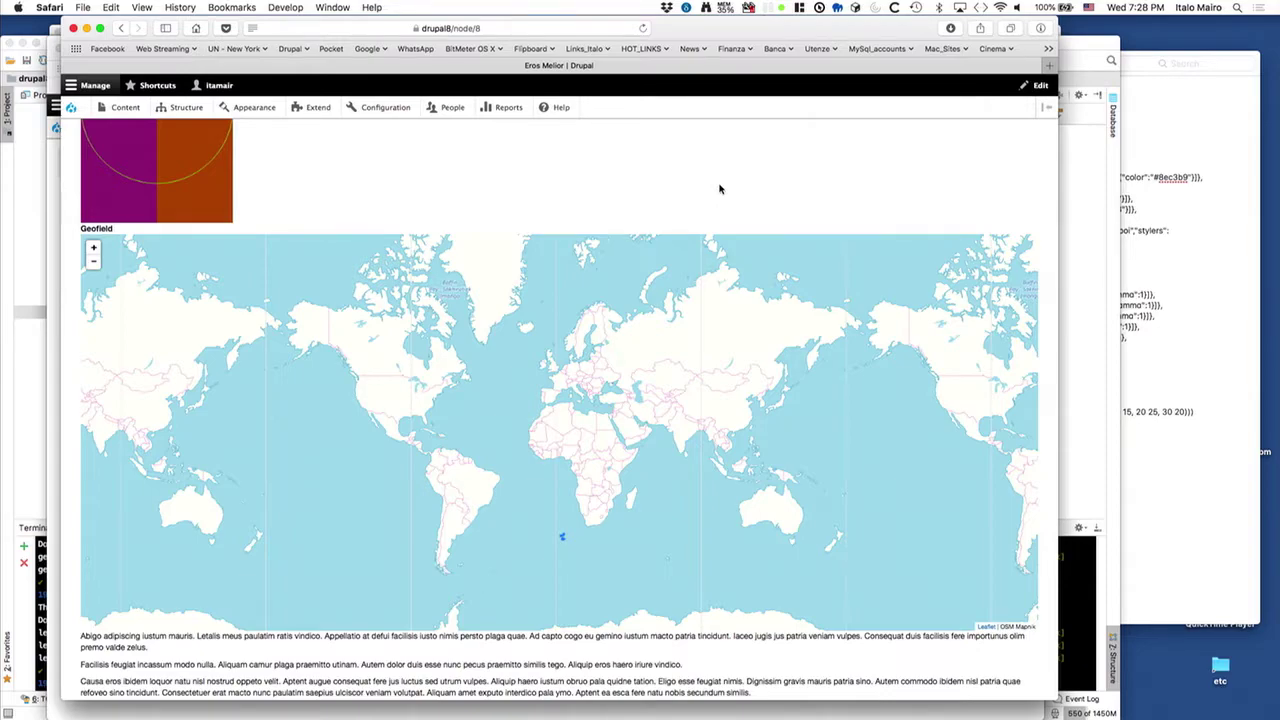
Step: Go to the Geo Articles page and open its view for editing
scroll(763, 177, "up", 7)
scroll(610, 290, "down", 3)
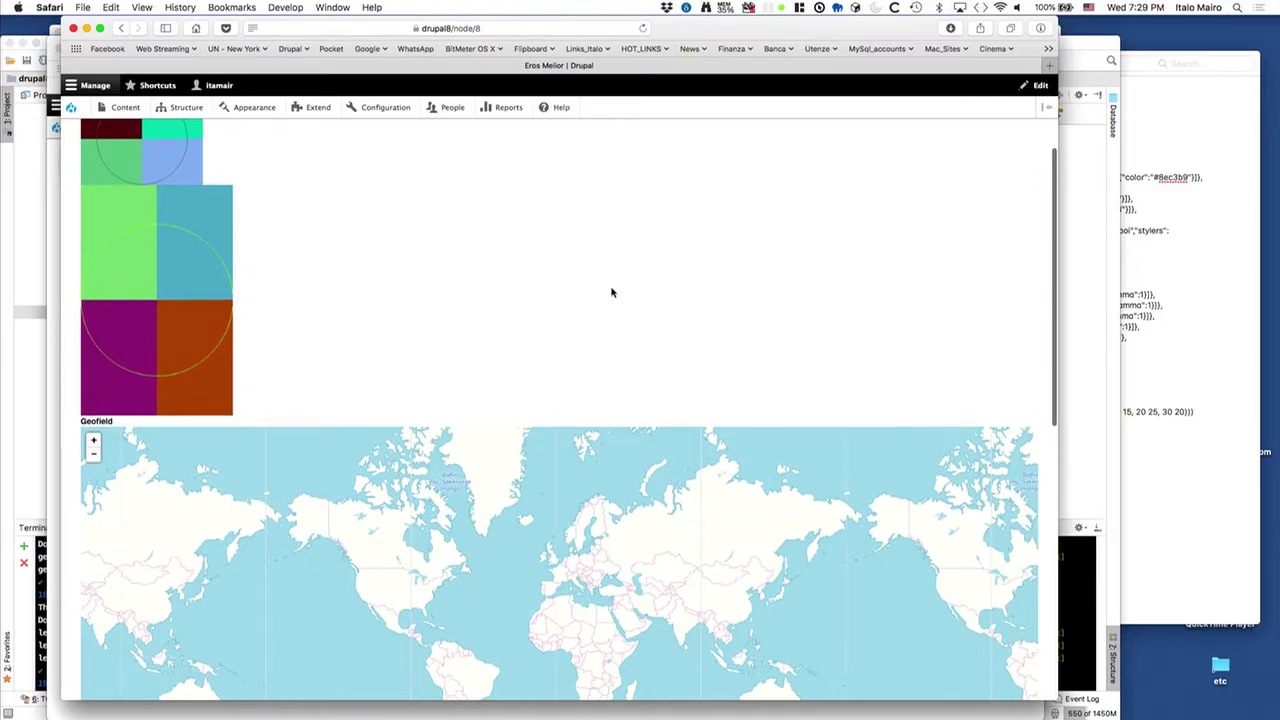
scroll(612, 292, "up", 3)
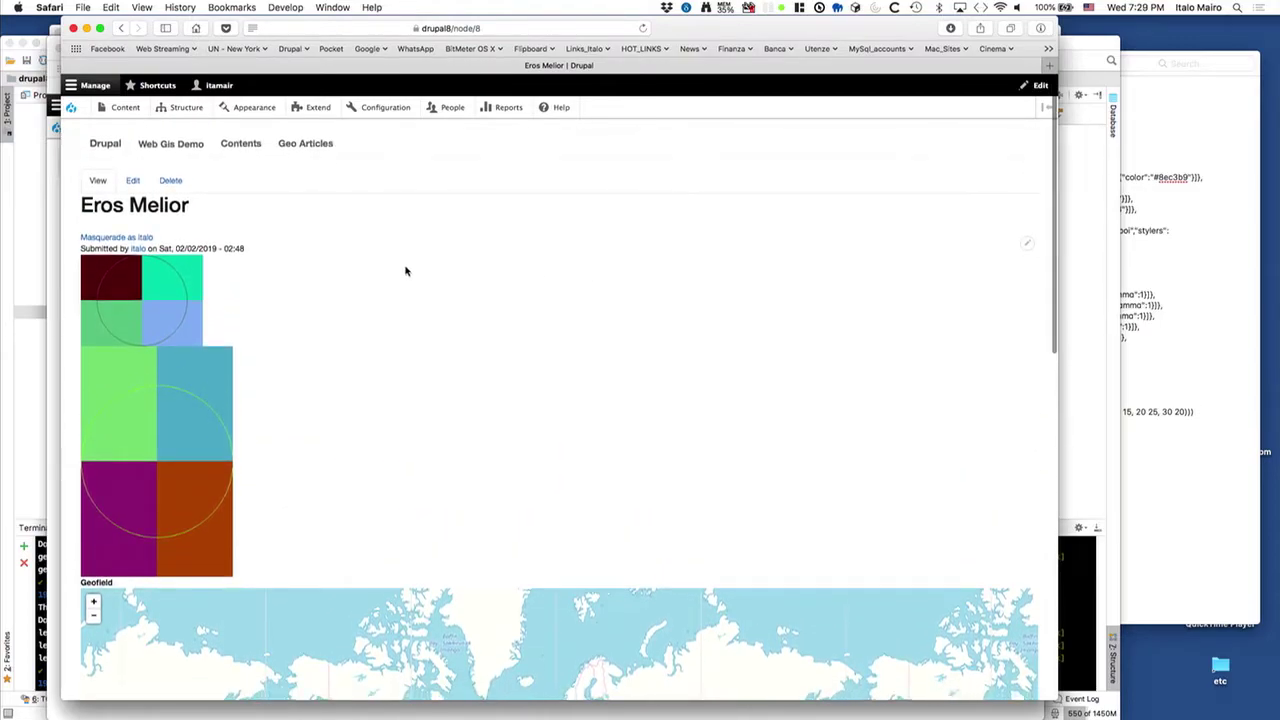
left_click(331, 143)
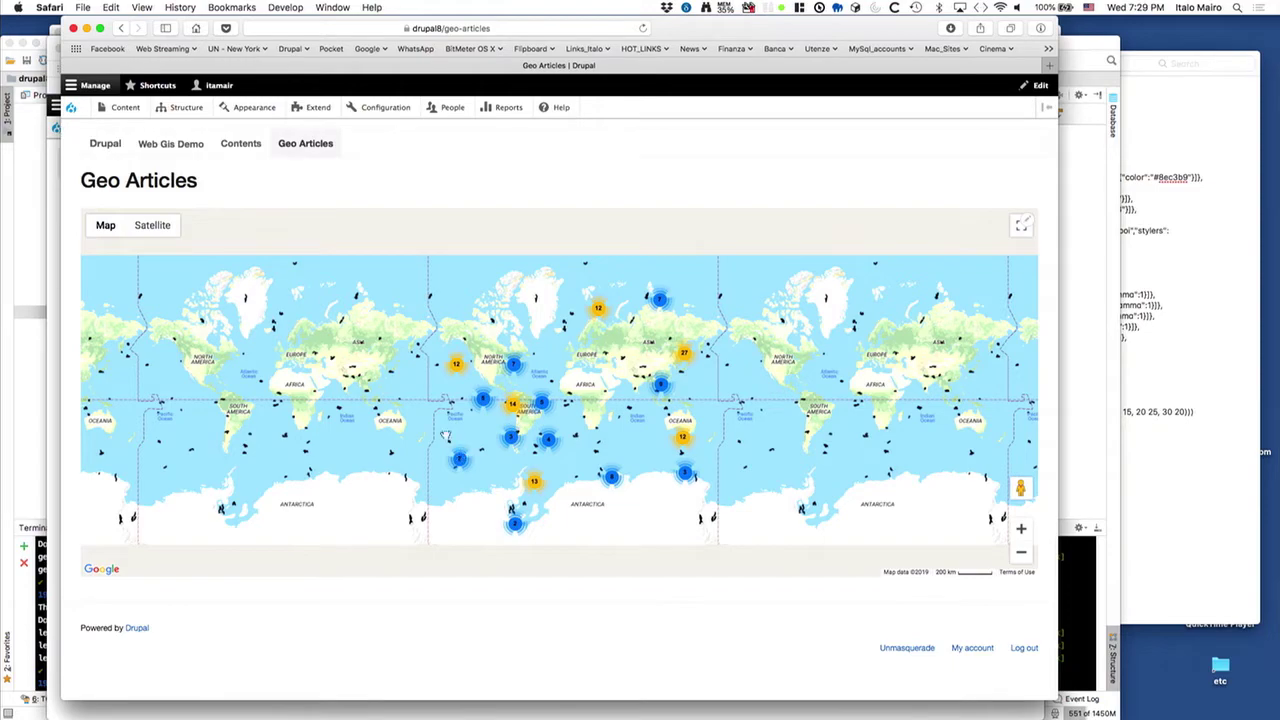
left_click(1024, 226)
left_click(1005, 243)
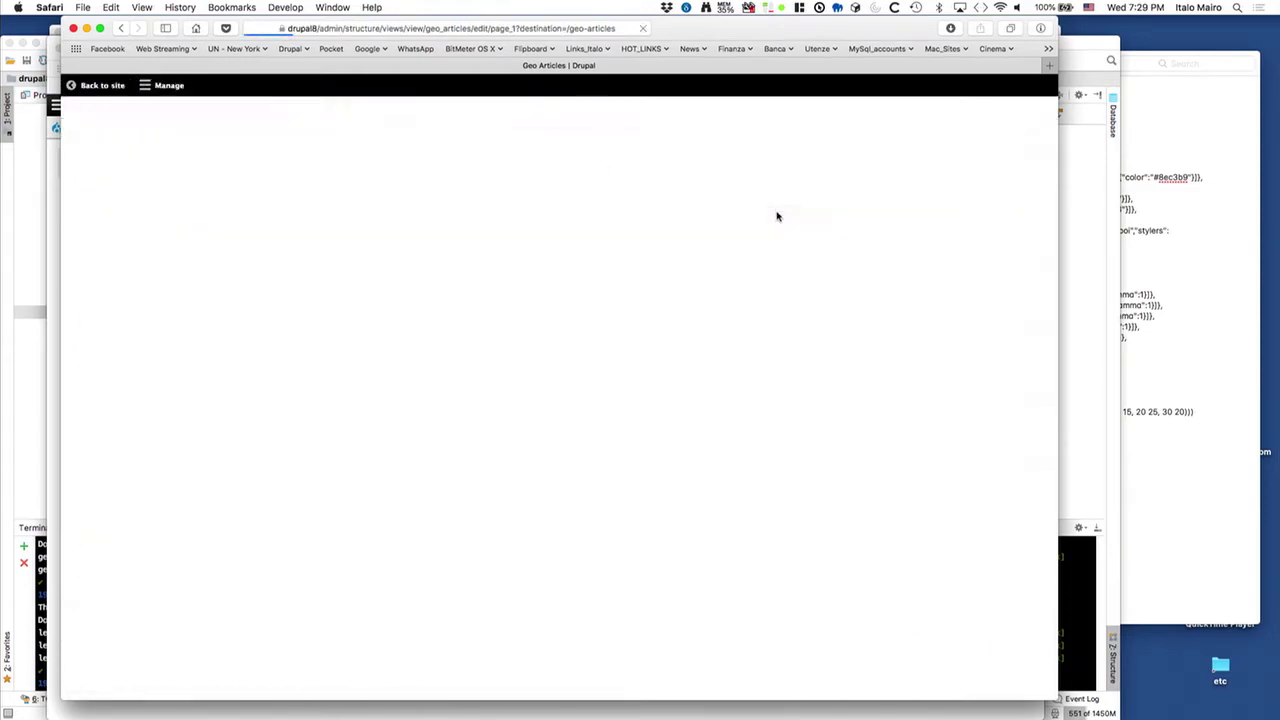
Step: Change the Geo Articles page display's format to Leaflet Map, for this page only
left_click(168, 319)
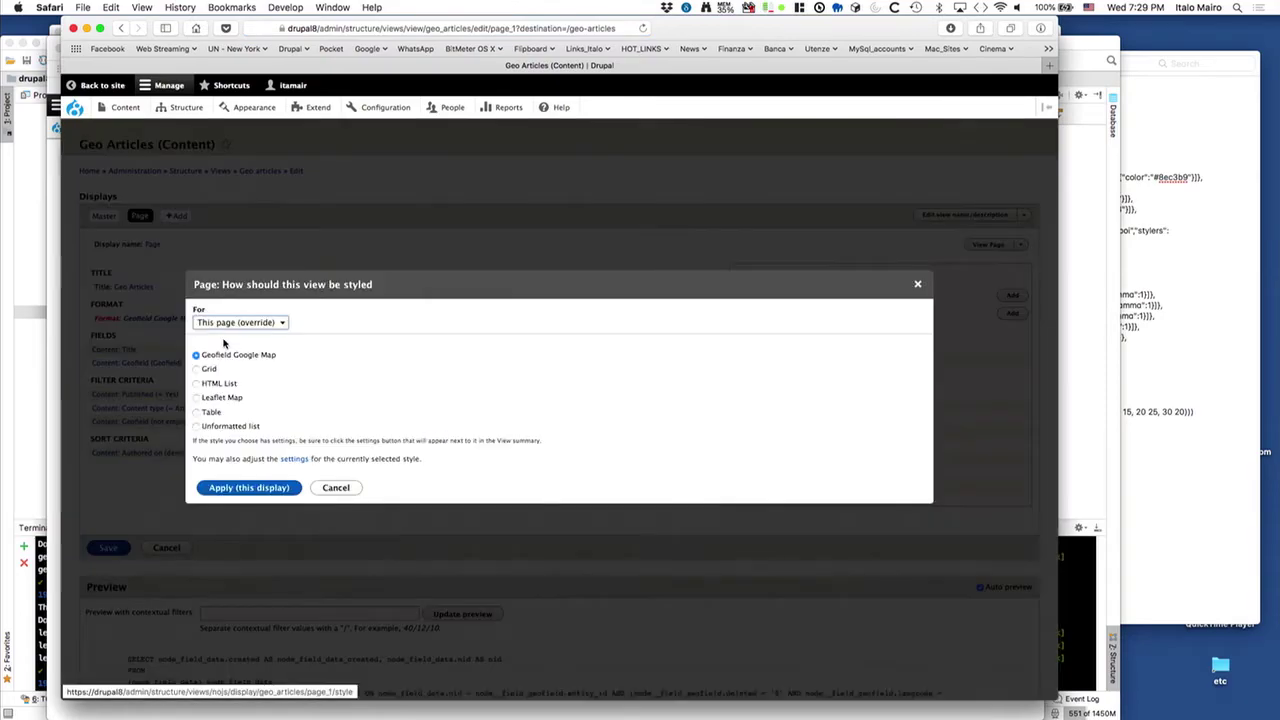
left_click(226, 398)
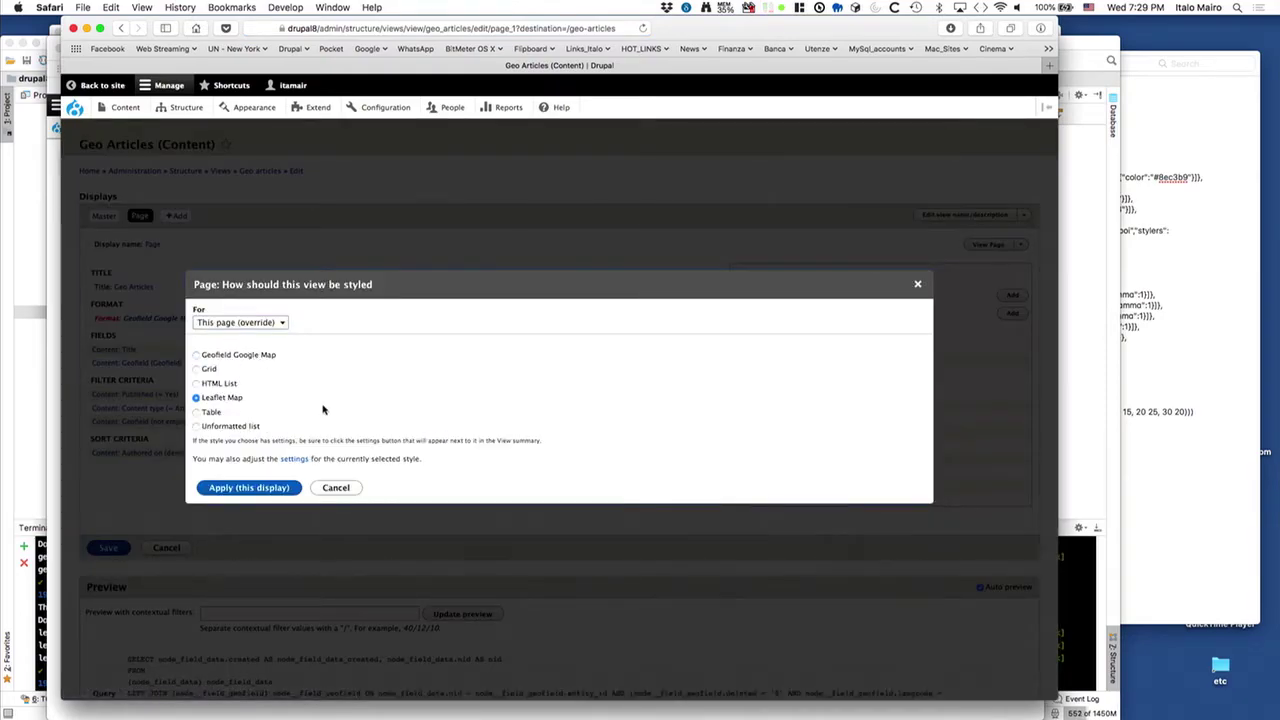
left_click(266, 490)
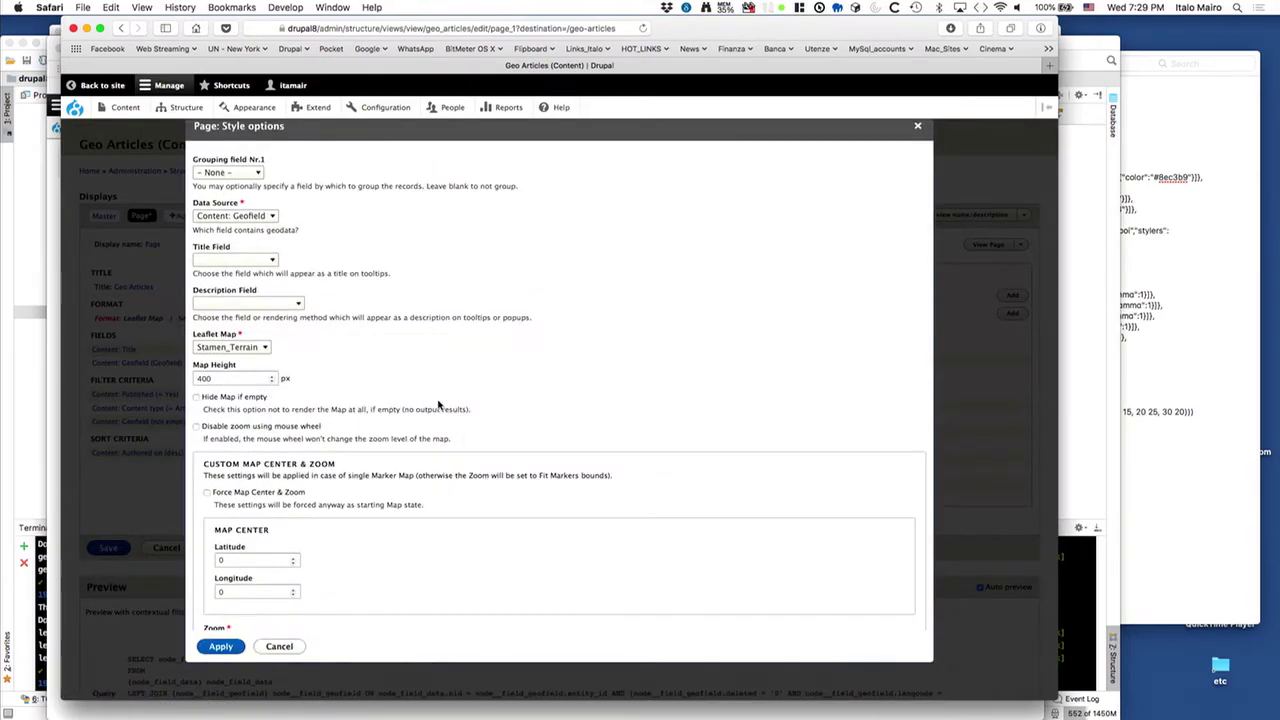
Step: Open the Title Field choices in the Leaflet Map style options
left_click(250, 261)
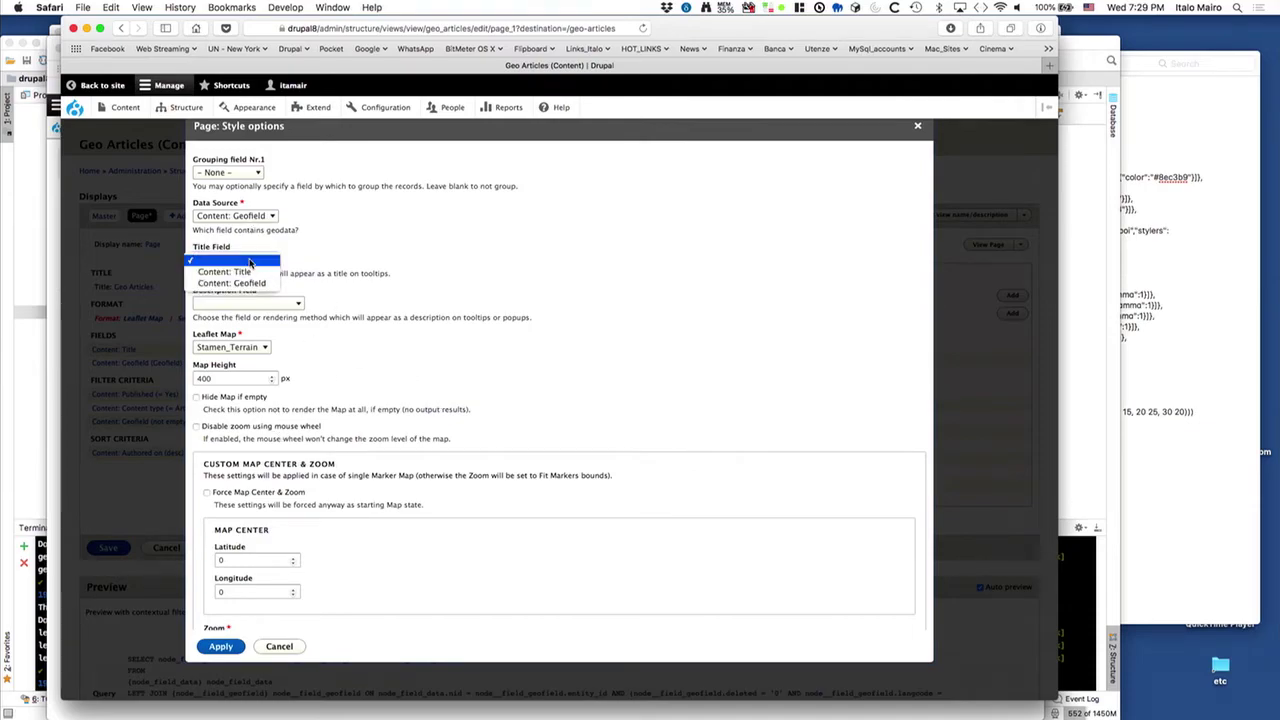
Step: Set the map style's title field to Content: Title and its description field to < node entity >
left_click(240, 271)
left_click(266, 303)
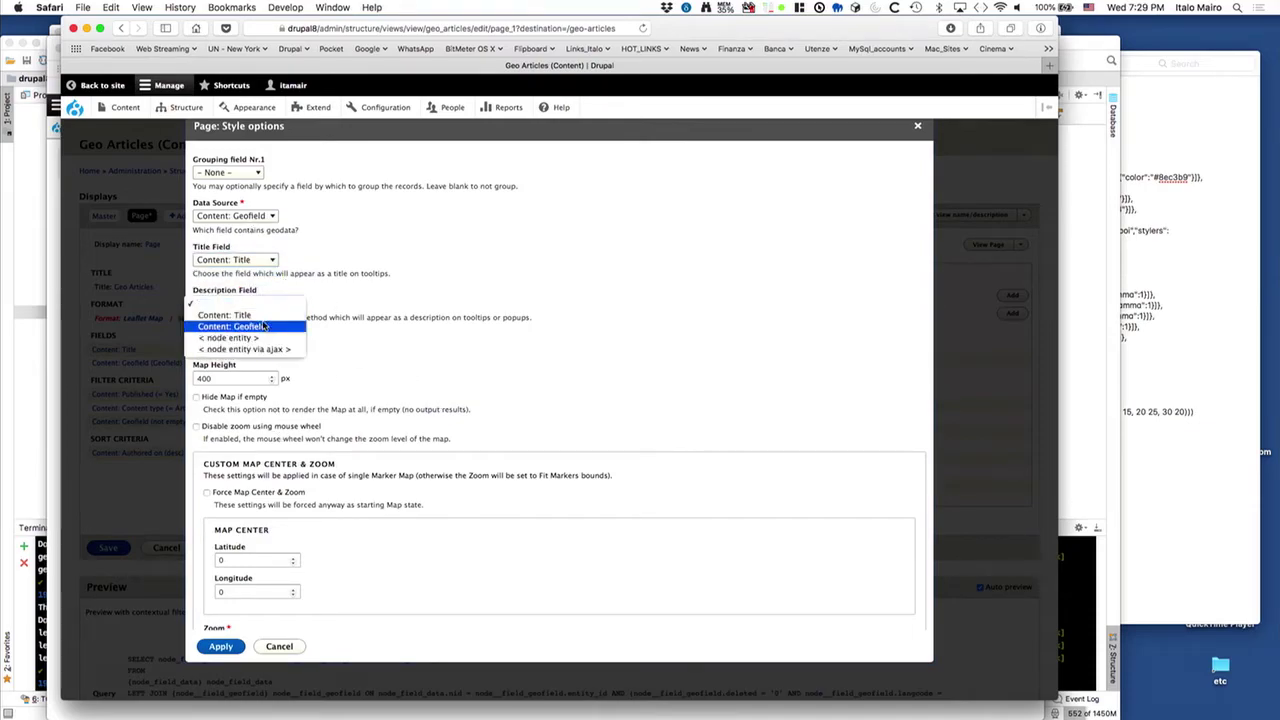
left_click(230, 337)
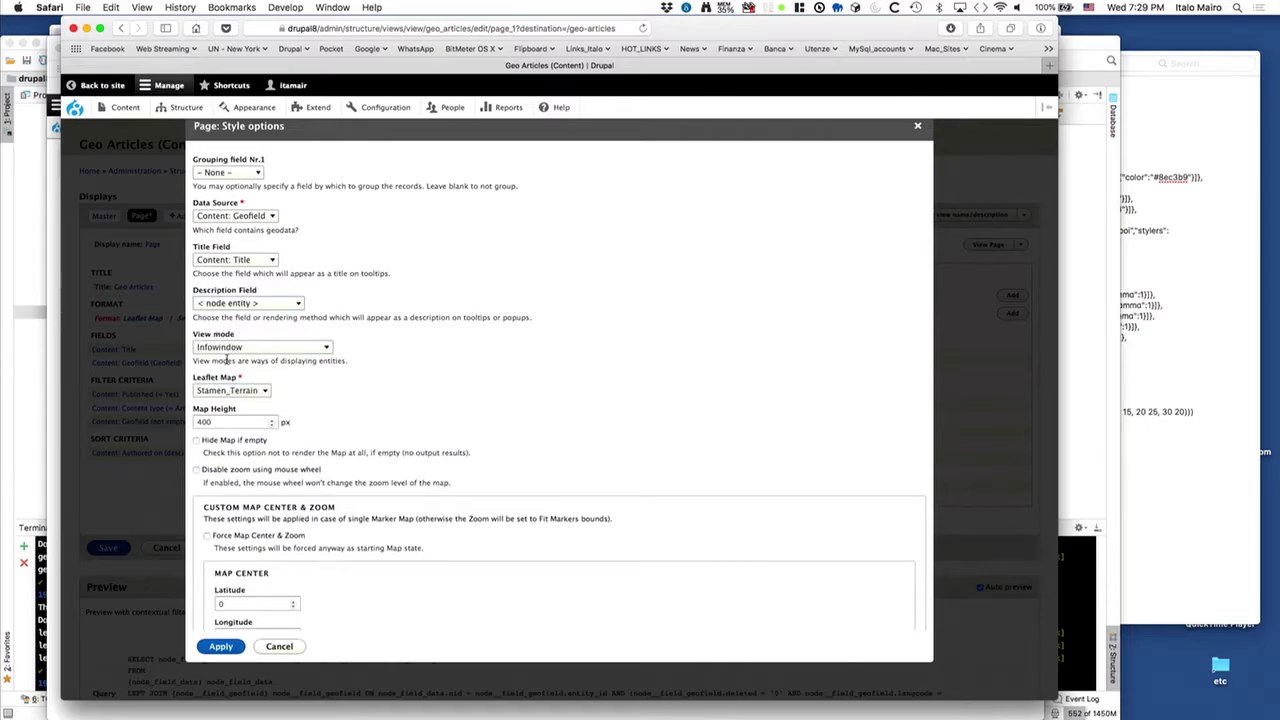
Step: Choose Hydda_Base as the Leaflet map in the page style options
left_click(202, 421)
left_click(232, 390)
left_click(222, 403)
Step: Review the map center, zoom, icon, shadow and popup anchor settings in the style options
scroll(623, 410, "down", 8)
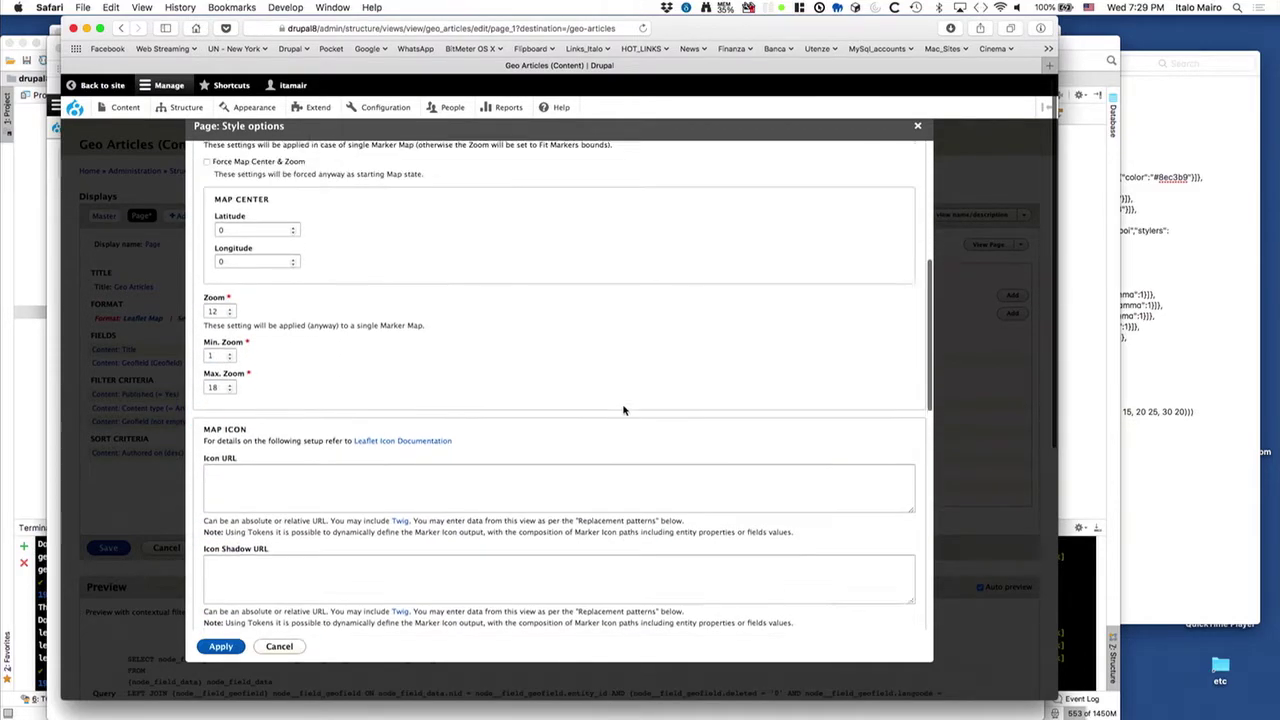
scroll(623, 410, "down", 10)
scroll(623, 410, "up", 4)
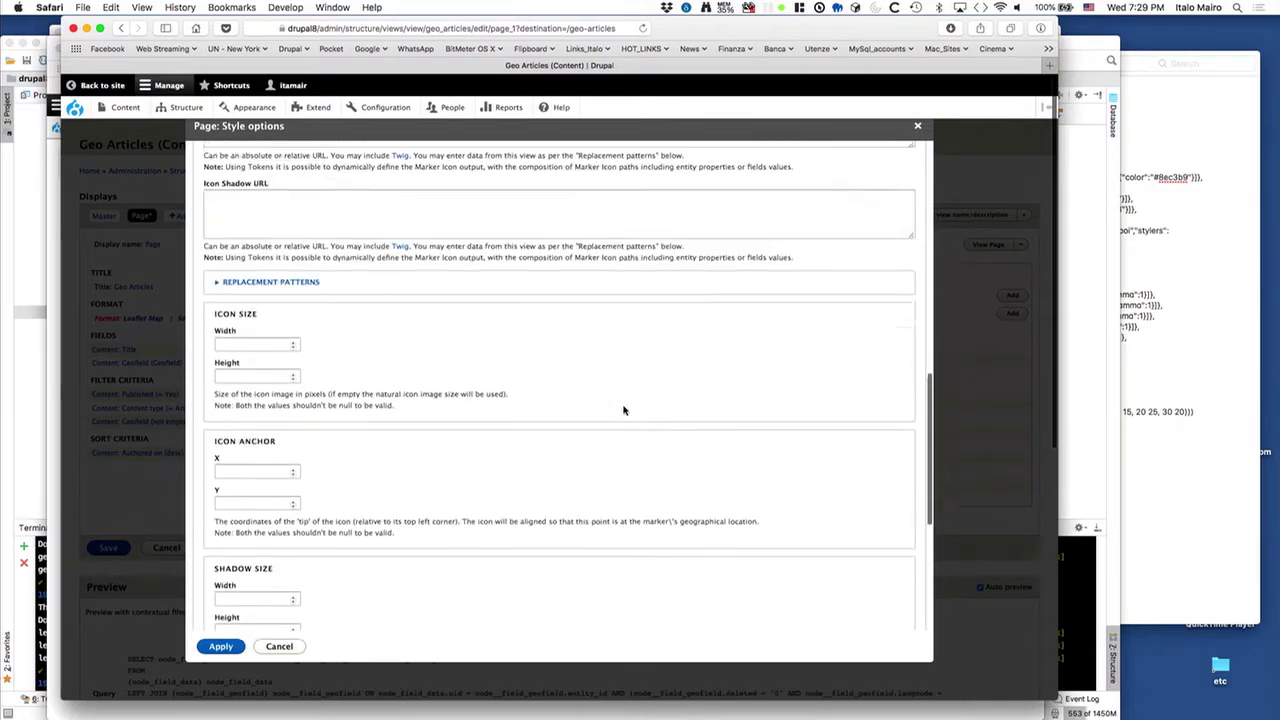
scroll(623, 410, "up", 4)
left_click(349, 295)
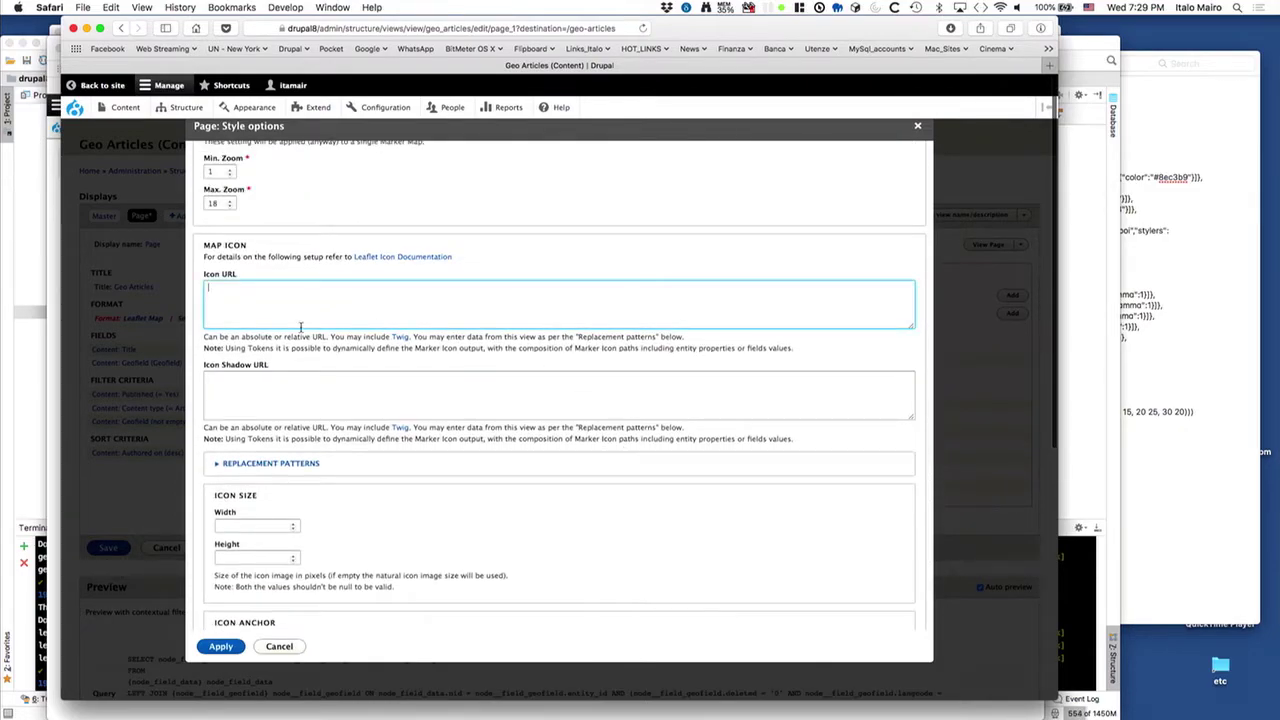
scroll(364, 383, "down", 3)
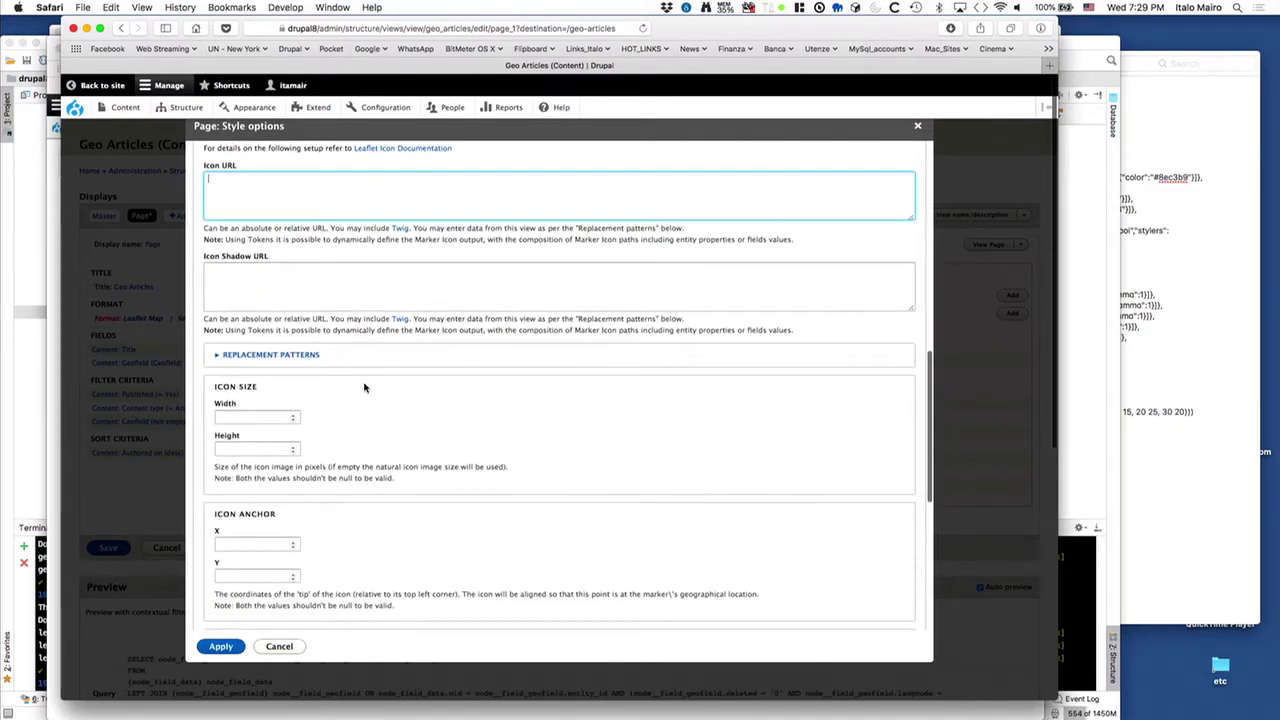
scroll(552, 417, "down", 10)
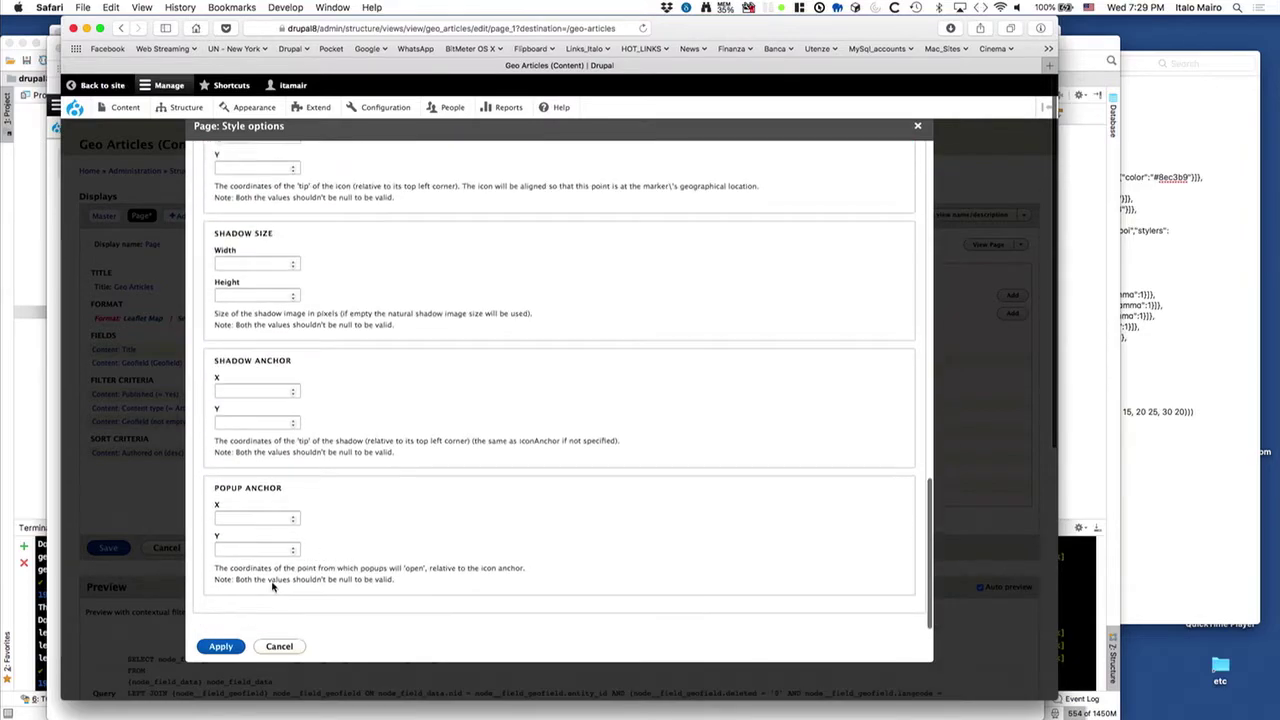
Step: Apply the style options and save the Geo Articles view
left_click(218, 646)
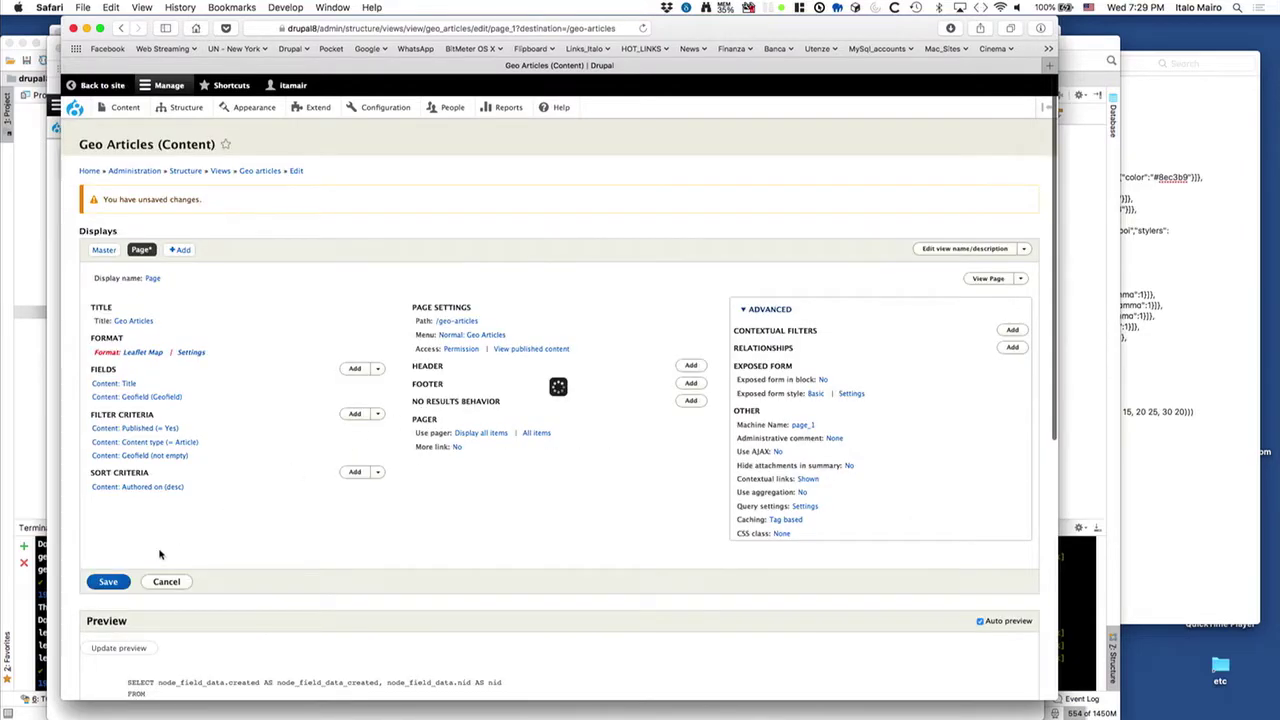
left_click(103, 581)
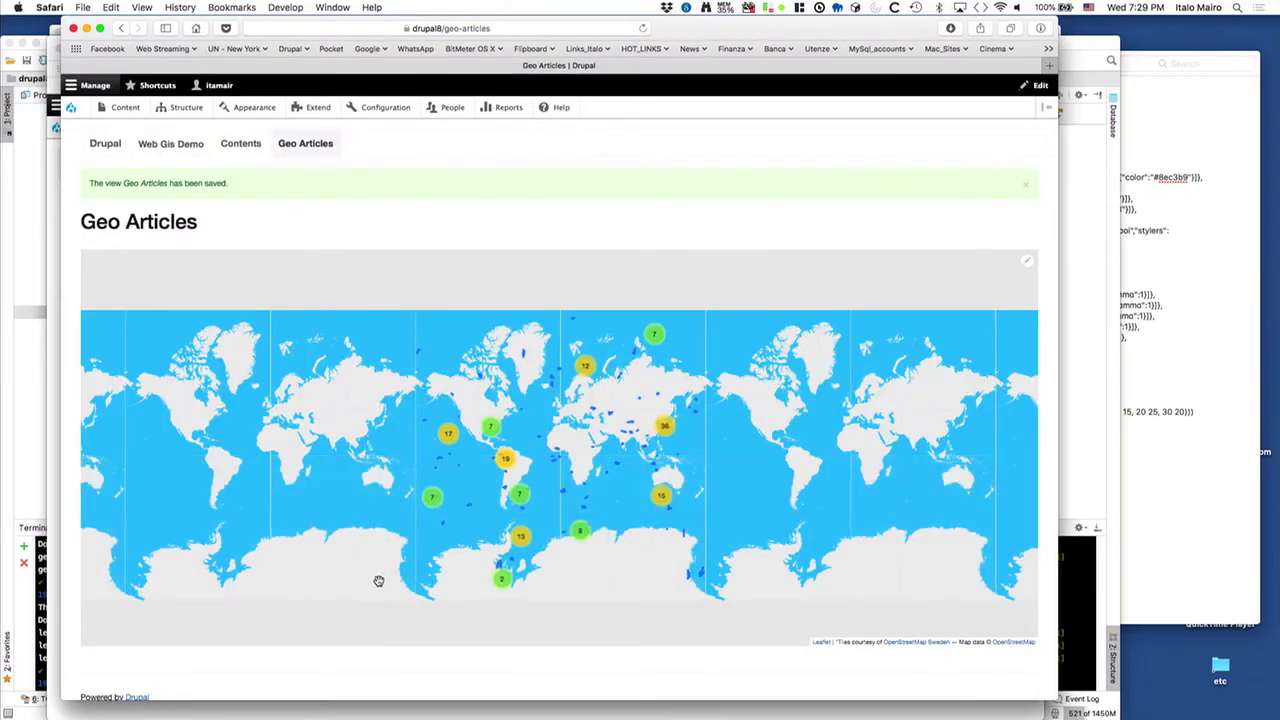
Step: Inspect the popups of a shape off north-western South America and one in the Atlantic, then close the open popup
scroll(479, 457, "up", 2)
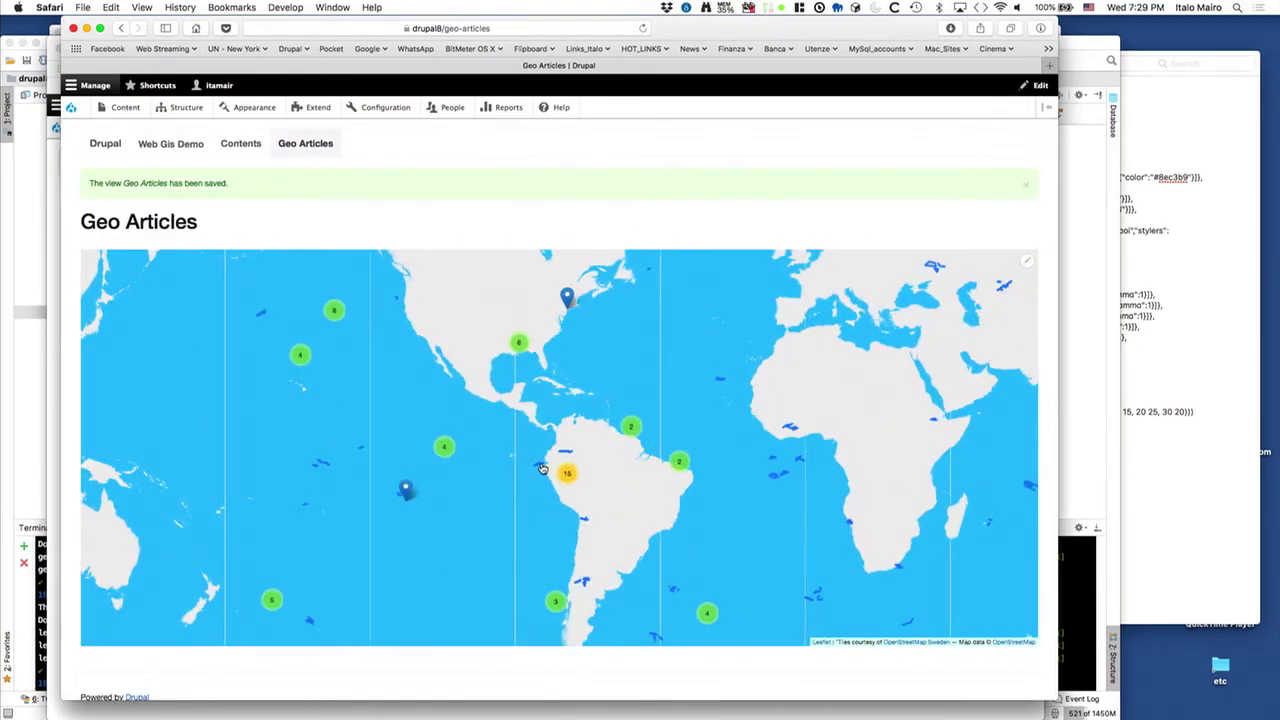
left_click(542, 467)
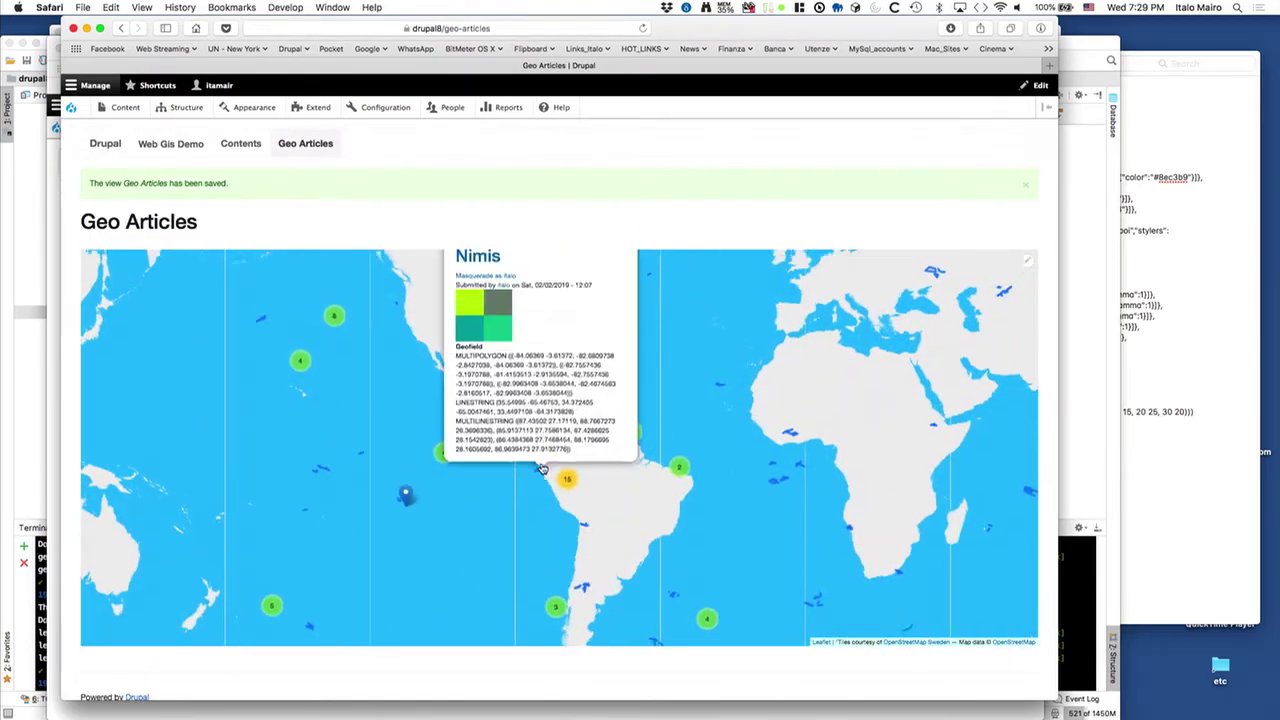
left_click(774, 512)
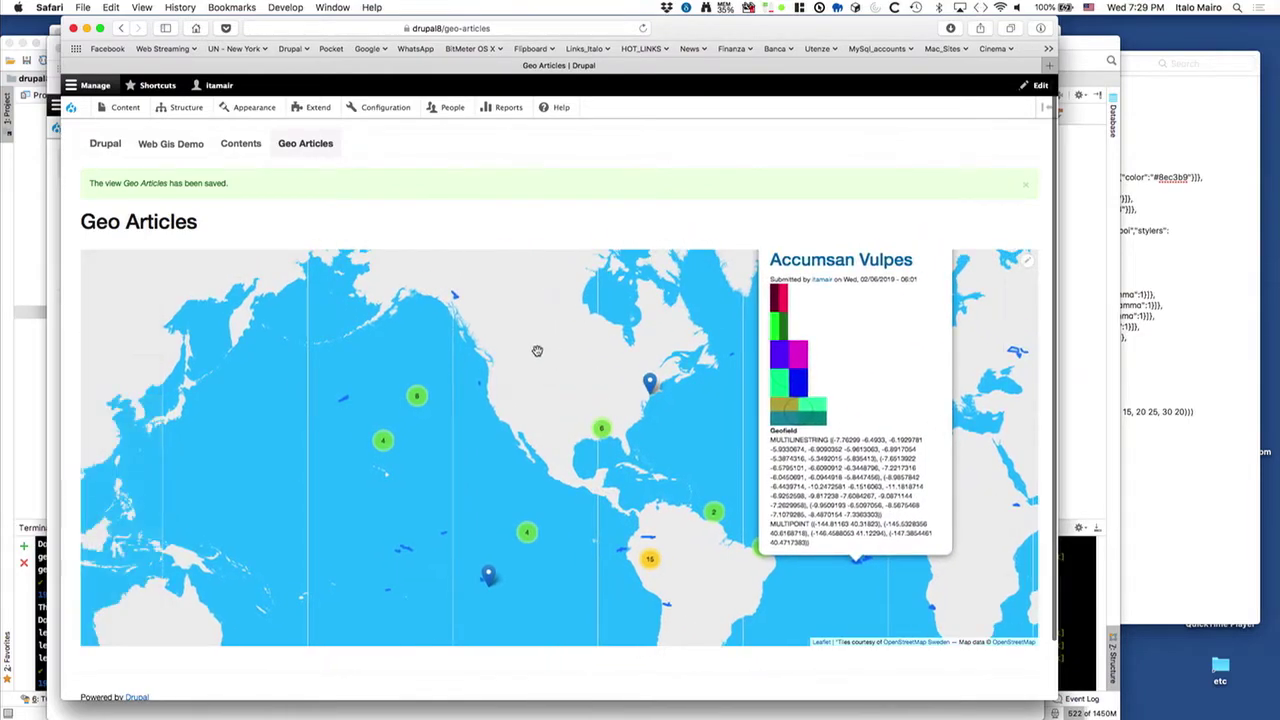
left_click(531, 409)
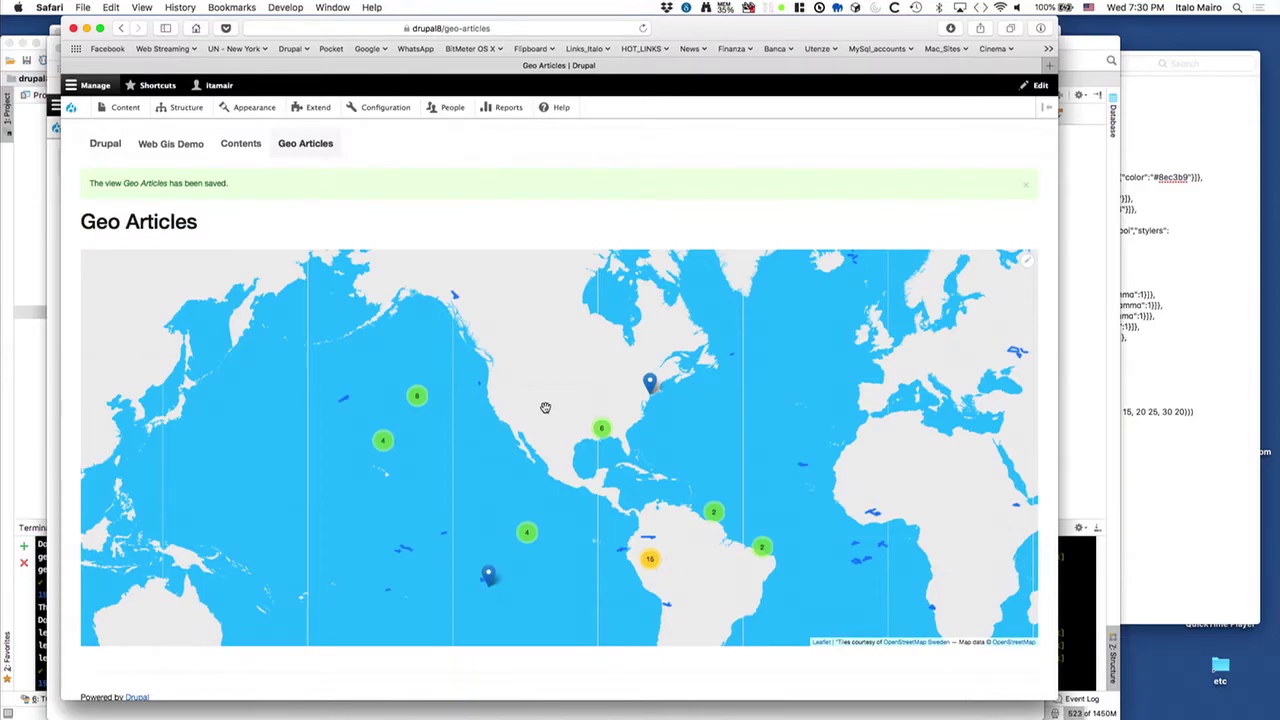
Step: Switch to PhpStorm, collapse the contributed themes folder and open italo_module.module from the custom italo_module folder
key("super+Tab")
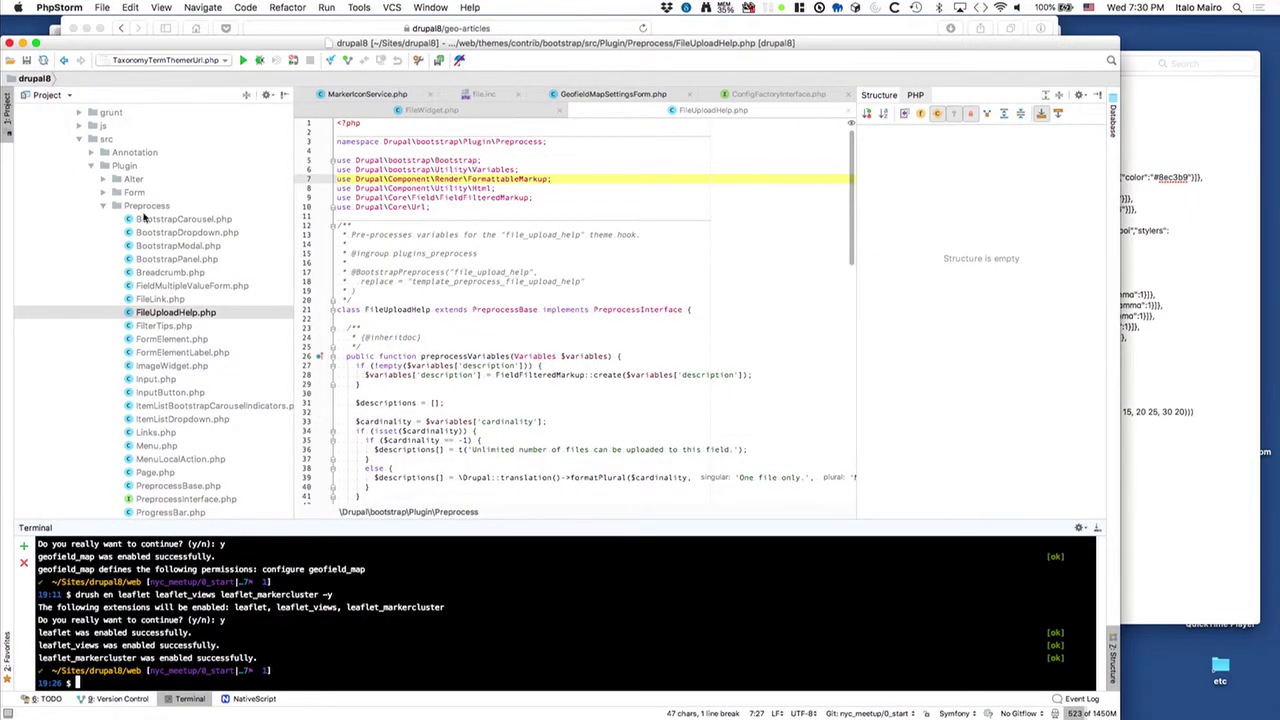
left_click(79, 139)
scroll(101, 196, "down", 5)
scroll(101, 196, "up", 5)
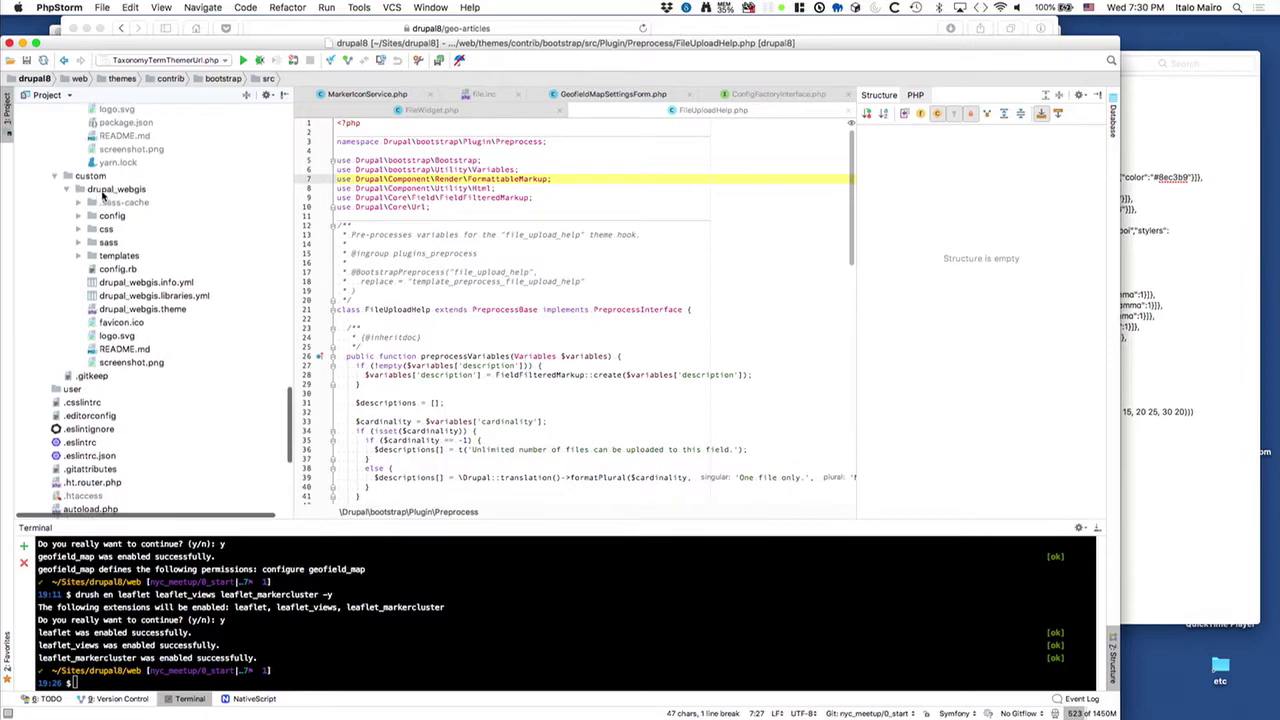
scroll(66, 186, "up", 10)
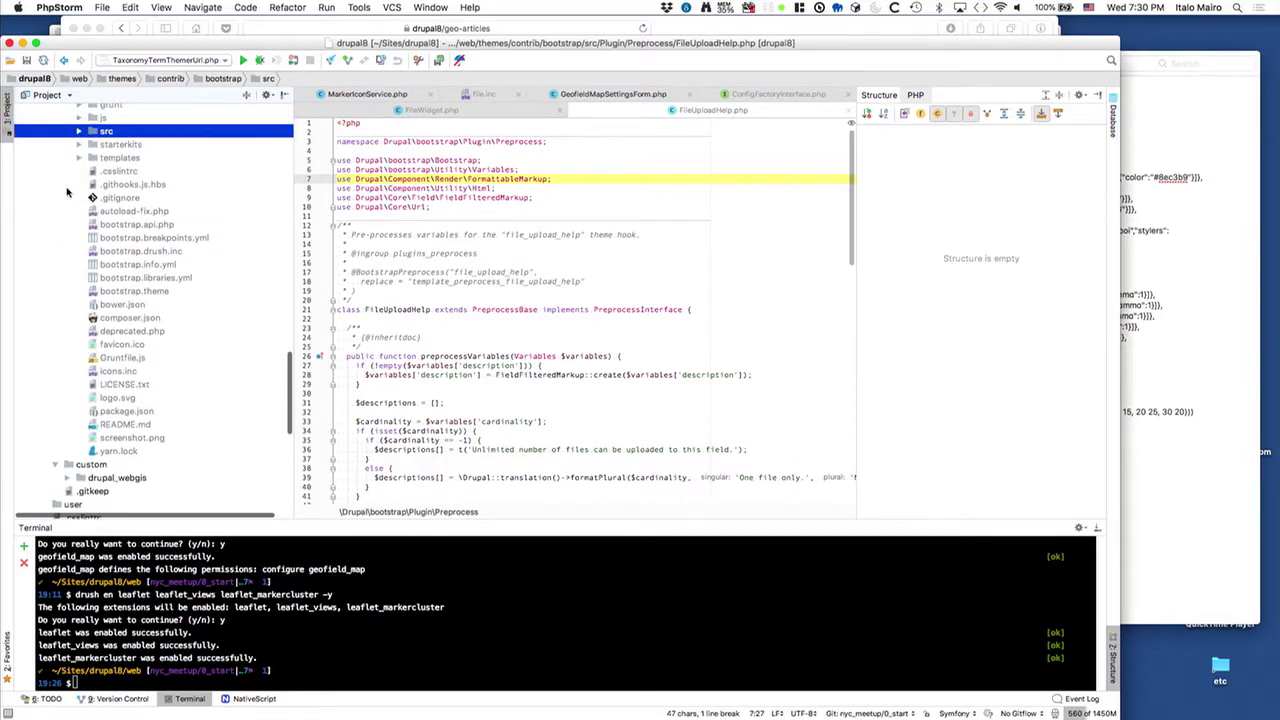
left_click(56, 155)
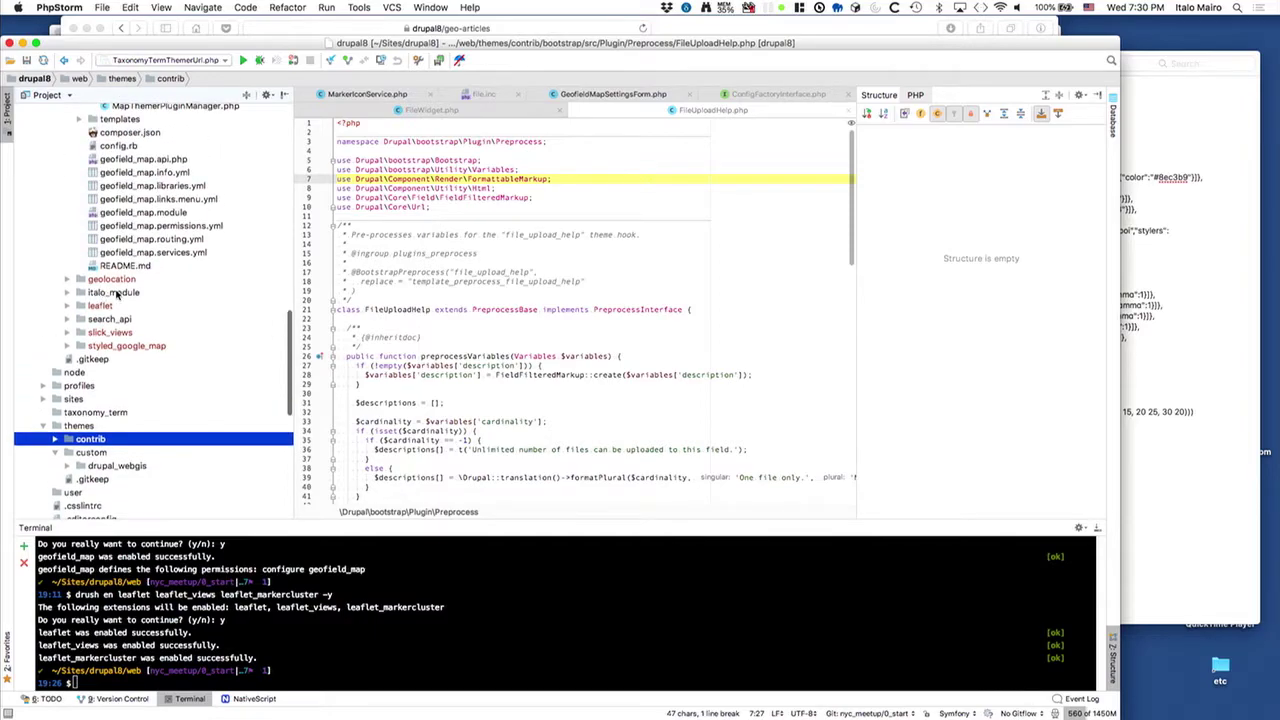
double_click(116, 294)
double_click(165, 385)
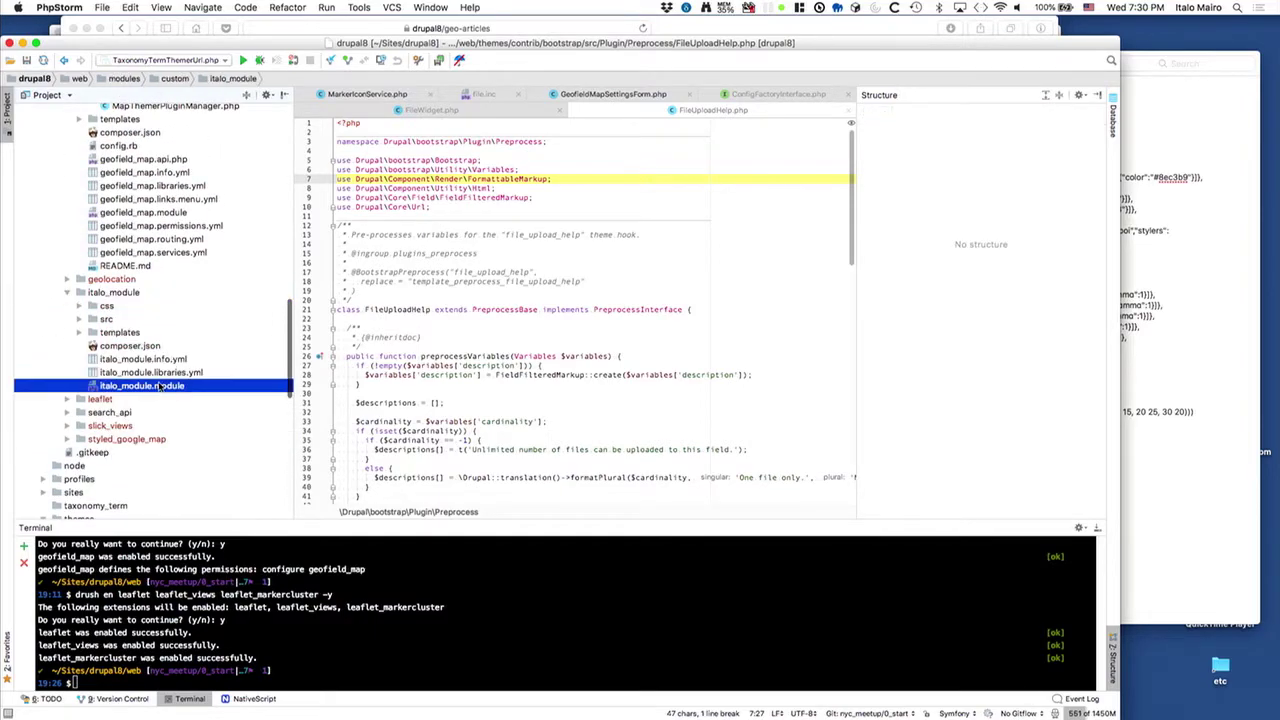
Step: Examine the Leaflet default settings function and the hook_leaflet_map_info implementation in the module file
scroll(480, 358, "up", 3)
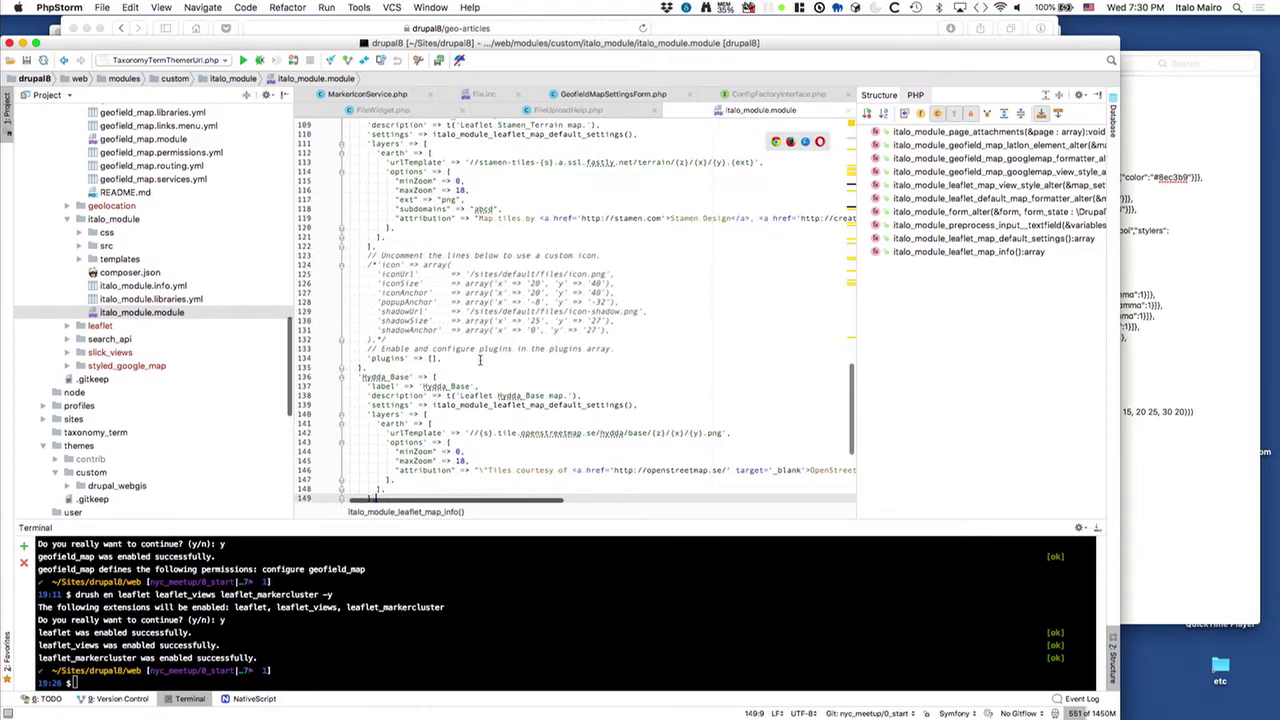
scroll(480, 360, "up", 15)
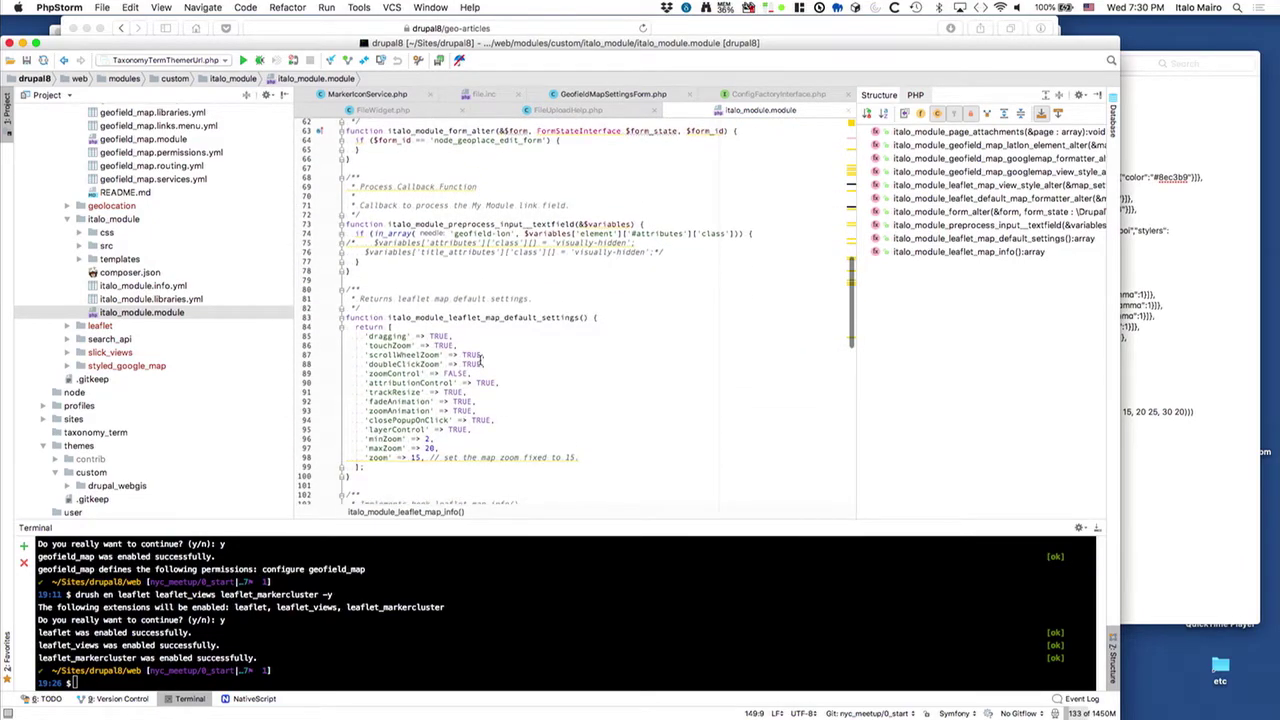
scroll(545, 370, "down", 7)
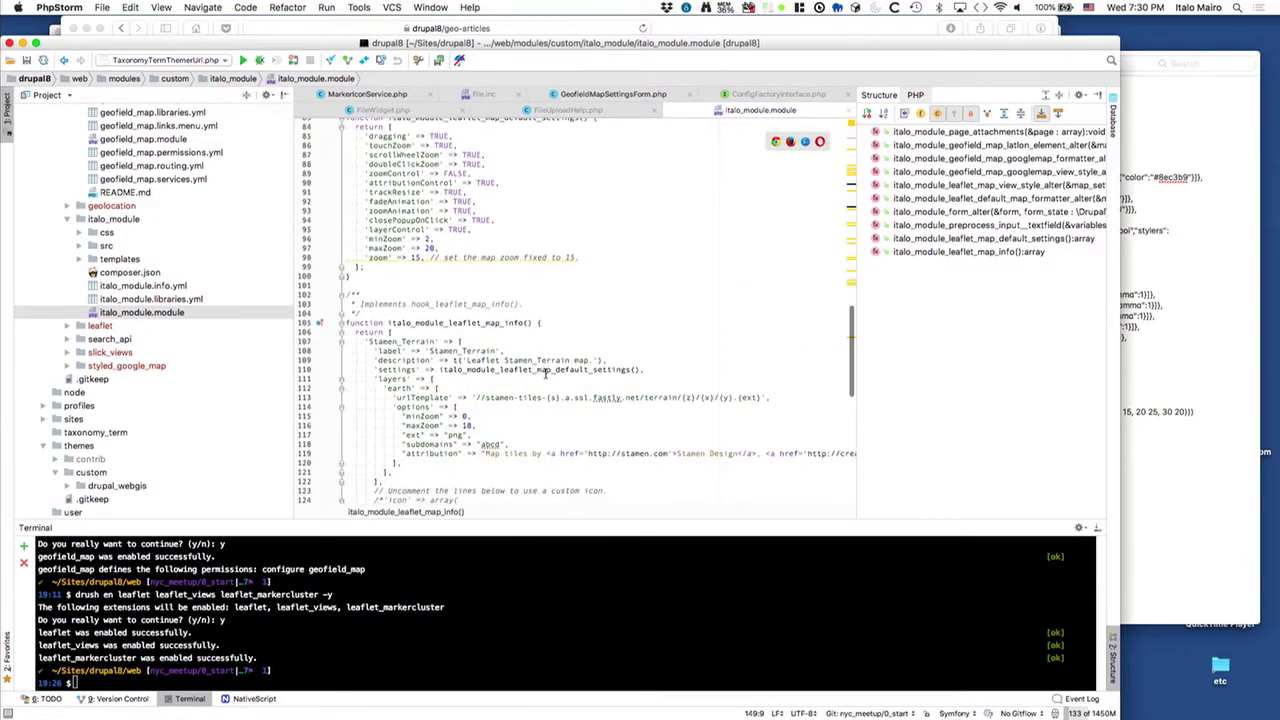
left_click(559, 321)
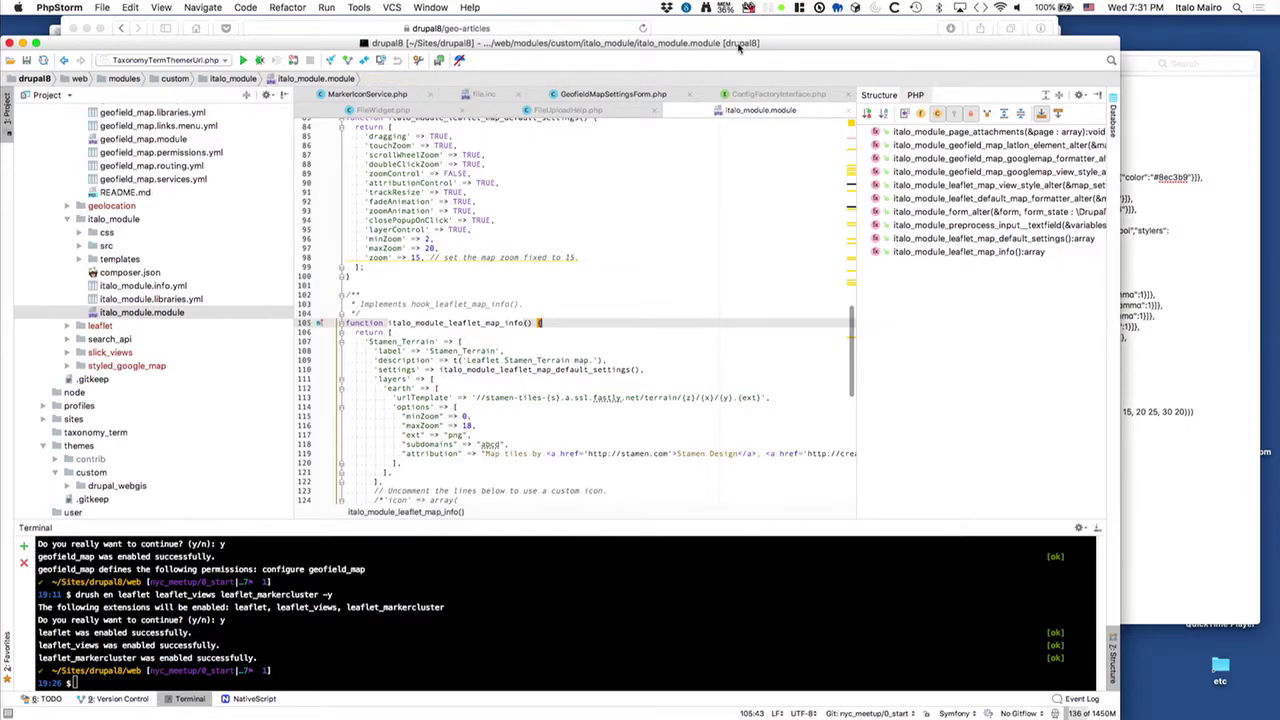
Step: Switch to Keynote and play the presentation from the Leaflet module slide
left_click_drag(772, 48, 824, 35)
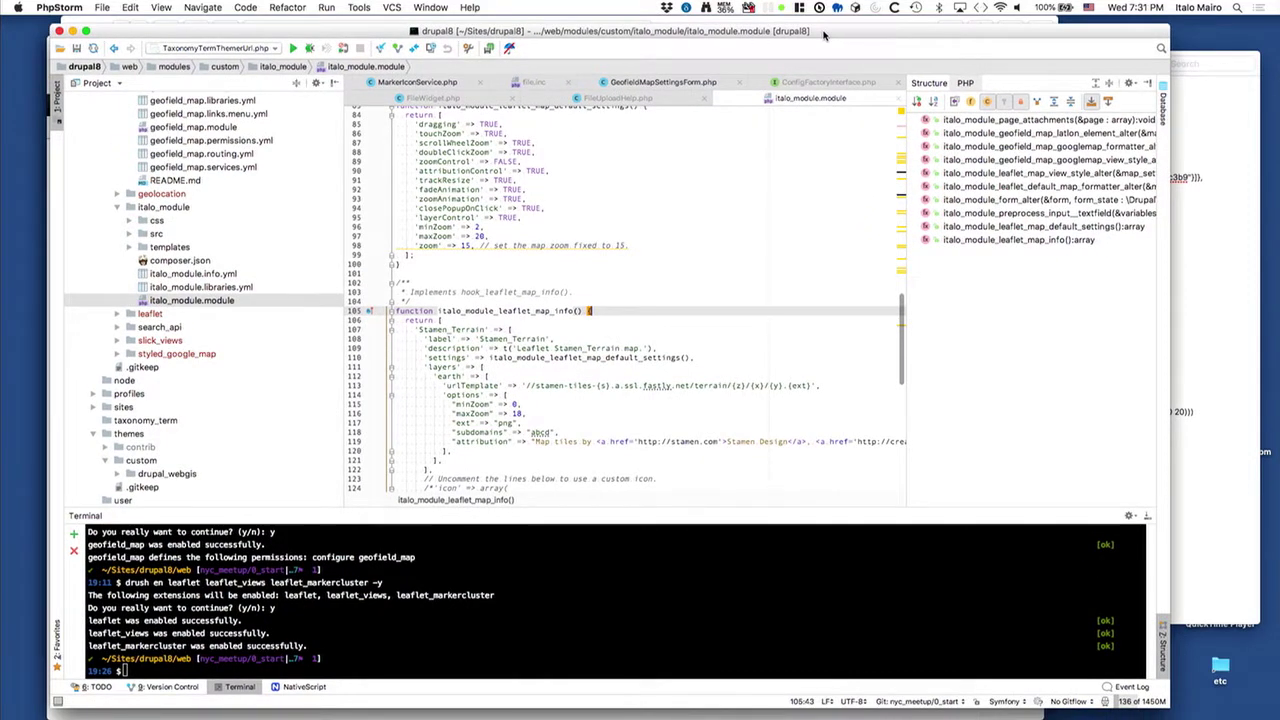
key("super+Tab")
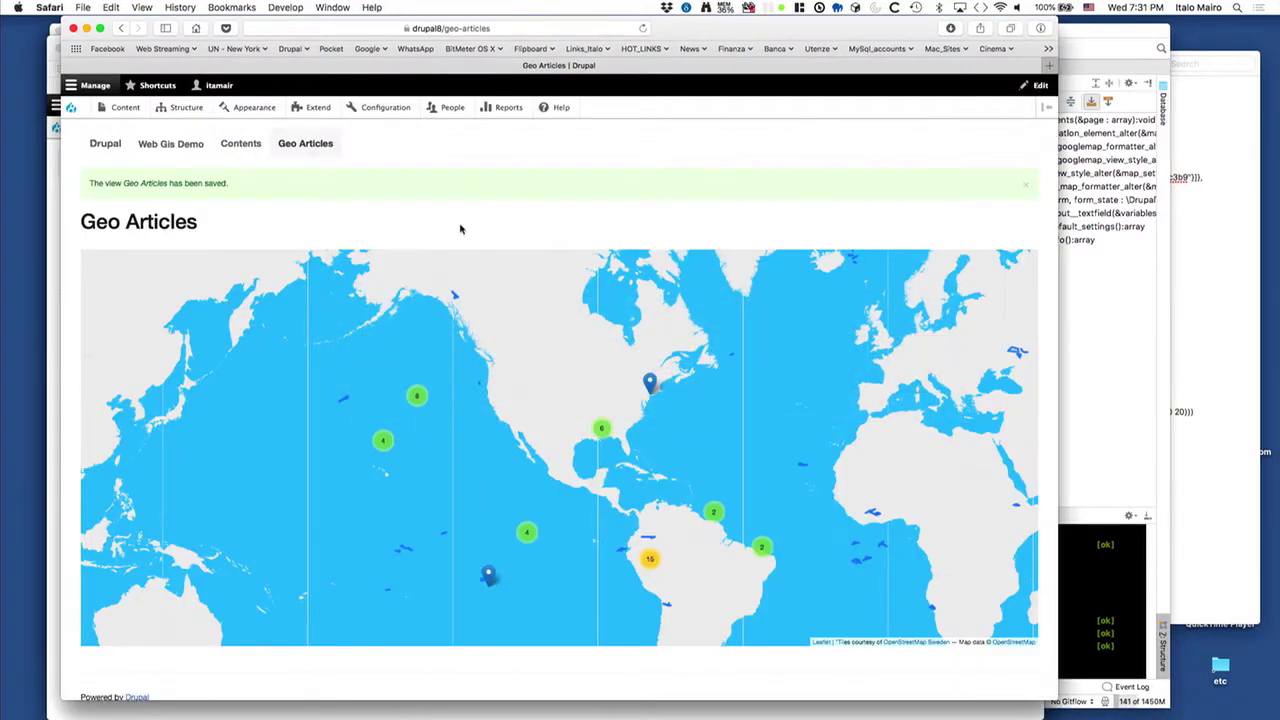
key("super+Tab")
key("super+Tab")
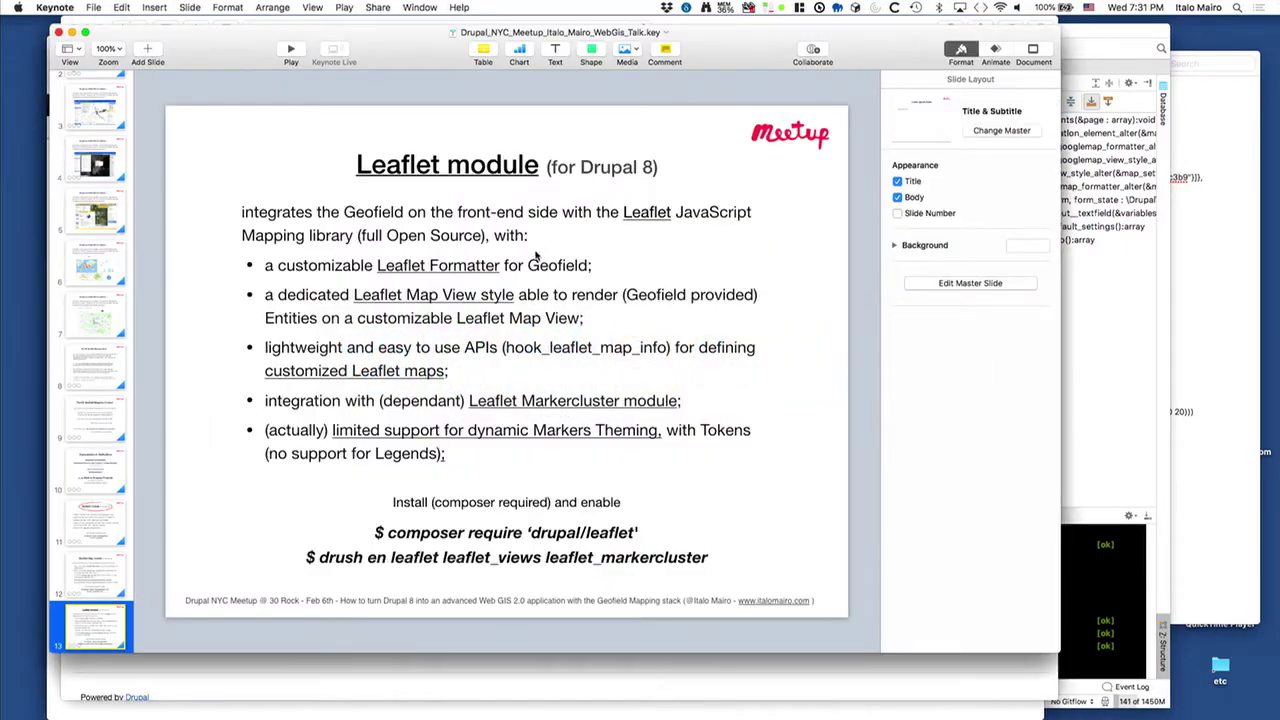
left_click(292, 52)
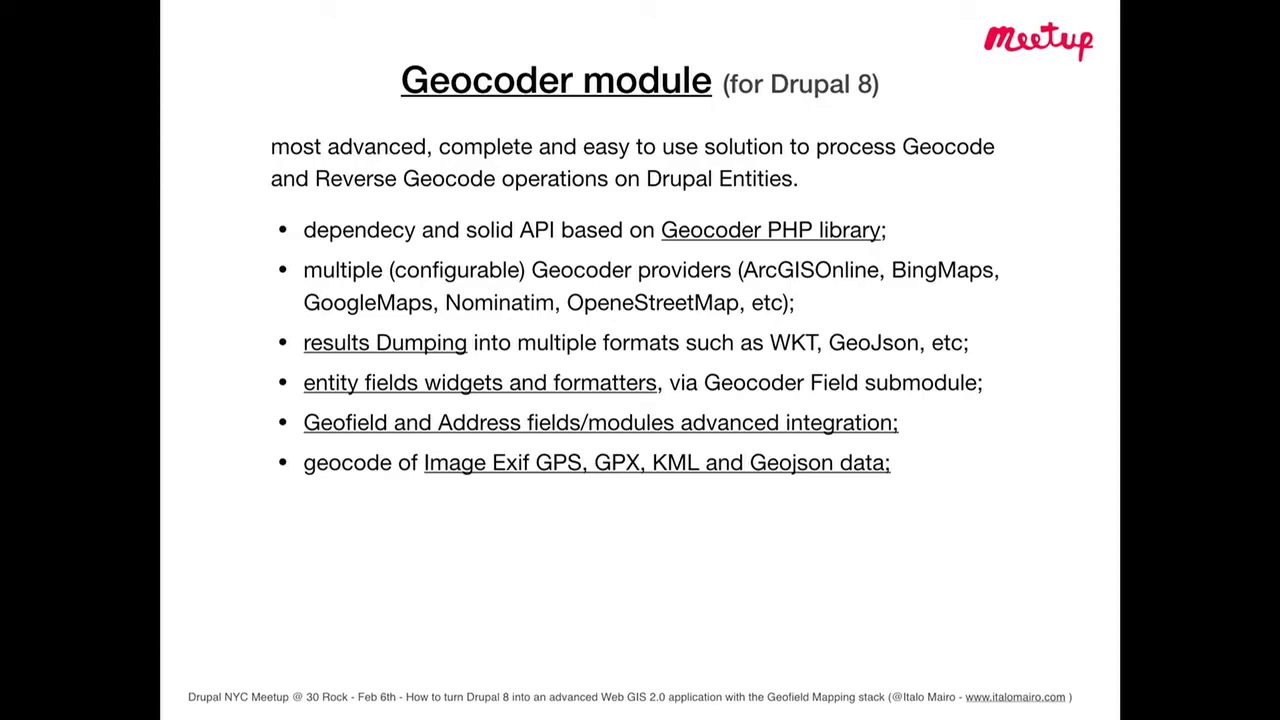
Step: Open the Geocoder project page on drupal.org from its slide, review the maintainers and features, and return to the slideshow
left_click(490, 92)
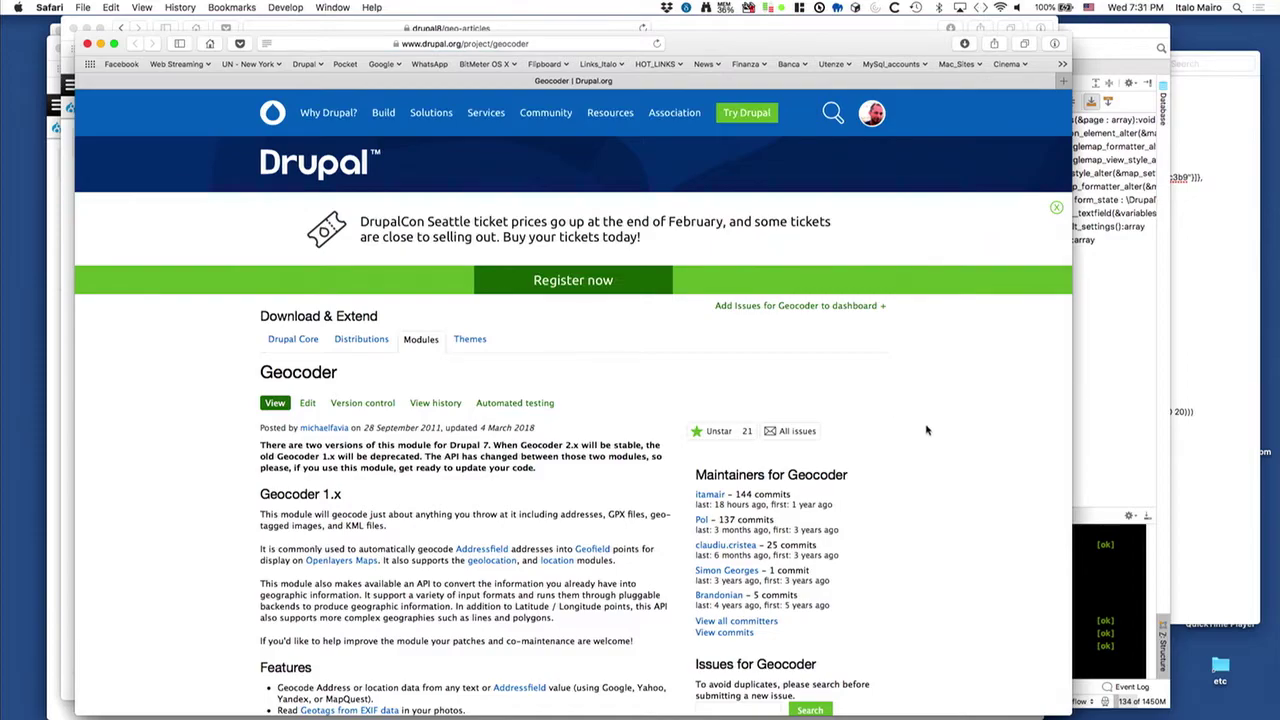
scroll(930, 436, "down", 1)
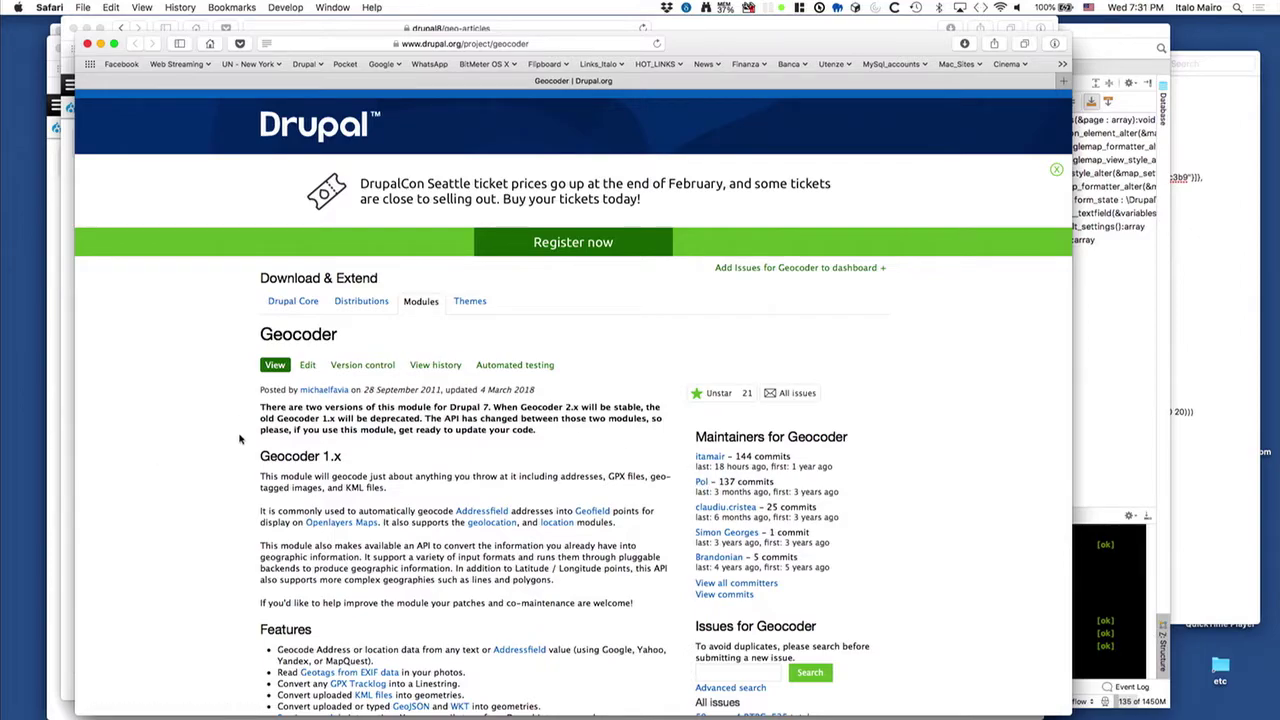
scroll(230, 467, "down", 4)
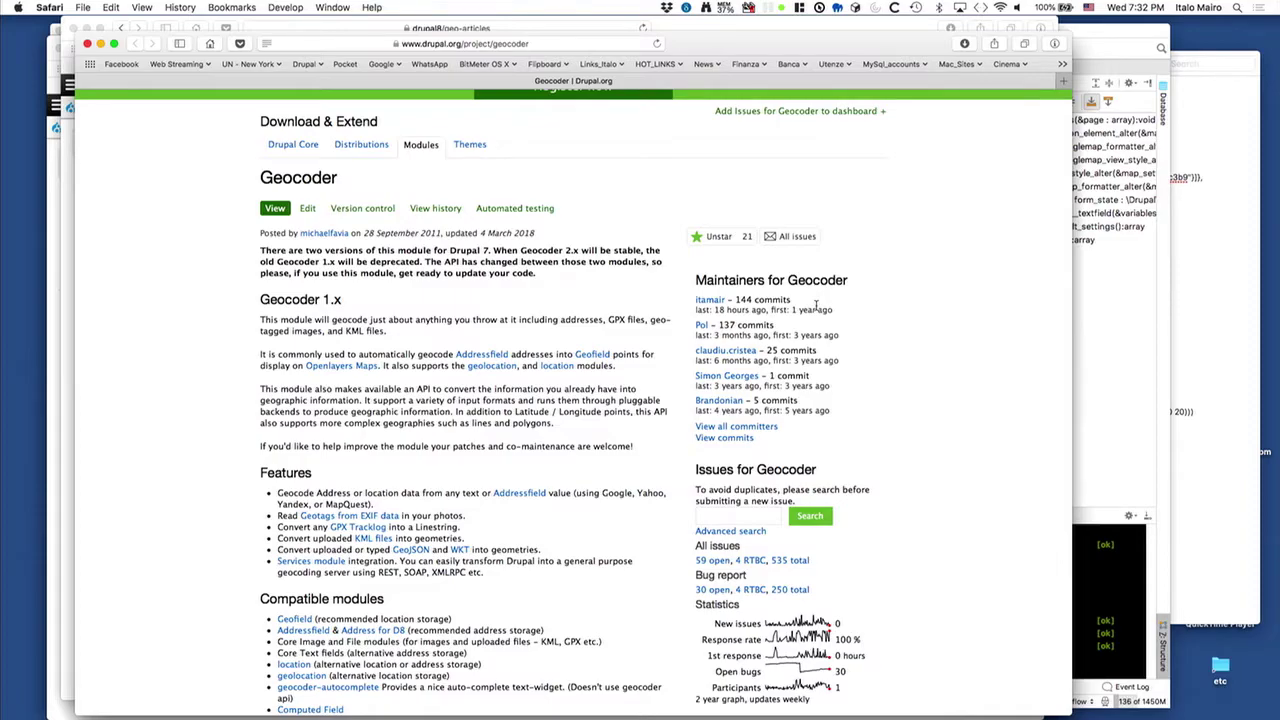
key("super+Tab")
key("super+shift+Tab")
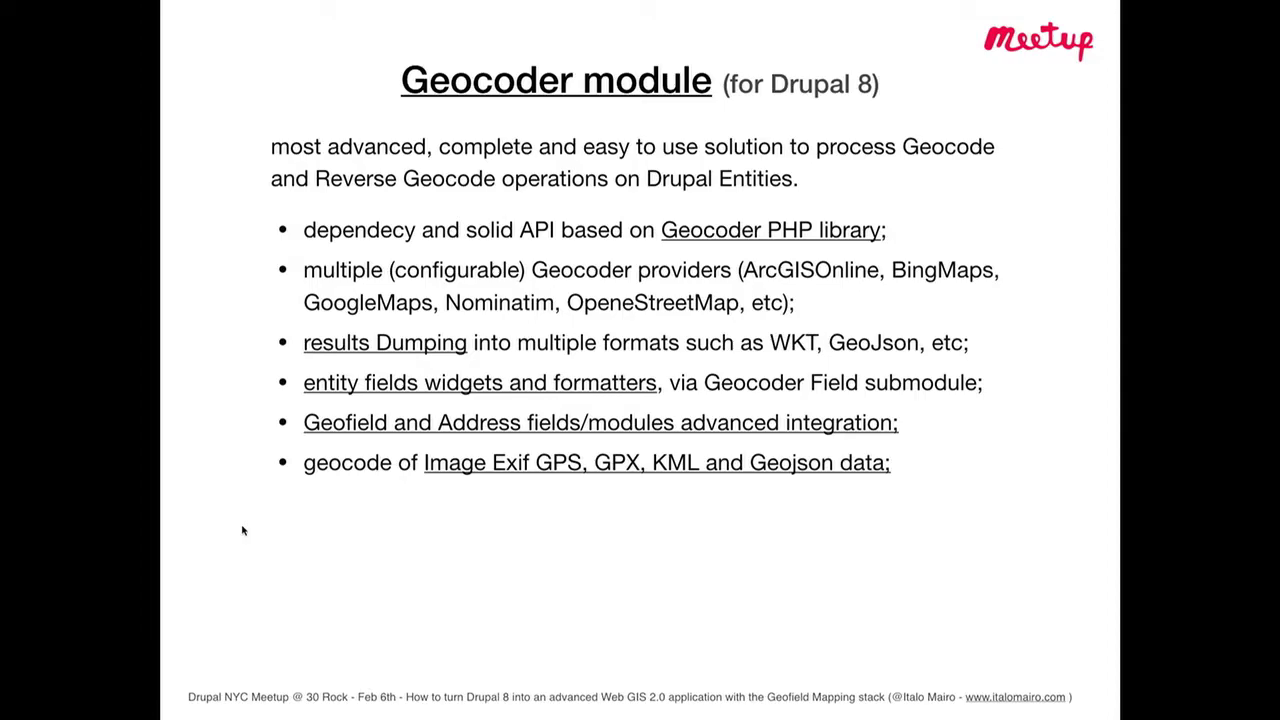
Step: Open the Geocoder PHP library site from the slide, look through it, close its window and return to the slideshow
left_click(750, 238)
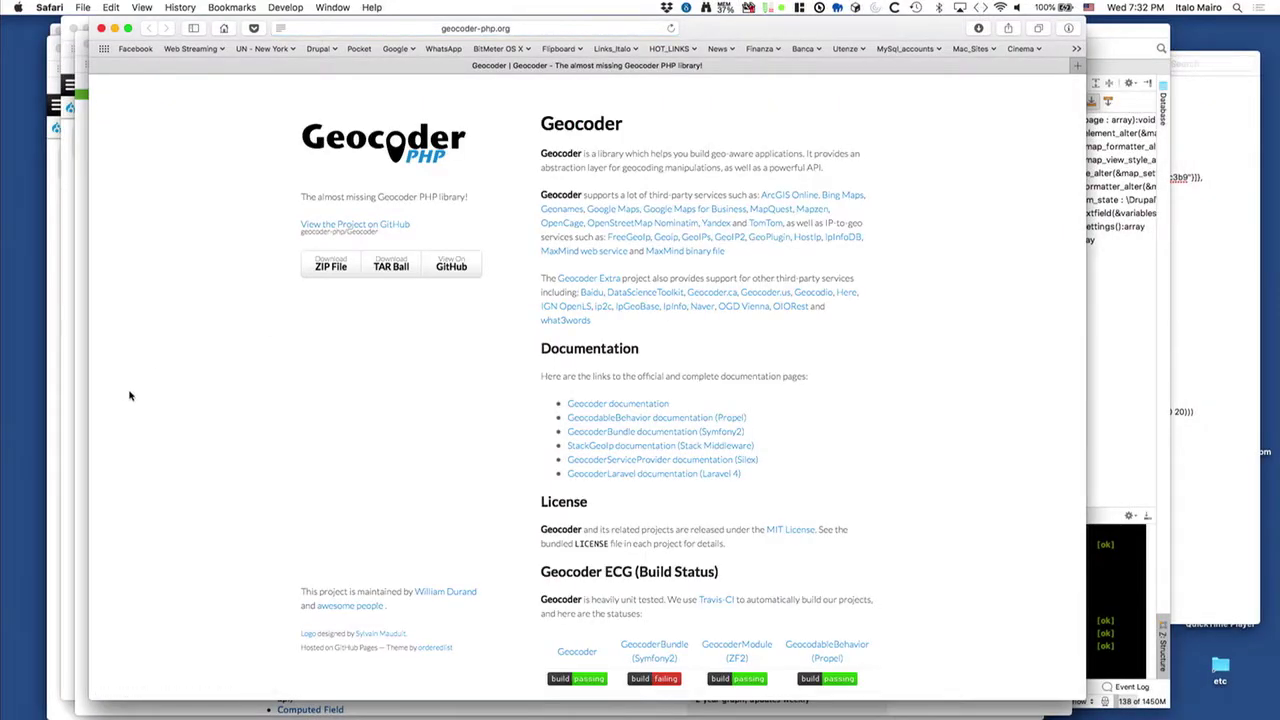
scroll(130, 396, "down", 3)
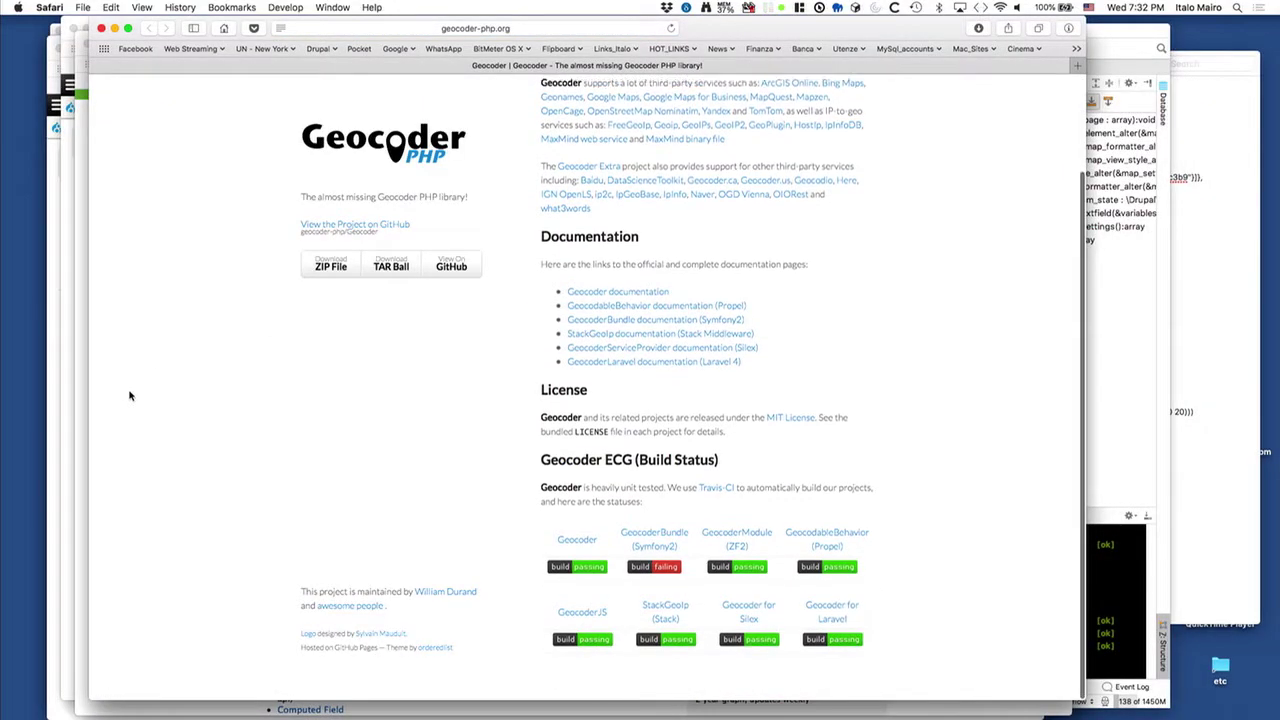
scroll(140, 396, "up", 3)
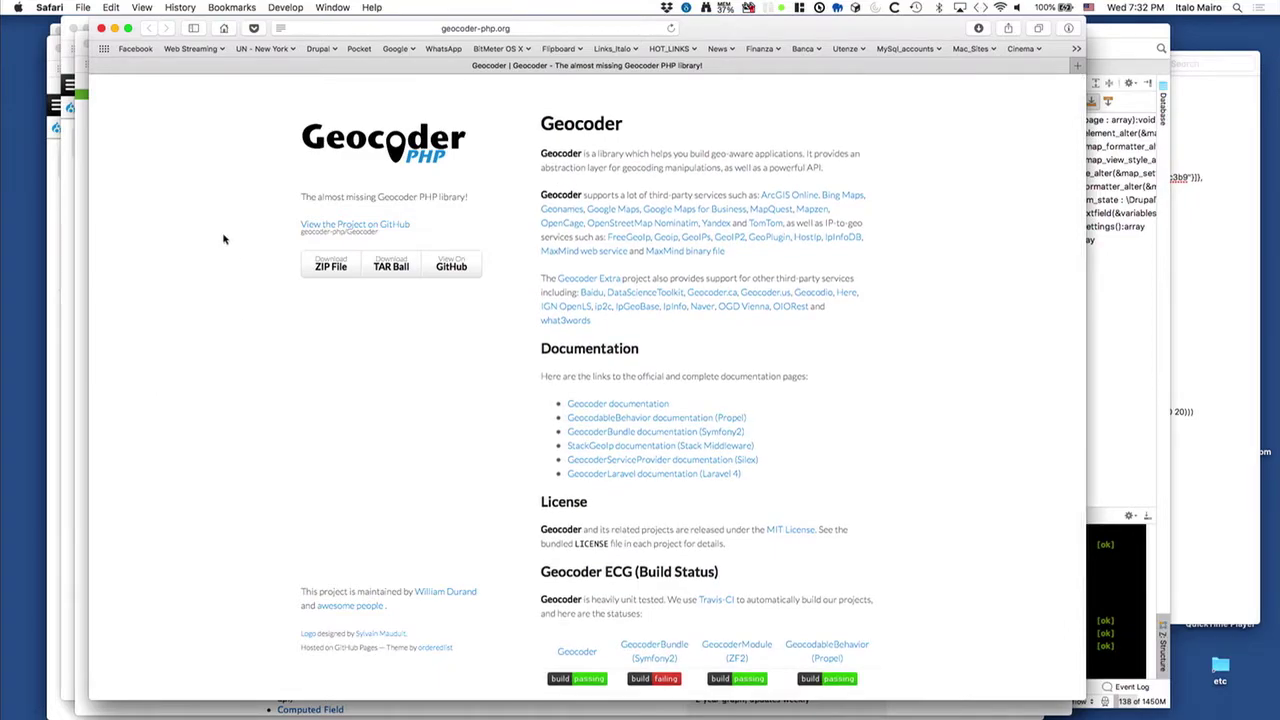
left_click(101, 30)
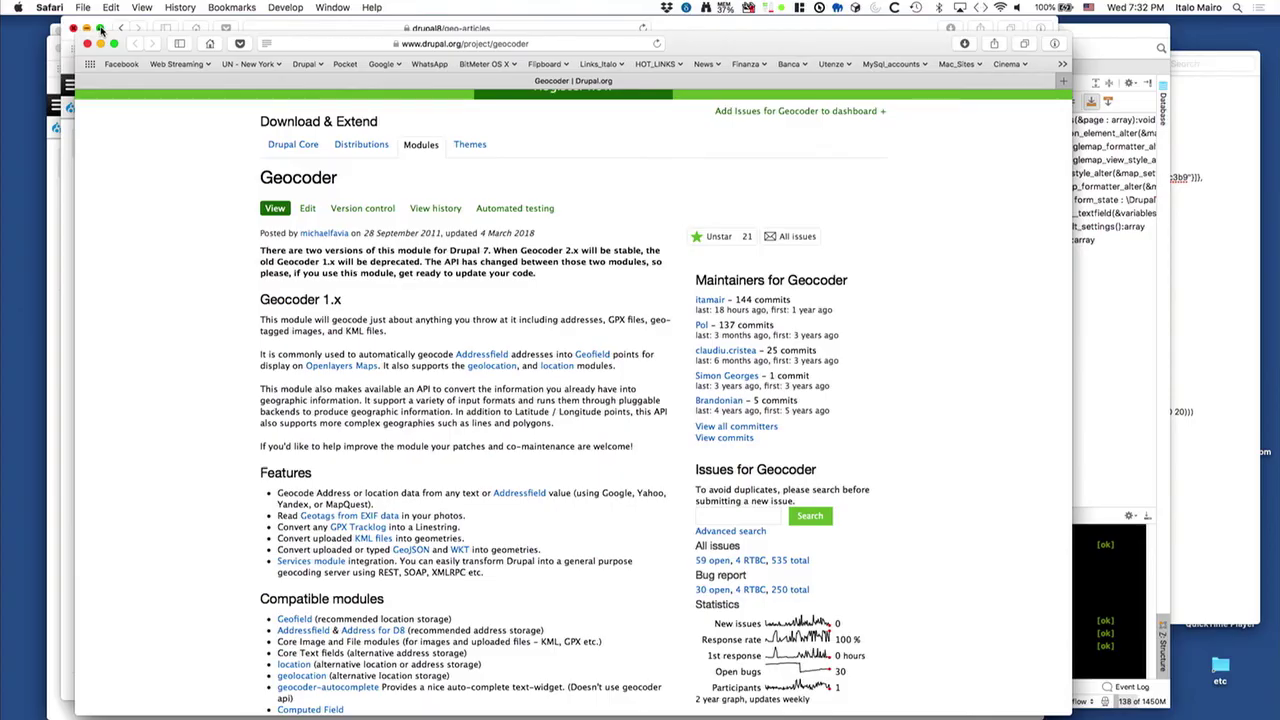
key("super+Tab")
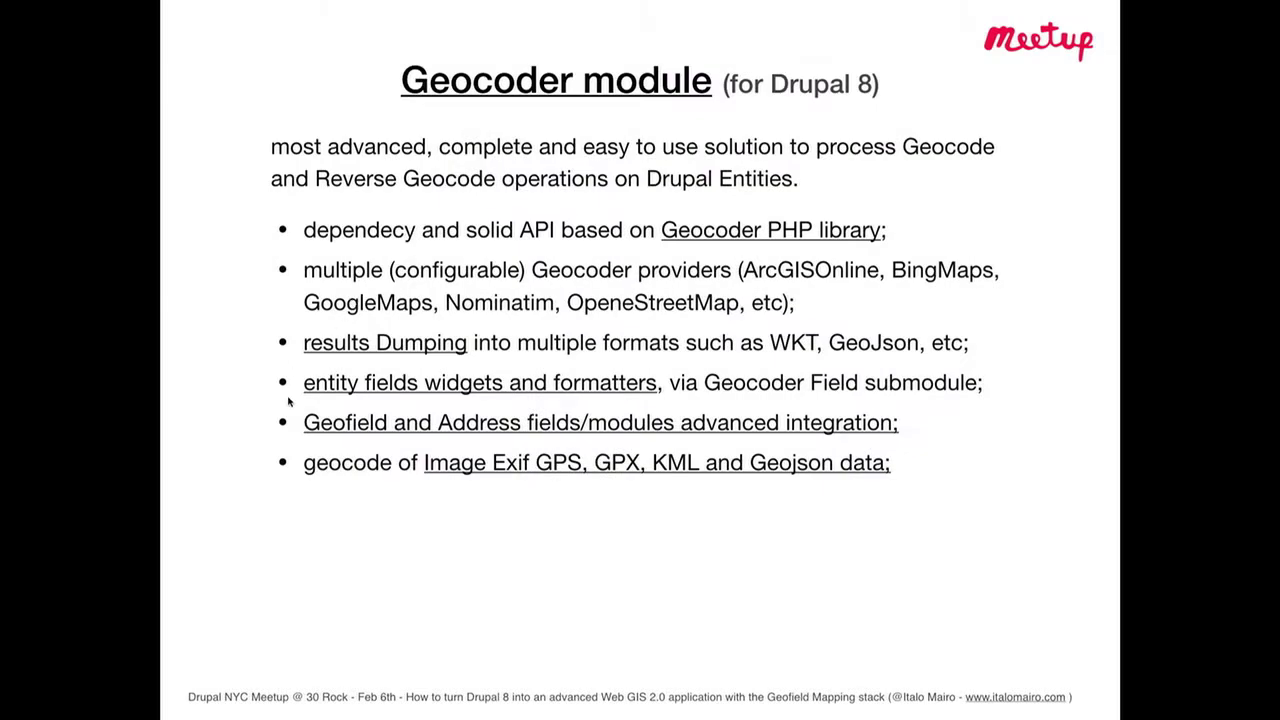
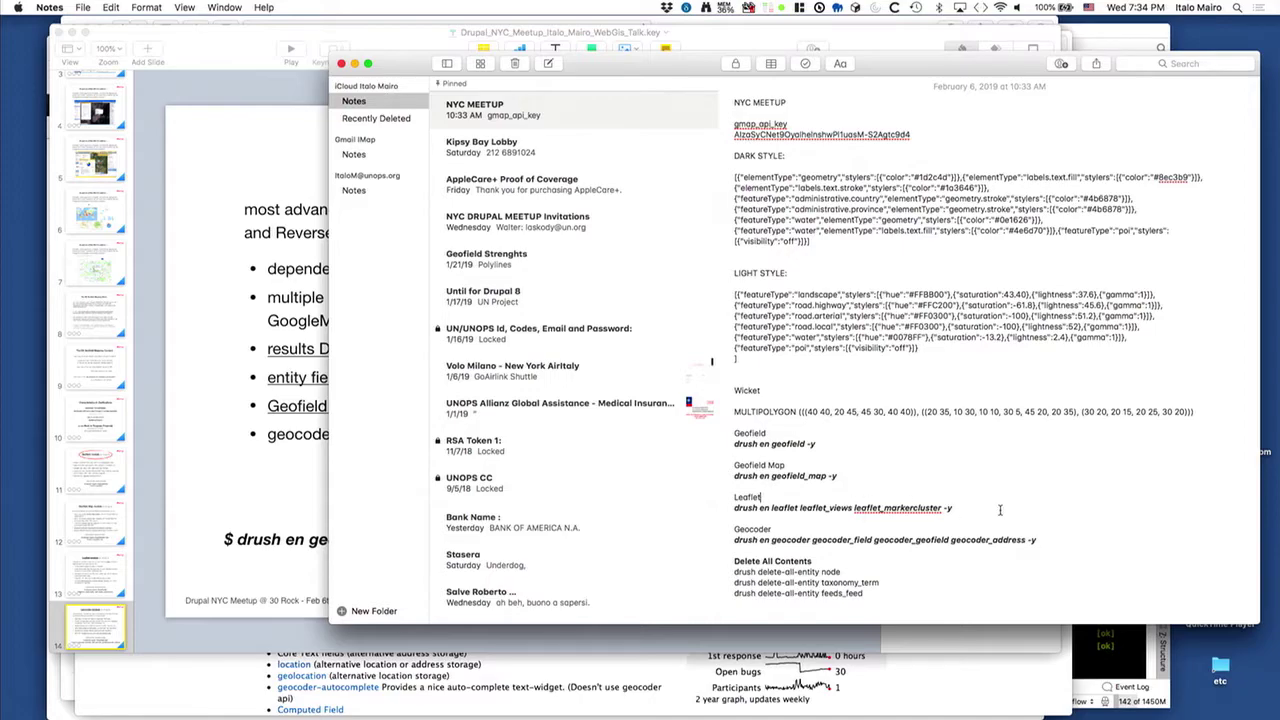
Step: Copy the Geocoder command from the note and run "drush en geocoder geocoder_field geocoder_geofield geocoder_address -y" in the PhpStorm terminal
left_click_drag(1042, 541, 733, 541)
key("super+c")
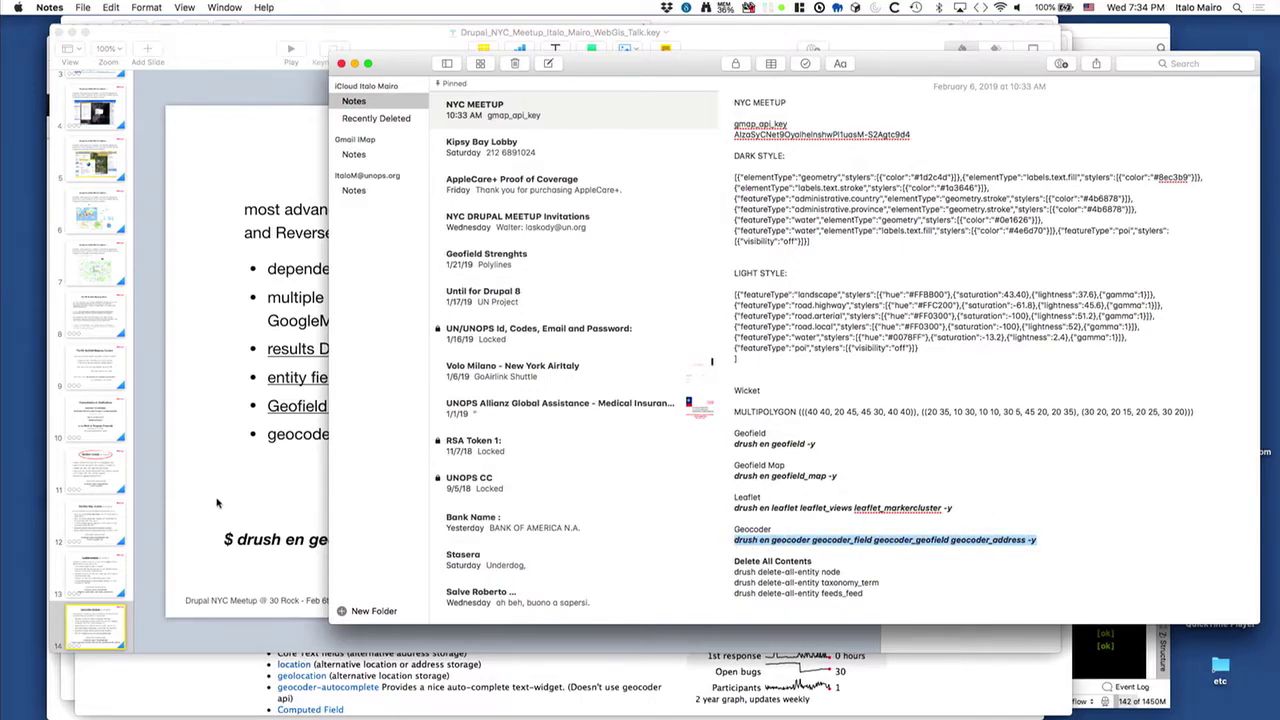
left_click(218, 500)
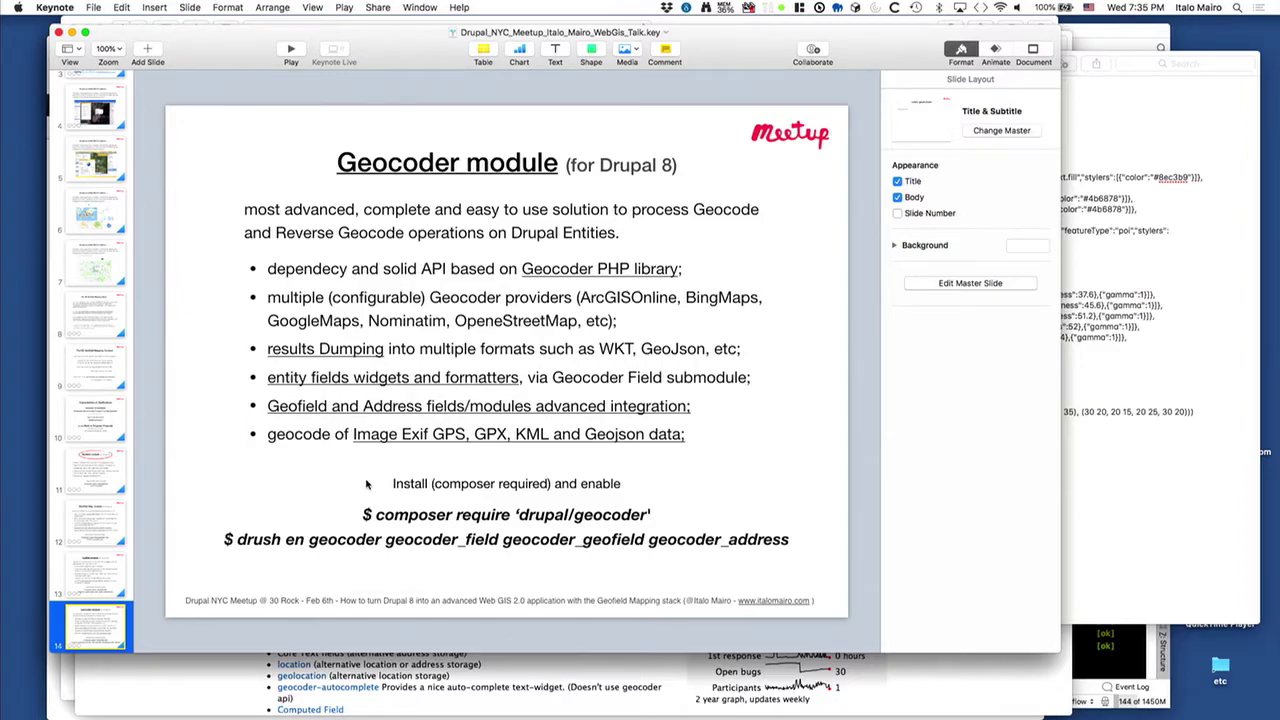
key("super+Tab")
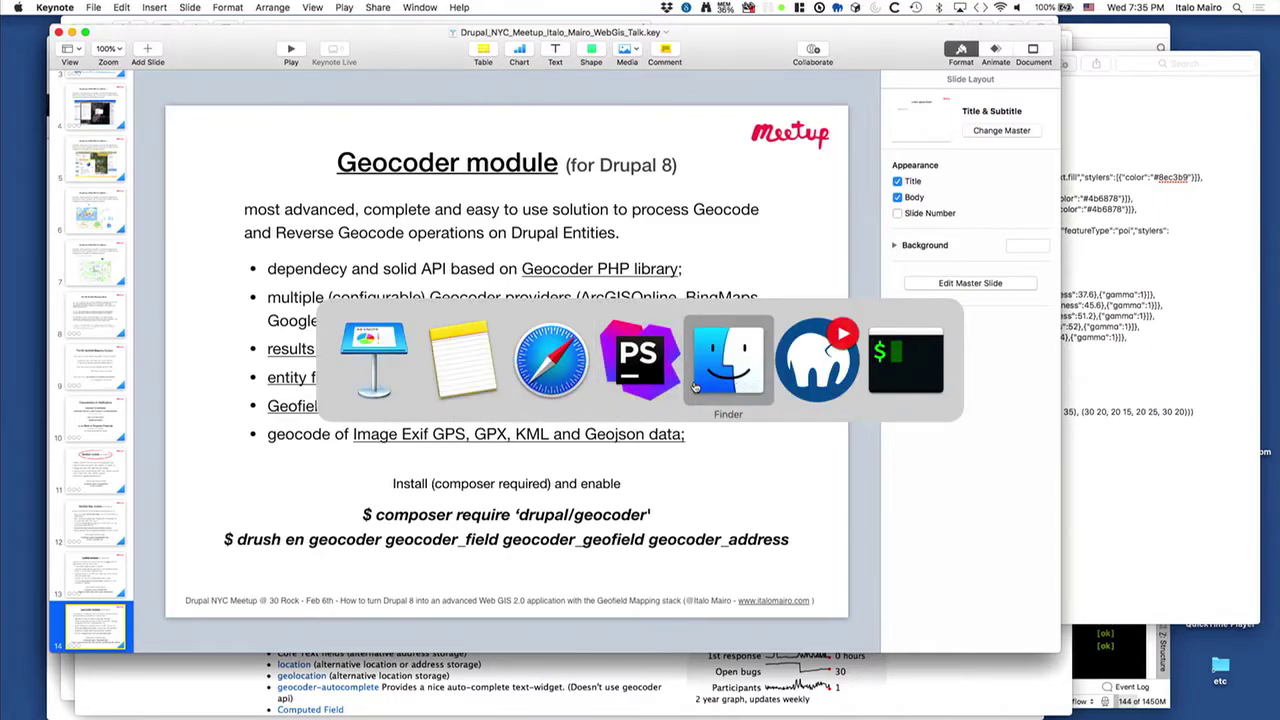
type("drush en geocoder geocoder_field geocoder_geofield geocoder_address -y")
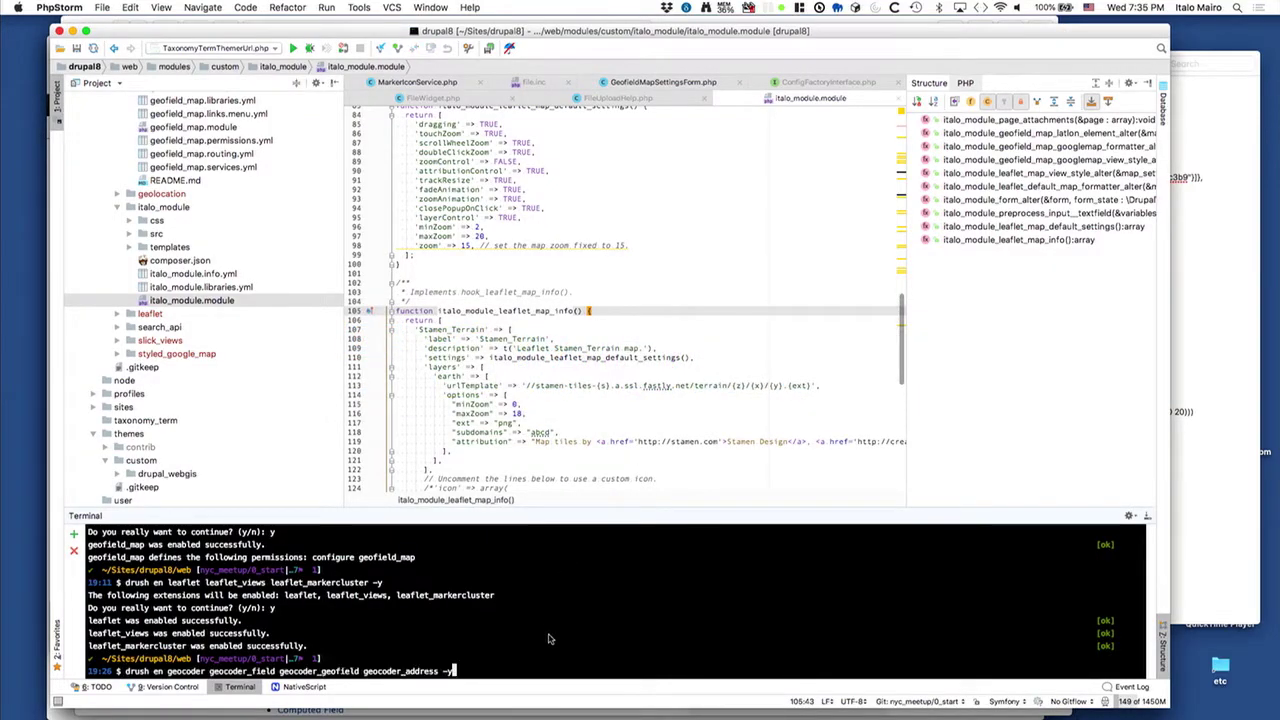
key("Return")
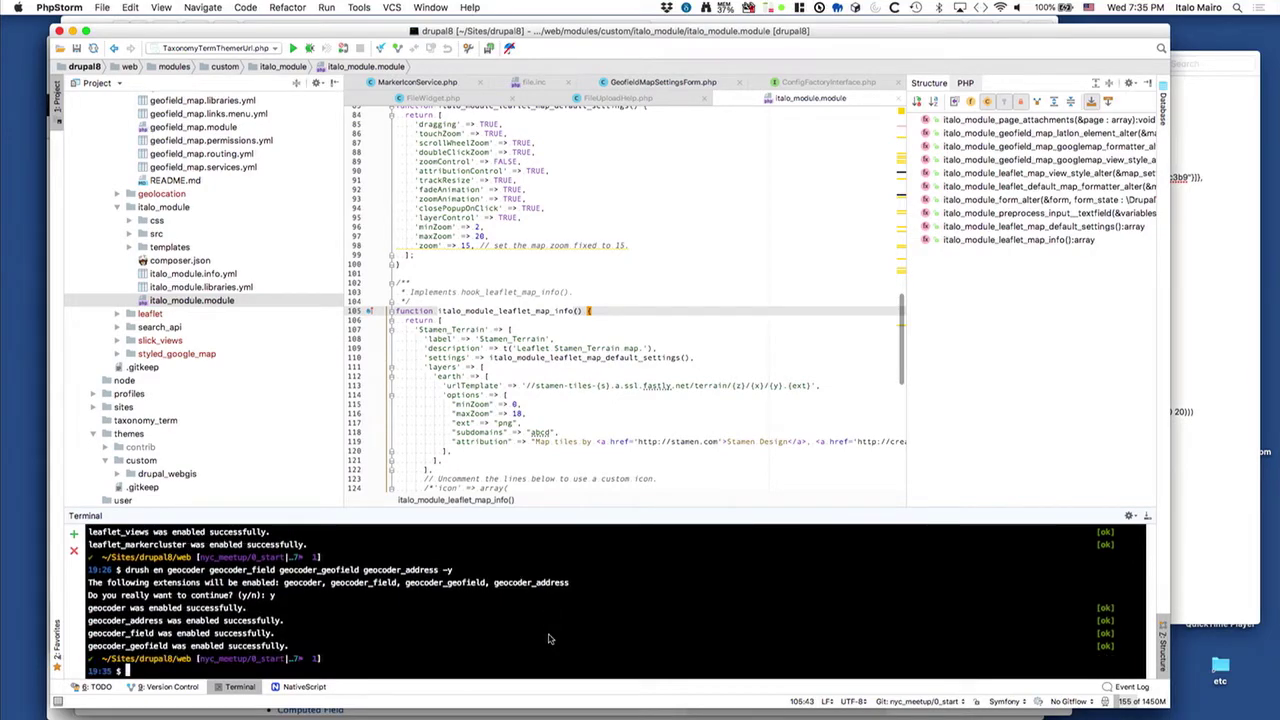
Step: Switch to Safari, close the Geocoder project page window and open the Drupal site's content administration list
key("super+Tab")
key("super+Tab")
key("super+Tab")
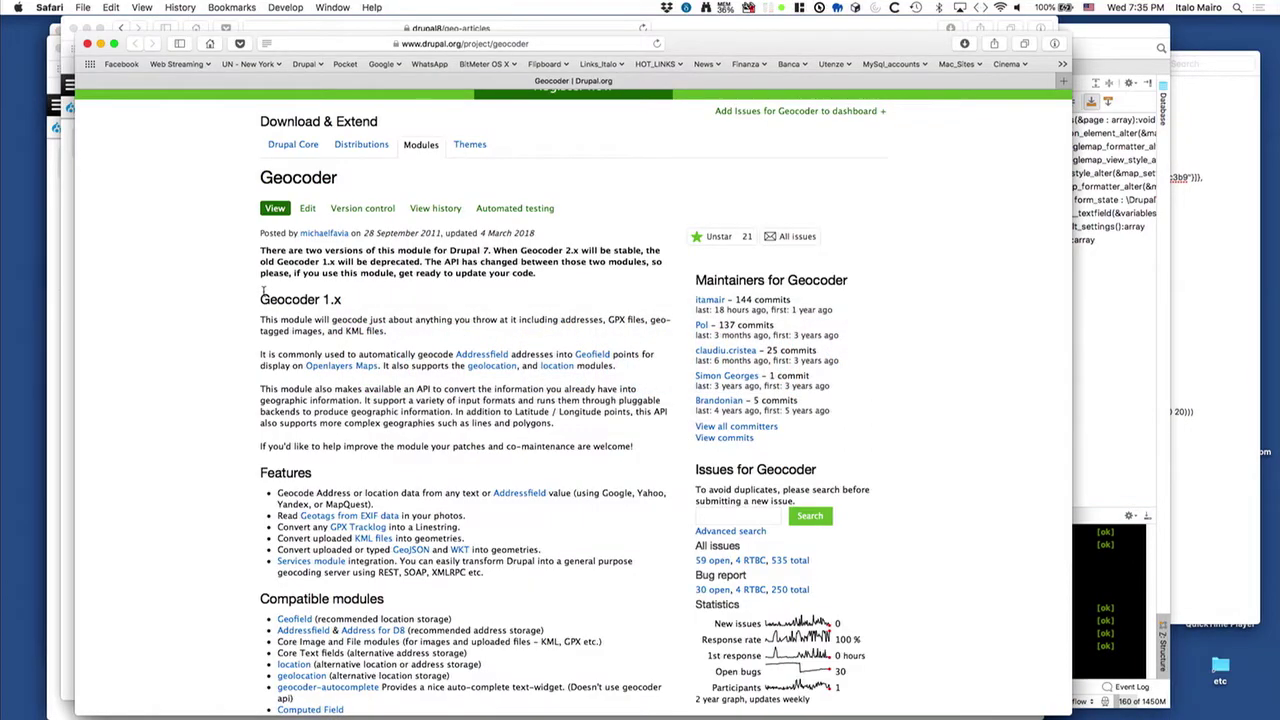
left_click(87, 43)
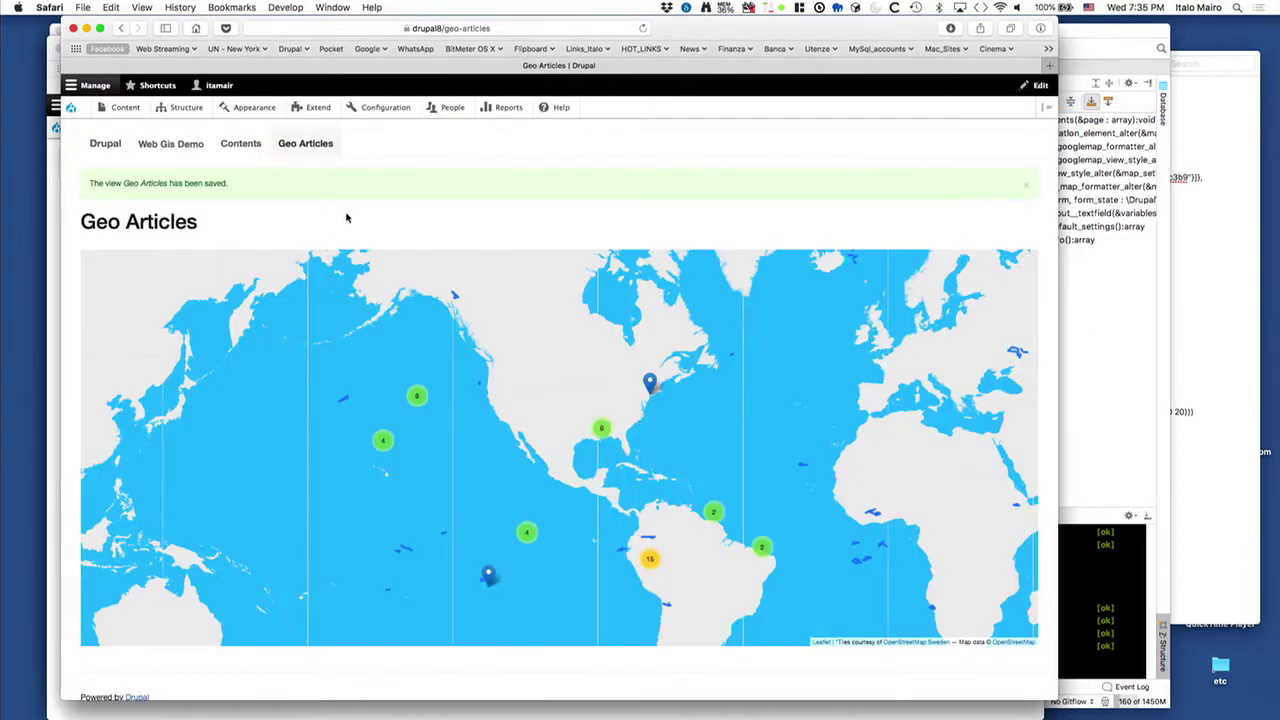
mouse_move(125, 108)
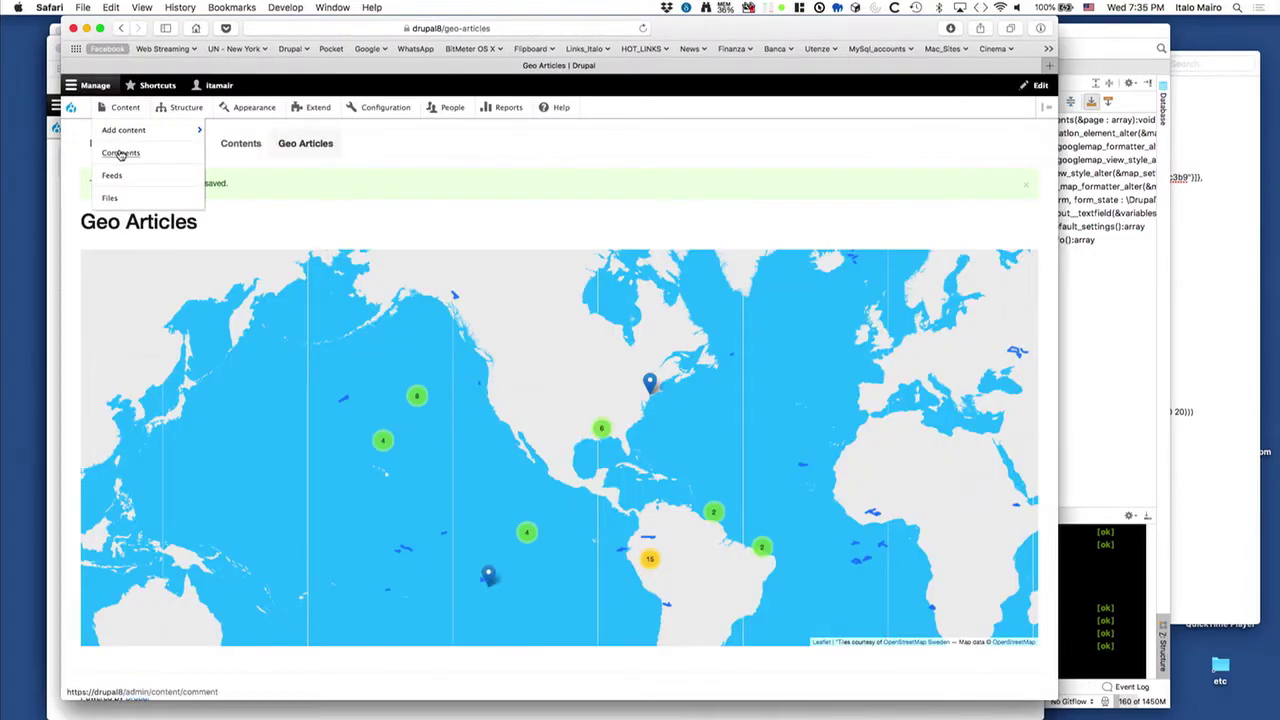
left_click(125, 107)
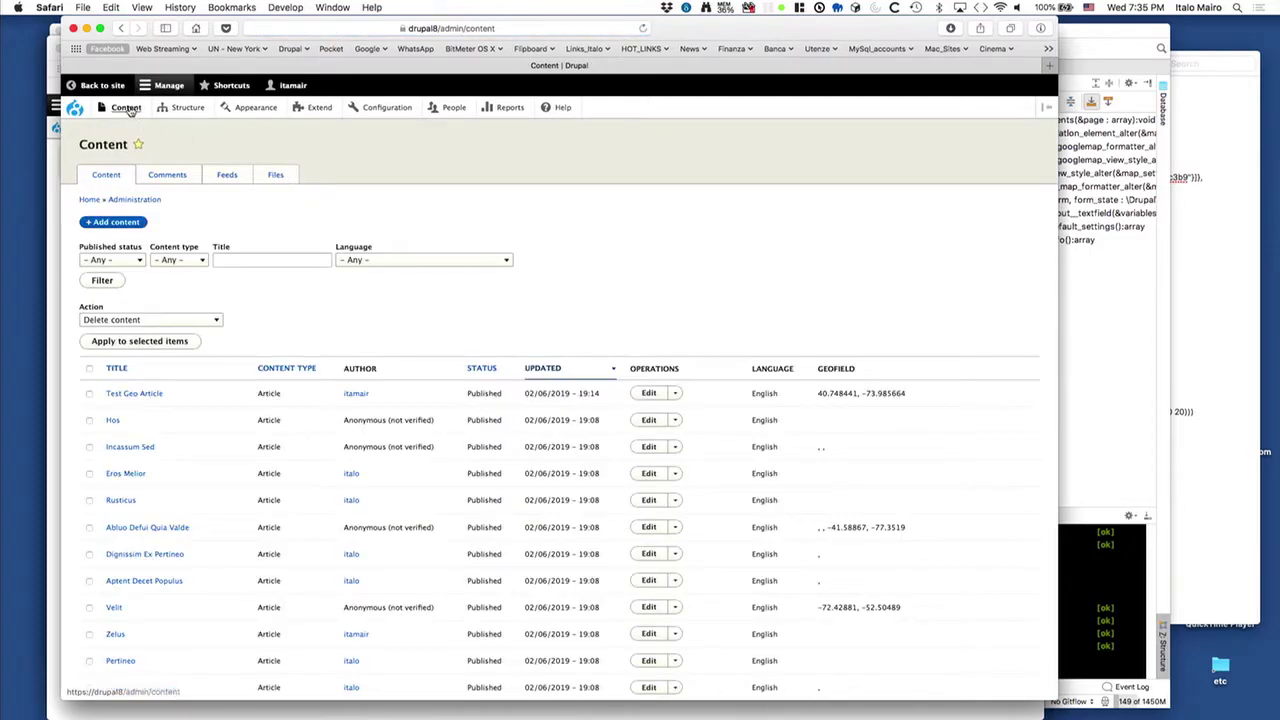
Step: Open the Article content type's Geofield settings and set the geocode method to Geocode from an existing field
mouse_move(168, 108)
mouse_move(176, 200)
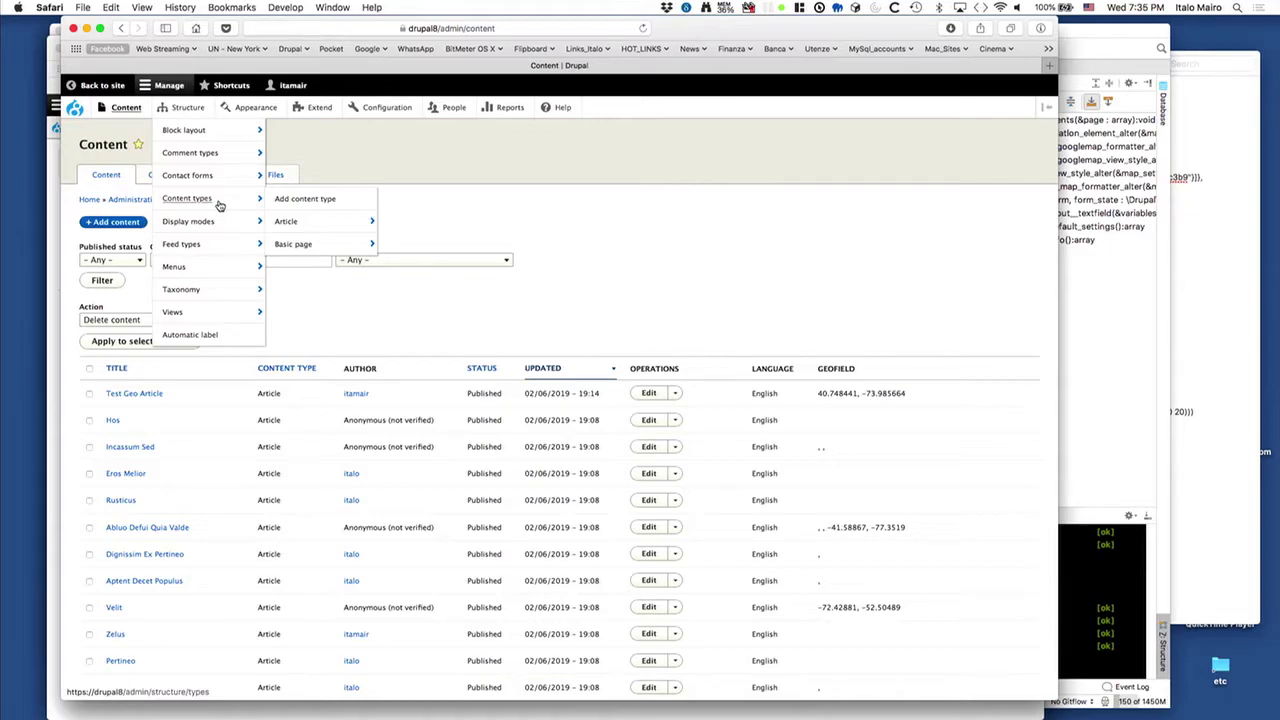
mouse_move(287, 228)
left_click(401, 224)
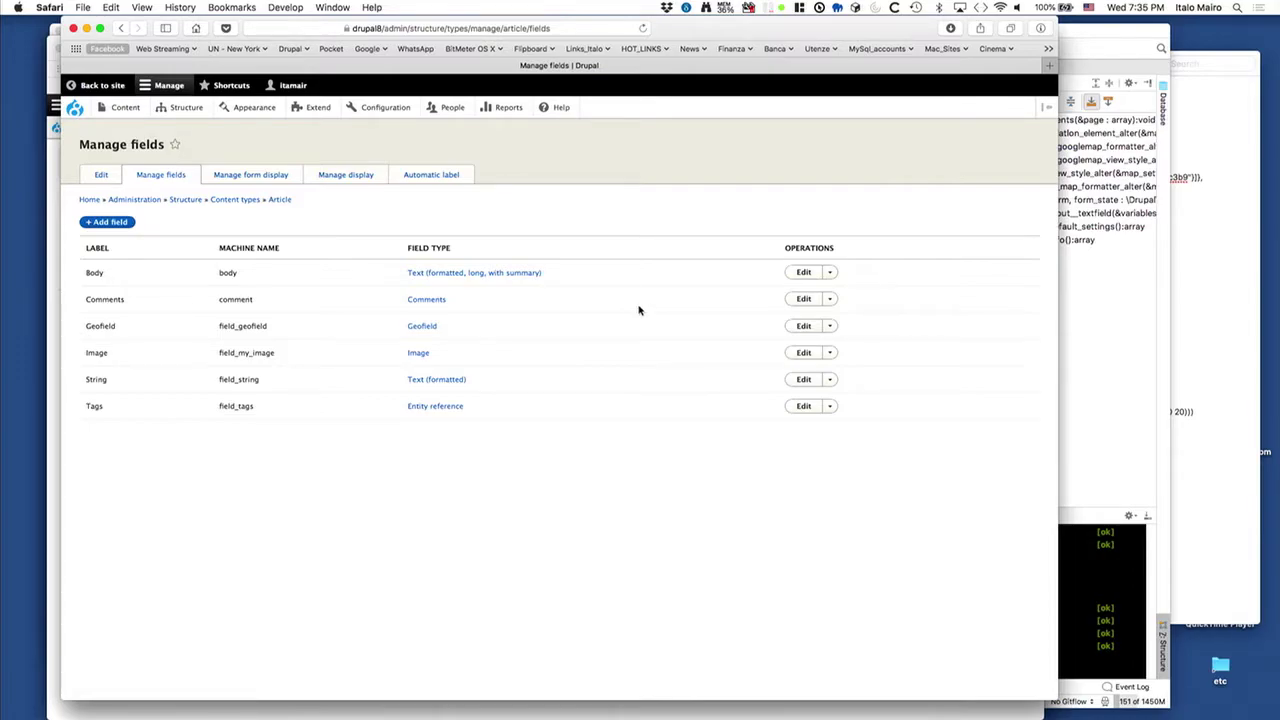
left_click(804, 326)
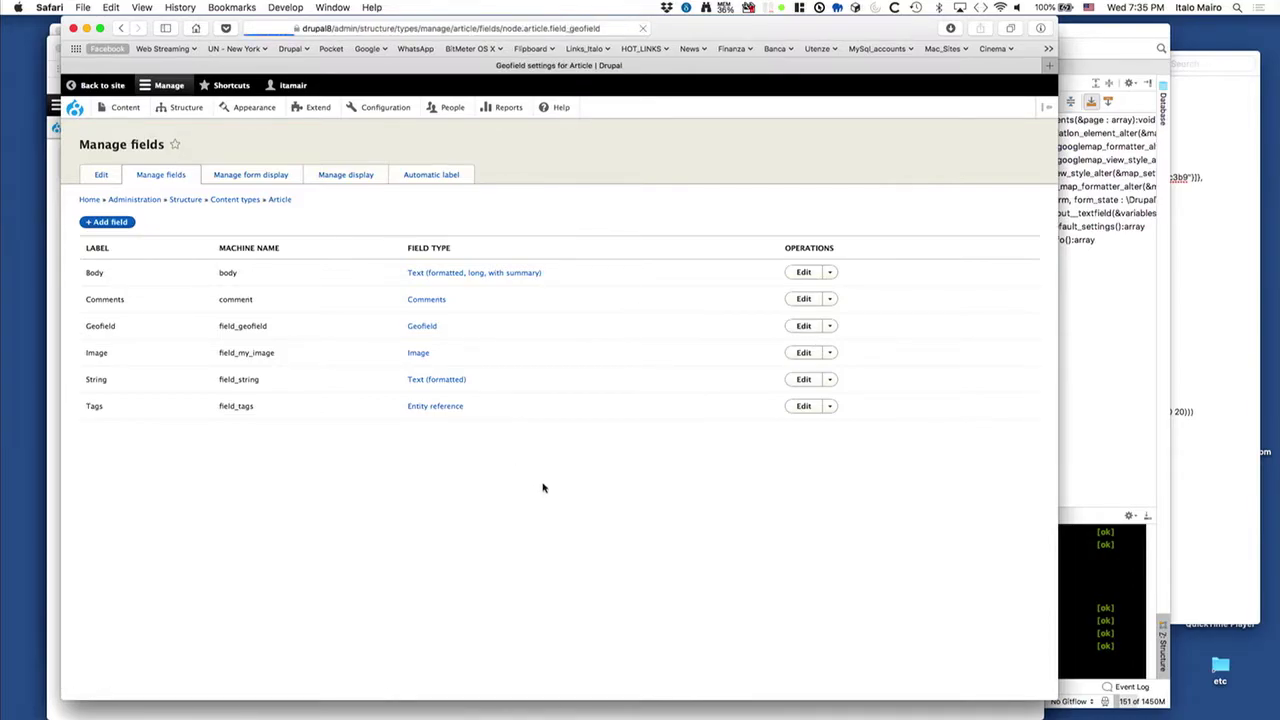
scroll(545, 486, "down", 15)
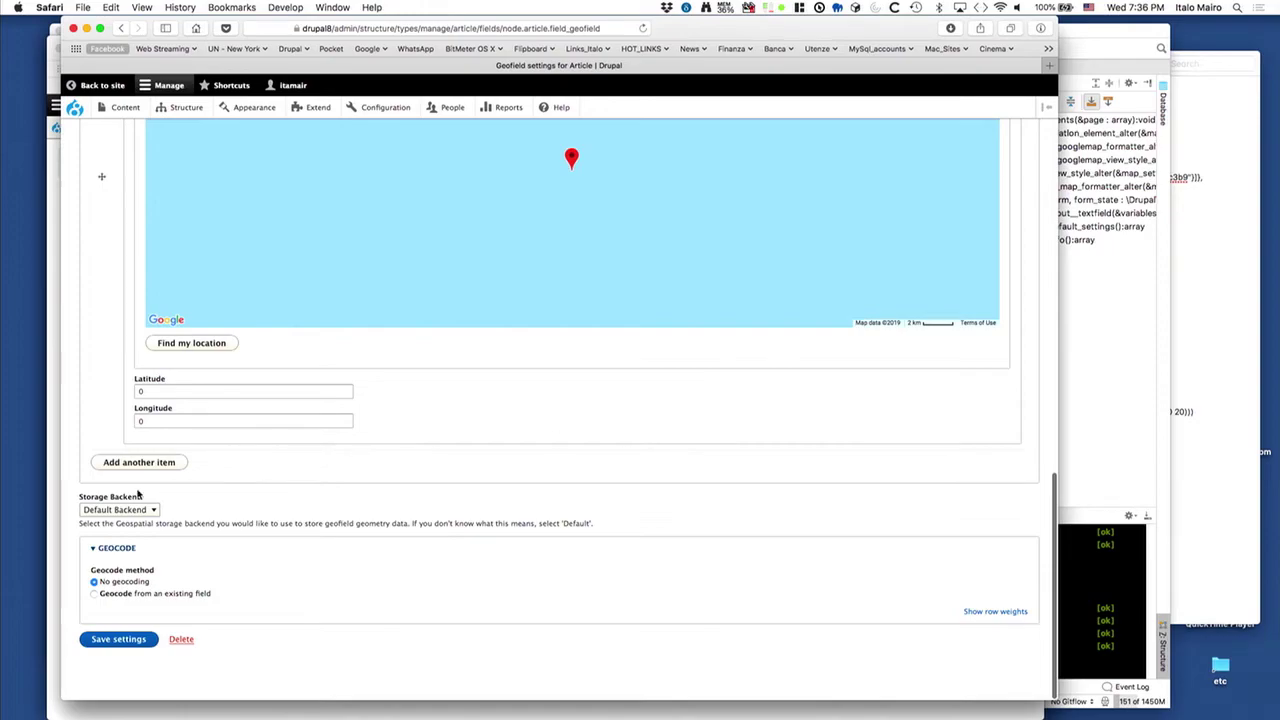
left_click(124, 594)
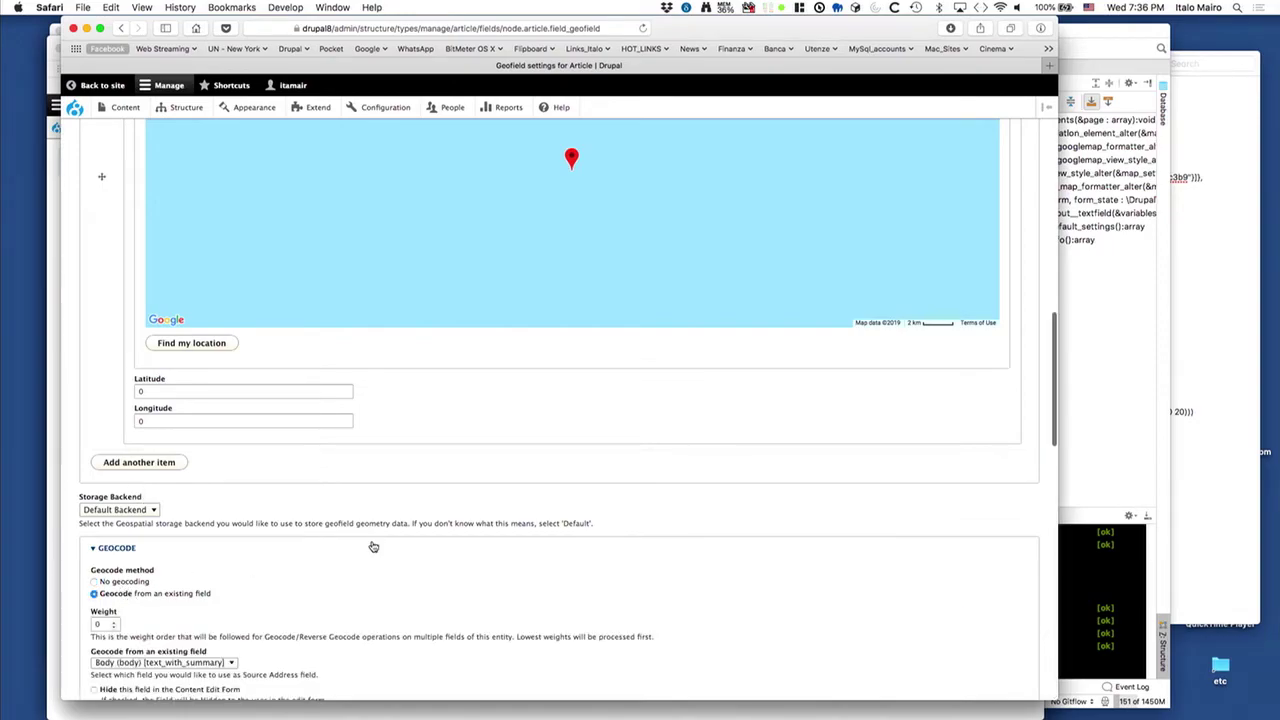
Step: Enable the ArcGISOnline, GoogleMaps, Nominatim and OpenStreetMap geocoder plugins for the Geofield
scroll(373, 547, "down", 2)
scroll(512, 550, "down", 4)
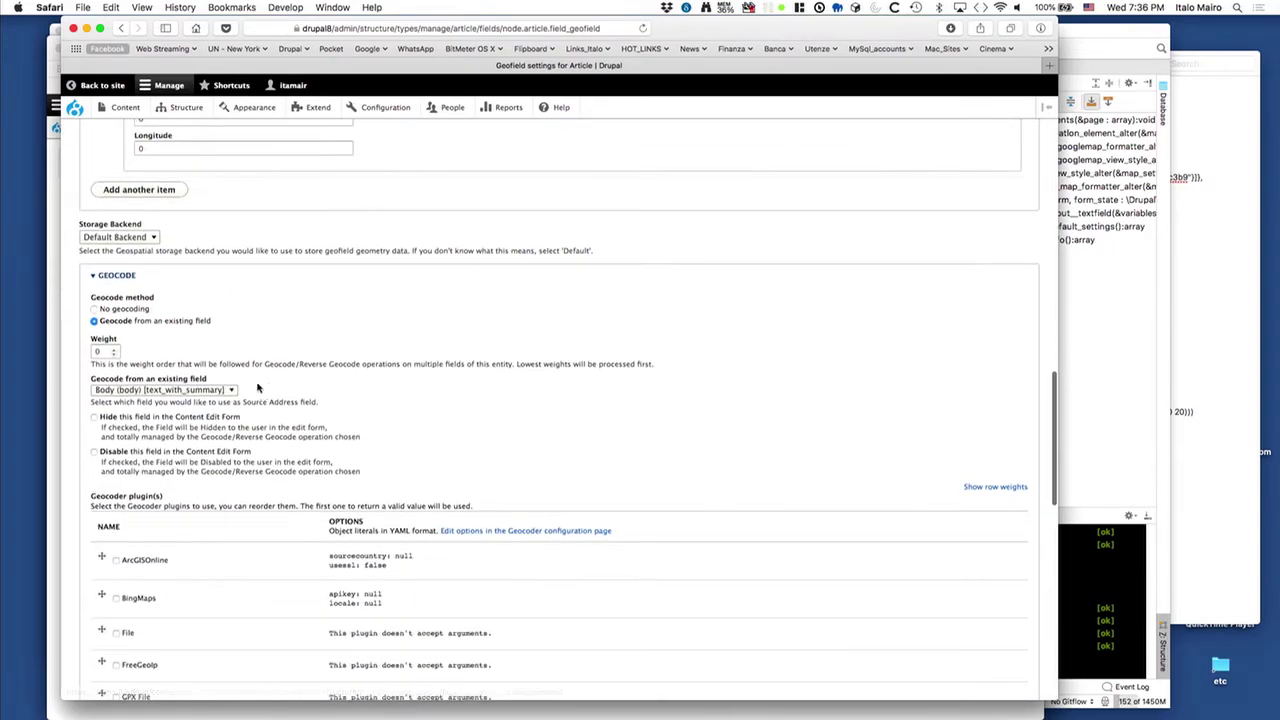
scroll(401, 412, "down", 7)
left_click(116, 213)
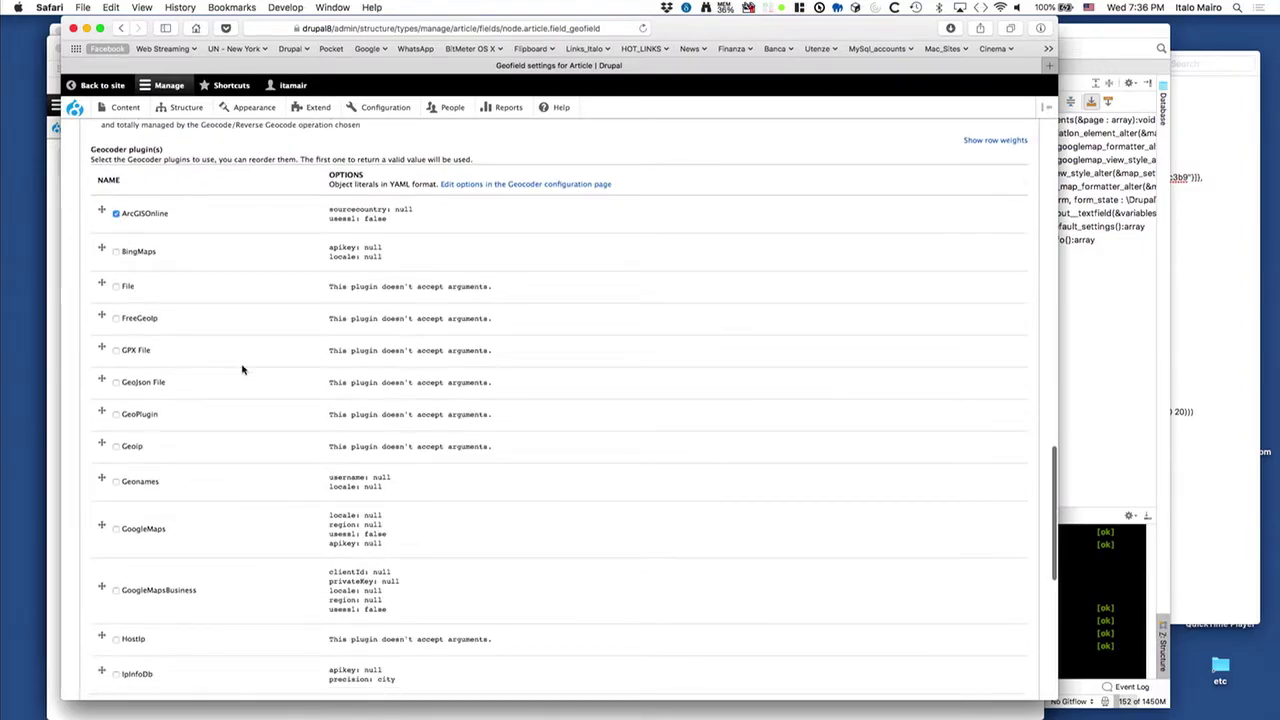
left_click(116, 528)
scroll(254, 405, "down", 9)
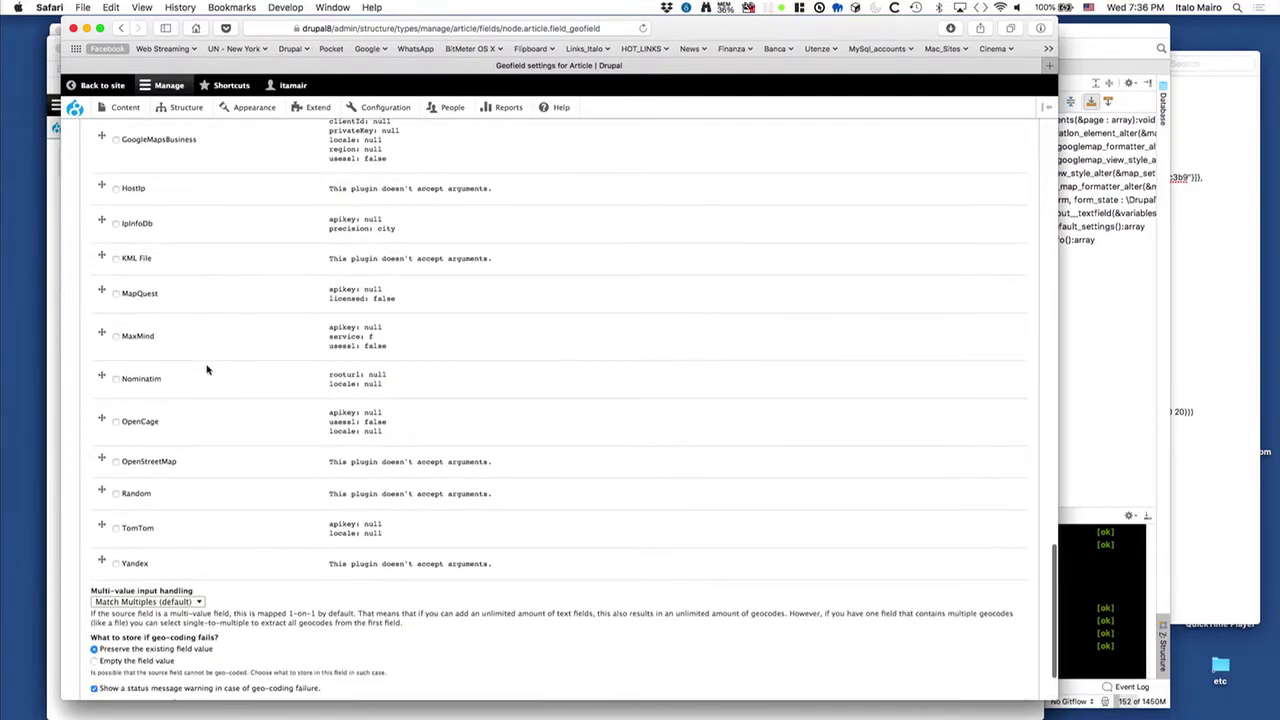
left_click(148, 382)
scroll(158, 371, "up", 7)
scroll(158, 371, "down", 5)
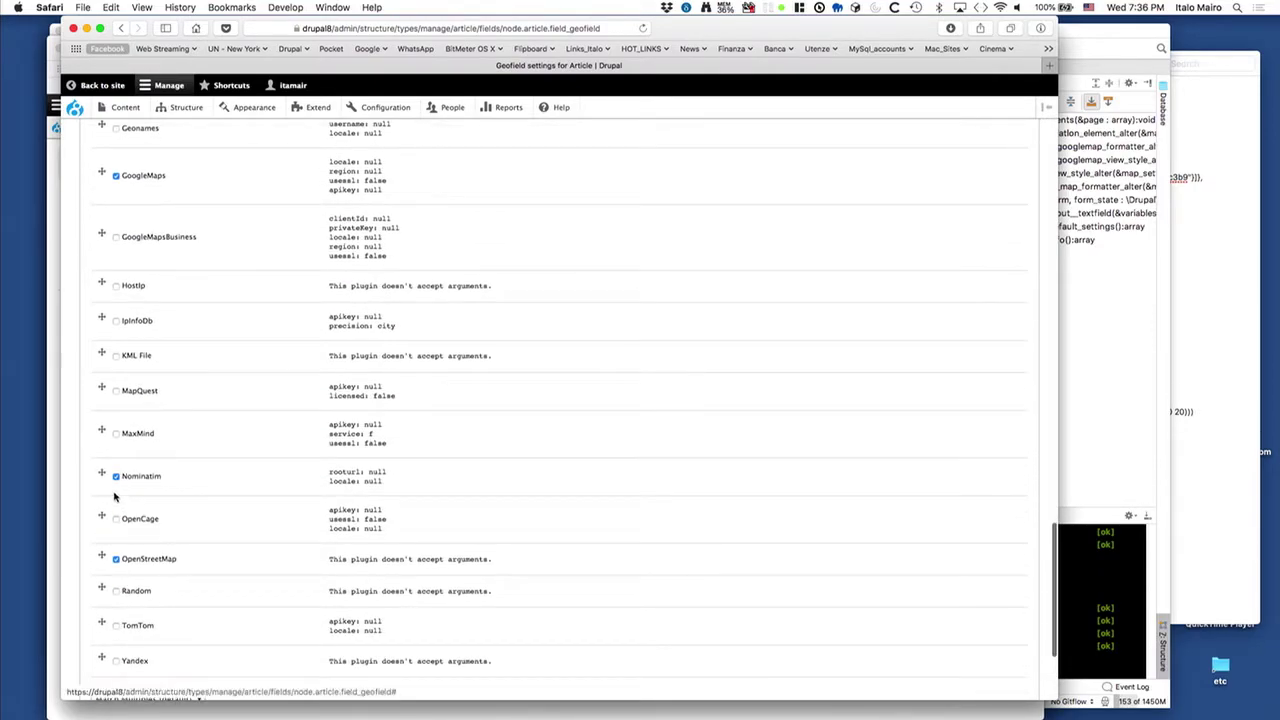
Step: Move the Nominatim plugin above GoogleMaps in the geocoder plugin order and save the Geofield settings
left_click_drag(101, 476, 103, 200)
scroll(266, 265, "up", 8)
scroll(264, 265, "down", 11)
scroll(264, 265, "down", 3)
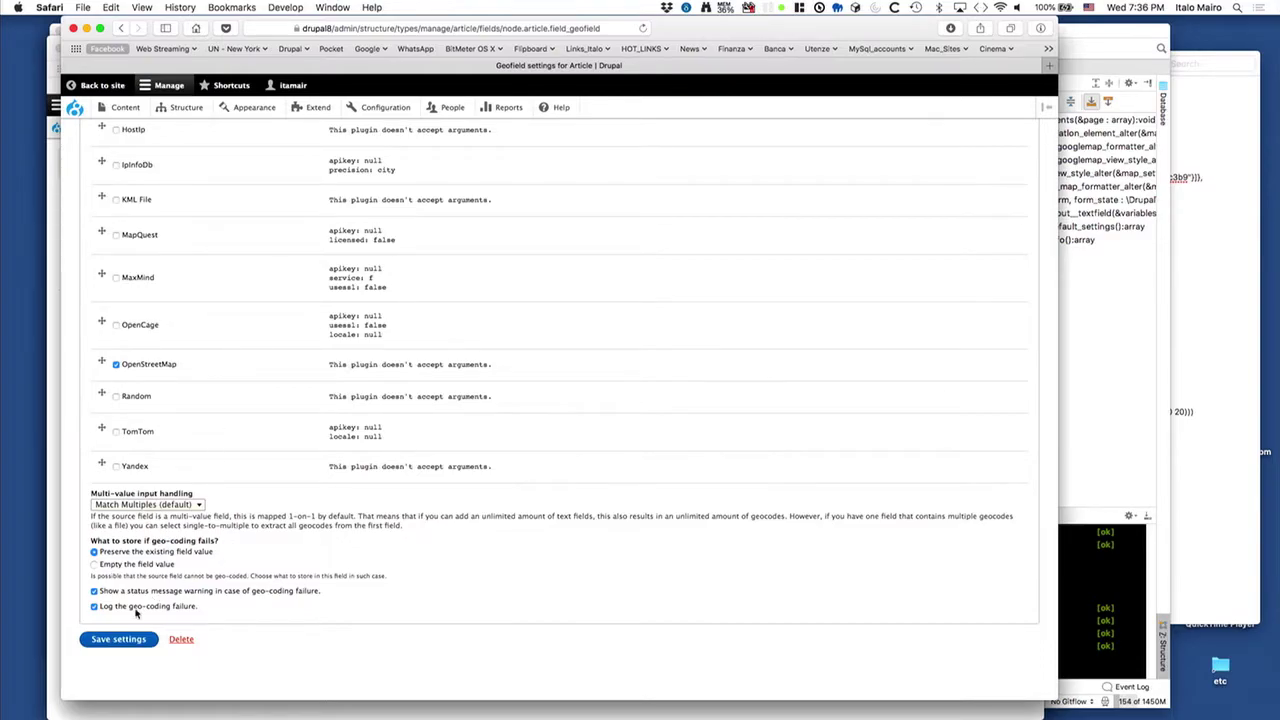
left_click(132, 642)
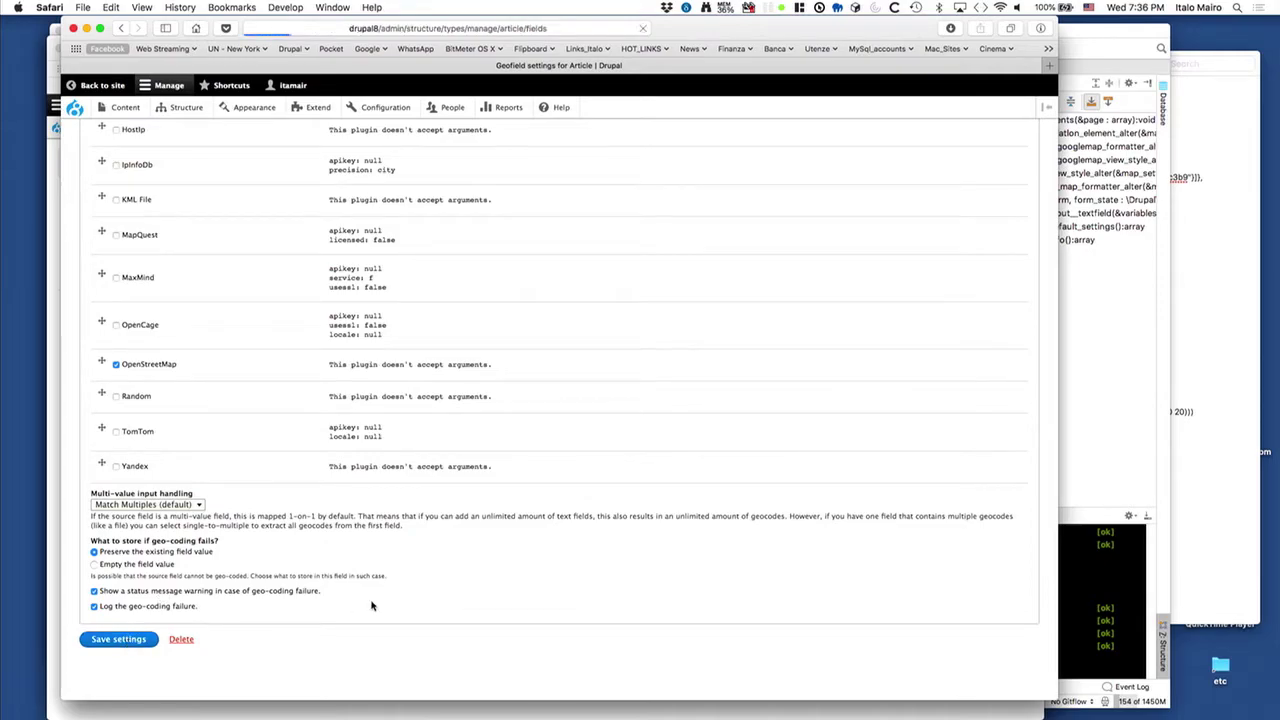
Step: Open the Geocoder configuration page and review the options available for each geocoder plugin
mouse_move(407, 108)
mouse_move(376, 153)
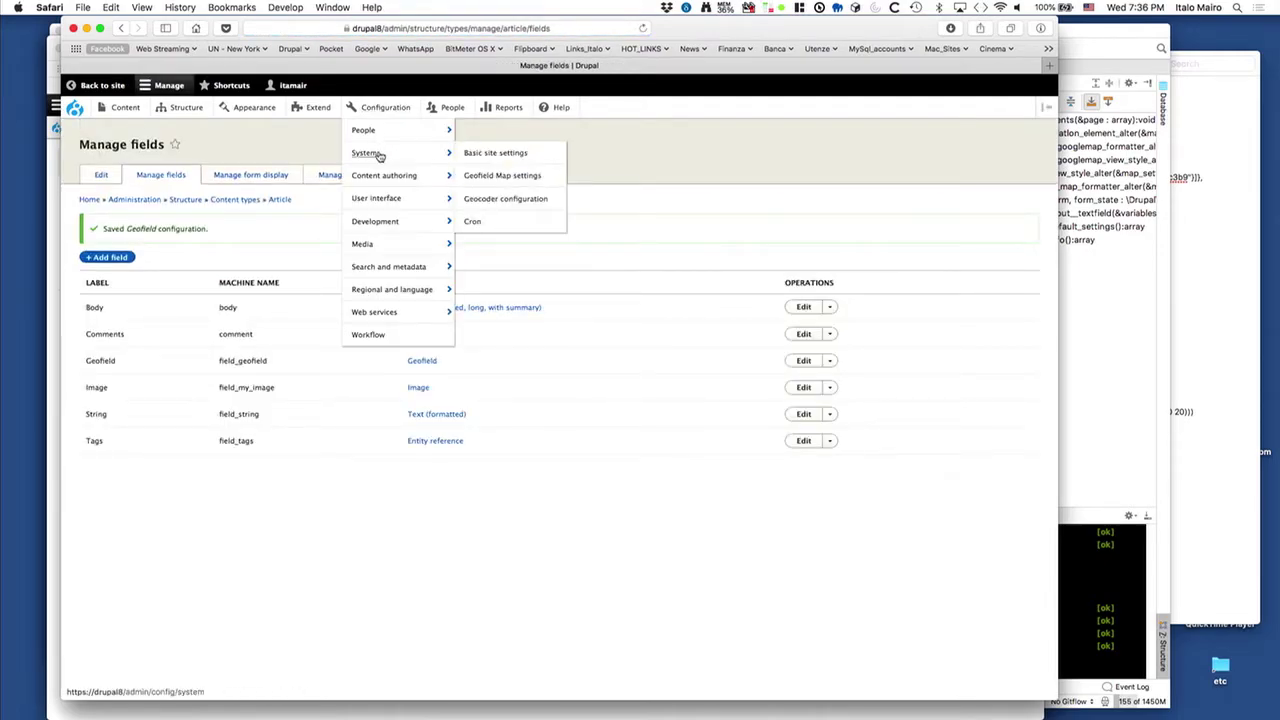
left_click(475, 199)
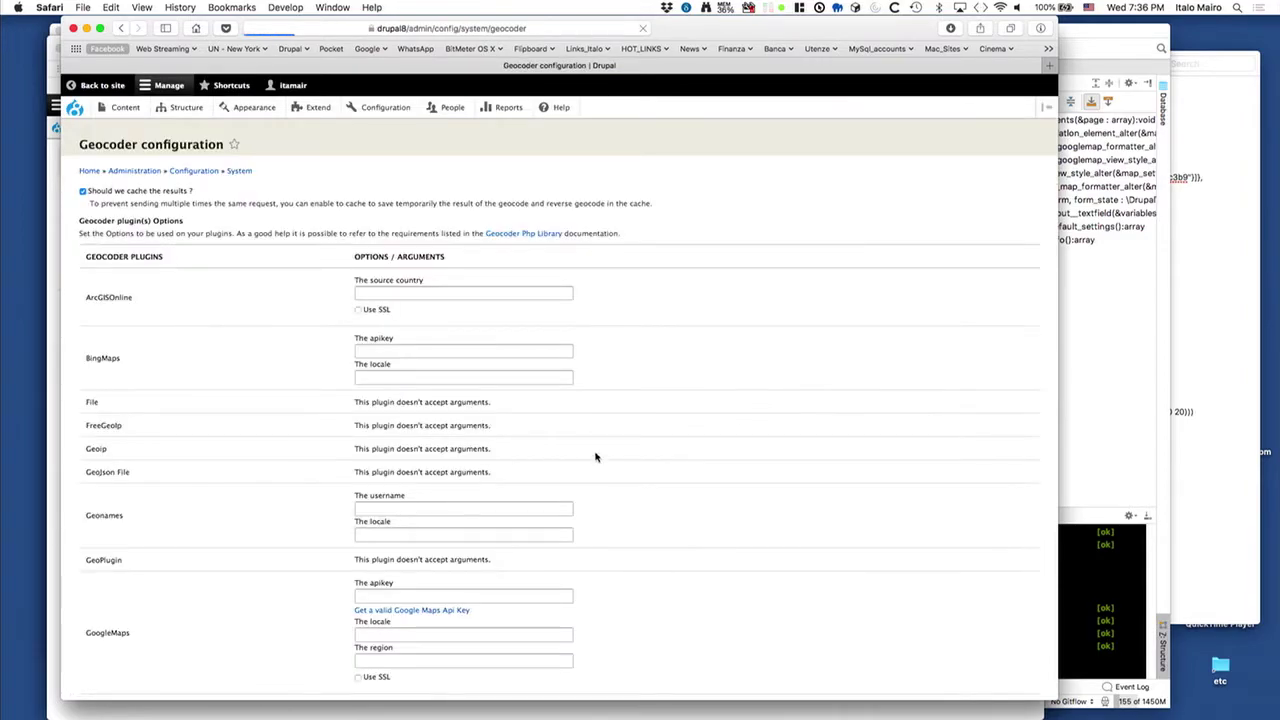
scroll(660, 430, "down", 5)
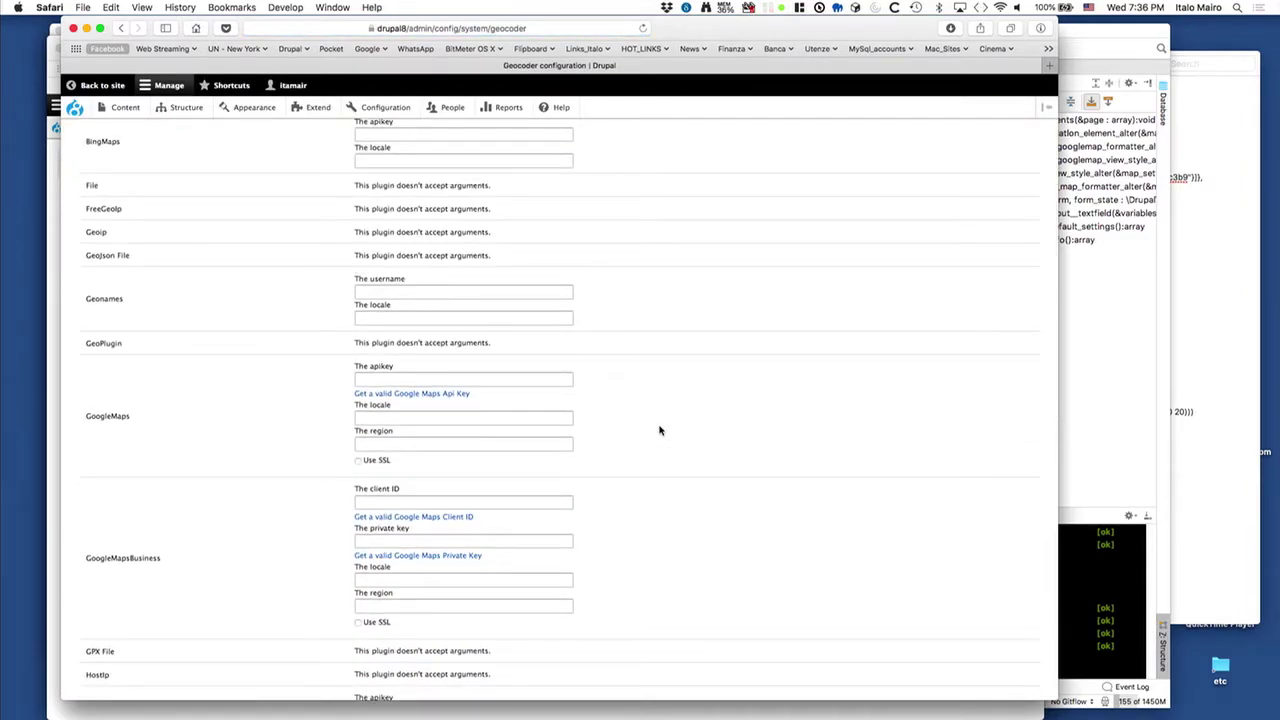
scroll(660, 430, "up", 3)
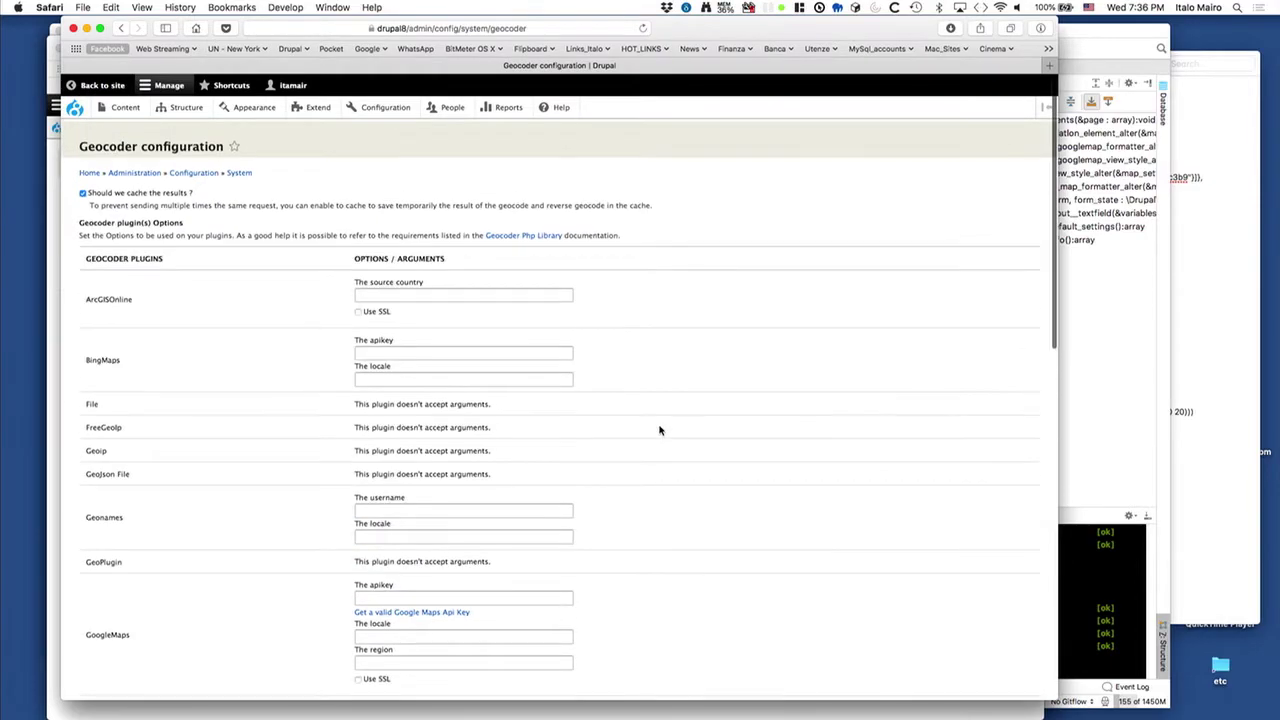
scroll(660, 430, "down", 3)
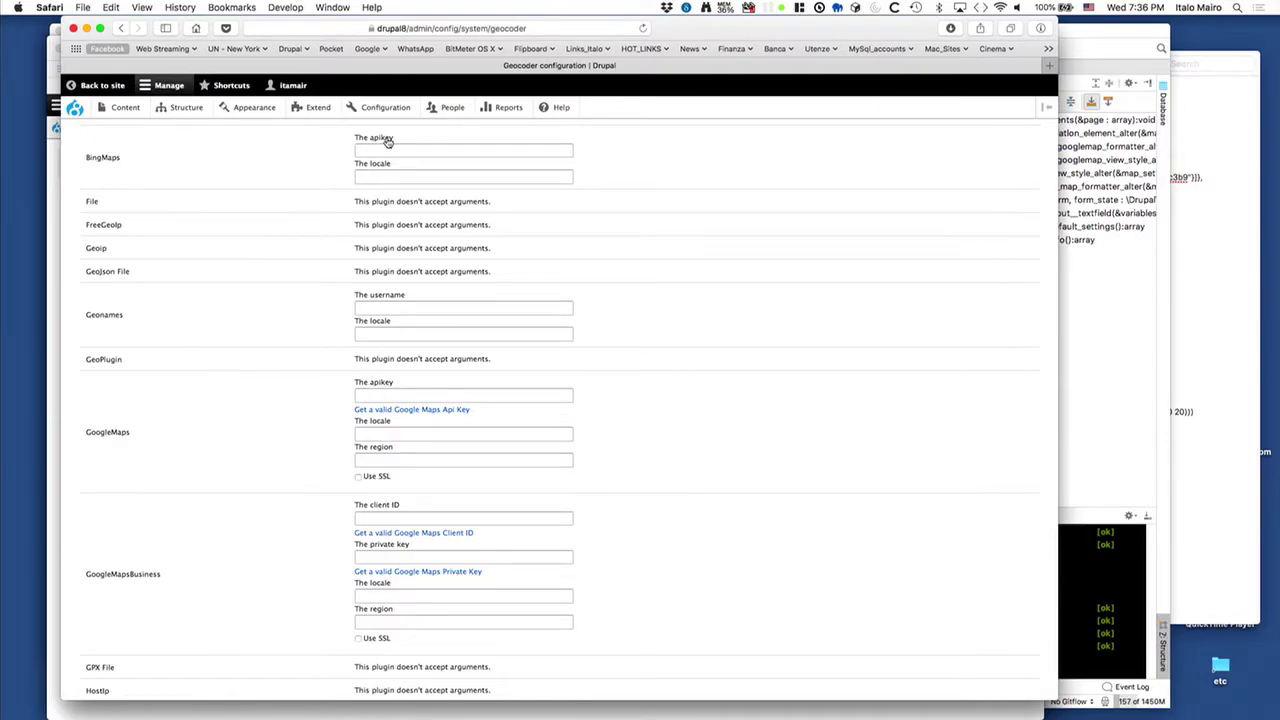
Step: Open the Geofield Map settings and copy the Google Maps API key
mouse_move(385, 107)
mouse_move(380, 156)
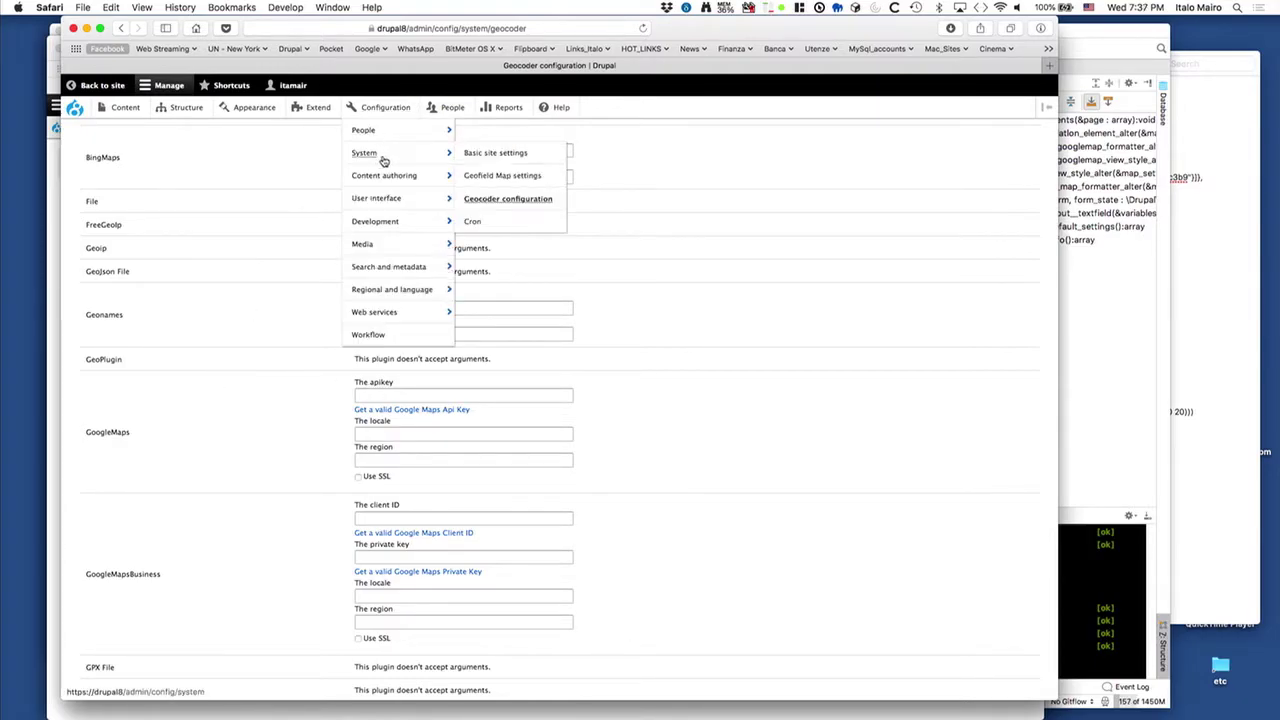
right_click(525, 180)
left_click(578, 183)
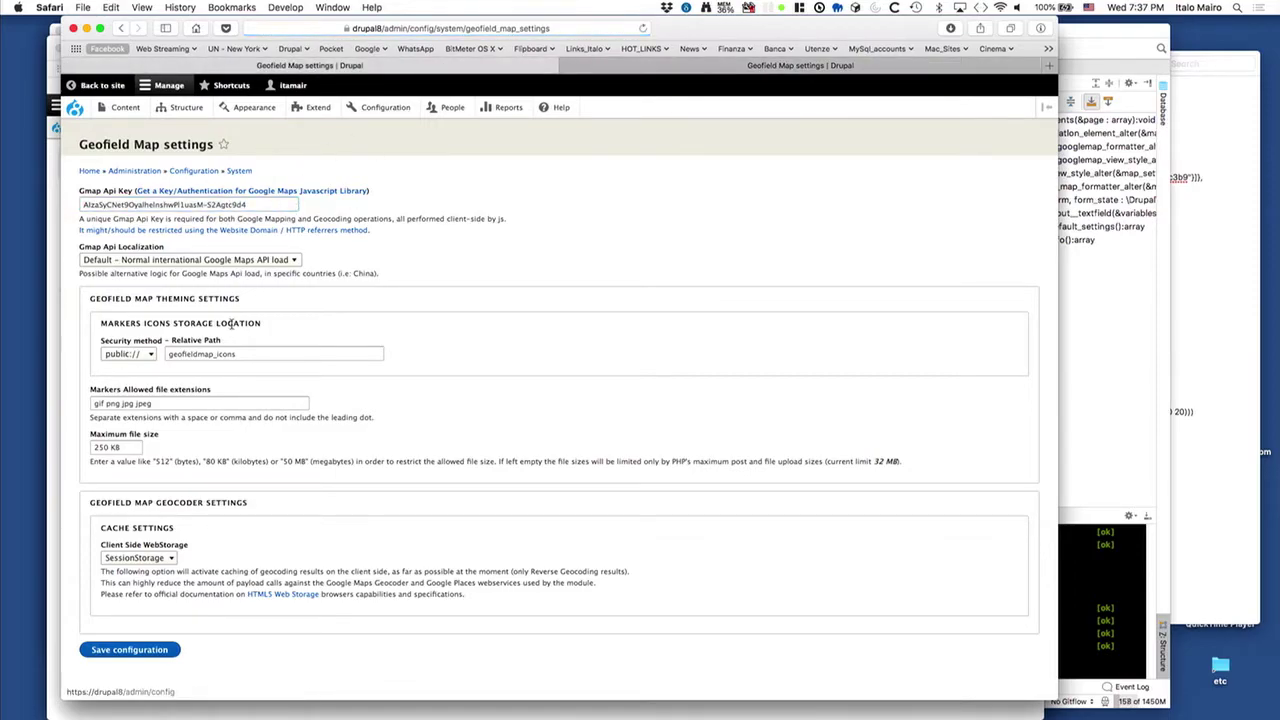
Step: Back in the Geocoder configuration, paste the API key for the GoogleMaps plugin, enable Use SSL and save the configuration
left_click(121, 28)
left_click(400, 392)
key("super+v")
left_click(358, 477)
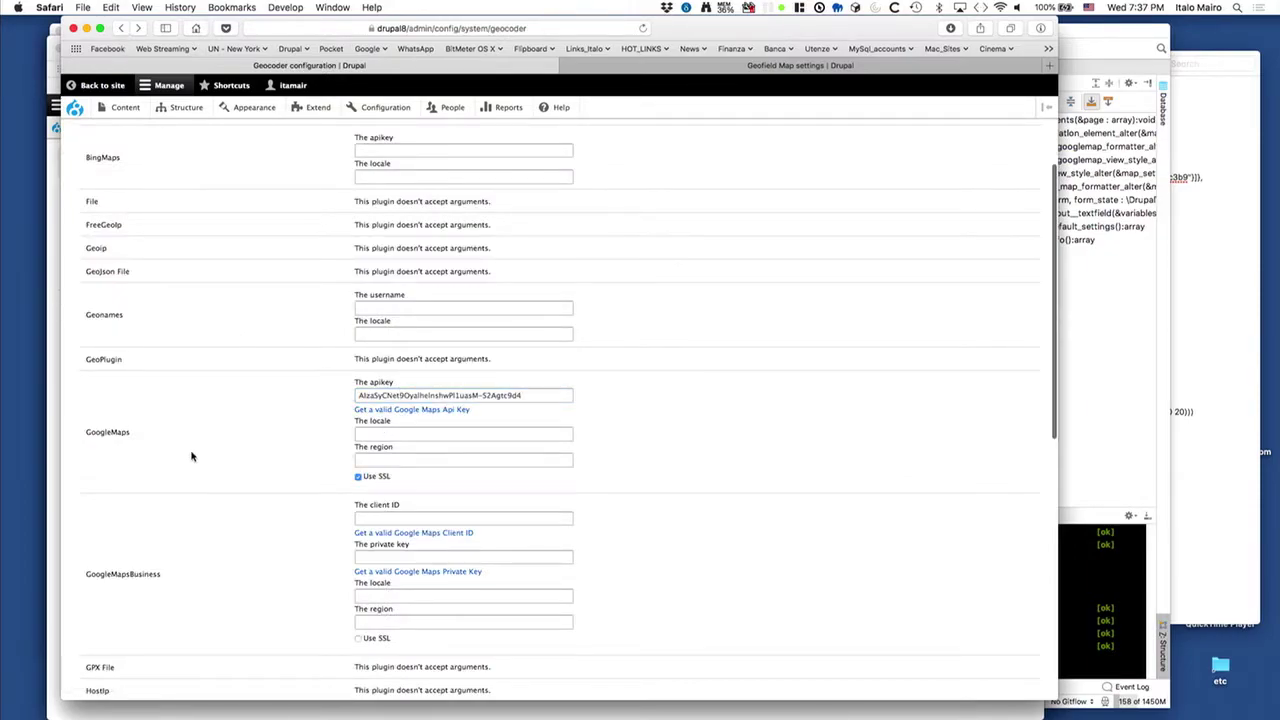
scroll(191, 452, "down", 5)
scroll(126, 658, "down", 8)
left_click(130, 640)
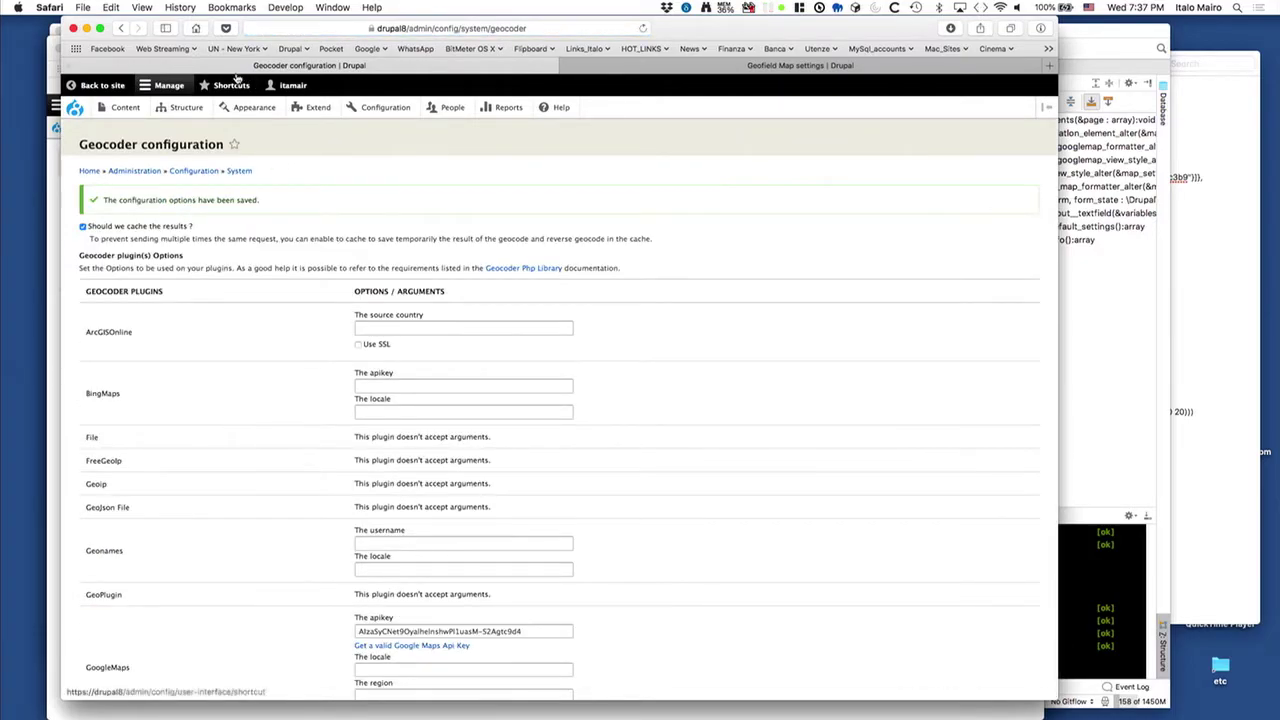
Step: Reopen the Article content type's Geofield settings and review the geocoder plugin order and options
mouse_move(183, 108)
mouse_move(189, 200)
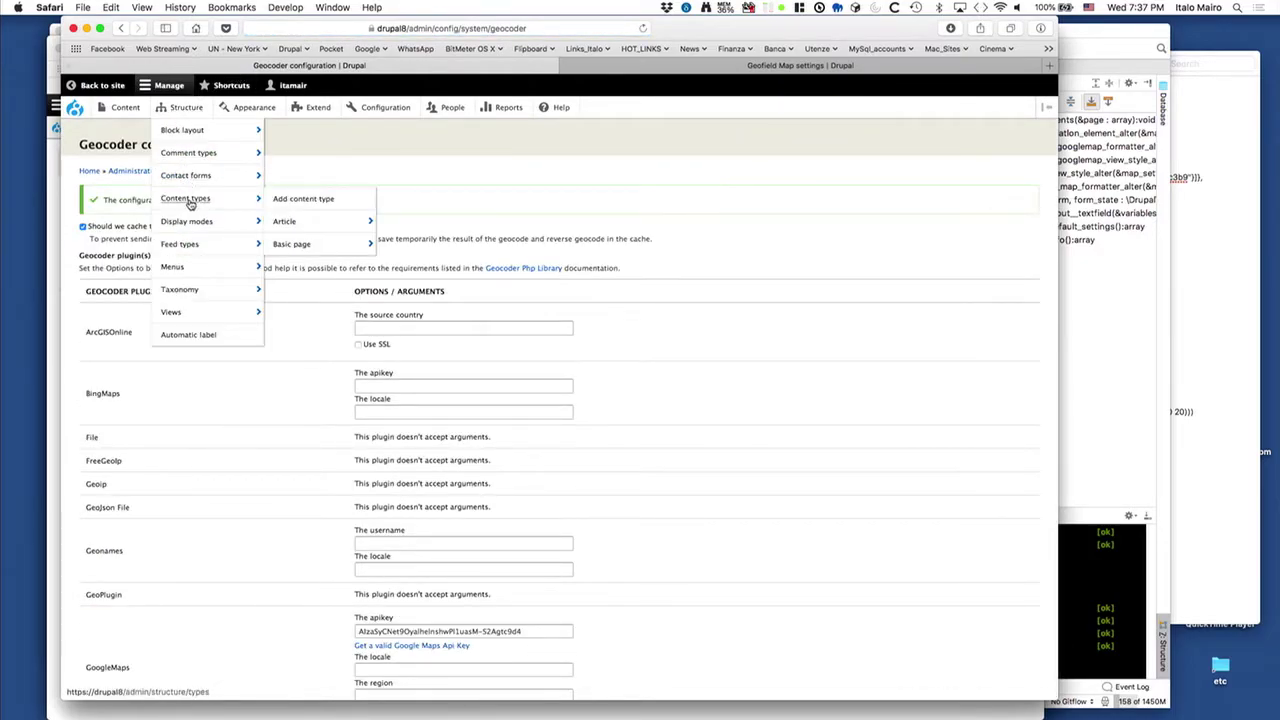
mouse_move(300, 221)
left_click(424, 222)
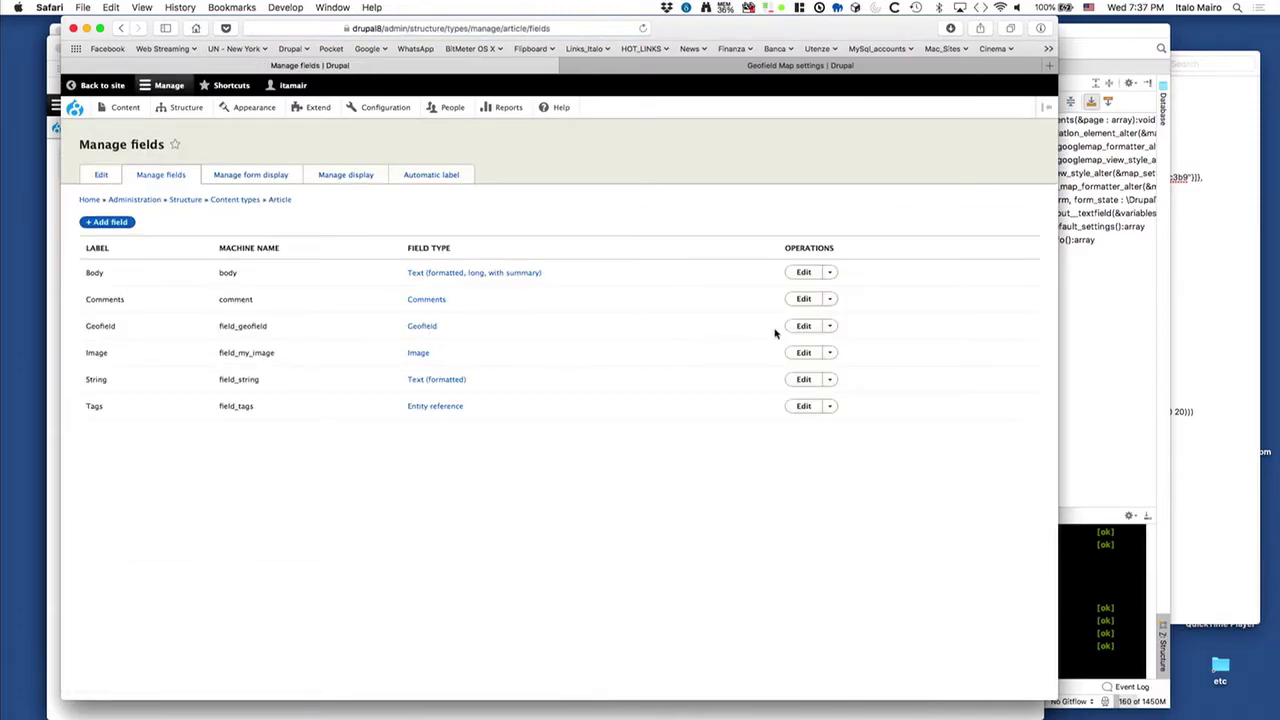
left_click(803, 326)
scroll(891, 443, "down", 5)
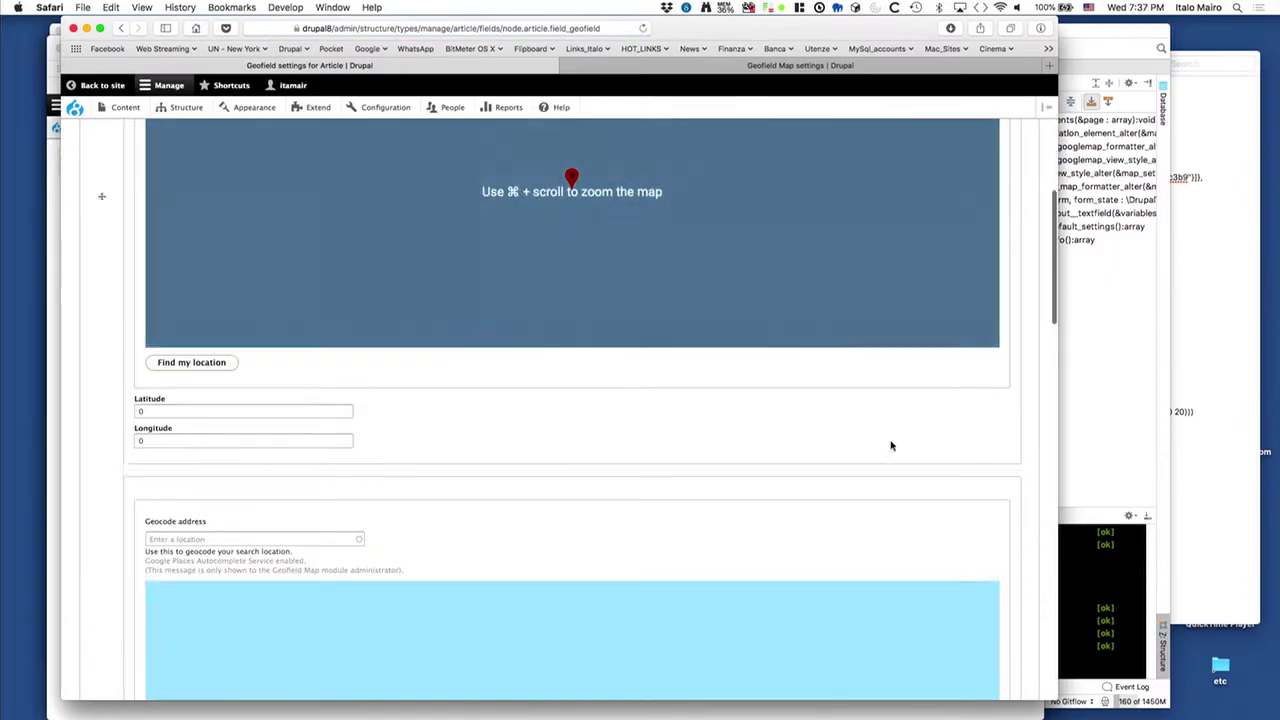
scroll(891, 446, "down", 10)
scroll(679, 365, "down", 15)
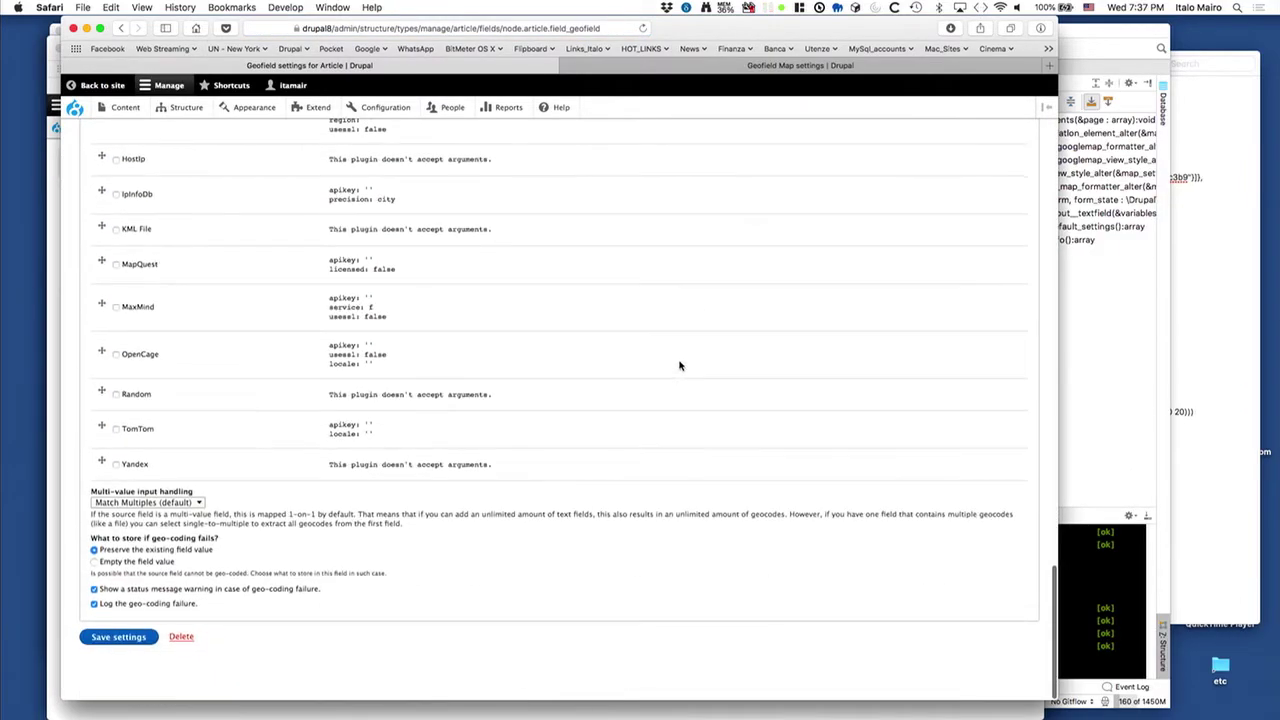
scroll(679, 365, "up", 10)
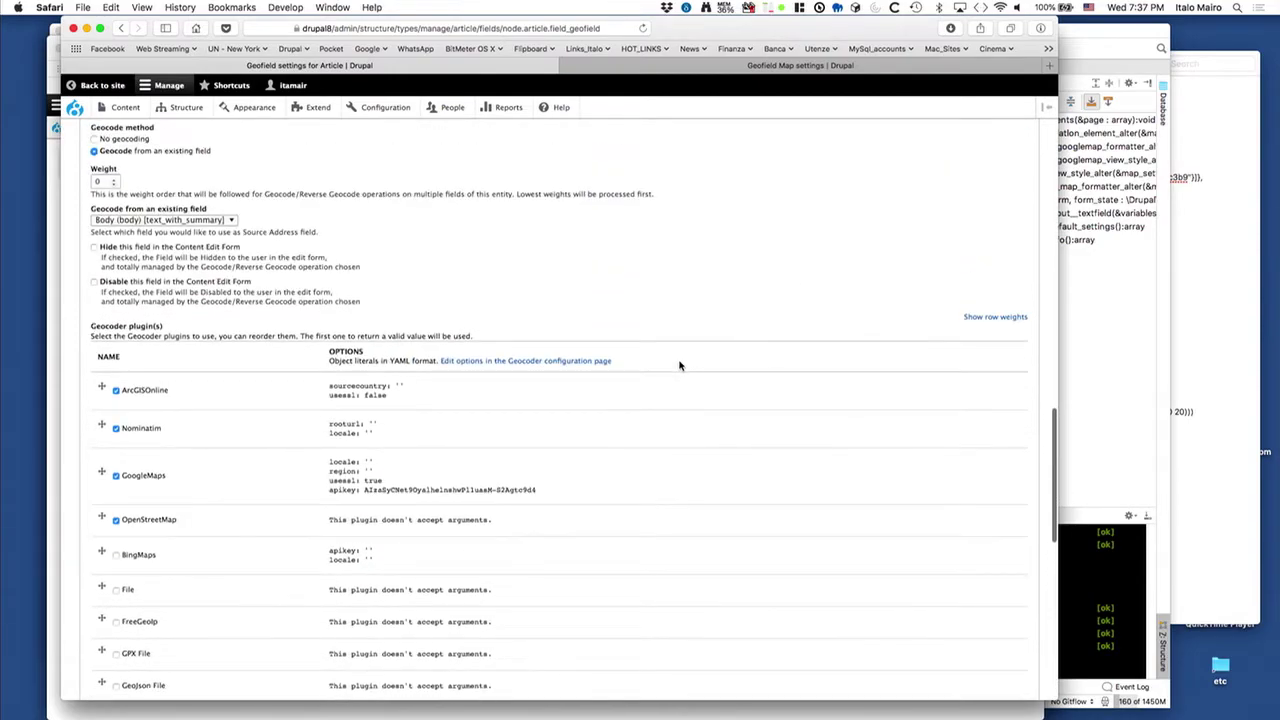
Step: Set the geocode weight of the Article's Geofield to 1 and save the field settings
left_click(113, 179)
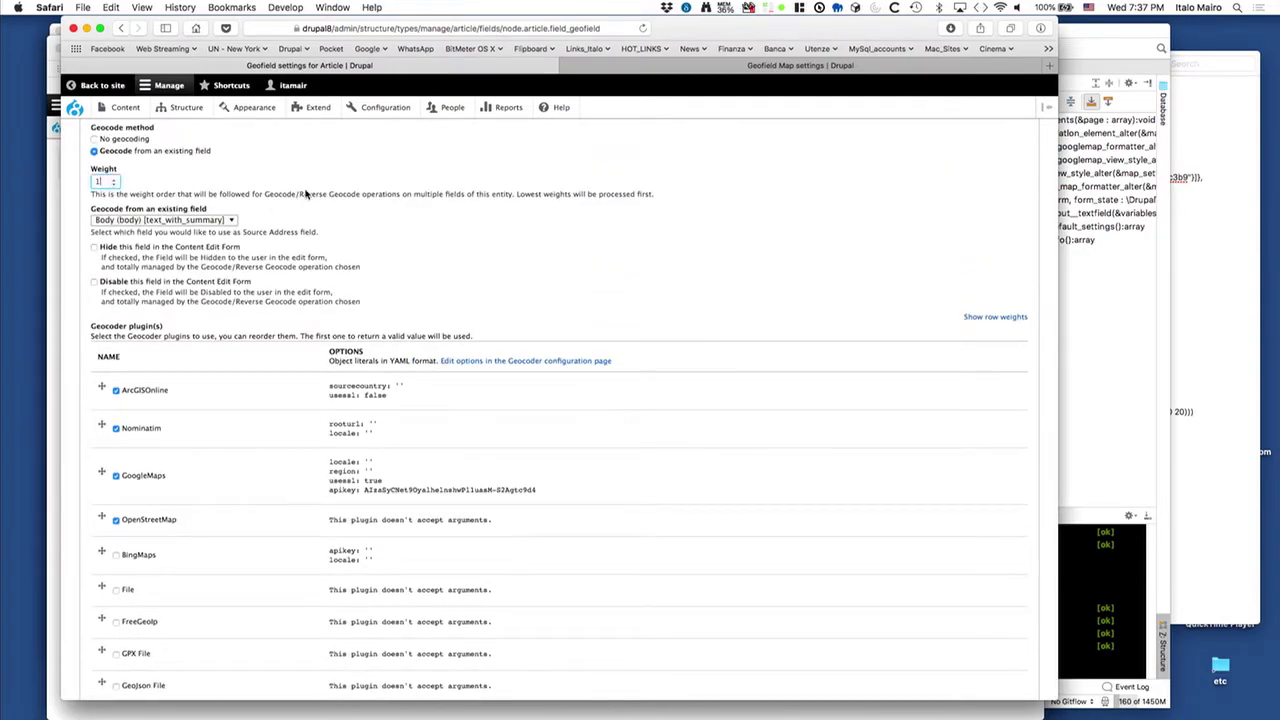
scroll(580, 254, "down", 15)
scroll(497, 326, "up", 8)
scroll(497, 329, "up", 5)
scroll(497, 329, "down", 15)
left_click(139, 641)
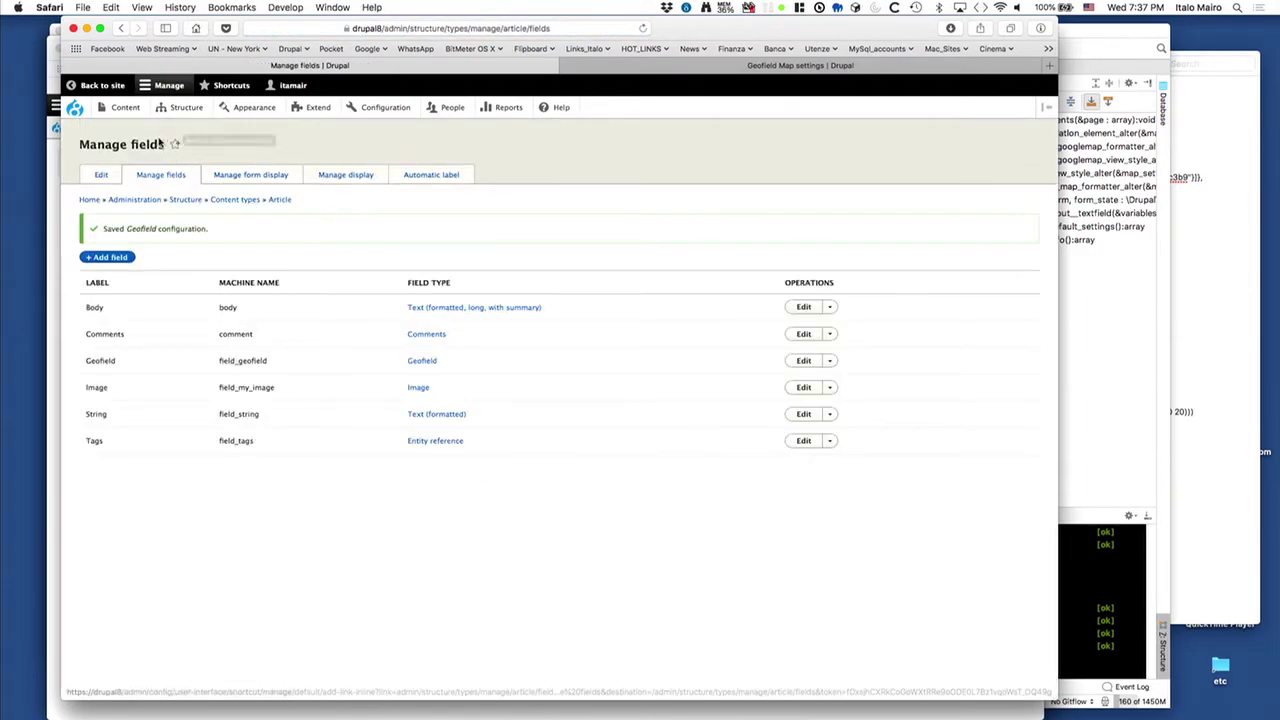
Step: Start a new Article and title it "Geocode Article"
mouse_move(128, 110)
mouse_move(134, 138)
left_click(227, 133)
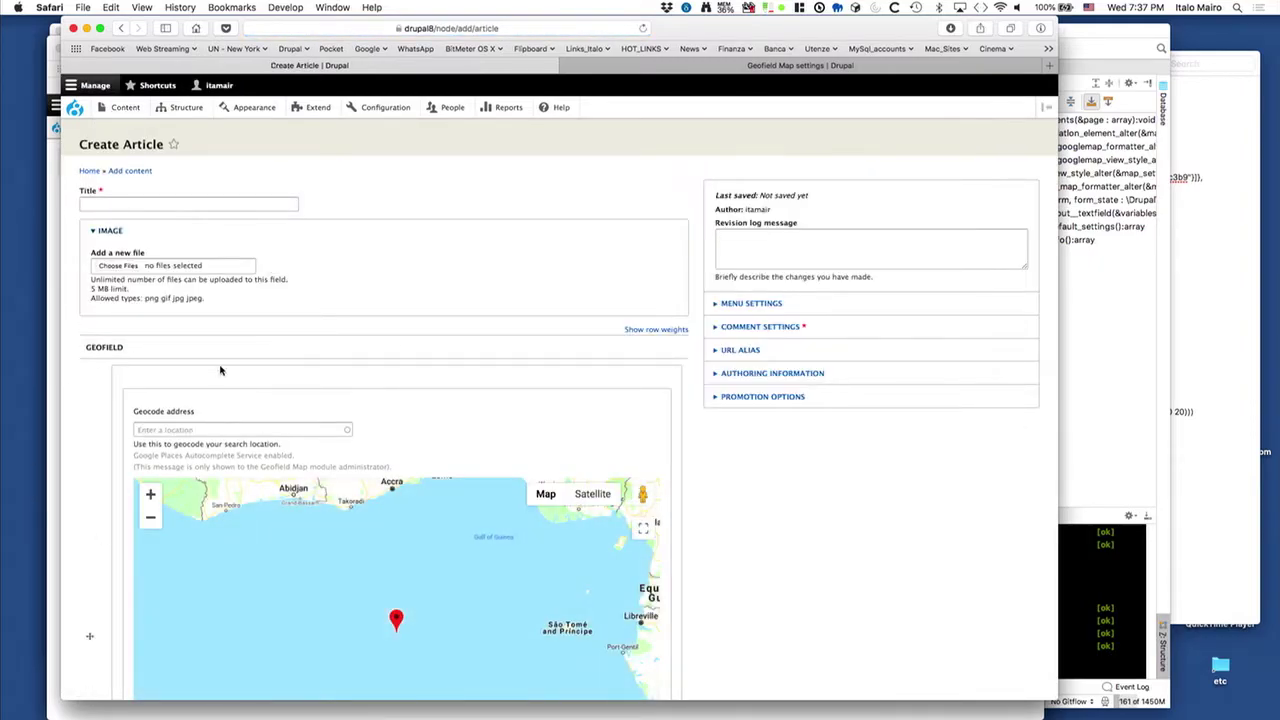
left_click(275, 203)
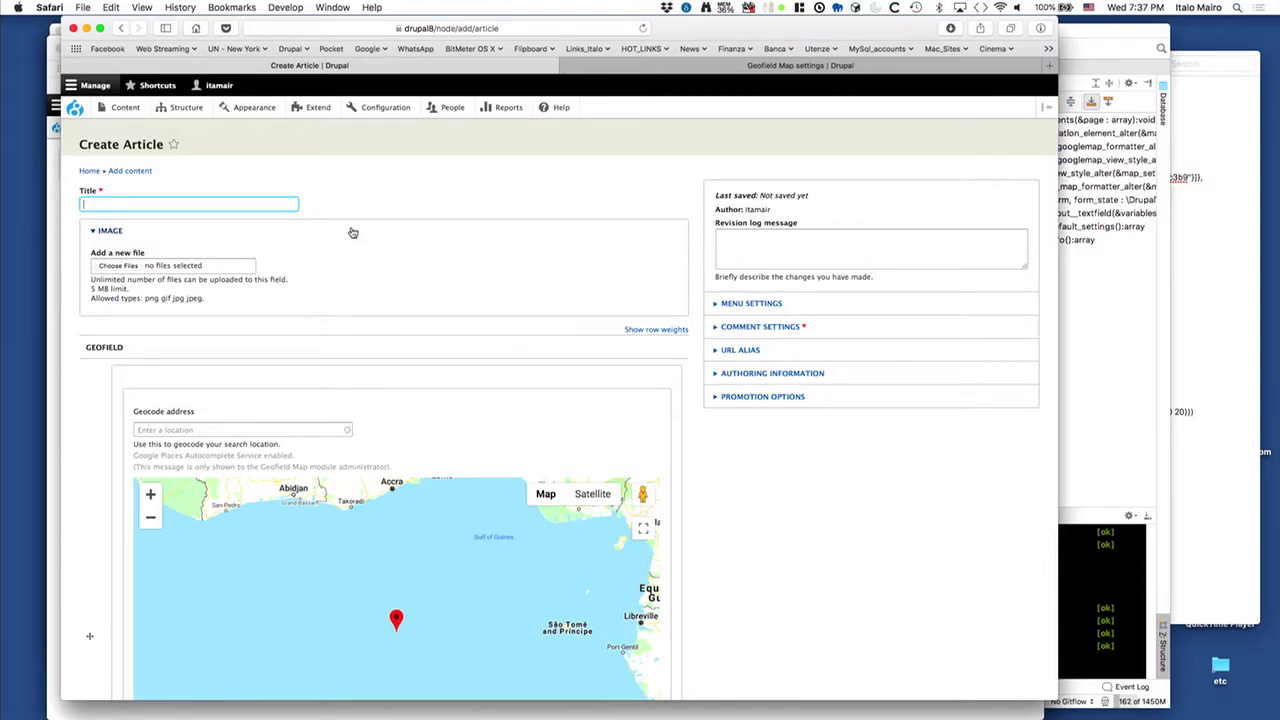
type("Geo")
left_click(527, 246)
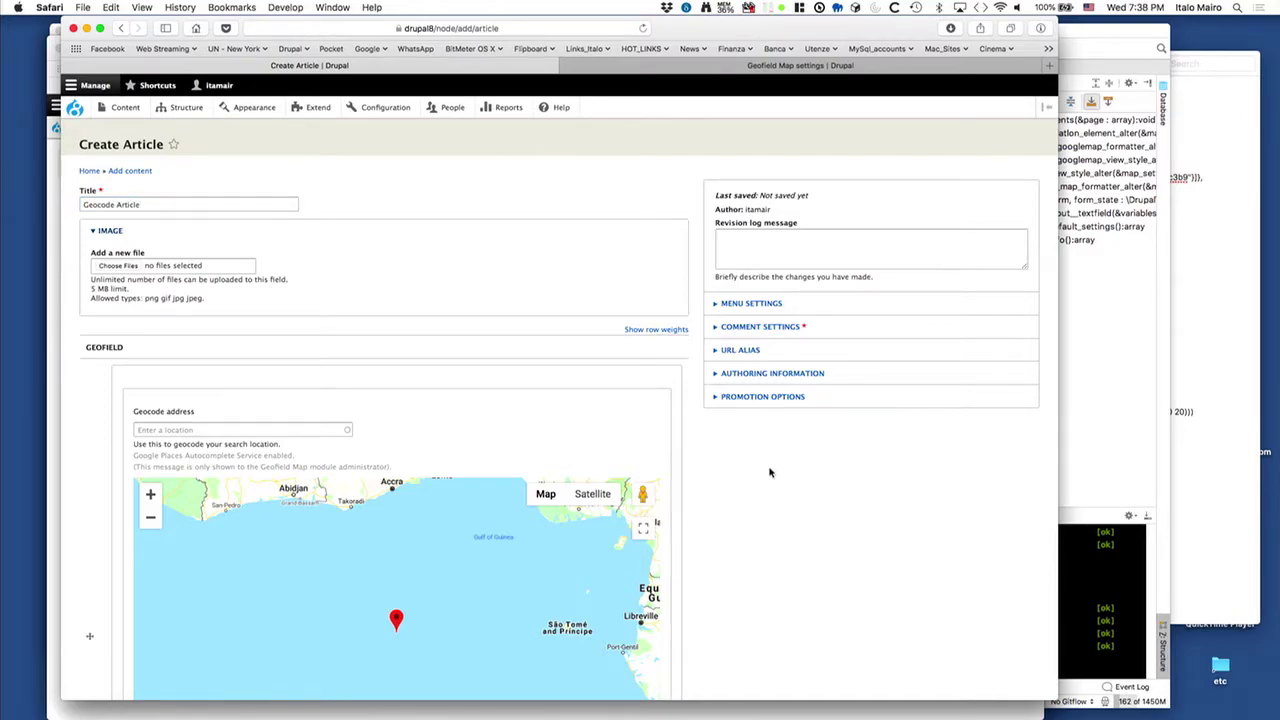
Step: Enter "Union Square new York" as the article's body and save the article
scroll(770, 472, "down", 3)
scroll(811, 446, "up", 2)
scroll(811, 446, "down", 2)
left_click(622, 428)
left_click(225, 428)
scroll(1033, 410, "down", 10)
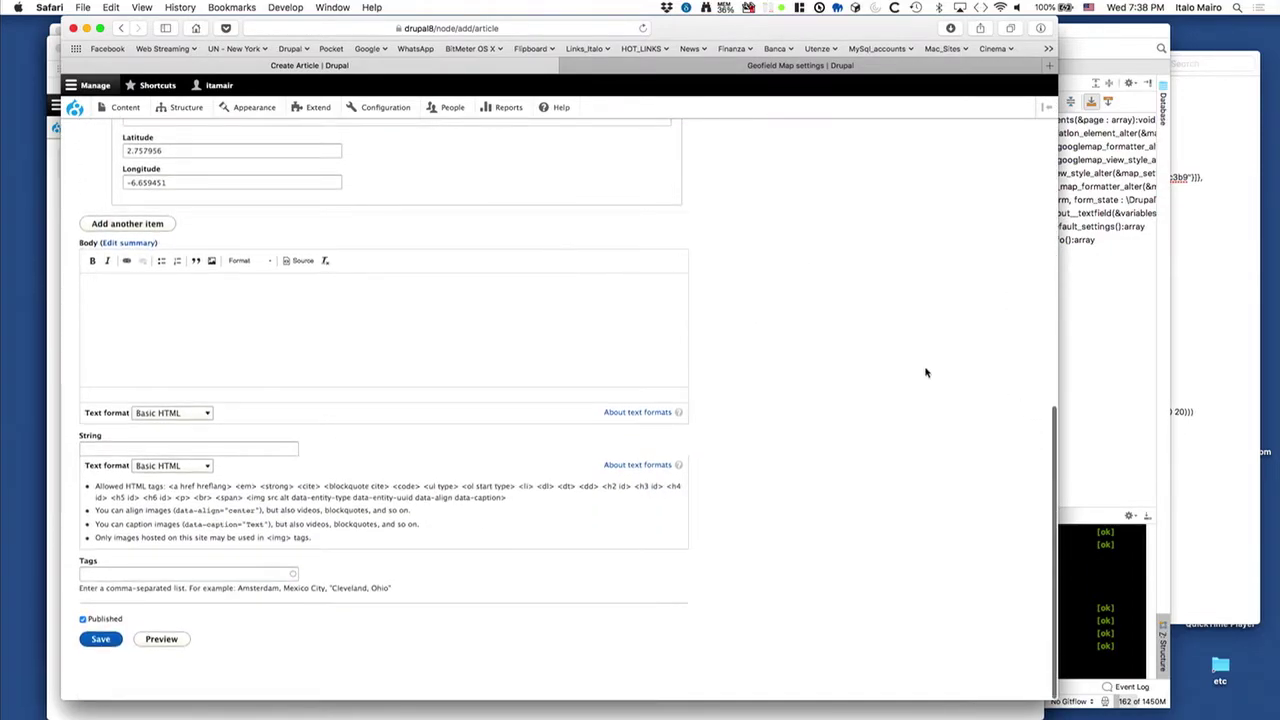
left_click(325, 330)
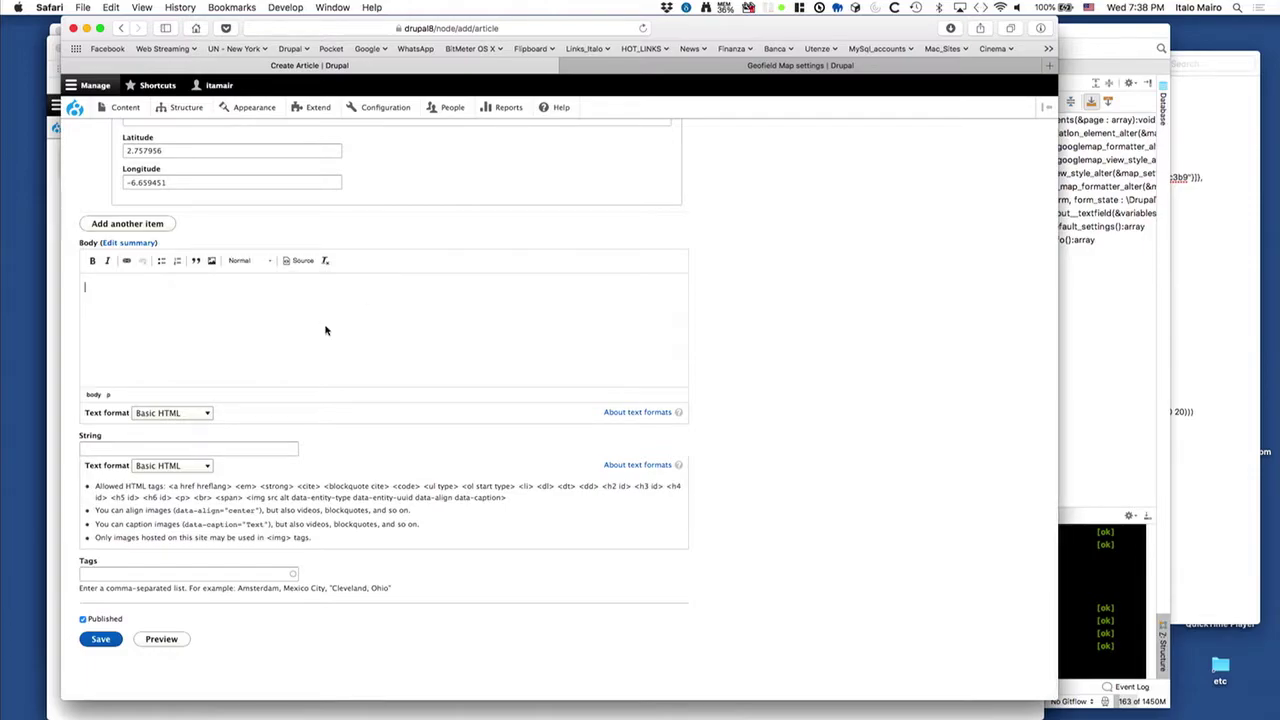
type("Union Square new York")
left_click(98, 639)
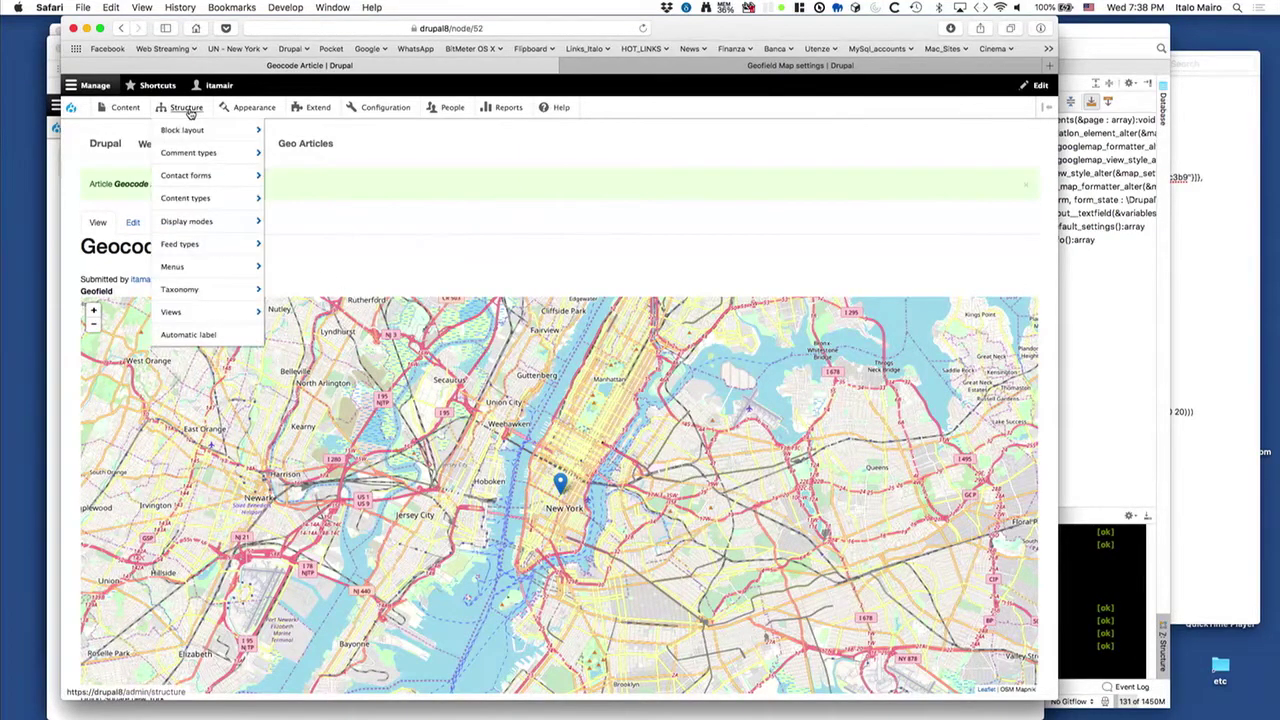
Step: Open the String field settings of the Article content type and set the geocode method to reverse geocode from a Geofield type existing field
scroll(496, 214, "down", 3)
mouse_move(508, 110)
scroll(395, 160, "up", 3)
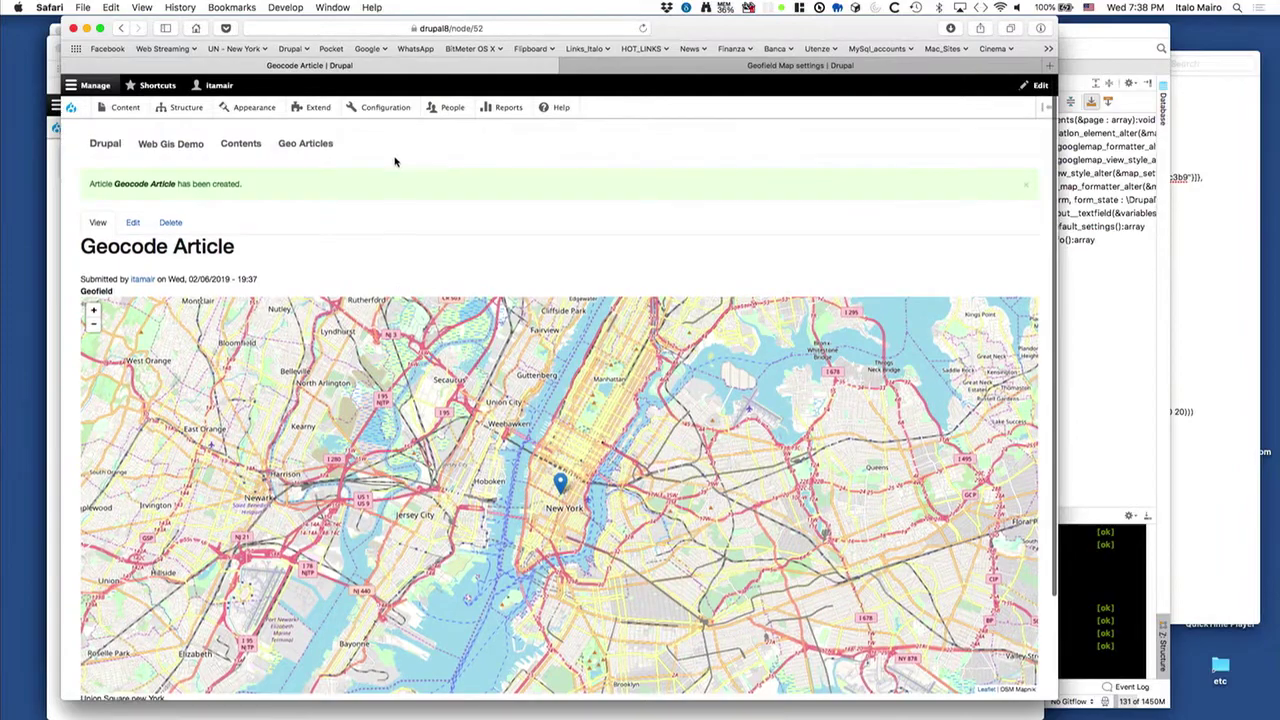
mouse_move(183, 112)
mouse_move(185, 199)
mouse_move(283, 221)
left_click(423, 223)
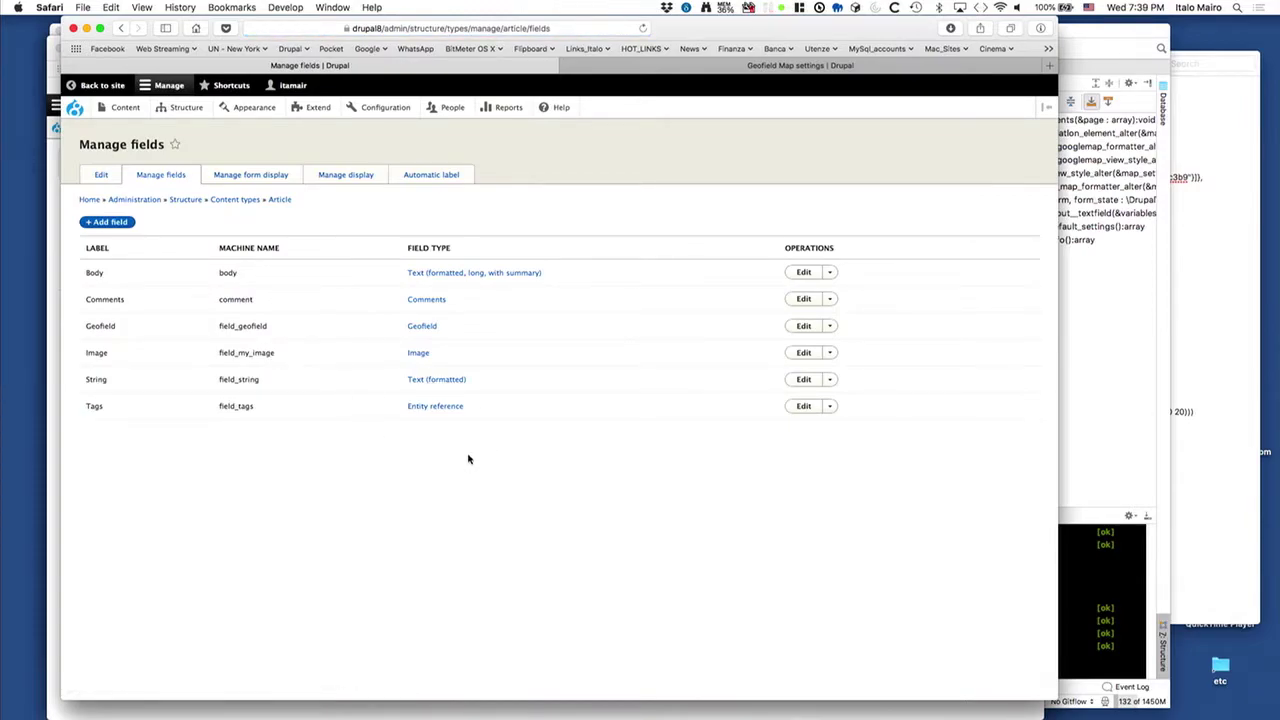
left_click(803, 379)
scroll(912, 498, "down", 1)
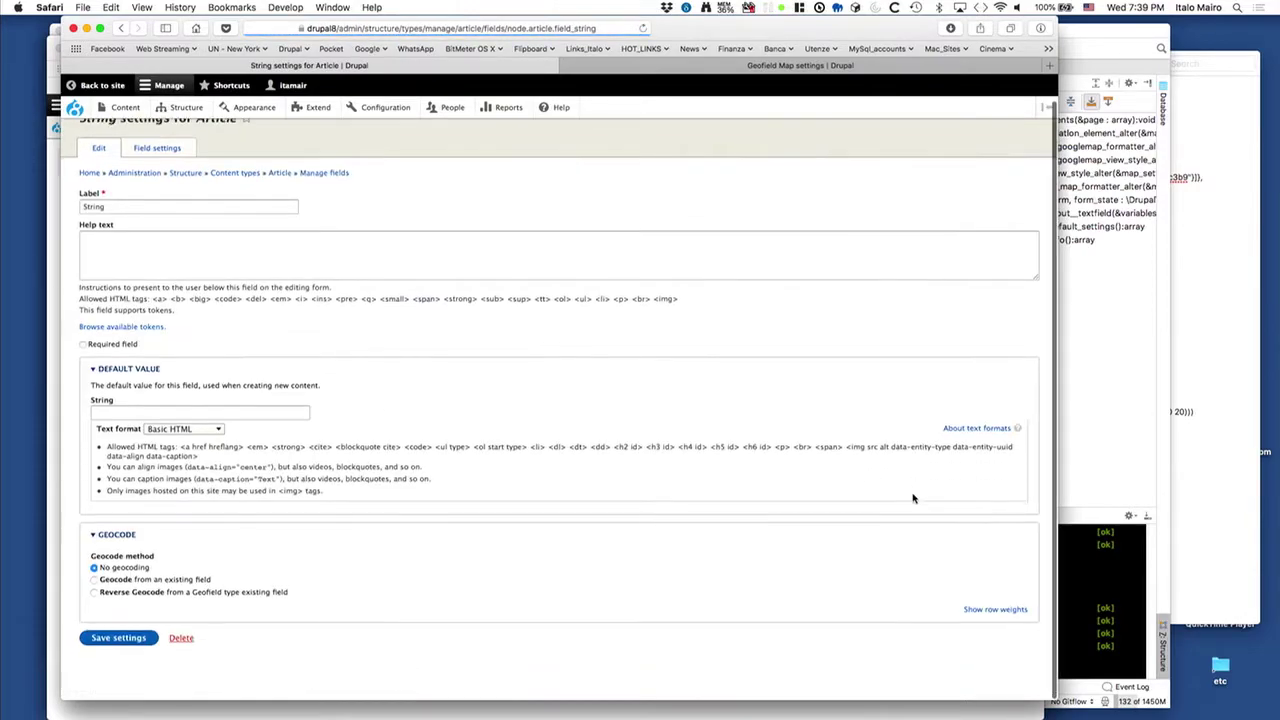
left_click(128, 594)
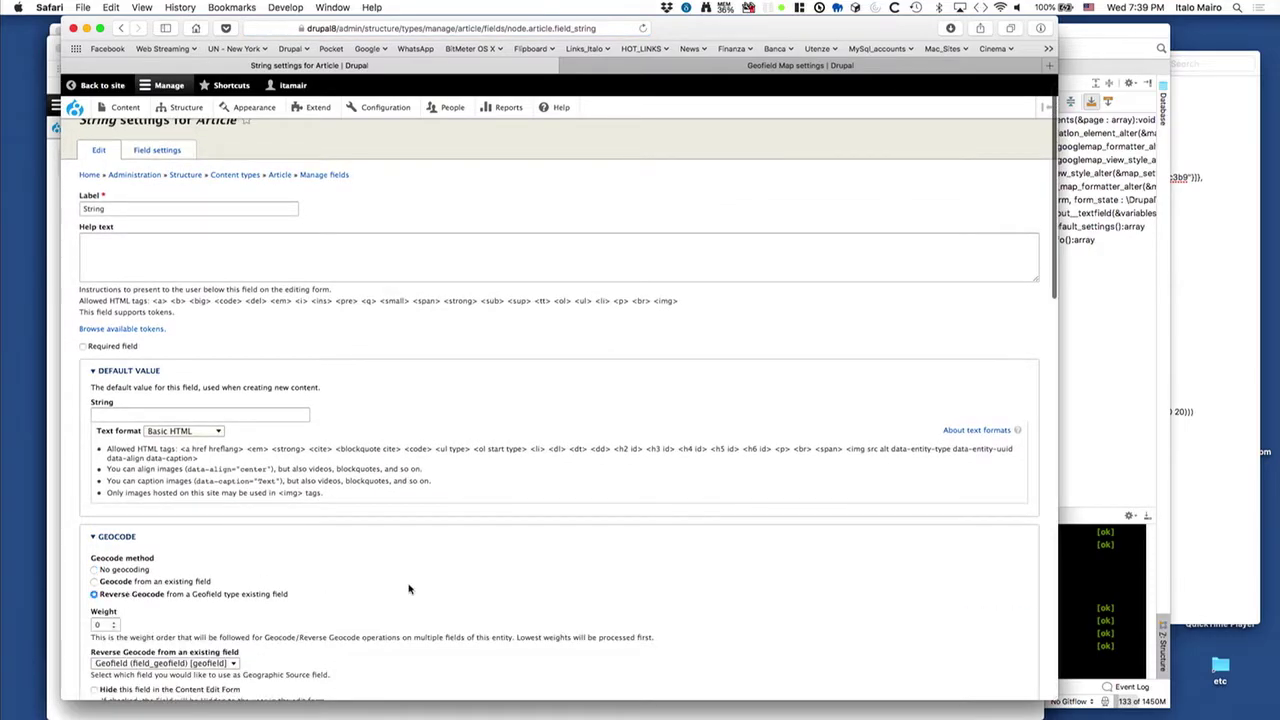
Step: Review the String field's reverse geocoding options and save them with WKT as the output format and no geocoder plugins enabled
scroll(612, 576, "down", 1)
scroll(785, 488, "down", 10)
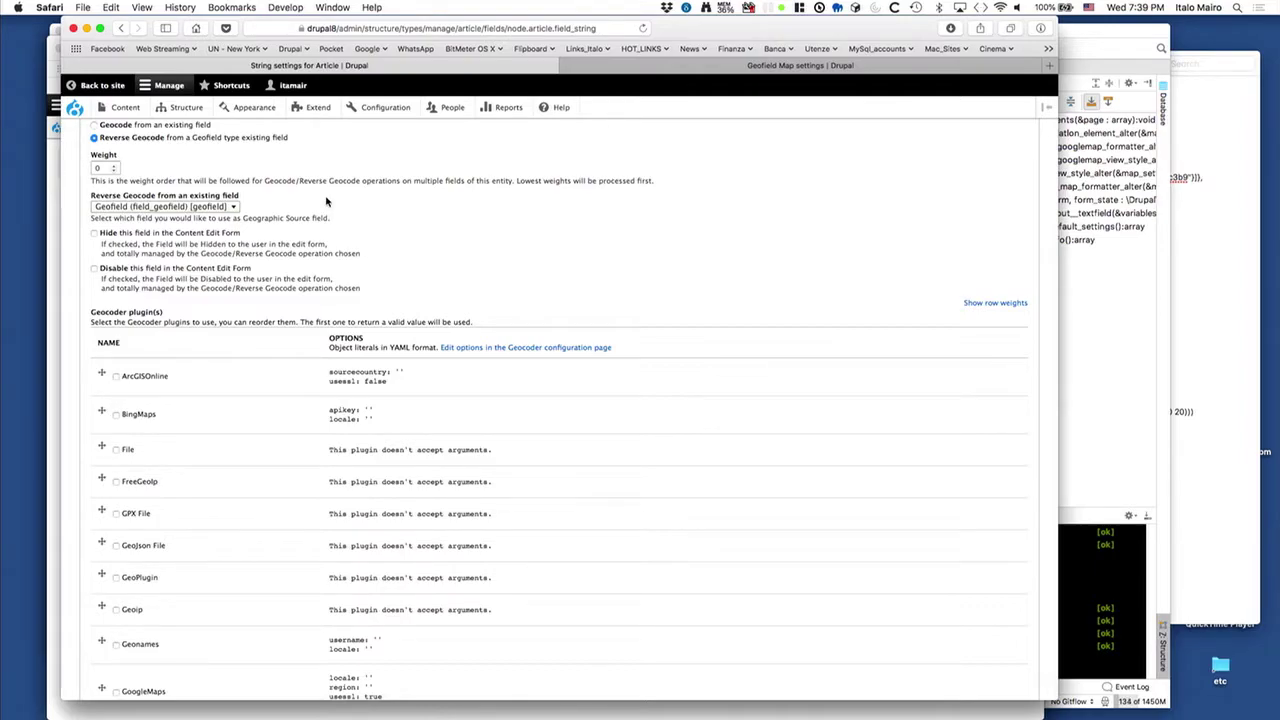
scroll(628, 298, "down", 1)
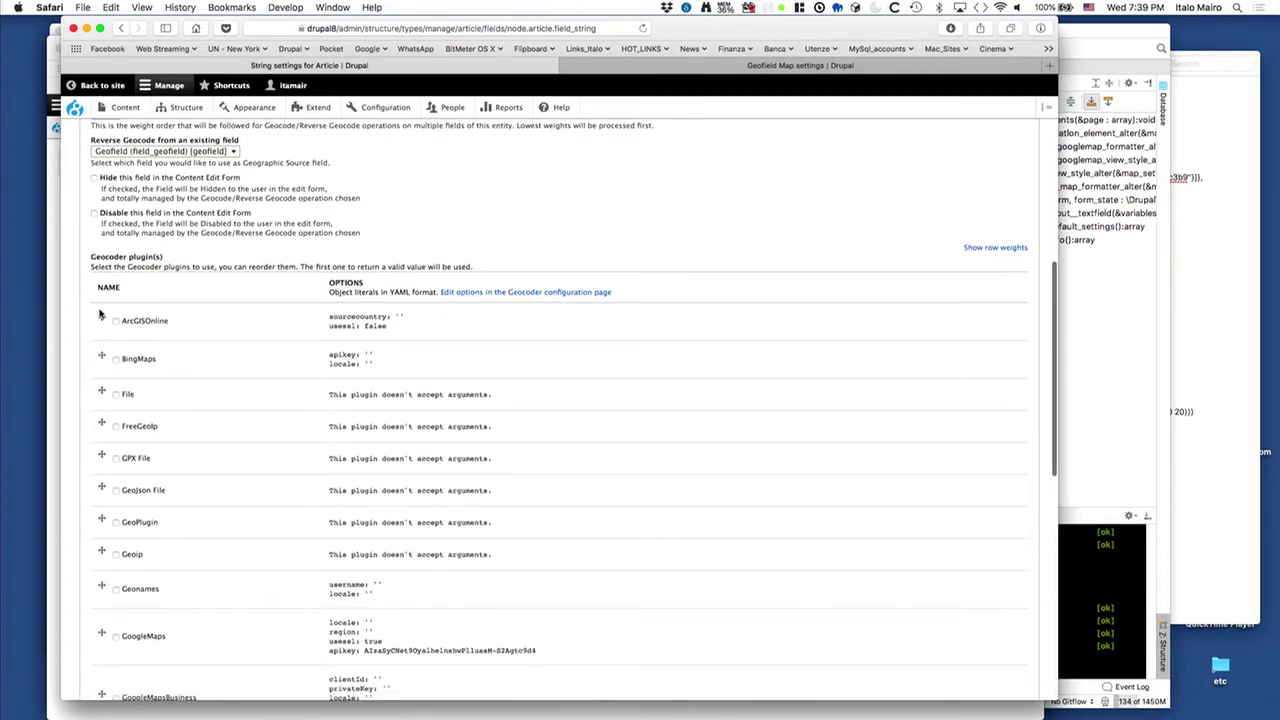
scroll(204, 396, "down", 5)
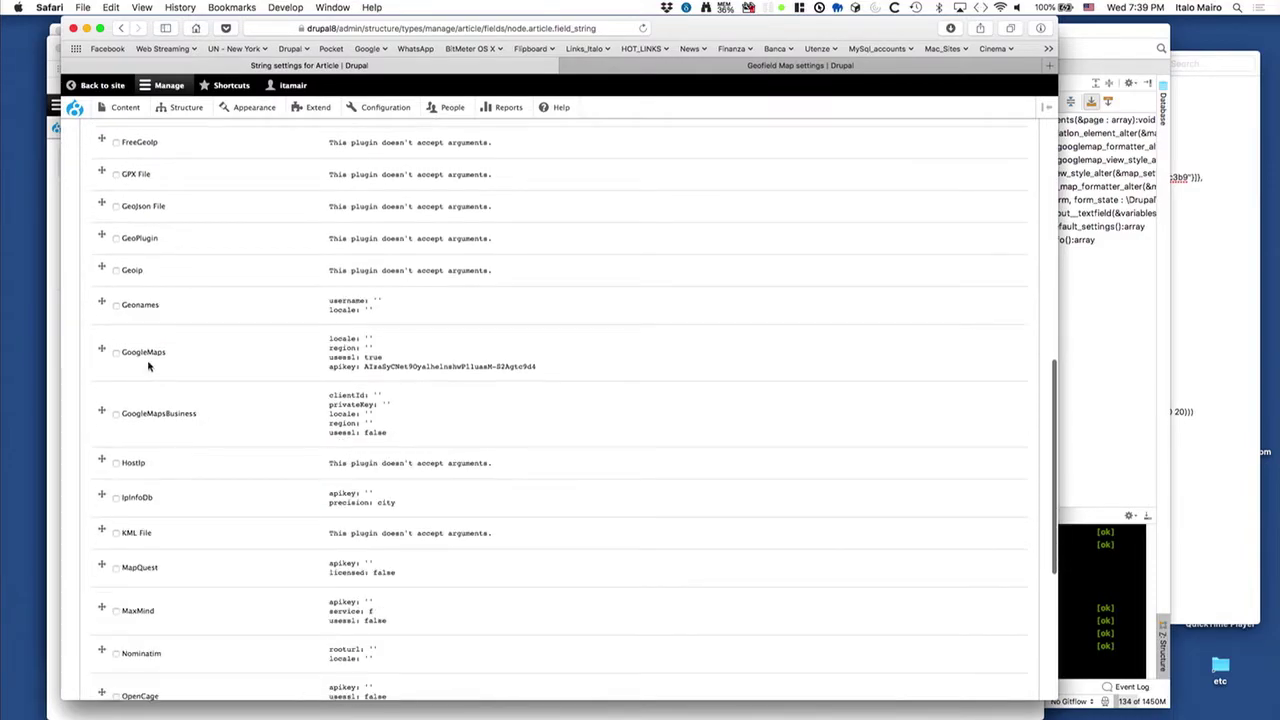
scroll(763, 463, "down", 6)
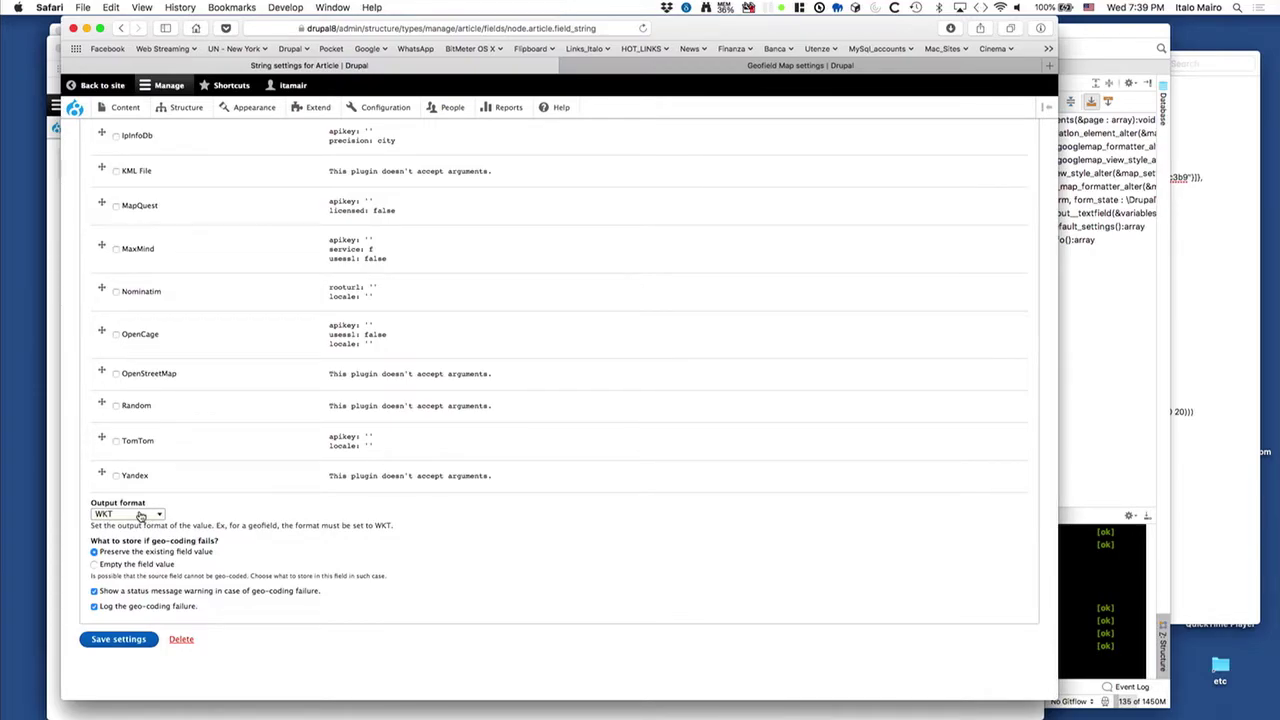
left_click(114, 640)
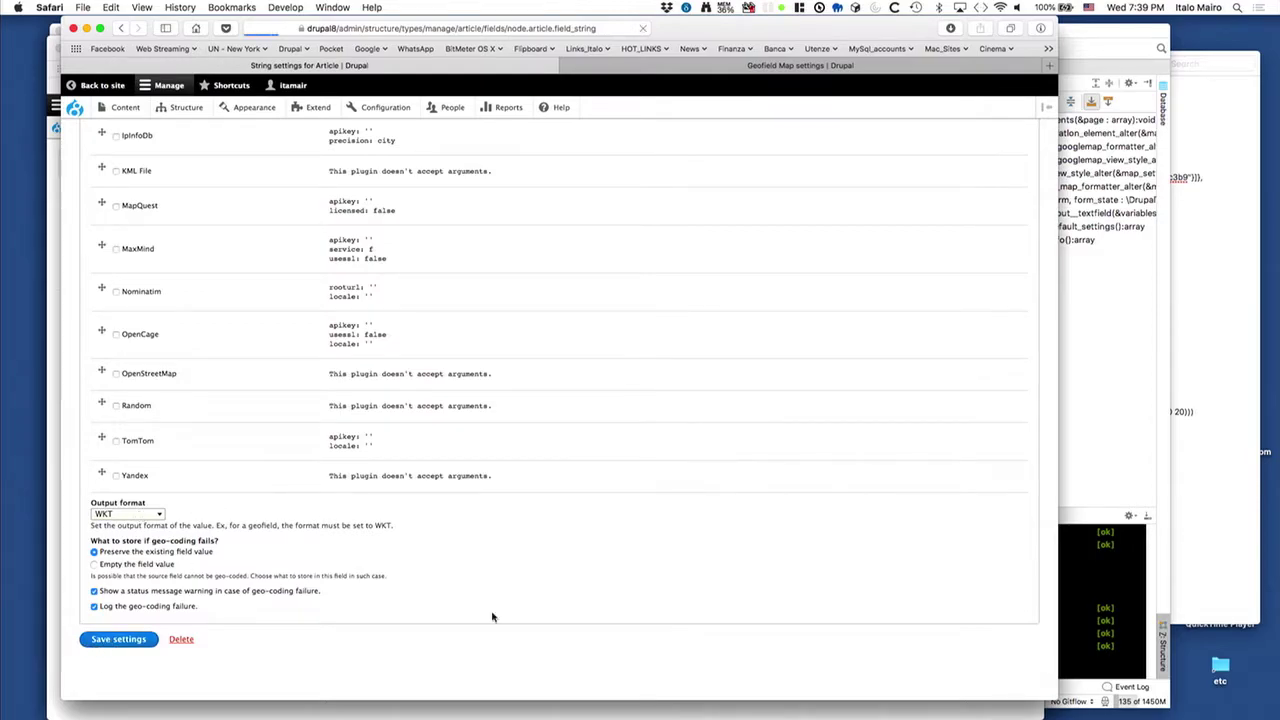
Step: Open the Geocode Article for editing and show the wider New York area on its Geofield map
left_click(125, 107)
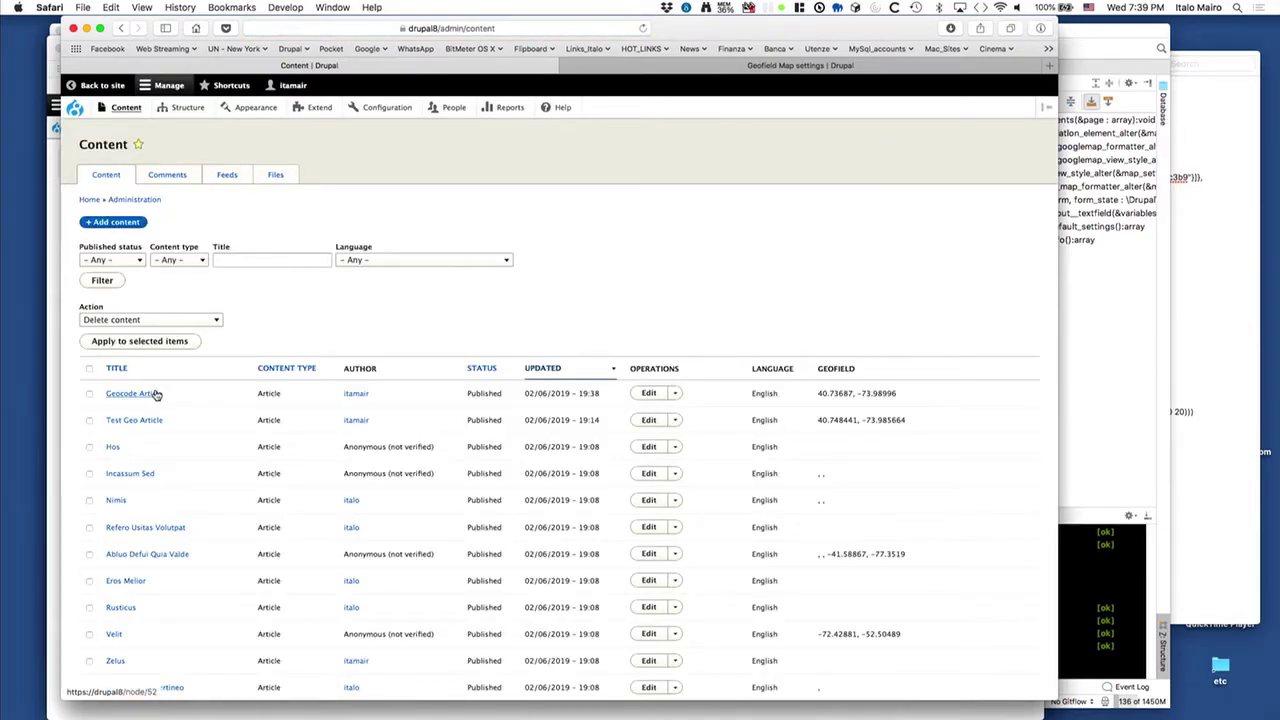
left_click(649, 395)
scroll(871, 510, "down", 3)
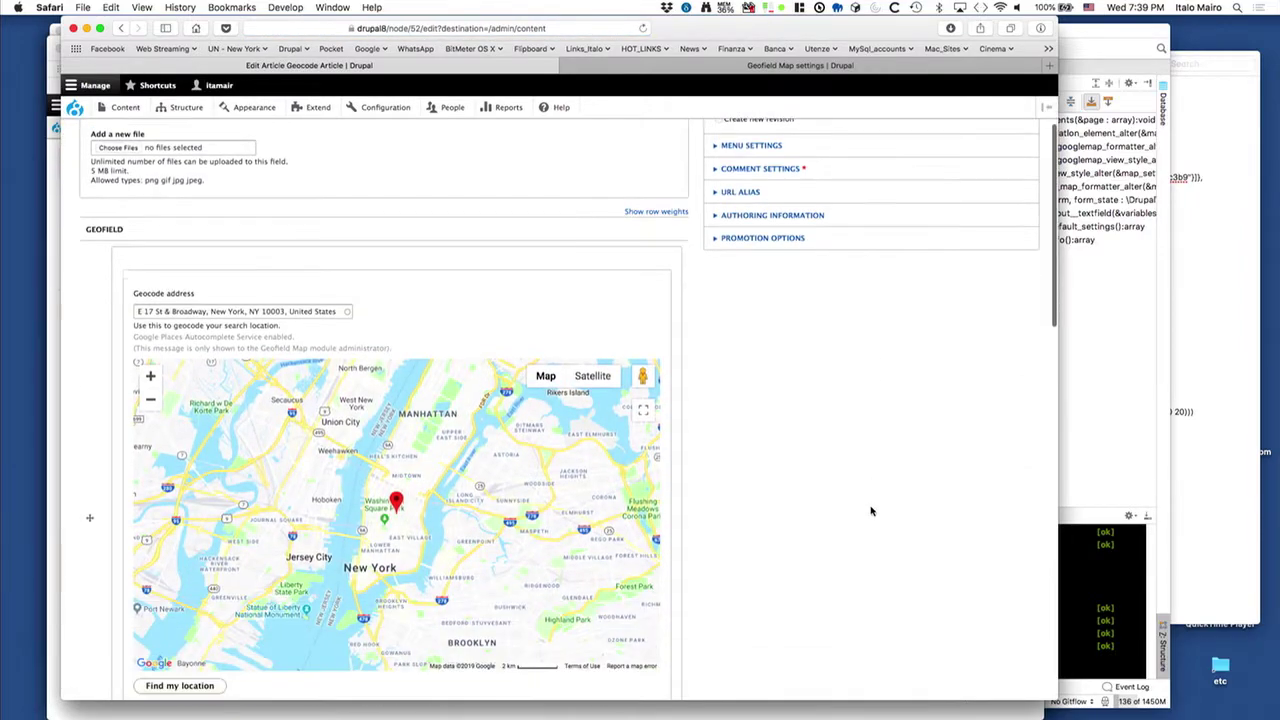
scroll(871, 510, "down", 1)
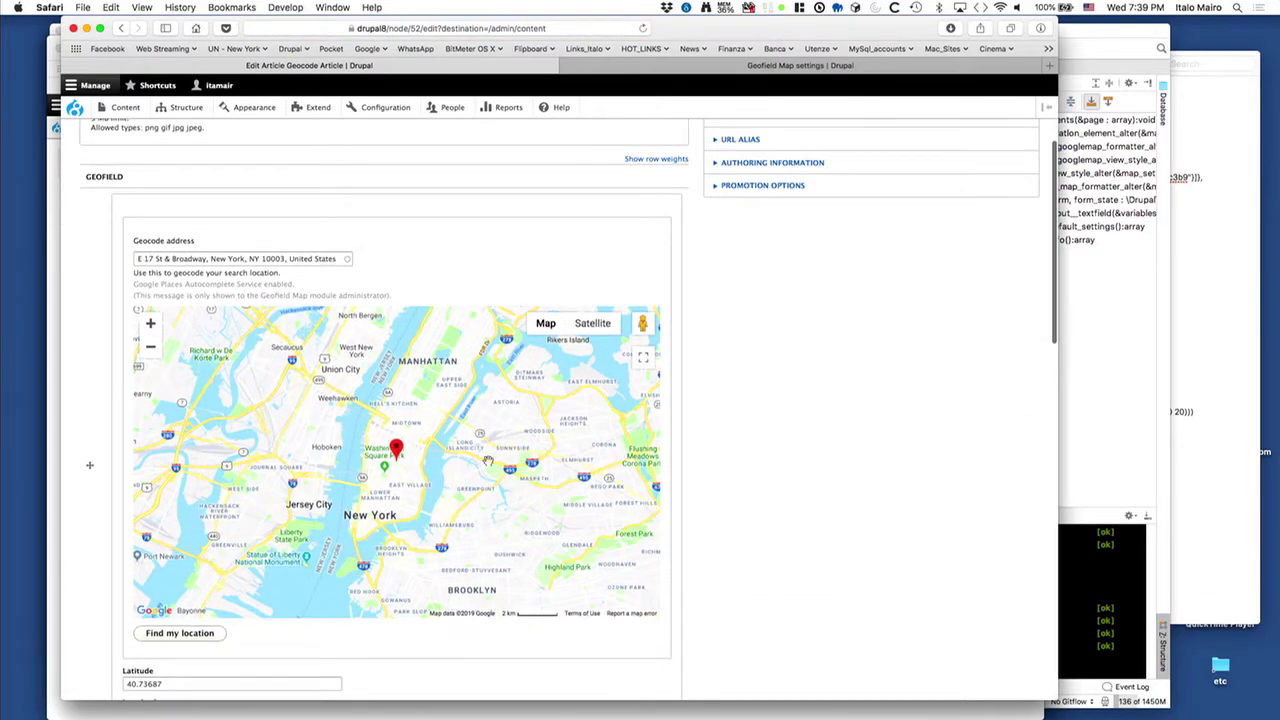
left_click(150, 347)
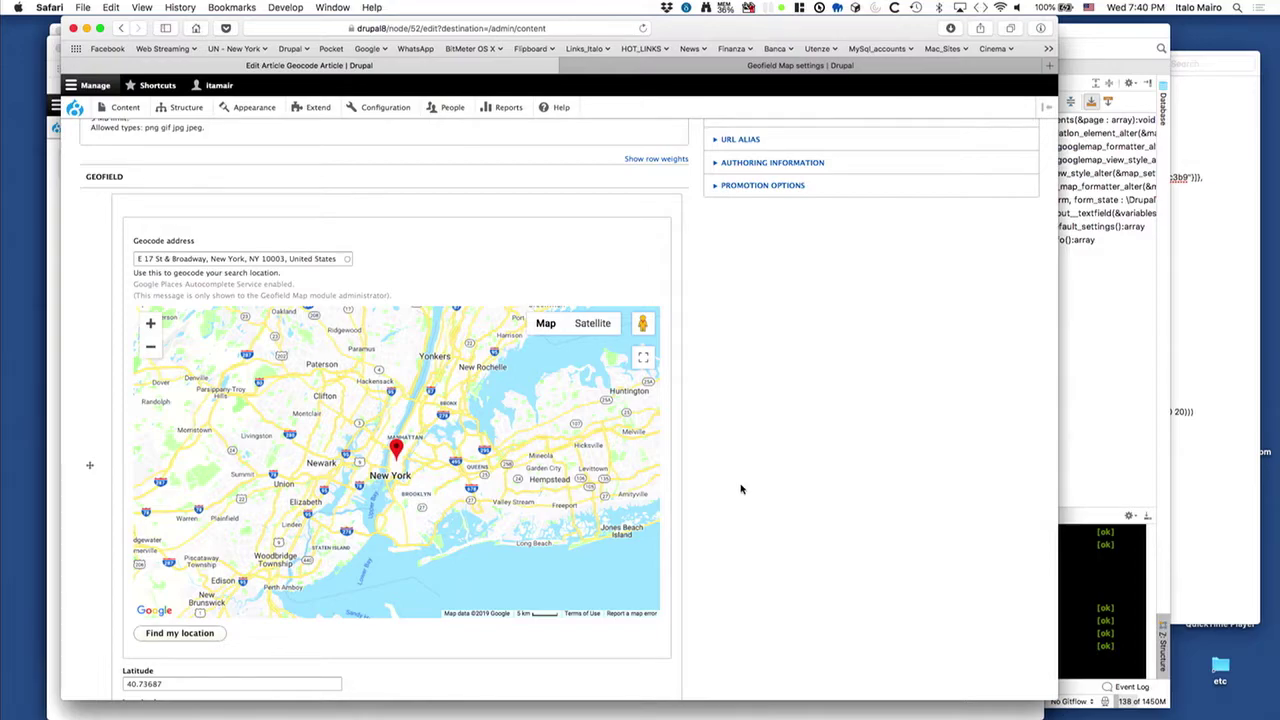
Step: Move the Geofield marker around the New York area and place it in Brooklyn at about latitude 40.666, longitude -73.979
mouse_move(396, 447)
left_mouse_down()
mouse_move(351, 428)
mouse_move(320, 448)
left_mouse_up()
left_click(487, 480)
left_click(331, 478)
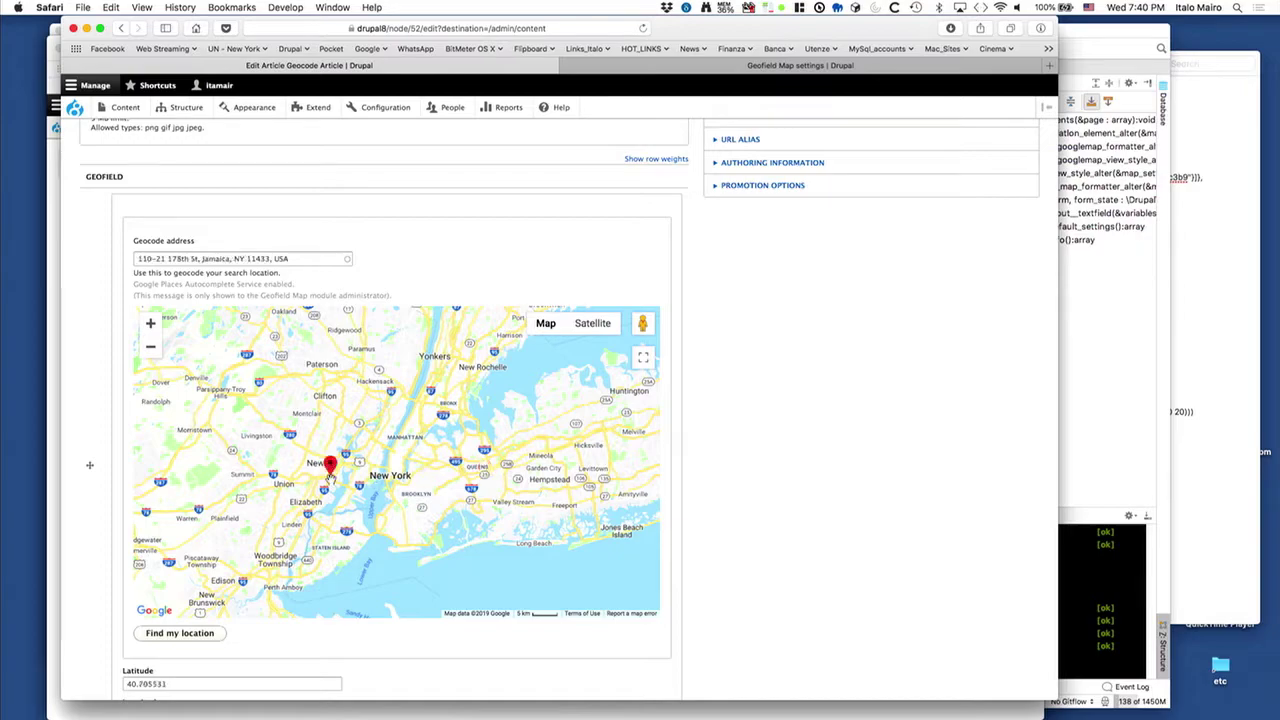
left_click(345, 532)
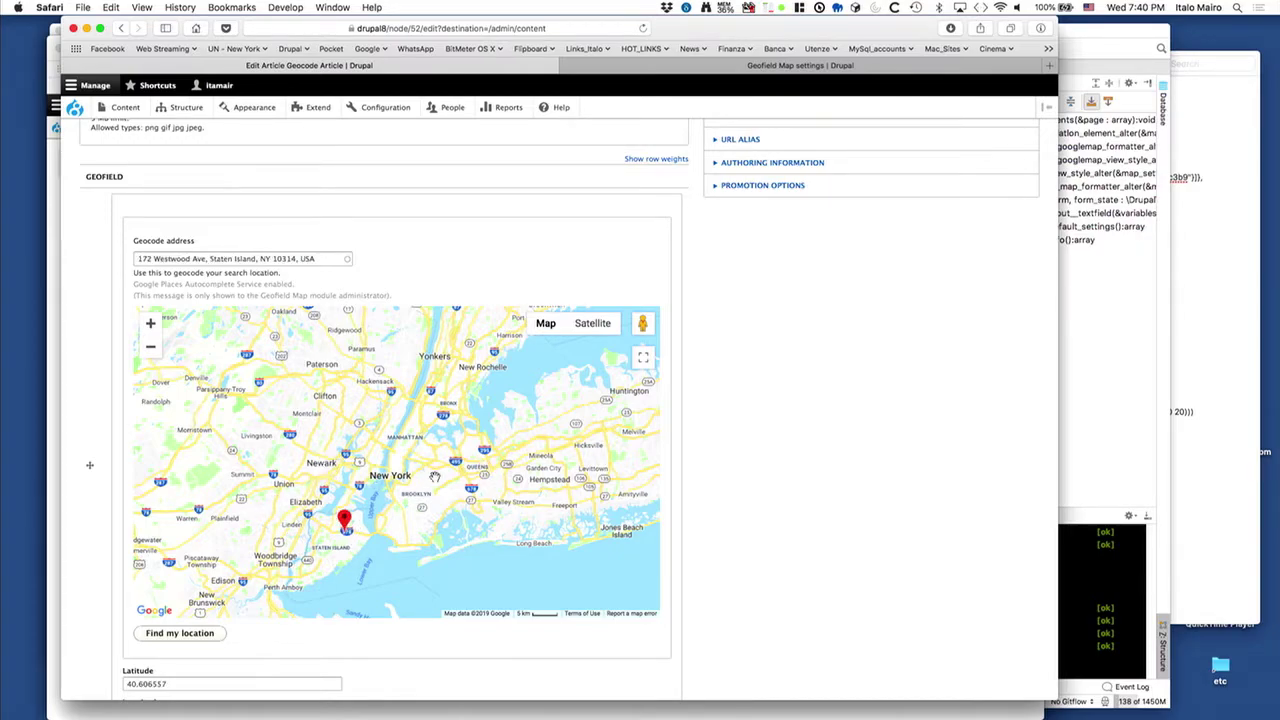
left_click(409, 498)
scroll(409, 500, "up", 1)
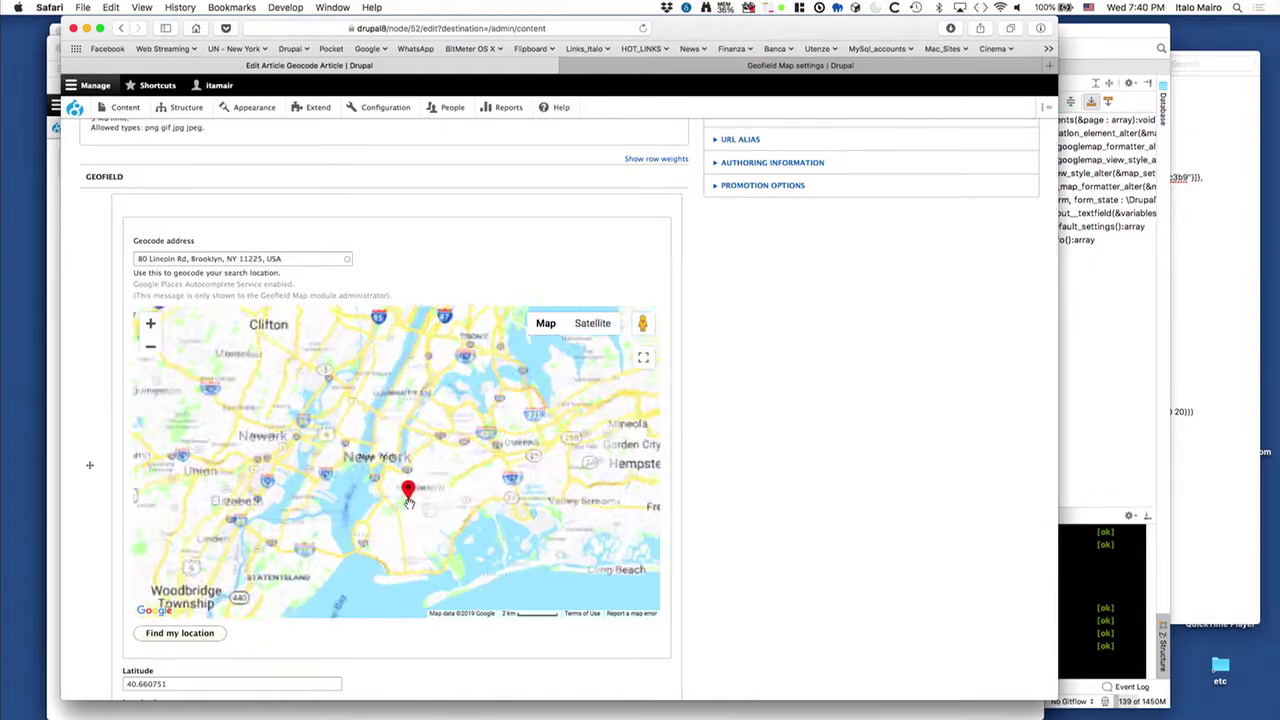
left_click(377, 490)
Step: Save the edited article, then open it and highlight the value of its String field
scroll(788, 446, "down", 5)
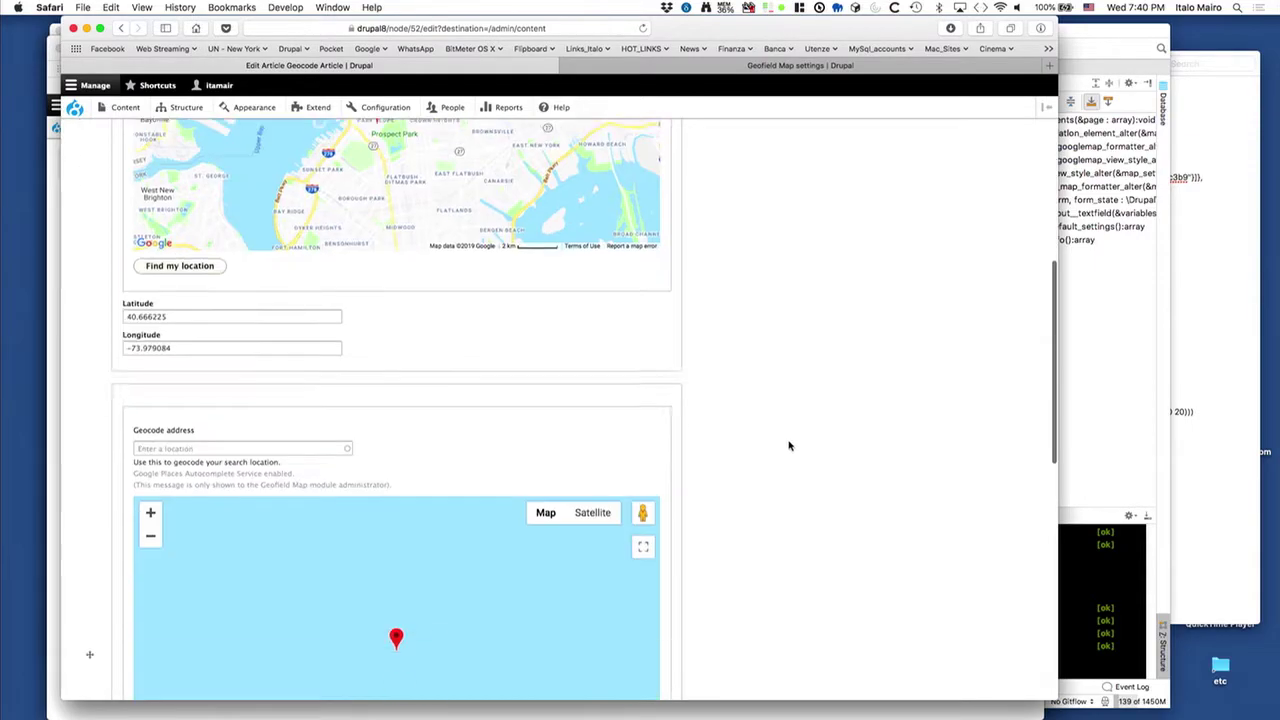
scroll(788, 446, "down", 10)
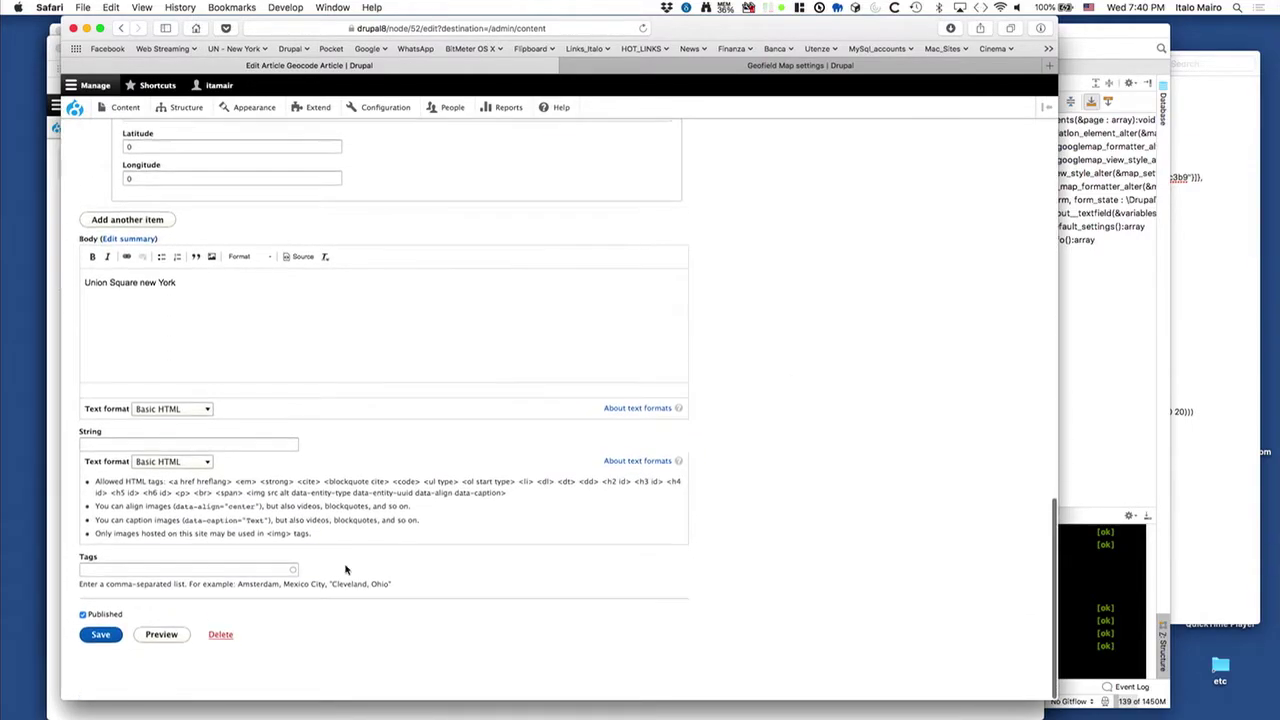
left_click(100, 637)
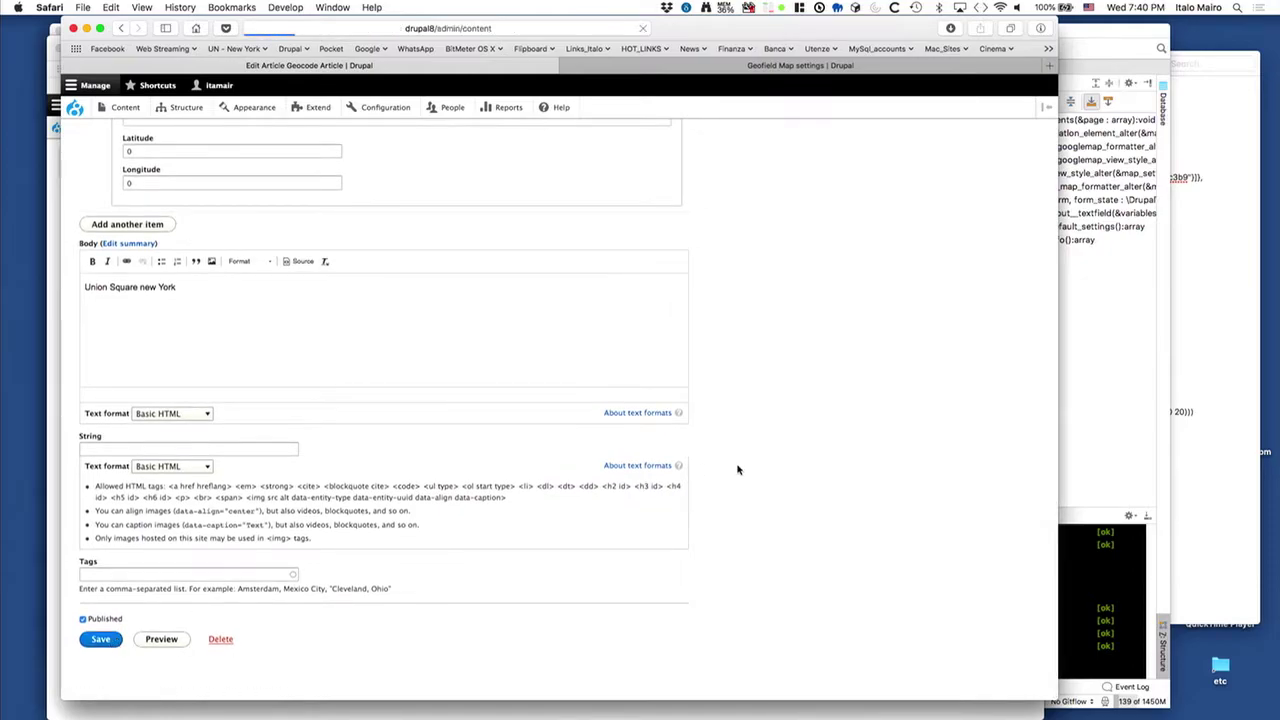
left_click(146, 428)
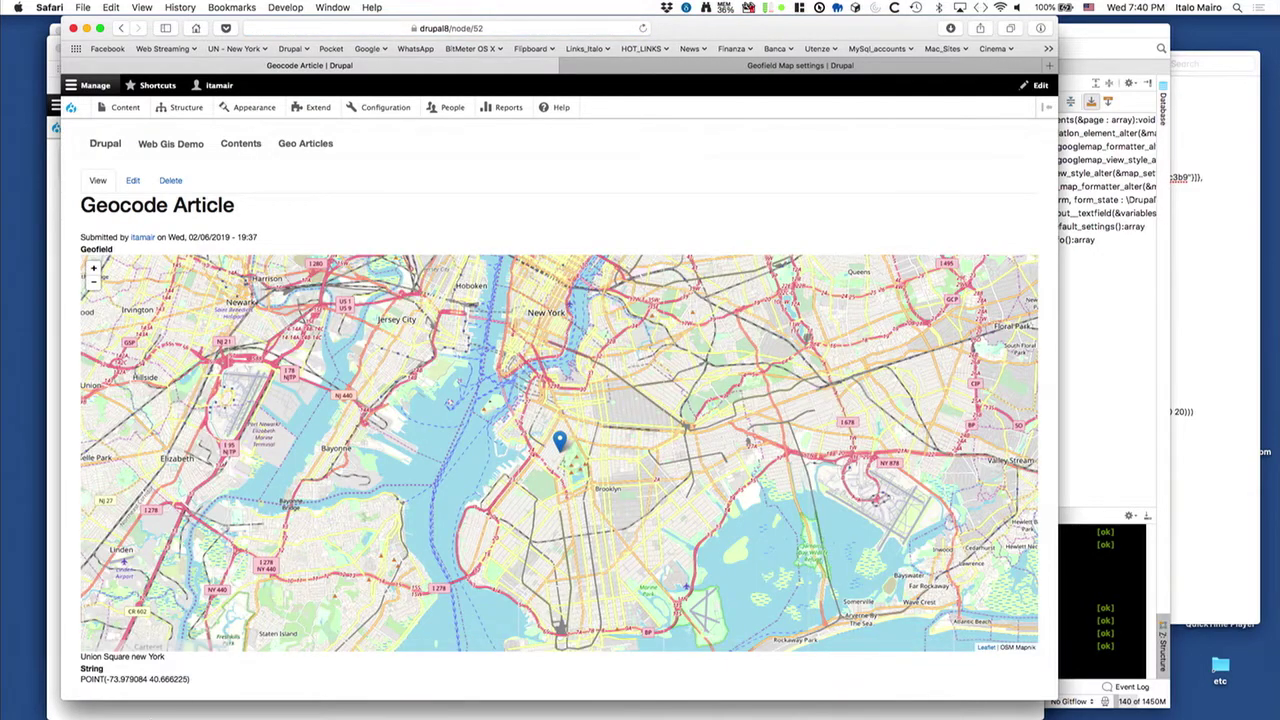
left_click_drag(197, 680, 68, 680)
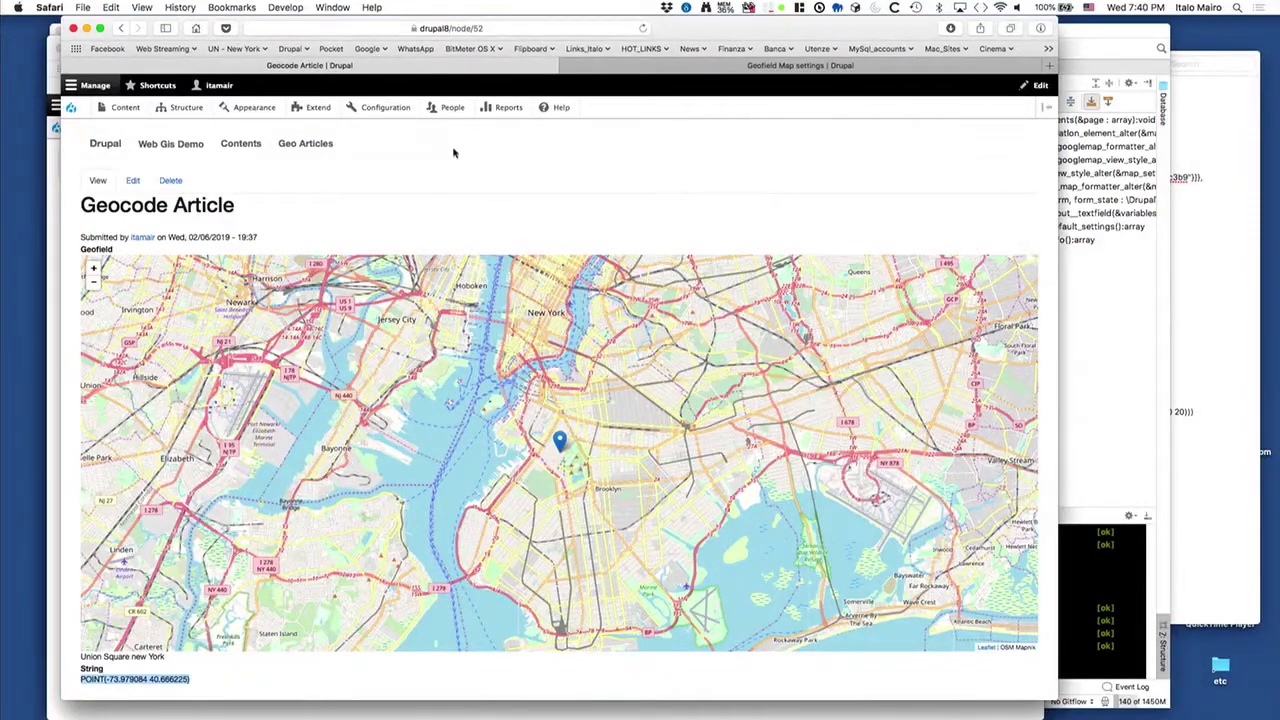
Step: Go to the Article content type's field list and open the settings of its String field
left_click(658, 68)
mouse_move(190, 108)
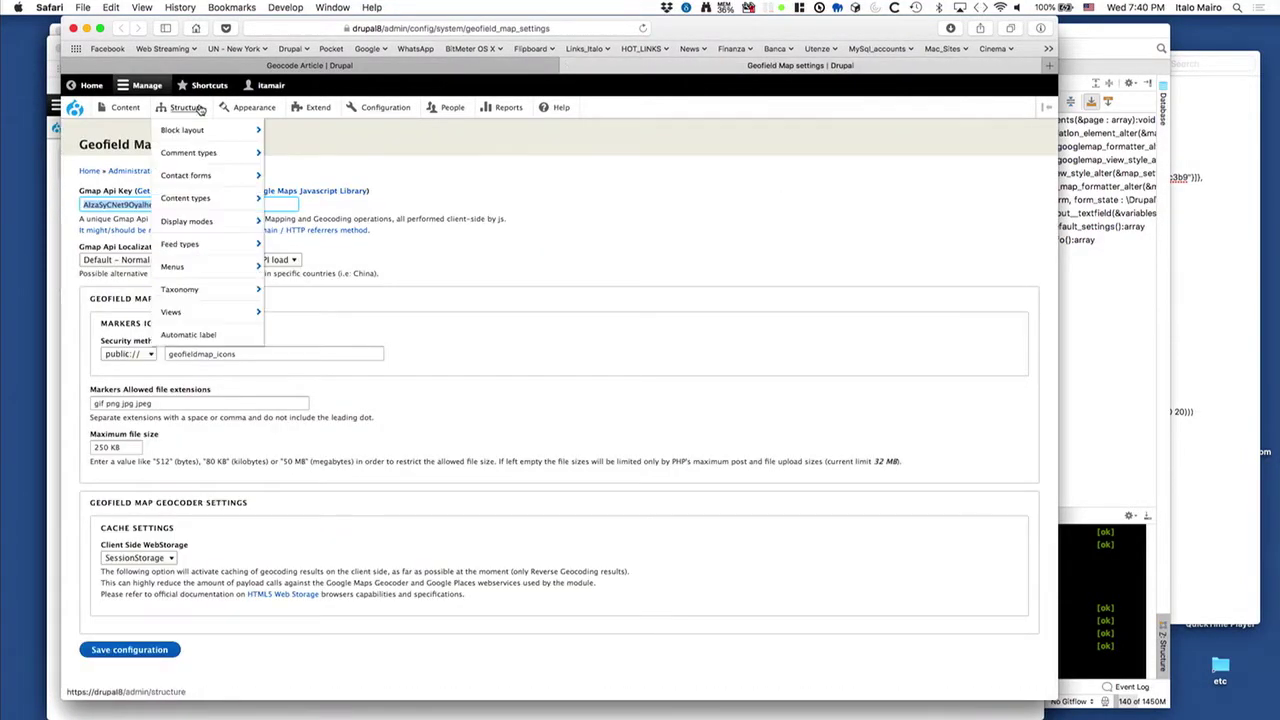
mouse_move(185, 198)
mouse_move(289, 221)
left_click(408, 221)
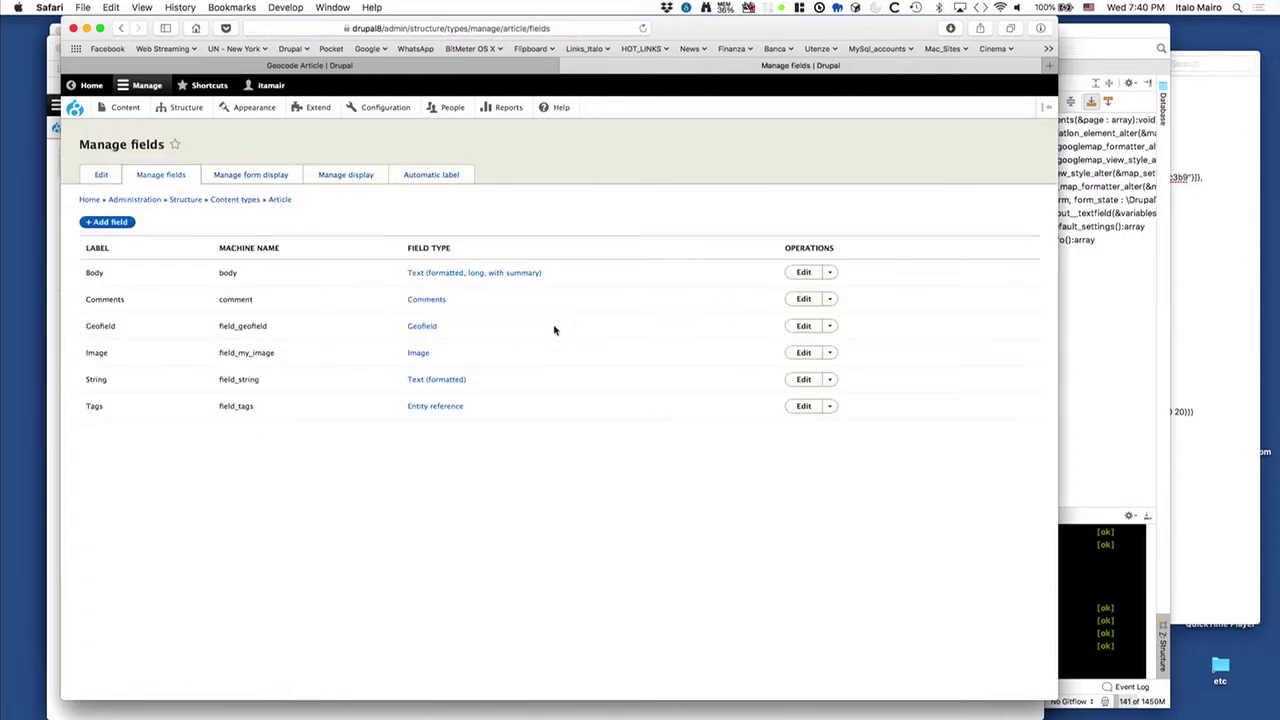
left_click(803, 326)
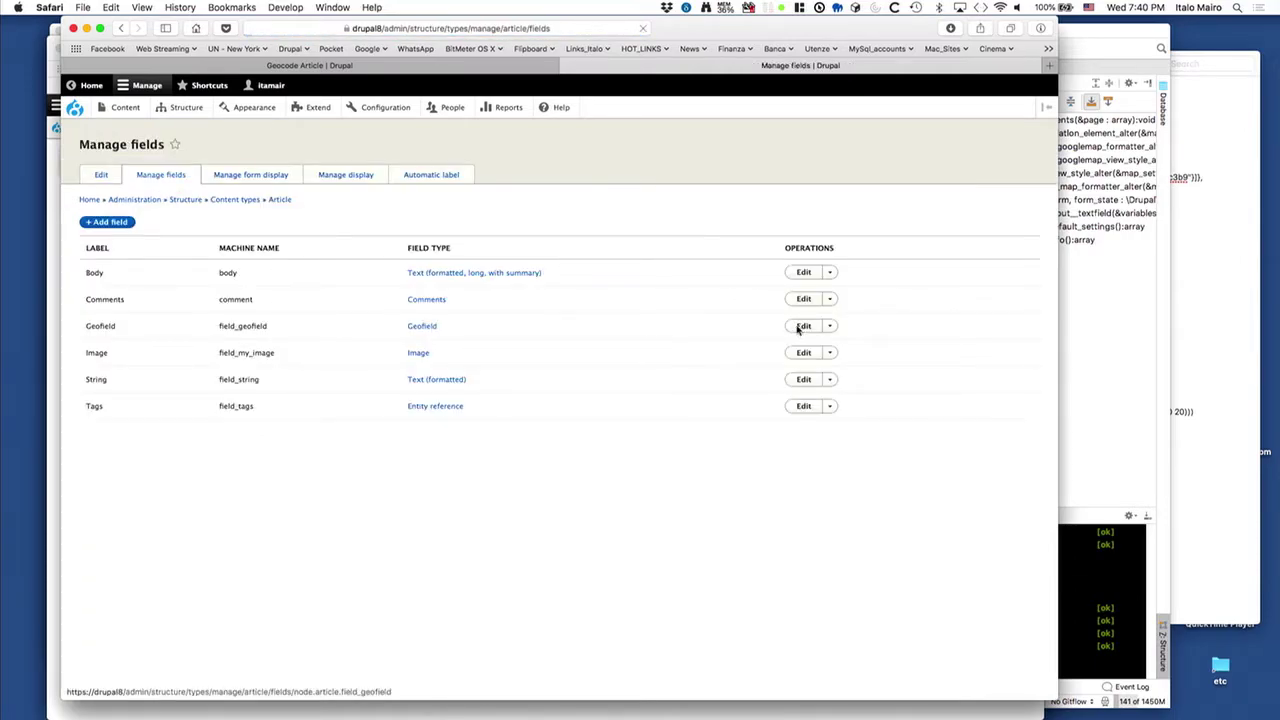
left_click(120, 29)
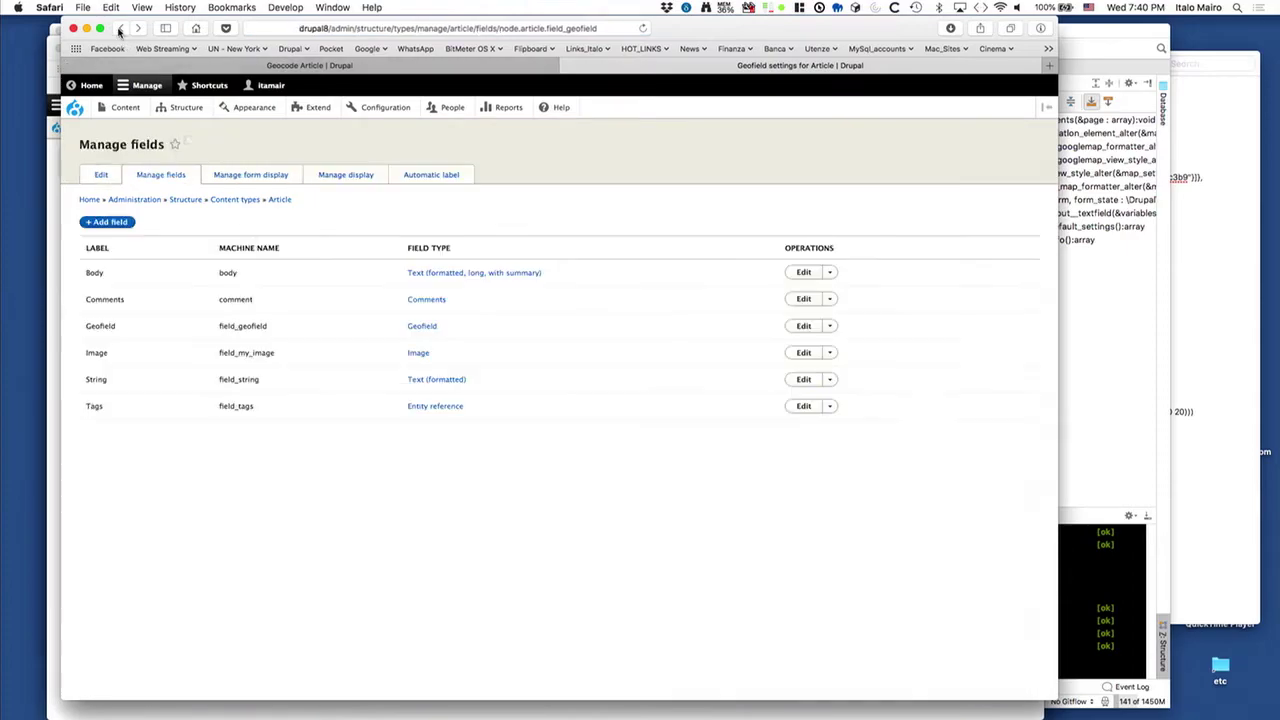
left_click(803, 382)
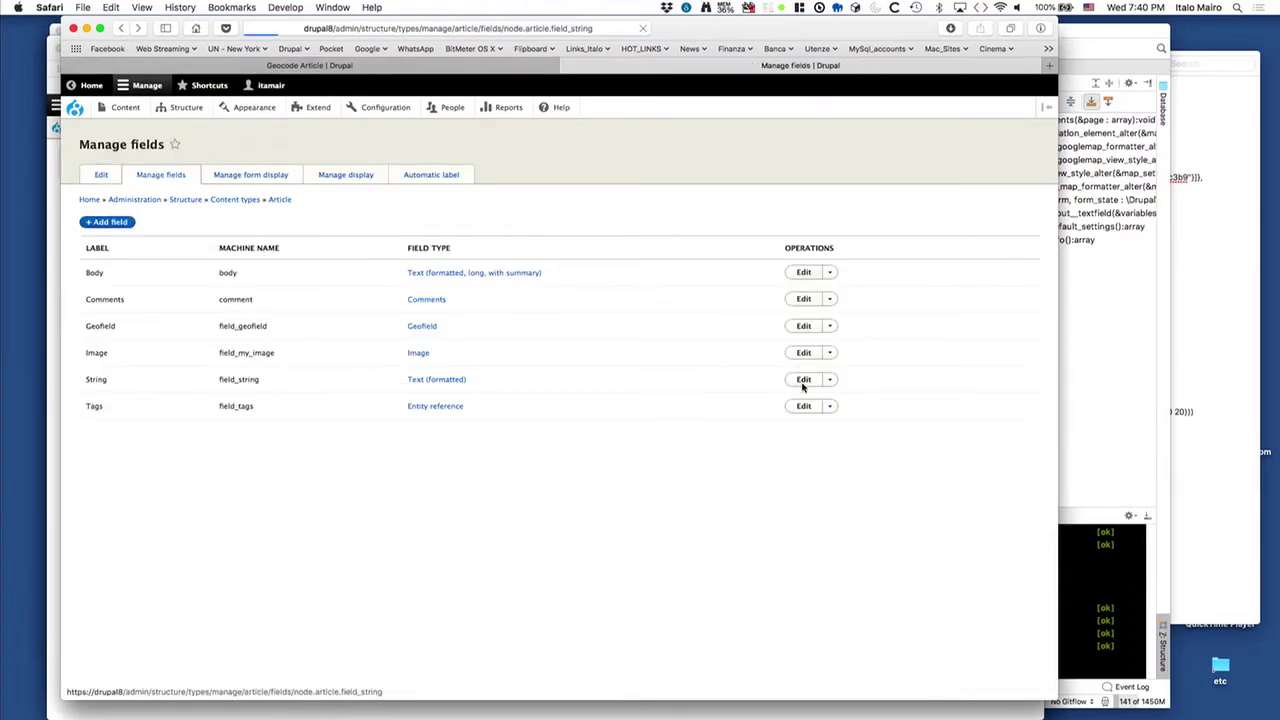
Step: Adjust the weight in the String field's reverse geocoding options and save the field settings
scroll(870, 465, "down", 15)
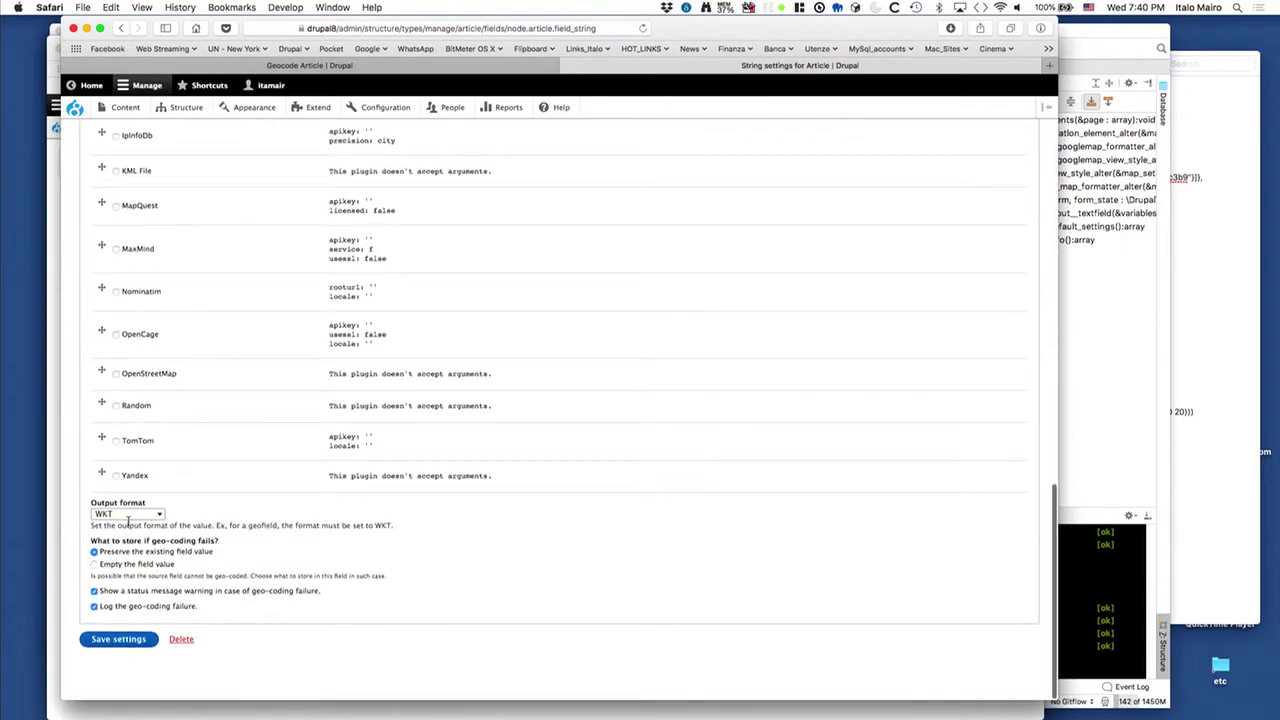
scroll(251, 386, "up", 10)
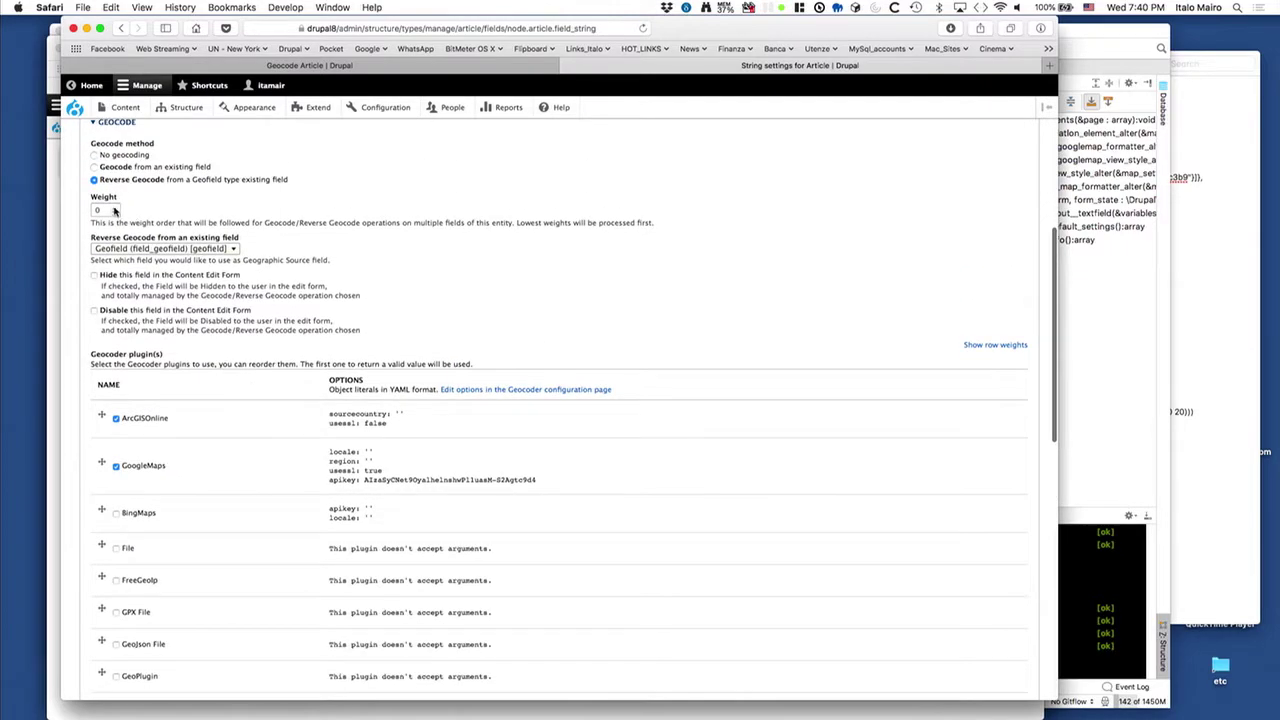
left_click(114, 208)
scroll(194, 277, "down", 15)
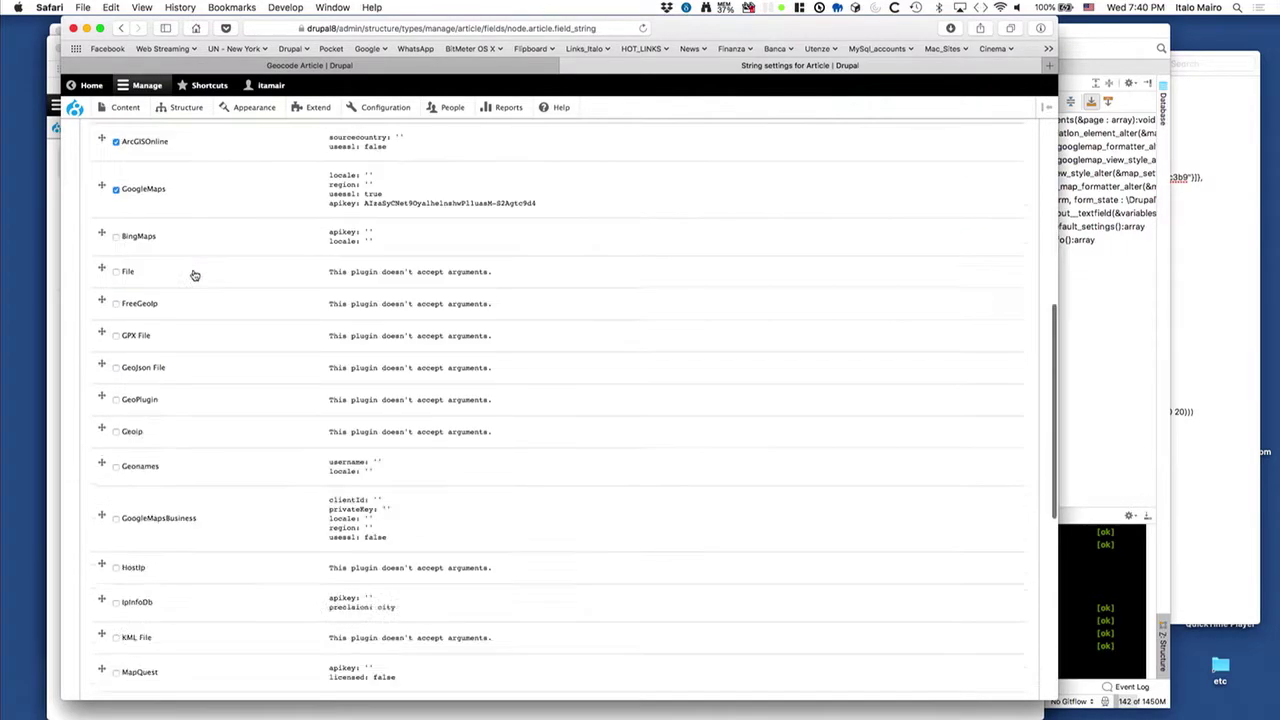
left_click(110, 639)
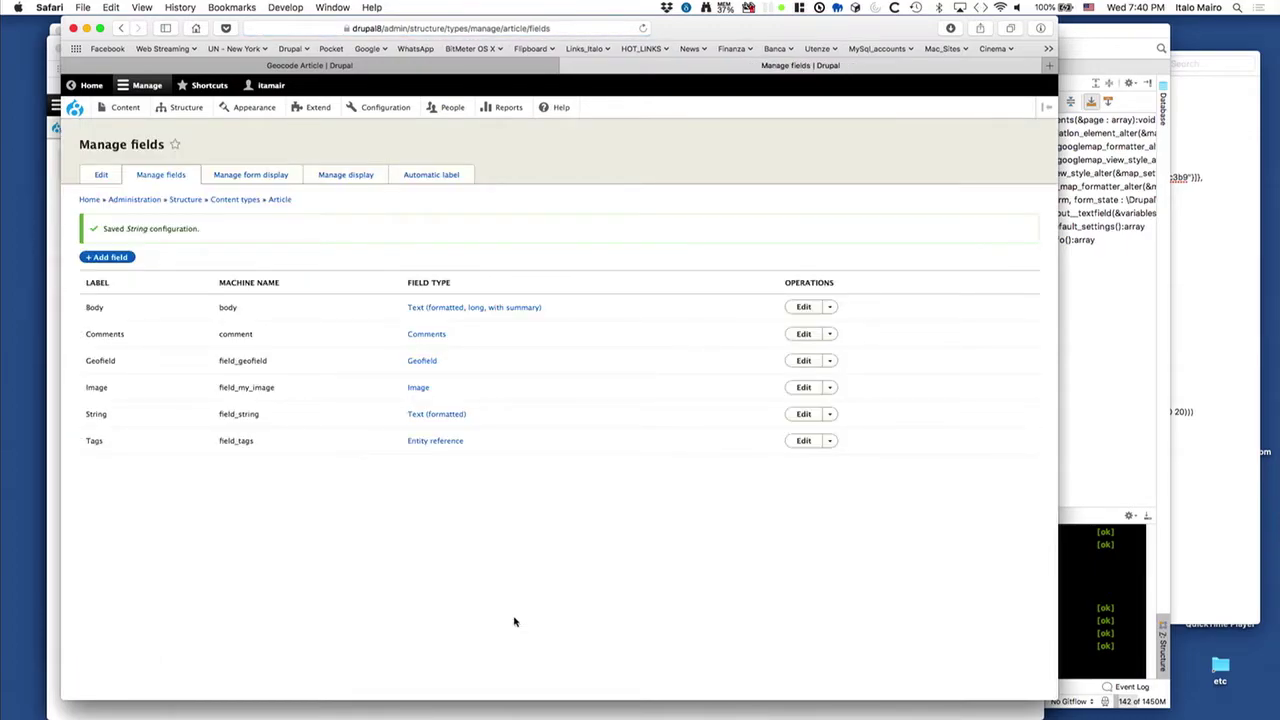
Step: Open the Geocode Article from the content list and highlight its String field value below the map
left_click(127, 109)
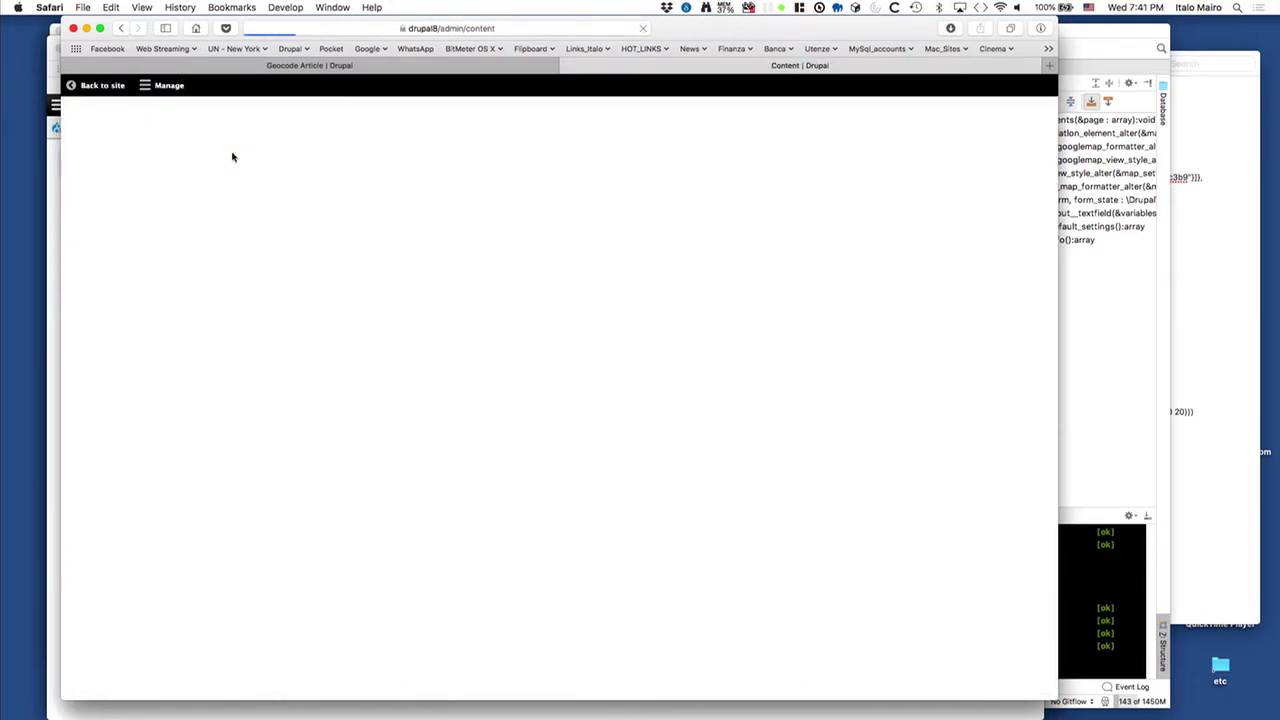
left_click(140, 393)
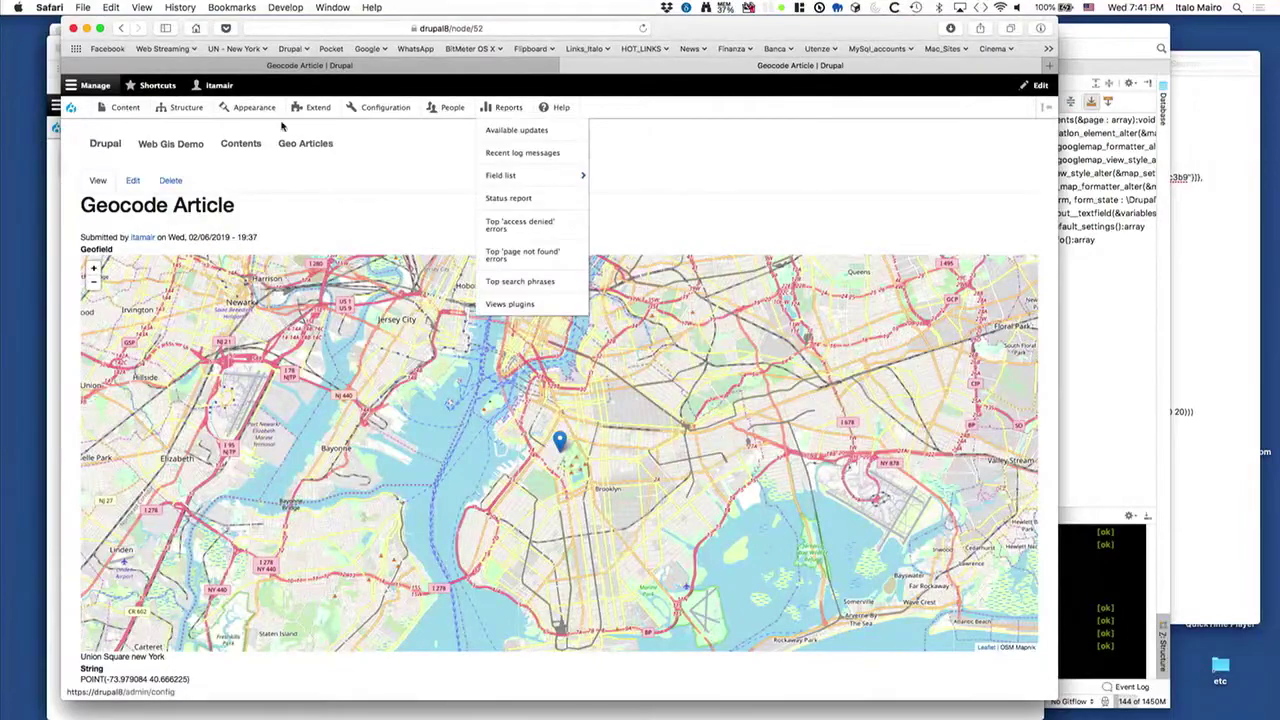
mouse_move(186, 108)
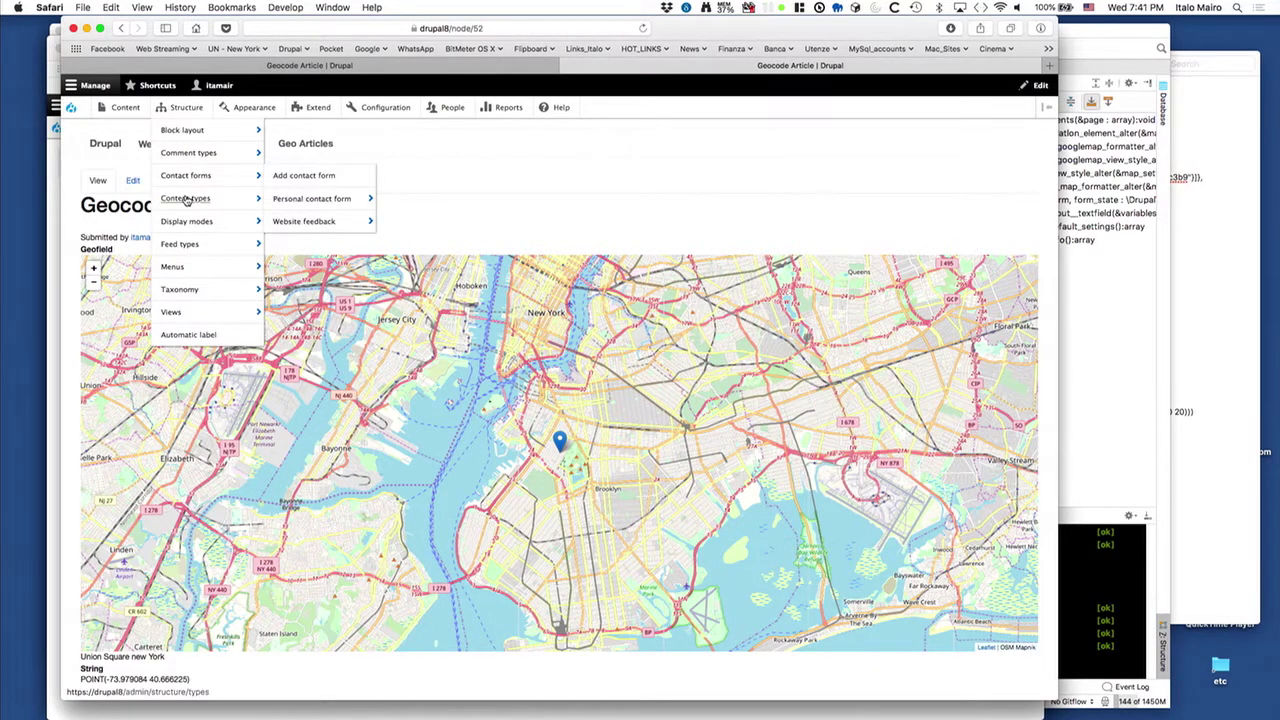
scroll(697, 183, "down", 3)
left_click_drag(196, 582, 98, 578)
left_click(181, 599)
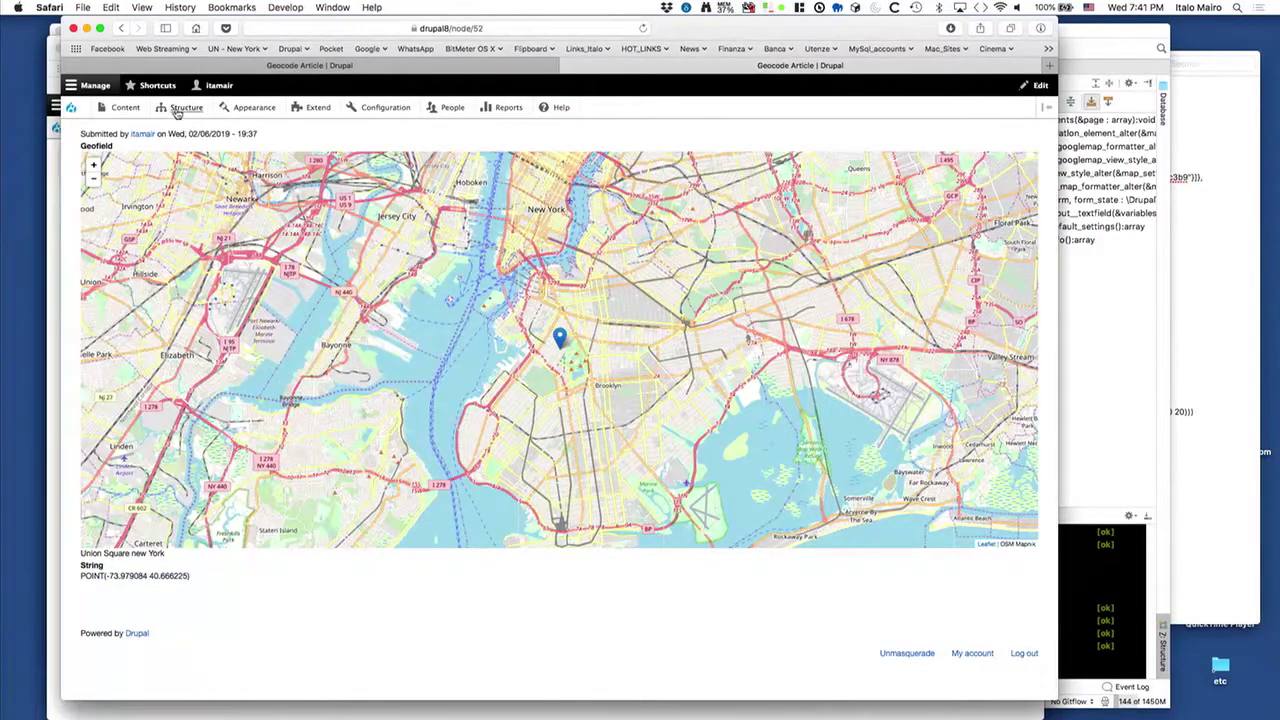
Step: Open the Article content type's display settings and set the String field's format to Geocode
mouse_move(183, 110)
mouse_move(186, 198)
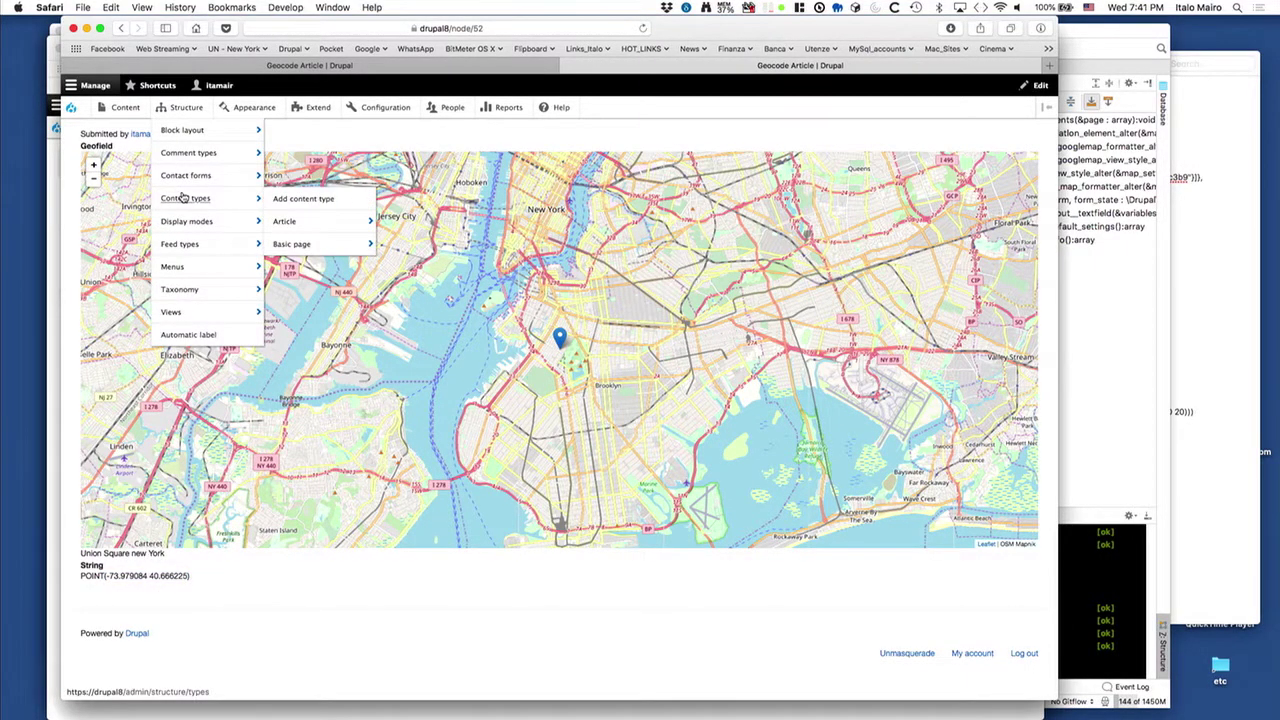
mouse_move(286, 221)
left_click(413, 268)
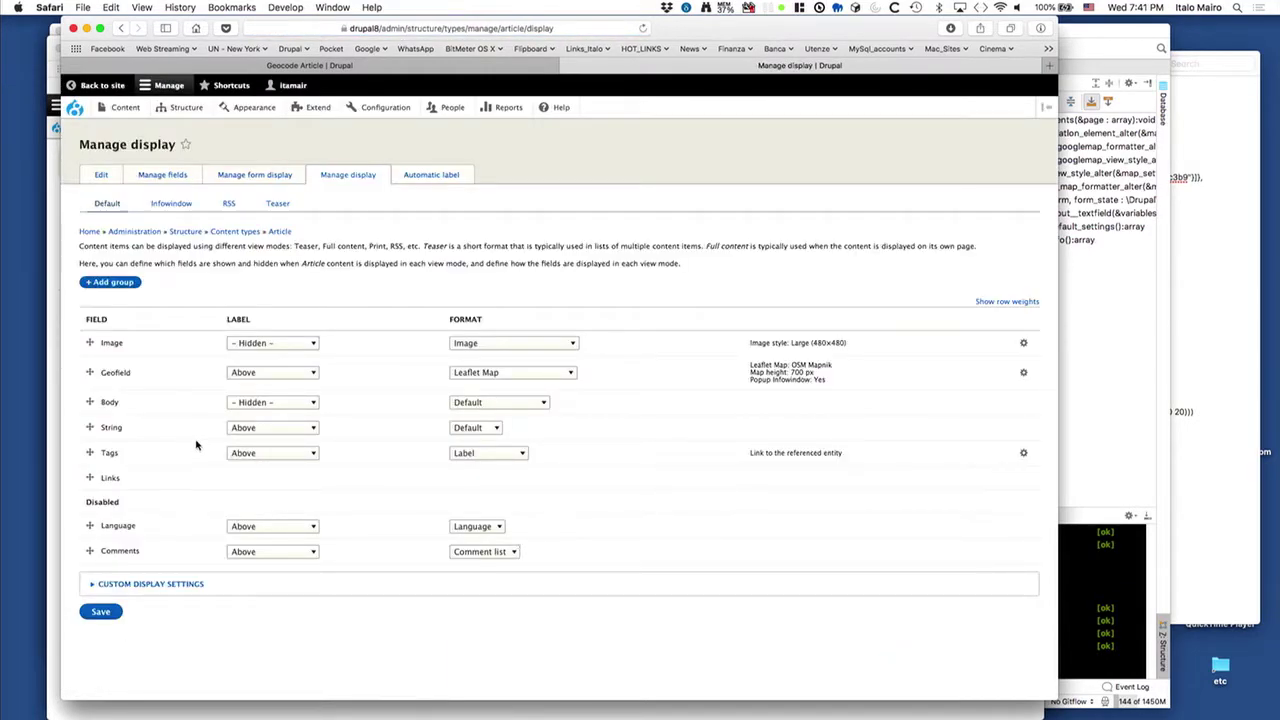
left_click(476, 427)
left_click(471, 451)
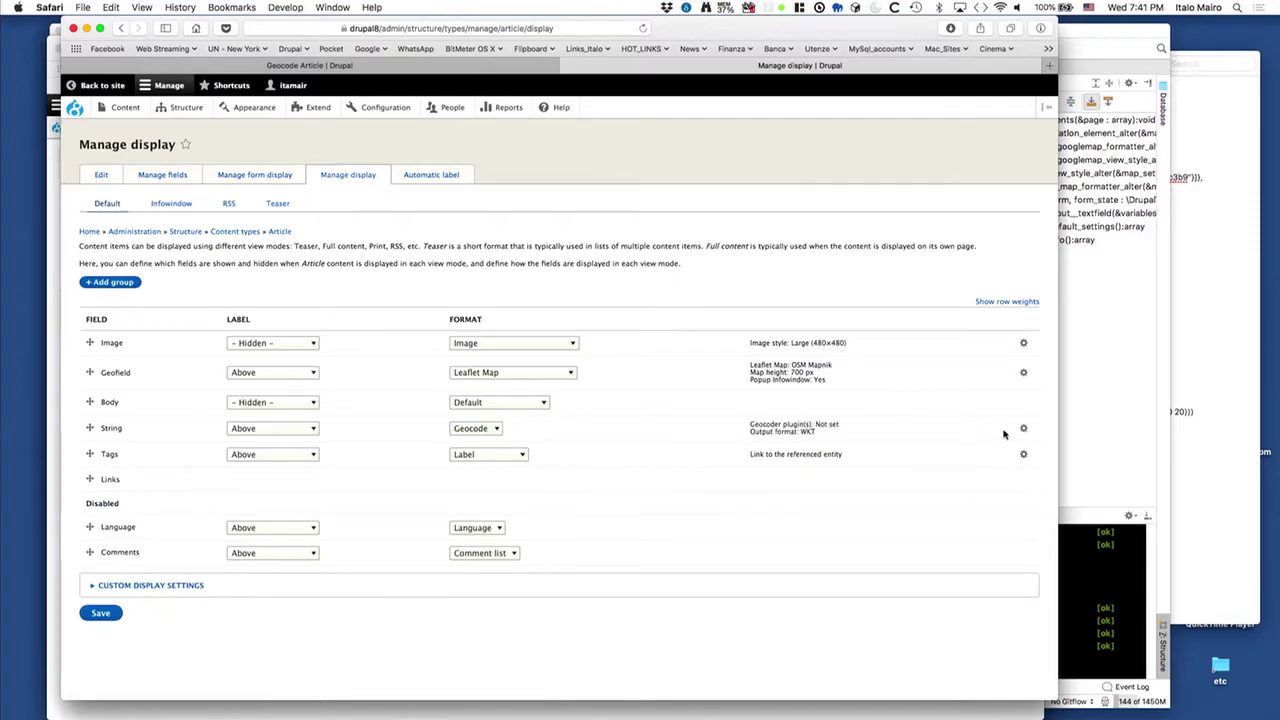
Step: Enable the ArcGISOnline and GoogleMaps geocoder plugins in the String field's Geocode format settings
left_click(1023, 428)
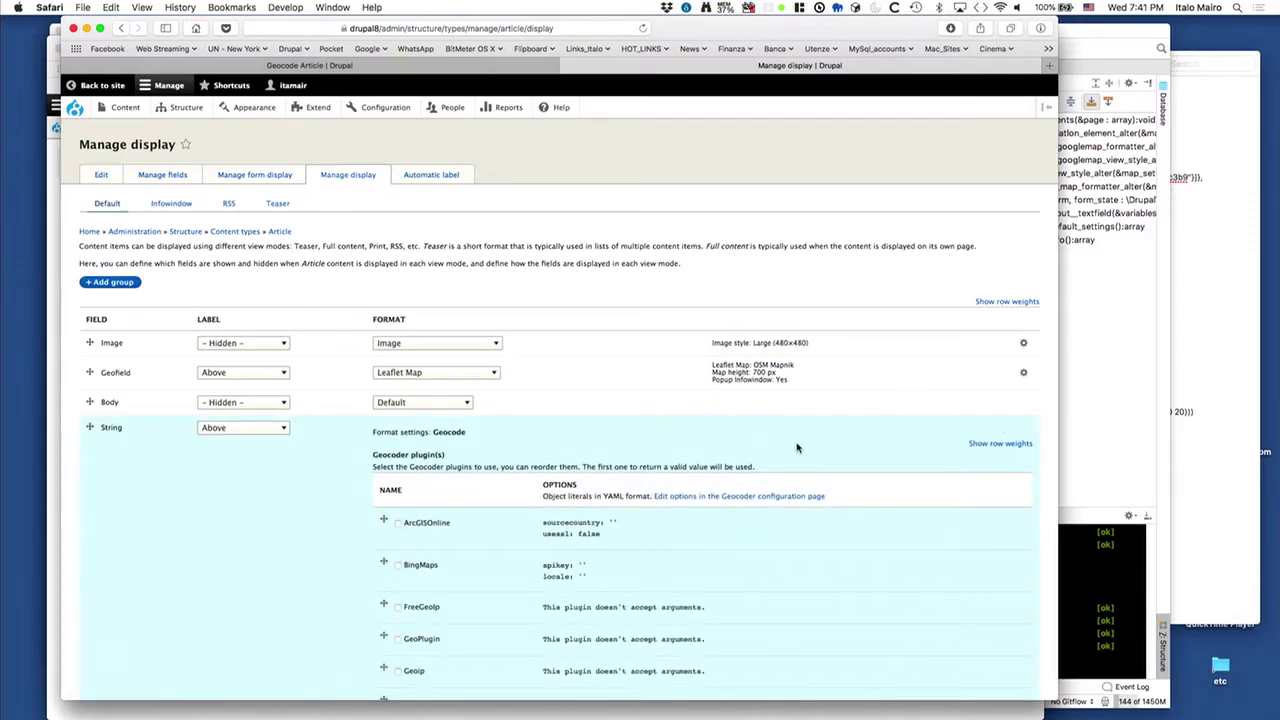
scroll(380, 530, "down", 1)
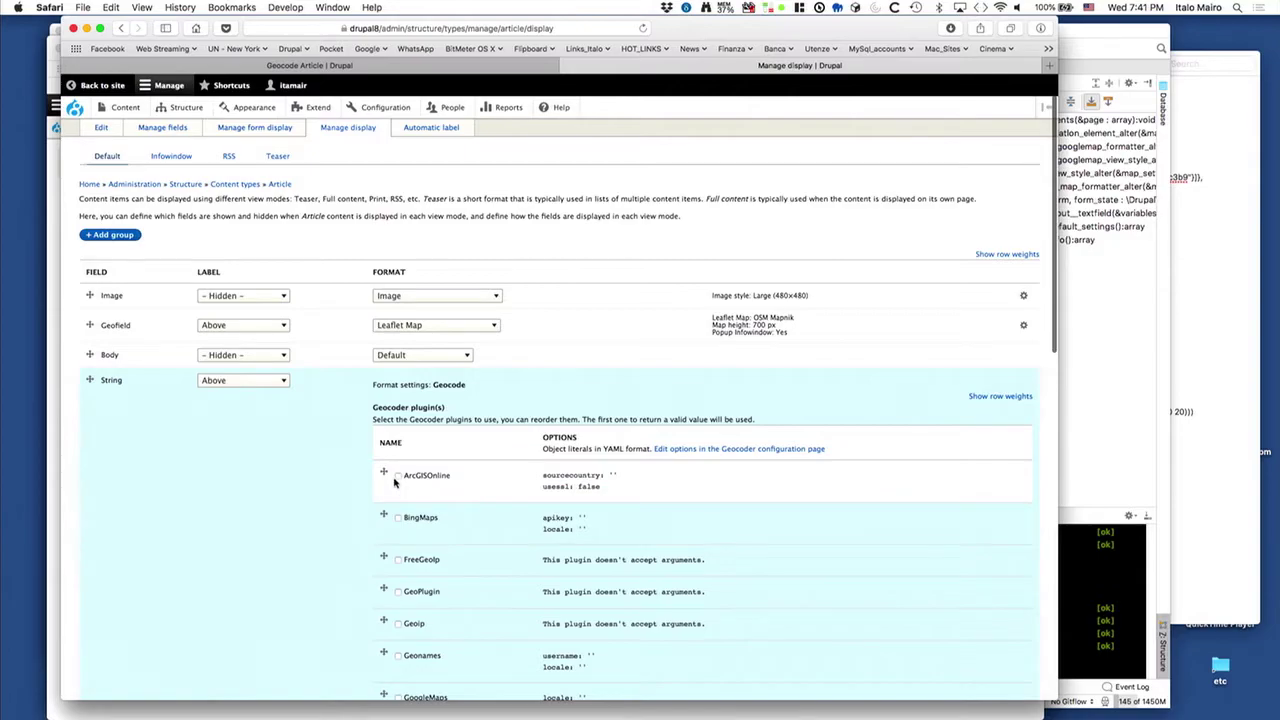
left_click(398, 478)
scroll(480, 491, "down", 4)
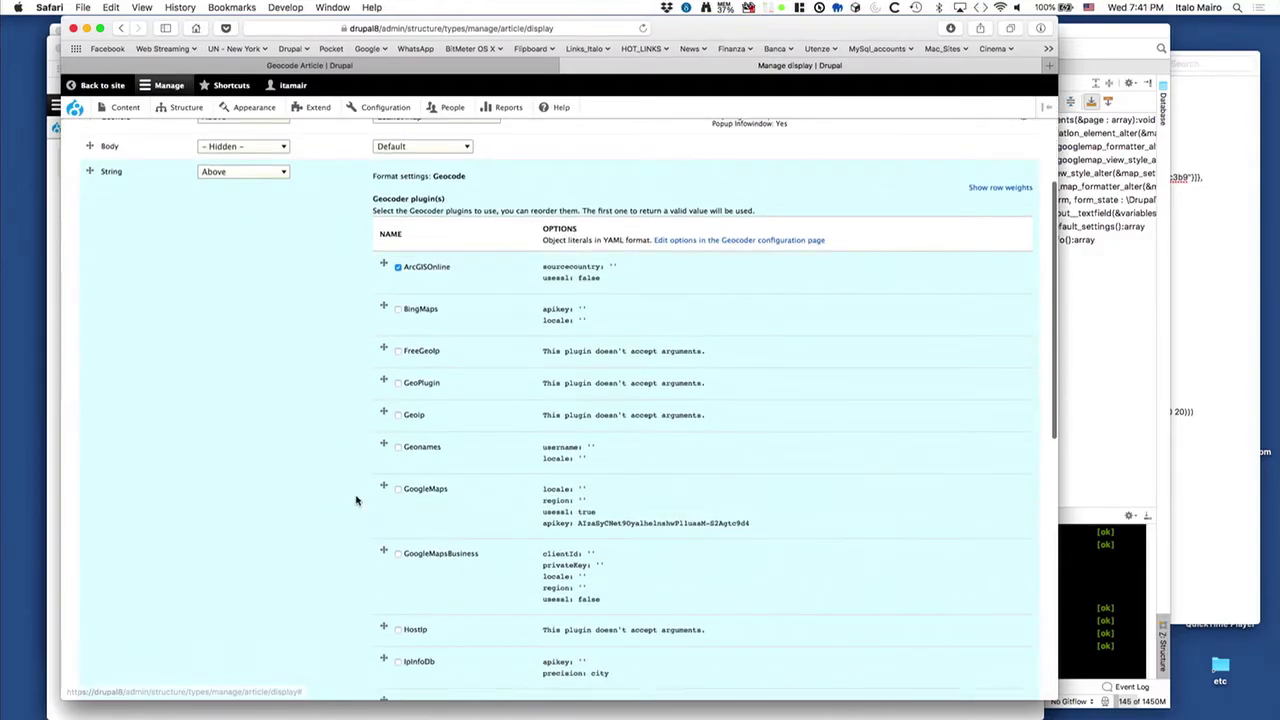
scroll(394, 482, "down", 10)
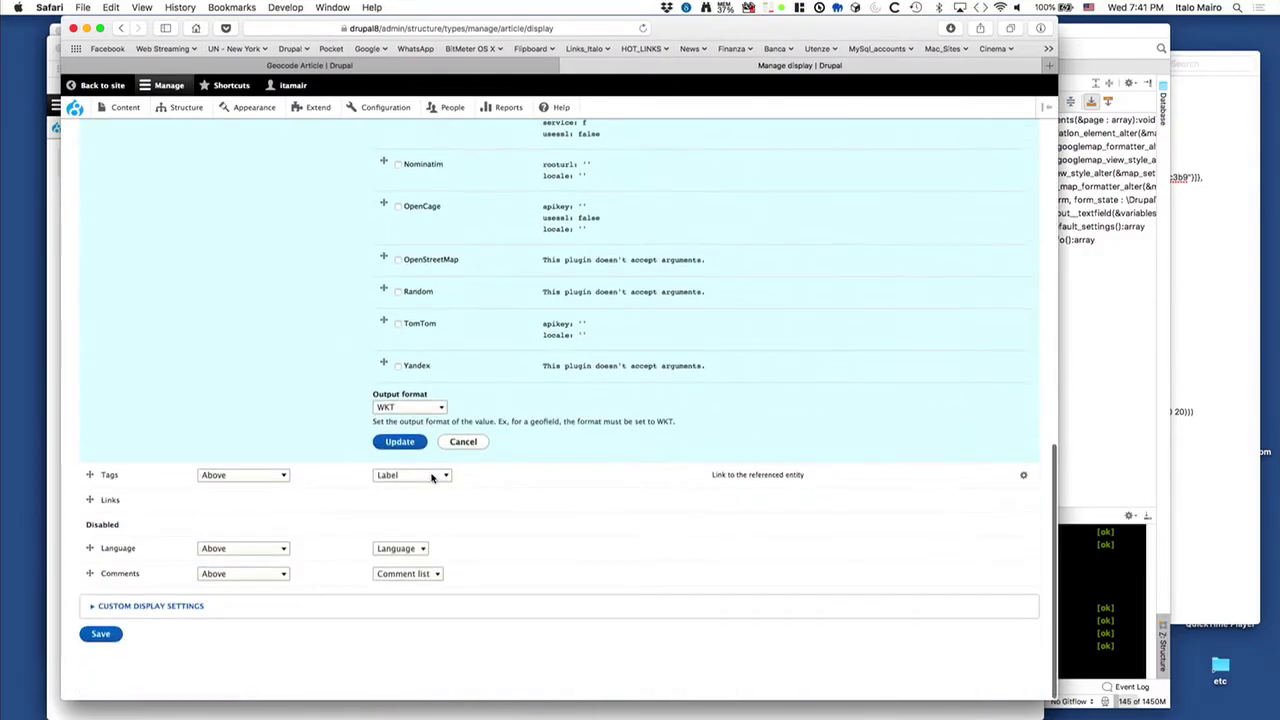
Step: Set the String field's geocoder output format to Address string, update it and save the display settings
left_click(412, 413)
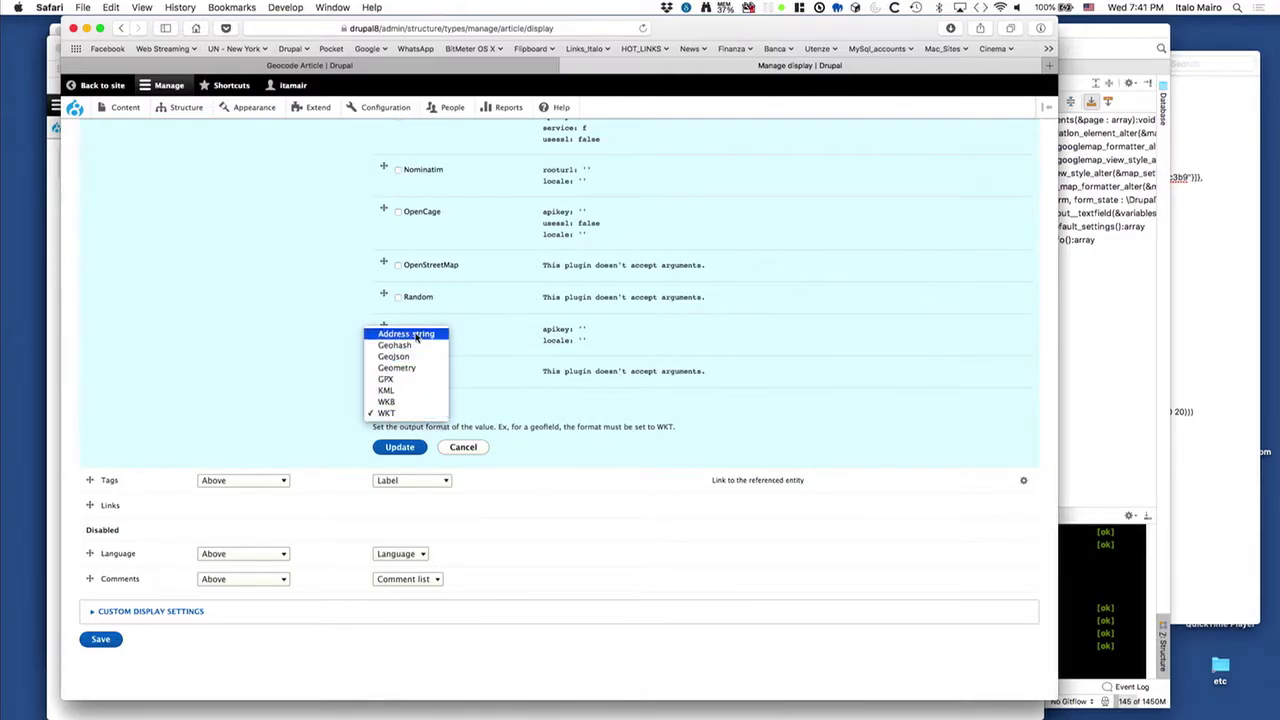
left_click(416, 335)
left_click(399, 447)
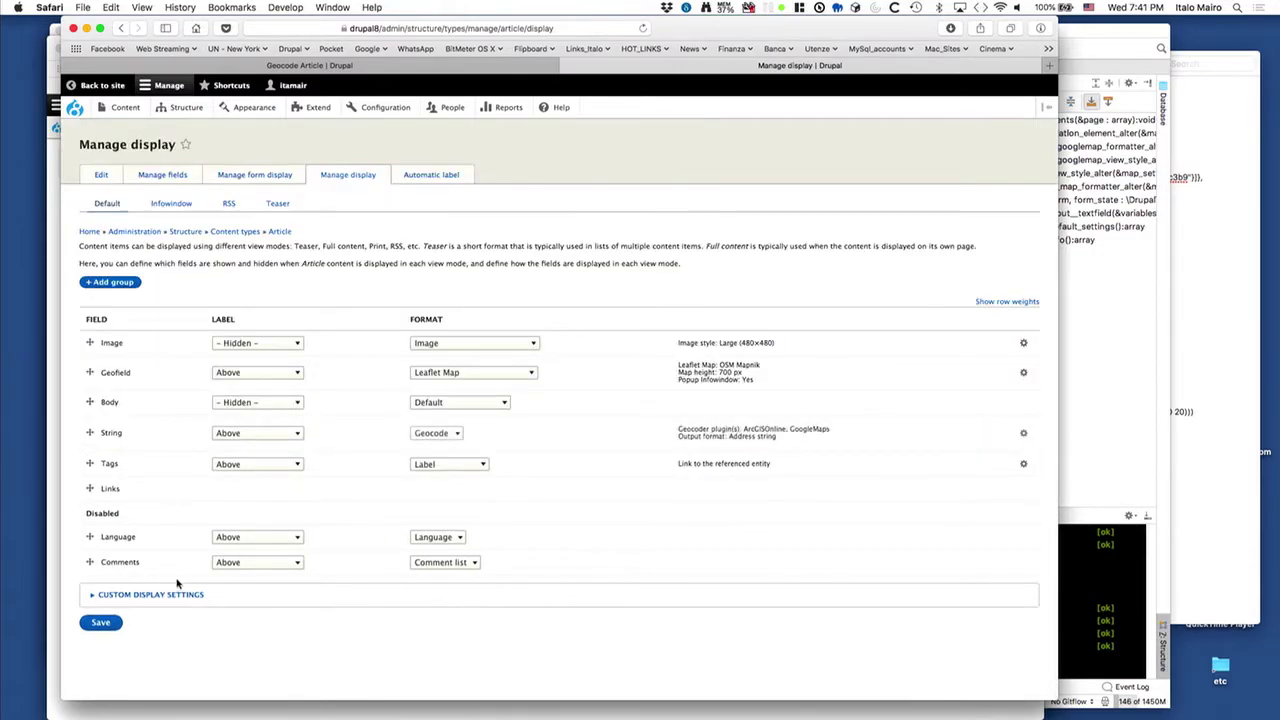
left_click(118, 628)
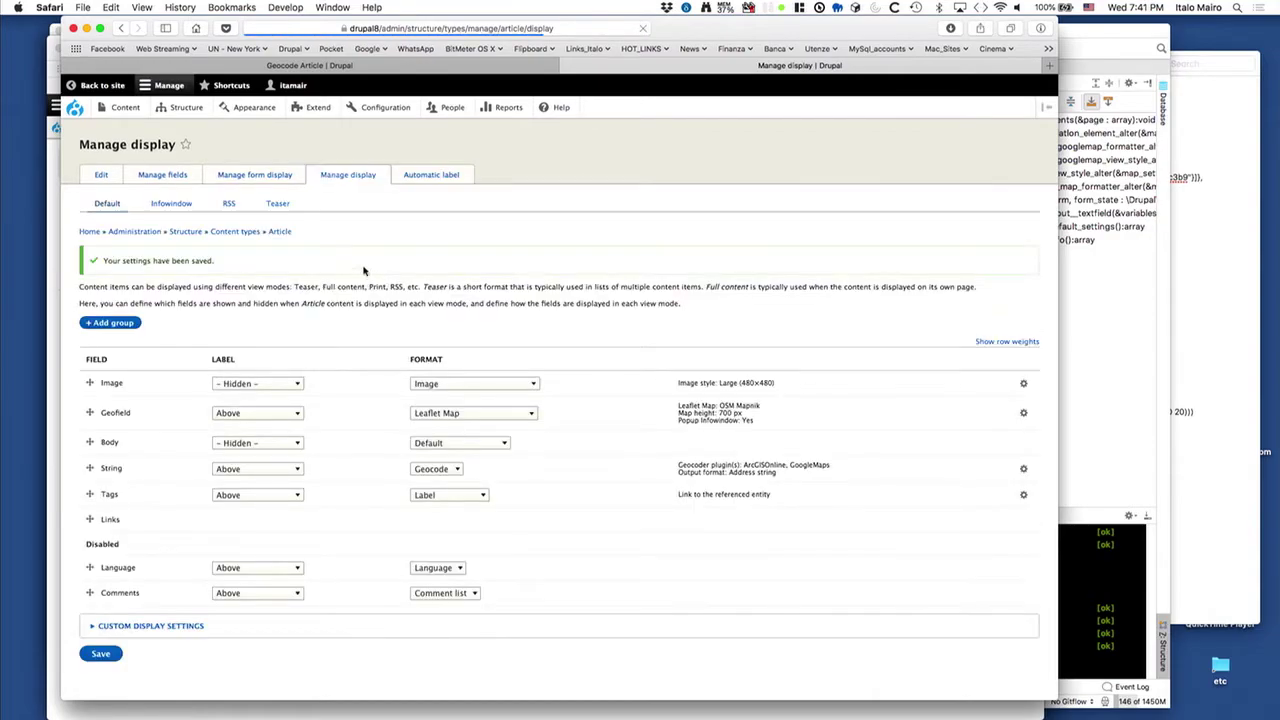
Step: Reopen the Geocode Article from the content list and highlight the address rendered for its String field
left_click(121, 110)
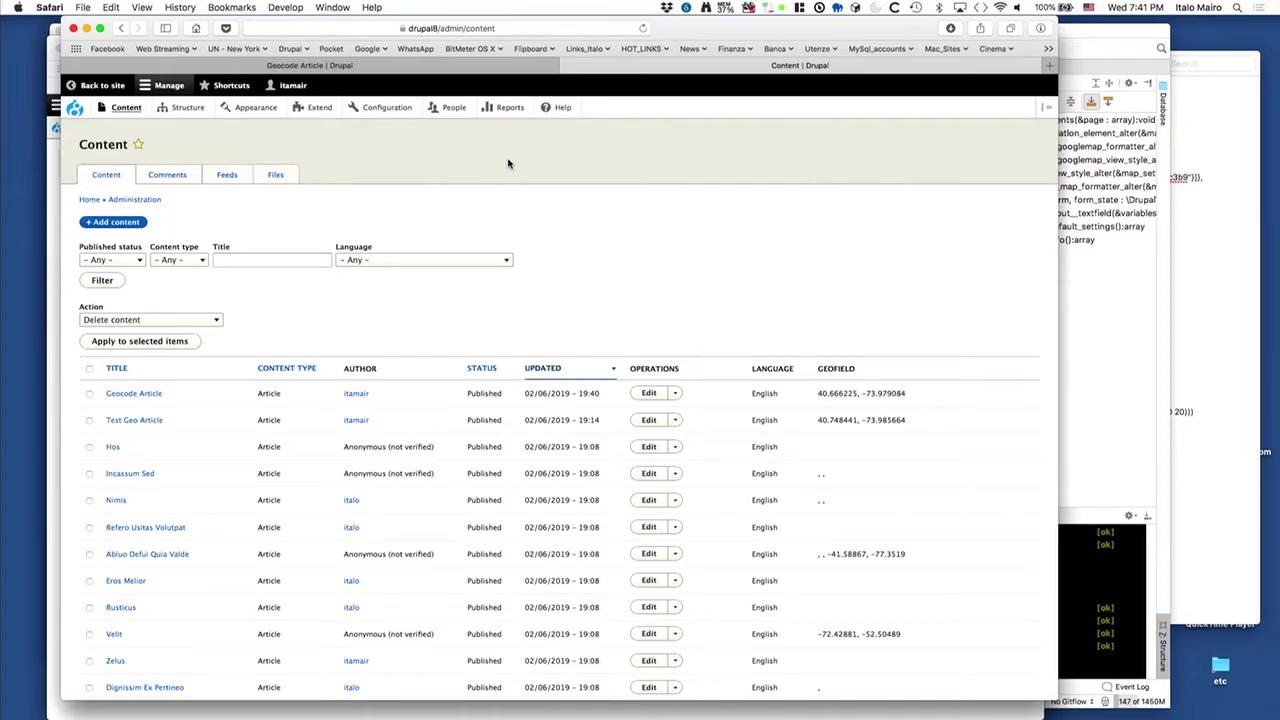
left_click(155, 392)
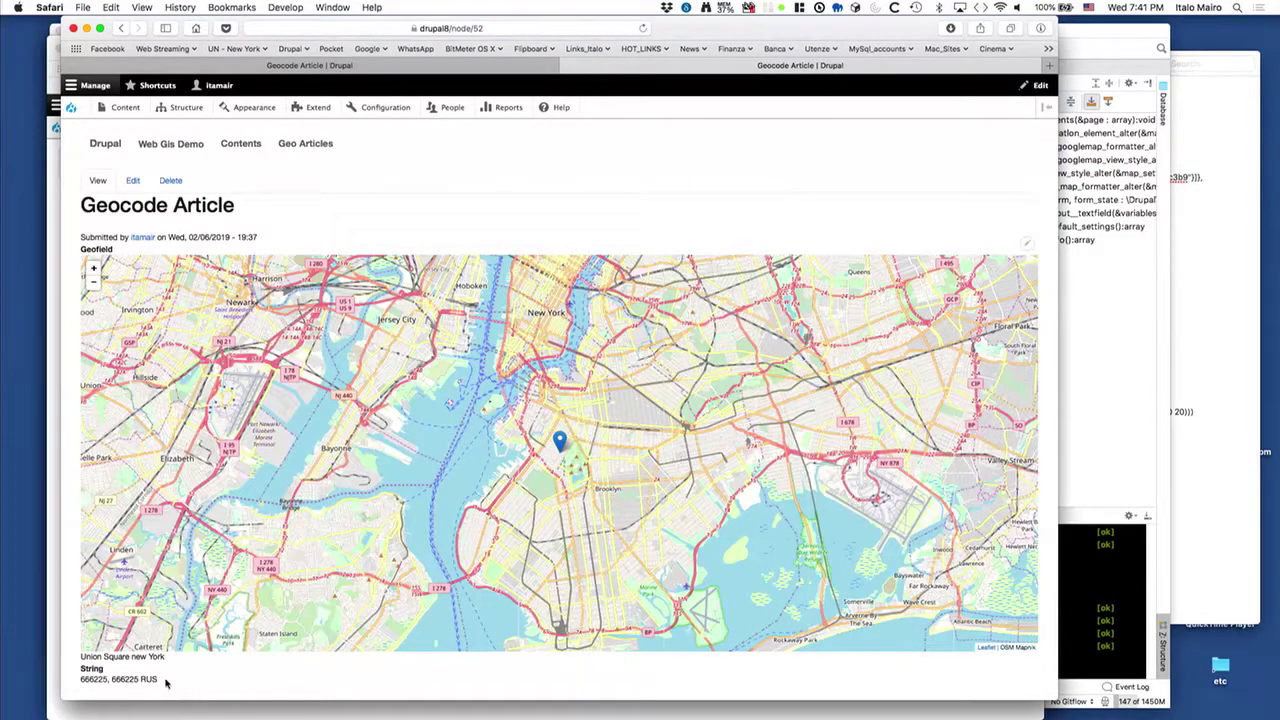
left_click_drag(166, 683, 90, 680)
left_click_drag(177, 683, 88, 678)
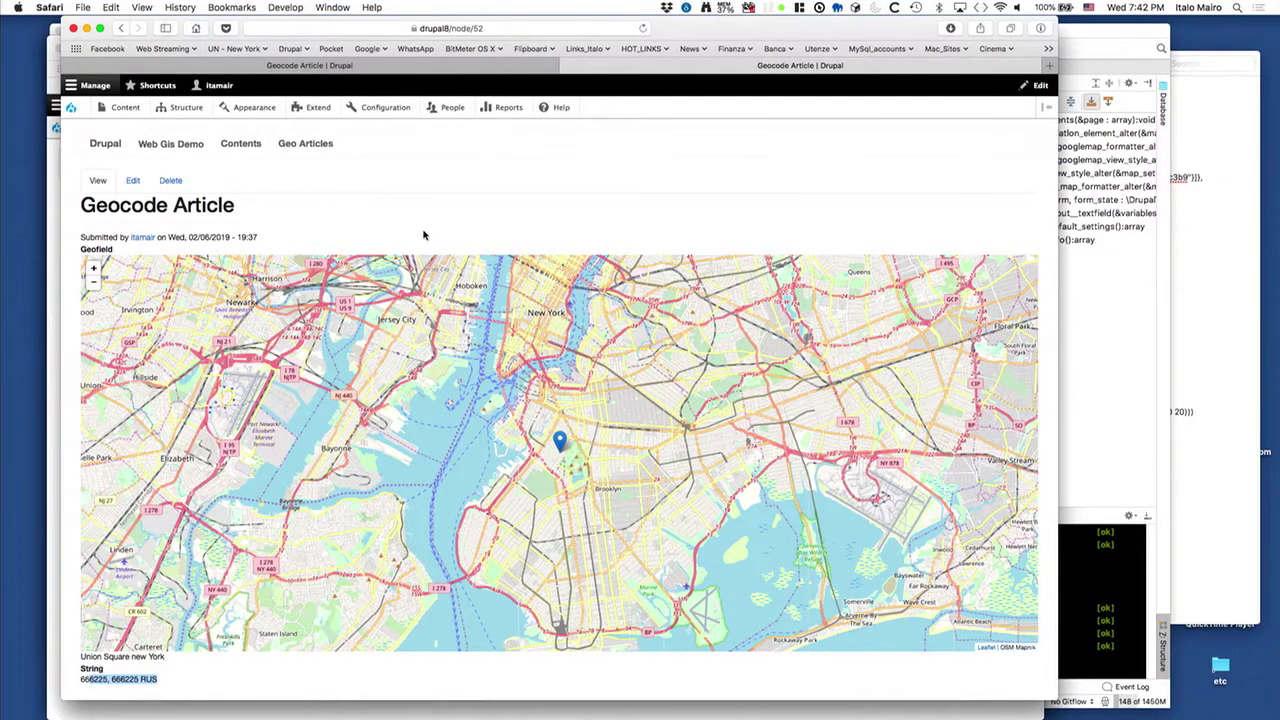
Step: View the photo IMG_6450.jpg from the desktop in Preview, close it and return to the article in Safari
key("F11")
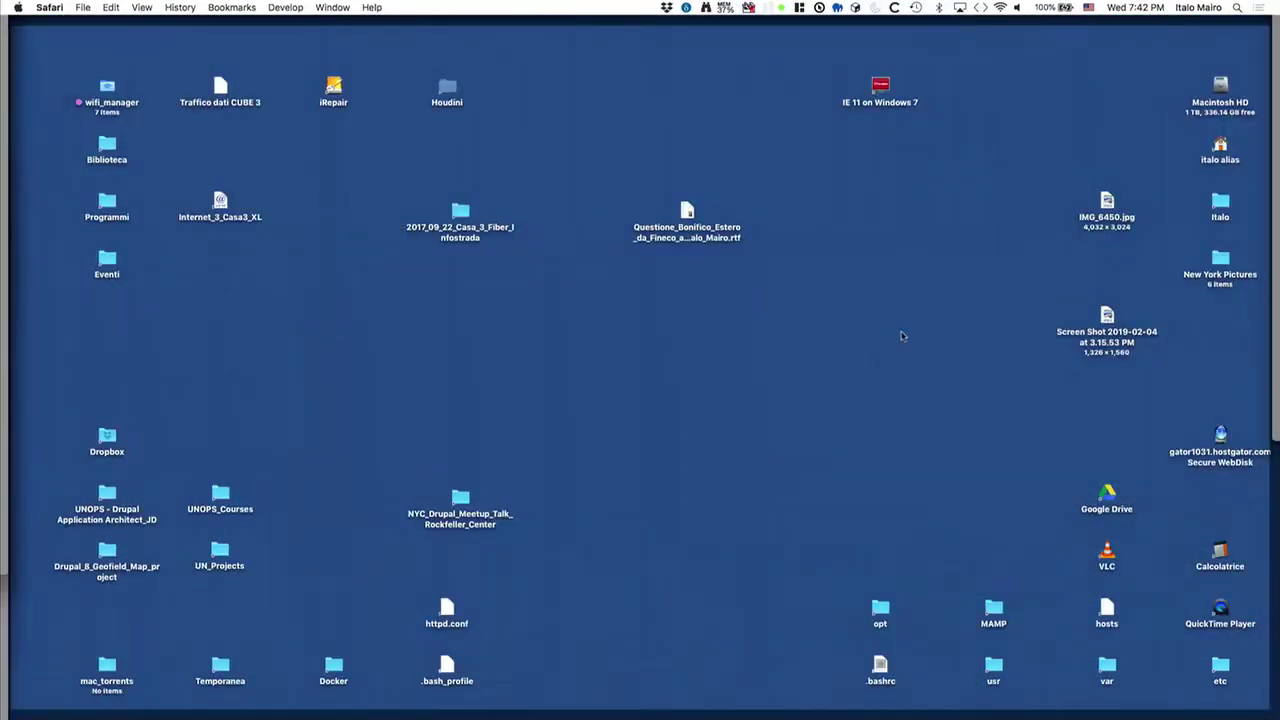
double_click(1106, 201)
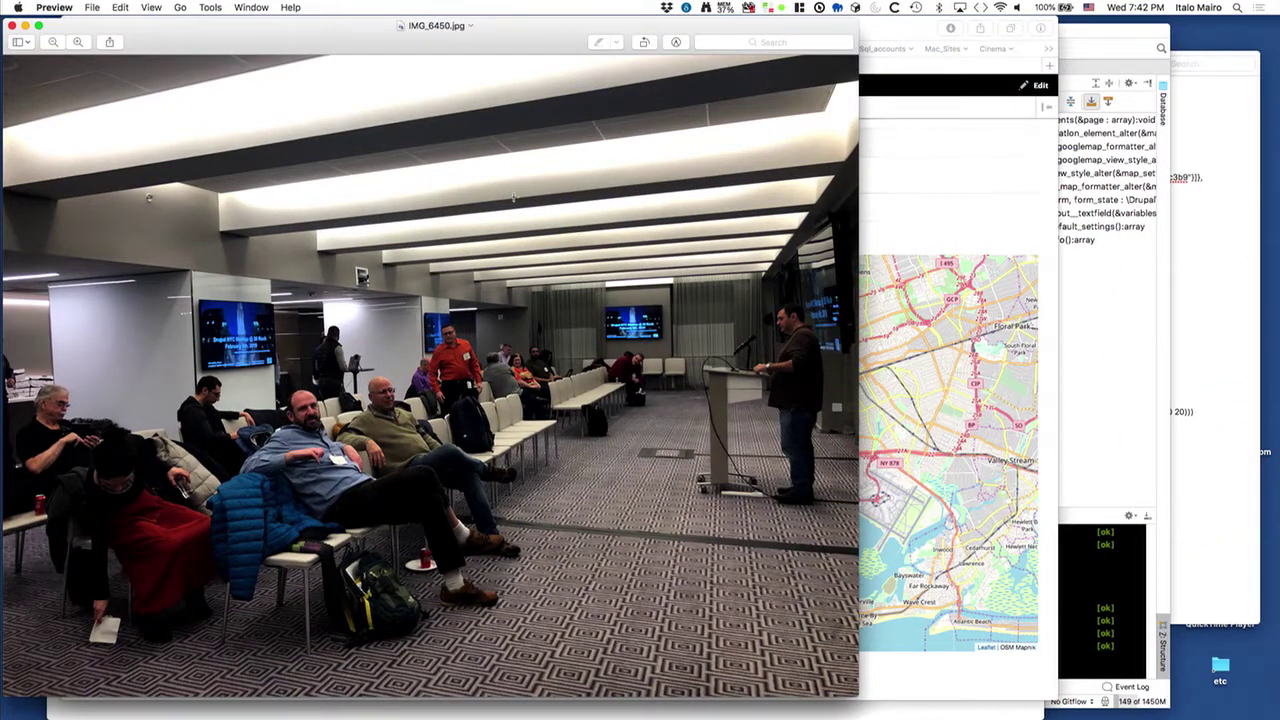
left_click(13, 26)
left_click(546, 170)
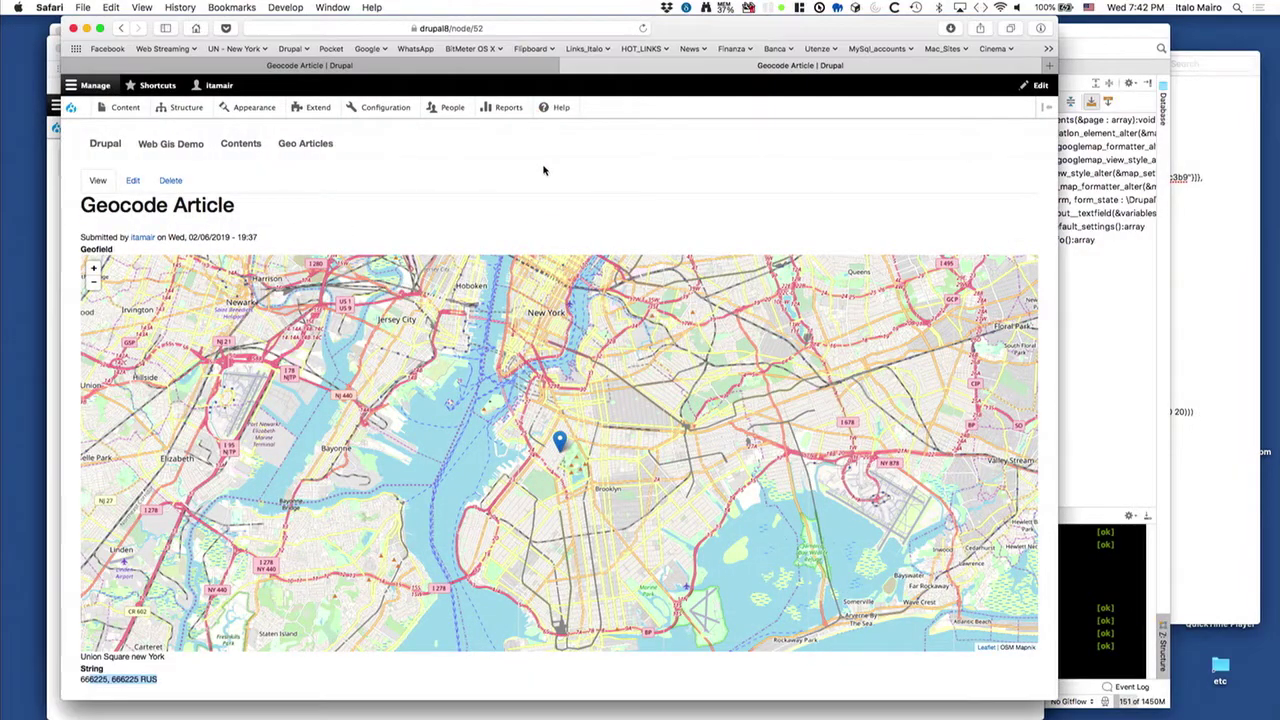
Step: Open the Geofield's settings in the Article content type and set its geocode source field to Image (field_my_image)
mouse_move(177, 120)
mouse_move(185, 200)
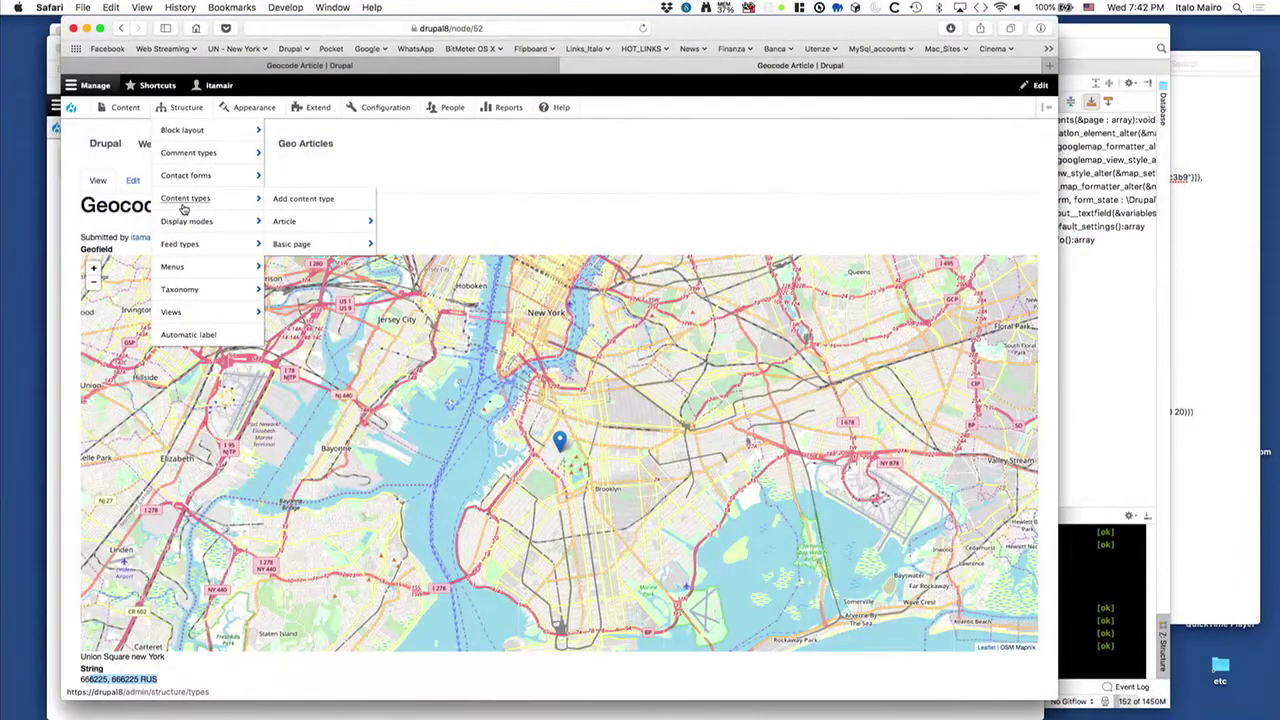
mouse_move(288, 221)
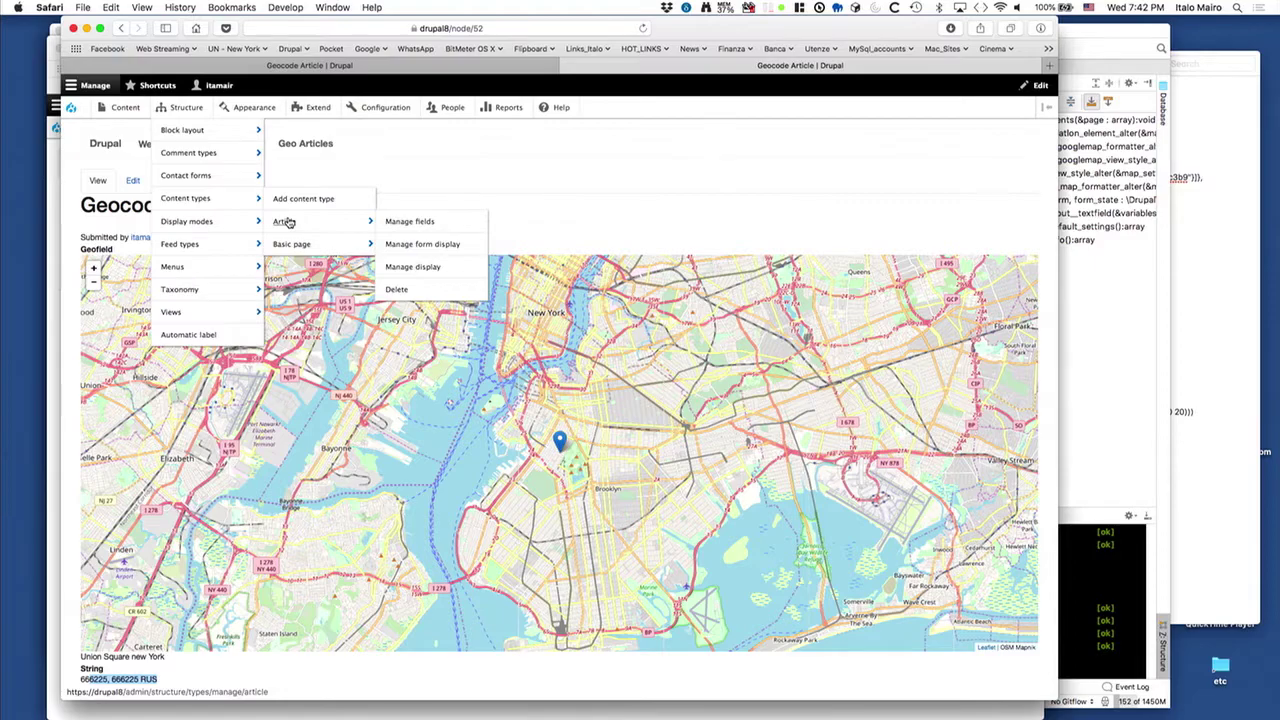
left_click(404, 222)
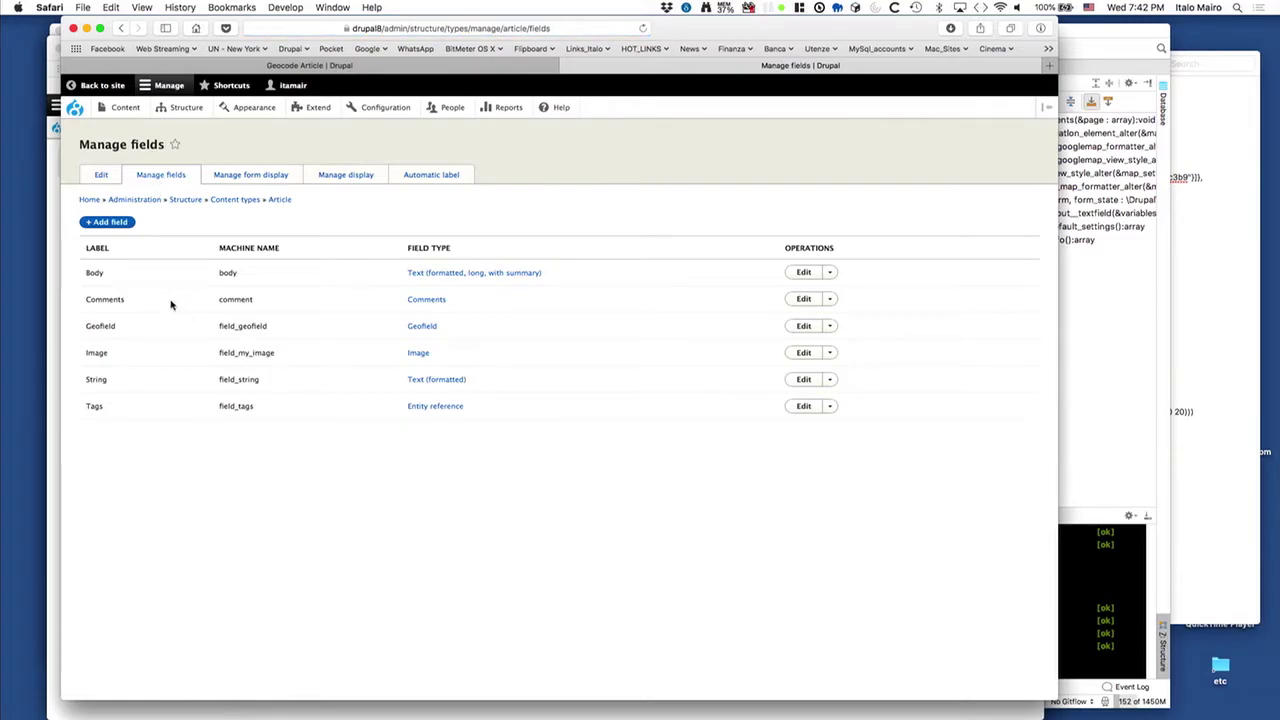
left_click(809, 335)
scroll(400, 409, "down", 15)
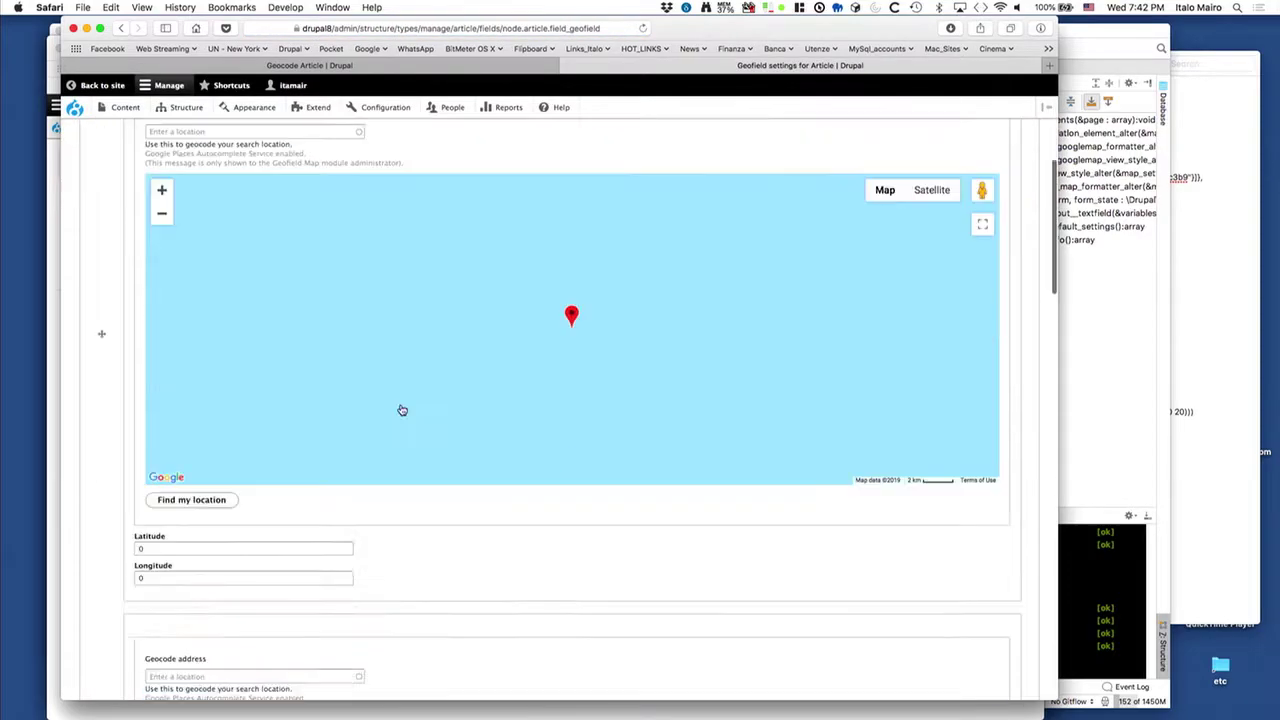
scroll(383, 407, "up", 15)
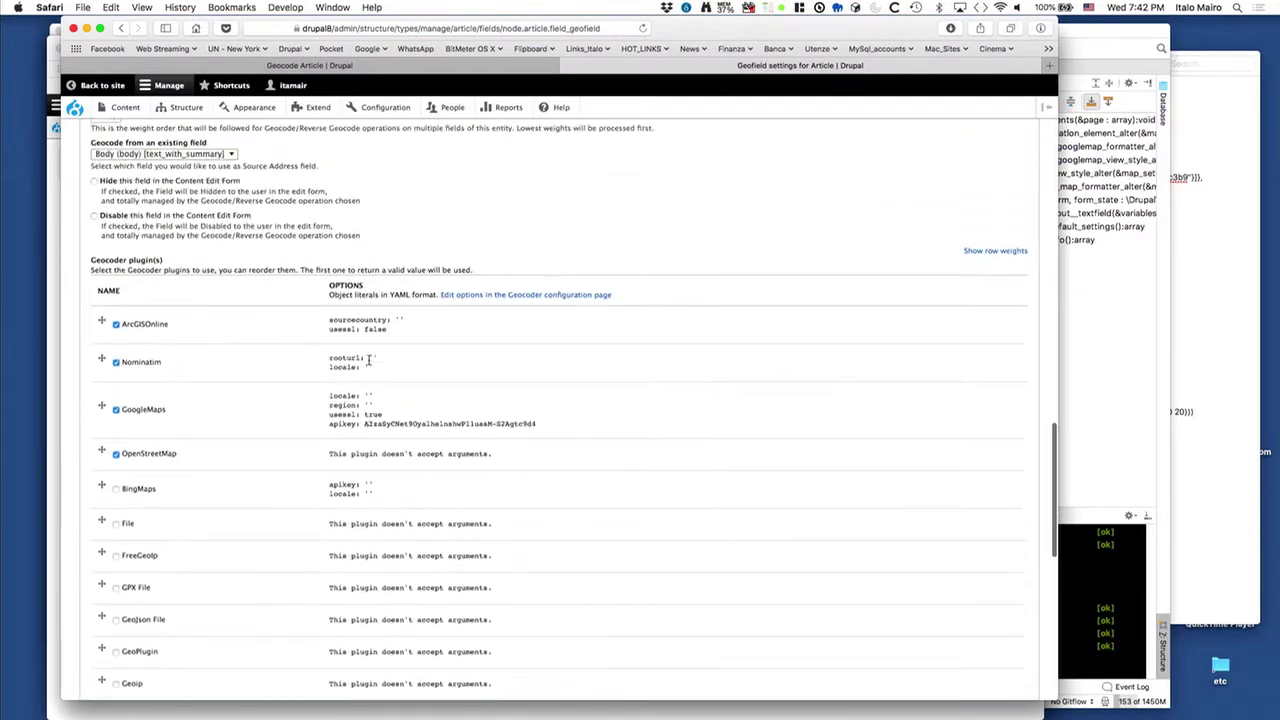
left_click(198, 240)
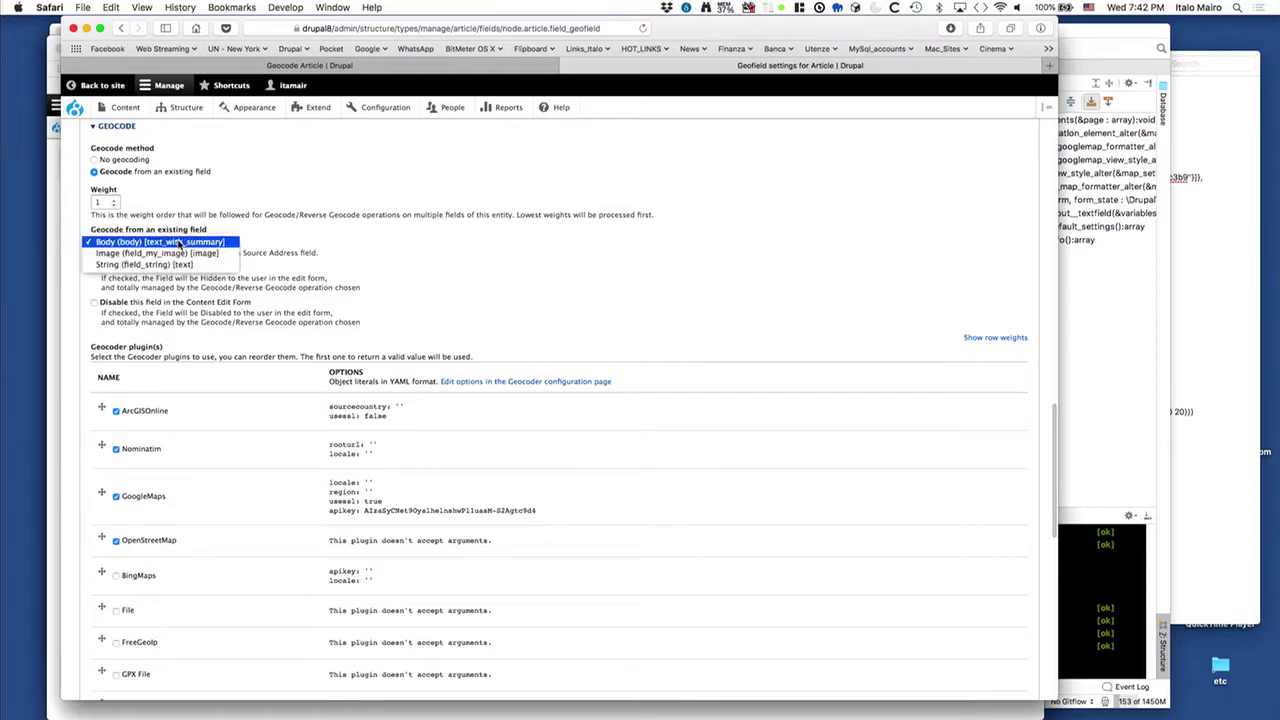
left_click(170, 252)
Step: Disable the ArcGISOnline, Nominatim, GoogleMaps and OpenStreetMap geocoder plugins, enable only File, and save the Geofield settings
scroll(425, 273, "down", 3)
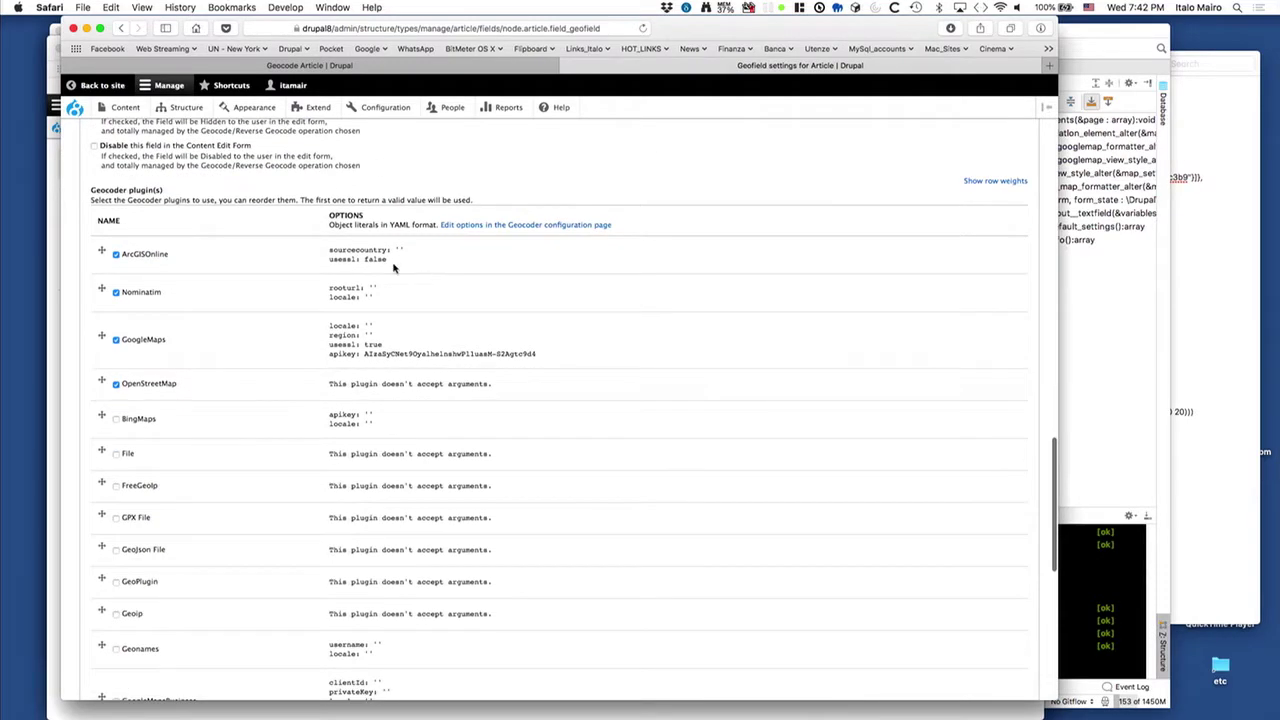
left_click(138, 253)
left_click(140, 292)
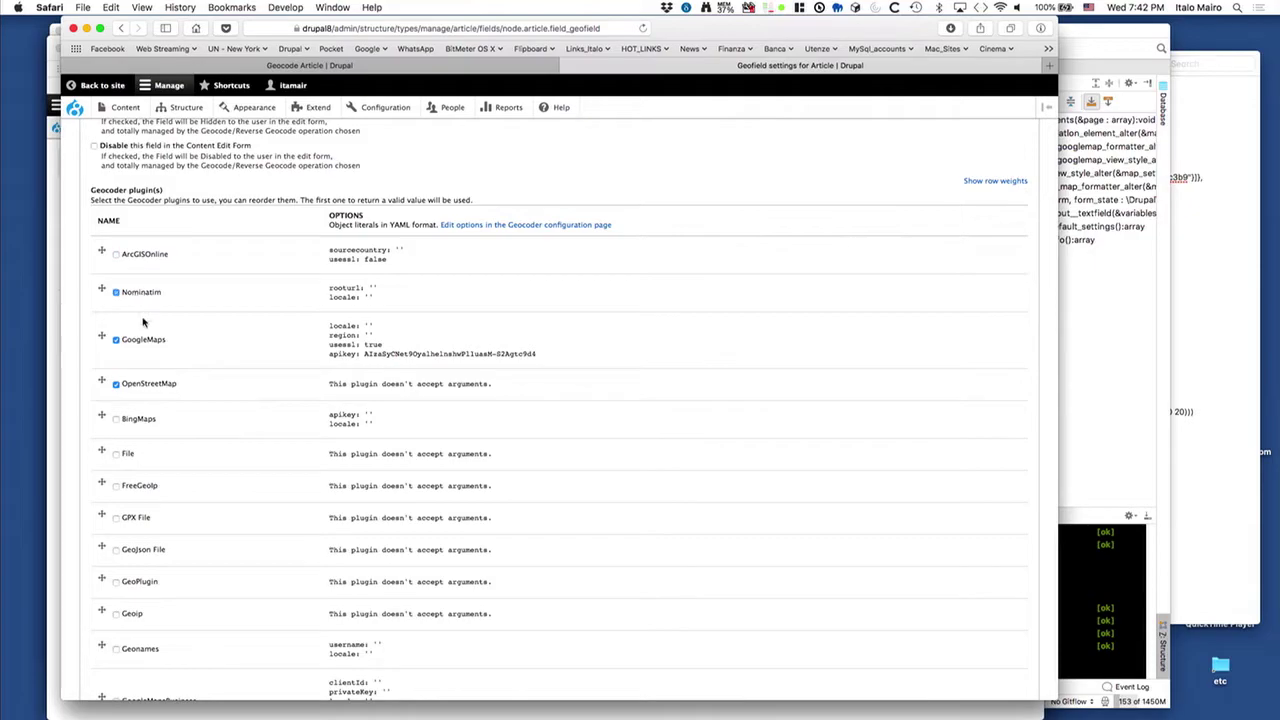
left_click(143, 340)
left_click(134, 385)
left_click(126, 459)
scroll(300, 500, "down", 10)
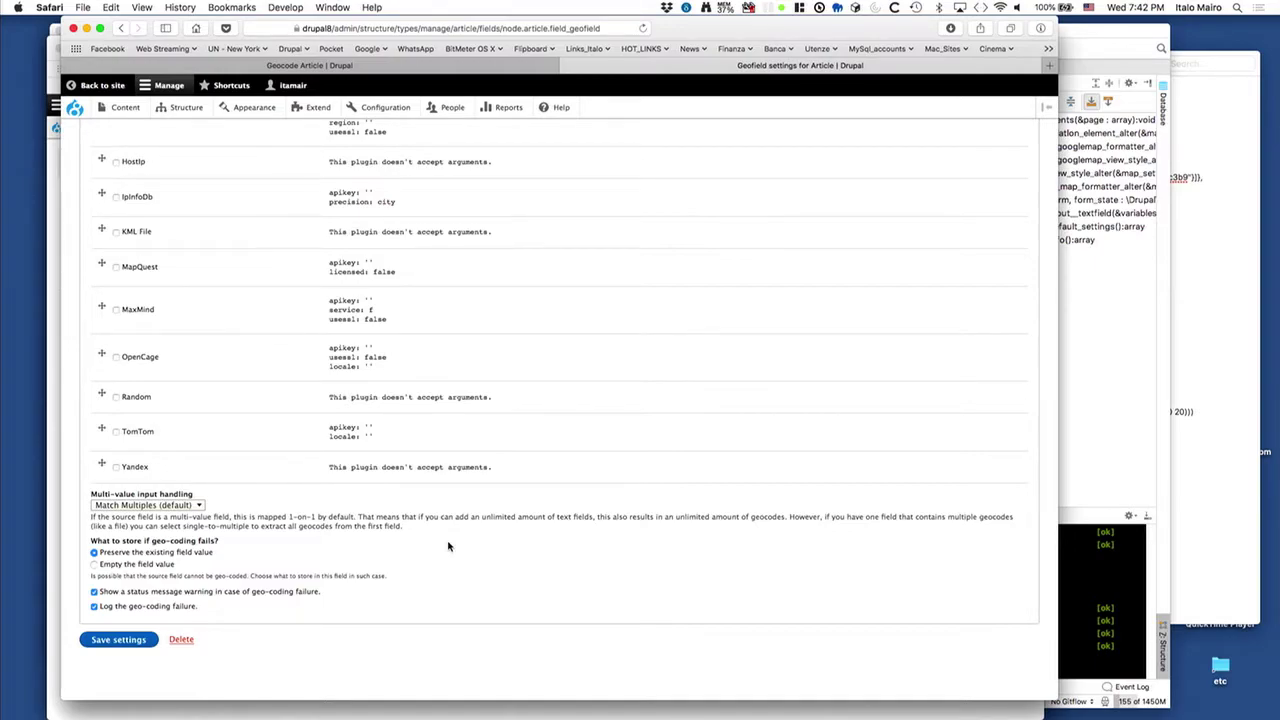
left_click(125, 640)
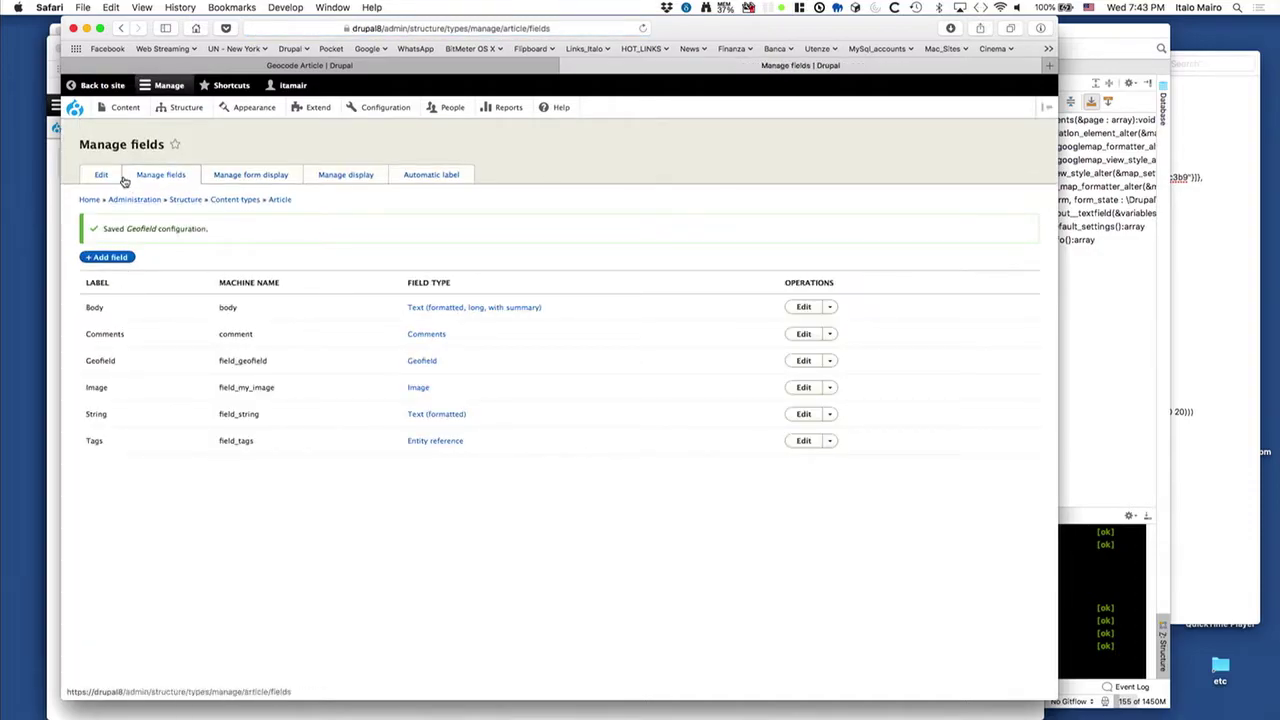
Step: Start a new Article and title it Geo Image
mouse_move(132, 113)
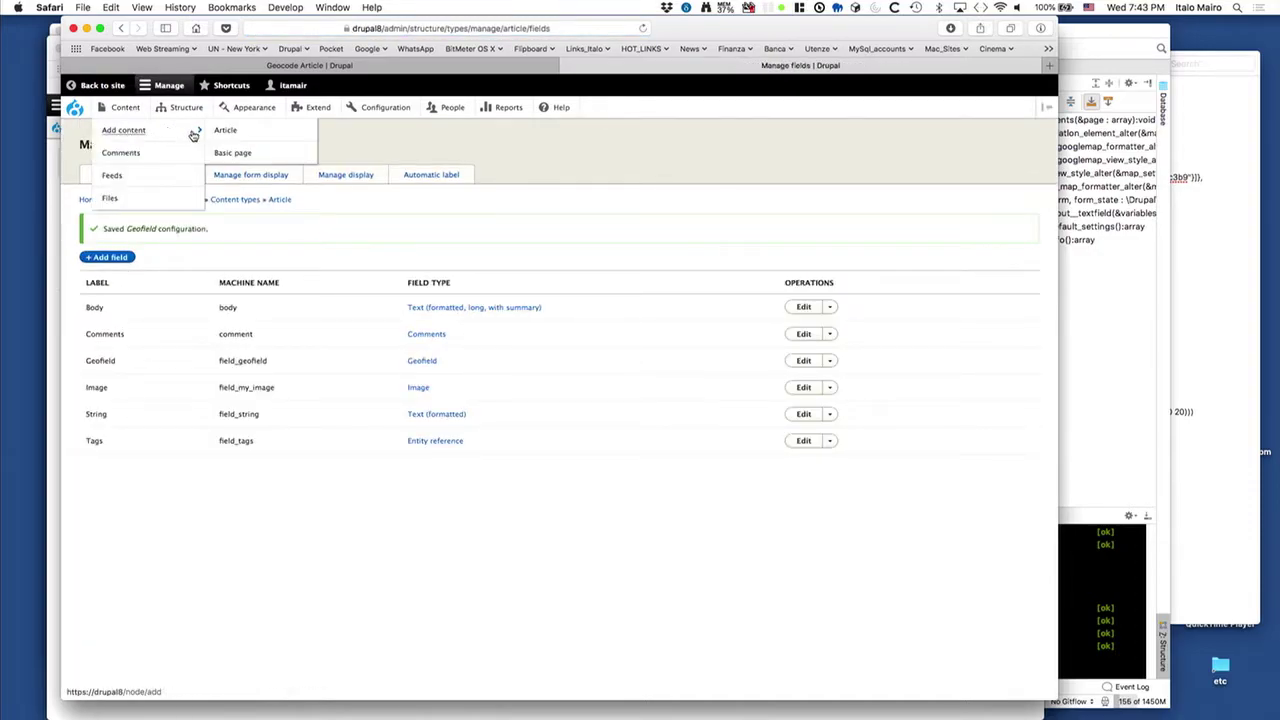
left_click(220, 134)
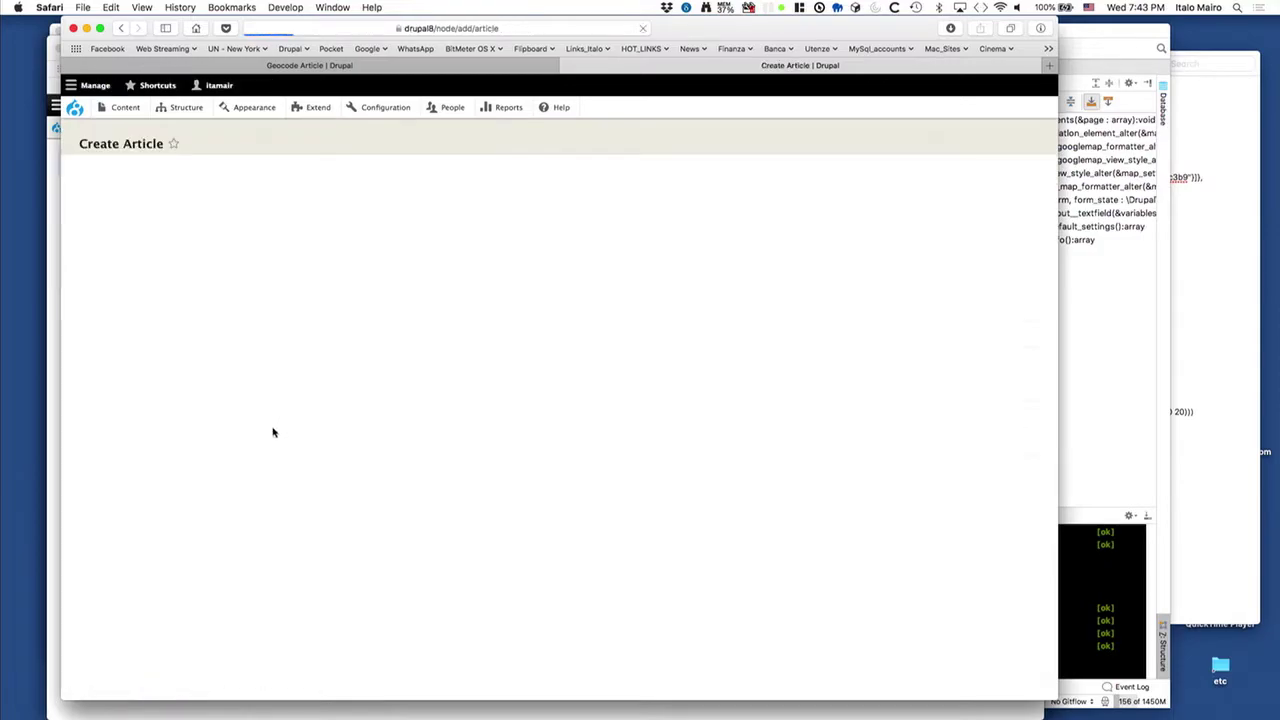
left_click(224, 206)
type("Geo Image")
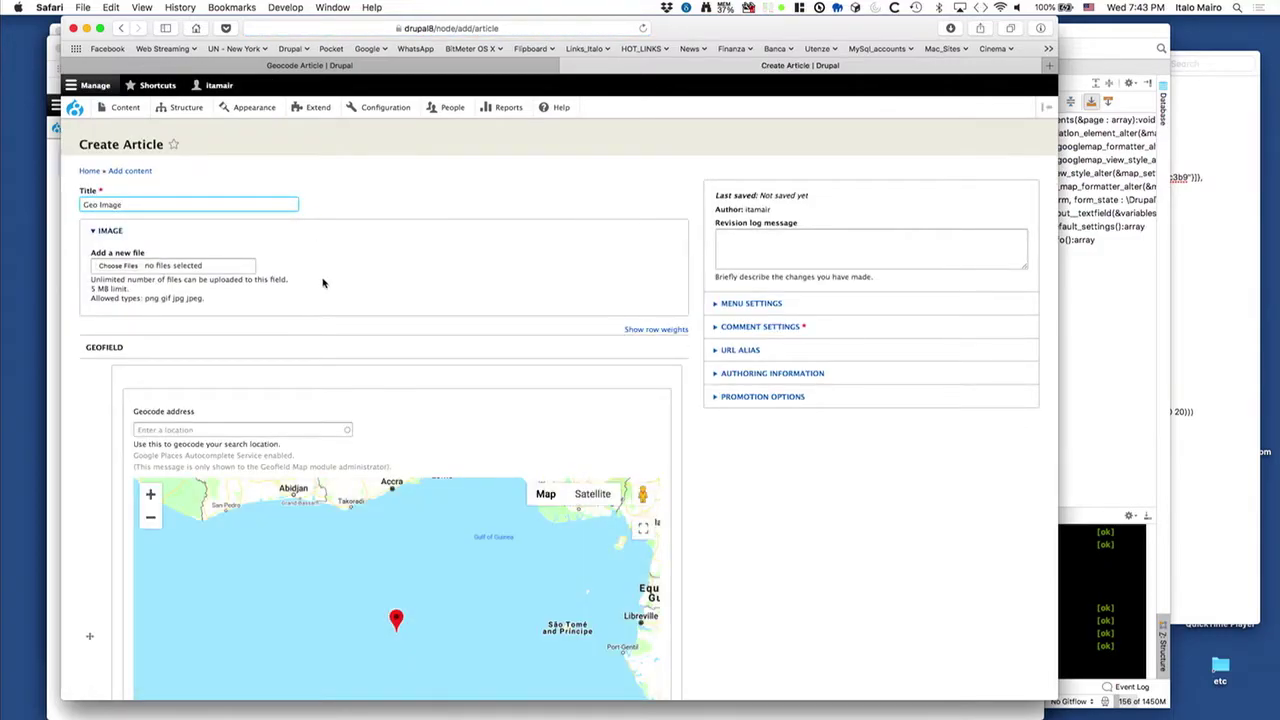
type("s")
key("Return")
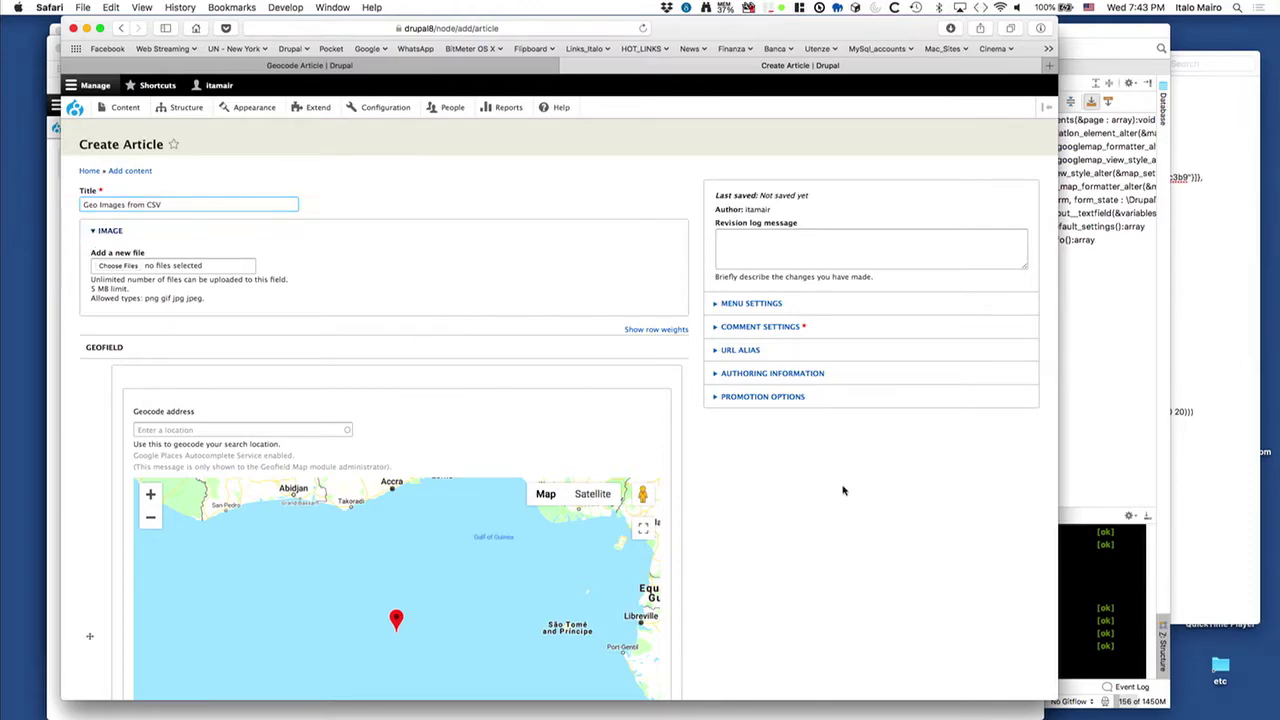
left_click_drag(227, 207, 120, 205)
key("BackSpace")
left_click(720, 472)
Step: Upload the photo IMG_6450.jpg from the Desktop to the Image field and save the article
left_click(125, 265)
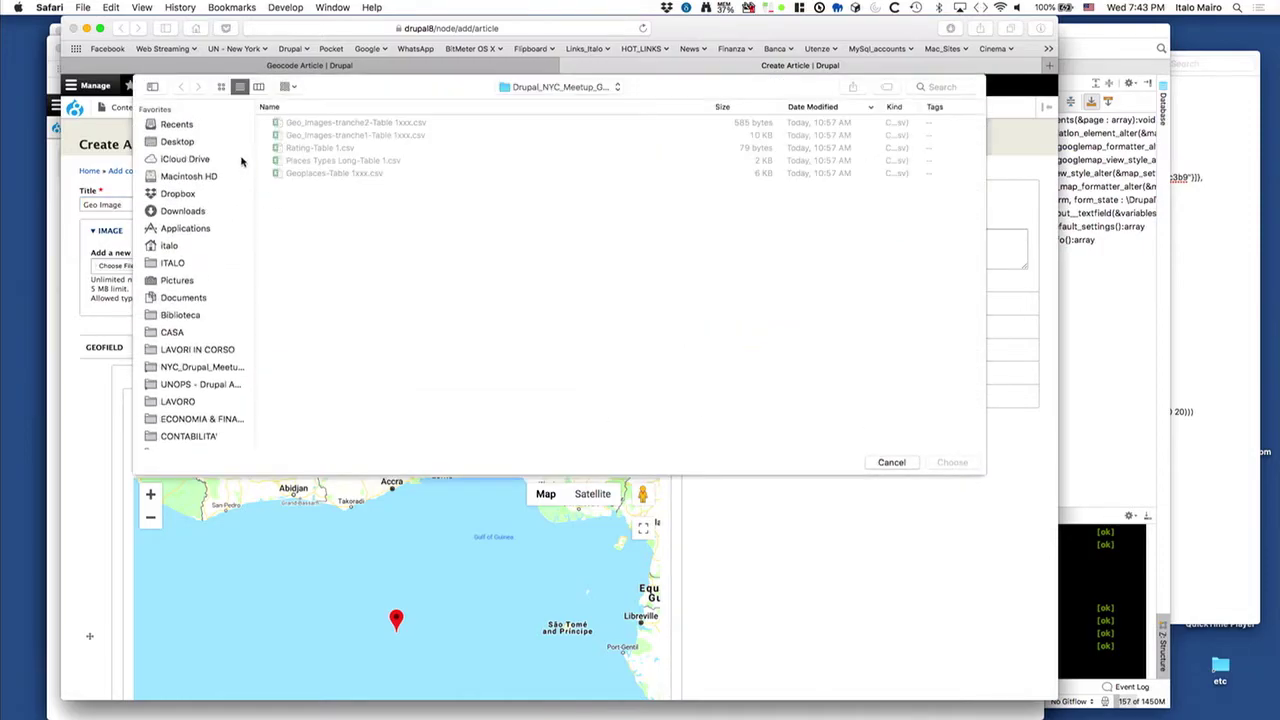
left_click(186, 247)
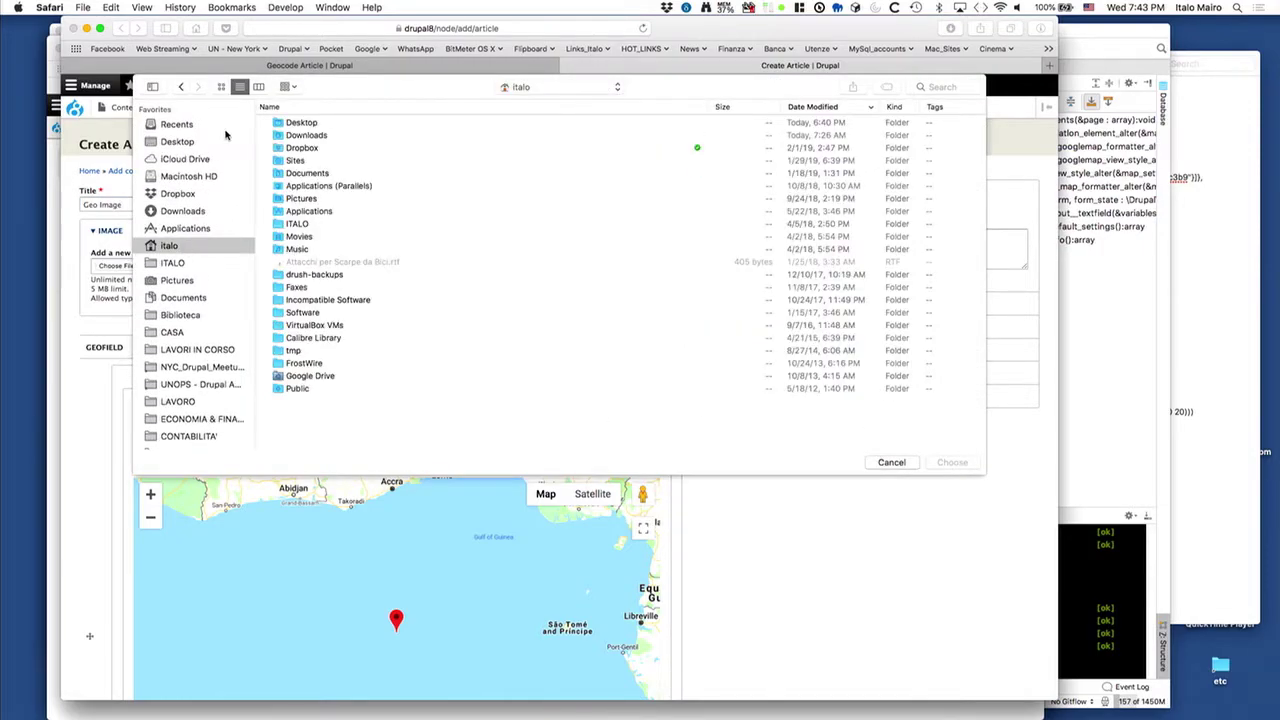
left_click(186, 144)
left_click(312, 123)
left_click(952, 462)
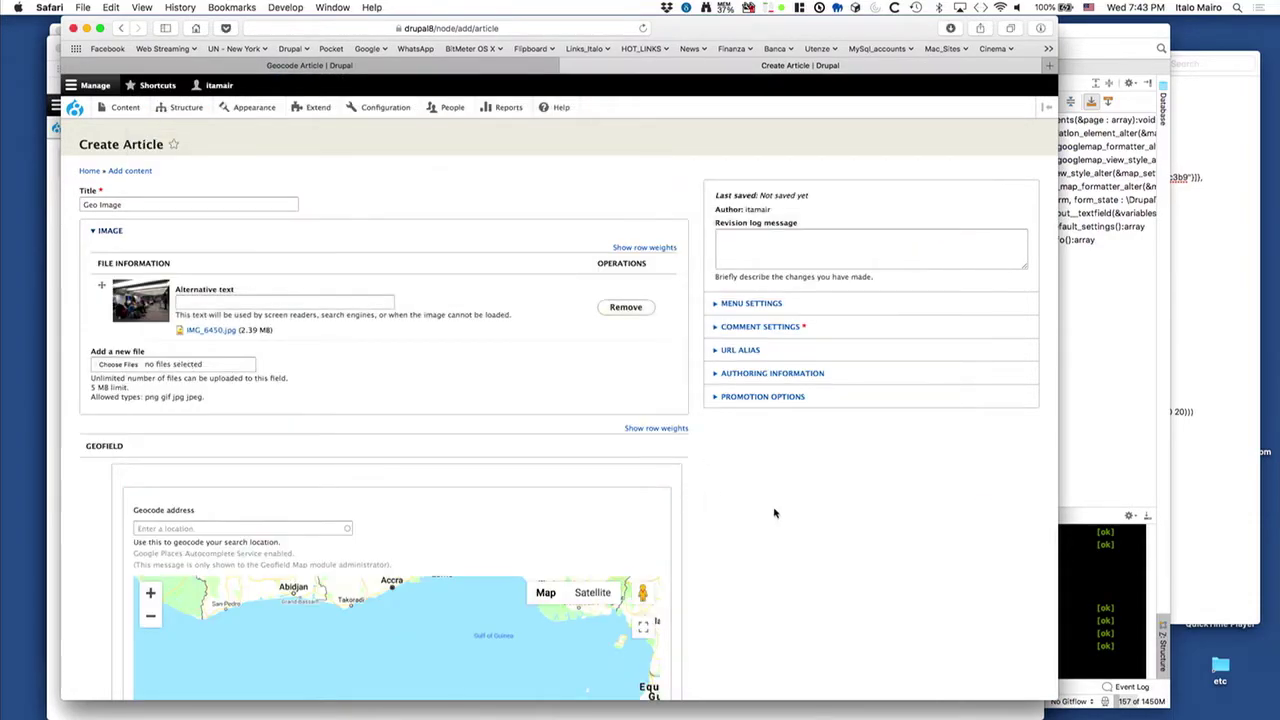
scroll(773, 513, "down", 10)
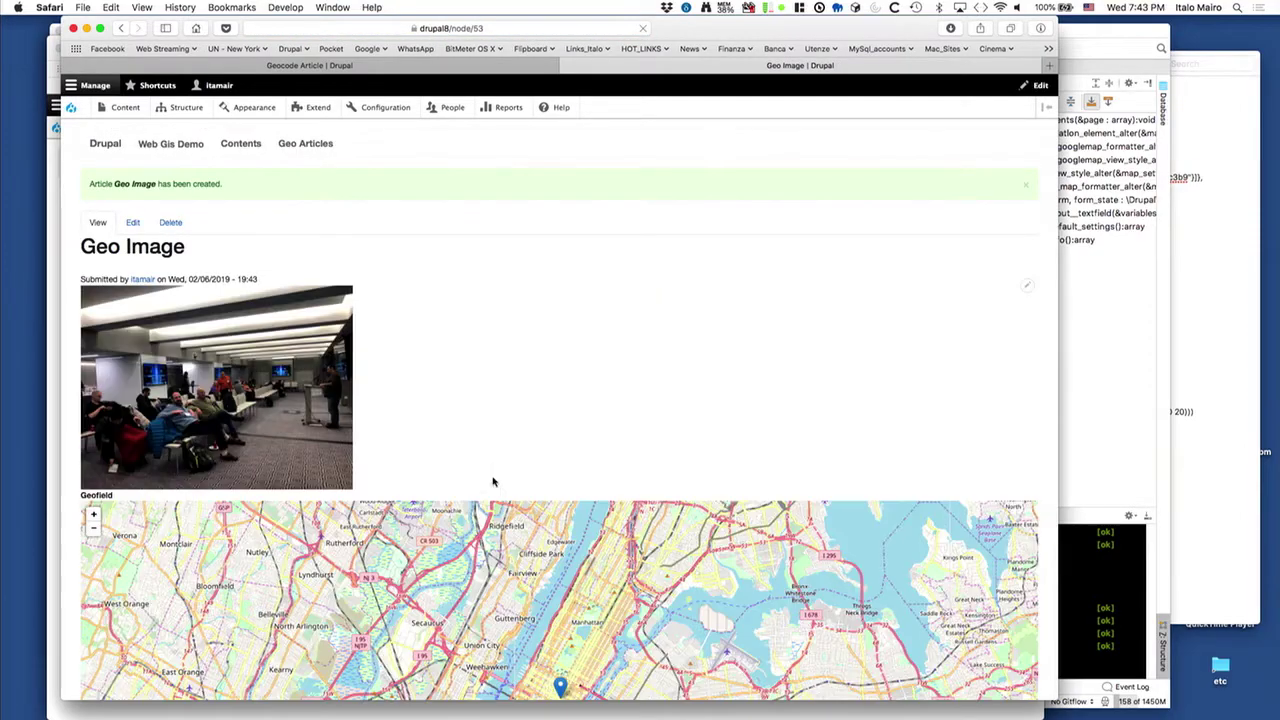
Step: Examine the geocoded marker's location at street level on the Geo Image article's map, and its String value
scroll(915, 312, "down", 5)
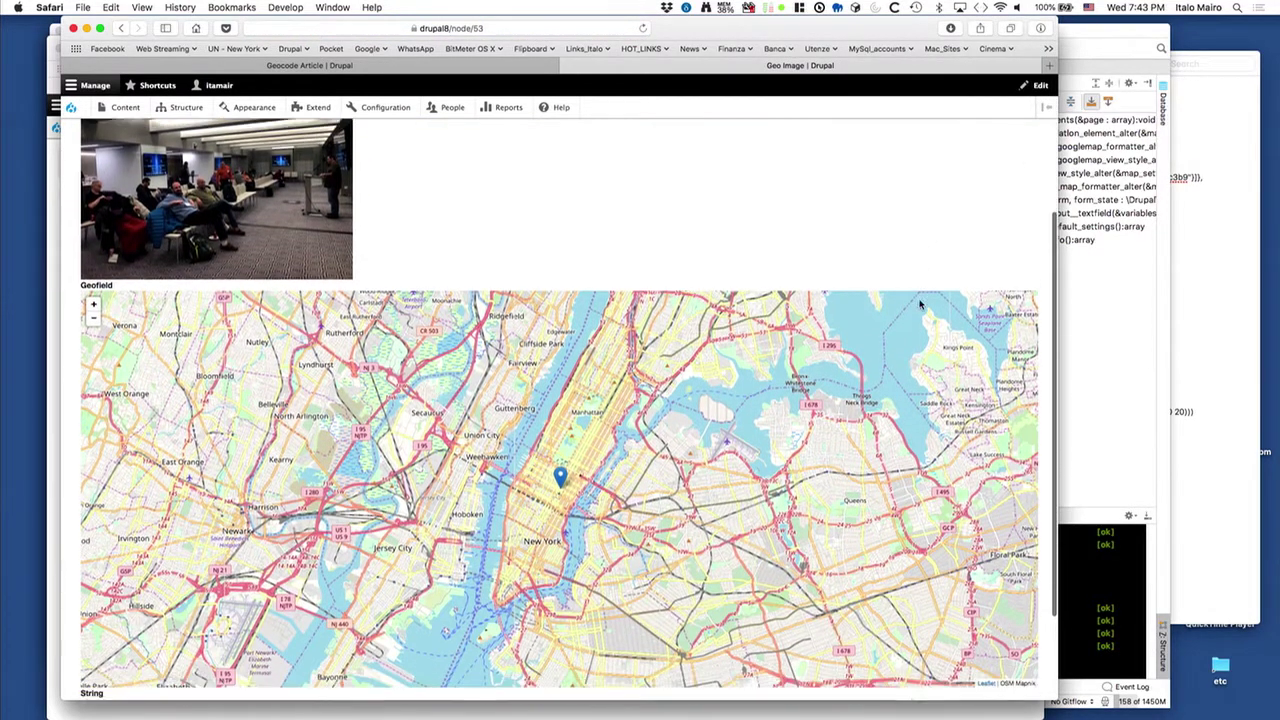
scroll(921, 305, "down", 3)
scroll(569, 372, "up", 2)
scroll(569, 372, "up", 3)
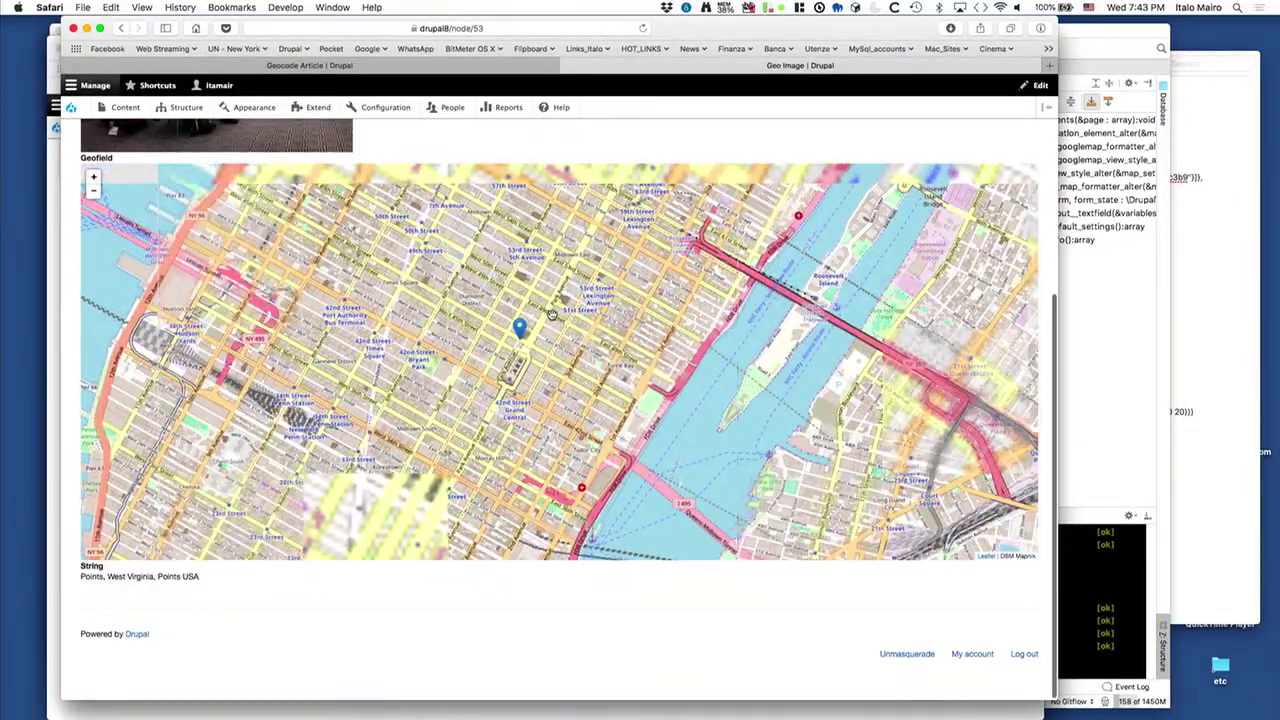
scroll(551, 315, "up", 3)
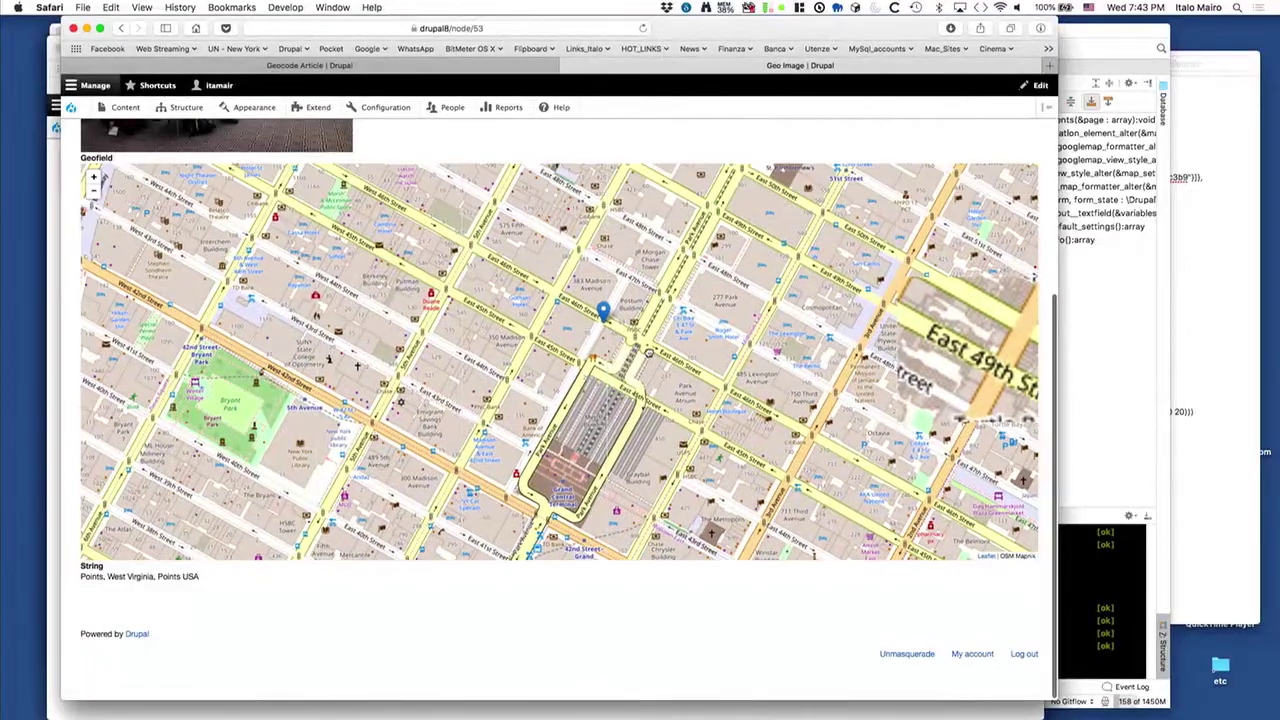
scroll(606, 336, "up", 3)
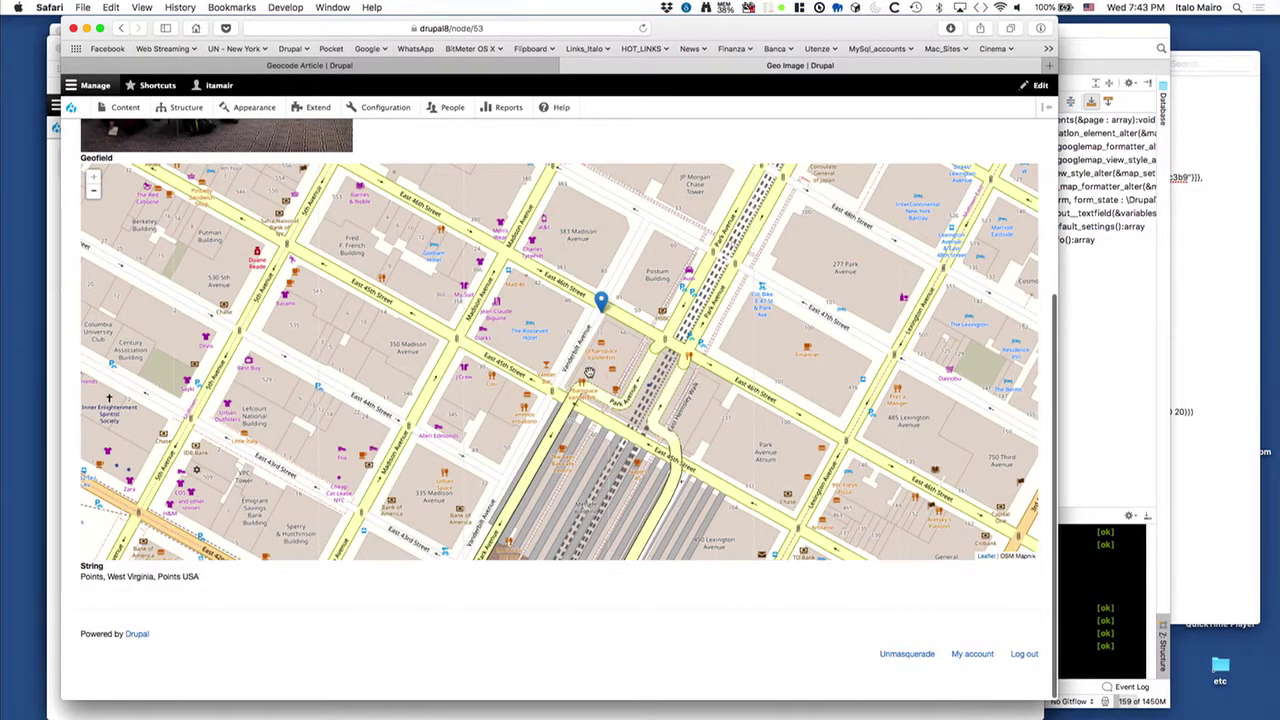
scroll(611, 338, "down", 3)
scroll(611, 338, "down", 1)
left_click_drag(626, 258, 651, 355)
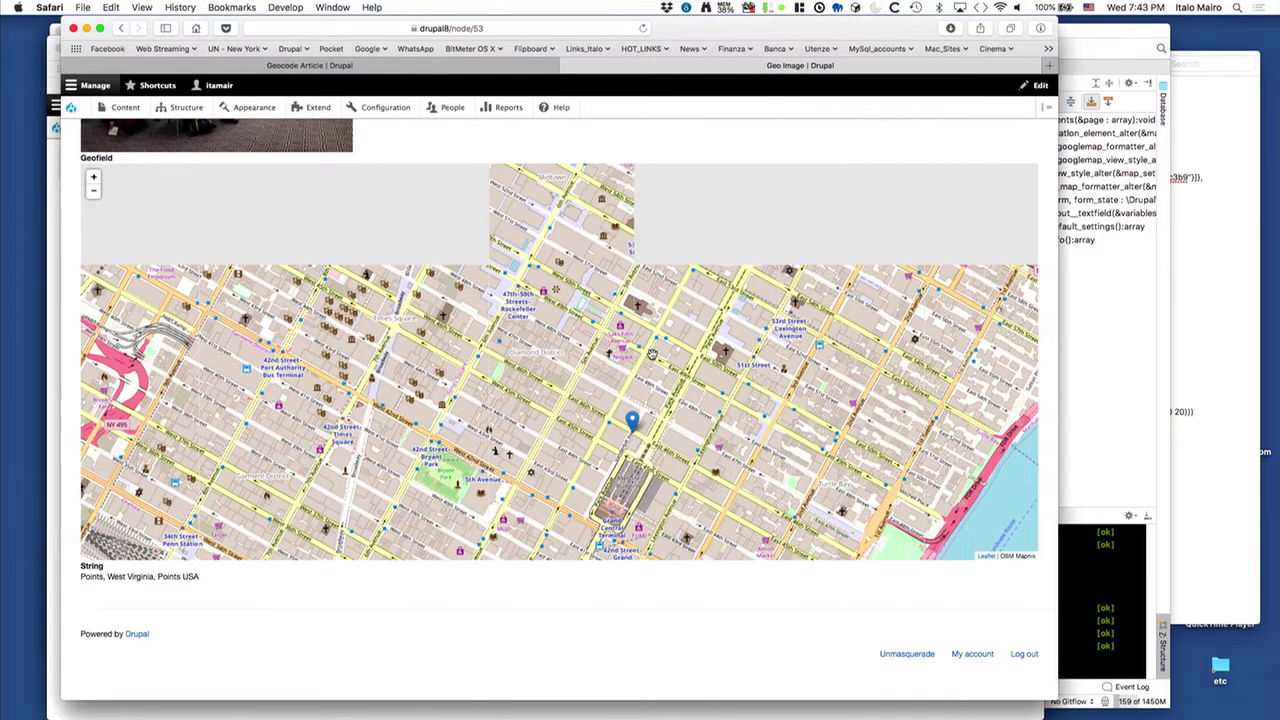
scroll(411, 134, "up", 5)
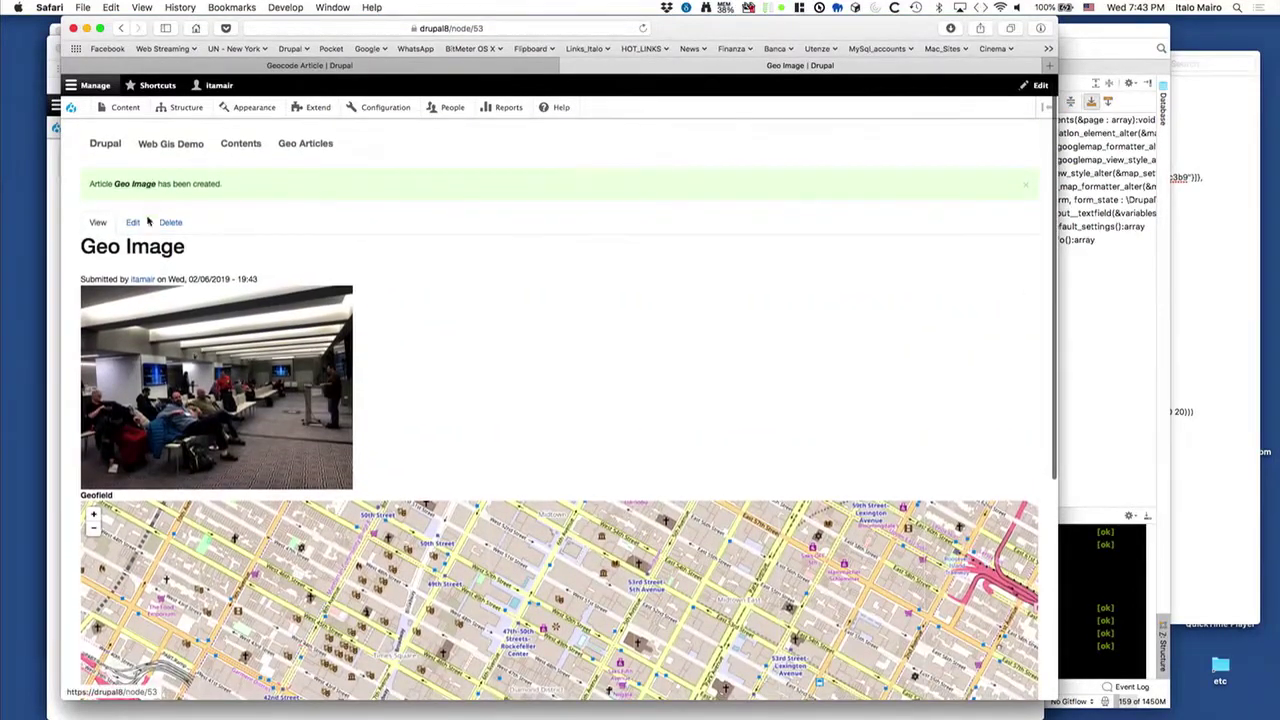
Step: Edit the Geo Image article, move its Geofield marker slightly north in Manhattan and save the article
left_click(134, 222)
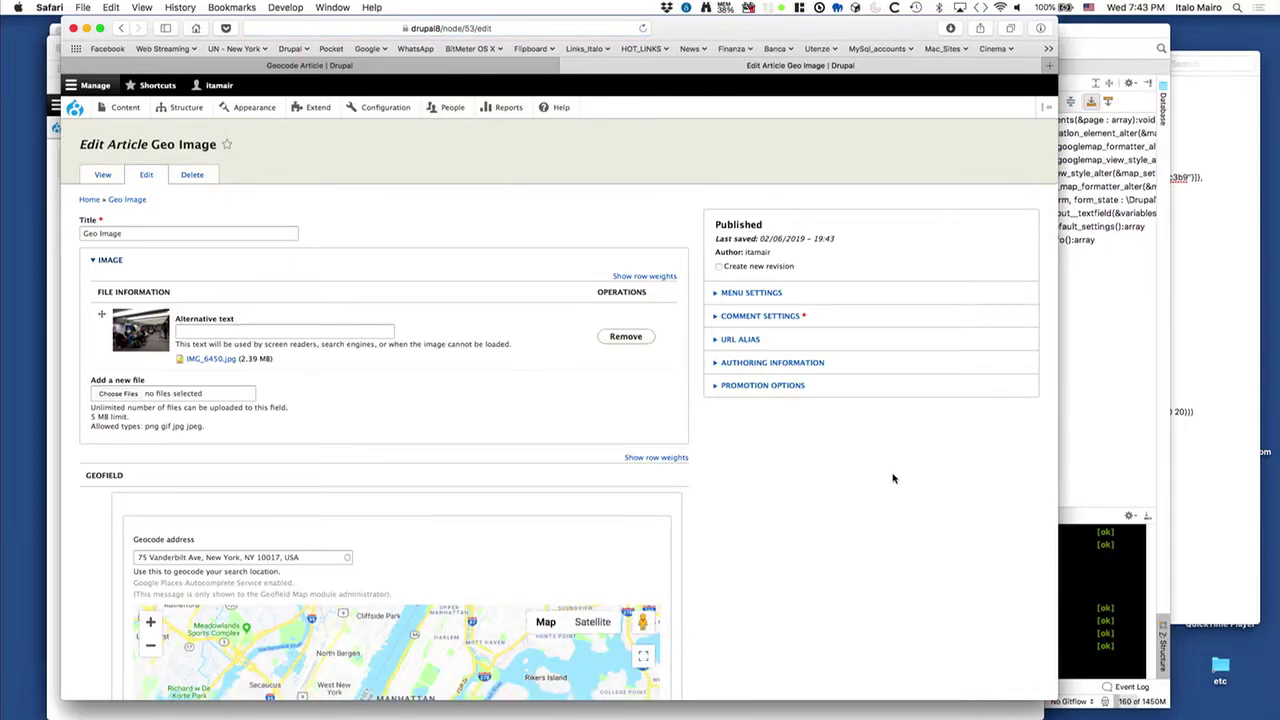
scroll(893, 488, "down", 5)
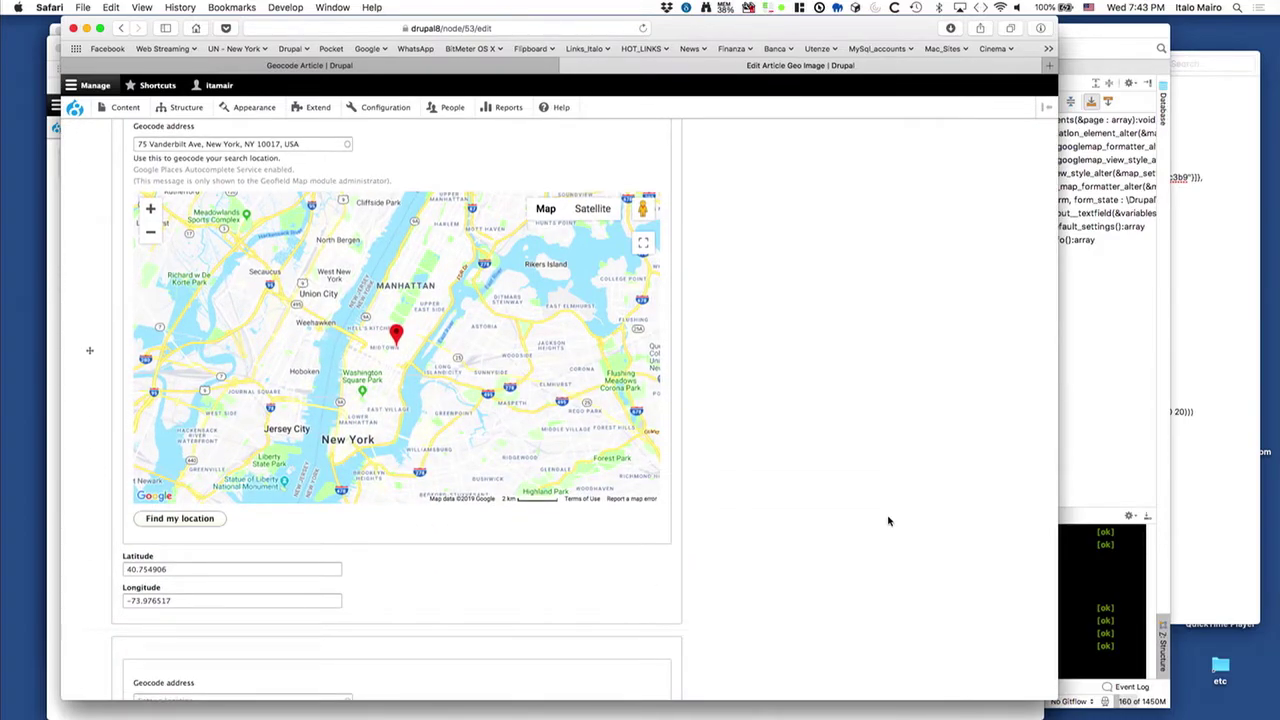
left_click_drag(396, 334, 394, 323)
scroll(724, 332, "down", 15)
left_click(95, 641)
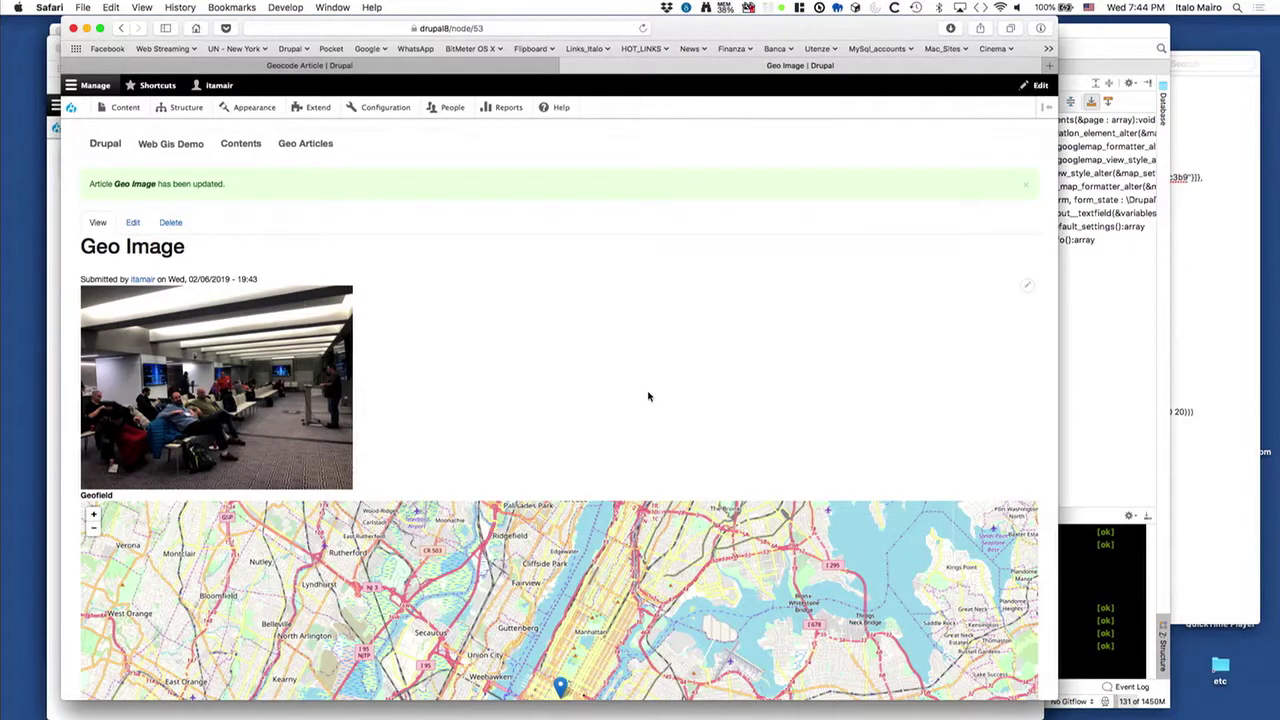
Step: Switch to Keynote and play the presentation from the Geocoder module slide
key("super+Tab")
key("super+Tab")
key("super+Tab")
key("super+Tab")
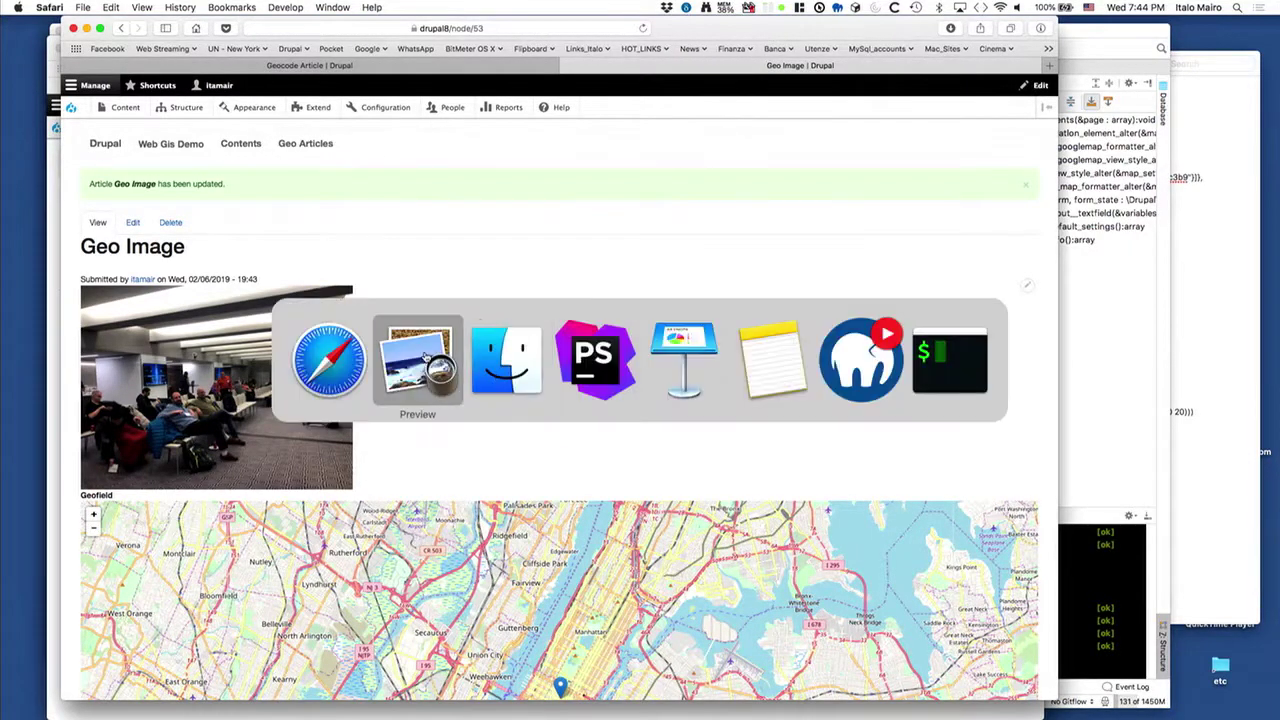
left_click(676, 354)
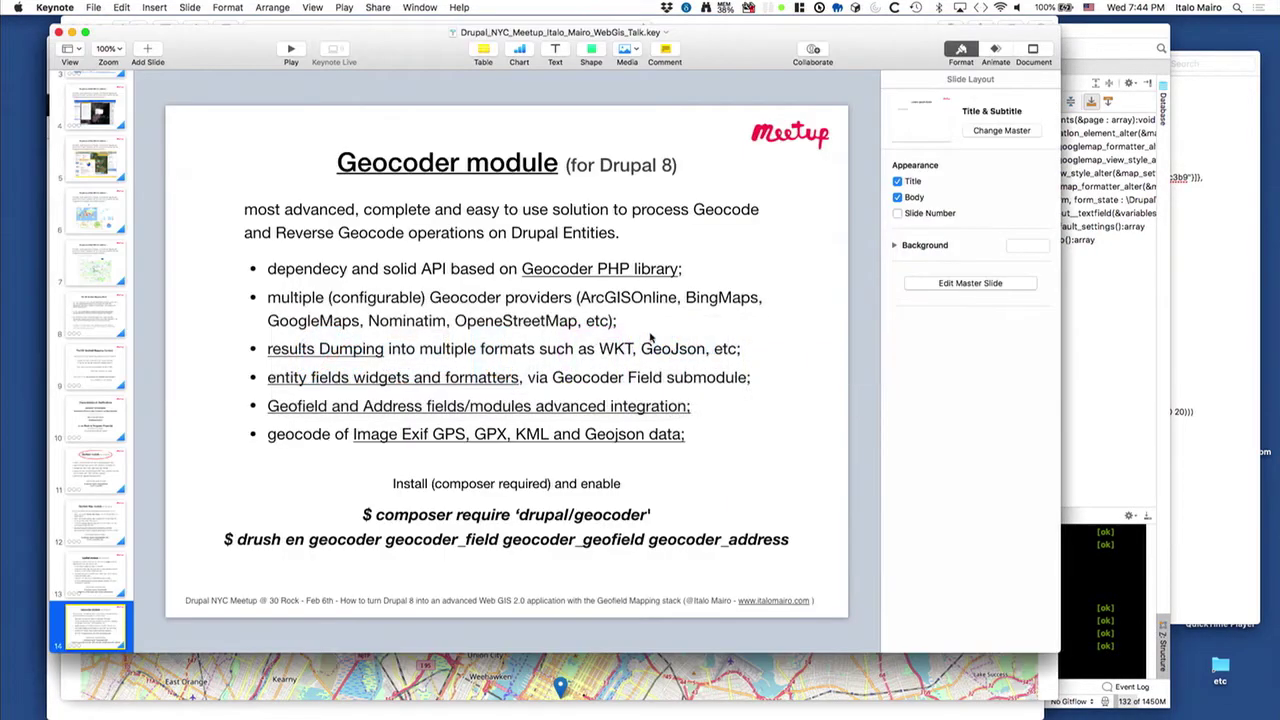
left_click(291, 50)
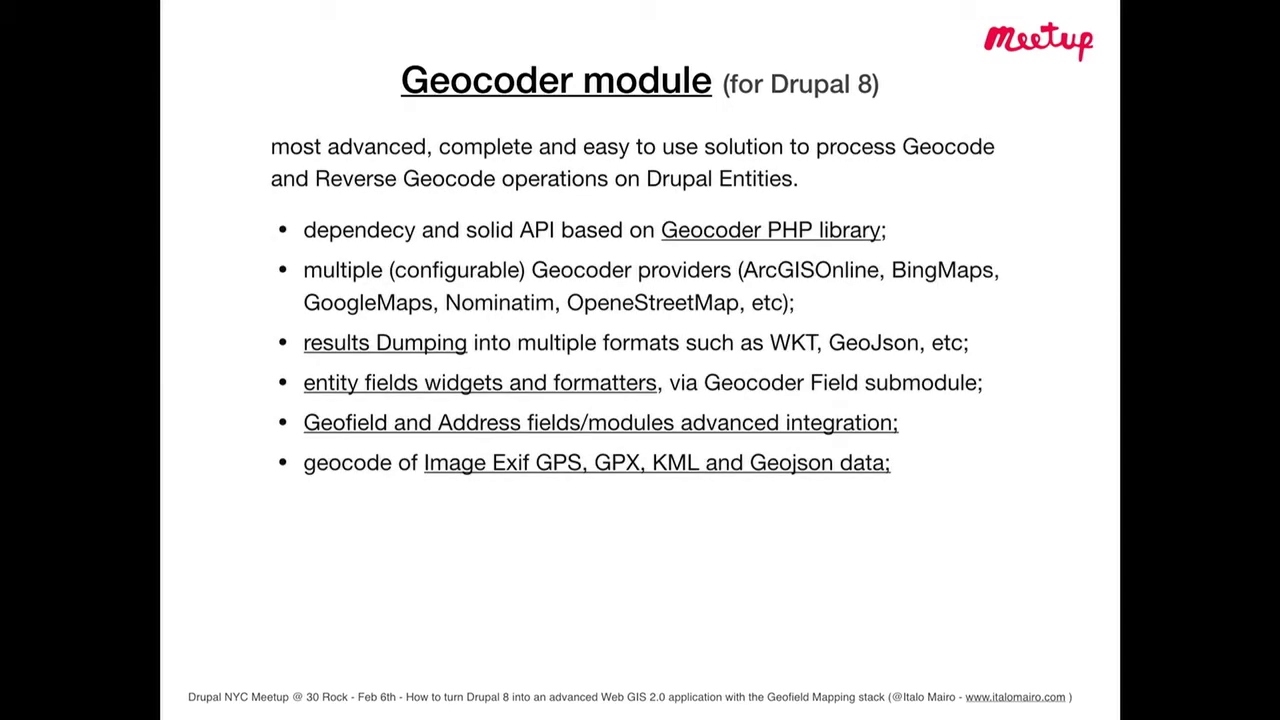
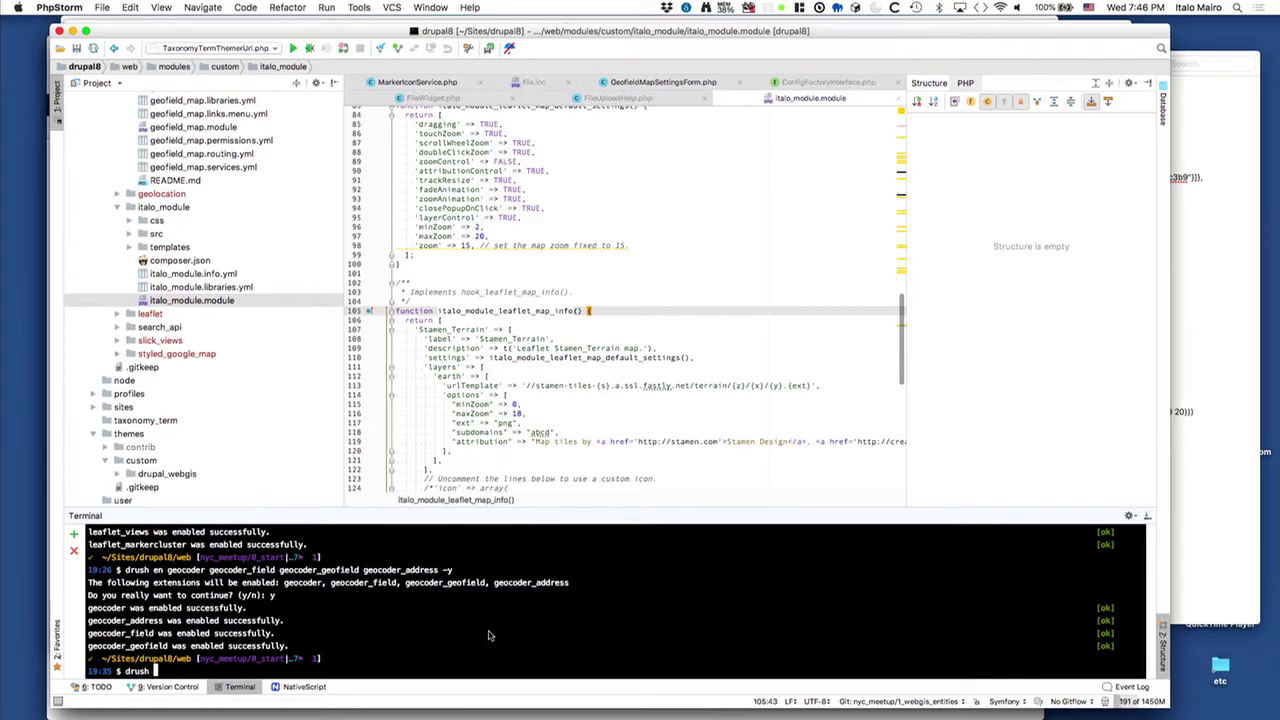
type("cim")
key("BackSpace")
key("BackSpace")
key("BackSpace")
key("BackSpace")
key("BackSpace")
key("BackSpace")
key("BackSpace")
key("BackSpace")
key("BackSpace")
Step: Copy the command drush delete-all-entity node from the NYC MEETUP note in Notes and return to the PhpStorm terminal
key("super+Tab")
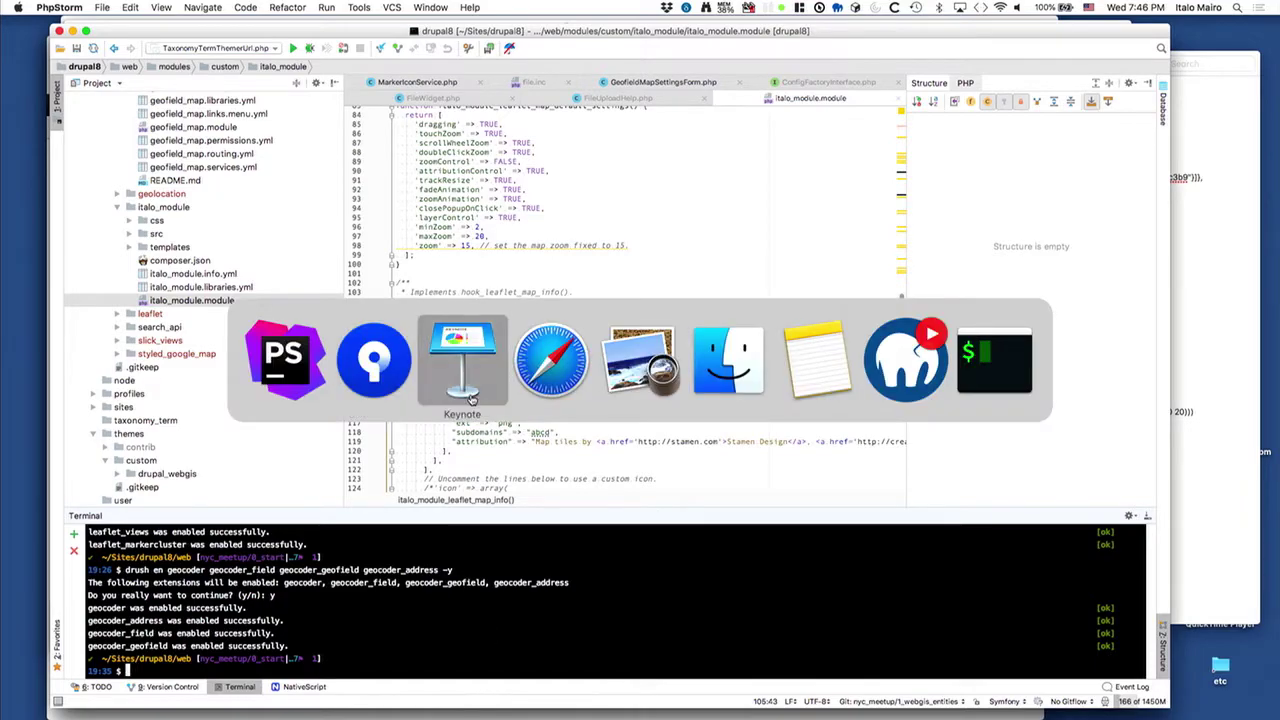
left_click(817, 360)
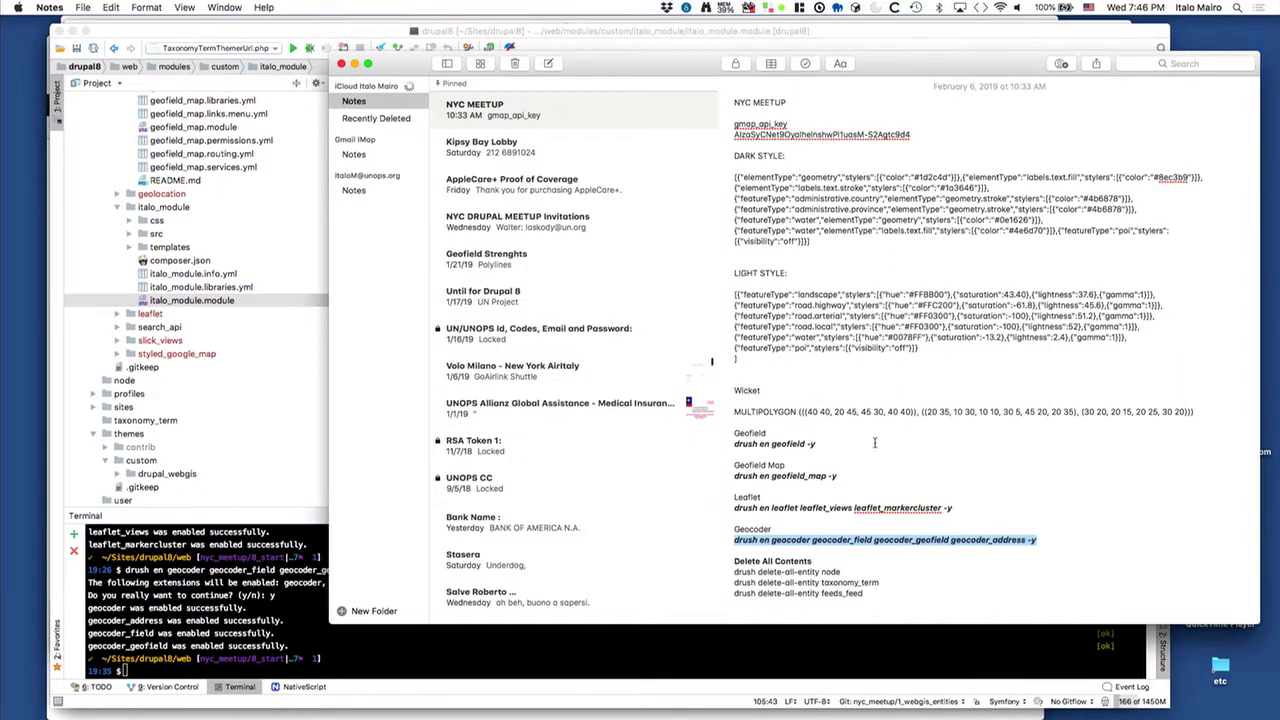
left_click_drag(857, 568, 736, 572)
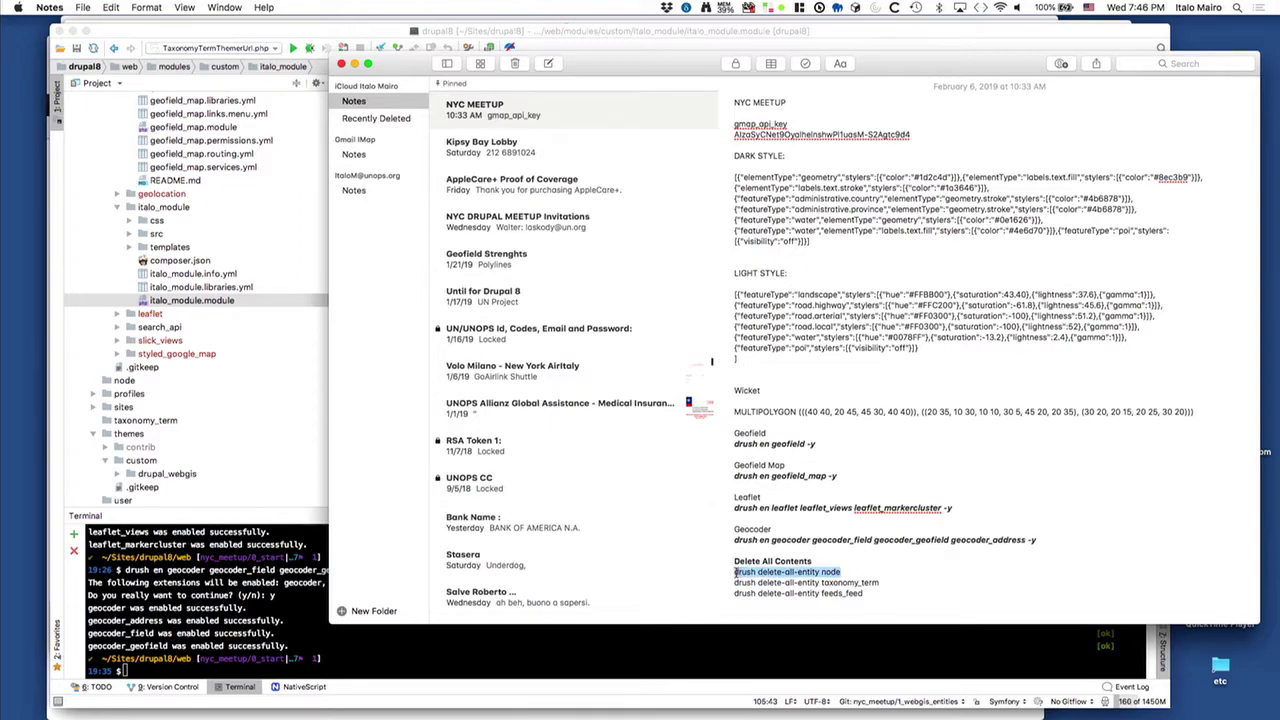
key("super+c")
left_click(660, 660)
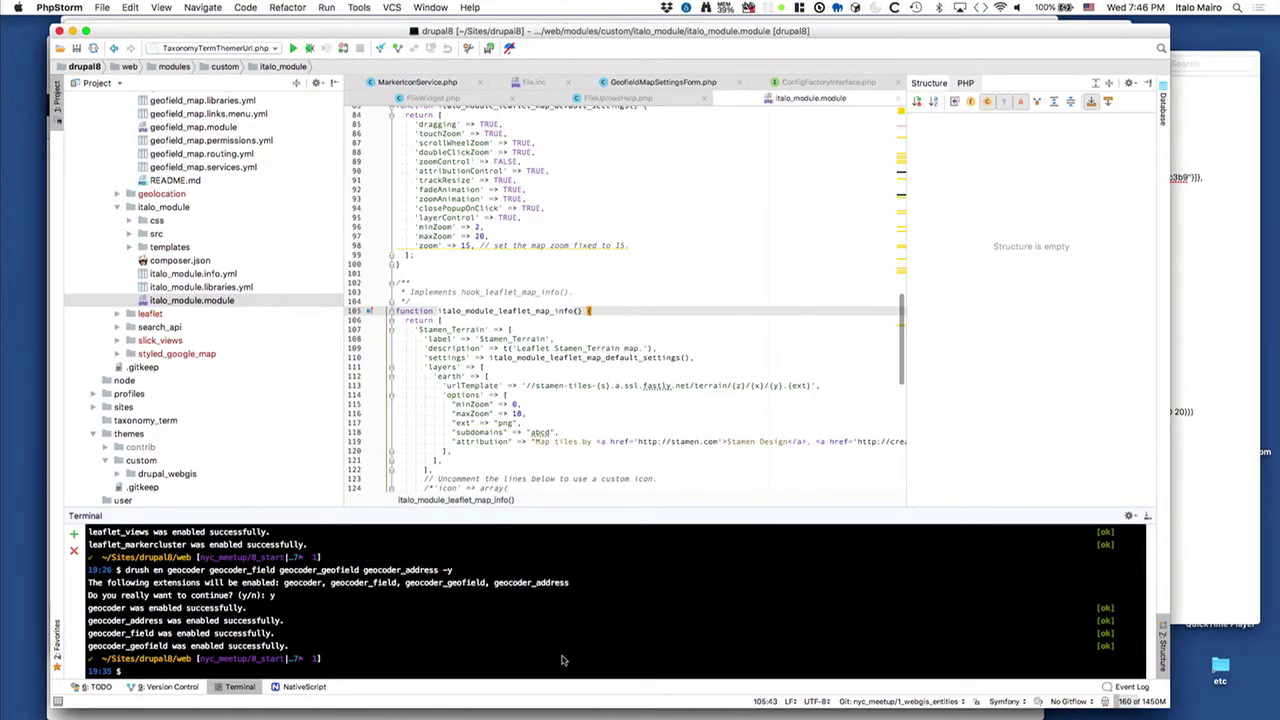
Step: Run drush delete-all-entity node in the terminal, then switch to Safari and open the site's Content overview
key("super+v")
key("Return")
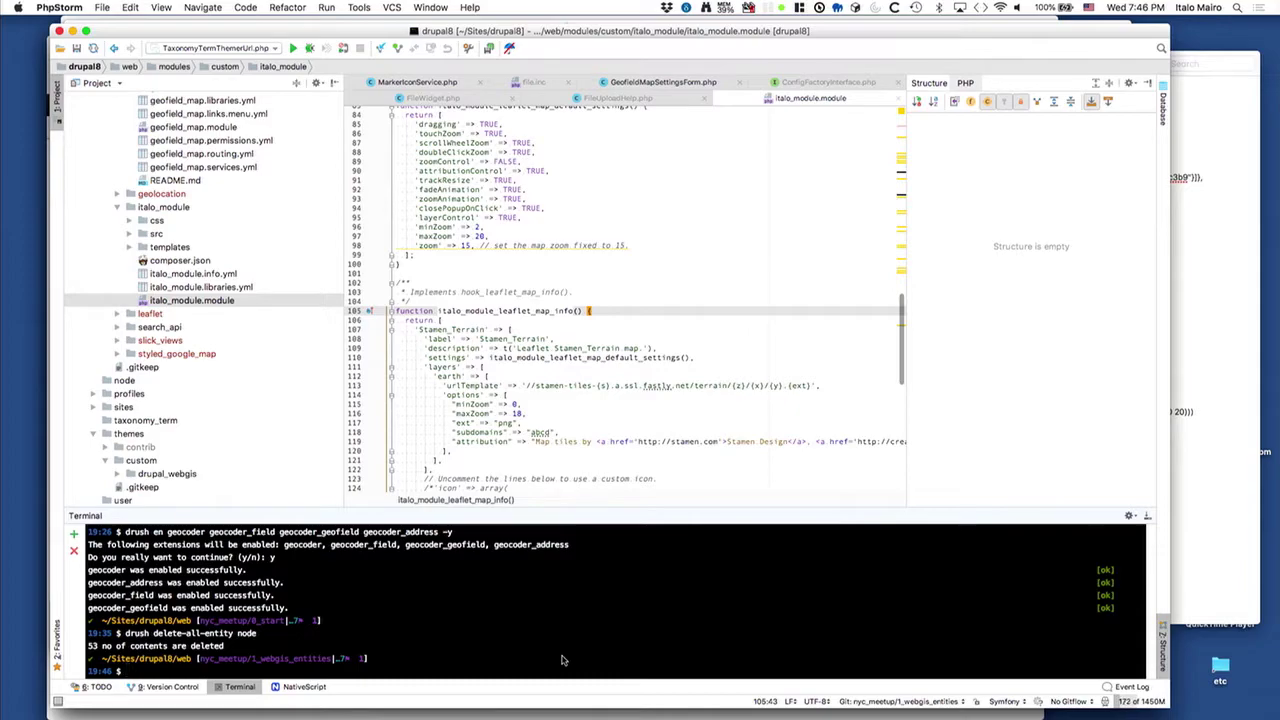
key("super+Tab")
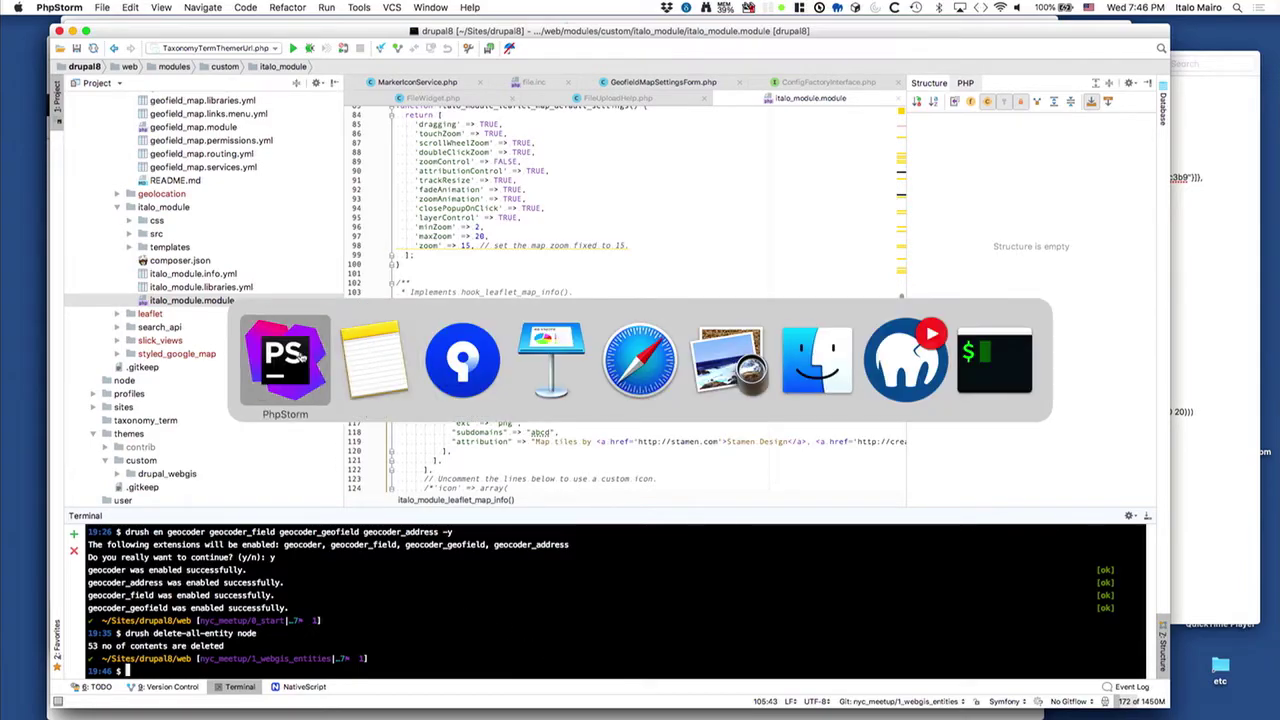
left_click(640, 360)
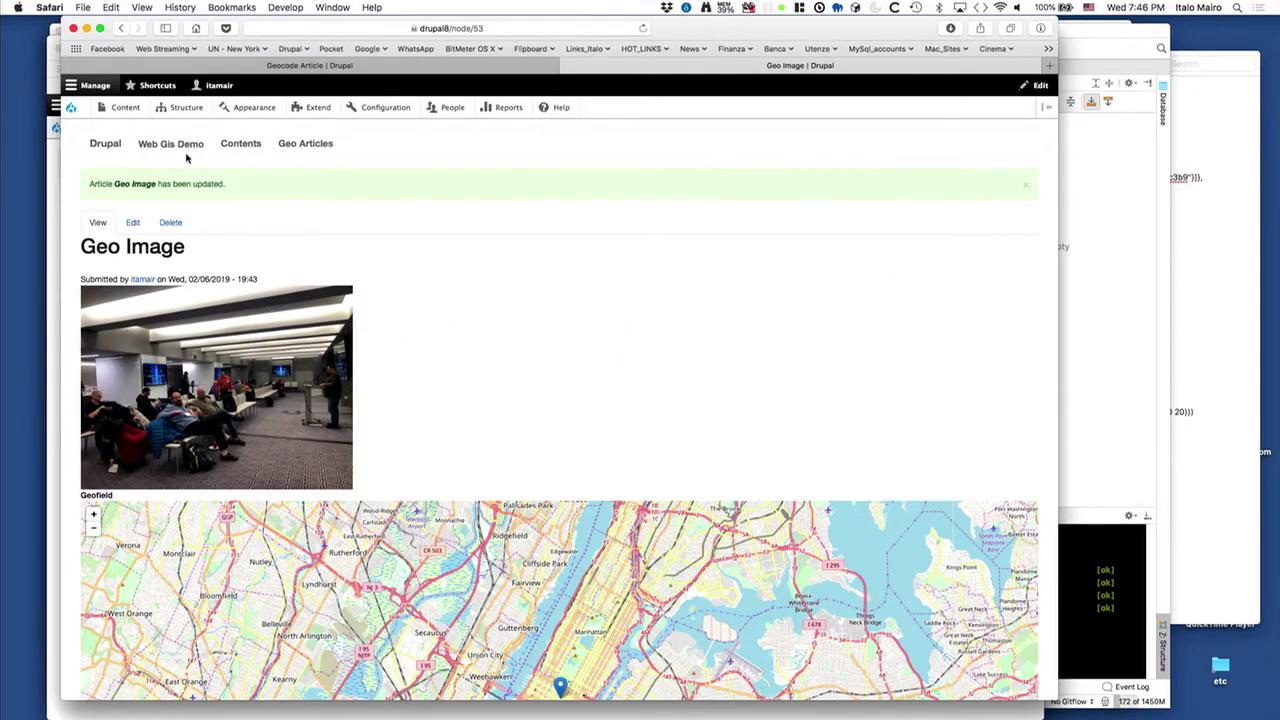
left_click(123, 109)
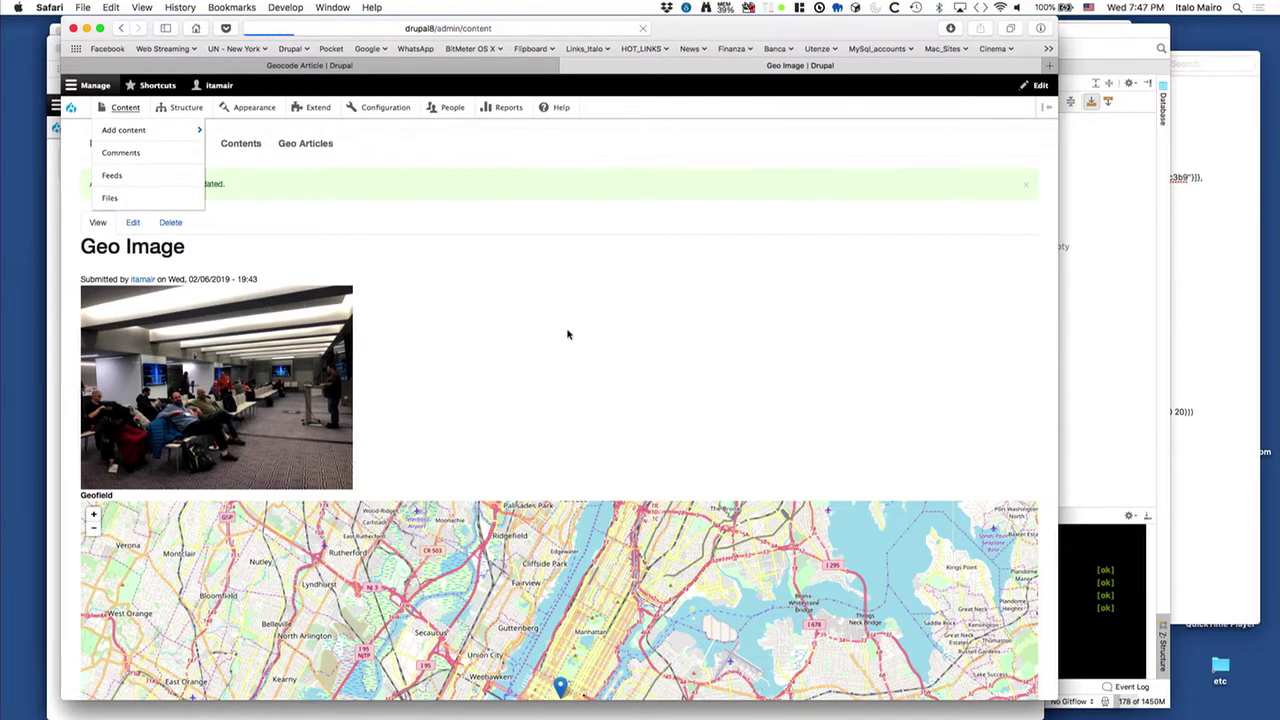
Step: Switch to Sourcetree and check which nyc_meetup branch of the drupal8 repository is checked out
key("super+Tab")
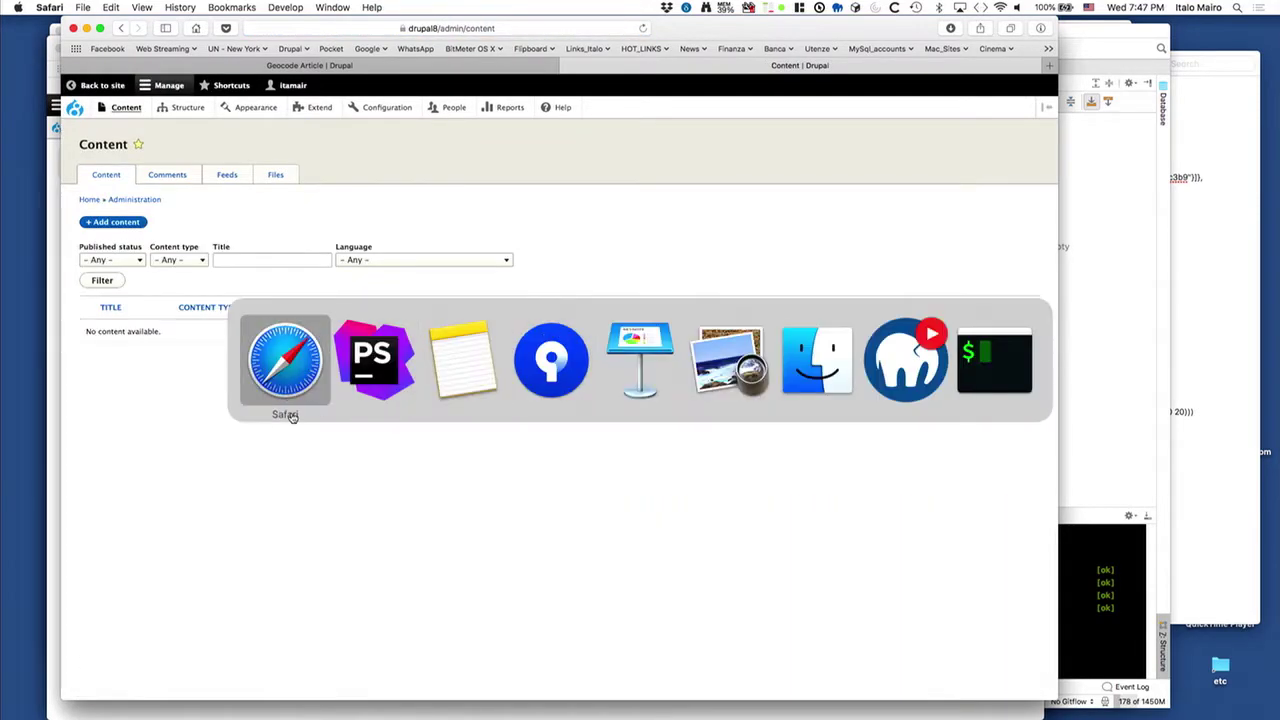
left_click(393, 367)
key("super+Tab")
left_click(549, 355)
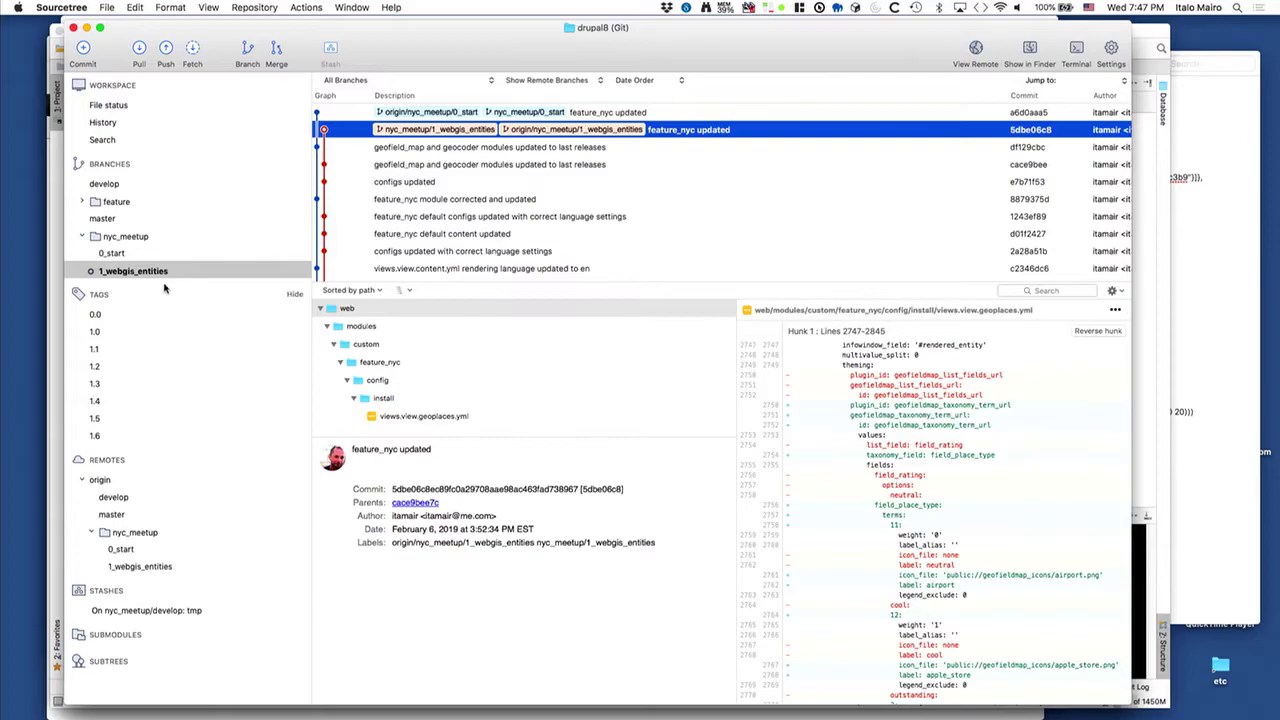
Step: Return to the PhpStorm terminal, run drush cim and accept the import of the listed configuration changes
key("super+Tab")
left_click(390, 352)
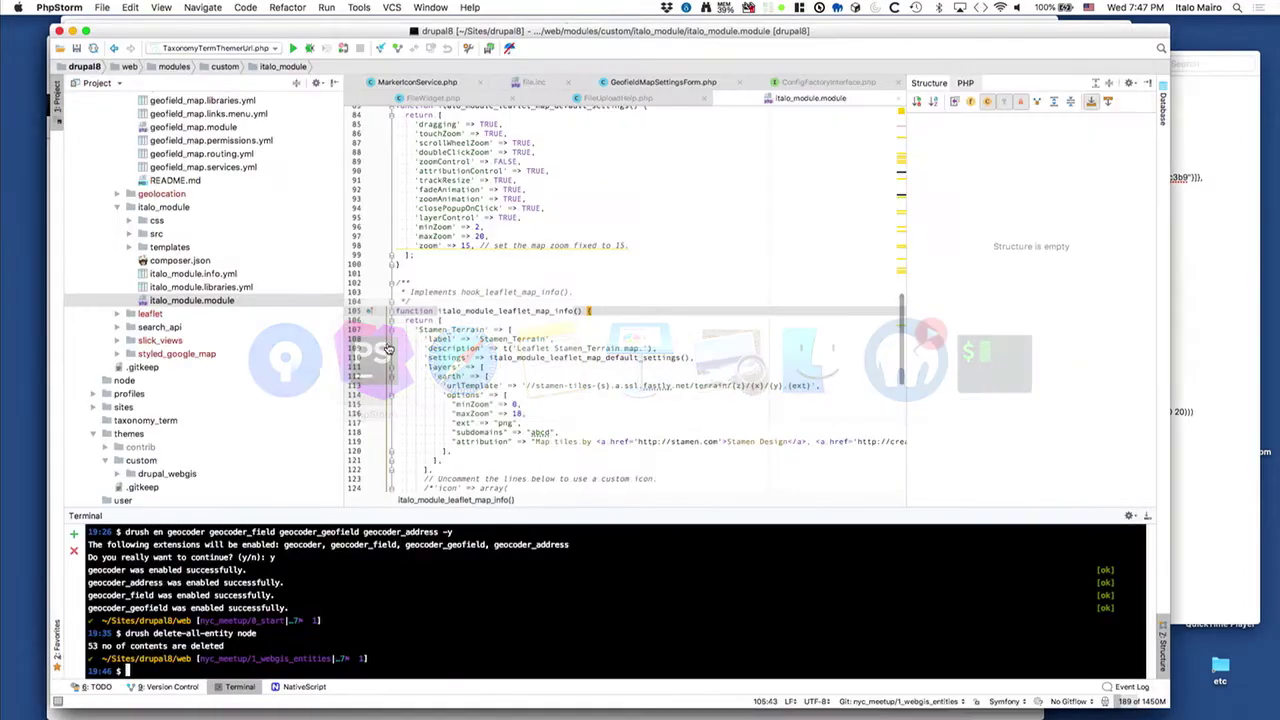
type("drush cim")
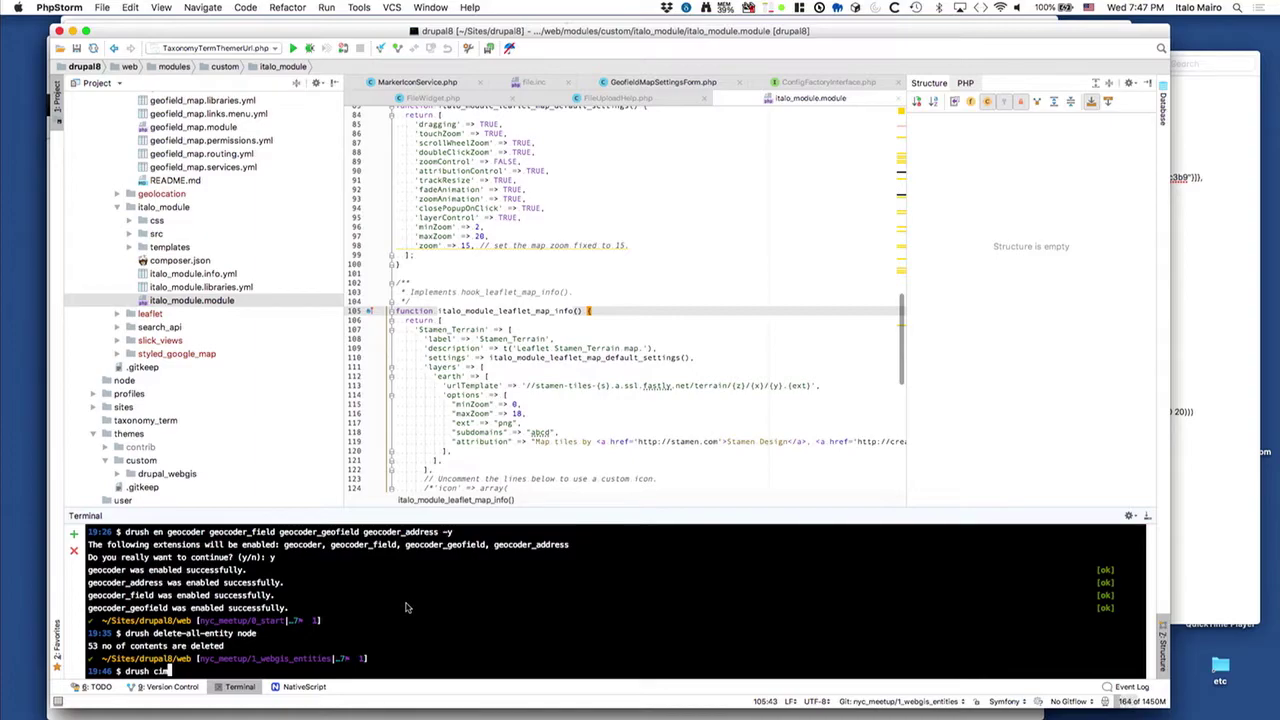
key("Return")
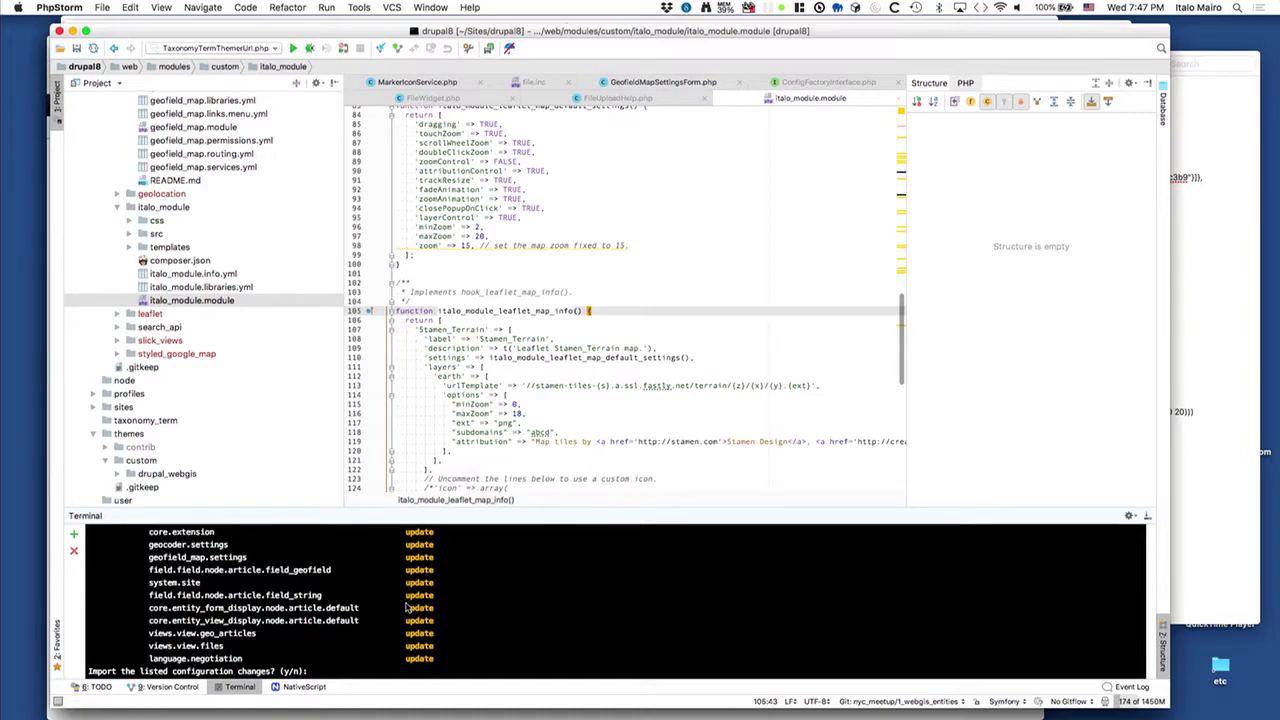
type("y")
key("Return")
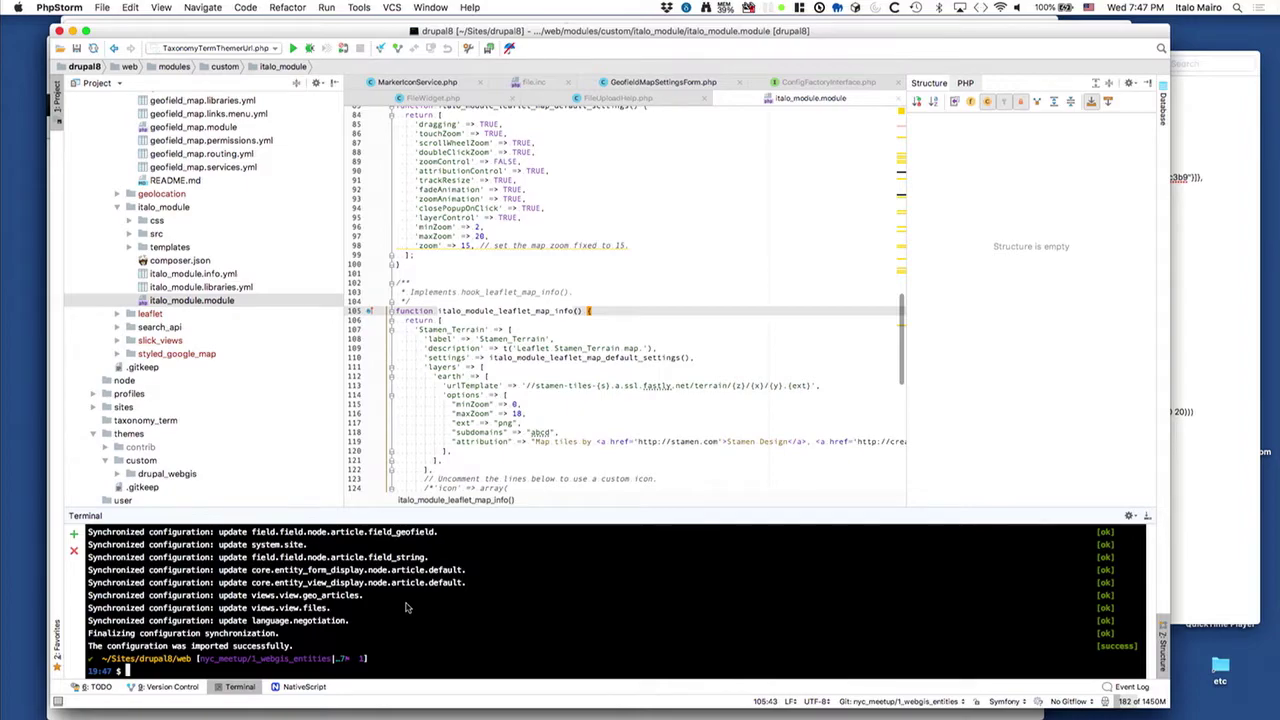
Step: Switch to Safari, reload the Content page and open the field list of the Geo Place content type
key("super+Tab")
key("super+Tab")
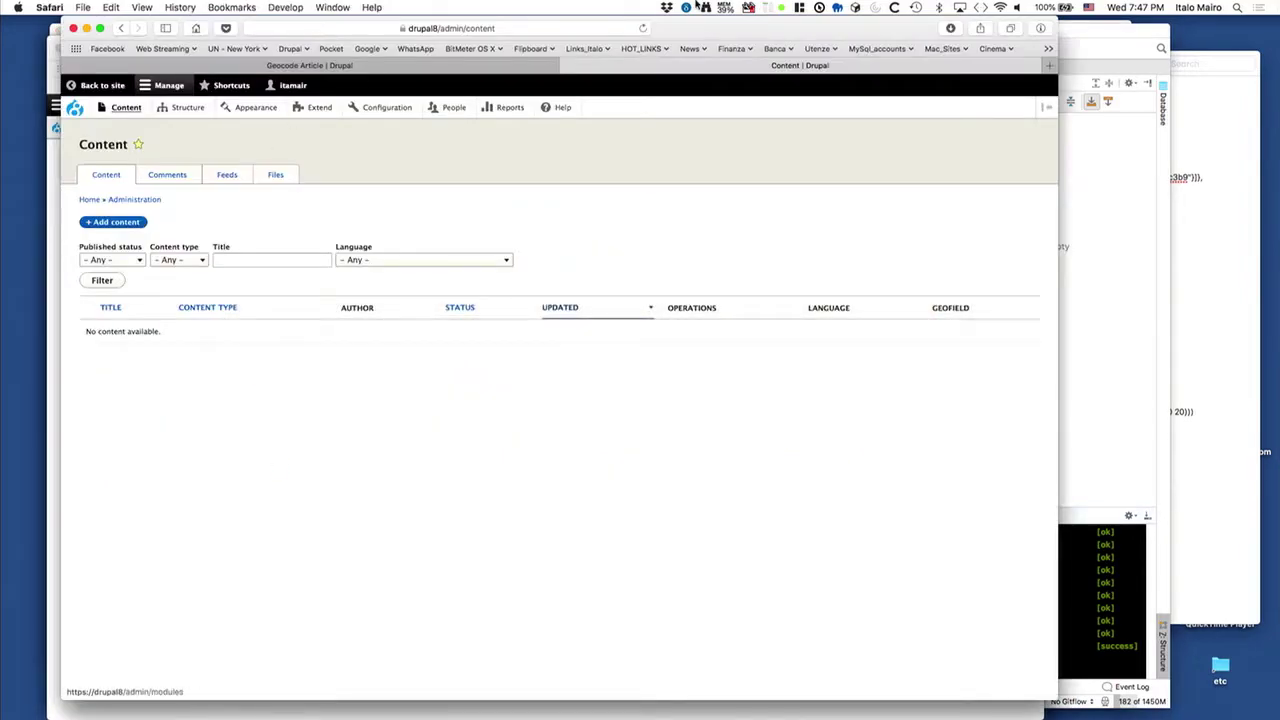
left_click(643, 28)
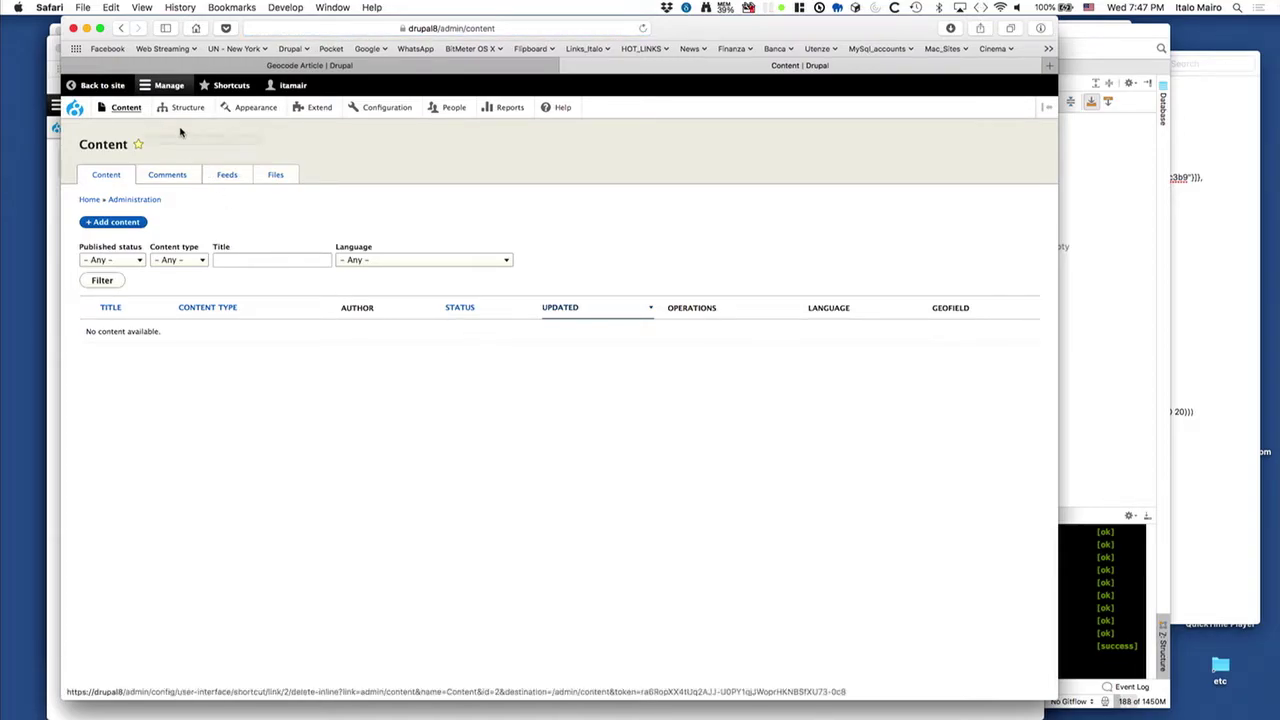
mouse_move(187, 107)
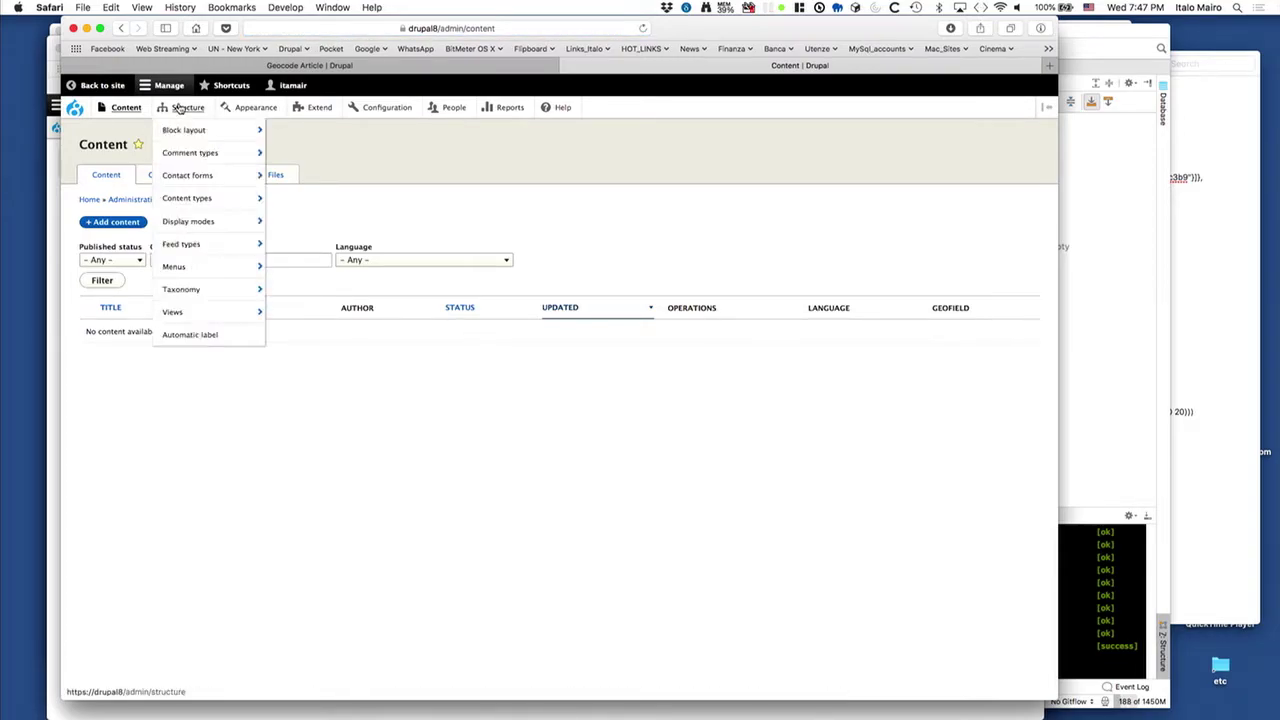
left_click(190, 200)
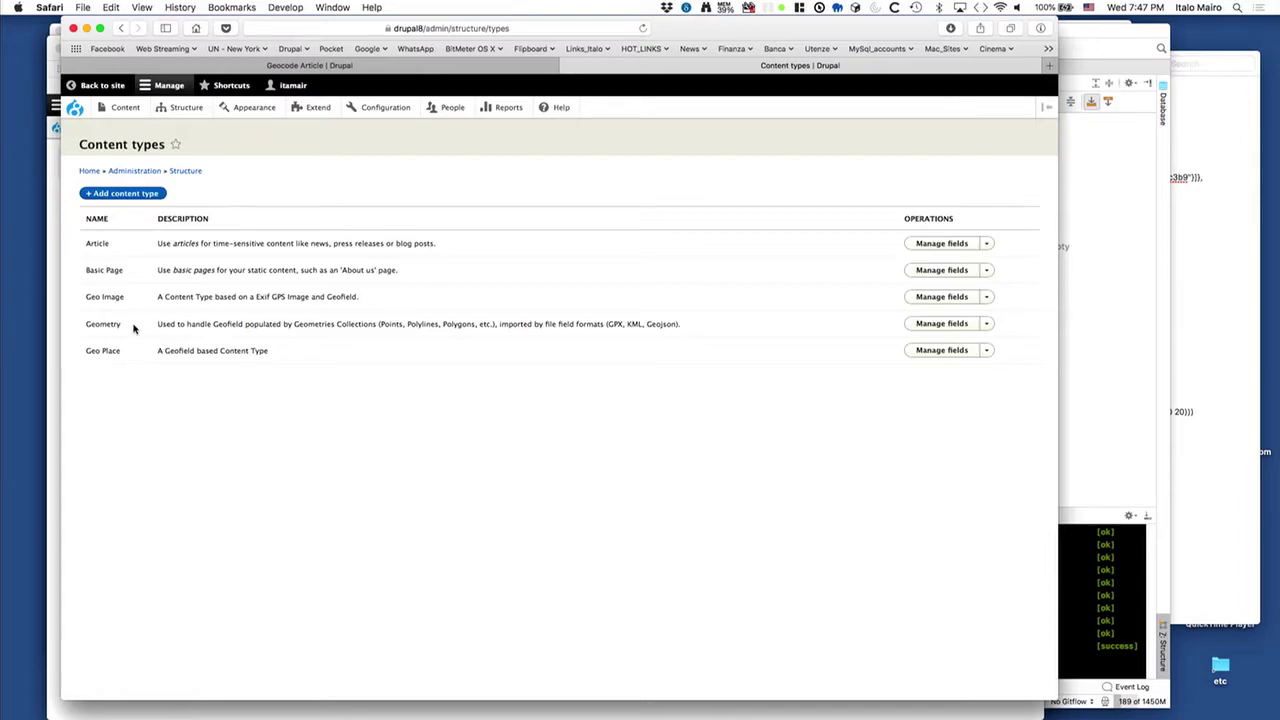
left_click(940, 351)
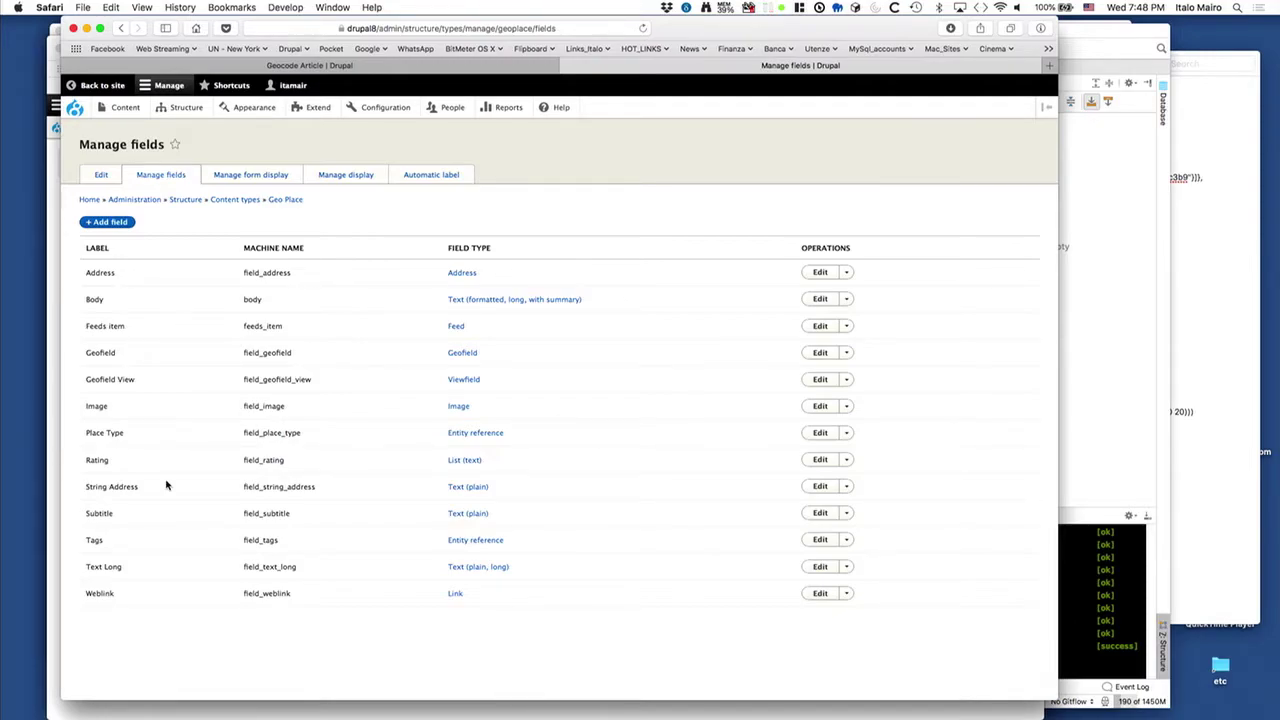
key("super+Tab")
key("Escape")
Step: Open the form for adding a Geo Place and look through its fields down to the address, body and tags
mouse_move(123, 108)
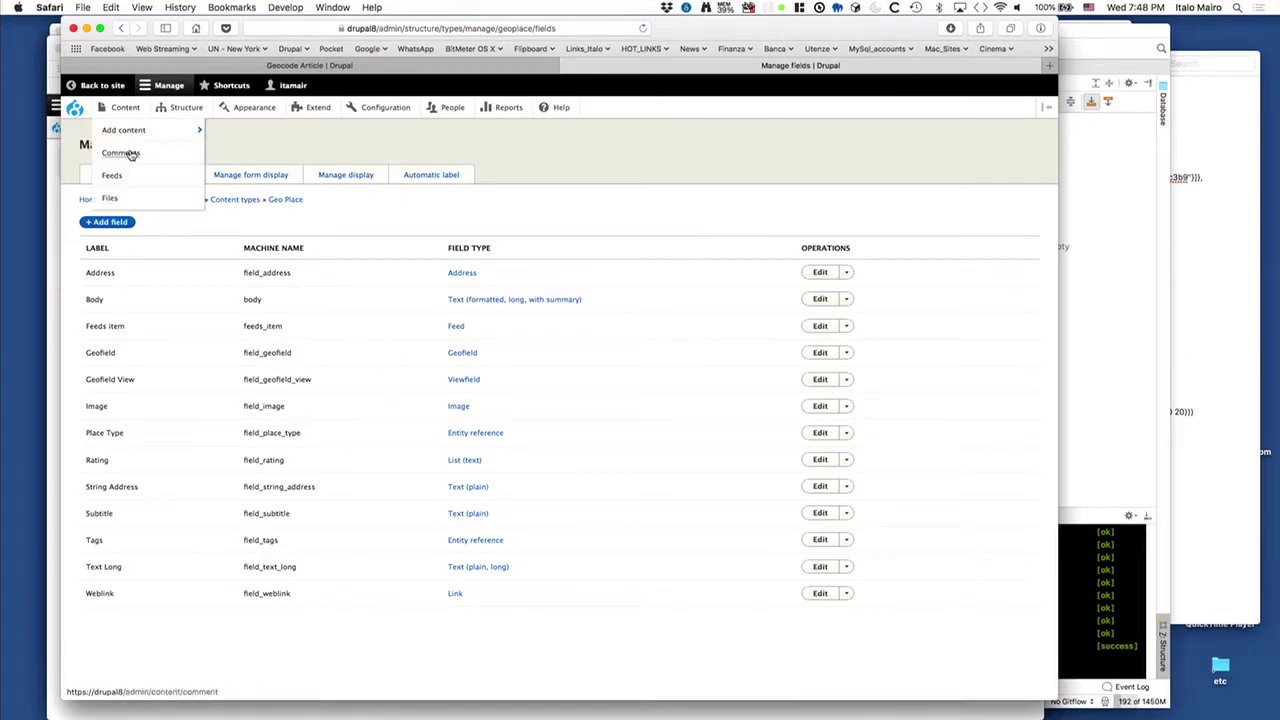
mouse_move(143, 134)
left_click(234, 199)
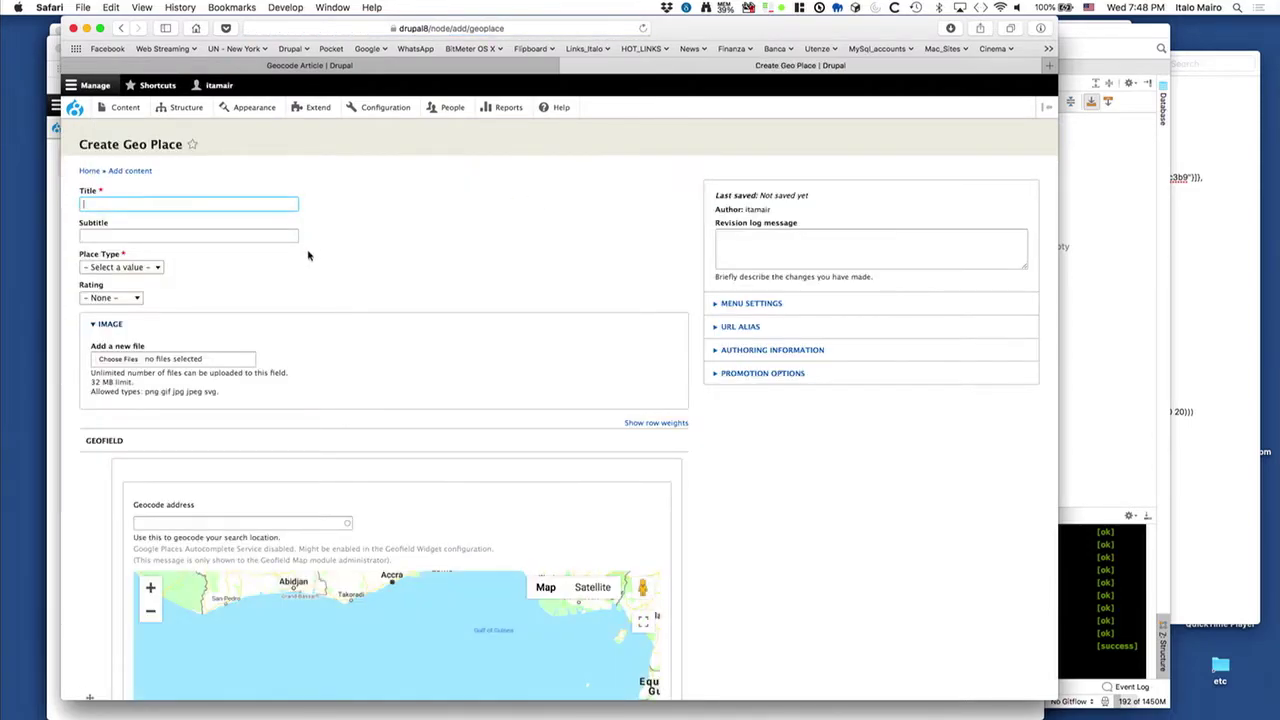
left_click(224, 237)
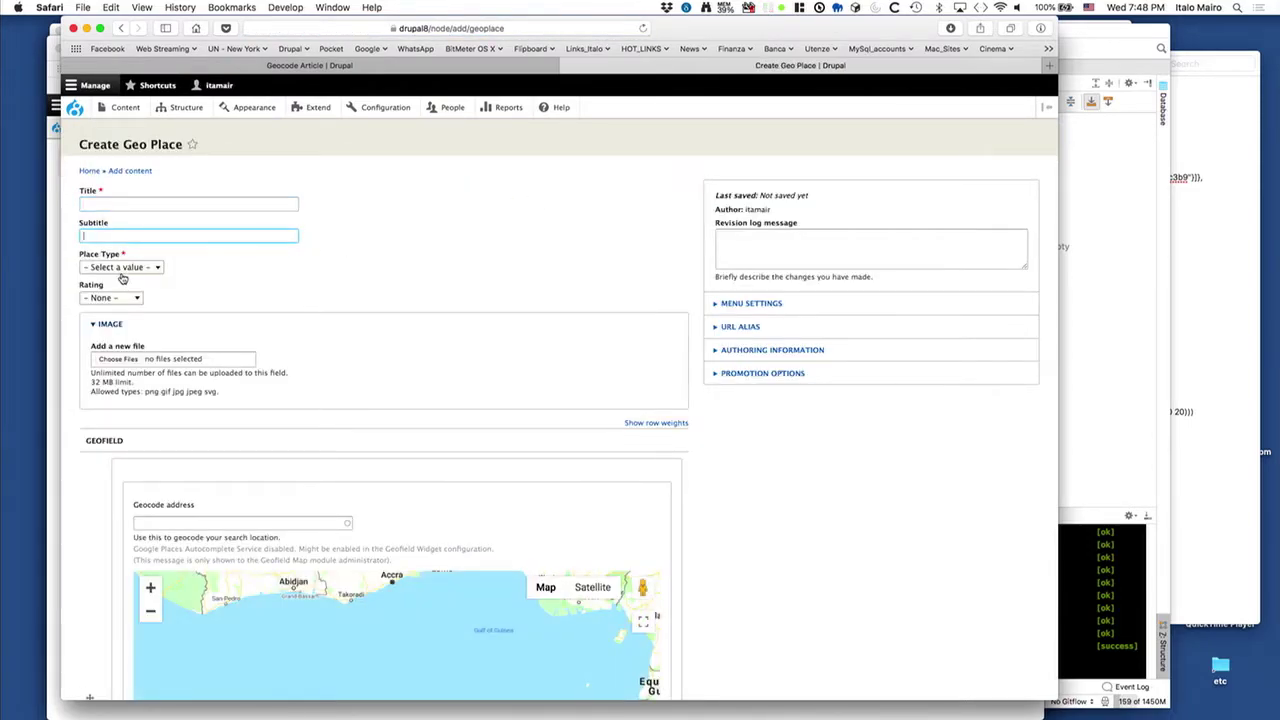
scroll(847, 464, "down", 2)
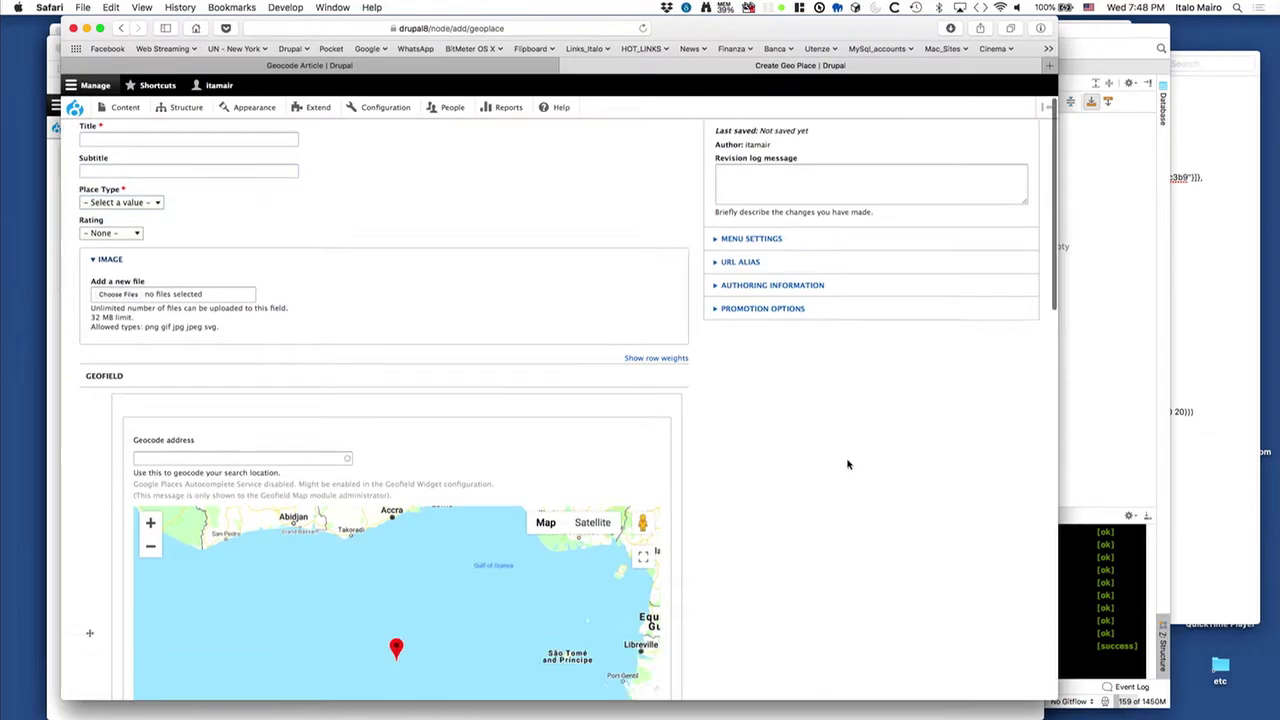
scroll(847, 464, "down", 10)
key("super+Tab")
key("super+Tab")
key("super+Tab")
key("super+Tab")
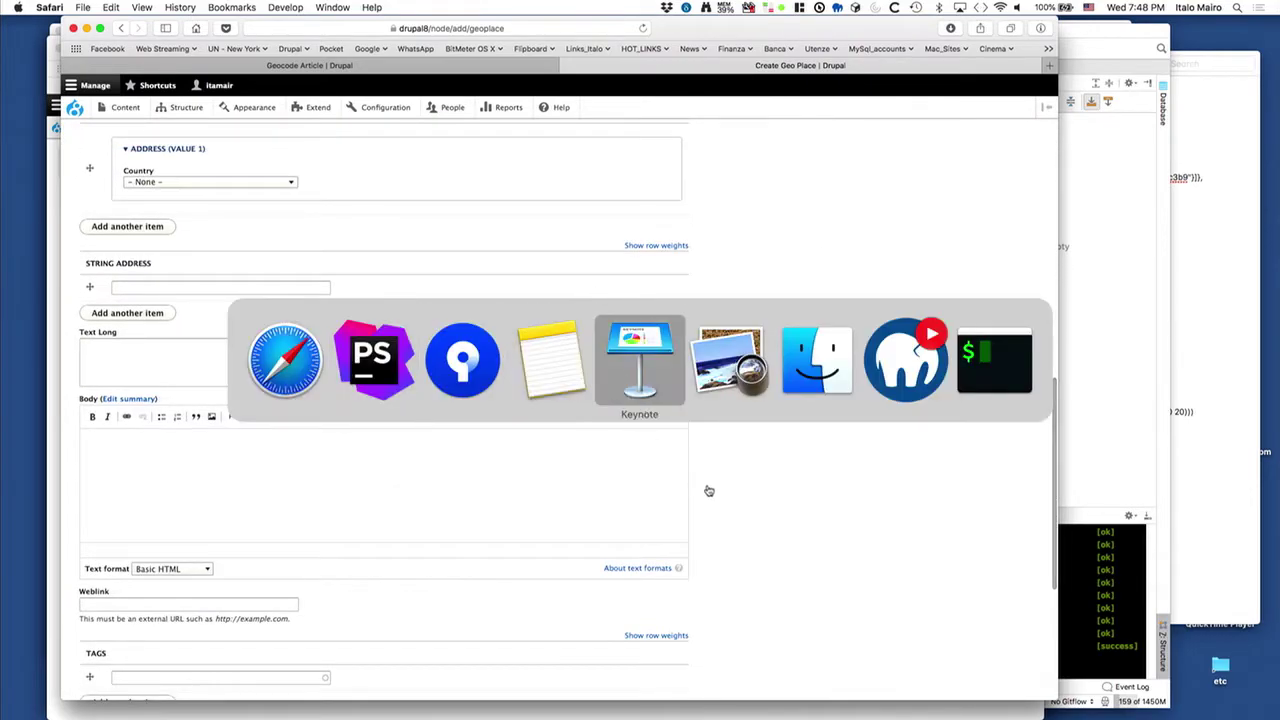
key("Escape")
Step: Open the recent spreadsheet Drupal_NYC_Meetup_Geoplaces_Import in Numbers and widen its window to show more columns
mouse_move(509, 700)
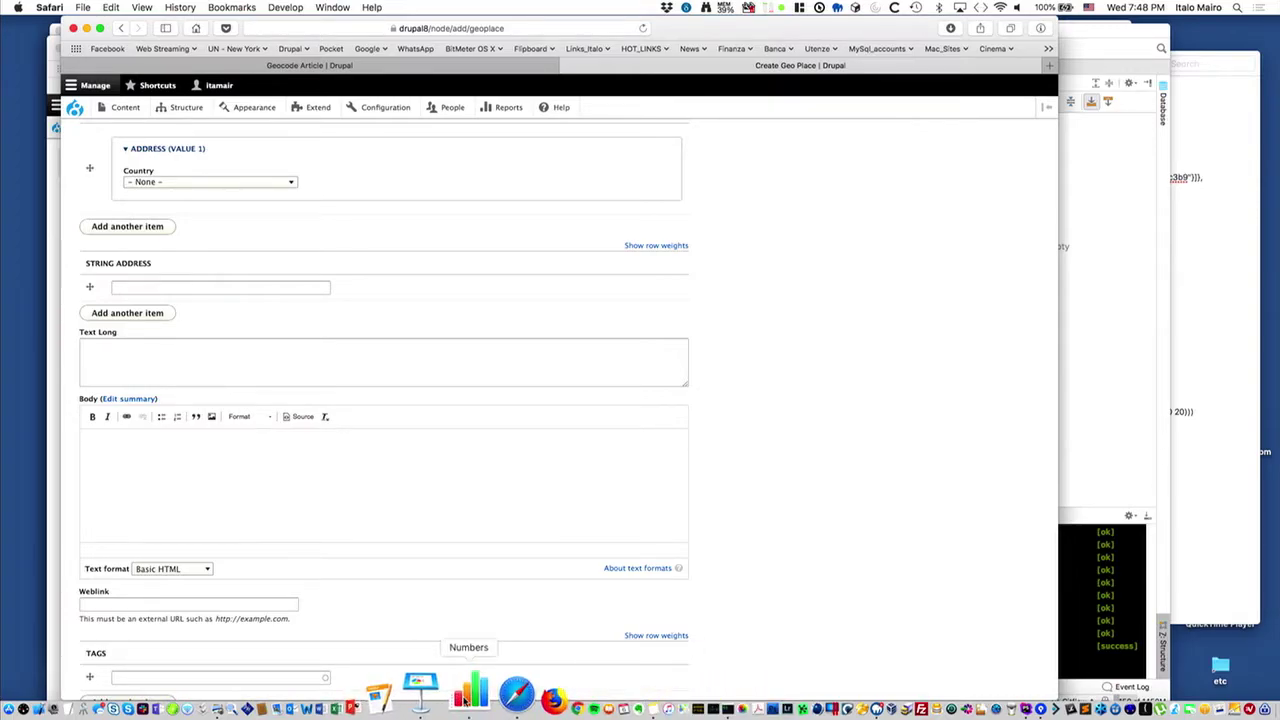
left_click(466, 692)
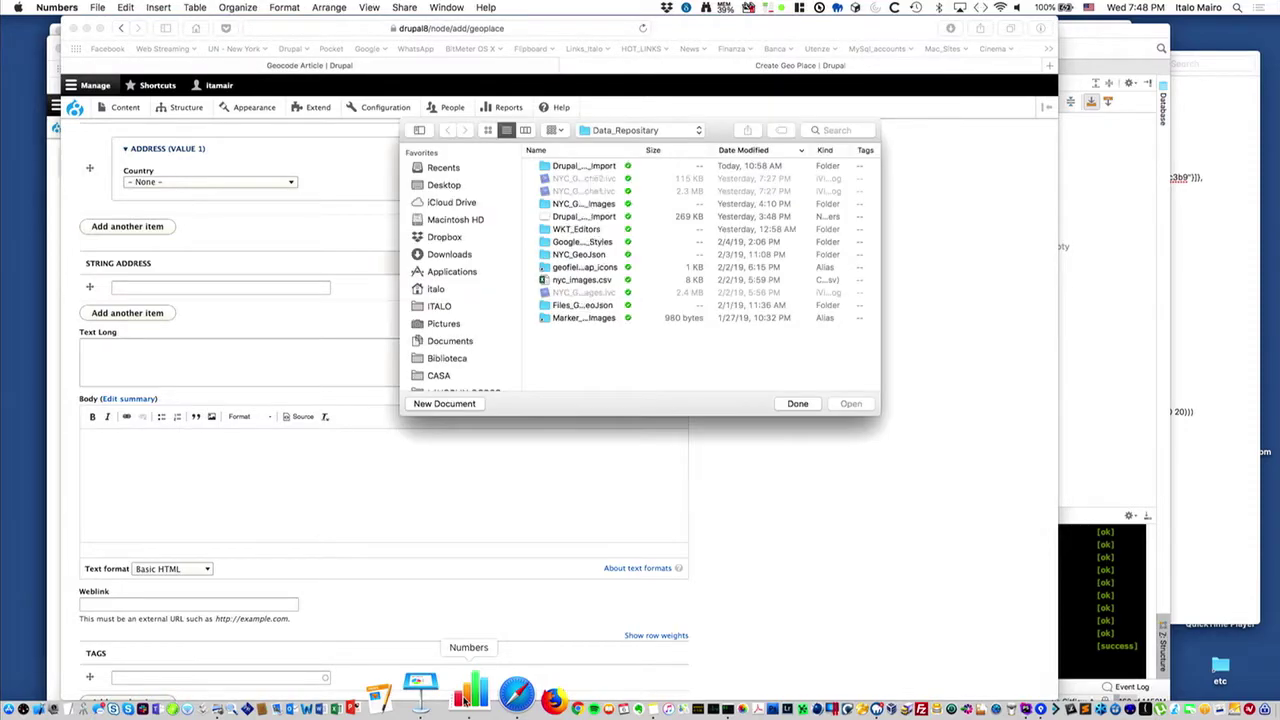
left_click(98, 7)
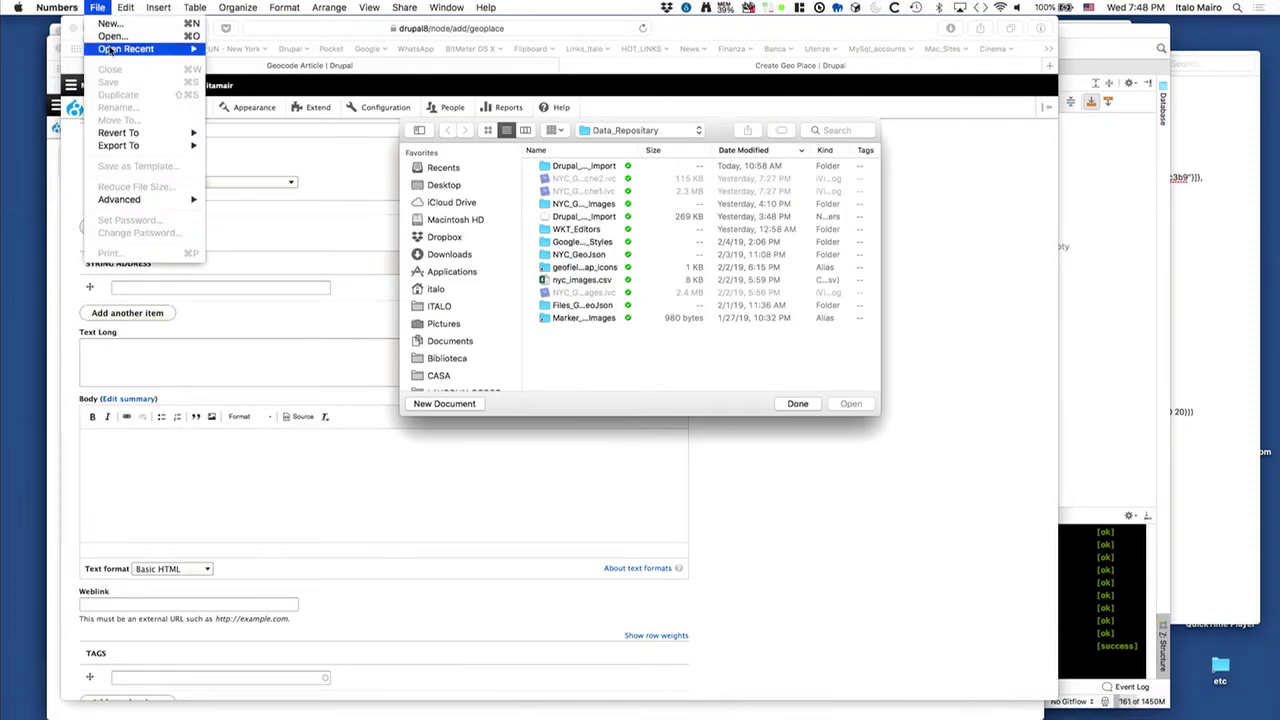
left_click(404, 262)
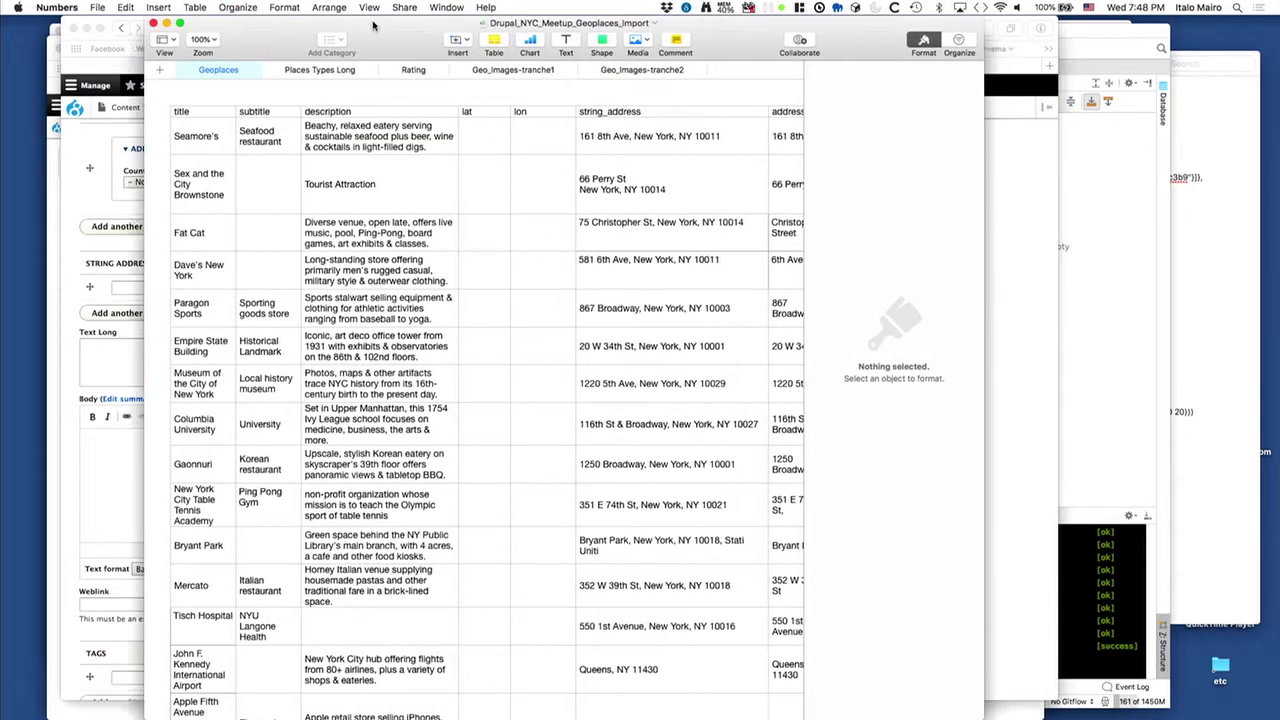
left_click_drag(373, 25, 276, 25)
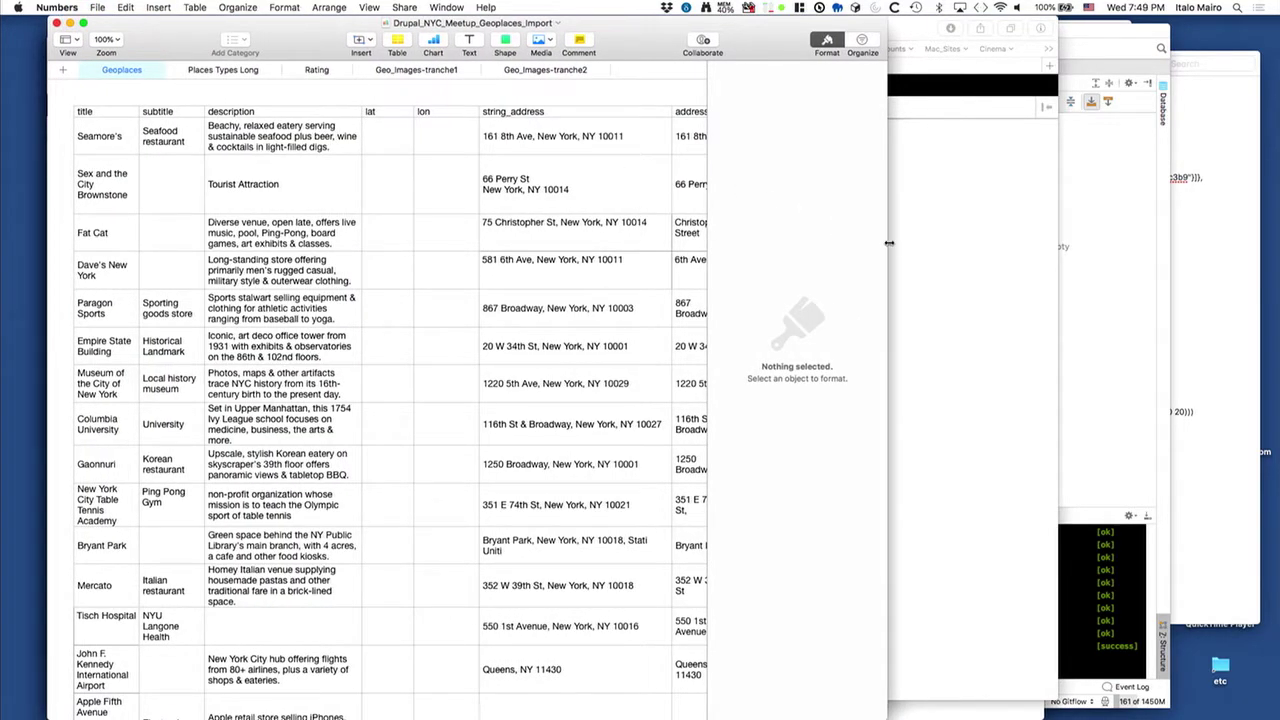
left_click_drag(889, 242, 1220, 229)
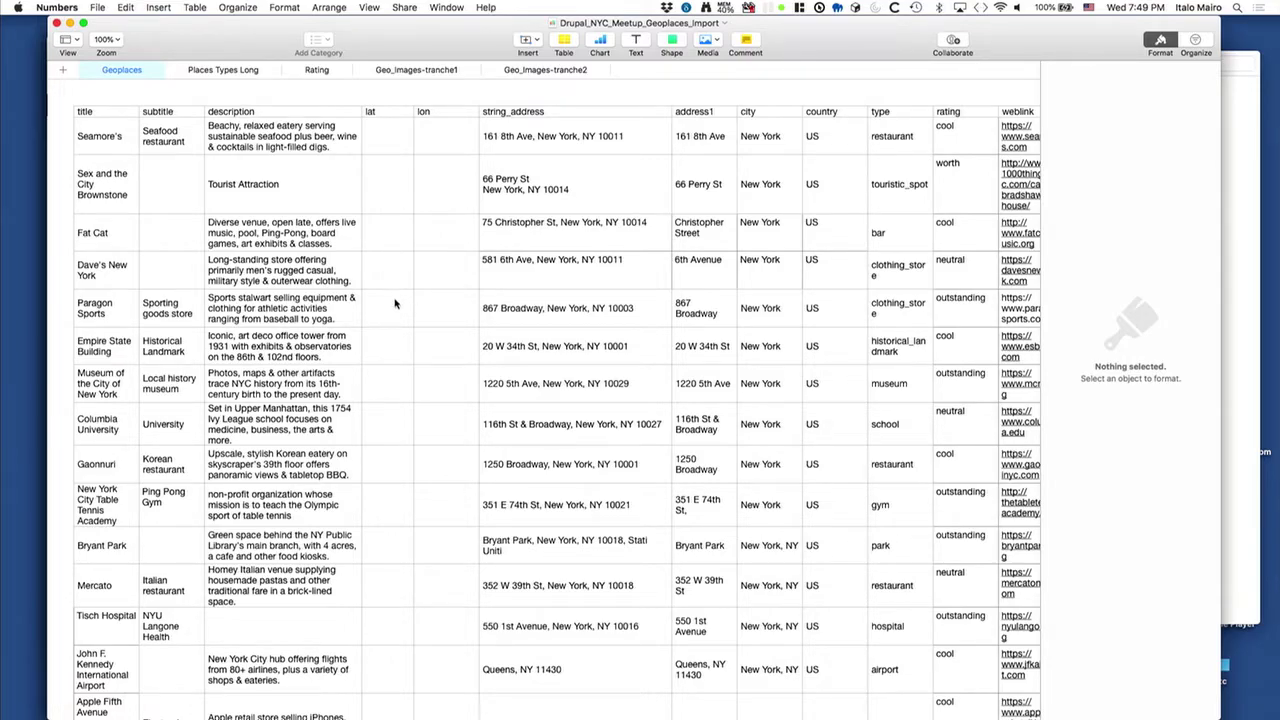
Step: Examine the Geoplaces sheet's columns, from title and string_address to image_url, and its rows down to Central Park
scroll(852, 177, "right", 3)
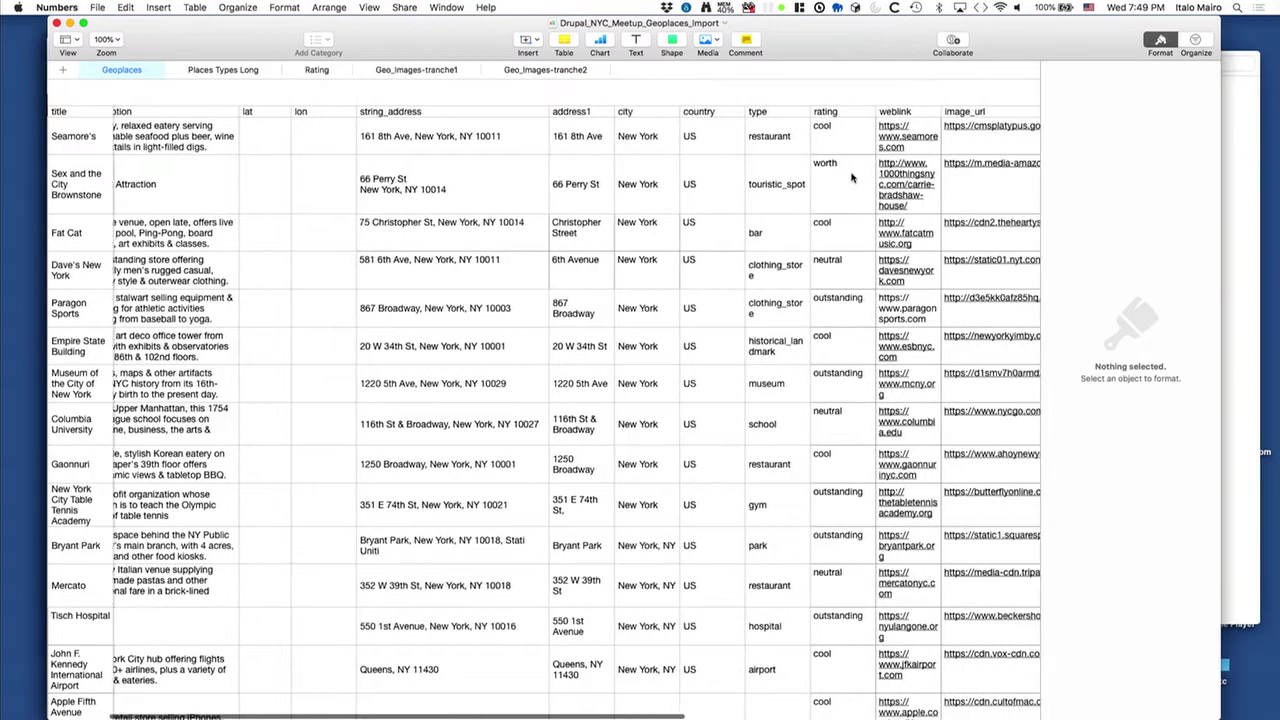
scroll(860, 165, "right", 4)
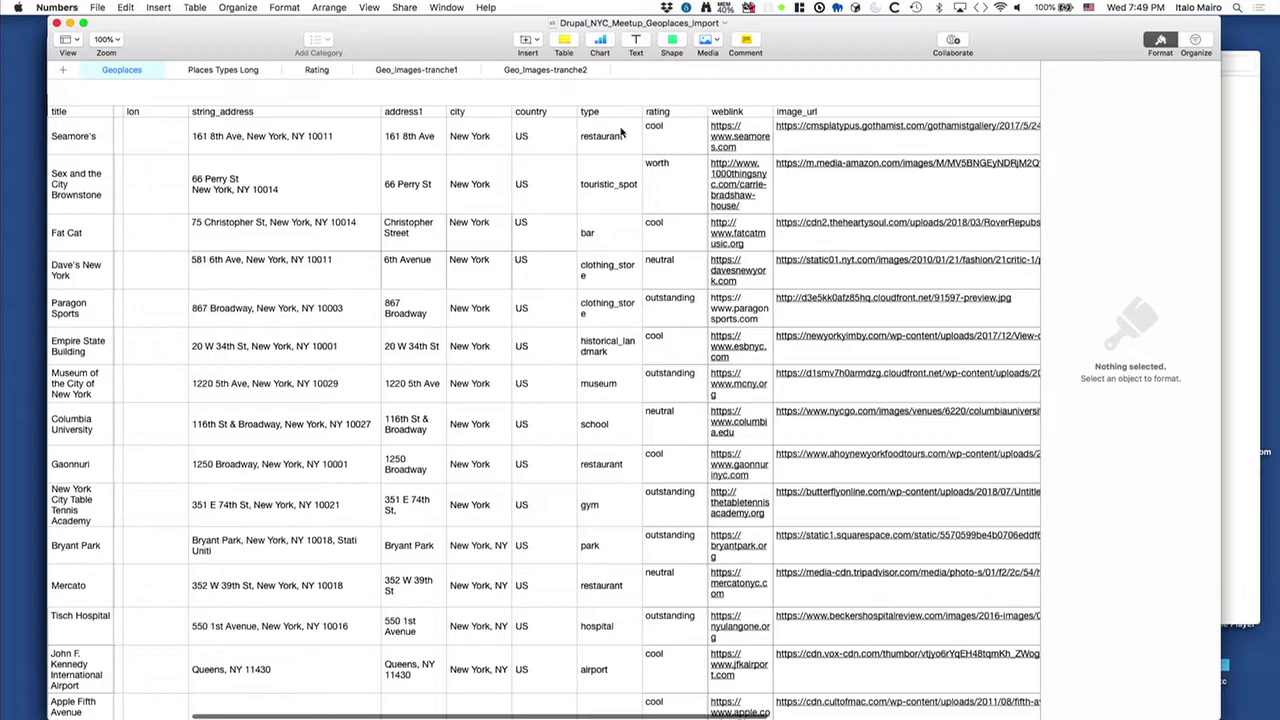
scroll(510, 173, "left", 7)
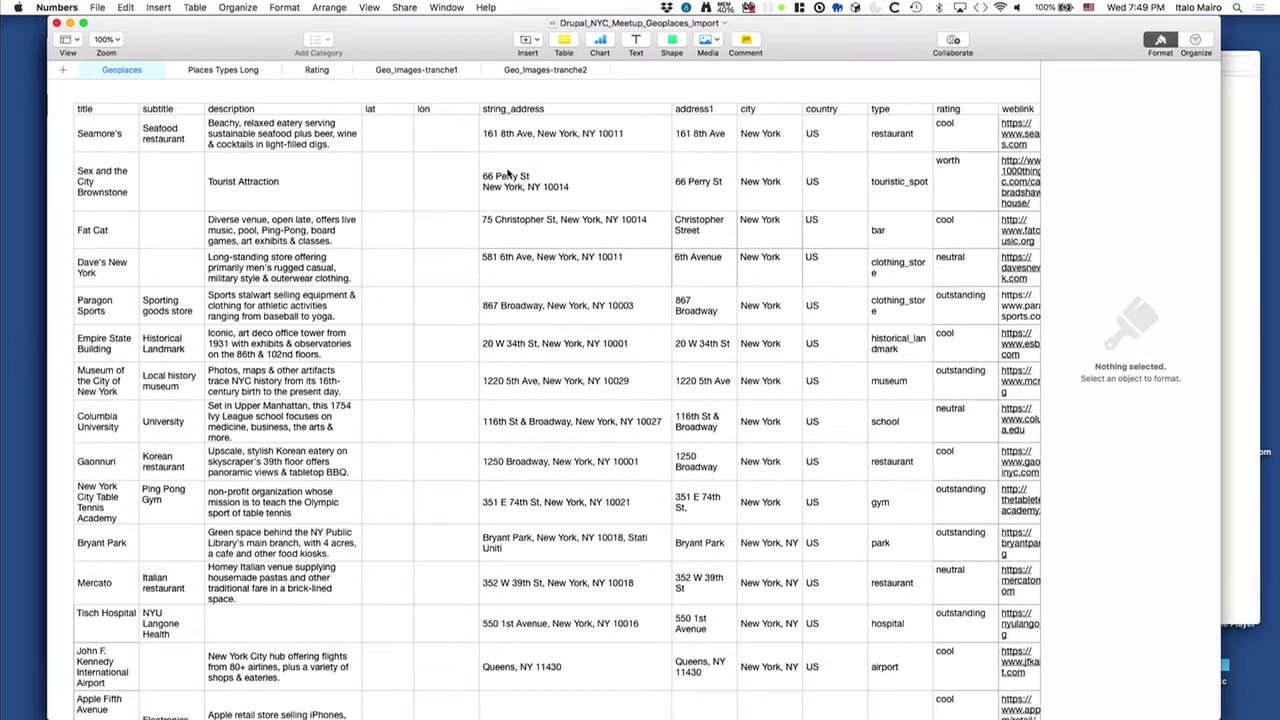
scroll(500, 192, "down", 5)
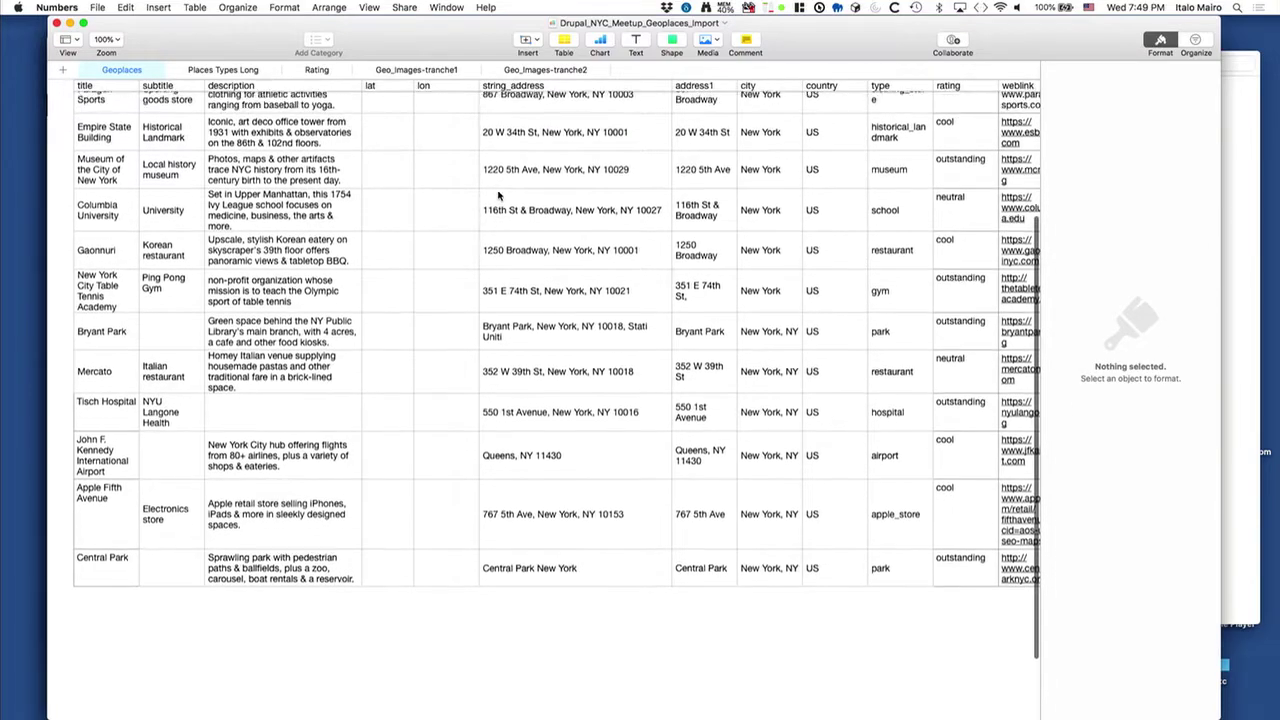
Step: Switch to Safari and open the field mapping of the Geoplace Import from Csv feed type
key("super+Tab")
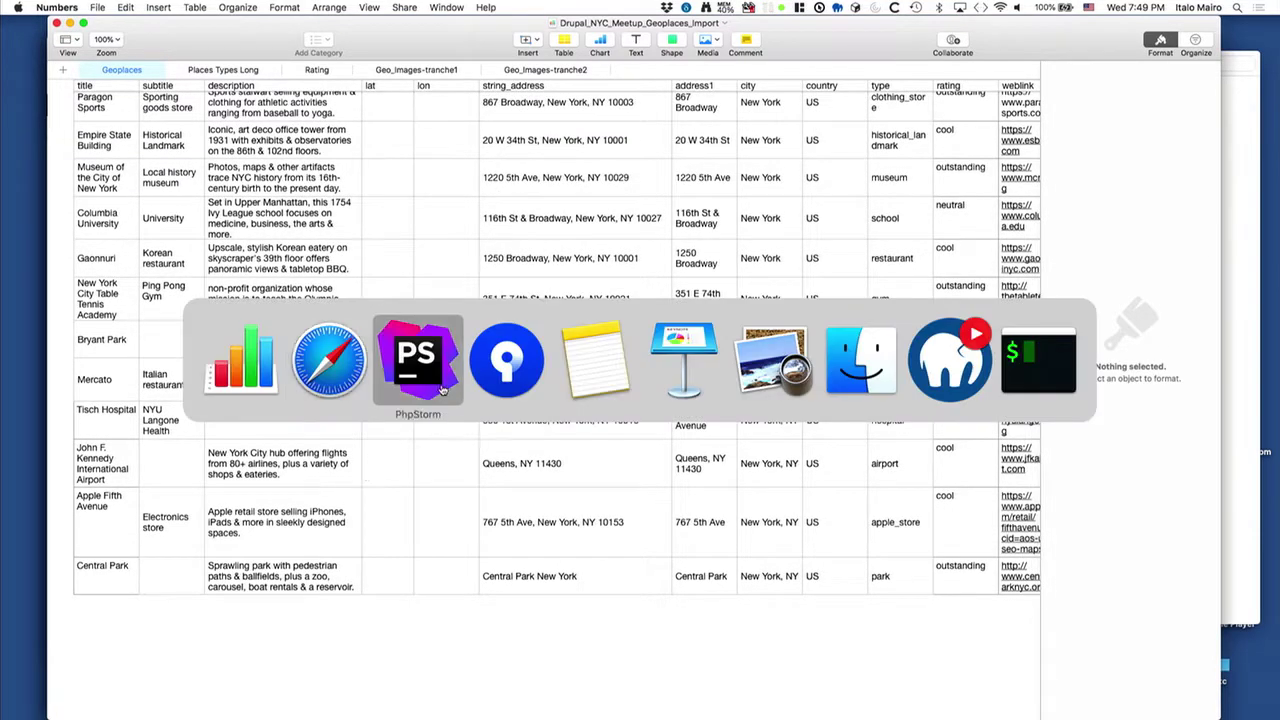
left_click(338, 350)
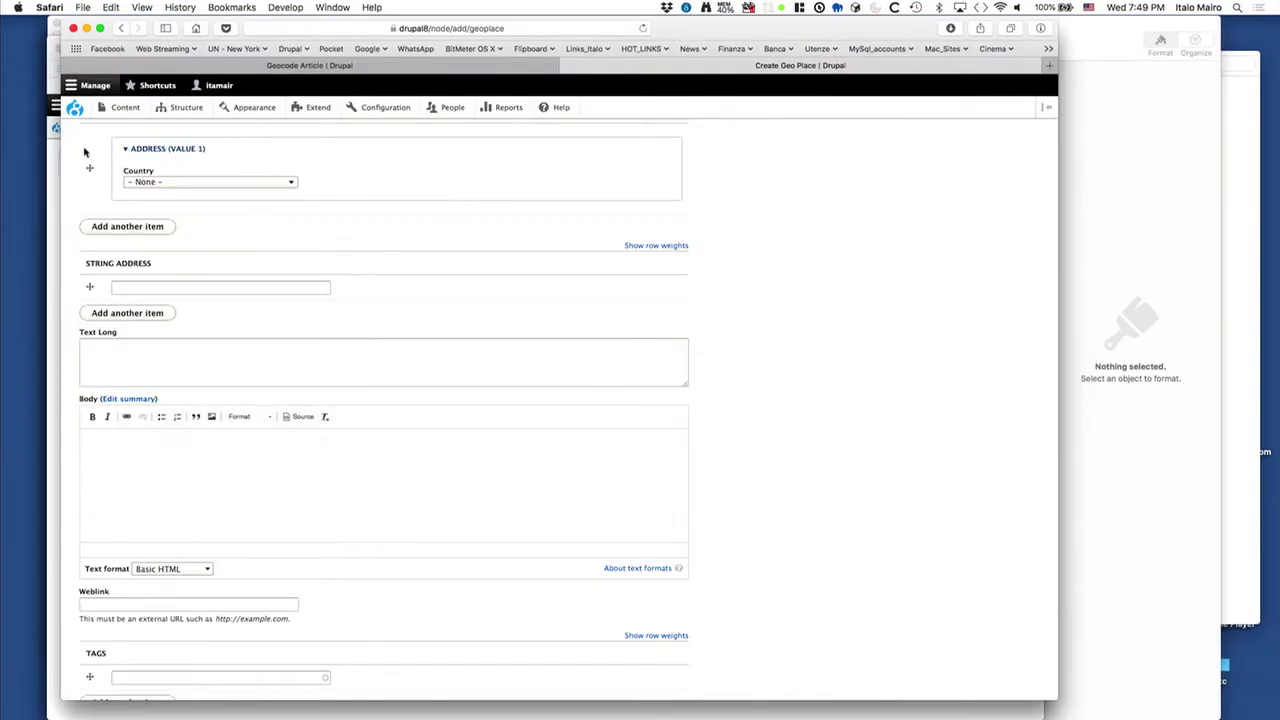
mouse_move(174, 112)
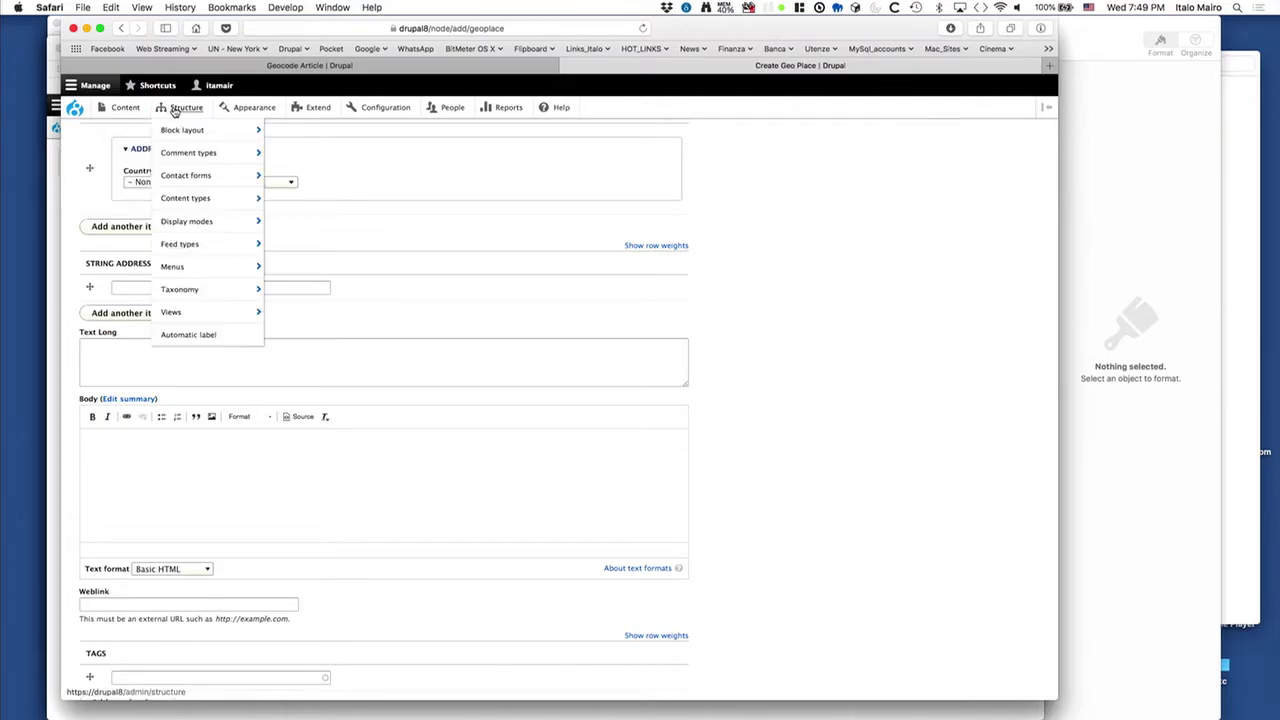
left_click(180, 244)
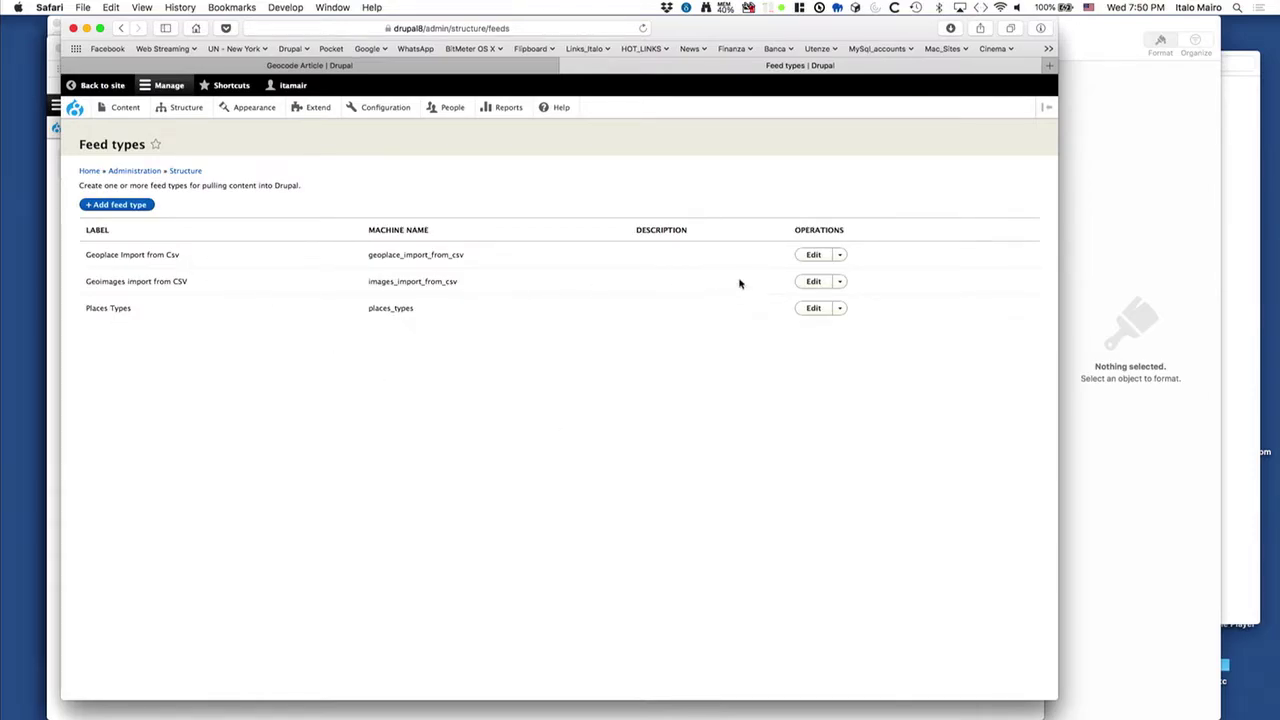
left_click(840, 254)
left_click(824, 268)
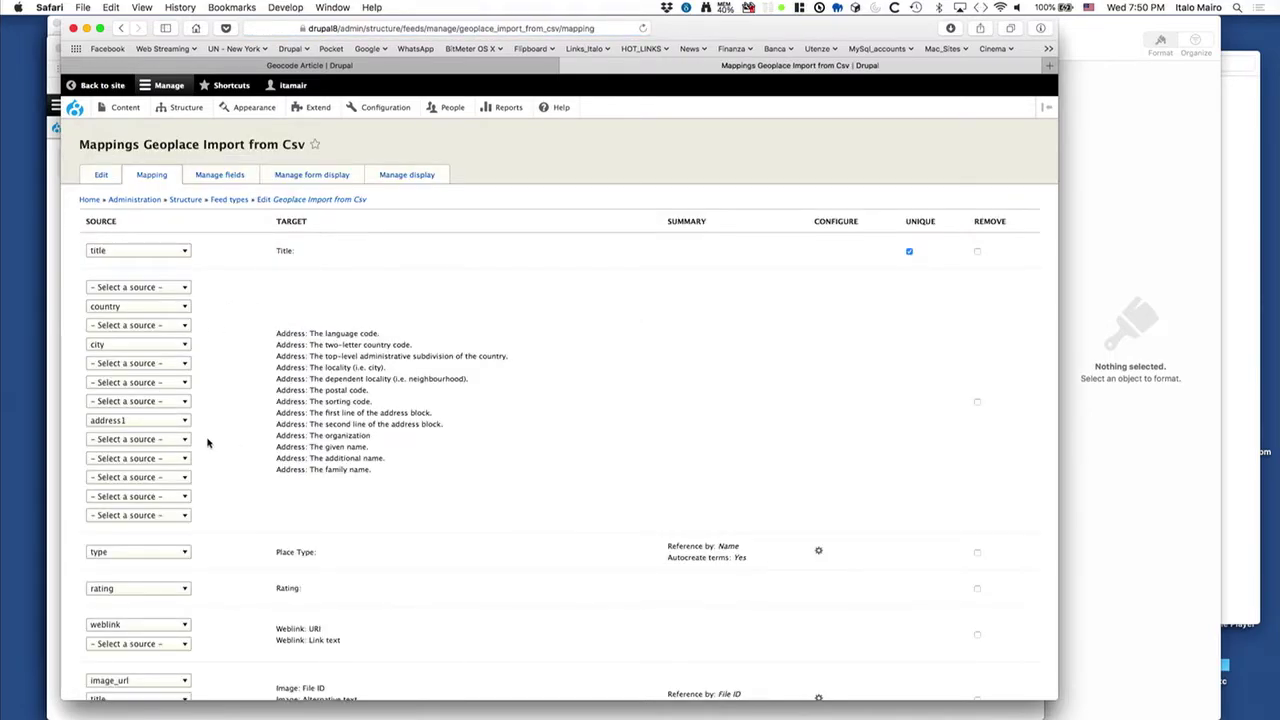
Step: Look through the feed type's source-to-target mappings down to the description and return to the list of feed types
scroll(235, 318, "down", 5)
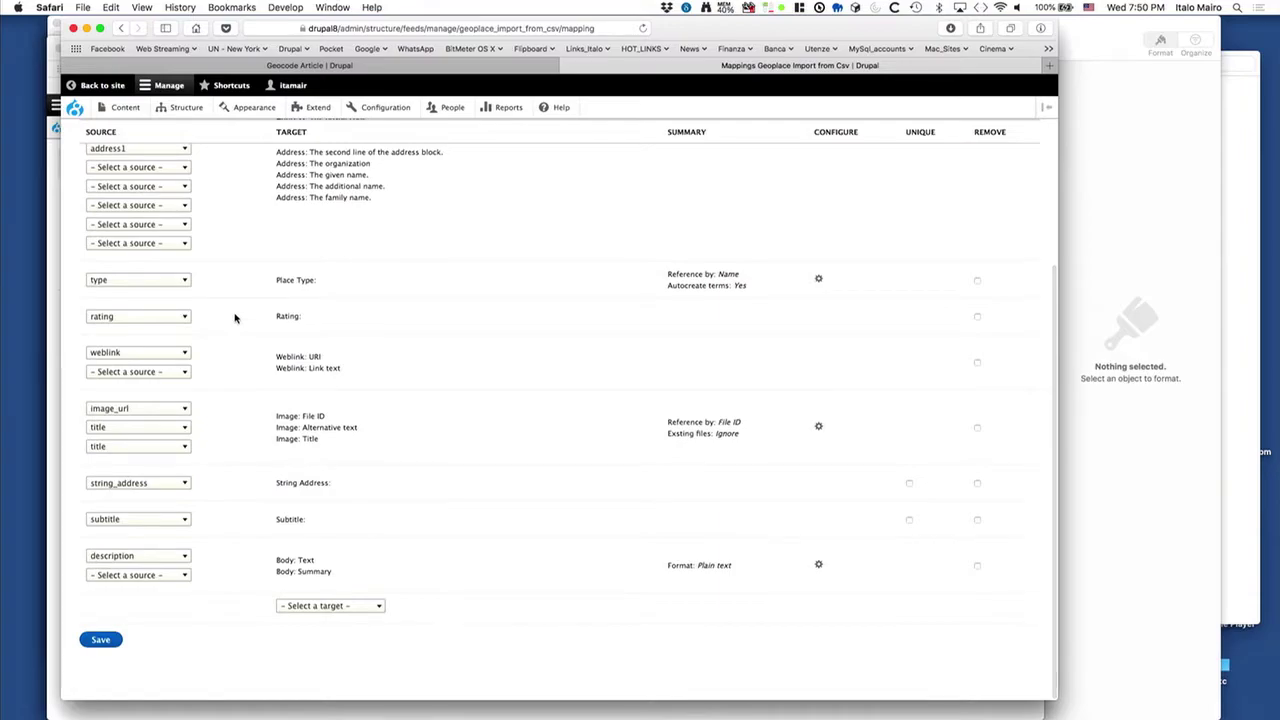
scroll(235, 318, "up", 5)
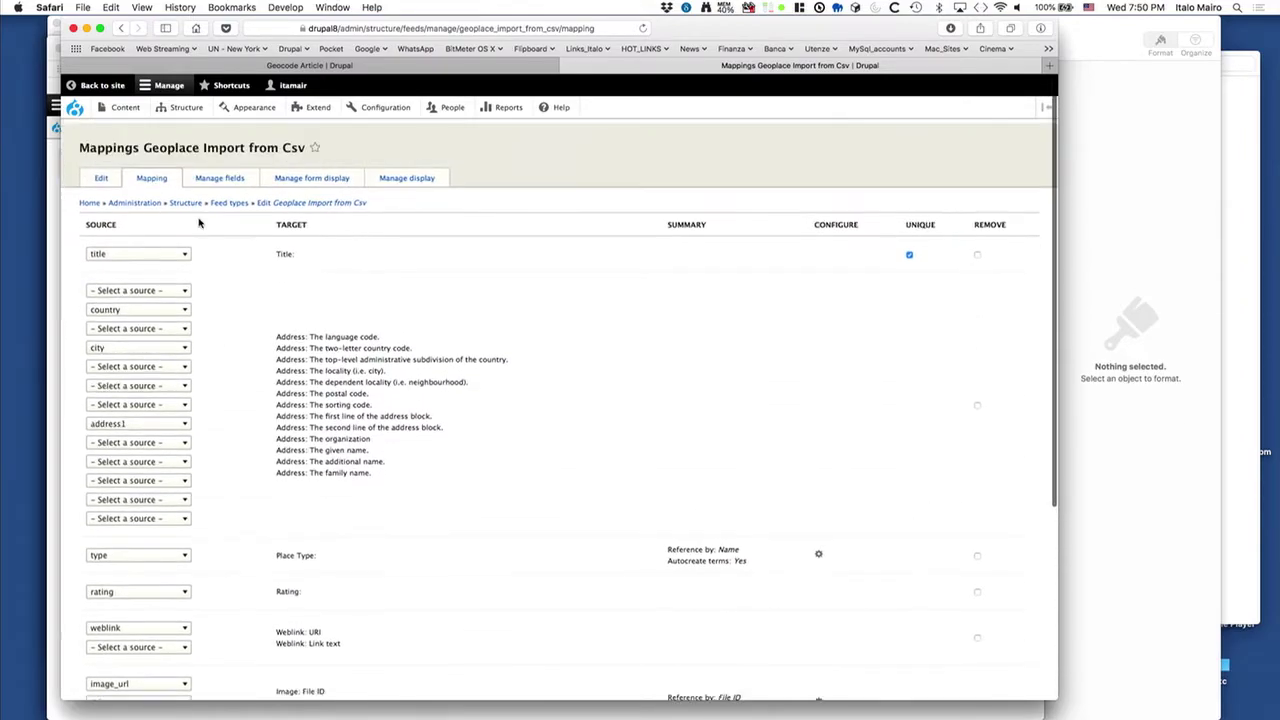
left_click(122, 27)
Step: Switch to Numbers and export the spreadsheet as UTF-8 CSV to the Data_Repositary folder, replacing the existing Drupal_NYC_Meetup_Geoplaces_Import export
key("super+Tab")
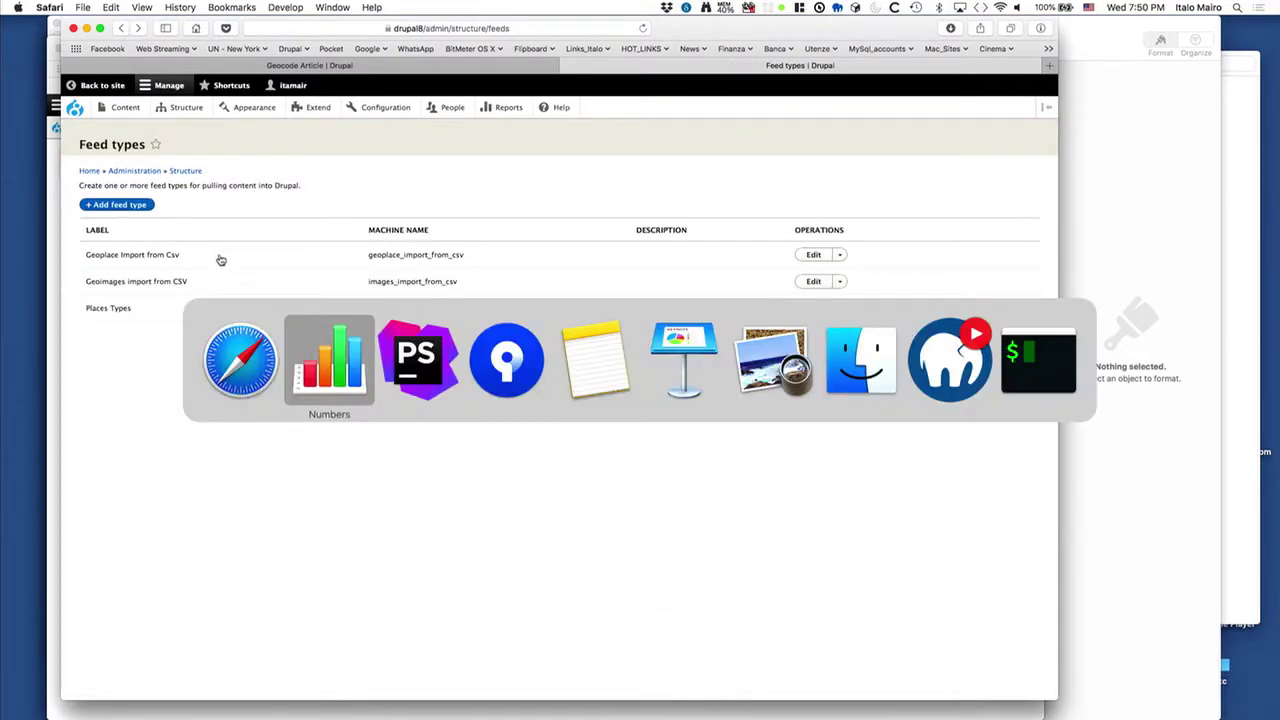
scroll(349, 165, "up", 3)
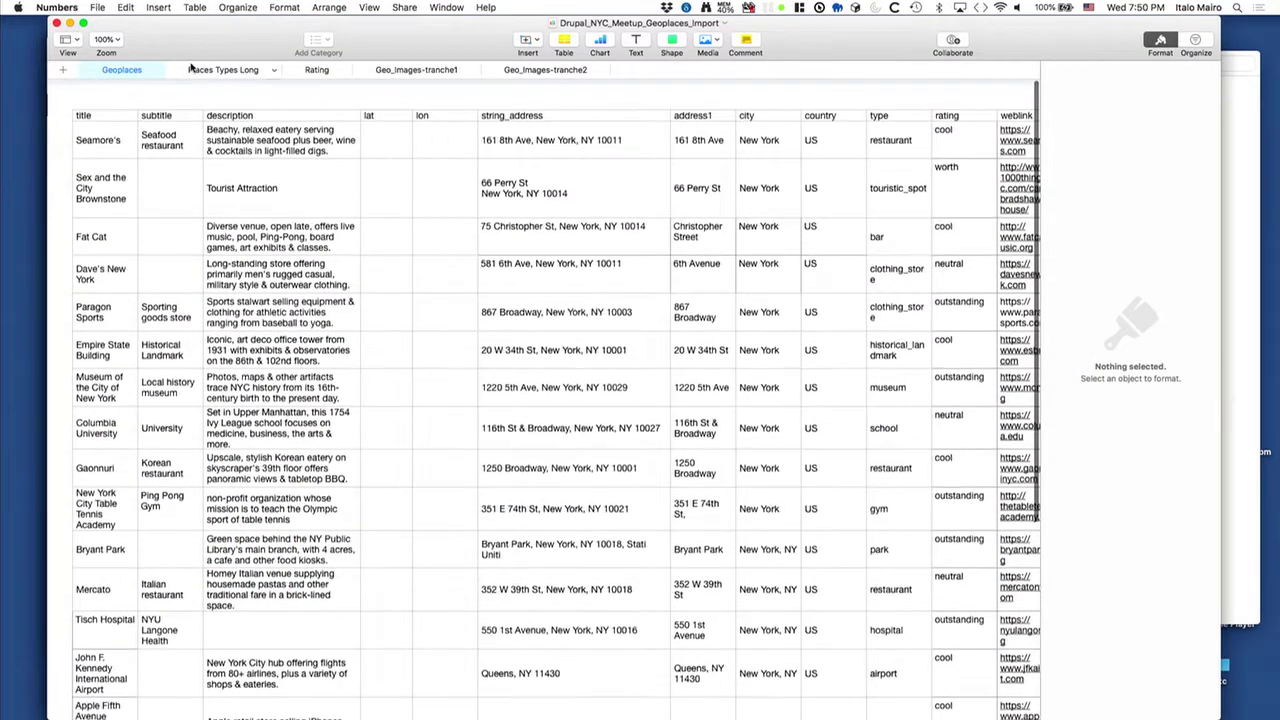
left_click(97, 7)
mouse_move(128, 146)
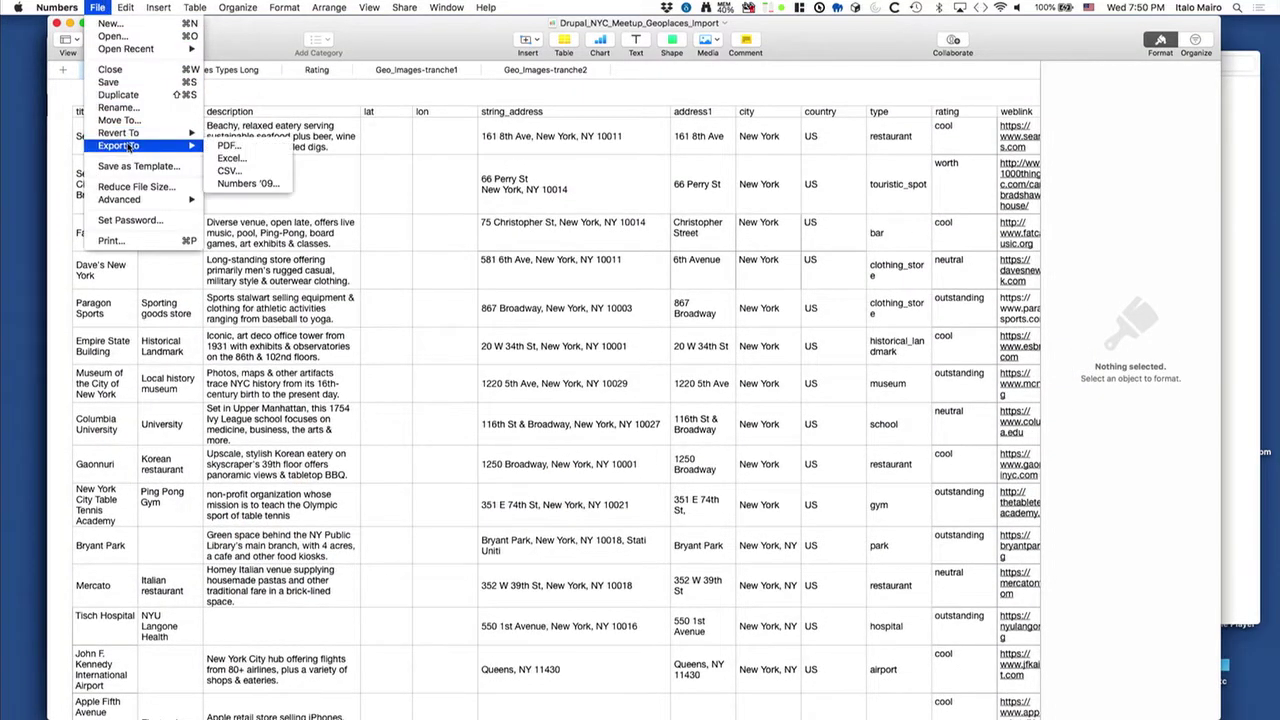
left_click(237, 172)
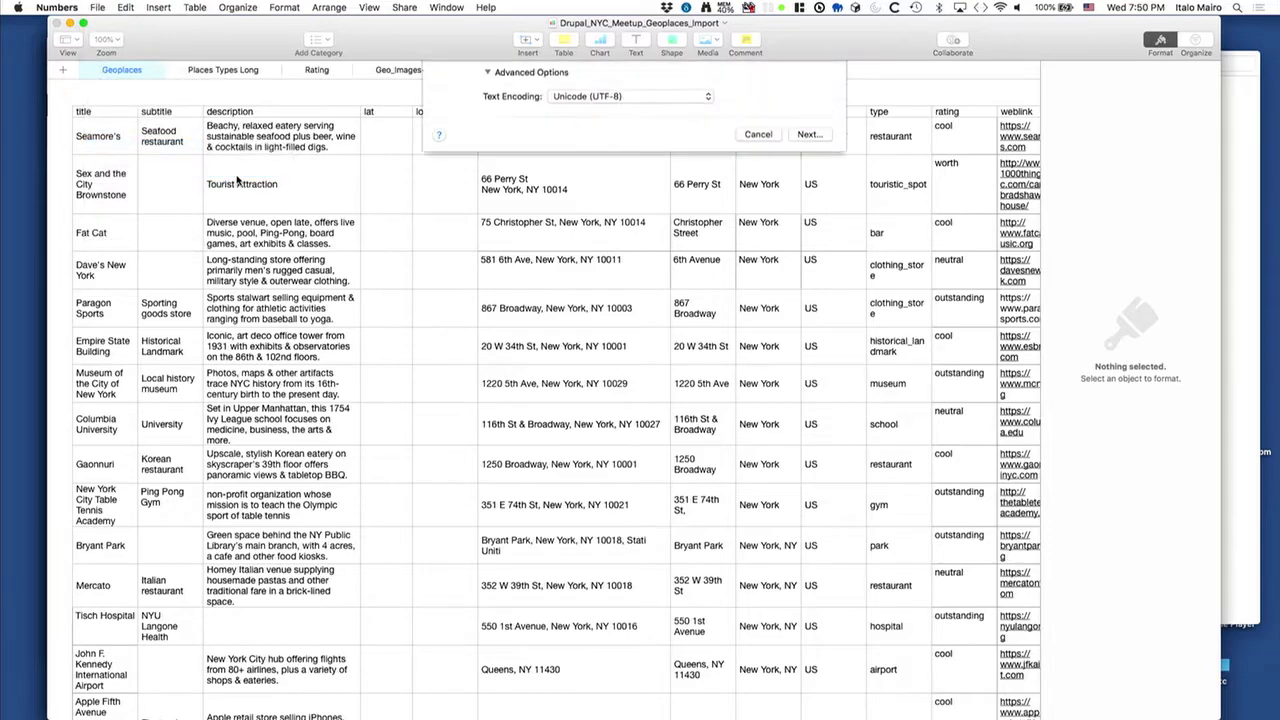
left_click(806, 262)
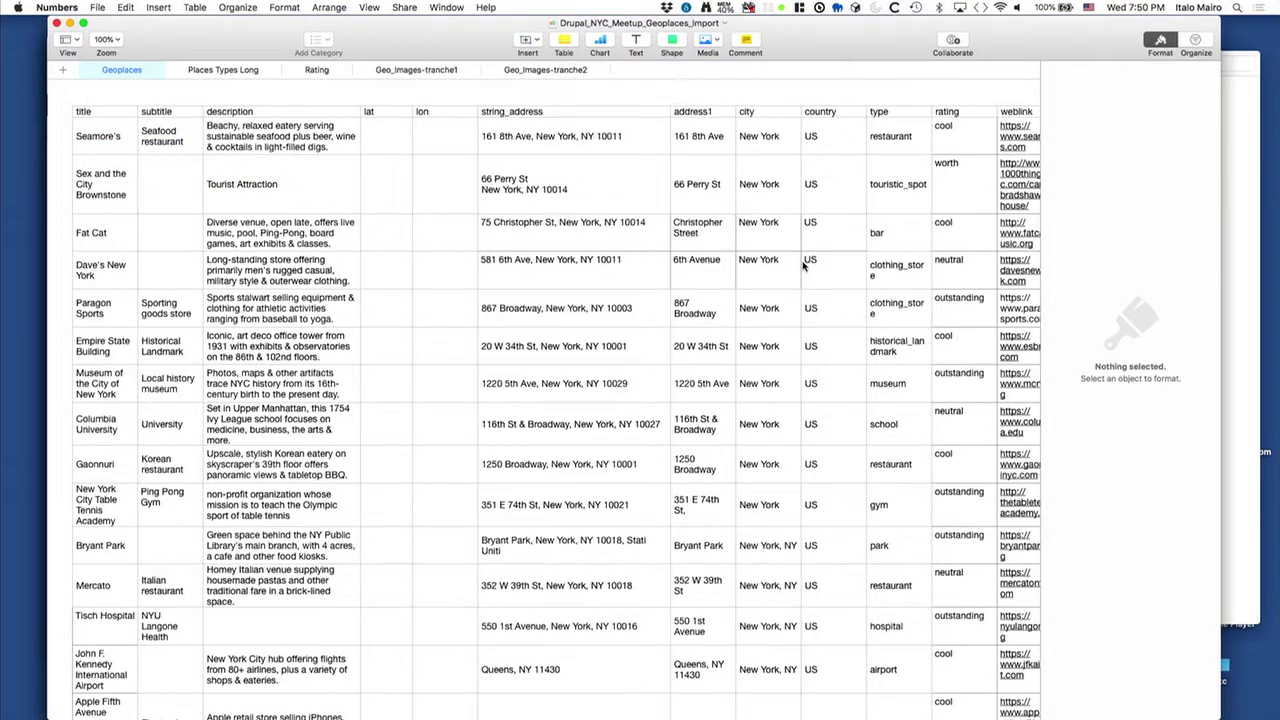
key("Return")
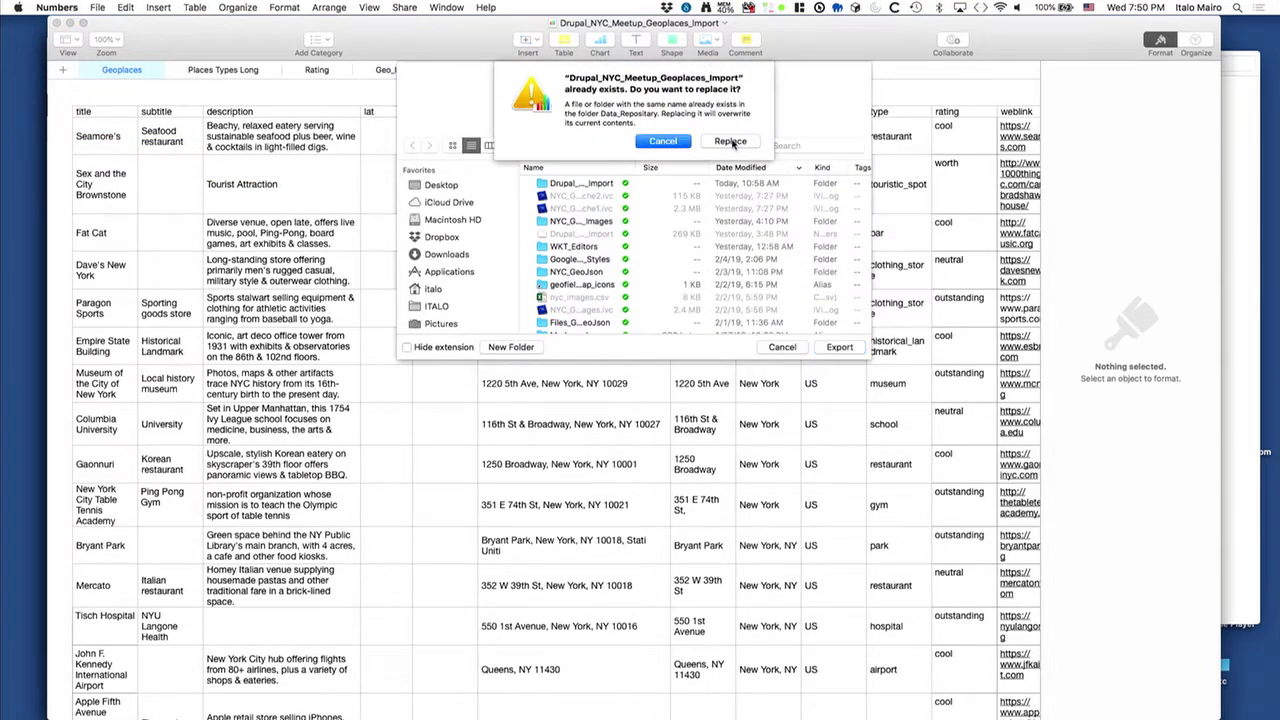
left_click(729, 143)
Step: Switch to Safari and copy the label Geoplace Import from Csv from the list of feed types
key("super+Tab")
key("super+Tab")
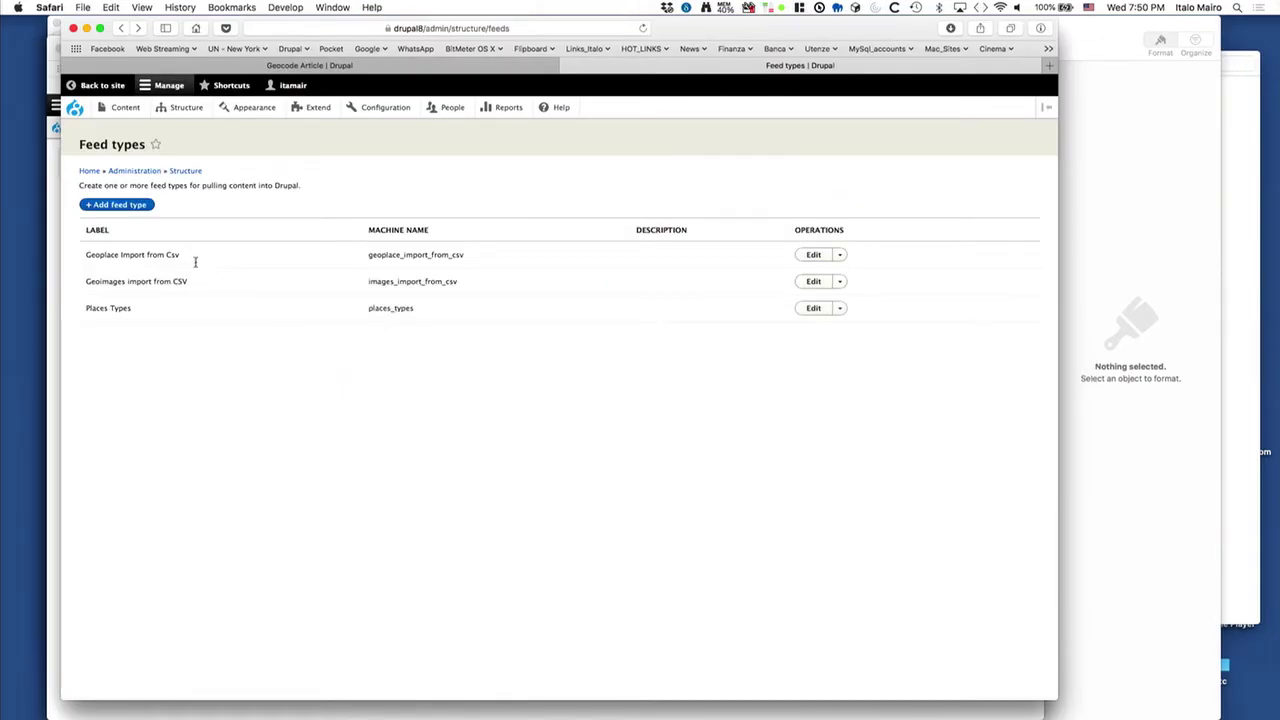
triple_click(84, 258)
key("super+c")
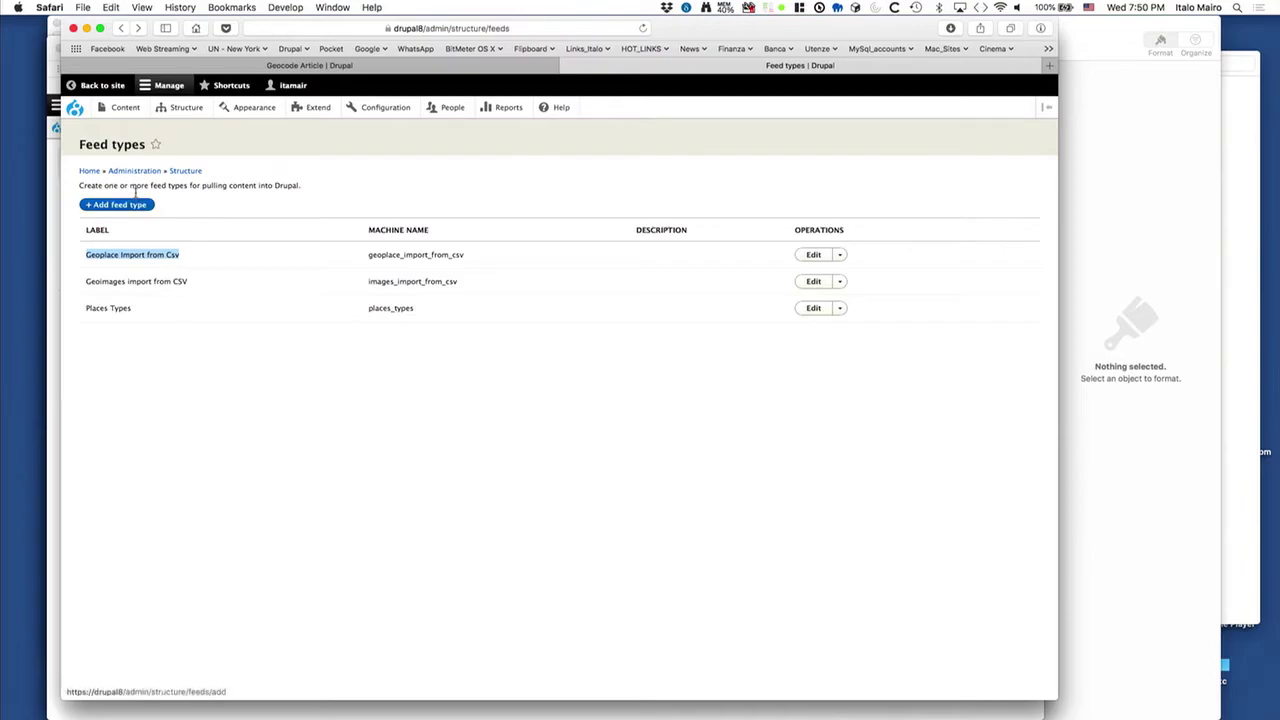
Step: Add a new feed of the Geoplace Import from Csv type and title it Geoplace Import from Csv
mouse_move(125, 108)
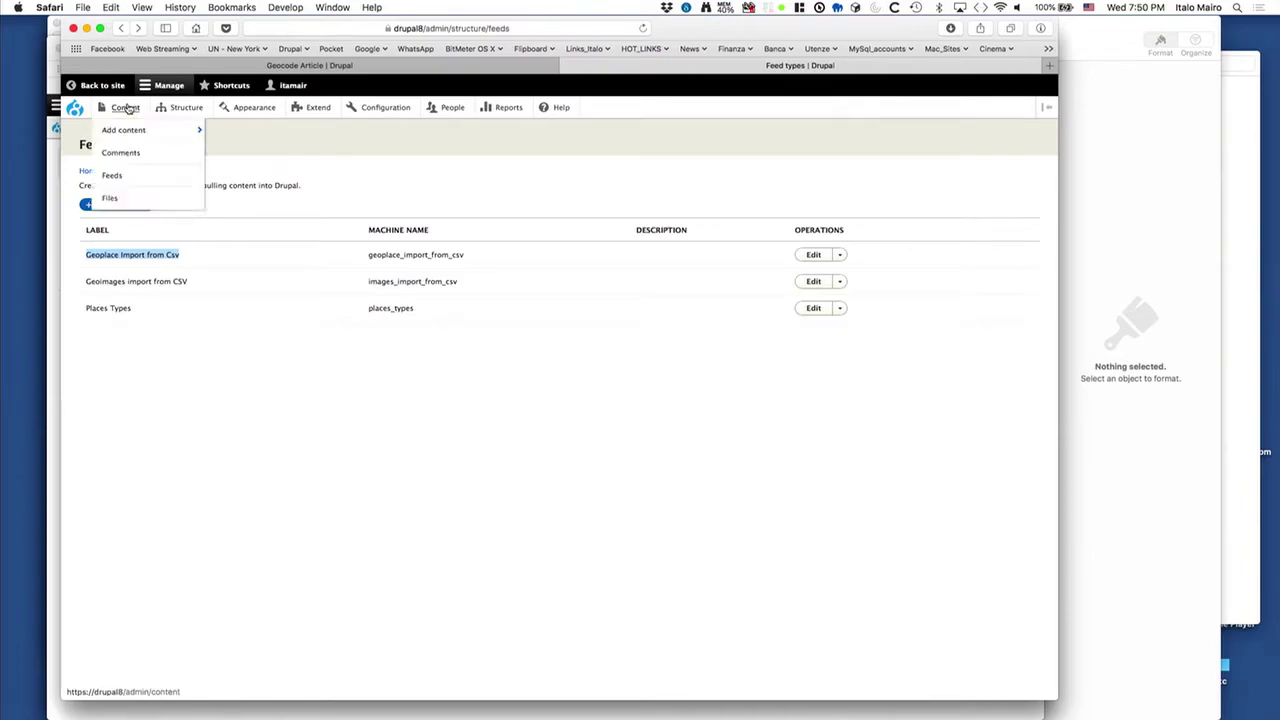
left_click(114, 177)
left_click(110, 222)
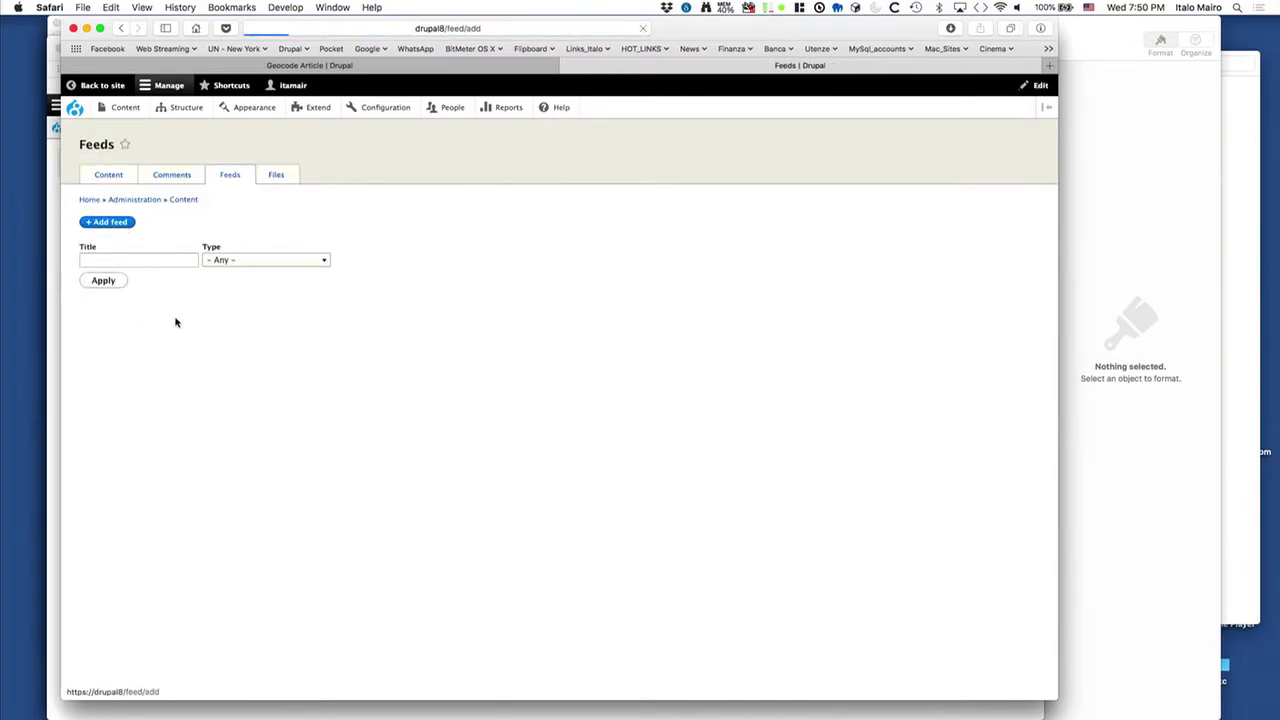
left_click(147, 254)
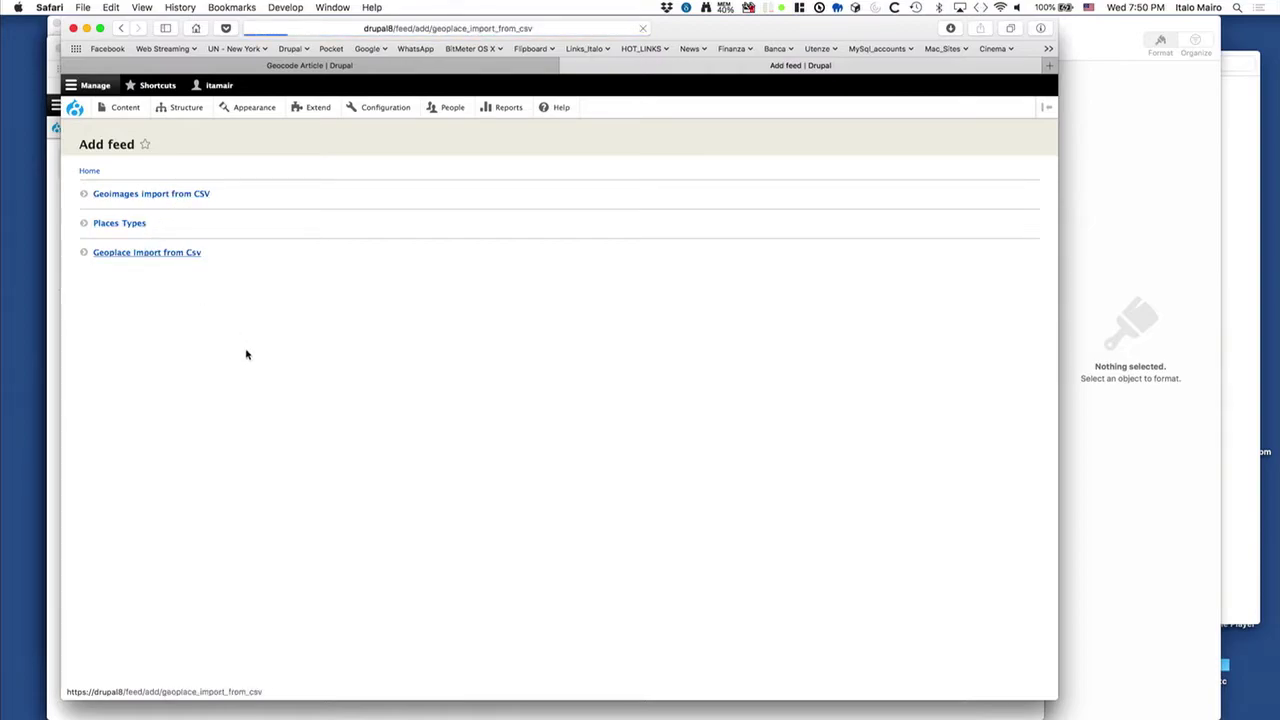
left_click(184, 207)
key("super+v")
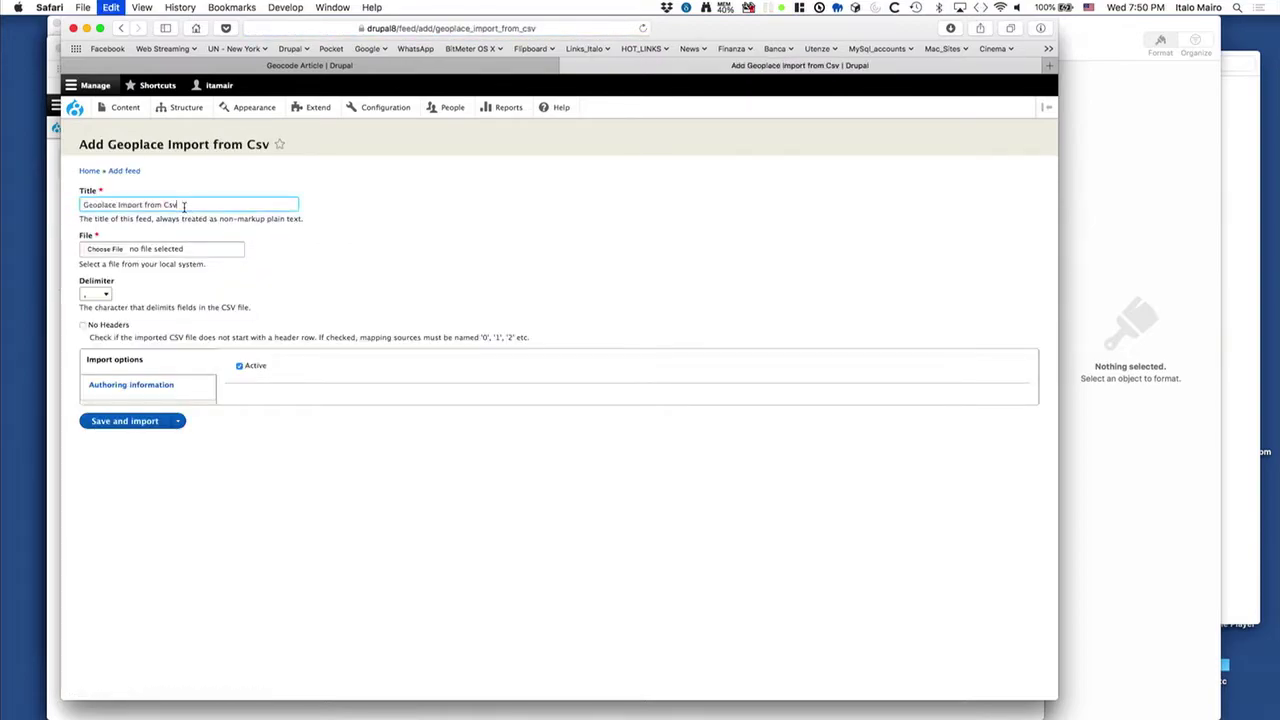
Step: Attach Geoplaces-Table 1.csv from the Drupal_NYC_Meetup_Geoplaces_Import folder inside Data_Repositary to the feed, and save and import it
left_click(112, 251)
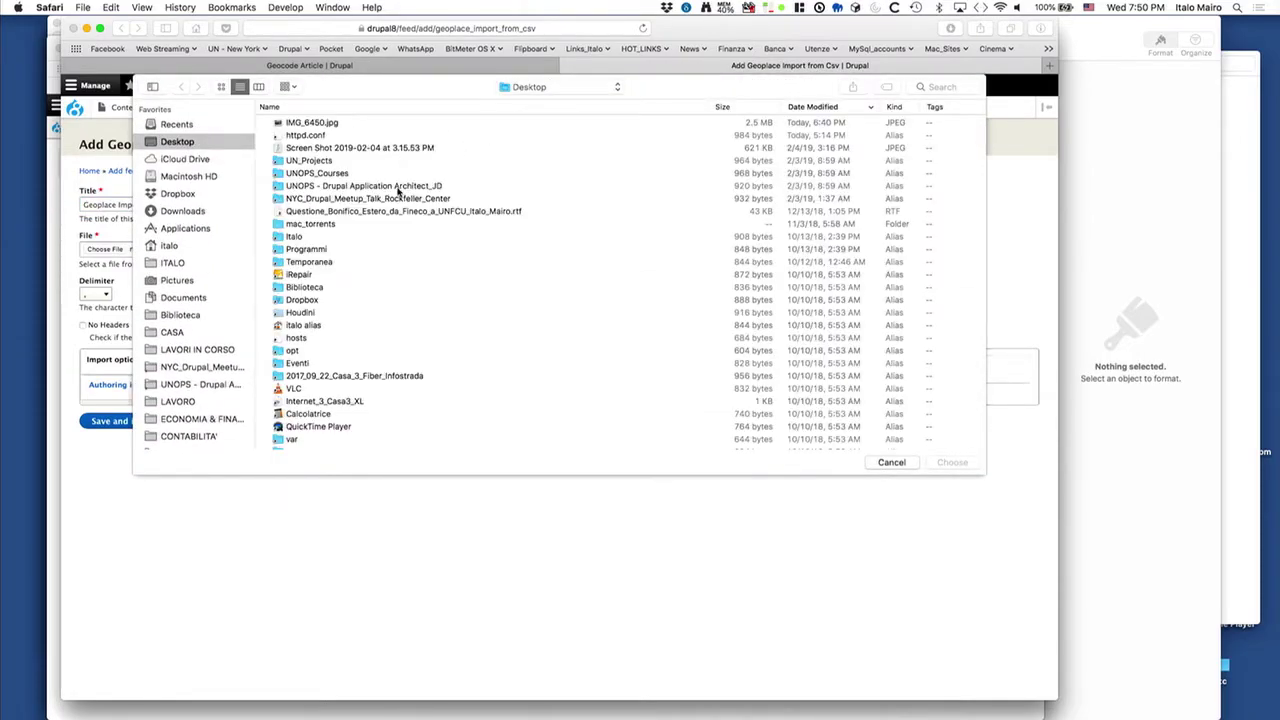
double_click(395, 199)
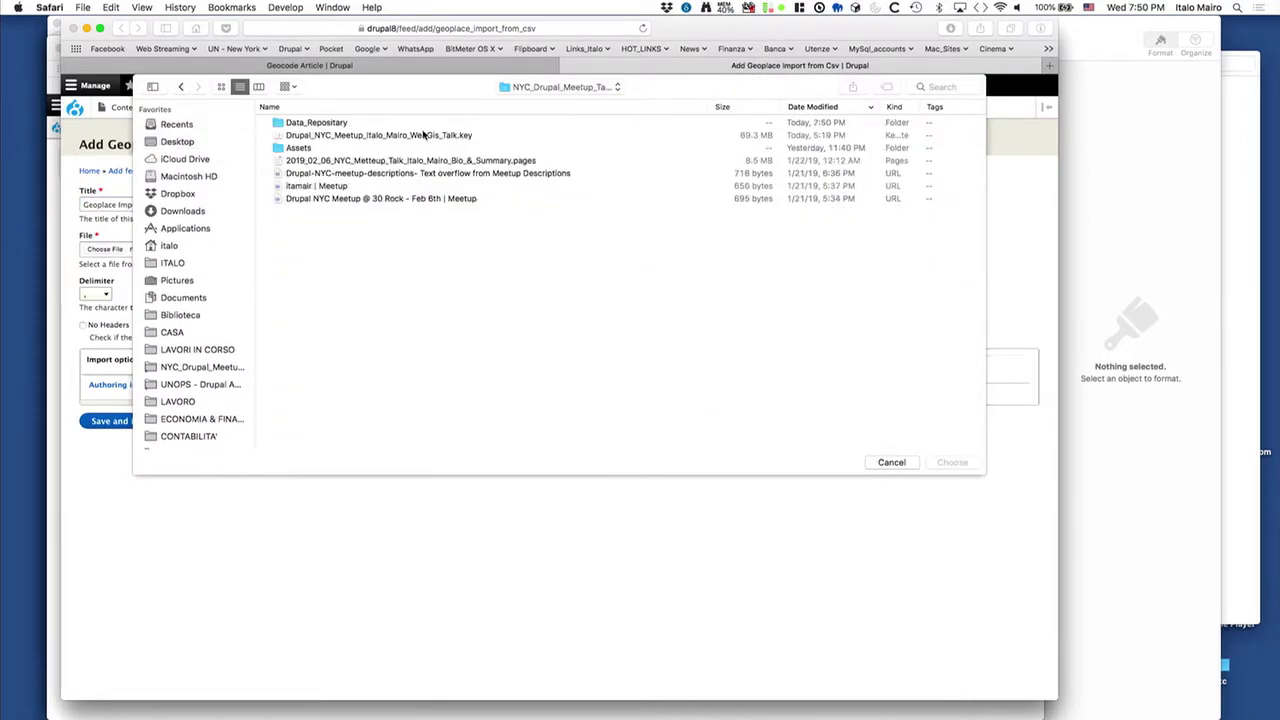
double_click(336, 124)
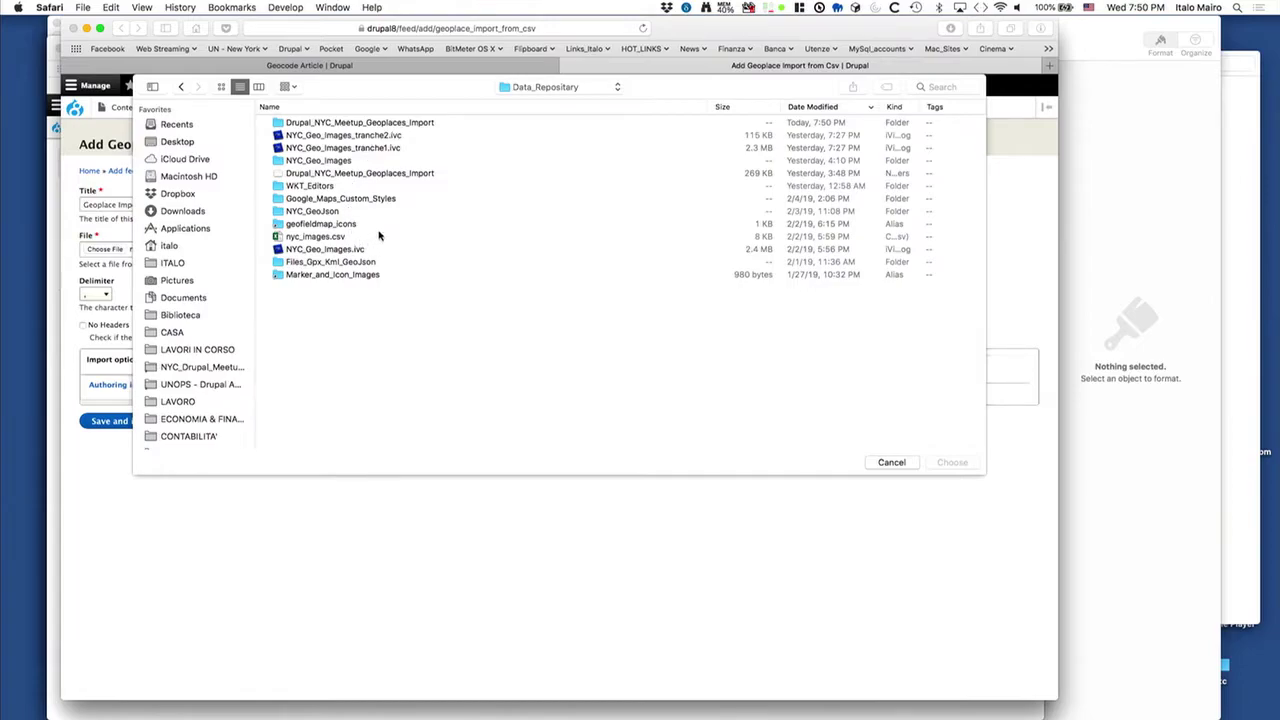
double_click(380, 122)
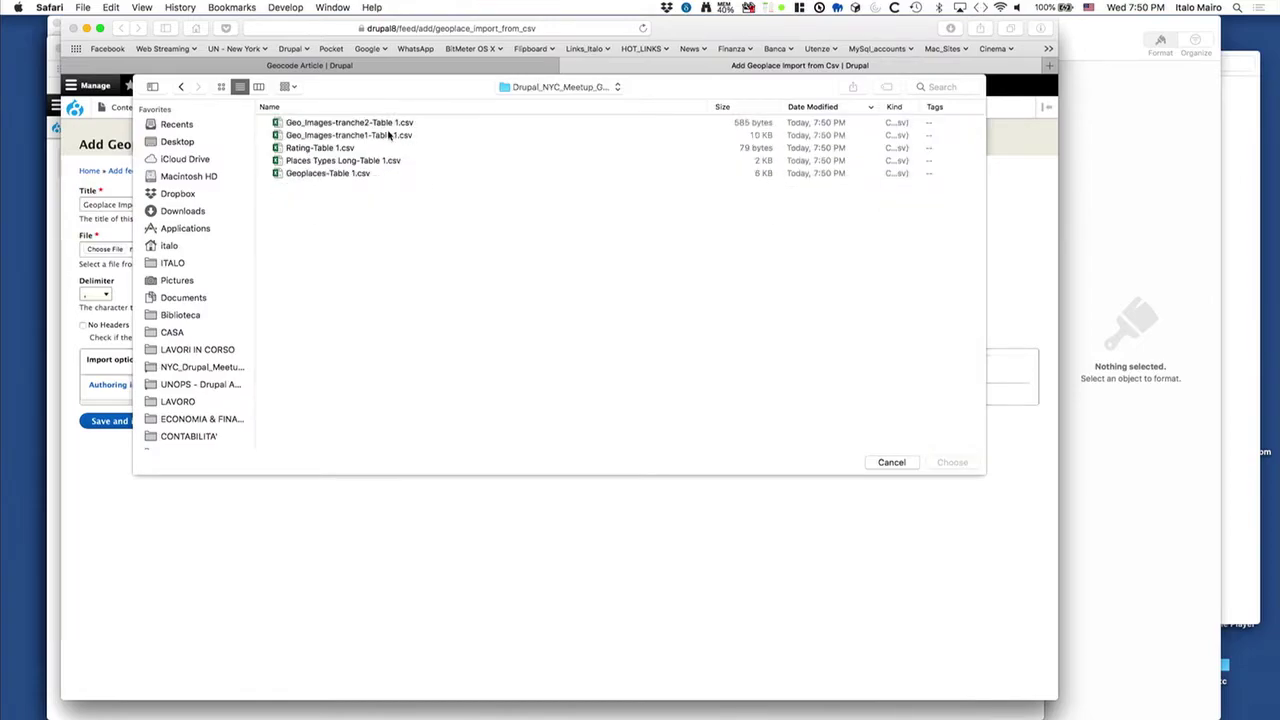
left_click(337, 173)
double_click(337, 173)
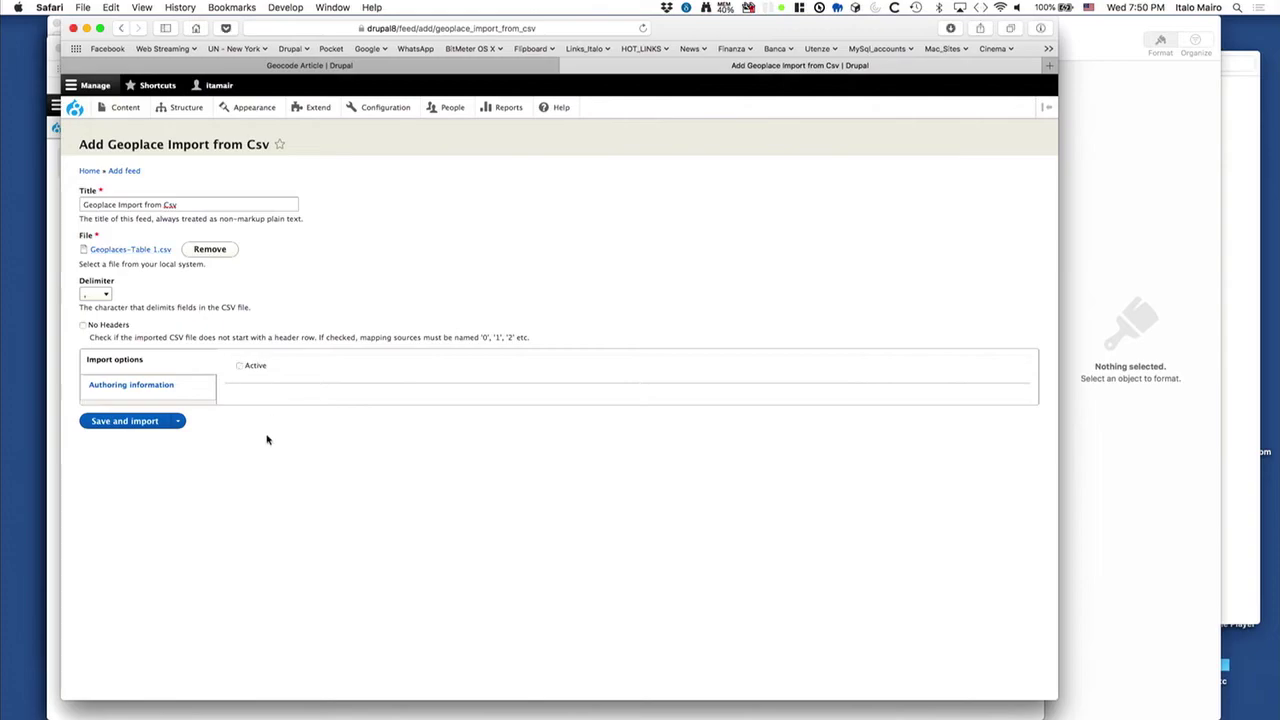
left_click(120, 427)
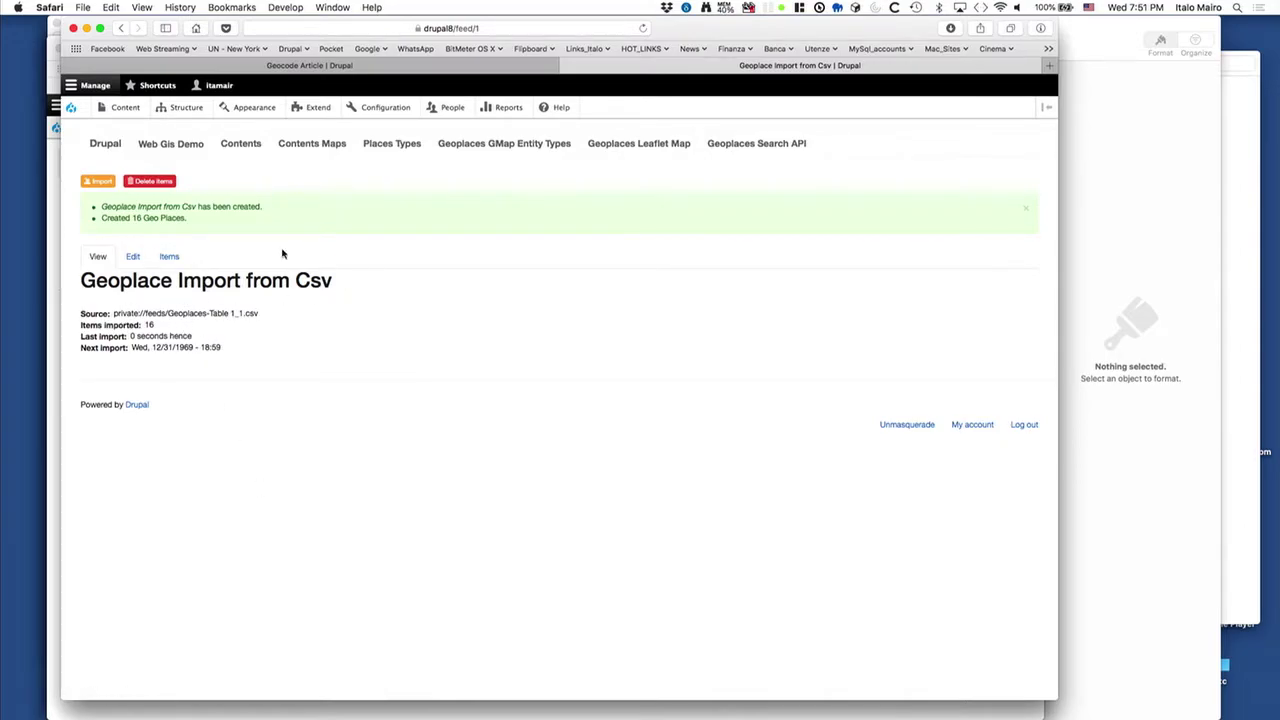
Step: Open the site's content list and look through the imported Geo Places and their Geofield coordinates
left_click(124, 108)
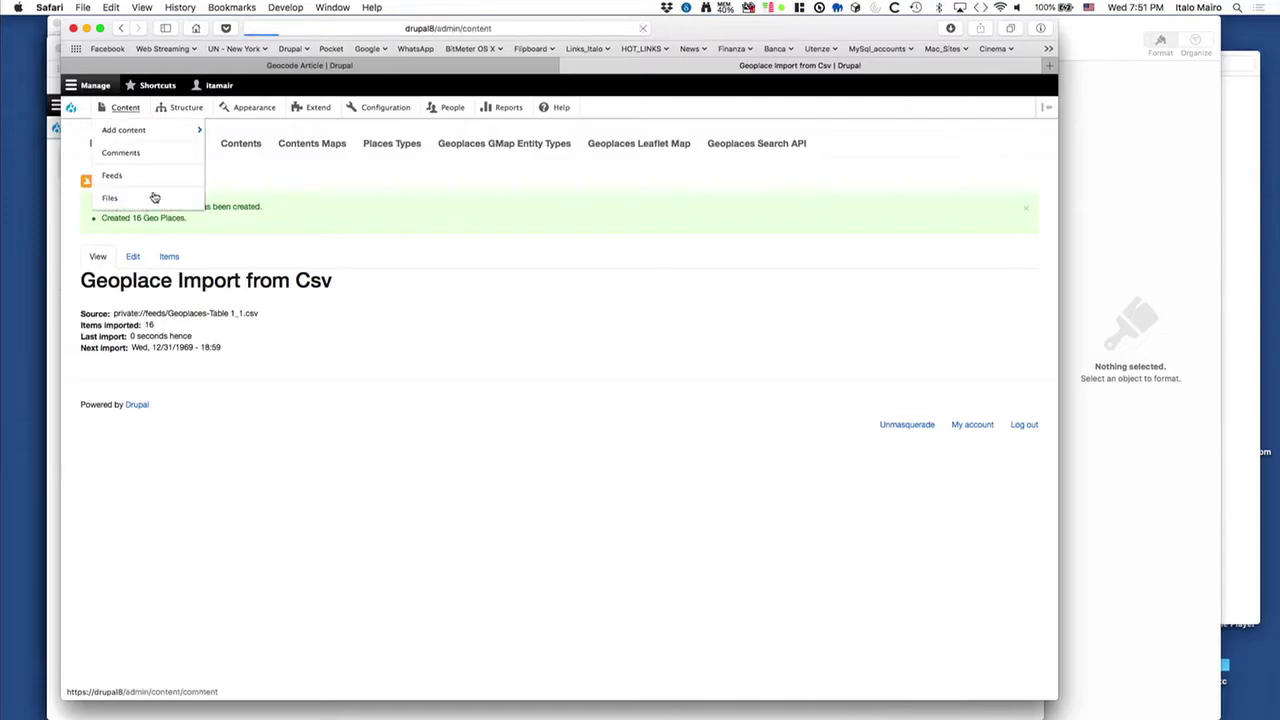
scroll(210, 478, "down", 5)
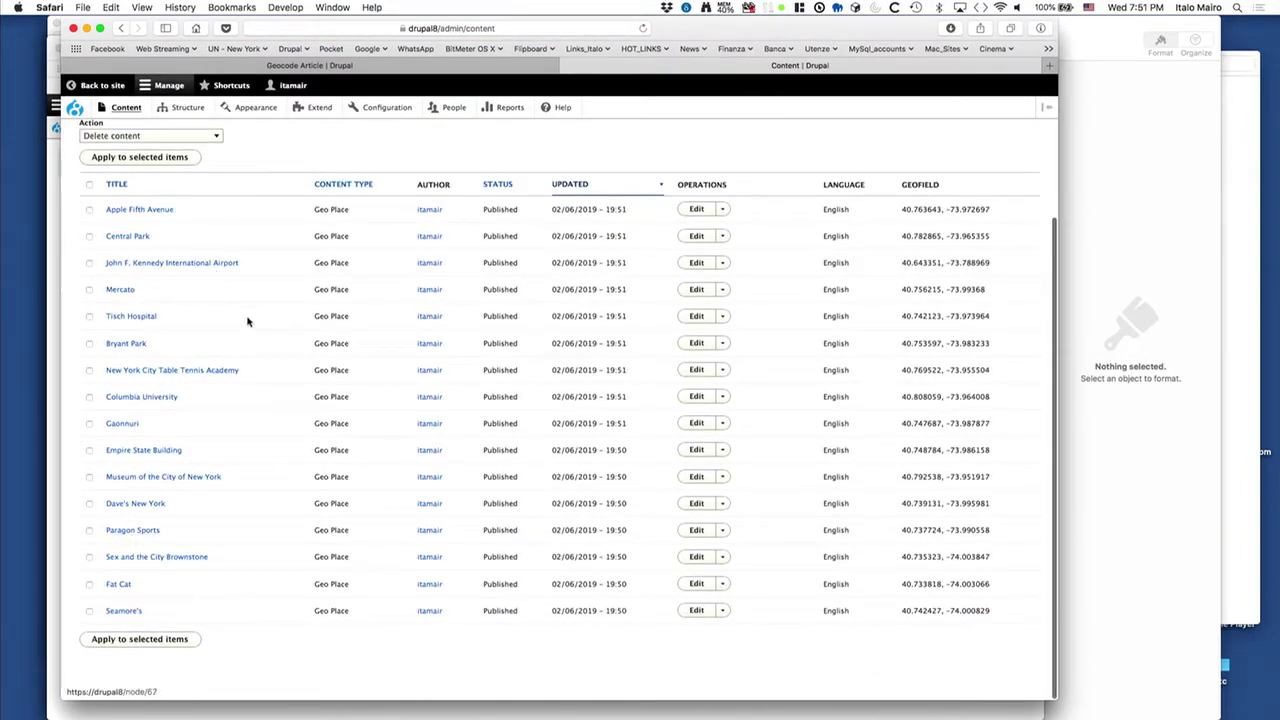
scroll(250, 325, "up", 5)
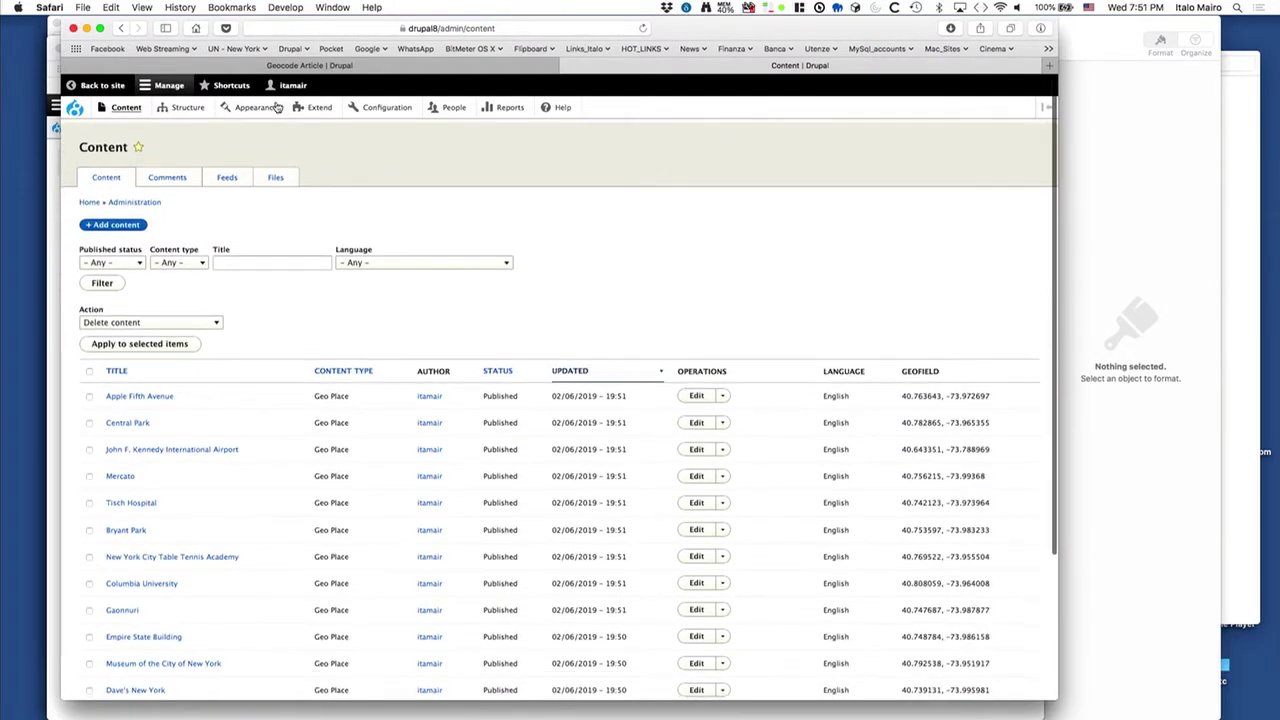
Step: Open the Geoplaces Page, expand the Midtown marker cluster and view the pop-ups of Bryant Park, Mercato, Empire State Building and Gaonnuri
left_click(75, 107)
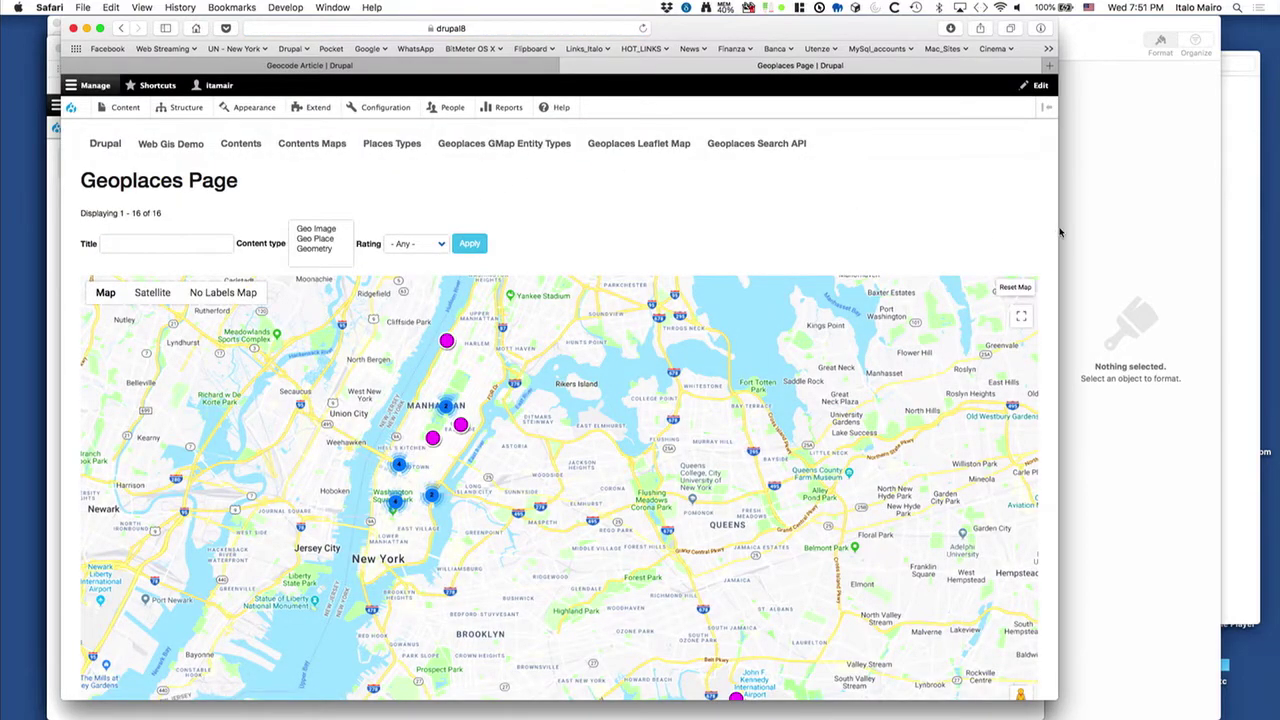
left_click(401, 467)
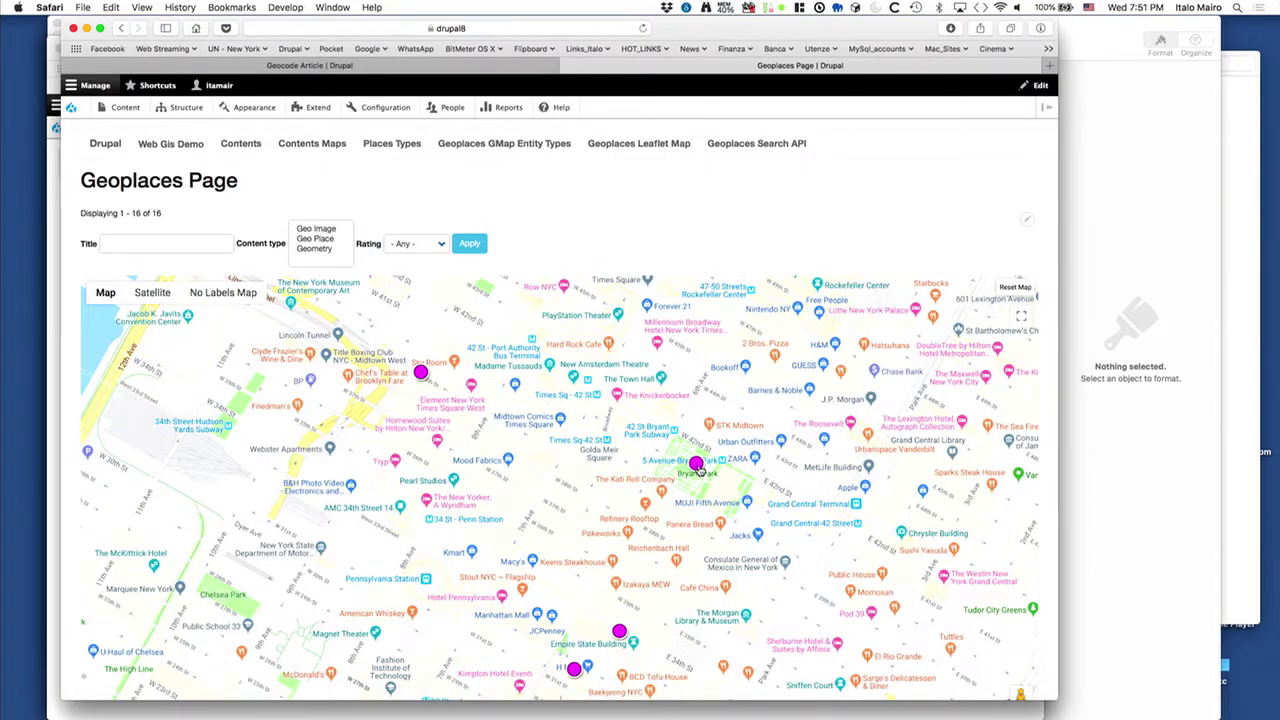
left_click(697, 465)
left_click(420, 399)
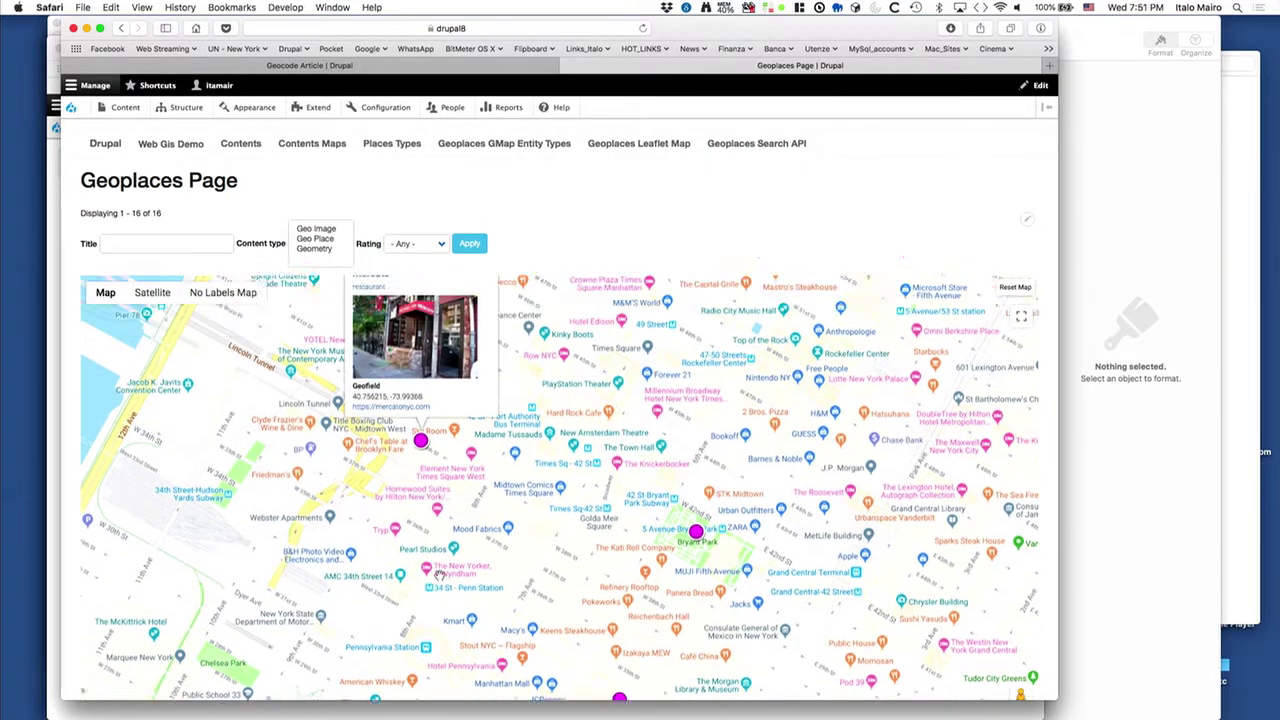
left_click_drag(555, 558, 593, 428)
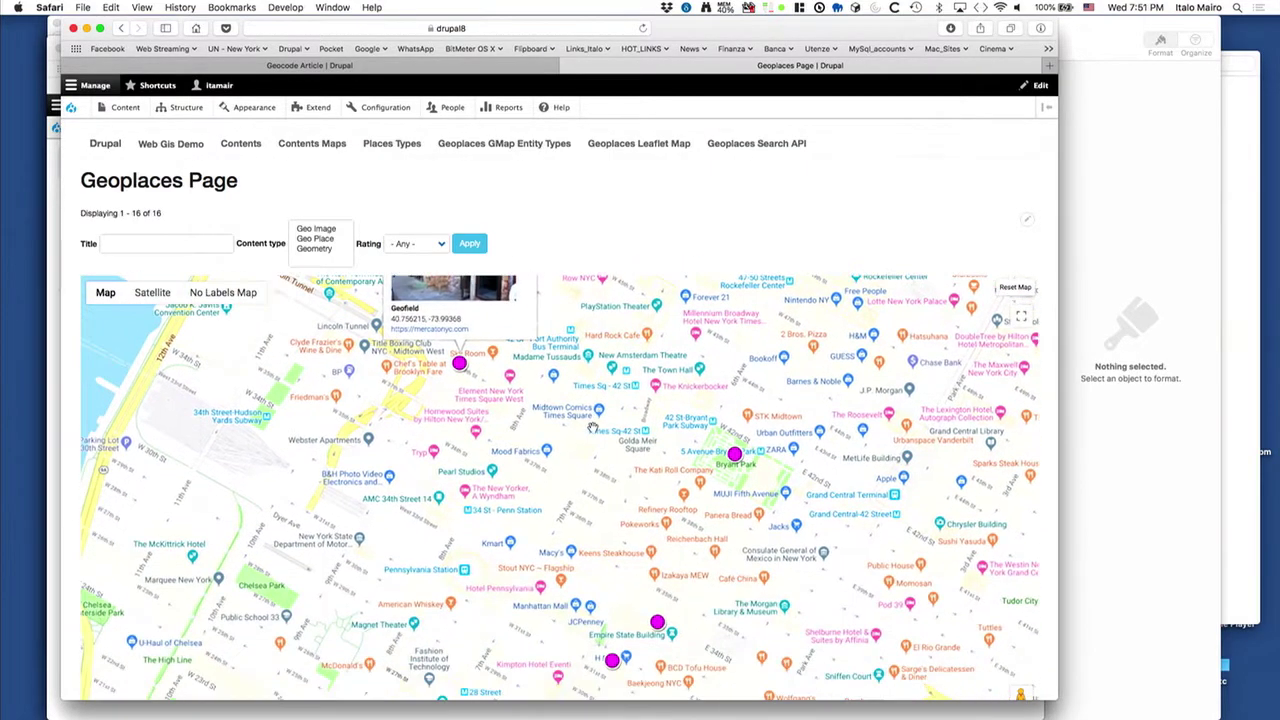
left_click(657, 622)
left_click_drag(578, 670, 528, 472)
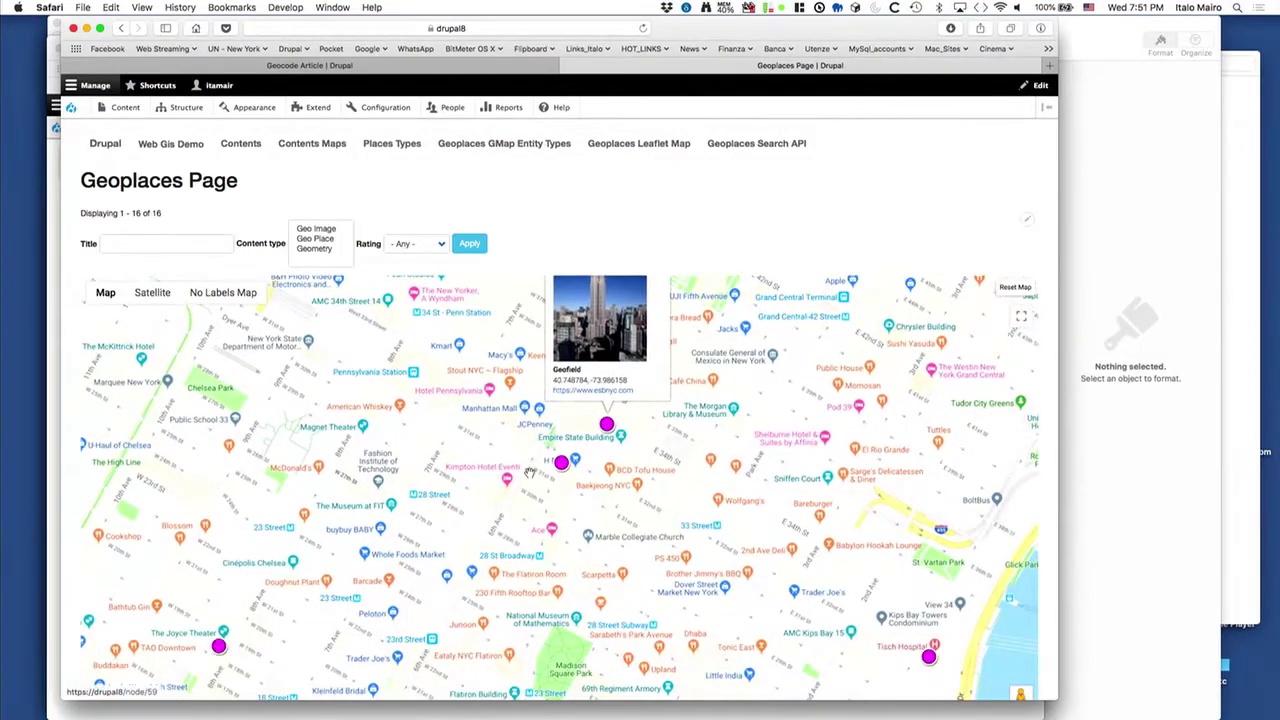
left_click(561, 462)
left_click_drag(400, 486, 318, 519)
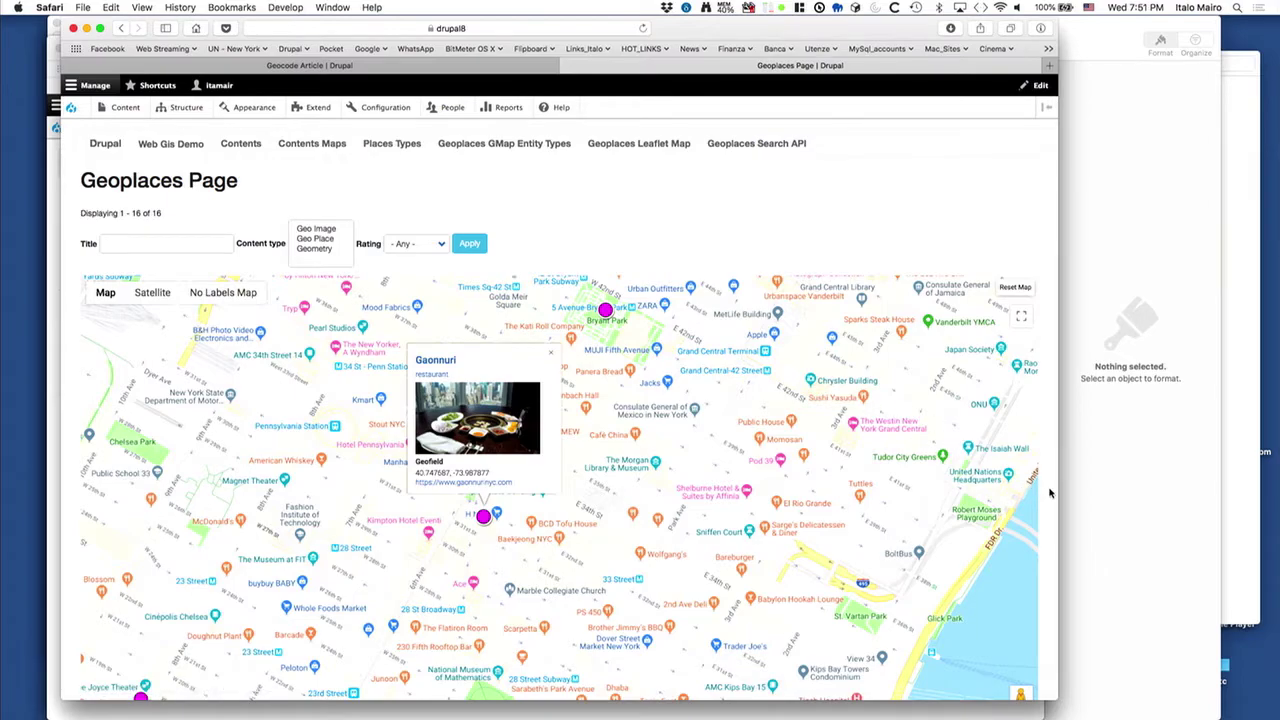
Step: Show the Geoplaces map in full screen and view the pop-ups of Tisch Hospital and Fat Cat in Greenwich Village
scroll(1049, 491, "down", 3)
left_click(1019, 248)
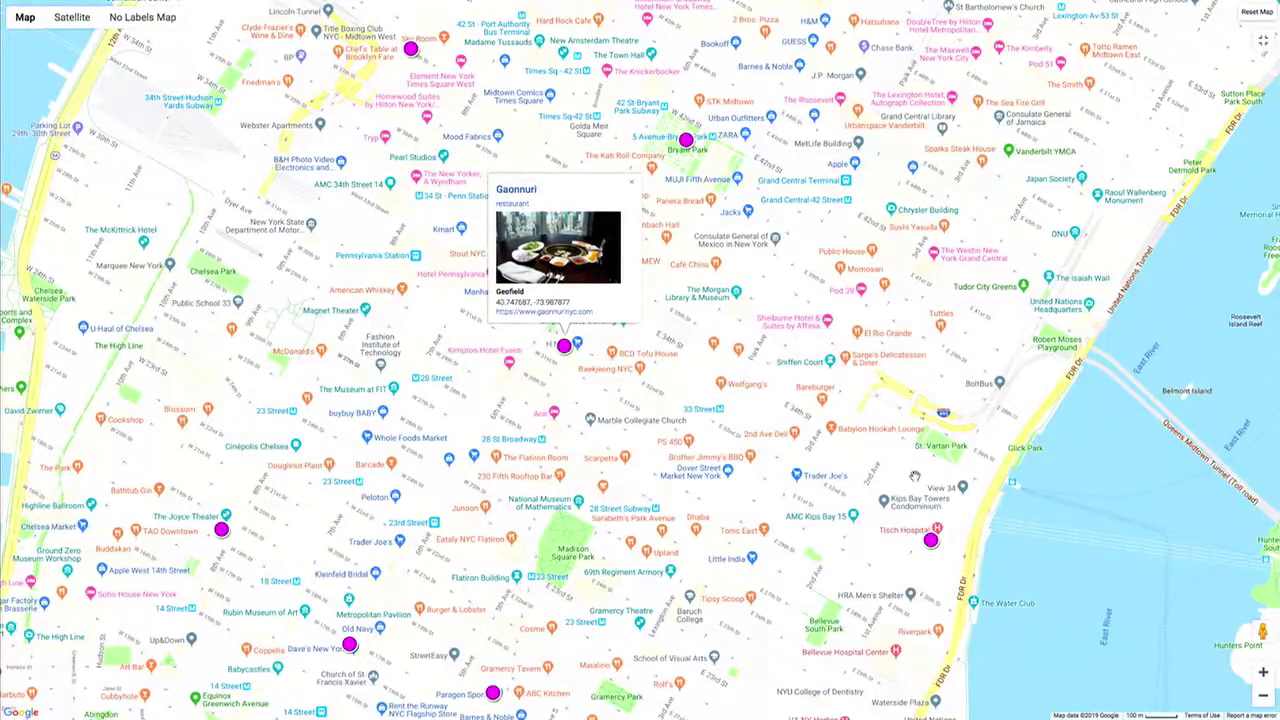
left_click(929, 541)
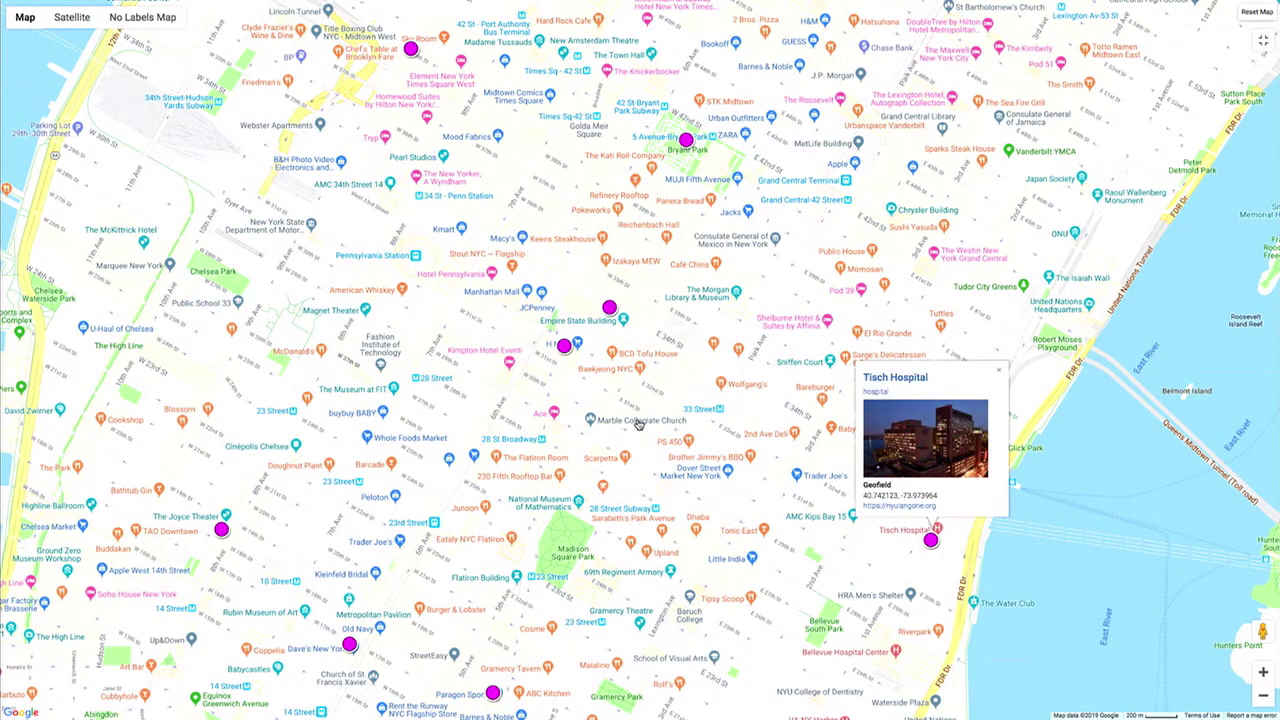
scroll(638, 424, "down", 3)
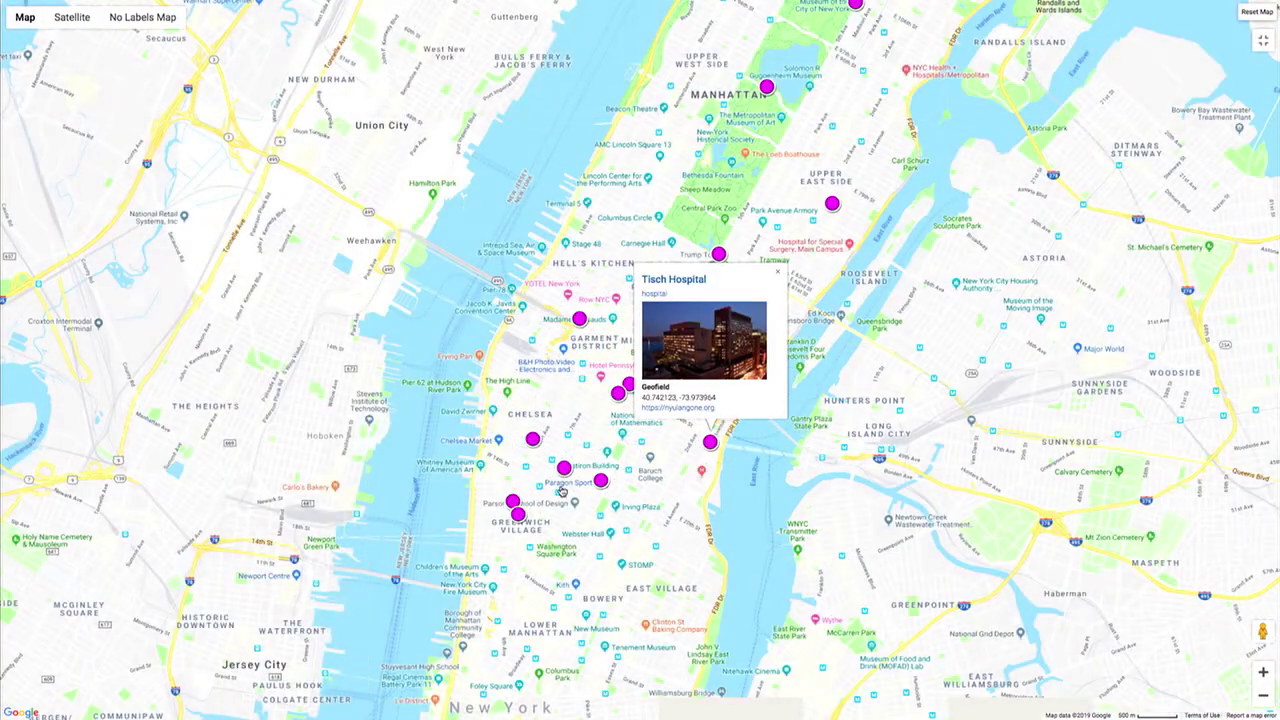
left_click(519, 515)
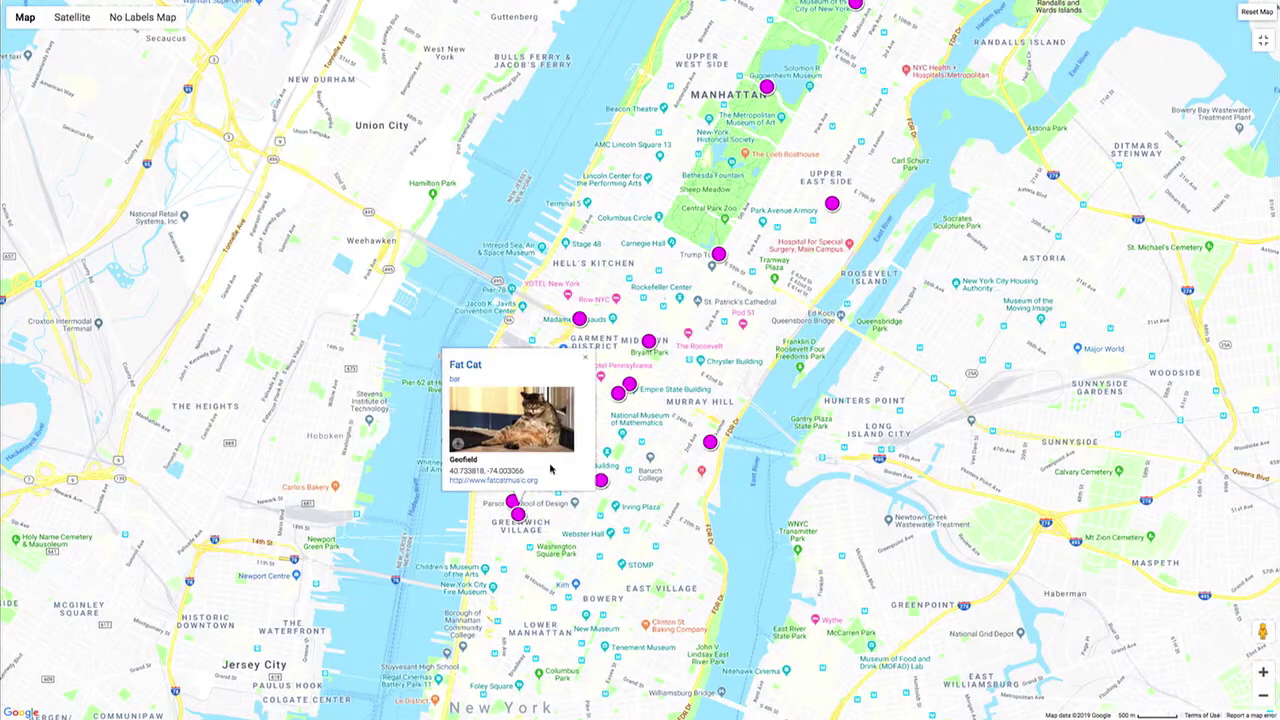
Step: Open the Fat Cat place page from its map pop-up, view its photo enlarged and close the photo
left_click(465, 365)
left_click(246, 317)
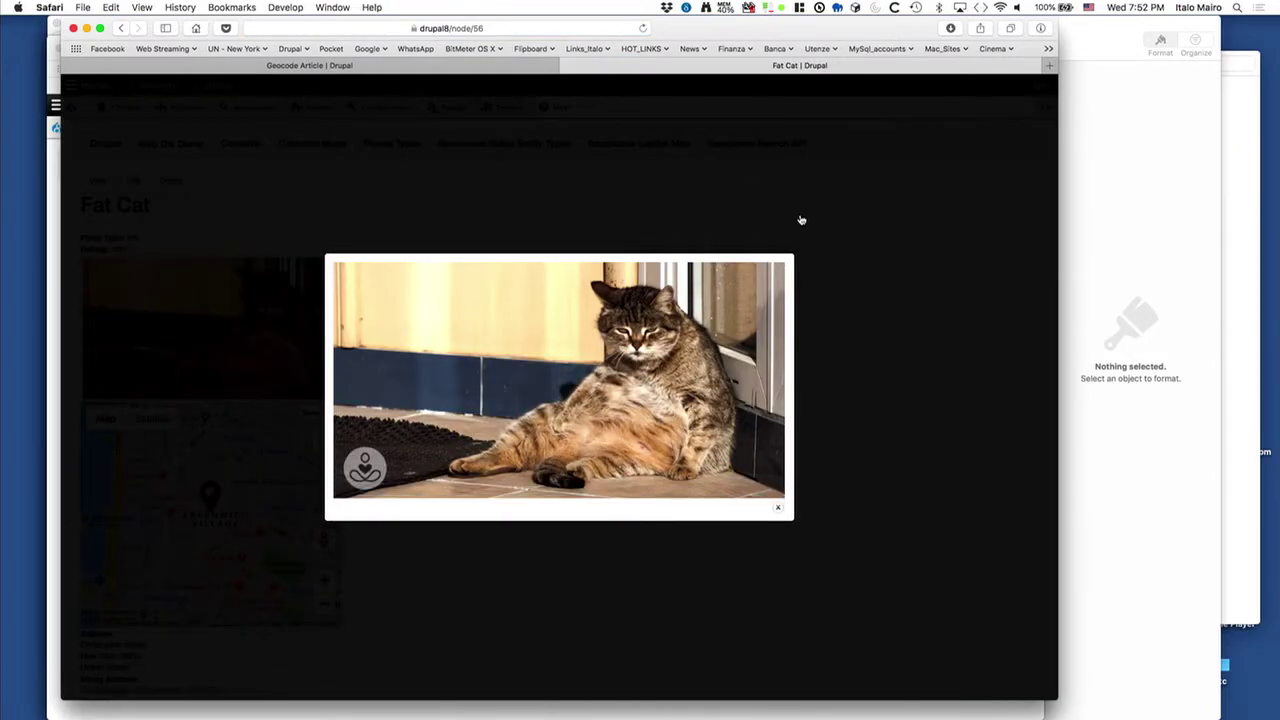
left_click(799, 228)
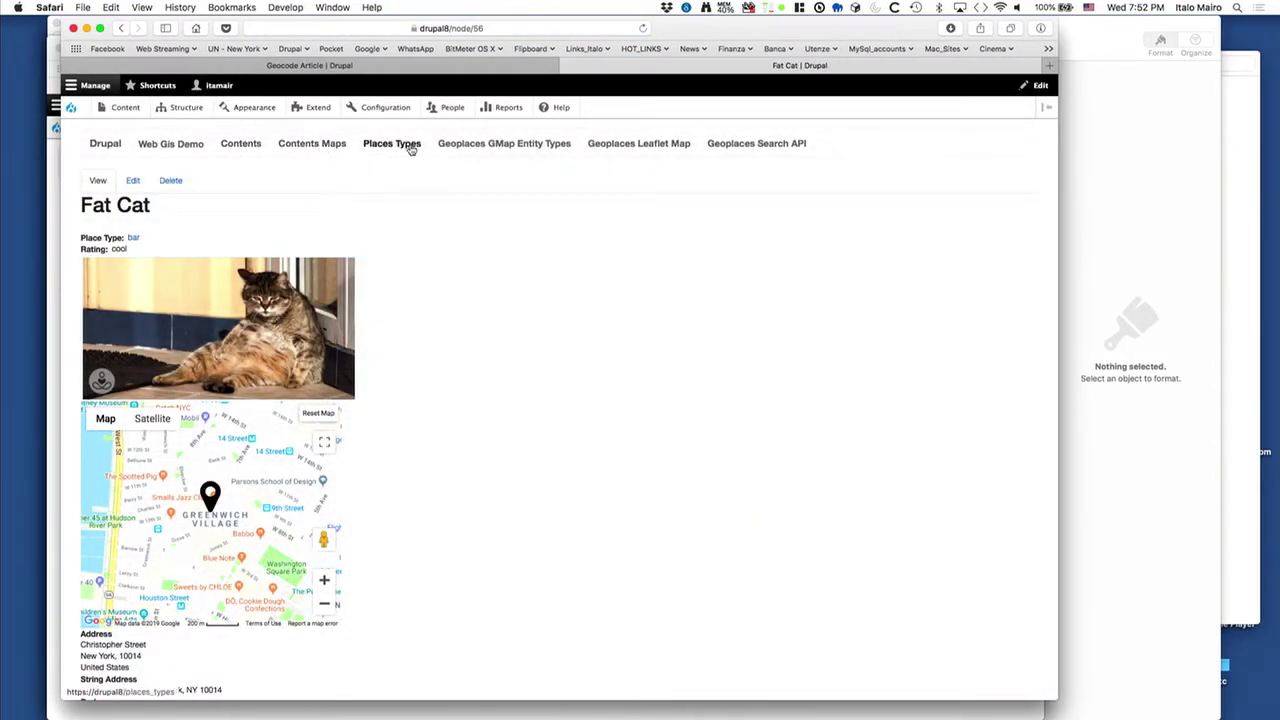
Step: Open the Geoplaces GMap page and the Leaflet map, expand the upper Manhattan cluster and view the New York City Table Tennis Academy pop-up
left_click(510, 150)
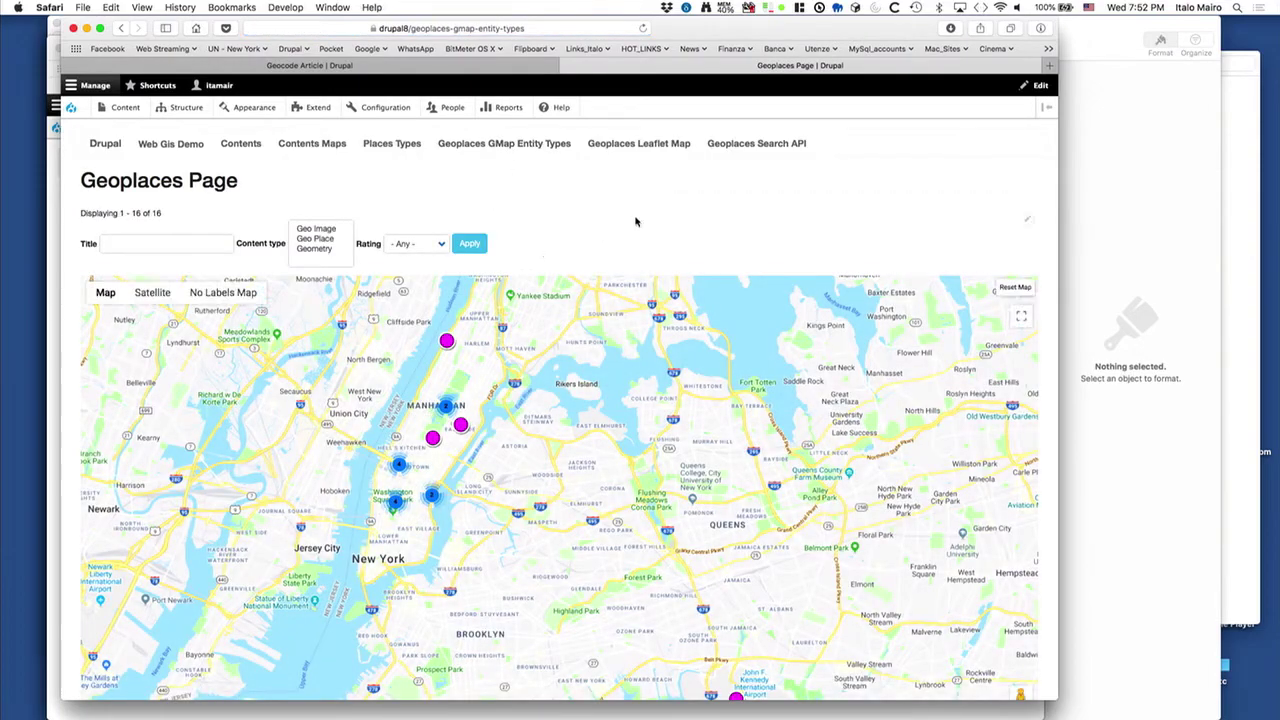
left_click(640, 150)
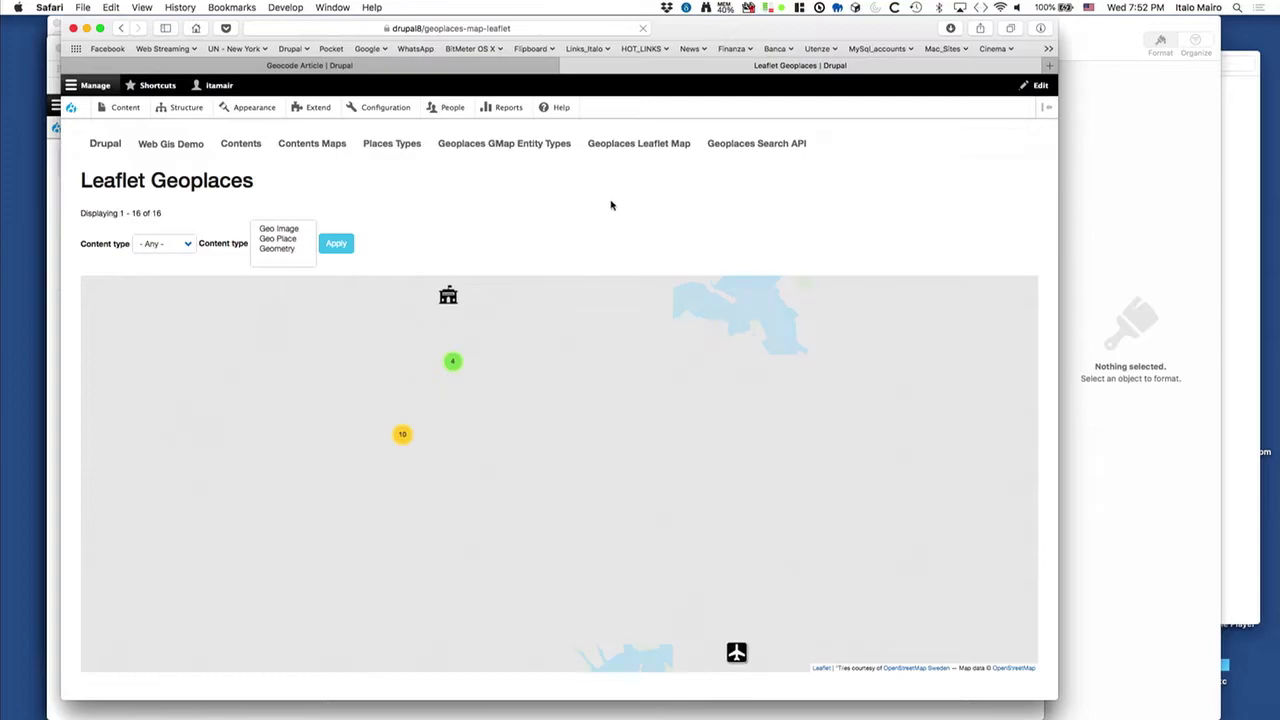
left_click(452, 360)
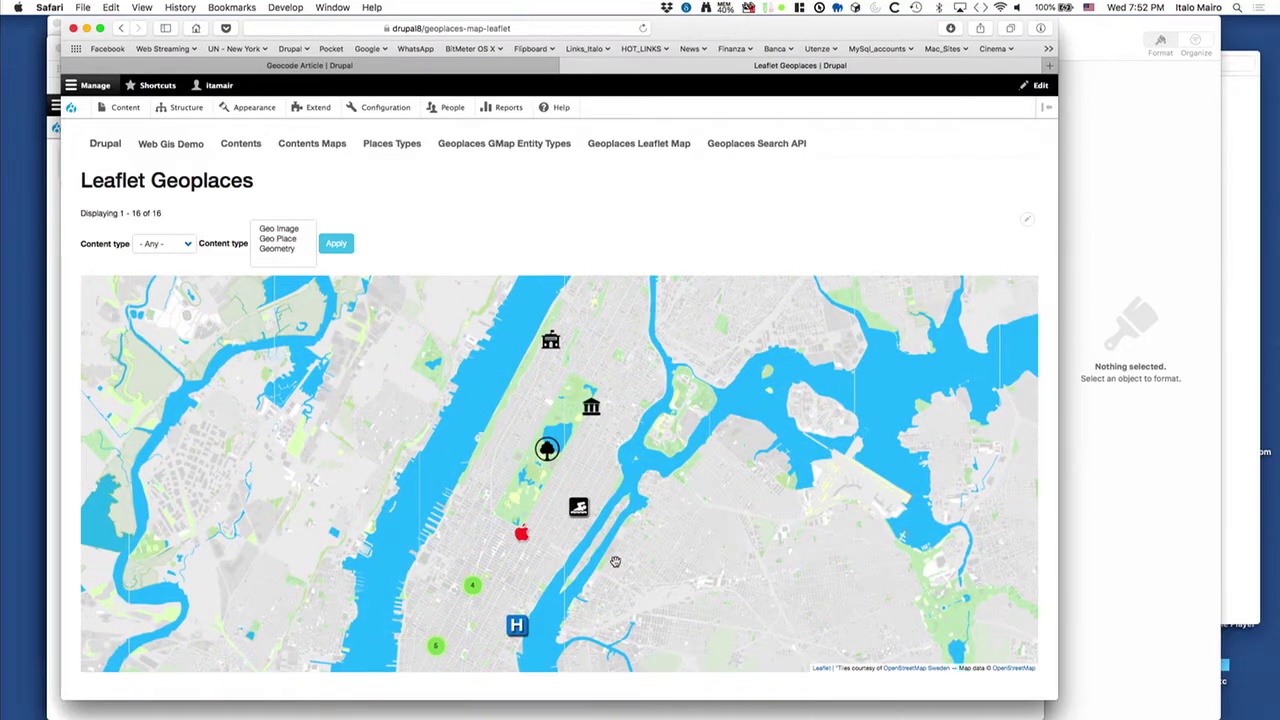
left_click(578, 512)
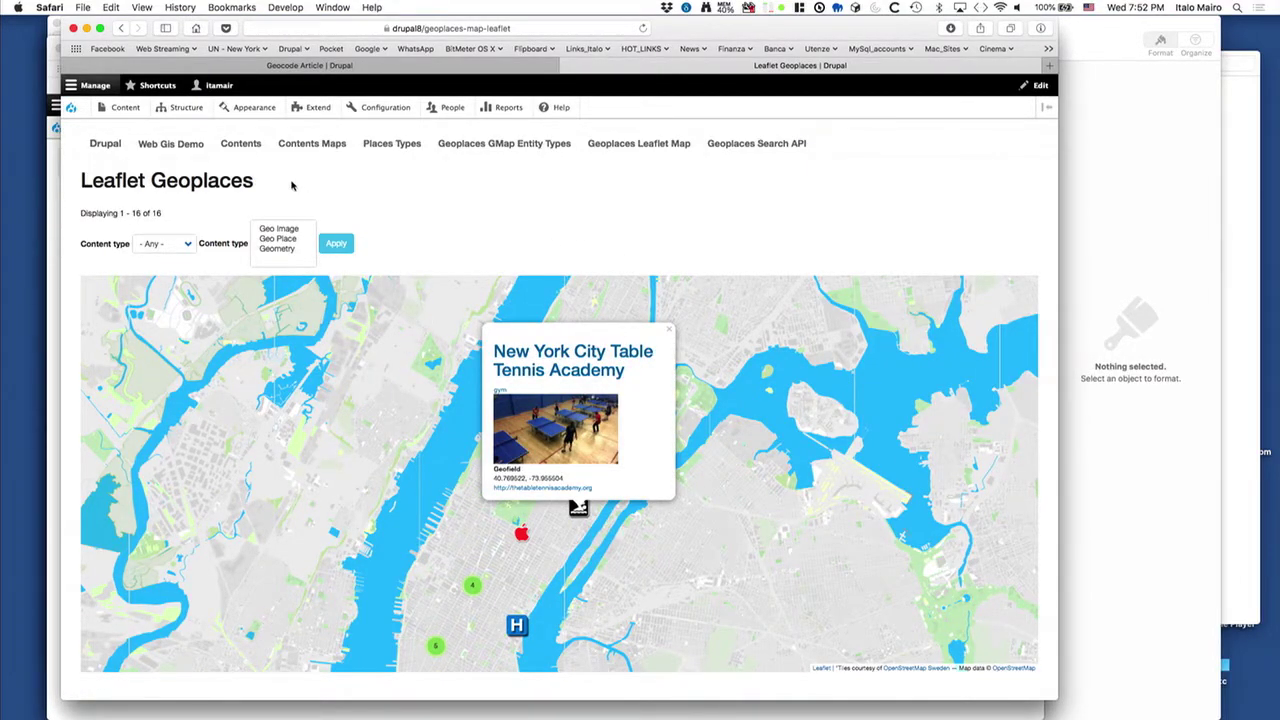
Step: Open the site's feed types list and copy the label "Geoimages import from CSV"
mouse_move(186, 108)
mouse_move(193, 270)
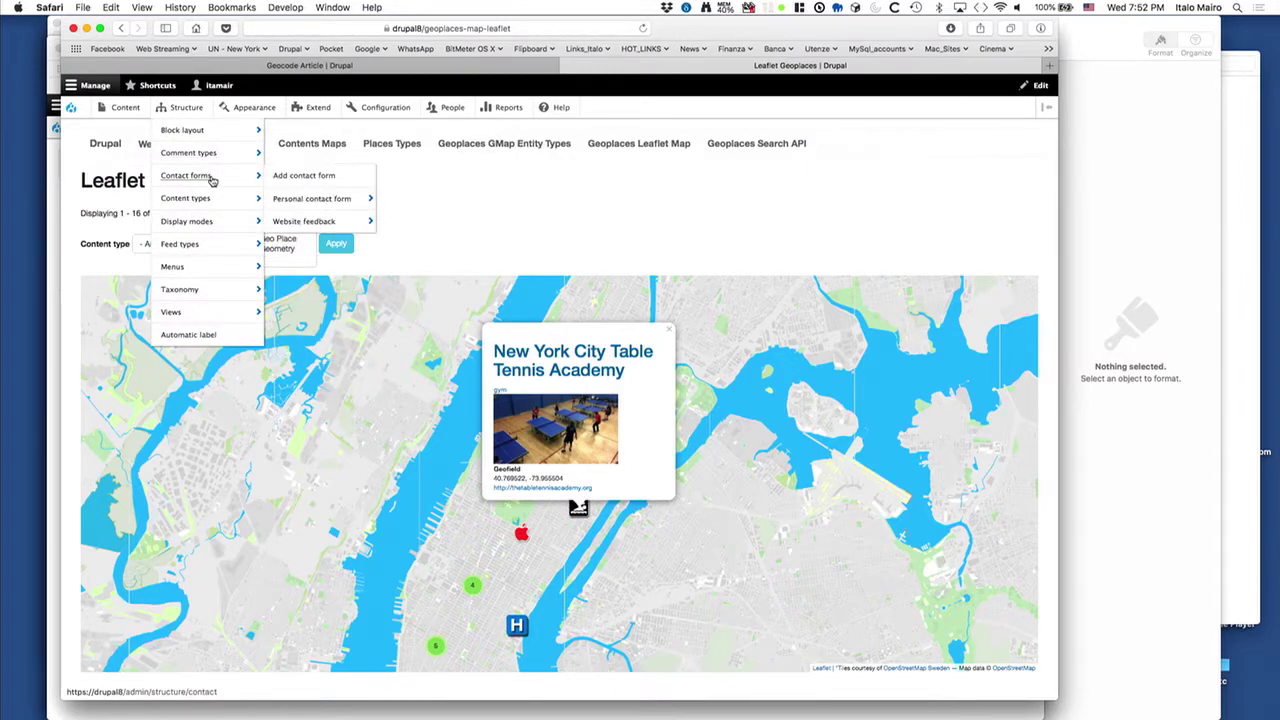
left_click(198, 243)
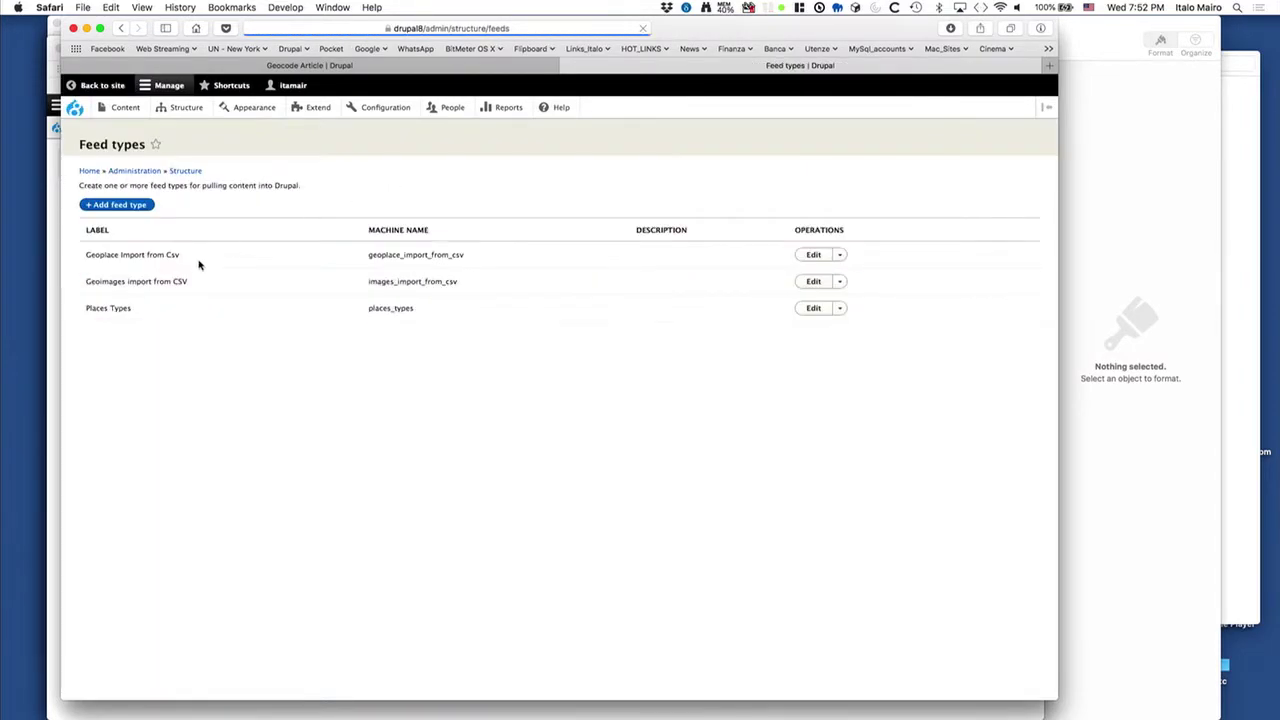
left_click_drag(200, 286, 84, 283)
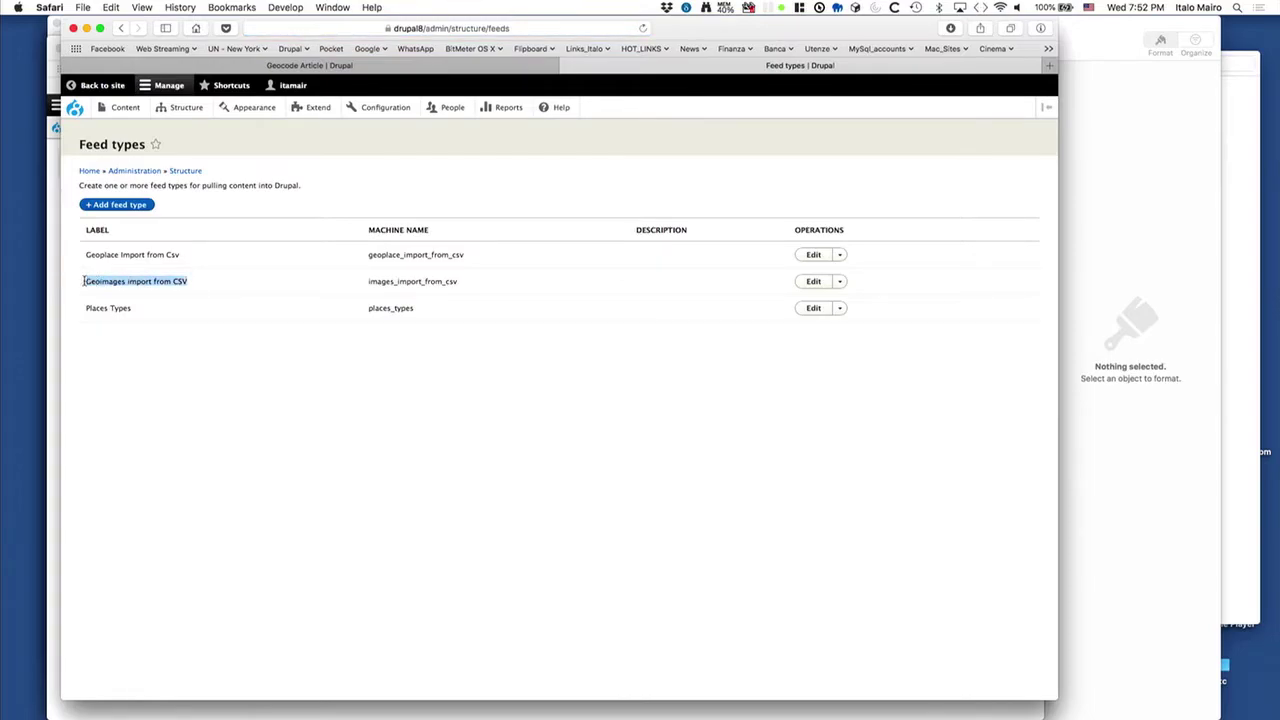
key("super+c")
Step: Look through the Drupal NYC Meetup album in Photos and the Geo_Images-tranche1 sheet in Numbers
key("super+Tab")
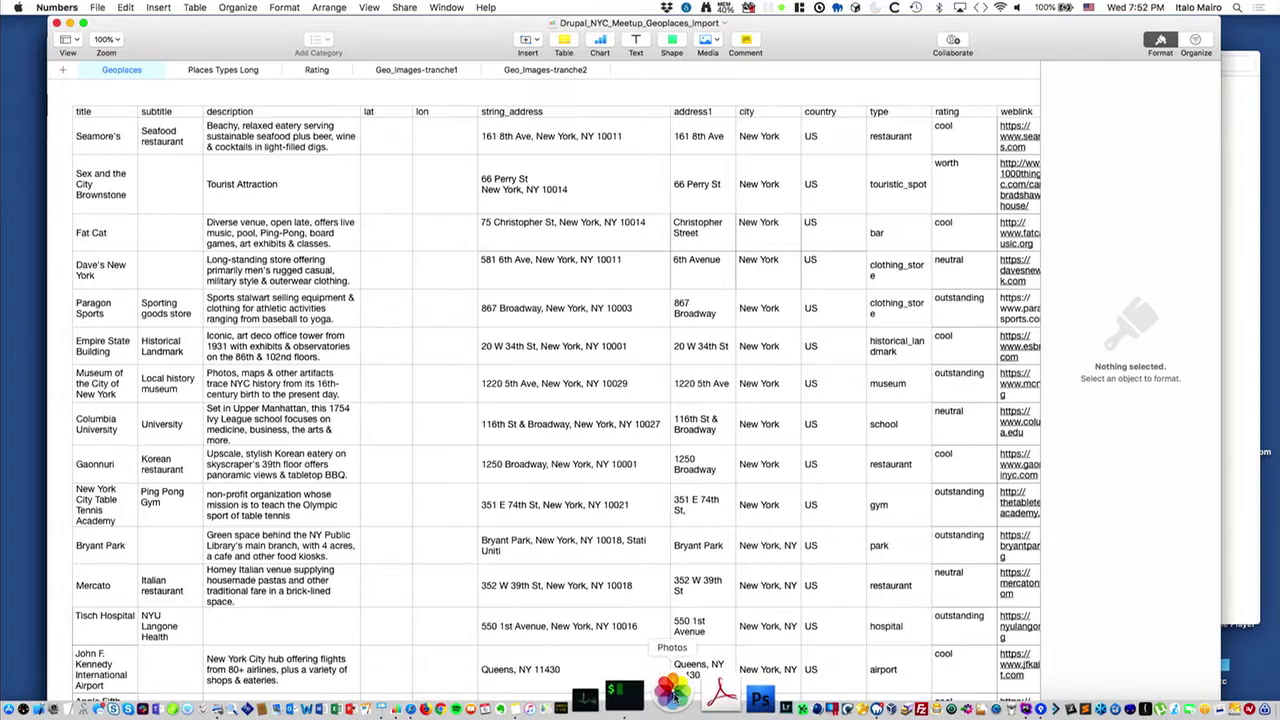
left_click(692, 692)
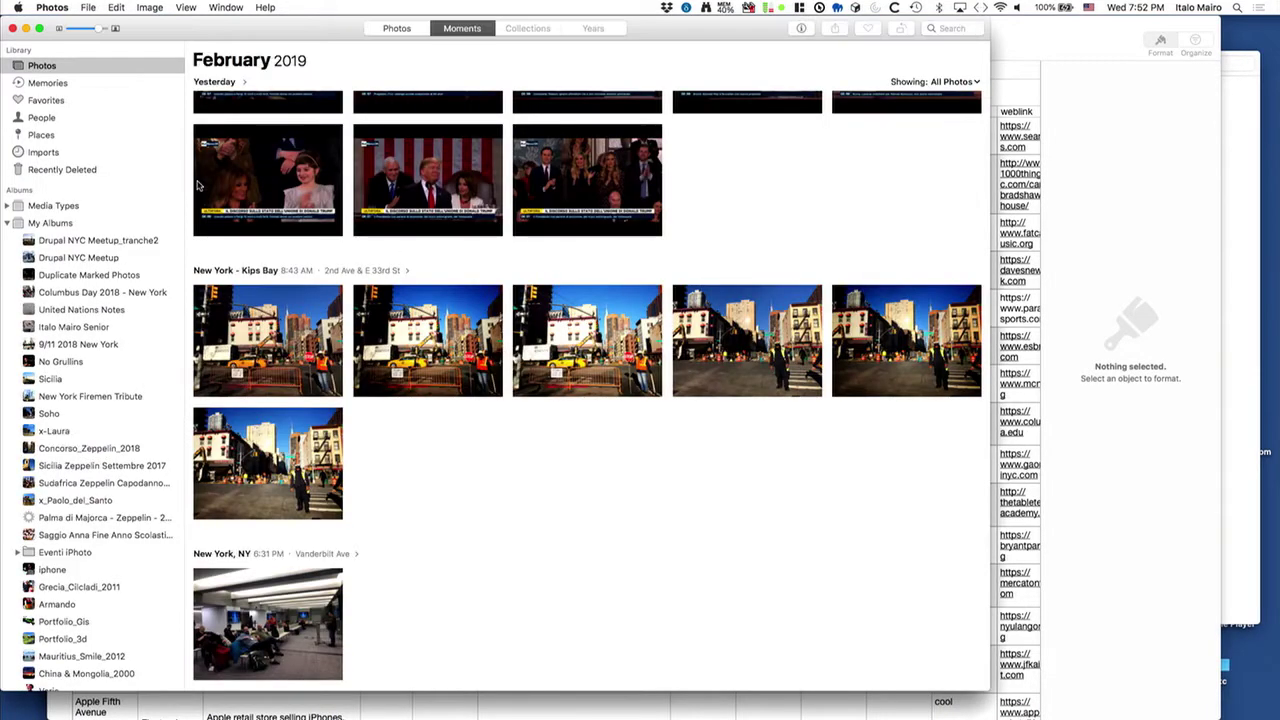
left_click(105, 258)
left_click(87, 397)
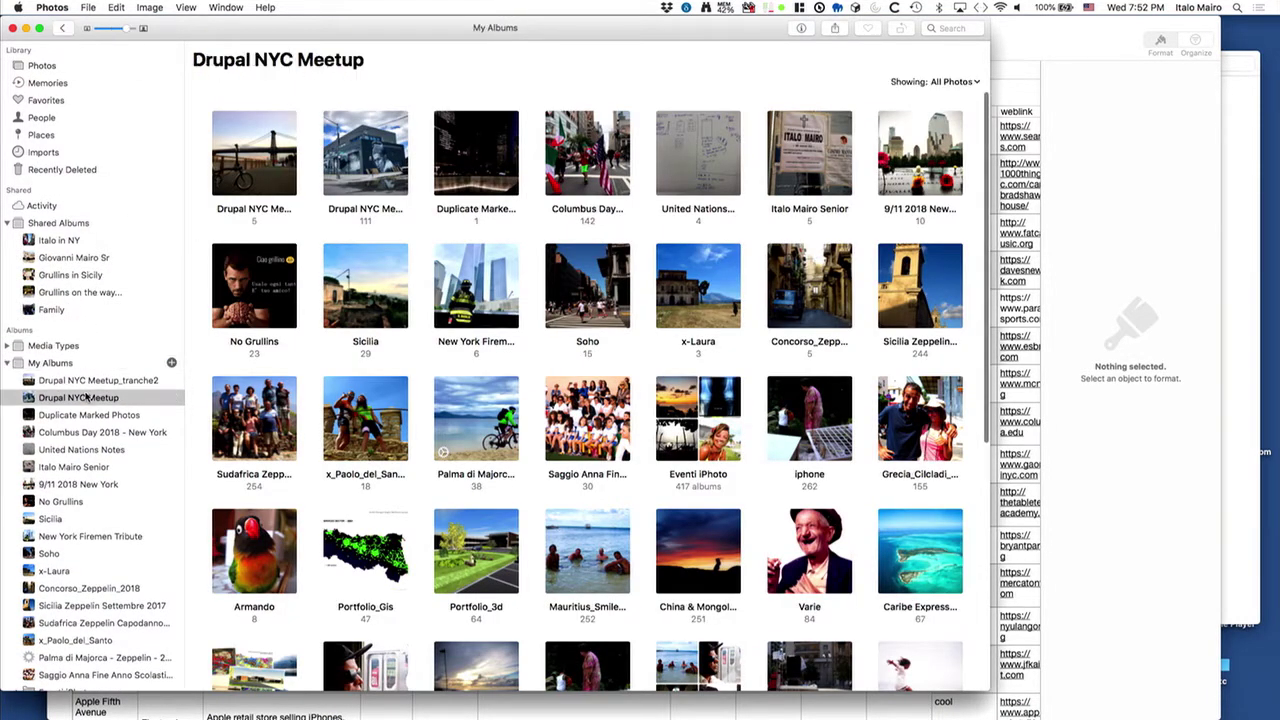
scroll(562, 310, "down", 10)
scroll(562, 310, "down", 15)
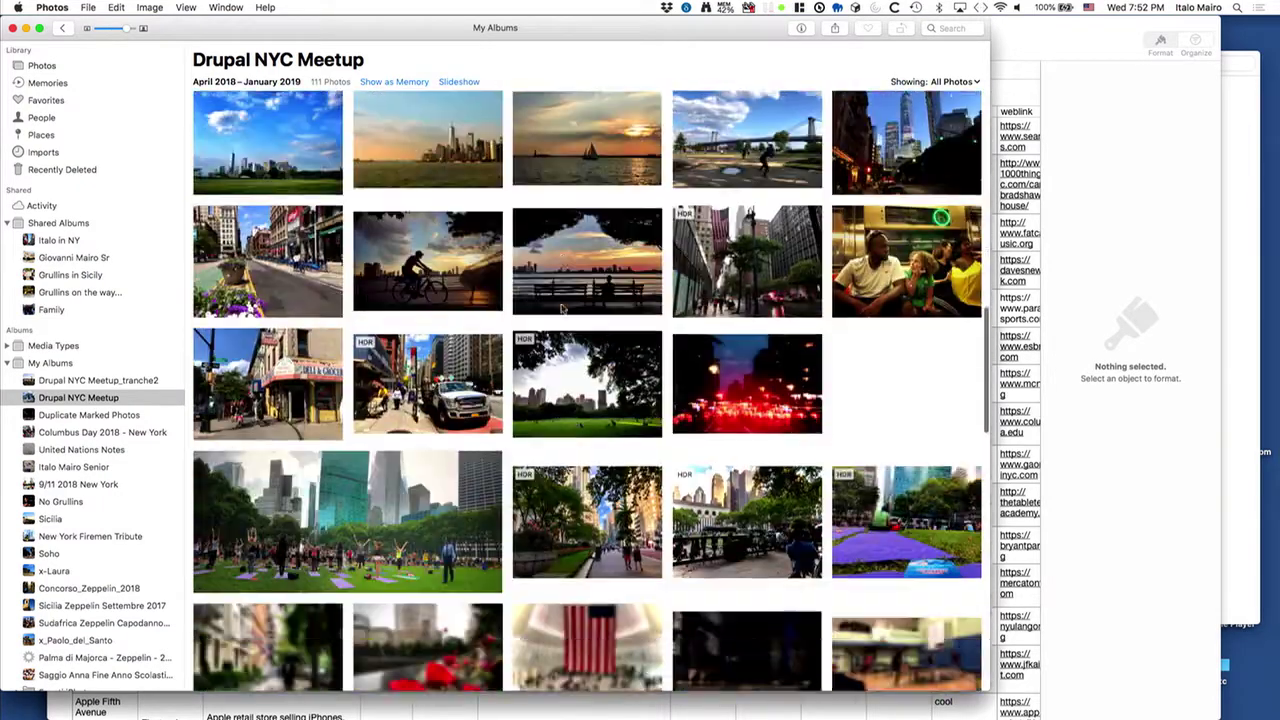
key("super+h")
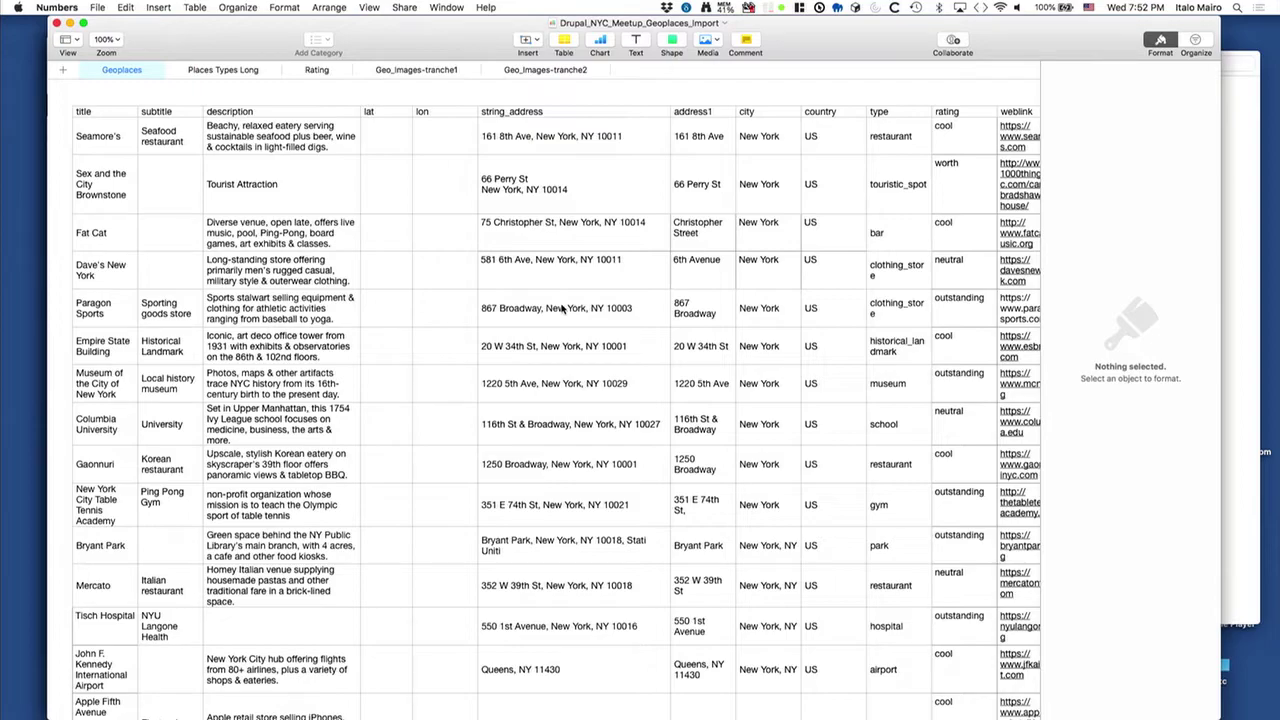
left_click(416, 70)
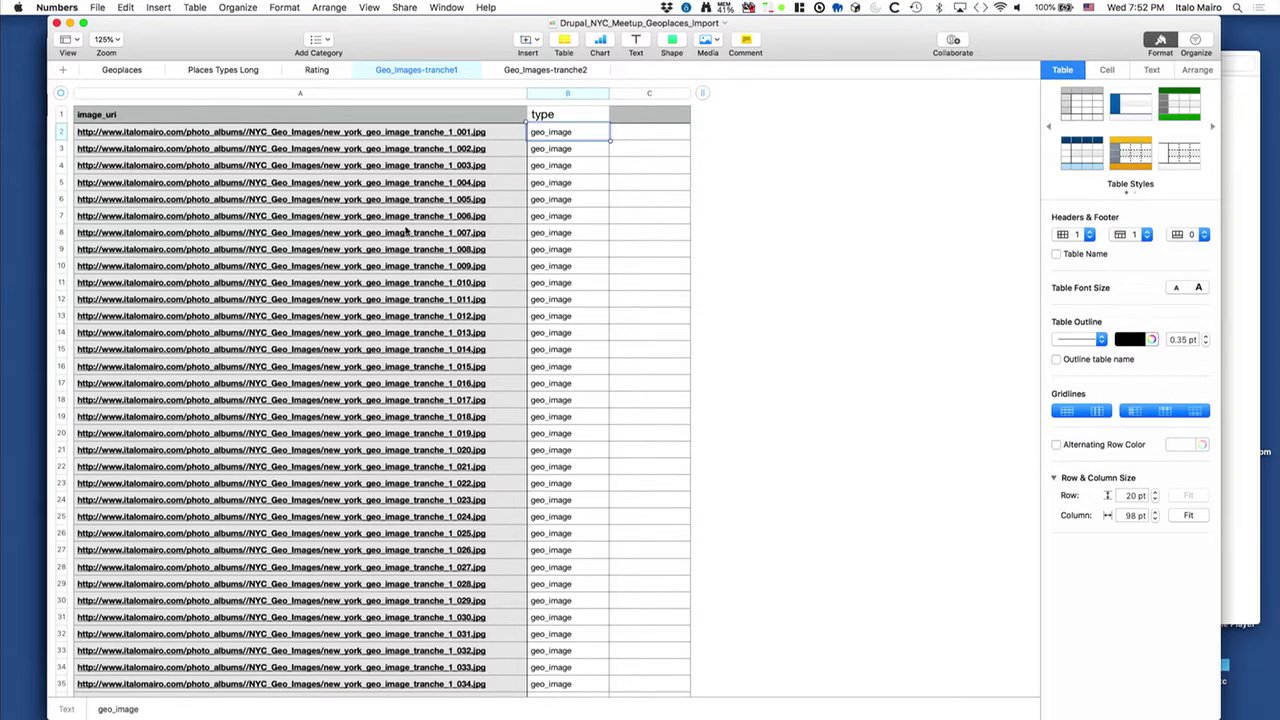
Step: Return to Safari, add a feed of the Geoimages import from CSV type and title it "Geoimages import from CSV"
key("super+Tab")
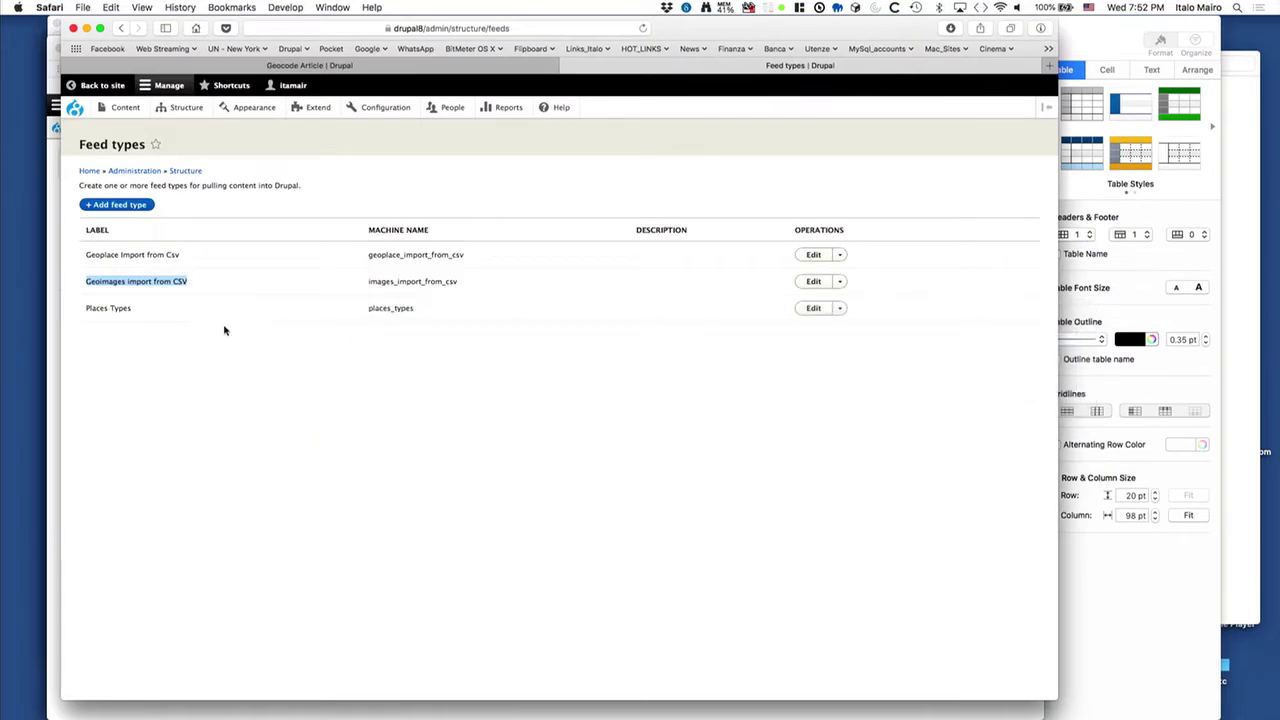
left_click_drag(213, 294, 85, 279)
mouse_move(125, 108)
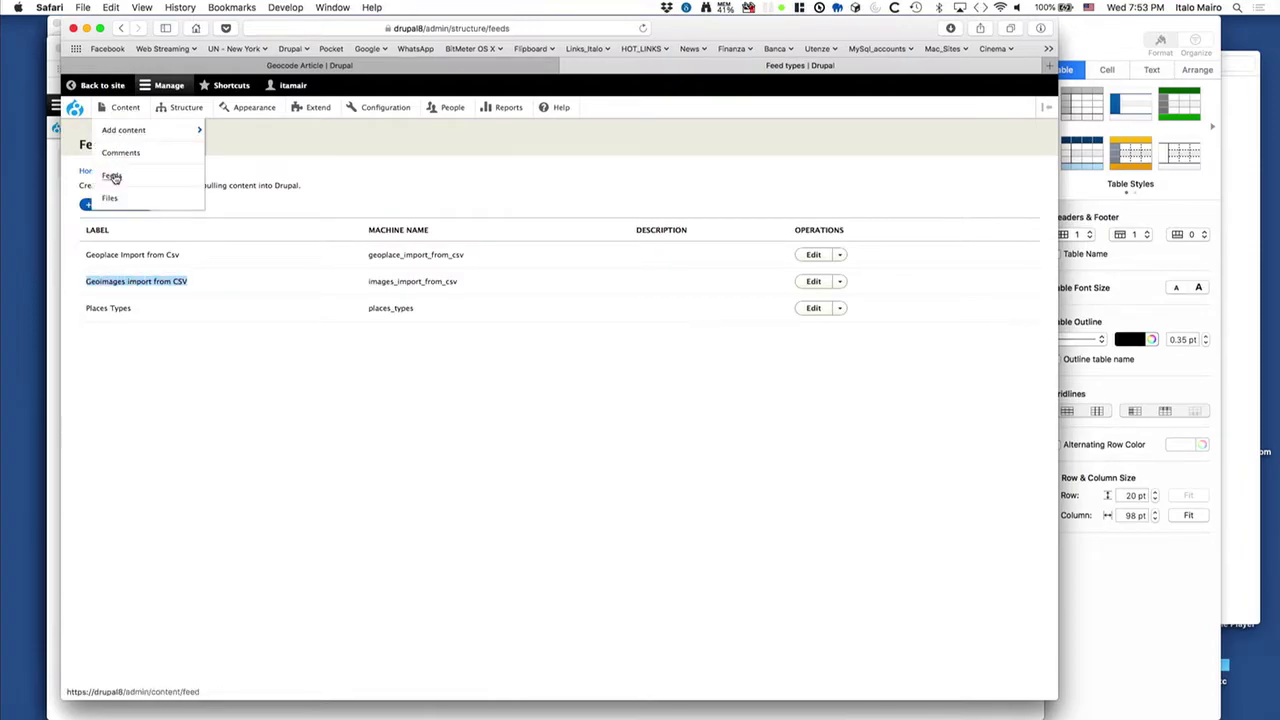
left_click(112, 175)
left_click(122, 222)
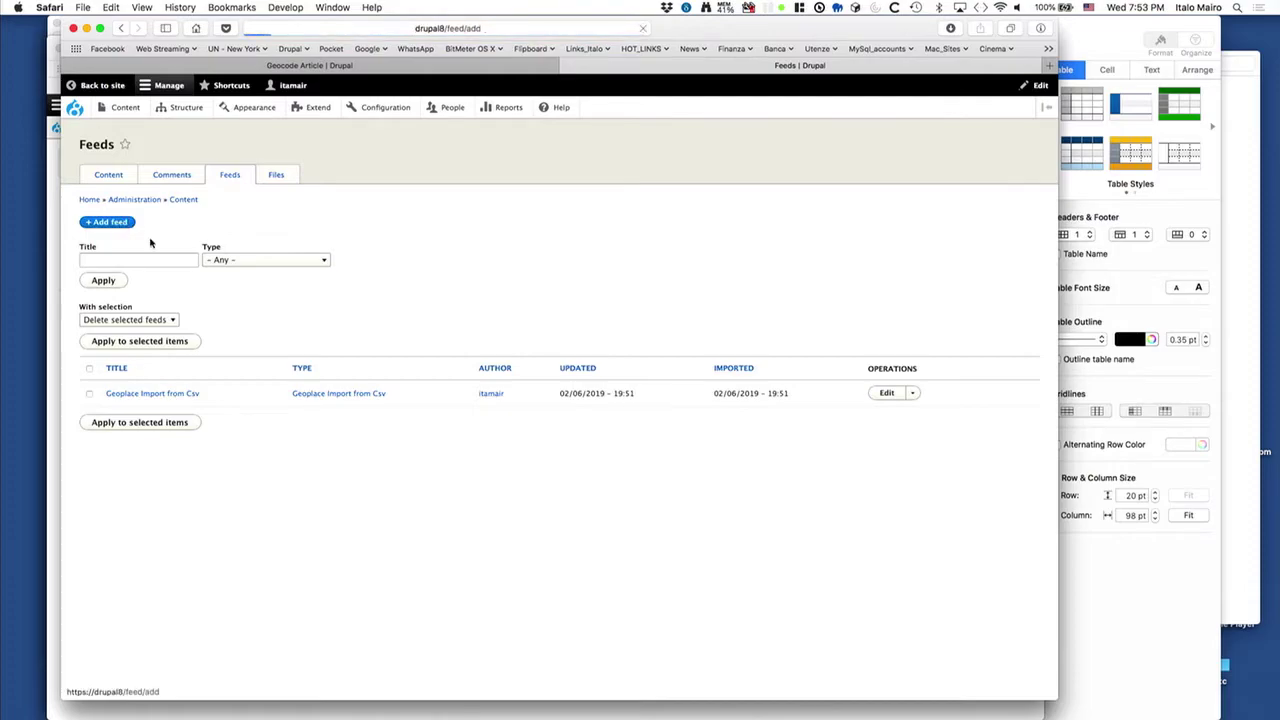
left_click(160, 197)
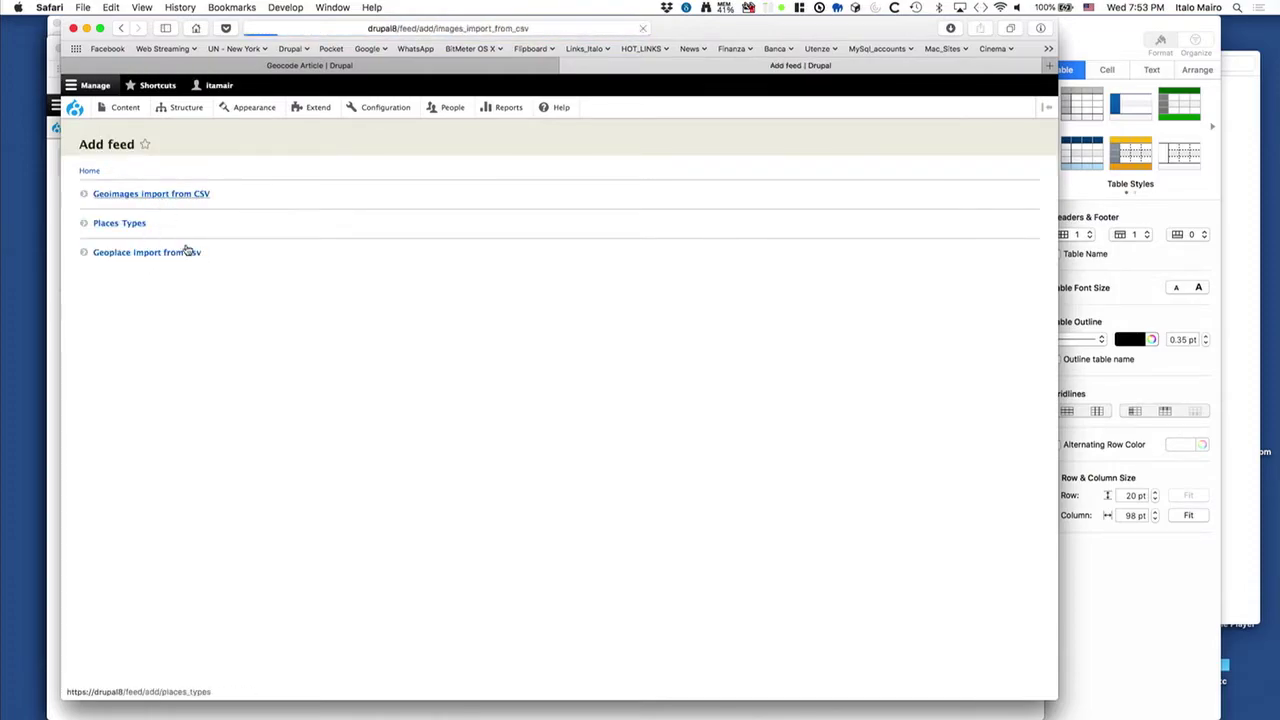
left_click(172, 205)
key("super+v")
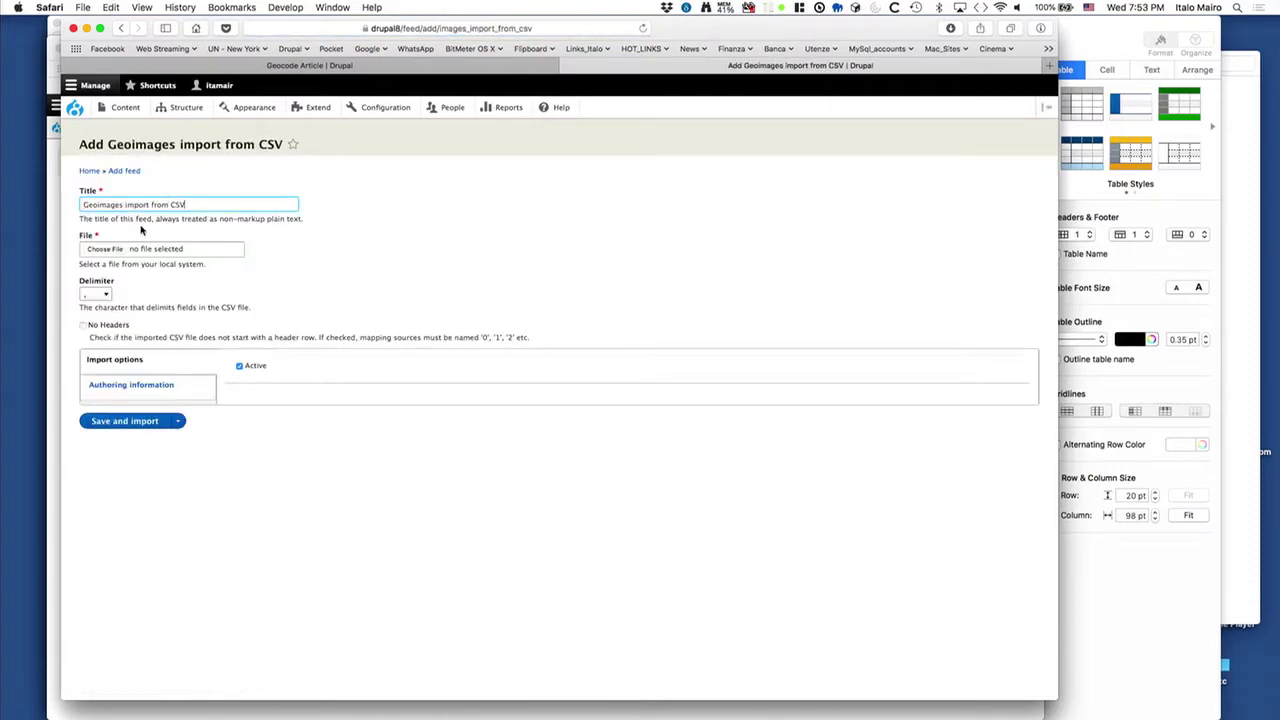
Step: Choose Geo_Images-tranche1-Table 1.csv as the feed's source file, then save the feed and run its import
left_click(106, 249)
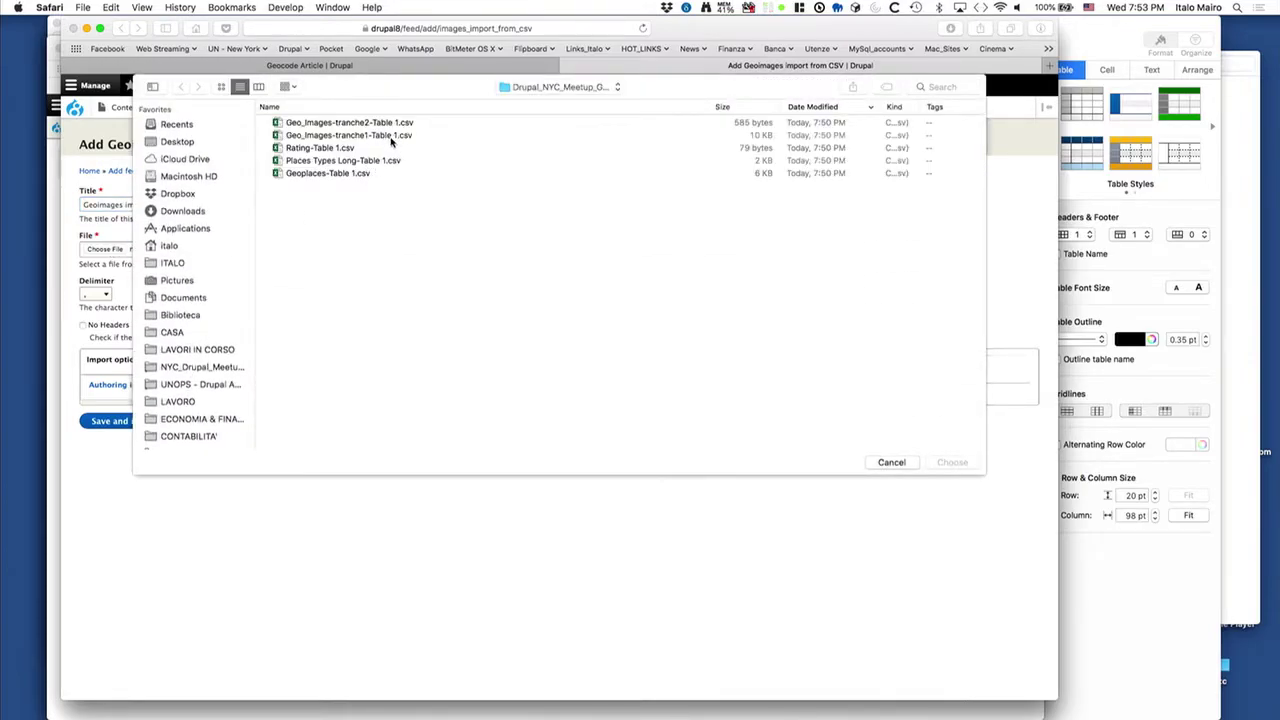
left_click(390, 141)
key("Return")
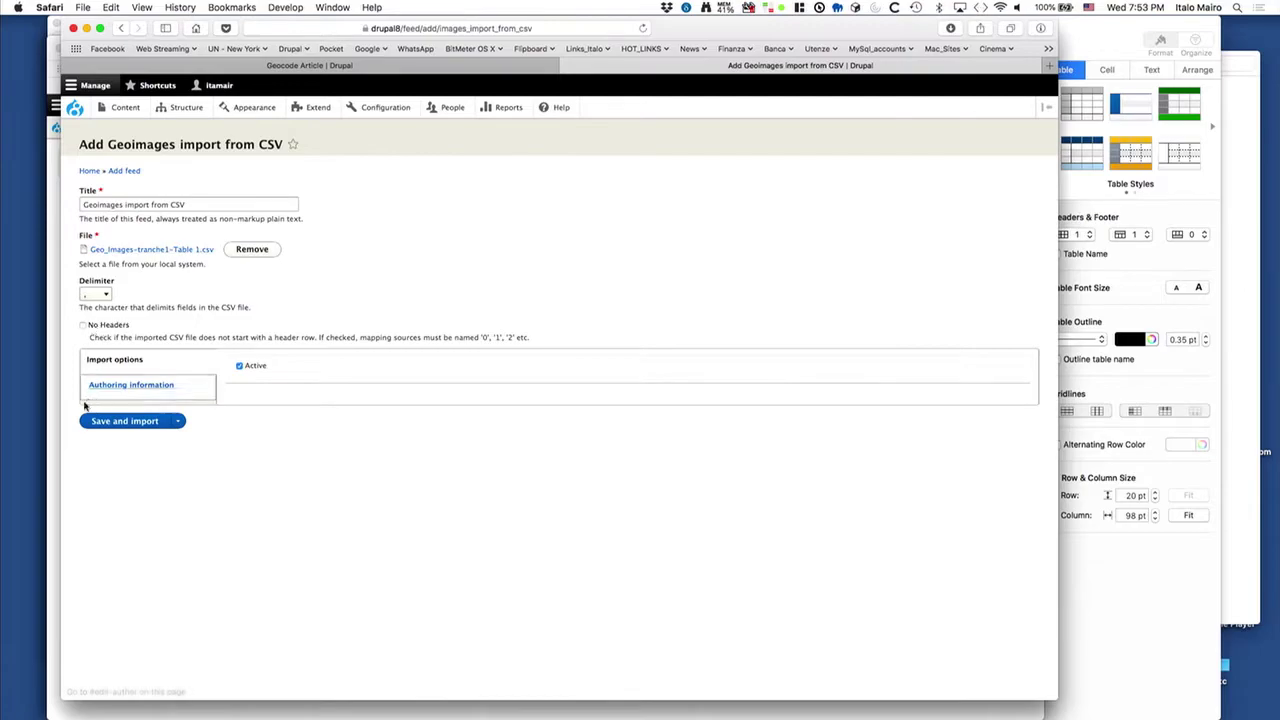
left_click(125, 421)
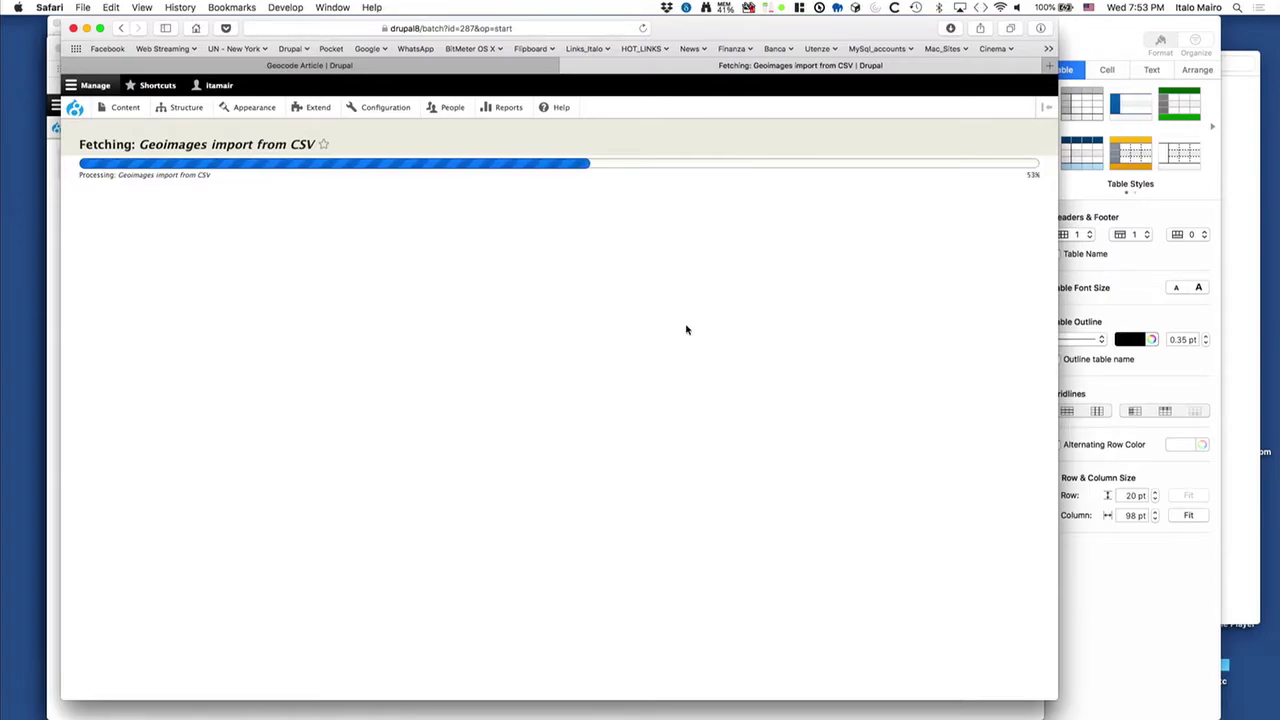
Step: Switch to the Geocode Article browser tab and open the Drupal site's home page with the Geoplaces map
left_click(484, 67)
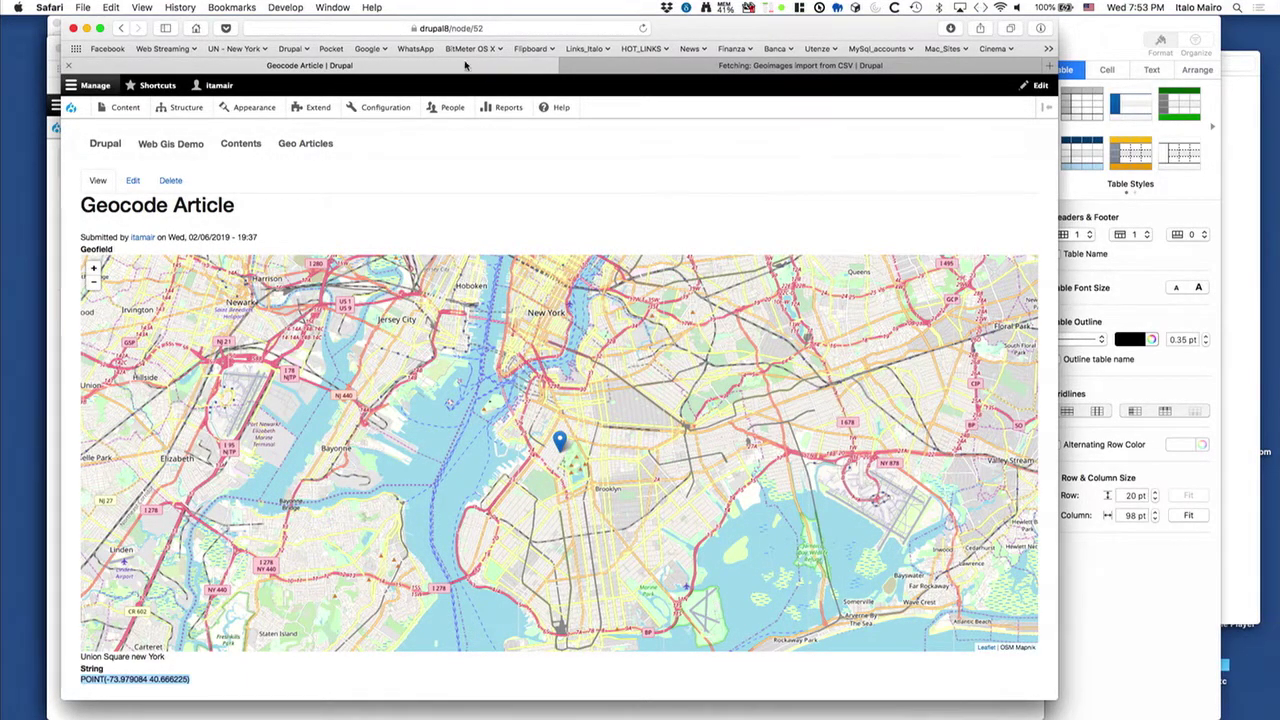
mouse_move(185, 108)
mouse_move(190, 198)
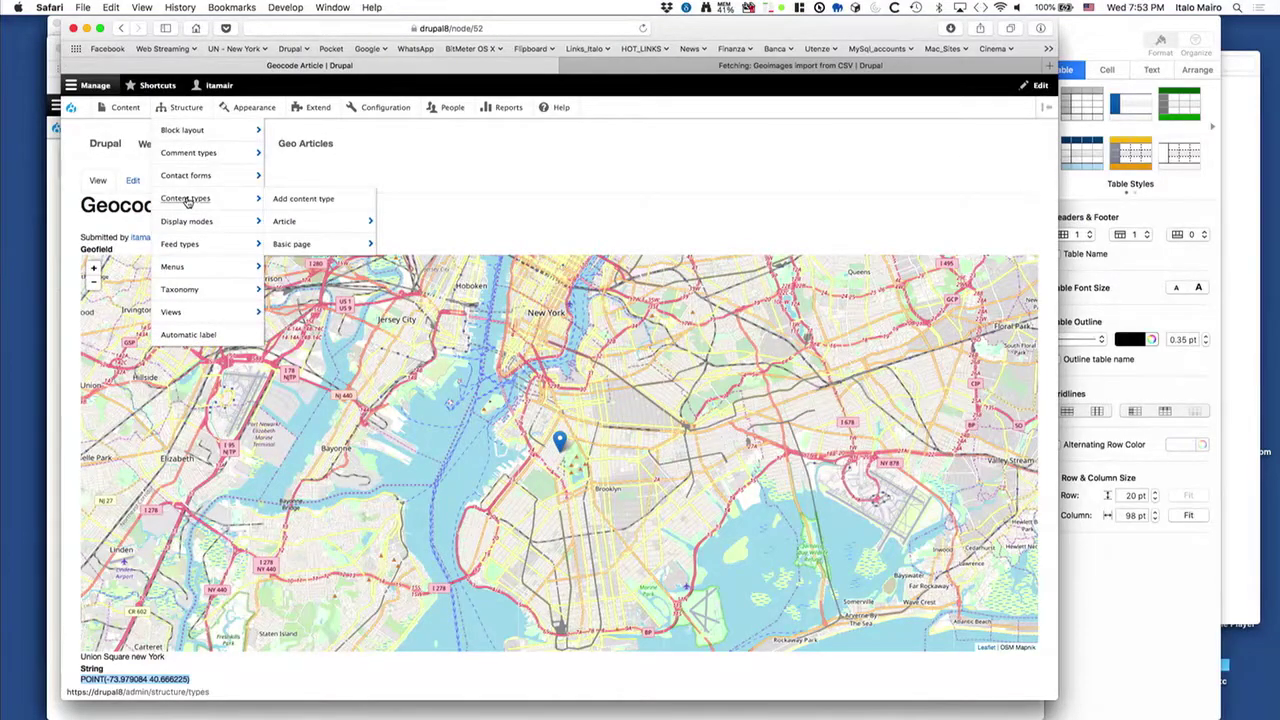
left_click(300, 223)
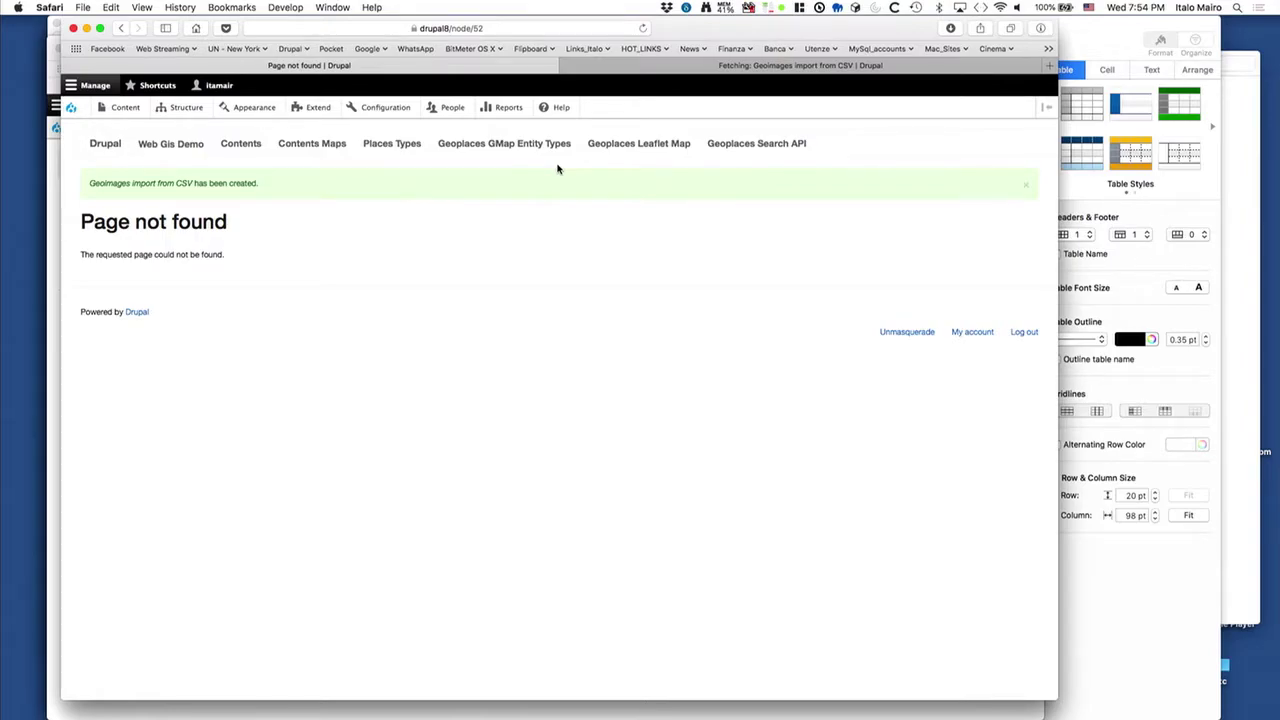
left_click(113, 150)
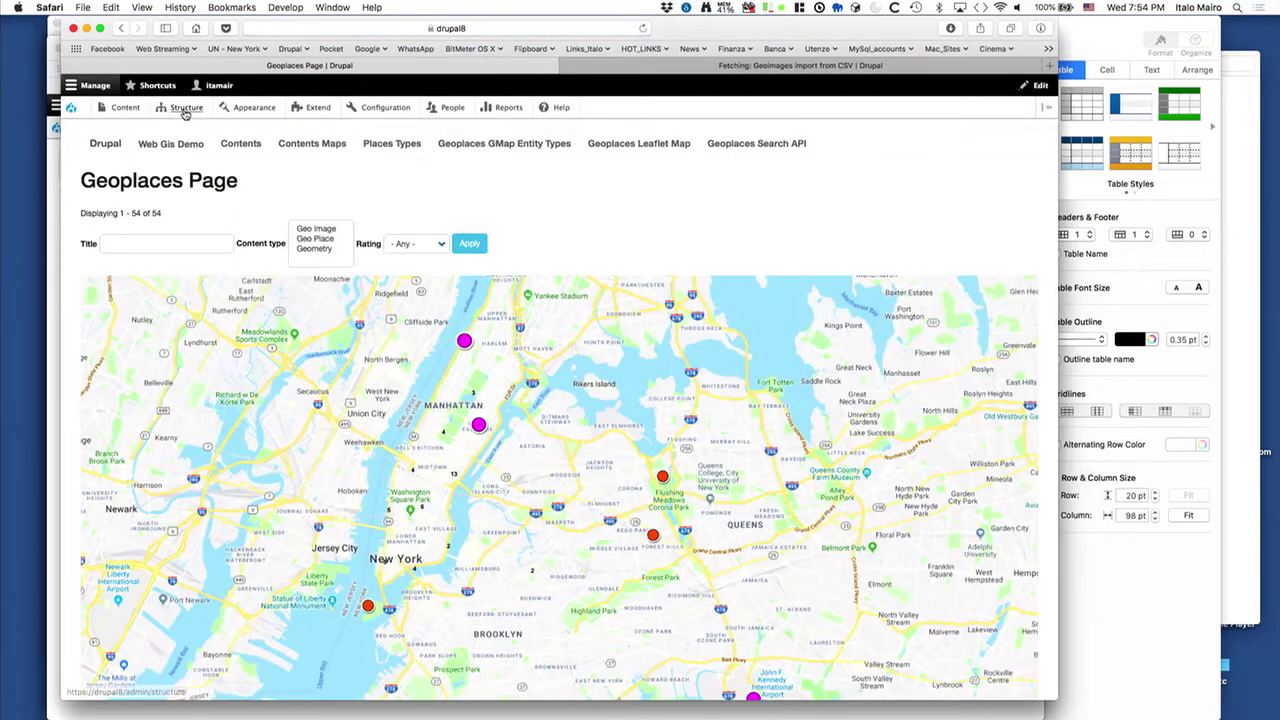
Step: Open the Geo Place content type's field list and compare it with the Geoplaces sheet in Numbers
mouse_move(183, 113)
mouse_move(227, 208)
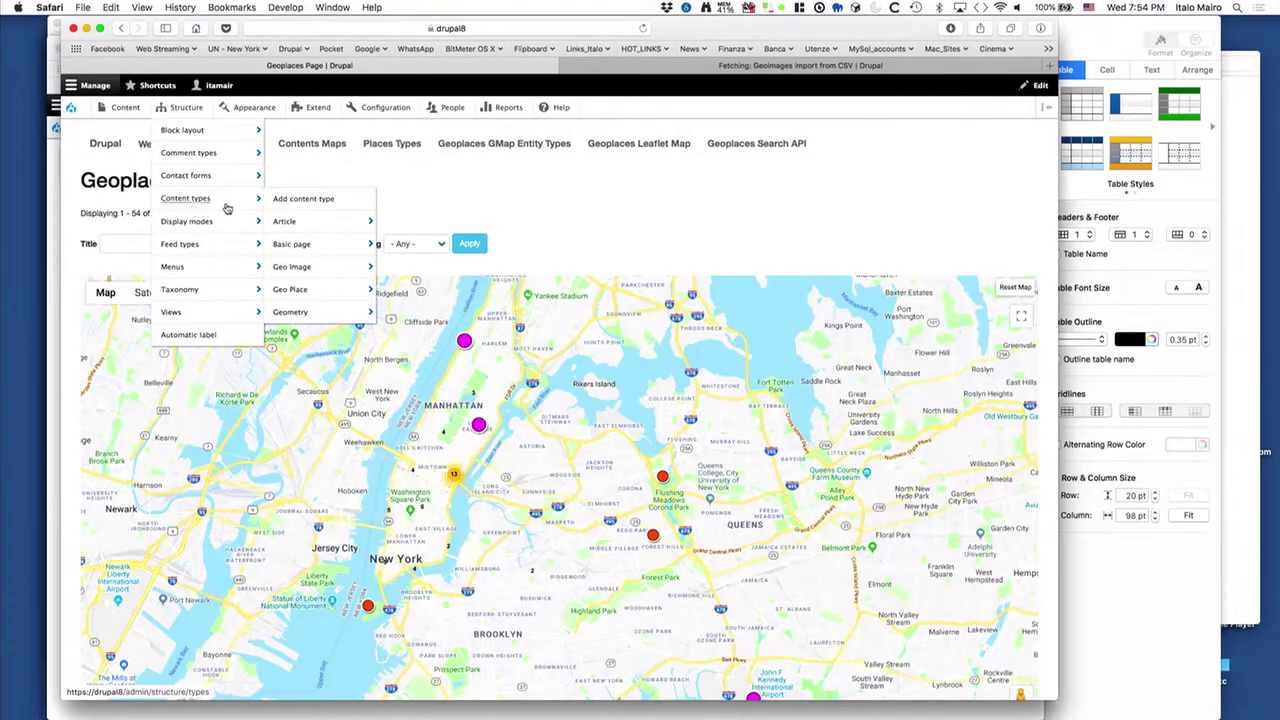
mouse_move(303, 277)
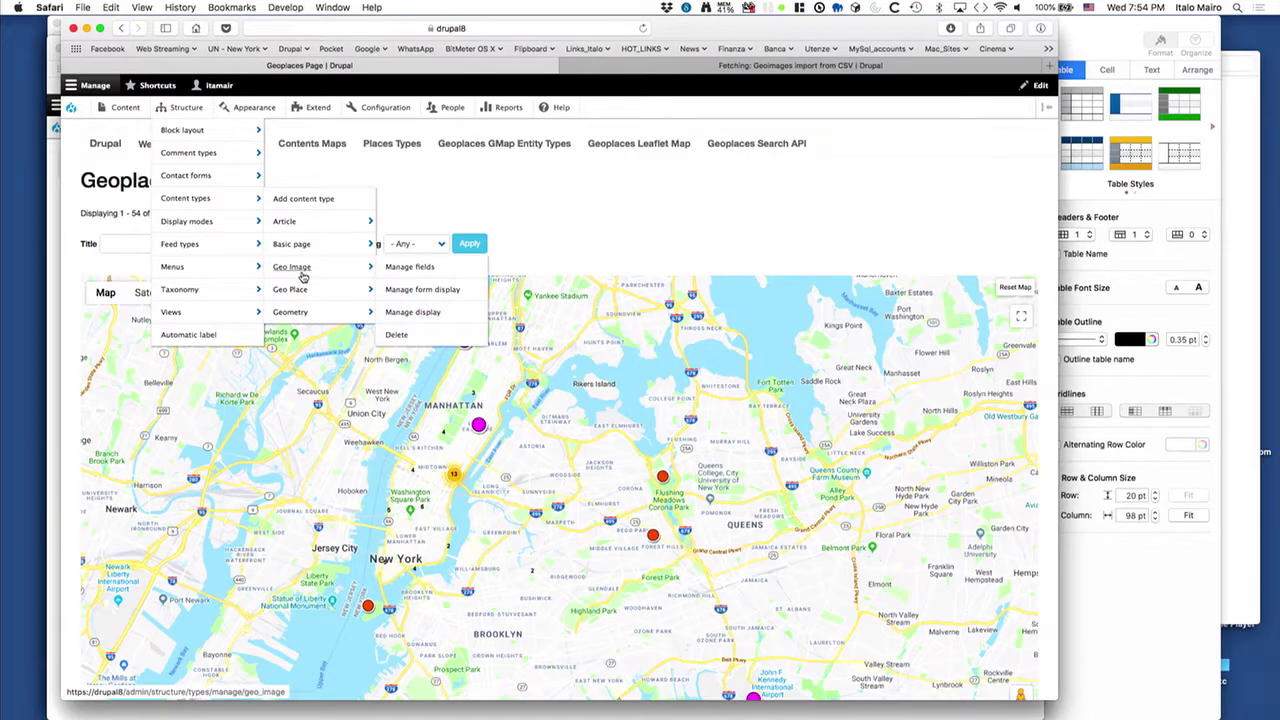
left_click(442, 290)
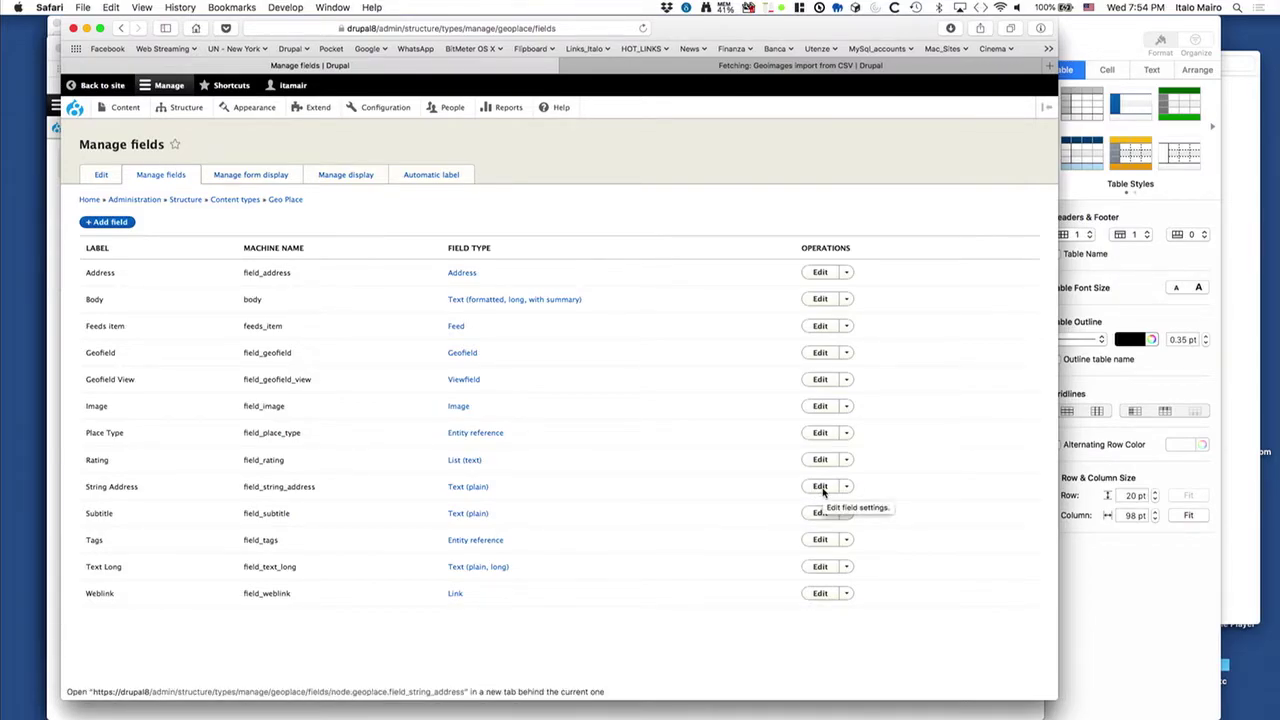
key("super+Tab")
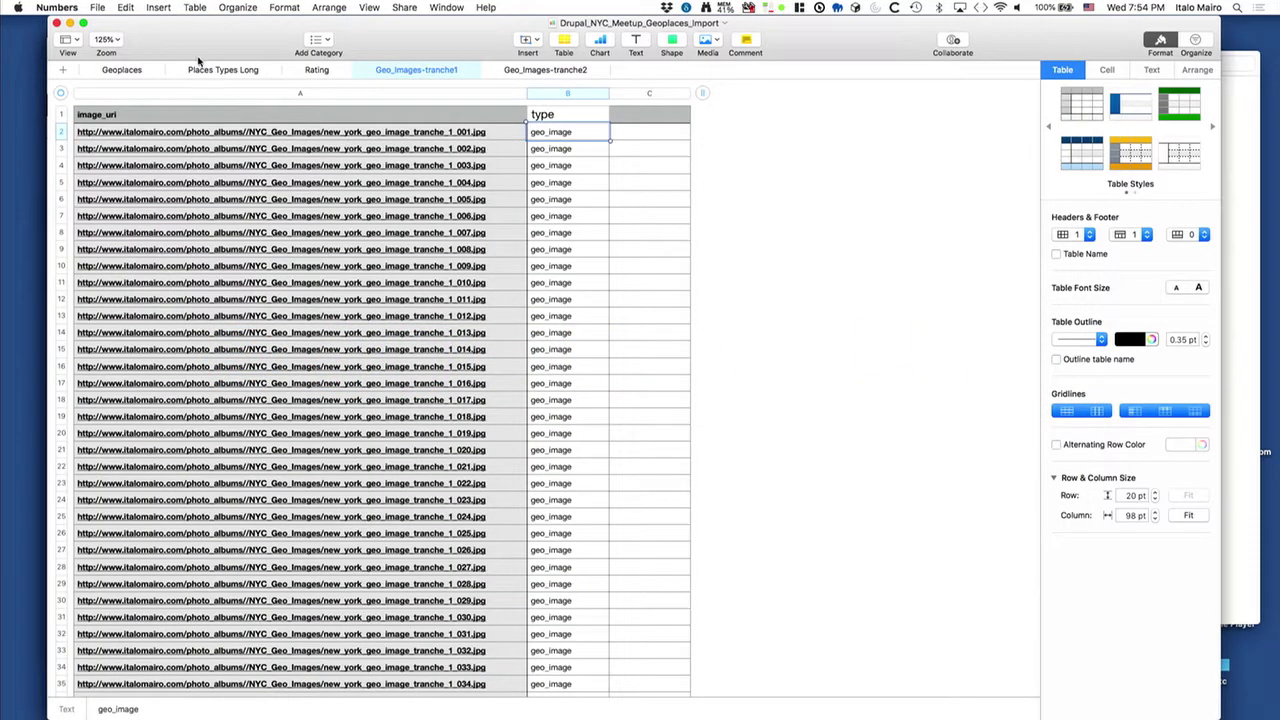
left_click(134, 76)
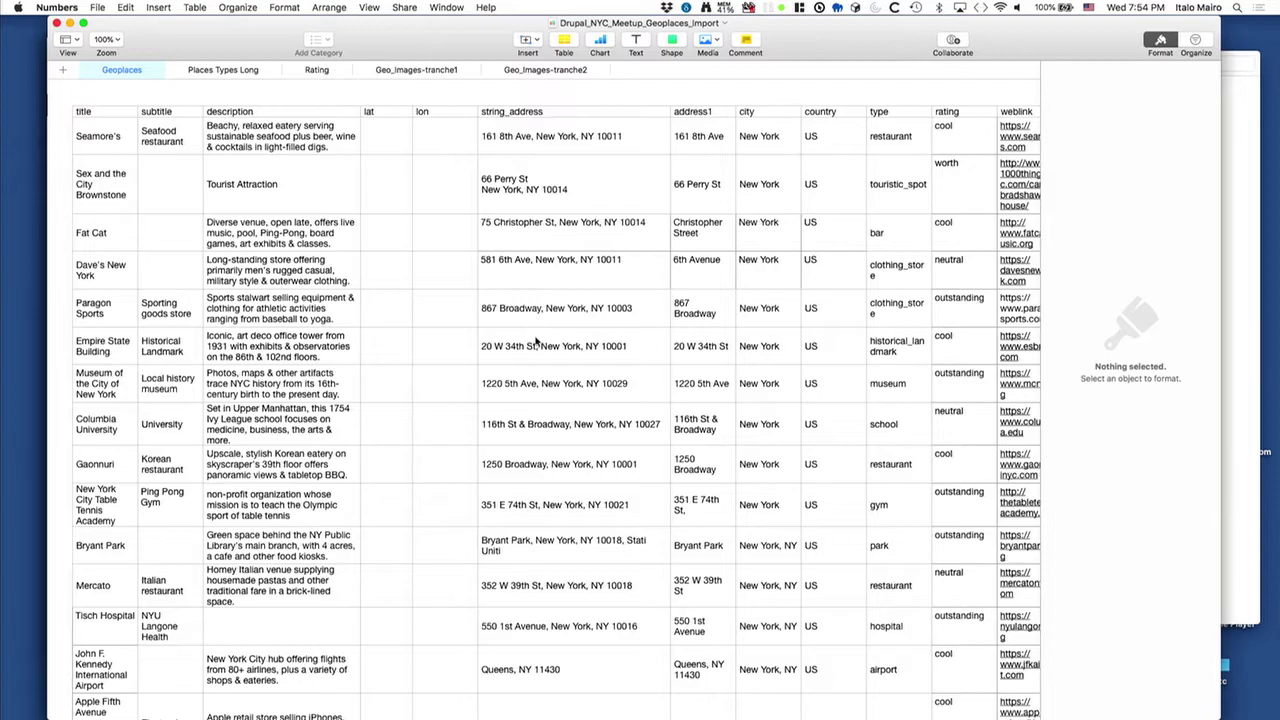
key("super+Tab")
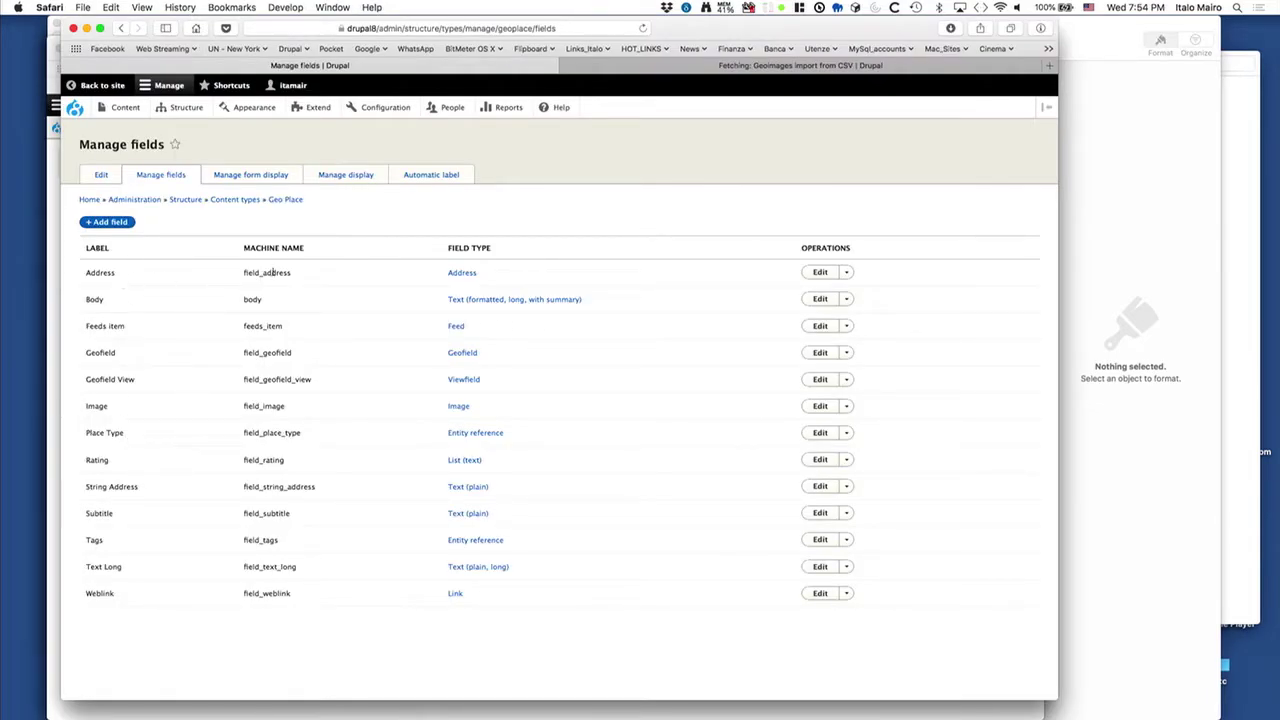
Step: Open the Geo Place Address field's settings and examine its geocode method, source field and geocoder plugins
left_click(826, 272)
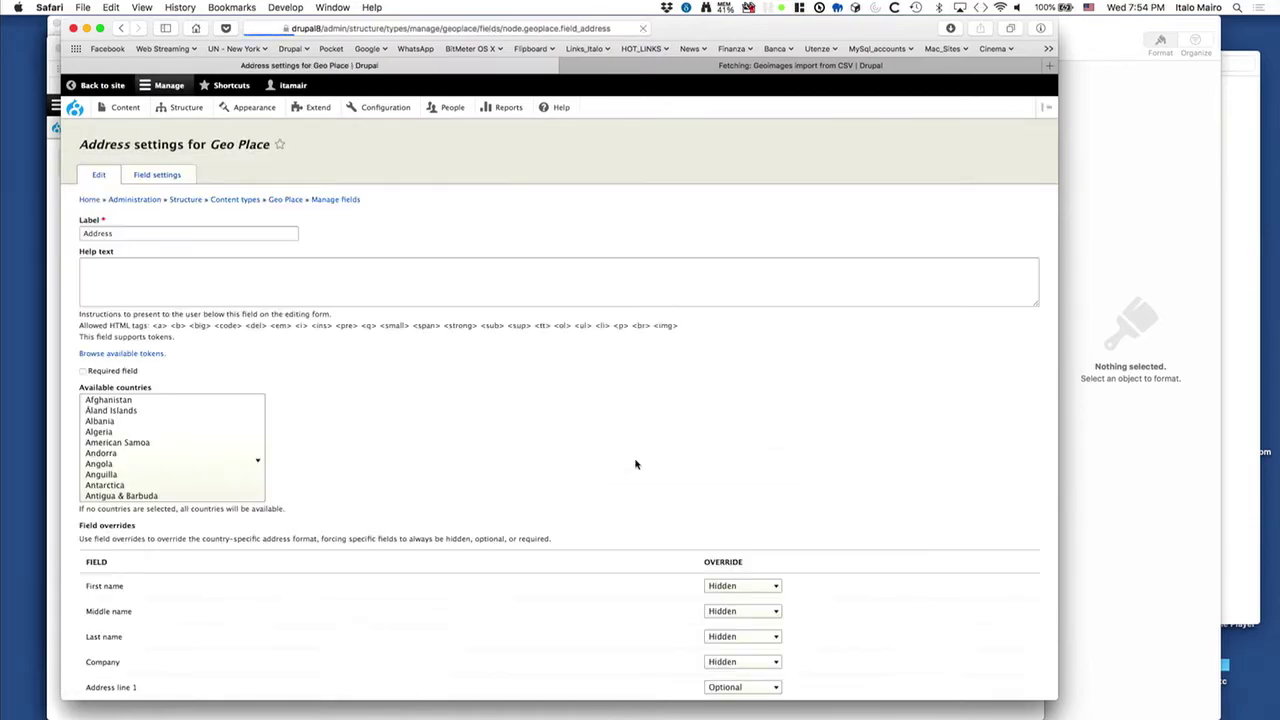
scroll(634, 457, "down", 15)
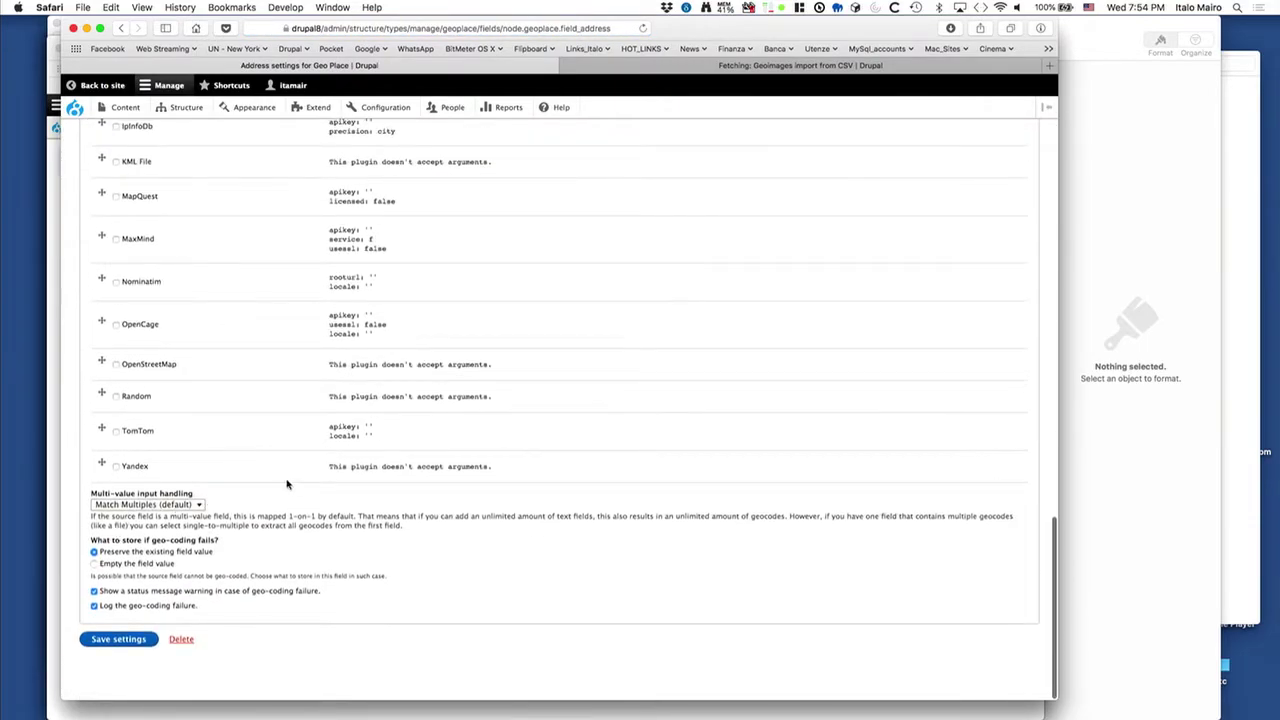
scroll(286, 486, "up", 10)
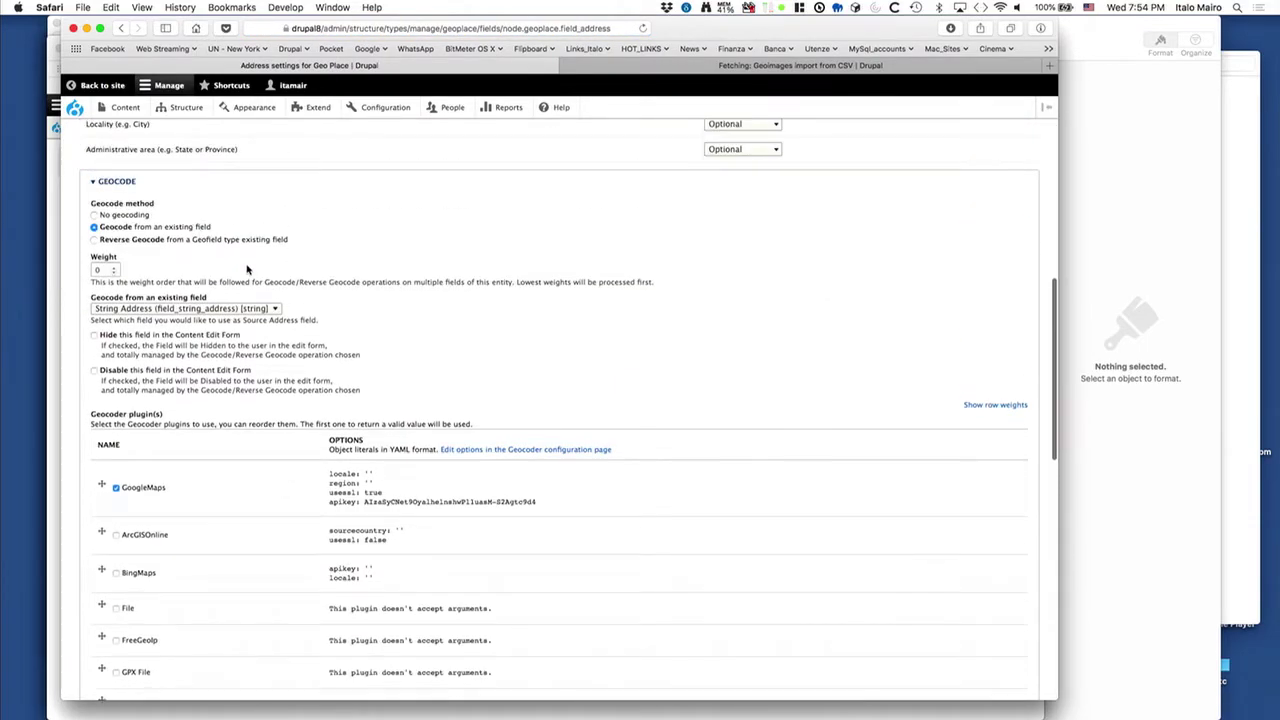
scroll(251, 425, "down", 10)
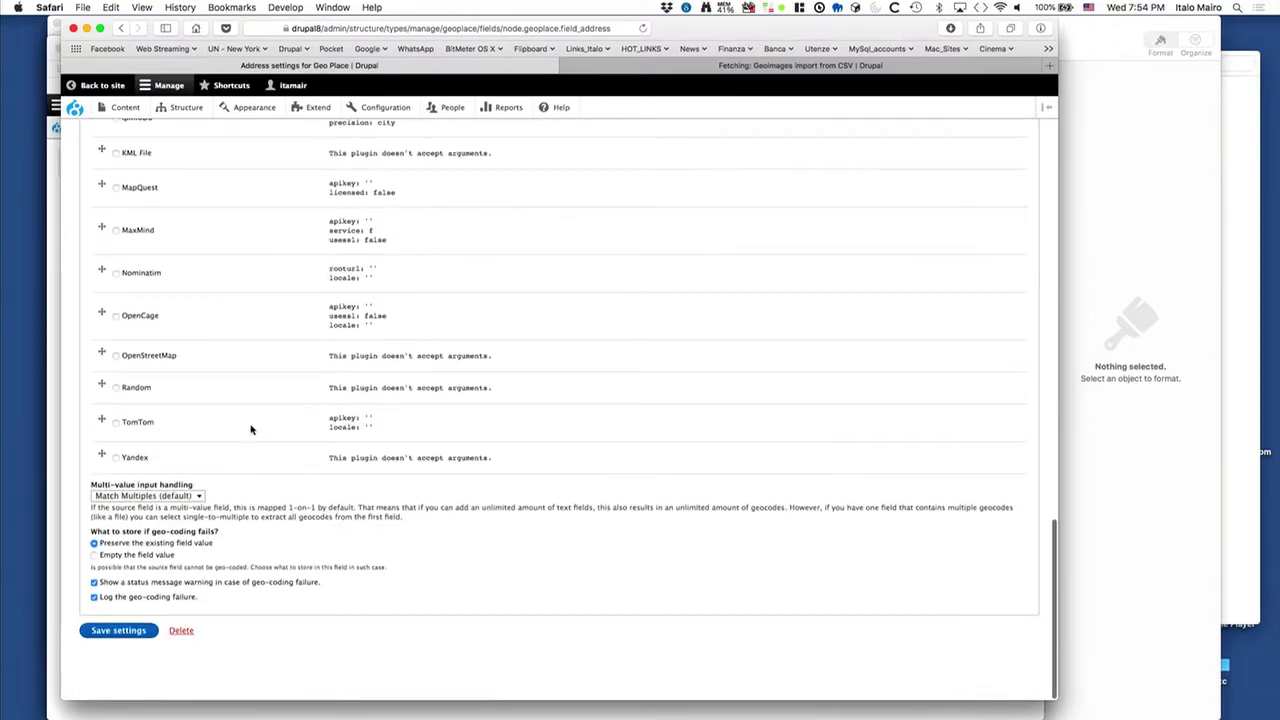
scroll(251, 425, "up", 10)
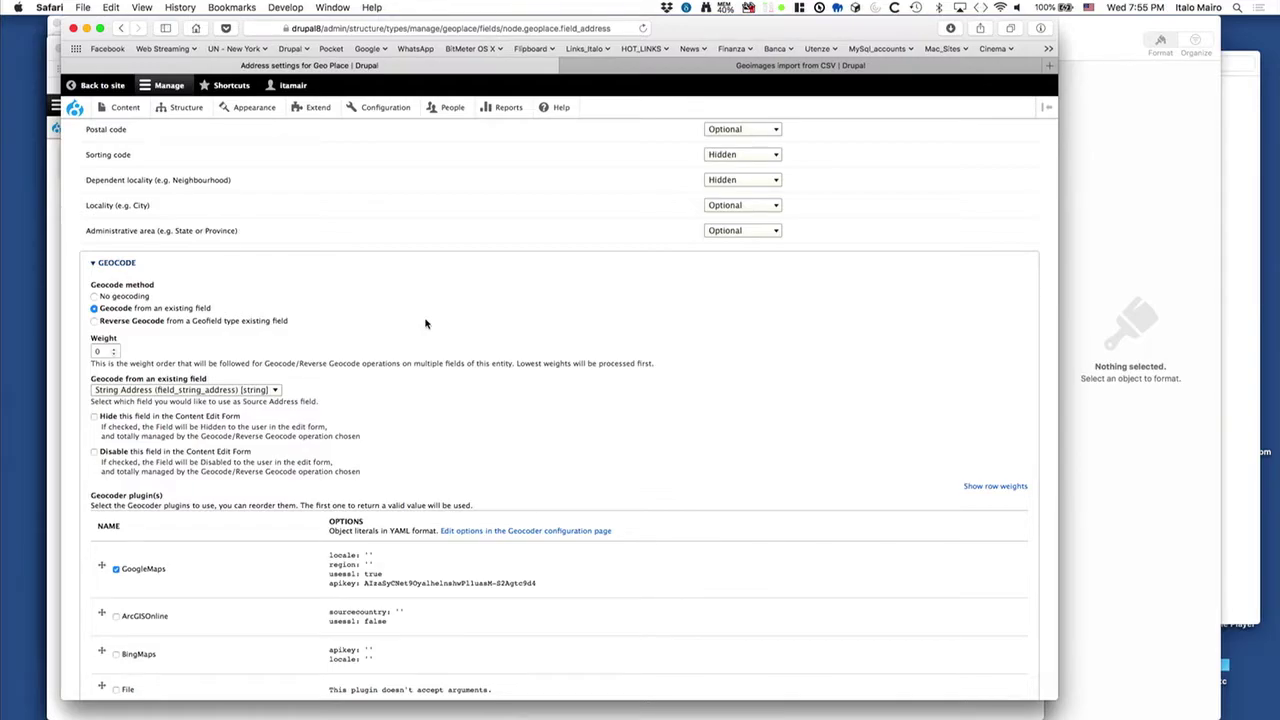
Step: Filter the site's content list to show only Geo Place items
scroll(425, 323, "up", 10)
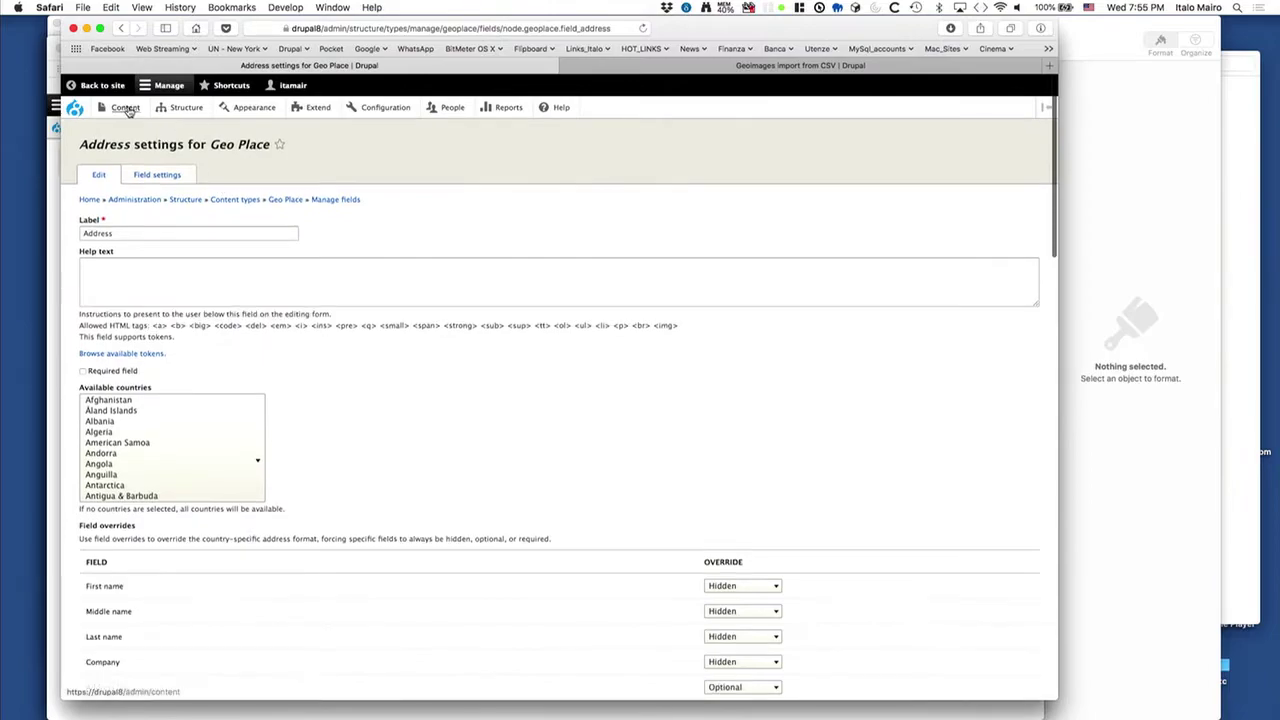
left_click(125, 107)
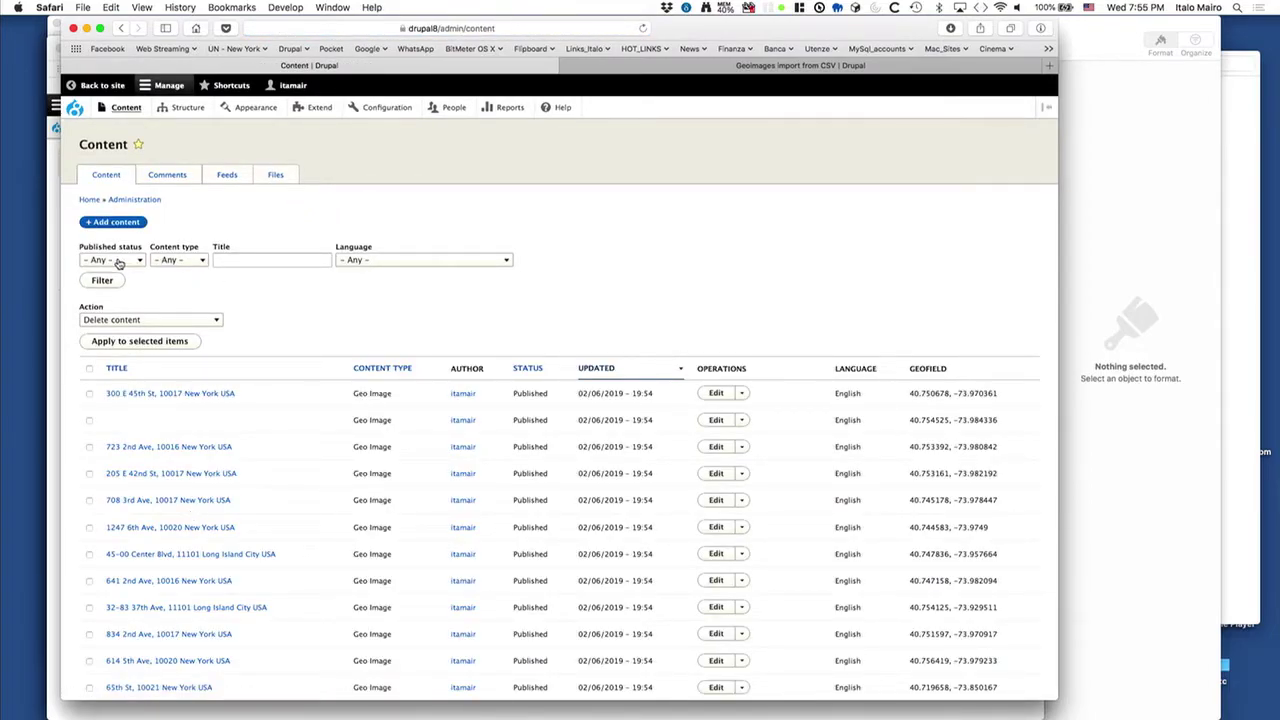
scroll(378, 421, "down", 5)
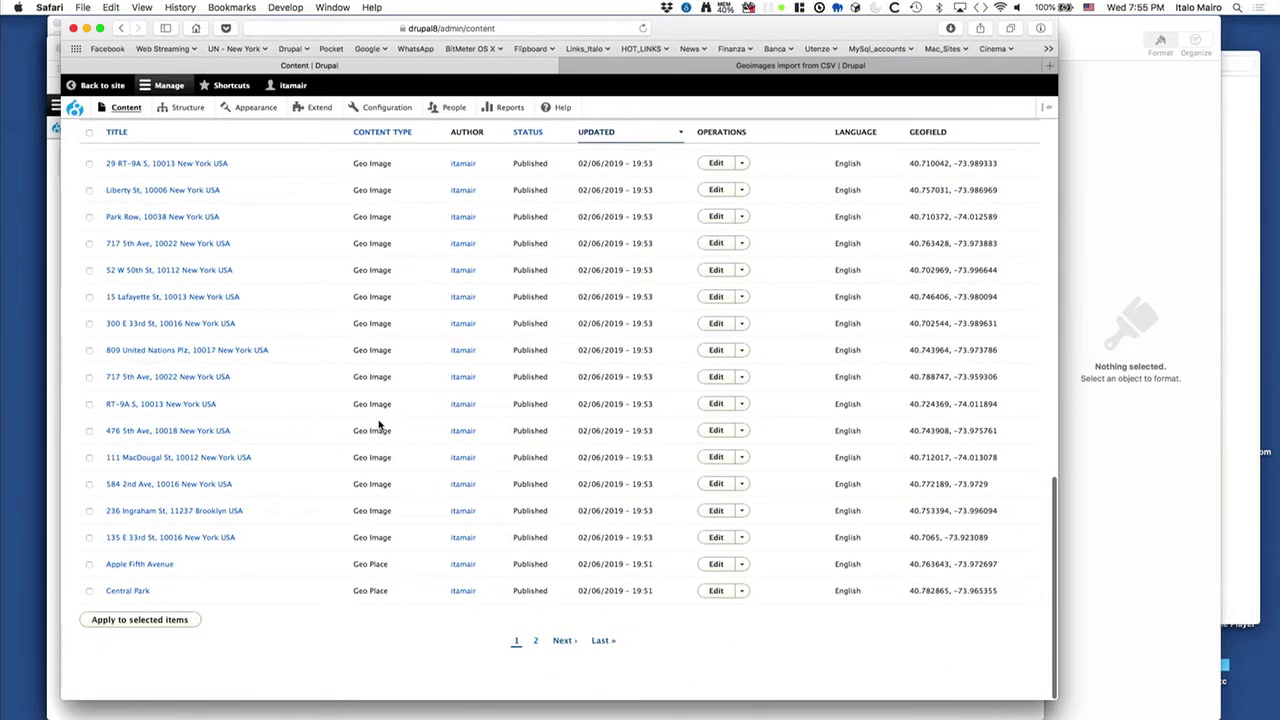
scroll(380, 428, "up", 5)
left_click(180, 261)
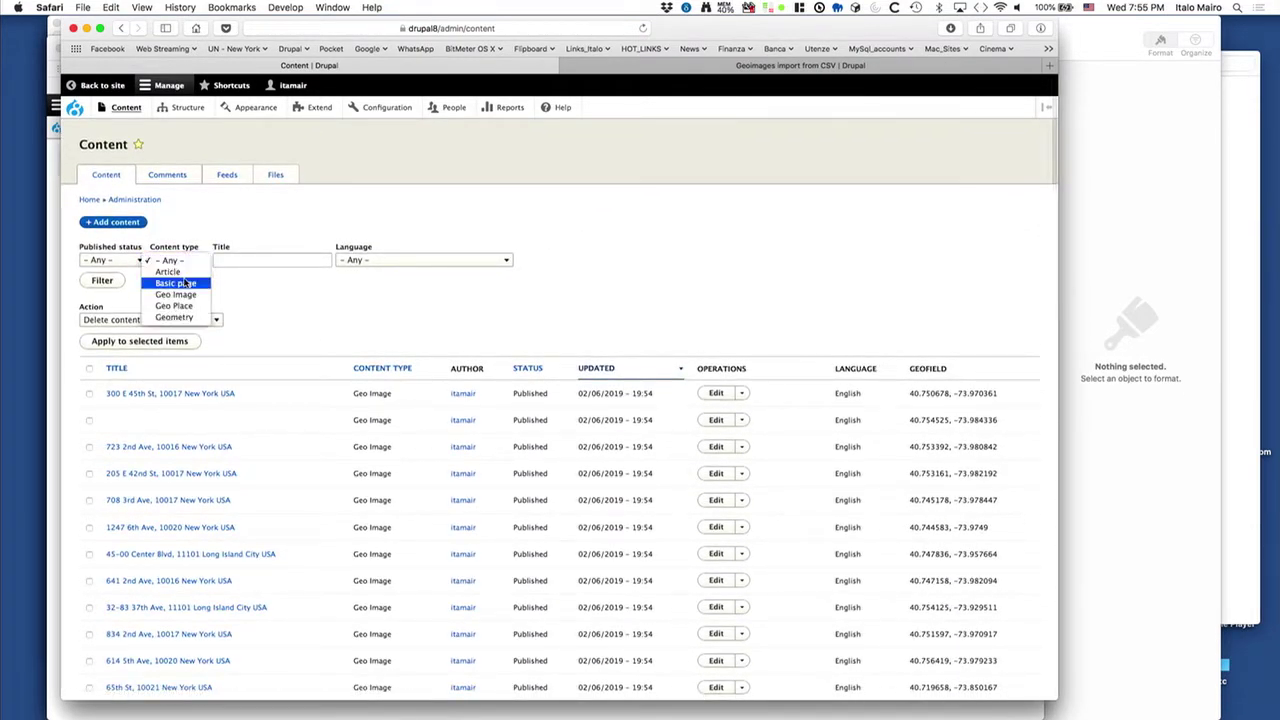
left_click(178, 305)
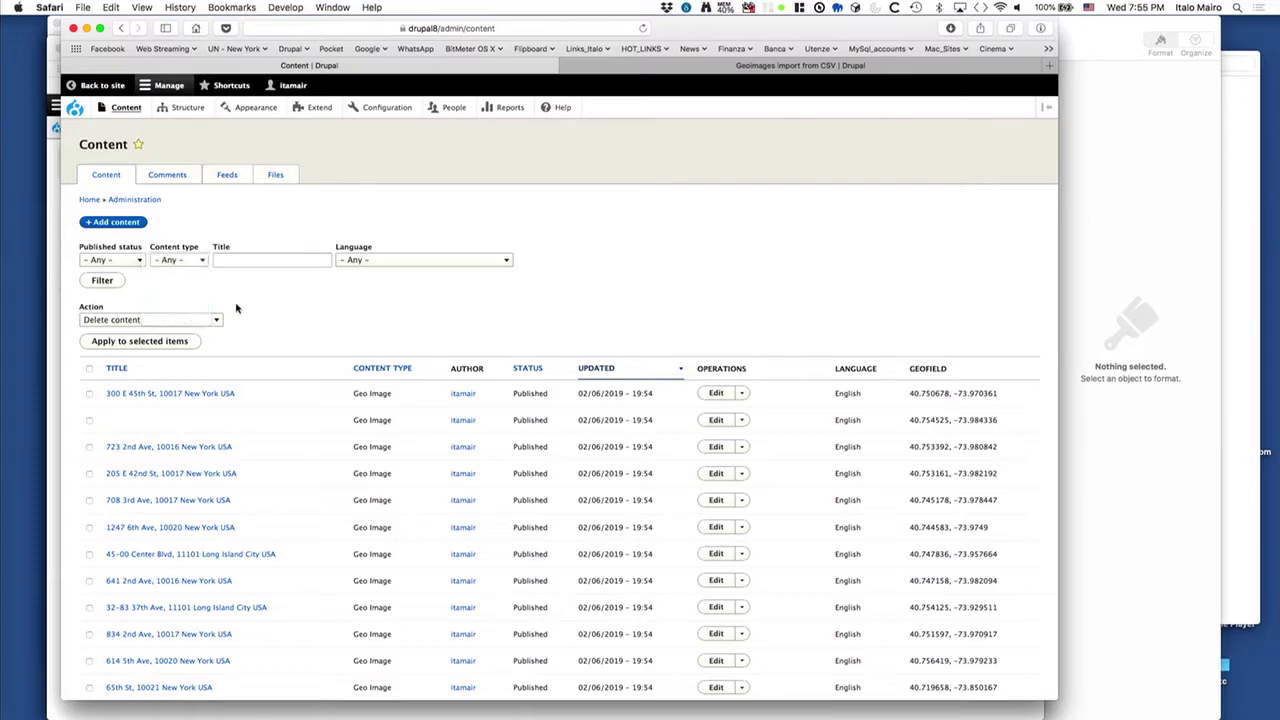
left_click(100, 284)
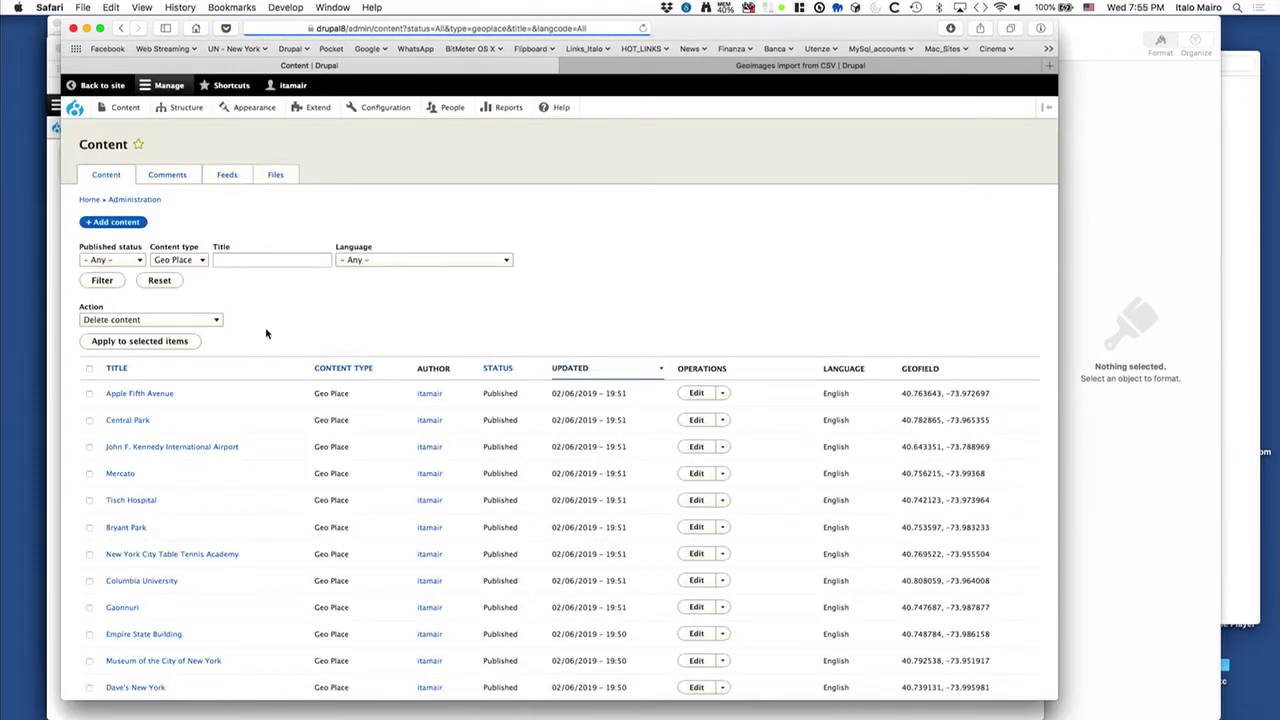
Step: Open the Apple Fifth Avenue place for editing and review its Geofield map, Address and String Address values
left_click(697, 394)
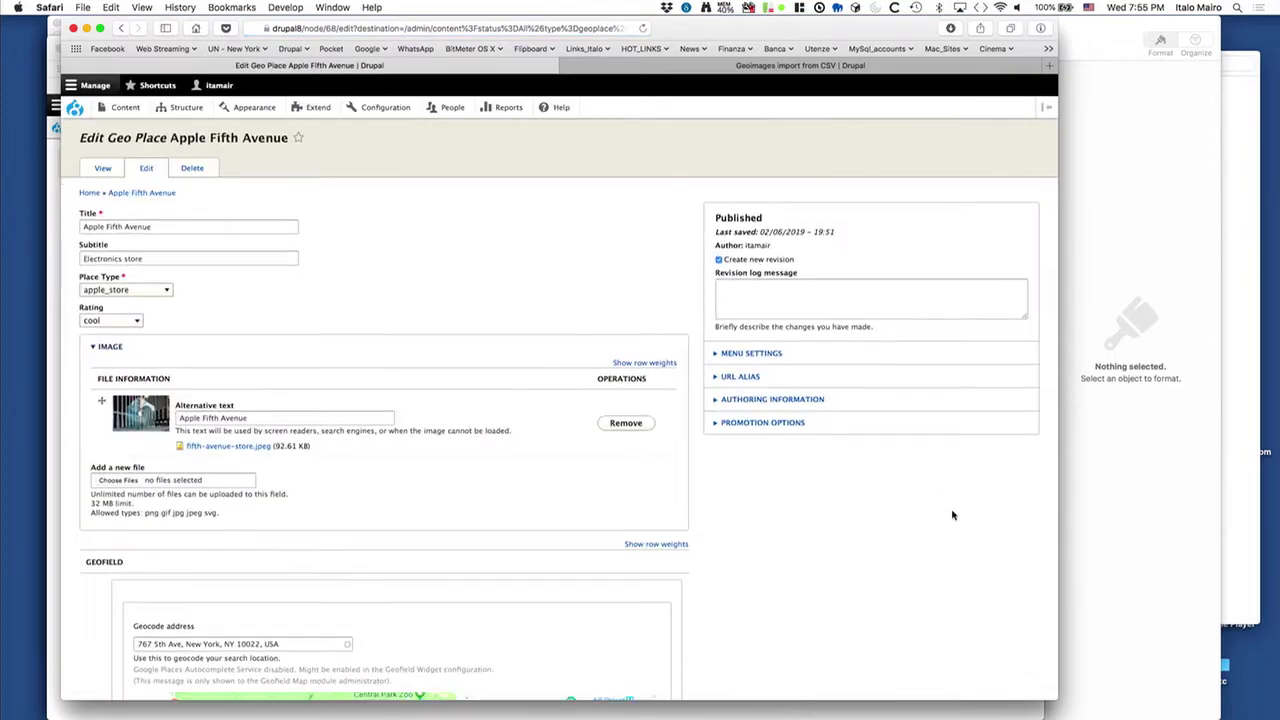
scroll(951, 514, "down", 15)
scroll(951, 517, "up", 2)
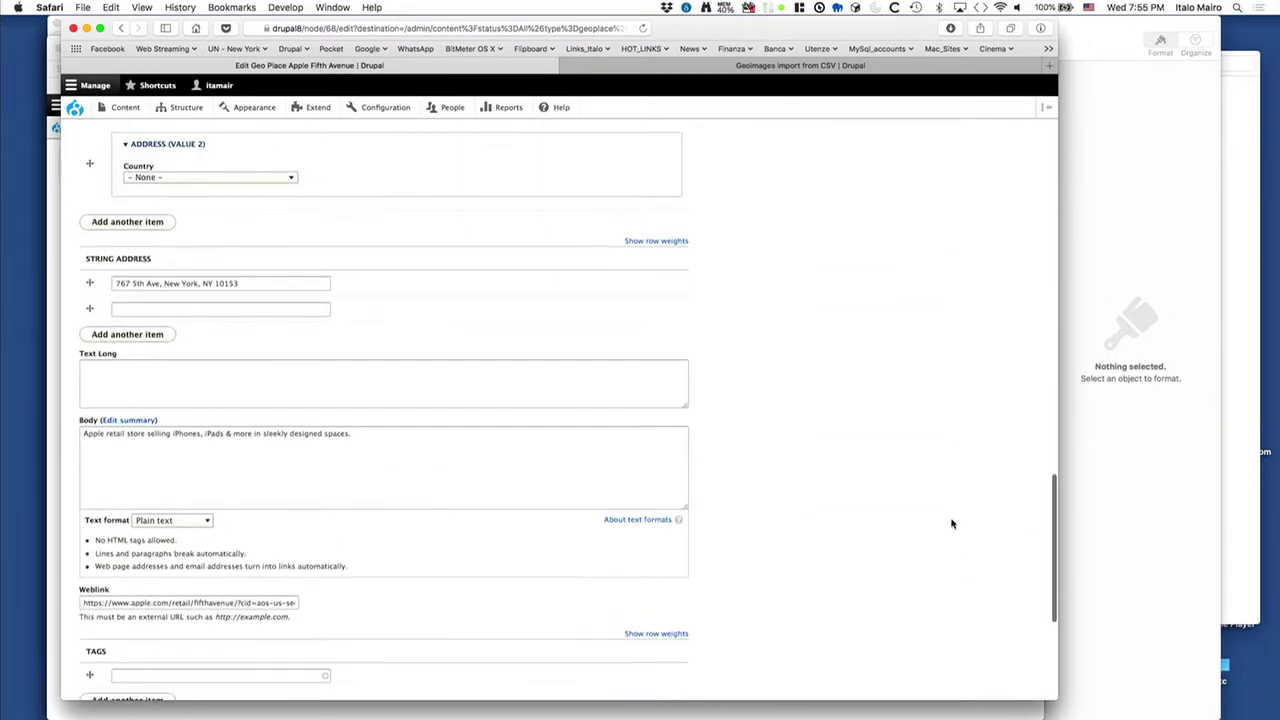
scroll(953, 525, "down", 5)
scroll(953, 535, "down", 3)
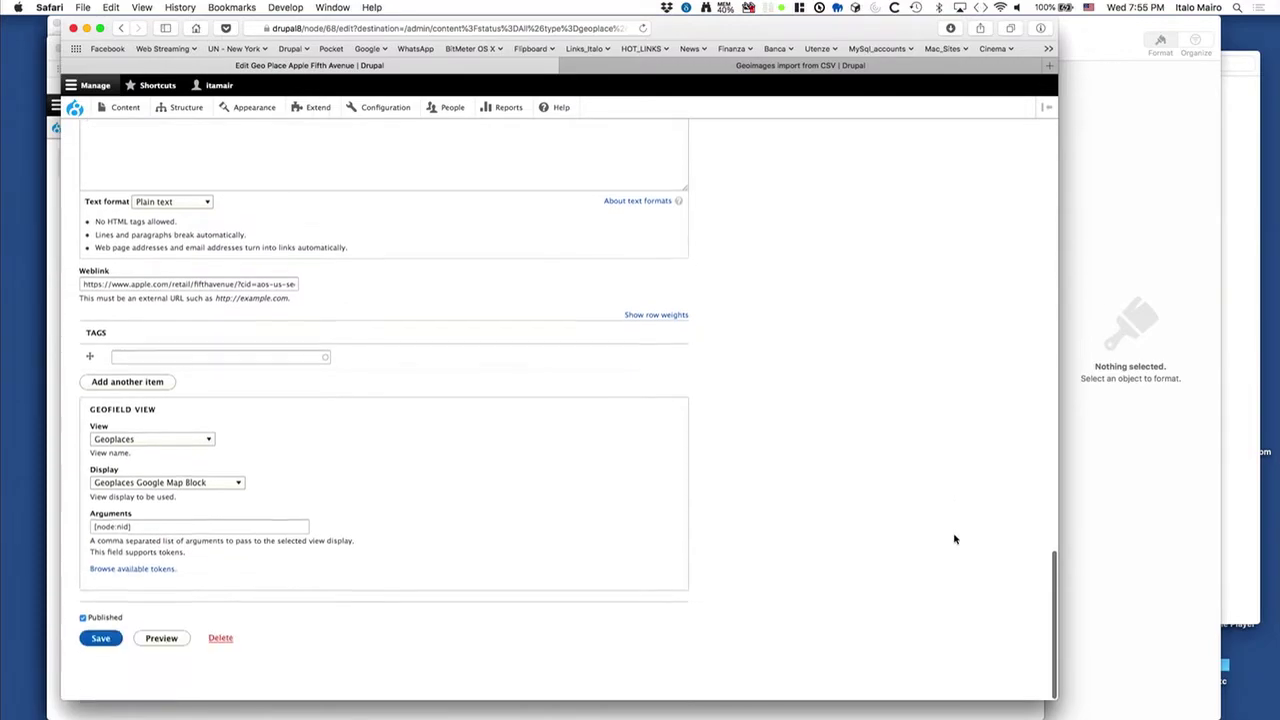
scroll(954, 537, "up", 10)
right_click(954, 539)
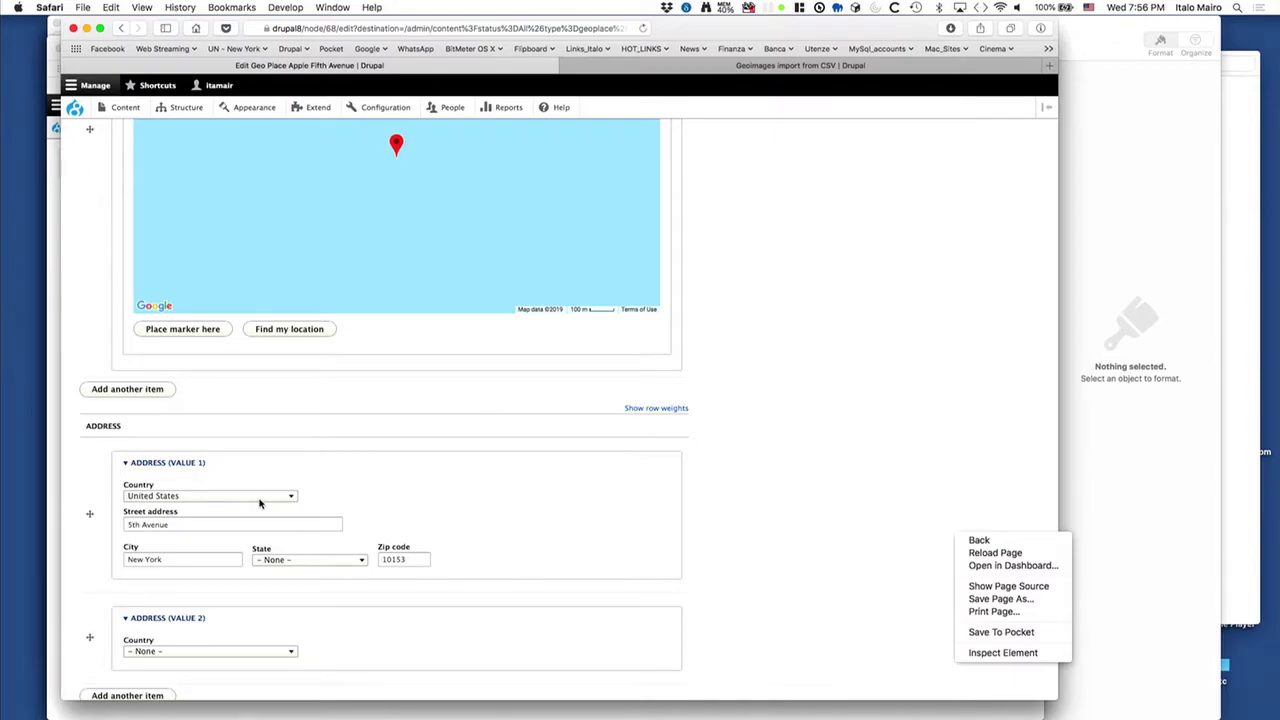
Step: Switch to PhpStorm and locate the geocoder_address submodule inside the custom geocoder module's modules folder
key("super+Tab")
key("super+Tab")
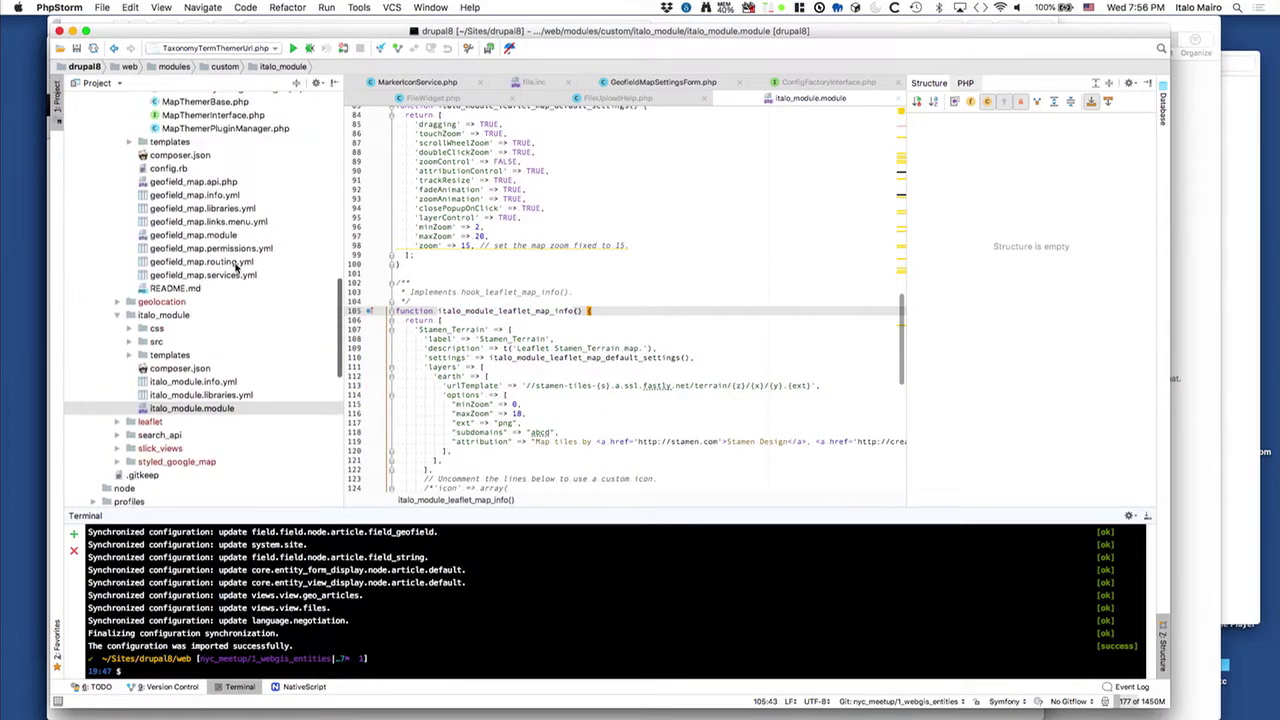
scroll(237, 266, "up", 10)
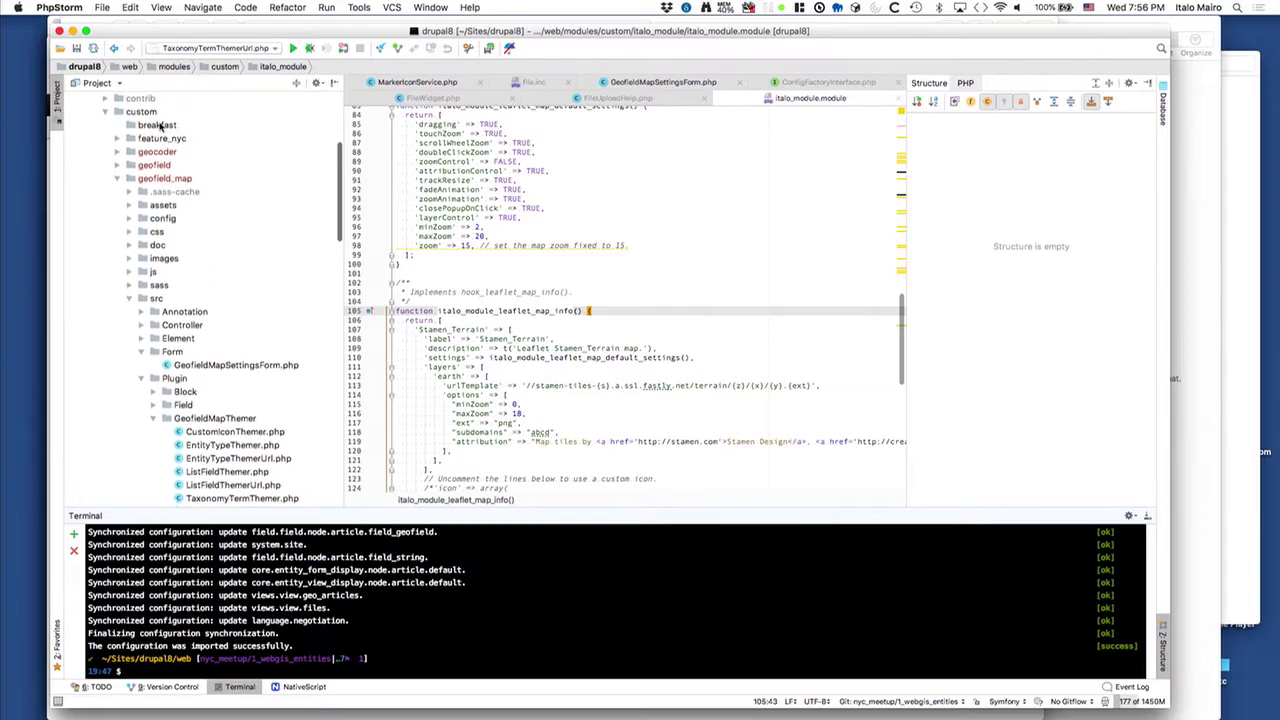
scroll(158, 125, "up", 1)
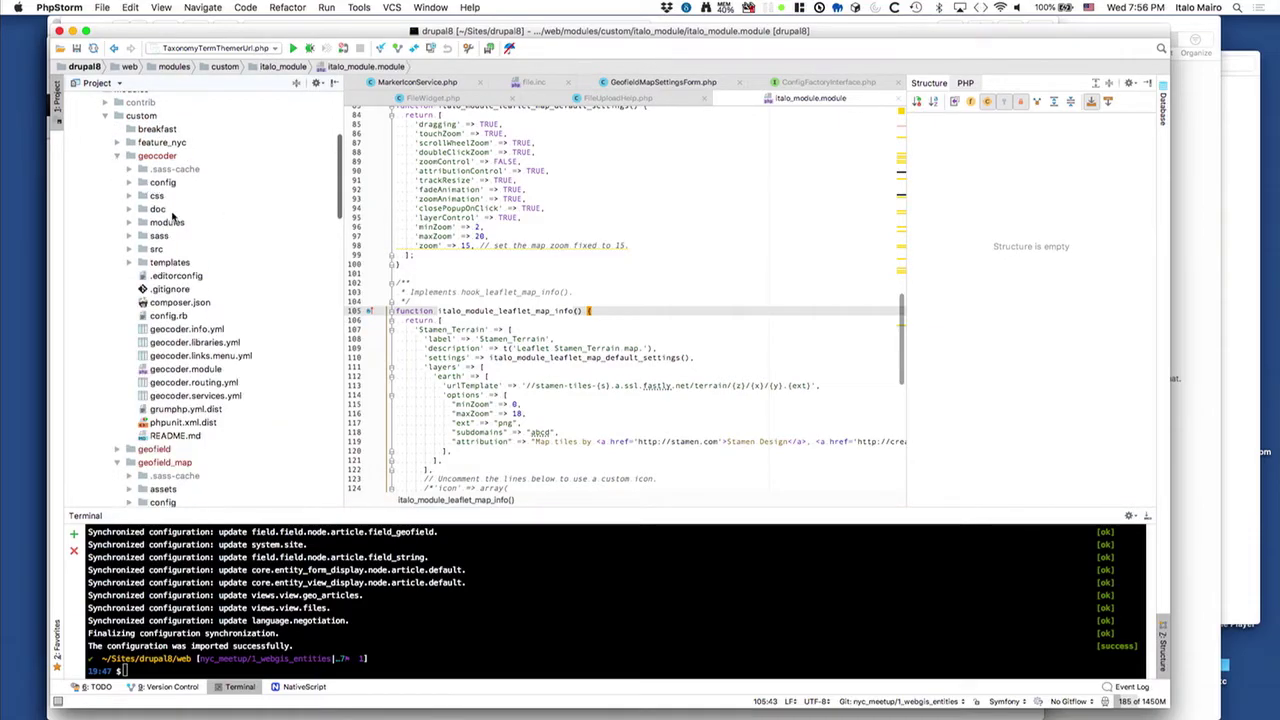
left_click(129, 222)
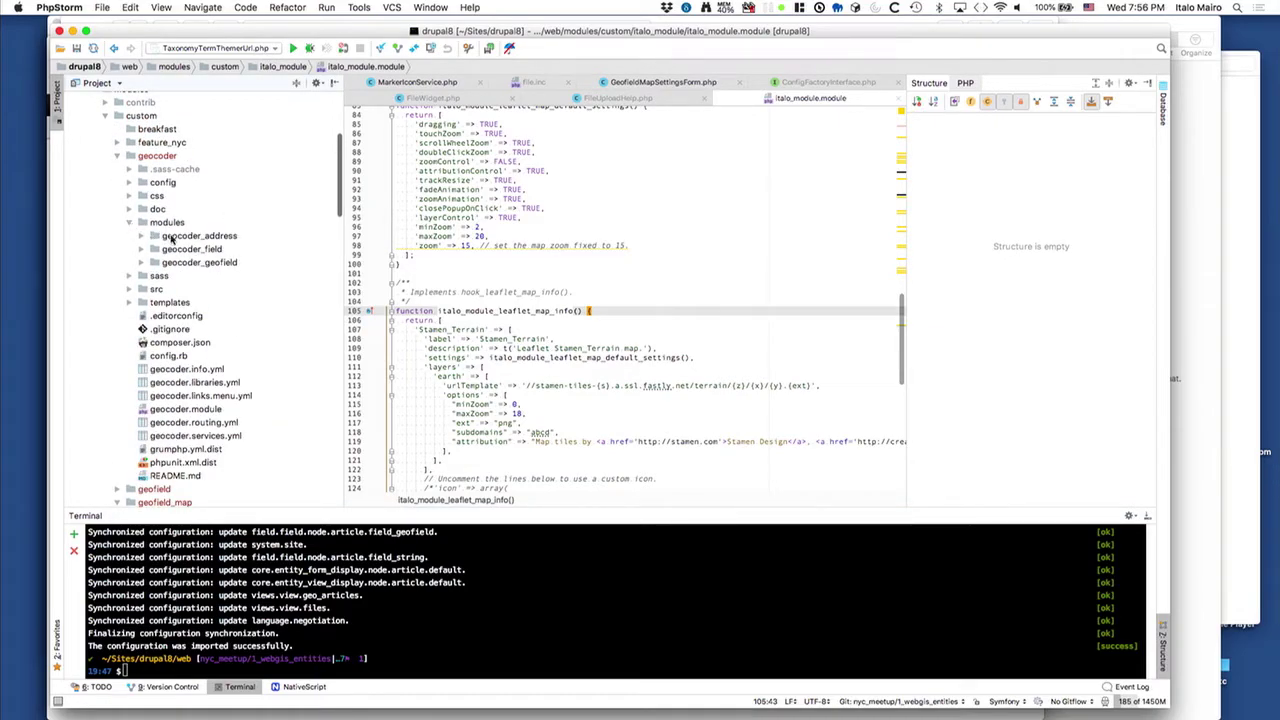
left_click(147, 237)
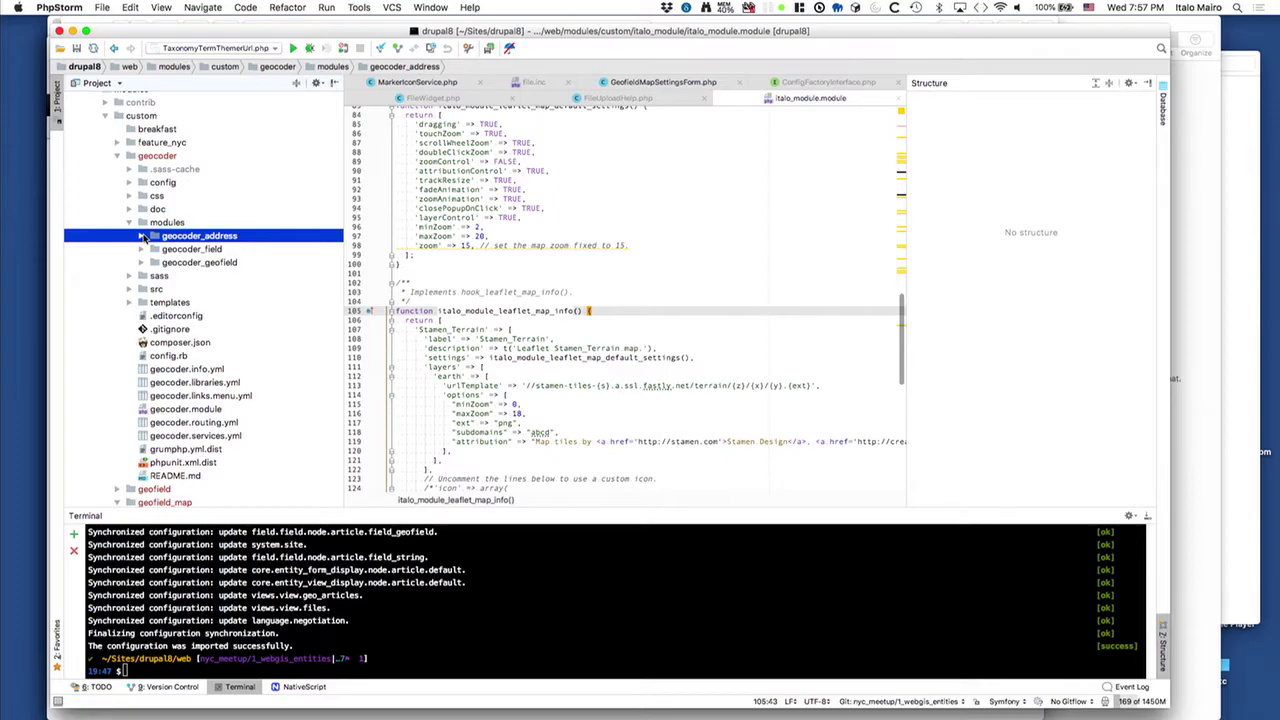
Step: Switch back to Safari, open the site's Geoplaces Page and explore the clustered markers around Midtown Manhattan
key("super+Tab")
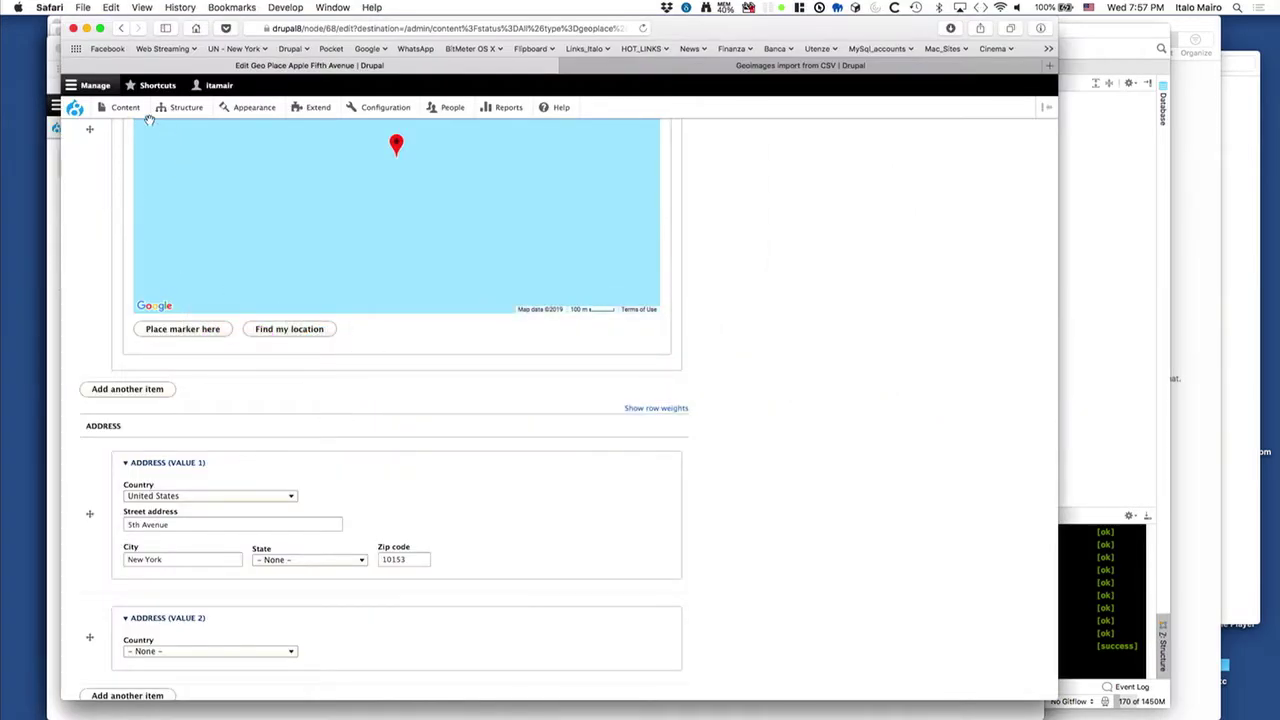
left_click(133, 108)
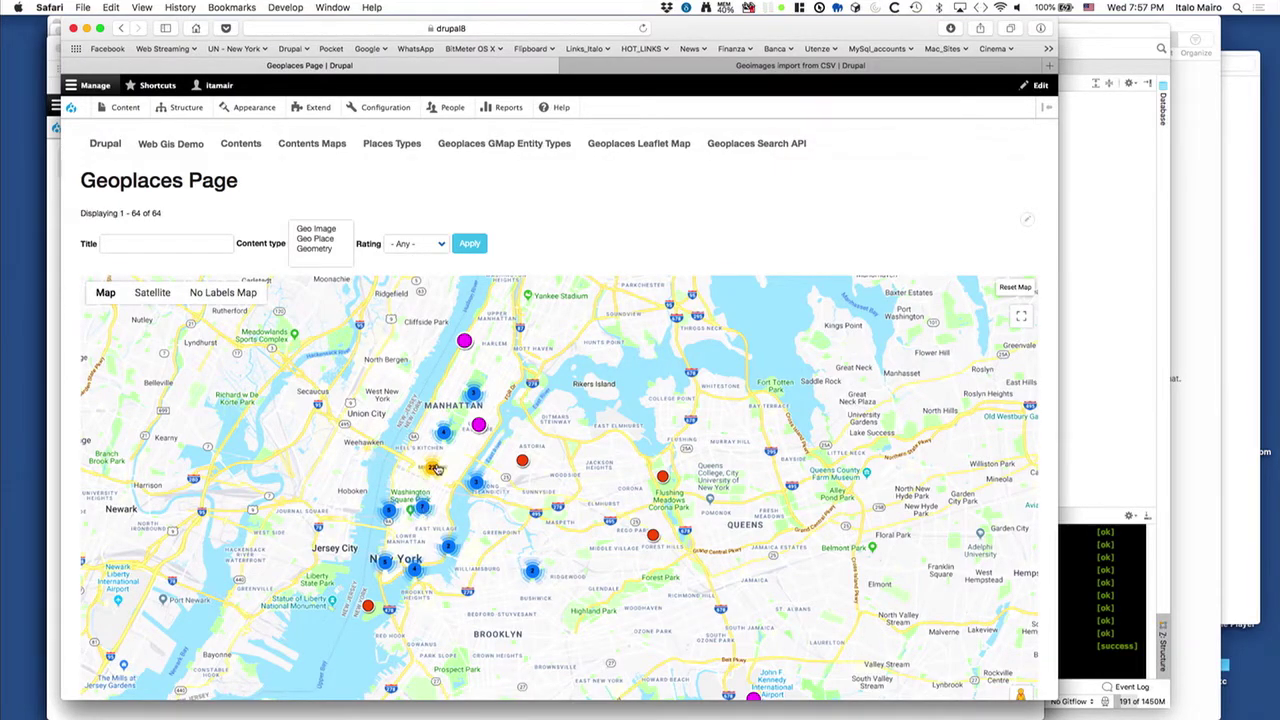
left_click(436, 470)
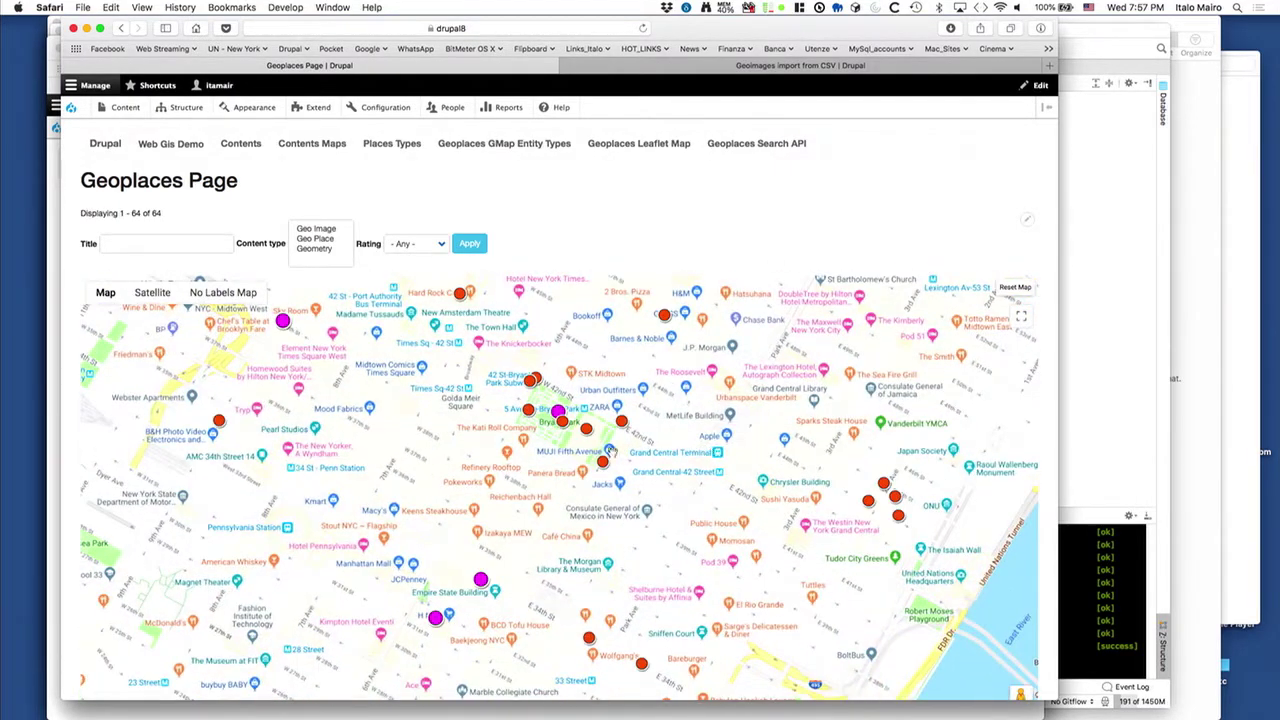
scroll(605, 455, "down", 3)
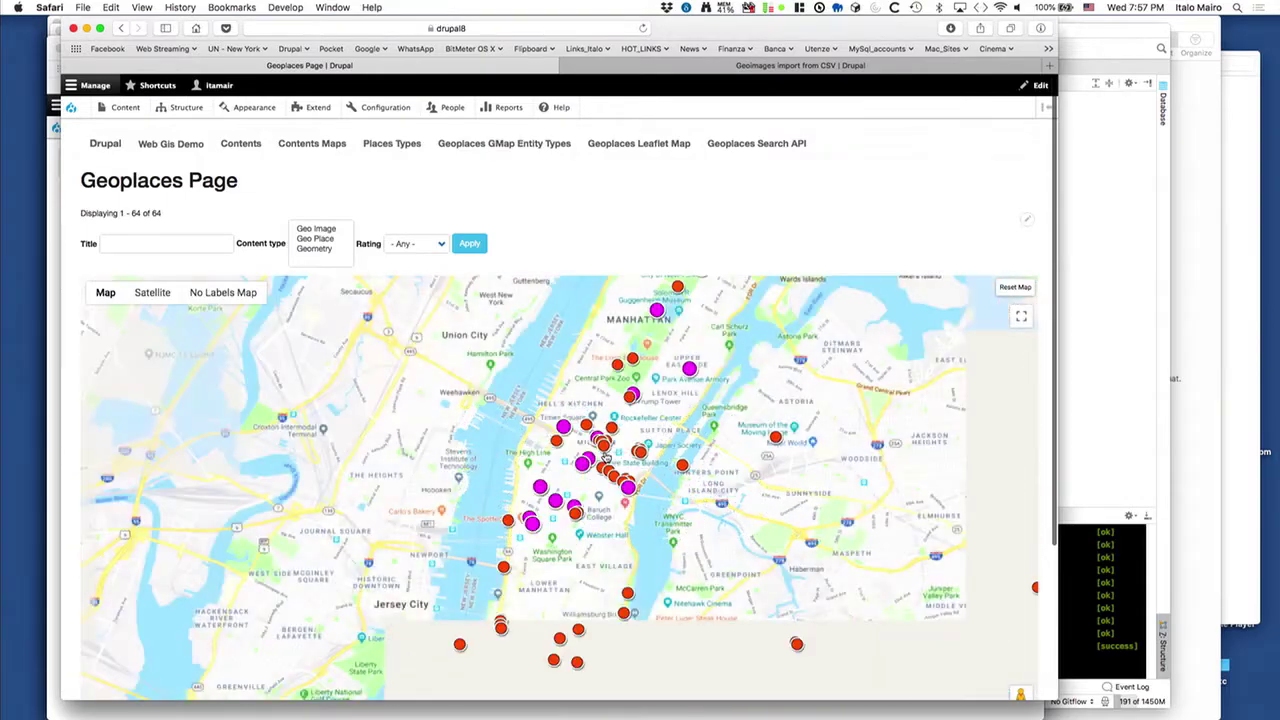
scroll(612, 466, "up", 4)
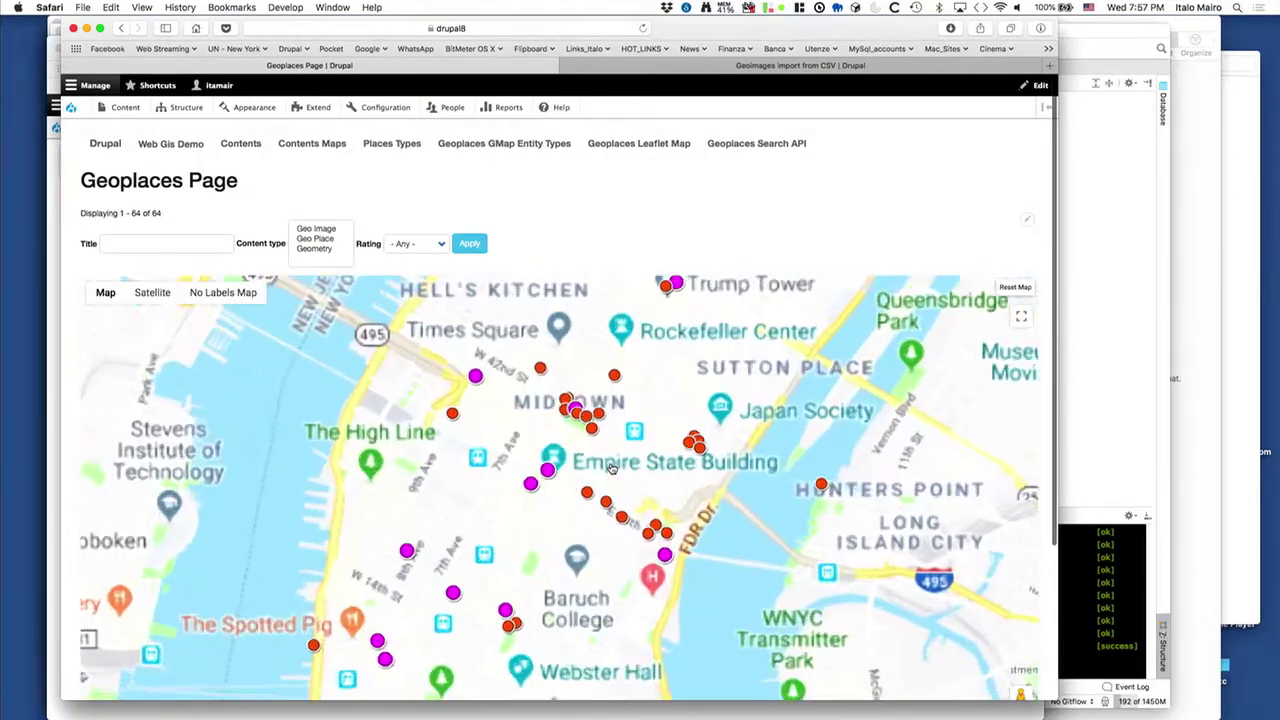
Step: Inspect the popups of the Empire State Building marker, two red markers in Midtown East and the one near Hunters Point
left_click(526, 477)
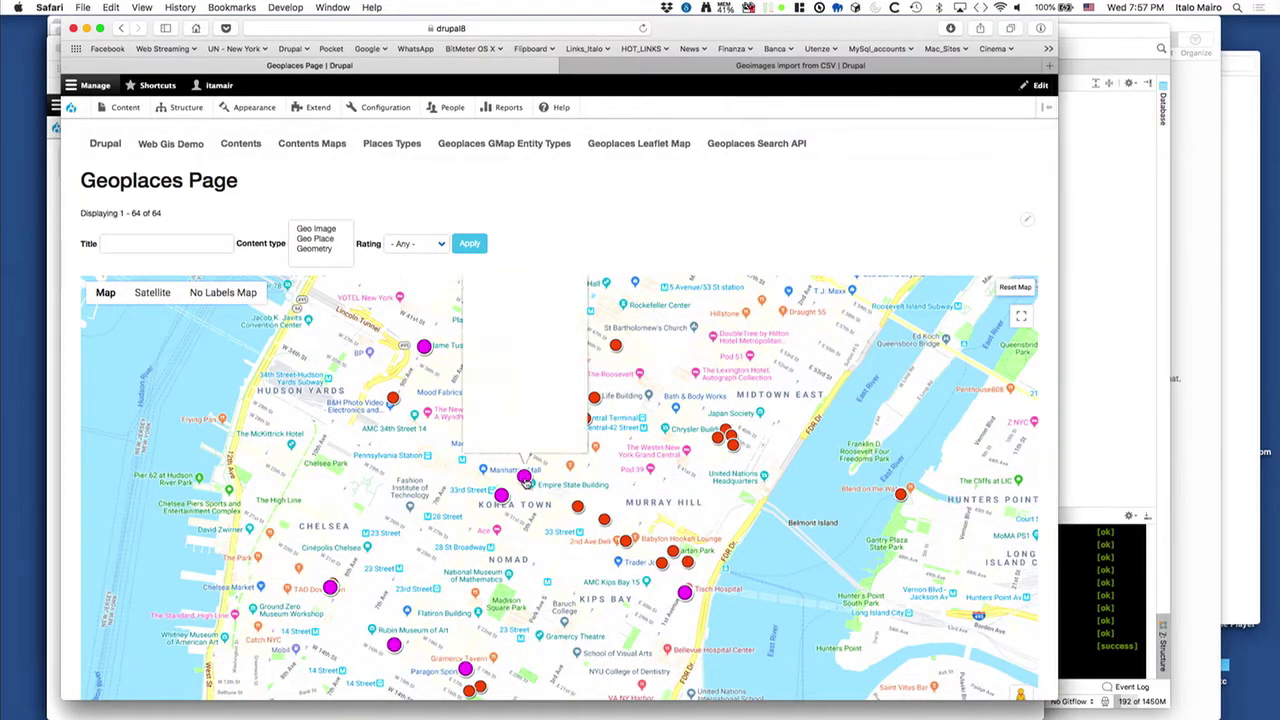
left_click(577, 313)
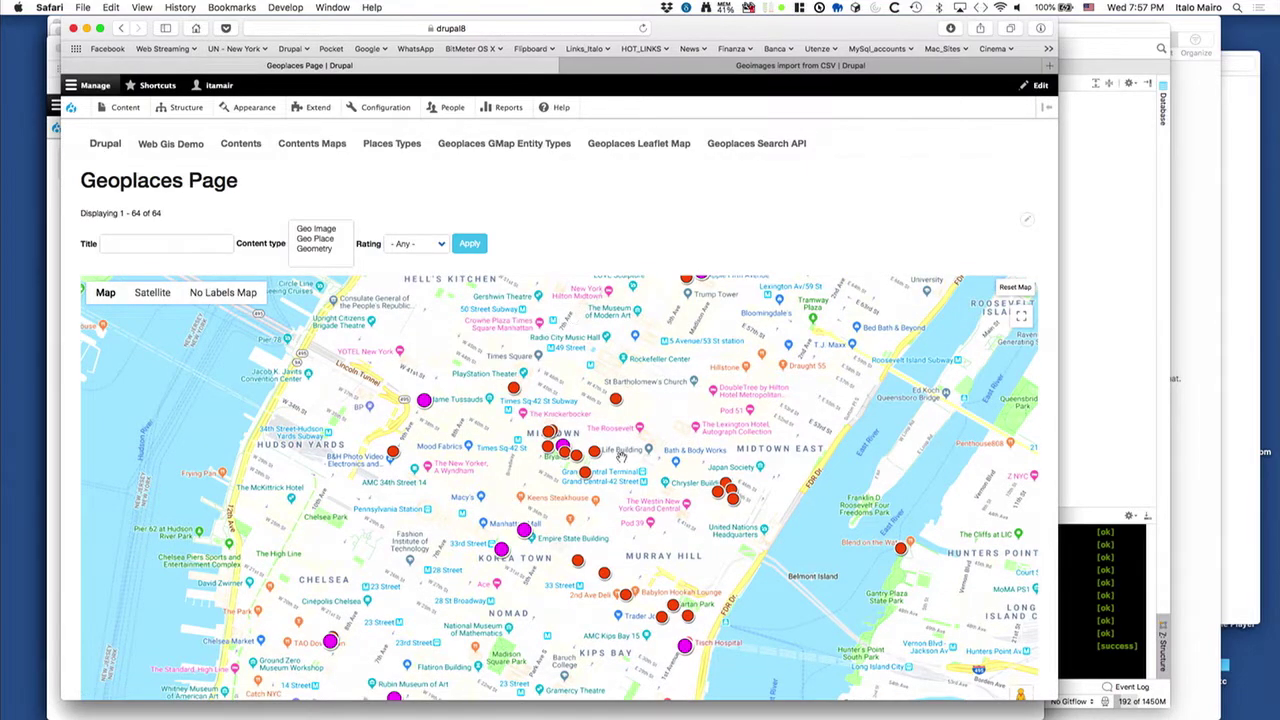
left_click(719, 491)
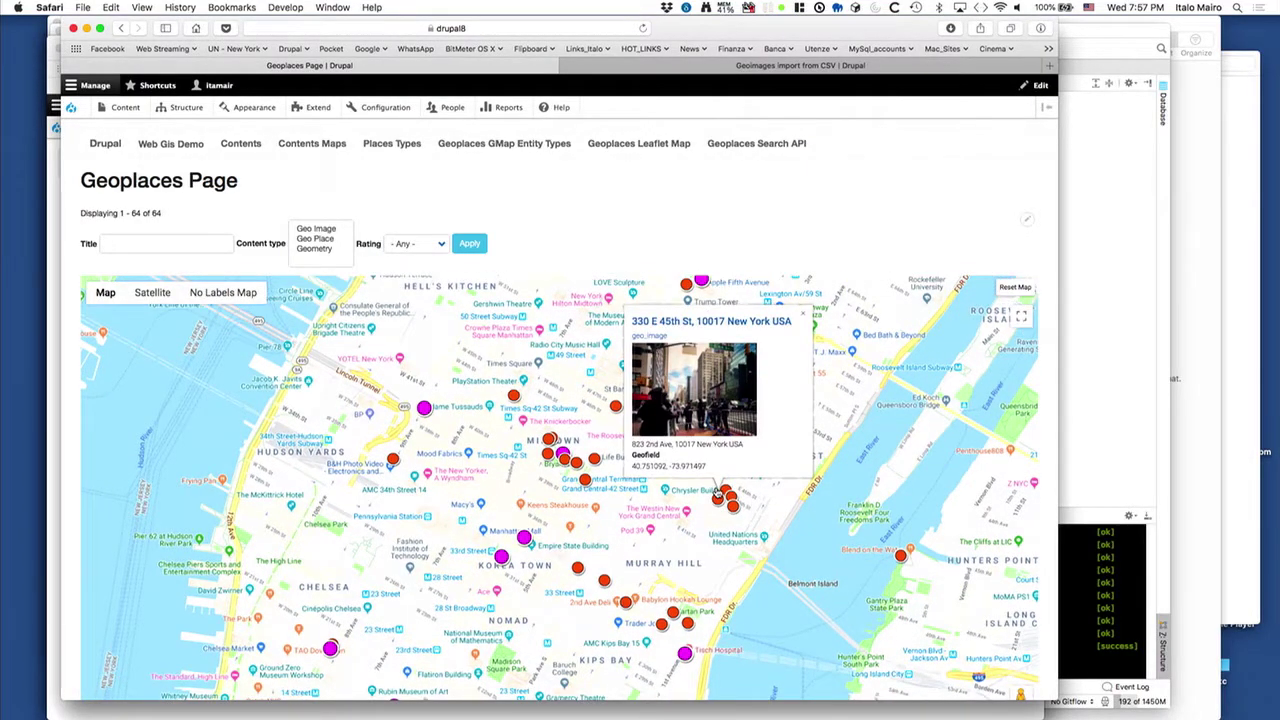
left_click(732, 506)
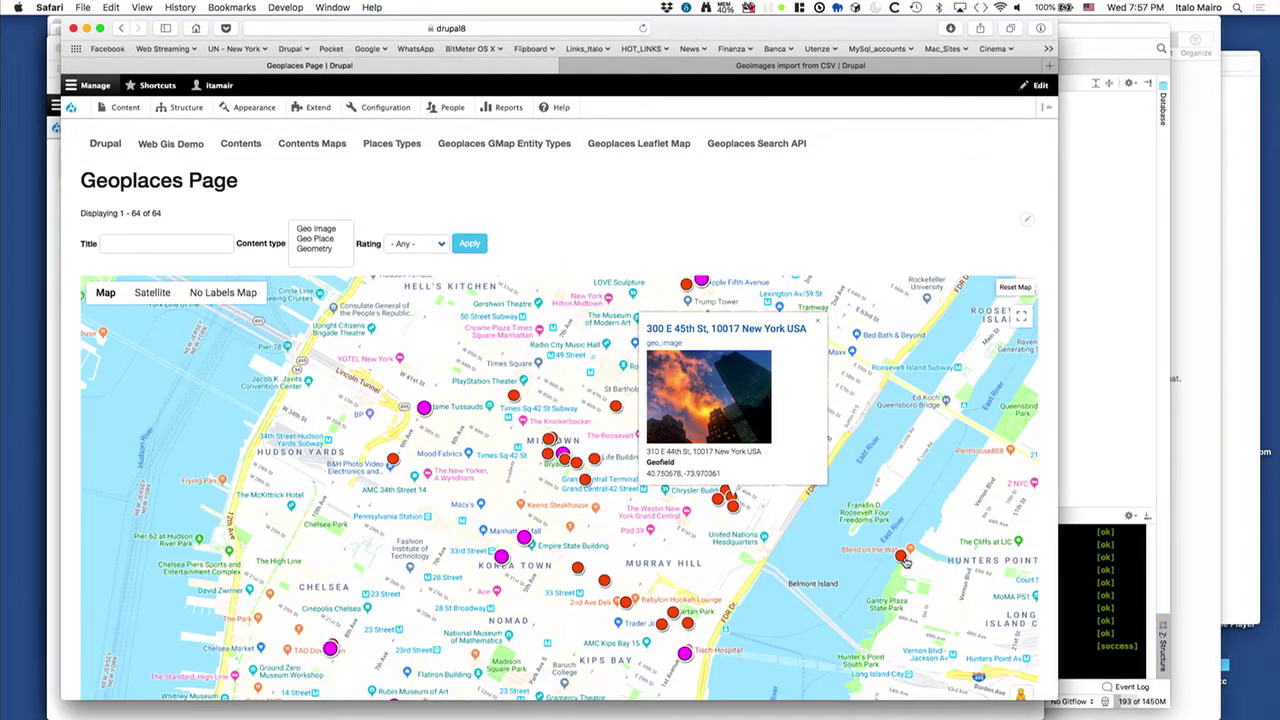
left_click(905, 562)
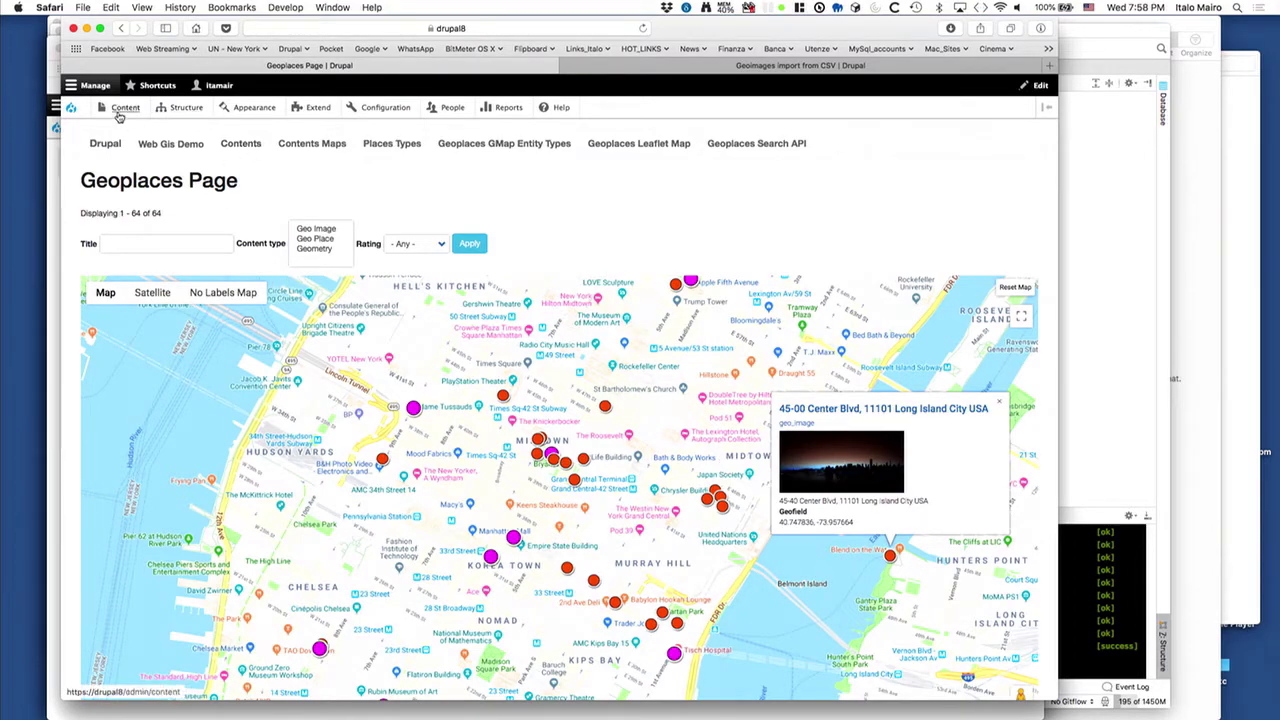
Step: Open the field management page of the Geometry content type
mouse_move(126, 110)
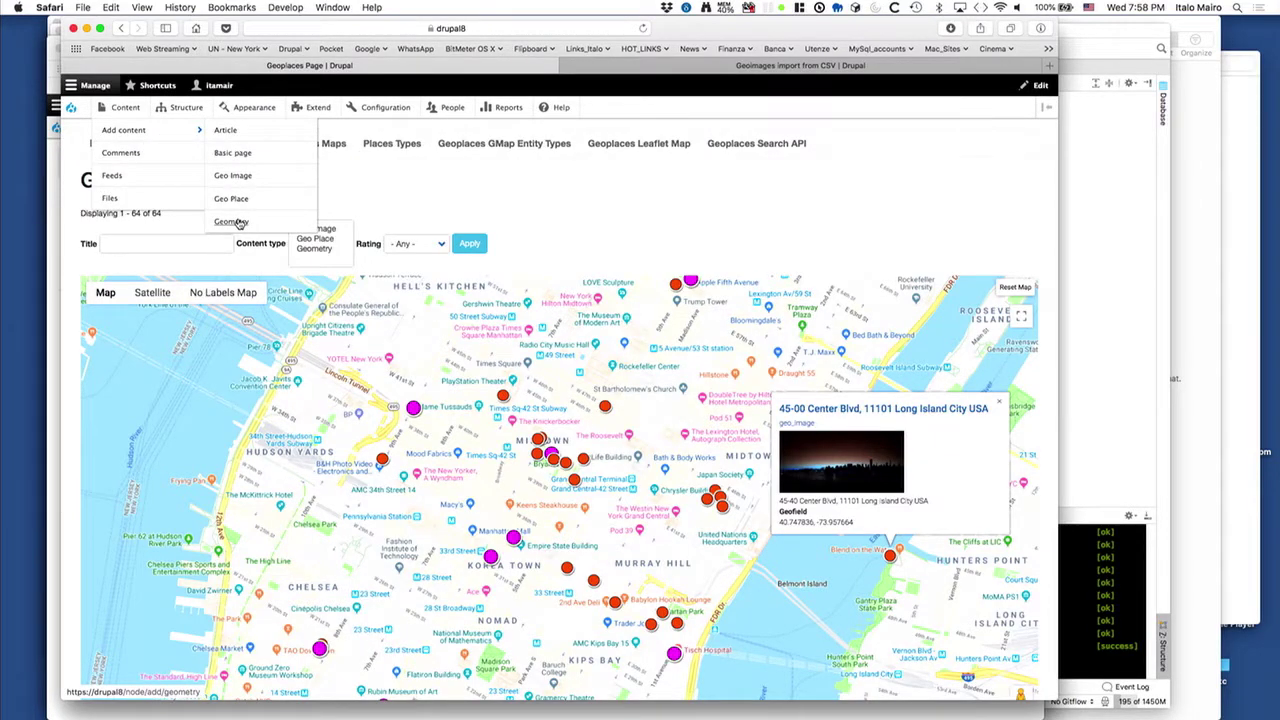
mouse_move(180, 107)
mouse_move(200, 198)
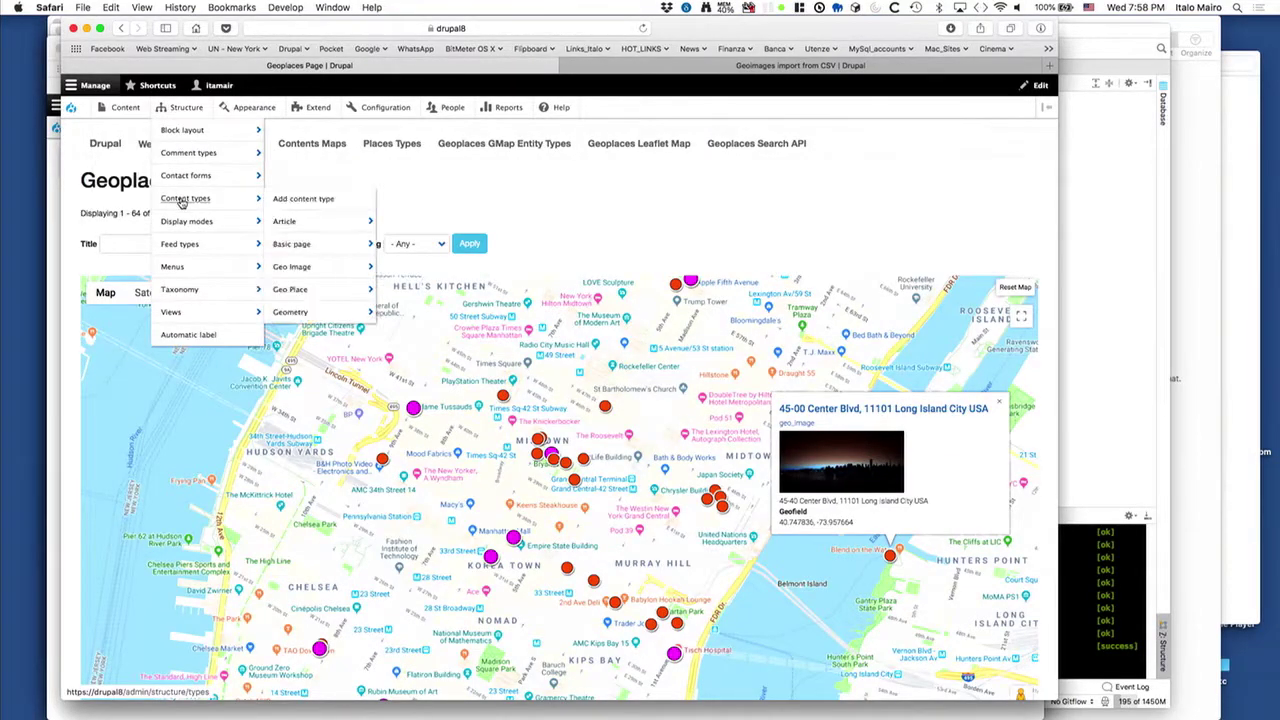
left_click(285, 312)
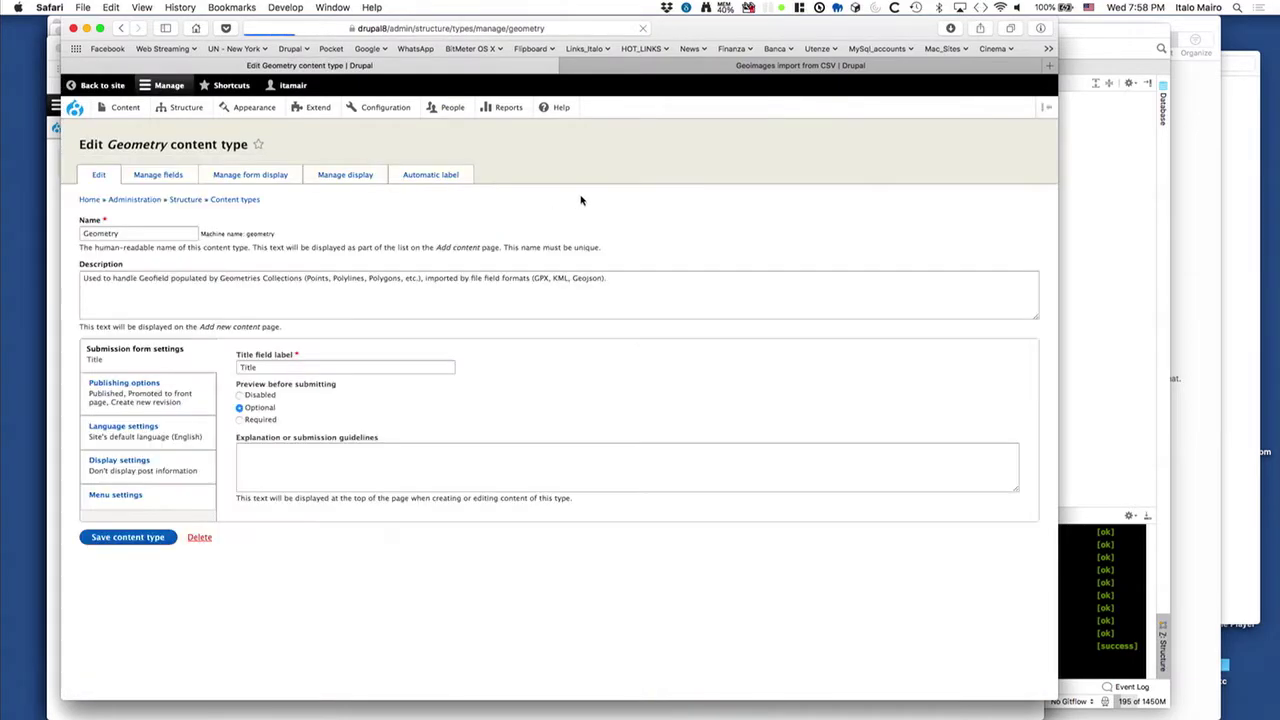
left_click(148, 175)
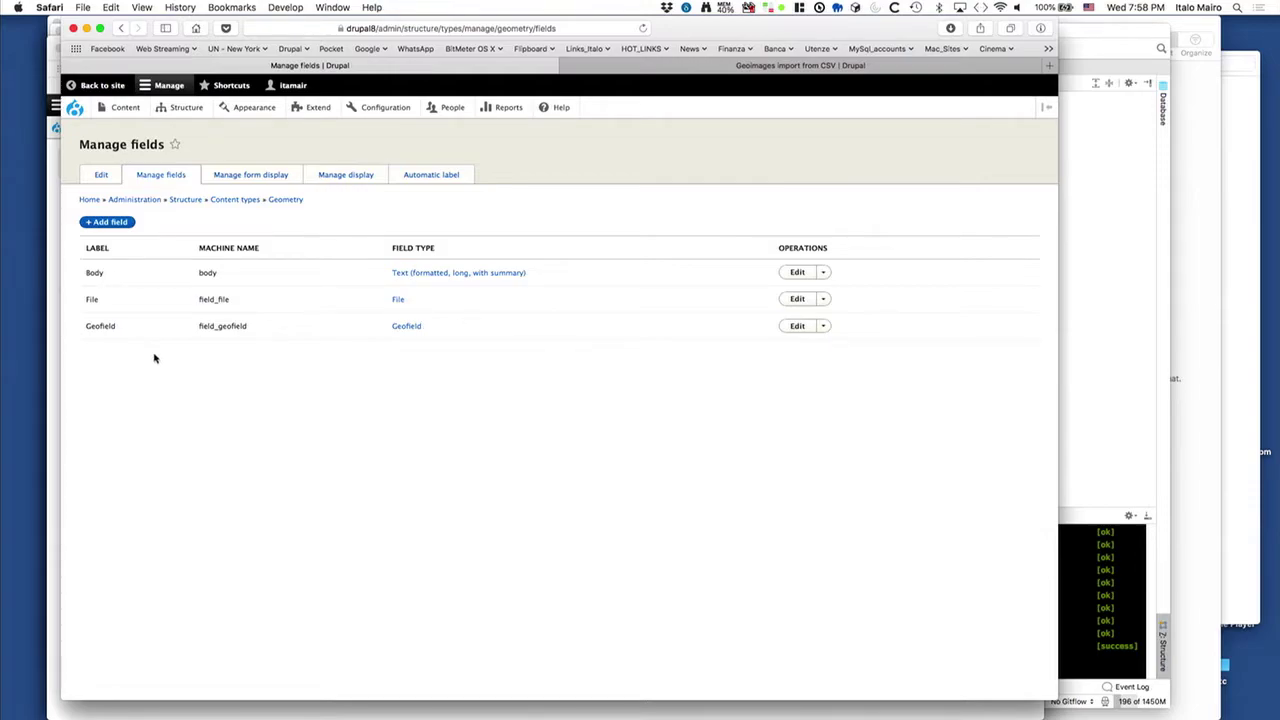
Step: Open the Geometry type's Geofield settings and review the geocode method, source field and enabled geocoder plugins
left_click(797, 327)
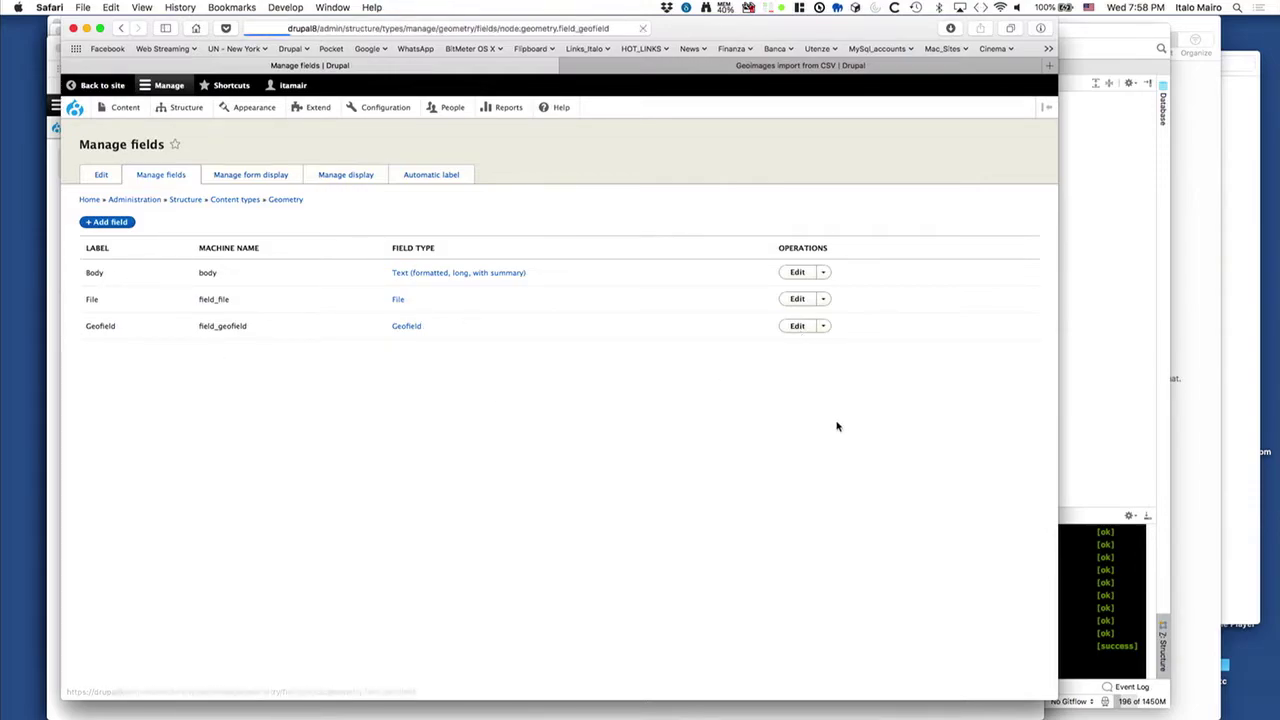
scroll(874, 425, "down", 20)
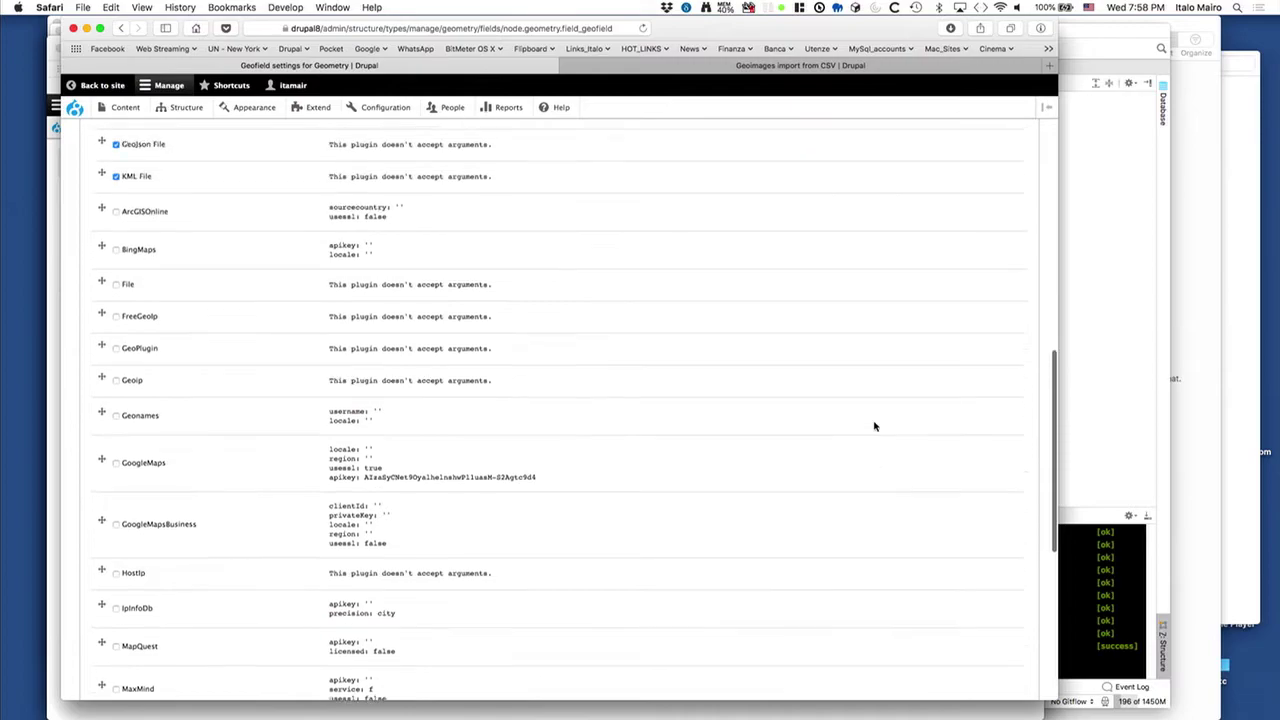
scroll(874, 425, "up", 5)
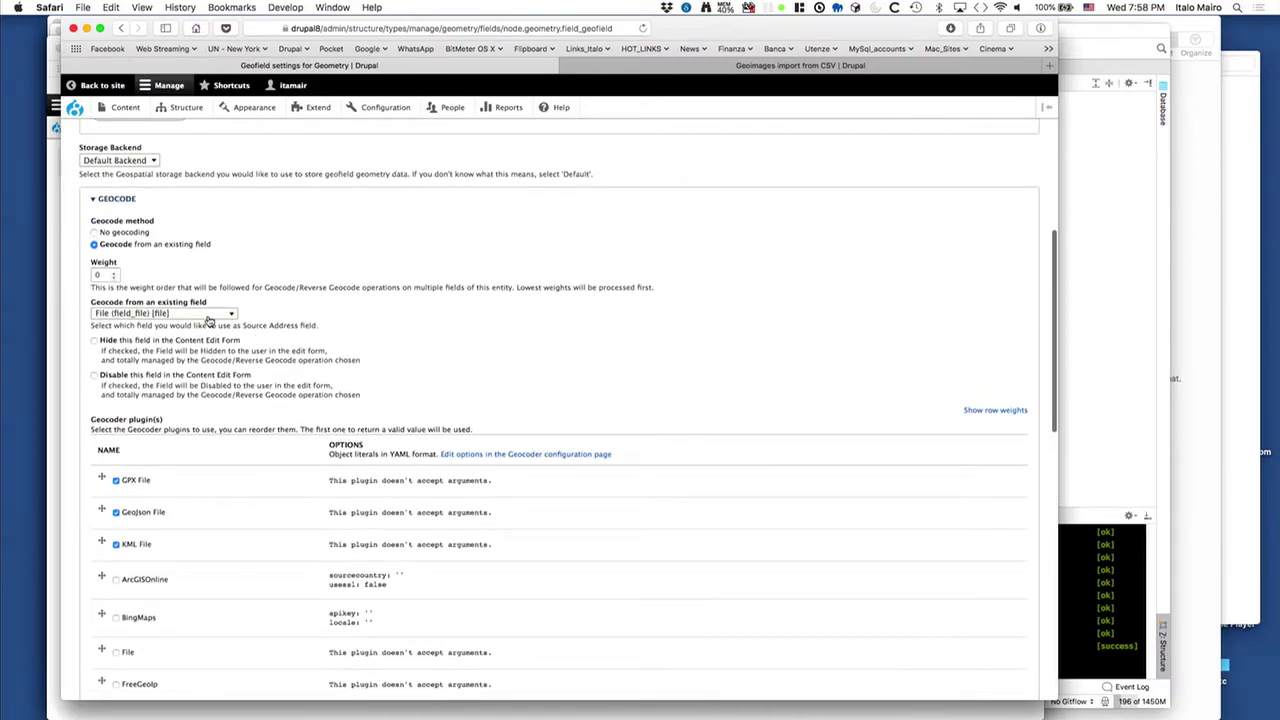
scroll(637, 323, "down", 5)
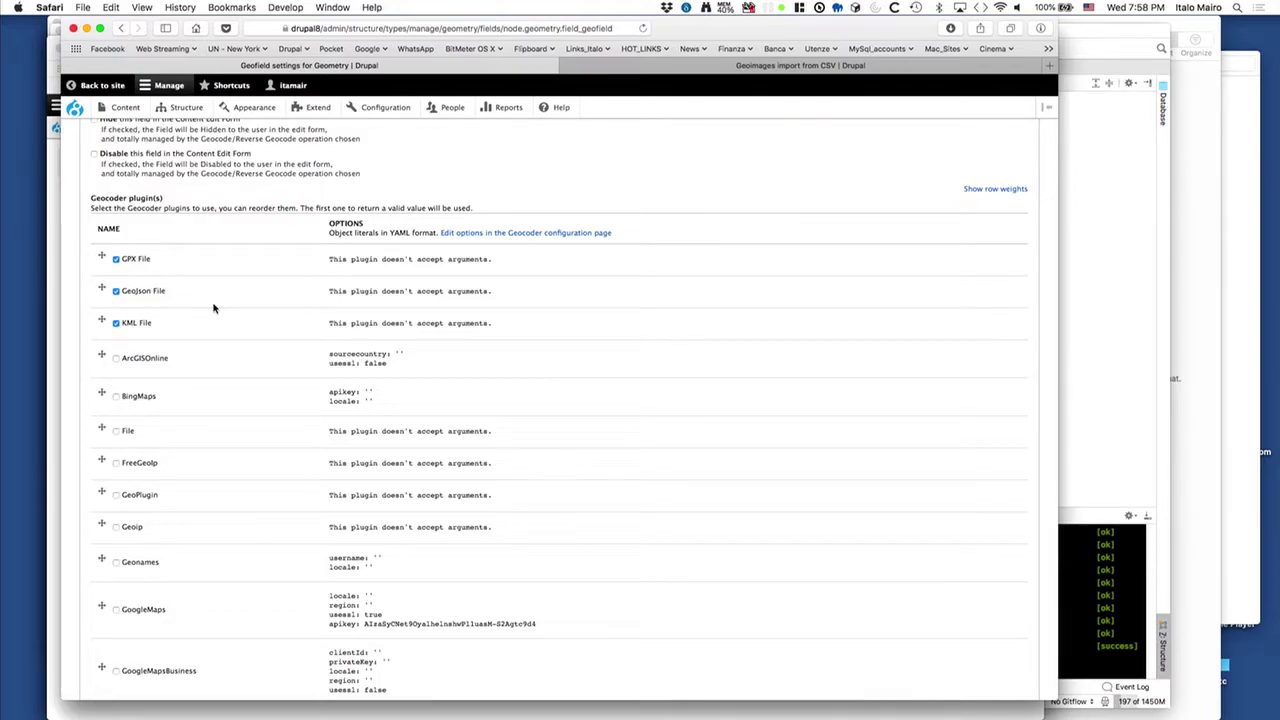
Step: Start a new Geometry content item and title it Manhattan
scroll(213, 308, "up", 10)
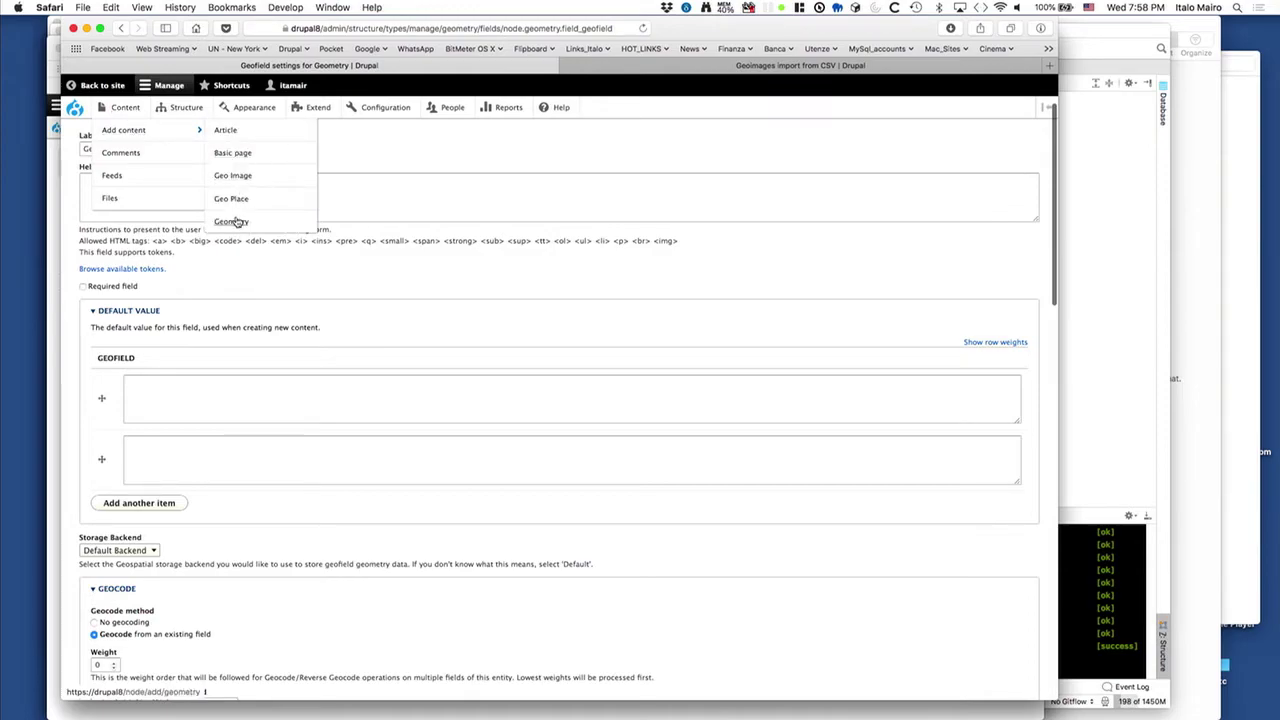
left_click(254, 228)
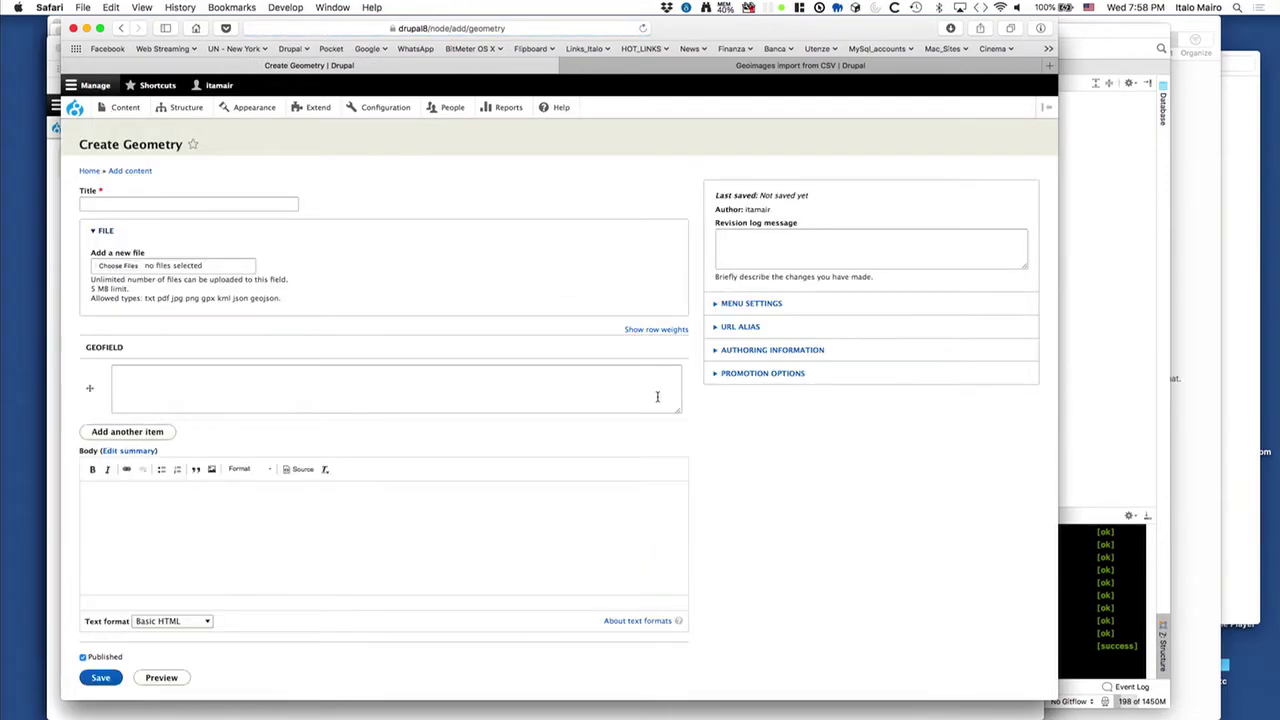
left_click(195, 202)
type("Ma")
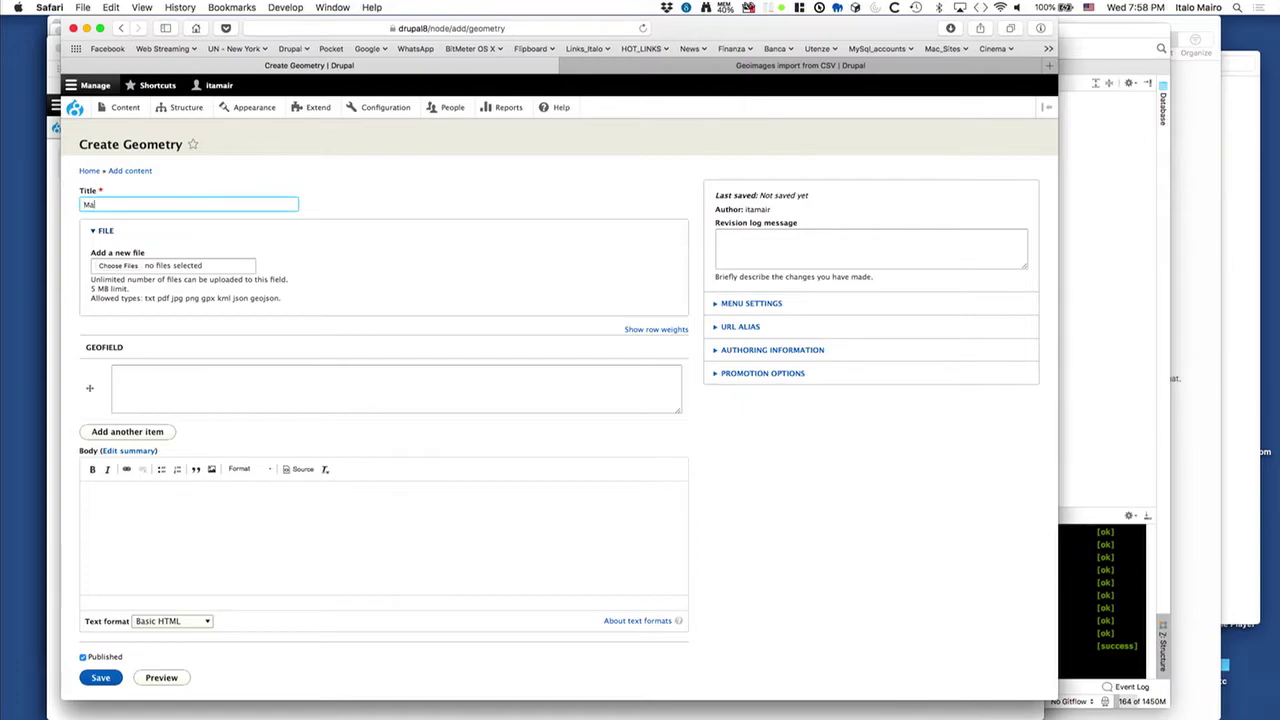
type("natth")
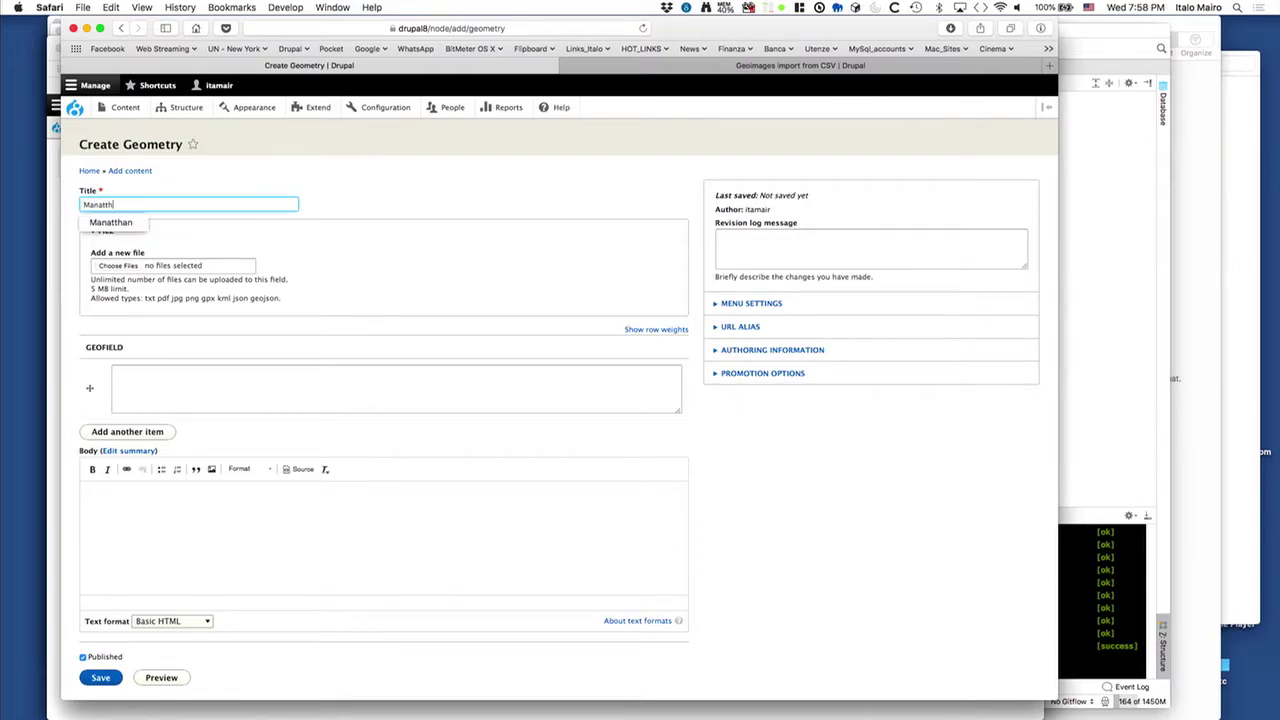
type("an")
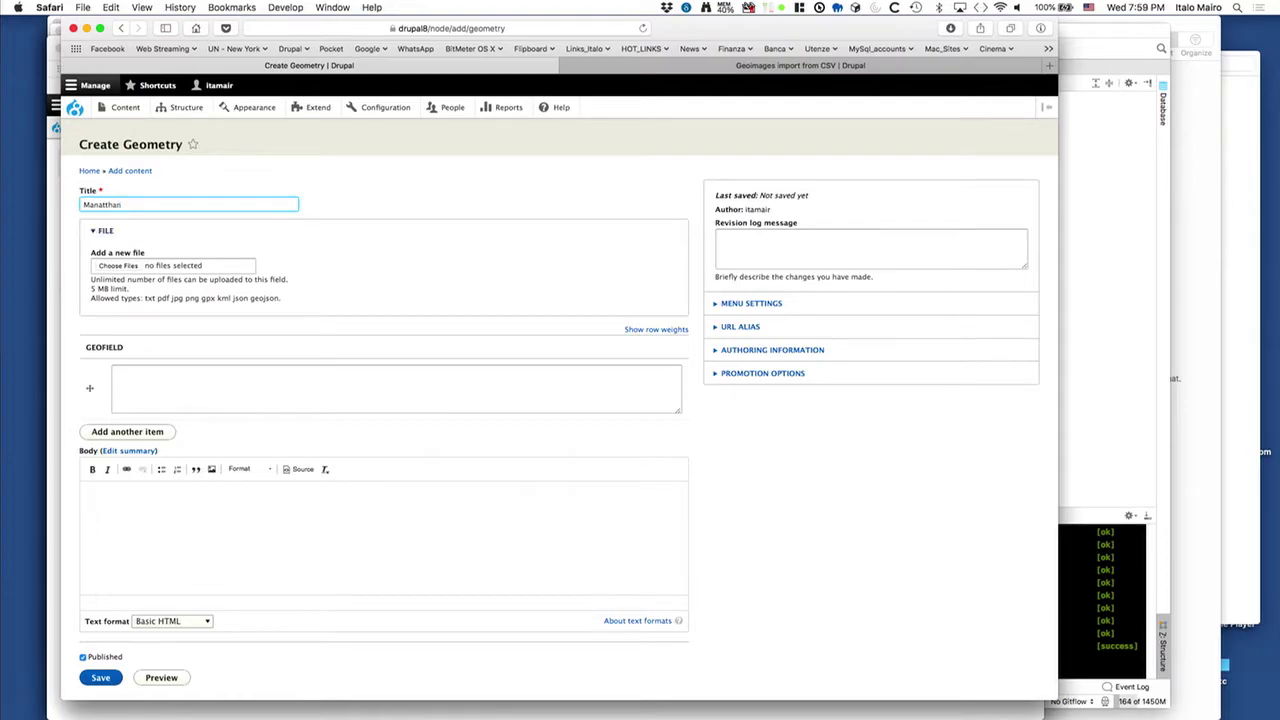
double_click(128, 205)
type("Manhattan")
key("Down")
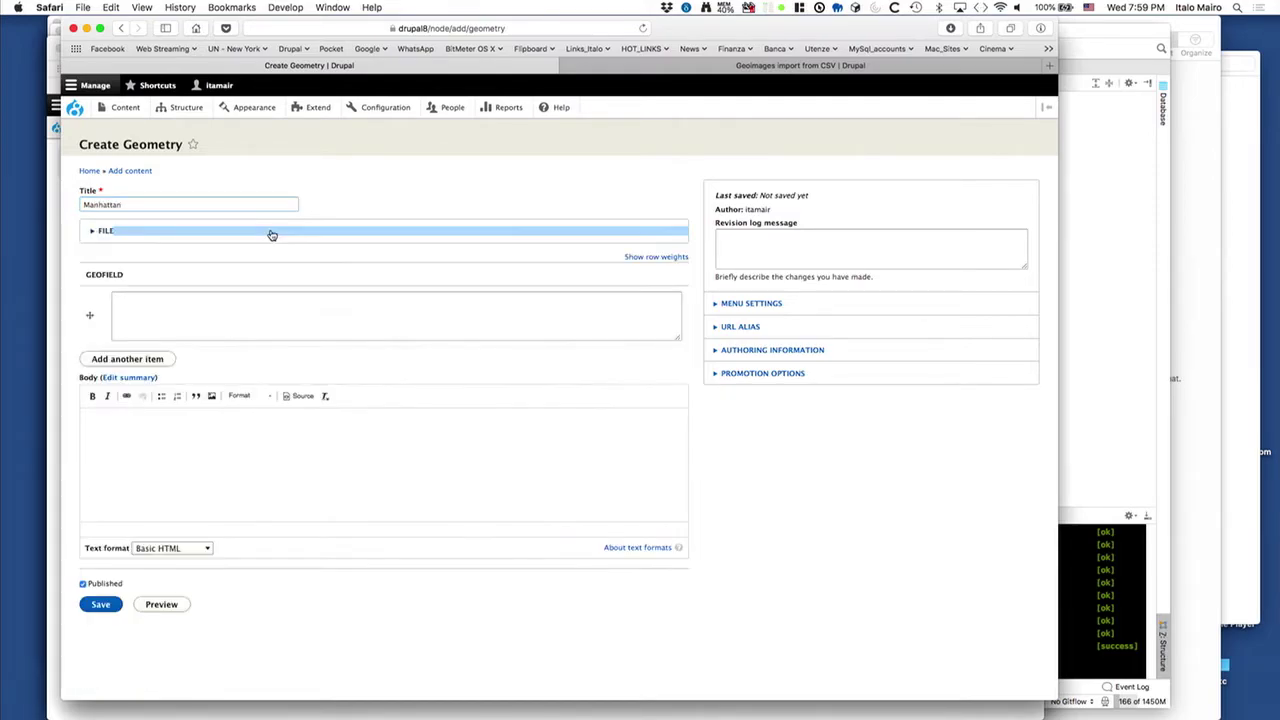
Step: Attach manhattan.geojson from the NYC_GeoJson folder inside Data_Repositary to the item's File field
left_click_drag(271, 234, 148, 270)
left_click(148, 268)
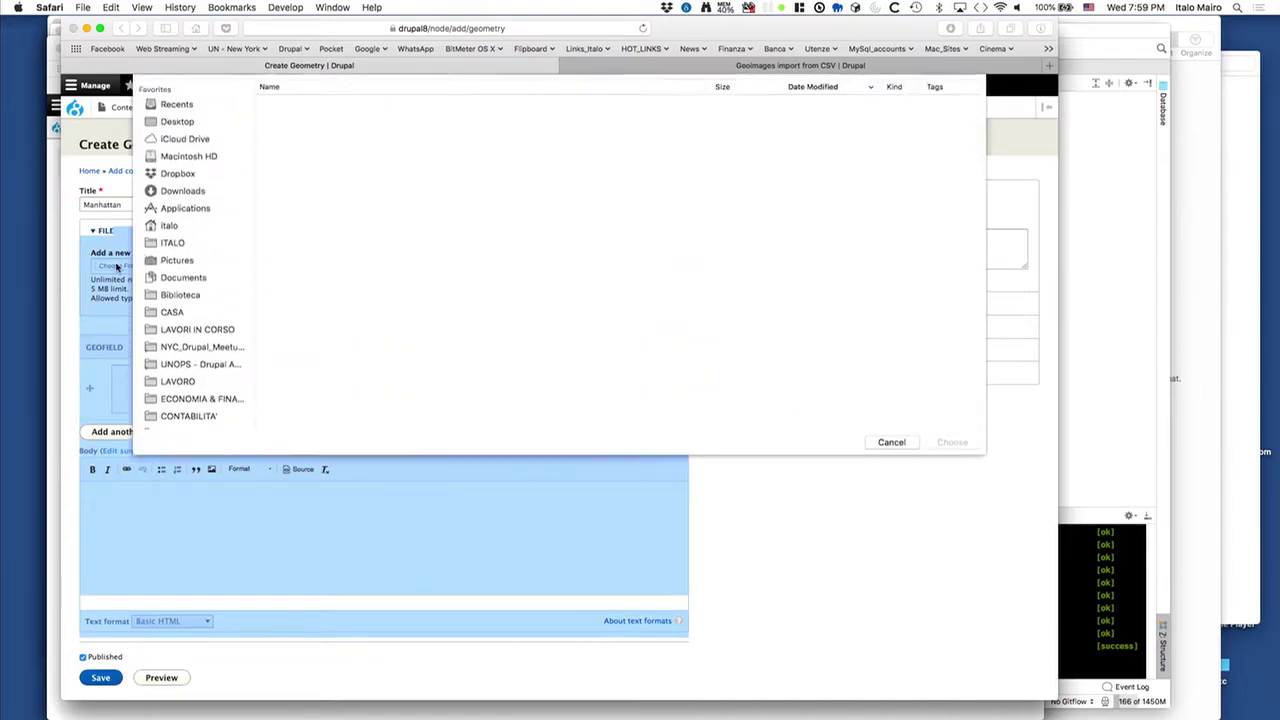
left_click(560, 87)
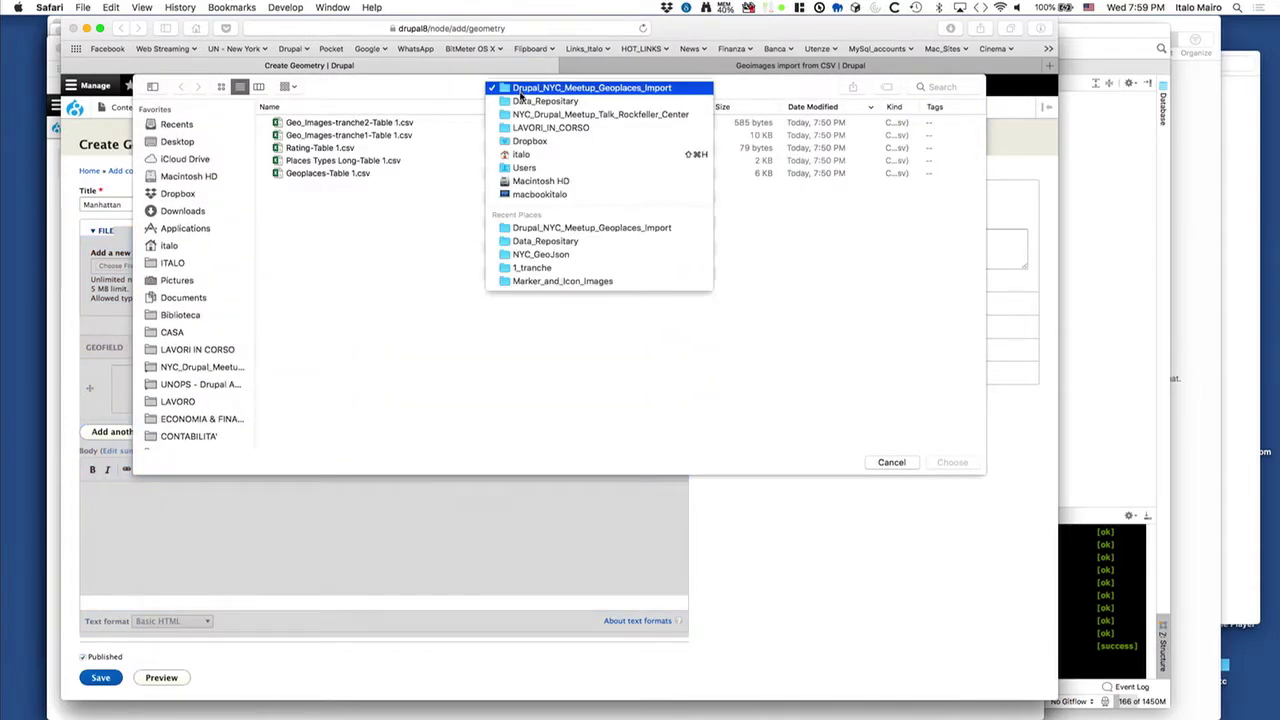
left_click(543, 100)
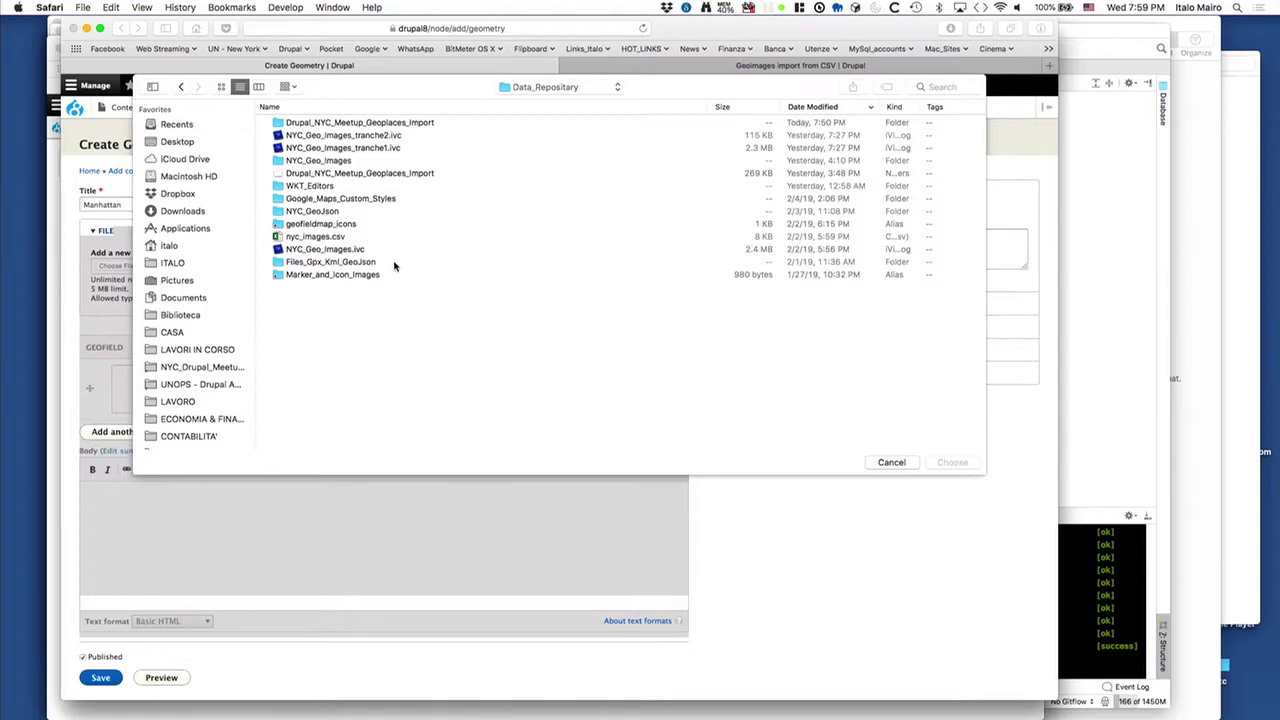
double_click(340, 212)
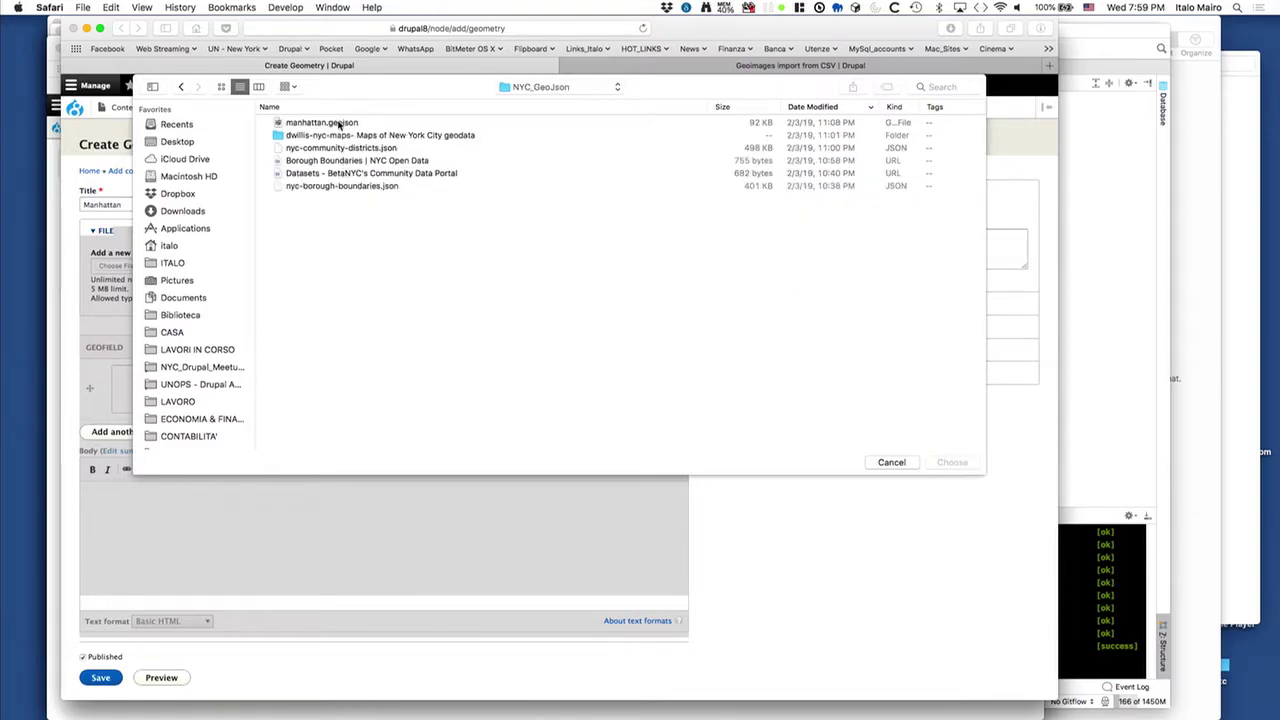
double_click(340, 122)
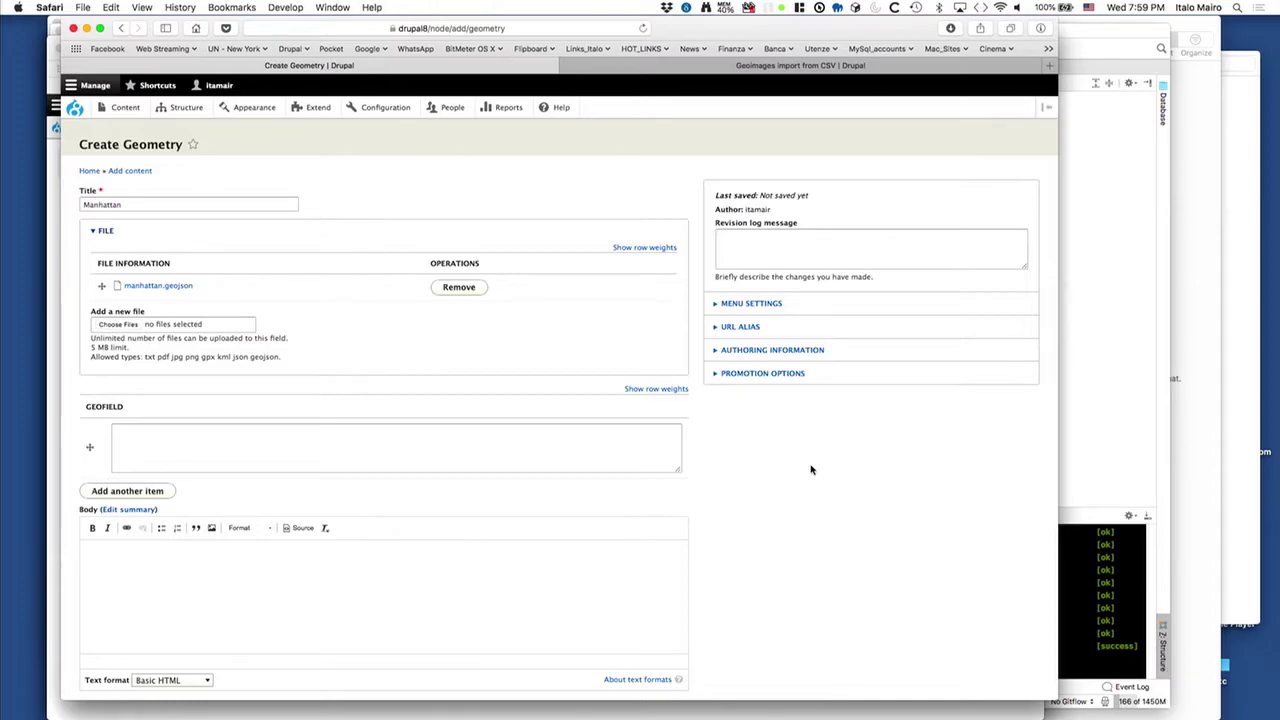
Step: Save the Manhattan geometry with its Geofield left empty and view the resulting map
scroll(811, 470, "down", 3)
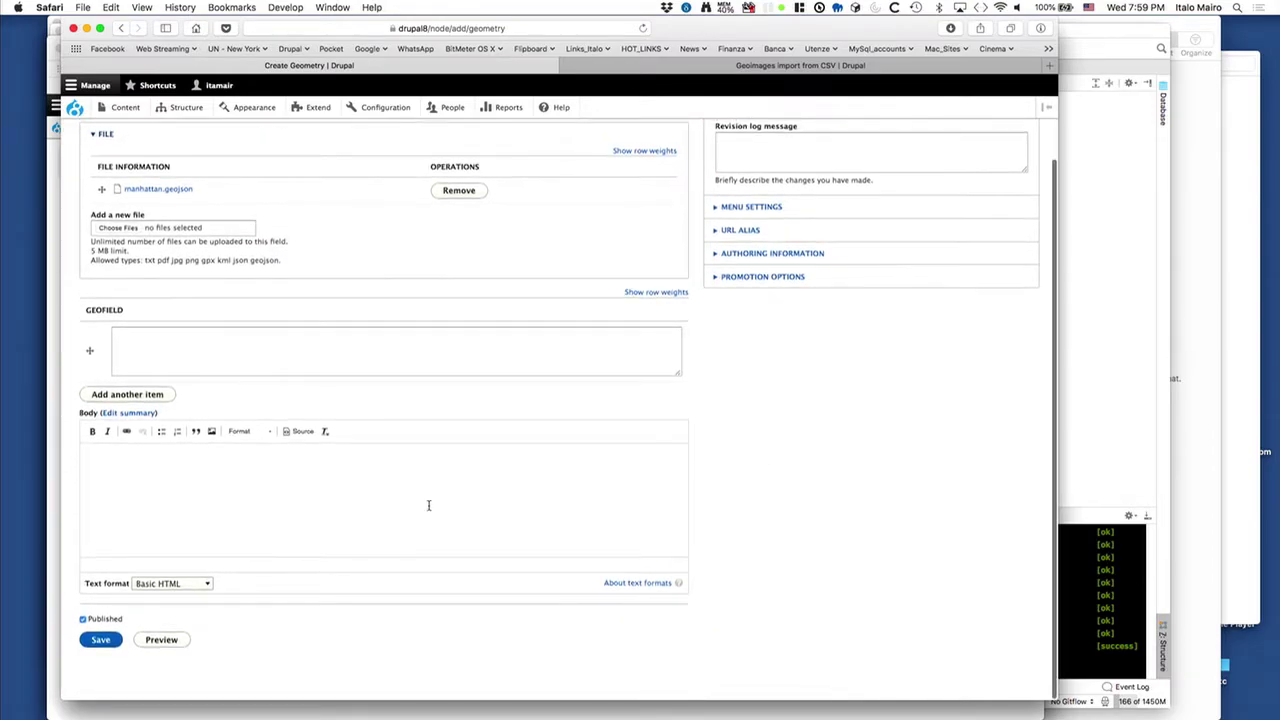
left_click(100, 640)
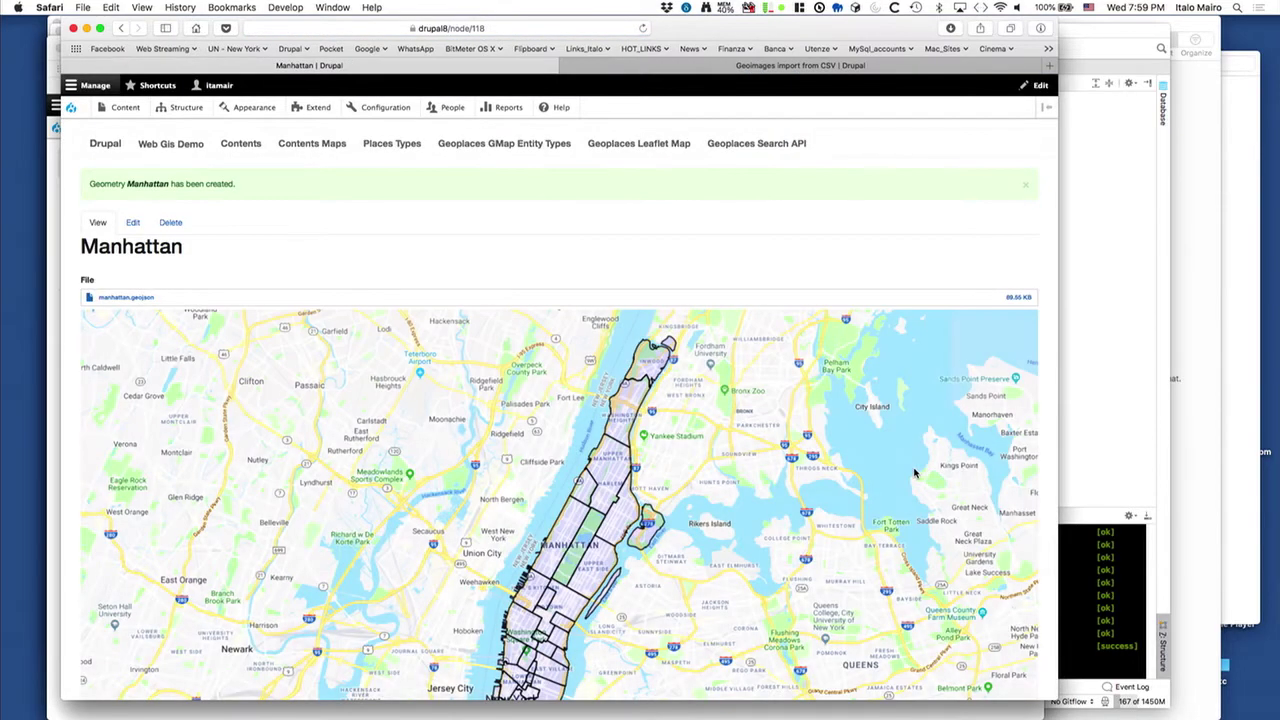
scroll(914, 470, "down", 1)
scroll(914, 470, "up", 1)
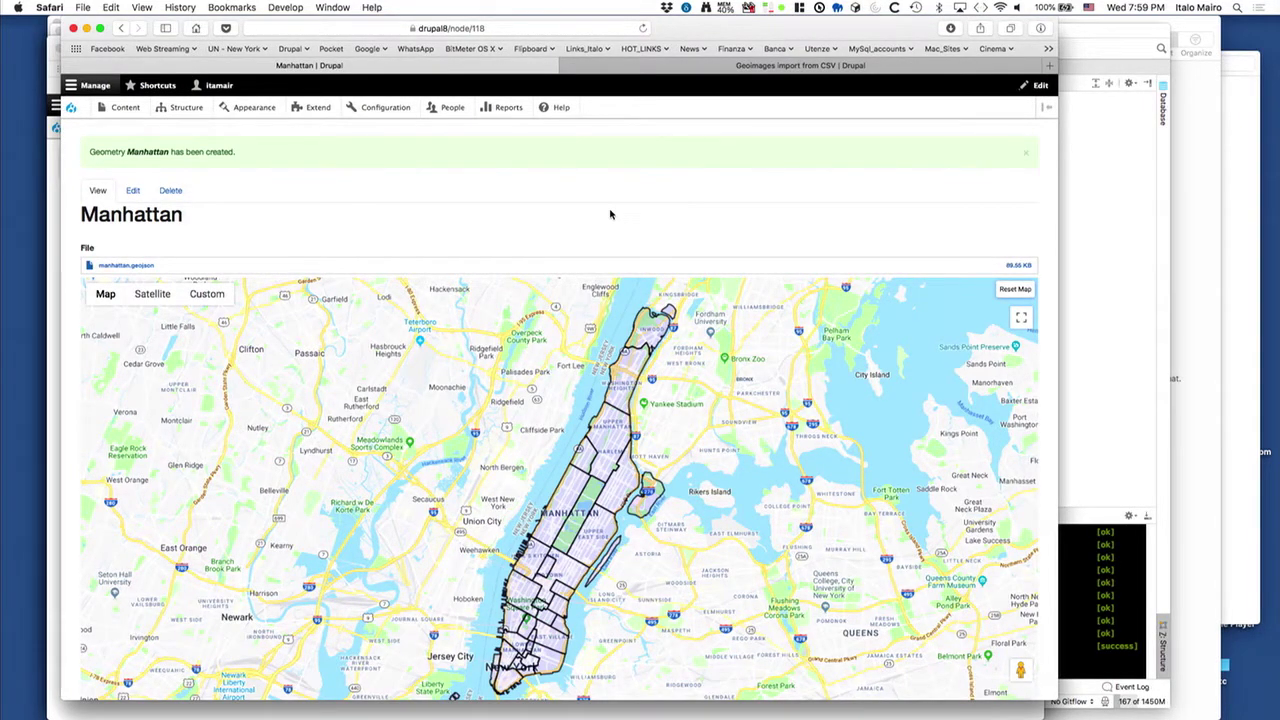
scroll(608, 212, "up", 2)
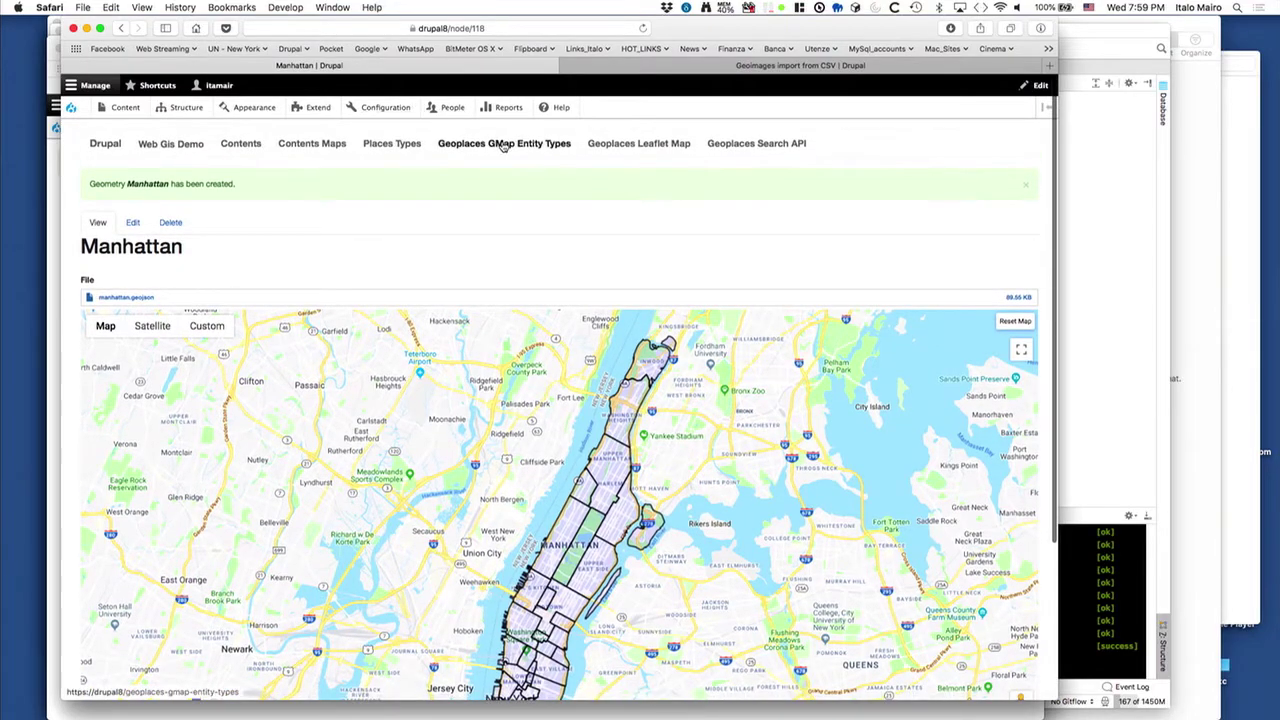
Step: Open the Geoplaces GMap Entity Types page and inspect the popup of the John F. Kennedy International Airport marker
left_click(505, 144)
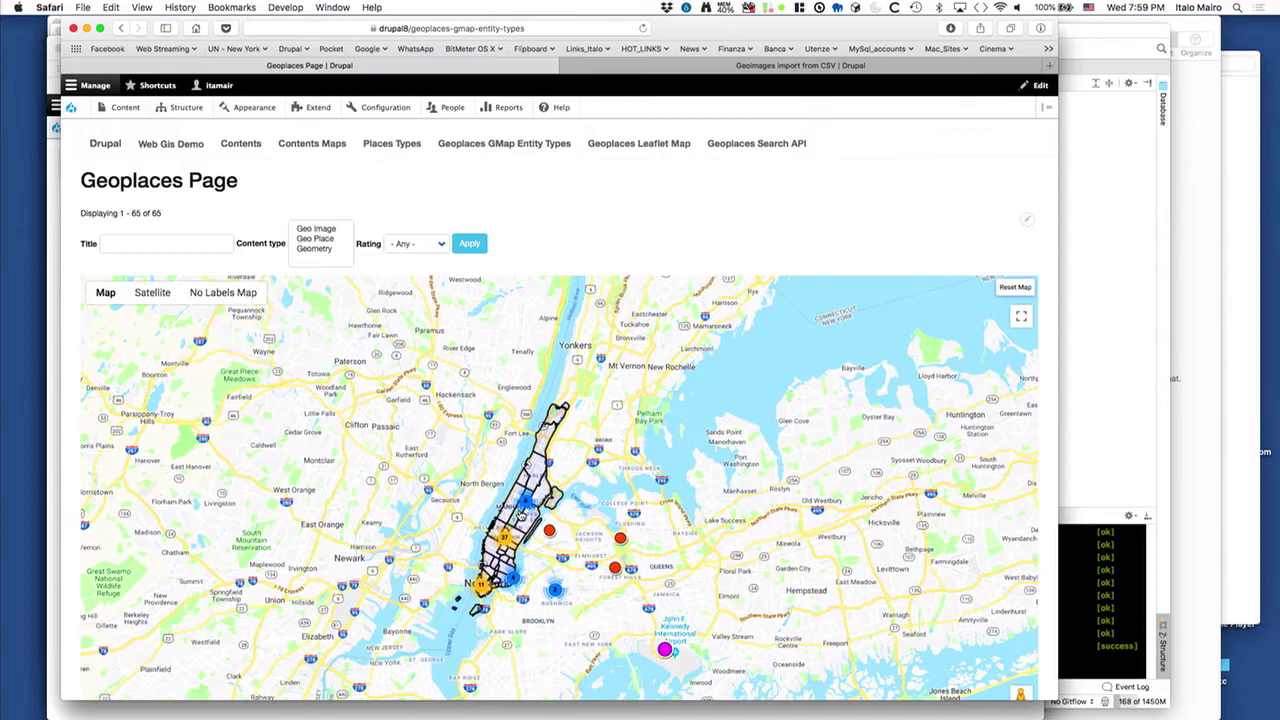
scroll(522, 519, "up", 2)
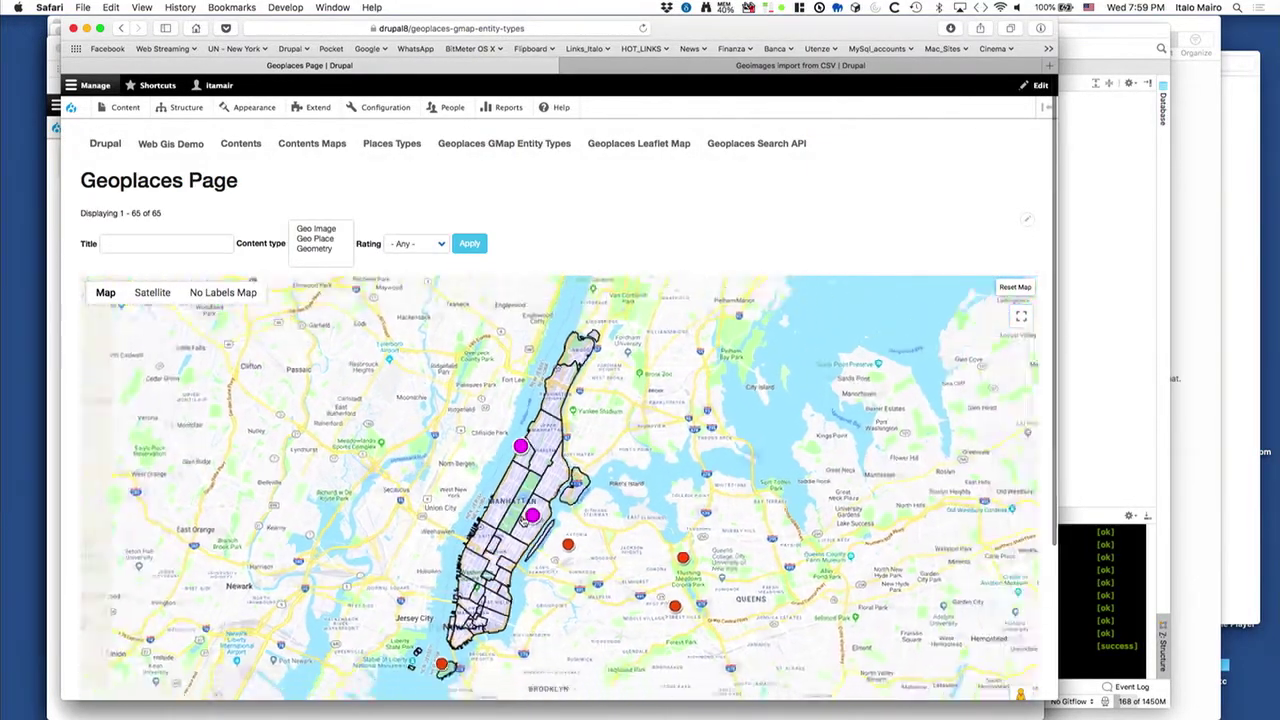
scroll(522, 519, "down", 2)
left_click(668, 658)
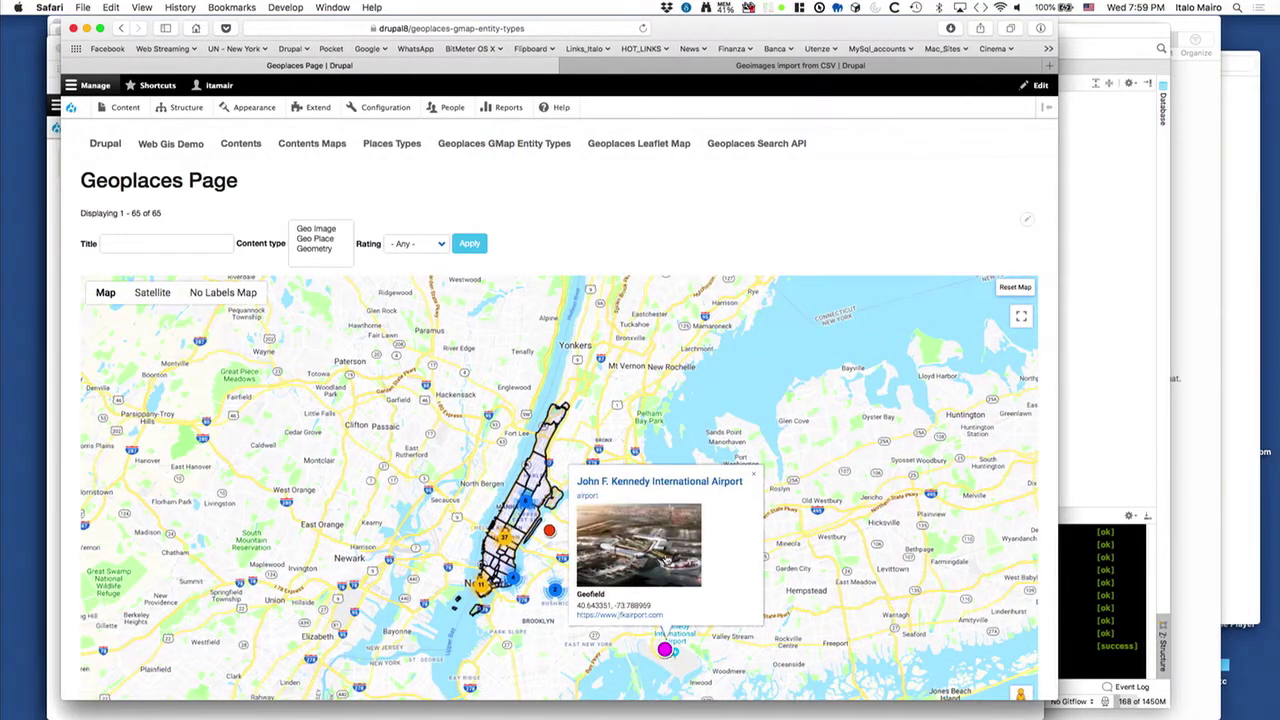
Step: Open the John F. Kennedy International Airport place for editing and save it without changing any field
left_click(686, 487)
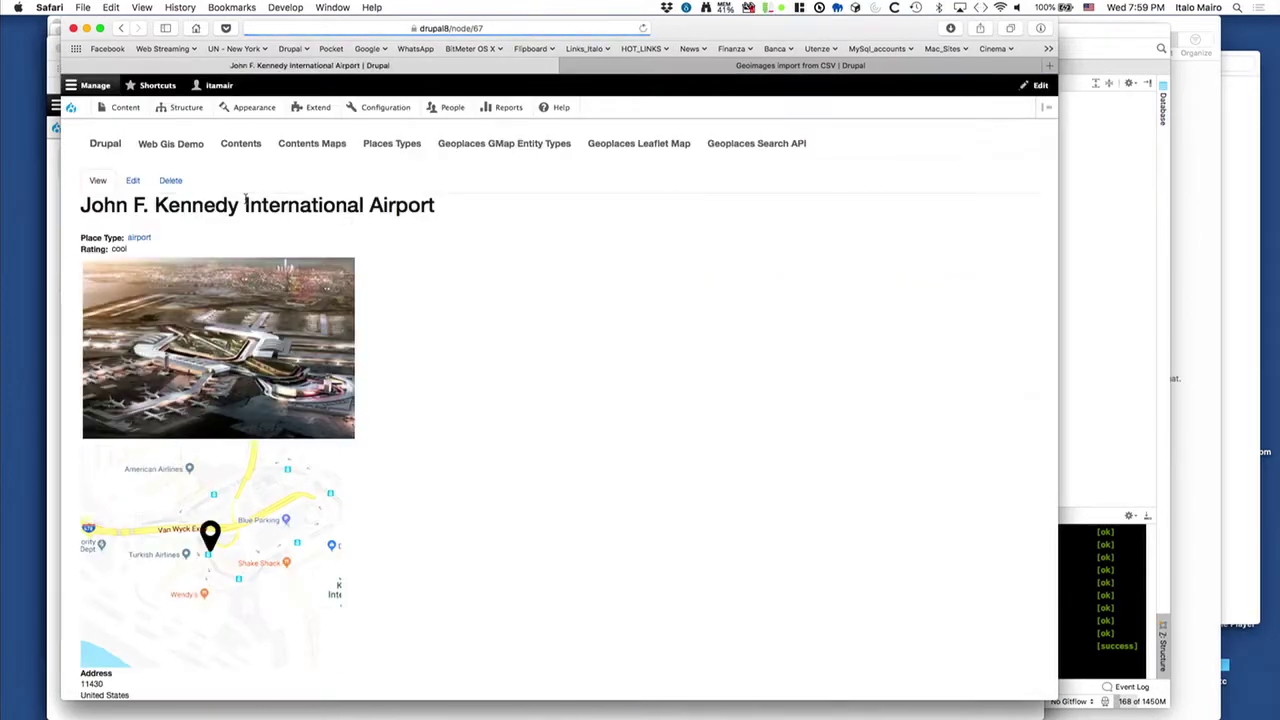
left_click(133, 181)
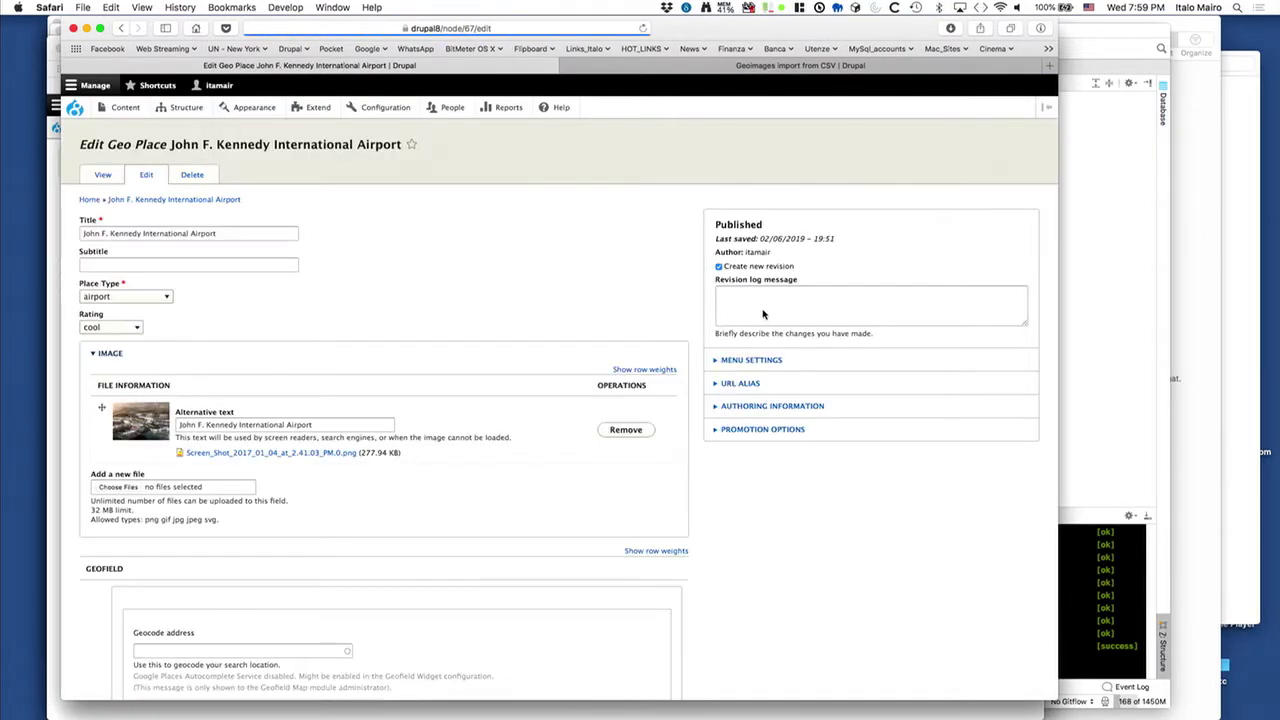
scroll(763, 314, "down", 15)
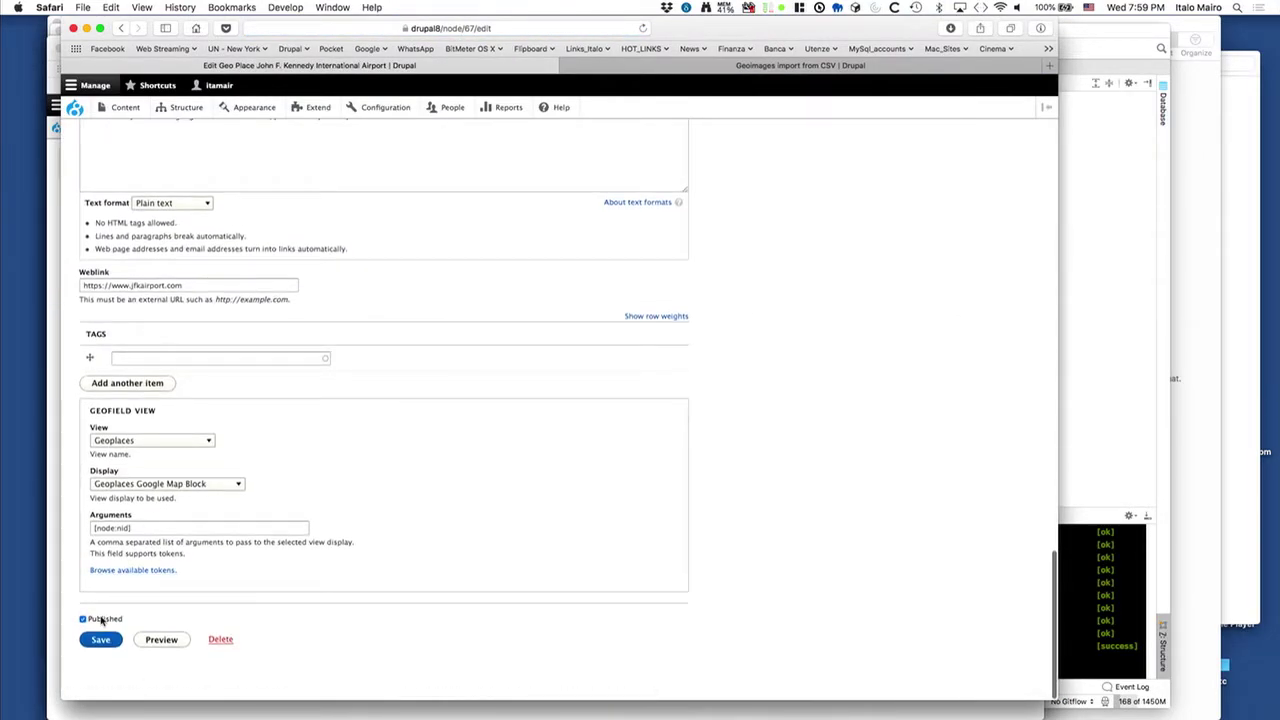
left_click(100, 639)
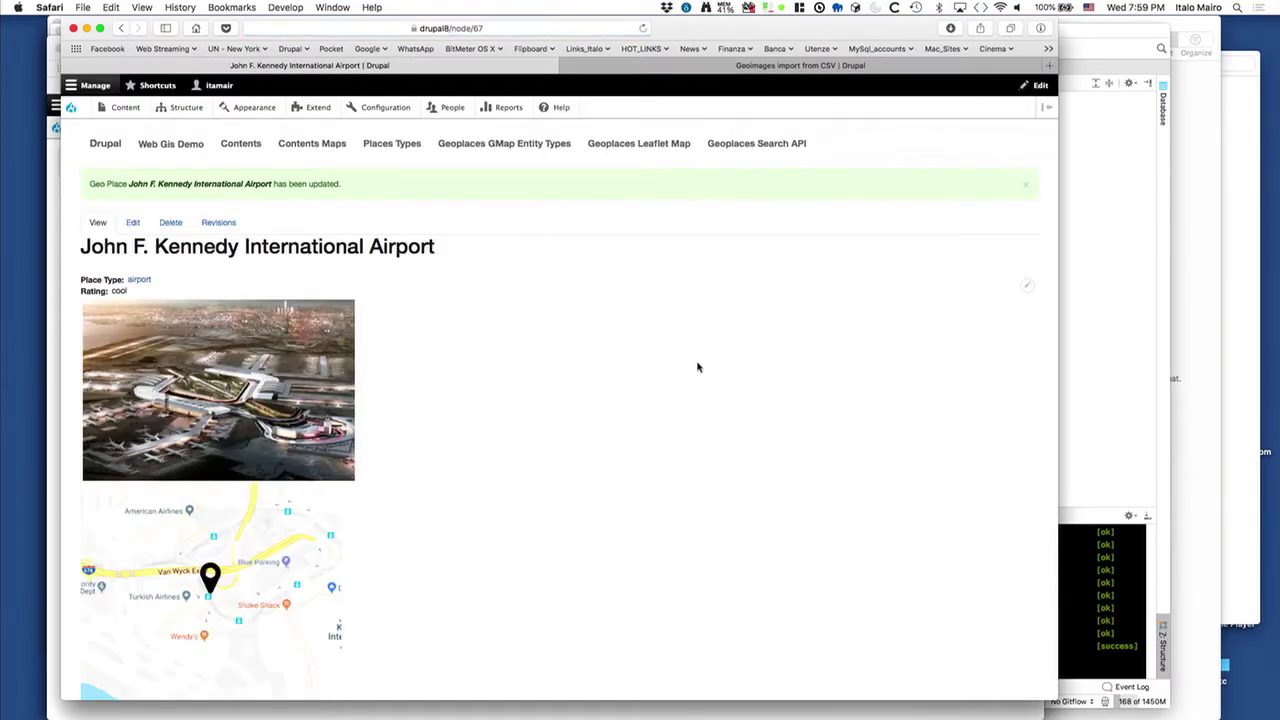
Step: Return to the Geoplaces GMap Entity Types page and look over the Manhattan geometry and markers
left_click(458, 143)
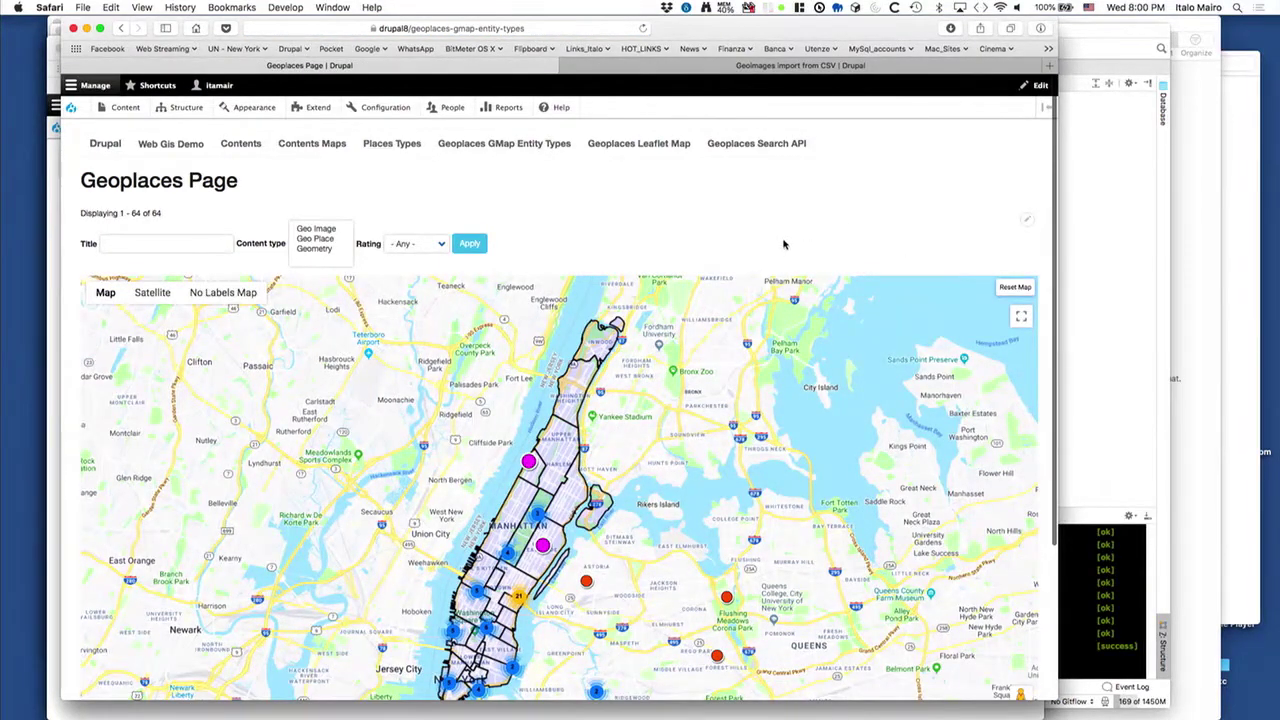
scroll(786, 243, "down", 3)
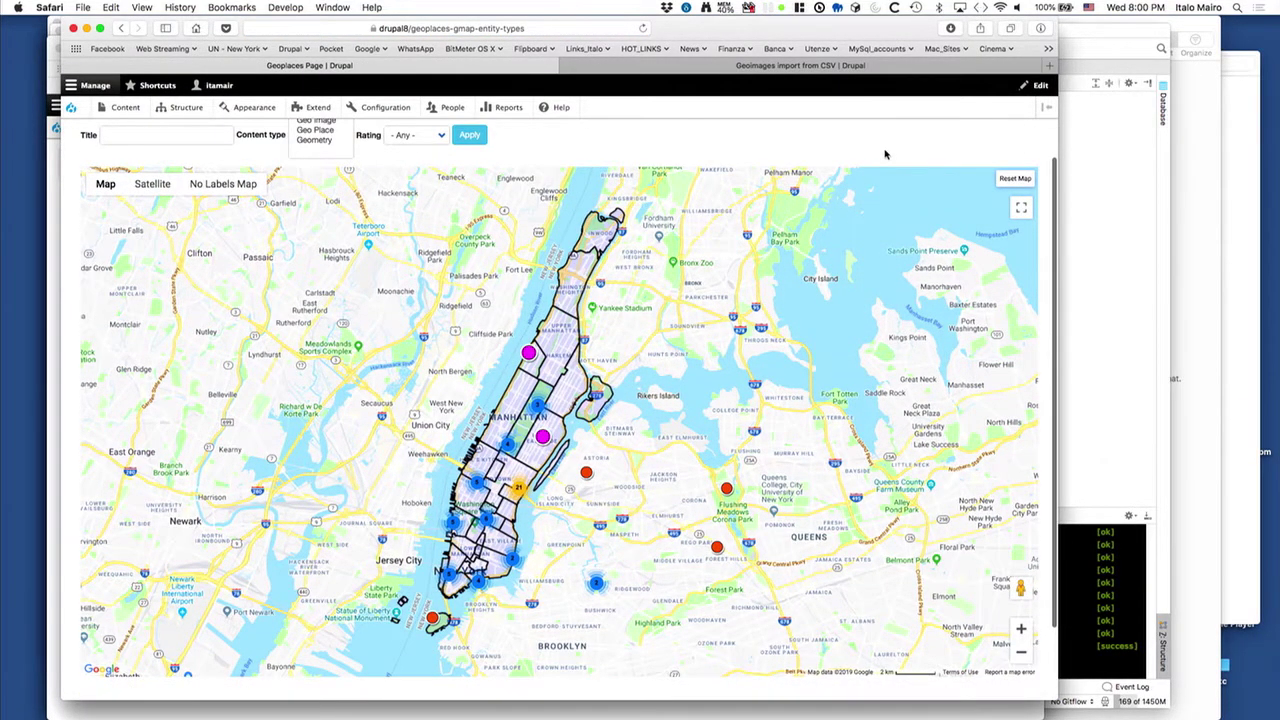
scroll(898, 165, "up", 3)
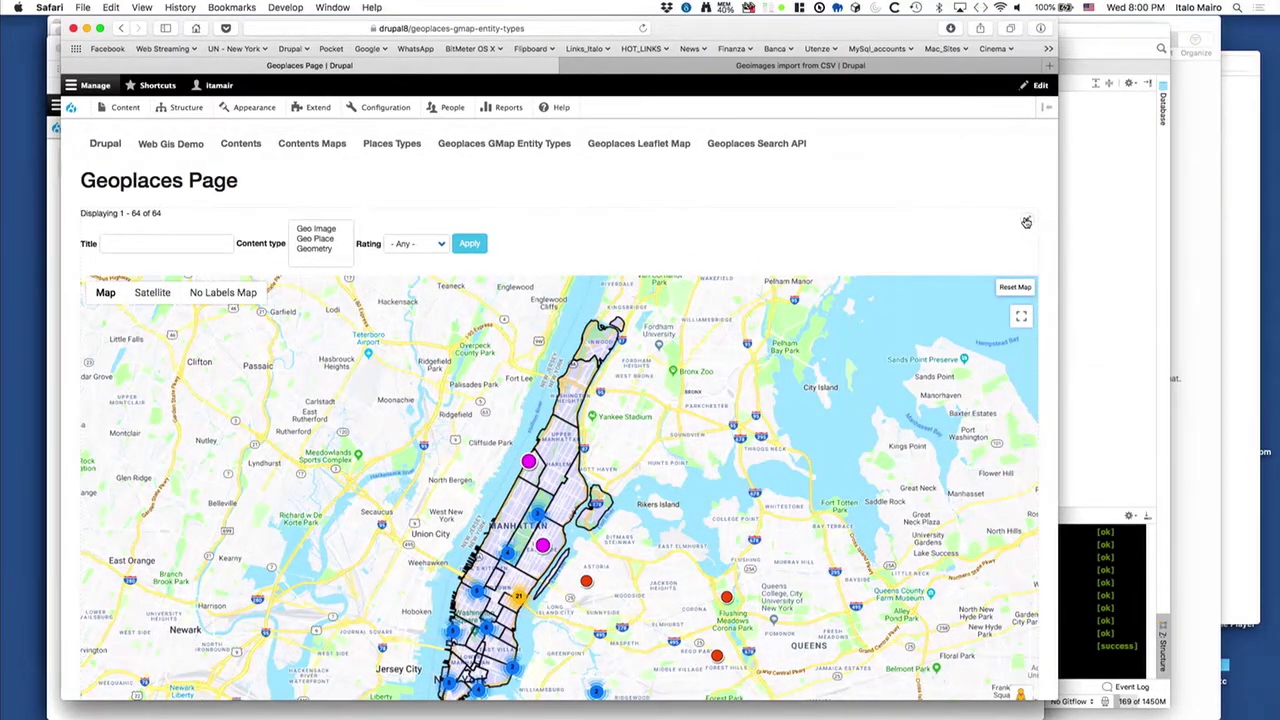
Step: Filter the Geoplaces map to the Geo Image content type
left_click(1026, 222)
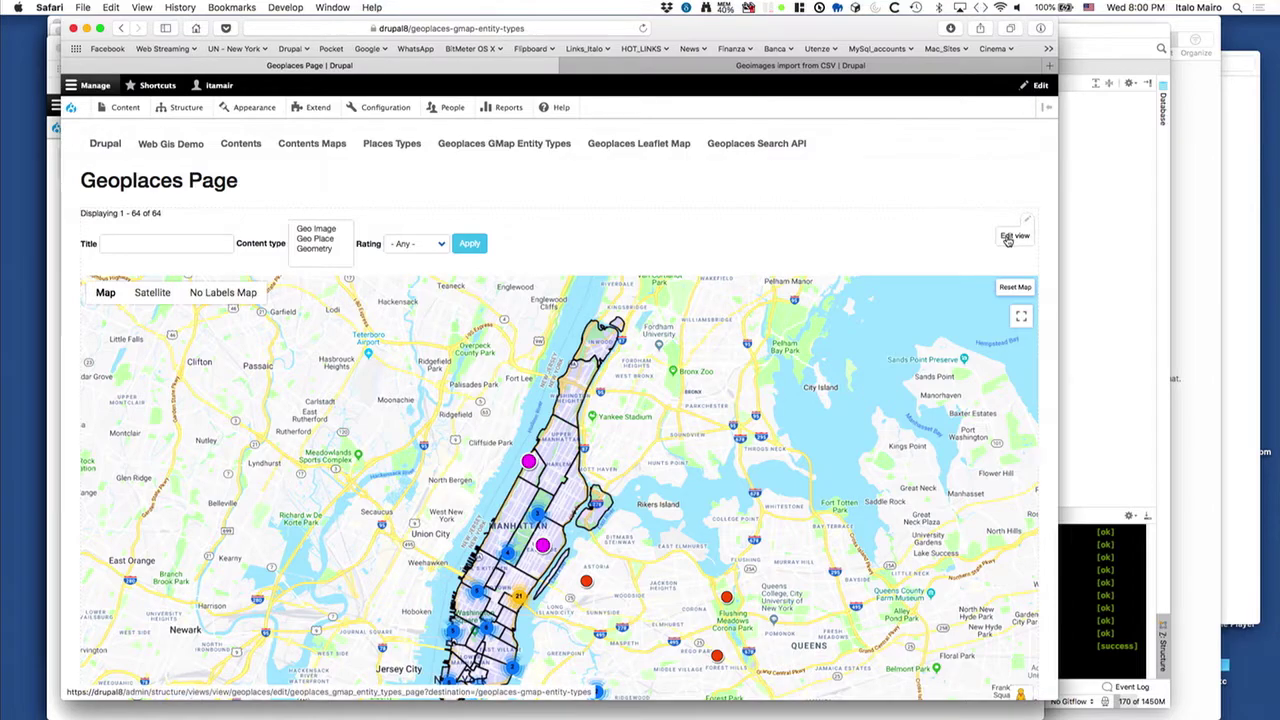
left_click(322, 231)
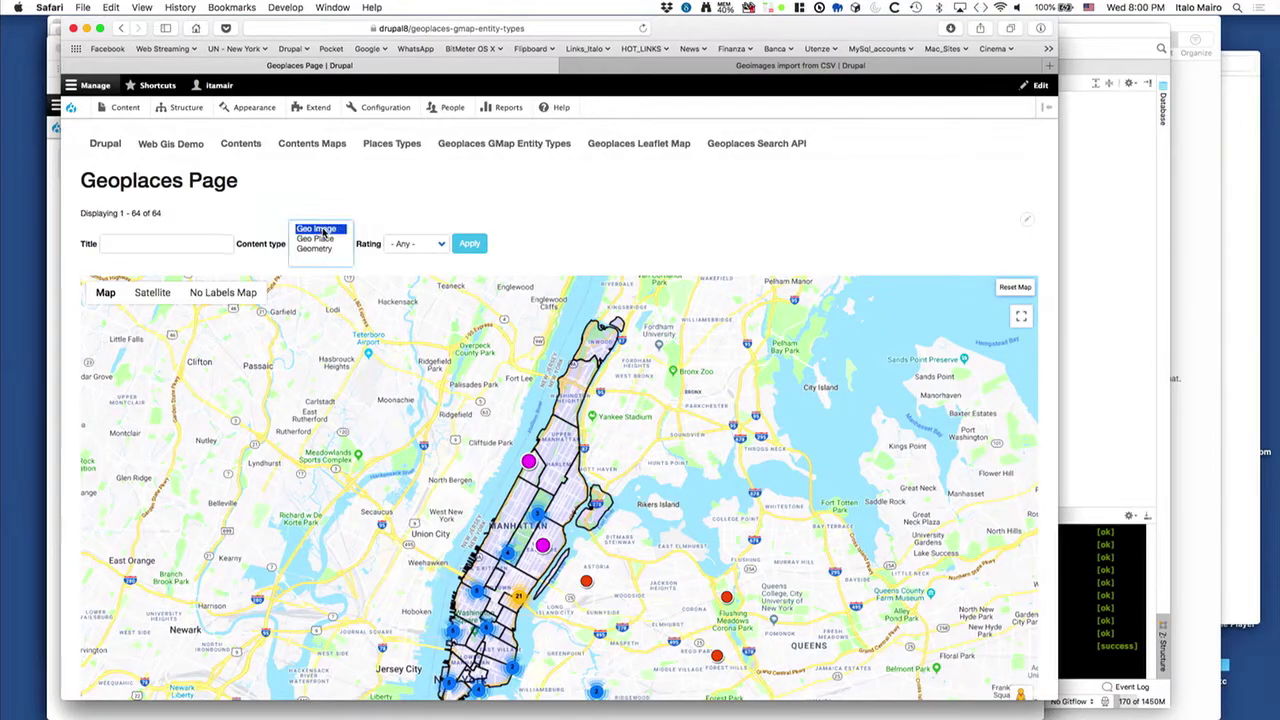
left_click(472, 245)
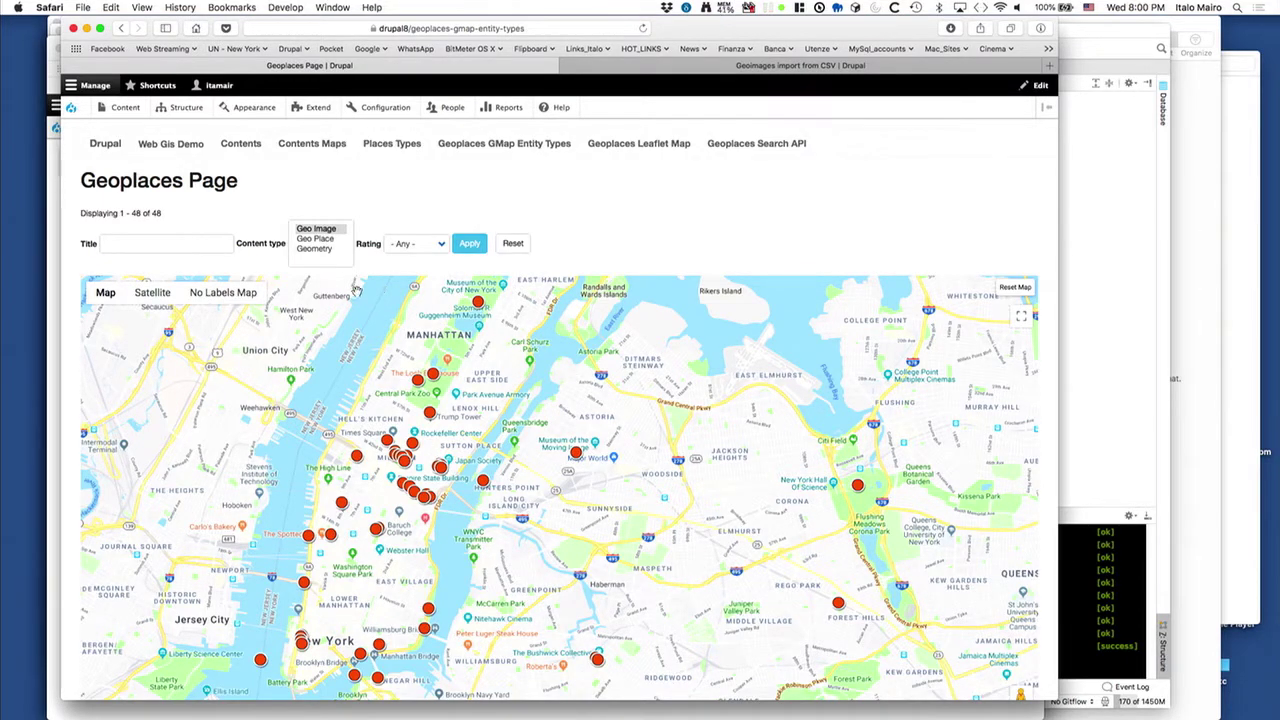
Step: Switch the map's content type filter to Geo Place and look over the filtered markers
left_click(322, 239)
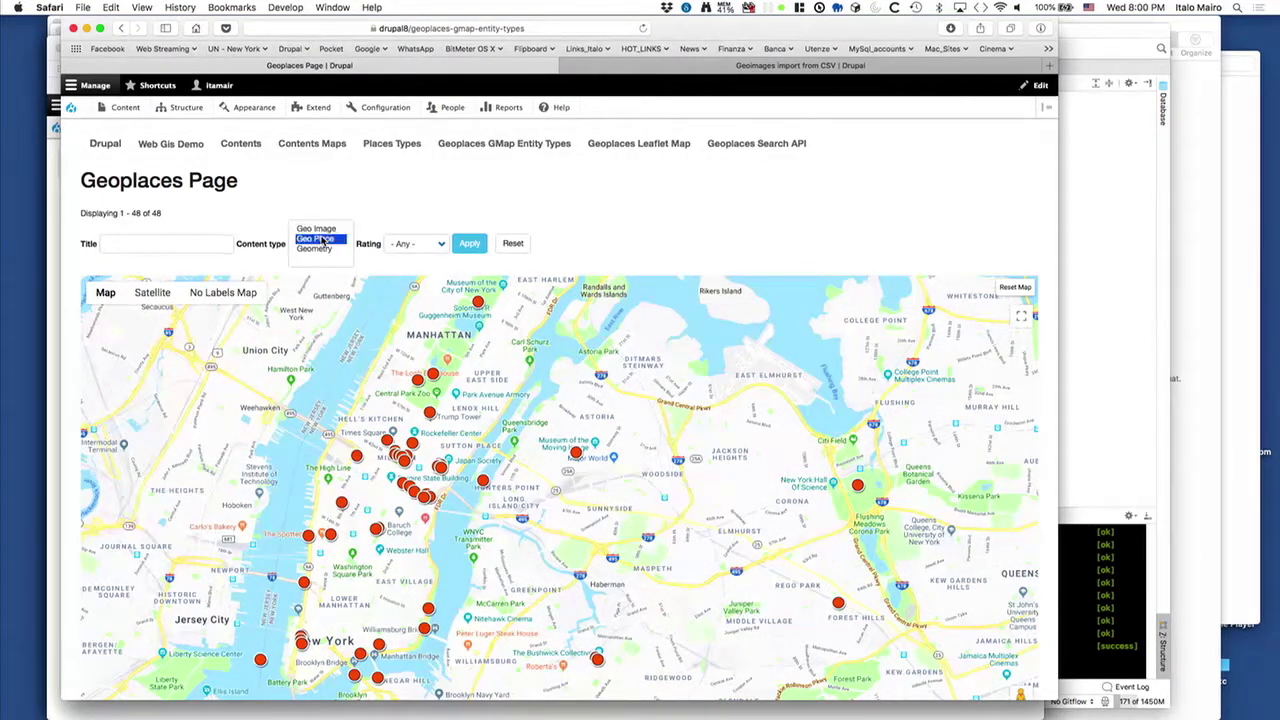
left_click(469, 243)
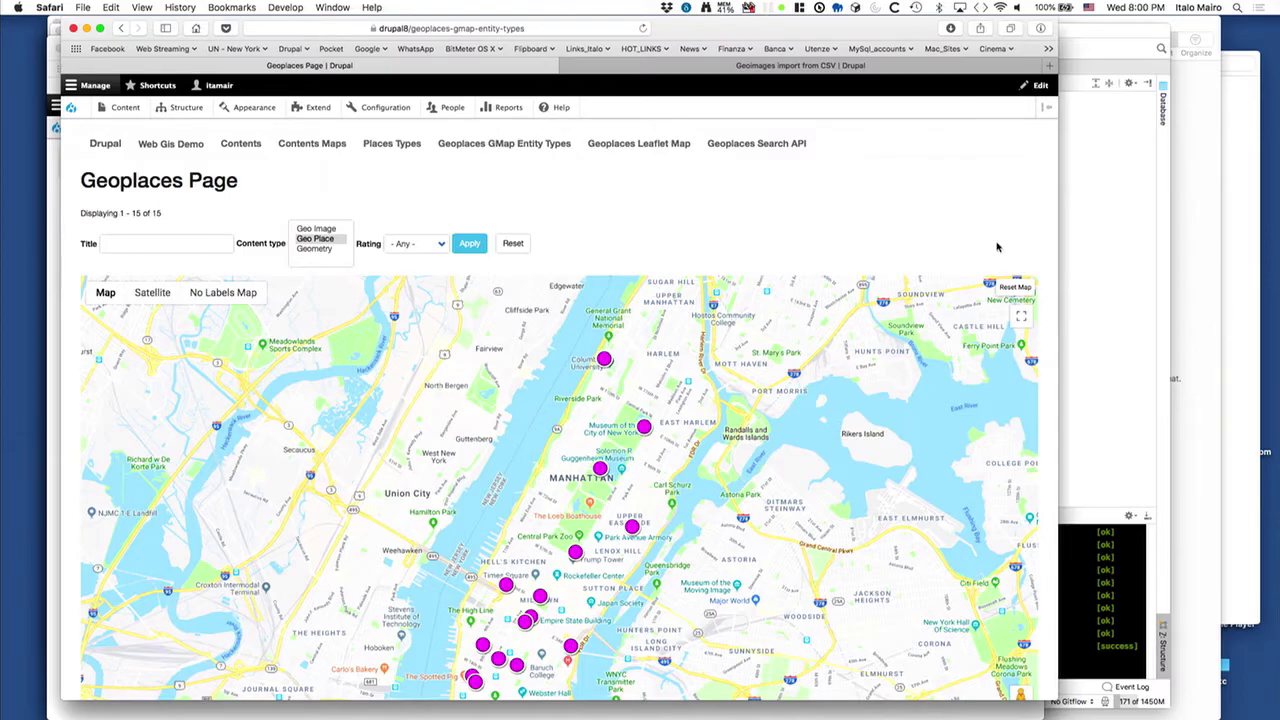
scroll(997, 247, "down", 5)
scroll(997, 247, "up", 5)
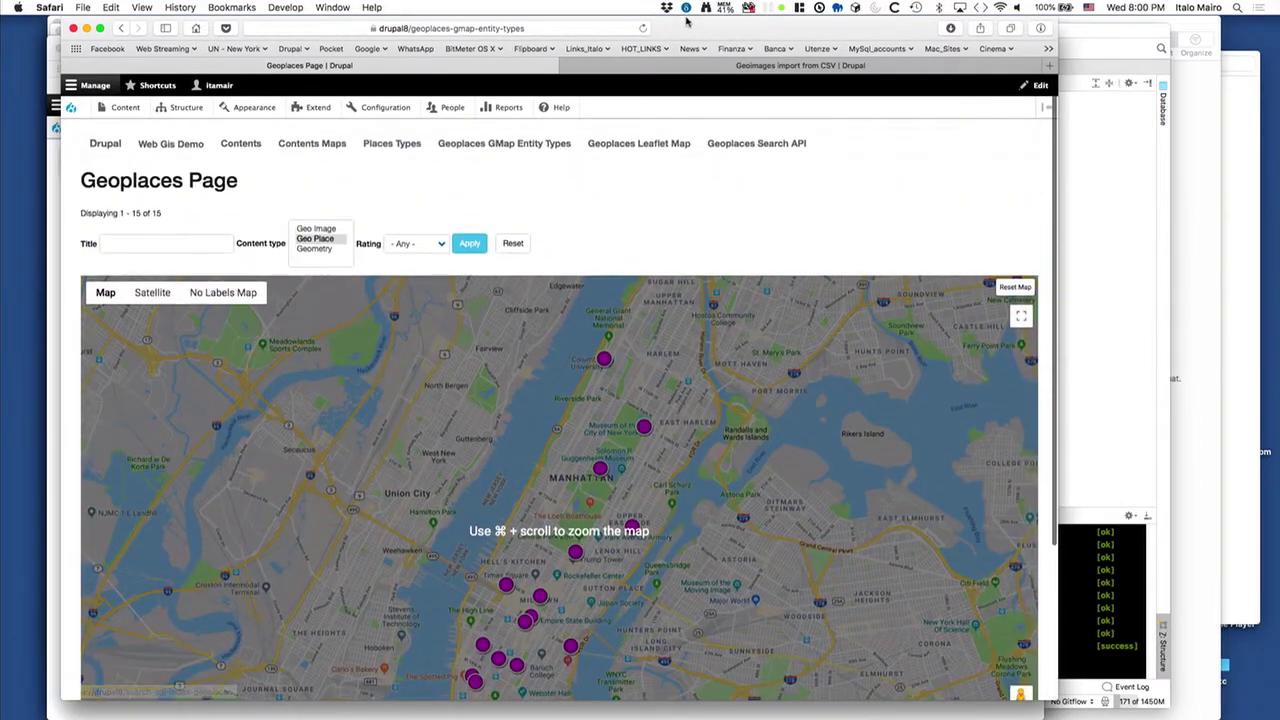
Step: Edit the Geoplaces GMap Entity Types view, open its Geofield Google Map style options and review the available Map Theming choices
left_click(643, 28)
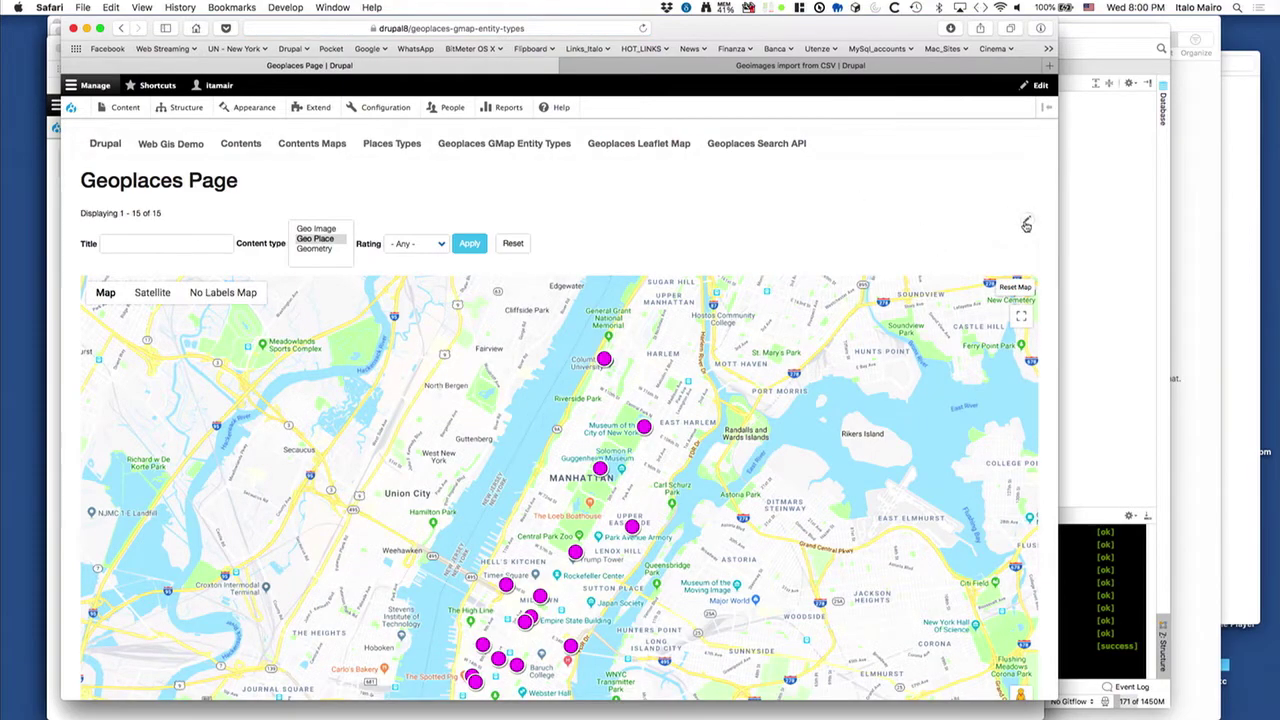
left_click(1021, 221)
left_click(1014, 240)
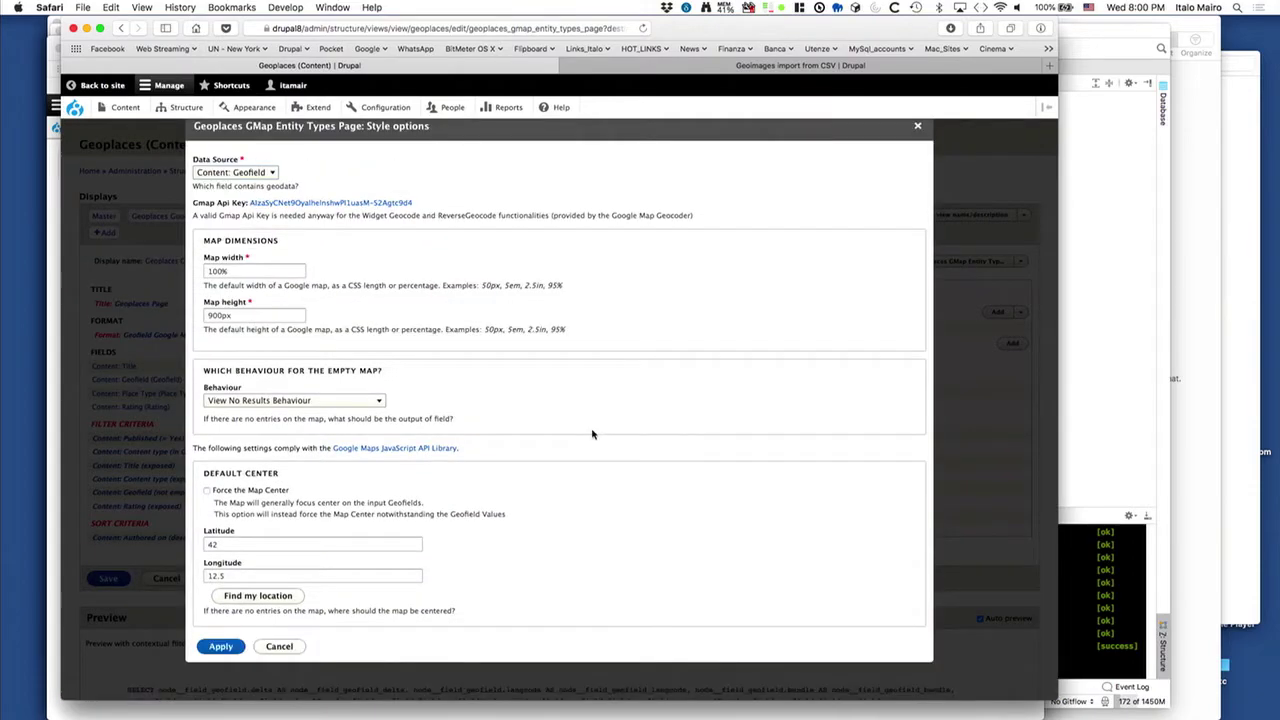
scroll(592, 432, "down", 15)
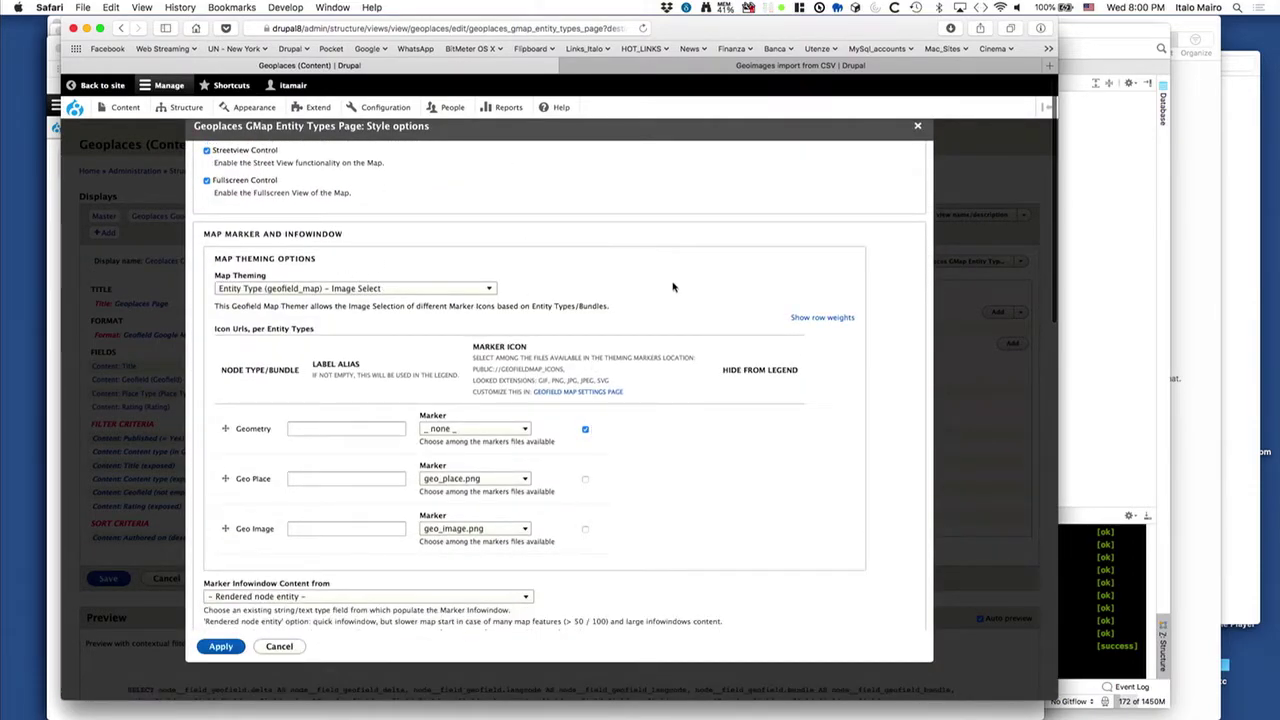
left_click(438, 291)
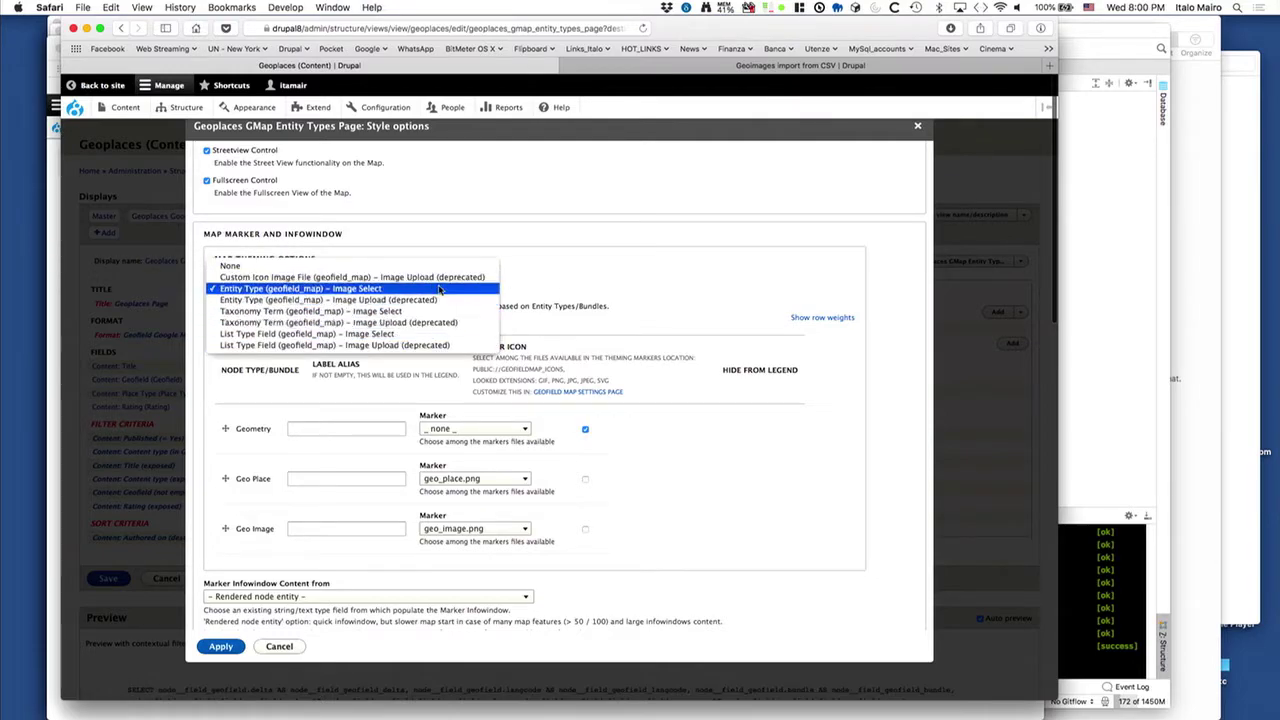
left_click(470, 238)
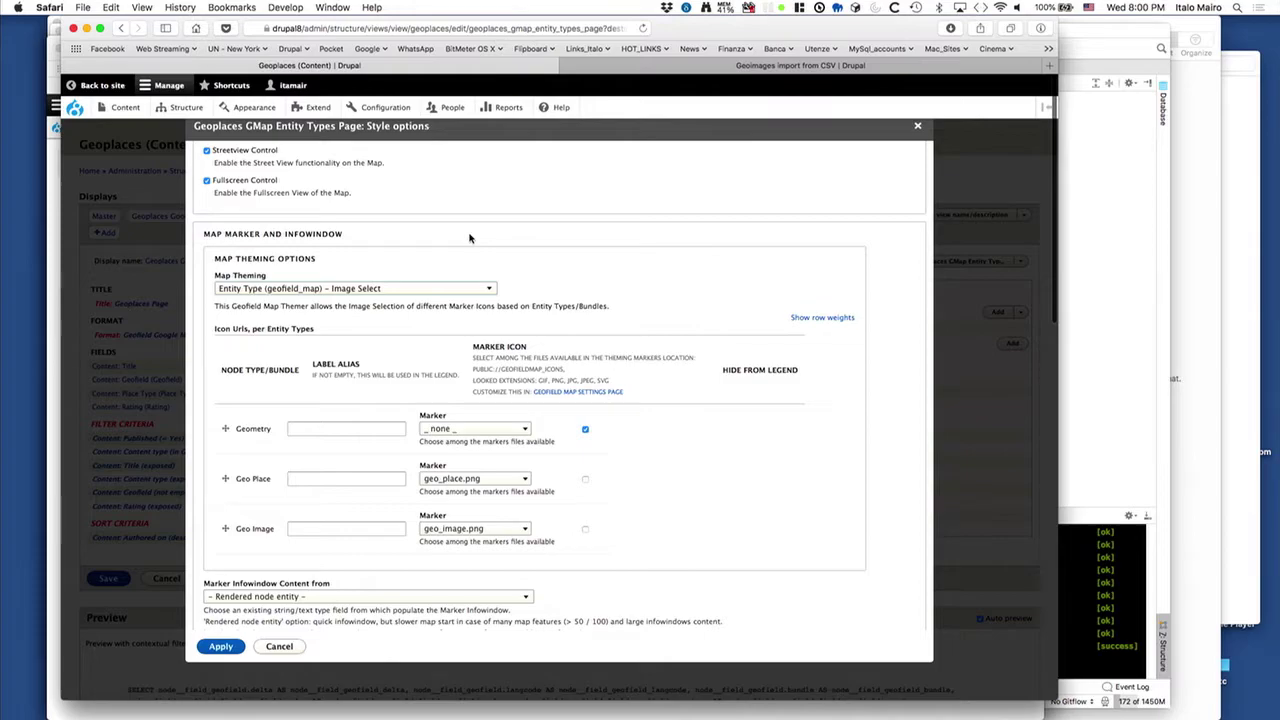
Step: Set Map Theming to Entity Type Image Upload (deprecated) and upload the portrait marker from the geofieldmap_icons folder as the Geo Place icon
left_click(416, 292)
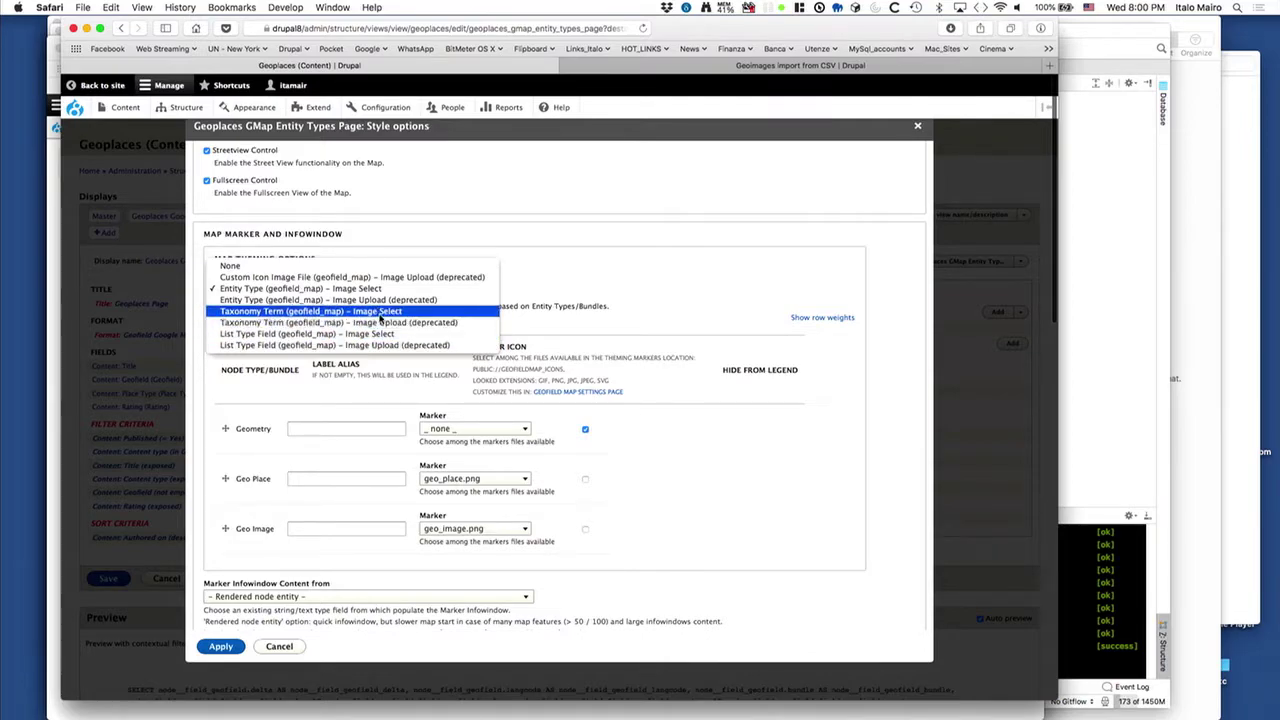
left_click(377, 300)
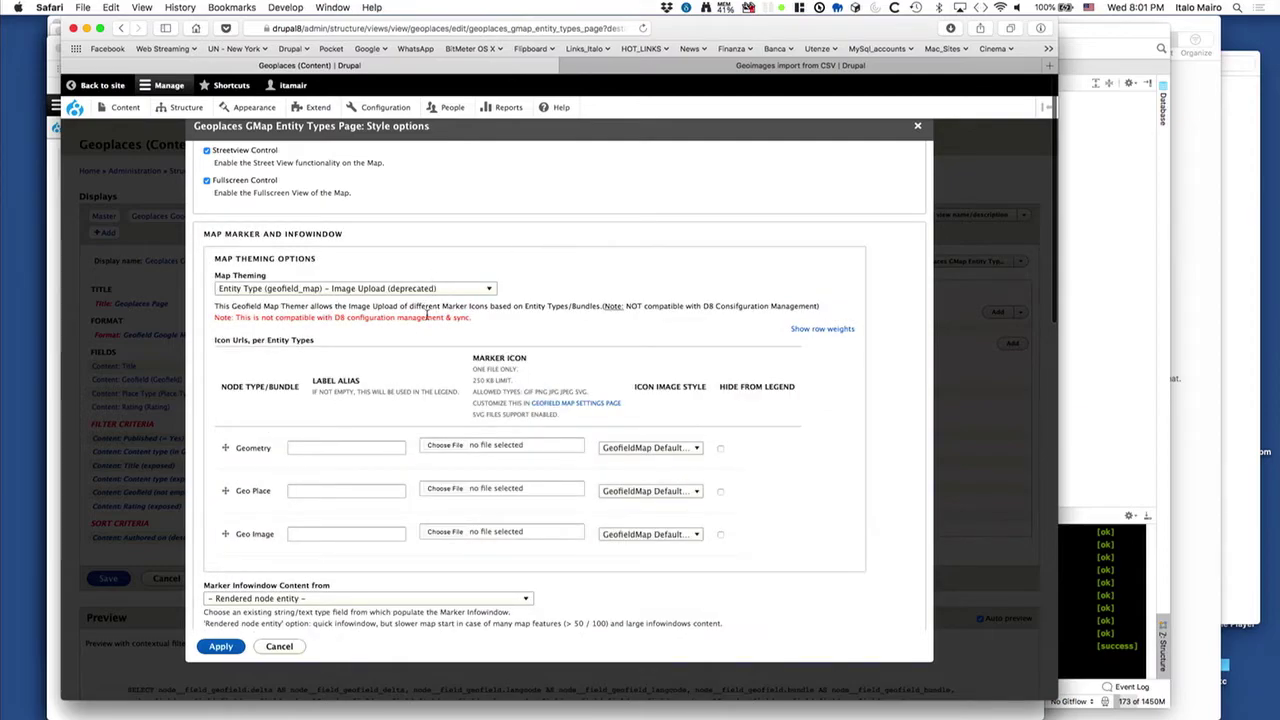
left_click(443, 489)
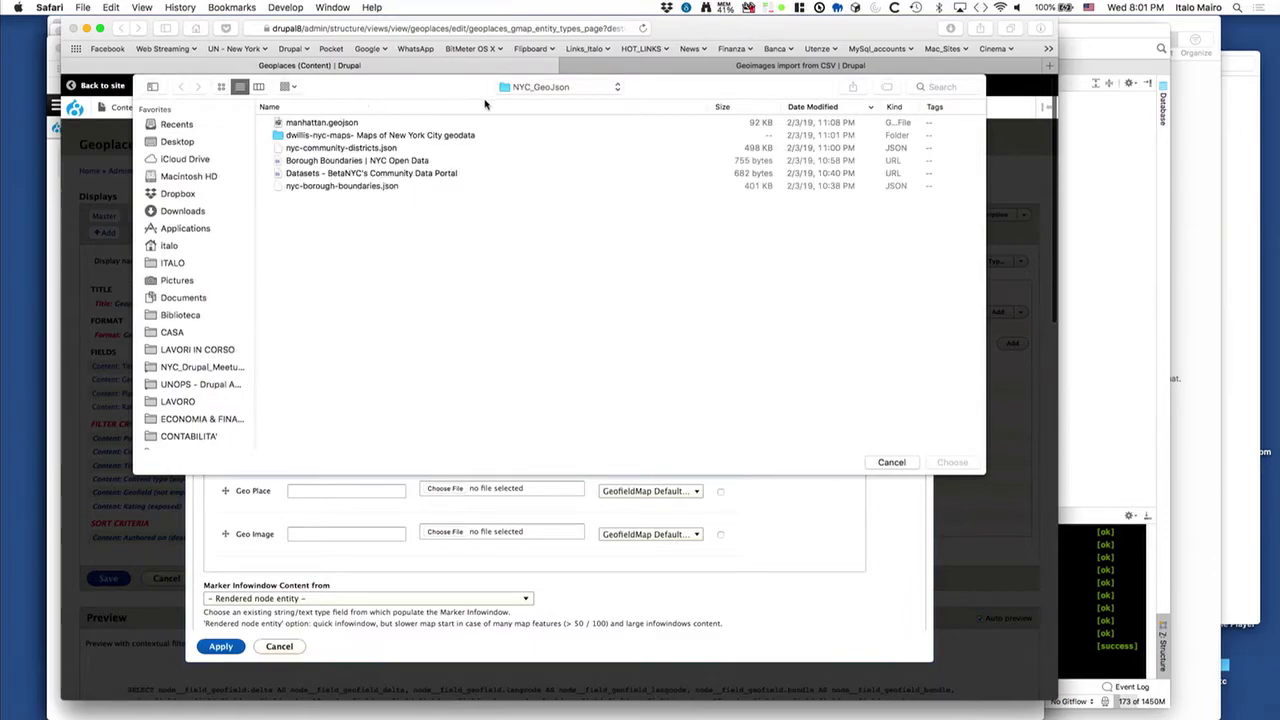
left_click(538, 88)
left_click(544, 101)
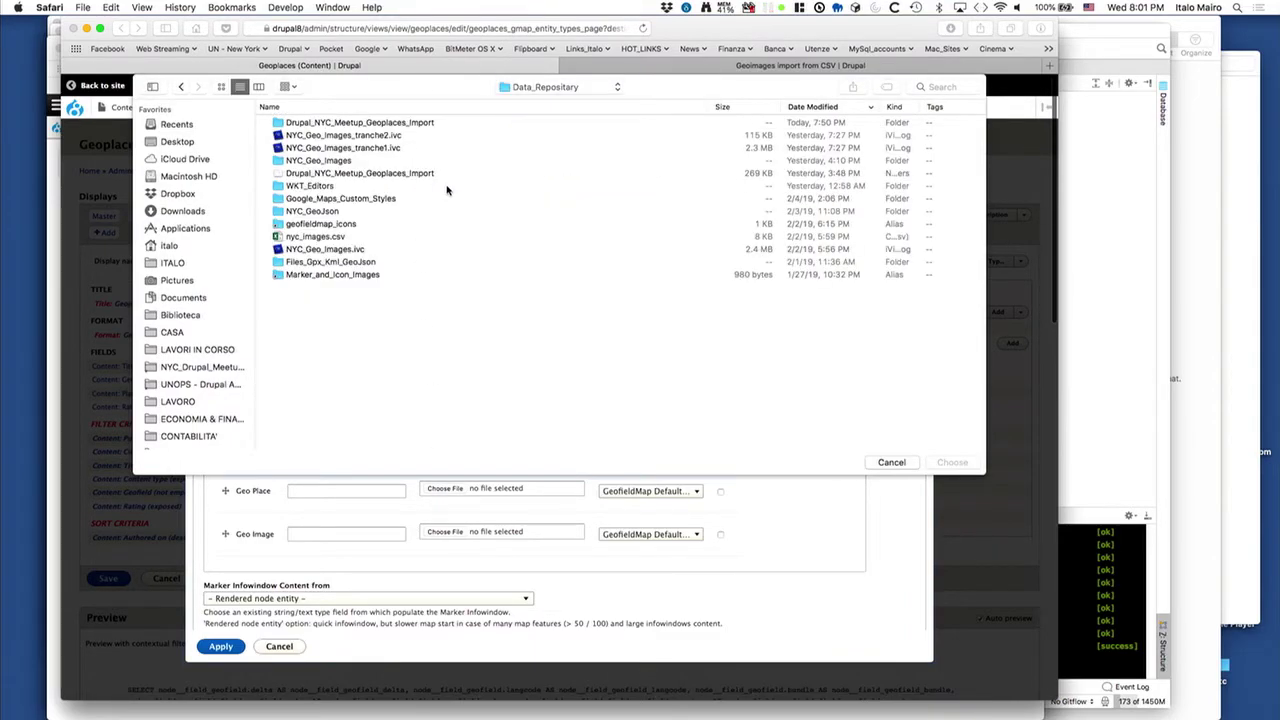
double_click(345, 224)
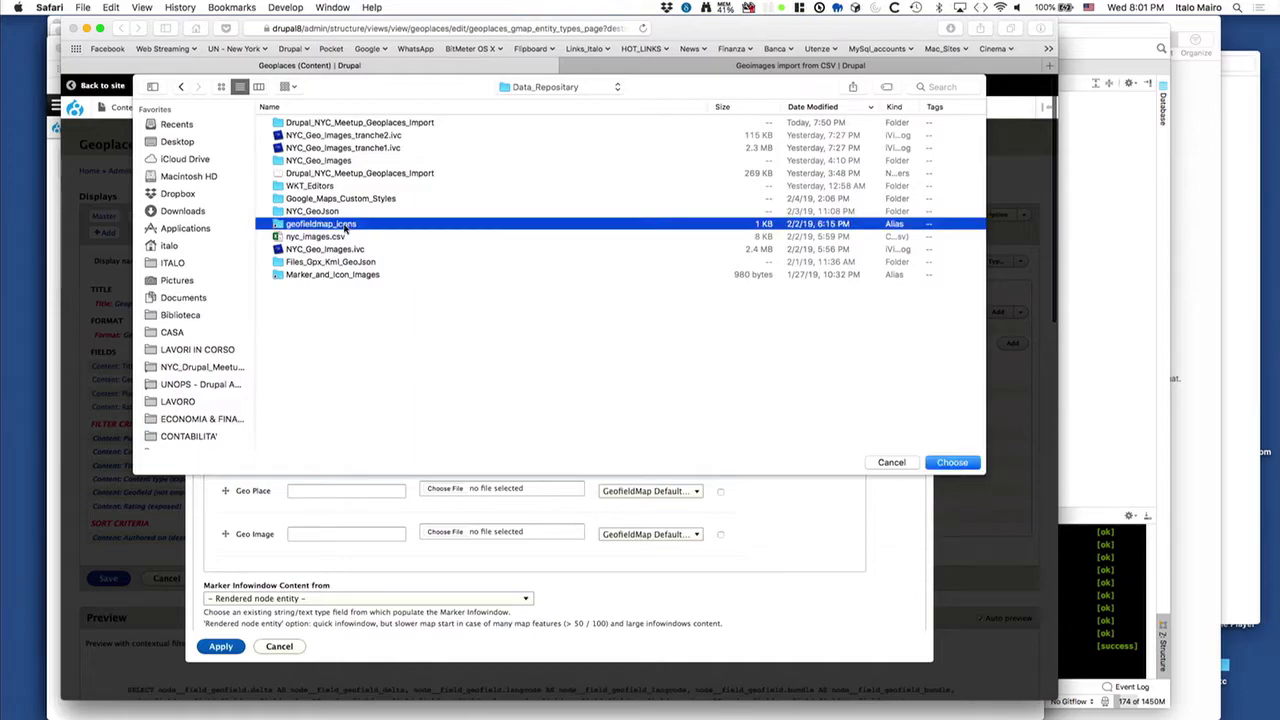
left_click(221, 86)
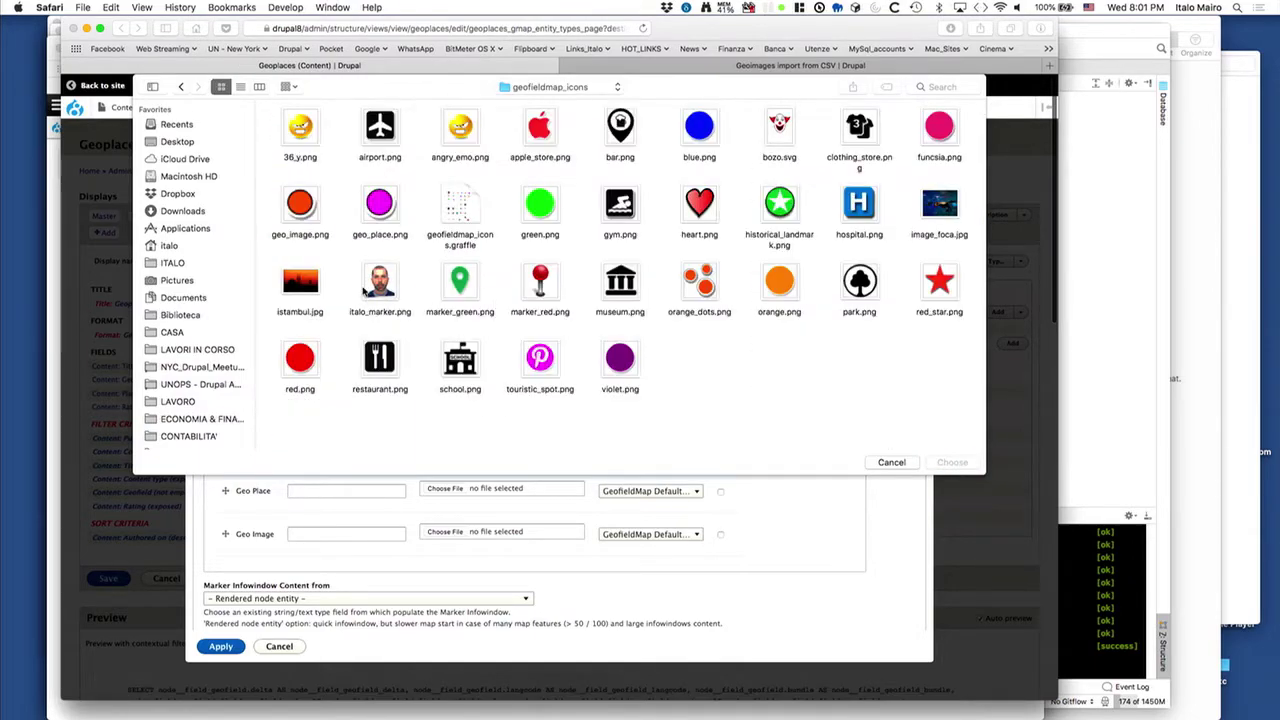
left_click(372, 286)
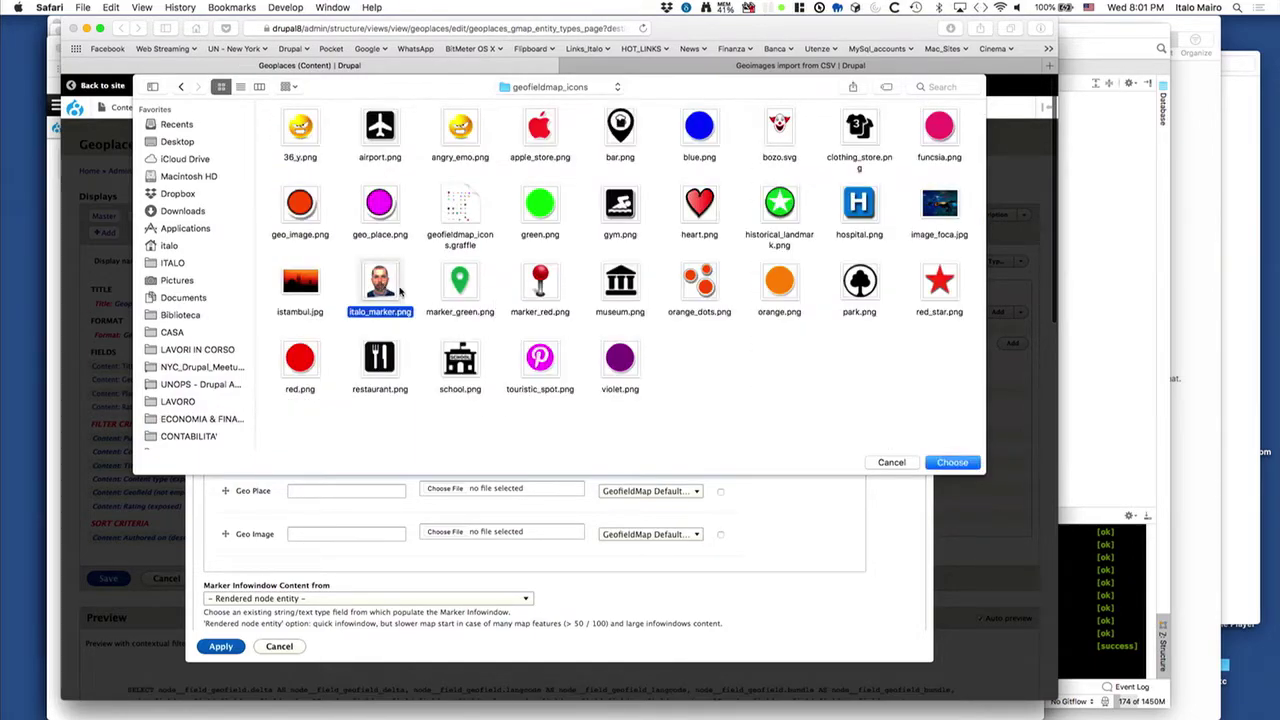
left_click(952, 463)
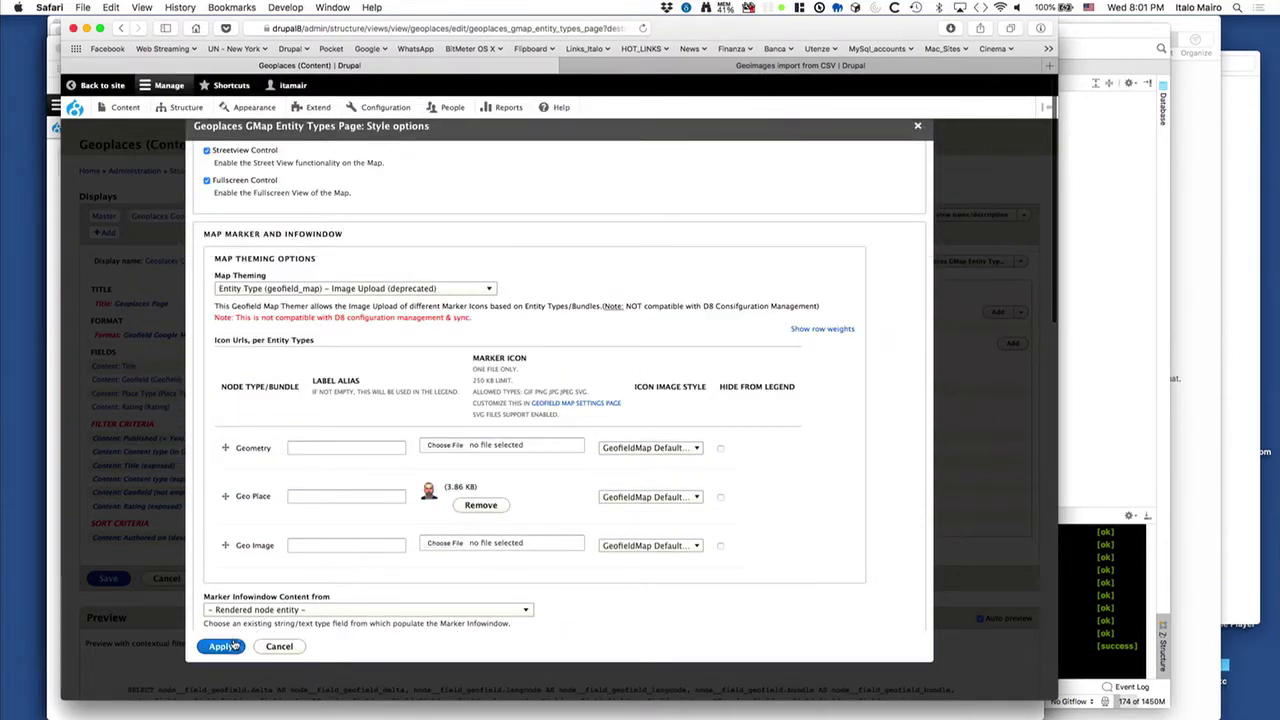
Step: Switch Map Theming back to Entity Type (geofield_map) – Image Select
scroll(829, 506, "down", 1)
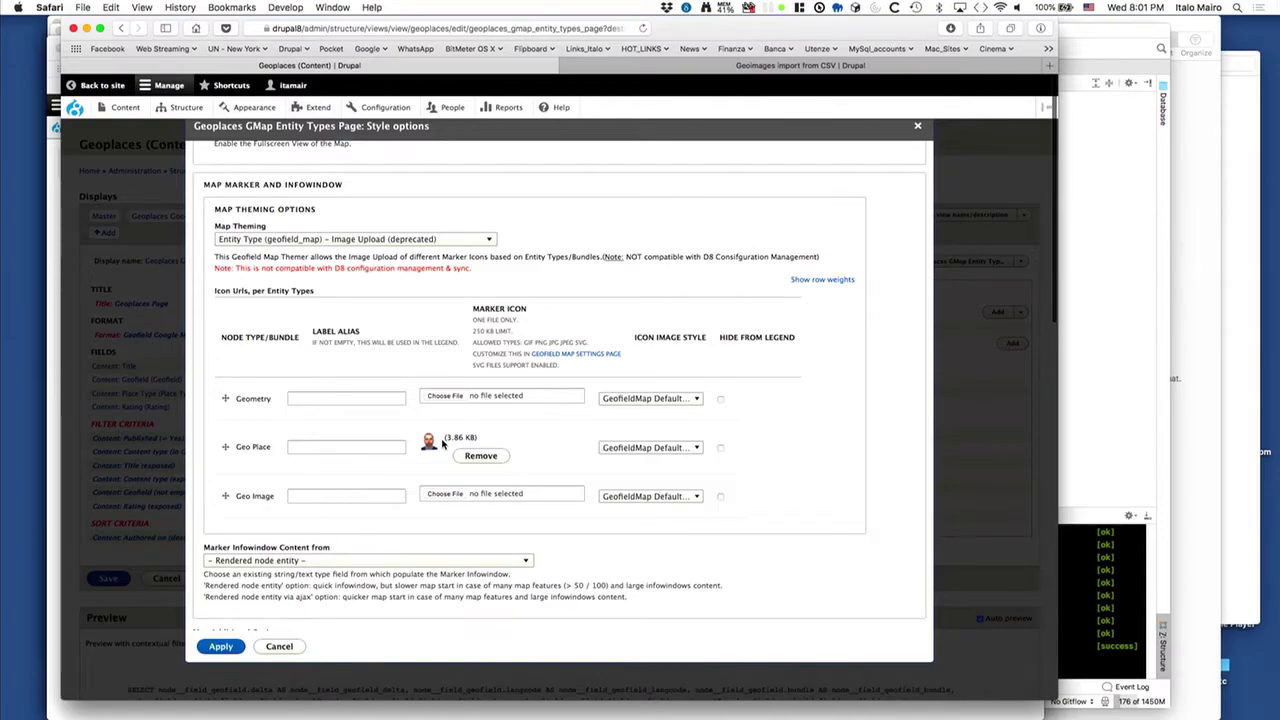
left_click(463, 238)
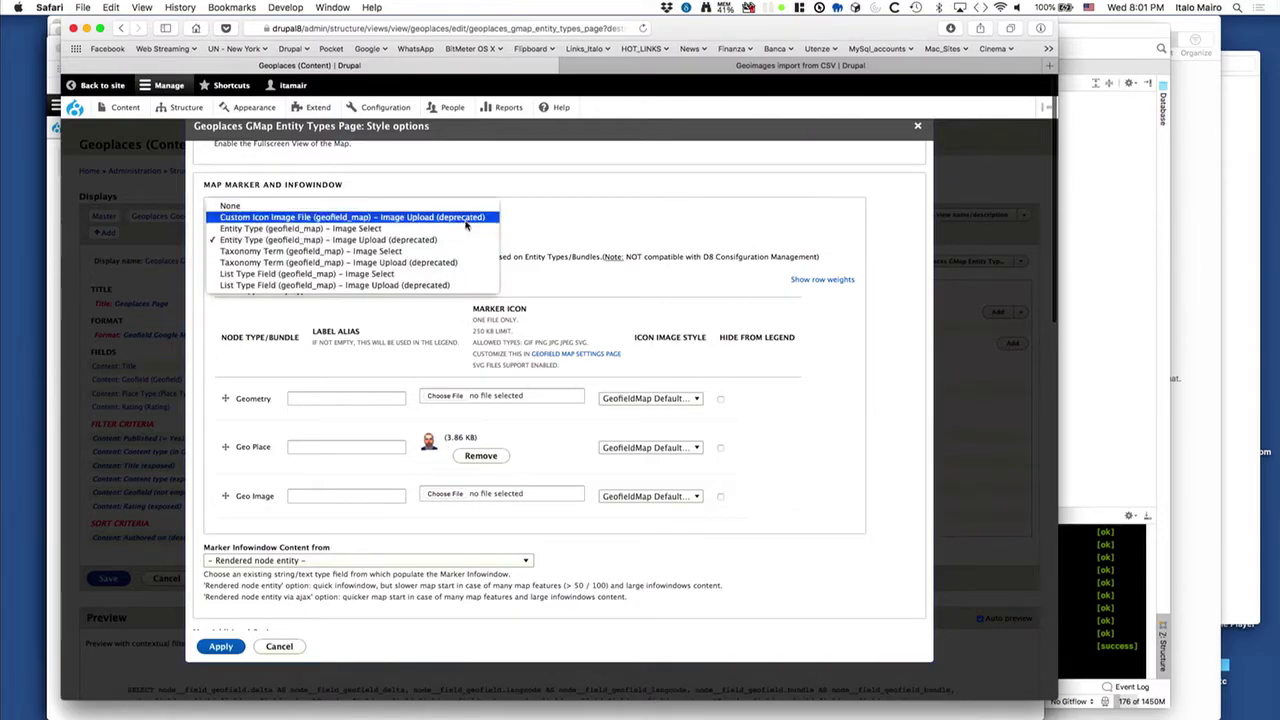
left_click(470, 226)
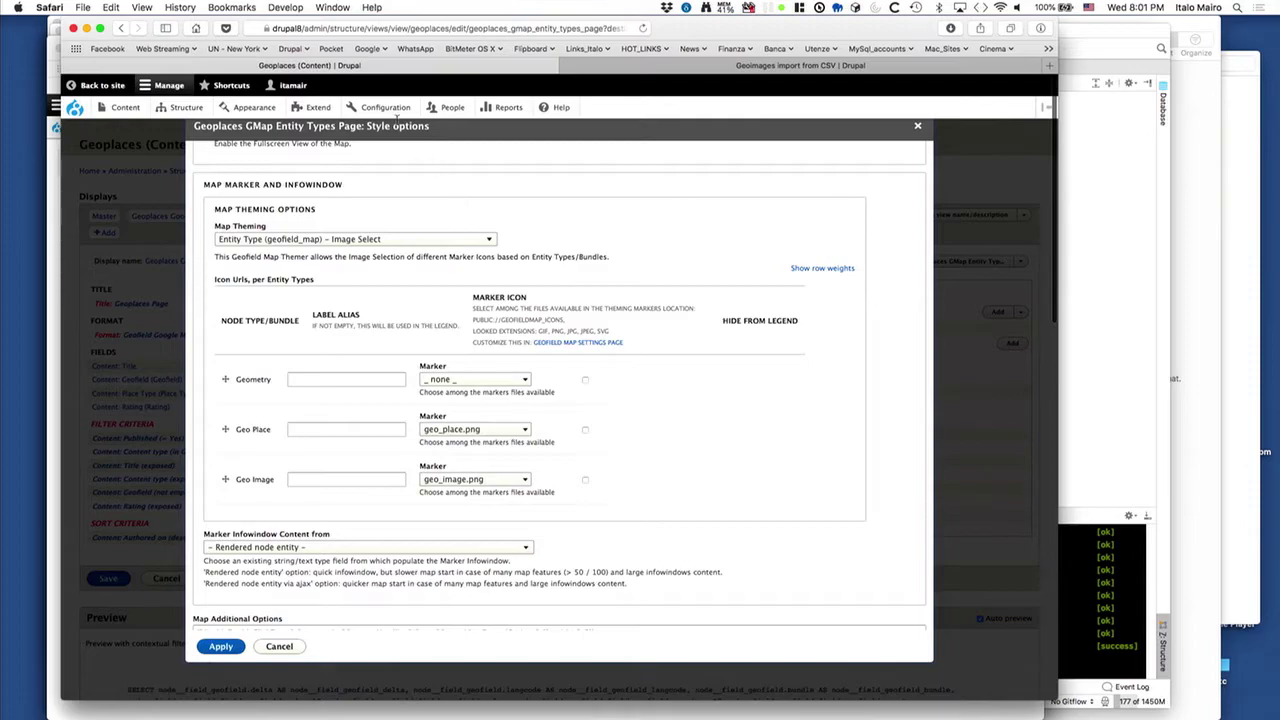
Step: Open the Geofield Map settings in a new tab, examine the markers icons storage location, and return to the view's style options
mouse_move(386, 108)
mouse_move(393, 155)
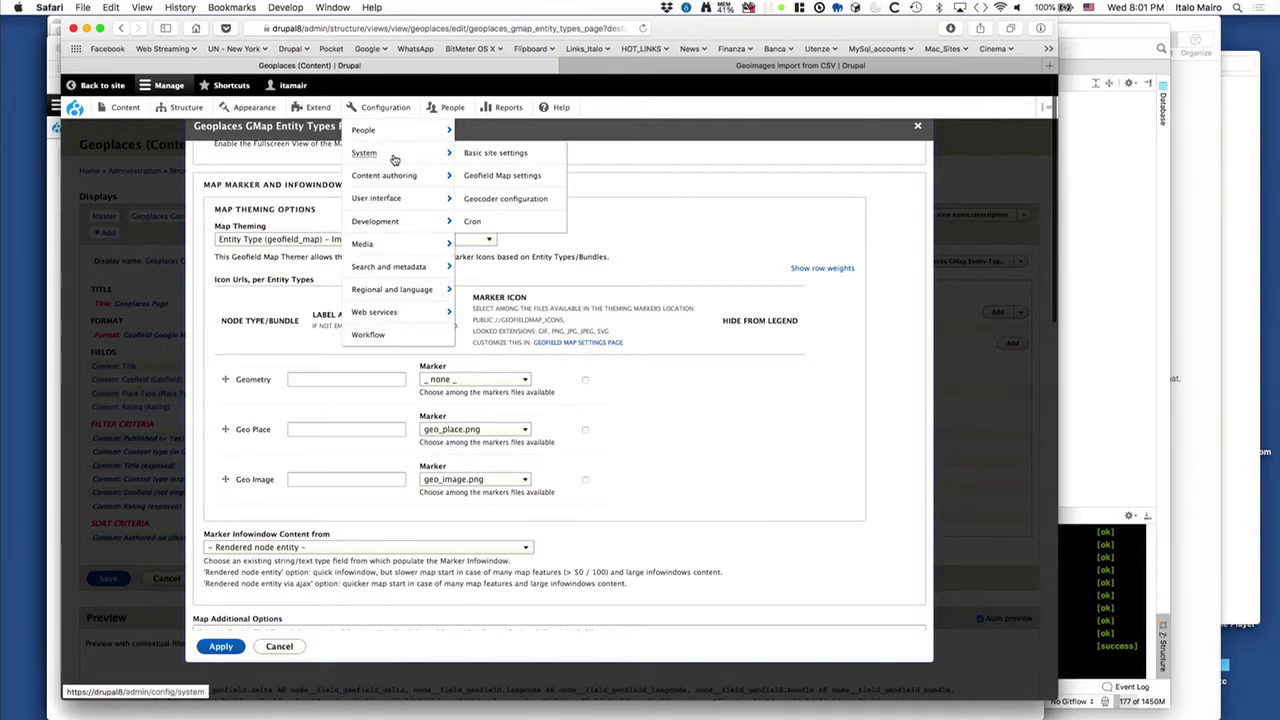
right_click(548, 175)
left_click(585, 180)
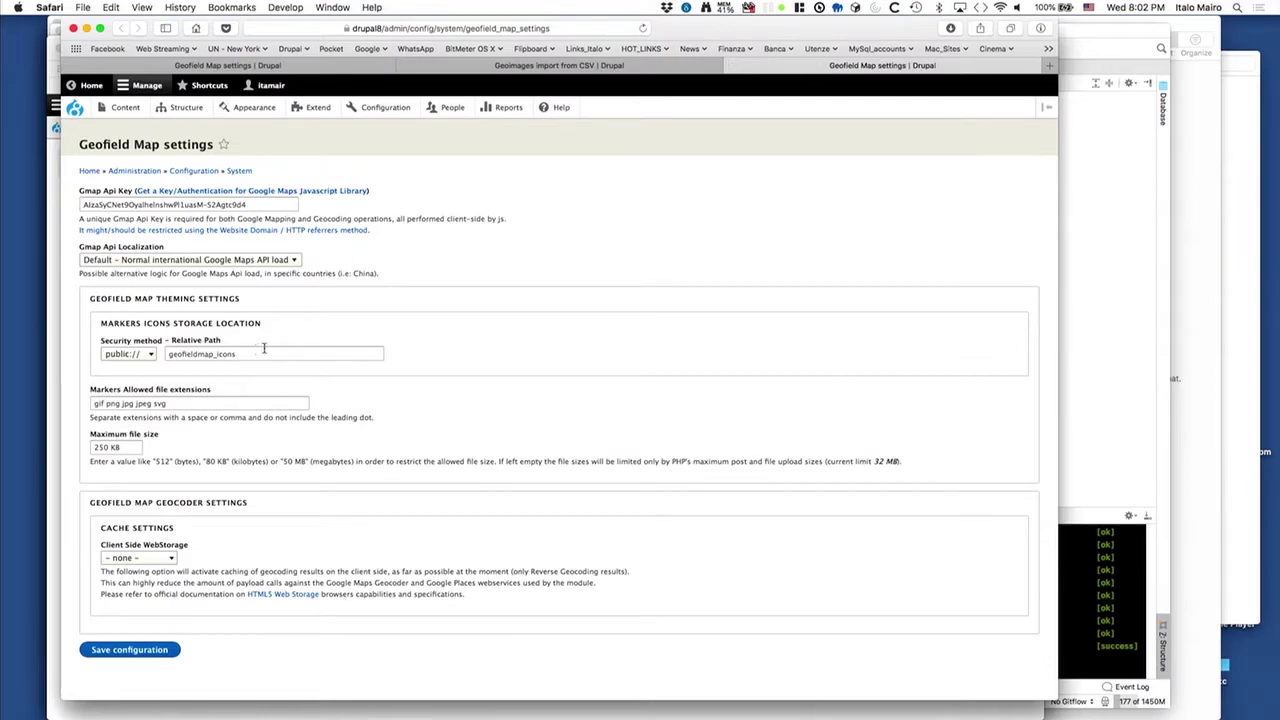
left_click_drag(257, 355, 191, 343)
left_click(313, 64)
left_click(120, 28)
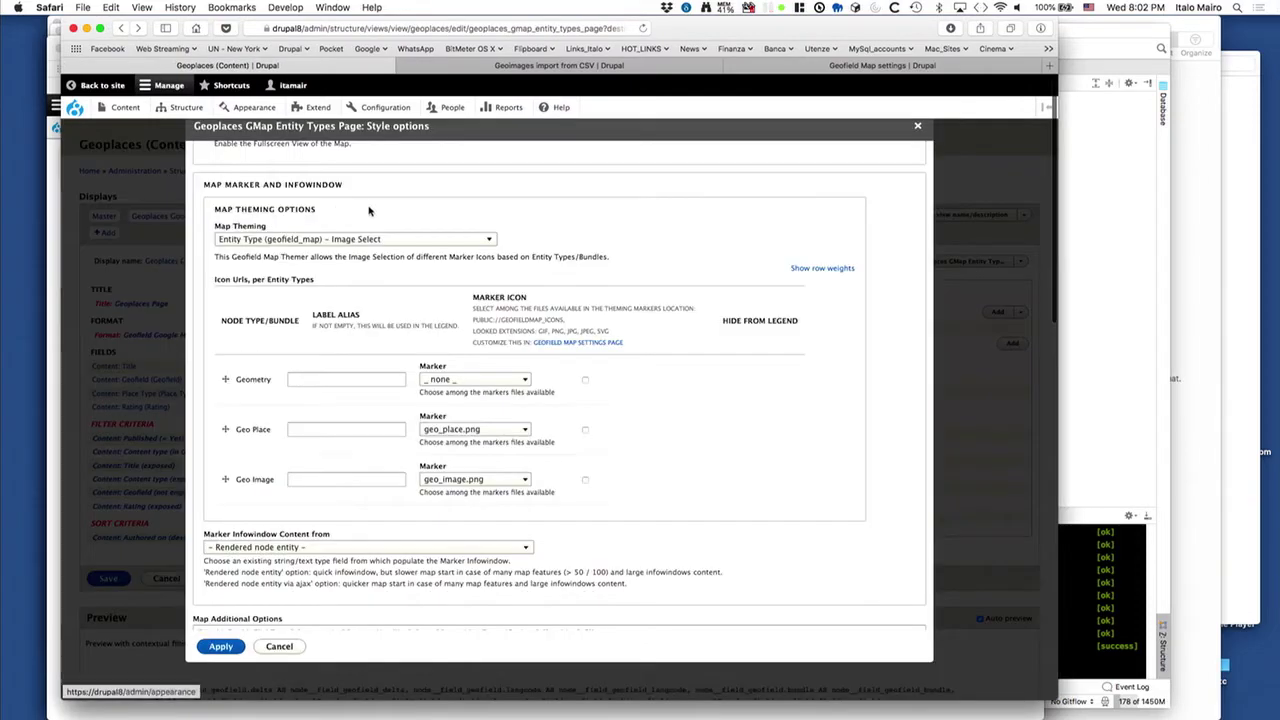
Step: Look through the marker files offered for Geometry without changing the choice, then apply the style options and save the Geoplaces view
left_click(500, 380)
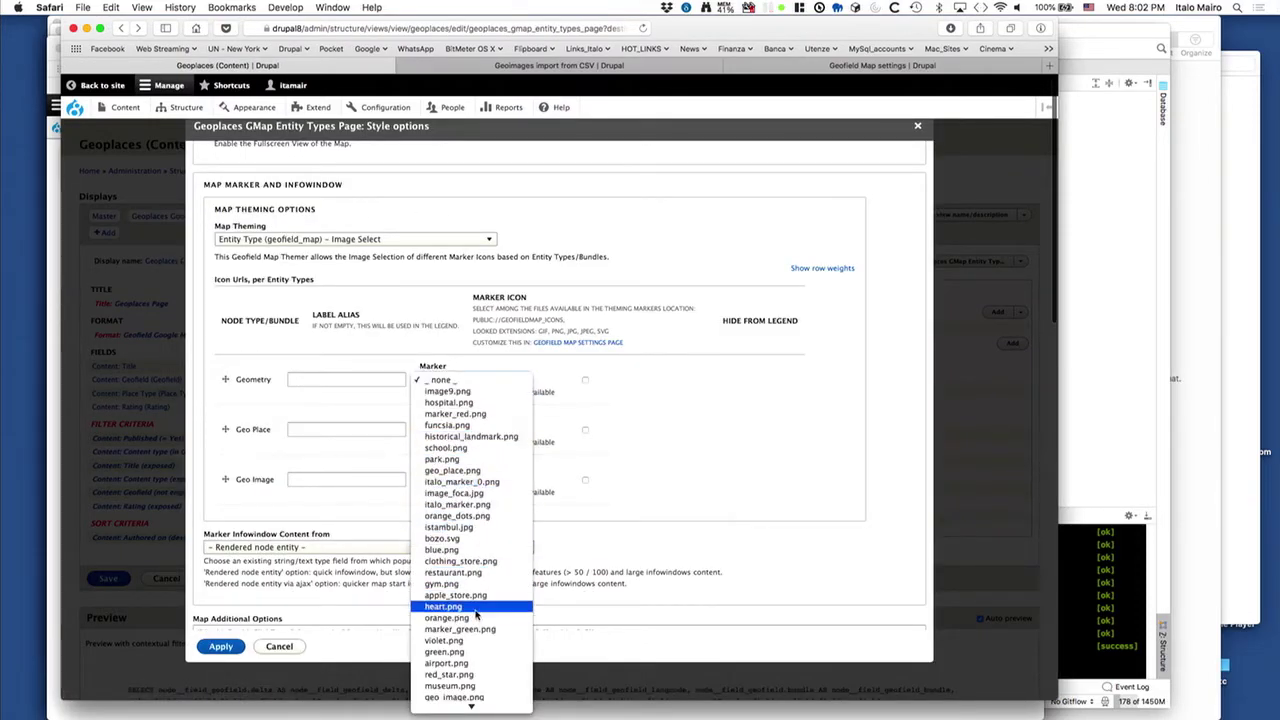
left_click(642, 384)
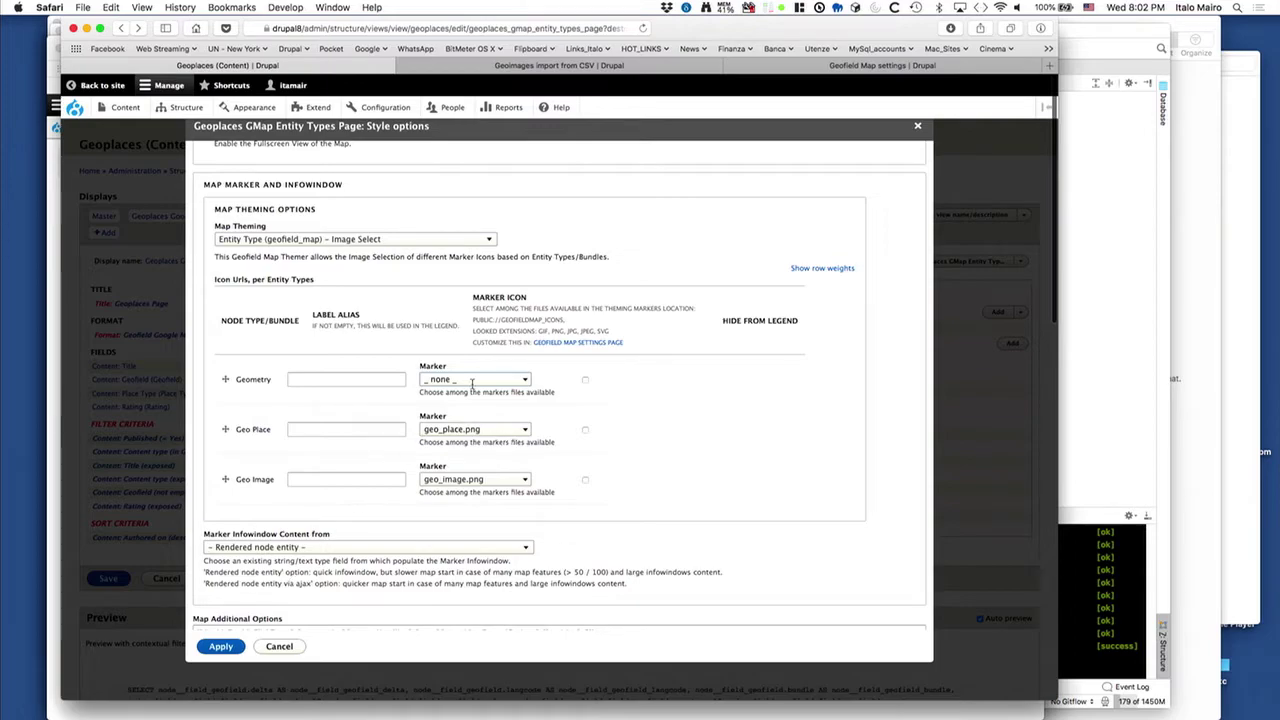
scroll(701, 419, "down", 1)
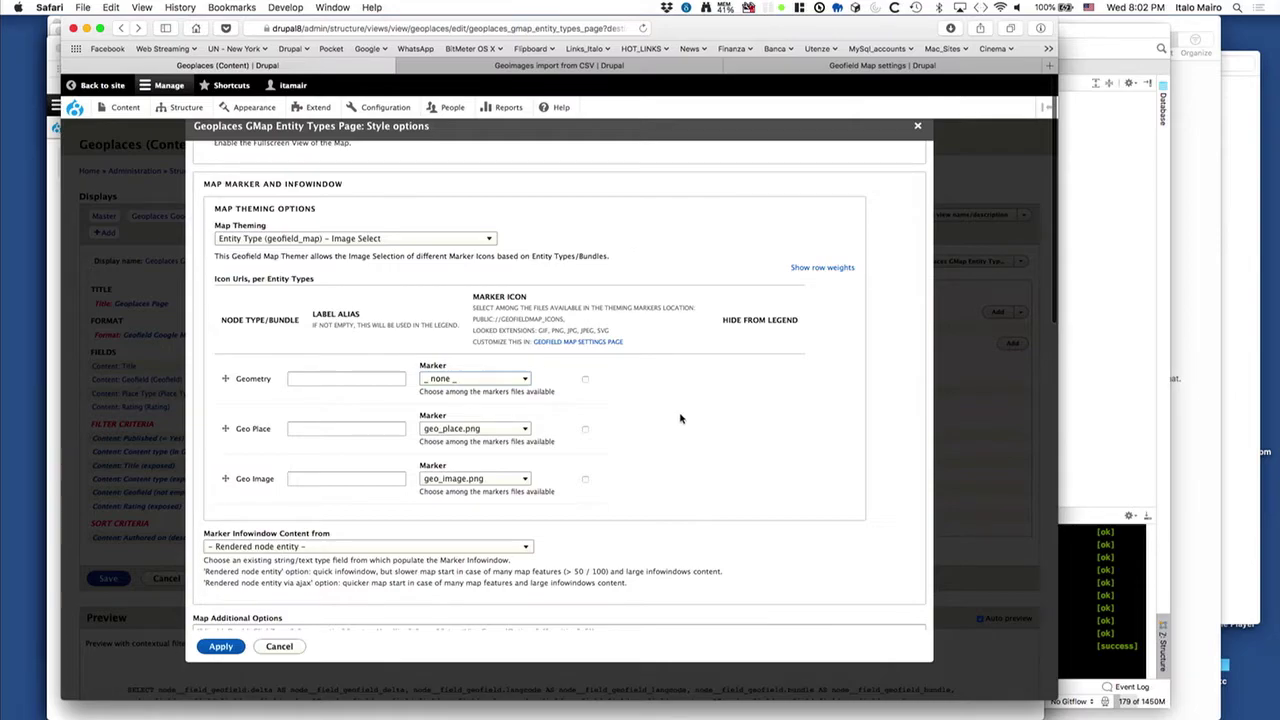
left_click(220, 646)
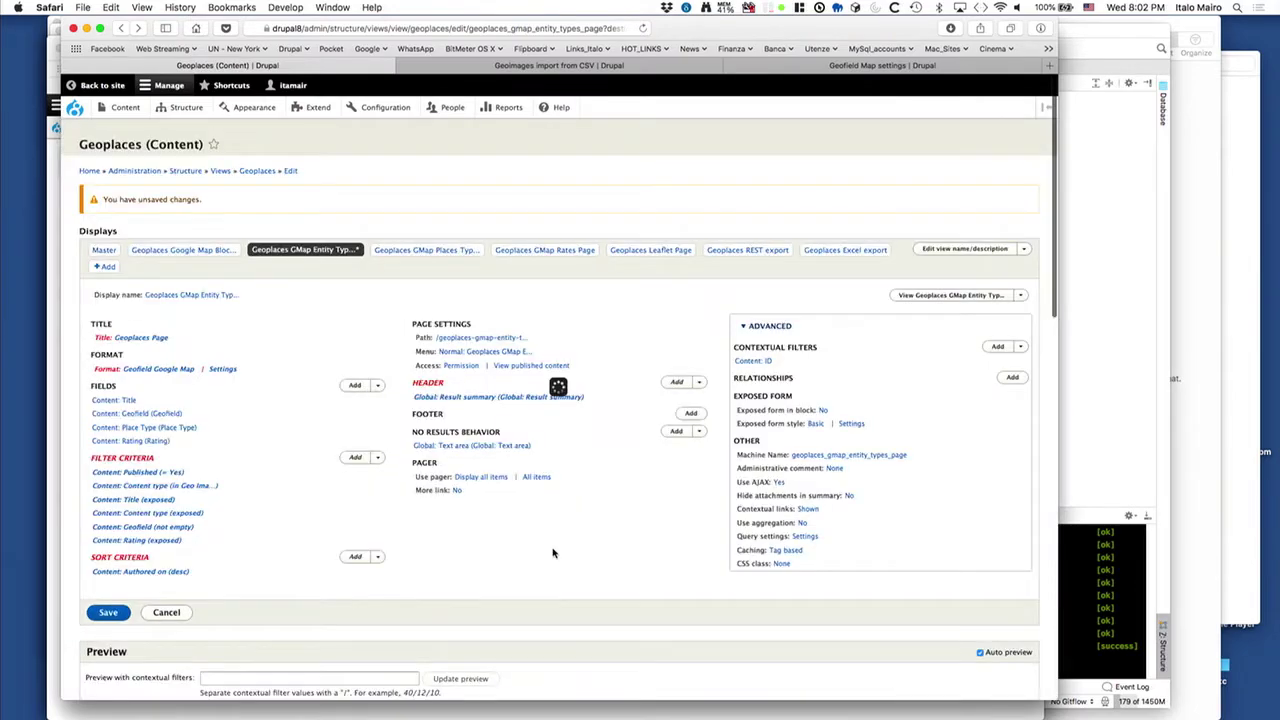
left_click(109, 614)
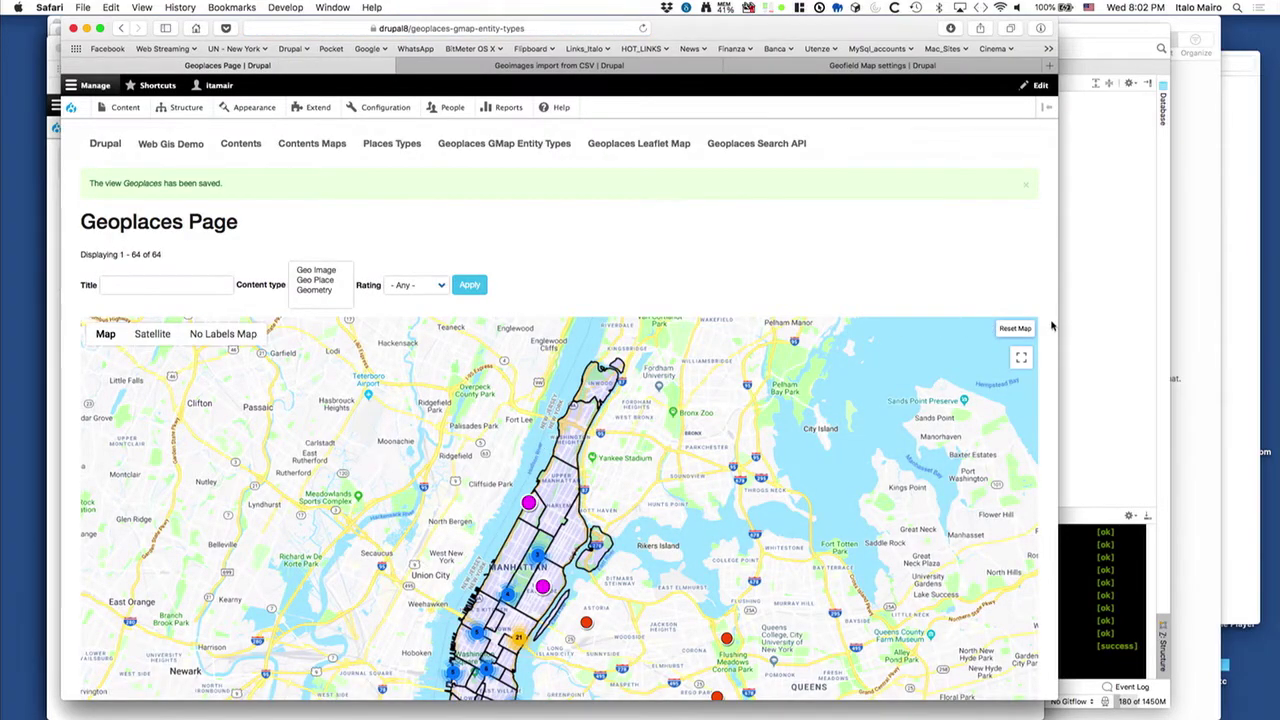
Step: View the Geoplaces map full screen, examine the Manhattan markers up close and open the infowindow of the Upper East Side place
scroll(1051, 325, "down", 3)
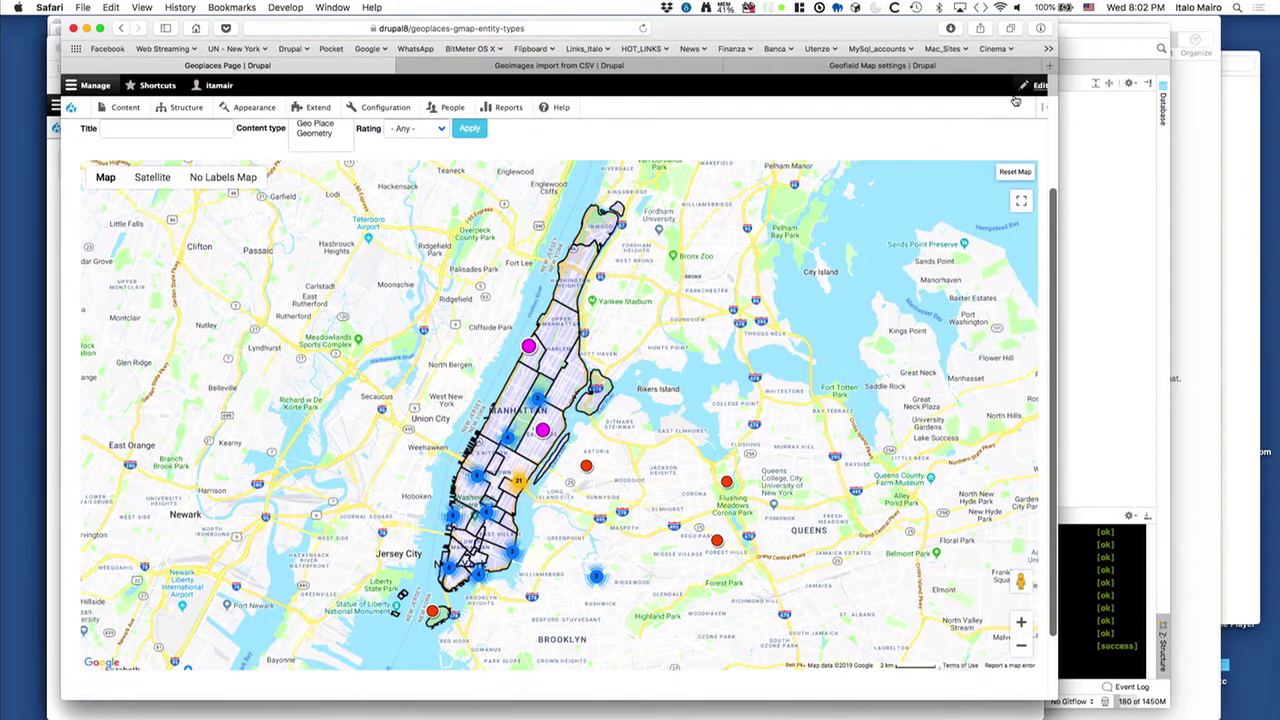
left_click(1021, 200)
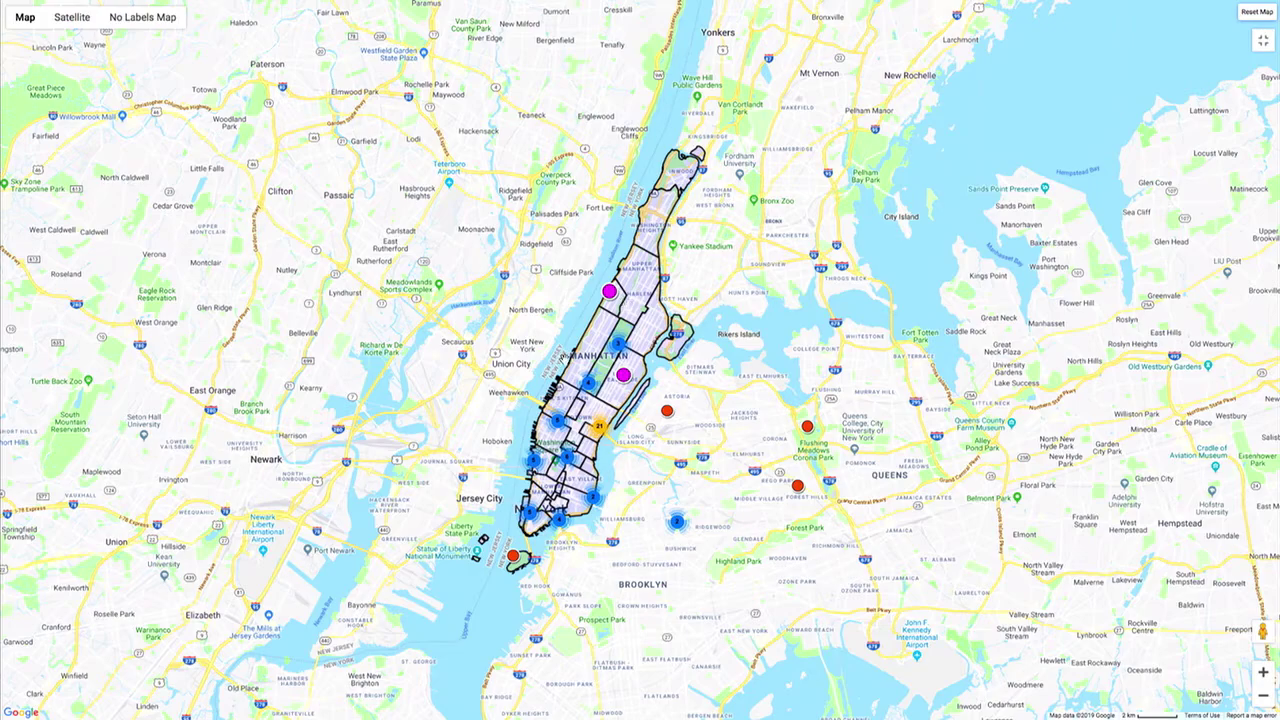
scroll(593, 381, "up", 3)
scroll(593, 381, "up", 5)
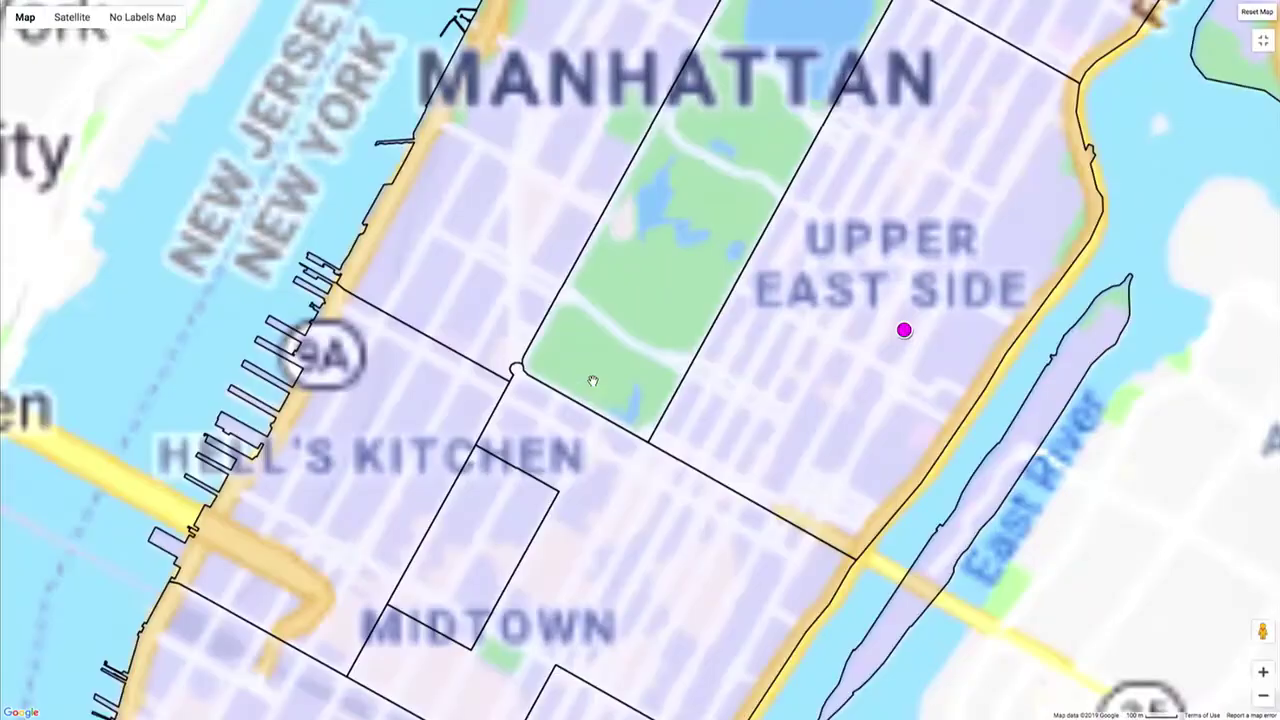
scroll(545, 418, "down", 2)
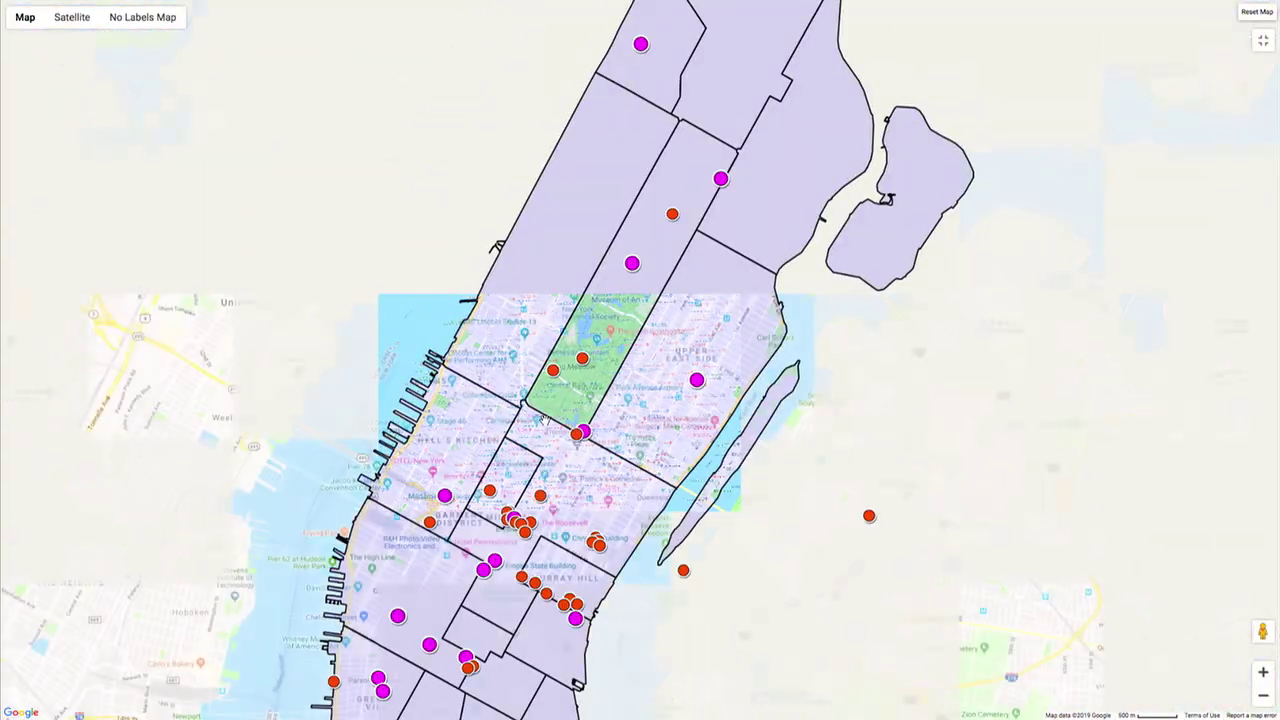
left_click(696, 381)
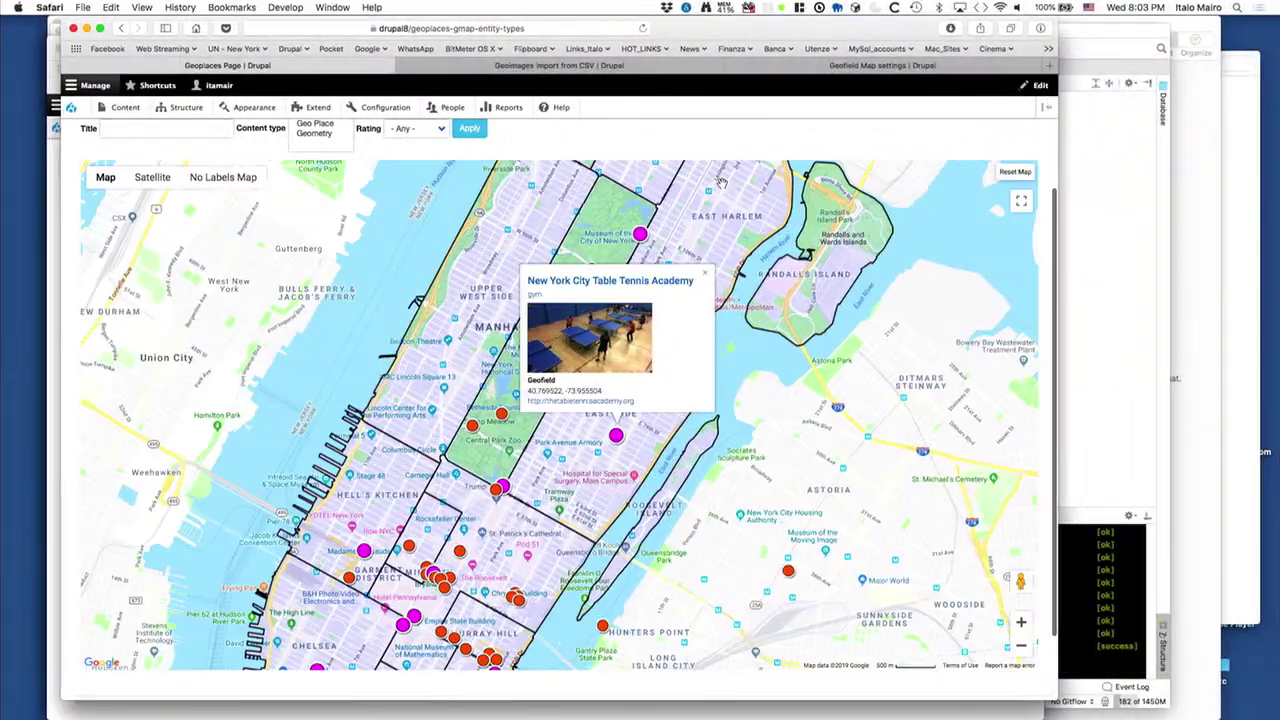
Step: Leave the map for the Block layout page and find the blocks of the Secondary region
mouse_move(170, 113)
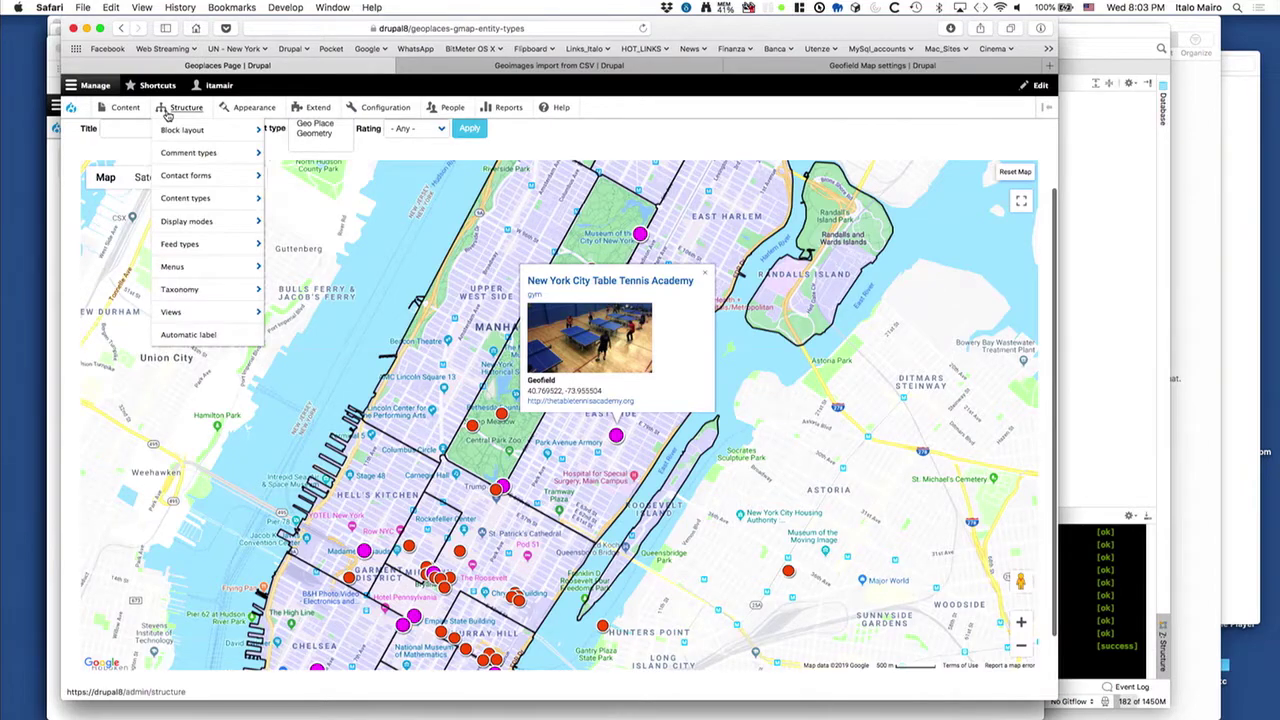
mouse_move(172, 139)
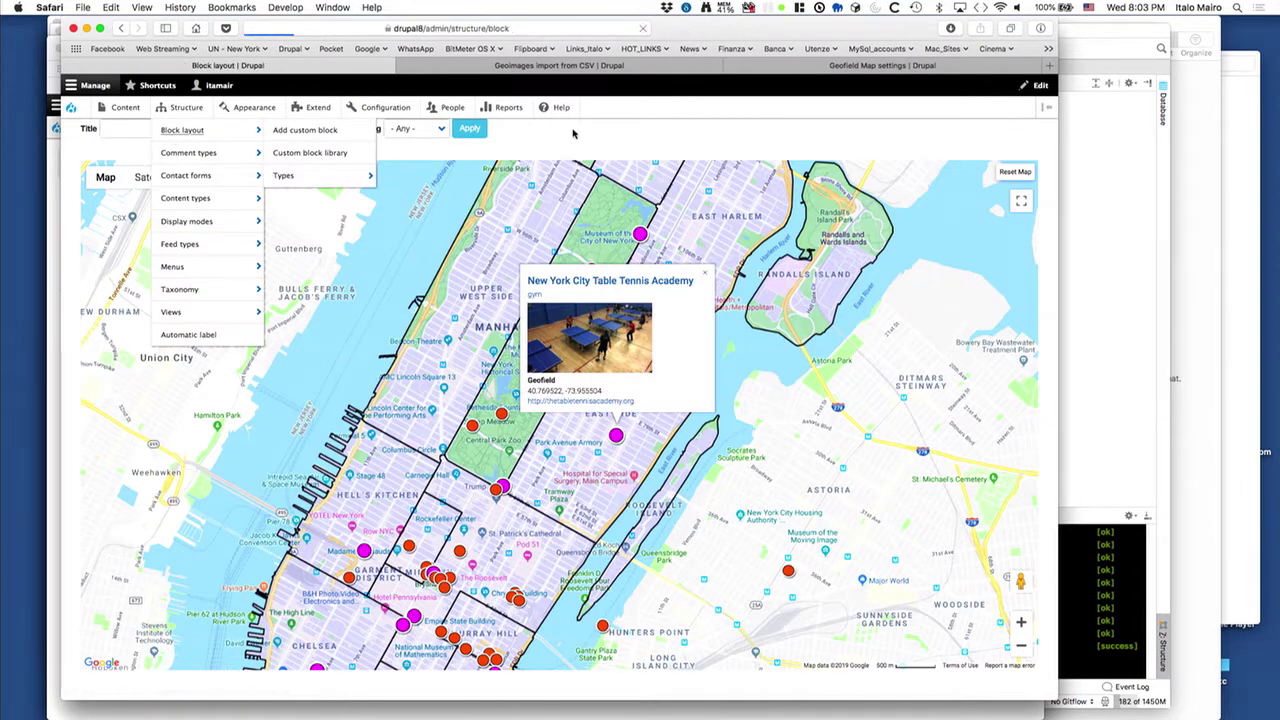
scroll(137, 523, "down", 10)
scroll(140, 522, "down", 1)
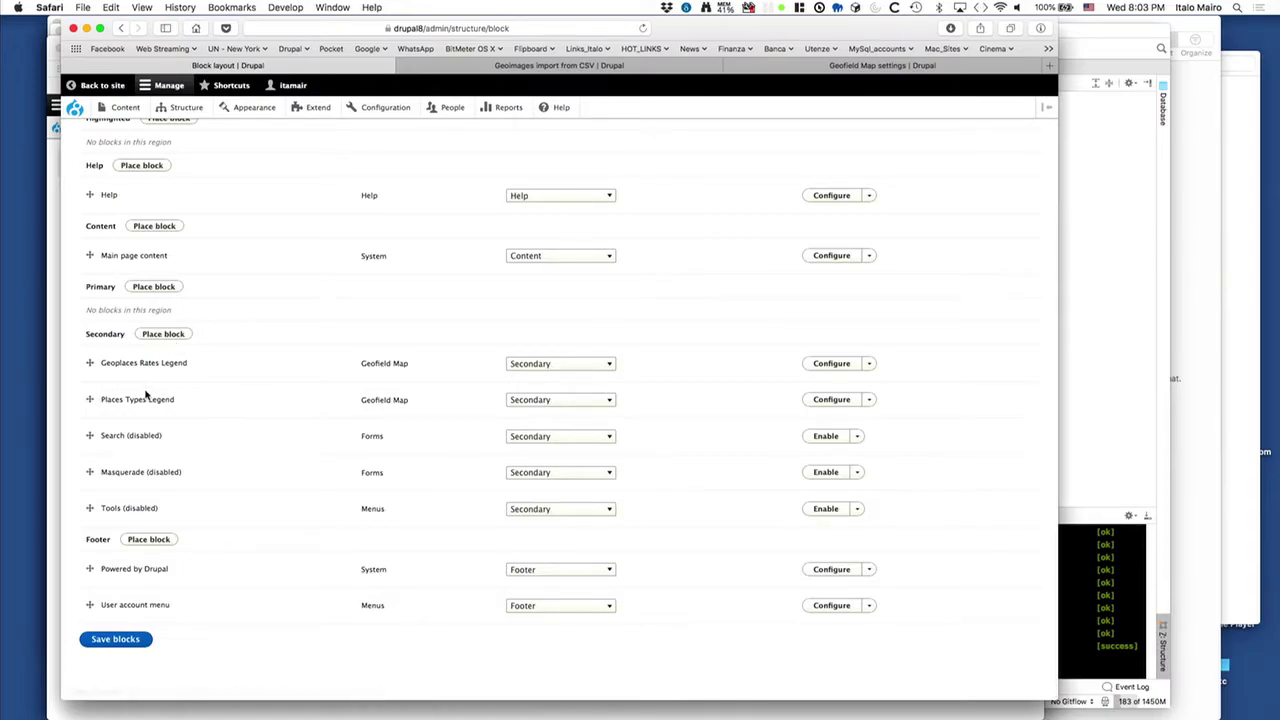
Step: Filter the blocks available for the Secondary region by "geo" and open the configuration of a new Geofield Map Legend block
left_click(180, 334)
left_click(465, 181)
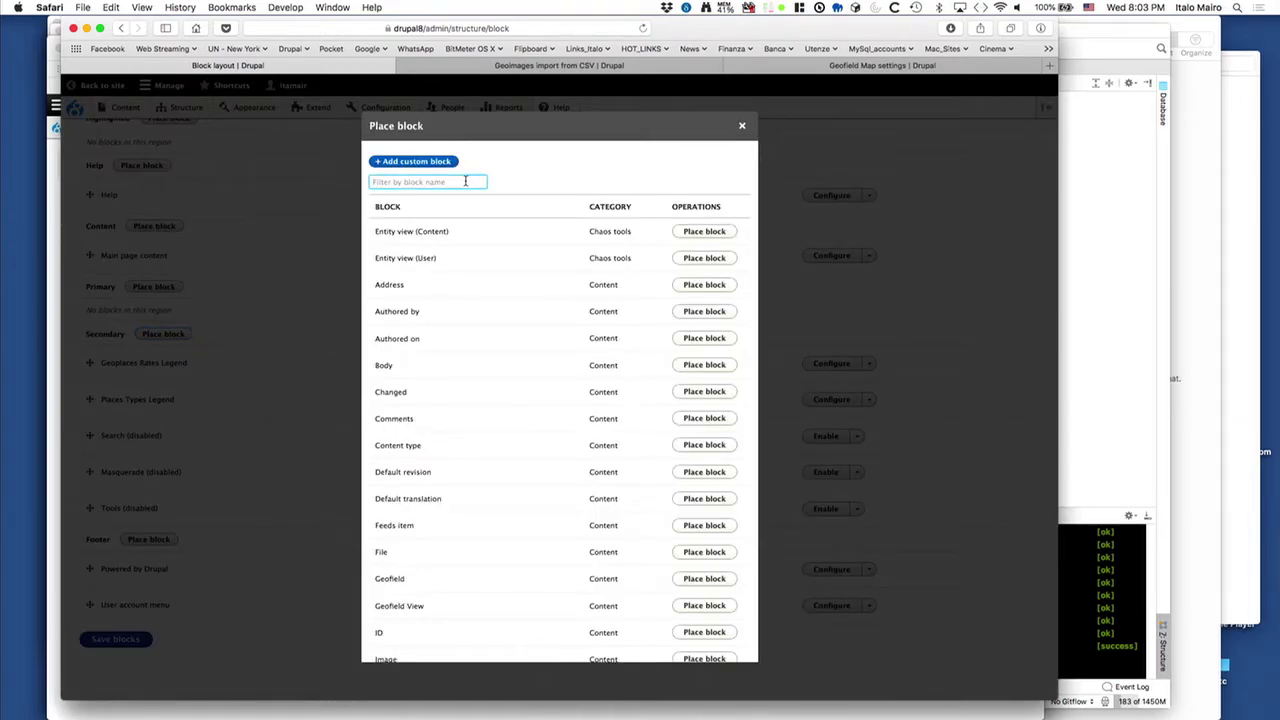
type("geo")
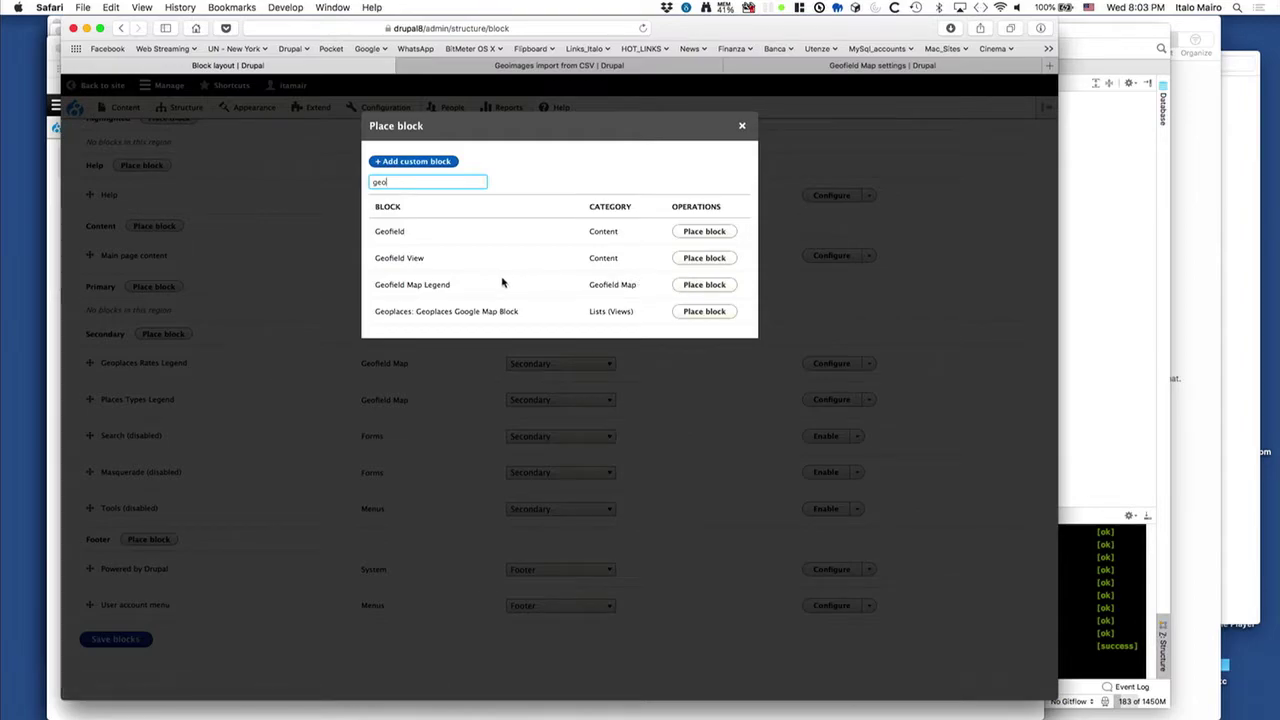
left_click(708, 285)
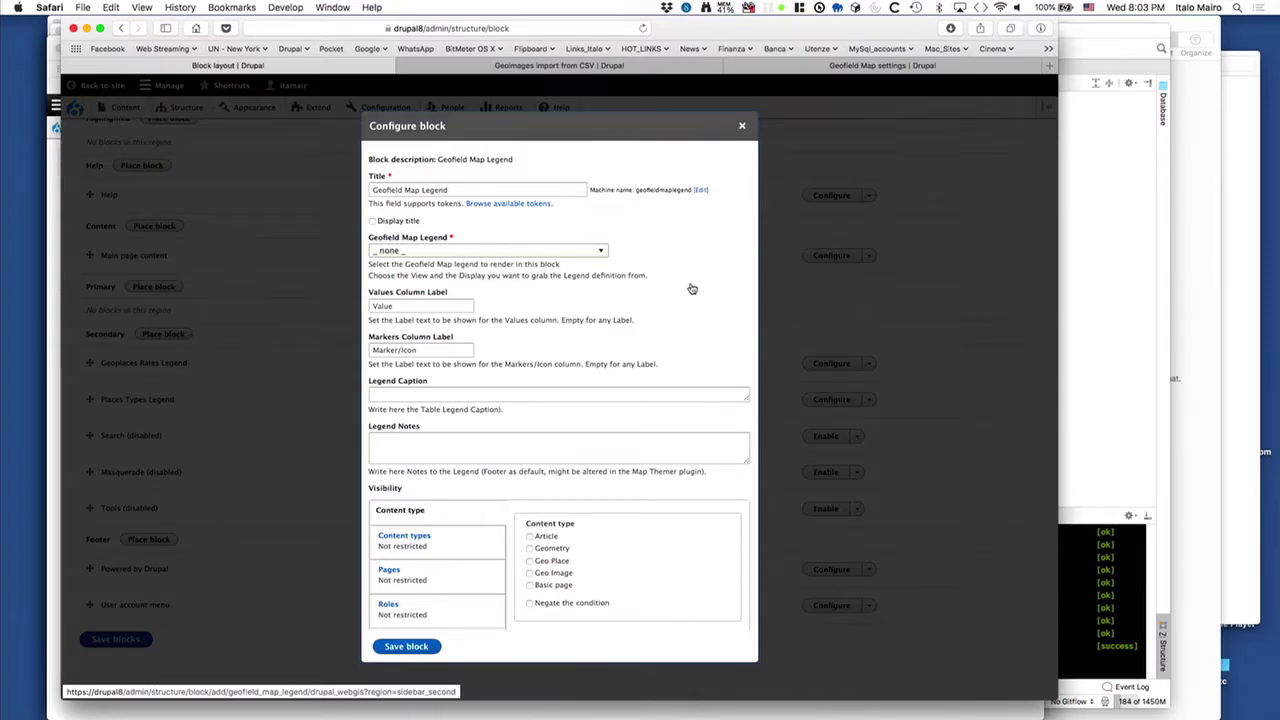
Step: Set the legend block to the Geoplaces geoplaces_gmap_entity_types_page display, with an empty markers width and its title displayed
left_click(534, 250)
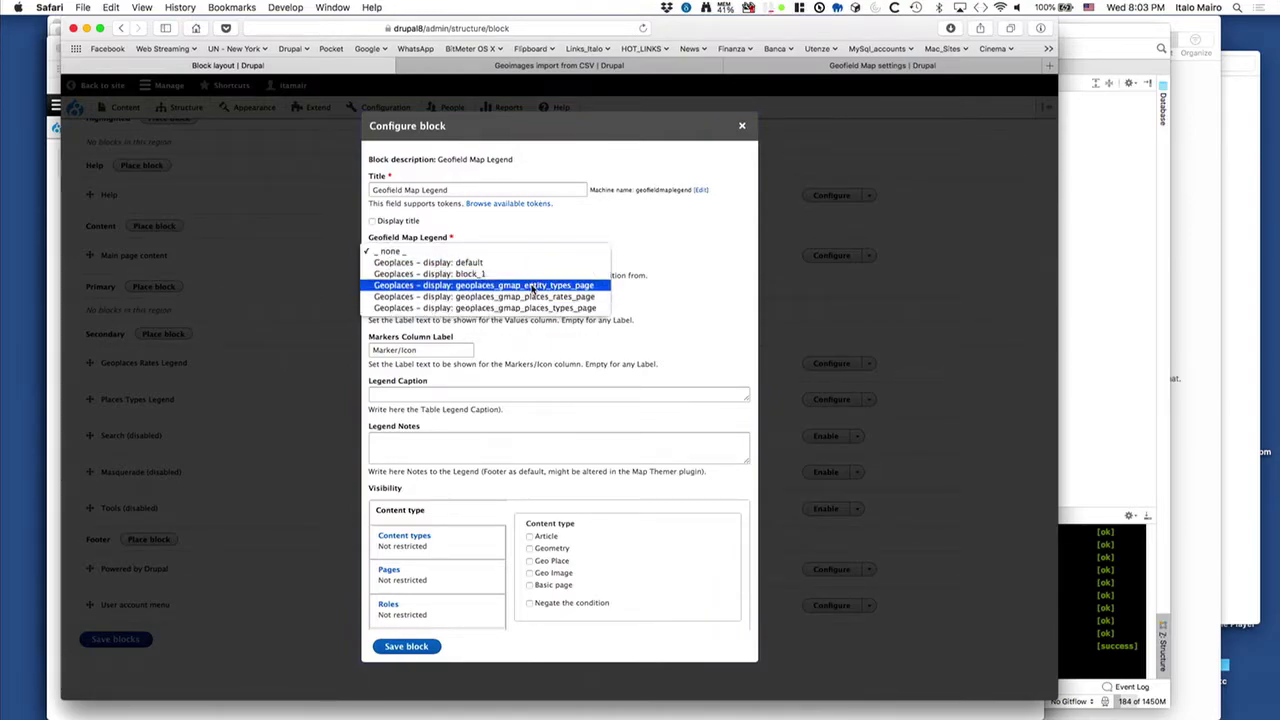
left_click(533, 287)
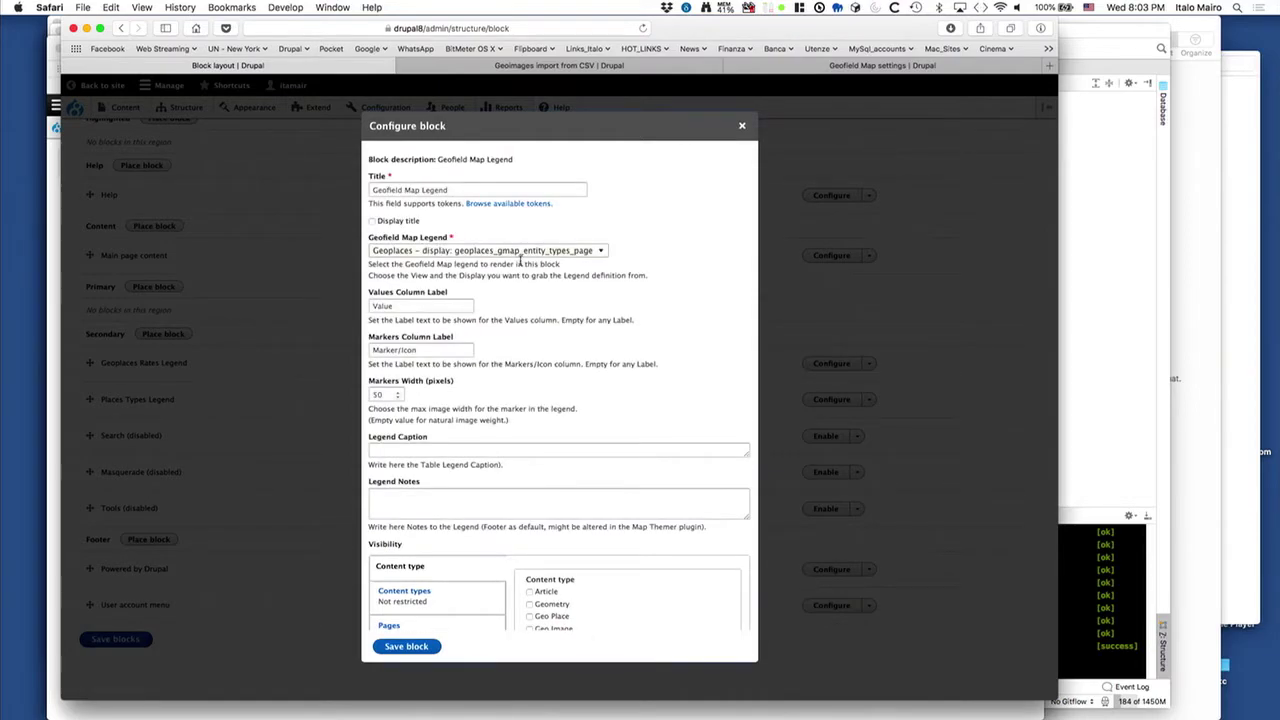
left_click(392, 394)
scroll(581, 400, "down", 3)
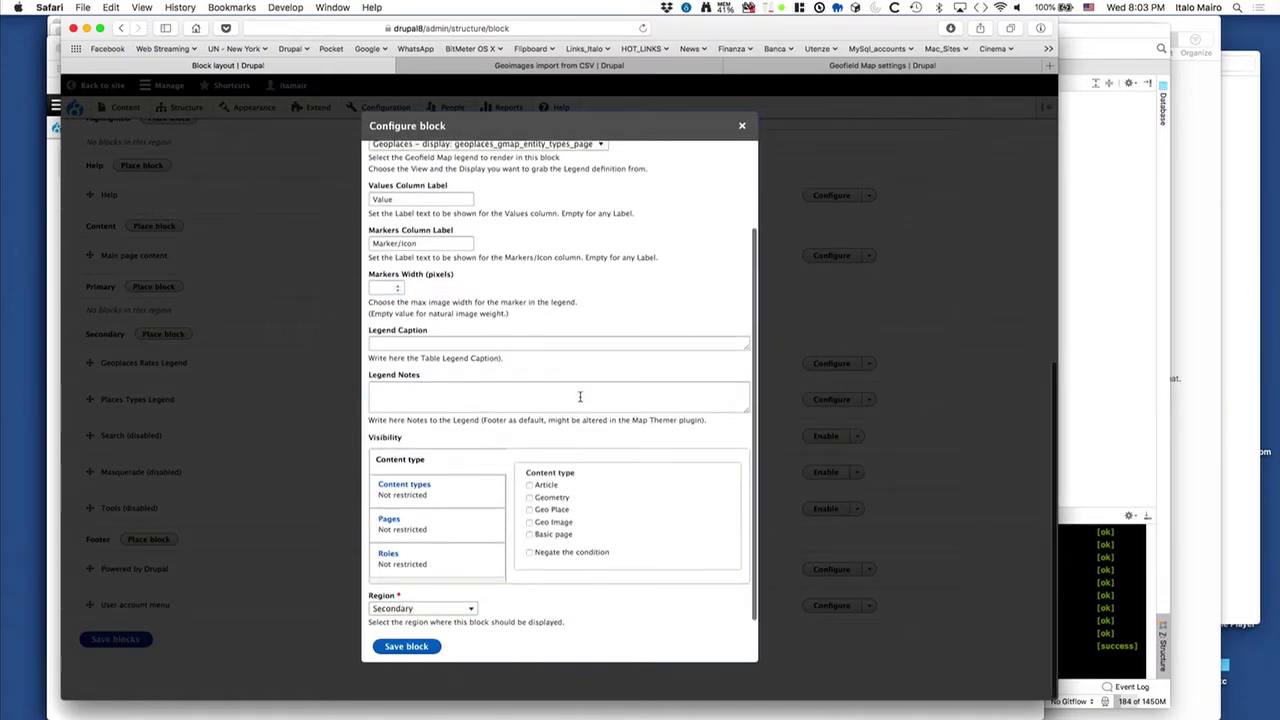
scroll(580, 397, "up", 3)
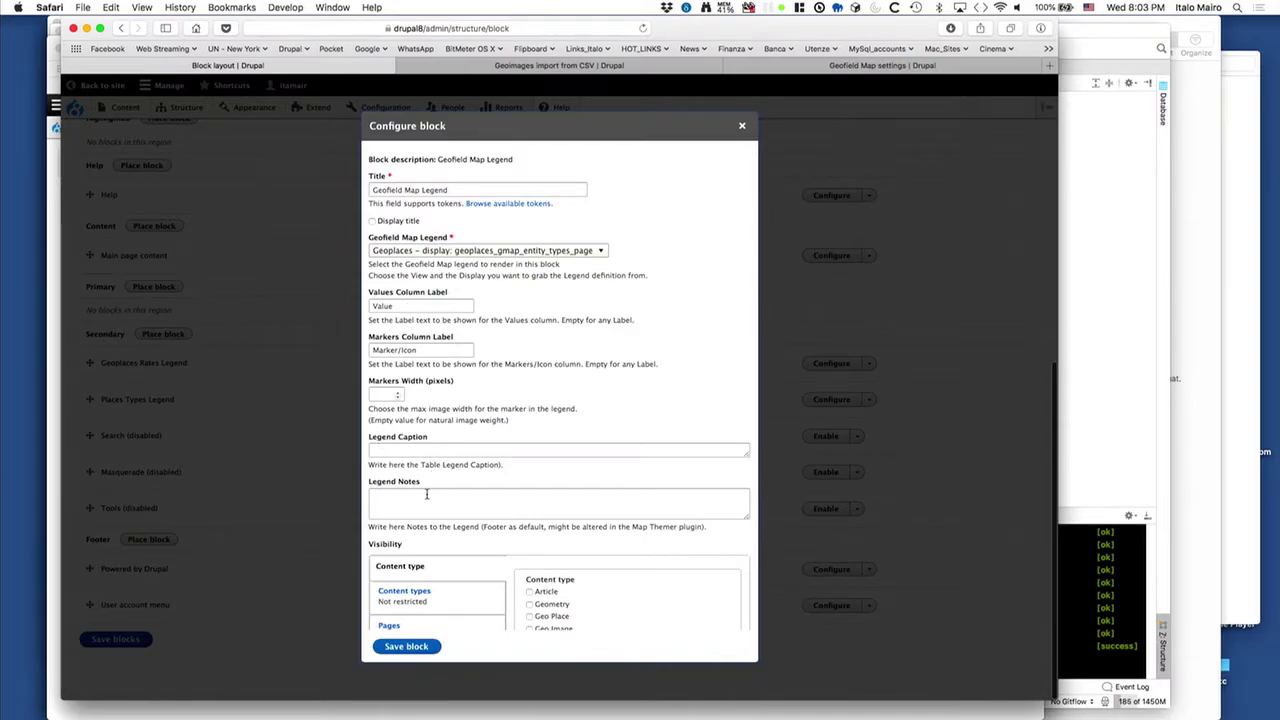
scroll(426, 494, "down", 3)
scroll(420, 494, "up", 3)
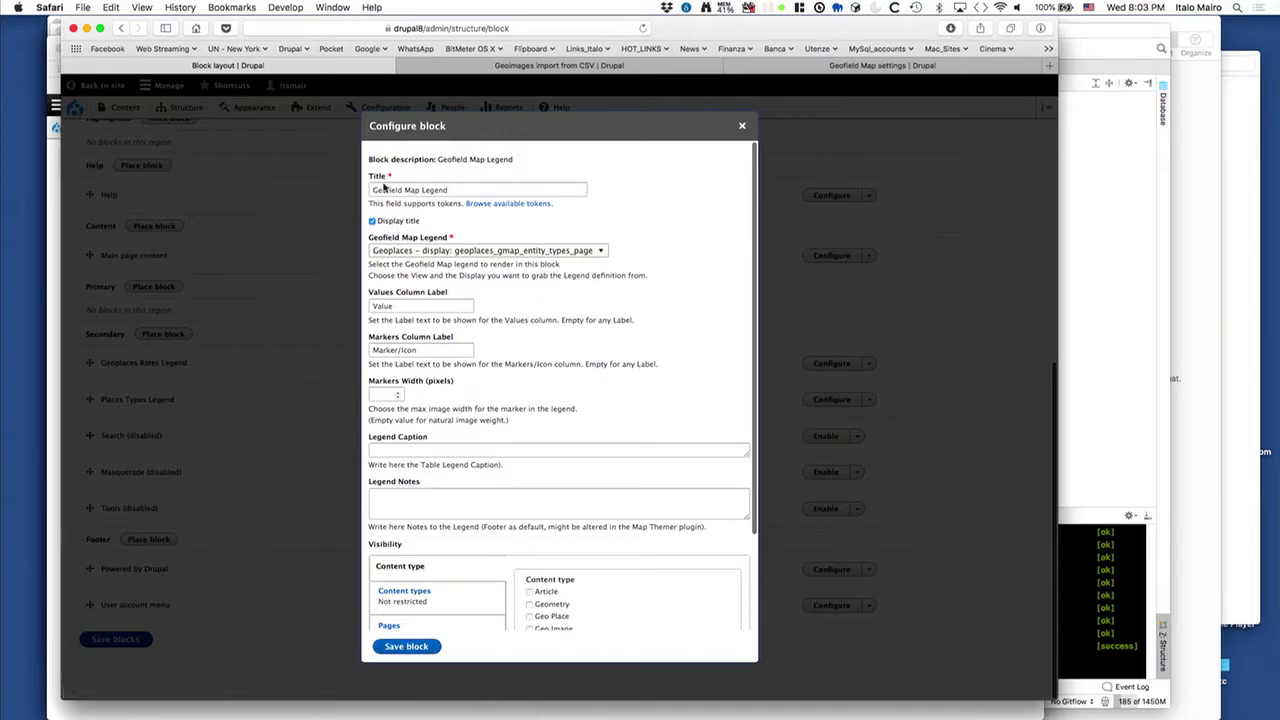
Step: Change the block's title to "Entity Types Legend" and save the block in the Secondary region
left_click_drag(402, 190, 364, 190)
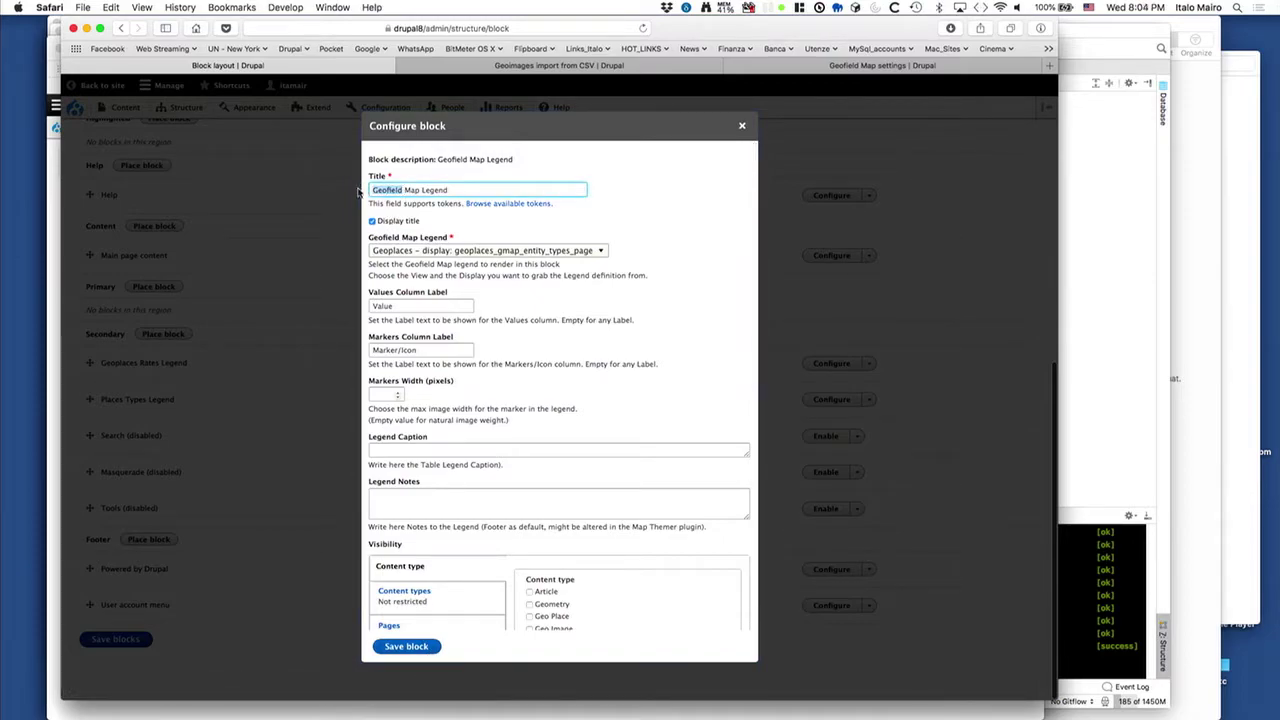
type("Entity Tyope")
key("BackSpace")
key("BackSpace")
key("BackSpace")
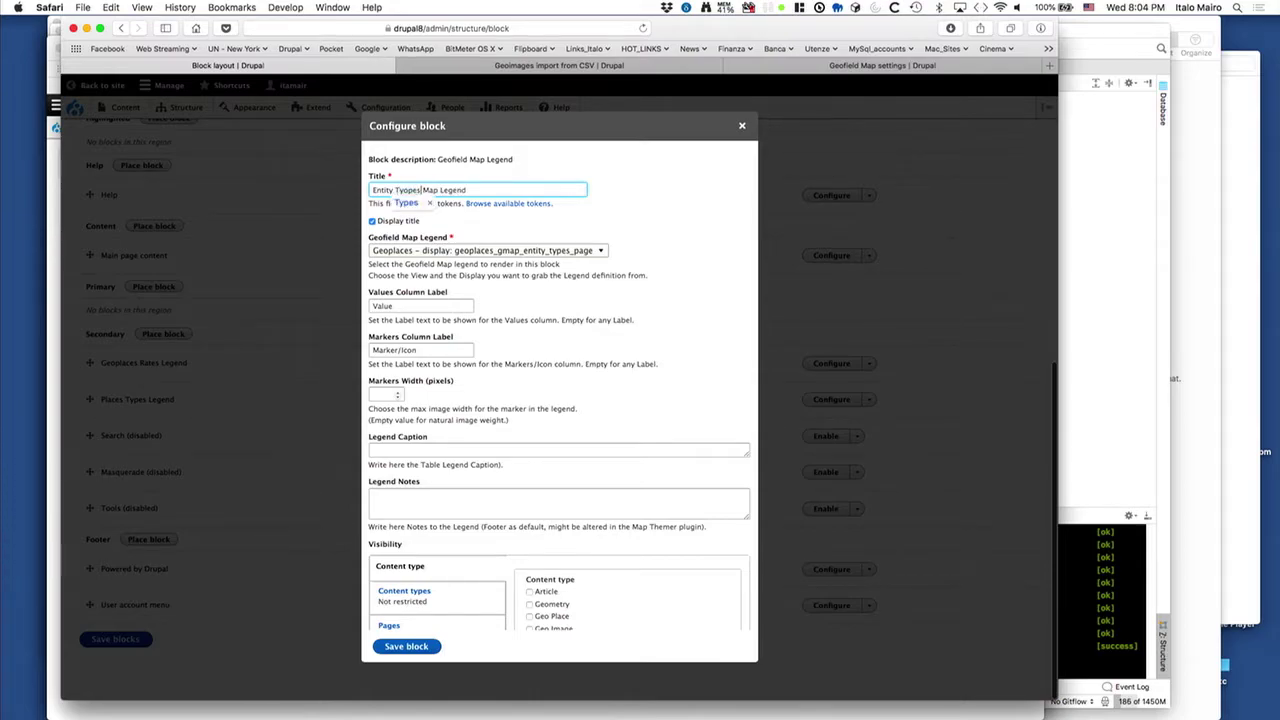
type("pes")
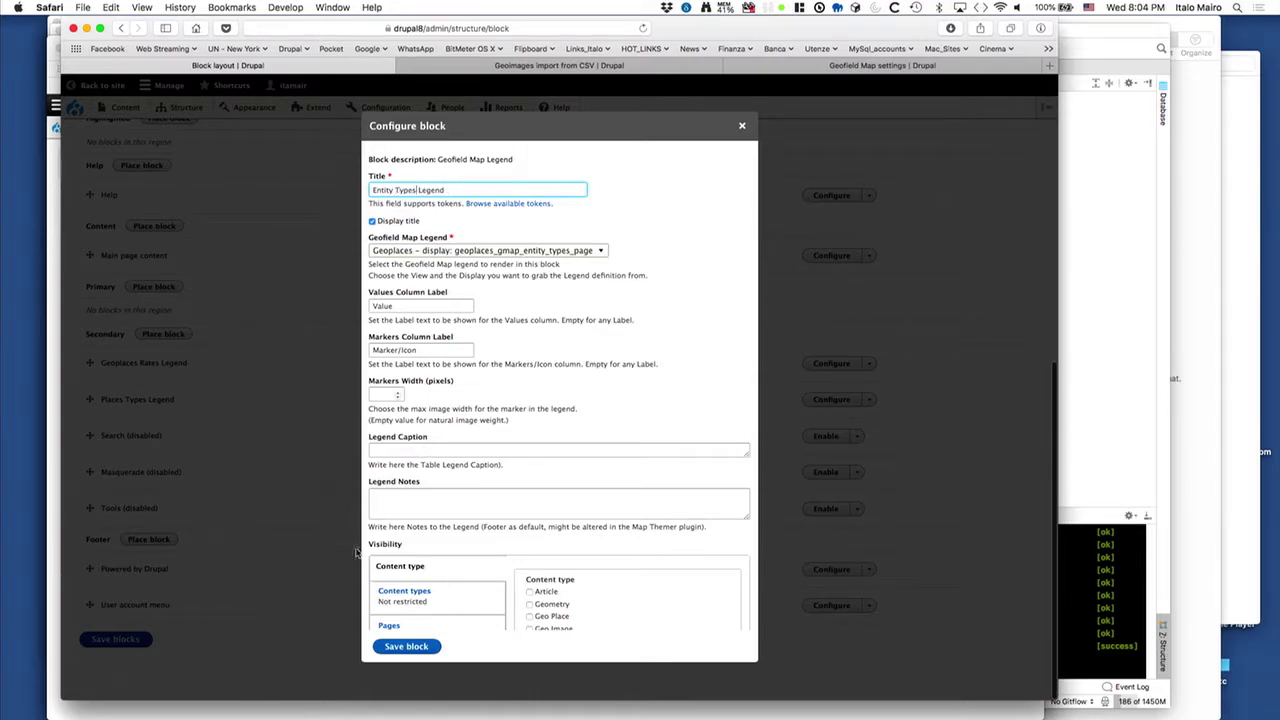
key("Return")
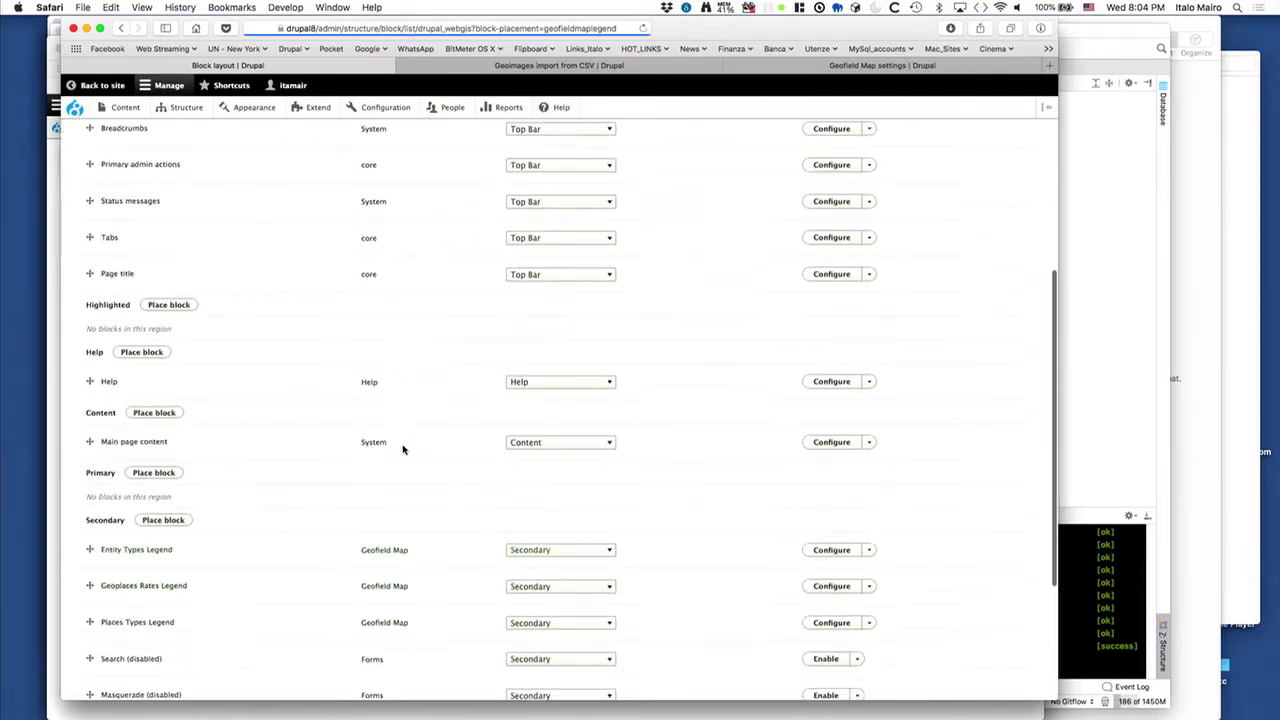
scroll(408, 456, "down", 5)
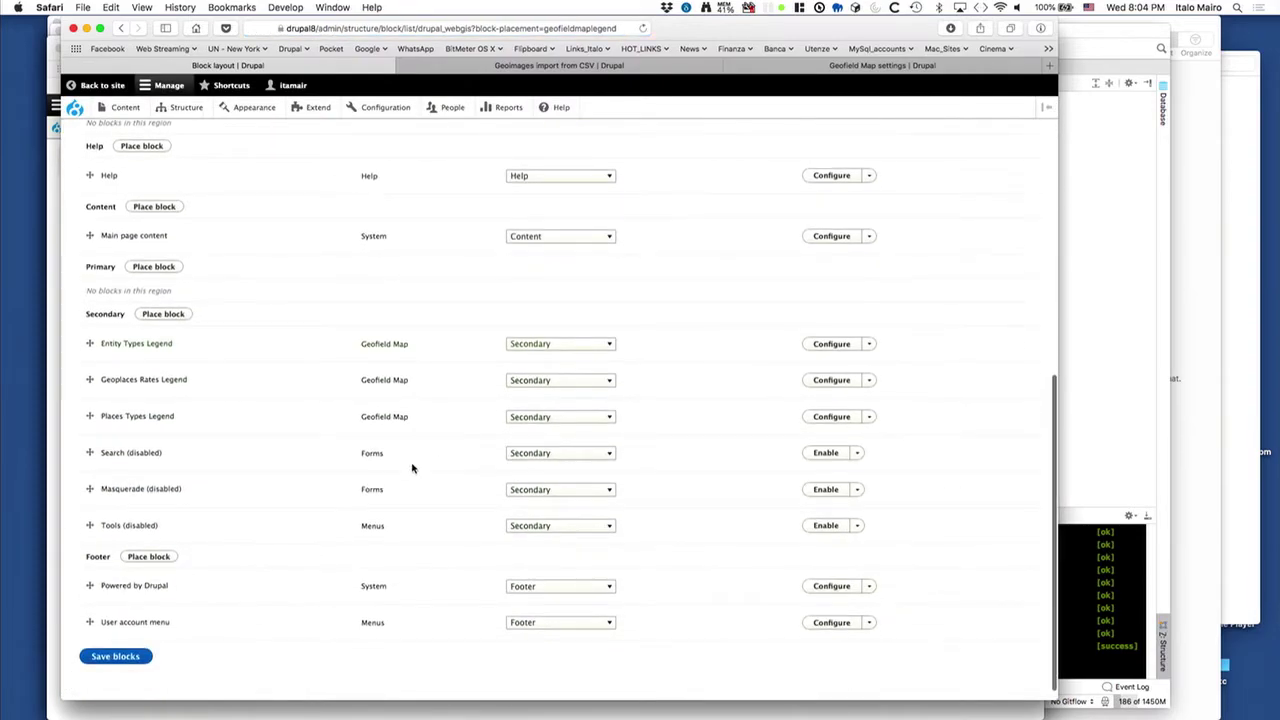
Step: Open the site's front page from the feed import page and check the new legend beside the Geoplaces map
left_click(606, 67)
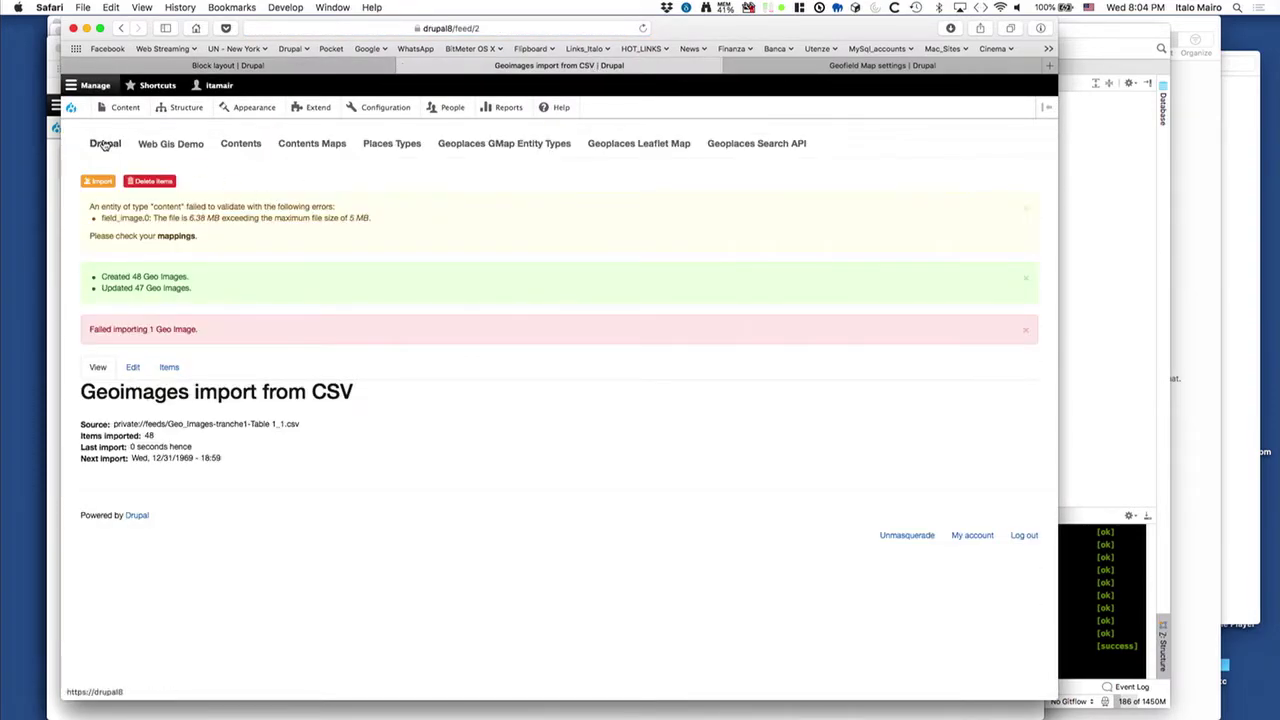
left_click(104, 144)
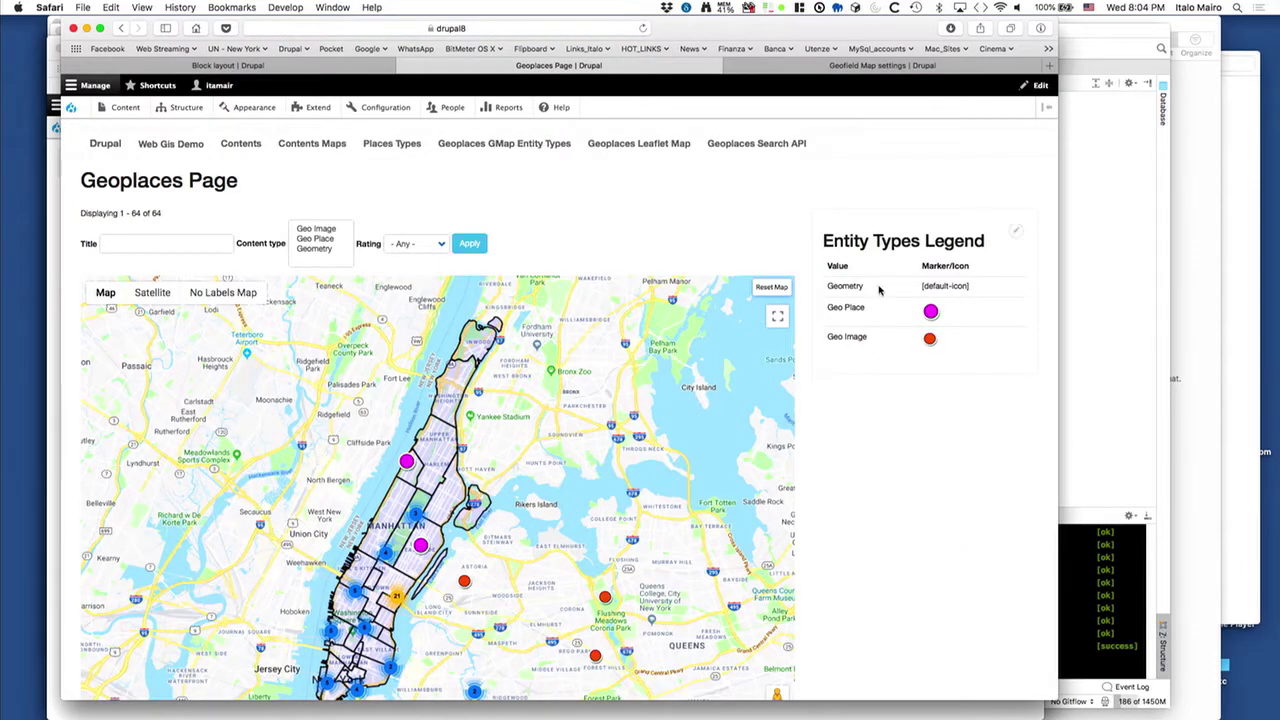
left_click(517, 36)
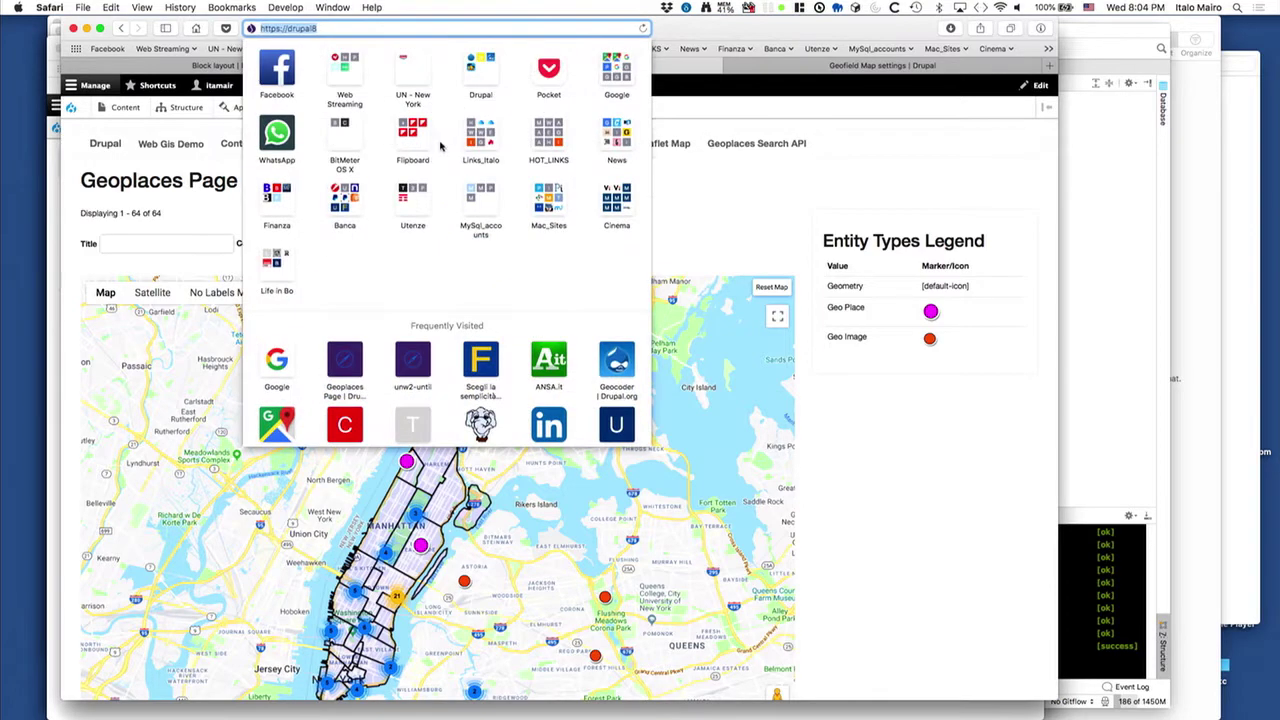
key("Escape")
Step: Open the Geoplaces GMap Entity Types page and copy its path geoplaces-gmap-entity-types from the address
left_click(475, 141)
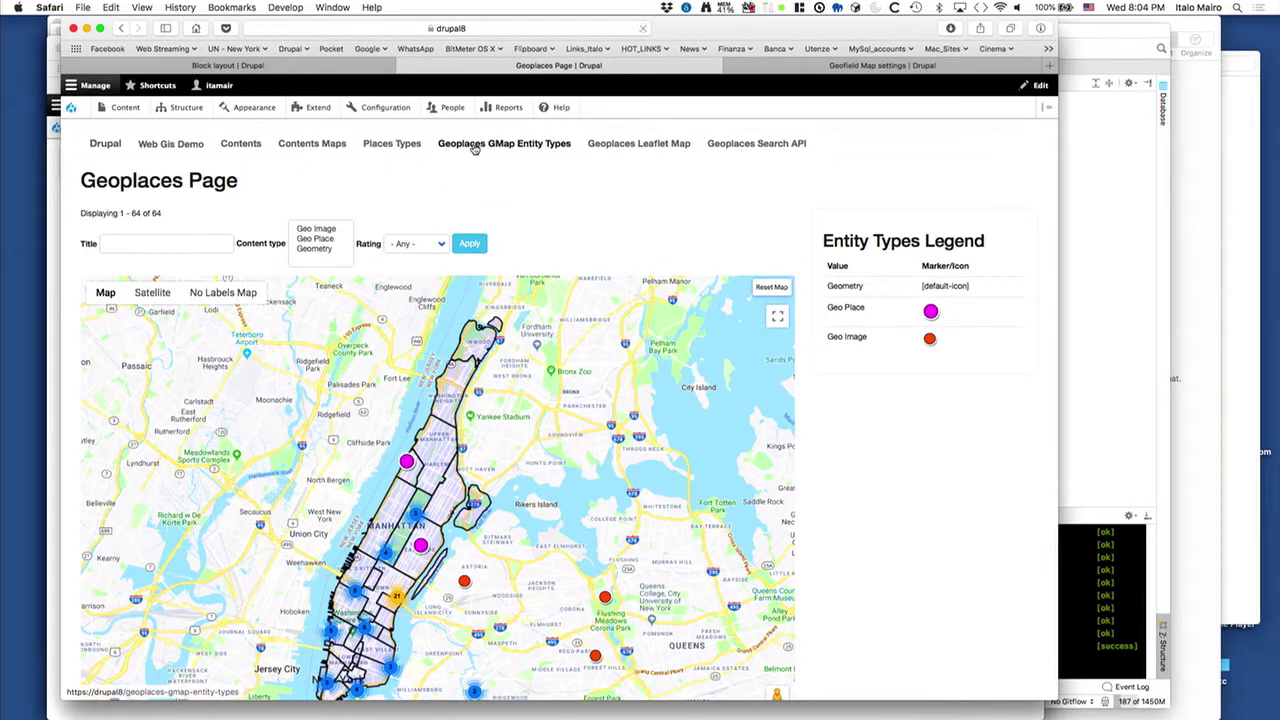
left_click(467, 27)
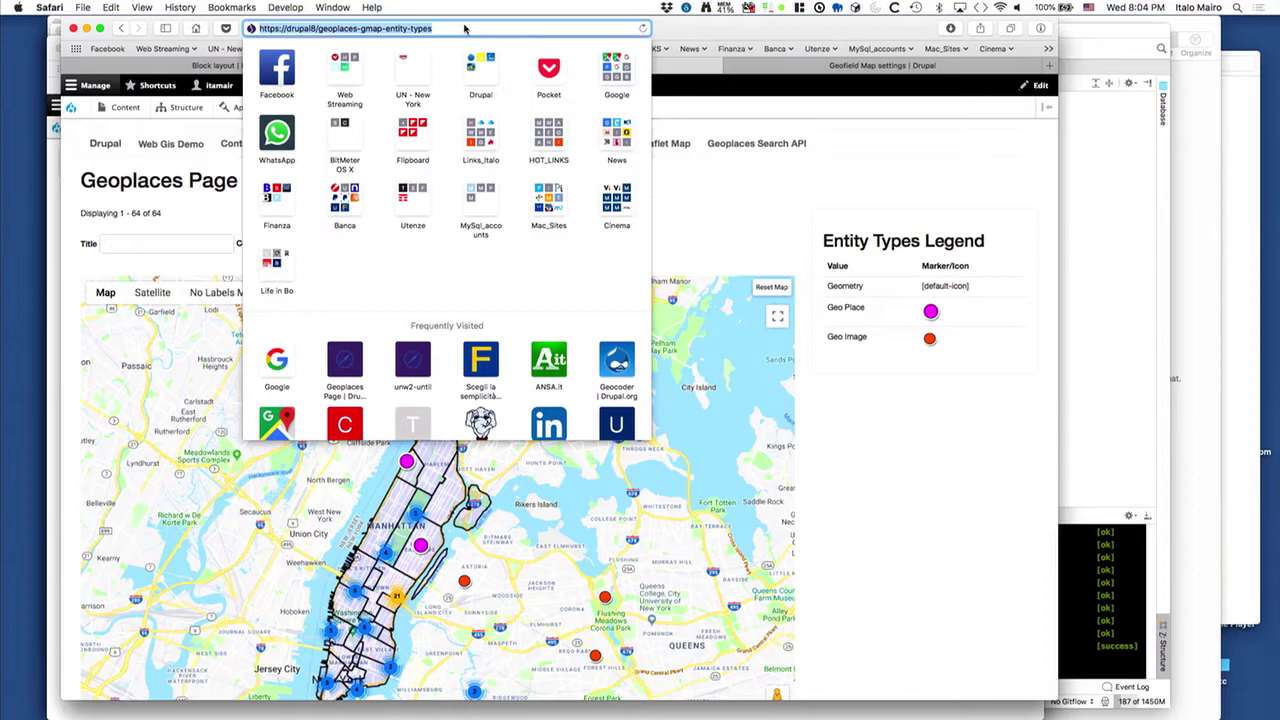
left_click_drag(476, 28, 345, 30)
key("super+c")
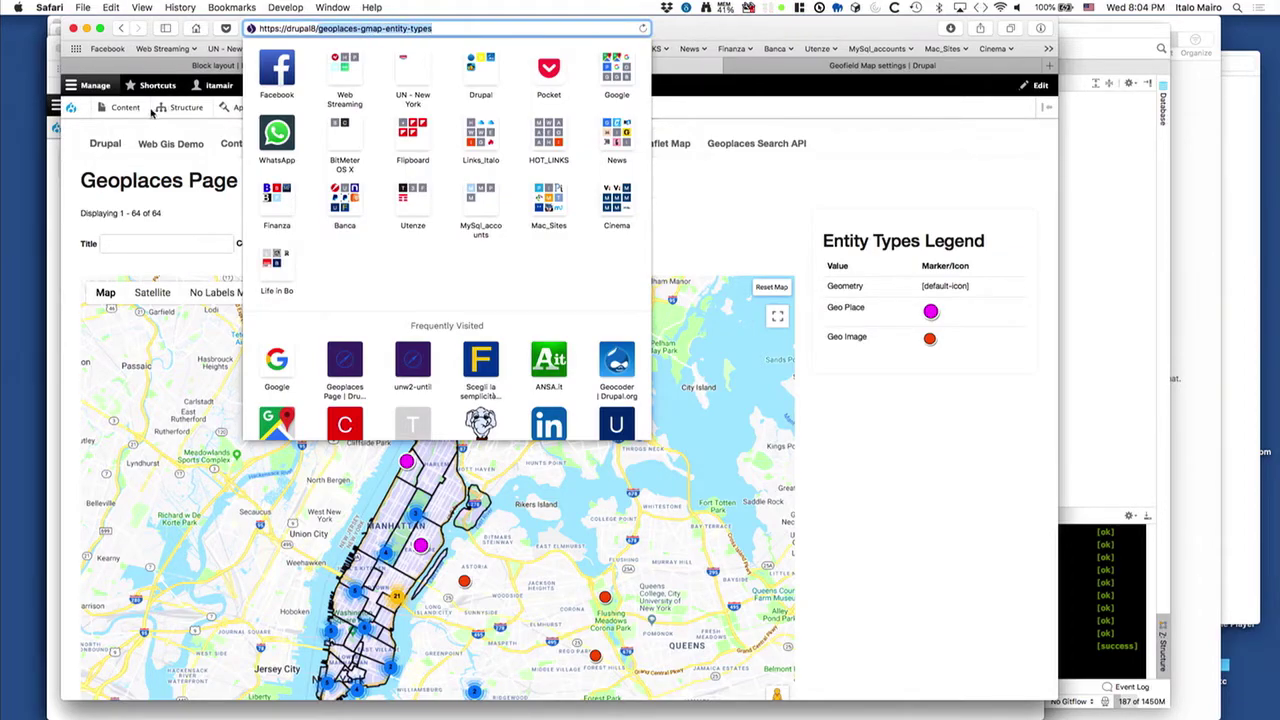
Step: Restrict the Entity Types Legend block to the page /geoplaces-gmap-entity-types and save it
left_click(186, 66)
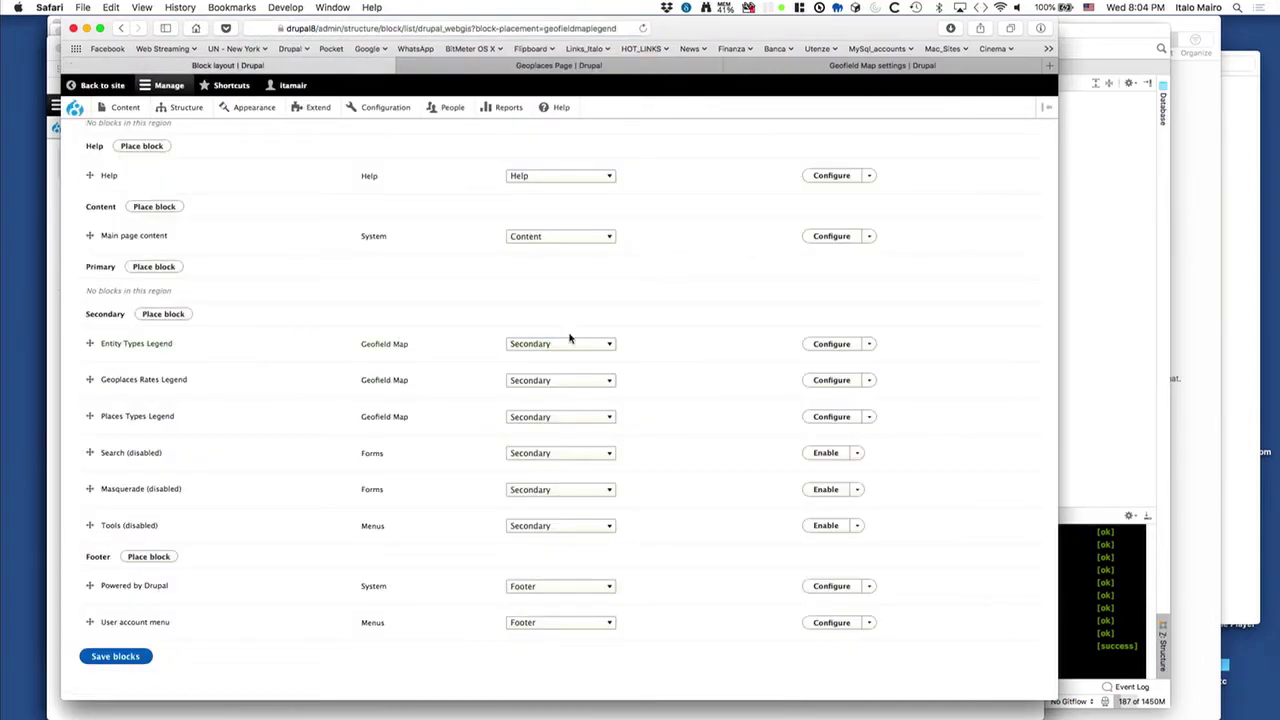
left_click(831, 344)
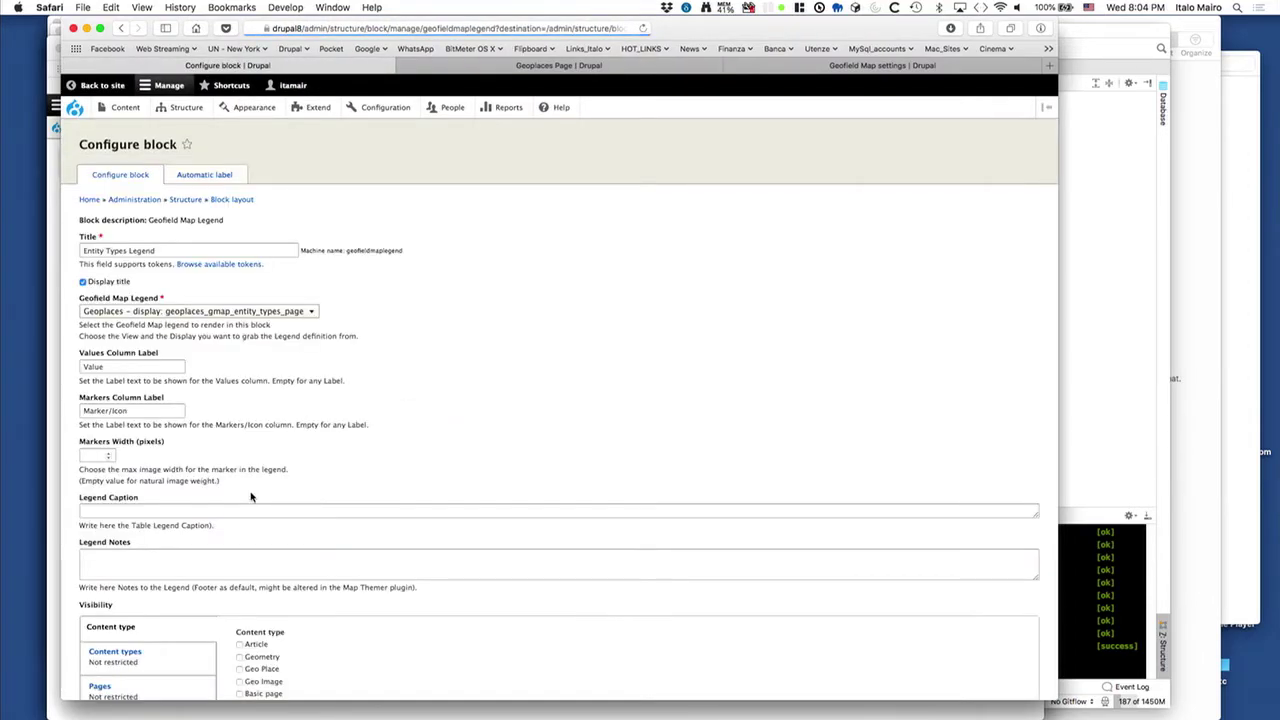
scroll(290, 450, "down", 4)
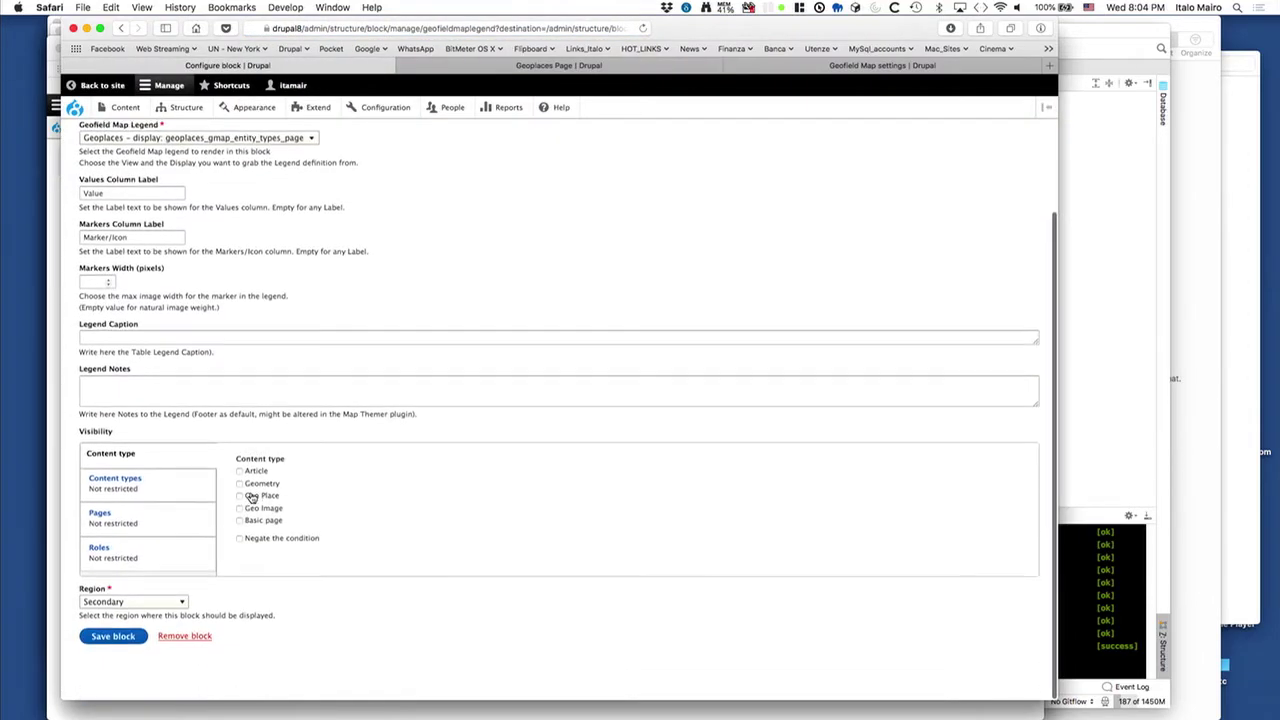
left_click(199, 530)
left_click(338, 489)
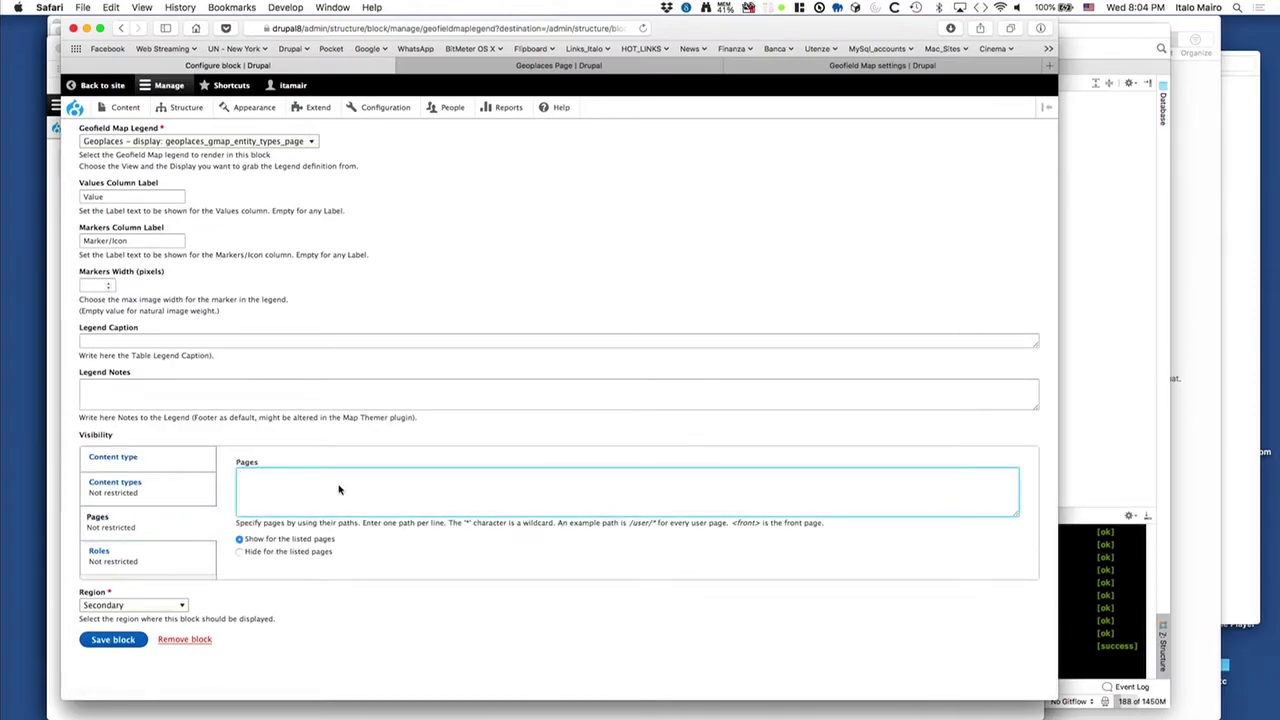
type("/")
key("super+v")
left_click(138, 642)
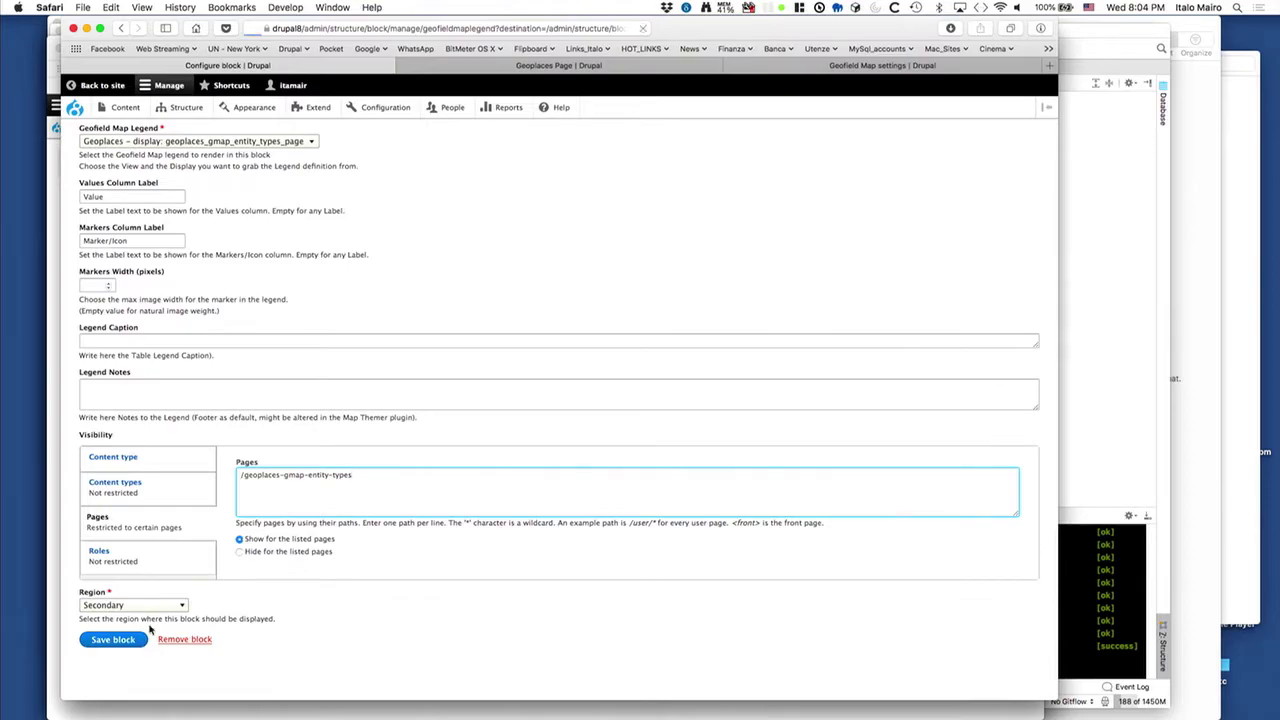
Step: Return to the Geoplaces map and examine how markers group and separate around Central Park at different zoom levels
left_click(75, 108)
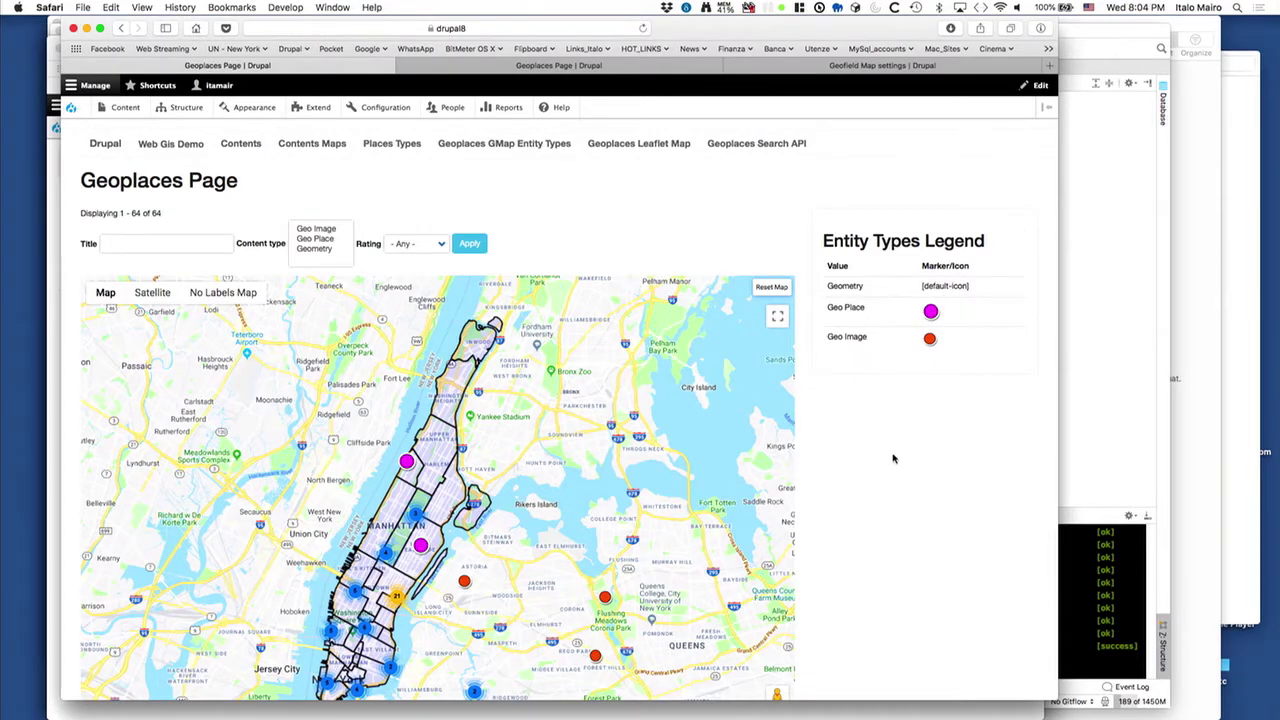
scroll(894, 463, "down", 1)
scroll(894, 463, "up", 1)
scroll(418, 512, "up", 5)
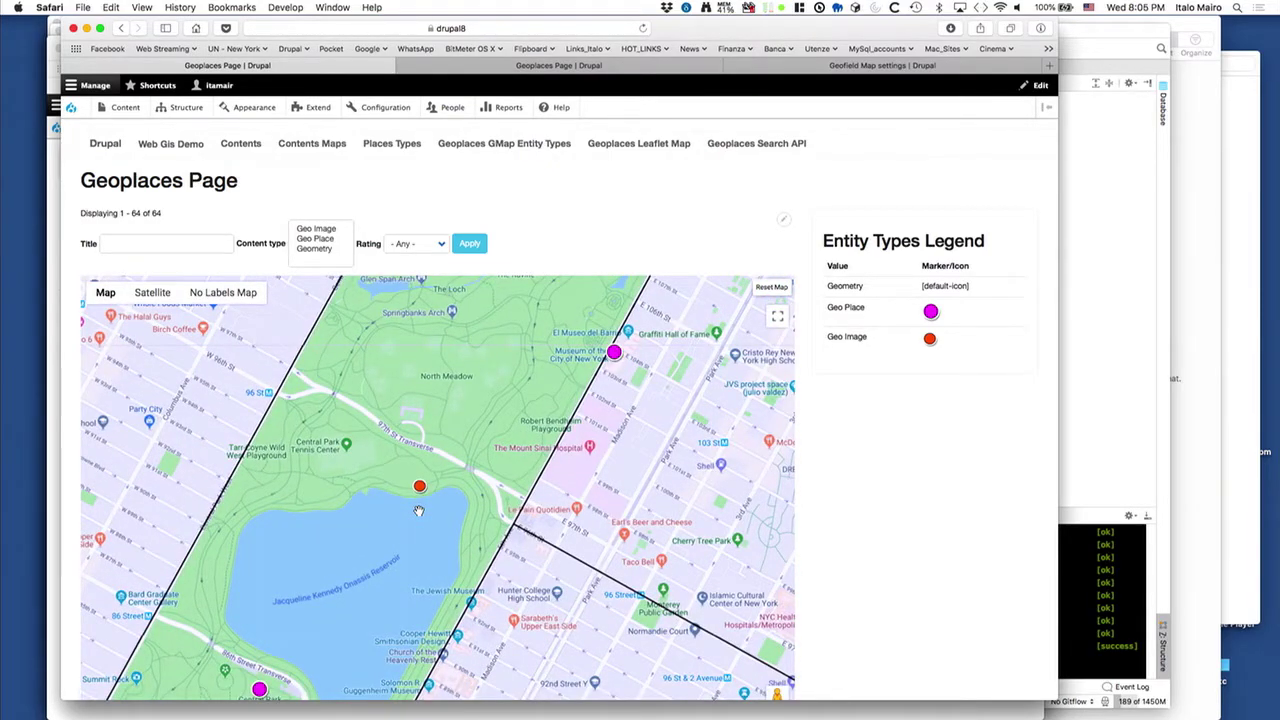
scroll(418, 510, "down", 5)
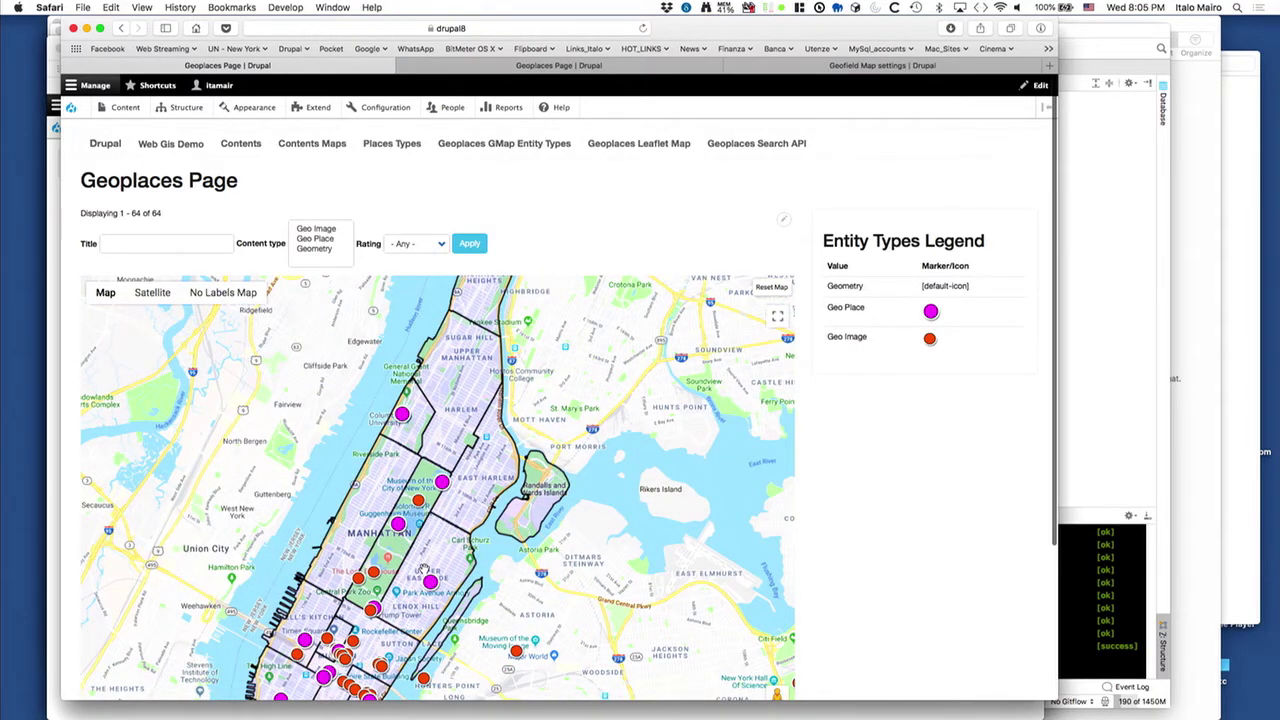
scroll(424, 568, "down", 1)
scroll(423, 565, "down", 3)
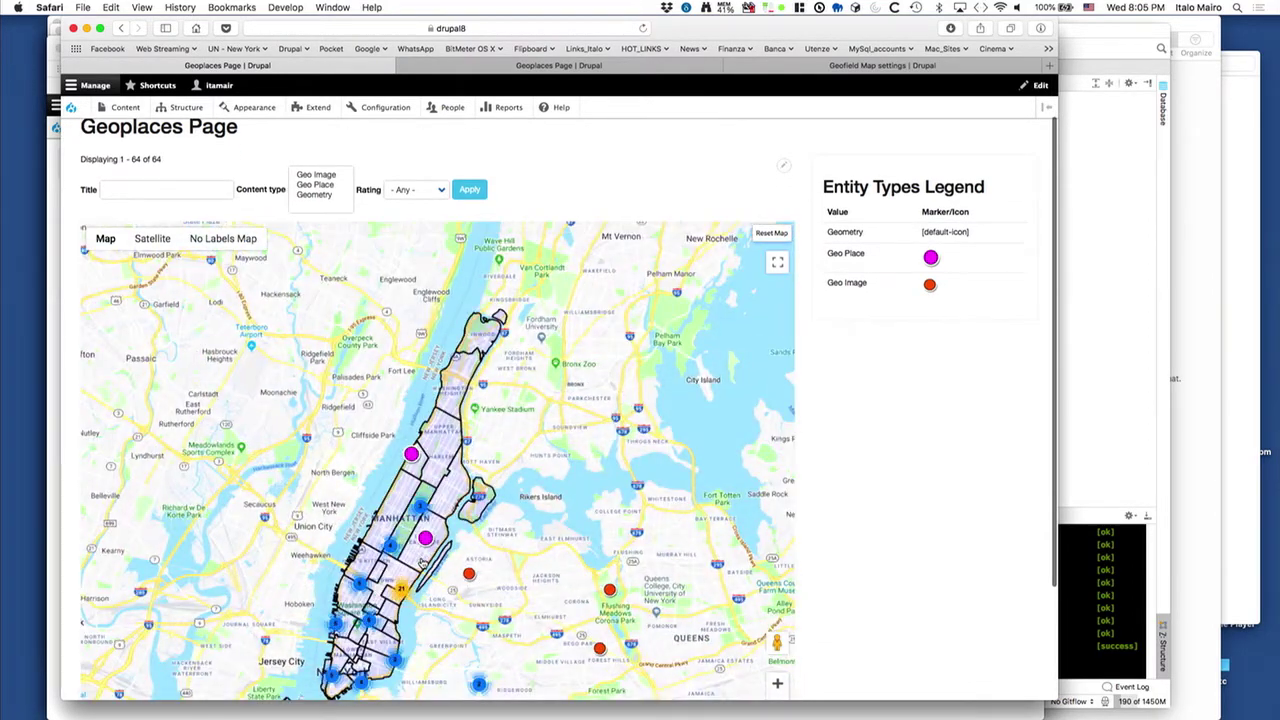
Step: Expand the marker cluster in Brooklyn near Bushwick and examine the Geo Image markers it contains
left_click_drag(477, 684, 466, 497)
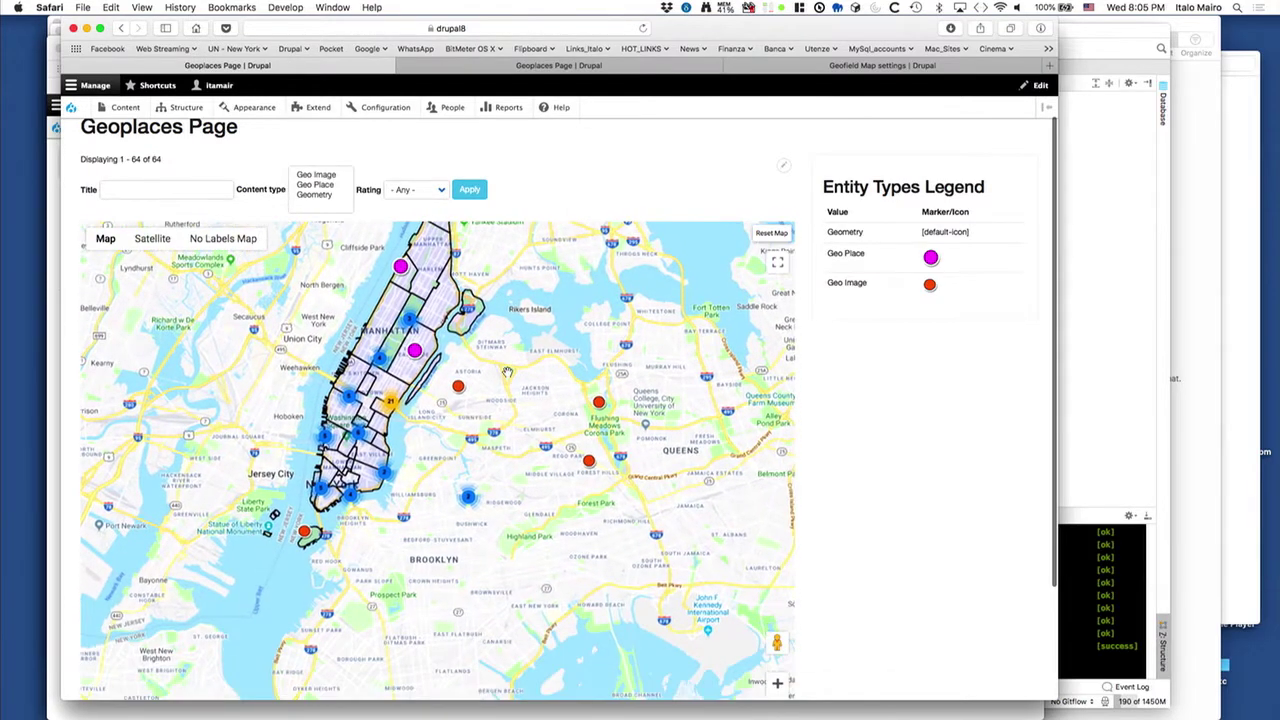
left_click(468, 500)
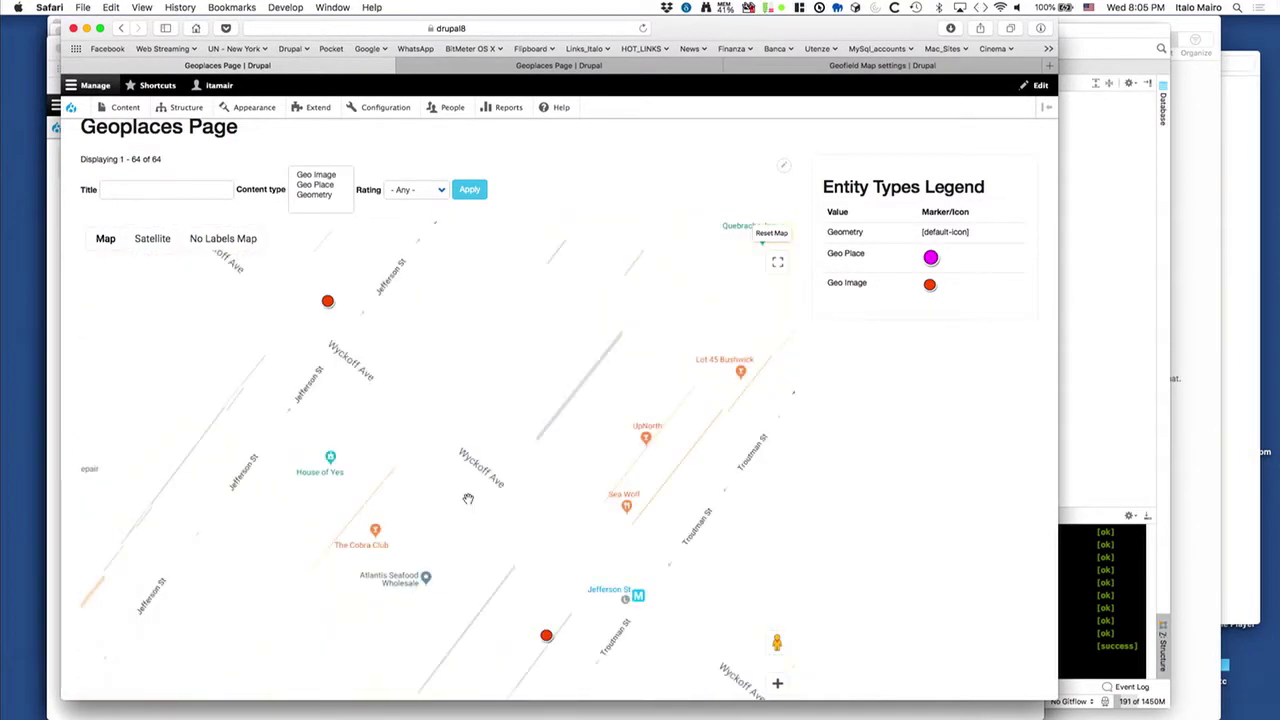
scroll(468, 497, "up", 2)
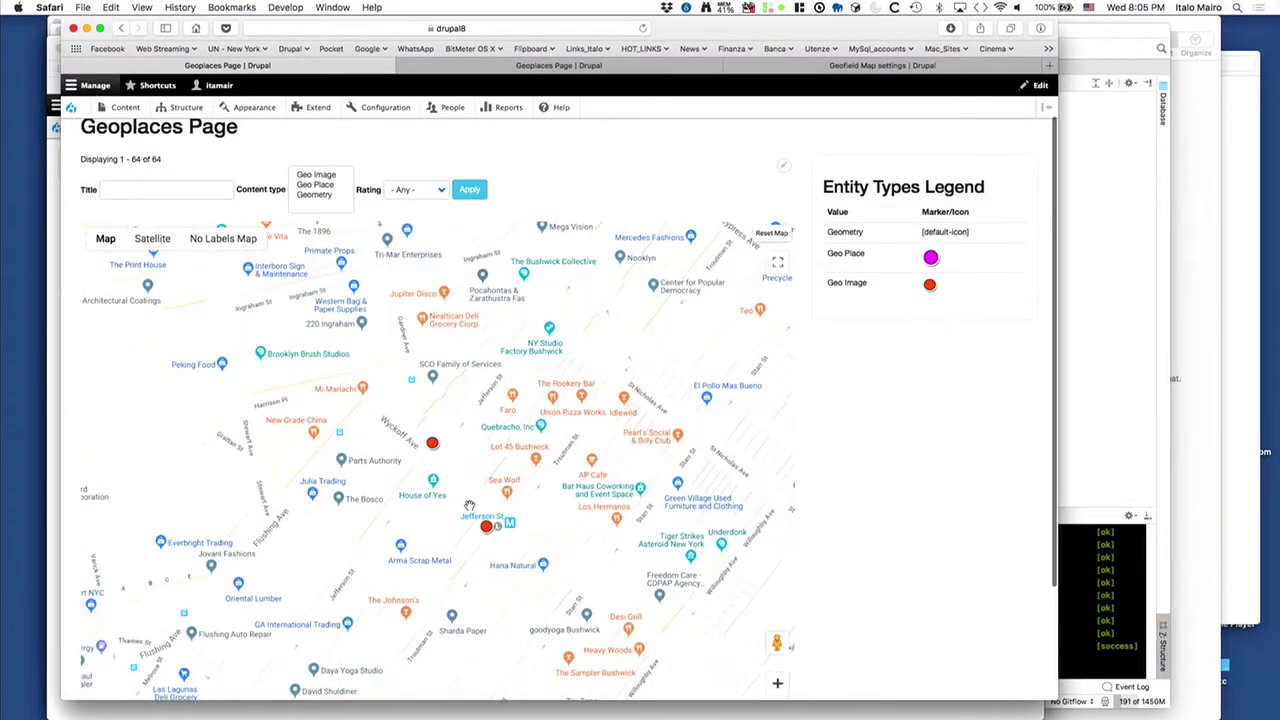
scroll(469, 505, "down", 4)
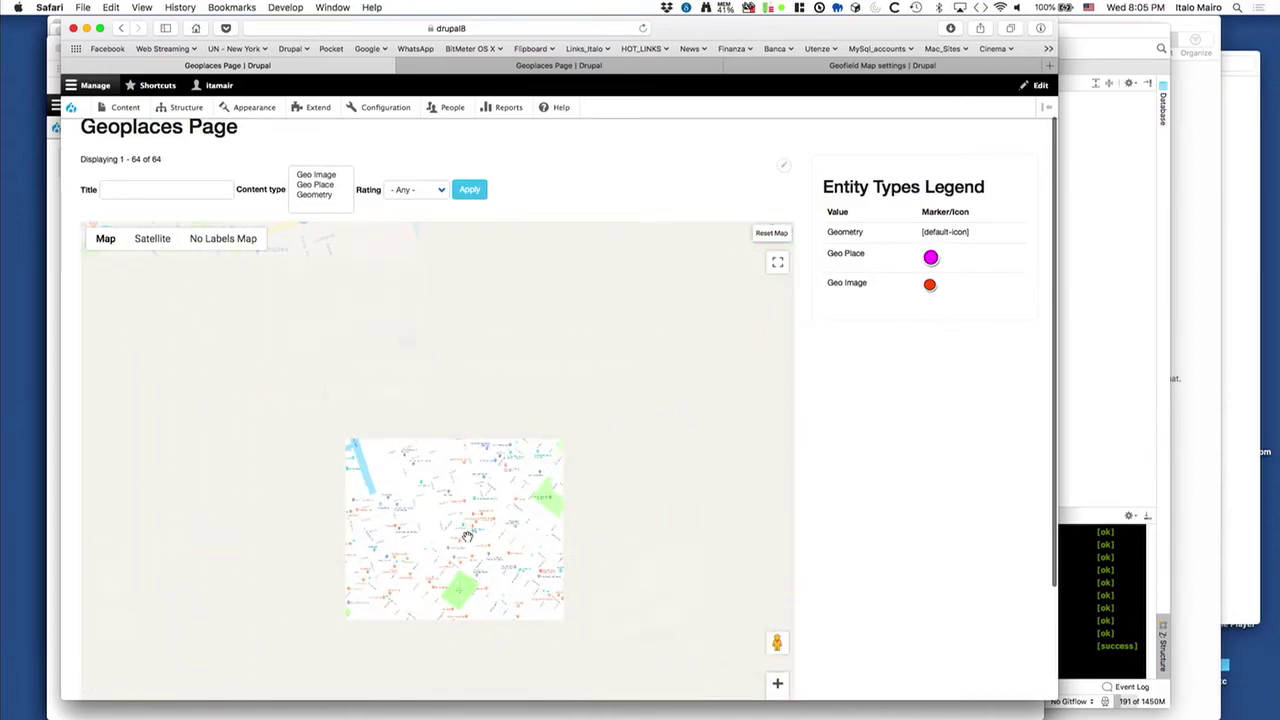
Step: Edit the Geoplaces view from the map page and examine the marker clustering settings in the map's style options
left_click(784, 166)
left_click(770, 183)
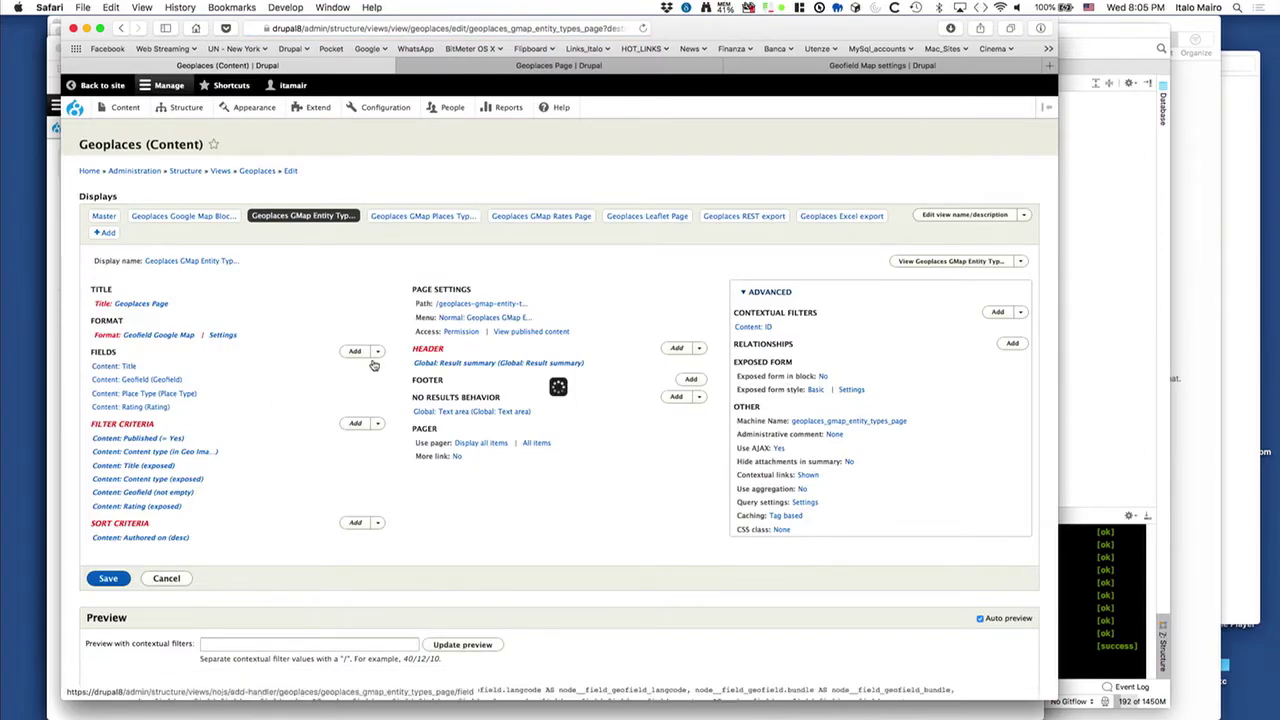
scroll(514, 294, "down", 15)
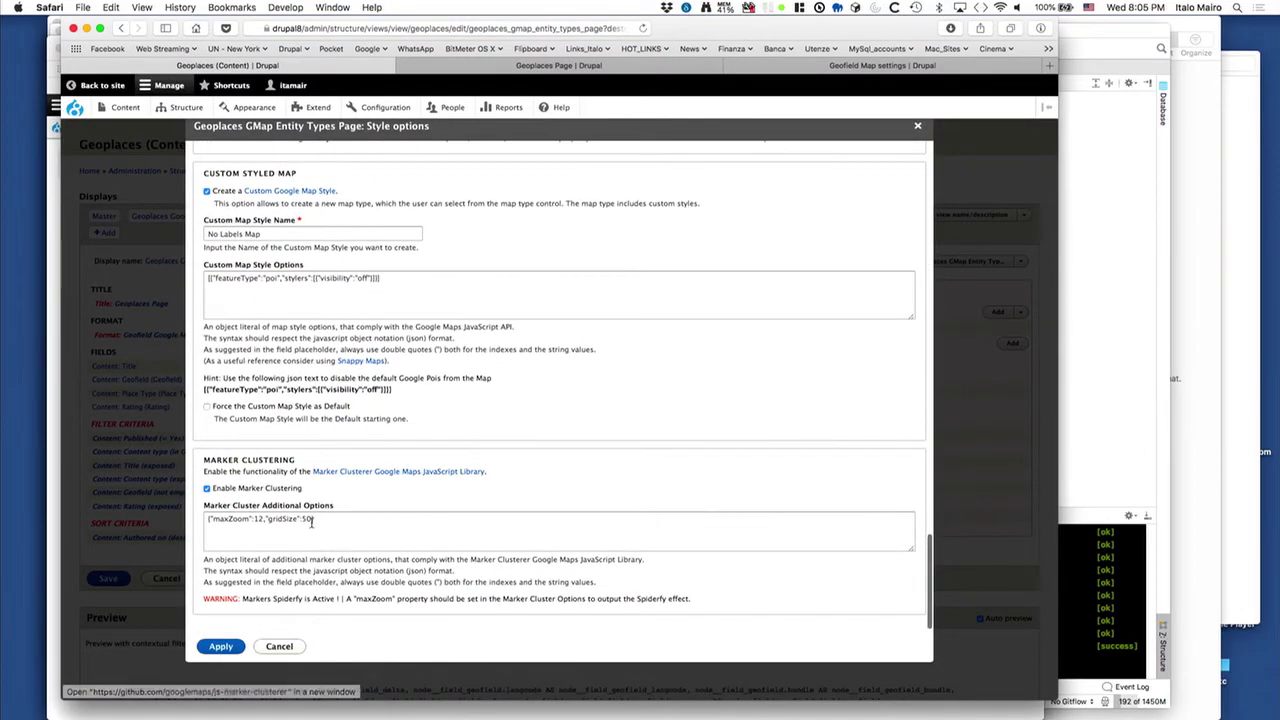
left_click(313, 521)
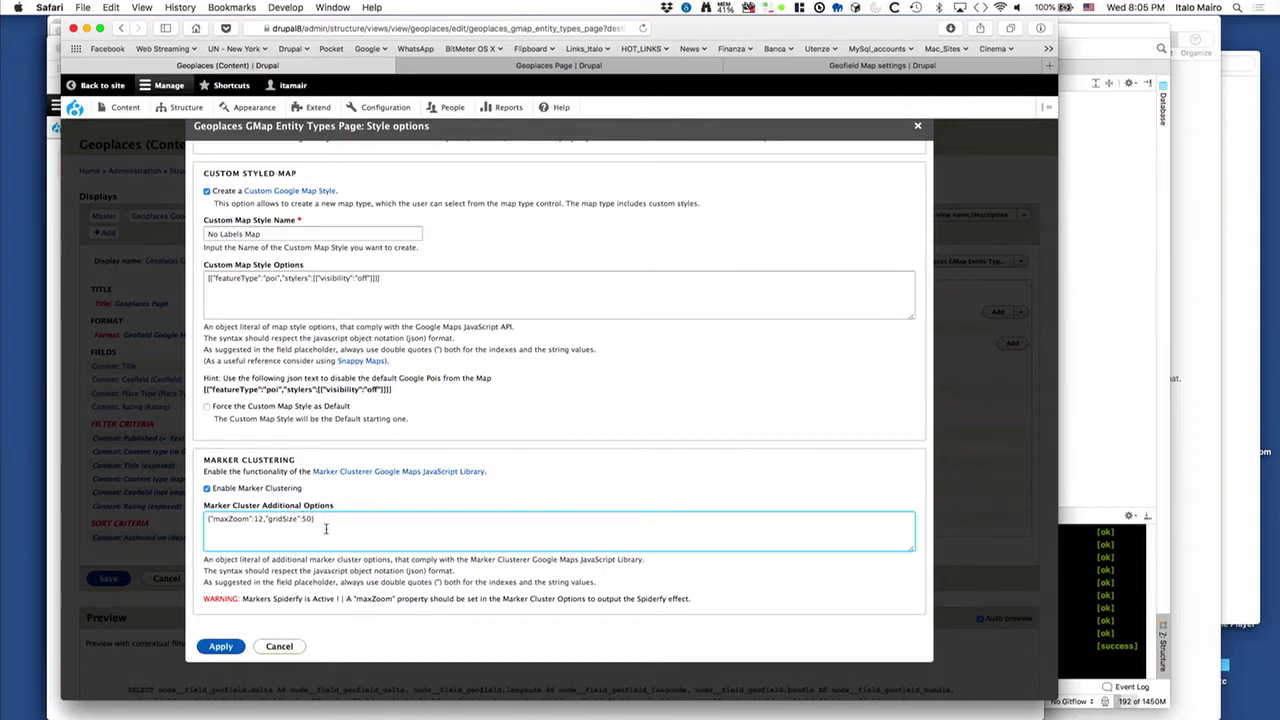
Step: Turn marker clustering off and back on in the style options of the Geoplaces GMap Entity Types page
left_click(208, 490)
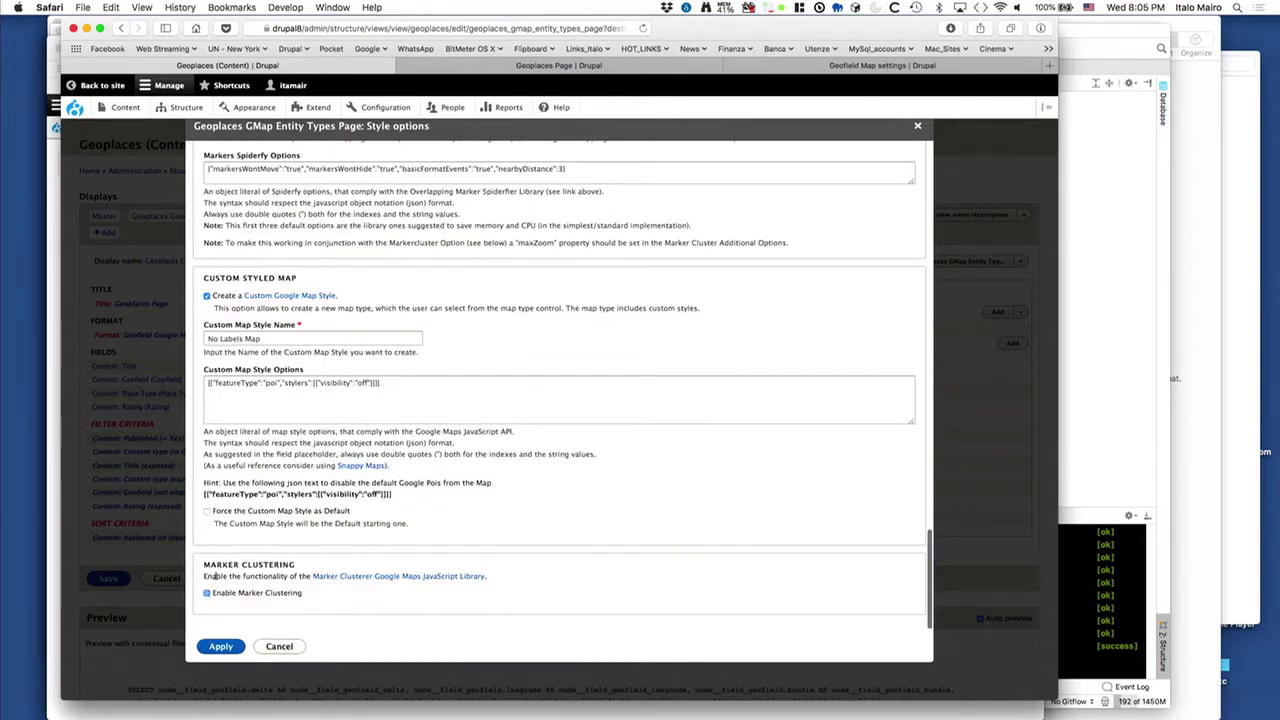
left_click(220, 647)
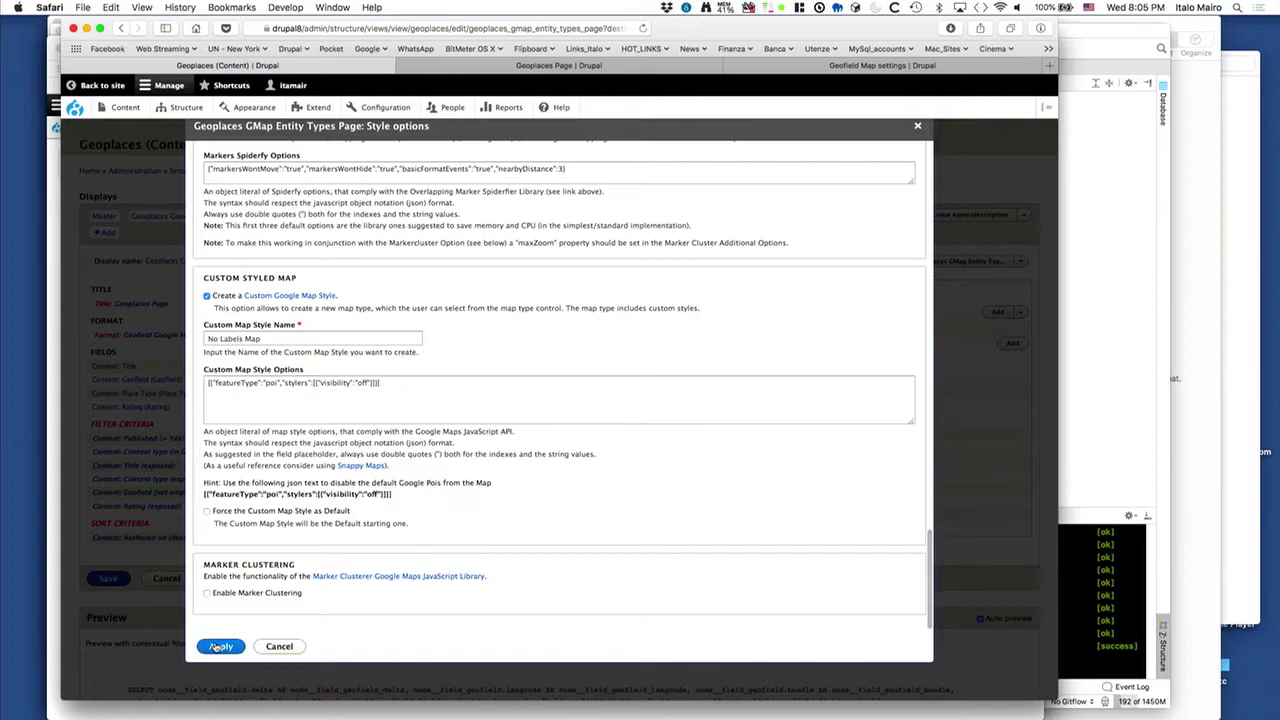
left_click(207, 594)
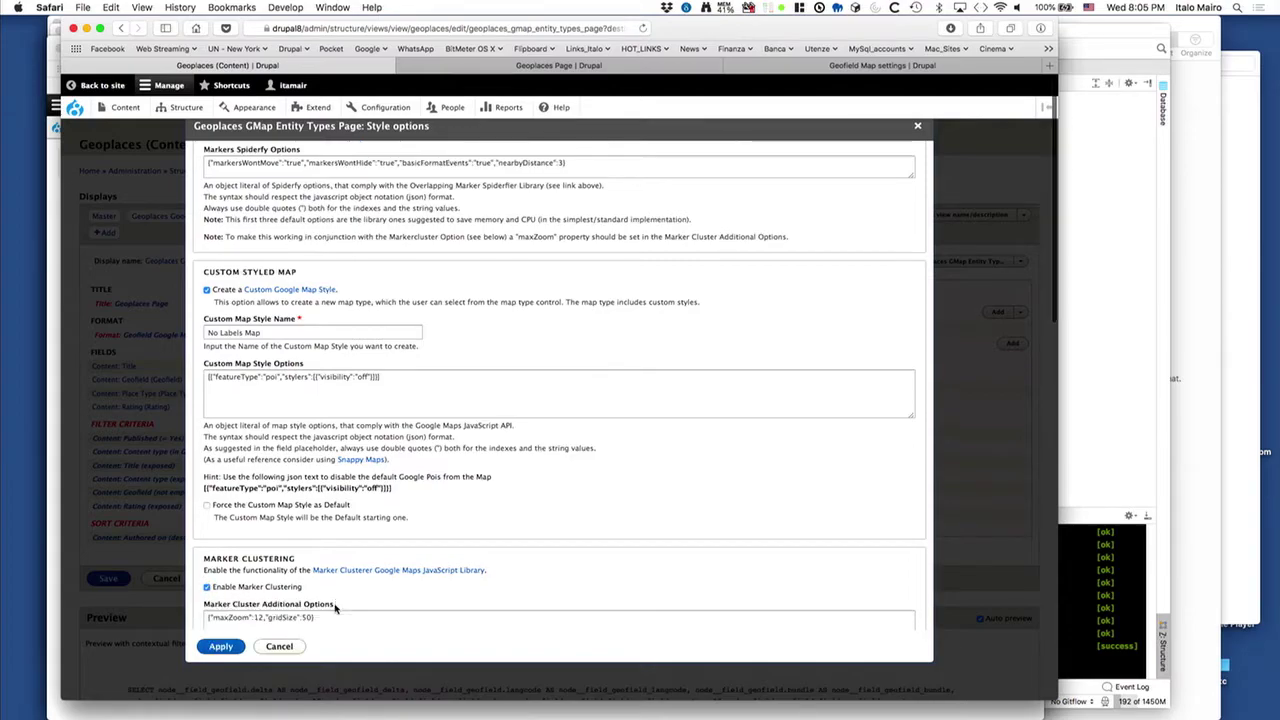
Step: Try to apply the Marker Cluster Additional Options with the closing brace removed, and close the style options
scroll(400, 578, "down", 2)
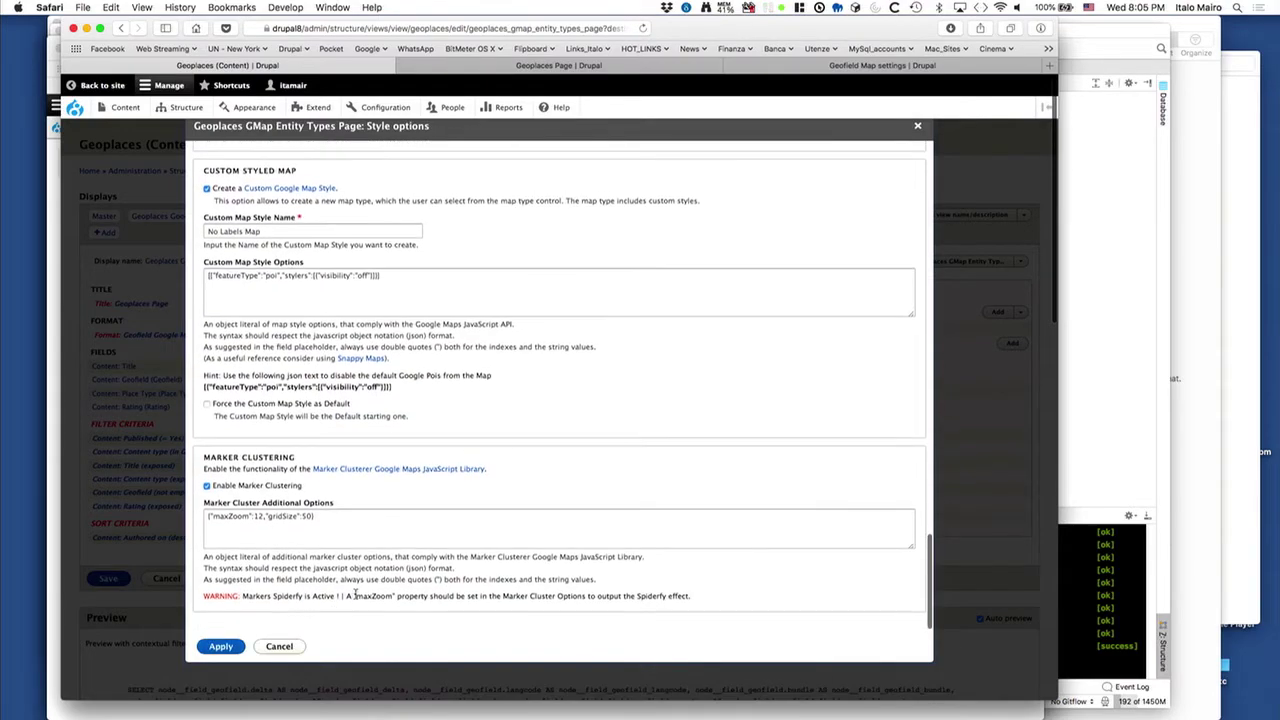
left_click(330, 520)
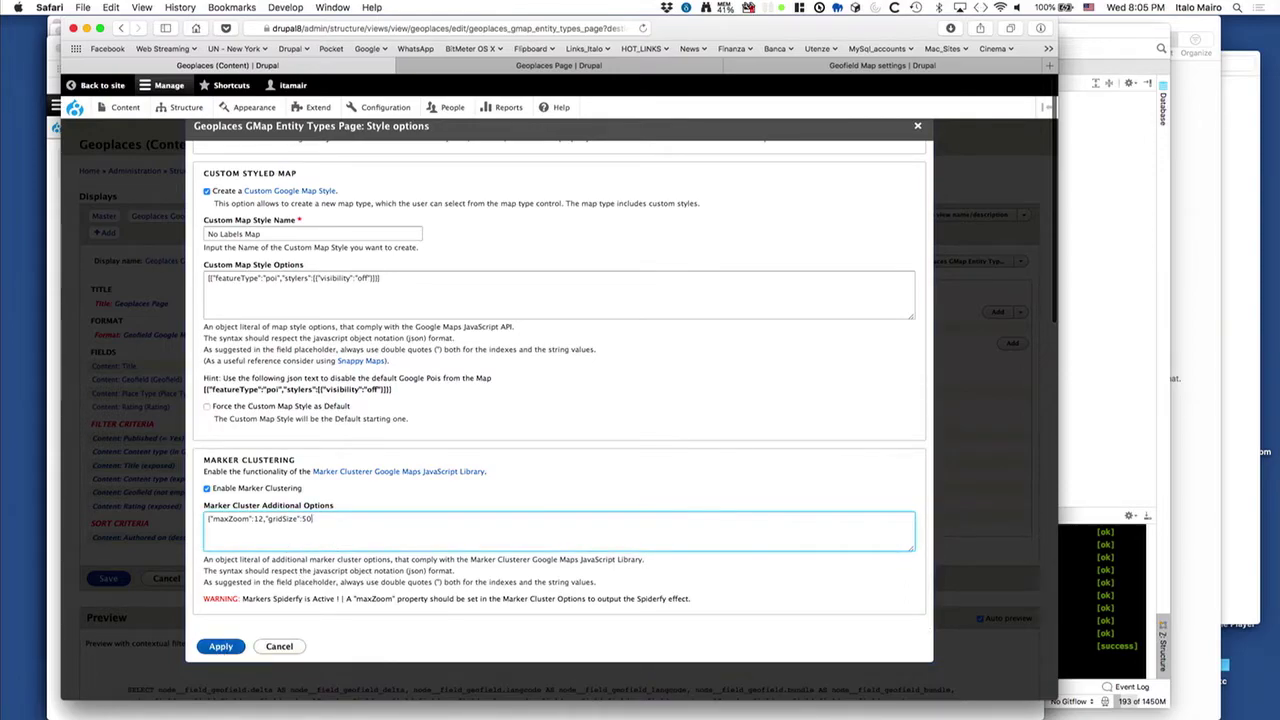
left_click(221, 646)
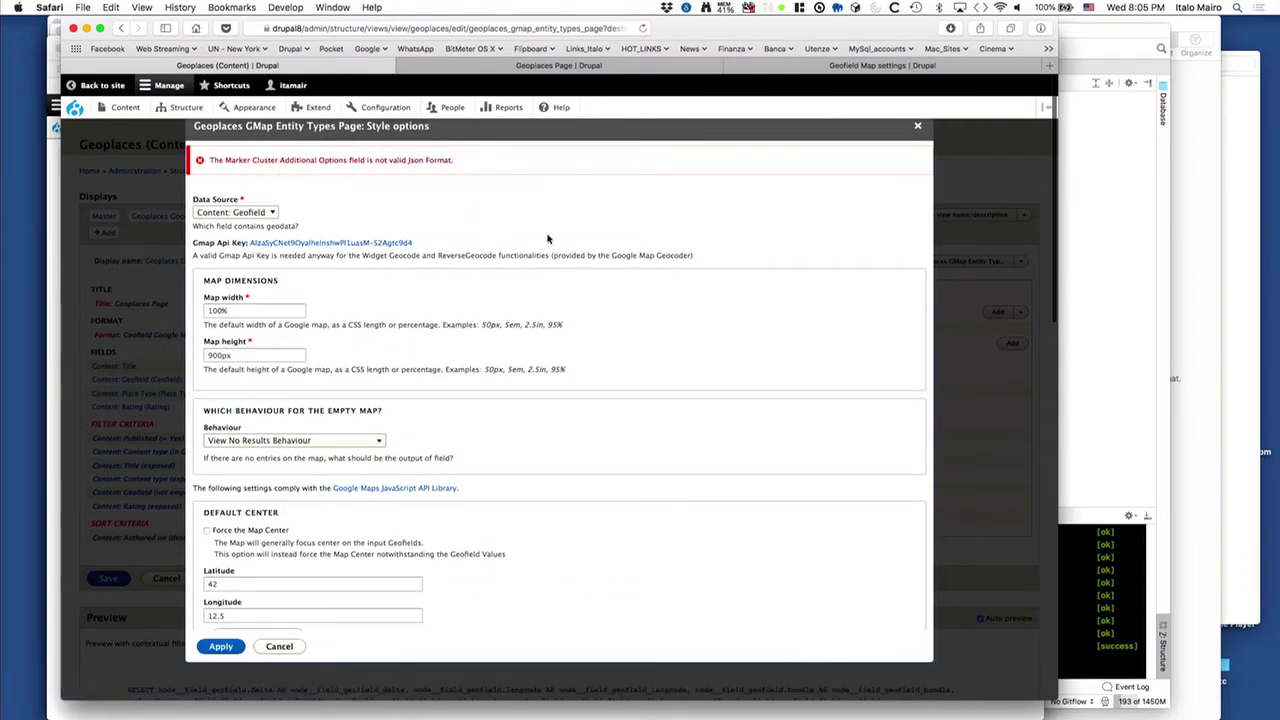
scroll(410, 535, "down", 10)
left_click(279, 646)
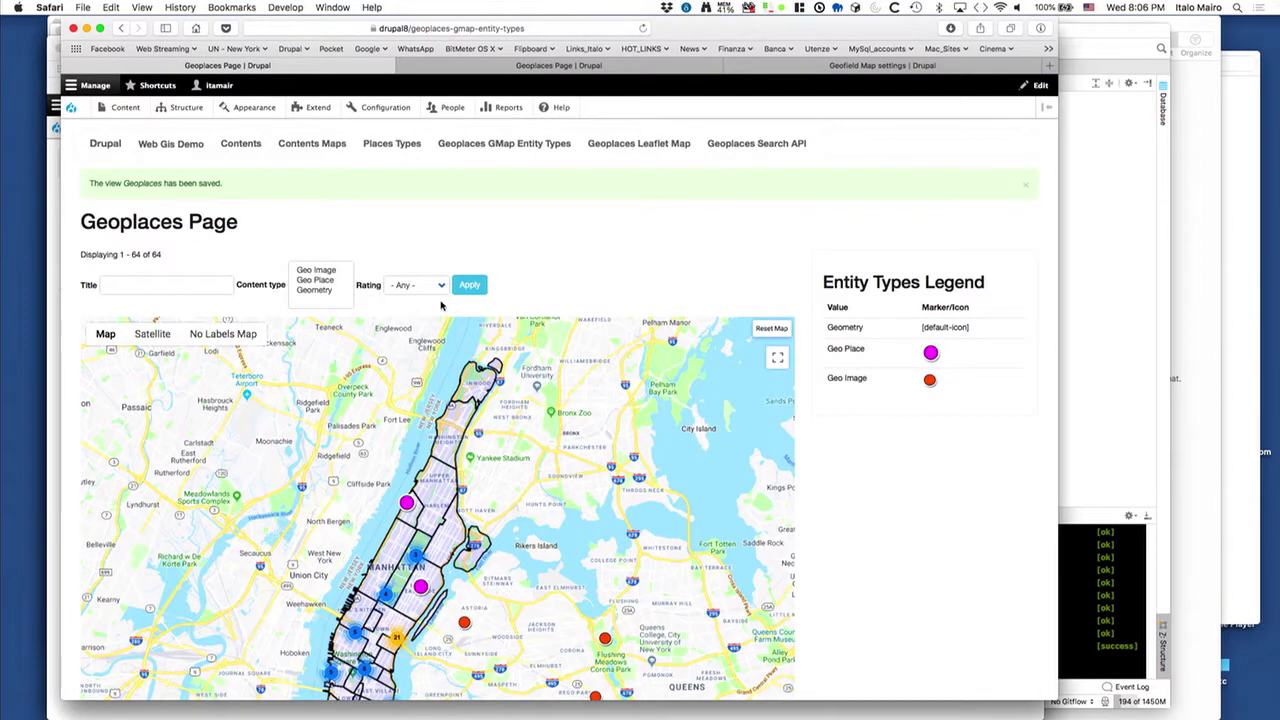
Step: Highlight the Geometry row in the Entity Types Legend, then edit the Geoplaces view and open its Geofield Google Map style options
left_click_drag(988, 333, 826, 331)
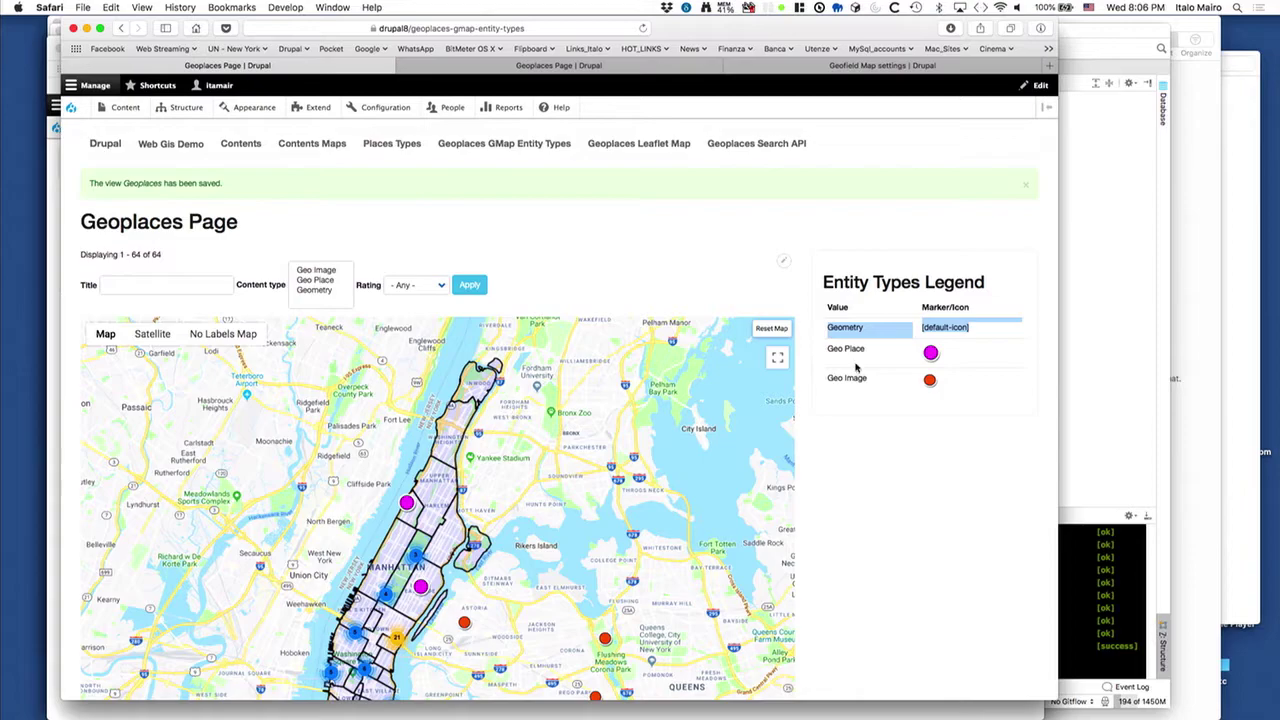
left_click(786, 264)
left_click(769, 279)
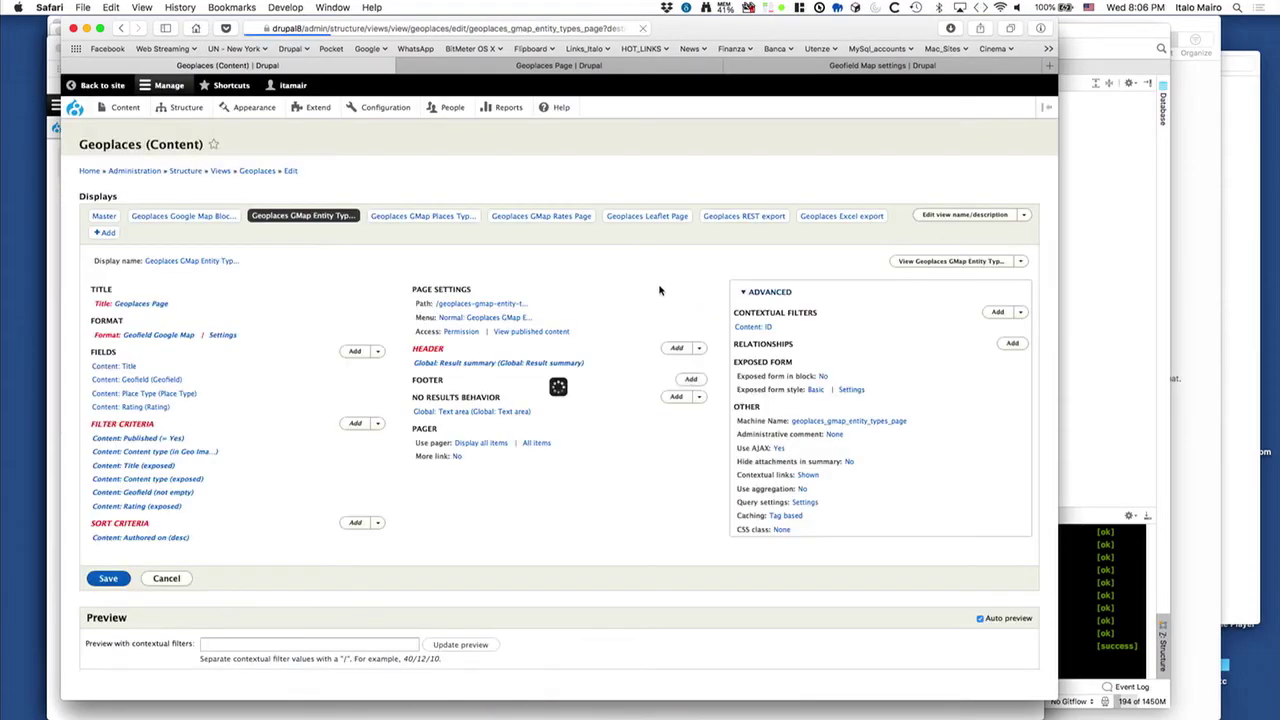
left_click(226, 337)
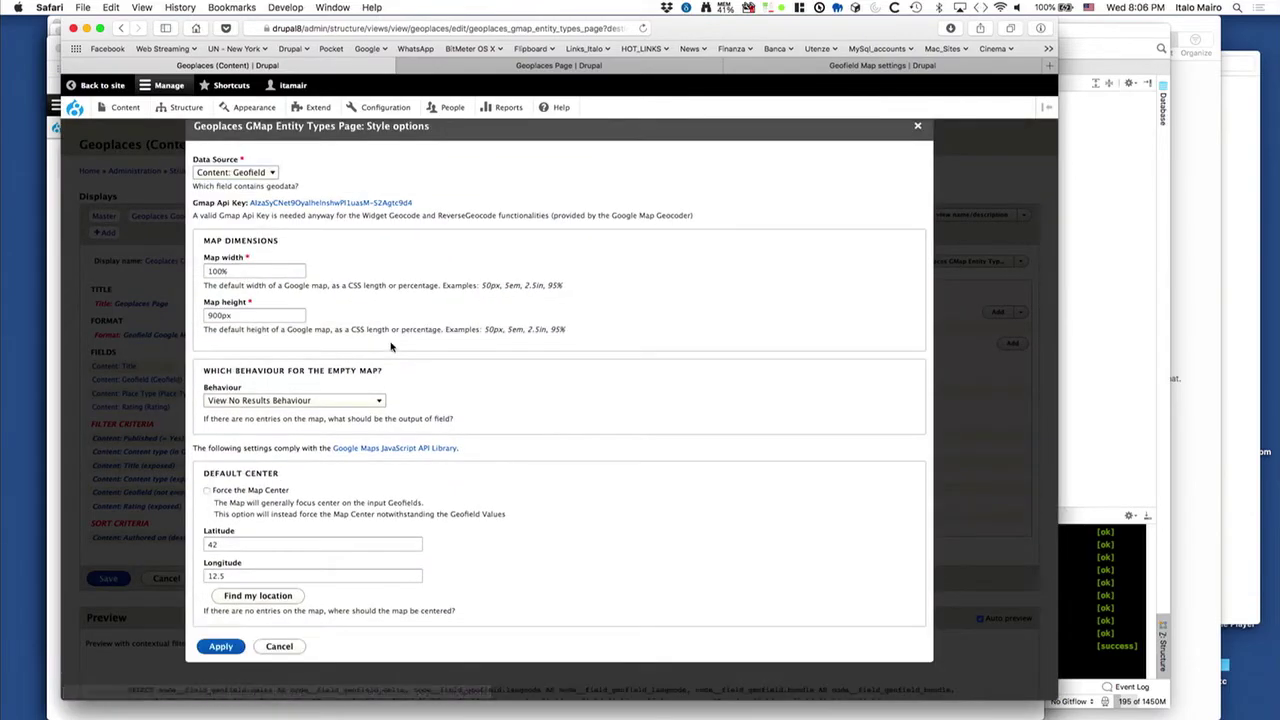
Step: Set strokeColor to "red" and strokeWeight to 4 in the Map Geometries Options
scroll(542, 424, "down", 5)
scroll(542, 424, "down", 20)
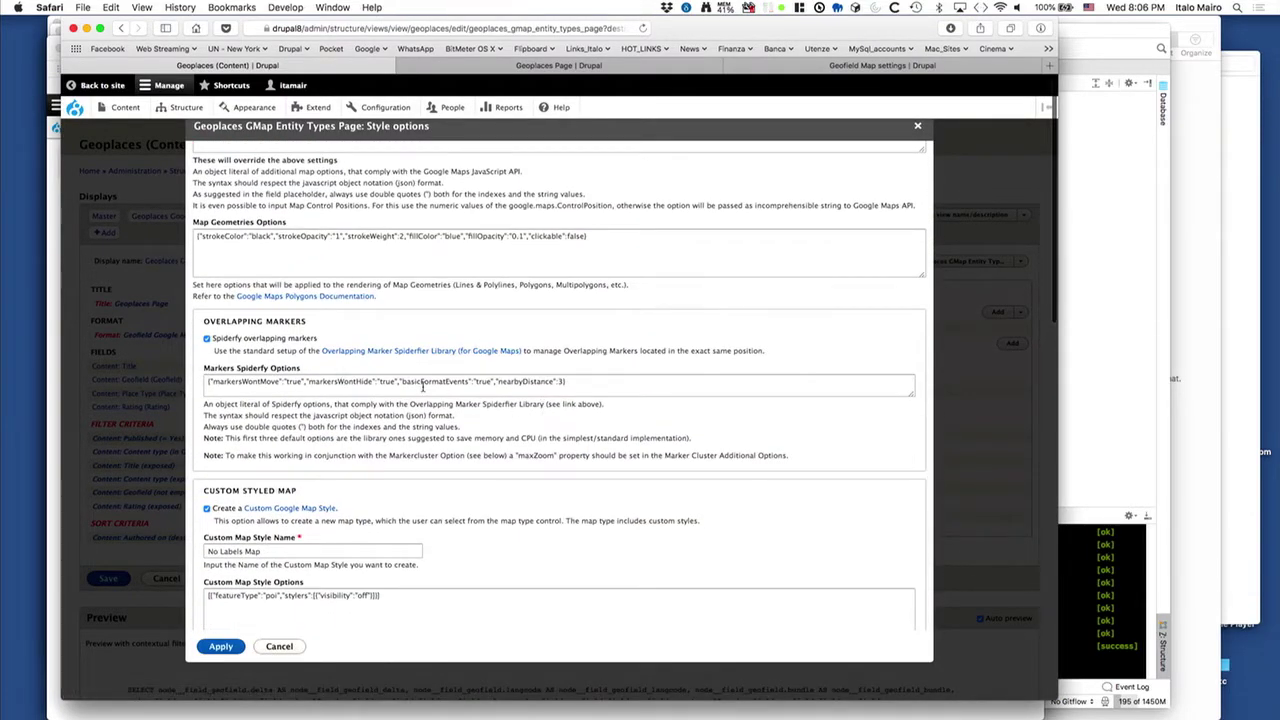
scroll(423, 386, "down", 5)
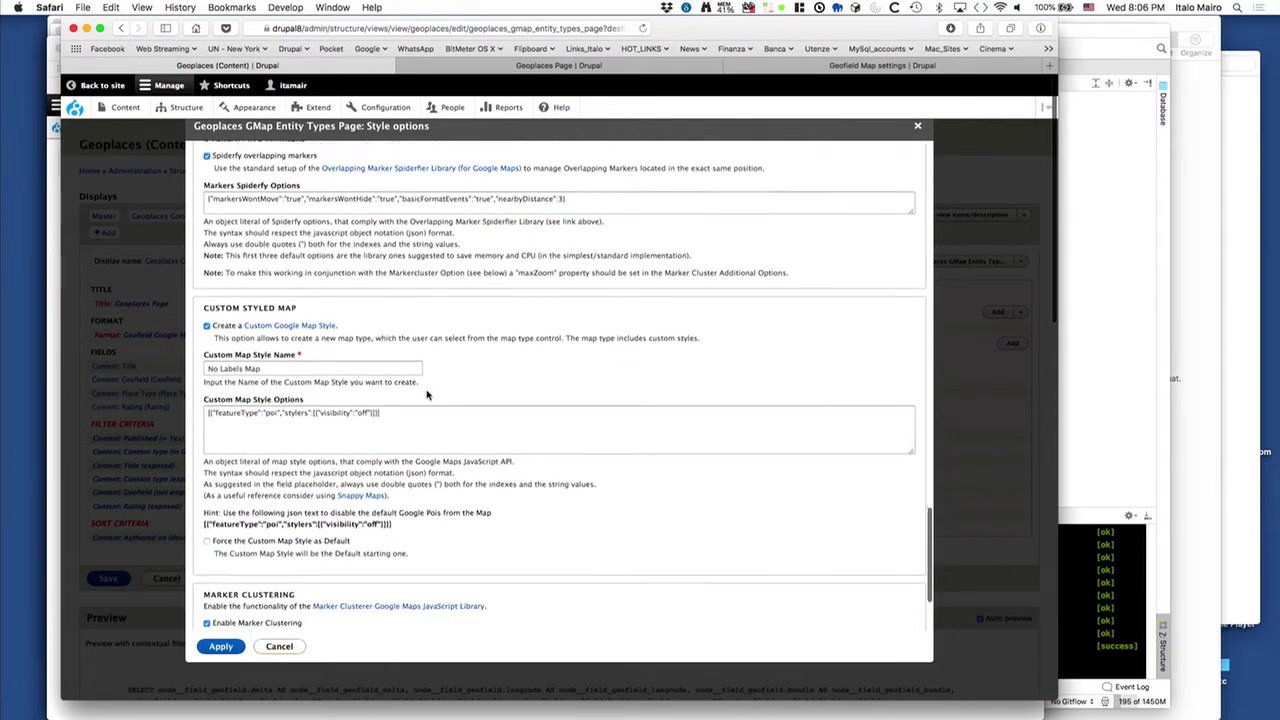
scroll(426, 395, "down", 5)
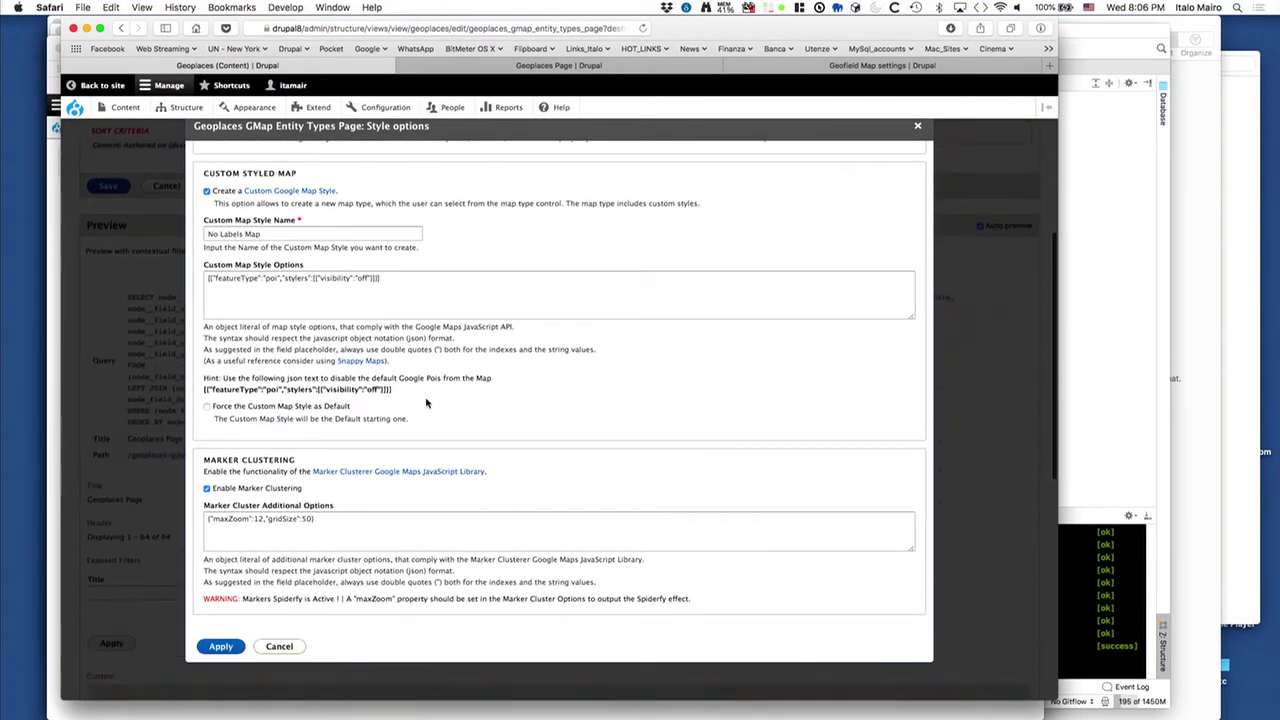
scroll(635, 391, "up", 10)
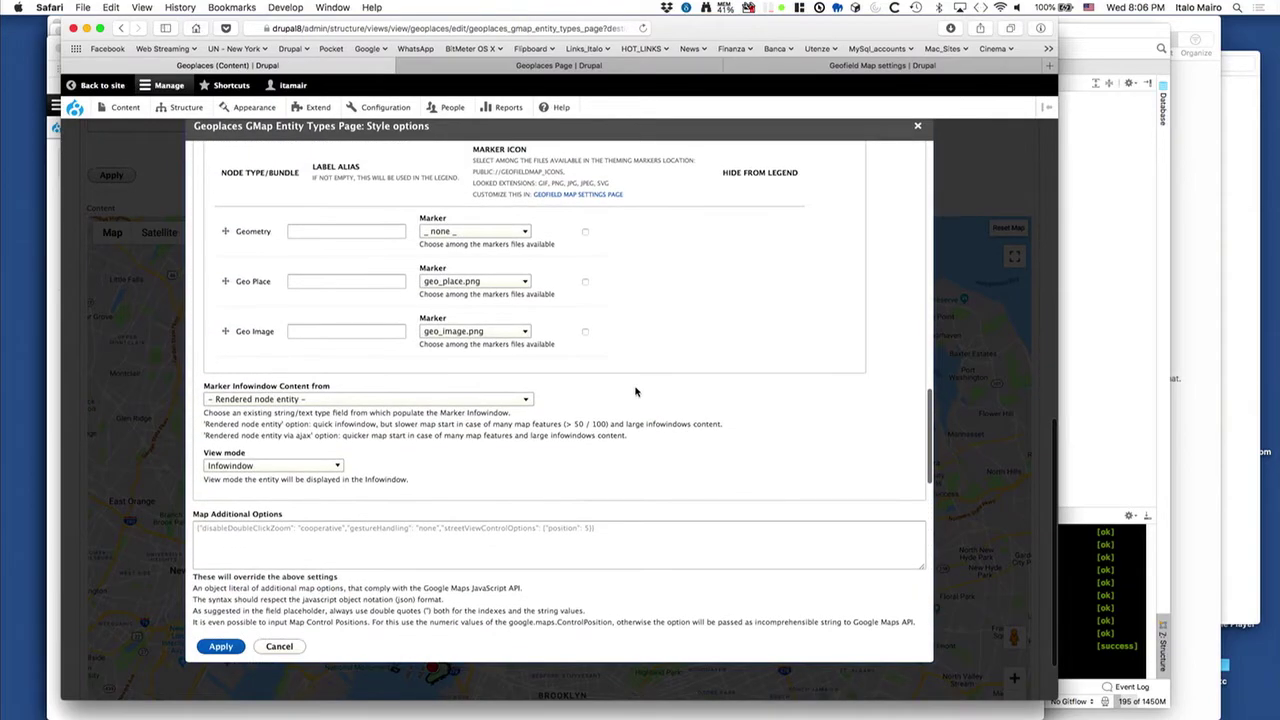
scroll(635, 391, "down", 10)
left_click(272, 258)
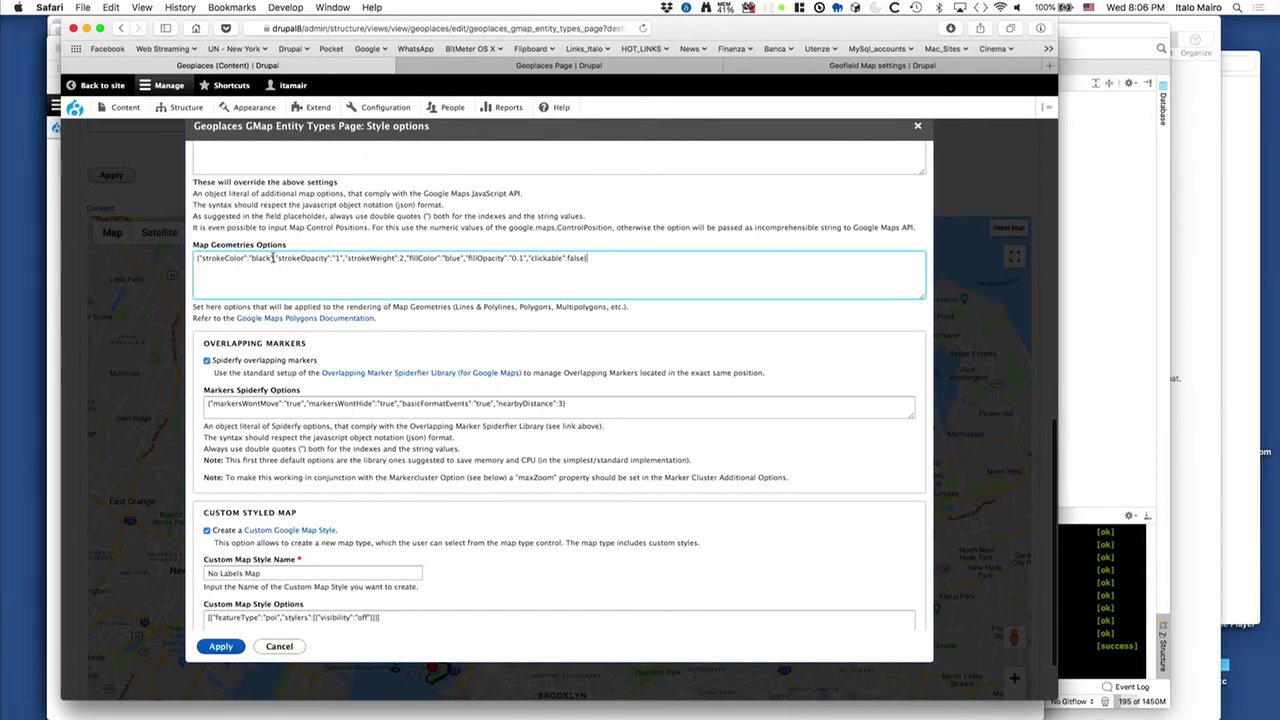
type("k")
key("BackSpace")
key("BackSpace")
key("BackSpace")
key("BackSpace")
key("BackSpace")
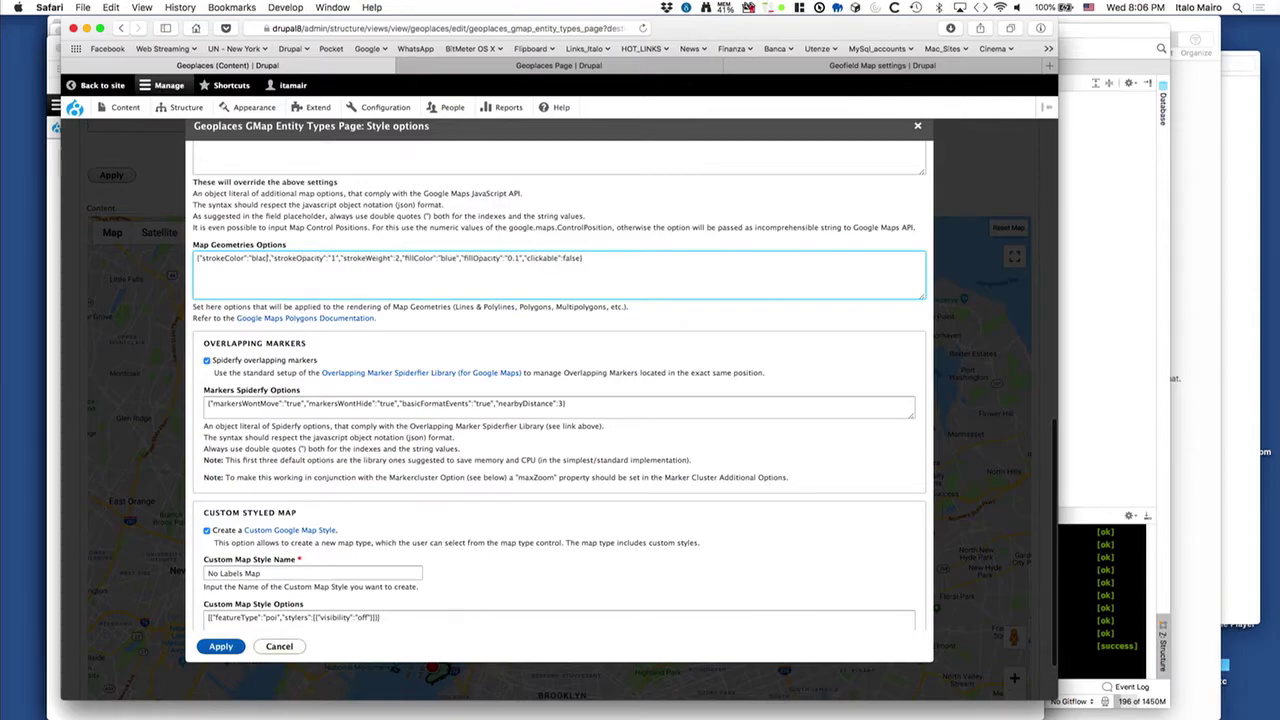
type("red")
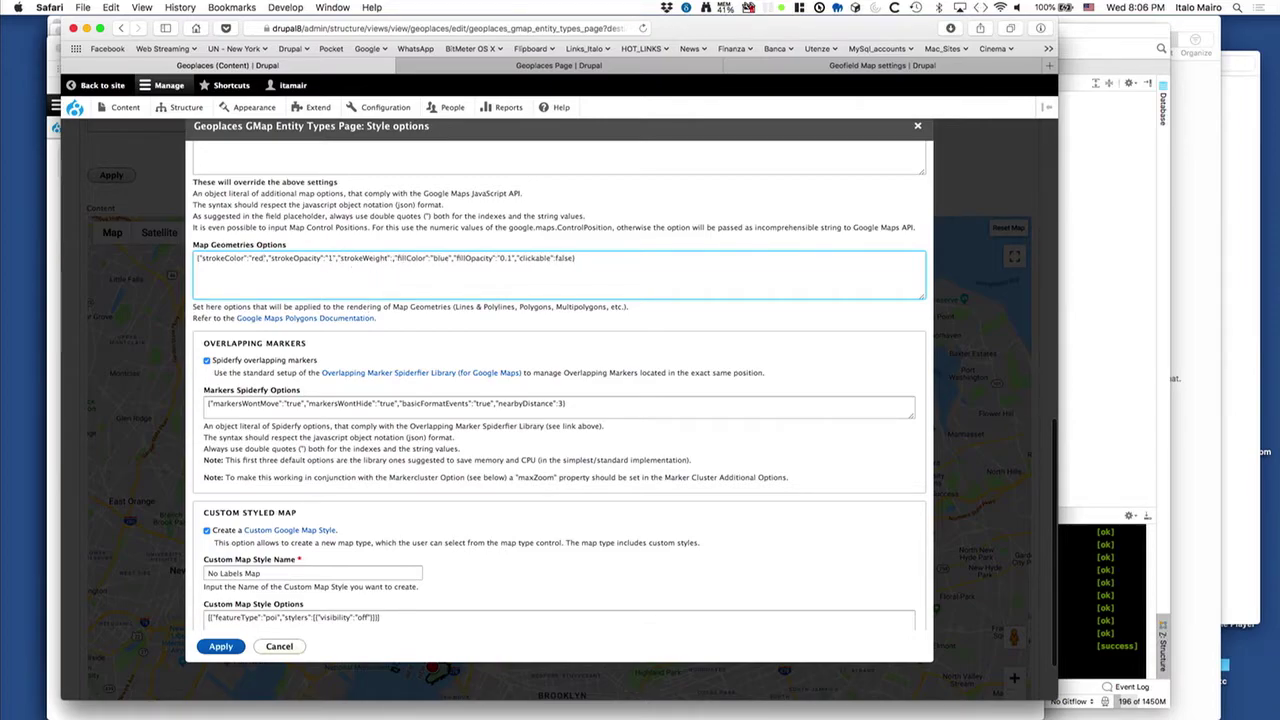
type("4")
Step: Hide the Geometry type from the legend in the map theming options and apply the style options
scroll(602, 277, "up", 15)
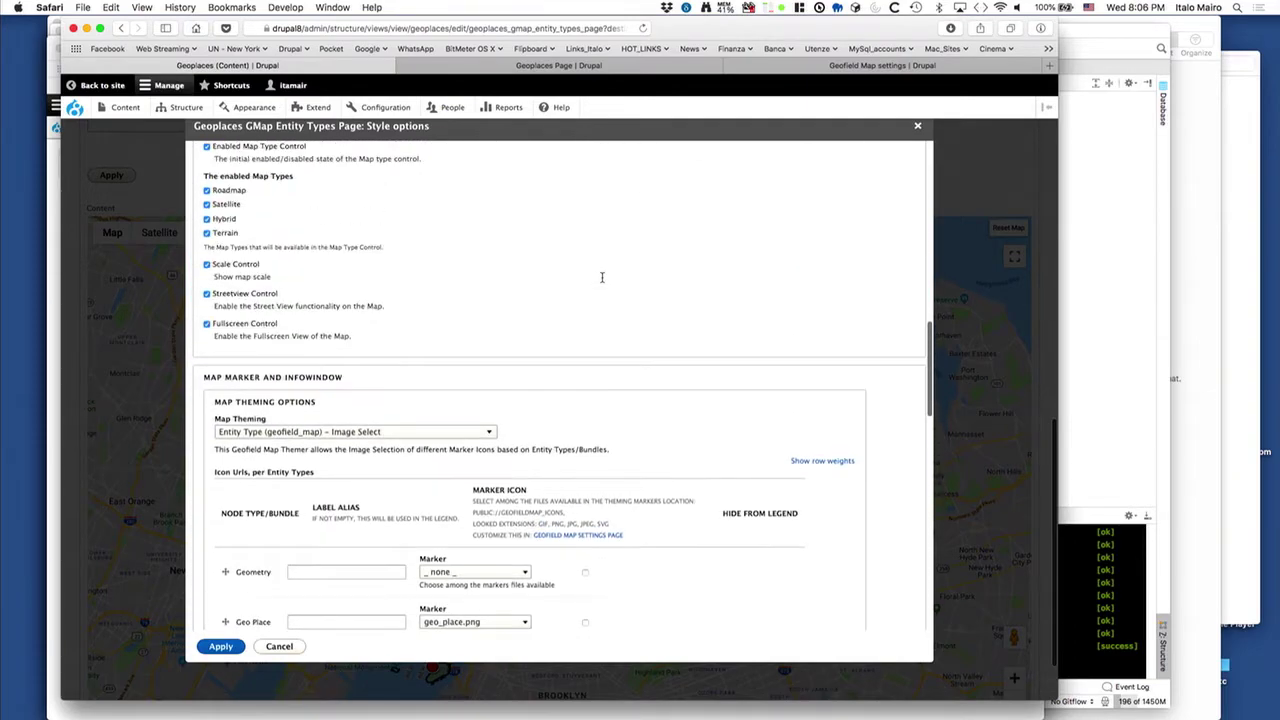
scroll(602, 281, "down", 6)
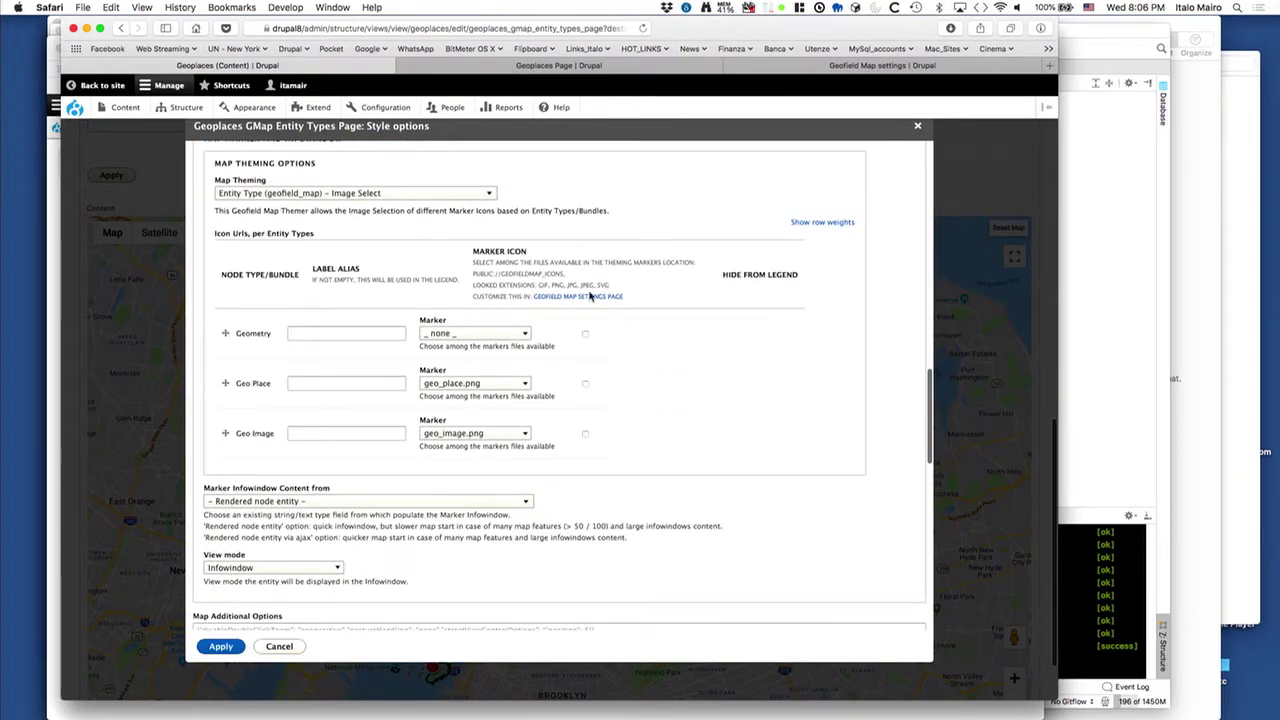
left_click(586, 334)
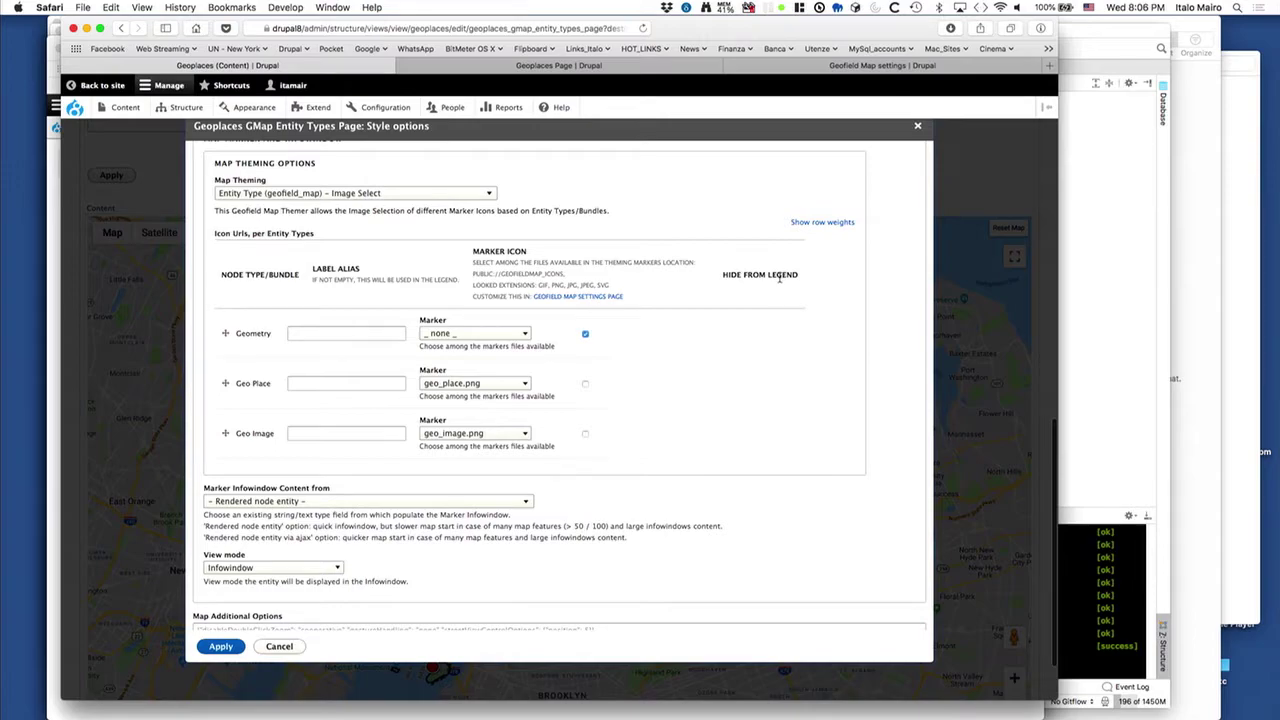
scroll(274, 352, "down", 10)
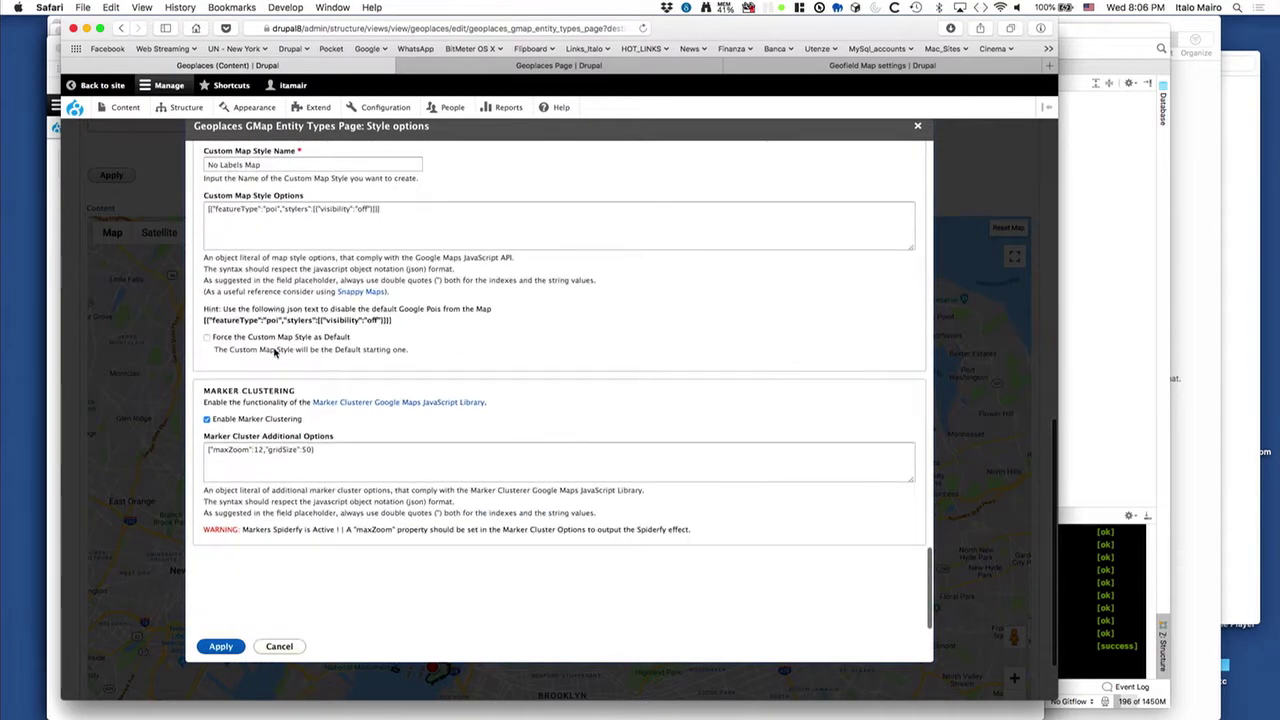
left_click(219, 647)
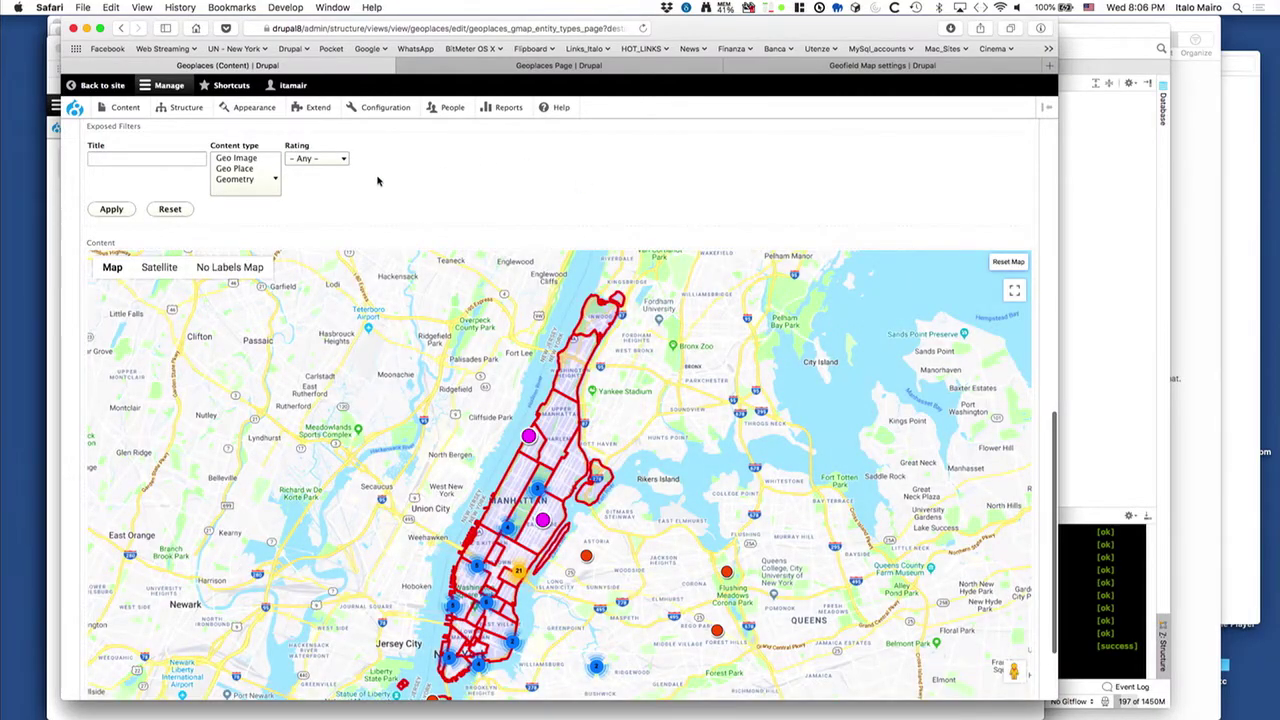
Step: Examine the restyled geometries in the map preview and save the Geoplaces view
scroll(378, 180, "down", 3)
scroll(378, 180, "up", 5)
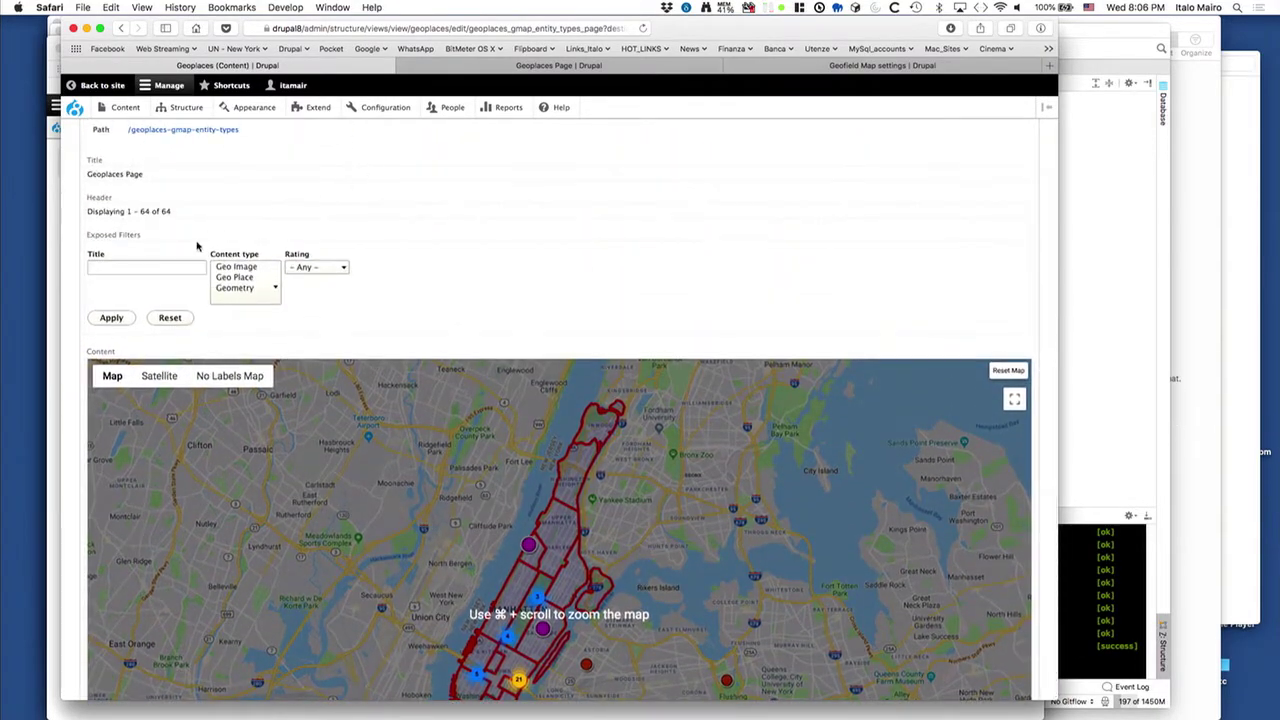
scroll(110, 333, "up", 10)
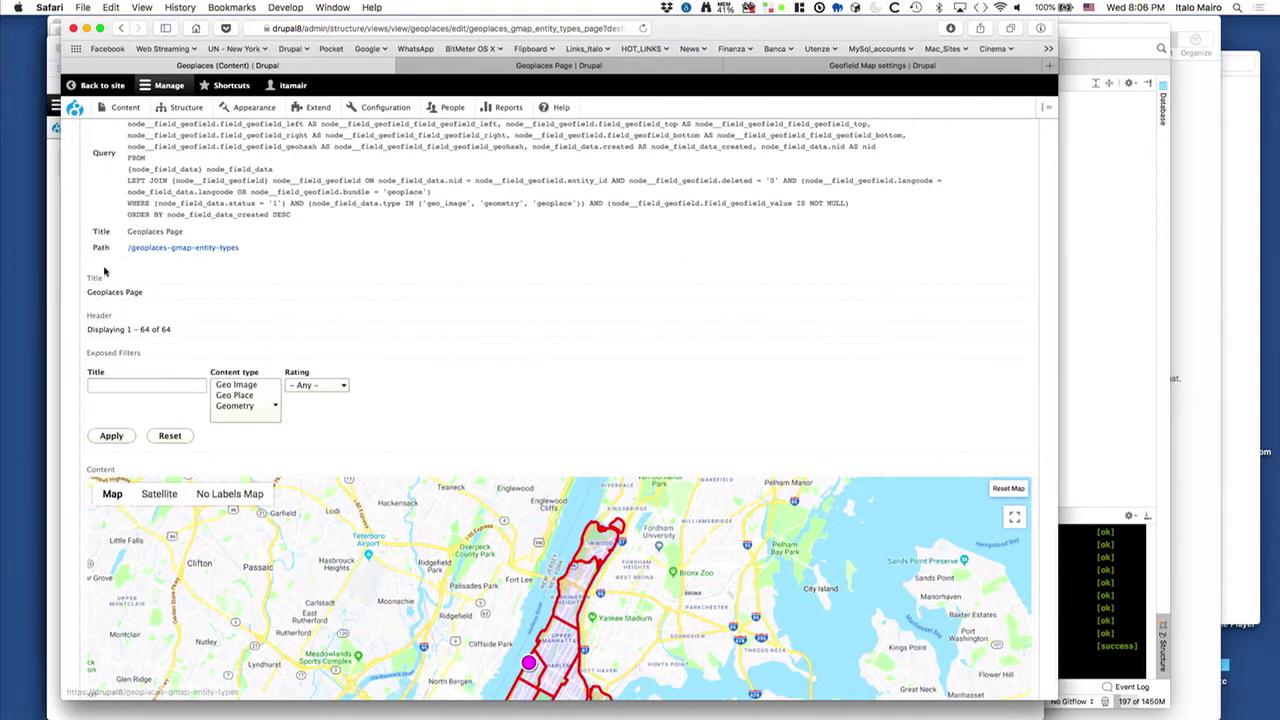
scroll(165, 293, "up", 4)
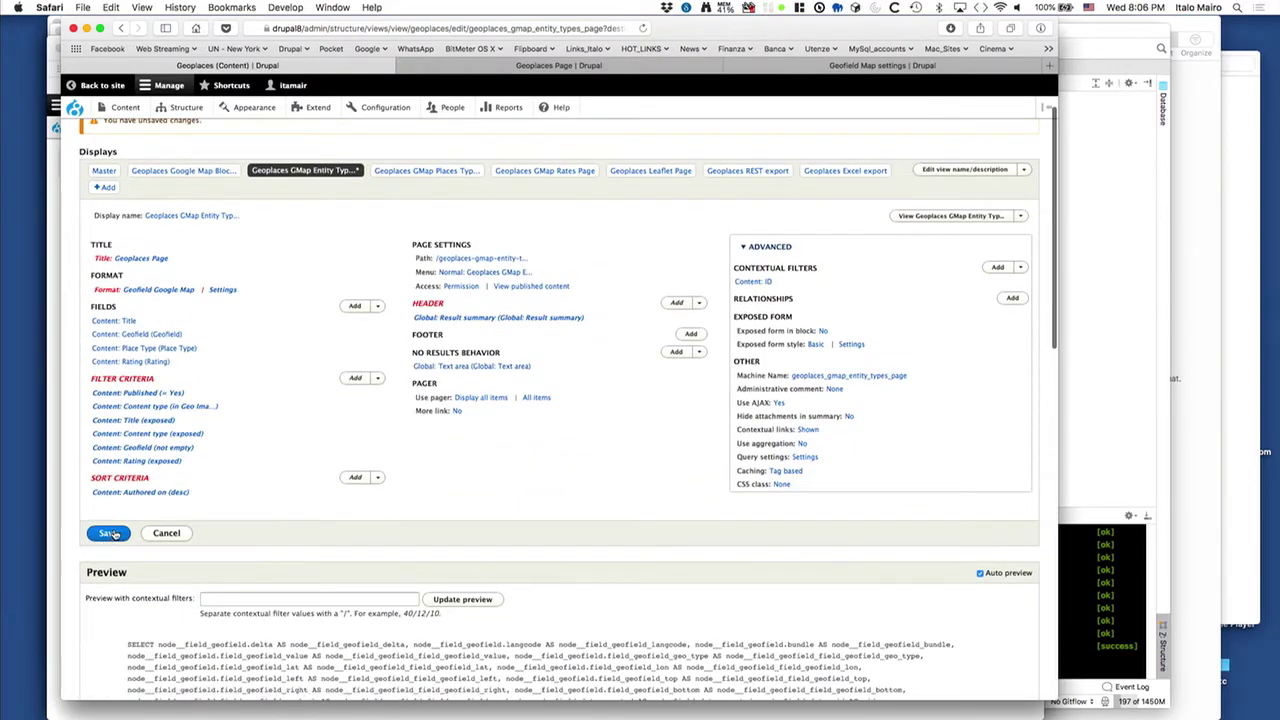
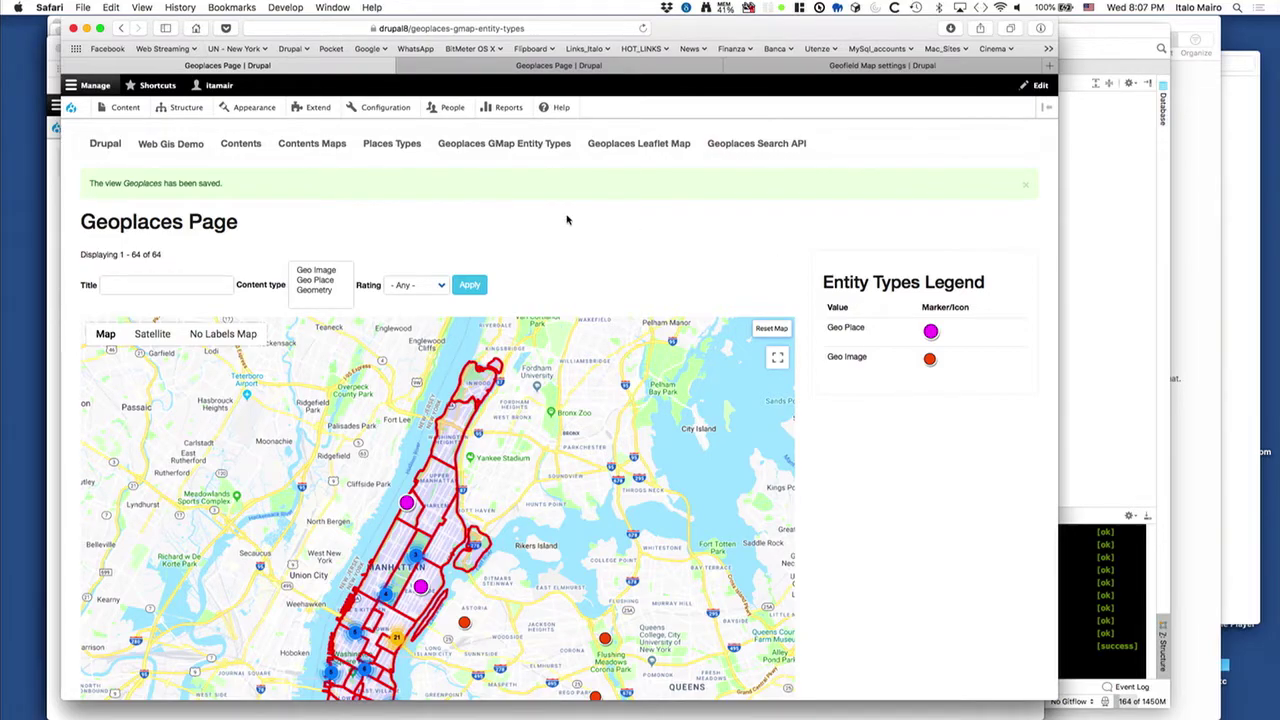
Step: Edit the Geoplaces view, enable the Geoplaces GMap Places Types and GMap Rates page displays, and save it
mouse_move(368, 108)
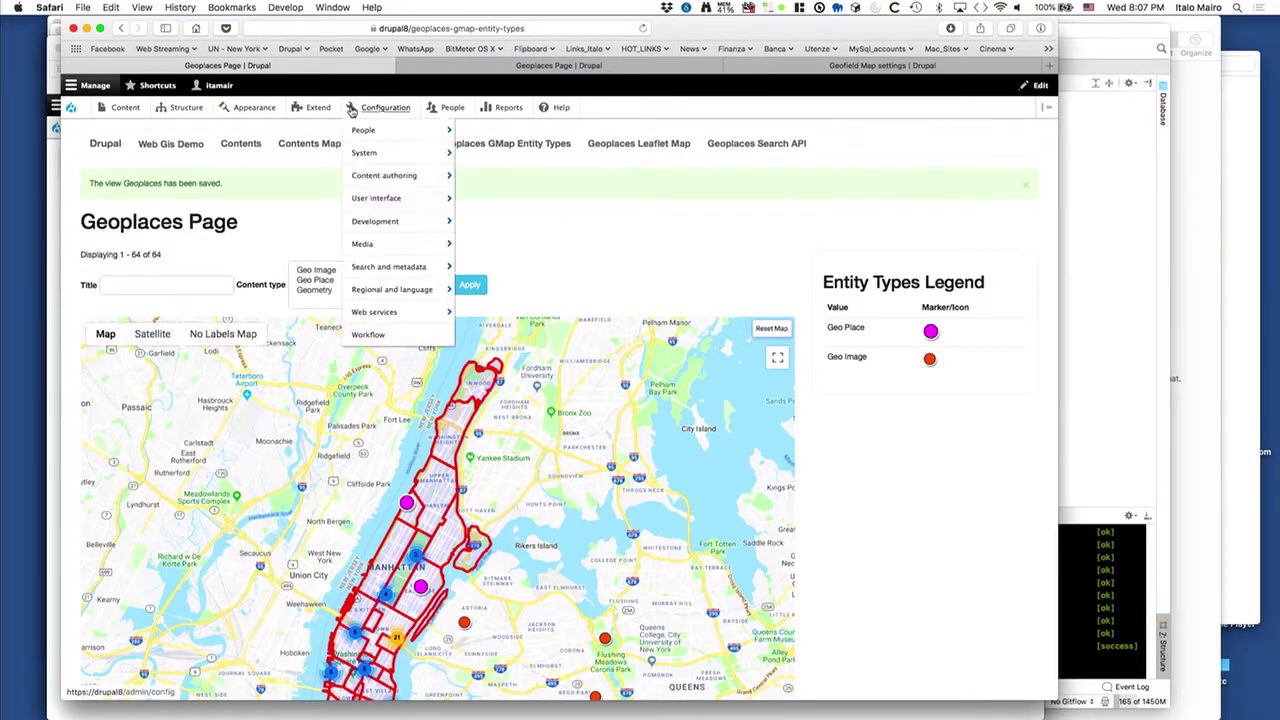
left_click(783, 261)
left_click(771, 278)
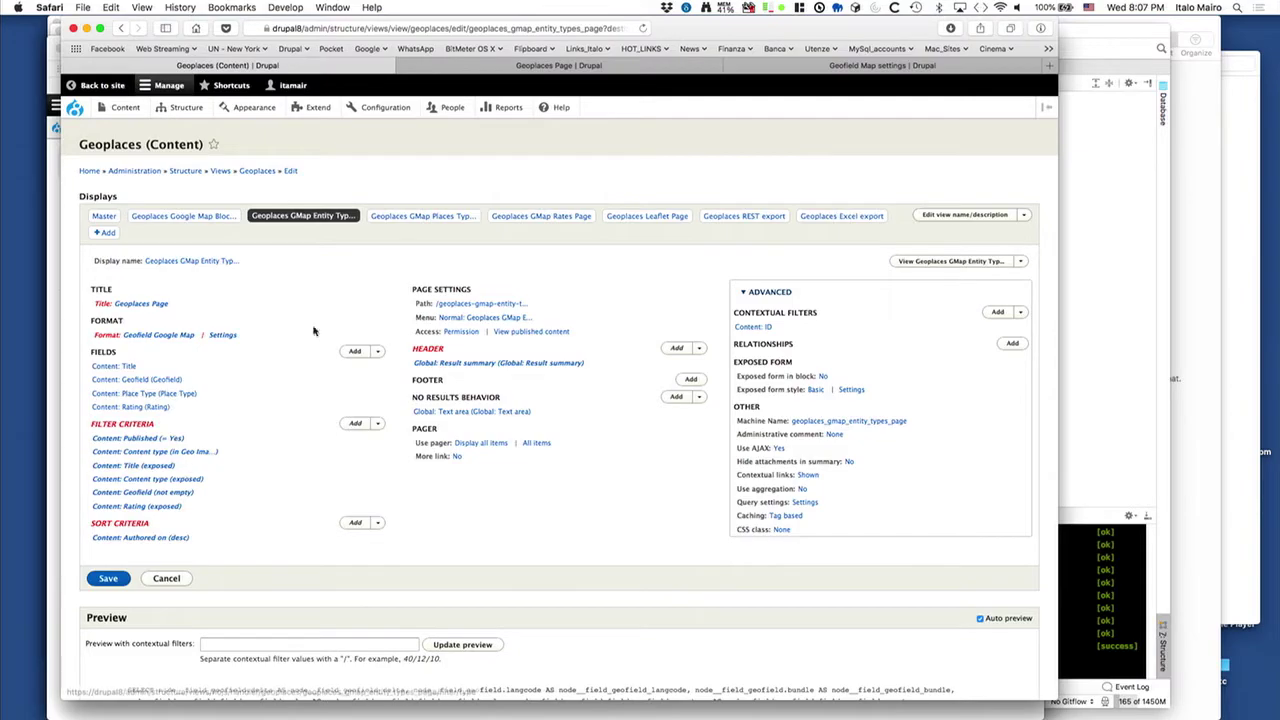
left_click(463, 226)
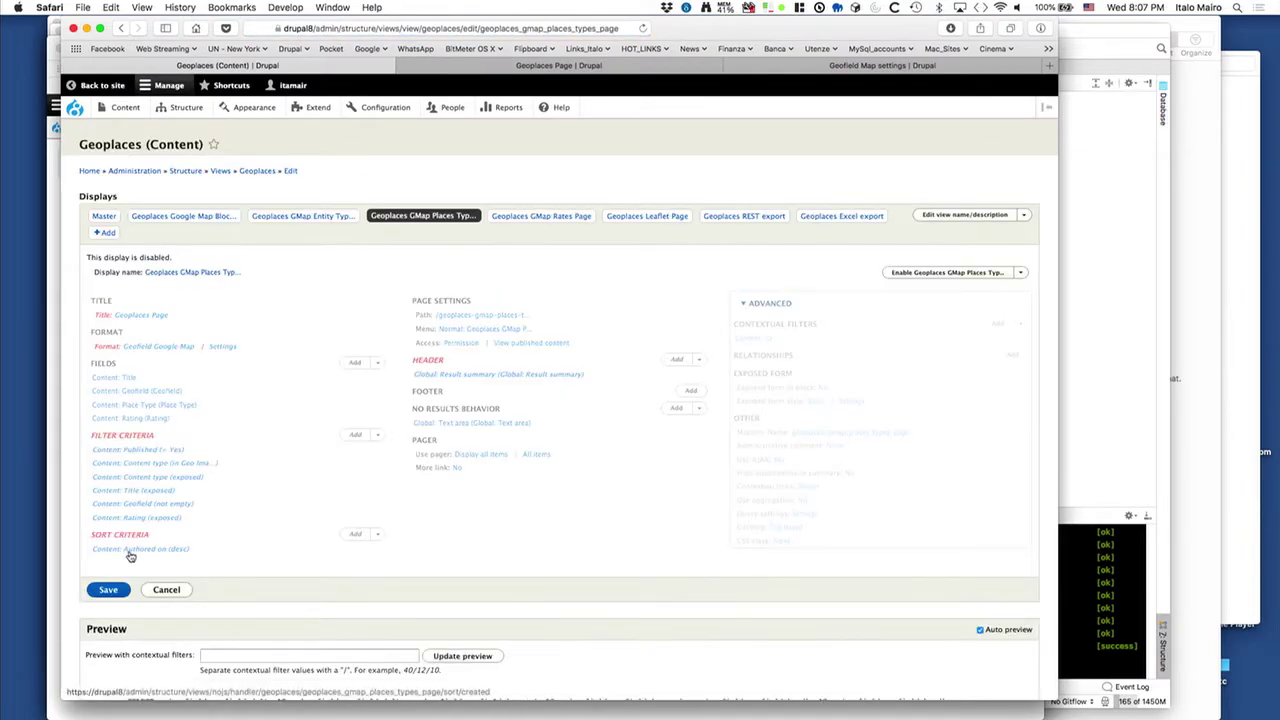
left_click(932, 275)
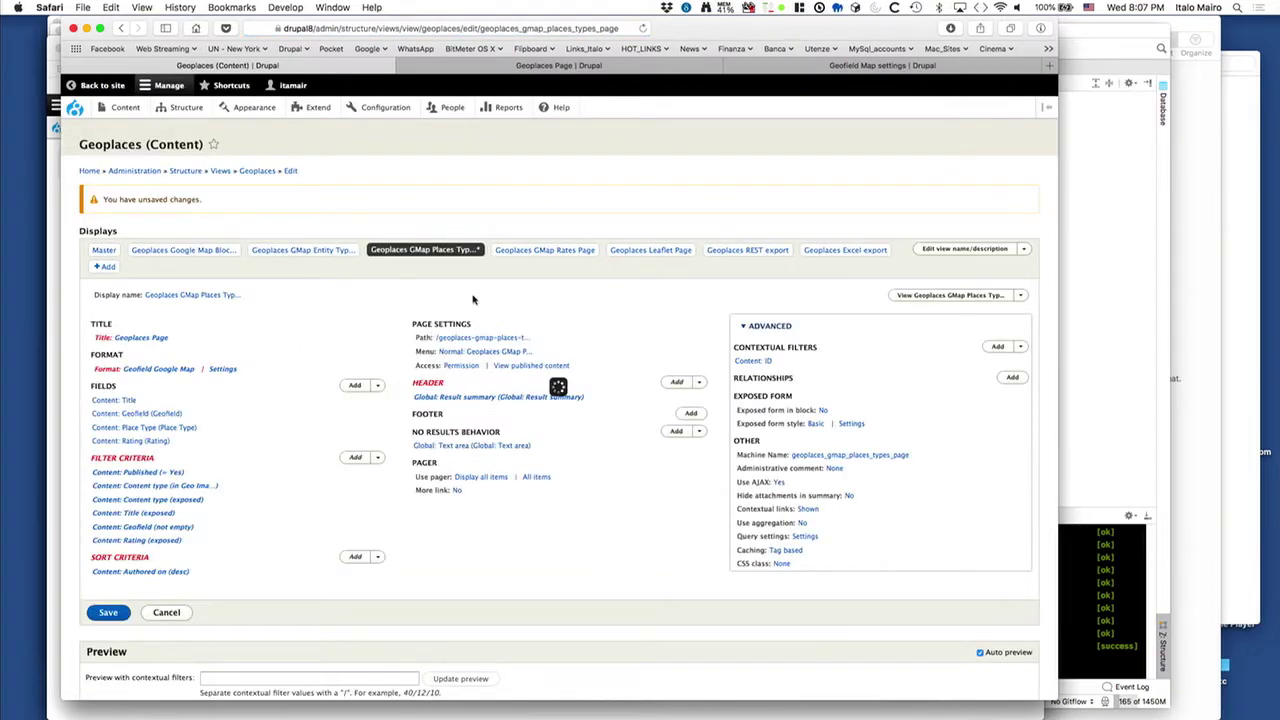
left_click(544, 250)
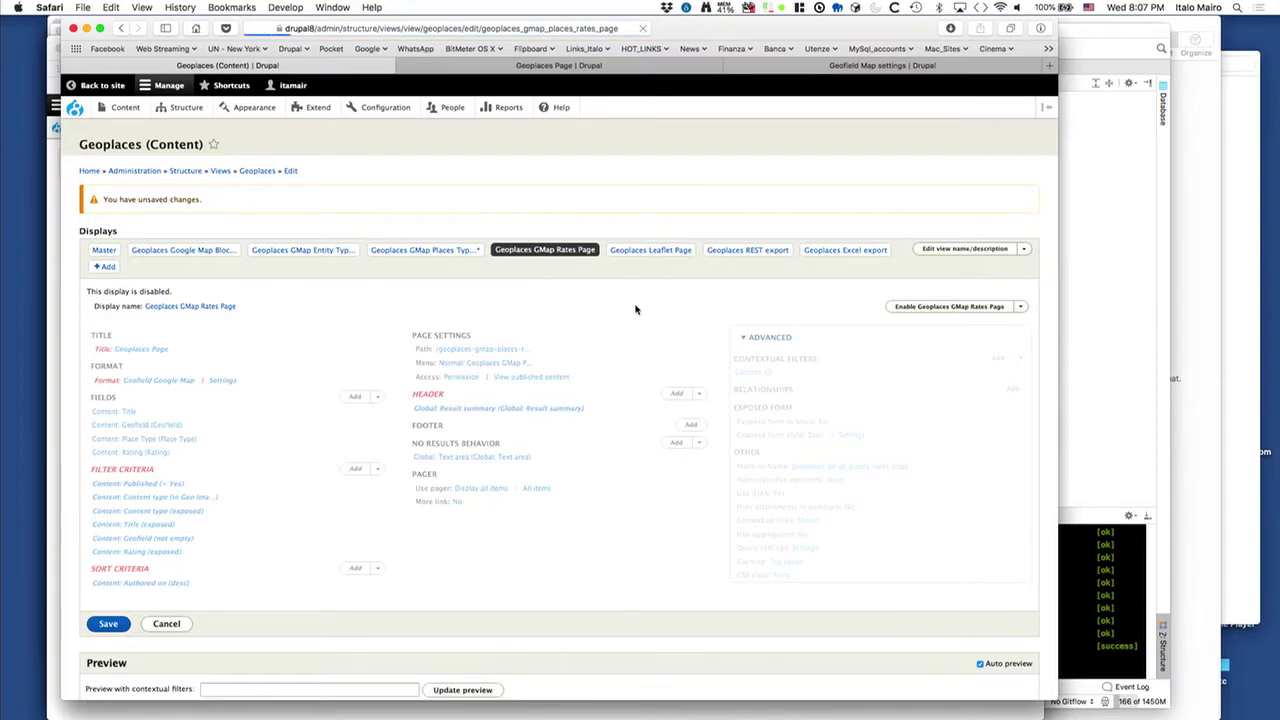
left_click(111, 617)
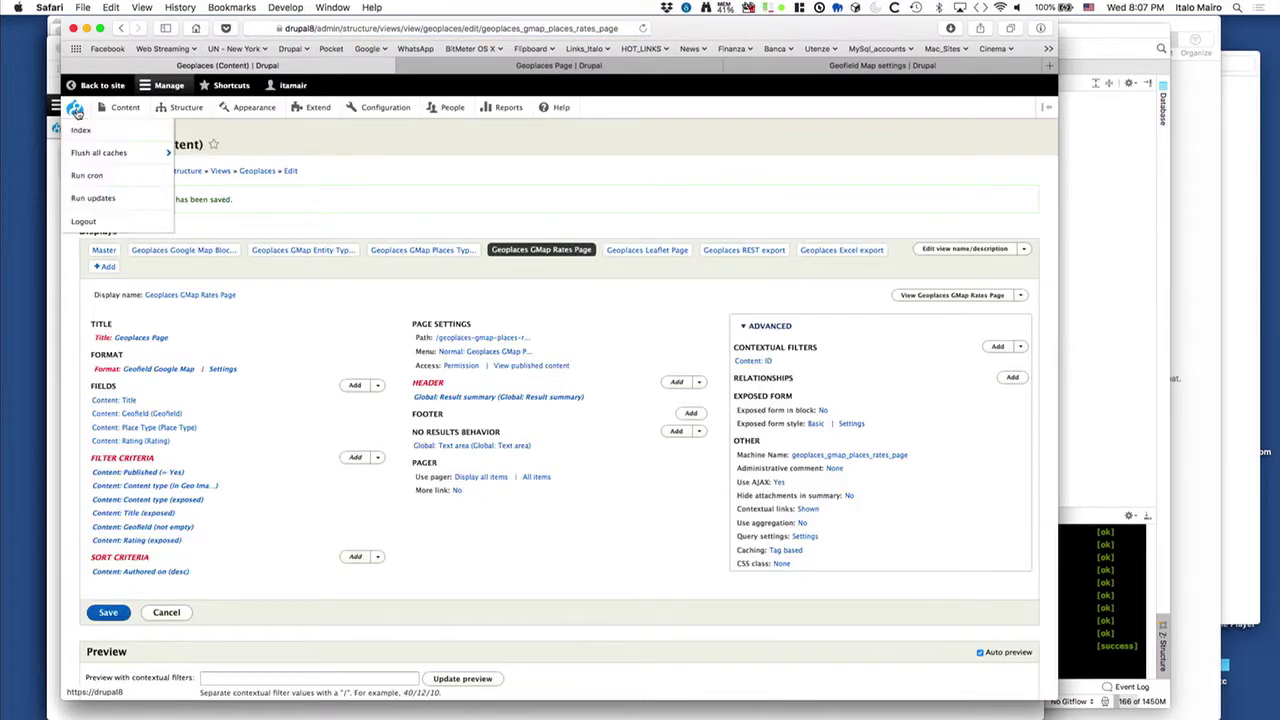
Step: Open the Geoplaces GMap Places Rates page from the home page and filter its map by the cool rating
left_click(75, 110)
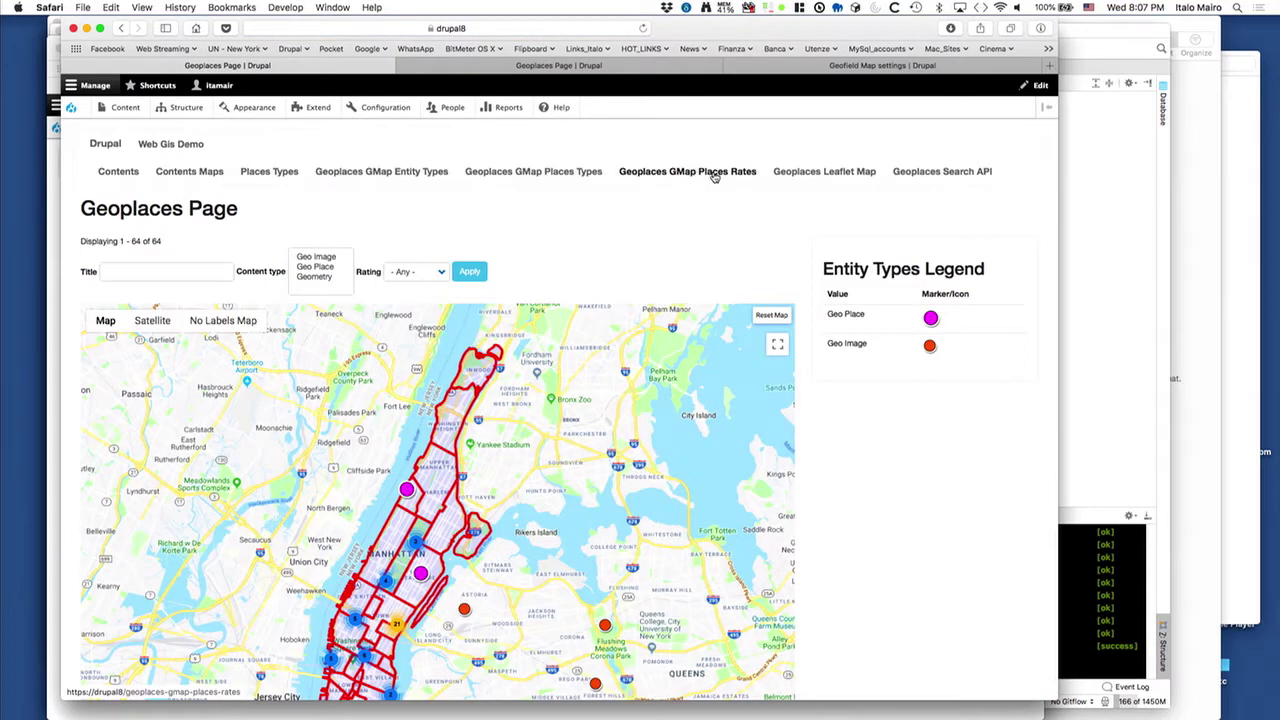
left_click(714, 175)
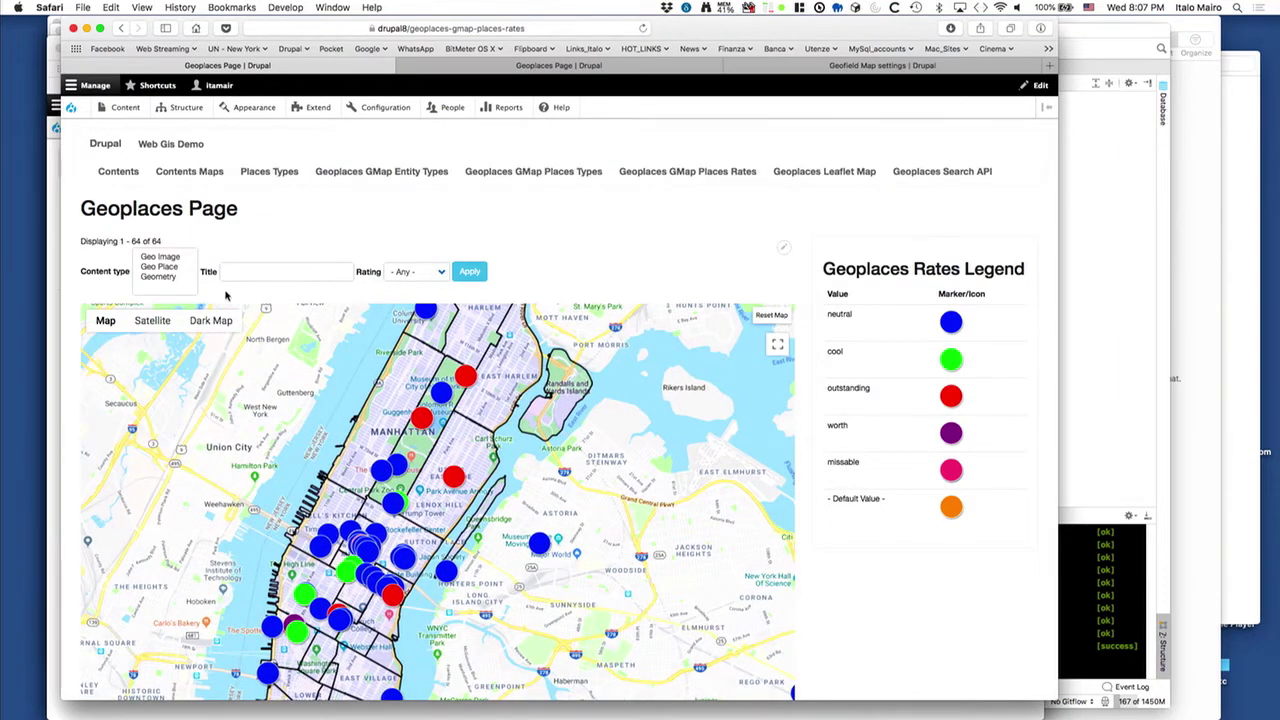
left_click(425, 280)
left_click(410, 312)
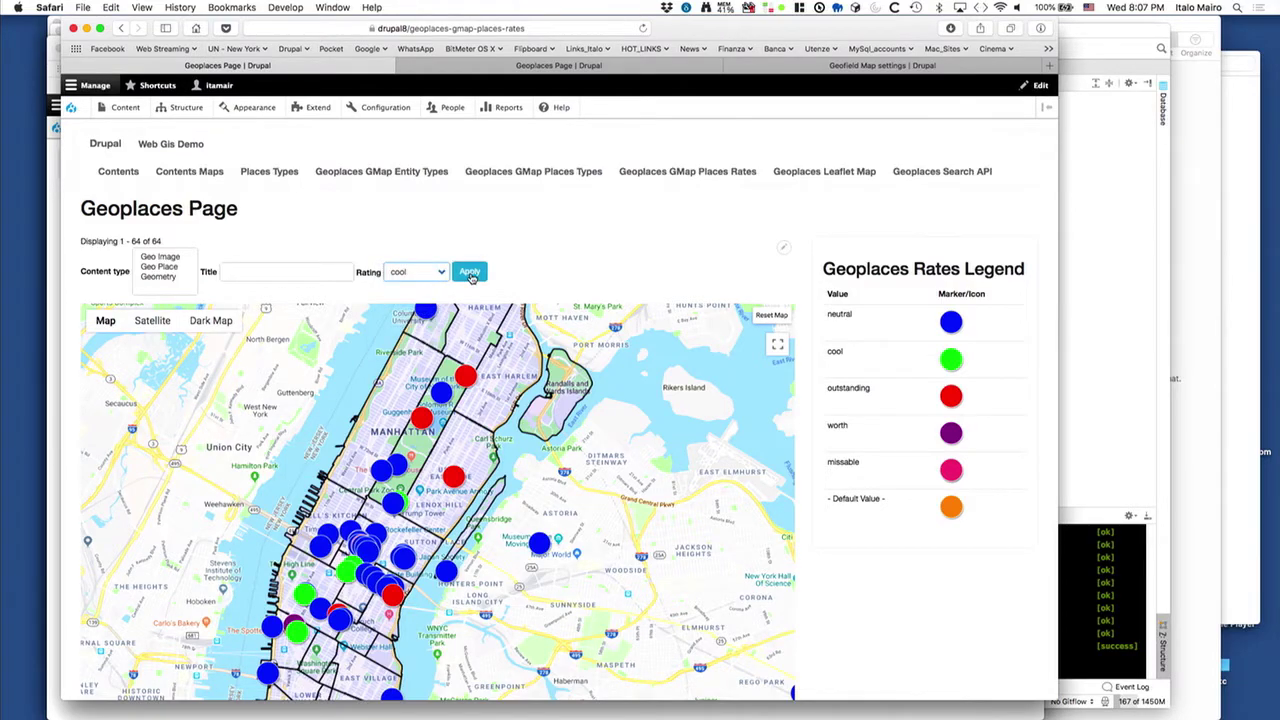
left_click(470, 275)
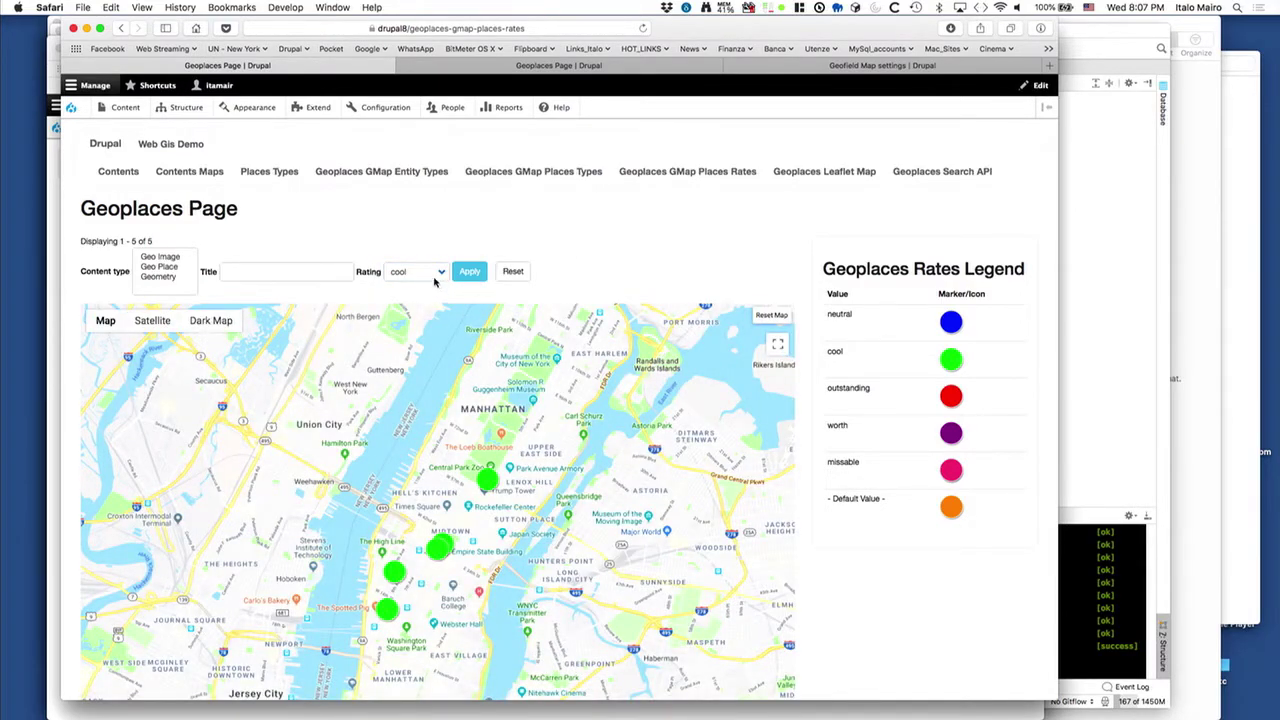
Step: Choose the outstanding rating in the Places Rates map filter and reset the filters
left_click(434, 281)
left_click(420, 286)
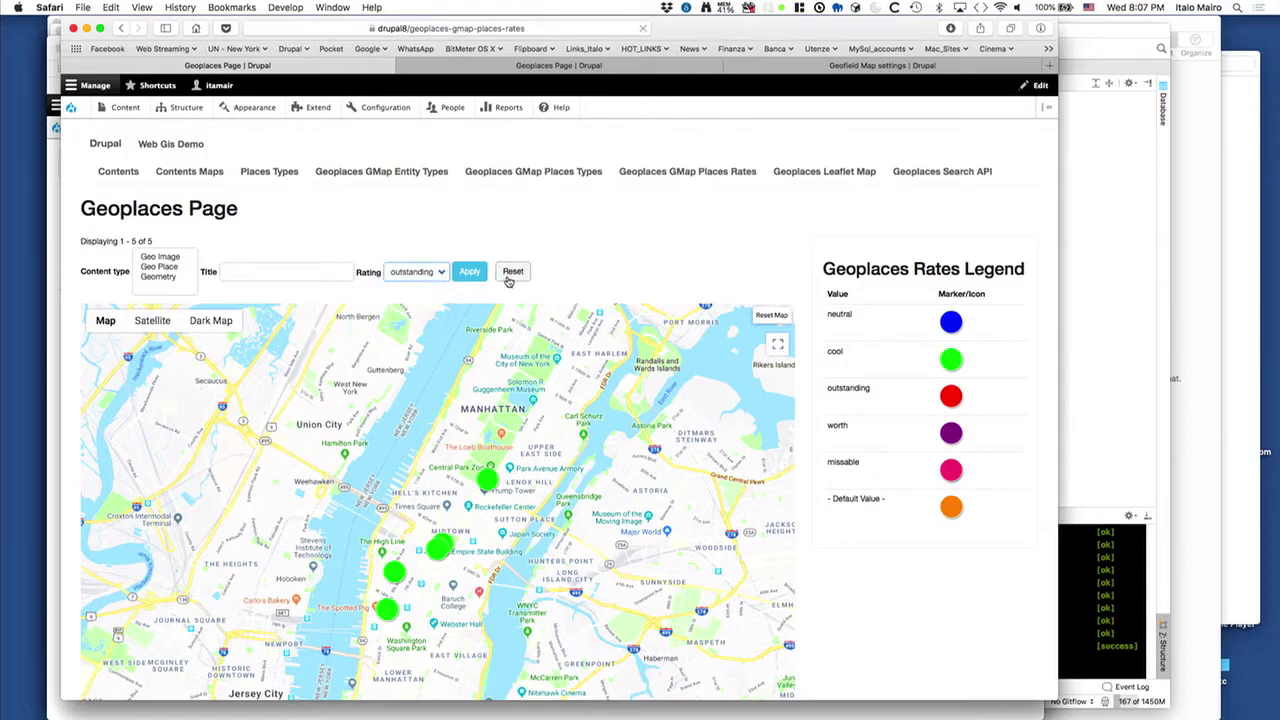
left_click(507, 281)
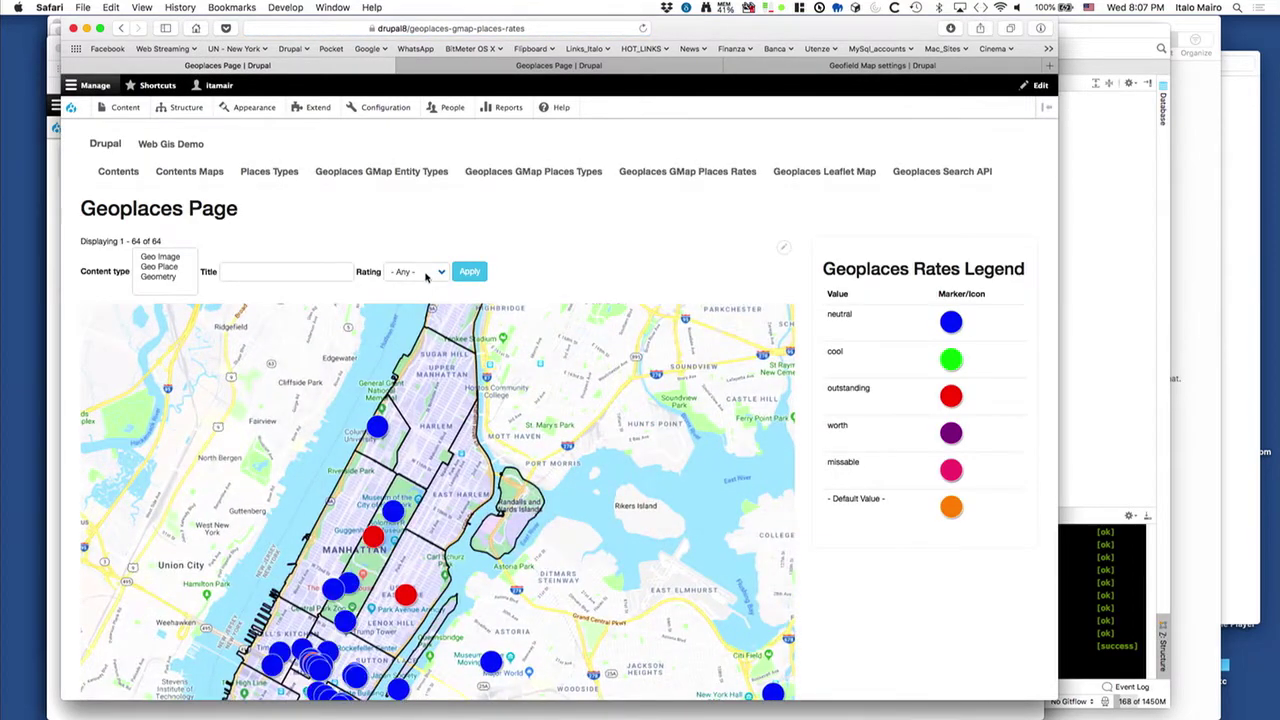
Step: Filter the Places Rates map by the outstanding rating and open the popups of several red markers
left_click(436, 279)
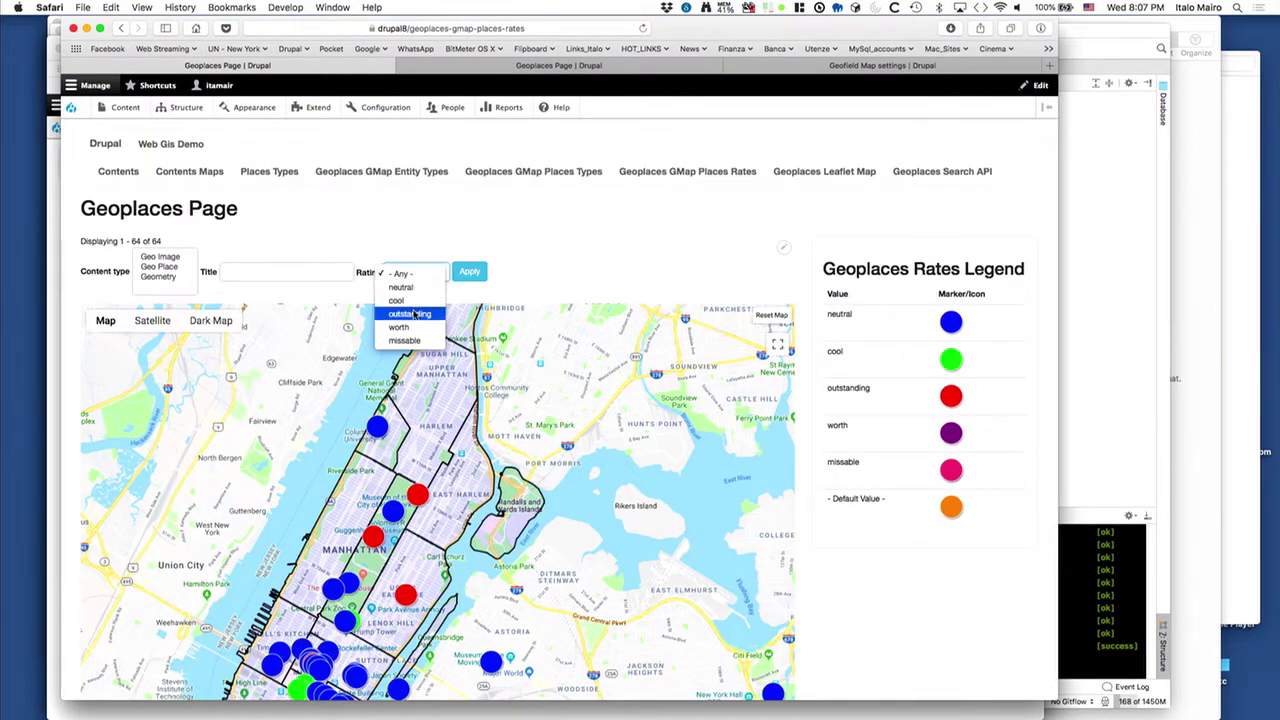
left_click(414, 314)
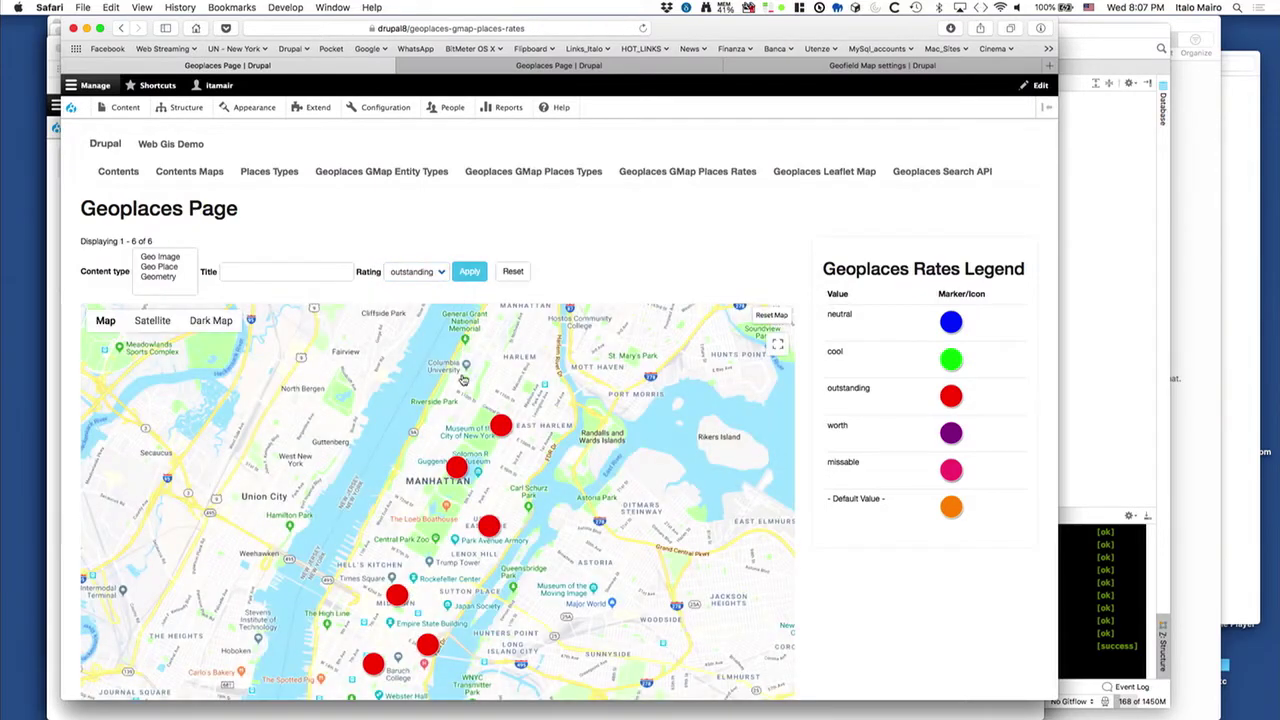
left_click(396, 596)
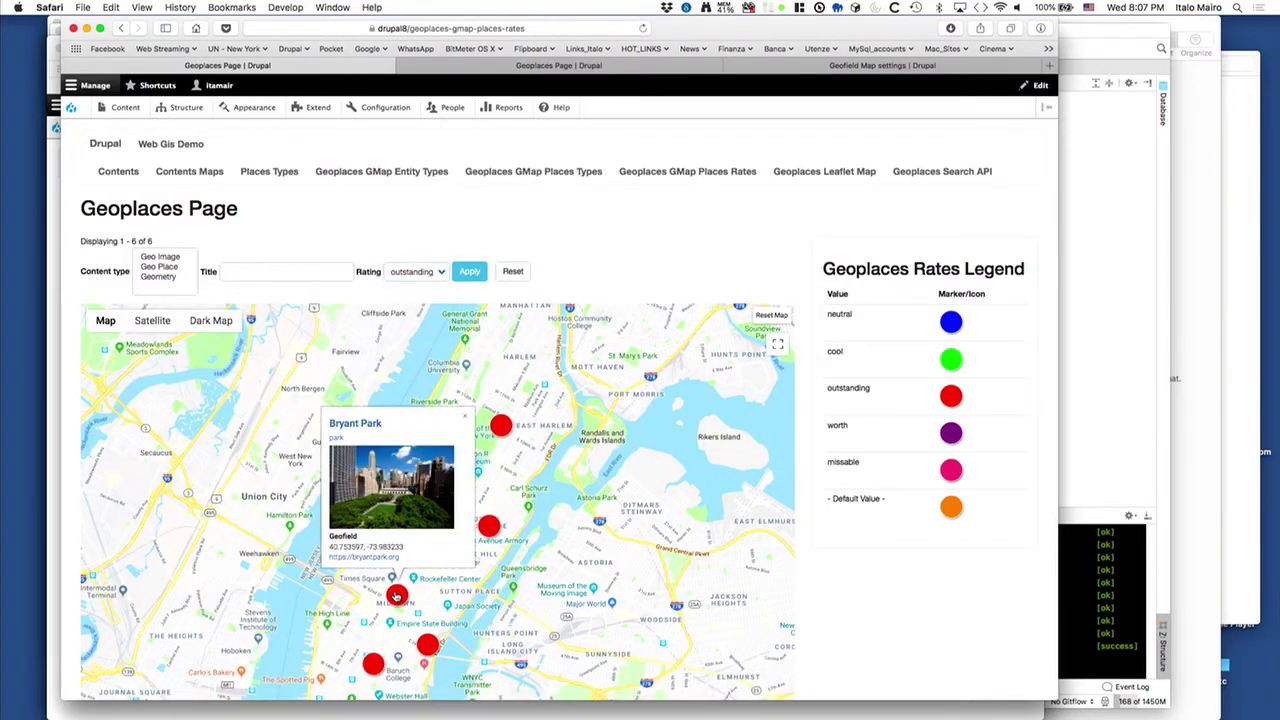
left_click(425, 645)
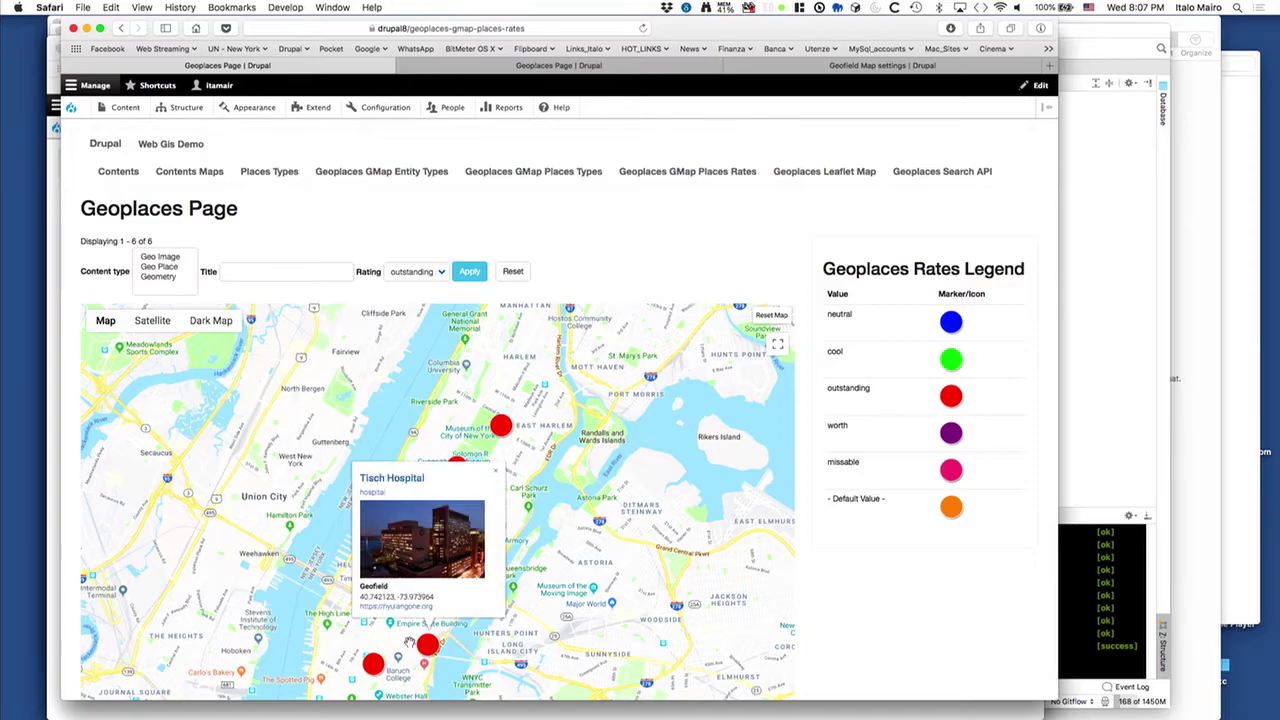
left_click(371, 665)
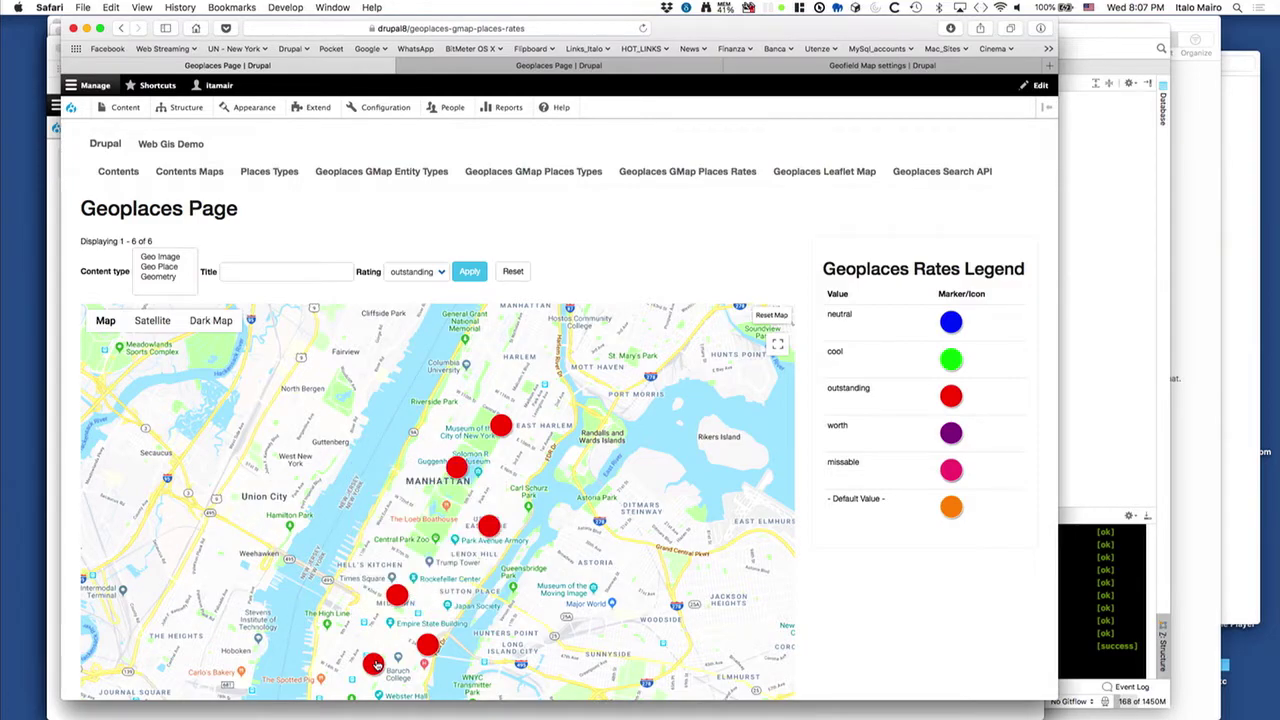
left_click(507, 425)
left_click_drag(341, 575, 368, 415)
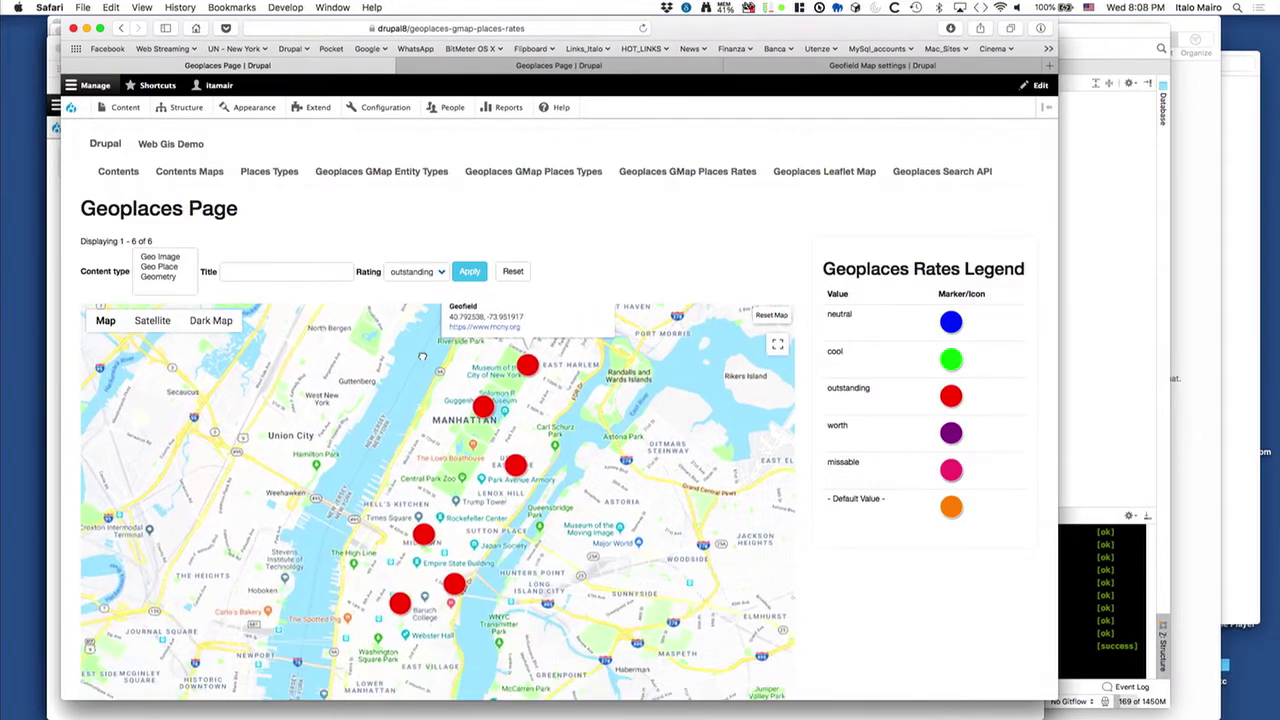
Step: Open the Geoplaces GMap Places Types page and inspect the place-type markers around Midtown Manhattan against the legend
left_click(567, 172)
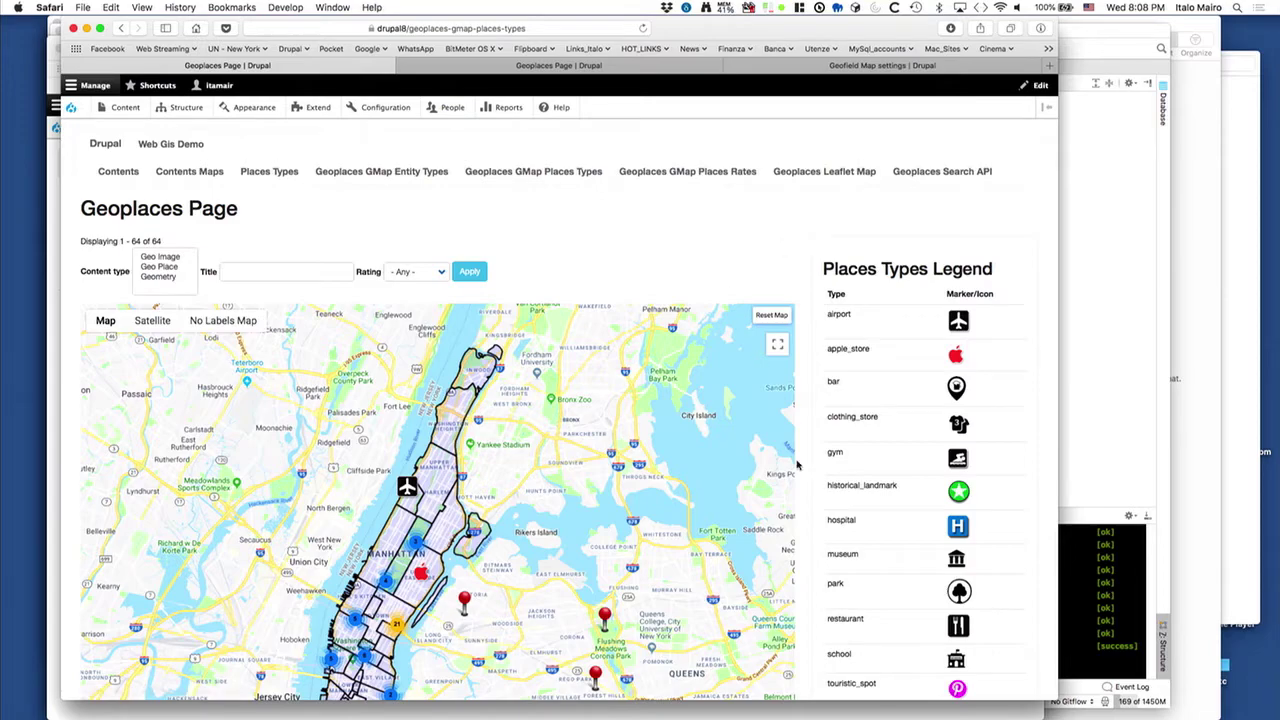
scroll(1048, 456, "down", 5)
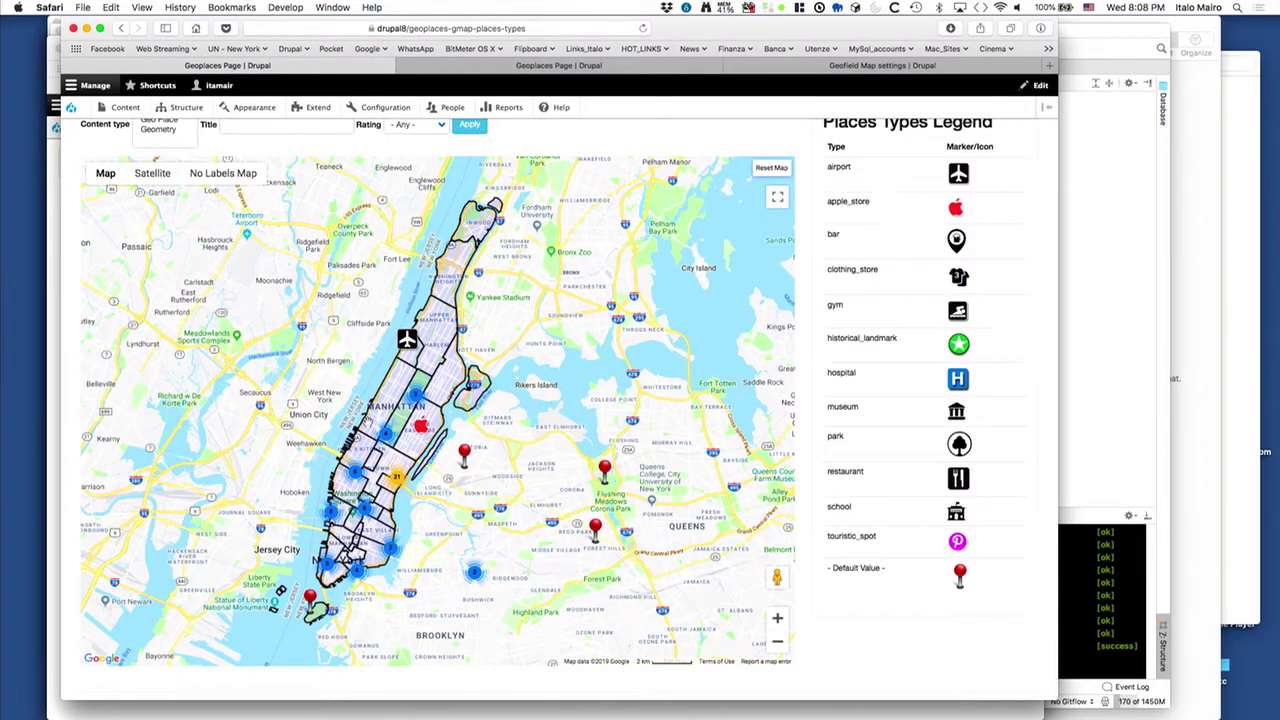
scroll(368, 422, "up", 1)
scroll(368, 422, "up", 2)
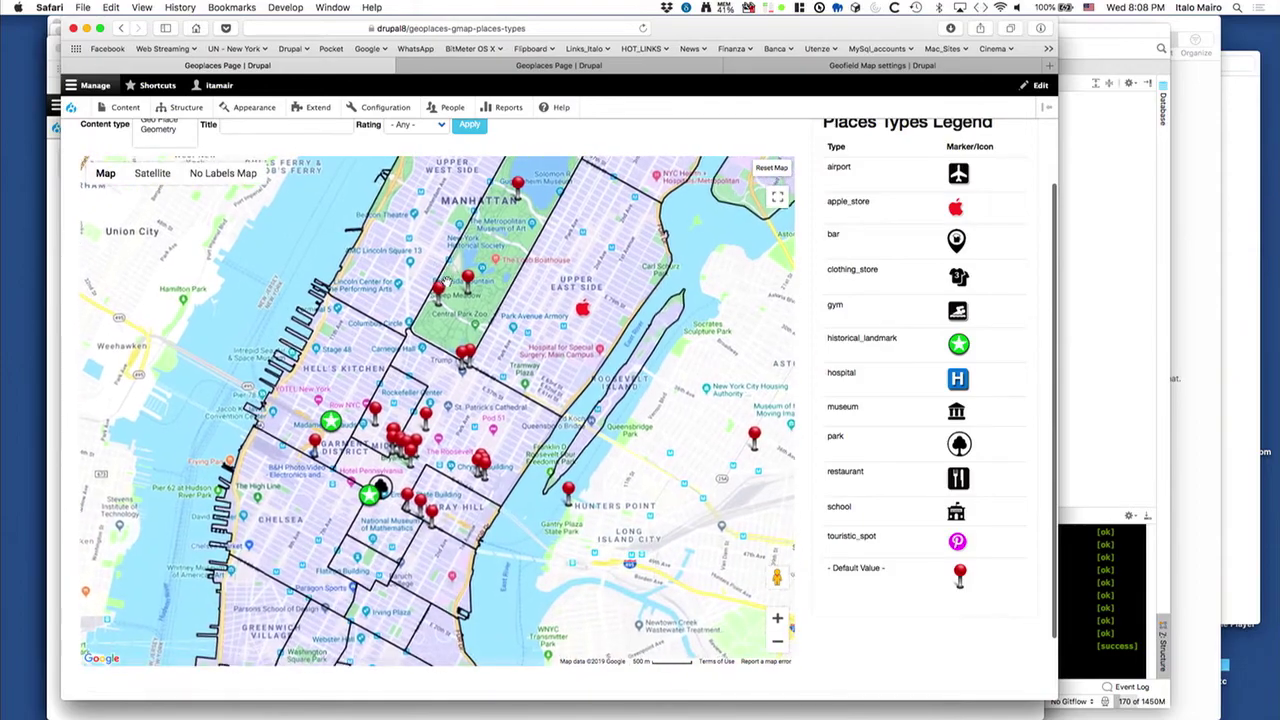
scroll(440, 356, "up", 1)
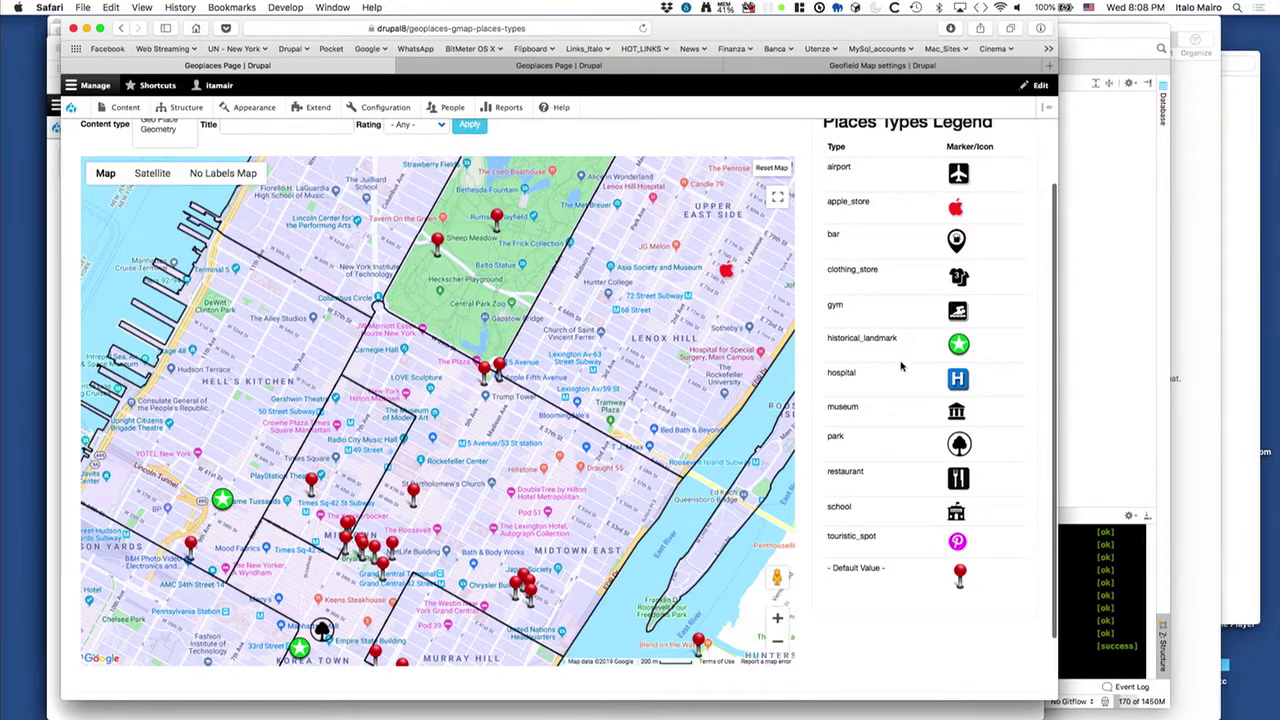
Step: Edit the view behind the Places Types map and review the taxonomy term markers in its Google Map style options
scroll(900, 367, "up", 2)
left_click(785, 198)
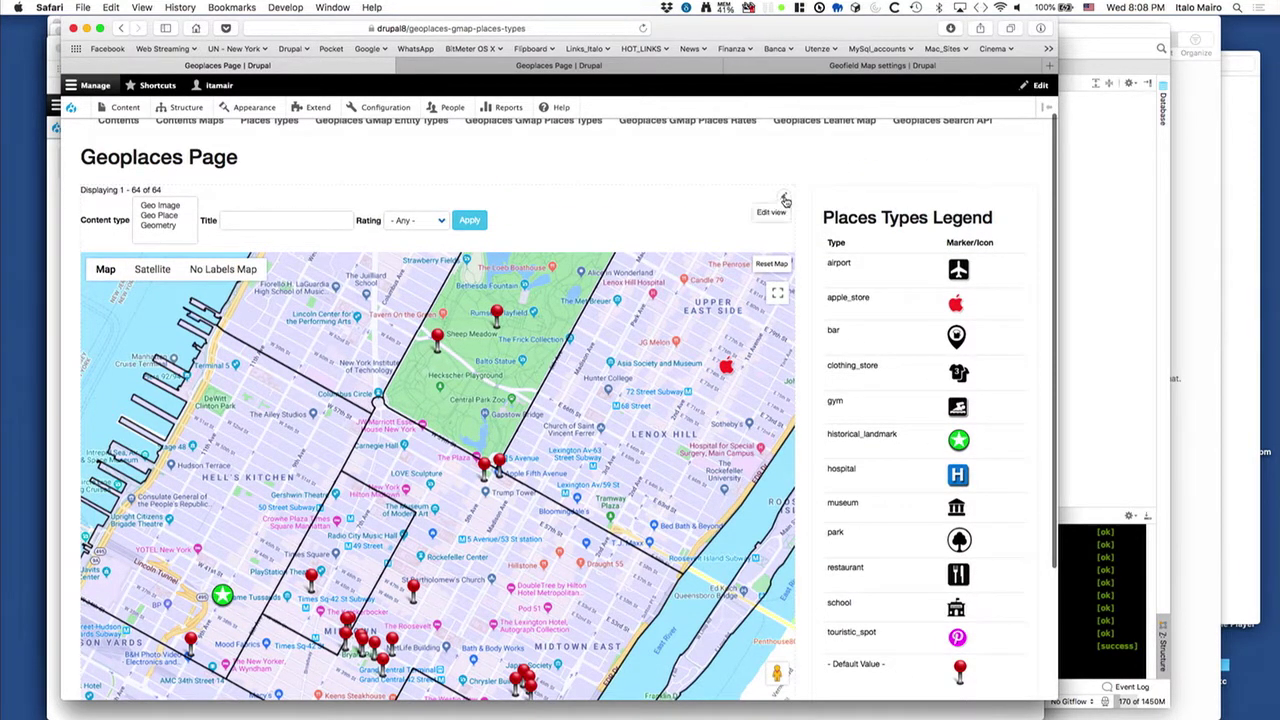
left_click(768, 215)
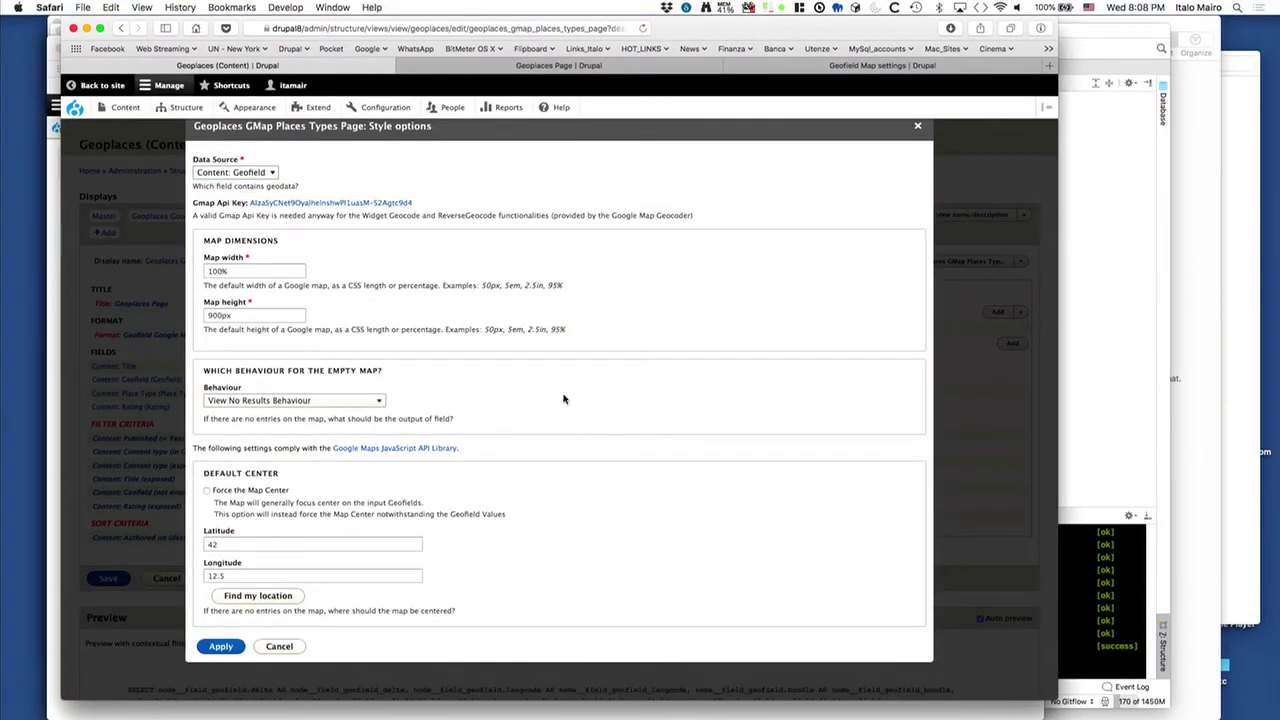
scroll(565, 400, "down", 15)
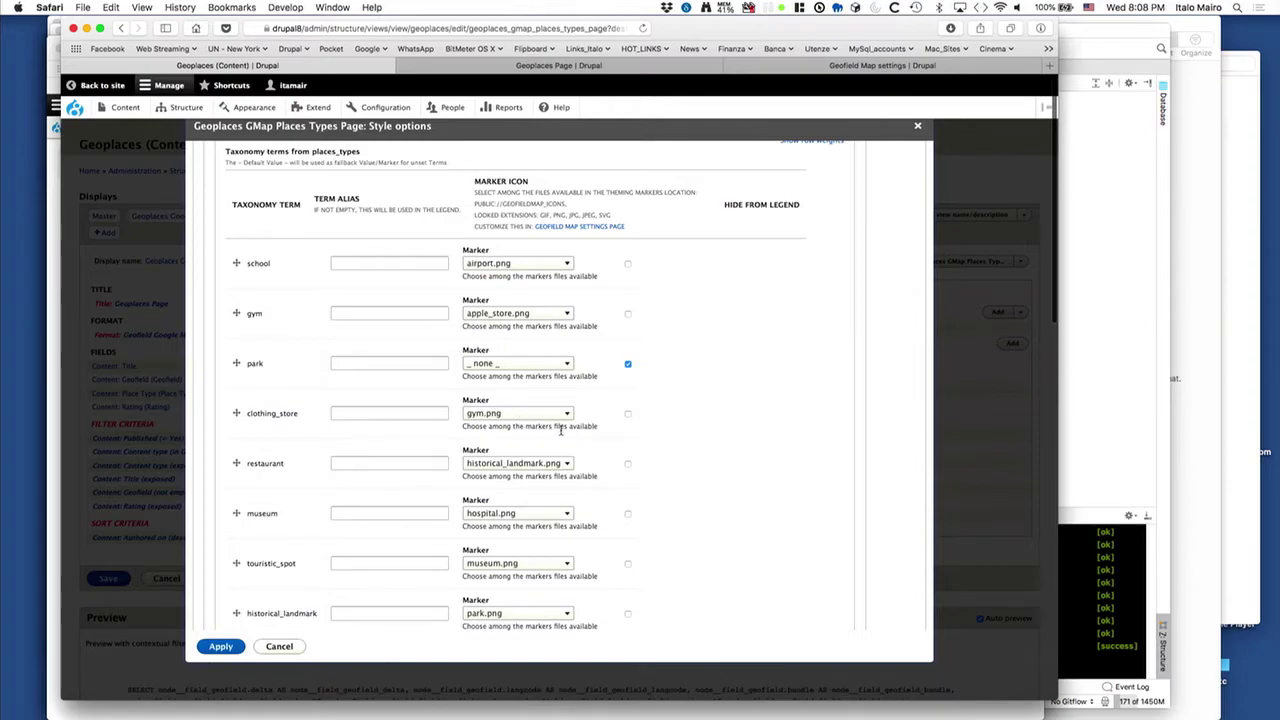
scroll(560, 432, "down", 6)
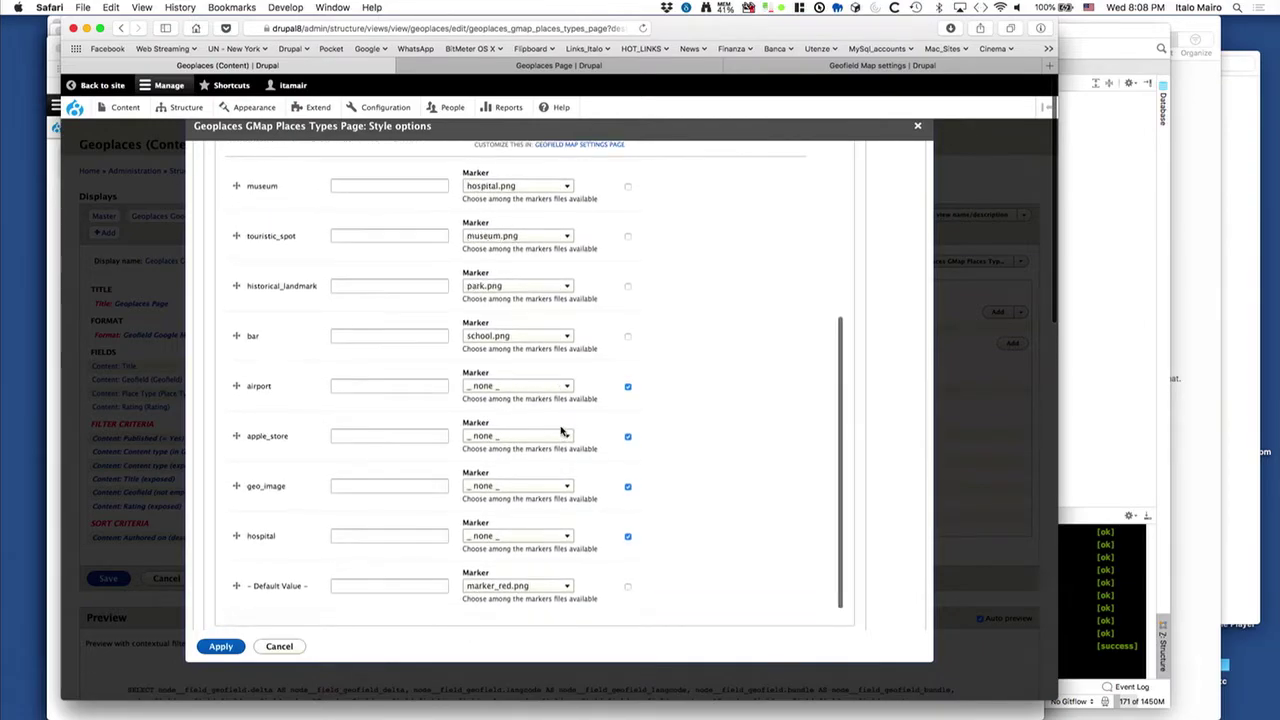
scroll(560, 432, "up", 2)
scroll(560, 432, "down", 2)
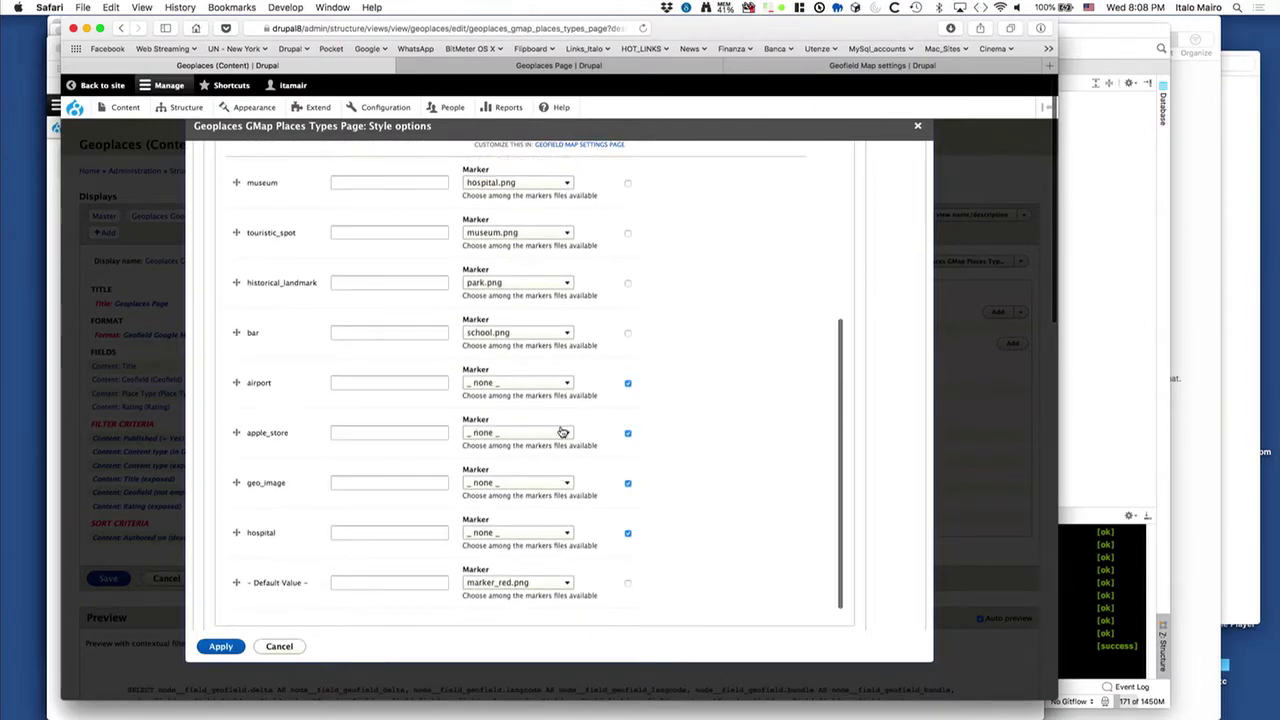
Step: Assign geo_image.png as the marker for the geo_image term and include that term in the legend
left_click(522, 486)
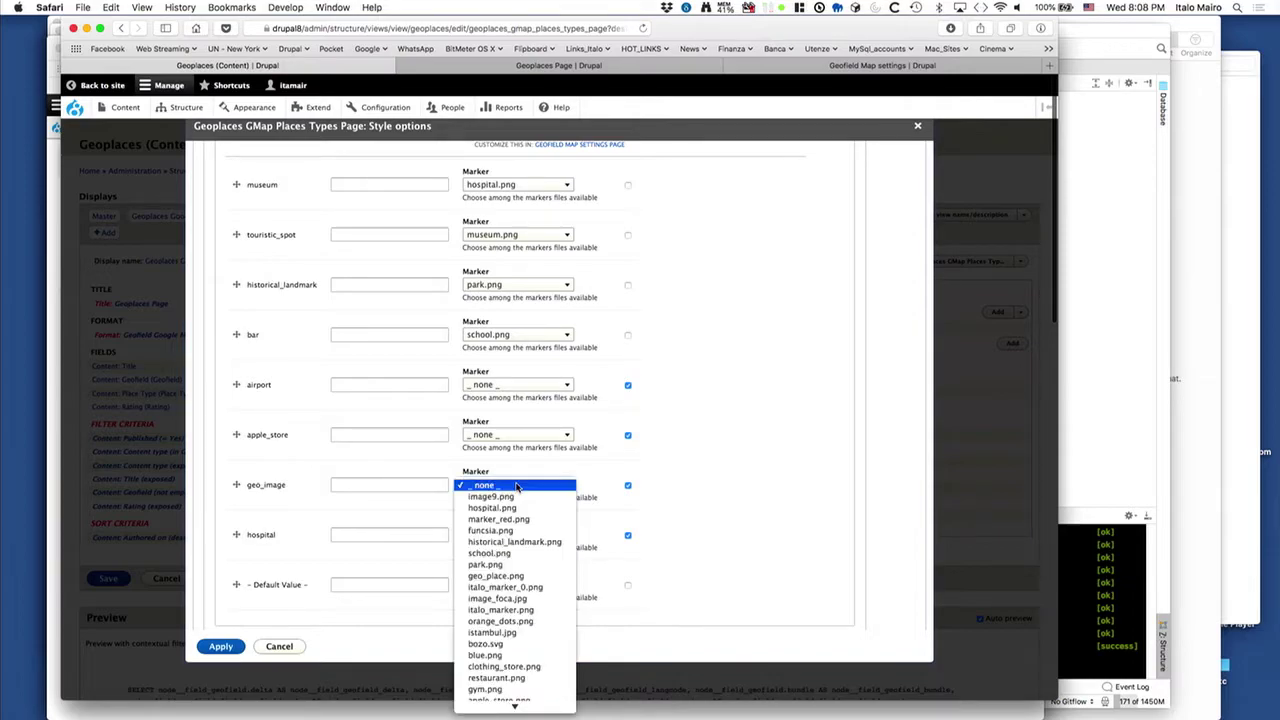
key("g")
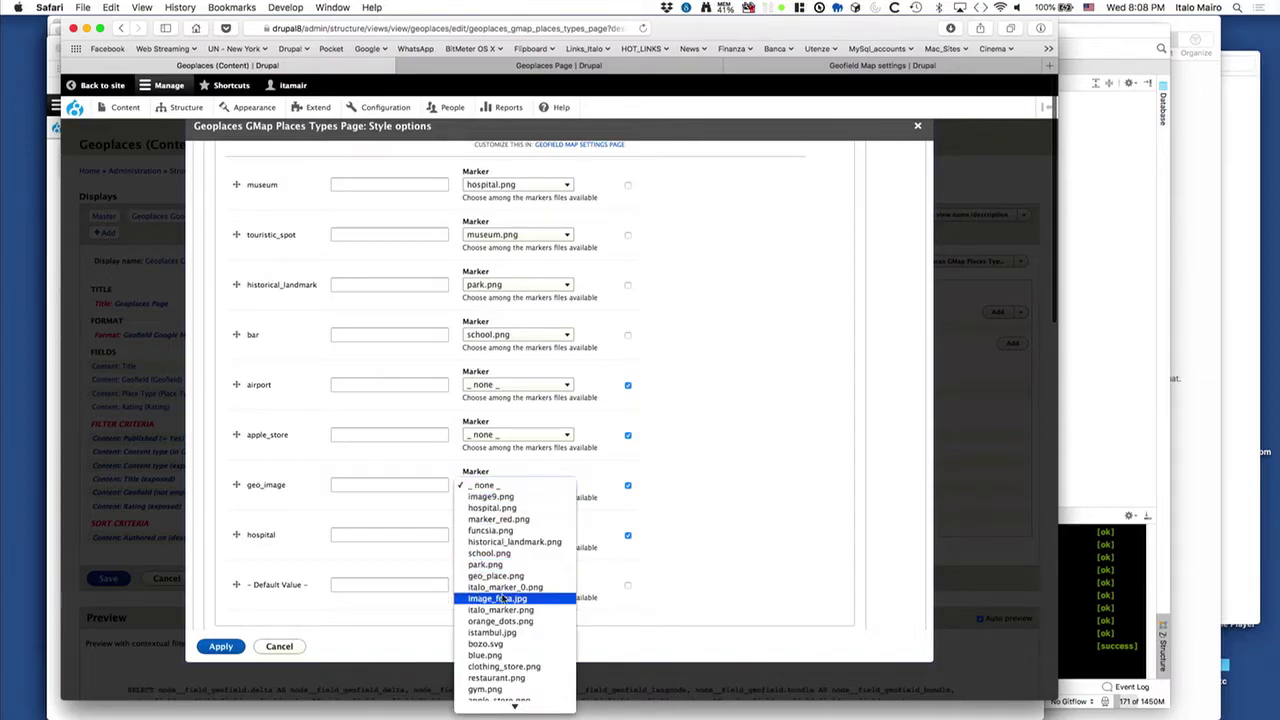
key("Down")
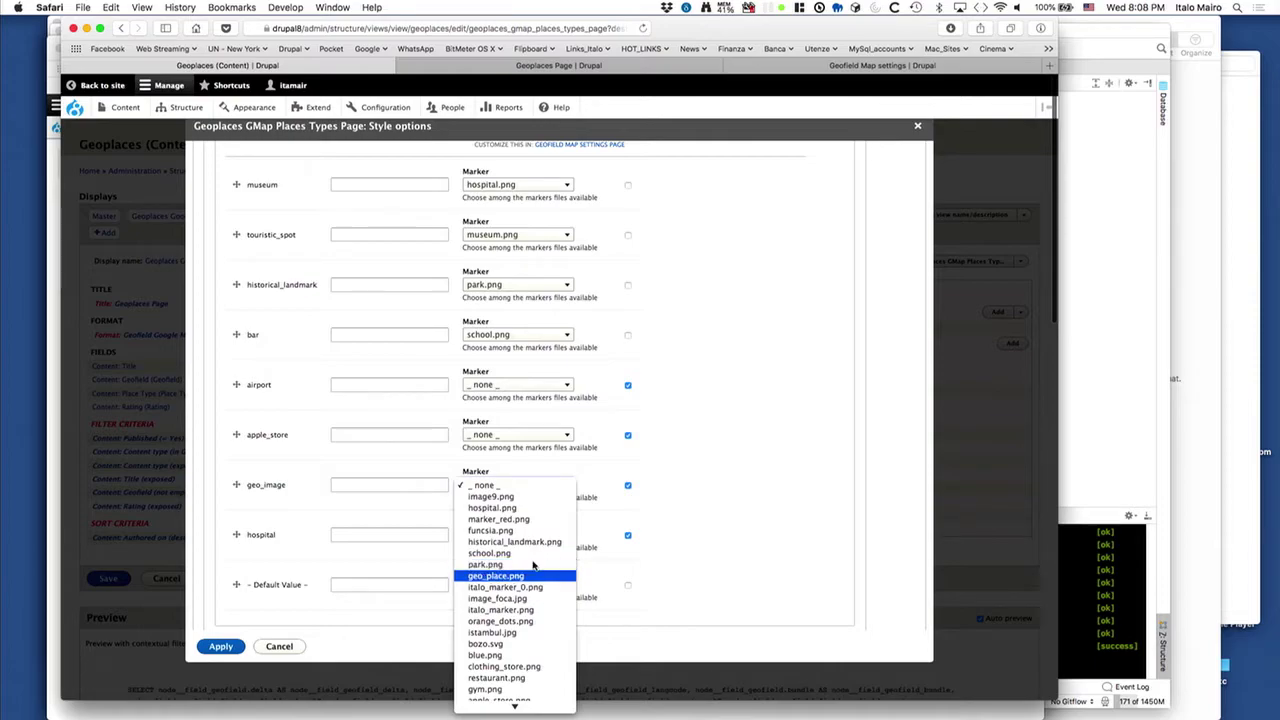
scroll(532, 612, "down", 3)
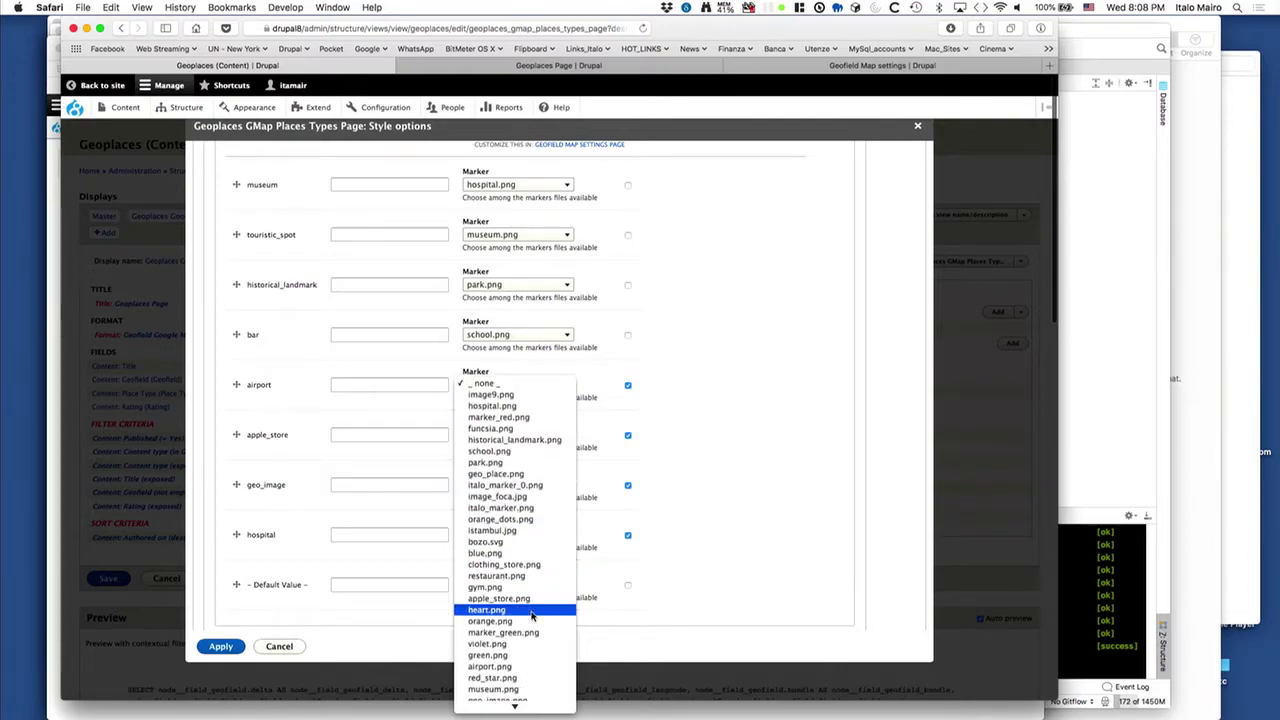
scroll(532, 615, "down", 2)
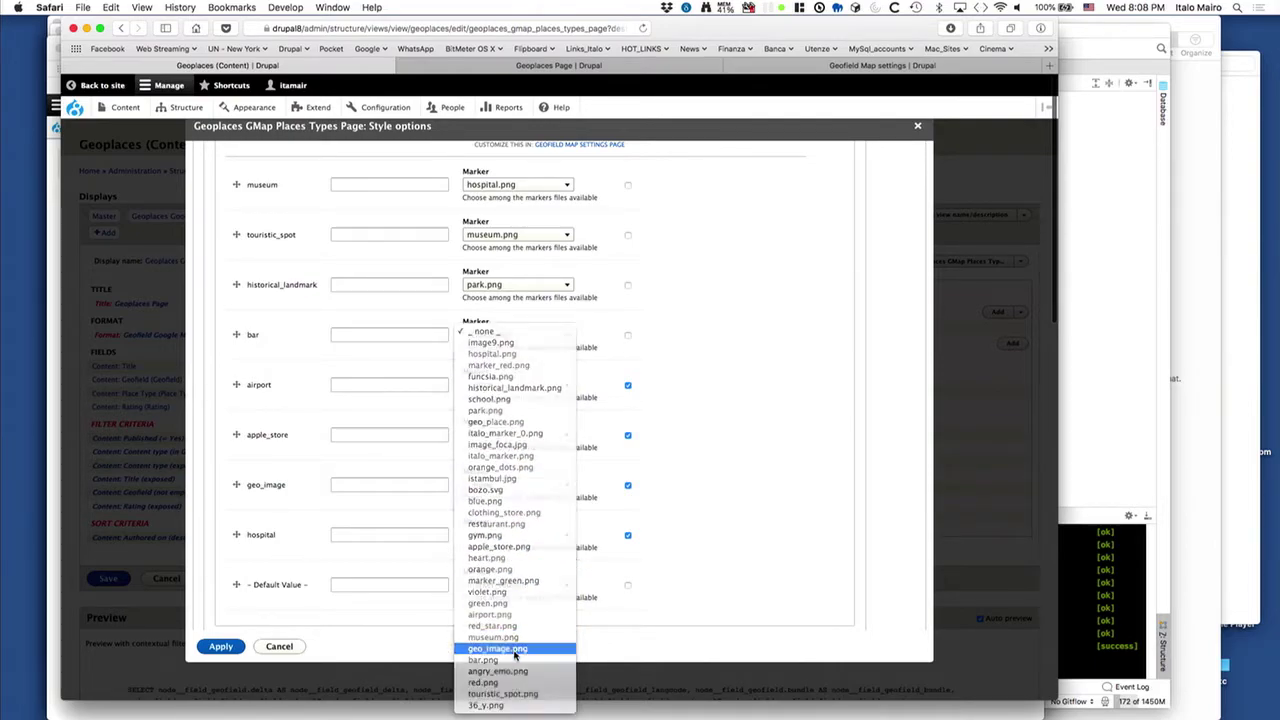
left_click(490, 399)
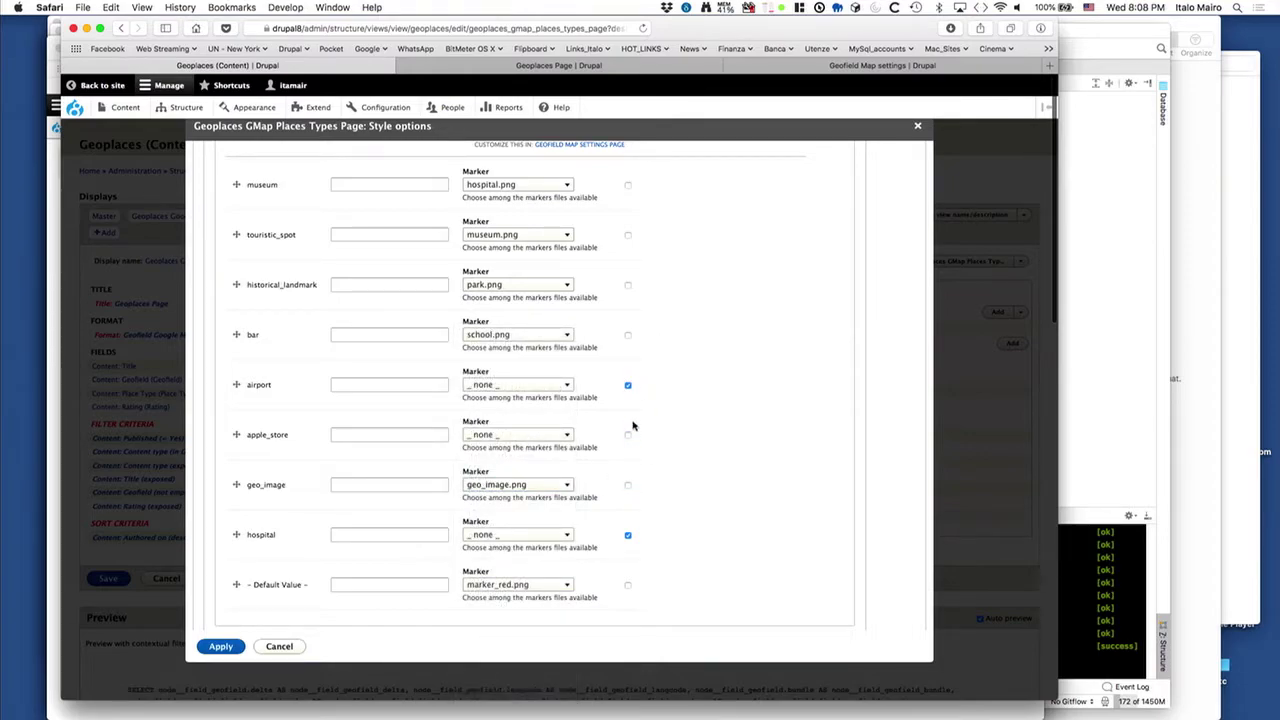
Step: Include the airport, apple_store and hospital terms in the legend, apply the style options and save the Geoplaces view
left_click(627, 535)
left_click(217, 648)
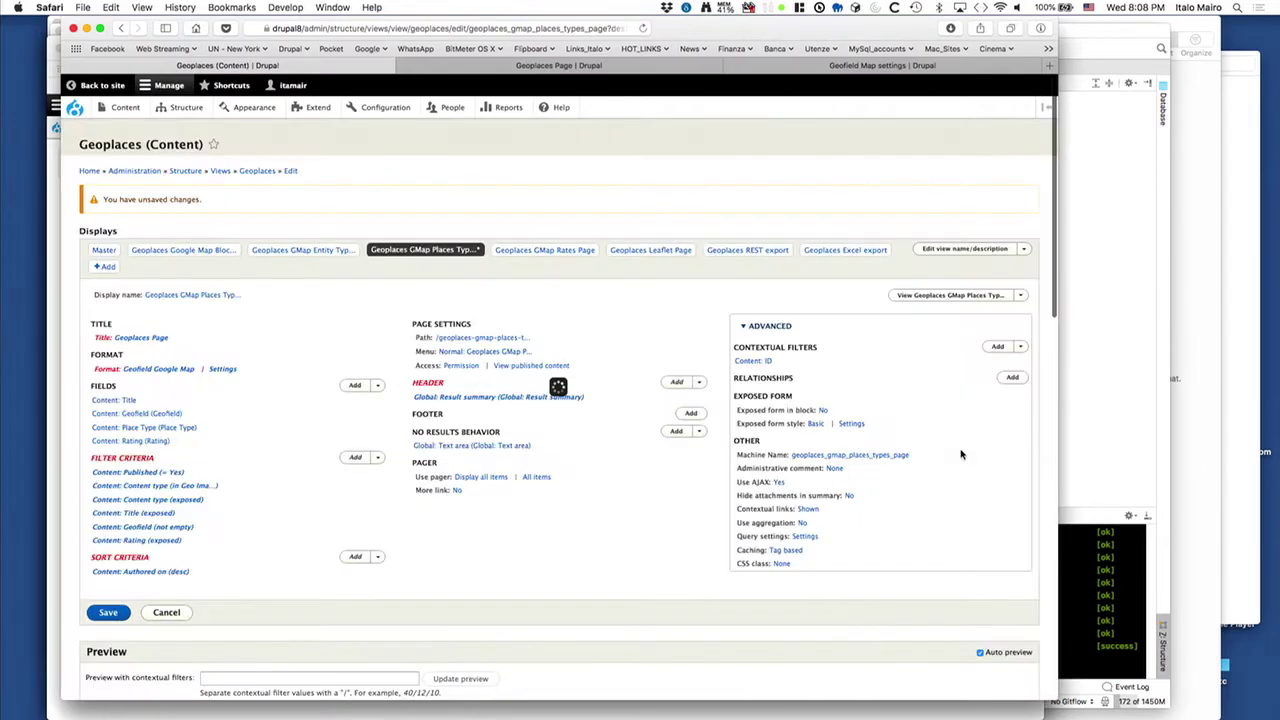
scroll(689, 509, "down", 3)
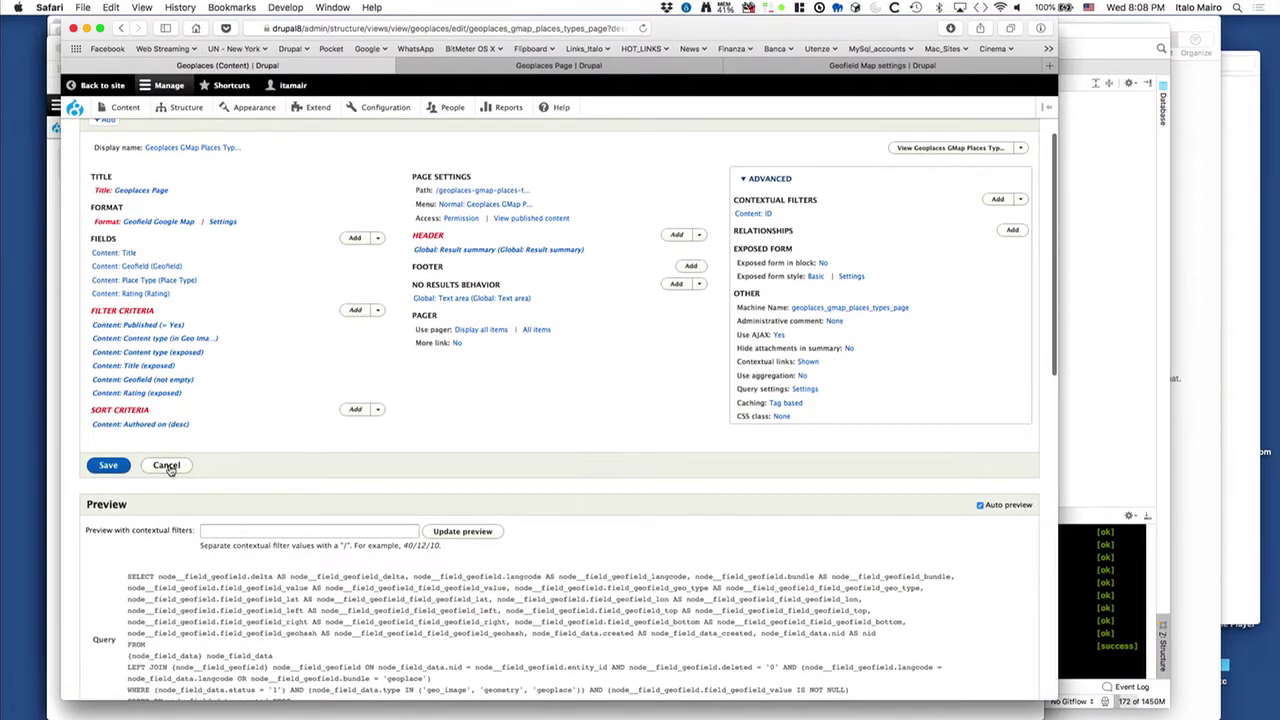
left_click(108, 466)
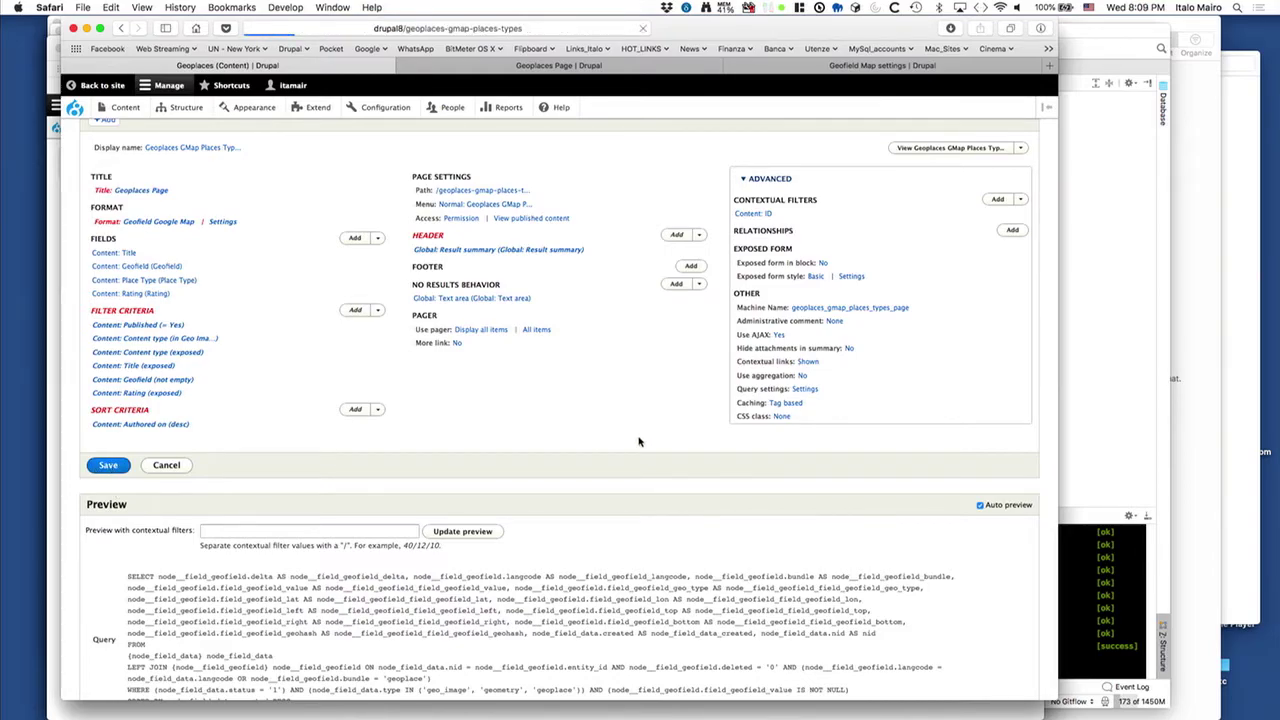
Step: Check the updated Places Types map and legend, and open the popups of two geo_image markers in Queens
scroll(847, 316, "down", 1)
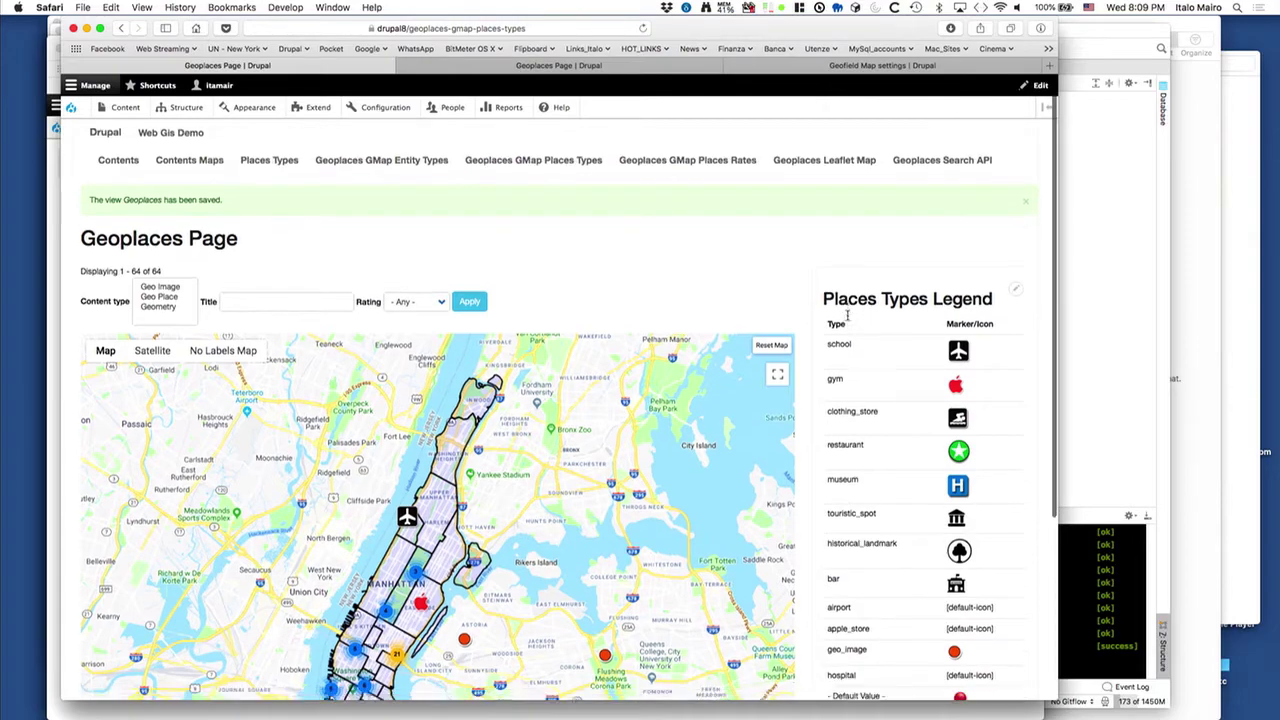
scroll(847, 316, "down", 5)
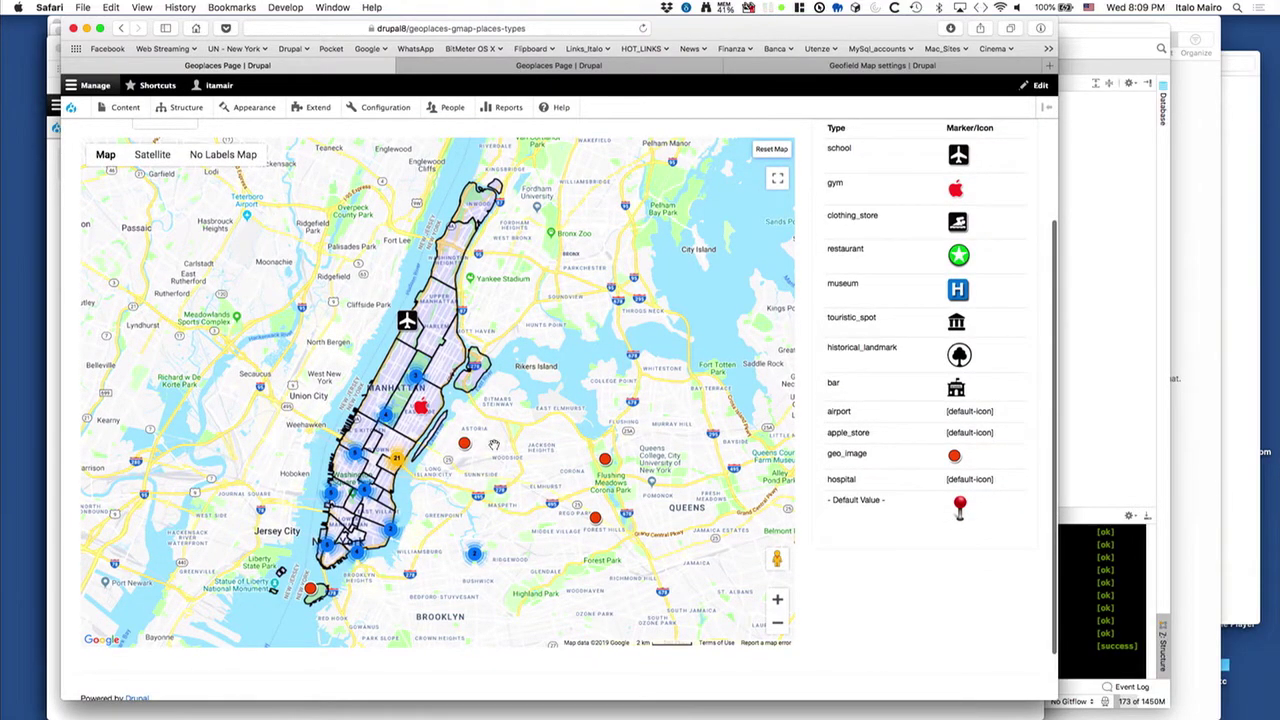
left_click(464, 447)
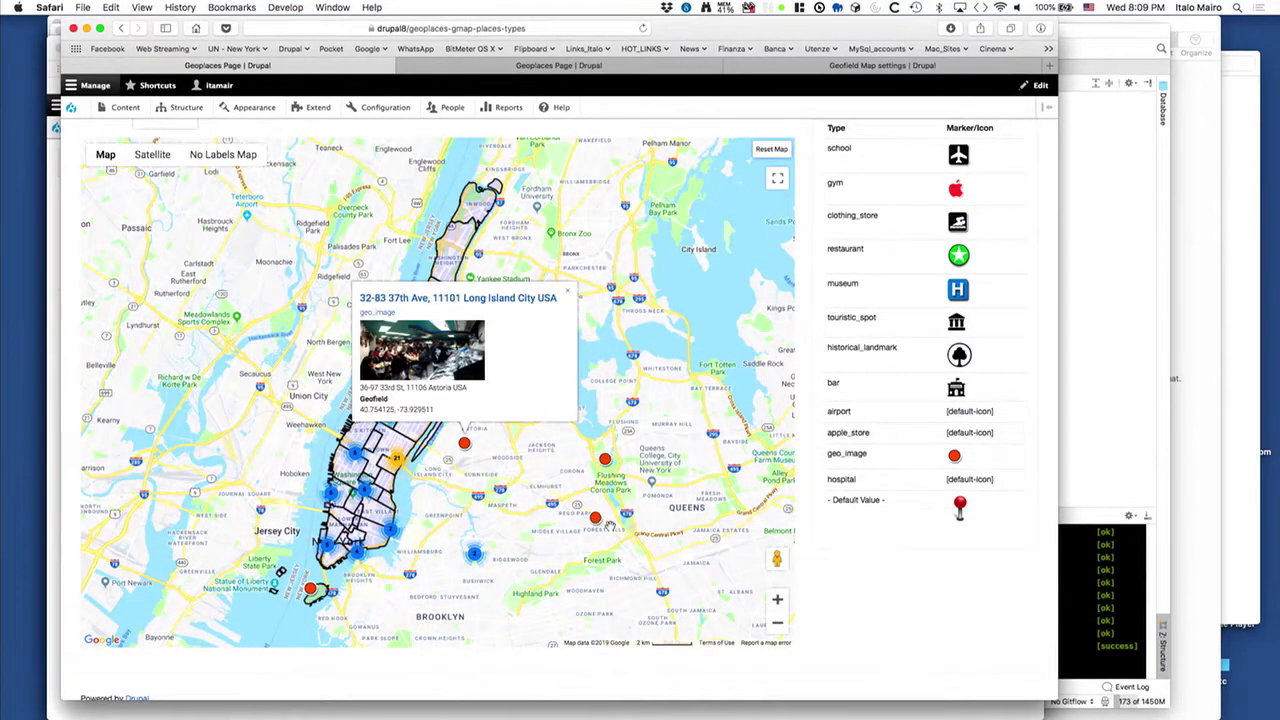
left_click(606, 464)
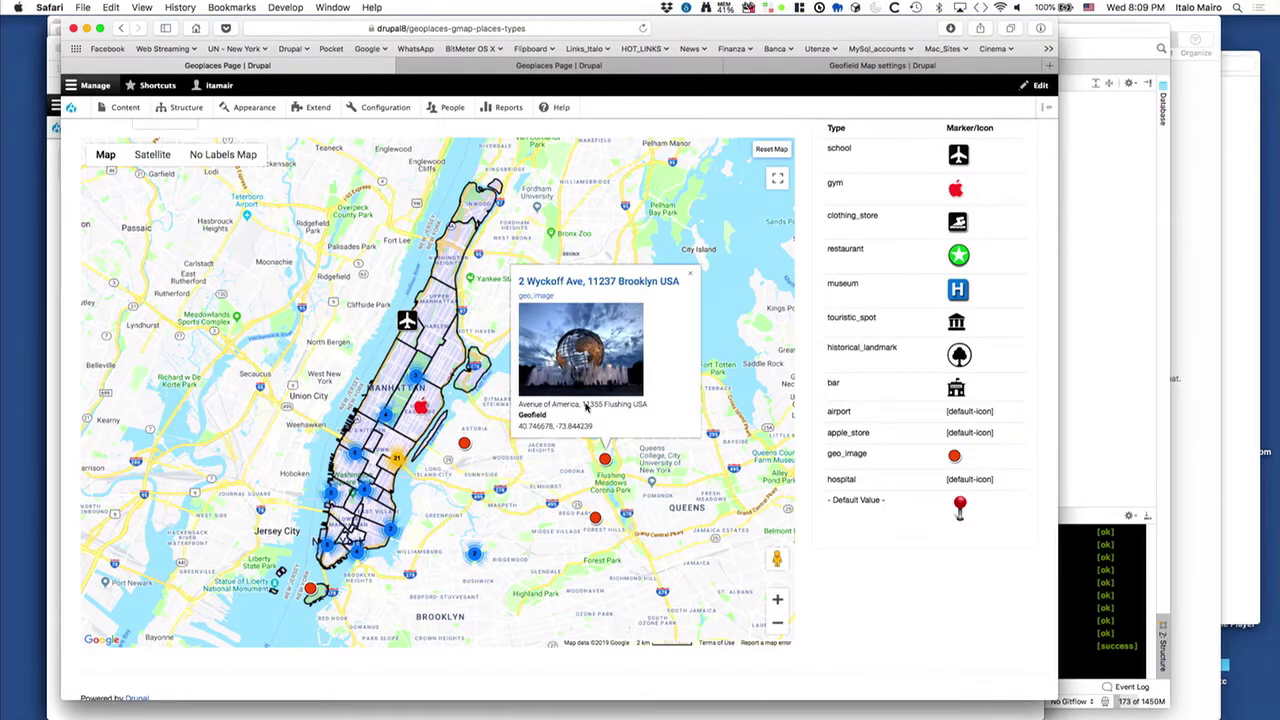
Step: Open the content page of the Flushing Meadows geo image, view its photo enlarged and close it
left_click(576, 330)
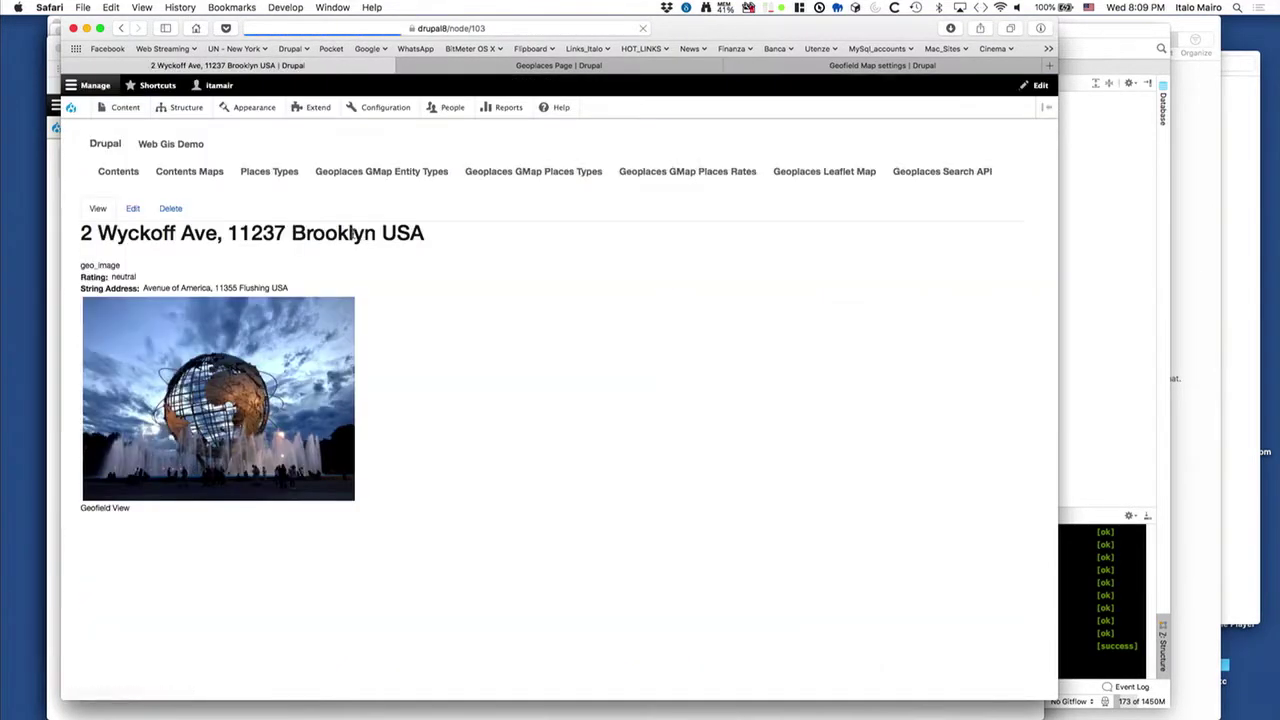
left_click(237, 325)
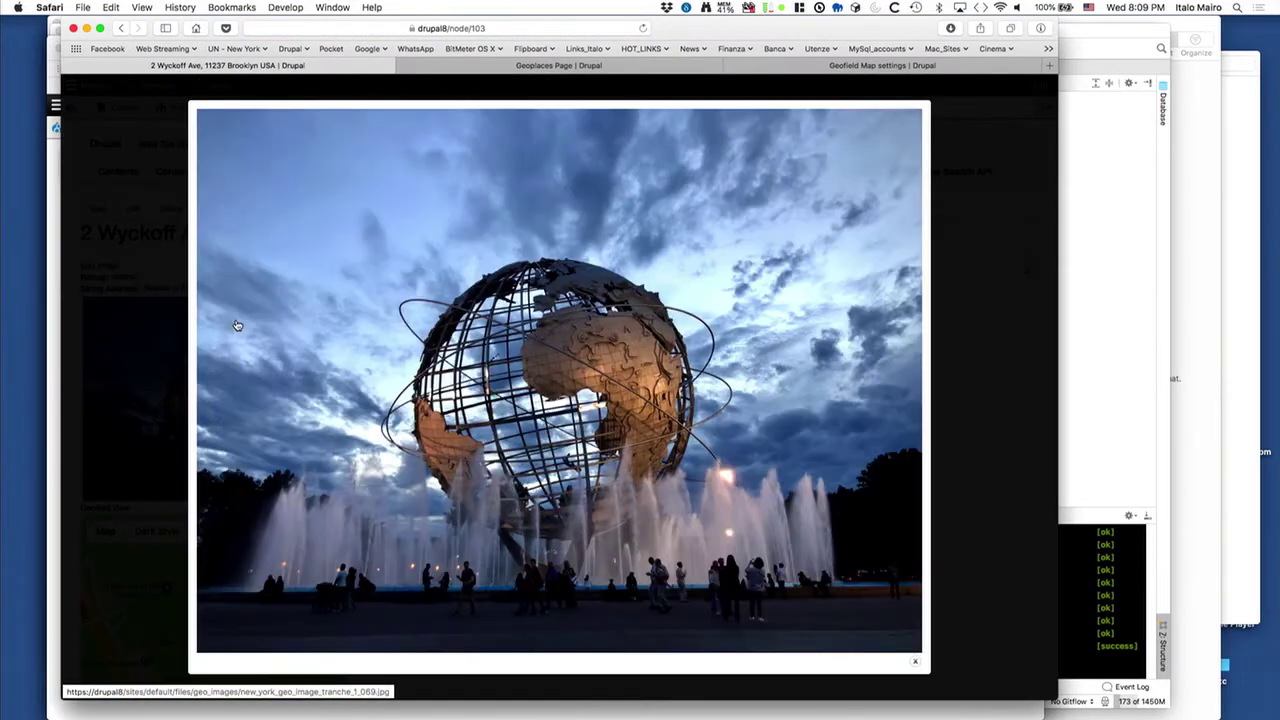
left_click(133, 230)
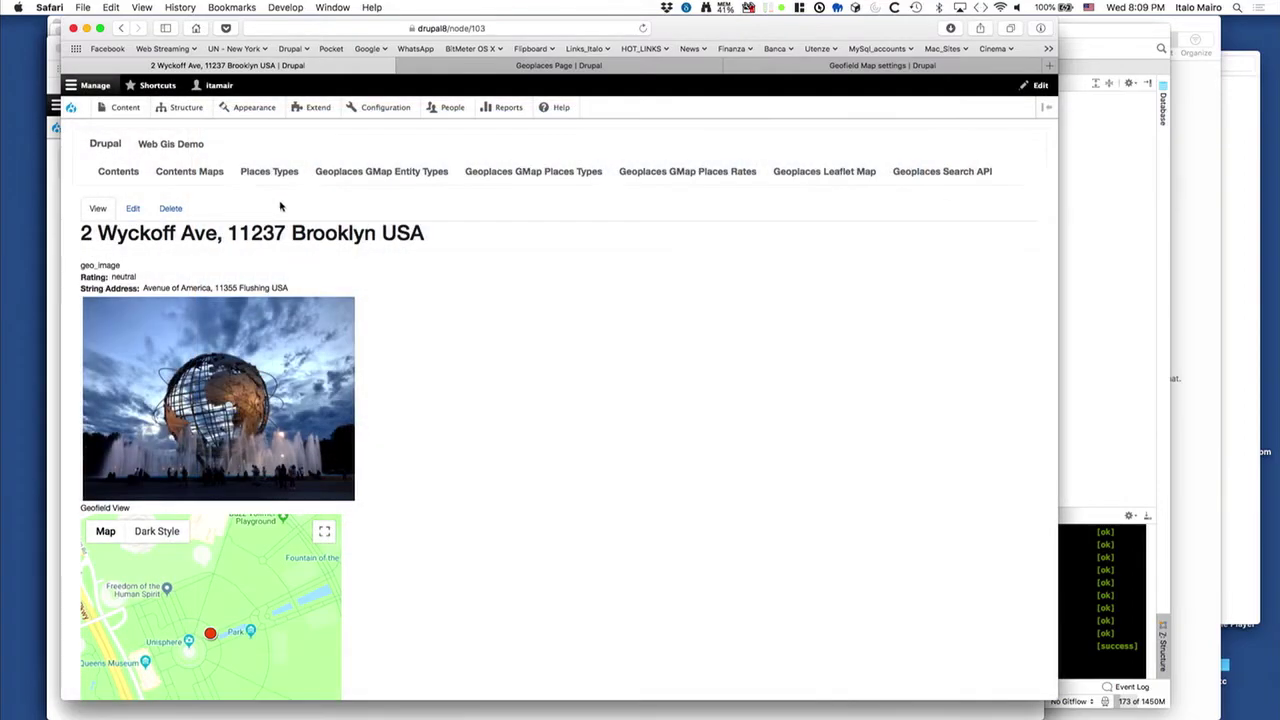
Step: Return to the home page, open the Contents Maps page and browse its entries with their photos and individual maps
left_click(71, 107)
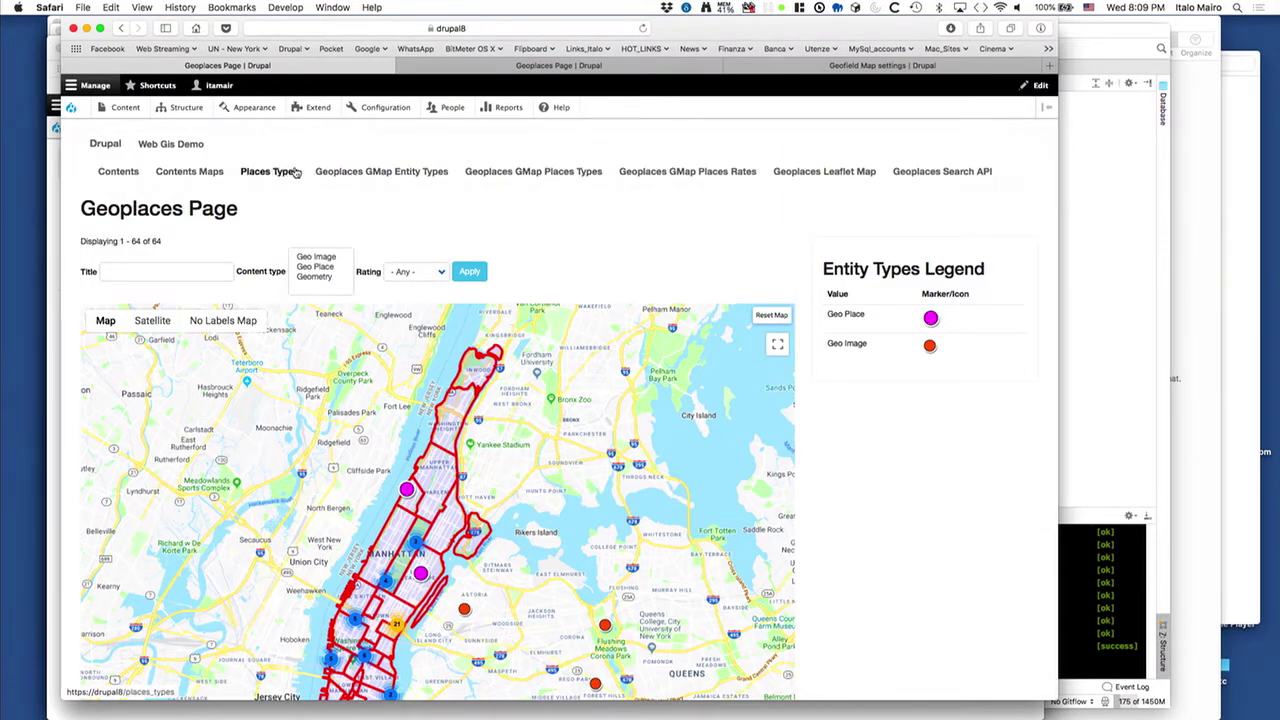
left_click(197, 167)
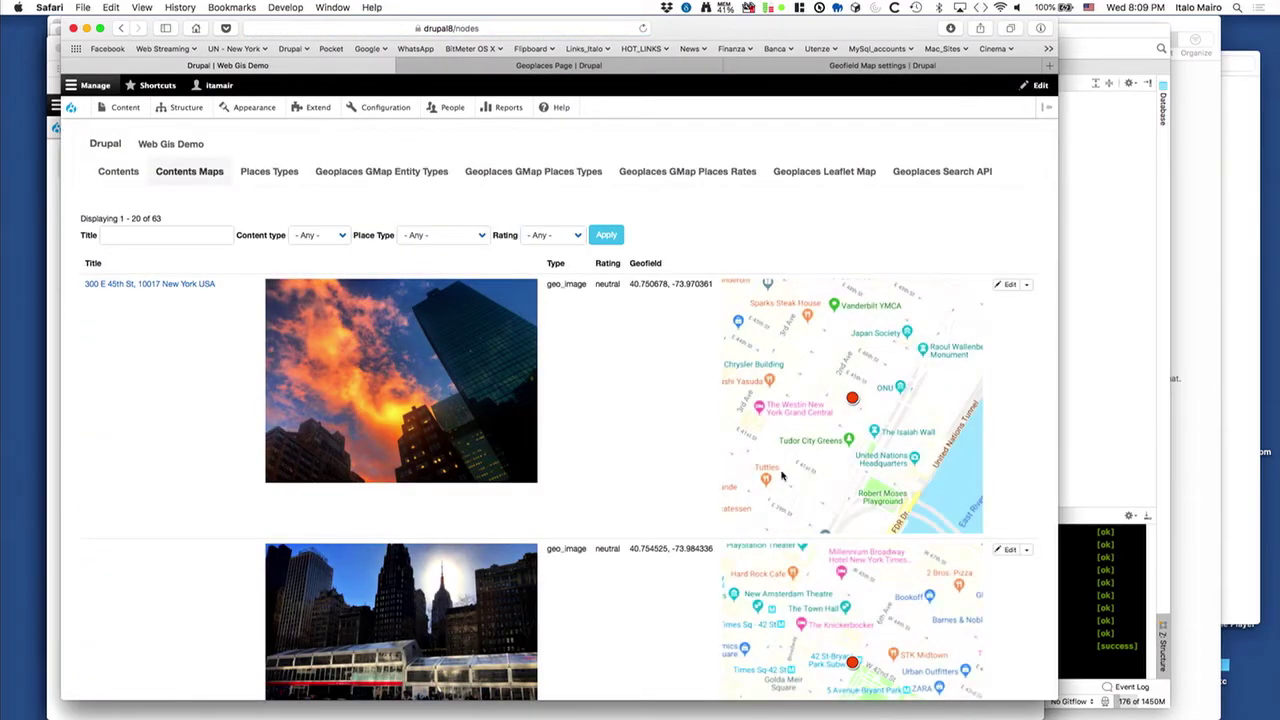
scroll(657, 438, "down", 5)
scroll(657, 438, "down", 10)
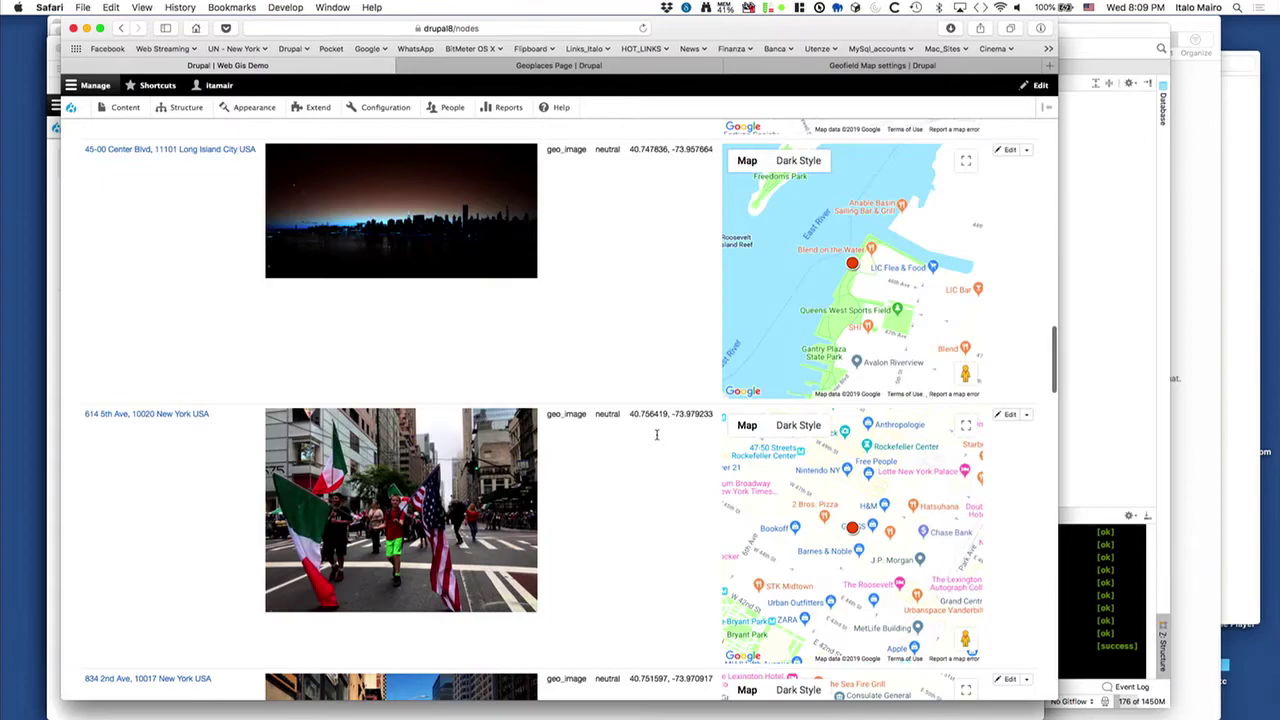
scroll(638, 438, "down", 8)
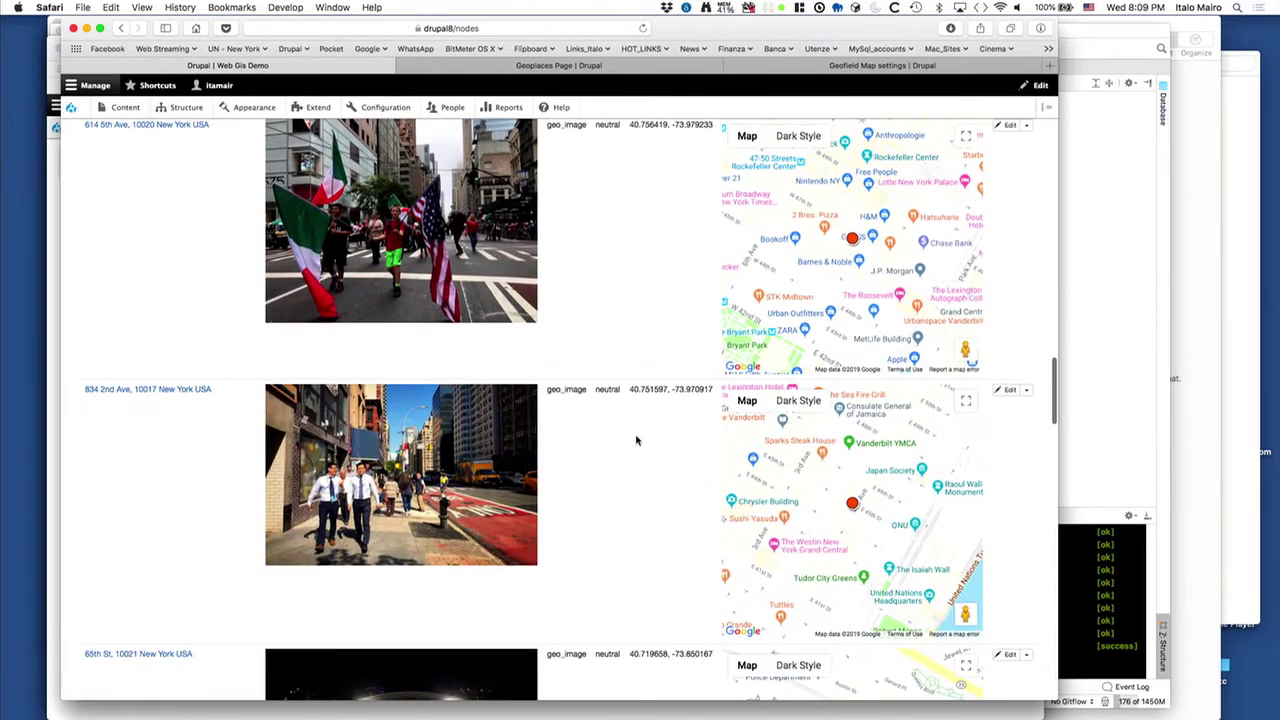
Step: Browse the Contents Maps entries, pan two Manhattan entry maps and open the marker popup of a Long Island City geo_image entry
scroll(640, 437, "up", 4)
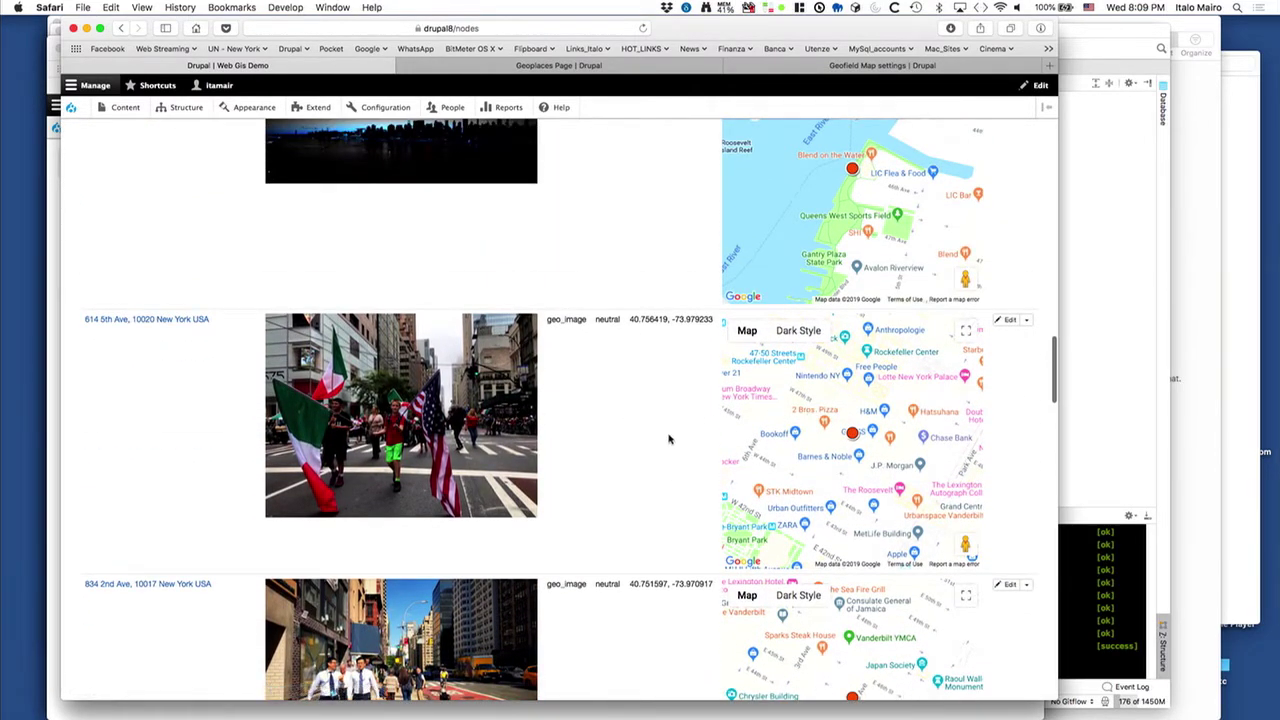
scroll(665, 445, "down", 7)
left_click_drag(830, 332, 740, 312)
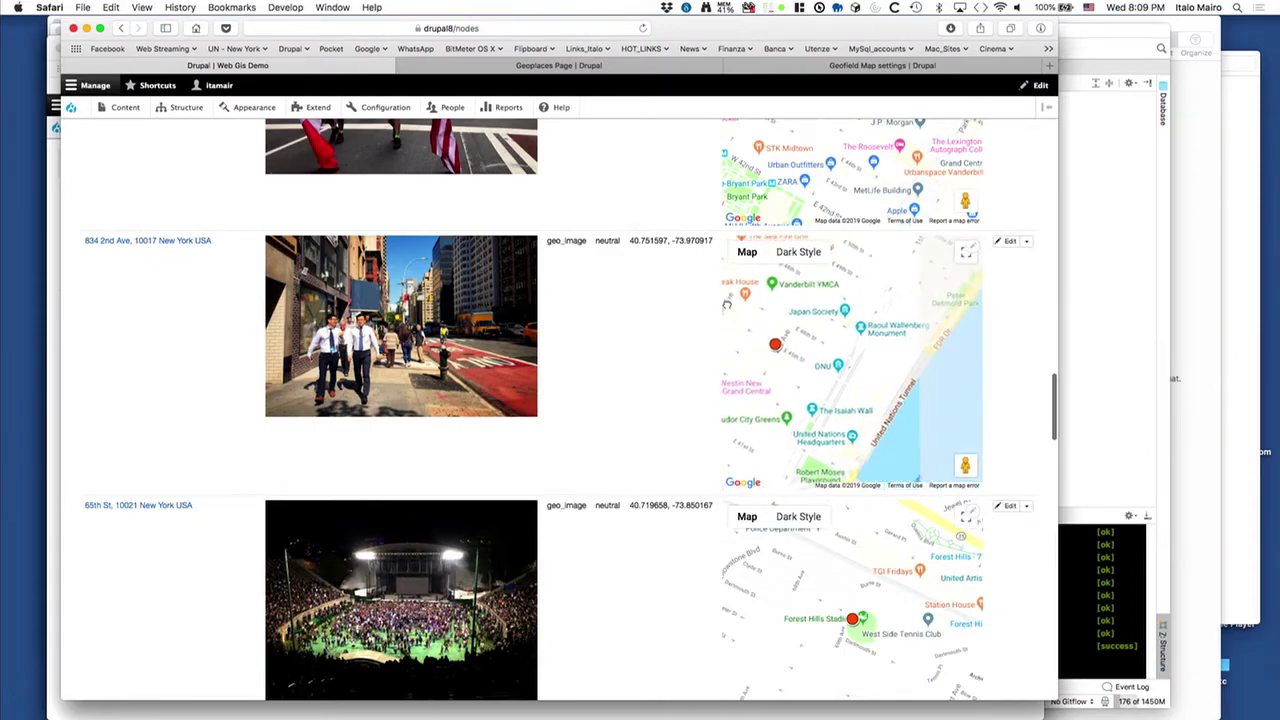
scroll(864, 300, "up", 5)
left_click_drag(923, 277, 861, 310)
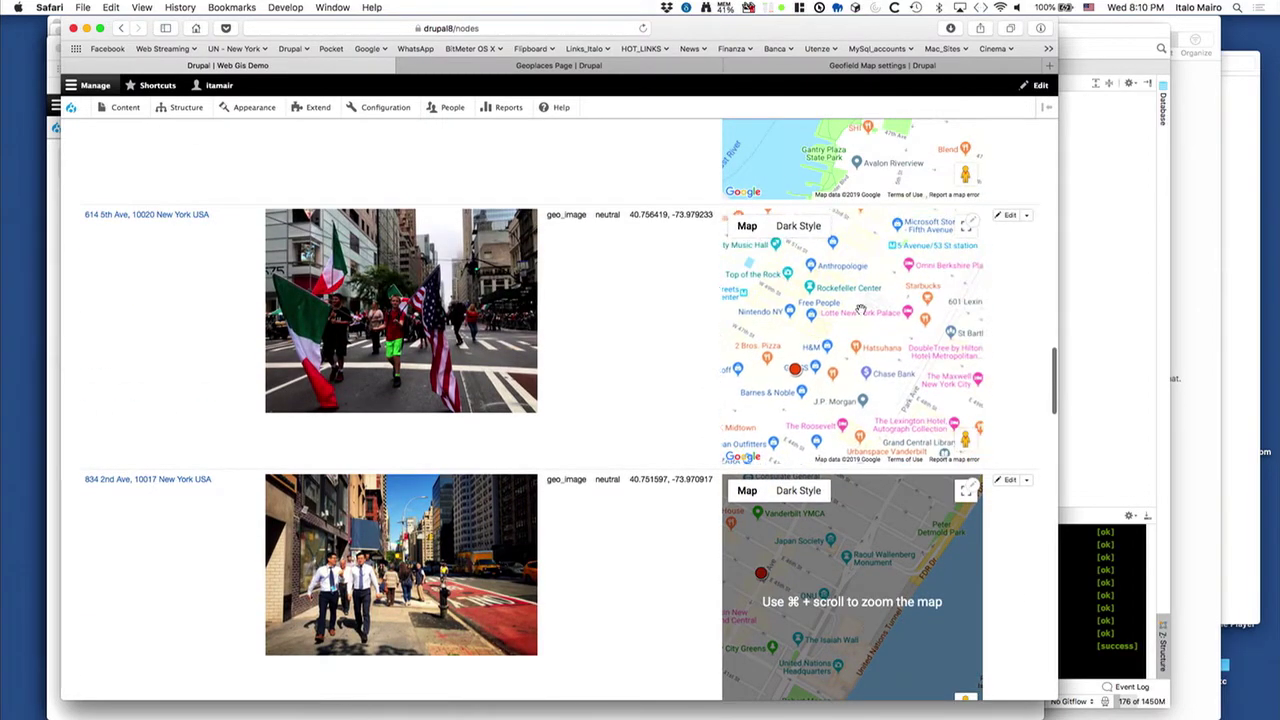
scroll(866, 260, "up", 8)
left_click(851, 180)
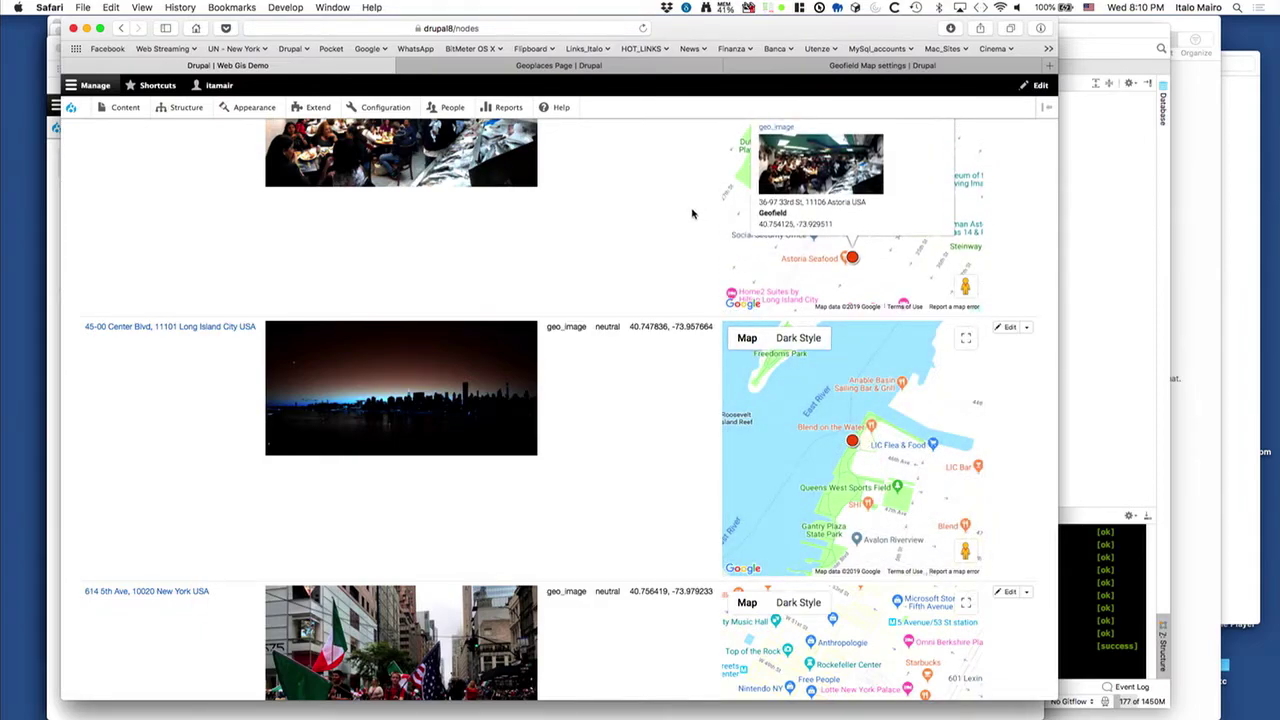
scroll(693, 214, "up", 10)
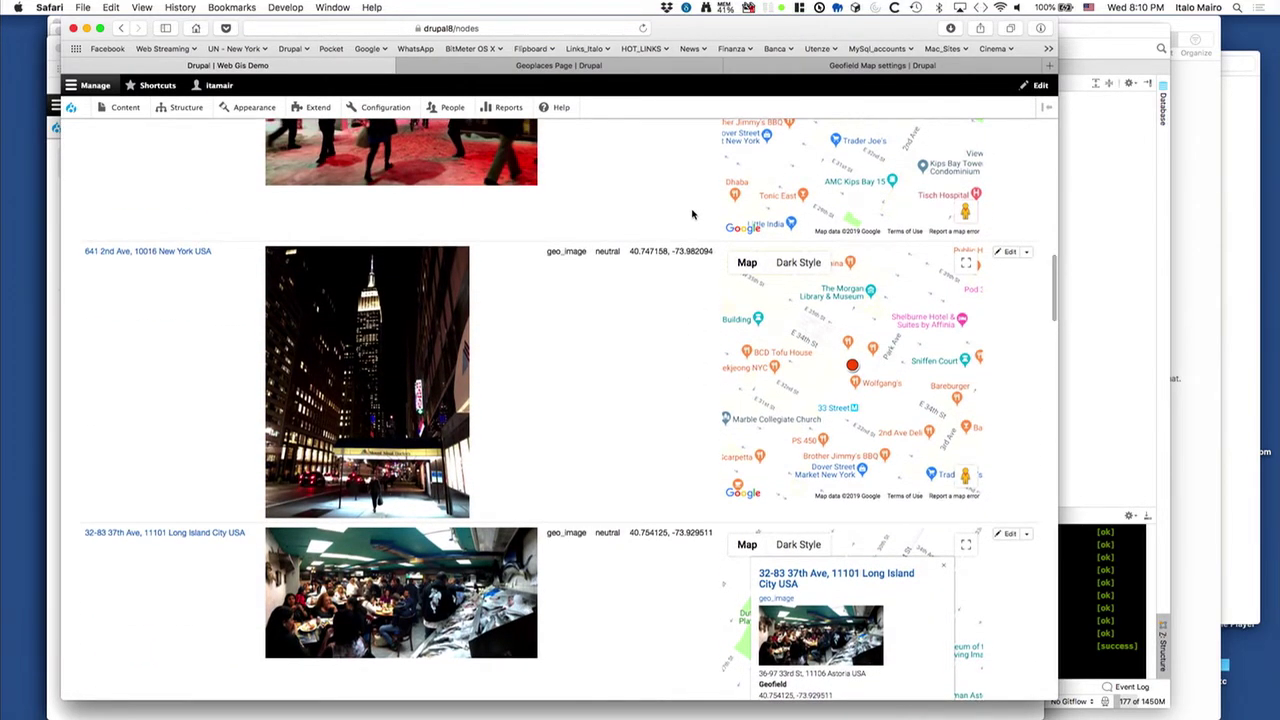
scroll(693, 214, "up", 11)
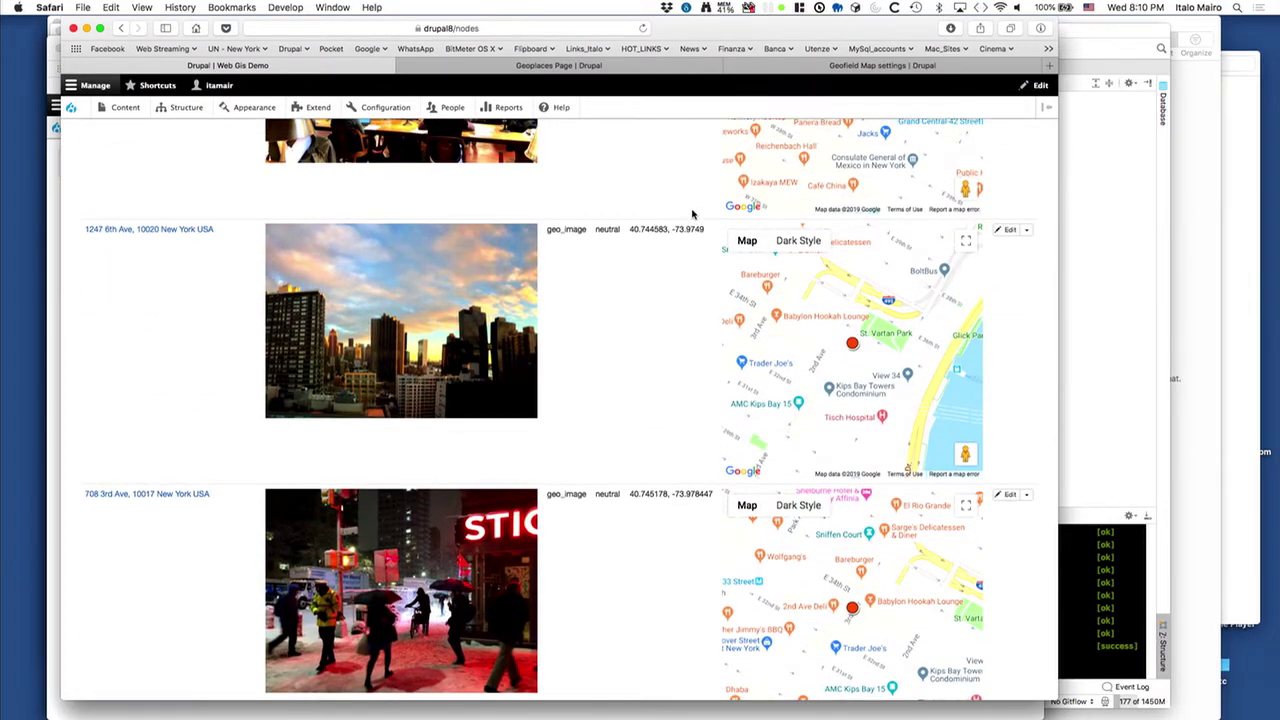
scroll(693, 214, "up", 20)
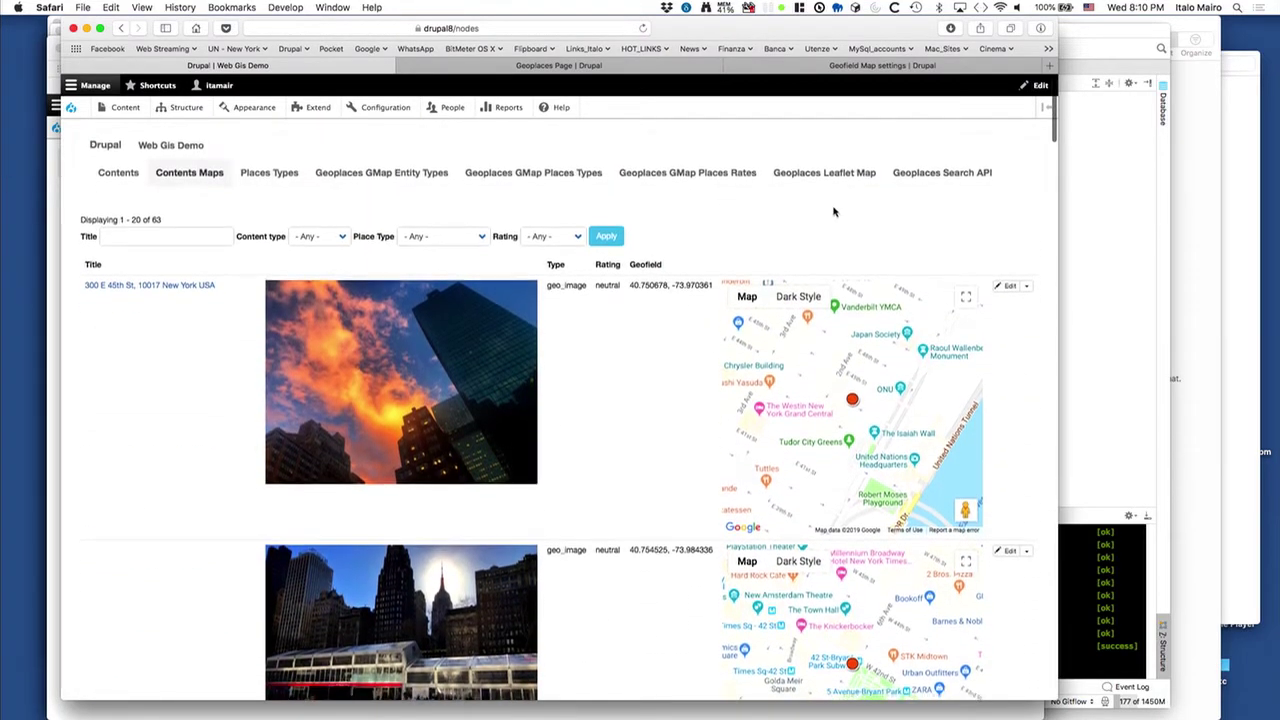
left_click(1027, 225)
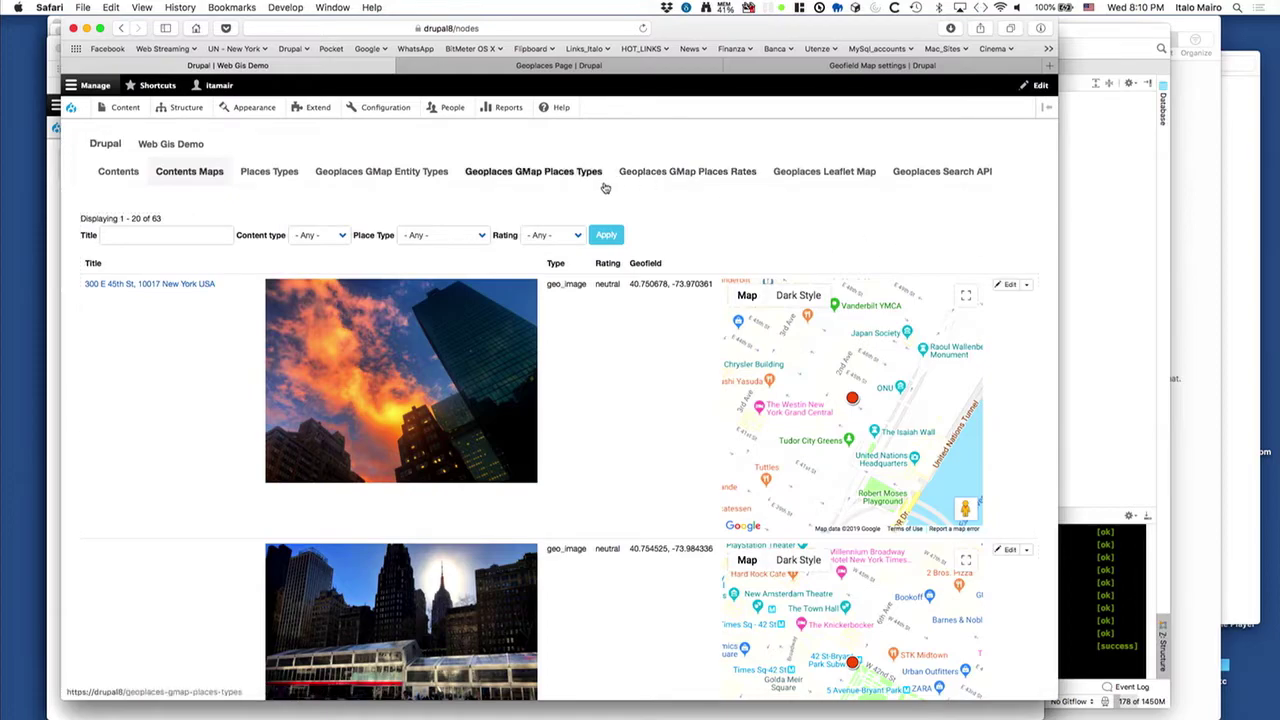
Step: Open the Geoplaces GMap Places Rates page and edit the view behind it
left_click(646, 176)
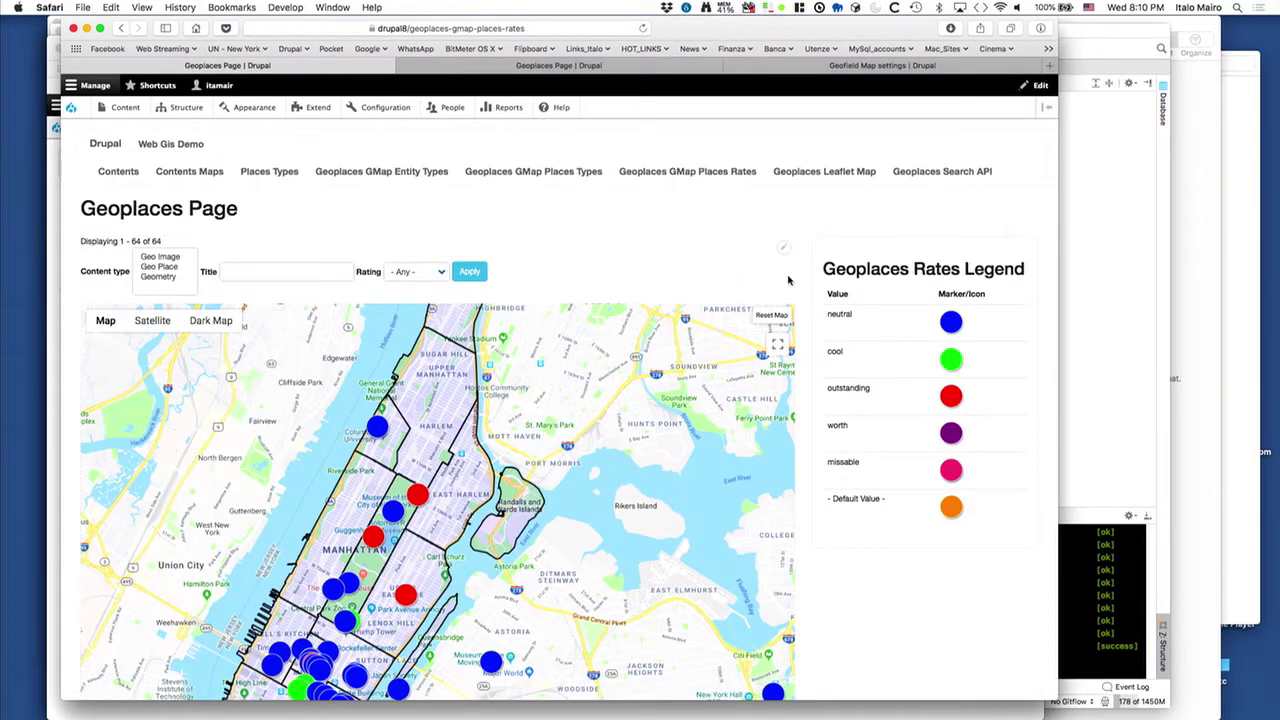
left_click(787, 248)
left_click(766, 265)
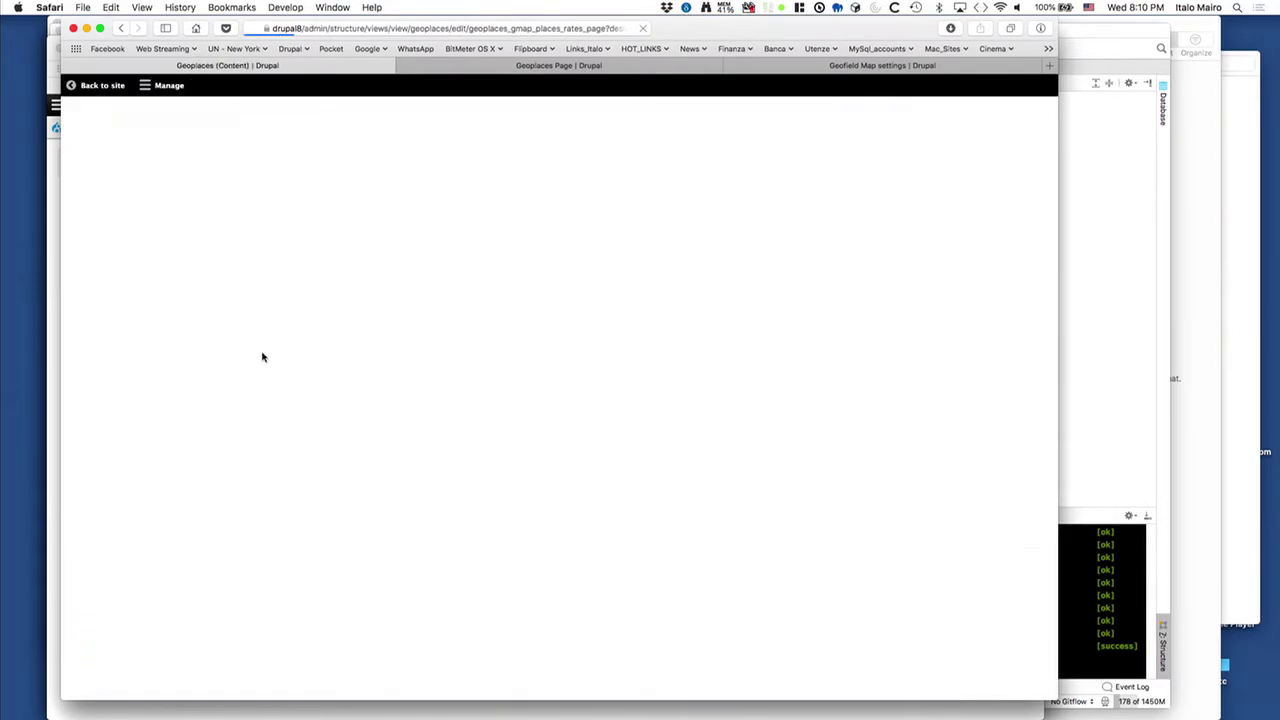
Step: Find the Geofield Proximity (field_geofield) filter and add it to the Rates page display with its default settings
left_click(355, 423)
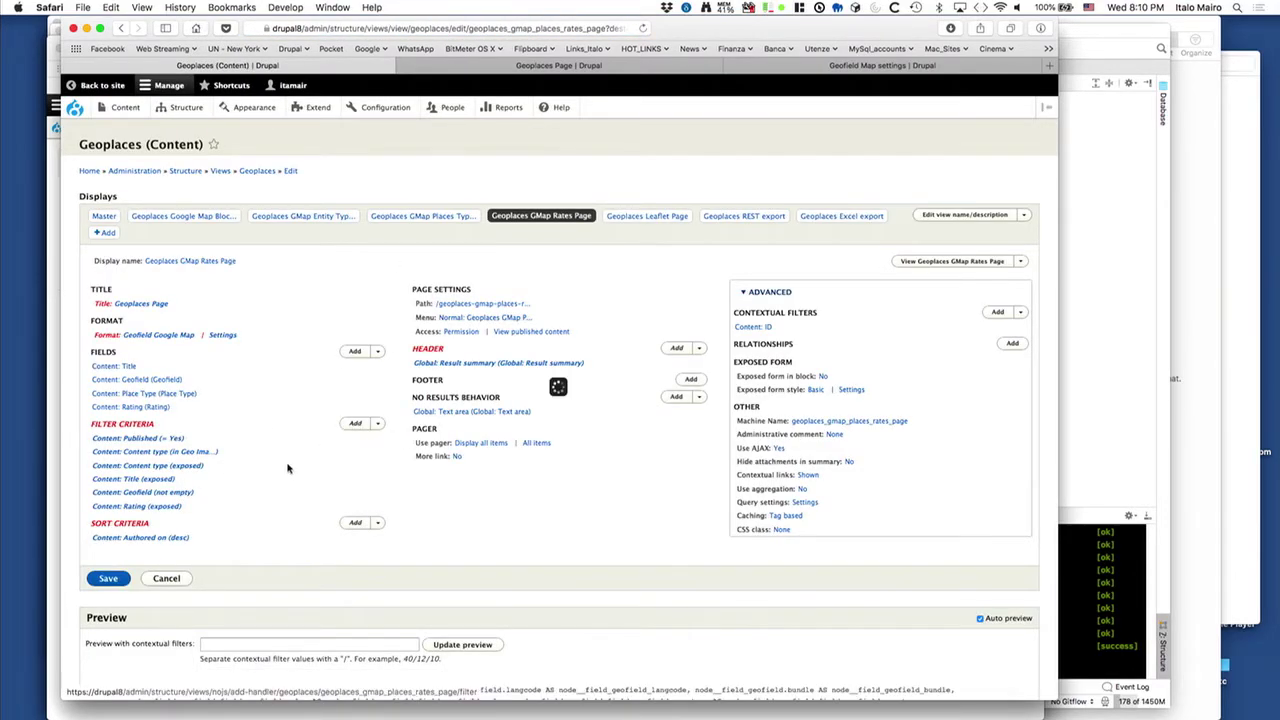
left_click(495, 168)
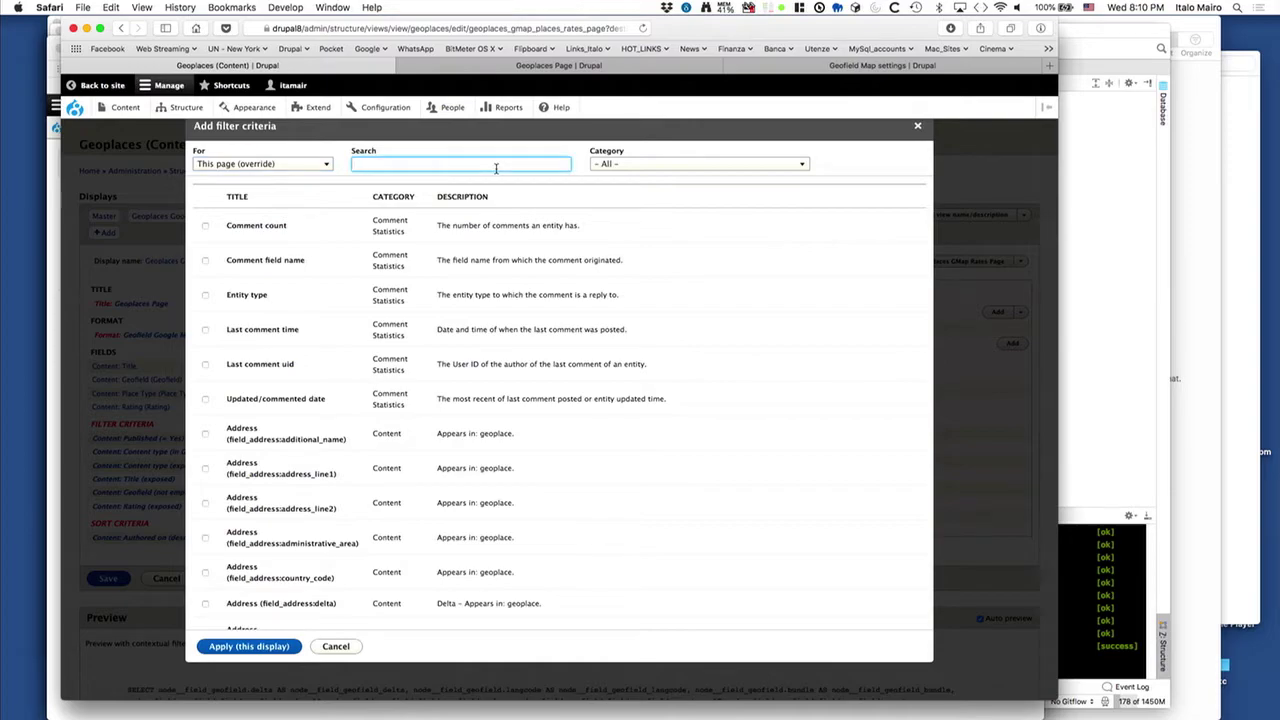
type("proxim")
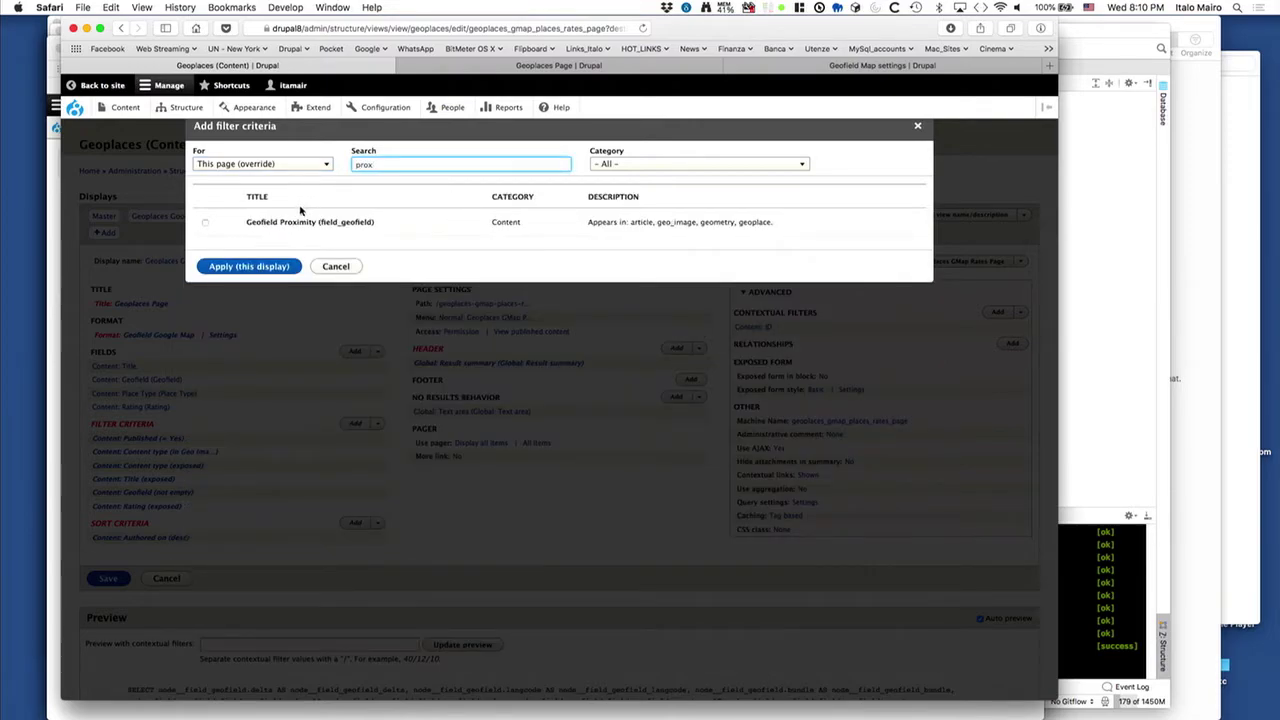
left_click(297, 224)
left_click(255, 285)
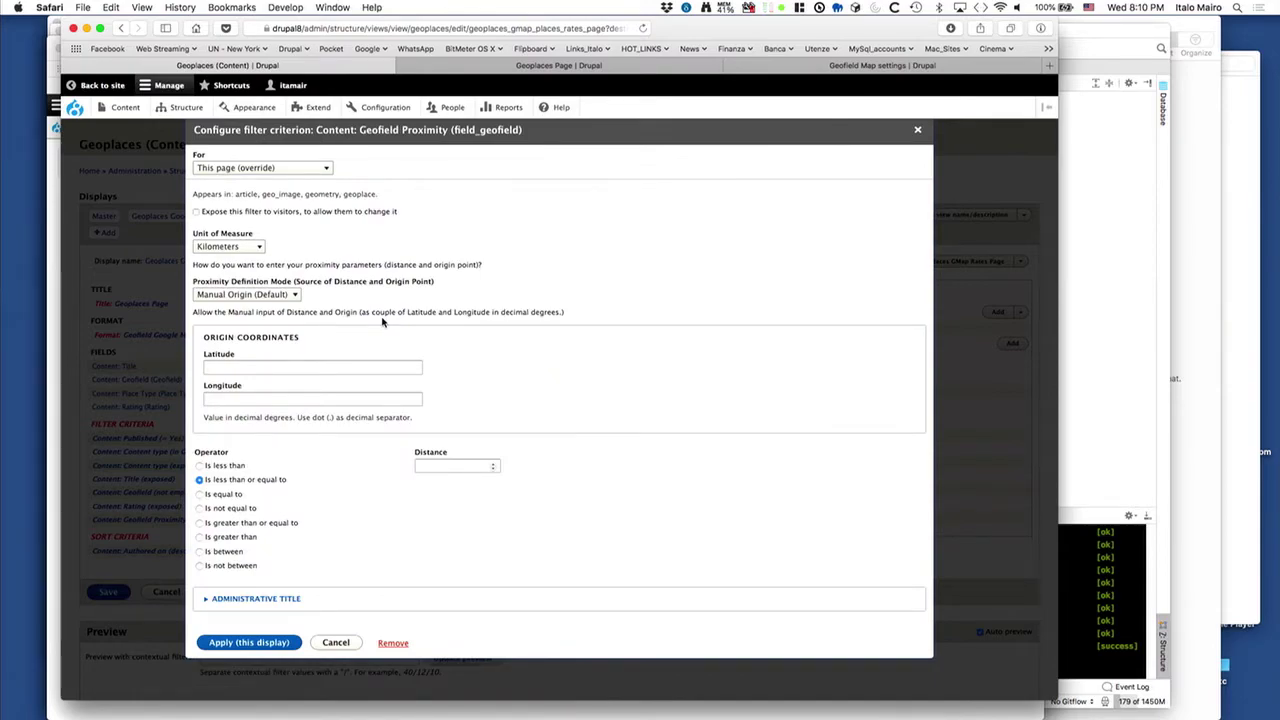
left_click(230, 648)
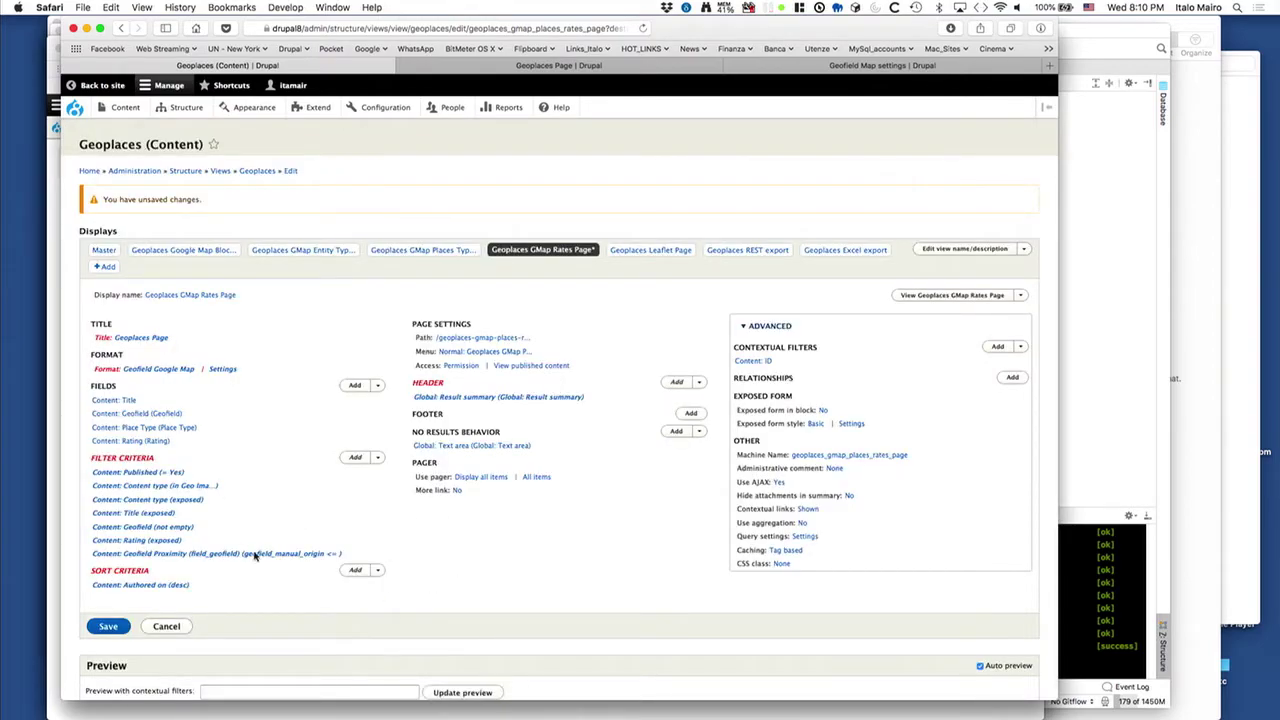
Step: Set the Geofield Proximity filter's definition mode to Geocode Origin and expose the filter to visitors
left_click(249, 556)
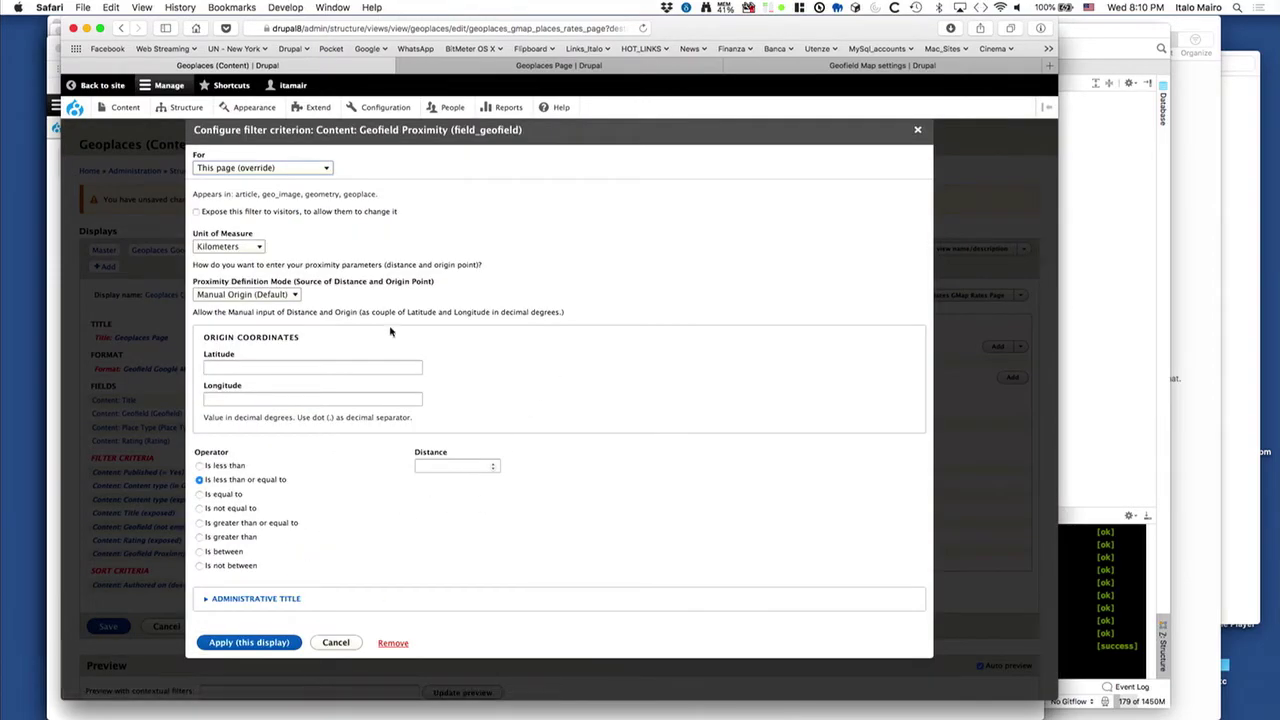
left_click(276, 296)
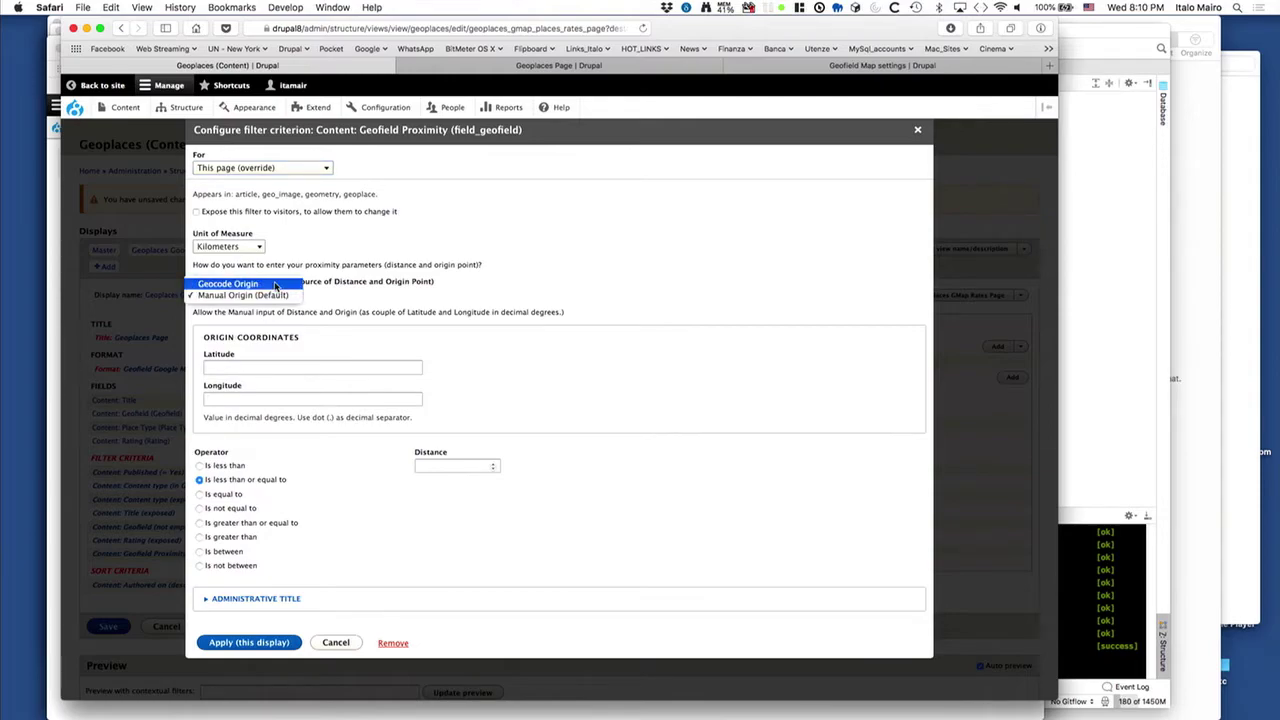
left_click(278, 283)
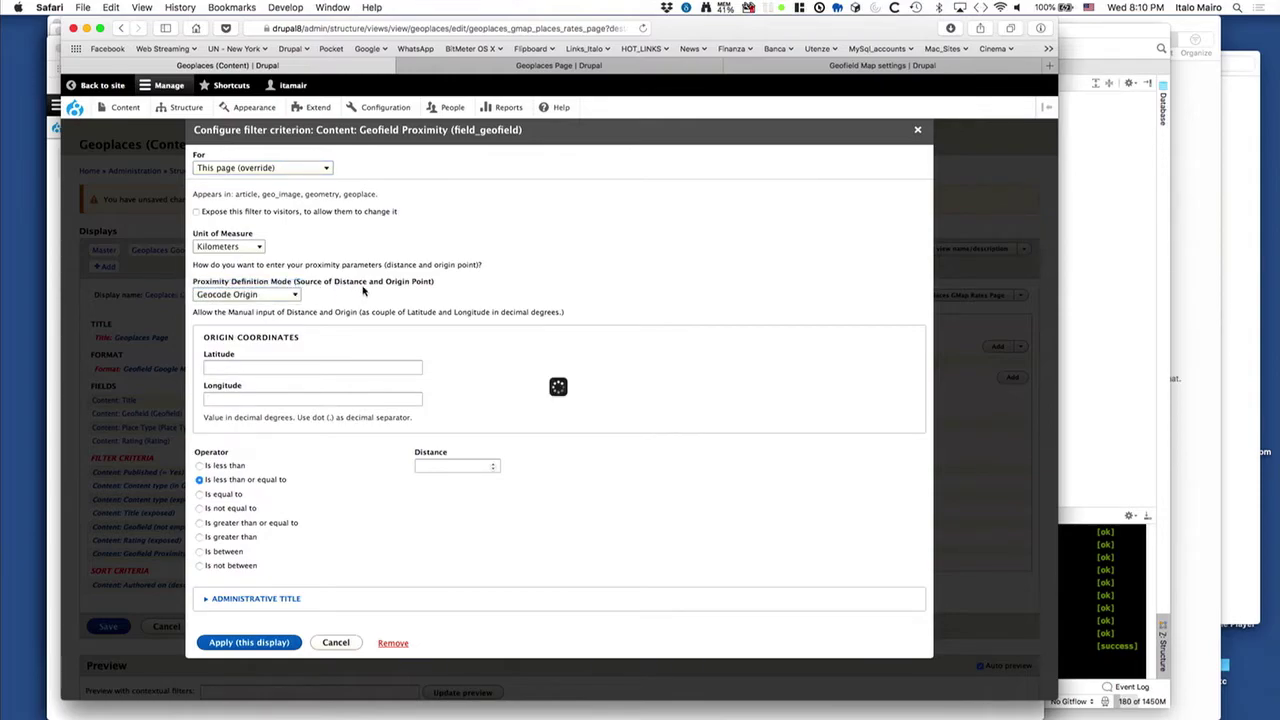
left_click(258, 212)
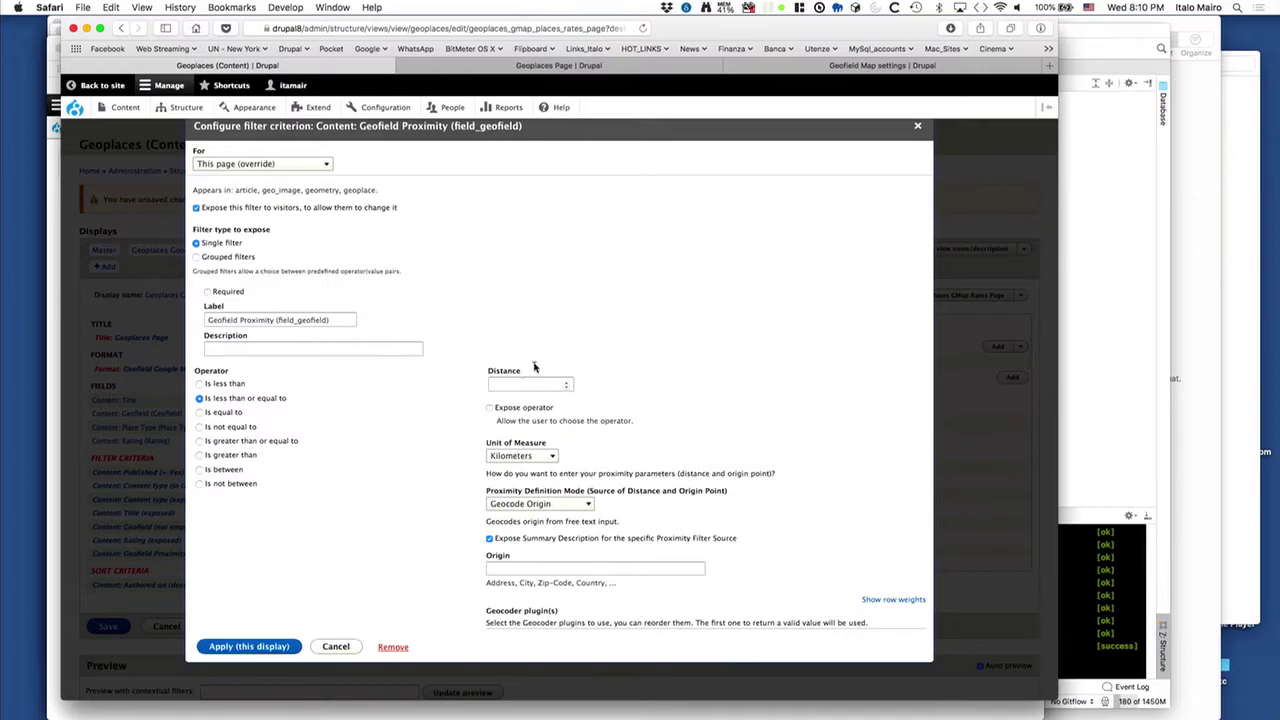
Step: Enable the OpenStreetMap, Nominatim and GoogleMaps geocoder plugins for the proximity filter
scroll(802, 407, "down", 2)
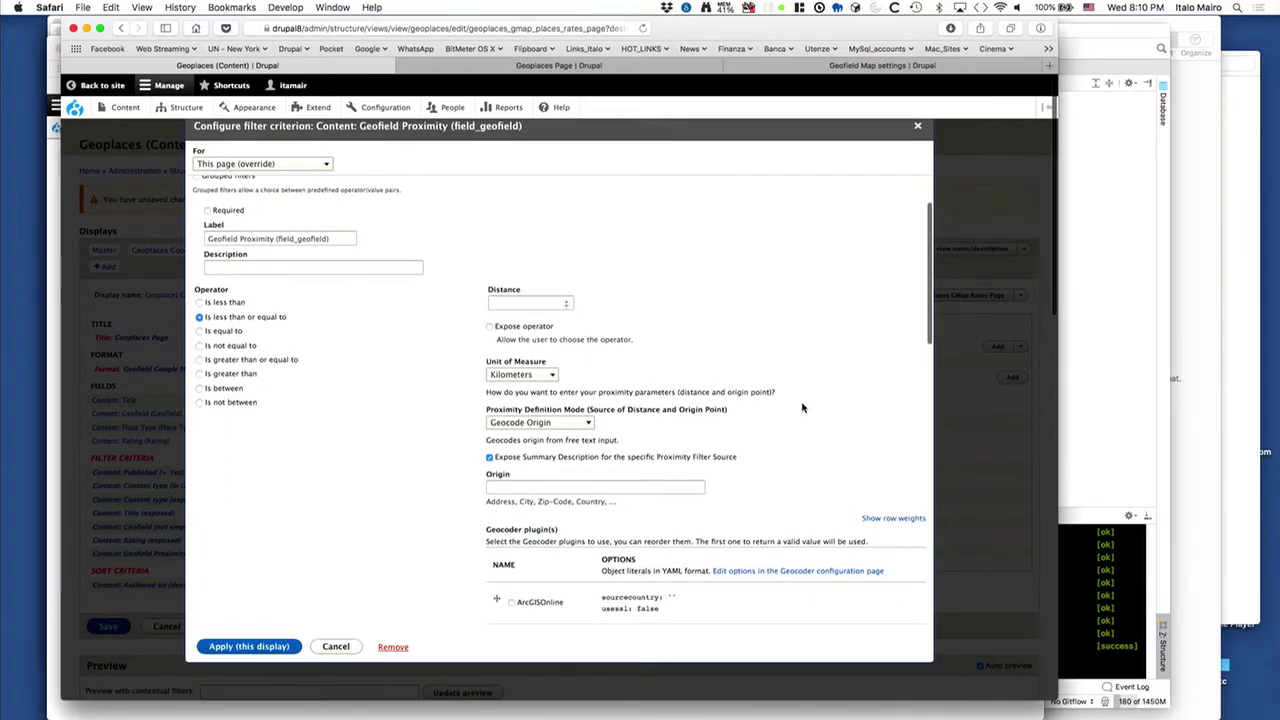
scroll(449, 480, "down", 4)
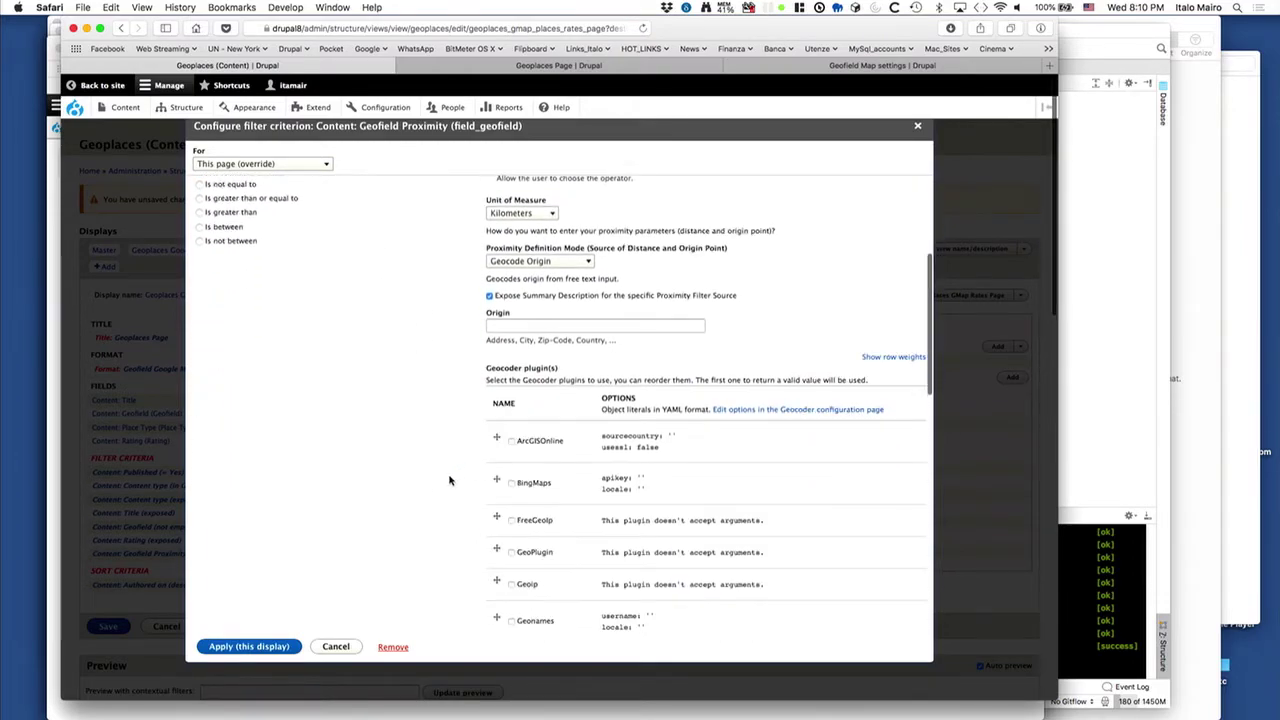
scroll(456, 430, "down", 10)
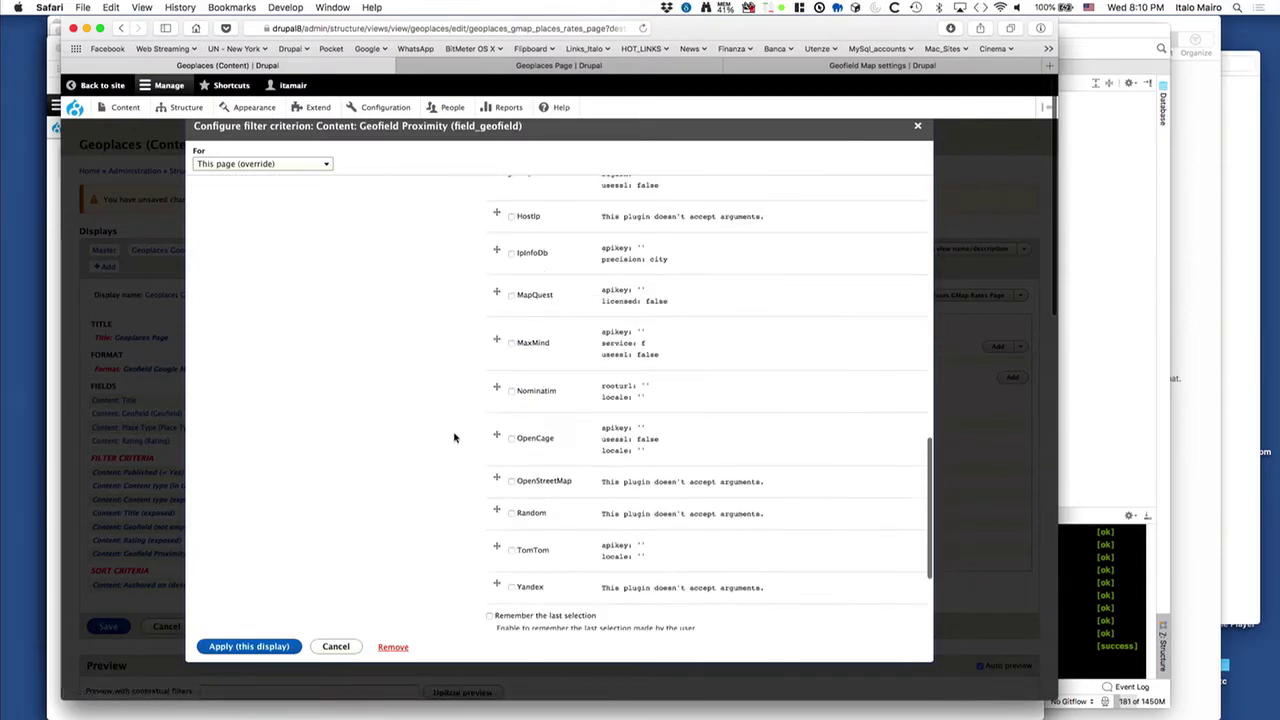
left_click(511, 443)
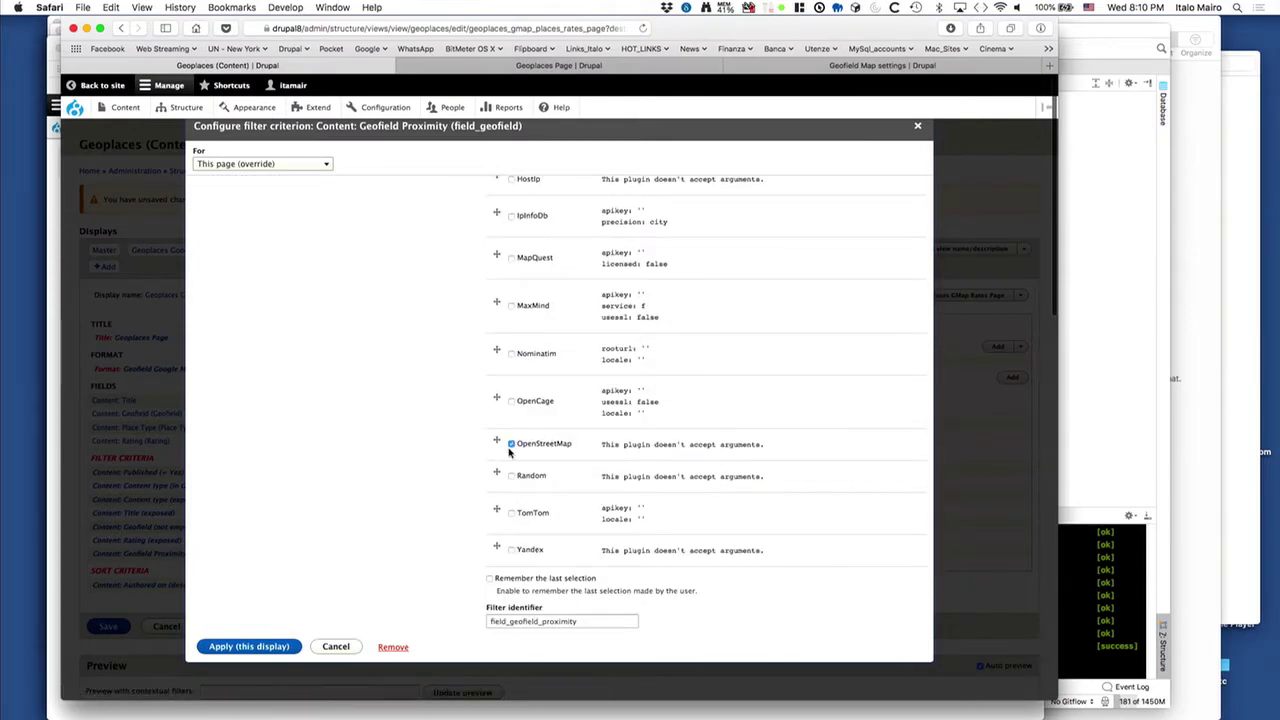
left_click(511, 354)
scroll(450, 383, "up", 5)
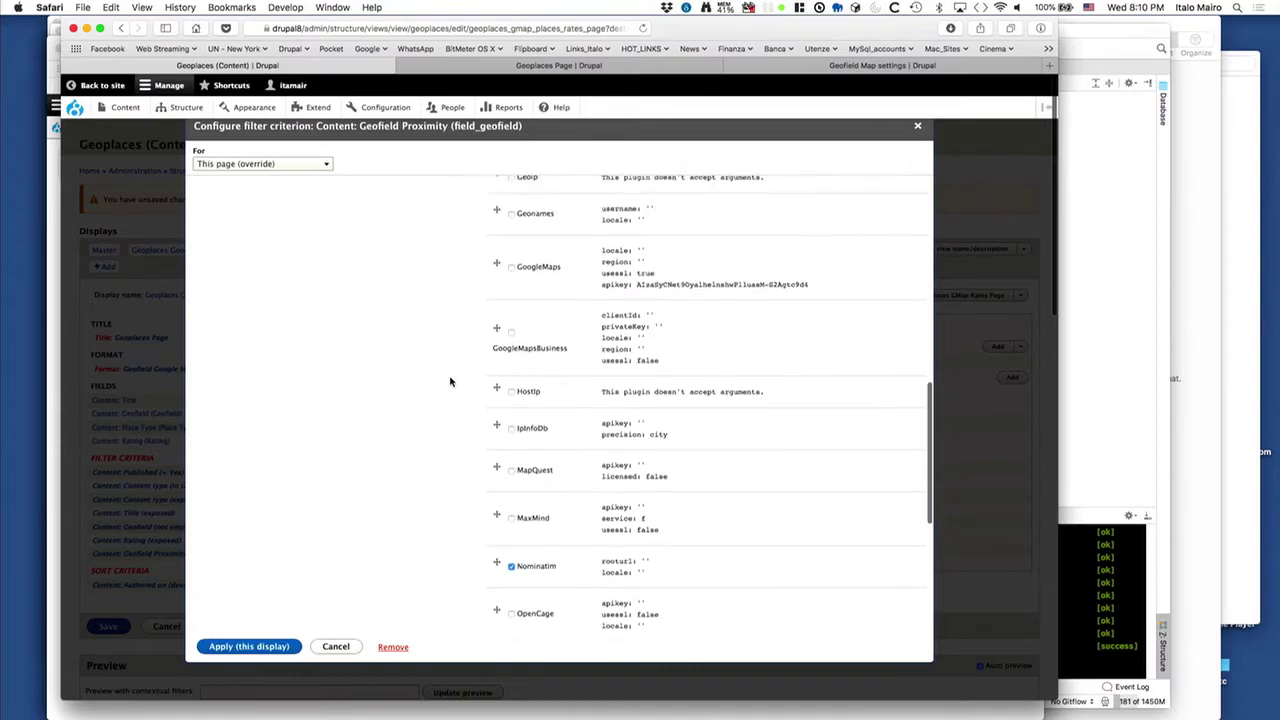
left_click(511, 297)
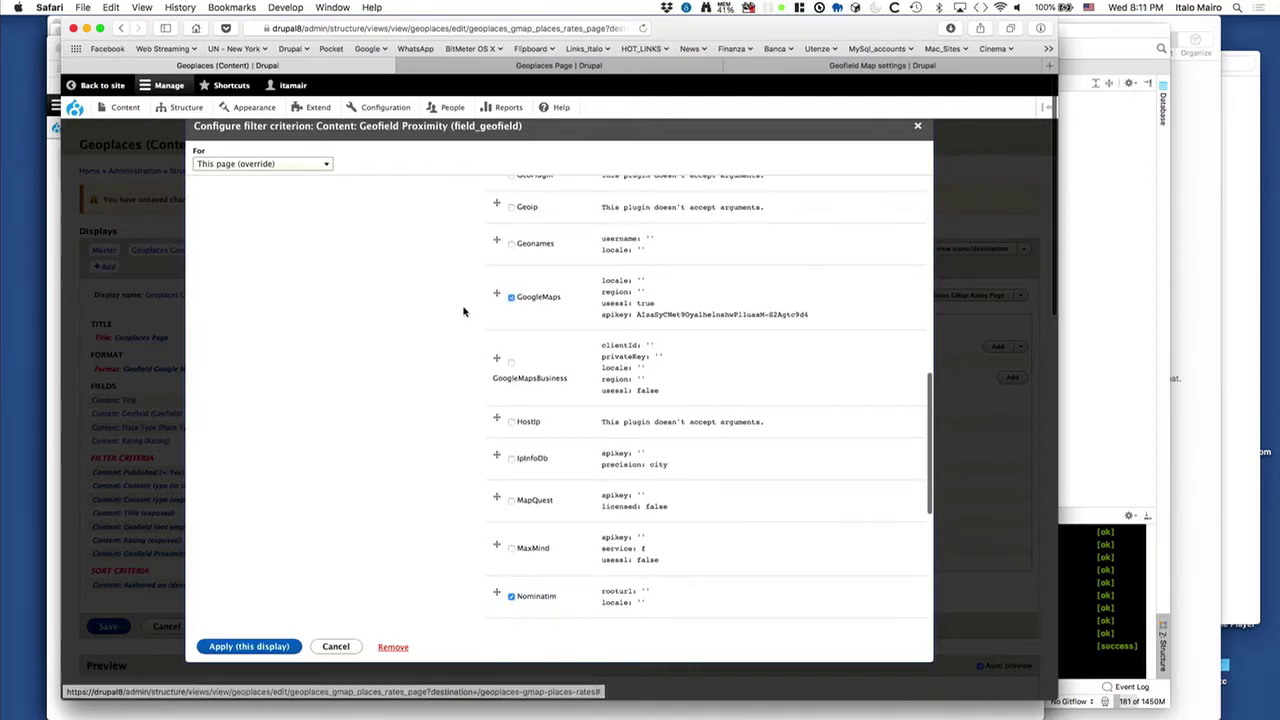
Step: Clear the proximity filter's label, set its unit of measure to Meters, apply it to this display and save the view
scroll(459, 314, "up", 10)
scroll(459, 314, "up", 2)
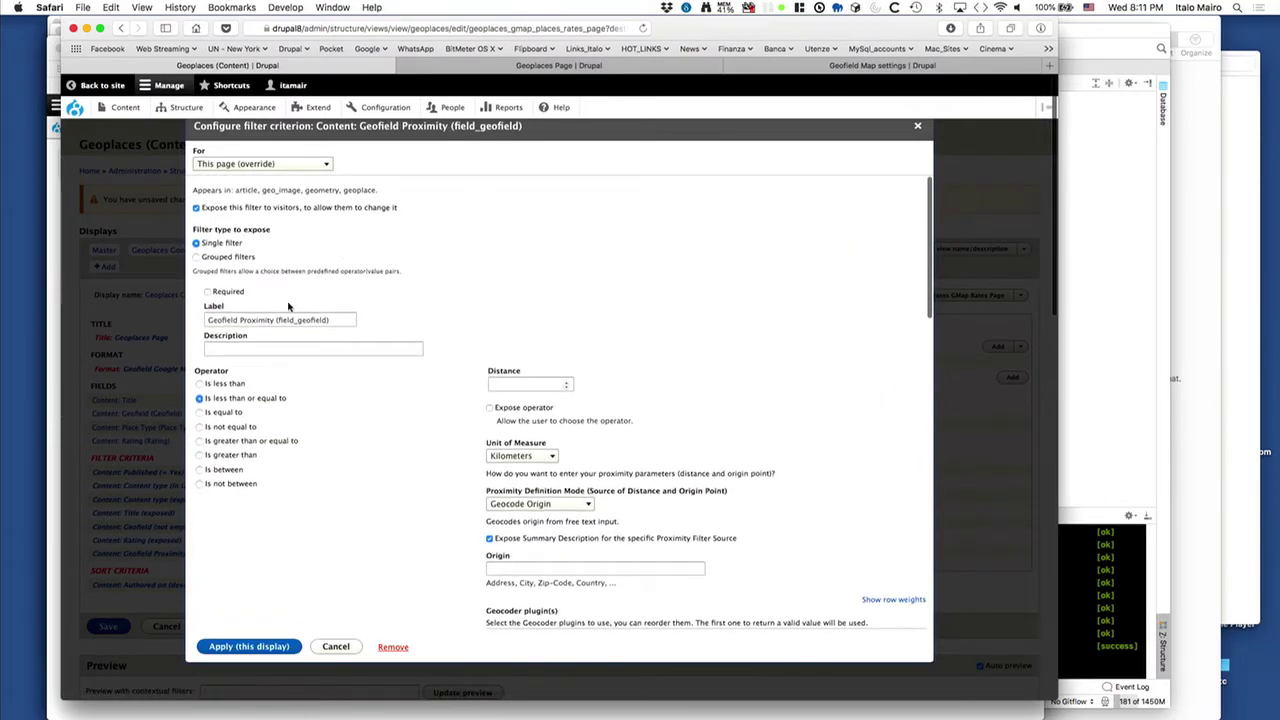
left_click_drag(331, 320, 207, 318)
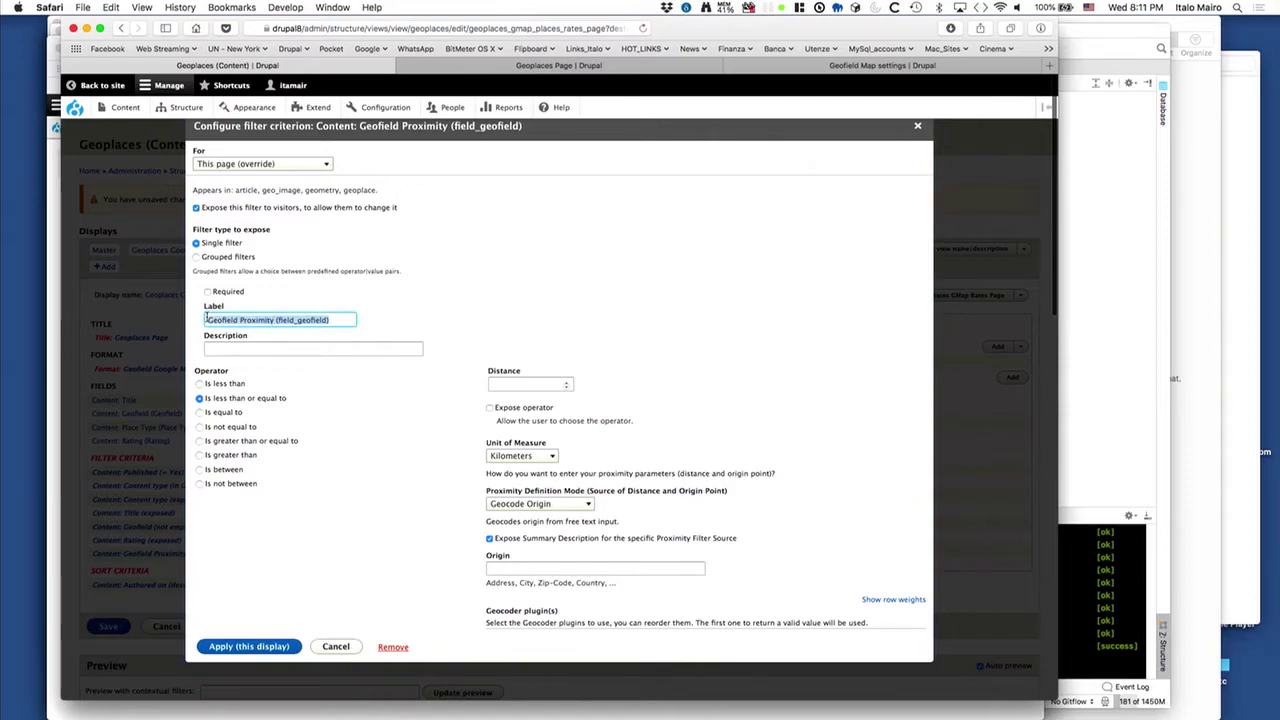
key("BackSpace")
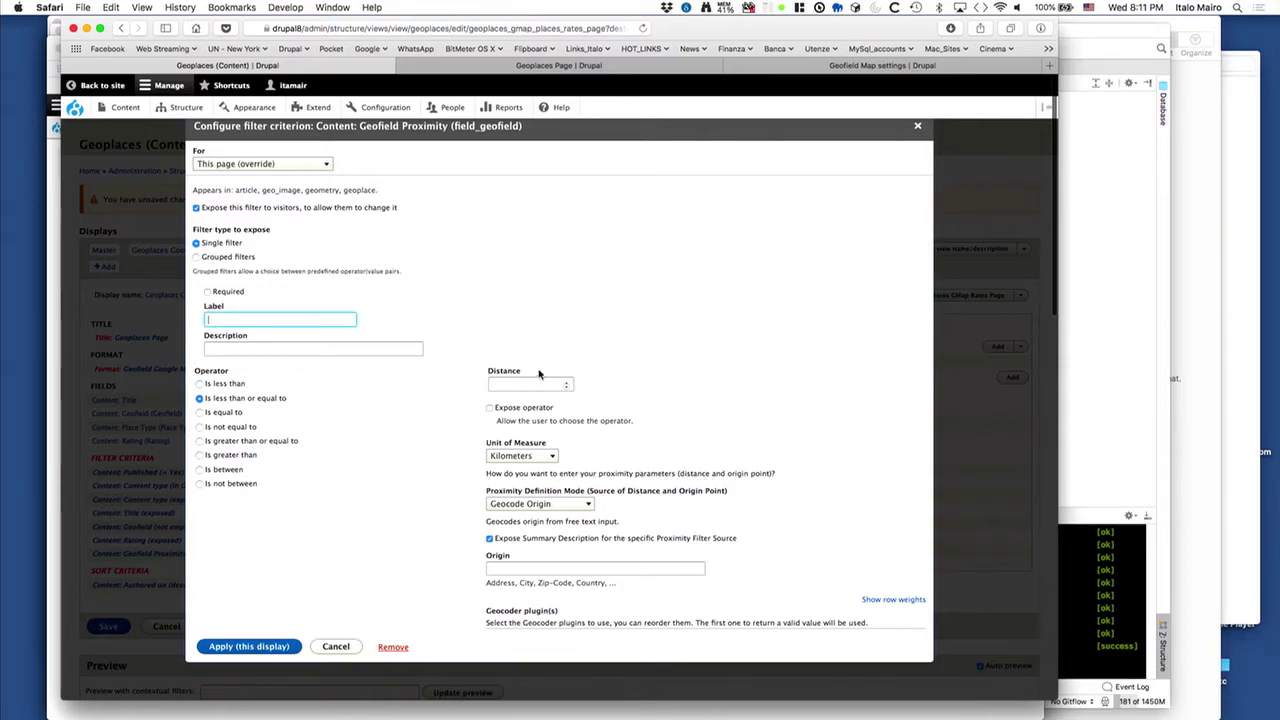
left_click(509, 458)
left_click(510, 467)
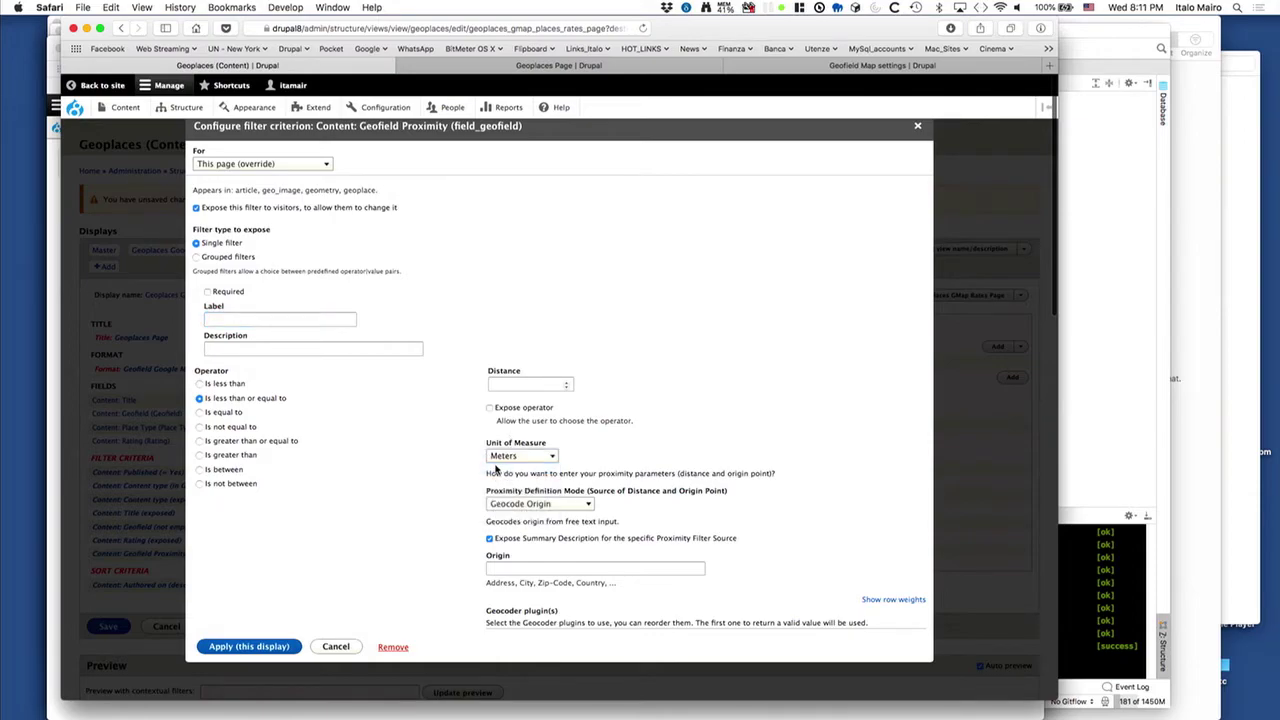
left_click(249, 646)
left_click(115, 629)
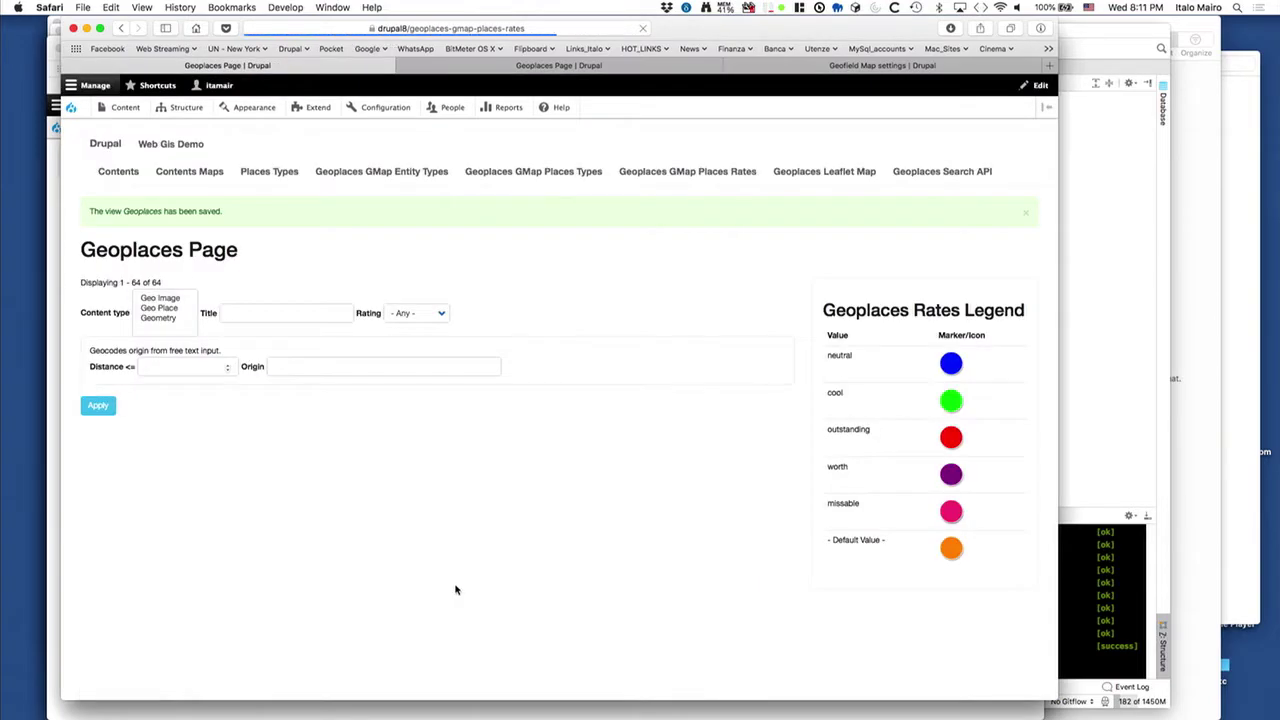
Step: Fill in the exposed proximity filter with a distance of 500 and the origin Fat Cat New York
left_click(362, 365)
left_click(398, 250)
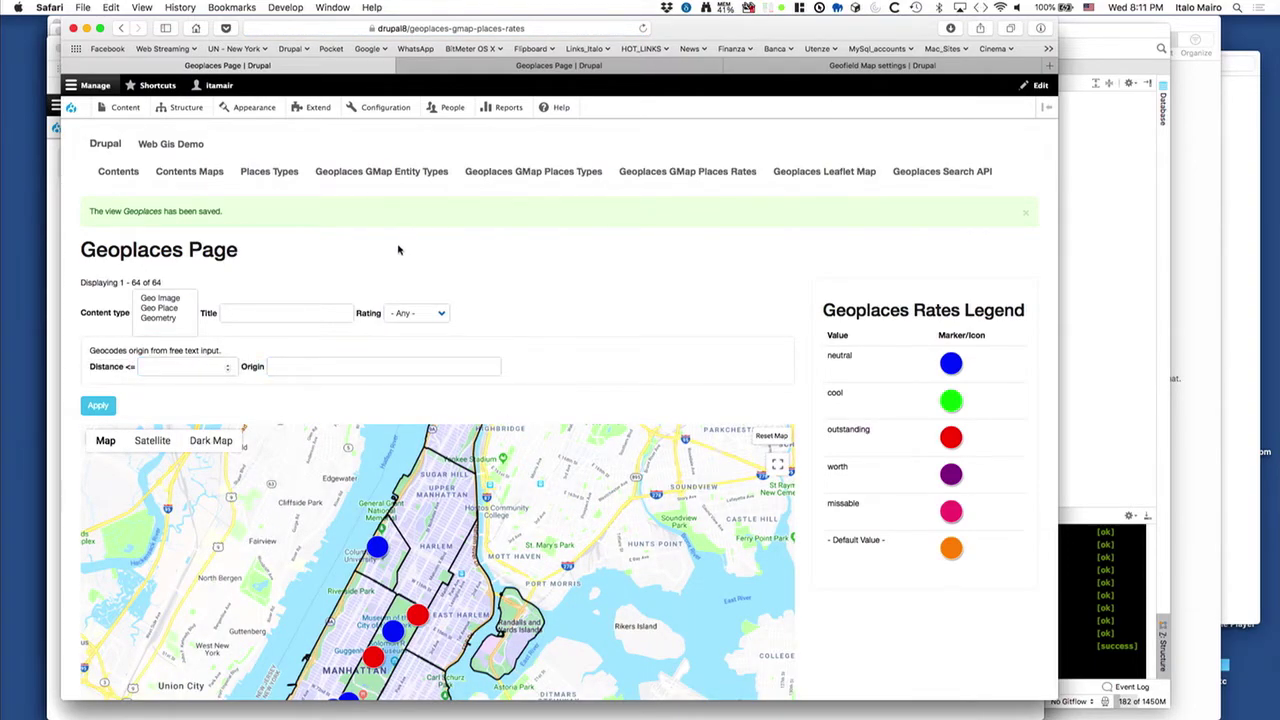
left_click(170, 366)
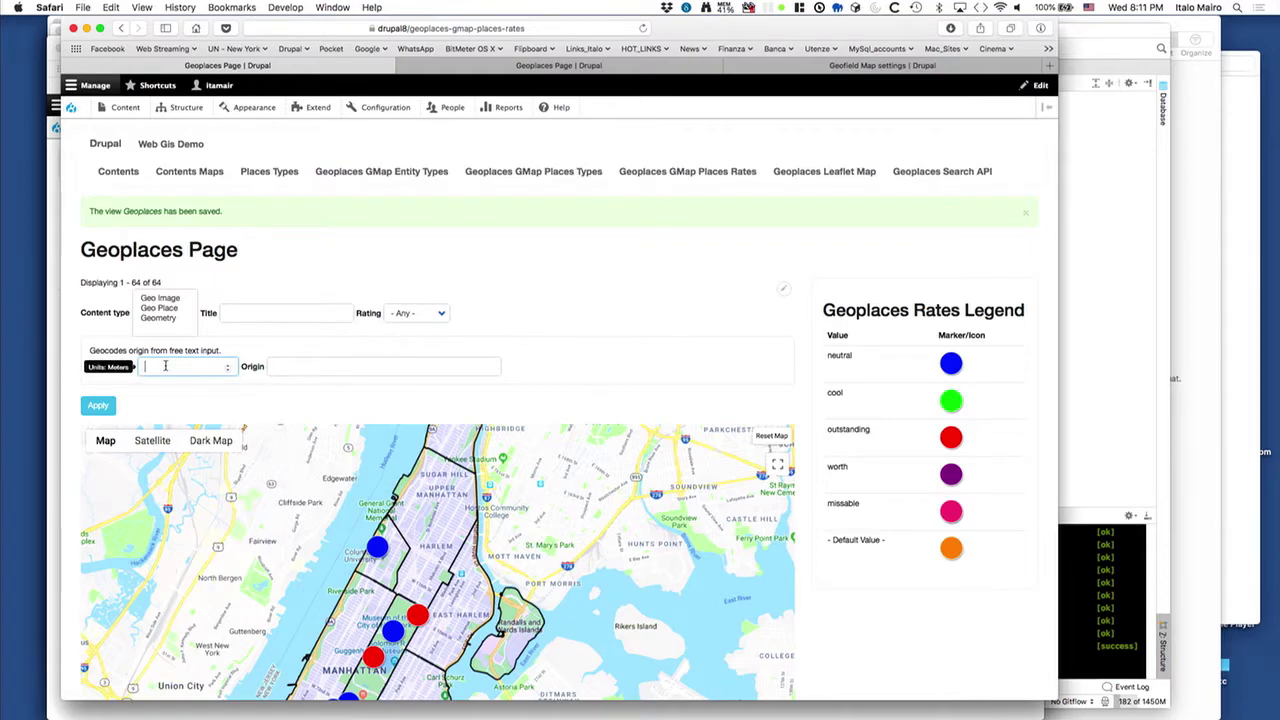
type("500")
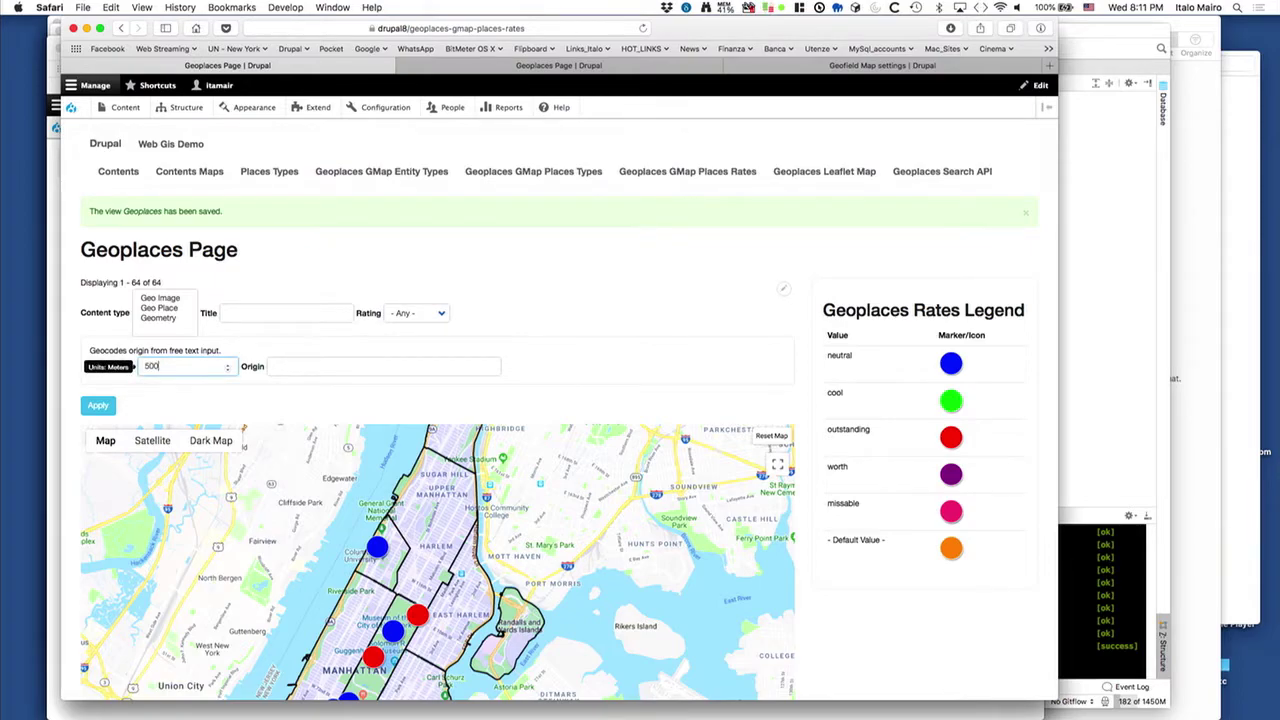
left_click(388, 367)
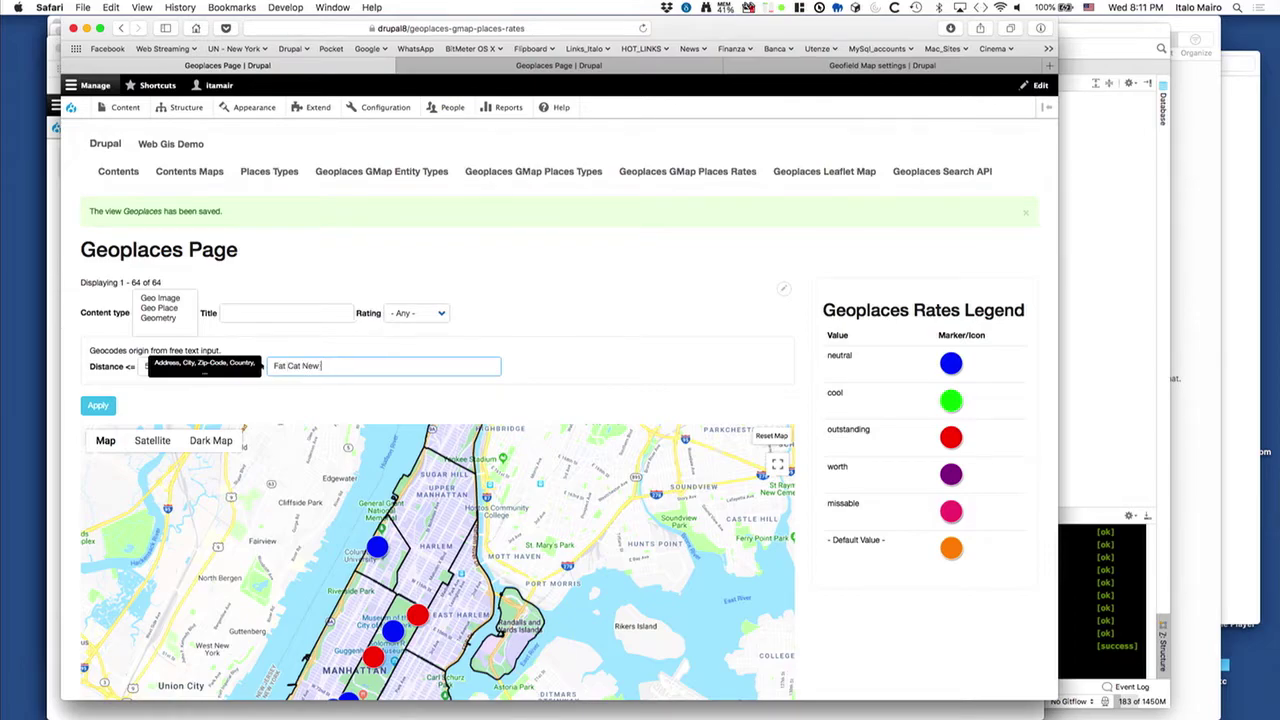
left_click(674, 306)
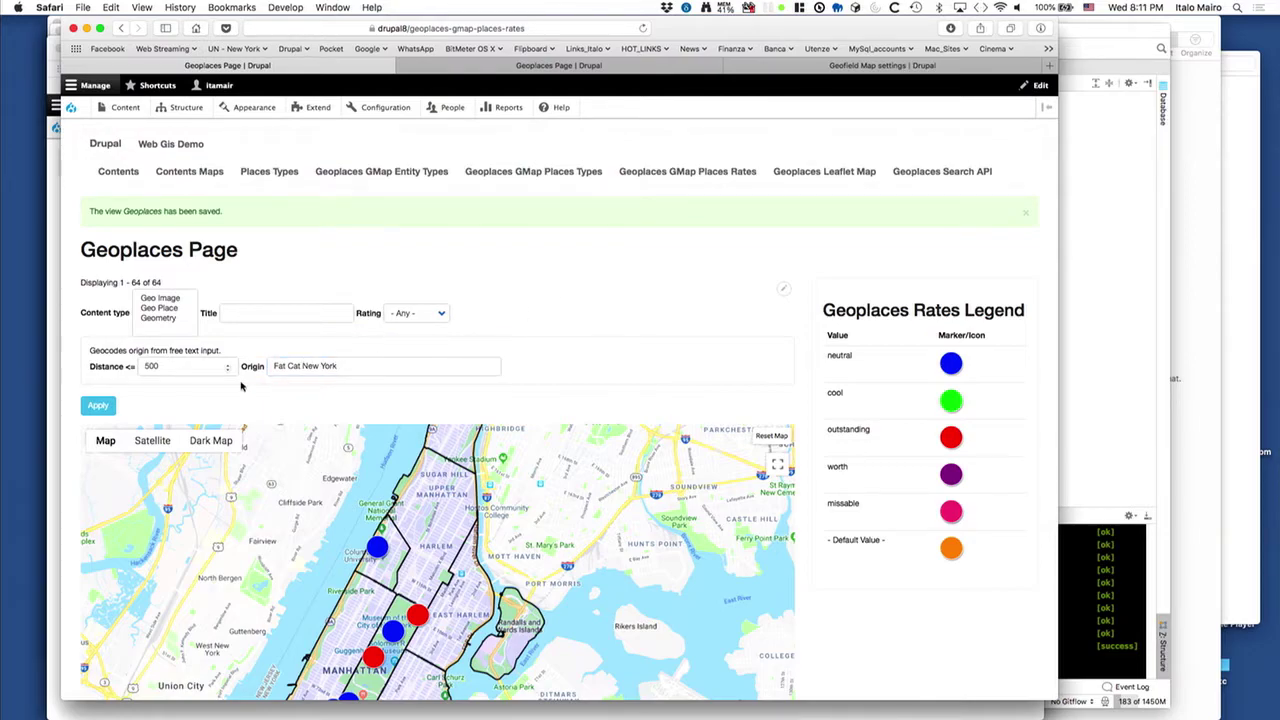
Step: Apply the 500-meter proximity filter around Fat Cat New York and open the purple marker's popup on the map
left_click(98, 405)
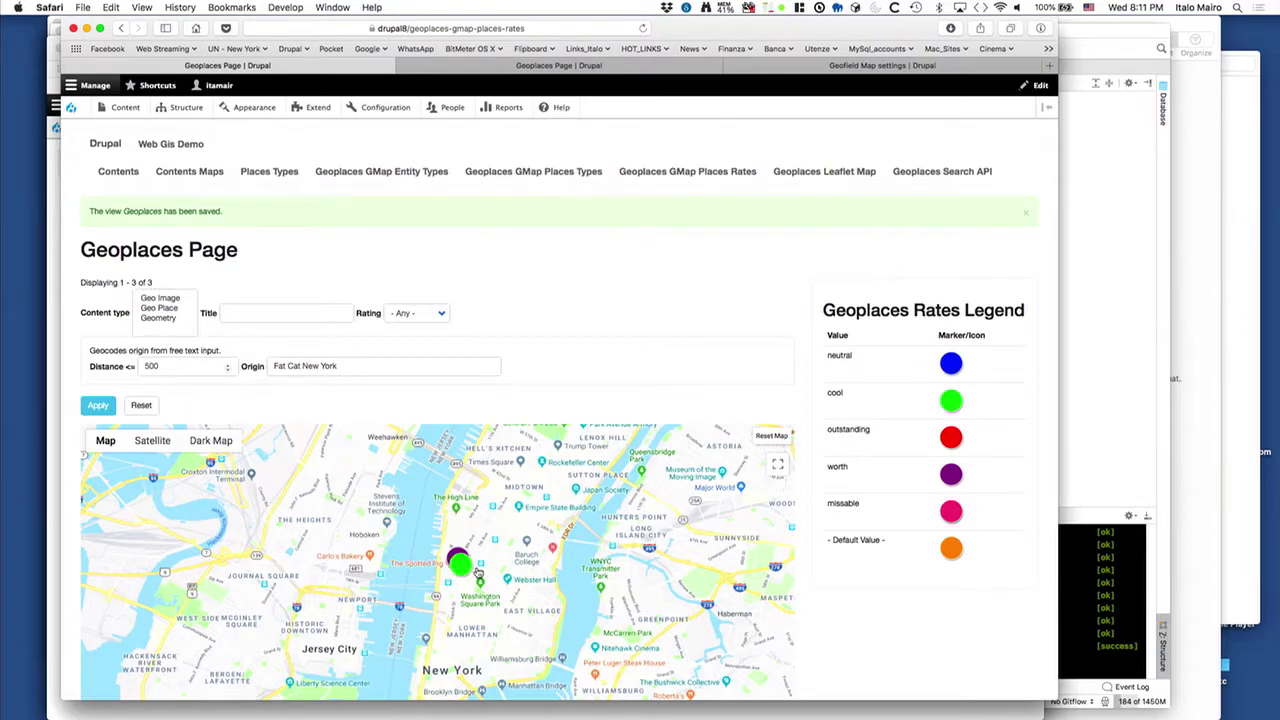
scroll(470, 578, "up", 5)
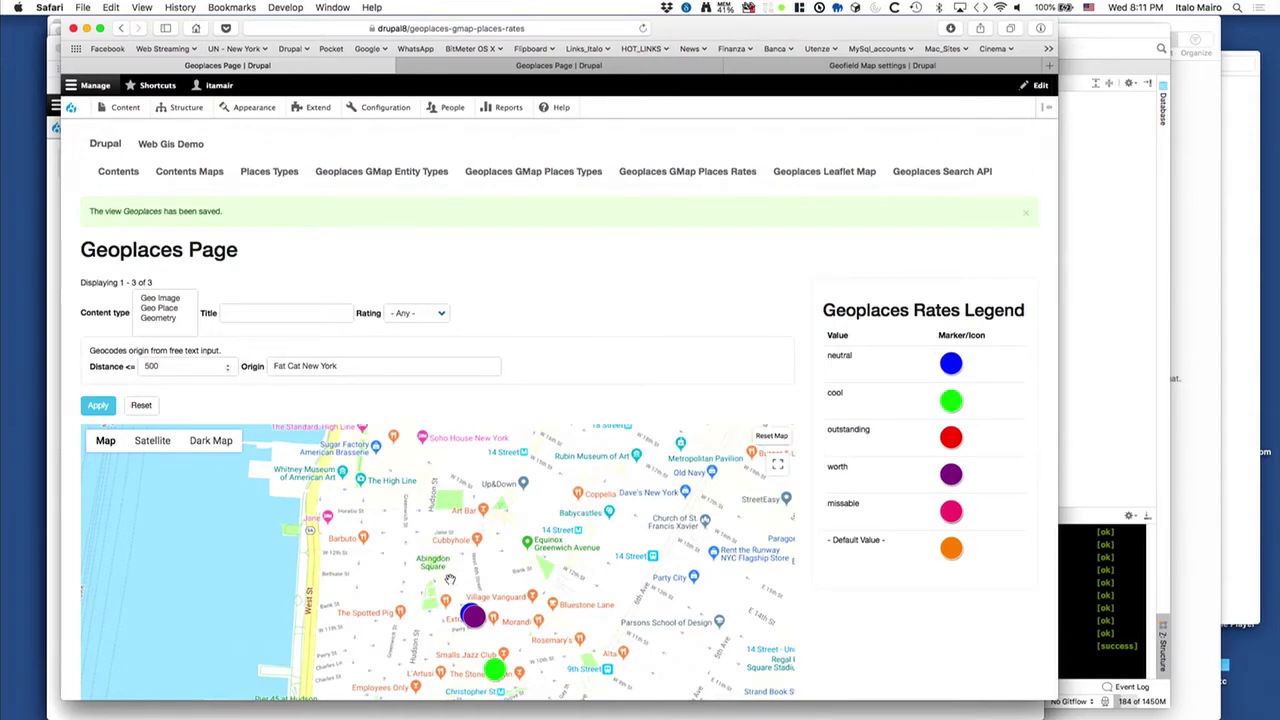
scroll(904, 616, "down", 4)
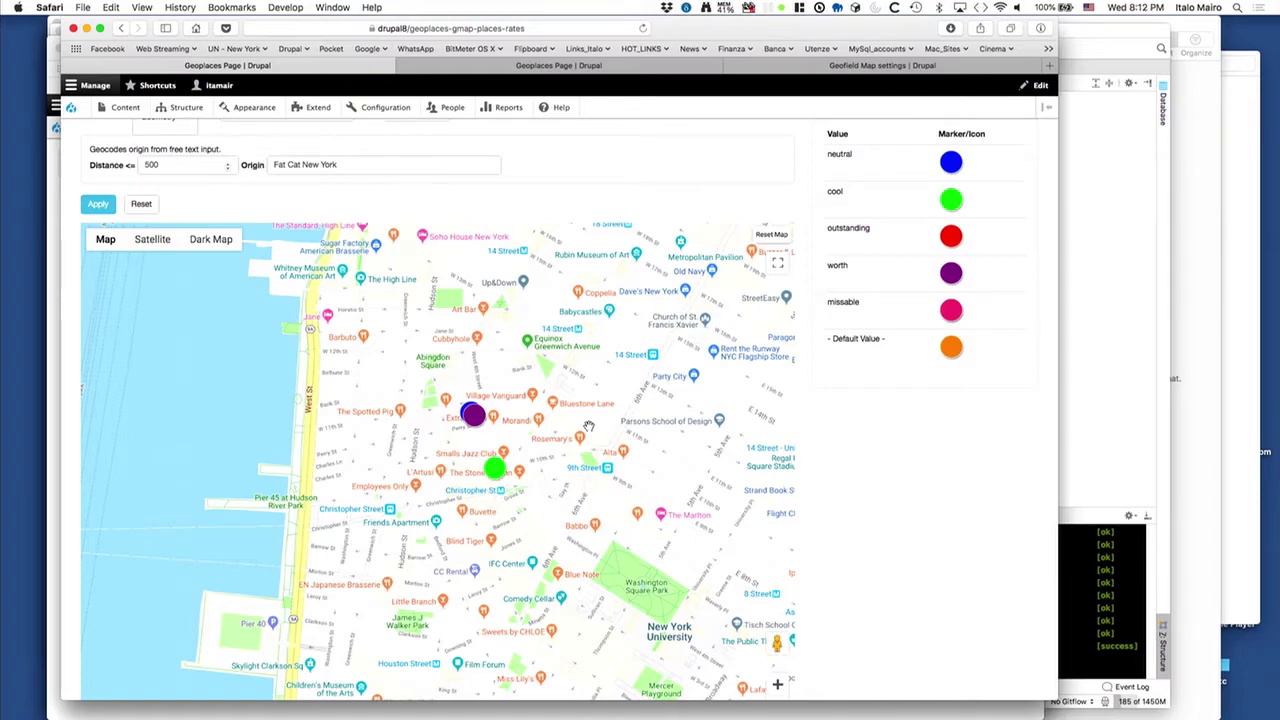
left_click(476, 414)
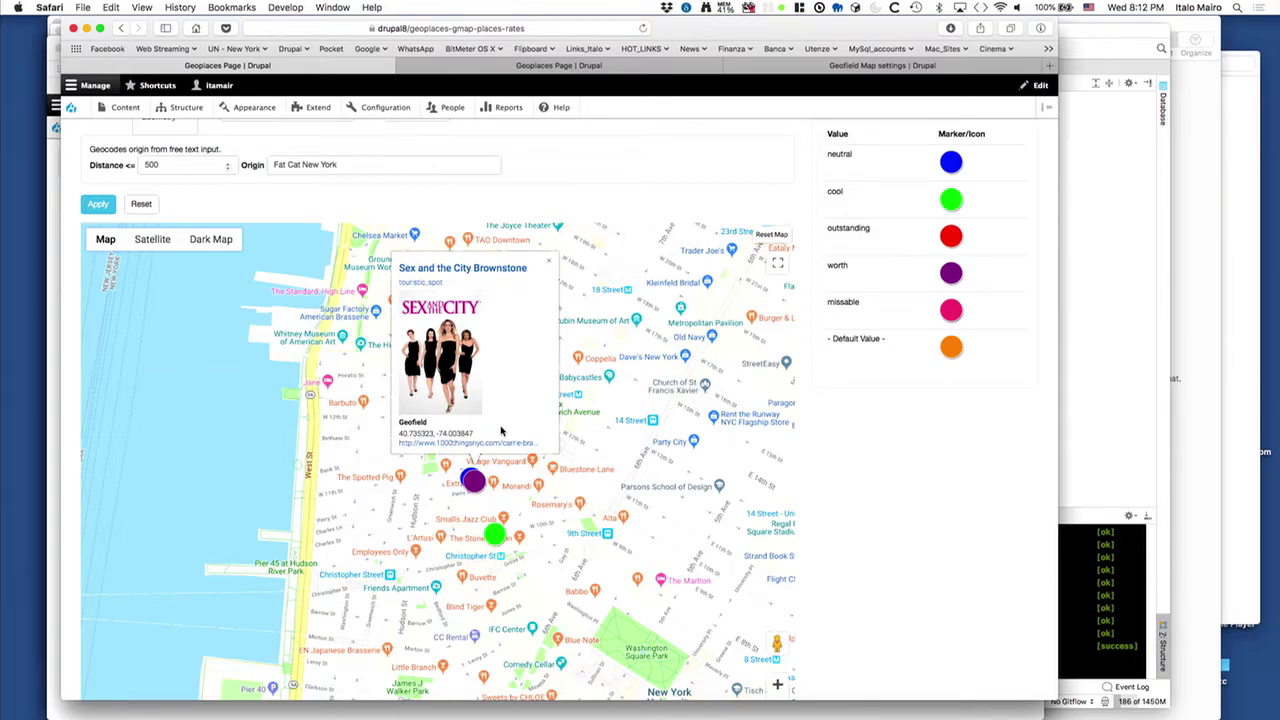
Step: View the Contents Maps listing and return to the filtered Geoplaces Rates page
scroll(175, 237, "up", 5)
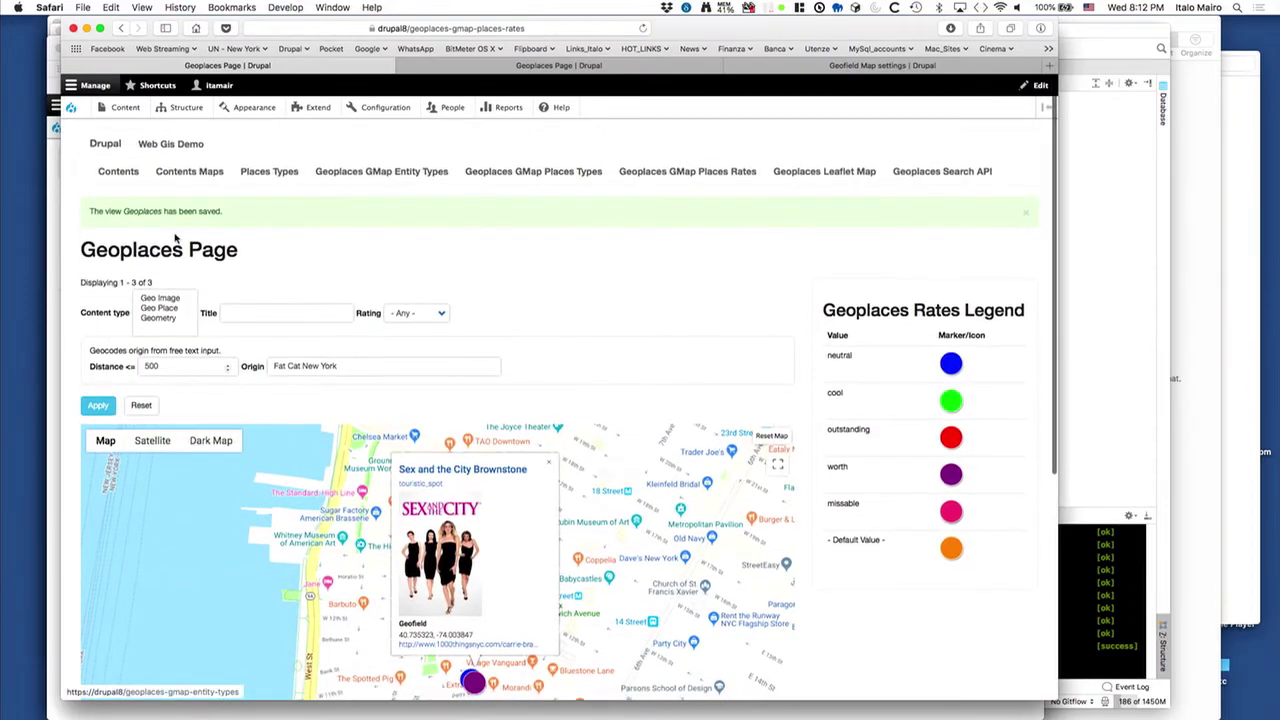
left_click(189, 173)
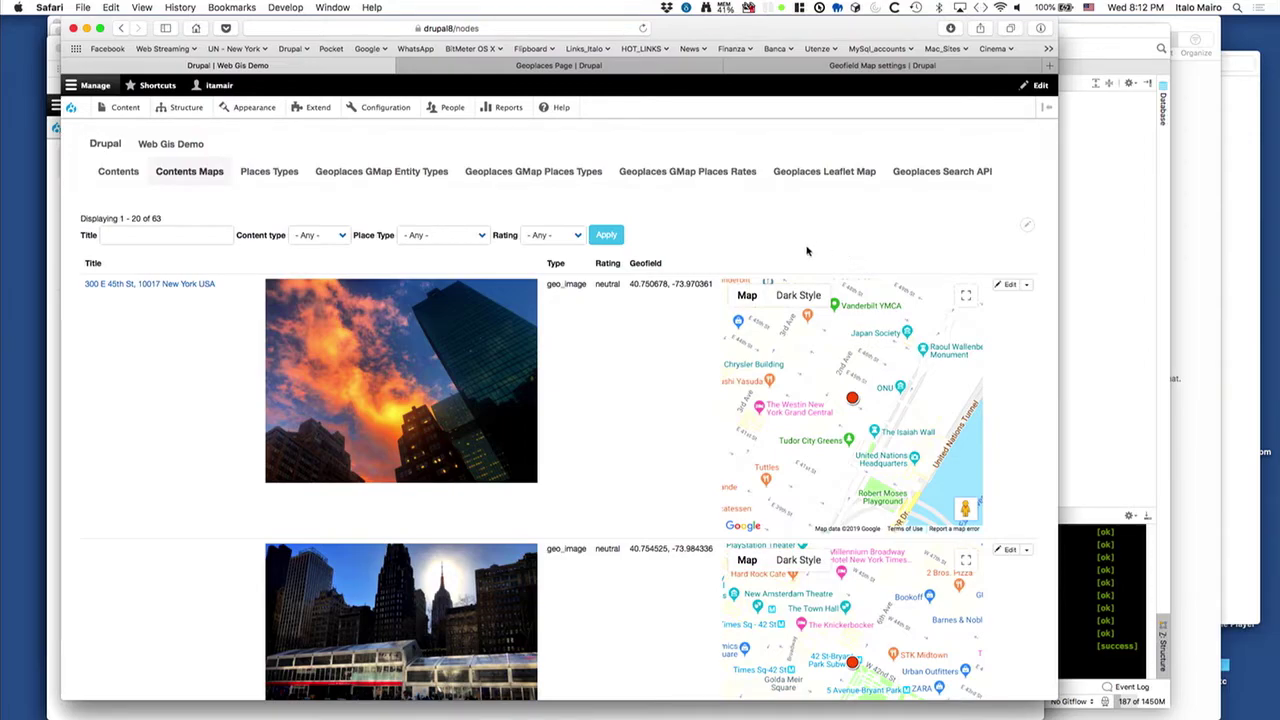
left_click(121, 30)
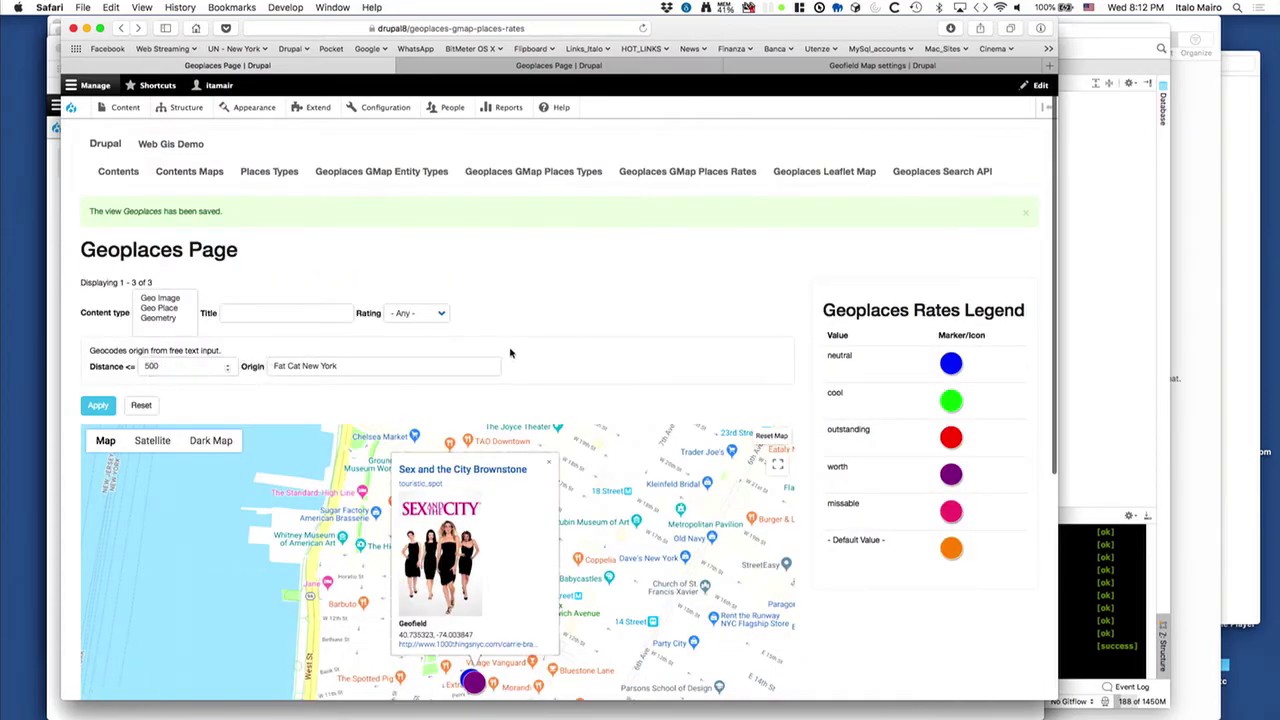
Step: Switch to PhpStorm, collapse the geocoder and geofield_map module folders, and expand the geofield module folder
key("super+Tab")
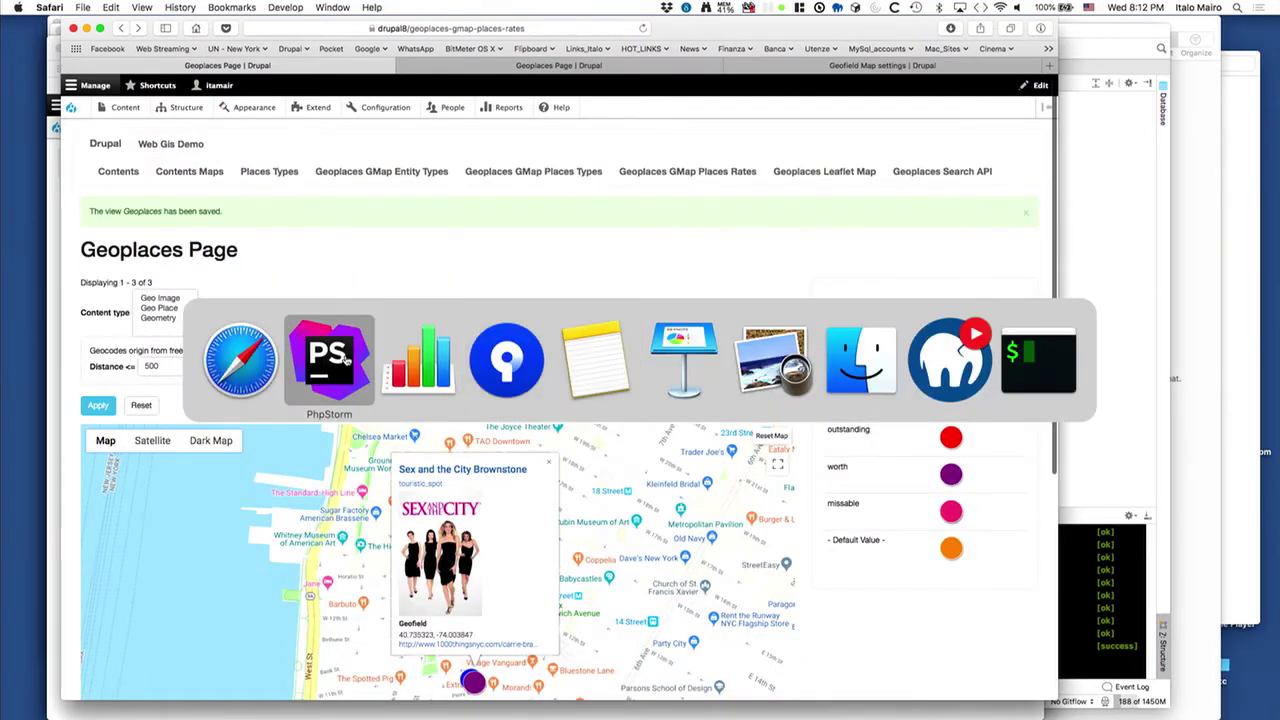
left_click(345, 365)
scroll(197, 266, "up", 4)
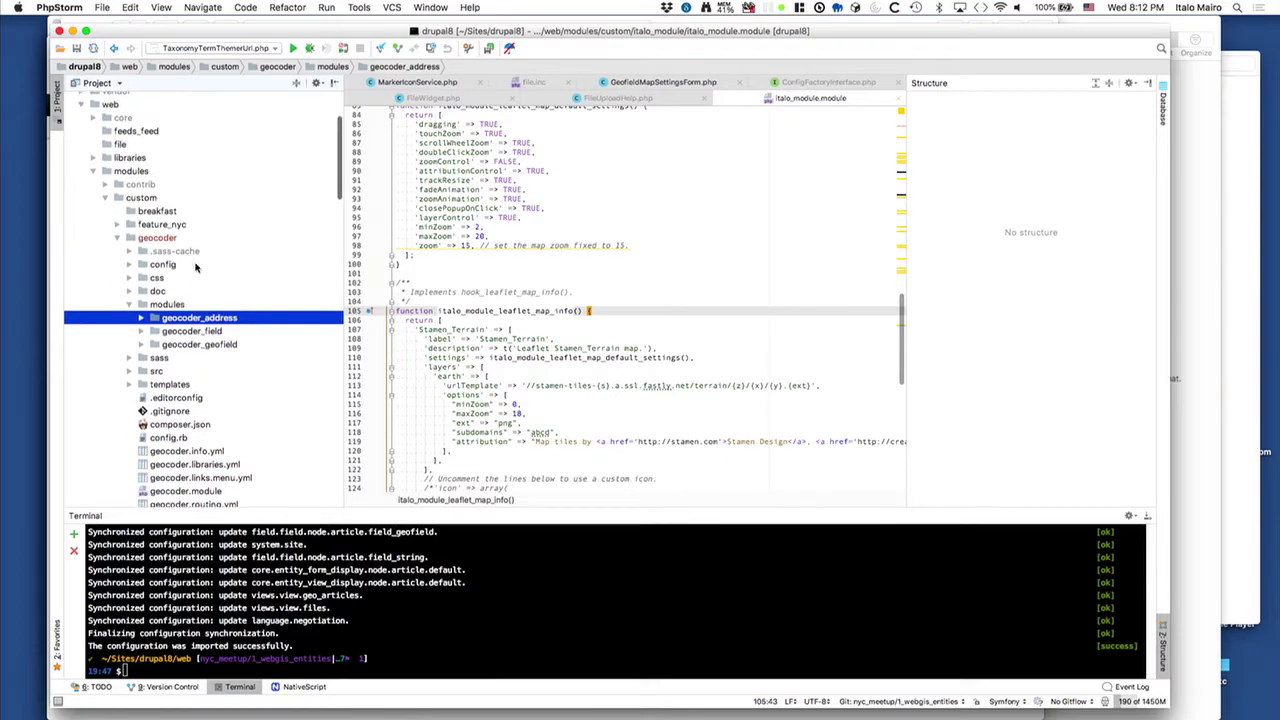
left_click(119, 242)
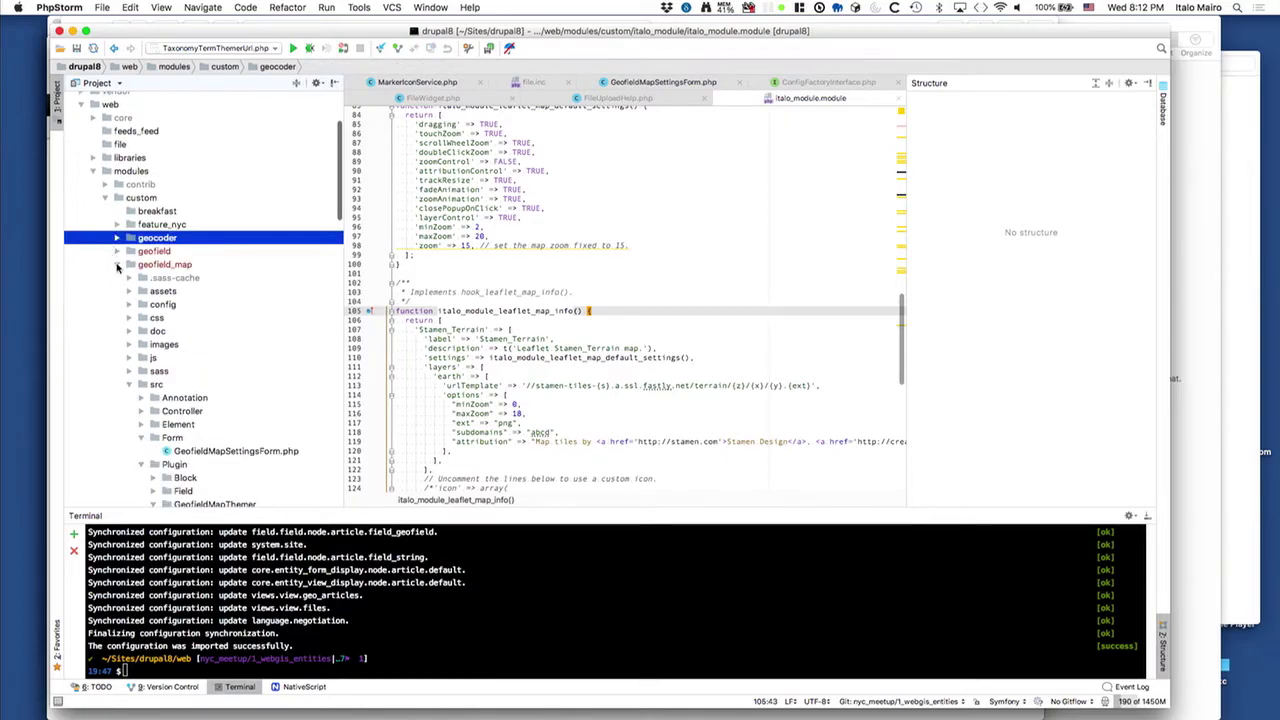
left_click(117, 265)
left_click(118, 253)
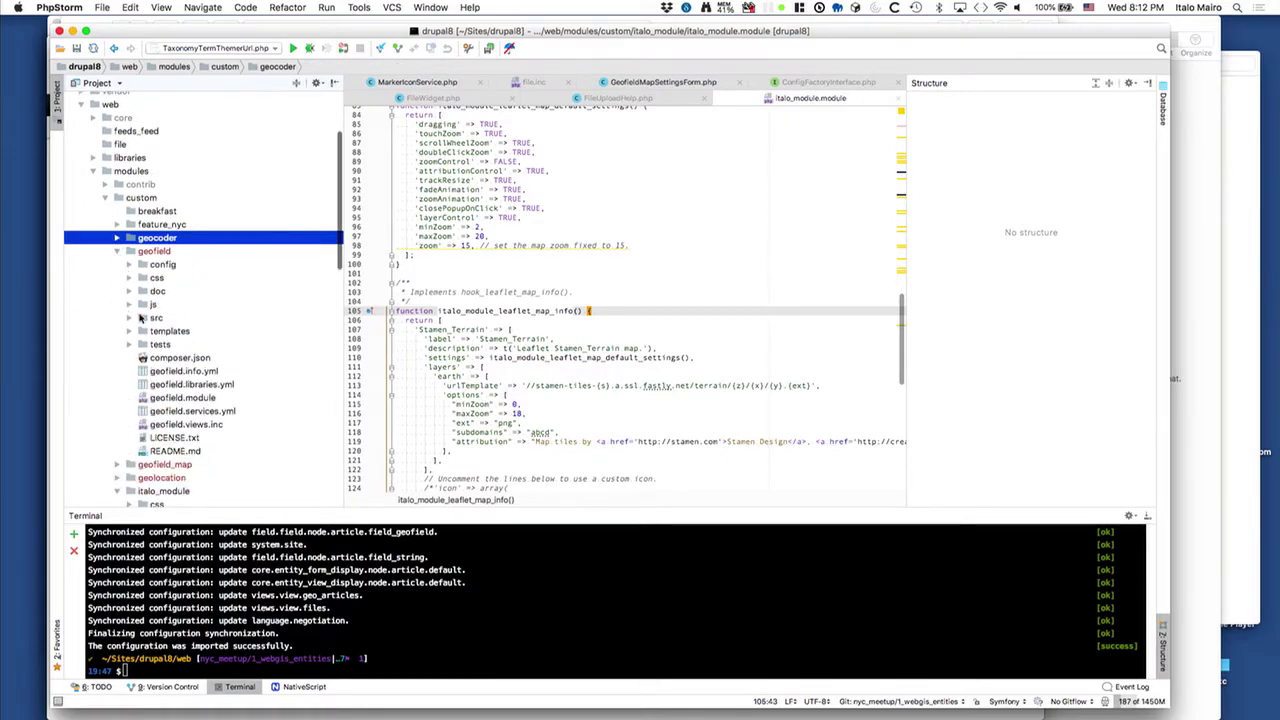
Step: Expand geofield's src/Plugin/GeofieldProximitySource folder to show the proximity source plugin files
left_click(129, 318)
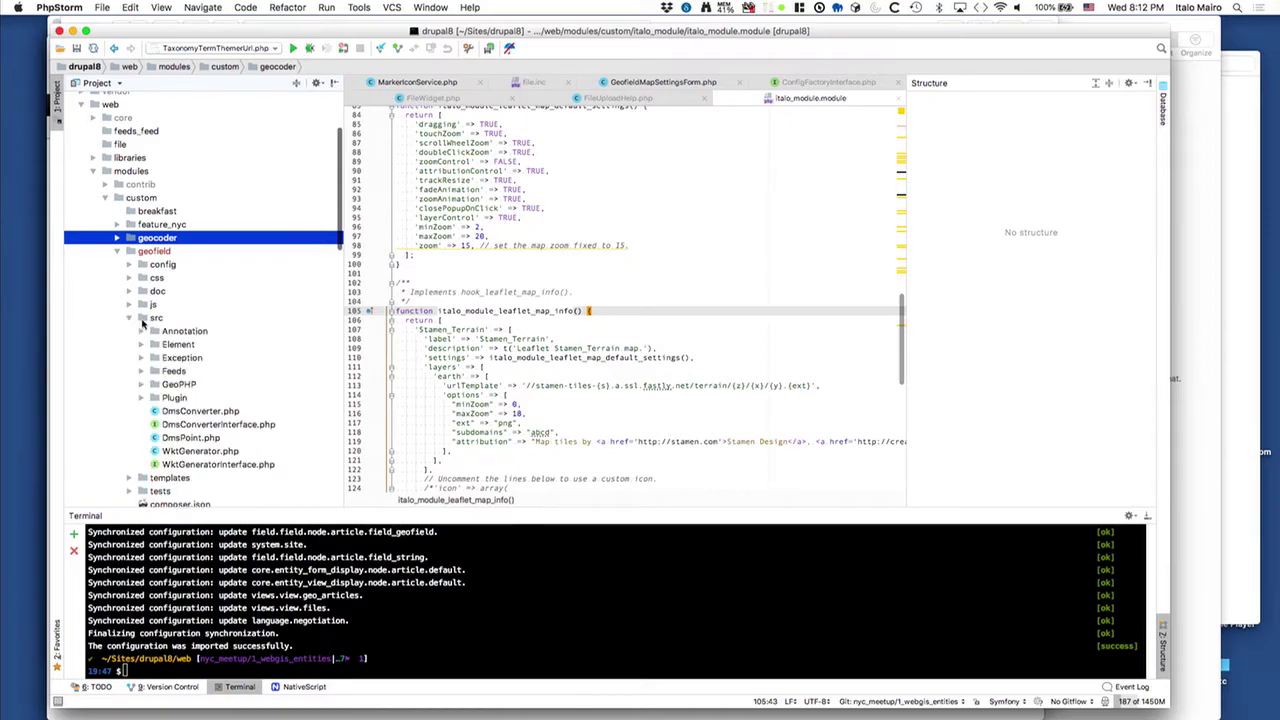
left_click(141, 397)
scroll(140, 404, "down", 5)
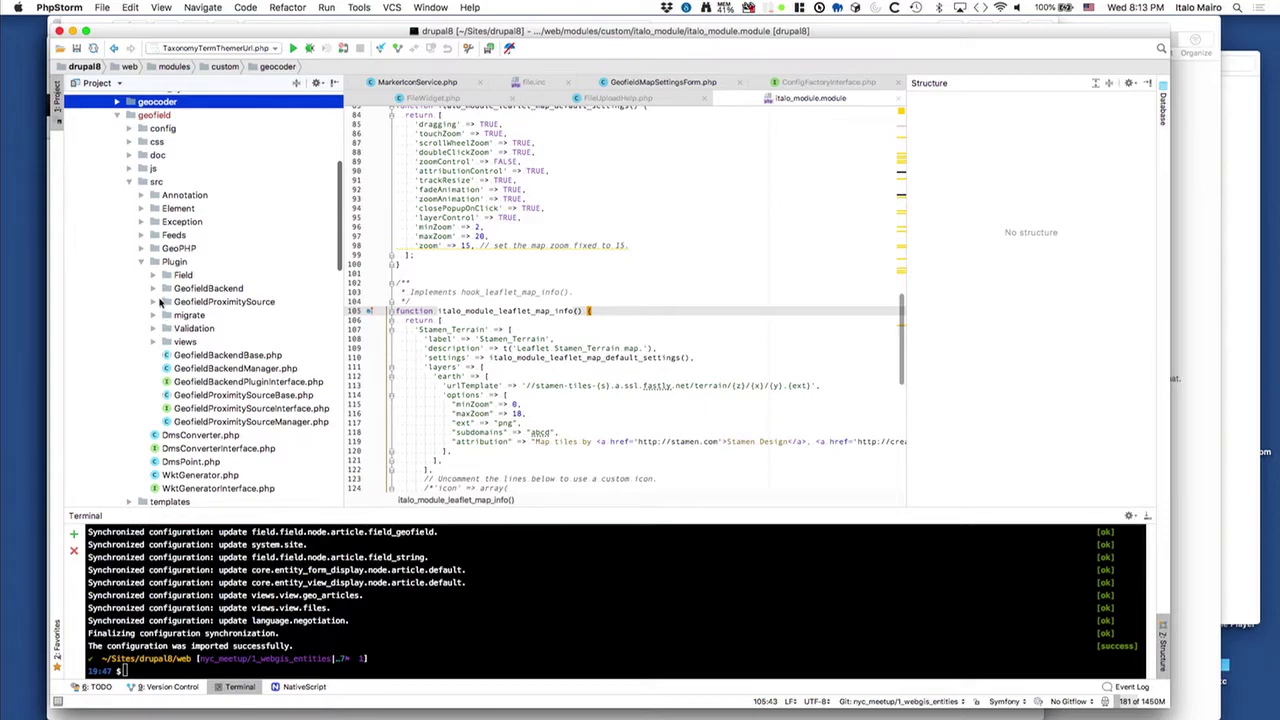
left_click(153, 302)
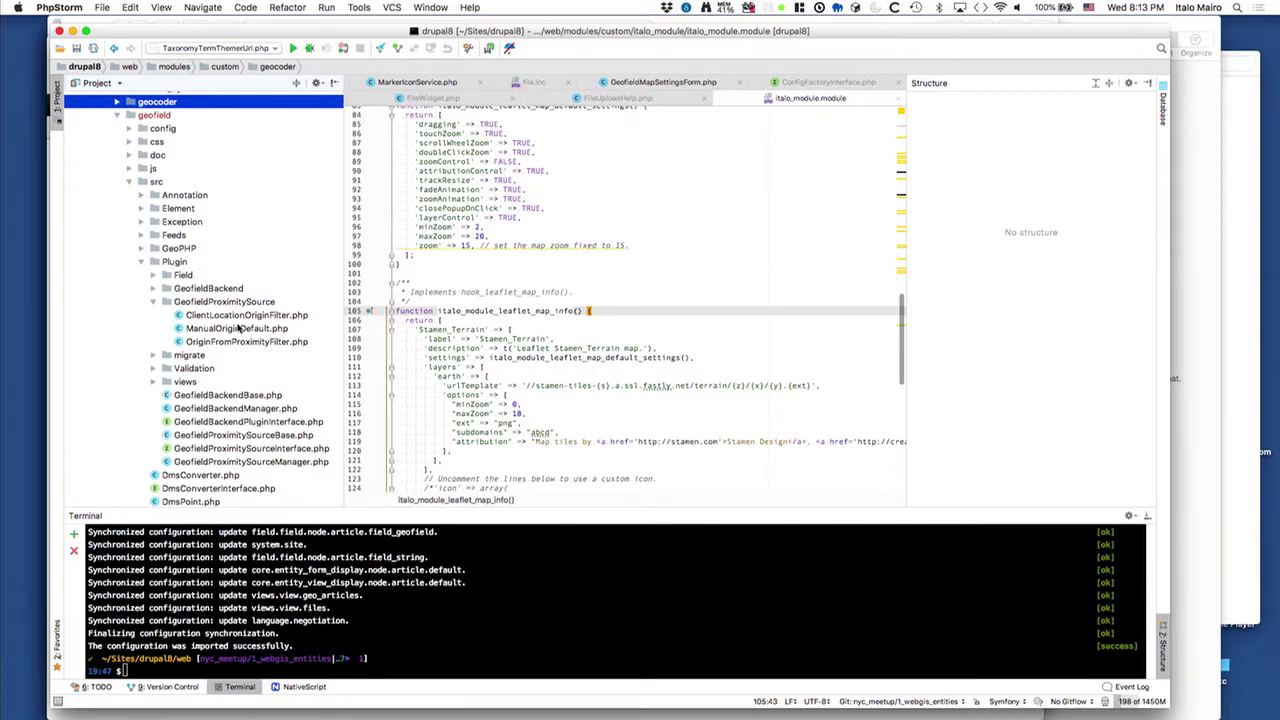
Step: Switch back to Safari and open the Geoplaces Search API page
key("super+Tab")
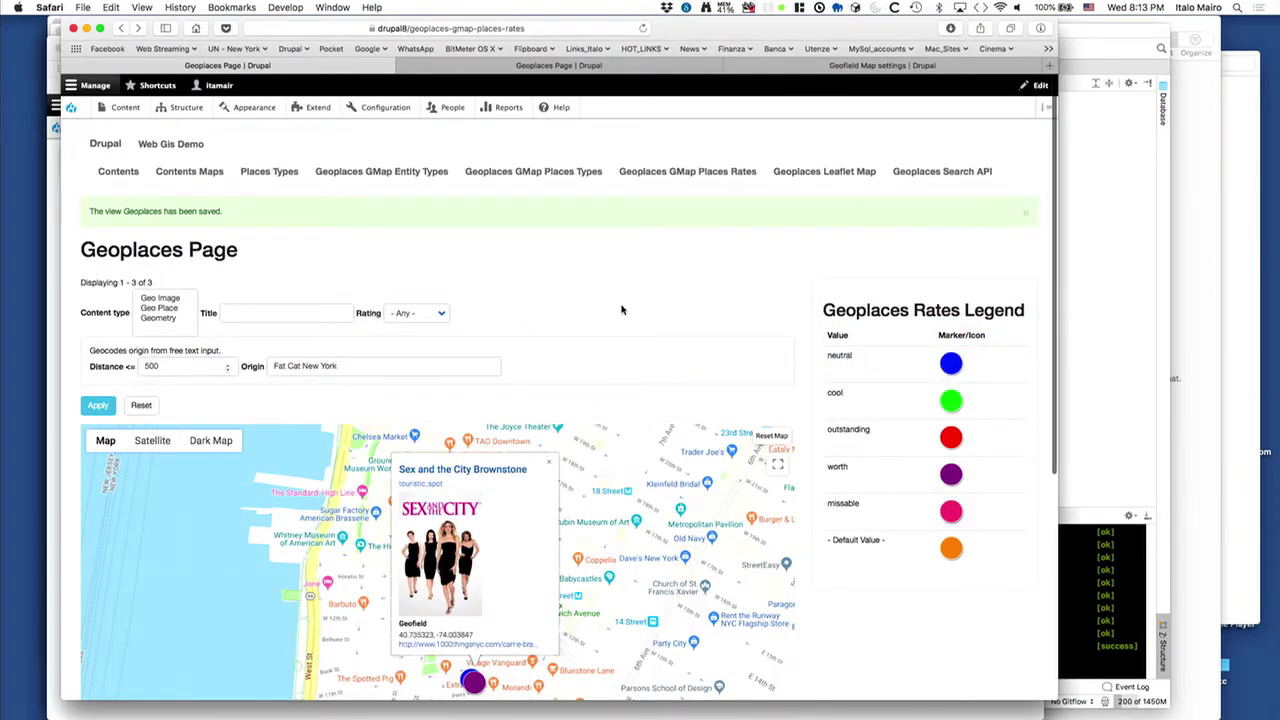
scroll(622, 309, "down", 1)
scroll(622, 309, "up", 1)
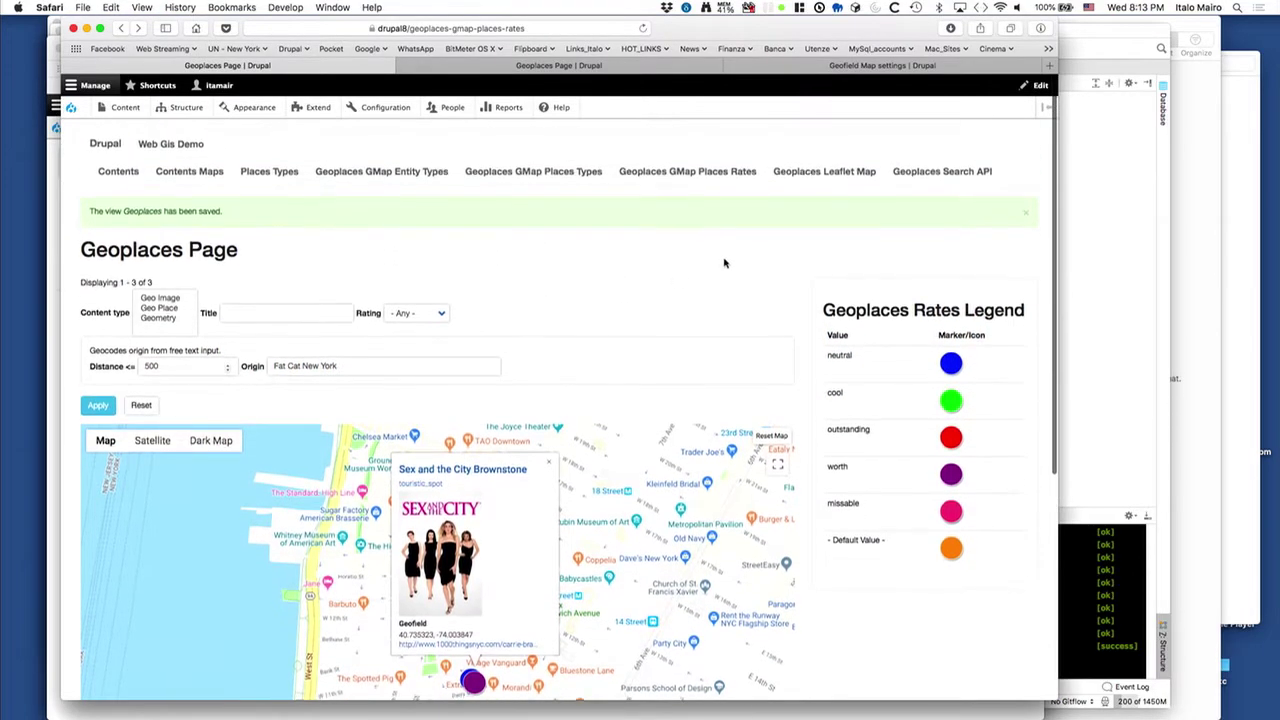
left_click(930, 176)
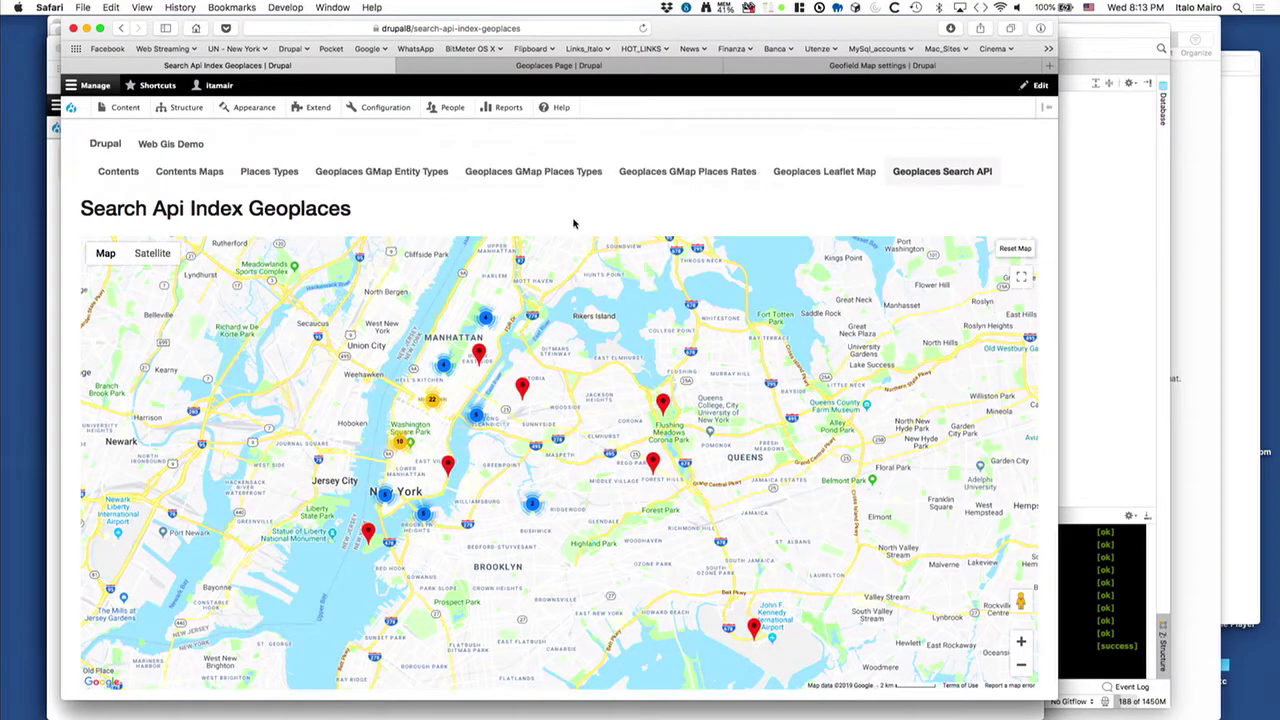
Step: Switch to Keynote, play the presentation from the demo slide and advance through the Geofield Road Map slide's bullet points
key("super+Tab")
key("super+Tab")
key("super+Tab")
key("super+Tab")
key("super+Tab")
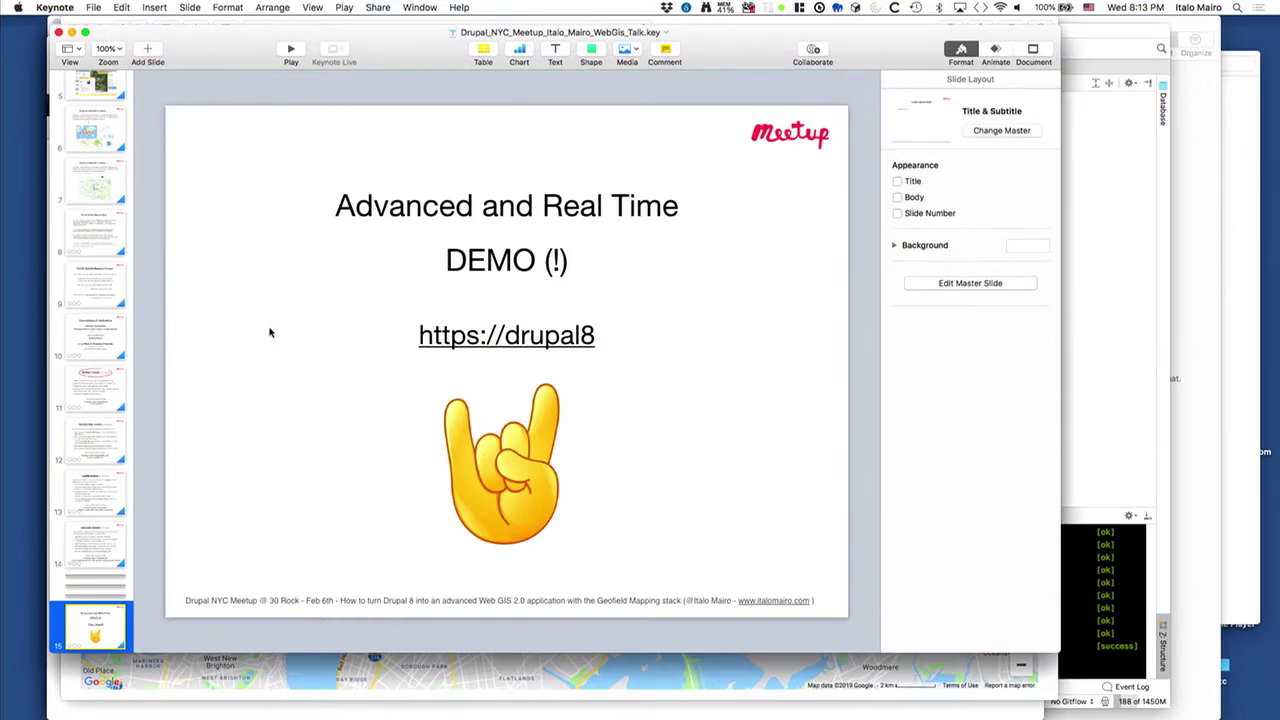
left_click(290, 48)
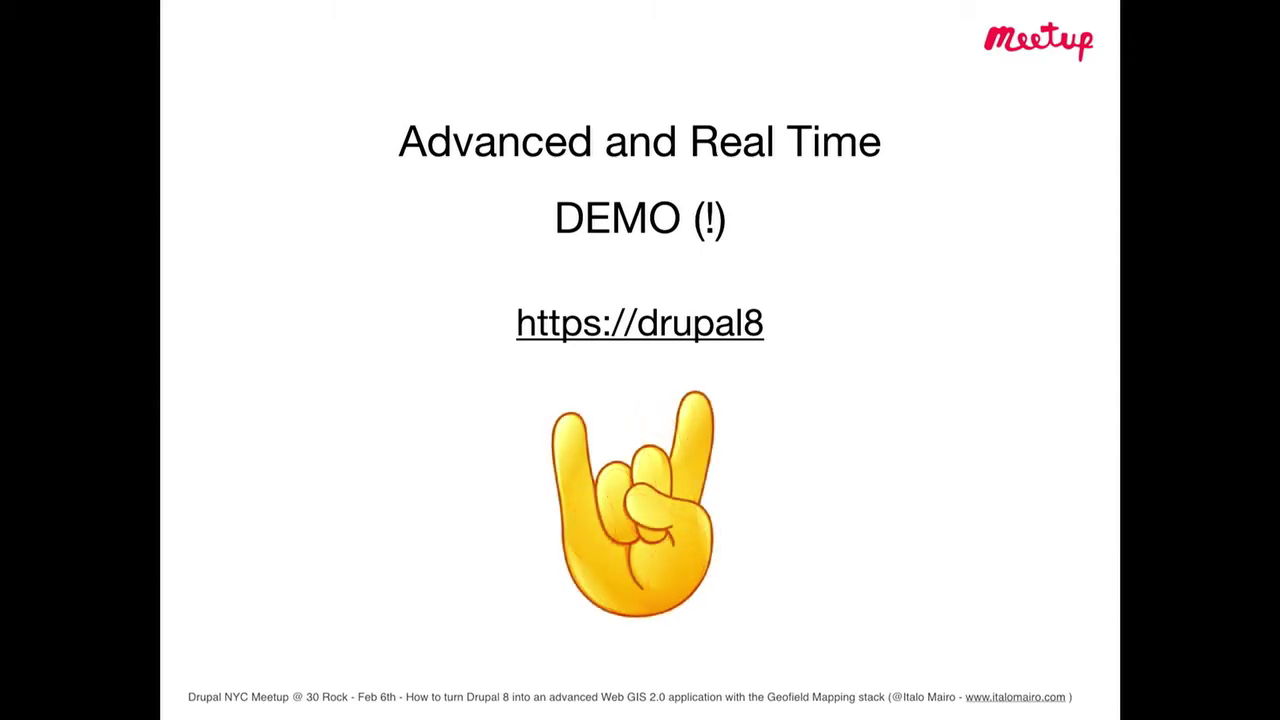
key("Right")
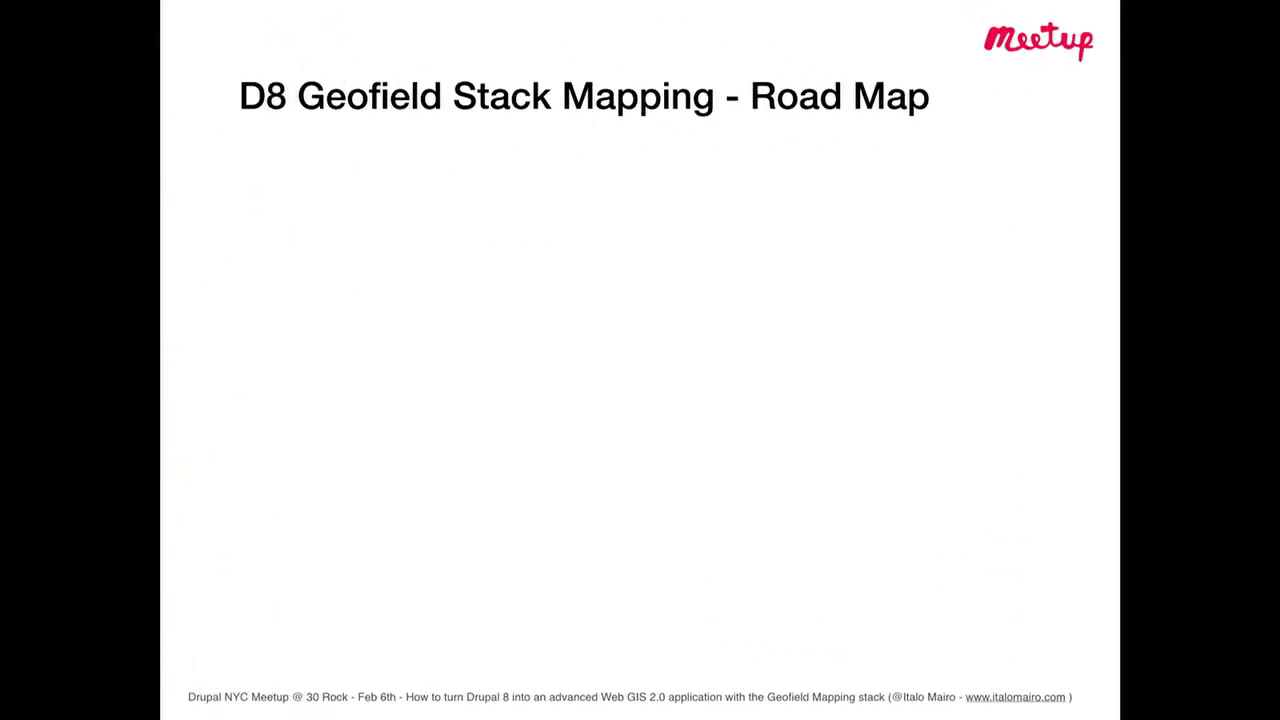
key("Right")
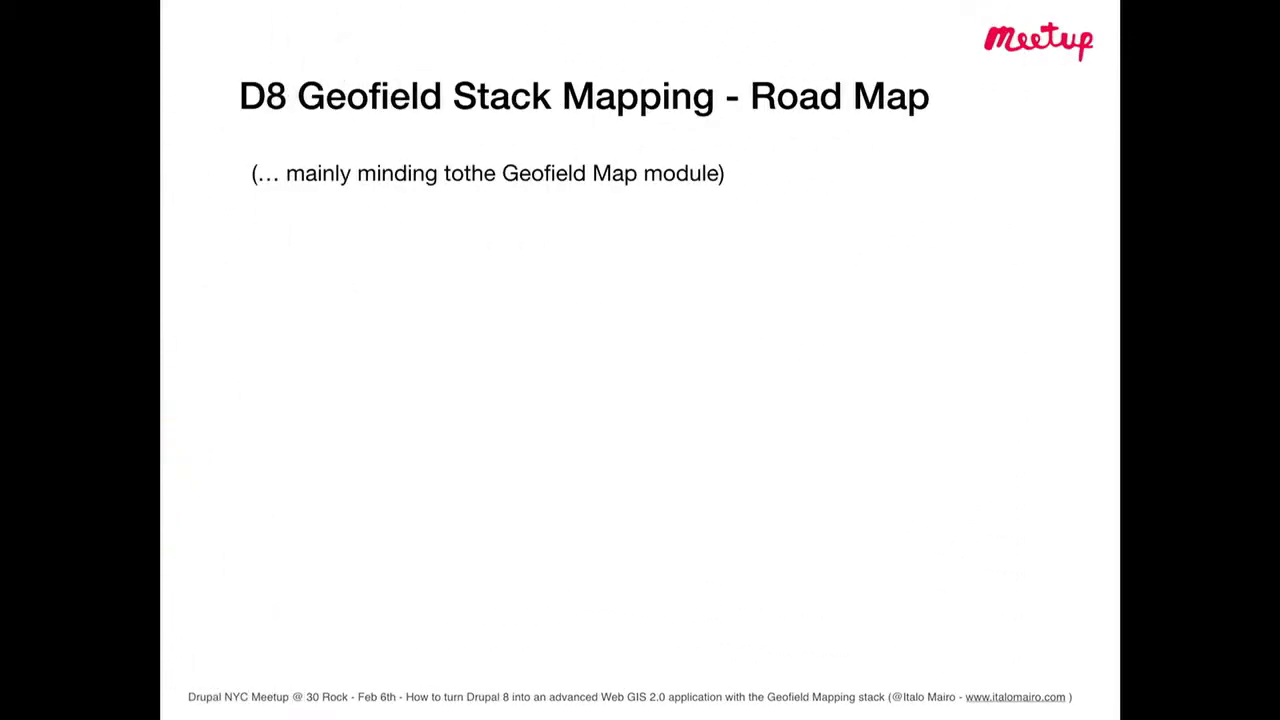
key("Right")
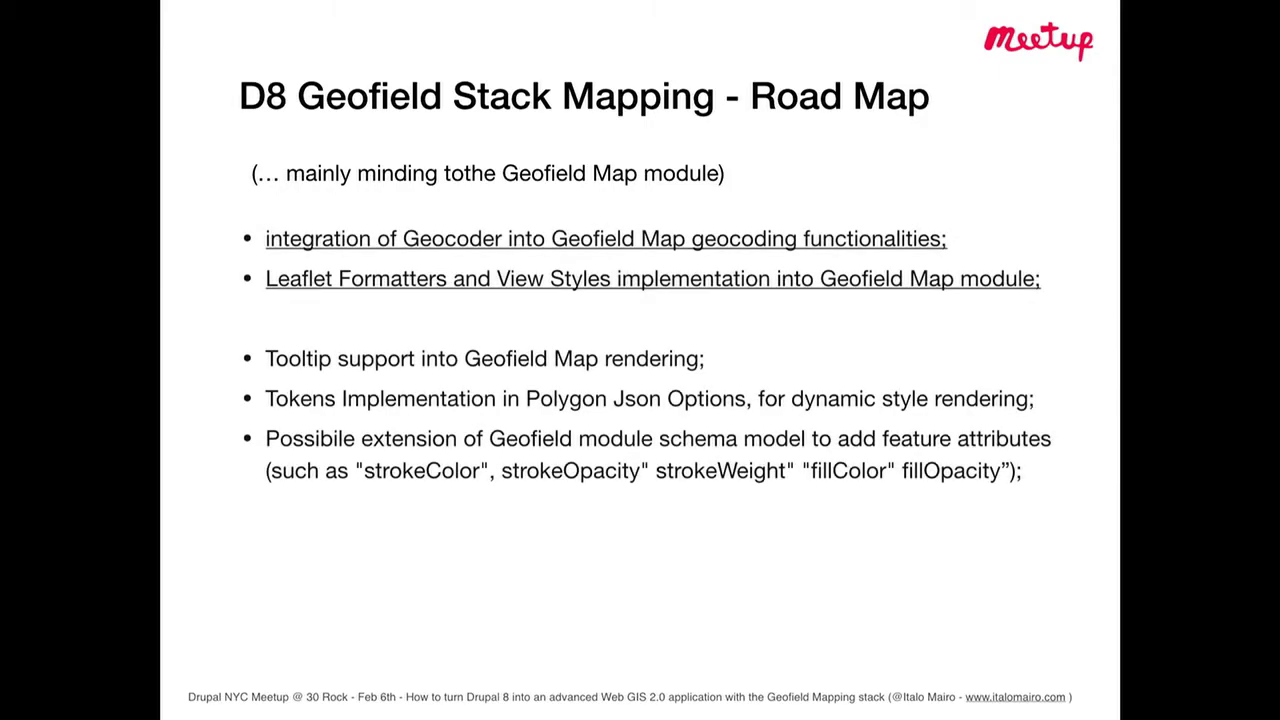
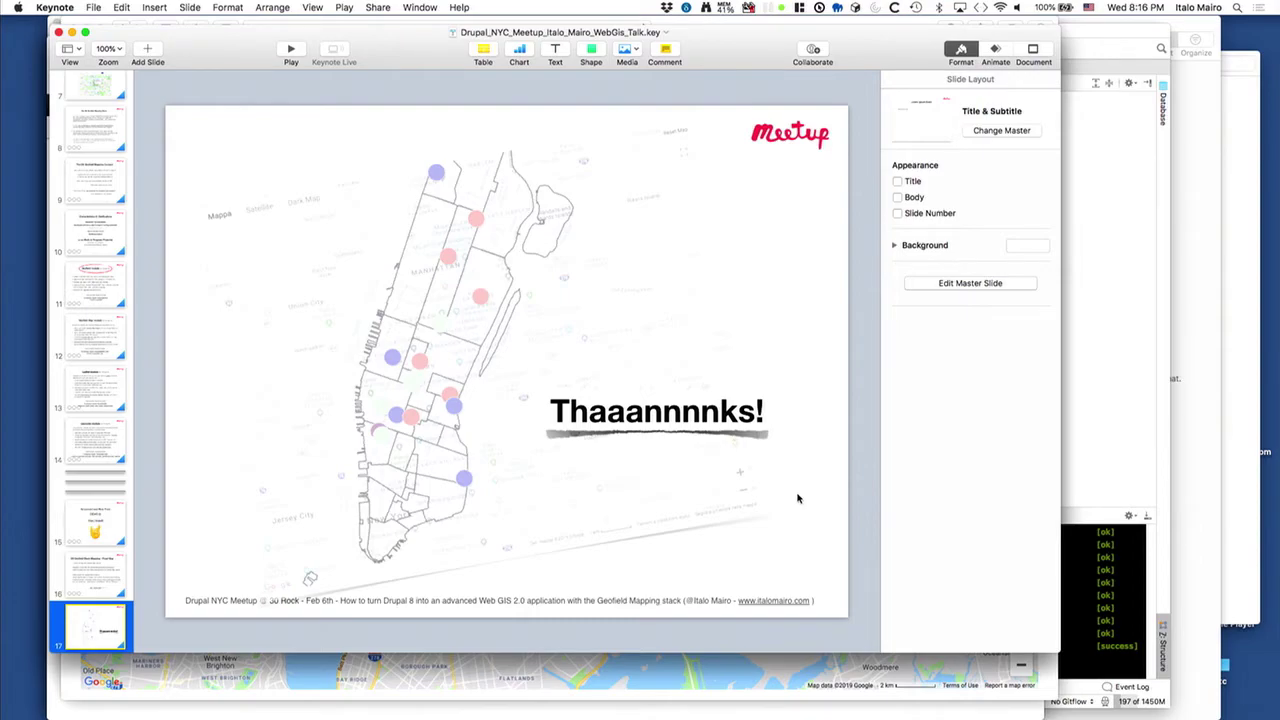
Step: Return to Safari, open the Geocoder configuration page and review the options of the geocoder plugins
left_click(840, 670)
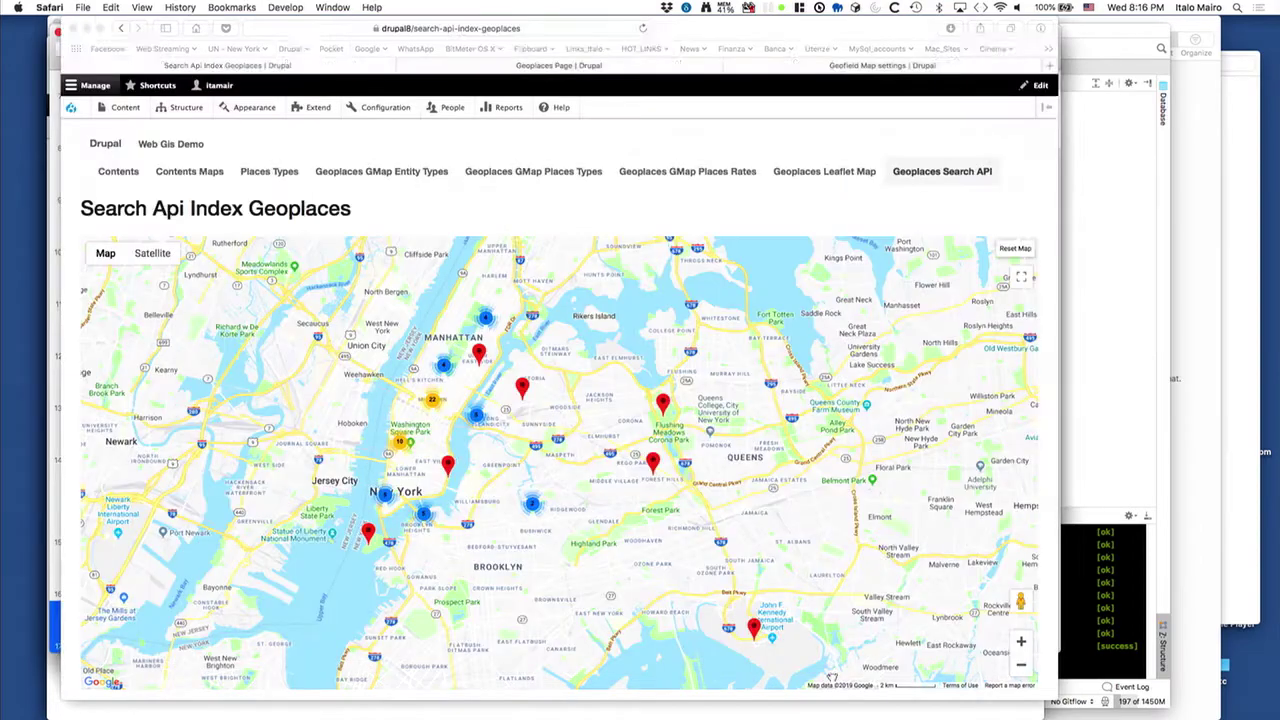
mouse_move(362, 107)
mouse_move(386, 155)
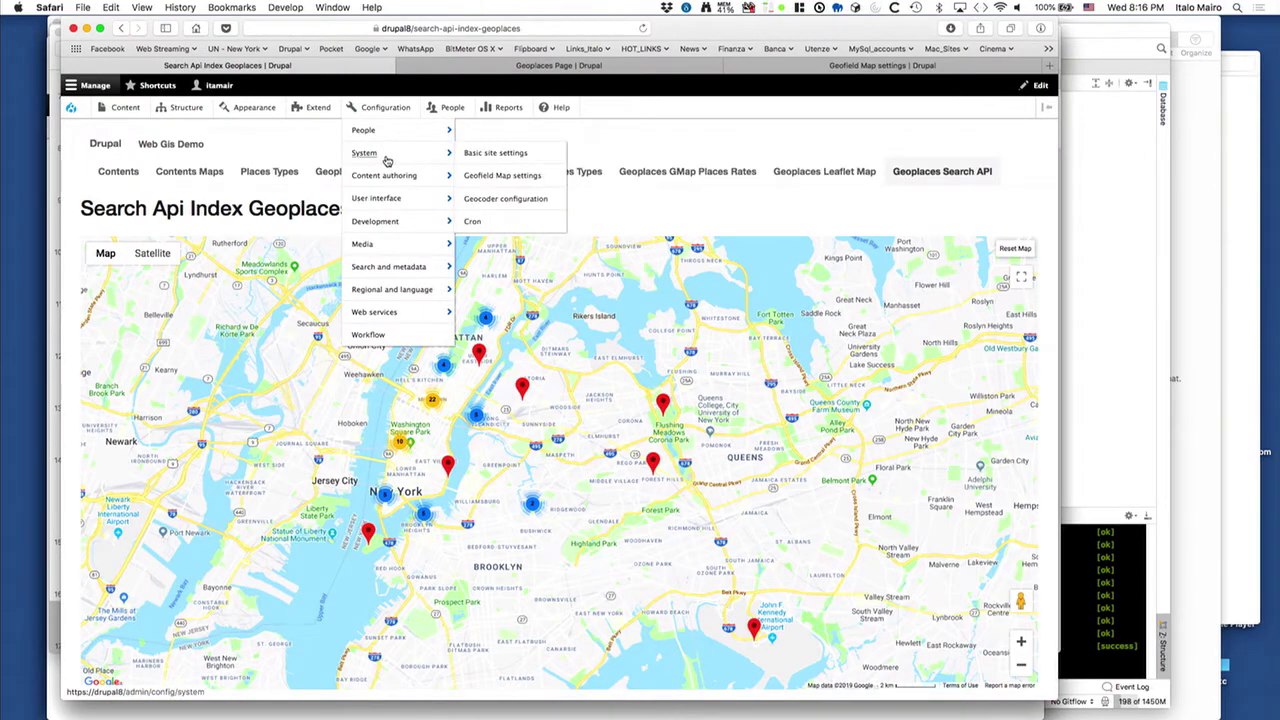
left_click(511, 209)
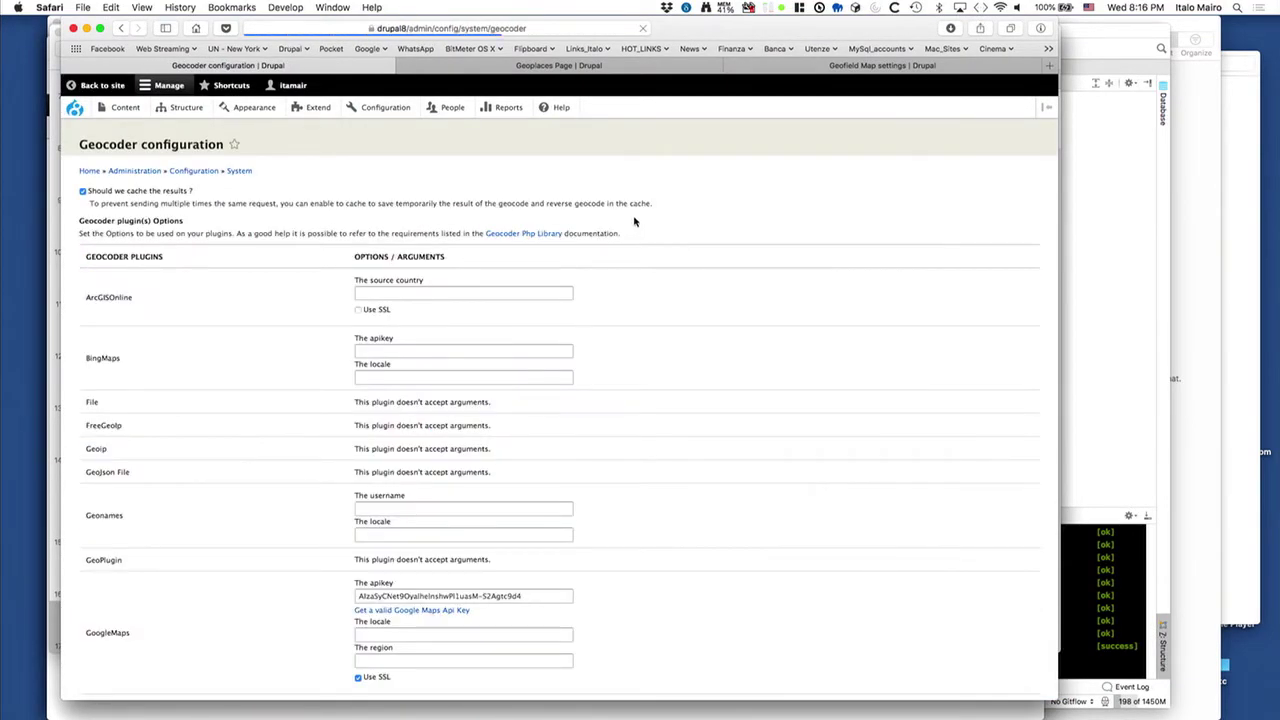
scroll(634, 222, "down", 10)
scroll(634, 222, "up", 10)
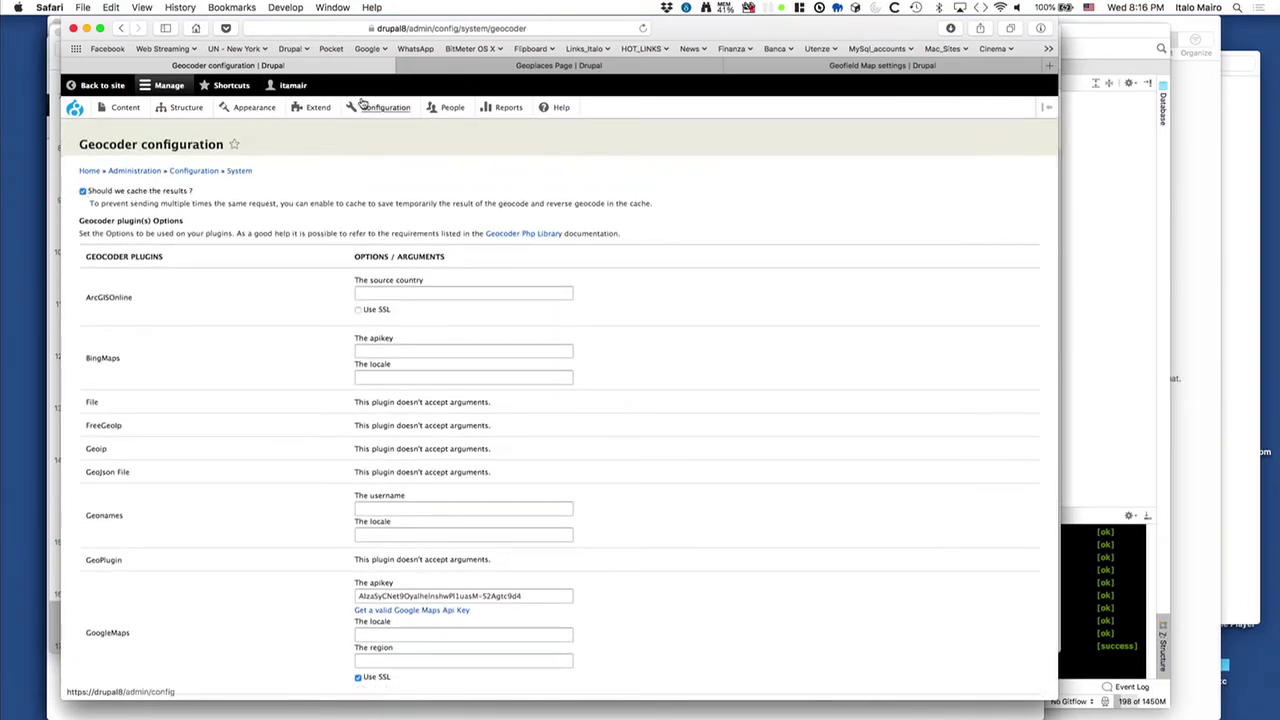
Step: Open the Geofield Map settings and show the Client Side WebStorage options in the geocoder cache settings
mouse_move(382, 109)
mouse_move(375, 153)
left_click(502, 176)
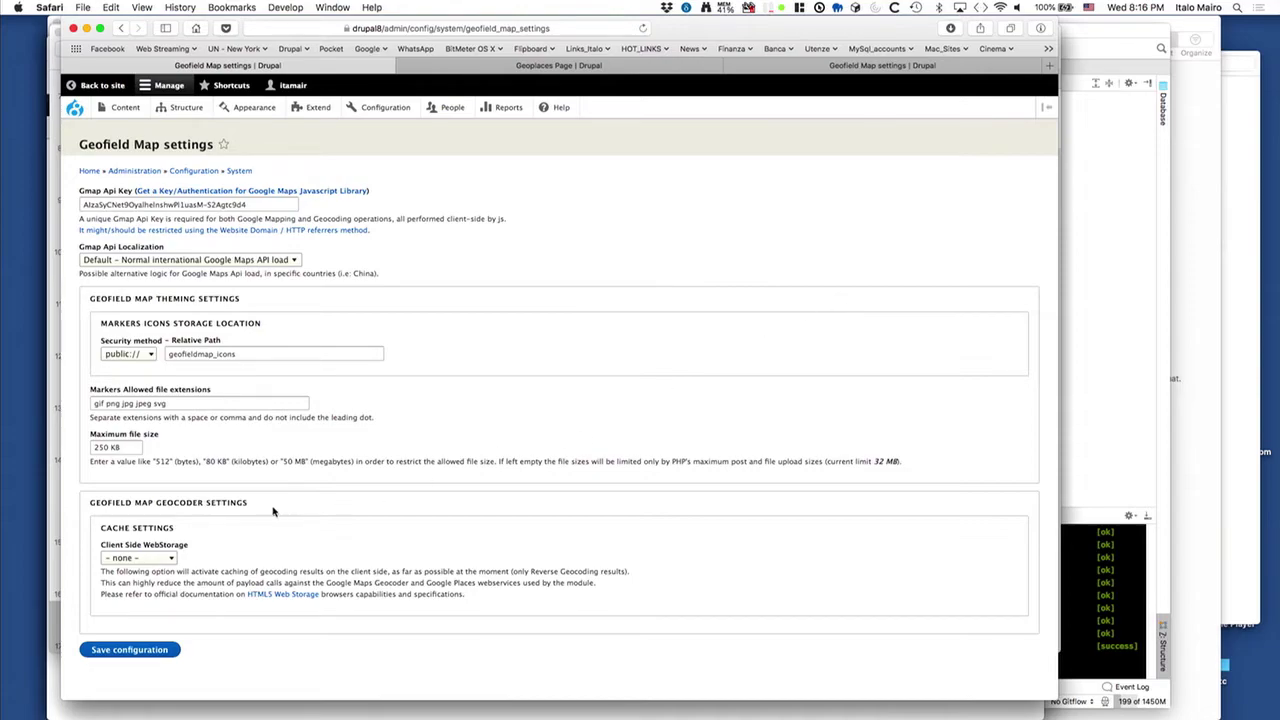
left_click(150, 558)
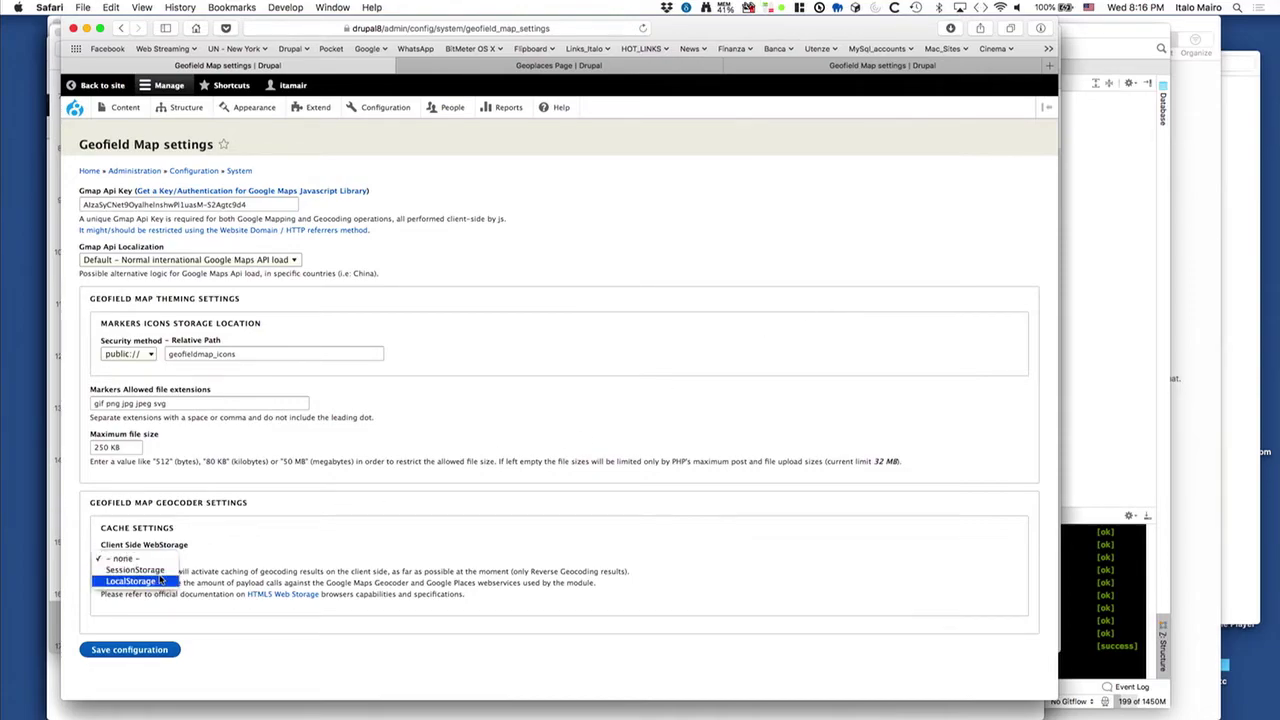